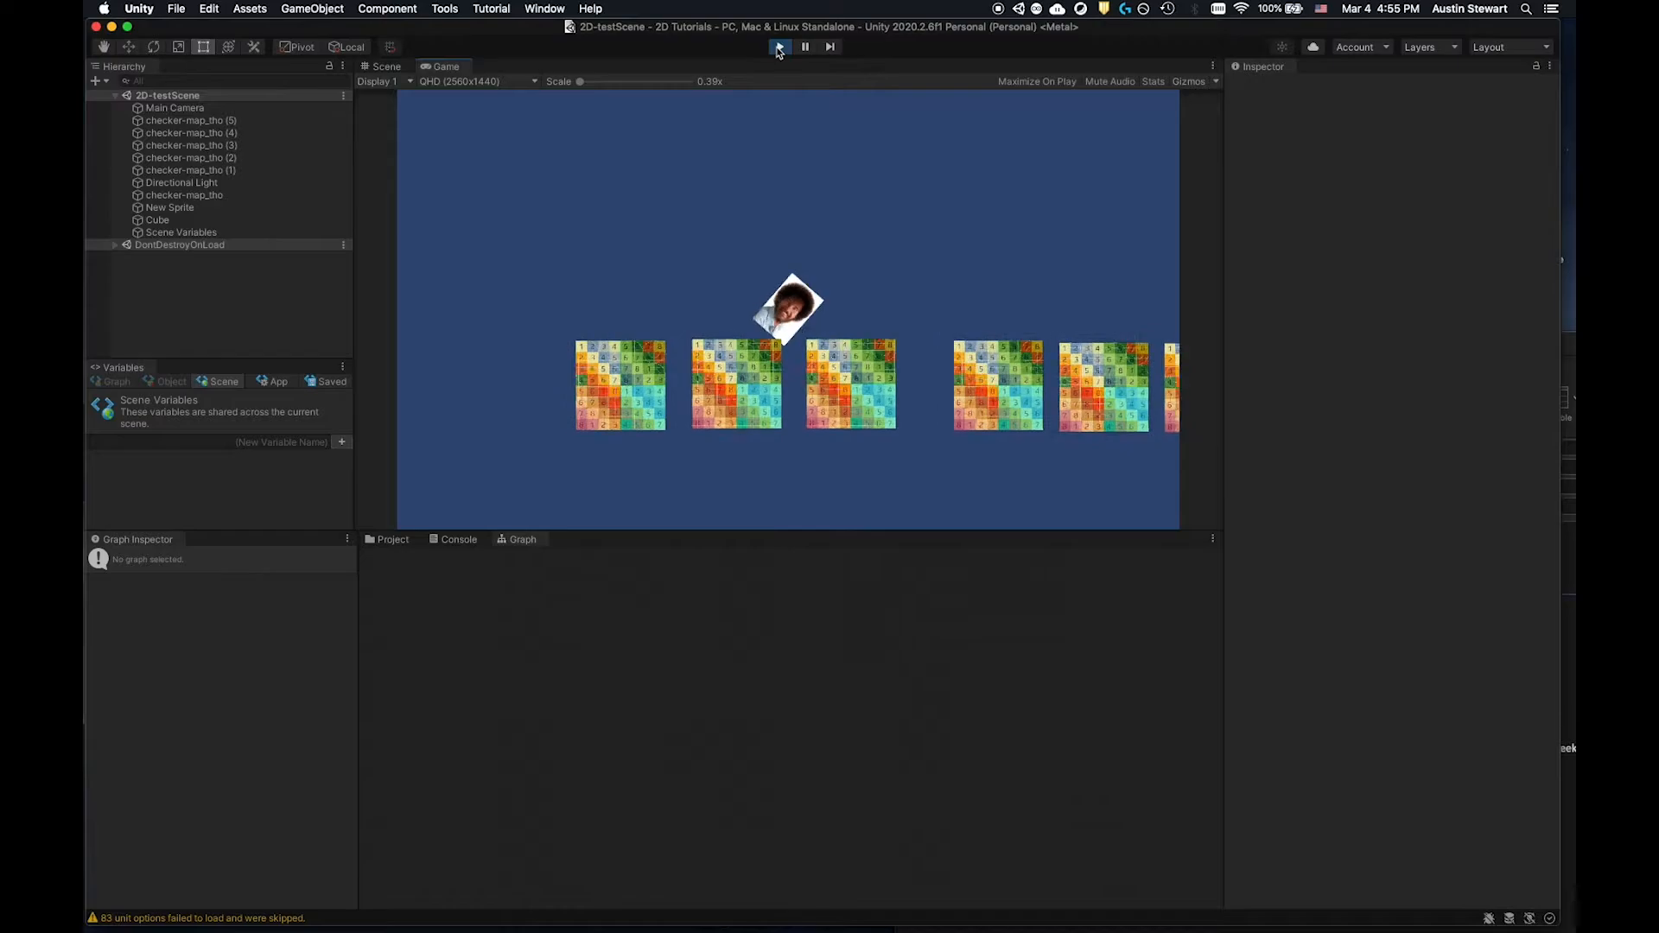
Stop the running play-mode preview of 2D-testScene.
{"action": "left_click", "coordinate": [778, 48]}
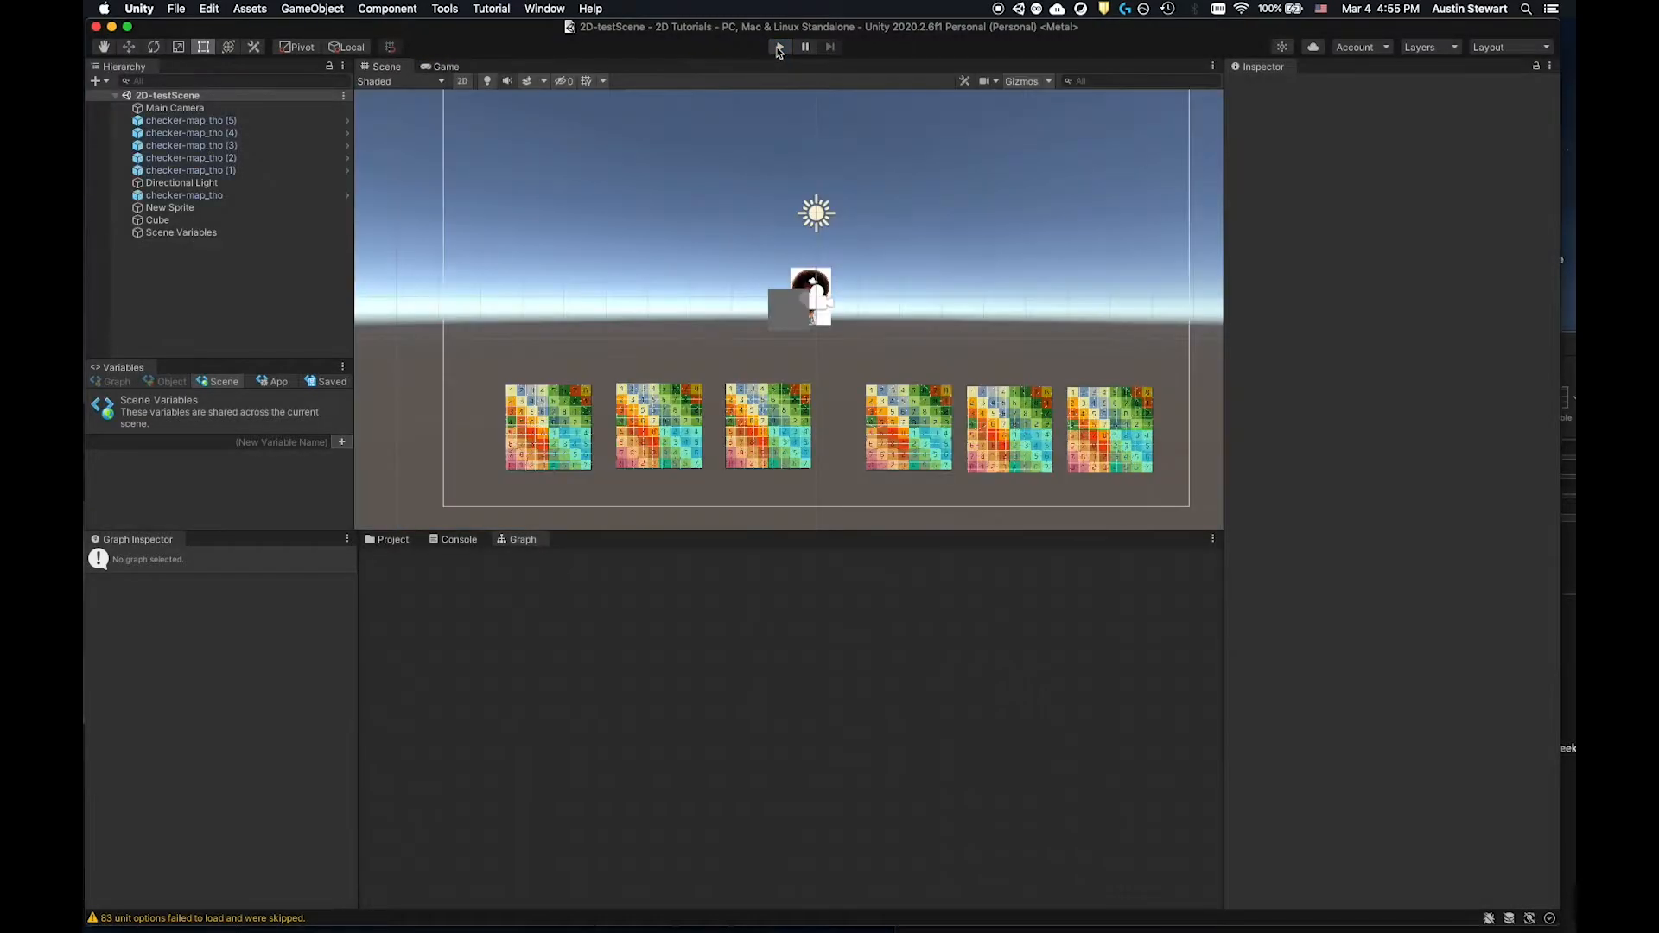
{"action": "left_click", "coordinate": [178, 9]}
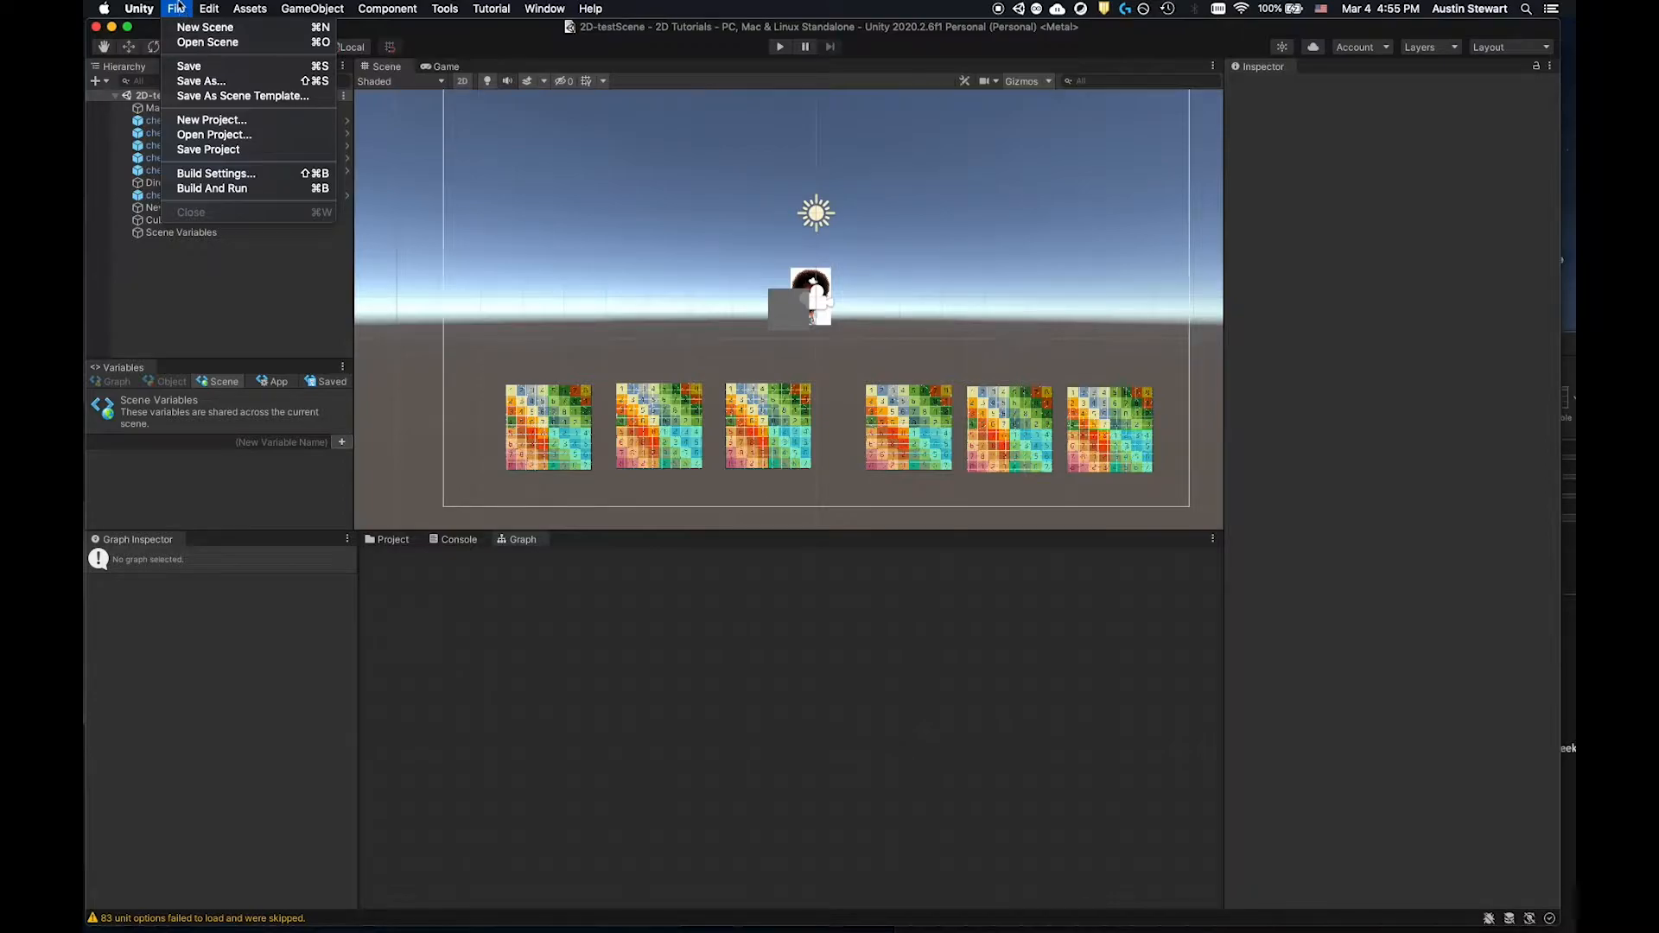
{"action": "mouse_move", "coordinate": [205, 8]}
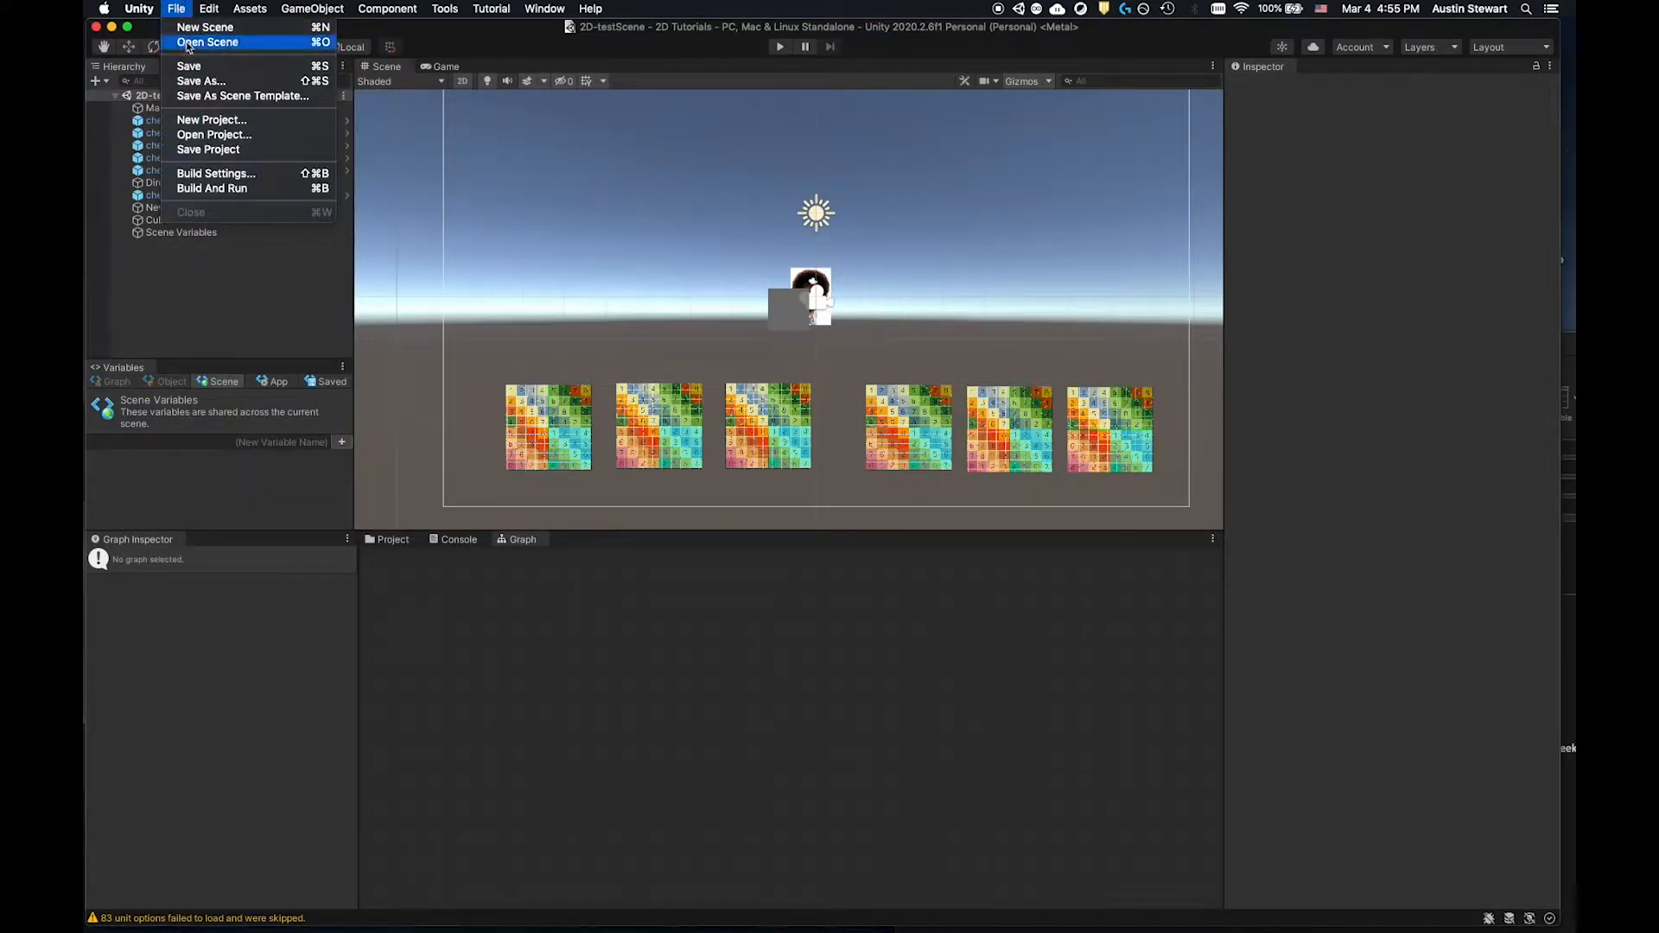
{"action": "left_click", "coordinate": [196, 27]}
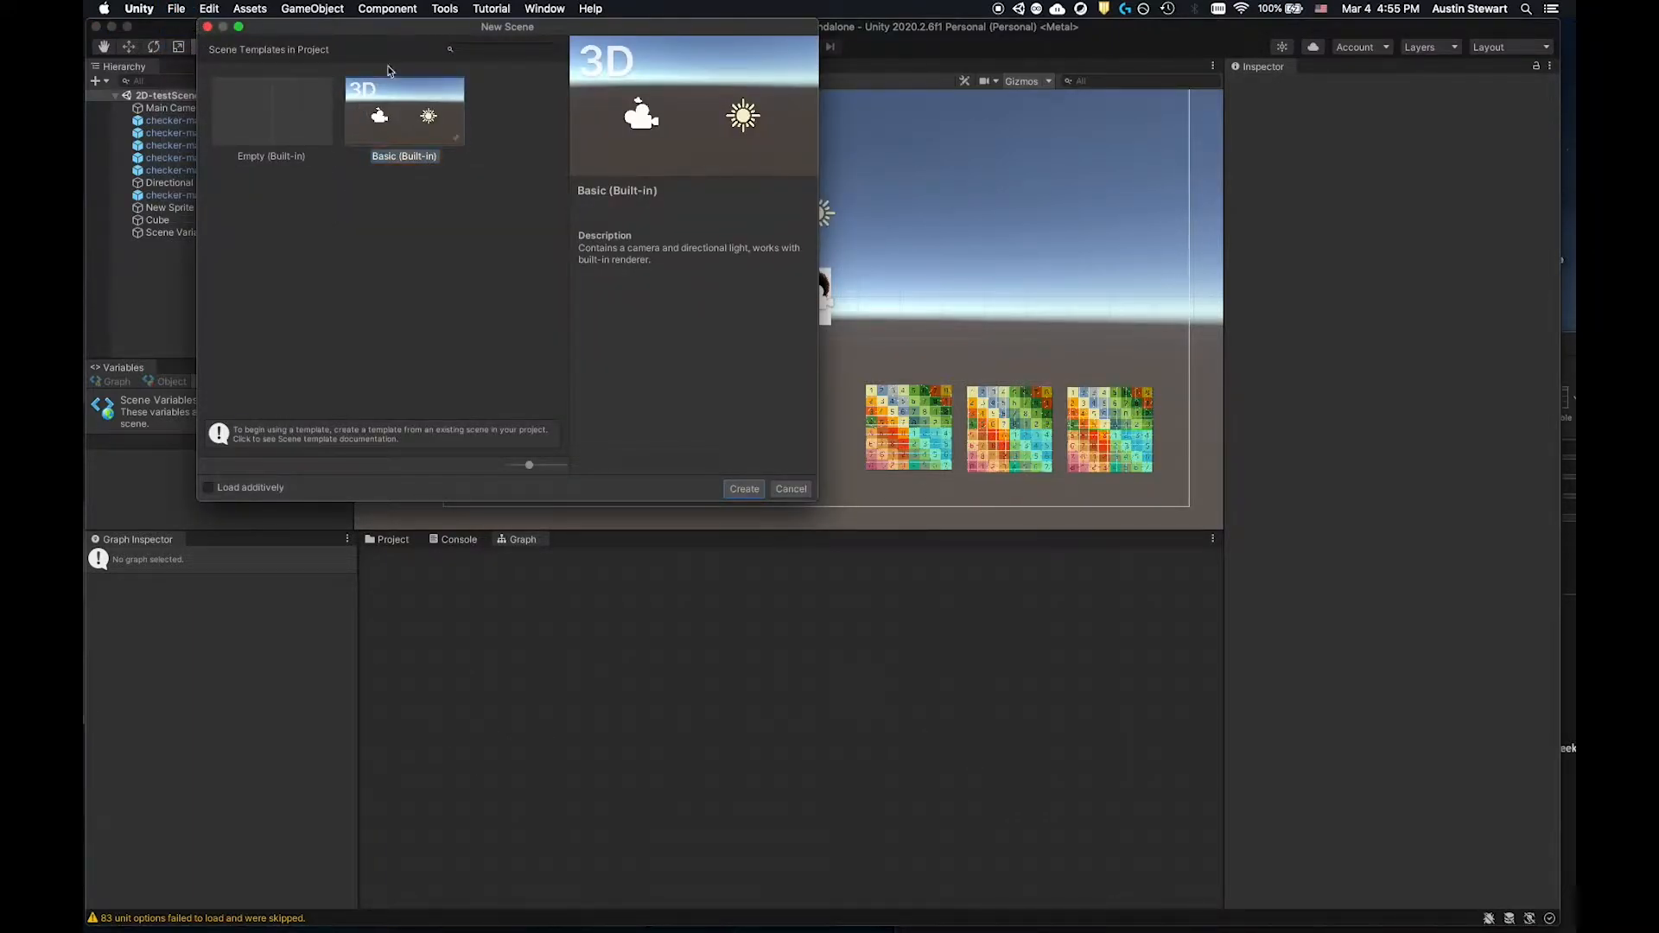
{"action": "left_click_drag", "start_coordinate": [377, 30], "coordinate": [472, 36]}
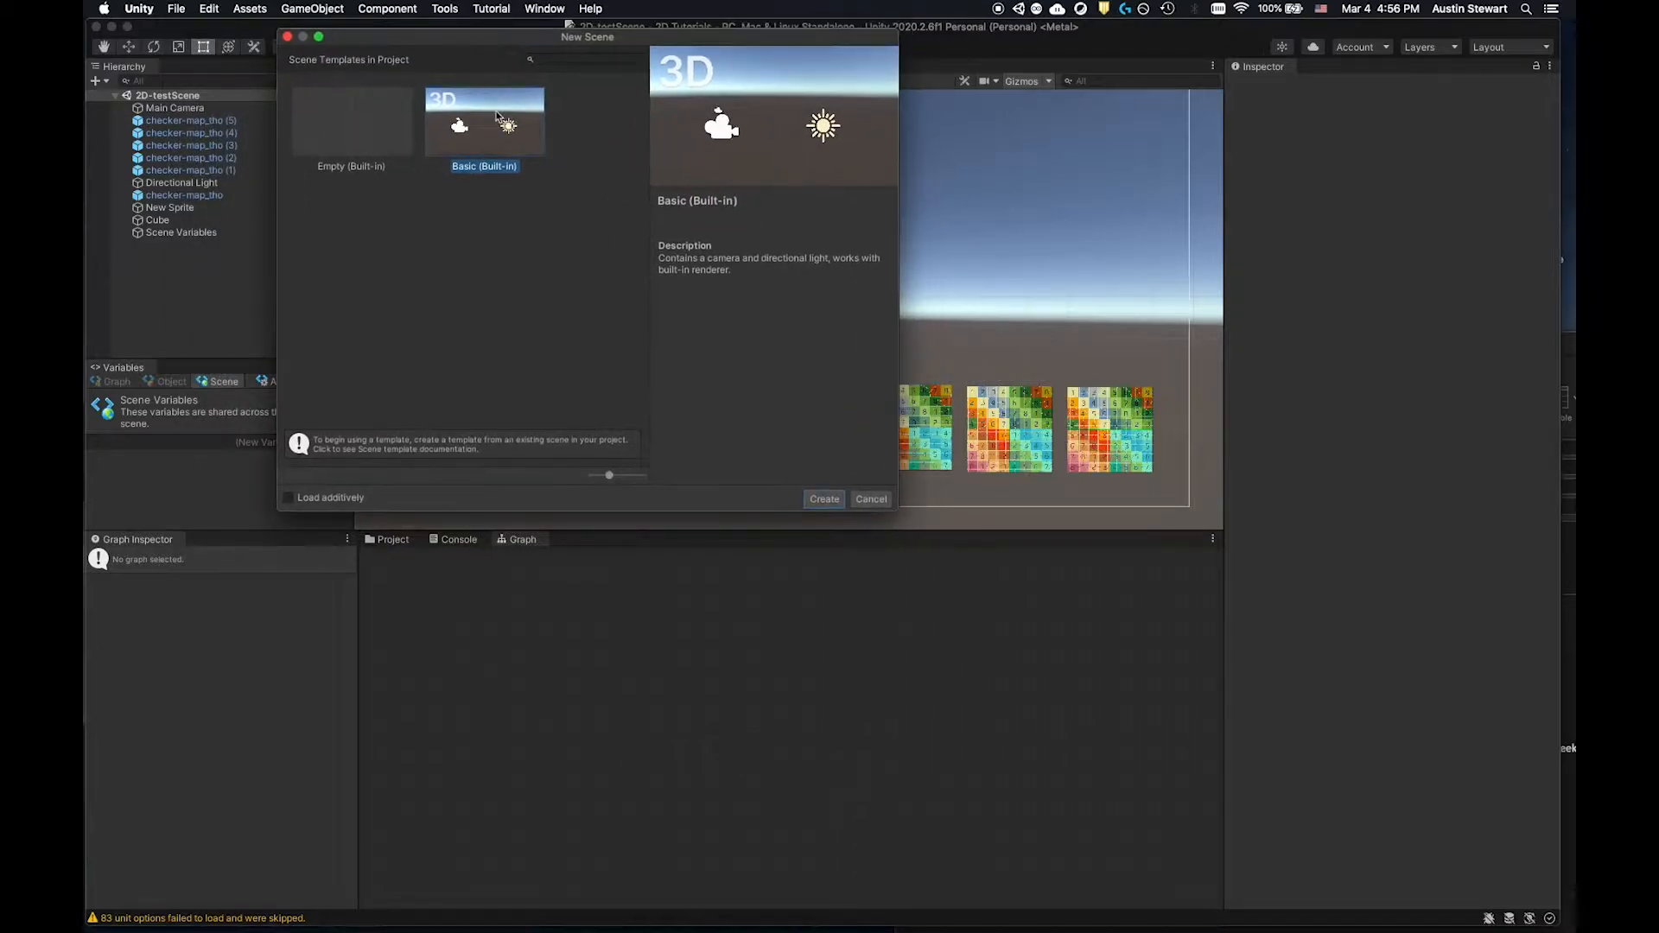
{"action": "left_click", "coordinate": [873, 495]}
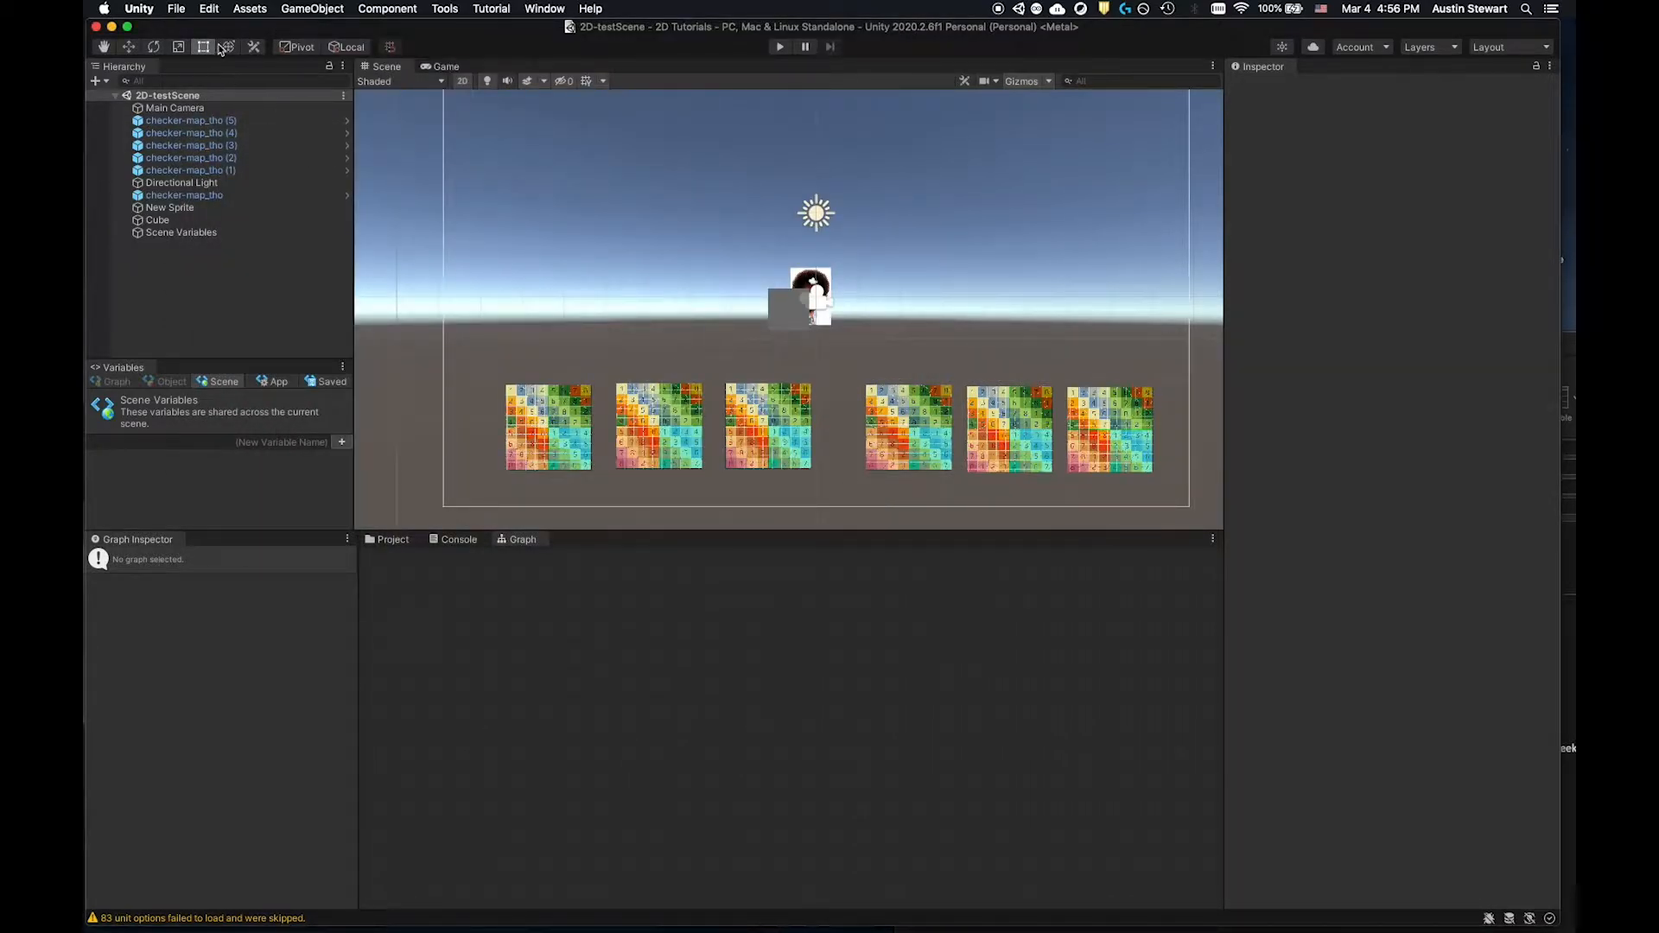
{"action": "left_click", "coordinate": [175, 7]}
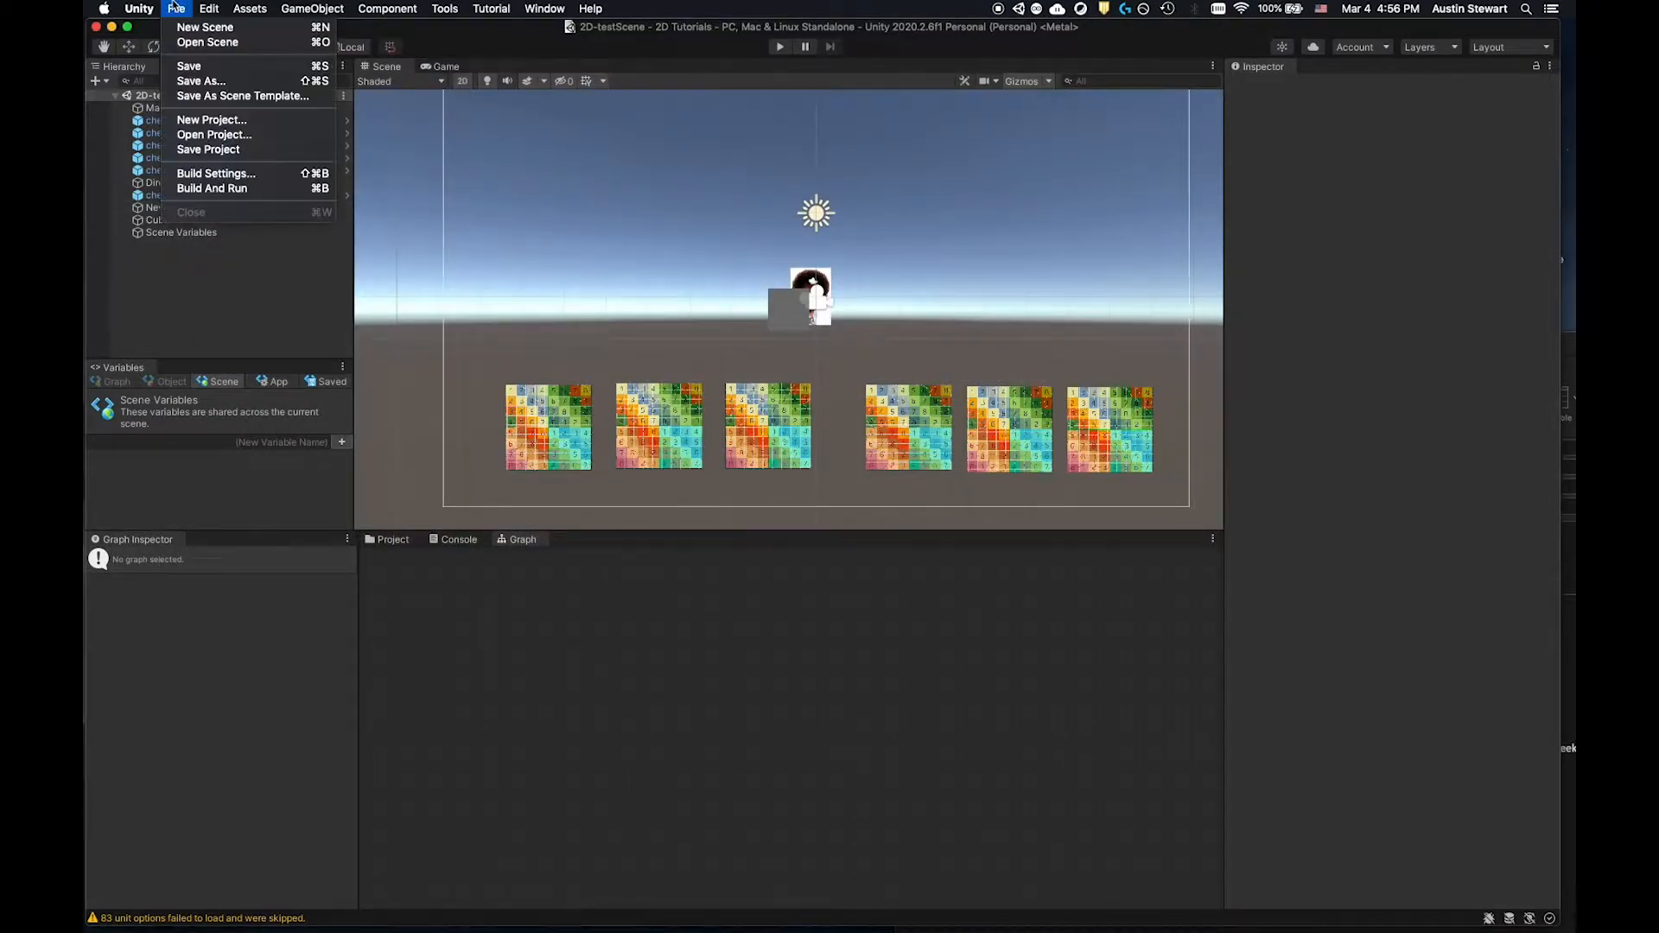
{"action": "left_click", "coordinate": [185, 5]}
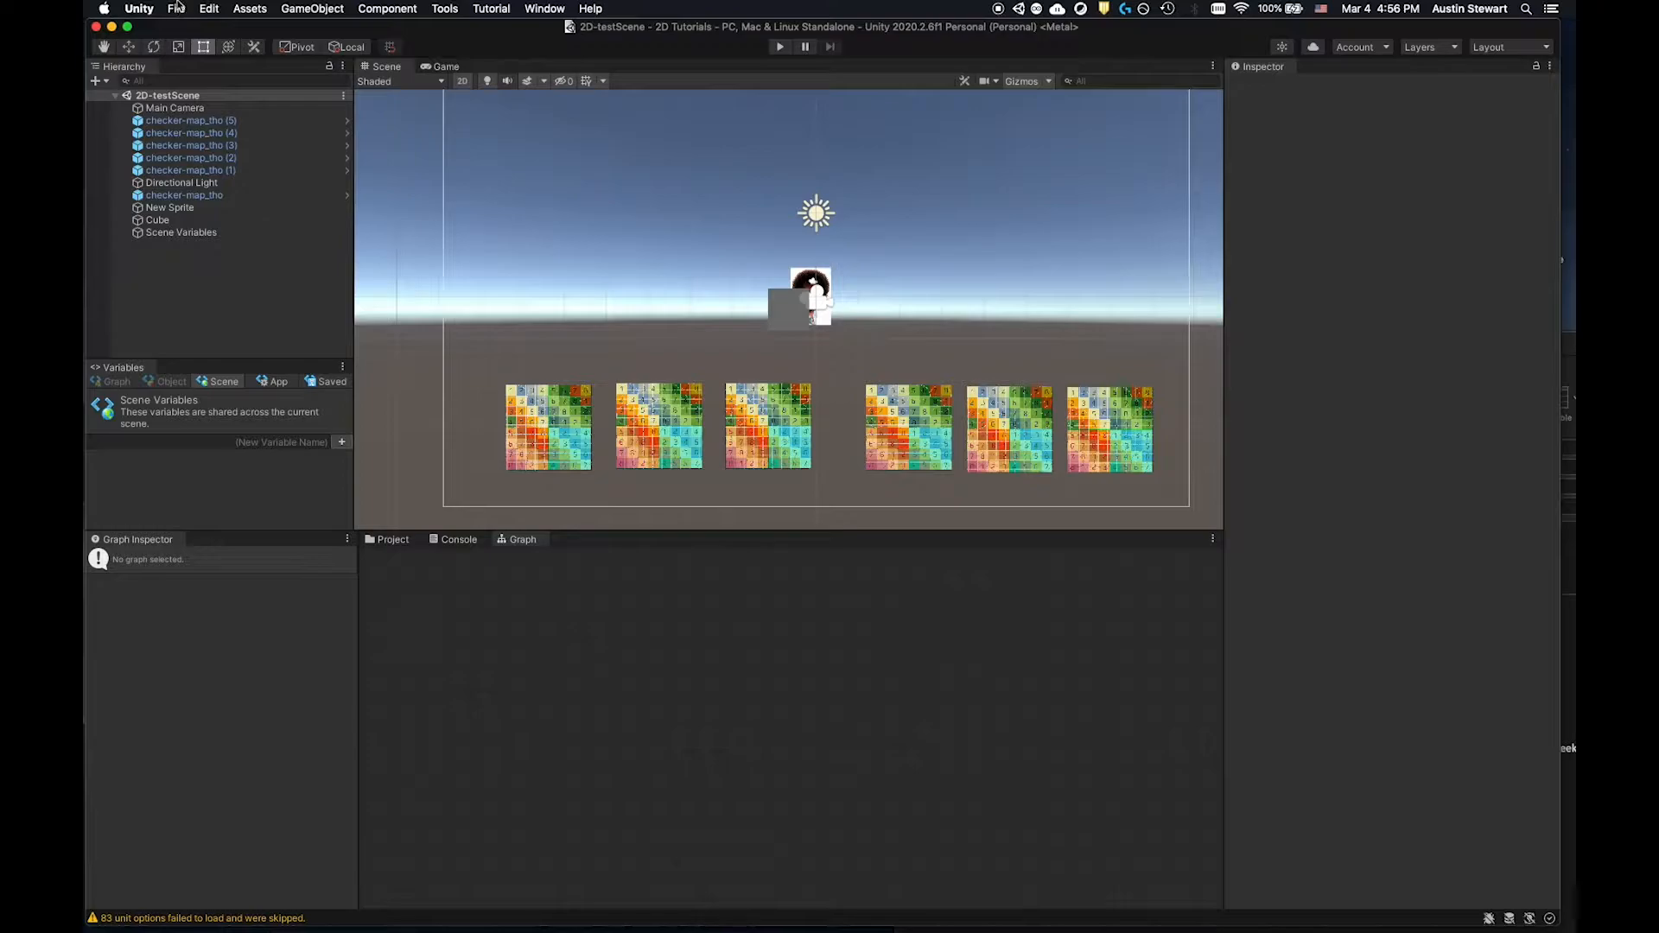
Search the computer for "unity" and switch to Unity Hub.
{"action": "left_click", "coordinate": [1526, 8]}
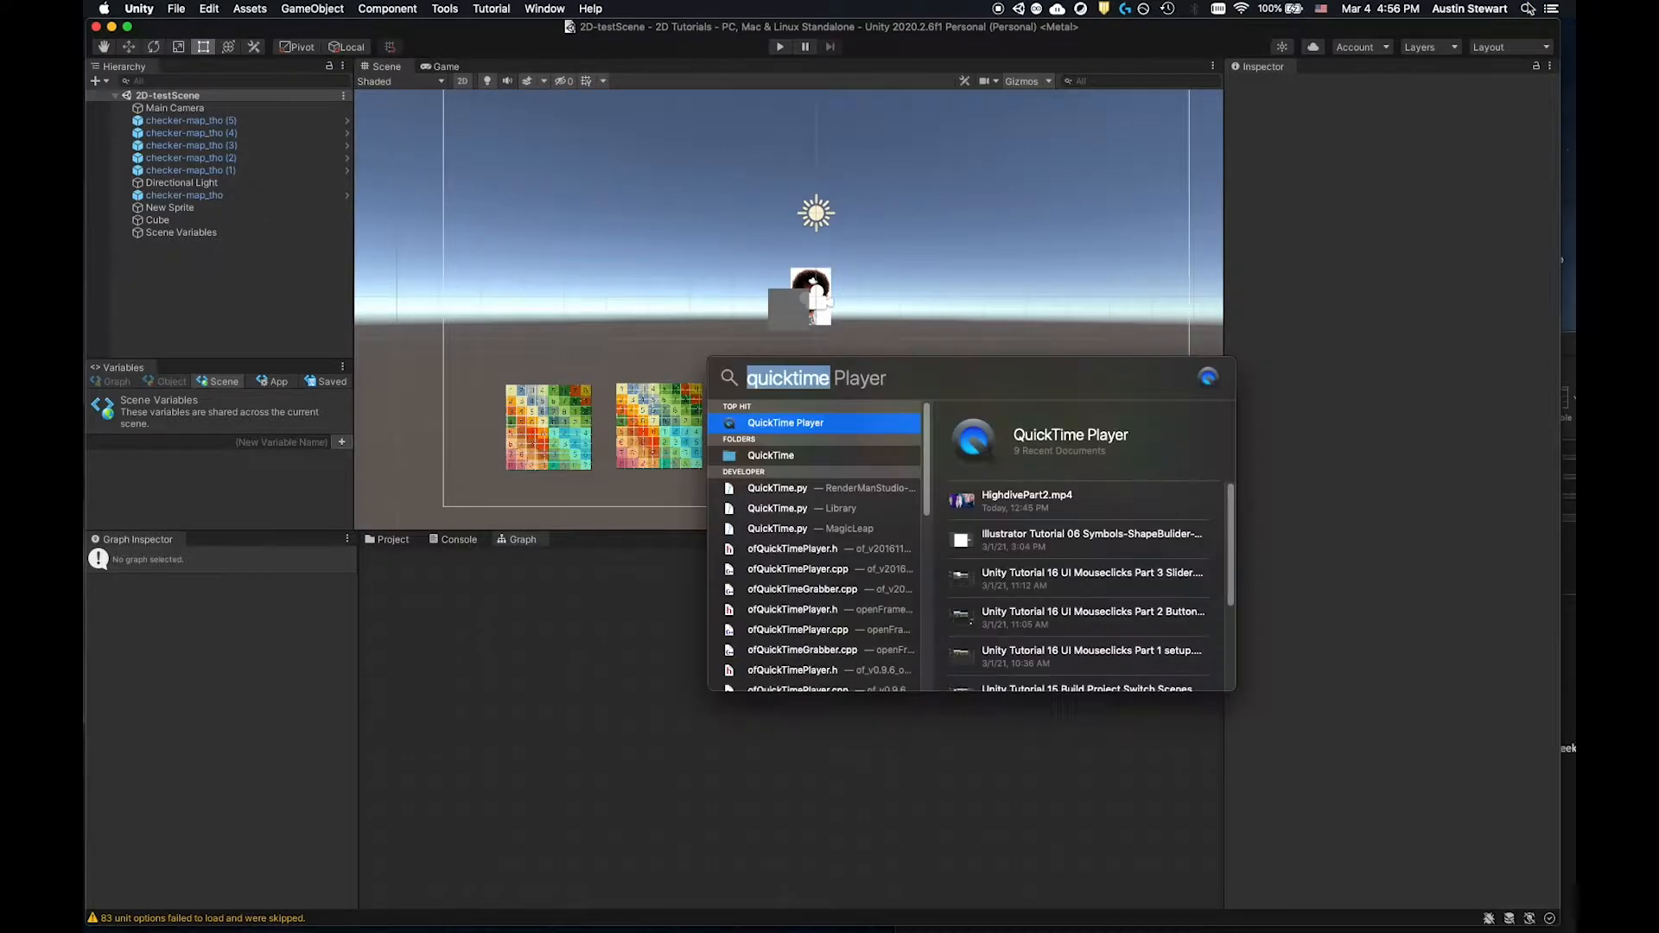
{"action": "key", "text": "BackSpace"}
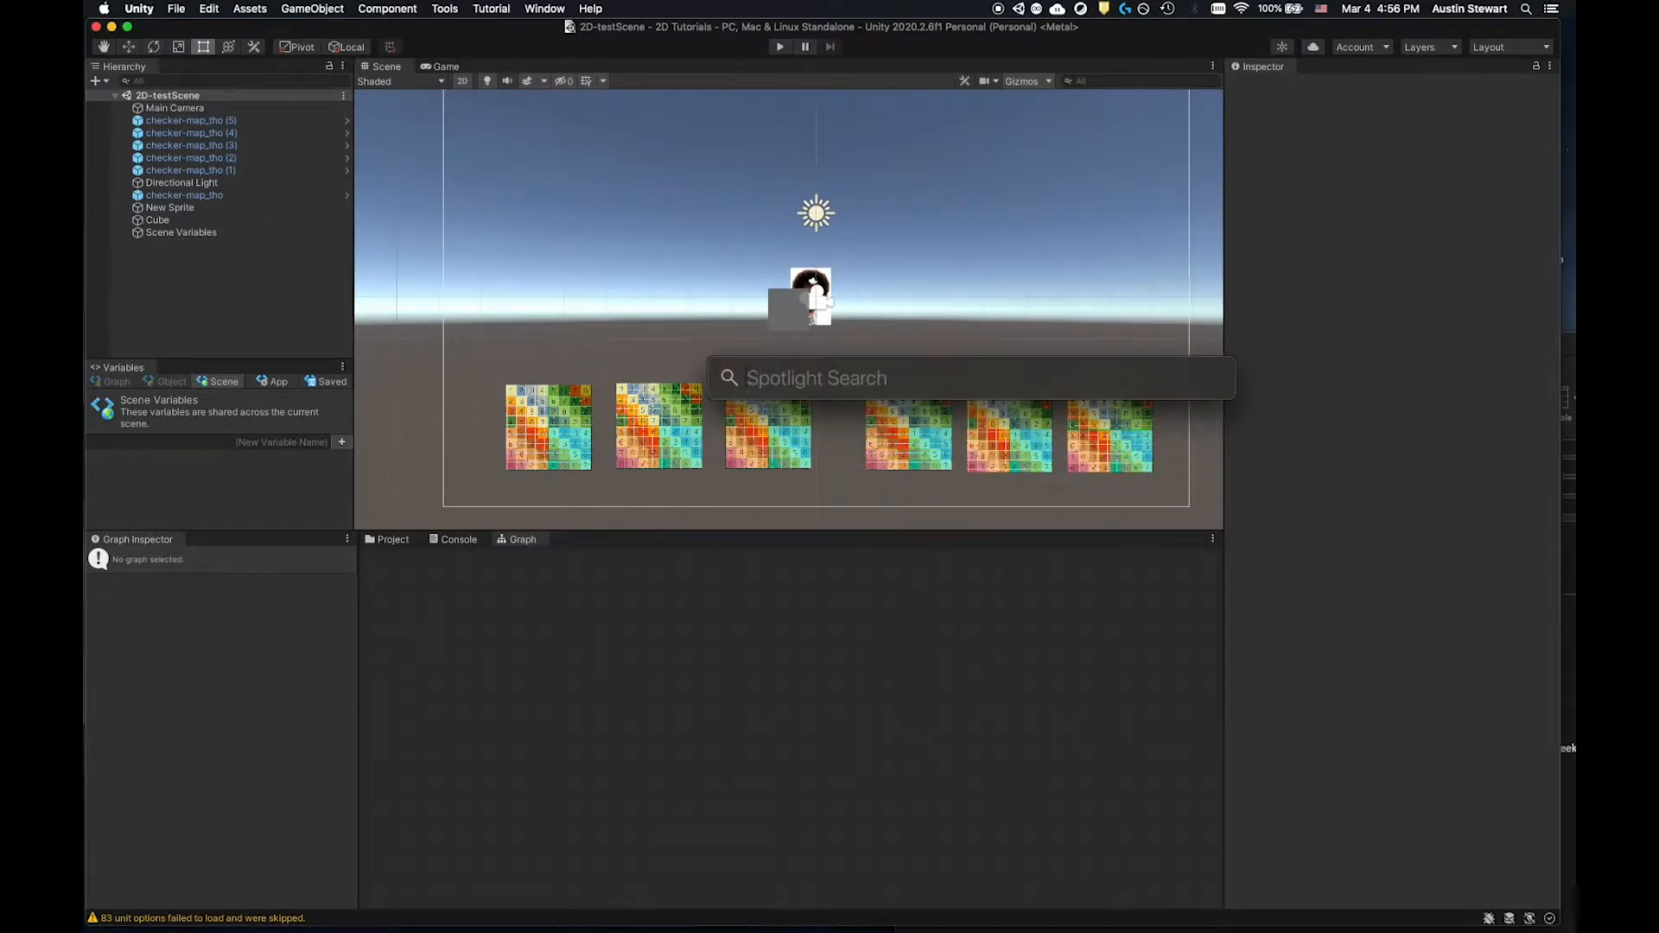
{"action": "type", "text": "unity"}
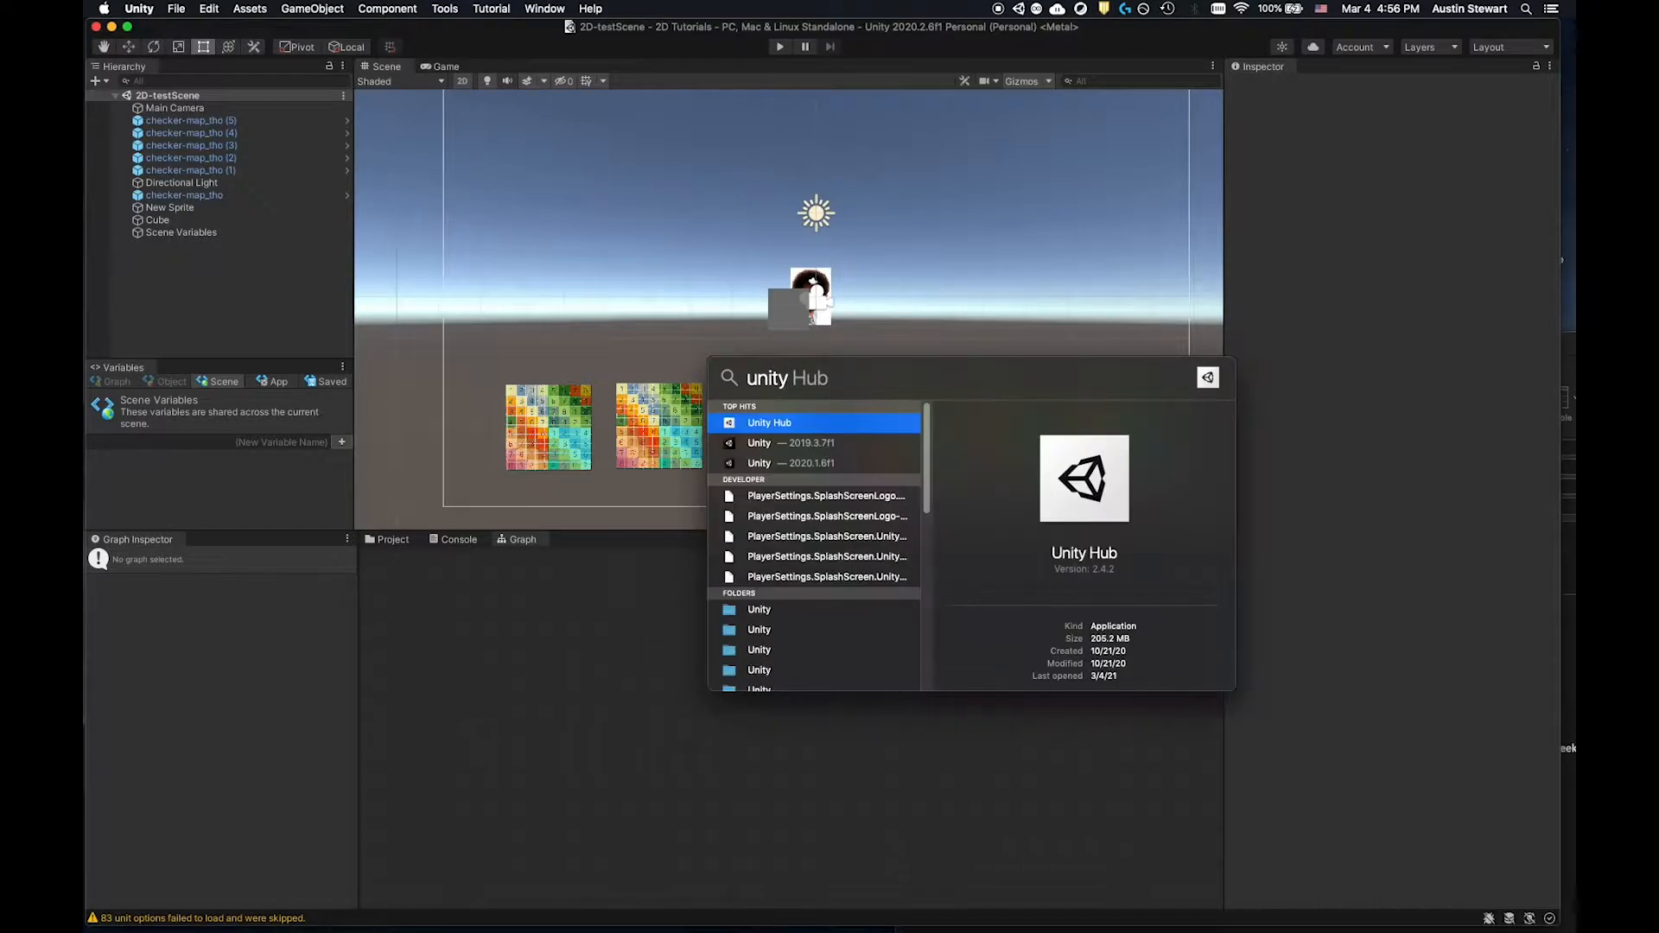
{"action": "key", "text": "Return"}
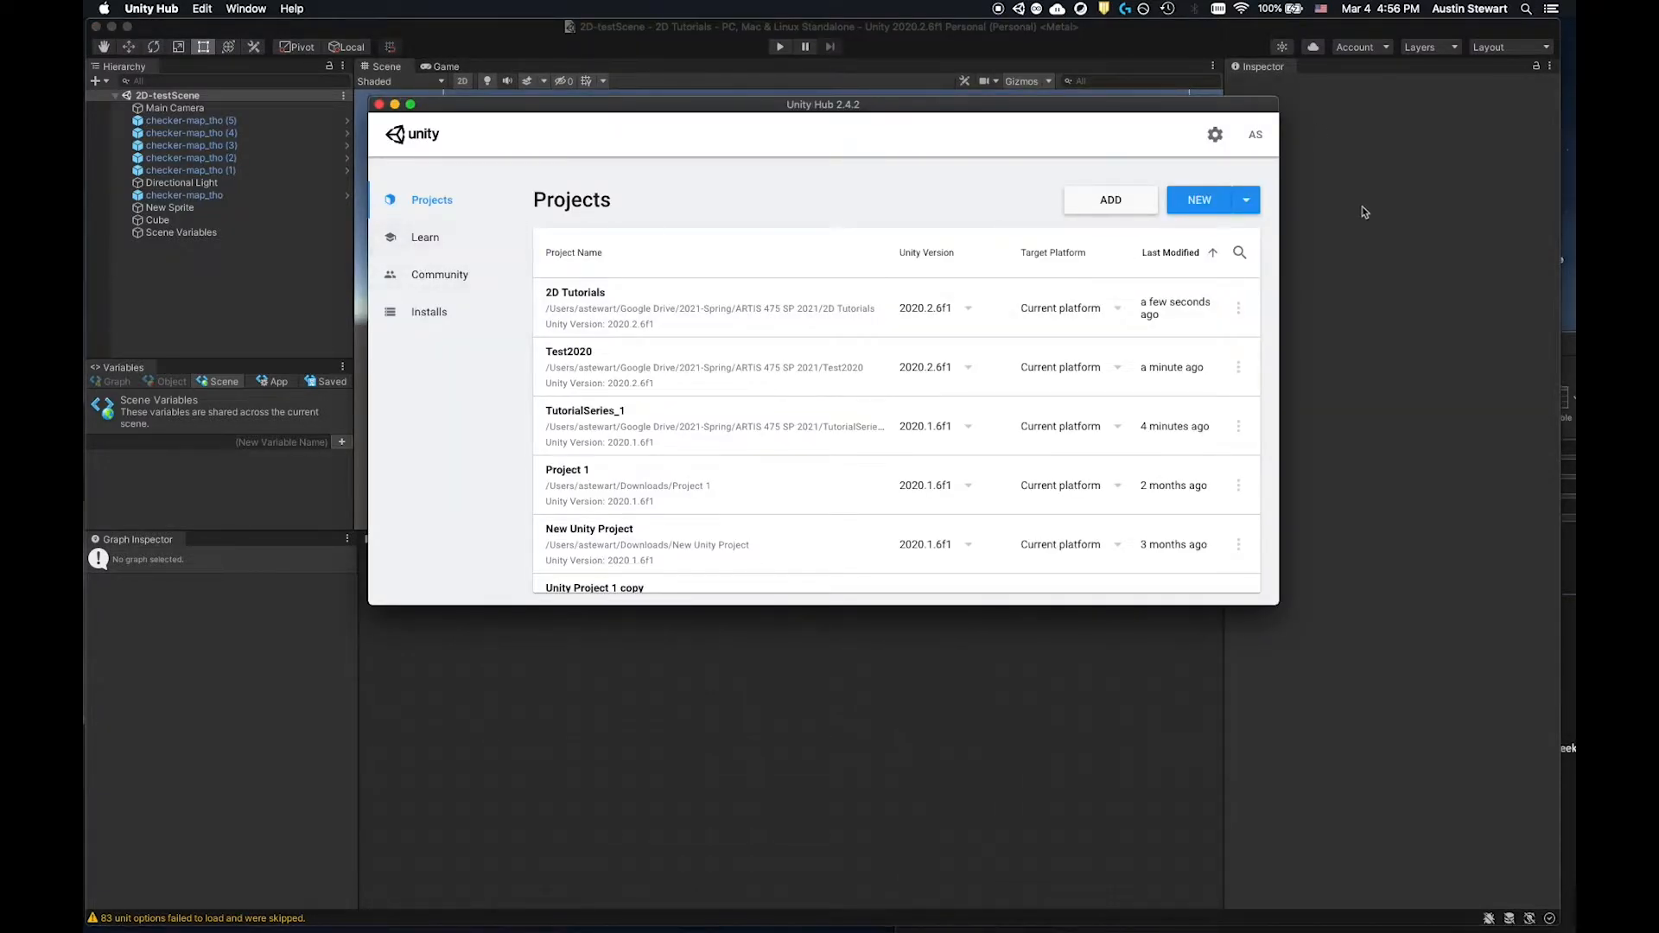
Examine the templates offered for a new project, including Universal Render Pipeline, and close the dialog without creating a project.
{"action": "left_click", "coordinate": [1212, 201]}
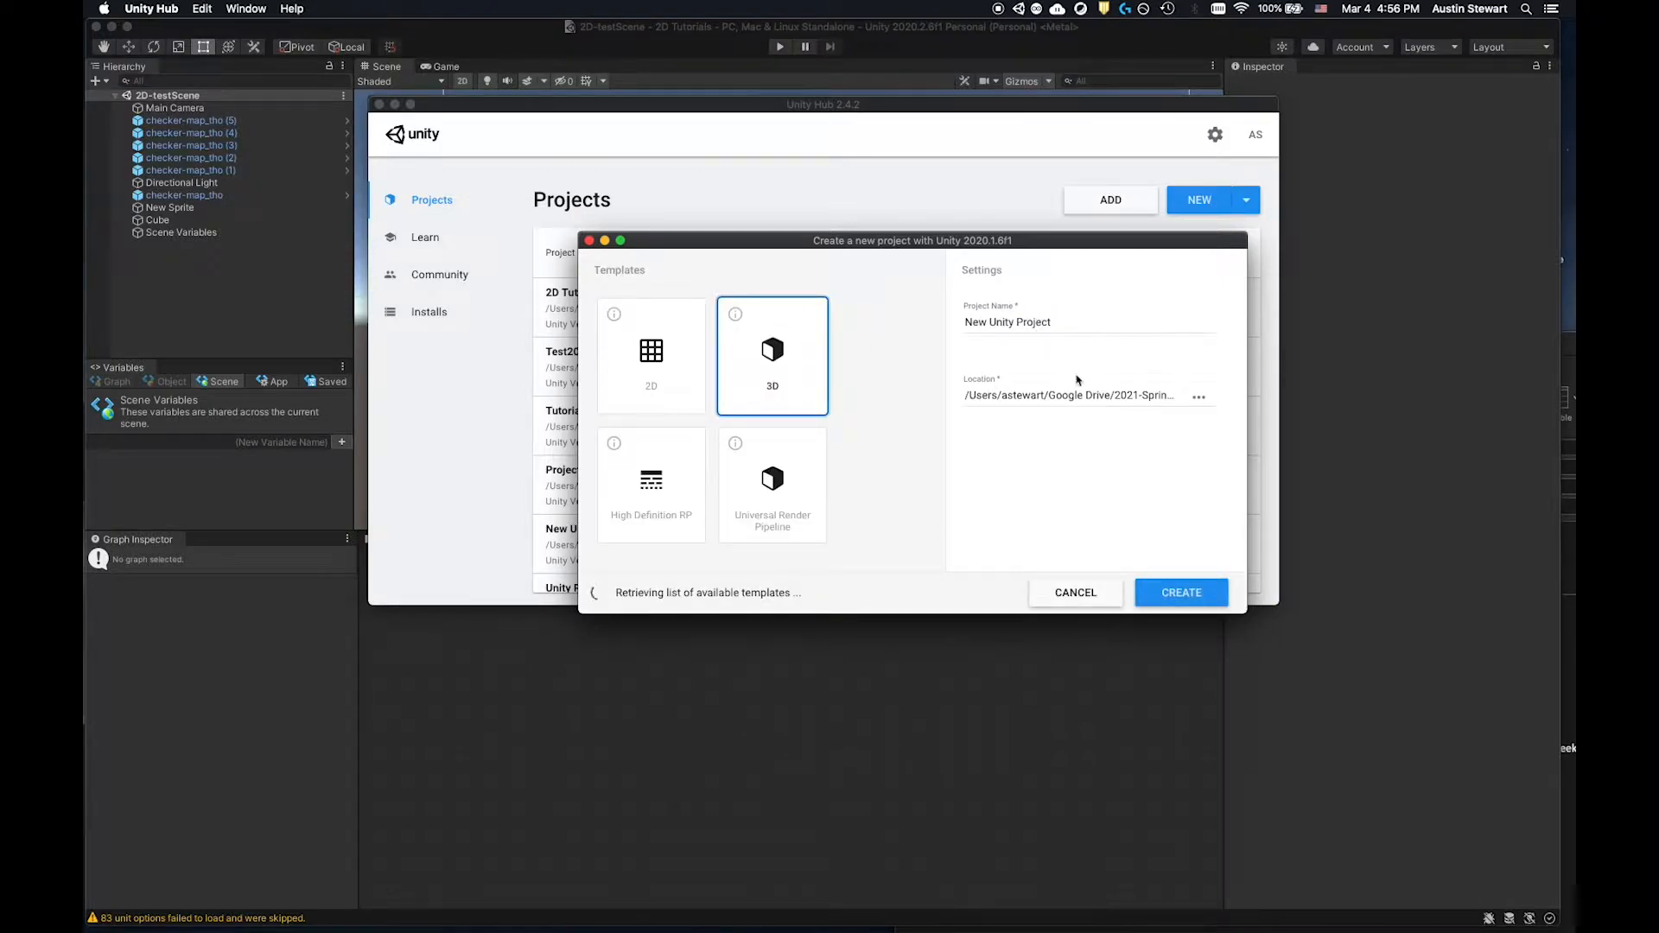
{"action": "left_click", "coordinate": [765, 483]}
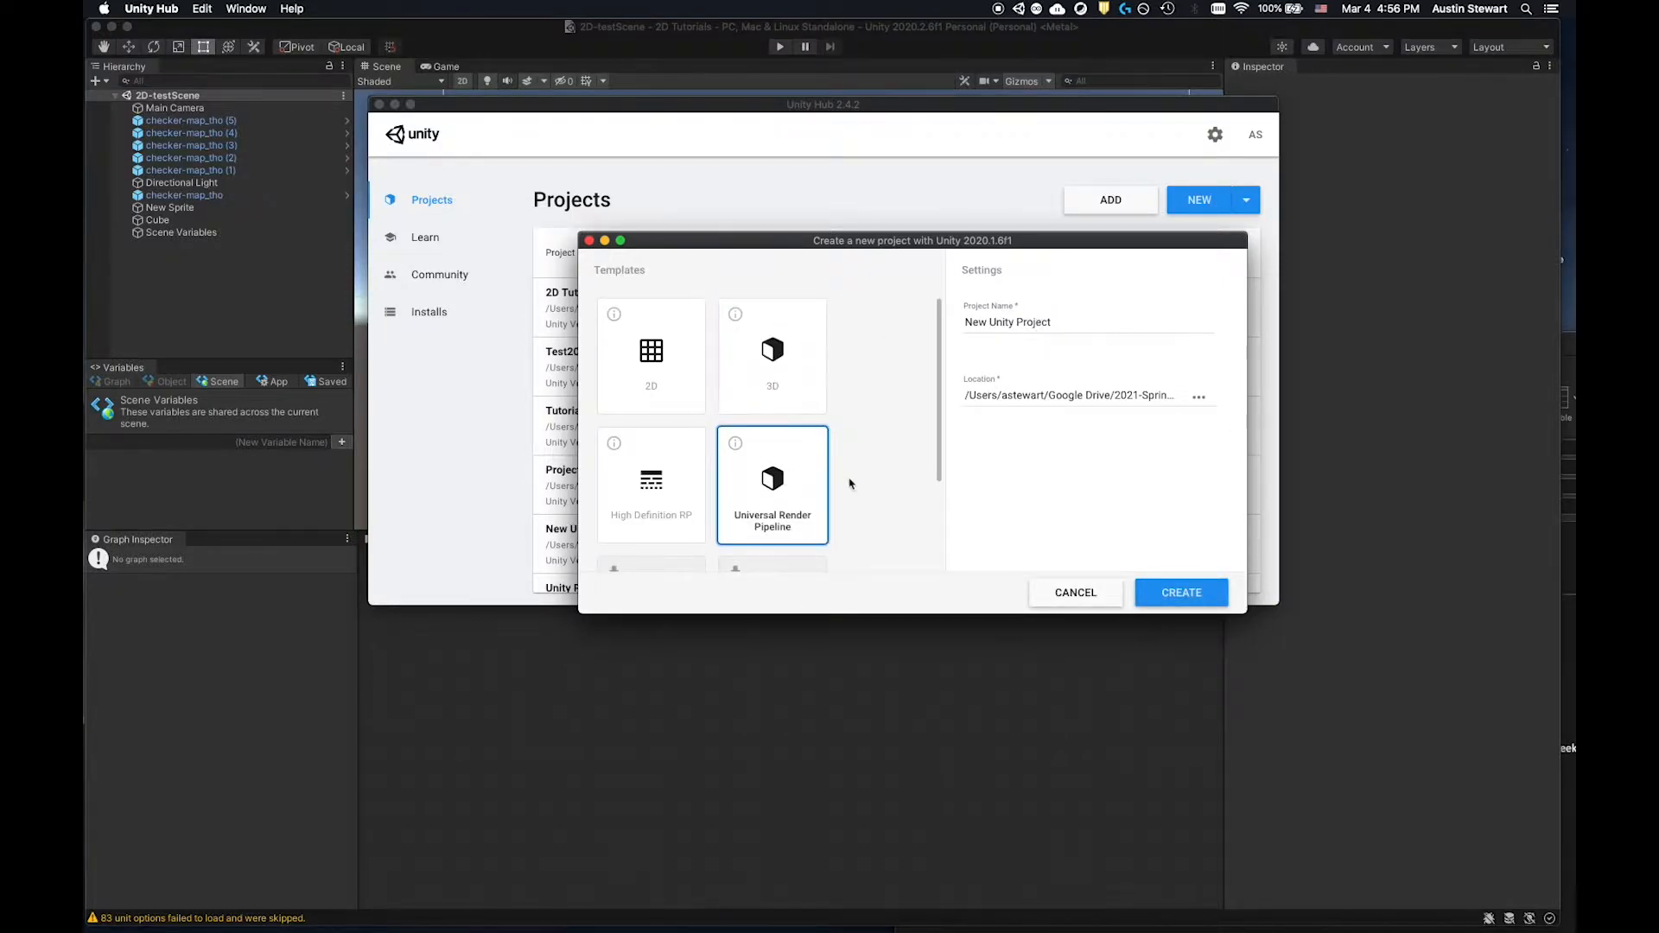
{"action": "scroll", "coordinate": [850, 482], "scroll_direction": "down", "scroll_amount": 3}
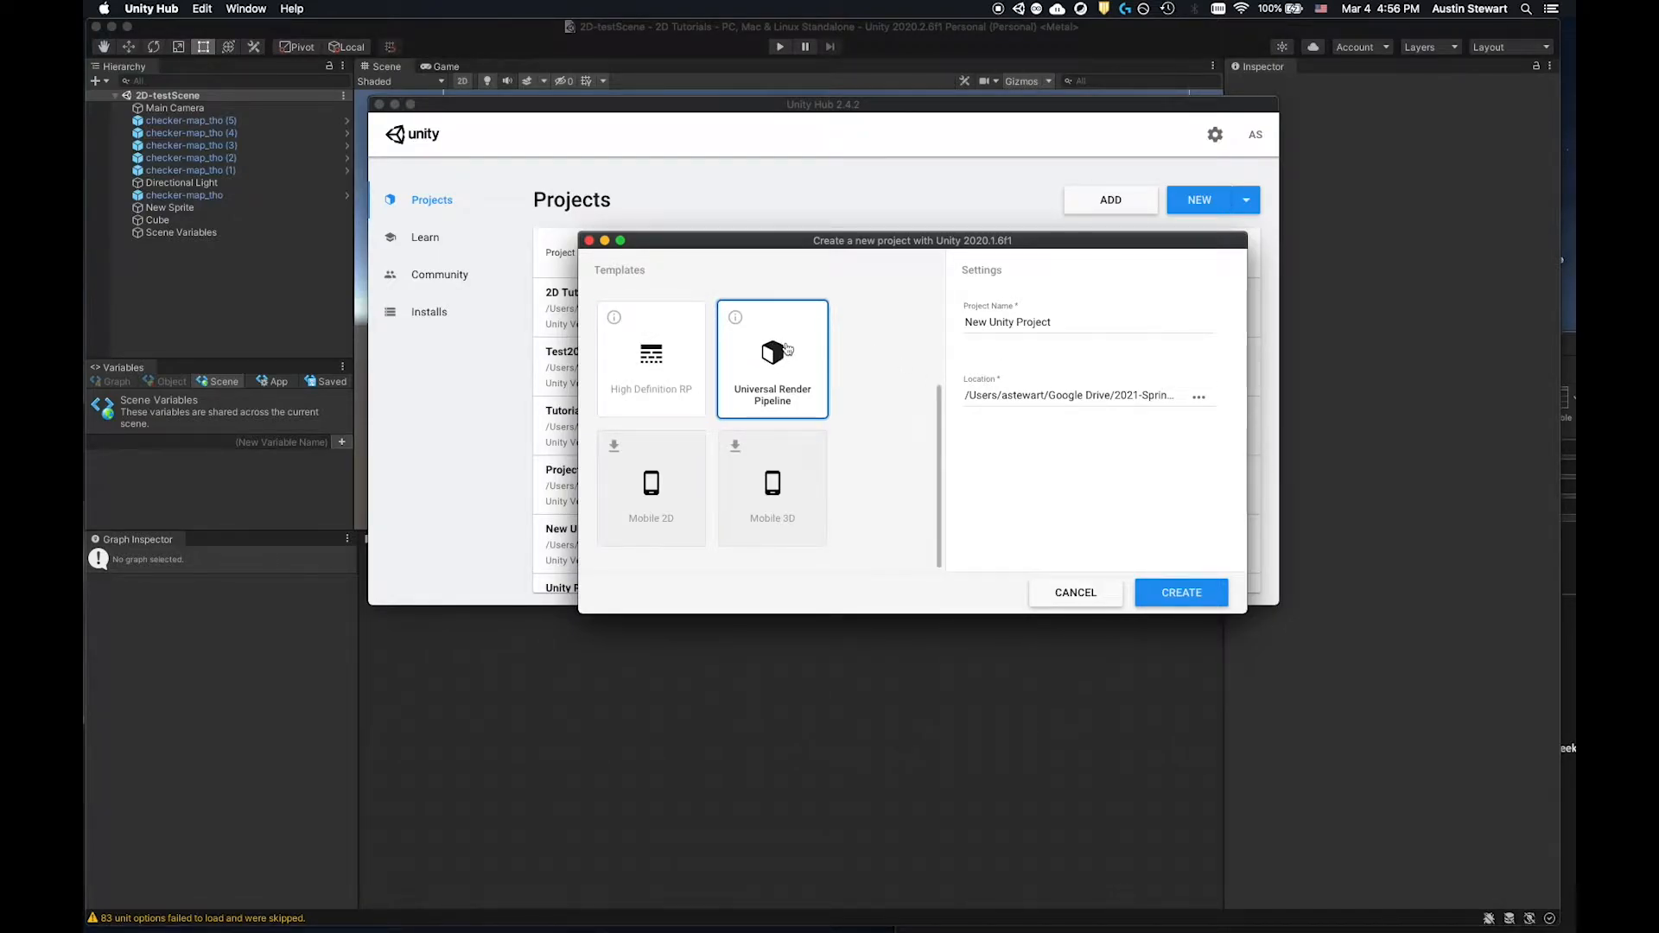
{"action": "scroll", "coordinate": [878, 478], "scroll_direction": "up", "scroll_amount": 3}
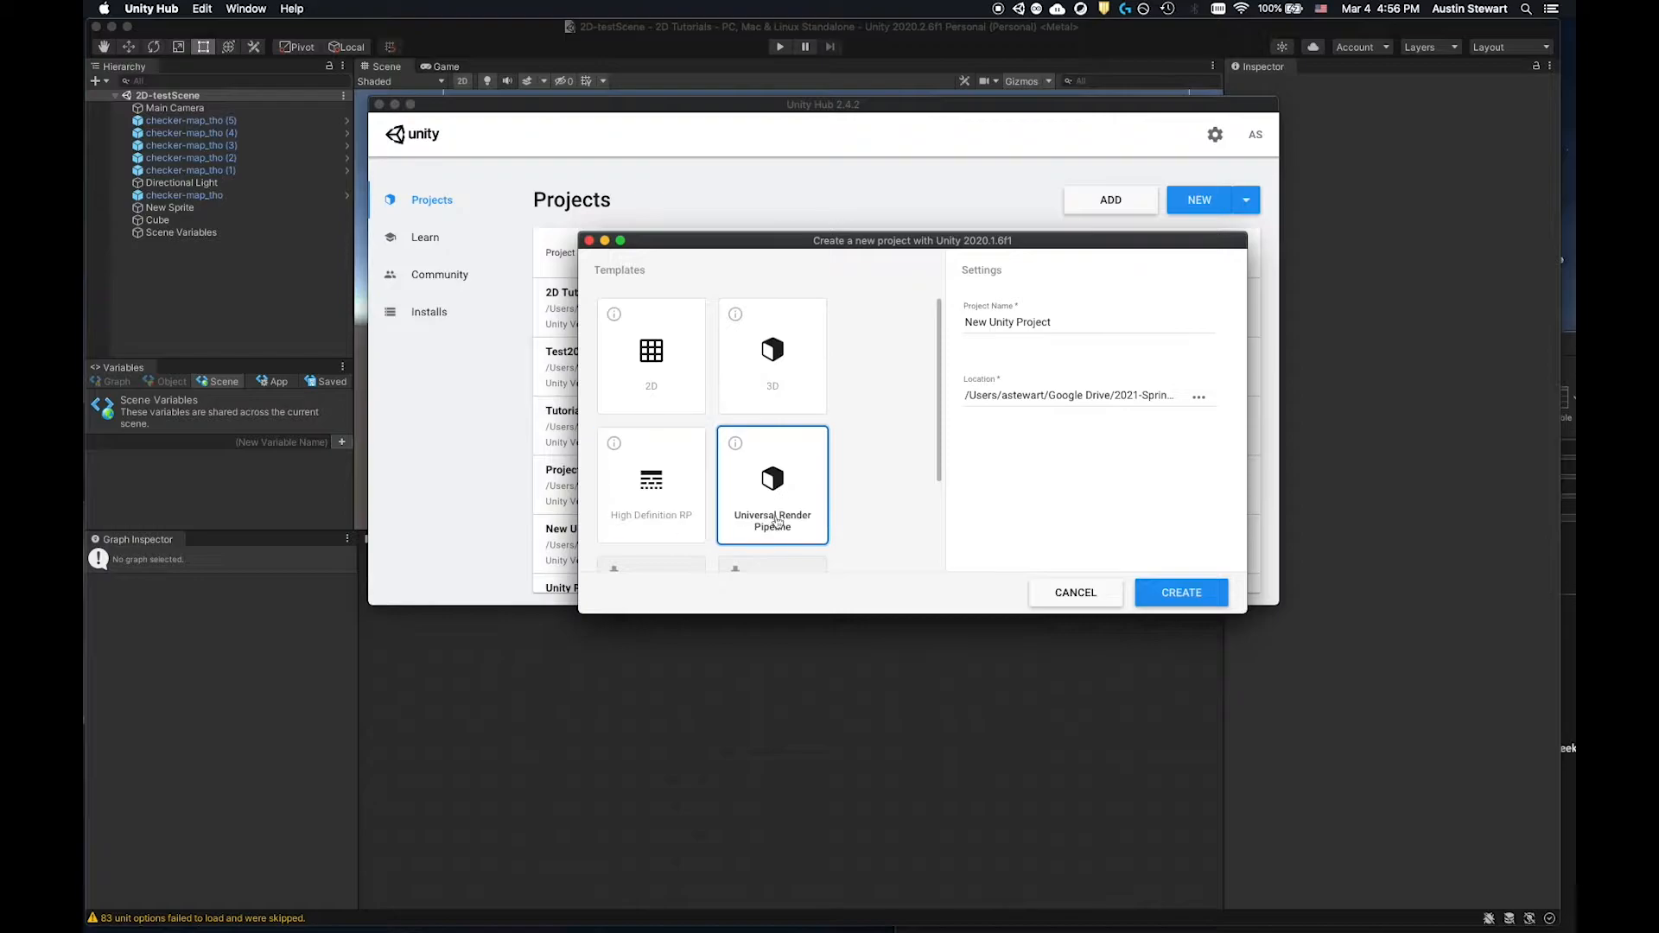
{"action": "scroll", "coordinate": [757, 500], "scroll_direction": "down", "scroll_amount": 3}
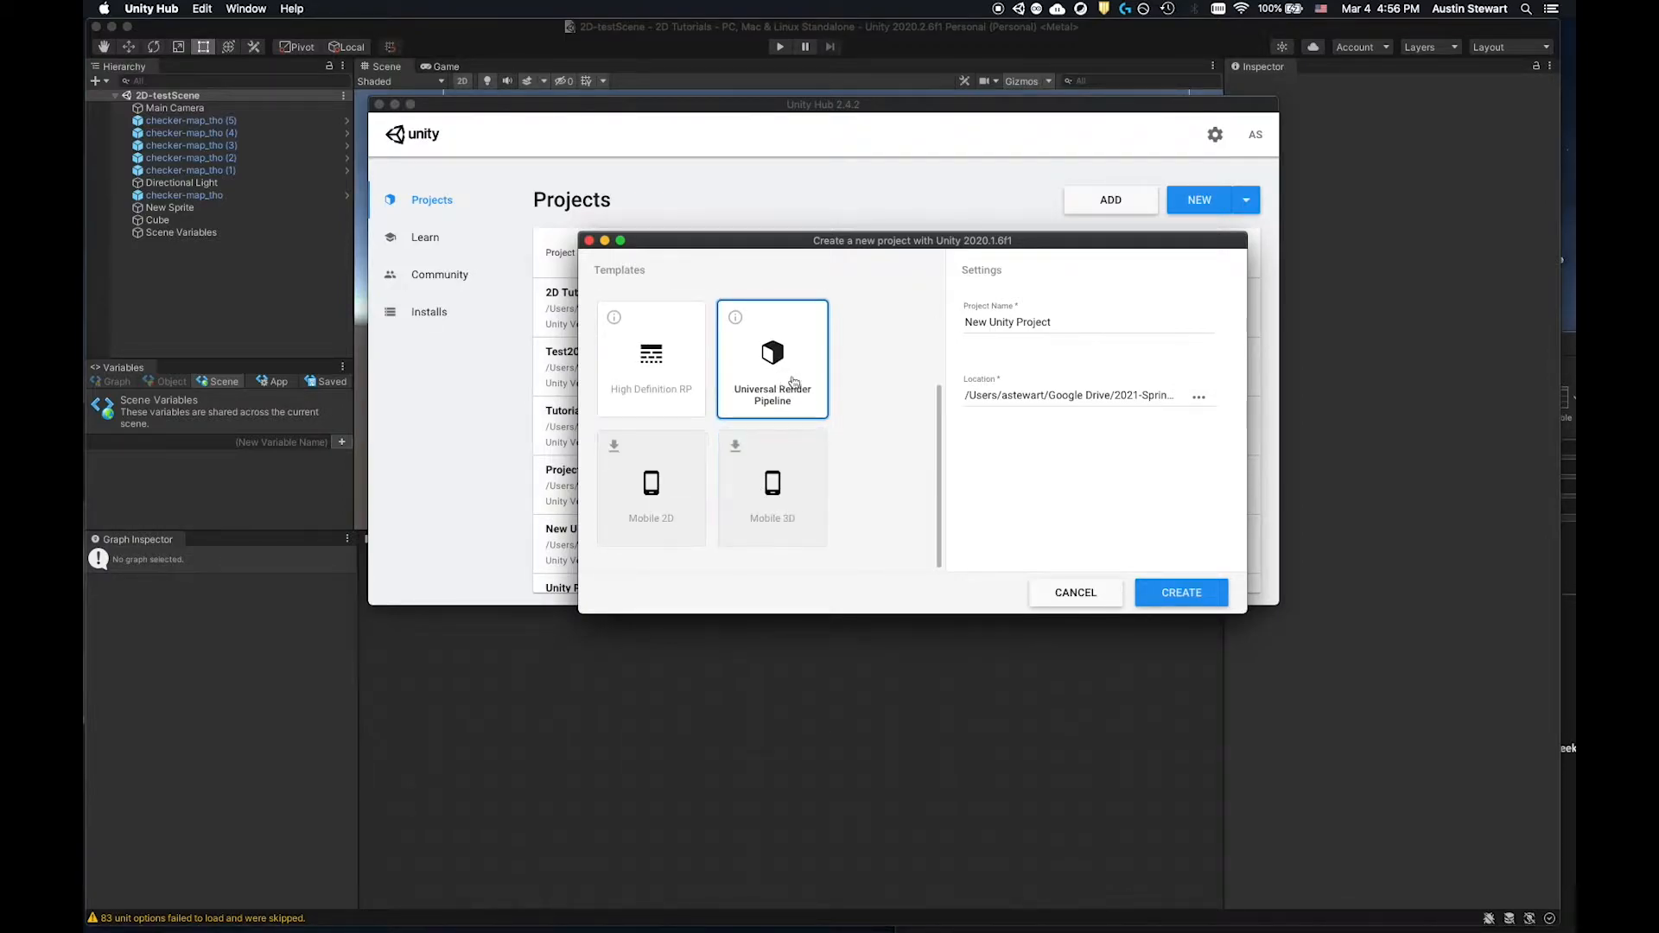
{"action": "scroll", "coordinate": [791, 381], "scroll_direction": "up", "scroll_amount": 3}
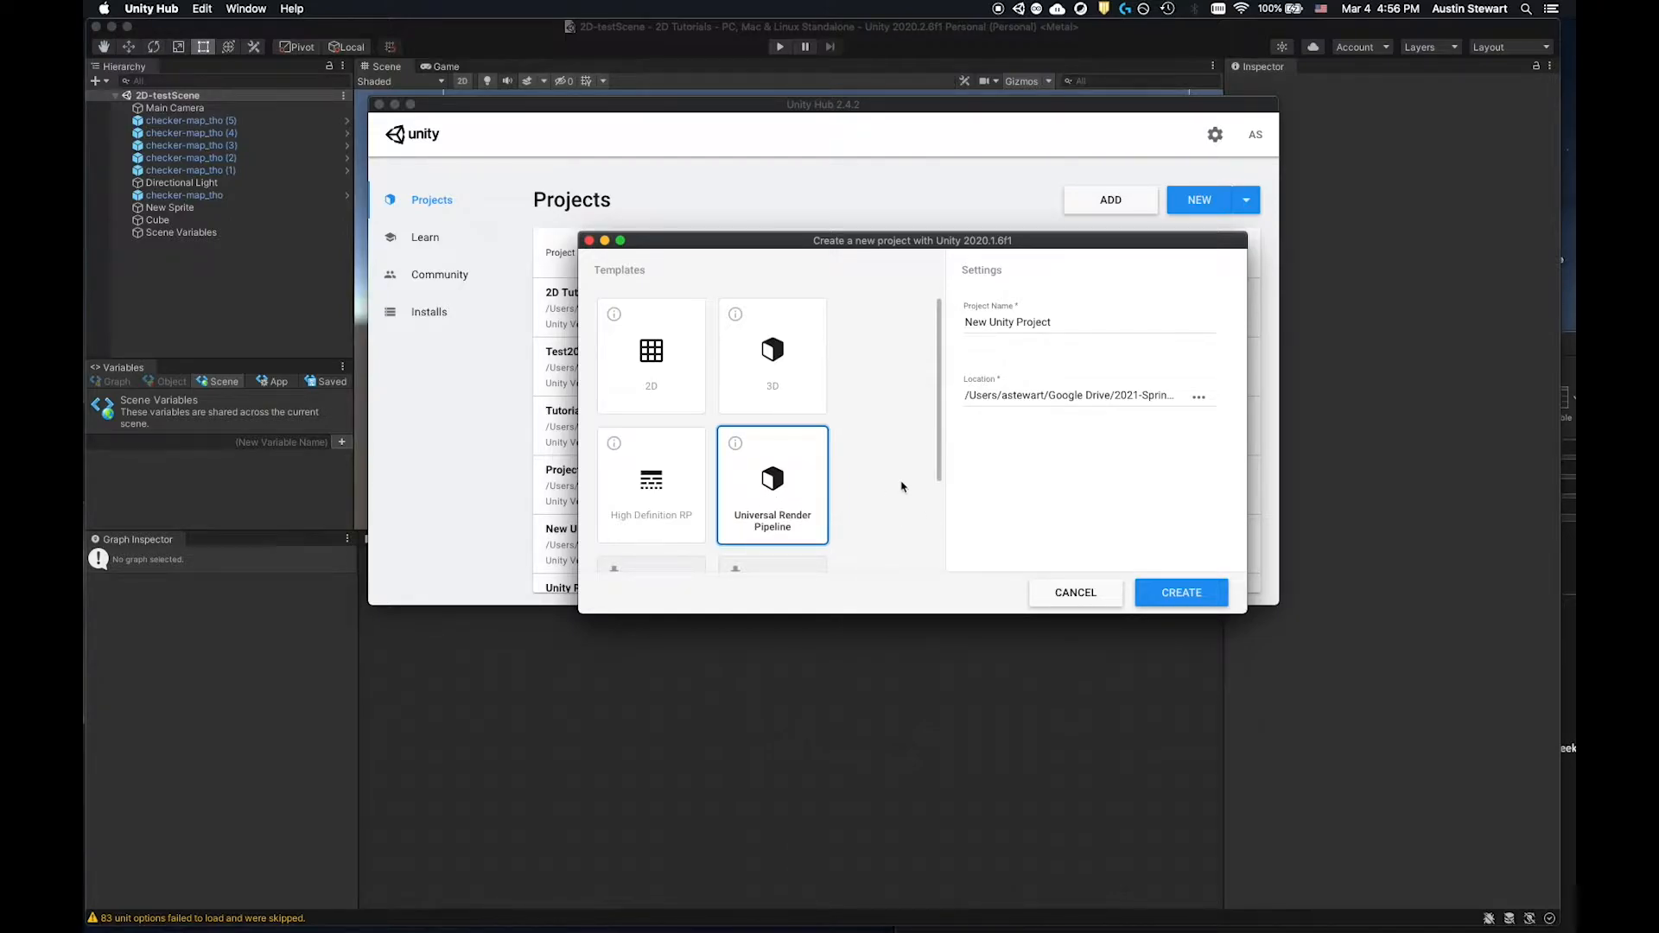
{"action": "left_click", "coordinate": [1070, 599]}
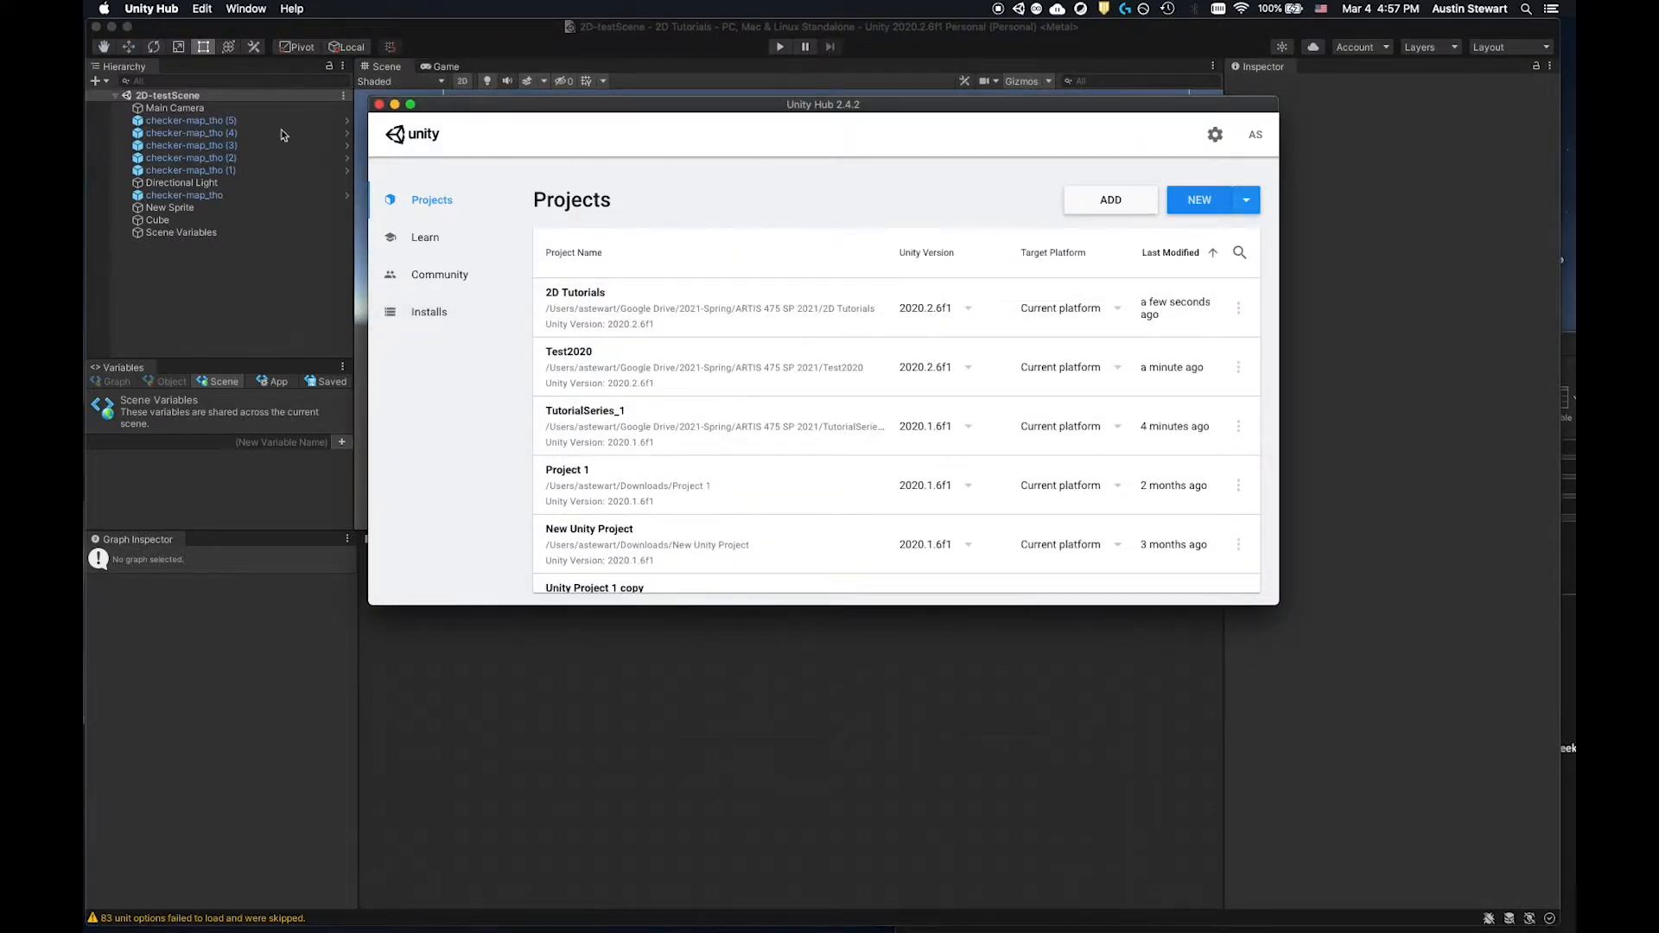
Switch back to the Unity editor and create a new scene from the Basic (Built-in) template.
{"action": "left_click", "coordinate": [272, 236]}
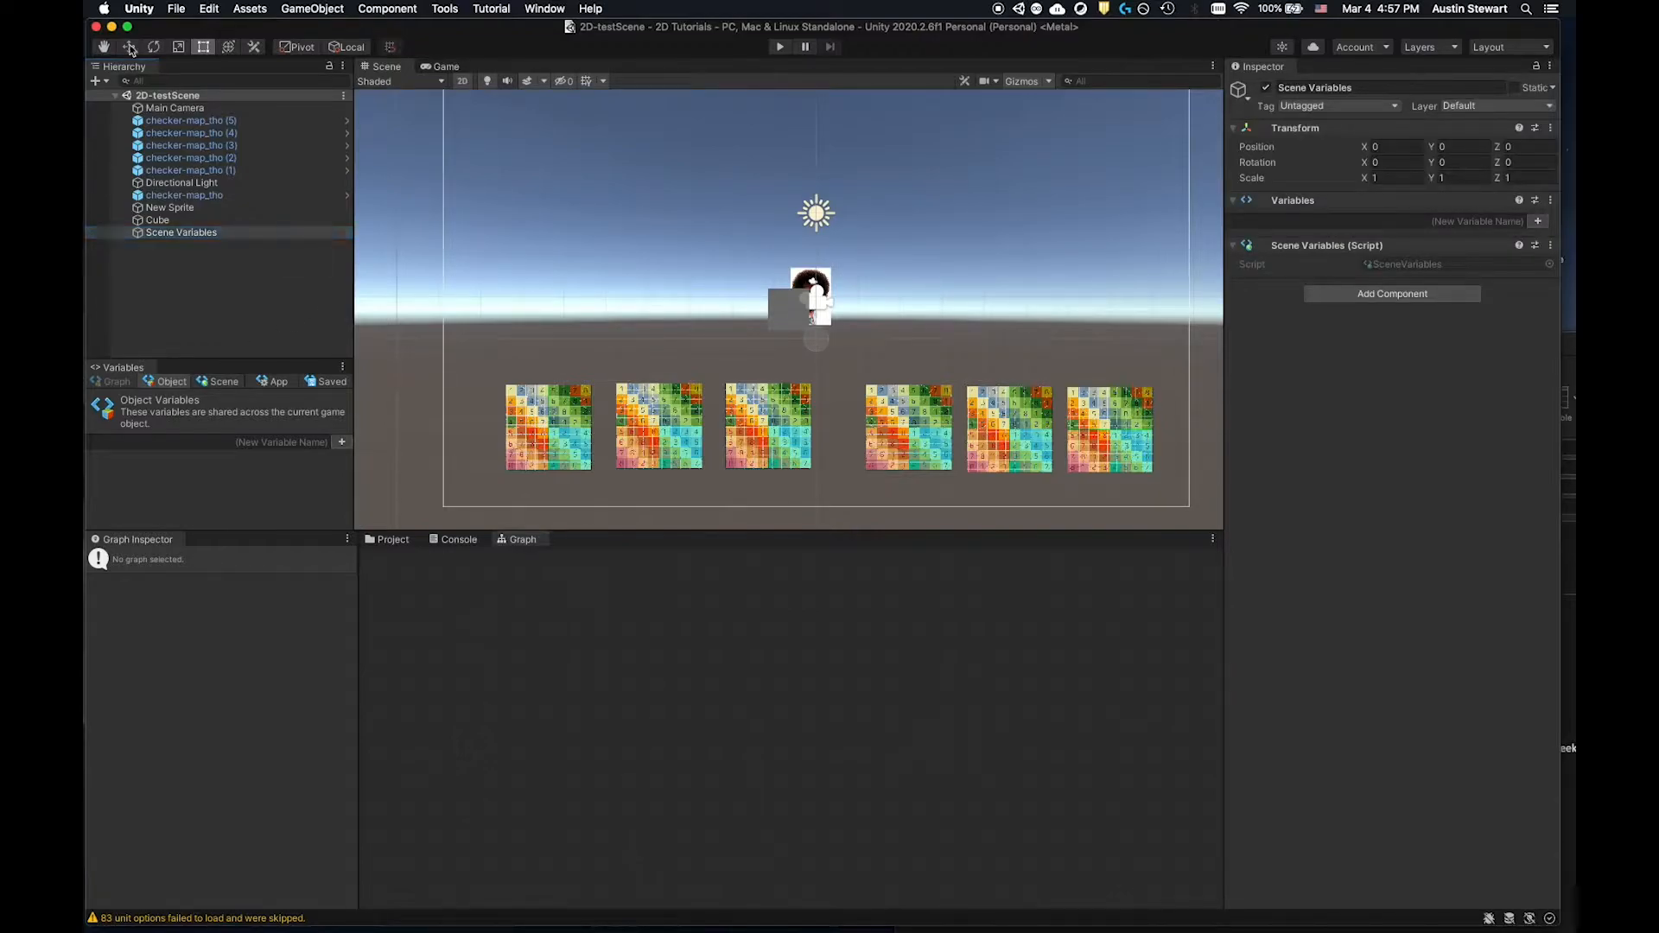
{"action": "left_click", "coordinate": [176, 8]}
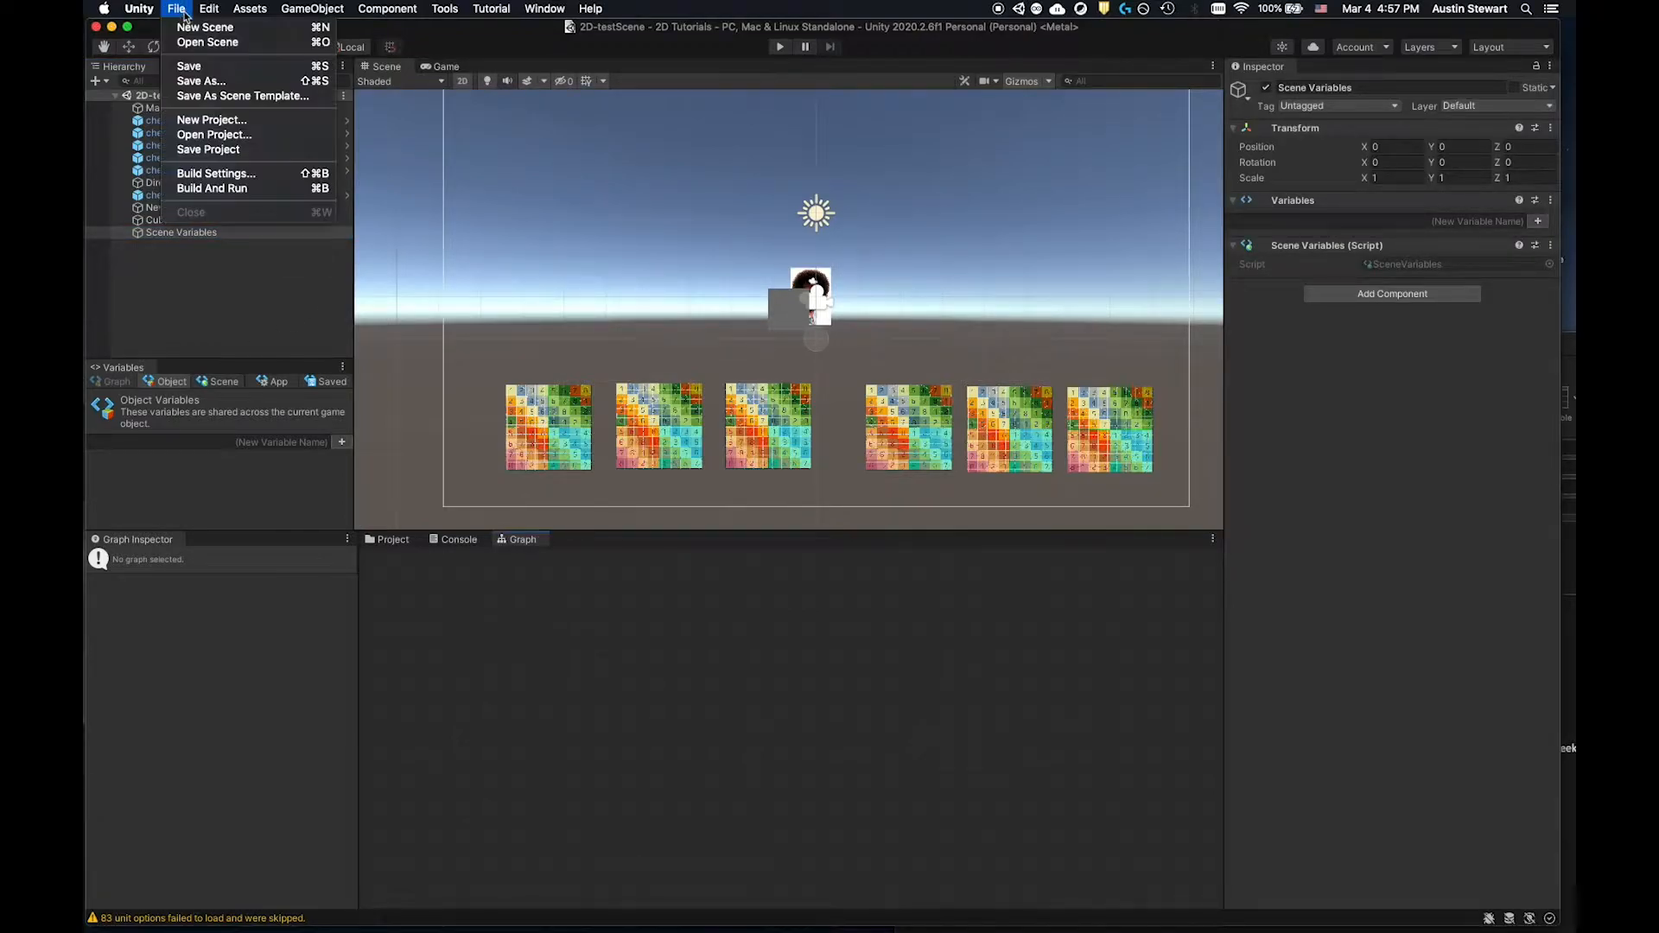
{"action": "left_click", "coordinate": [195, 35]}
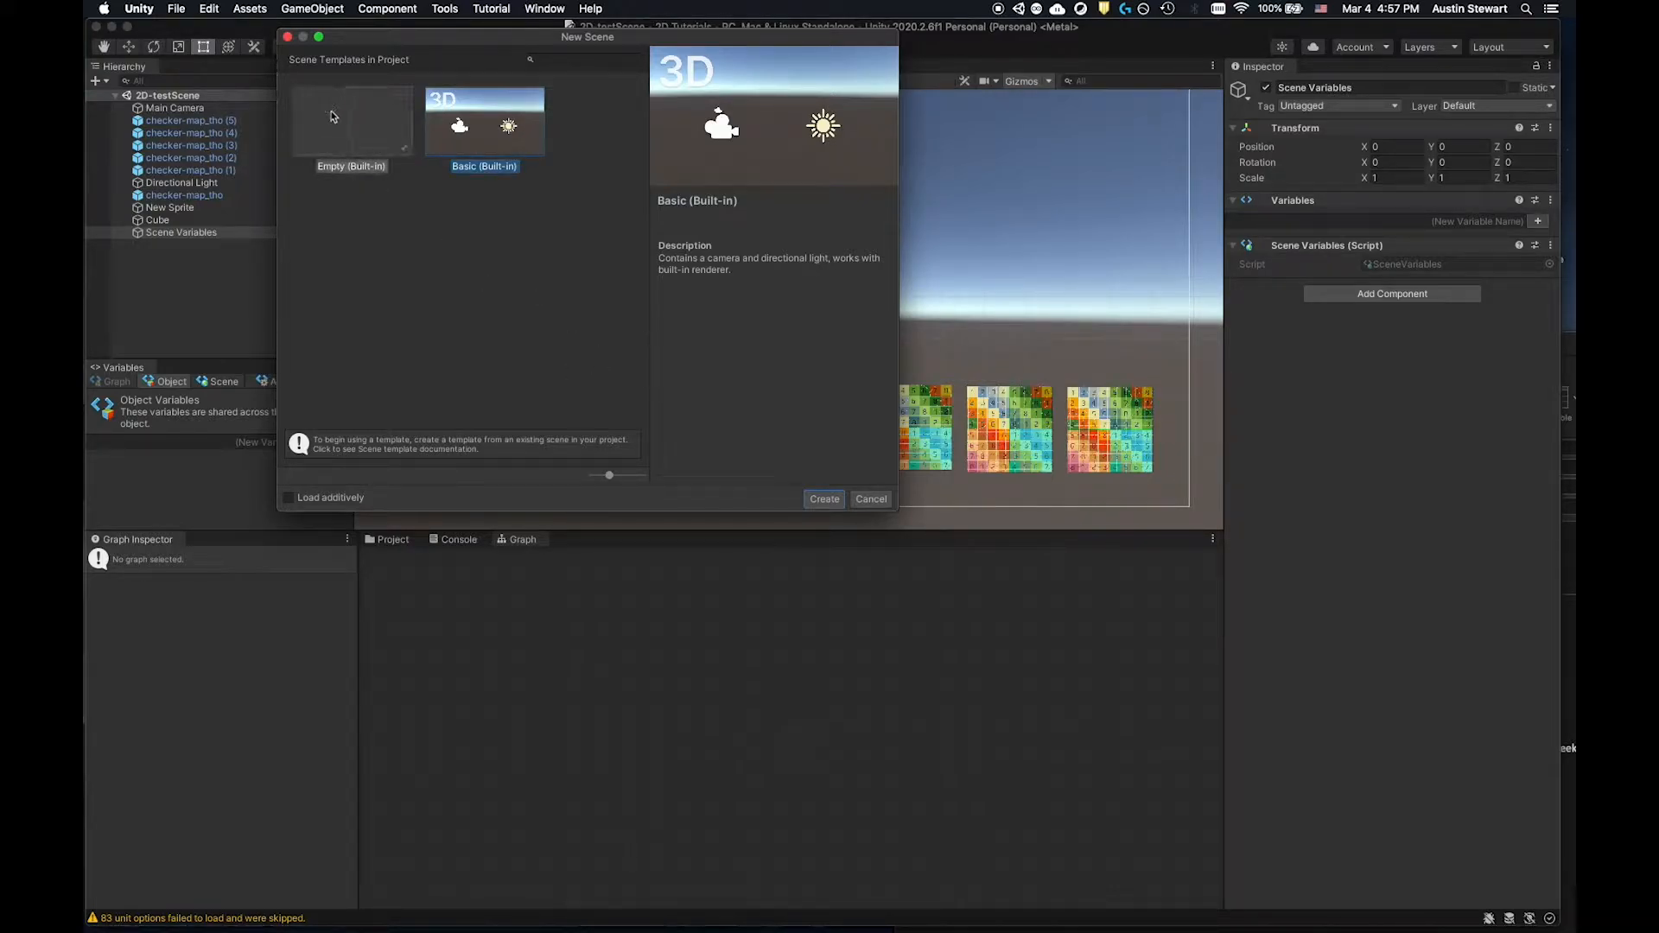
{"action": "left_click", "coordinate": [824, 500]}
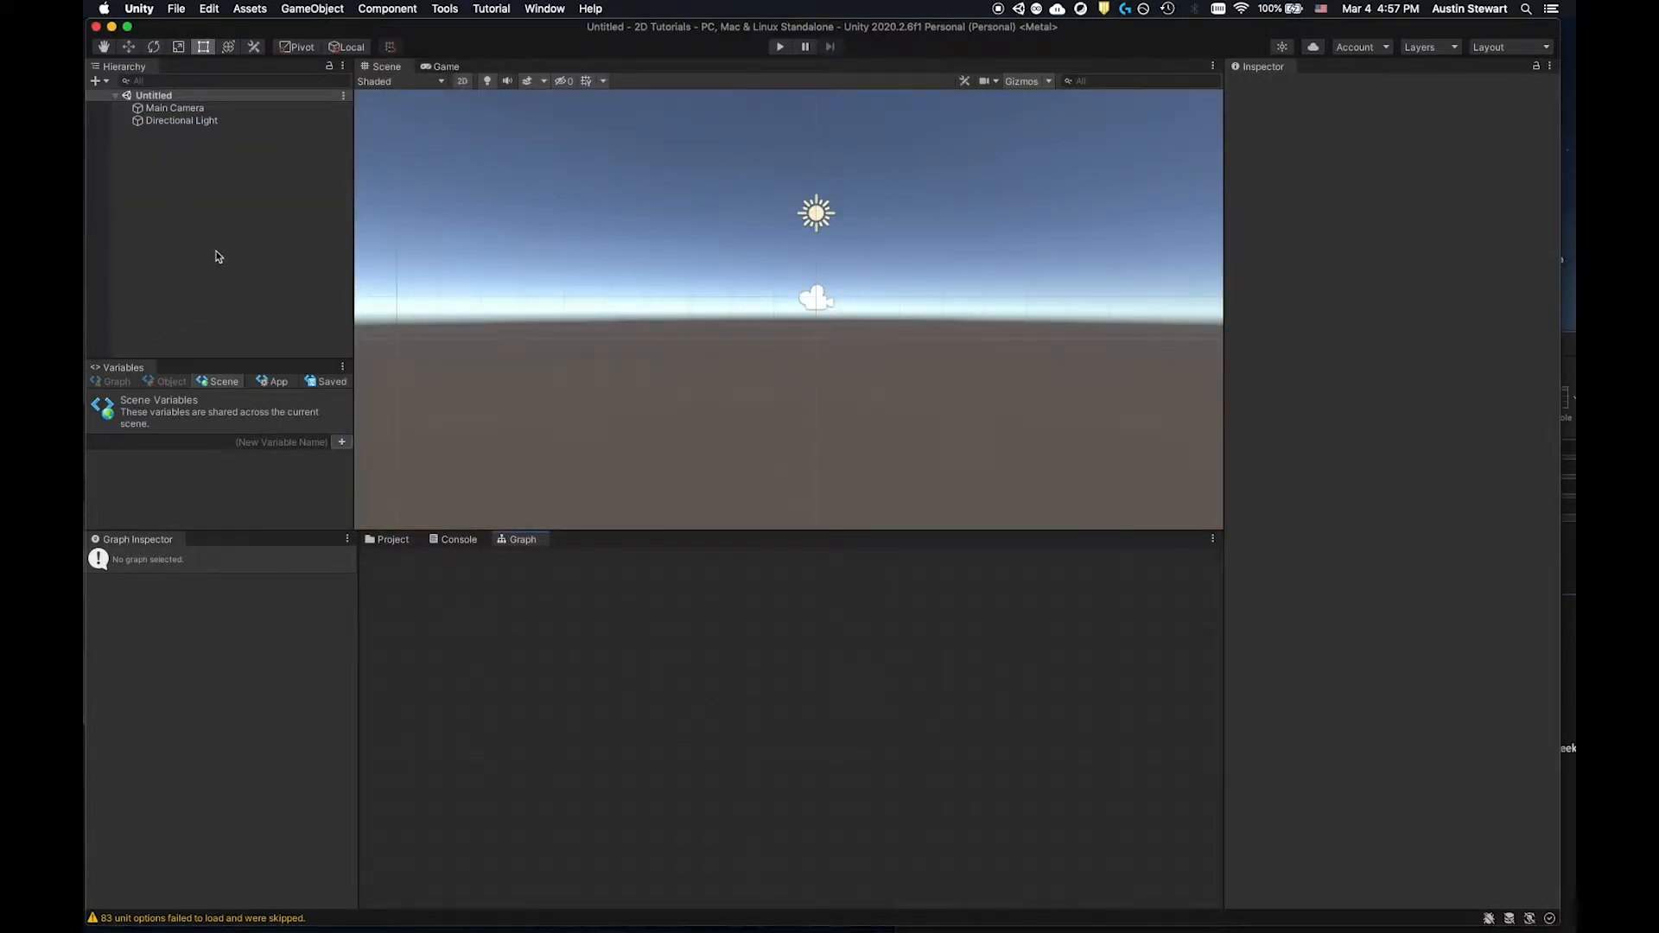
Save the new scene as 2D-Scene-Template in the project's Assets/Scenes folder.
{"action": "key", "text": "super+s"}
{"action": "type", "text": "2D-Scene-"}
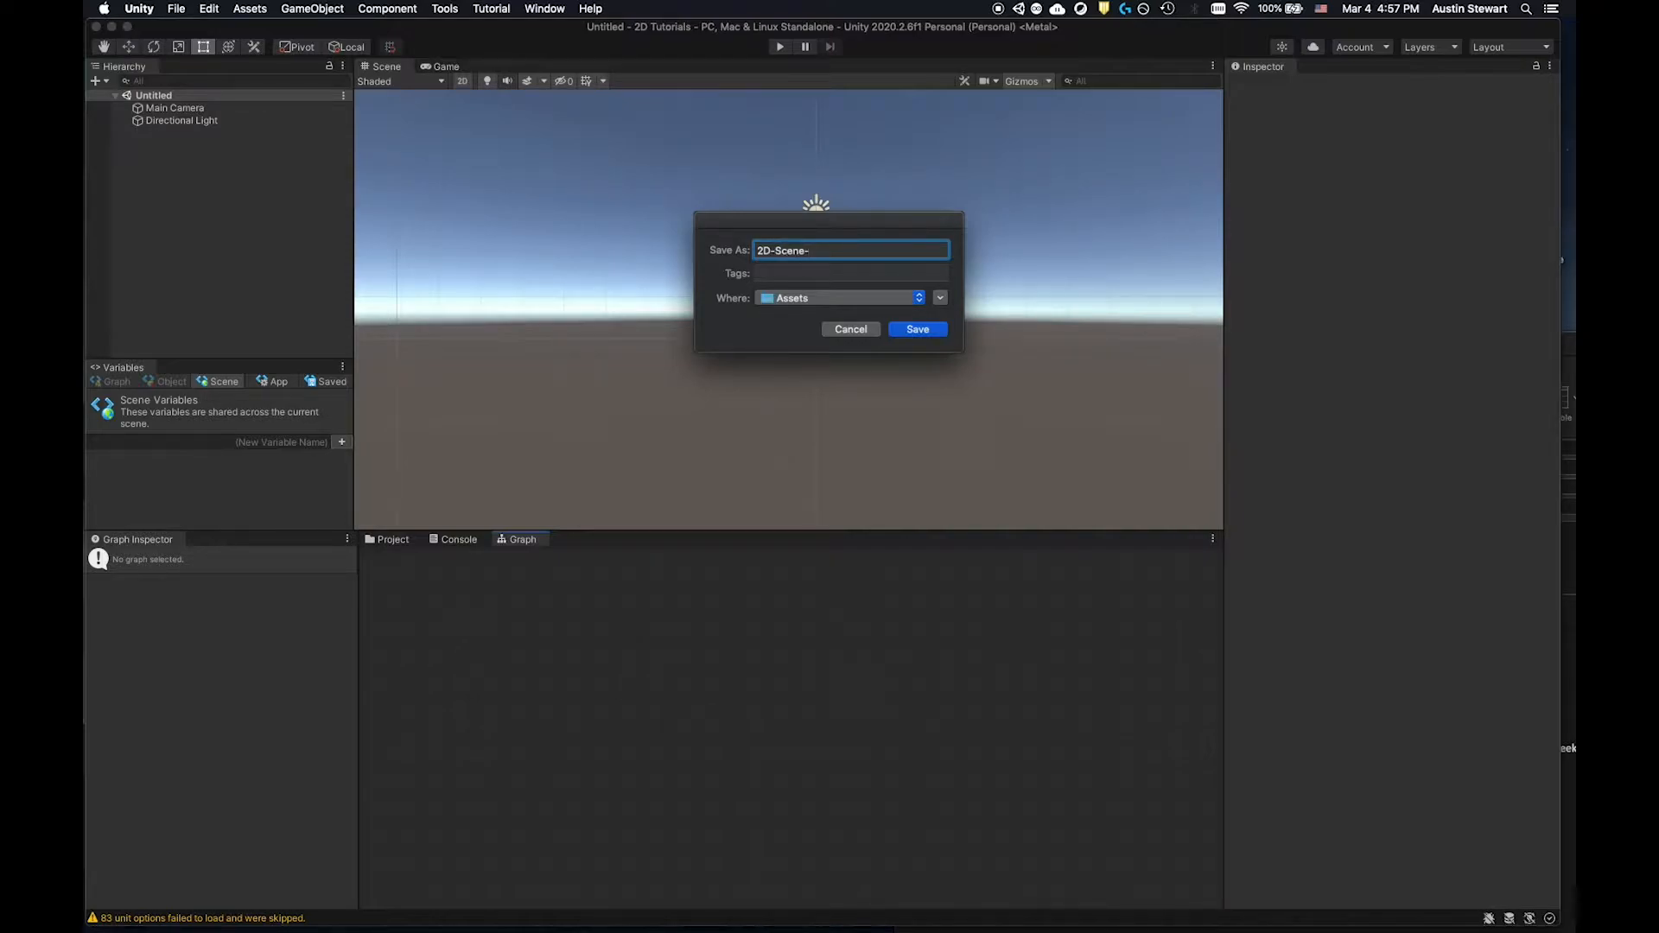
{"action": "type", "text": "Template"}
{"action": "left_click", "coordinate": [940, 297]}
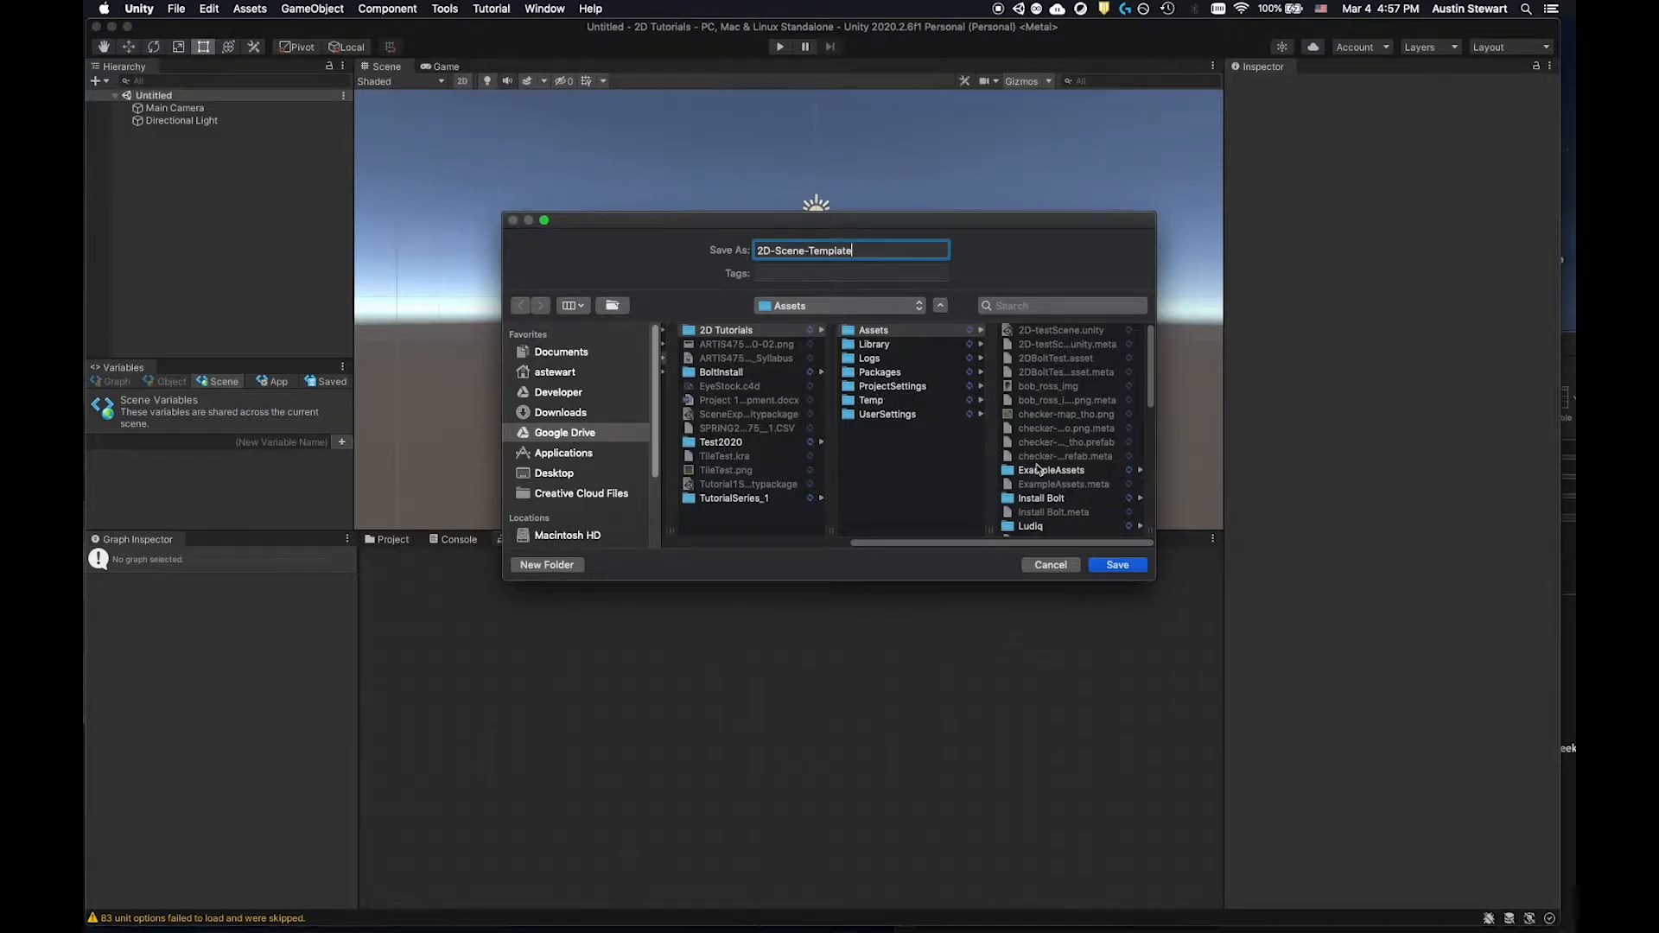
{"action": "scroll", "coordinate": [1117, 483], "scroll_direction": "down", "scroll_amount": 10}
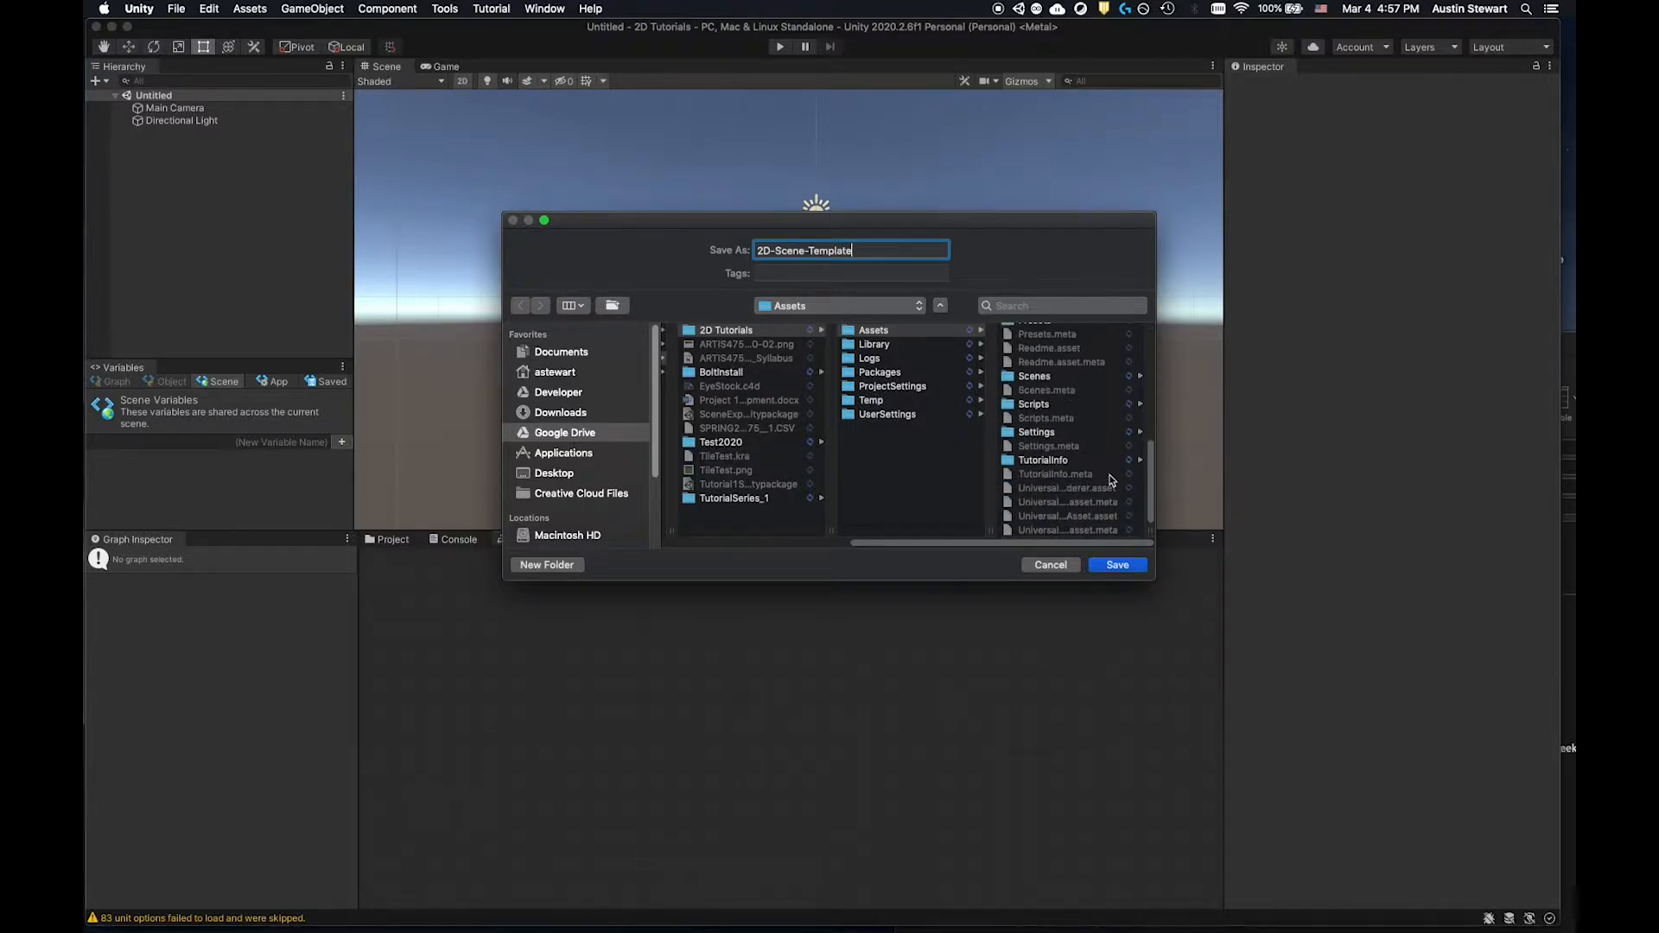
{"action": "left_click", "coordinate": [1035, 376]}
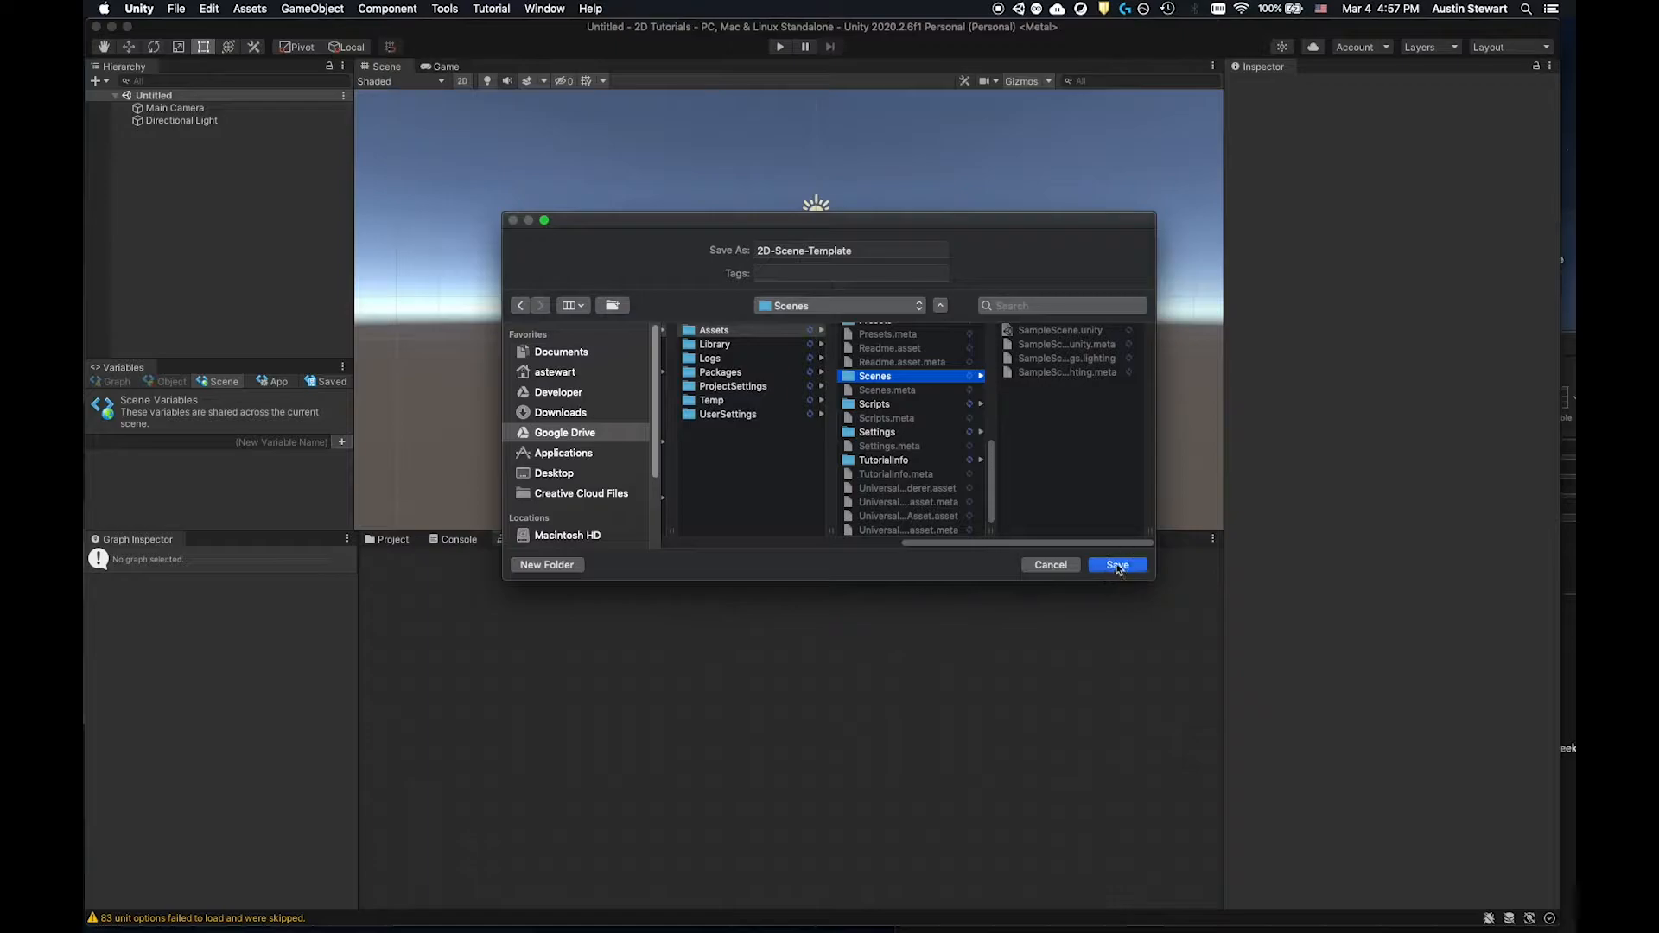
{"action": "left_click", "coordinate": [1117, 565]}
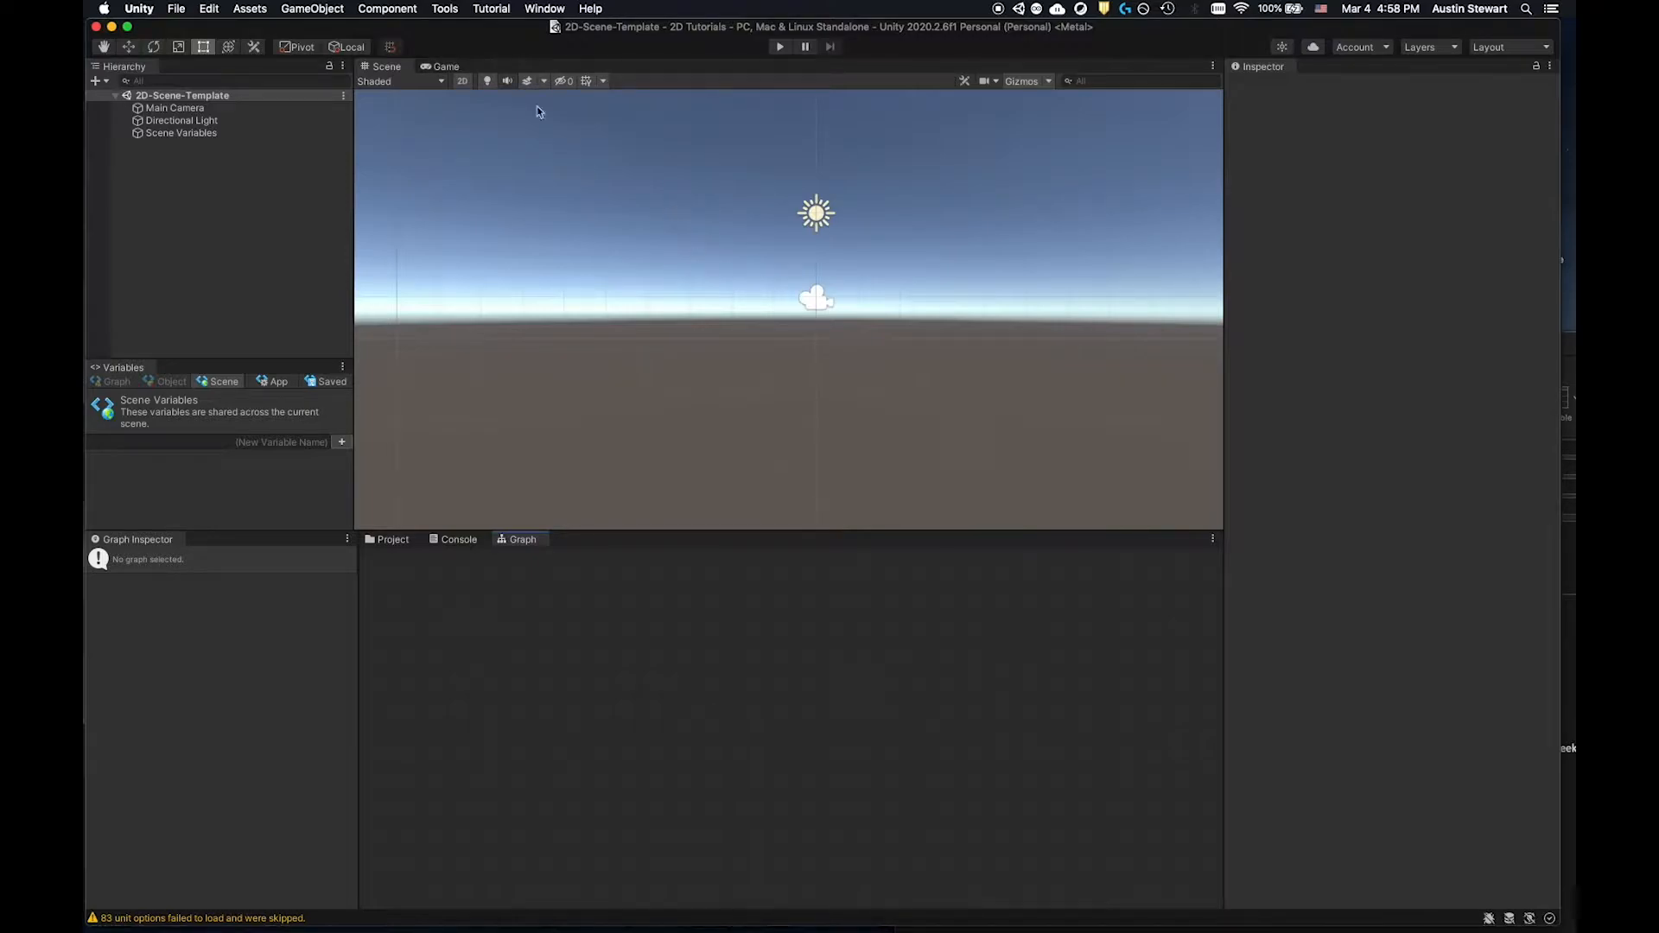
Switch the scene view from 2D to 3D and add a cube to the scene.
{"action": "left_click", "coordinate": [459, 82]}
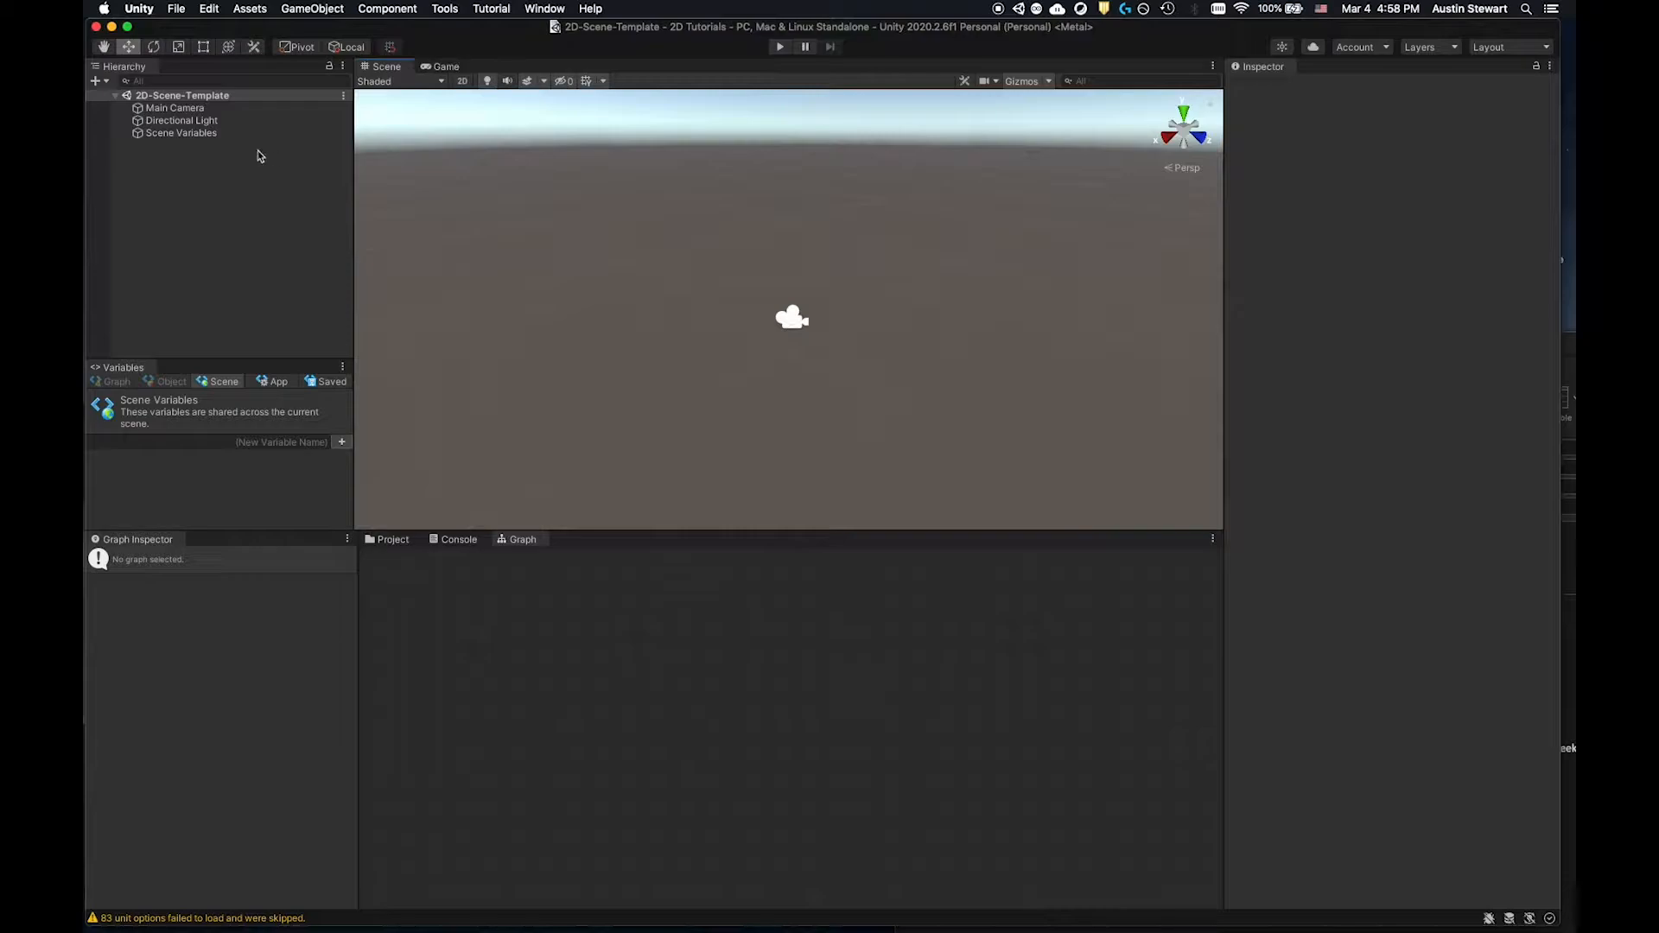
{"action": "left_click", "coordinate": [96, 81]}
{"action": "mouse_move", "coordinate": [151, 135]}
{"action": "left_click", "coordinate": [242, 138]}
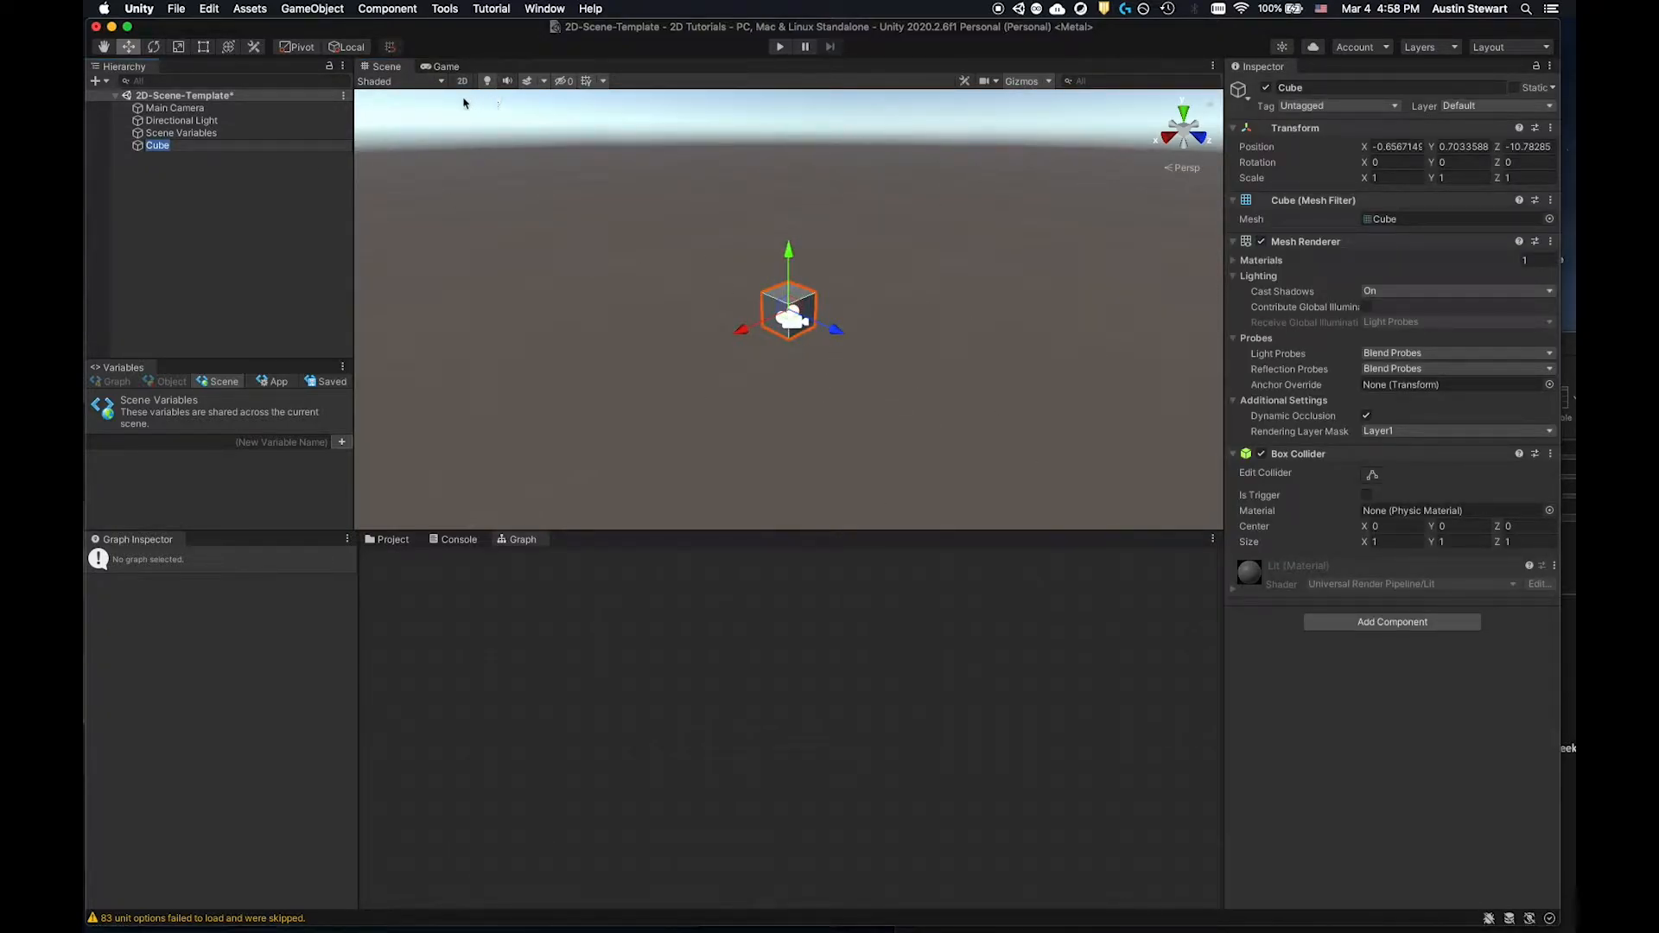
Check the cube's placement relative to the Main Camera in the Game view and the 2D scene view.
{"action": "left_click", "coordinate": [458, 68]}
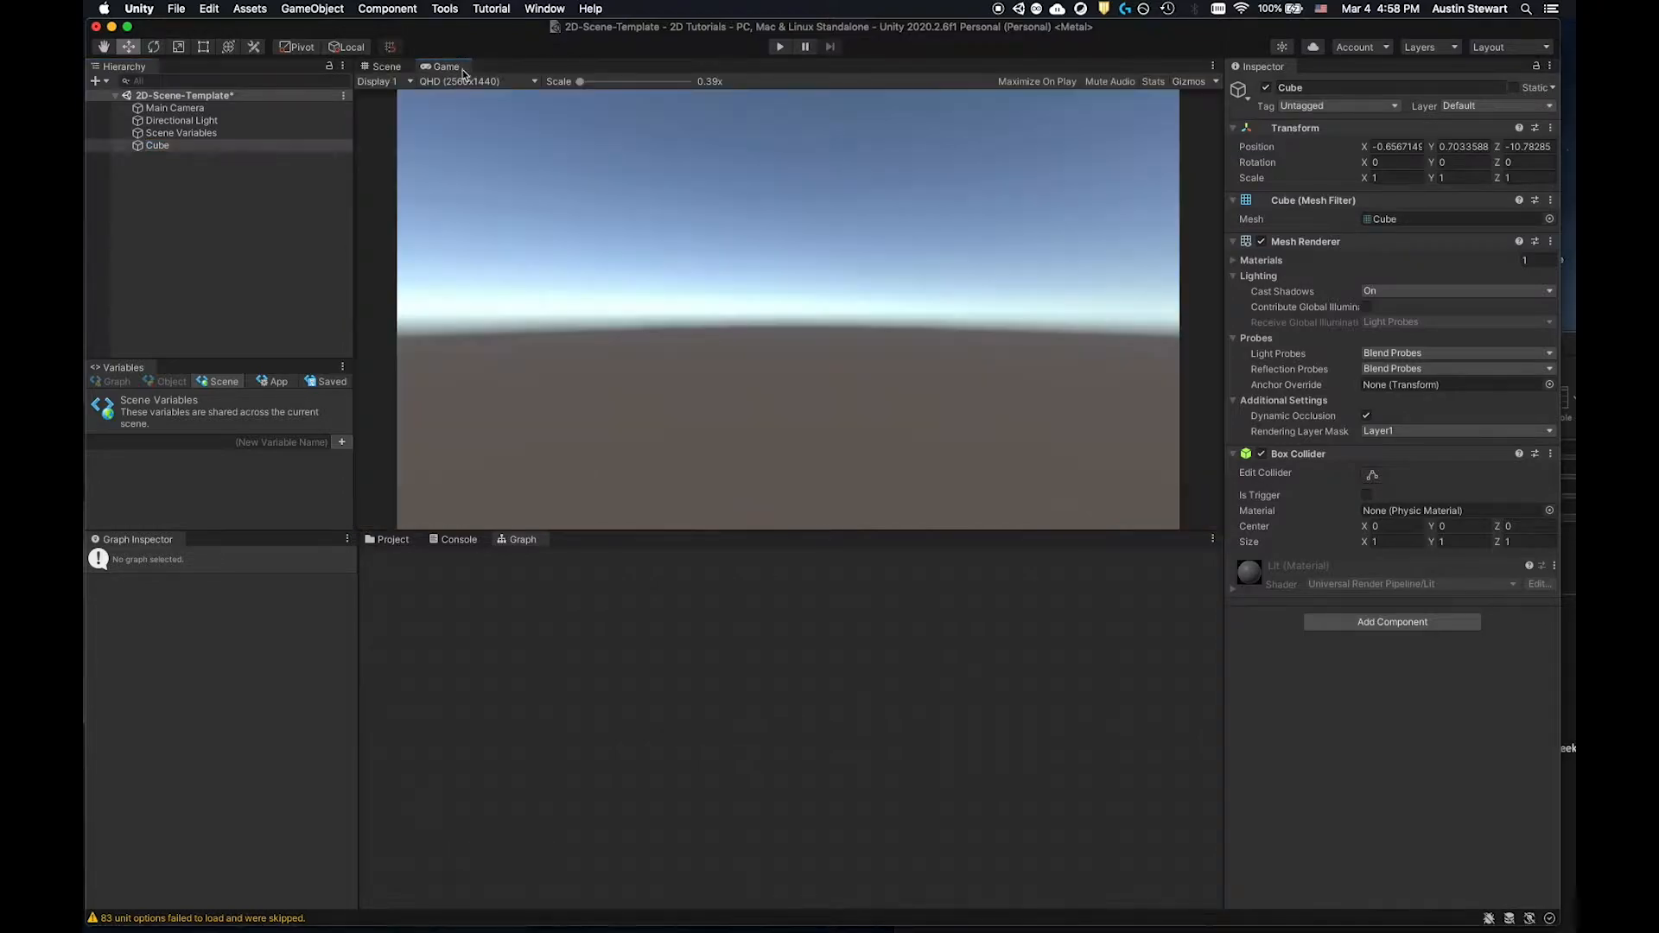
{"action": "left_click", "coordinate": [387, 67]}
{"action": "left_click", "coordinate": [463, 81]}
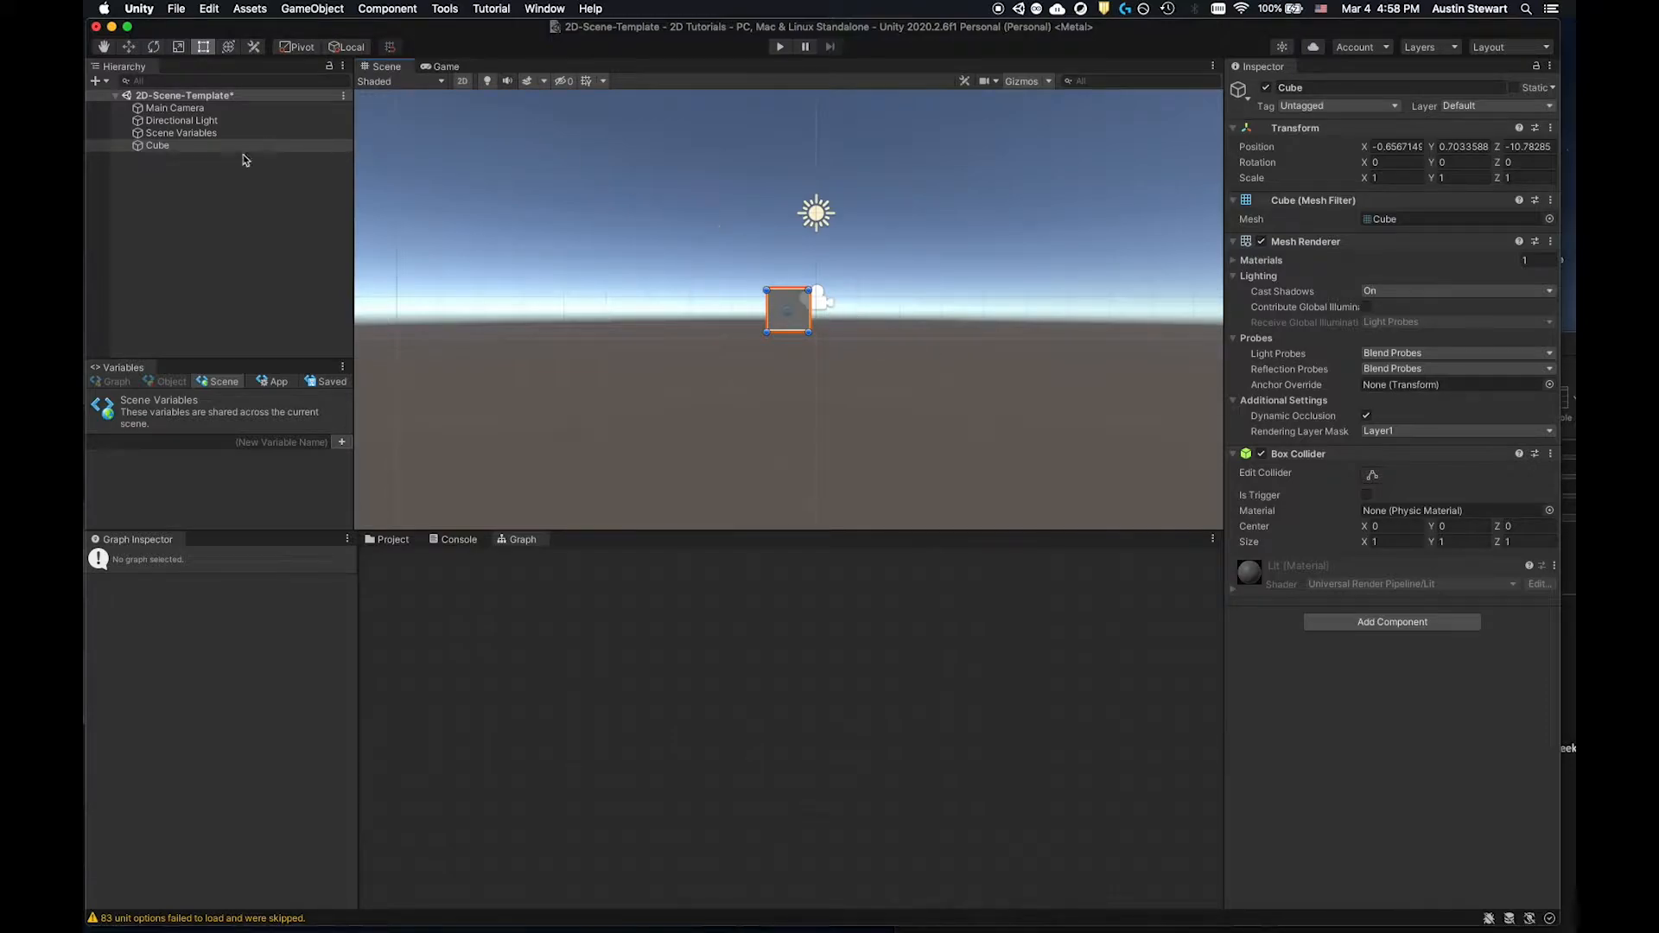
{"action": "left_click", "coordinate": [177, 109]}
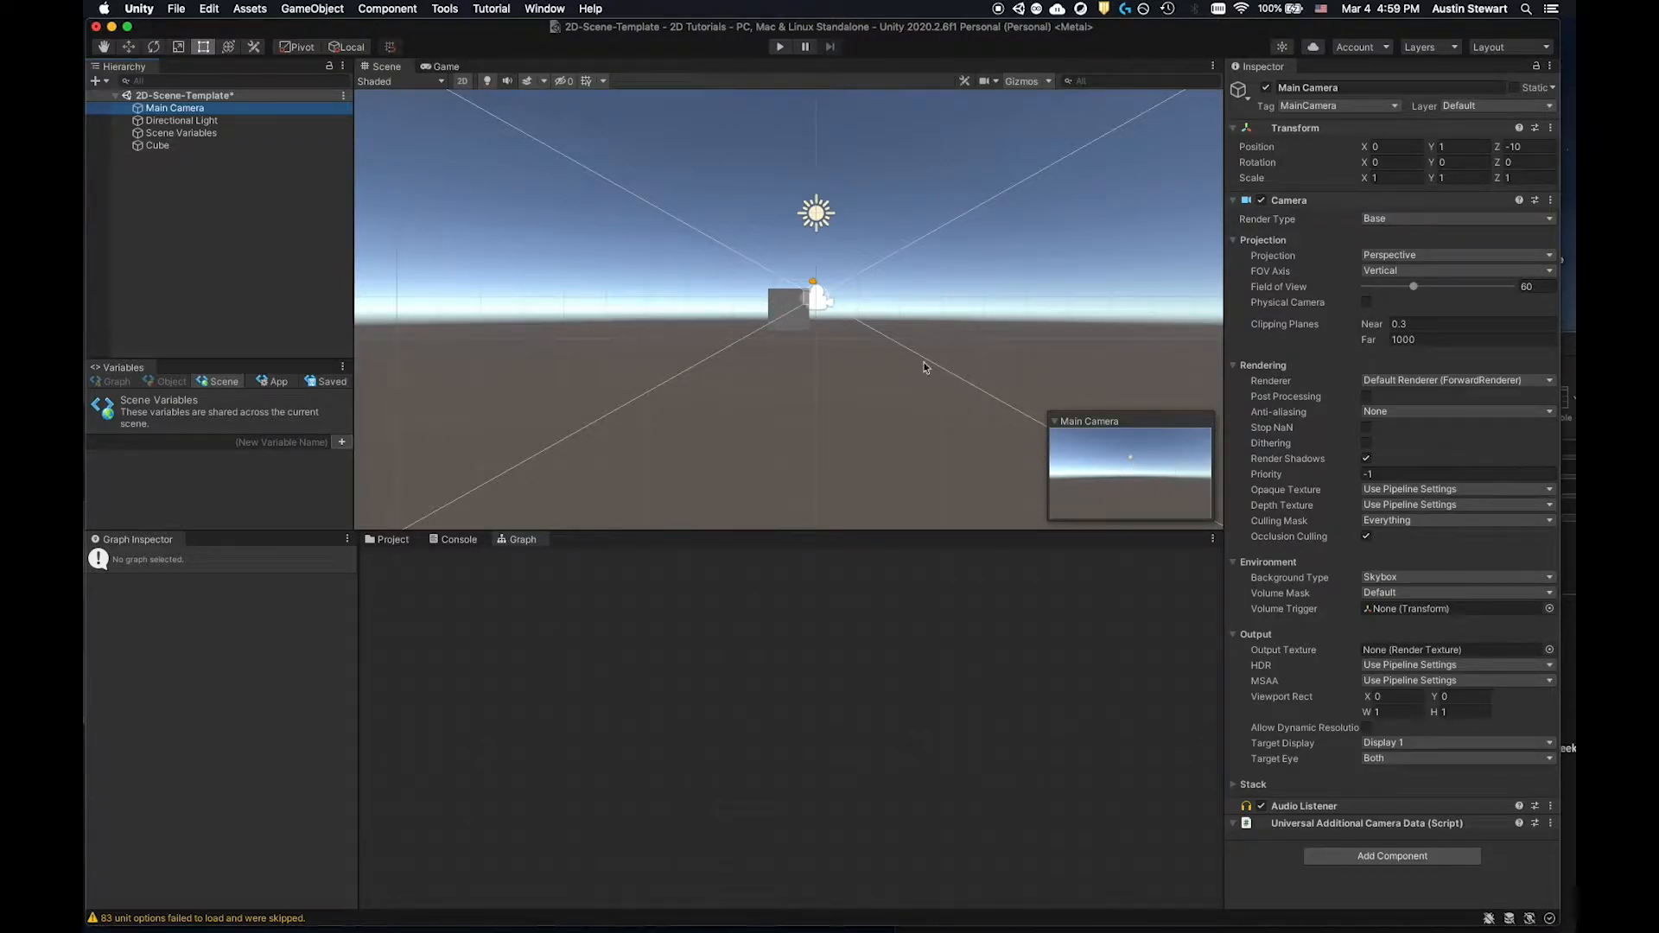
Move the cube along its X and Z axes in the 3D scene view, in front of the Main Camera at about Z -3.34.
{"action": "left_click", "coordinate": [159, 146]}
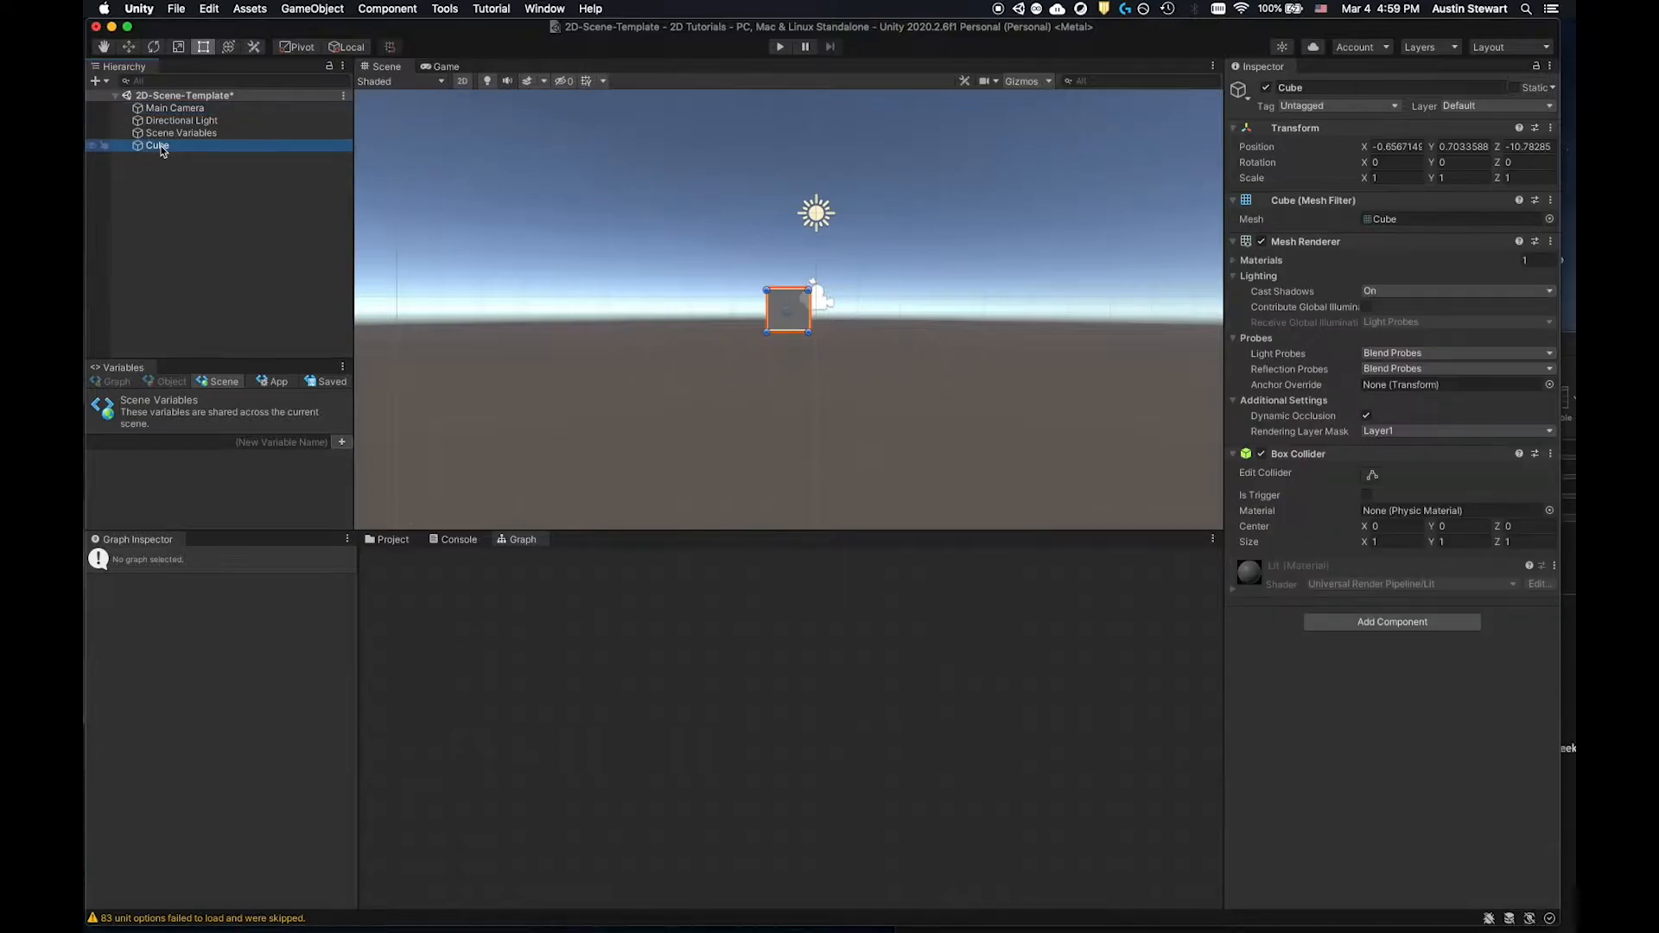
{"action": "left_click", "coordinate": [464, 82]}
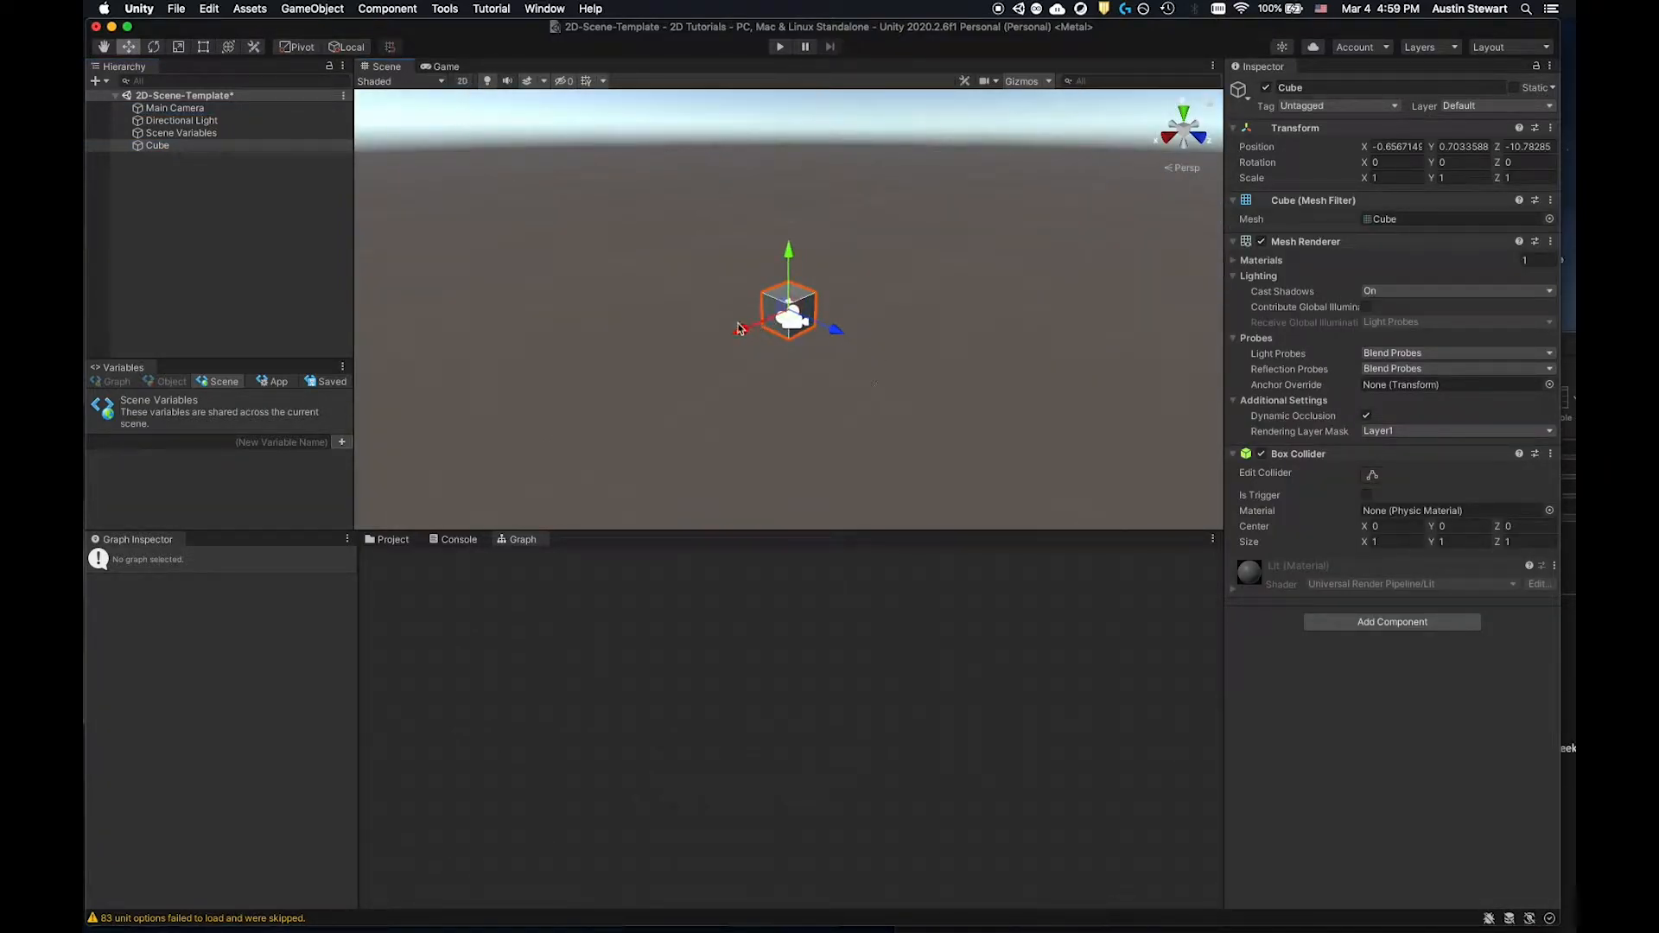
{"action": "left_click_drag", "start_coordinate": [741, 334], "coordinate": [784, 316]}
{"action": "left_click", "coordinate": [794, 321]}
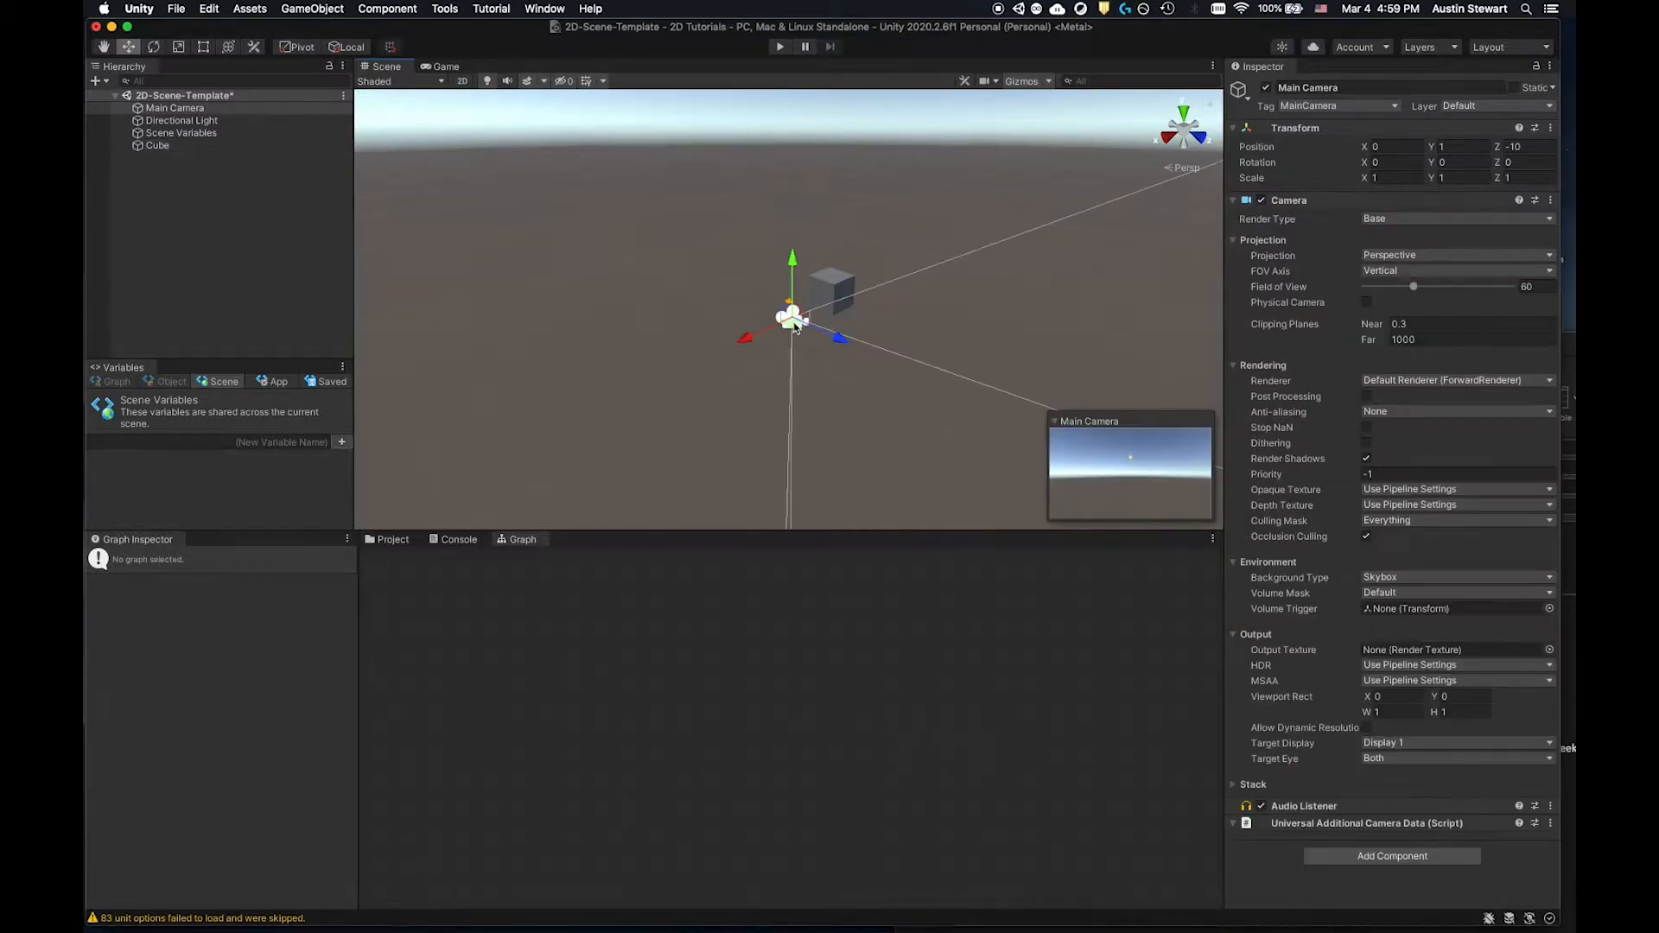
{"action": "left_click", "coordinate": [835, 290]}
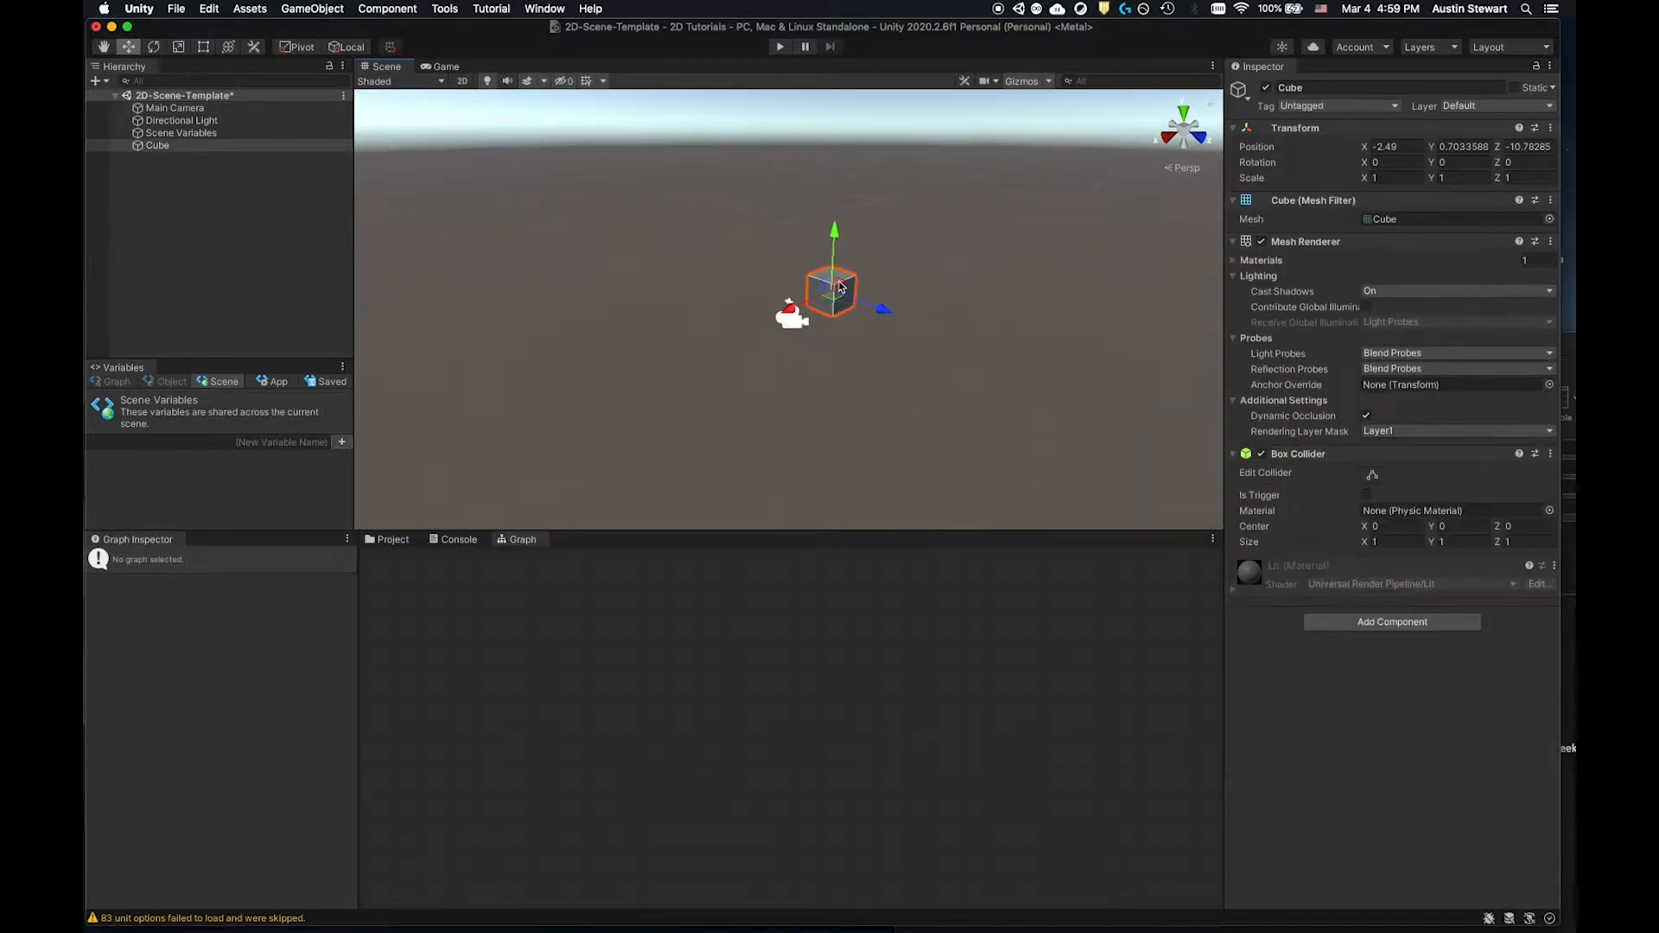
{"action": "left_click_drag", "start_coordinate": [886, 321], "coordinate": [1115, 474]}
{"action": "left_click", "coordinate": [792, 319]}
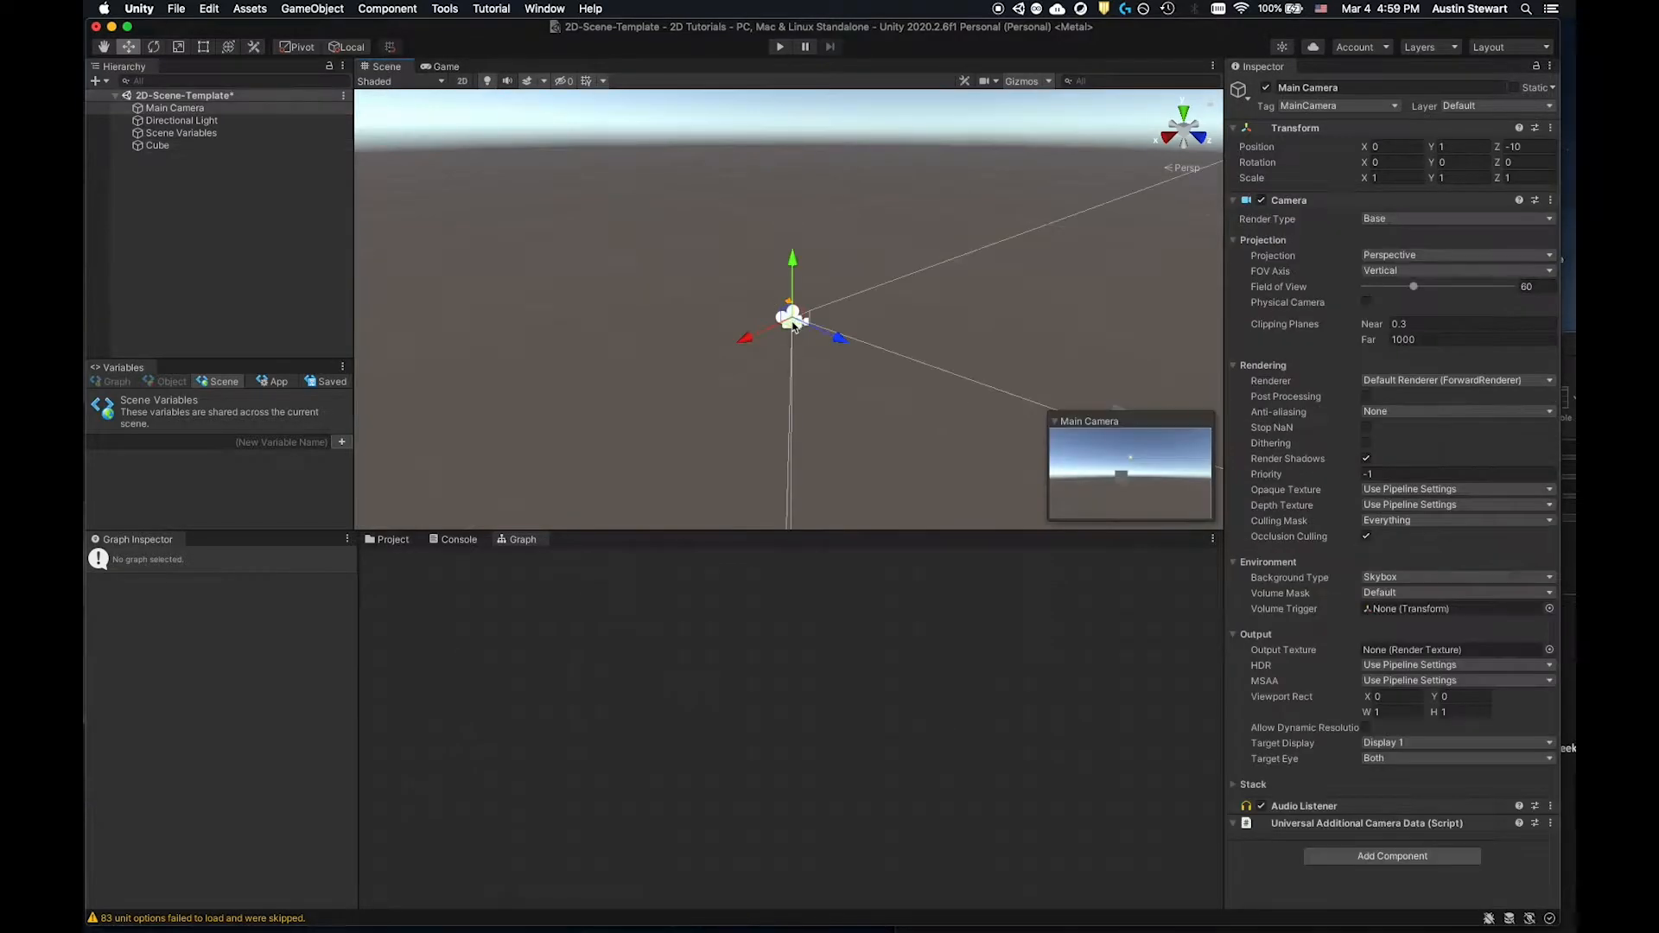
{"action": "left_click", "coordinate": [462, 80]}
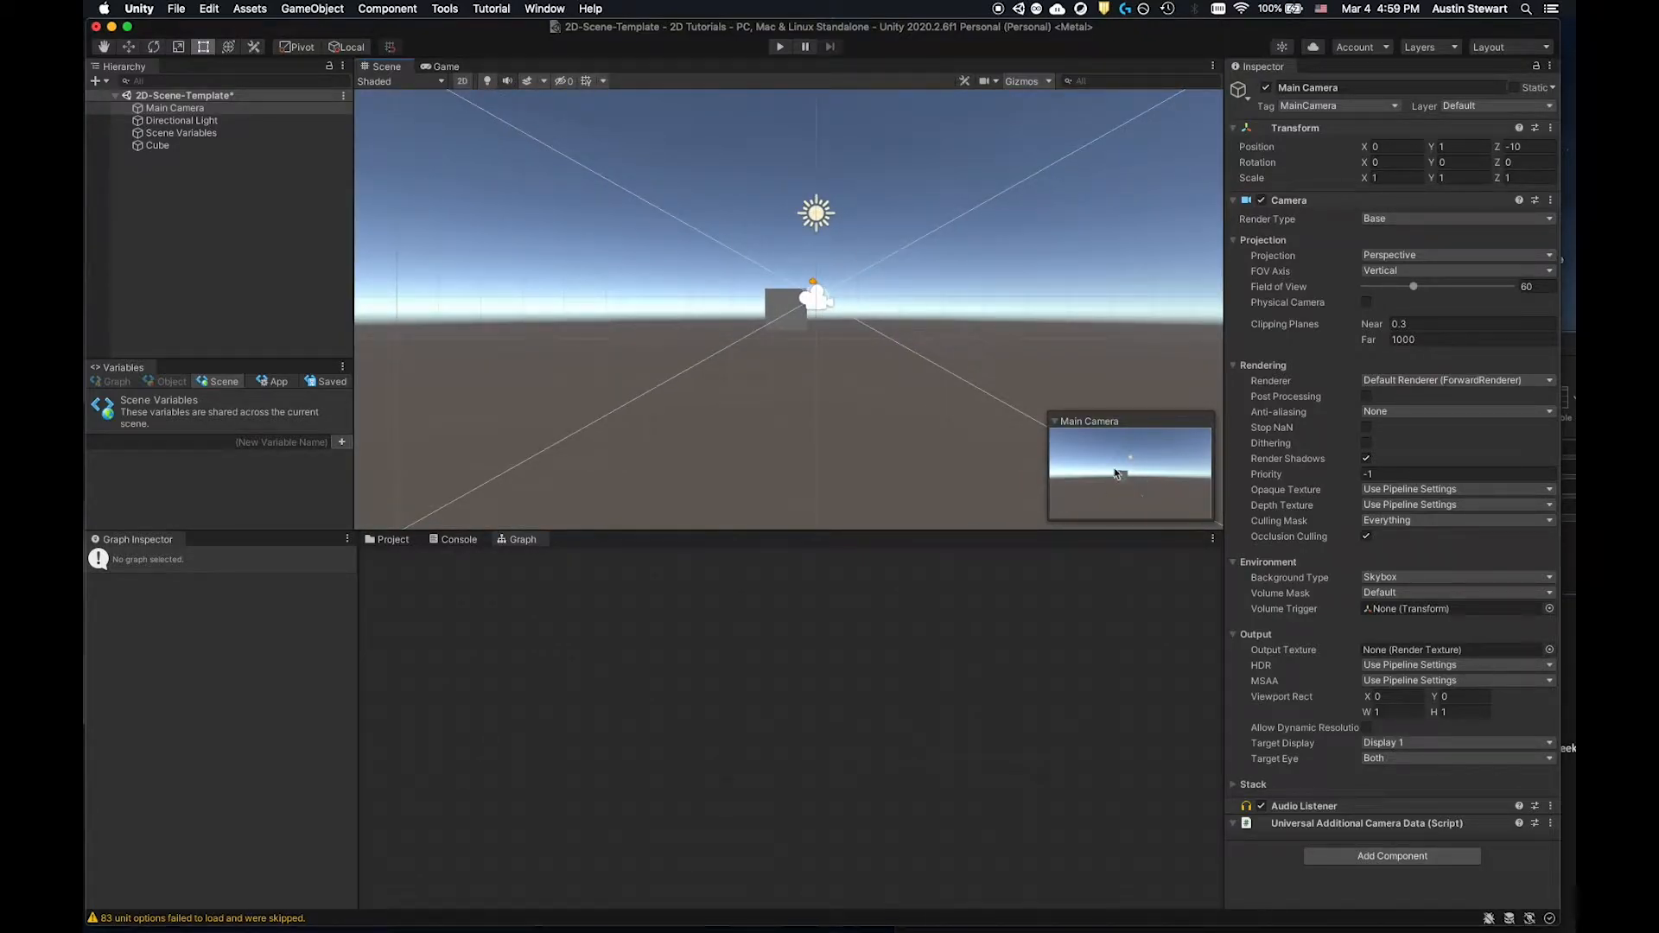
{"action": "left_click", "coordinate": [169, 146]}
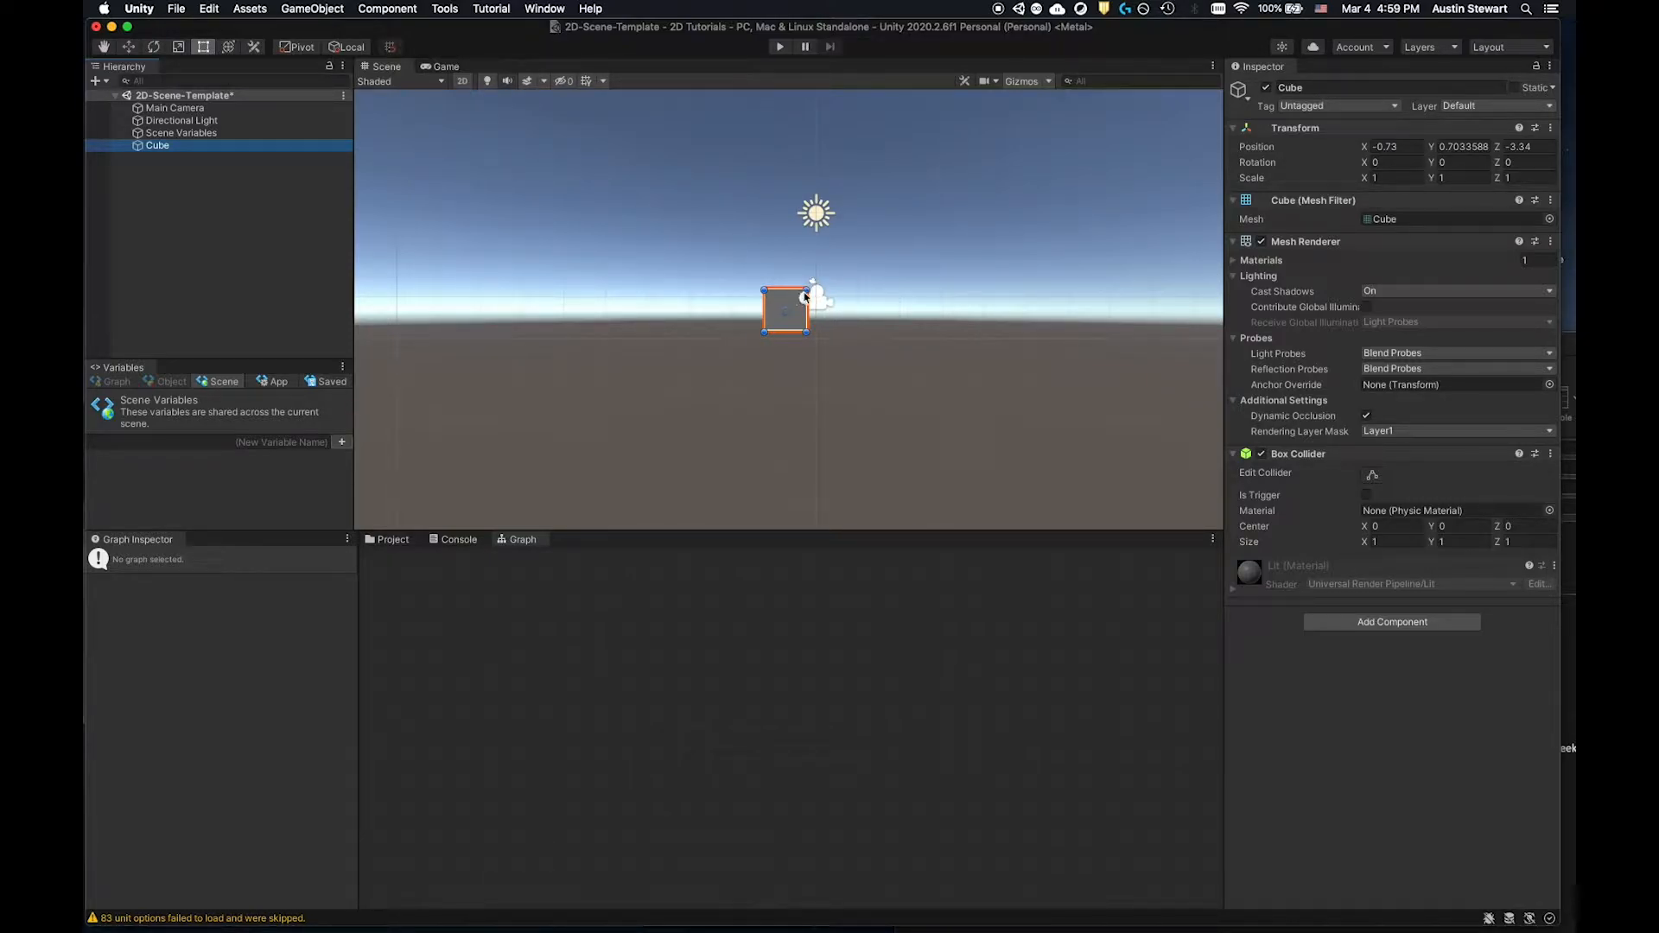
{"action": "left_click_drag", "start_coordinate": [804, 291], "coordinate": [854, 241]}
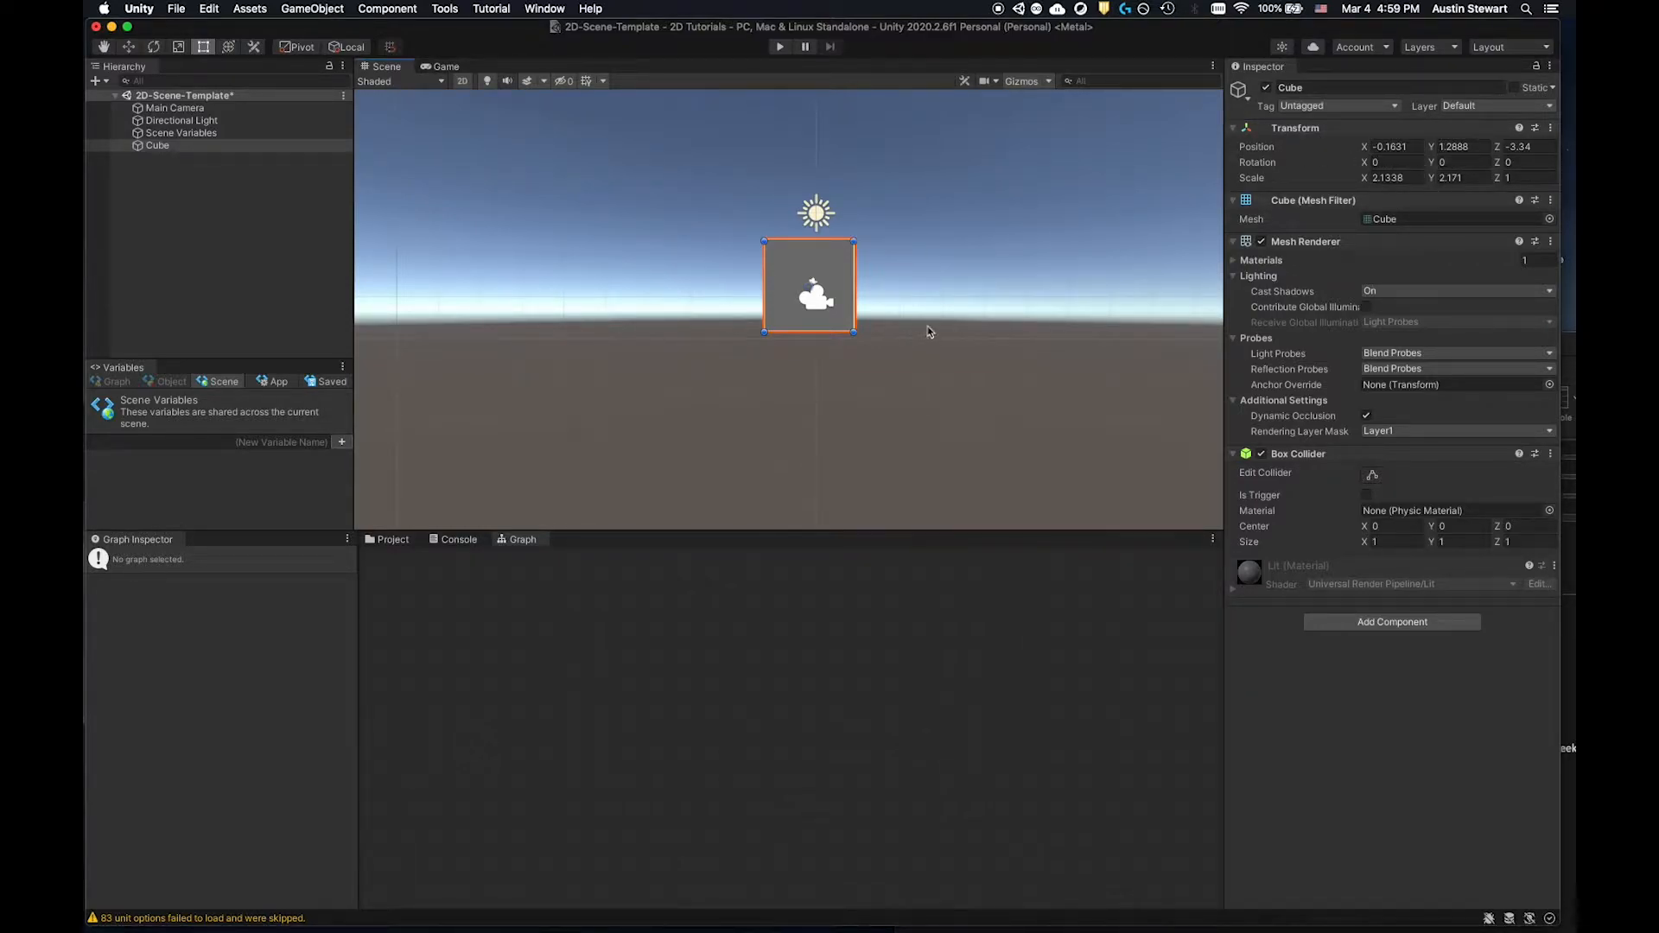
{"action": "key", "text": "super+z"}
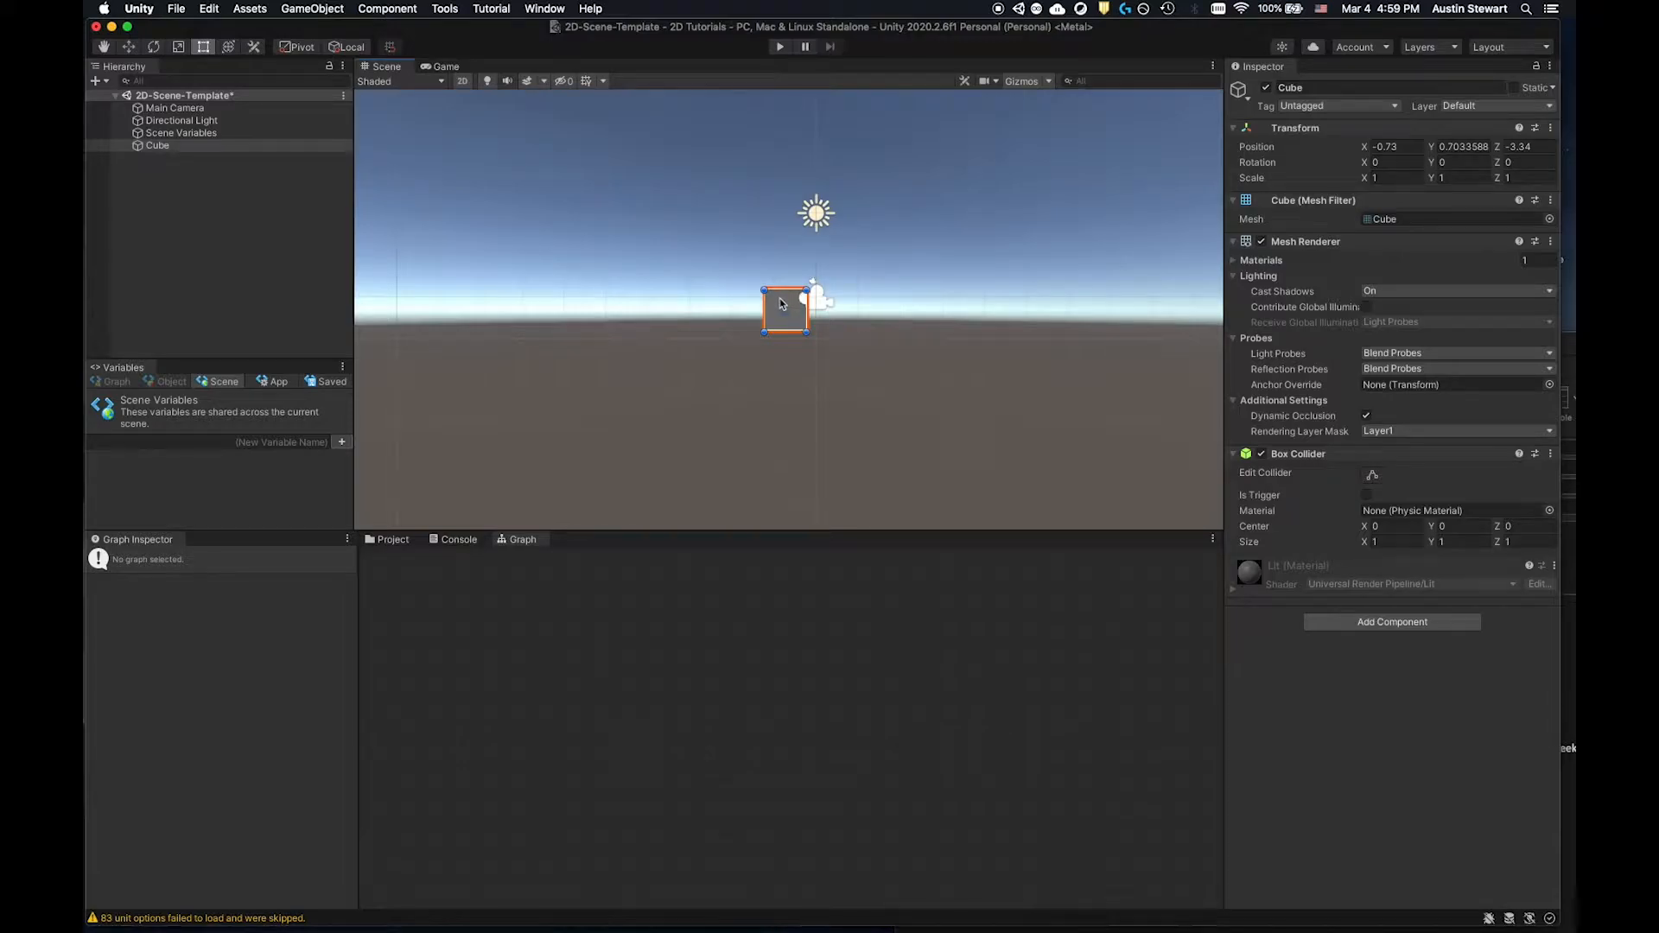
Move the cube above the Main Camera in the 2D scene view, to about Y 3.3, and check it in the camera preview.
{"action": "left_click", "coordinate": [782, 302]}
{"action": "left_click_drag", "start_coordinate": [782, 302], "coordinate": [781, 112]}
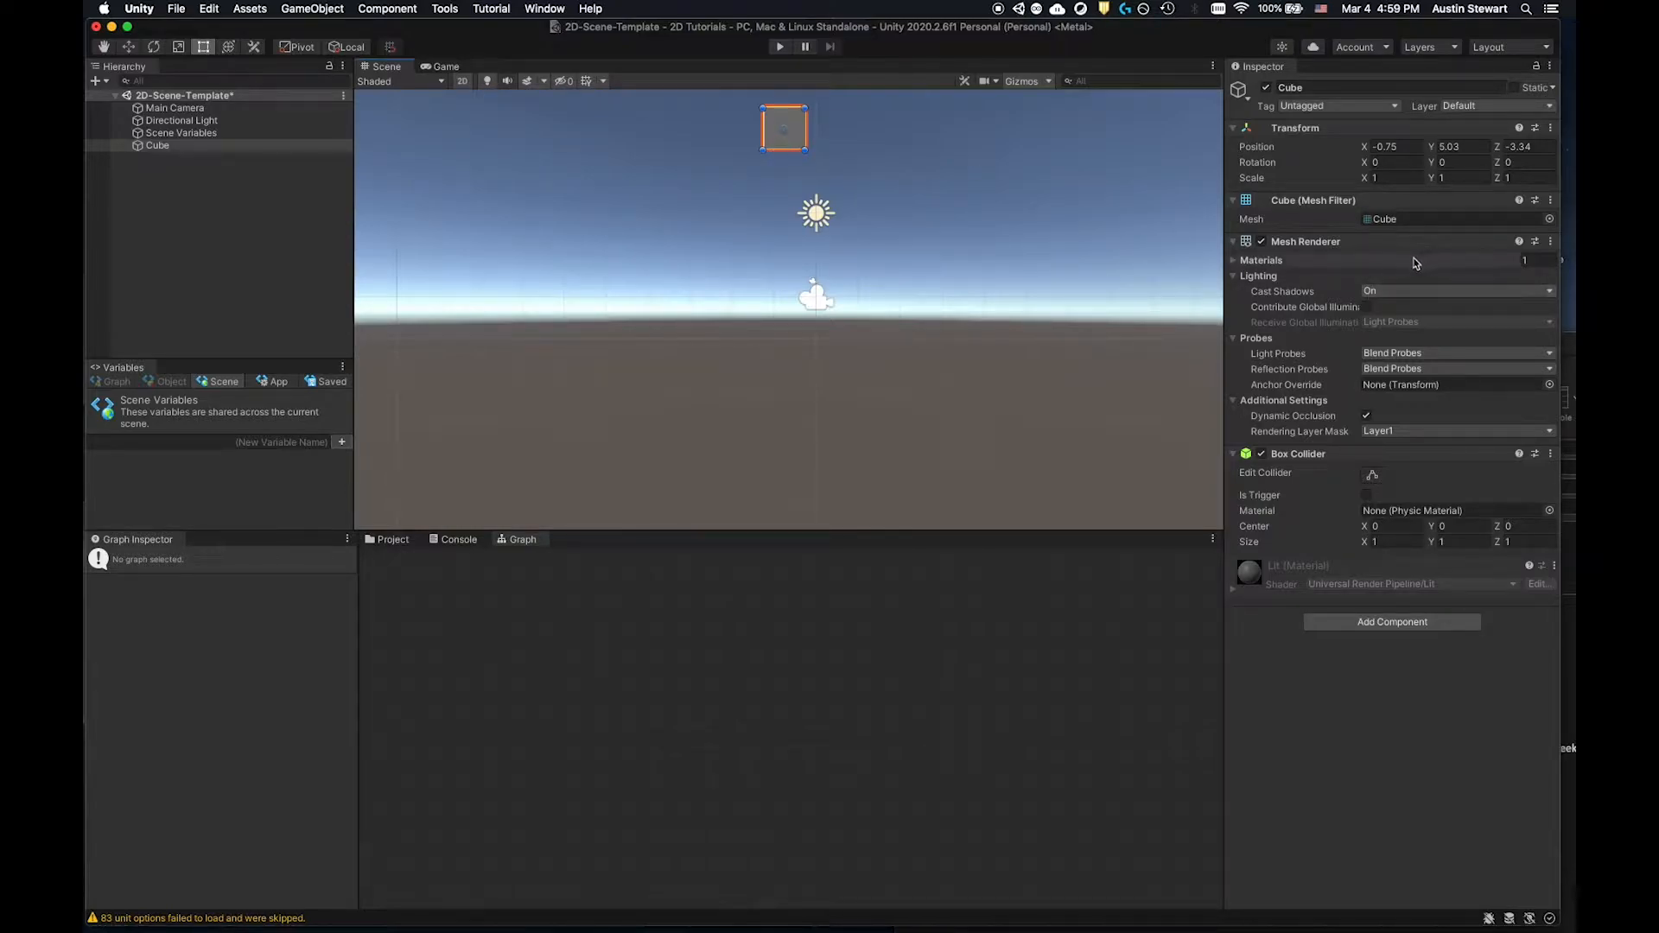
{"action": "left_click", "coordinate": [164, 108]}
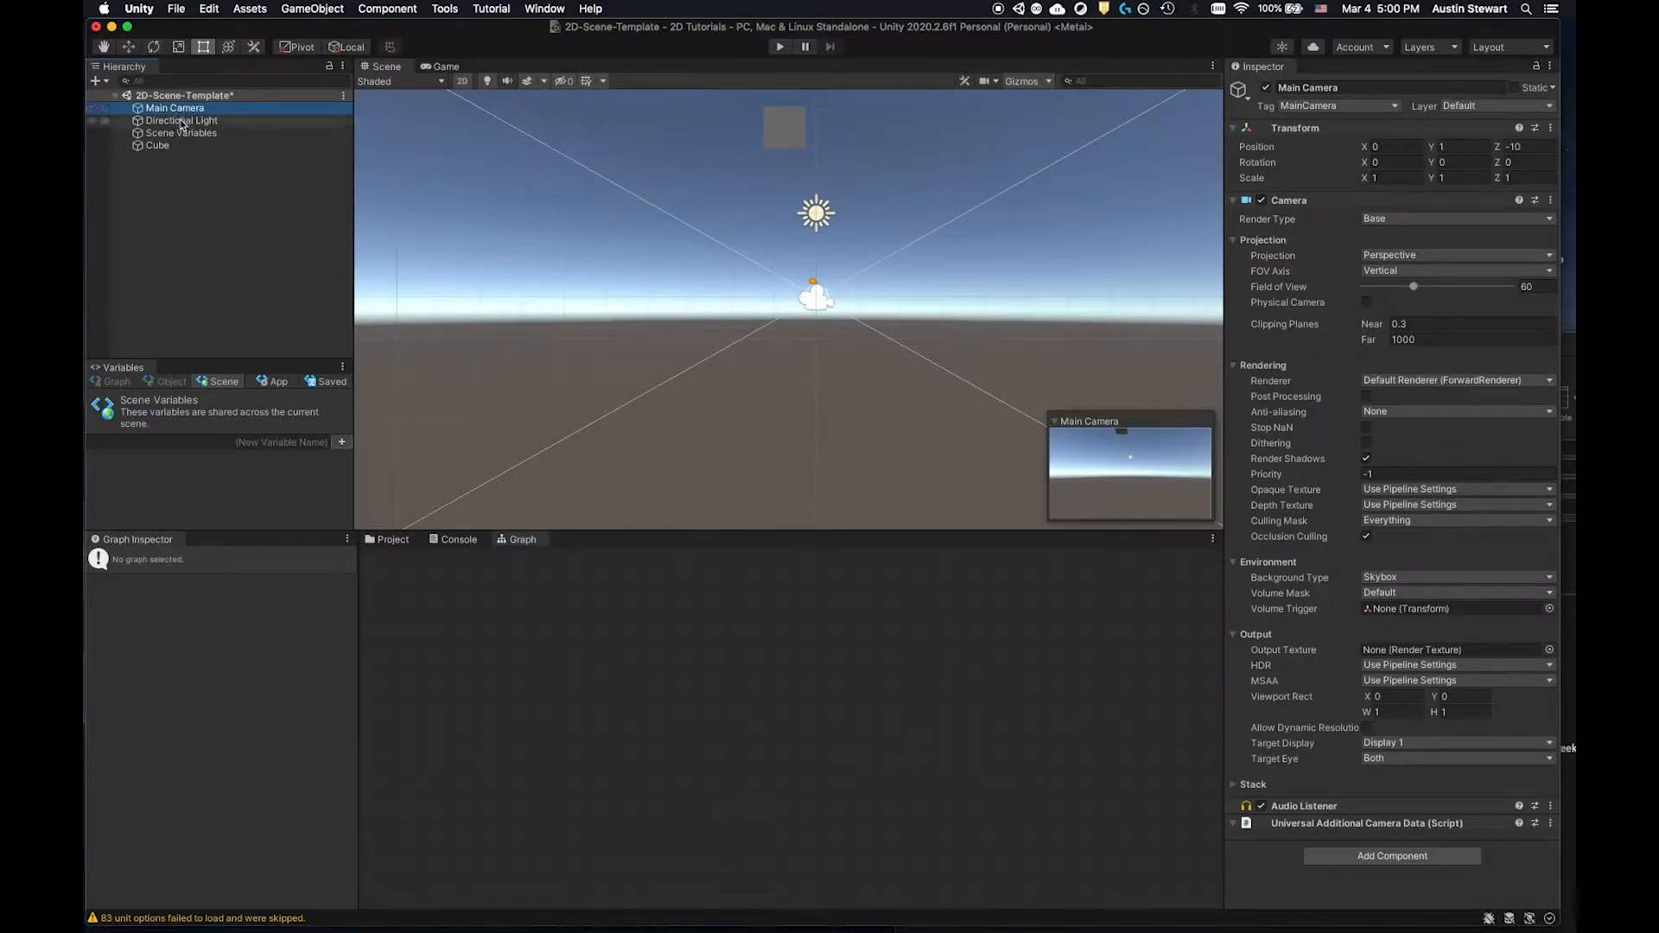
{"action": "left_click", "coordinate": [792, 138]}
{"action": "left_click_drag", "start_coordinate": [795, 128], "coordinate": [804, 195]}
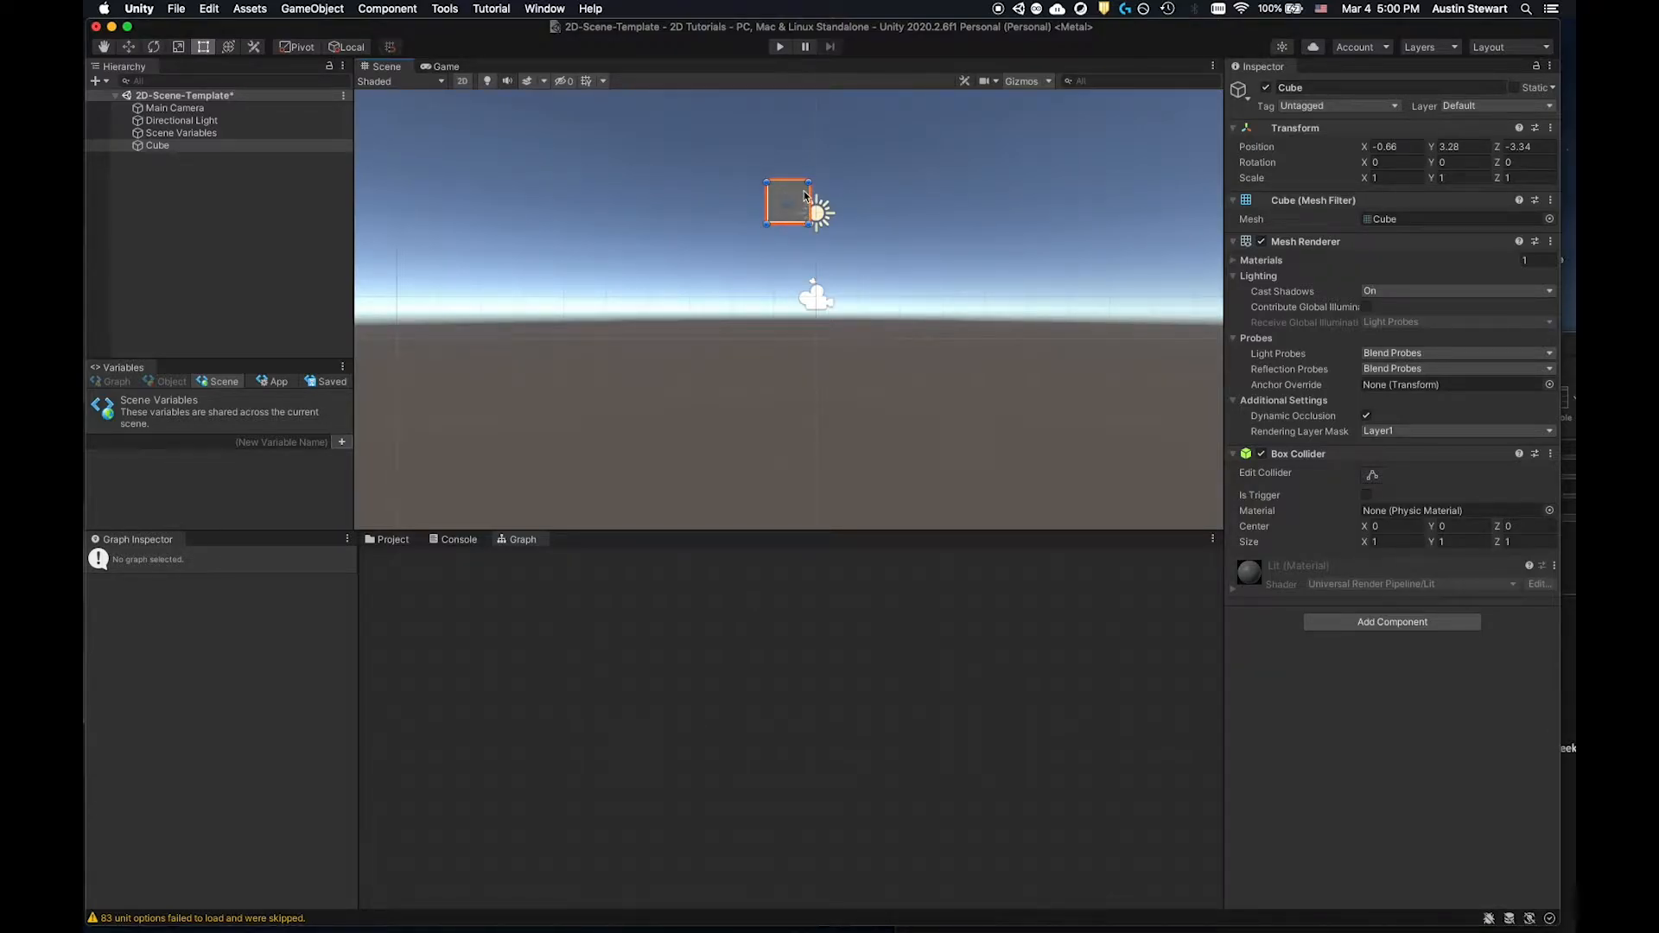
{"action": "left_click_drag", "start_coordinate": [797, 198], "coordinate": [795, 194]}
{"action": "left_click", "coordinate": [164, 109]}
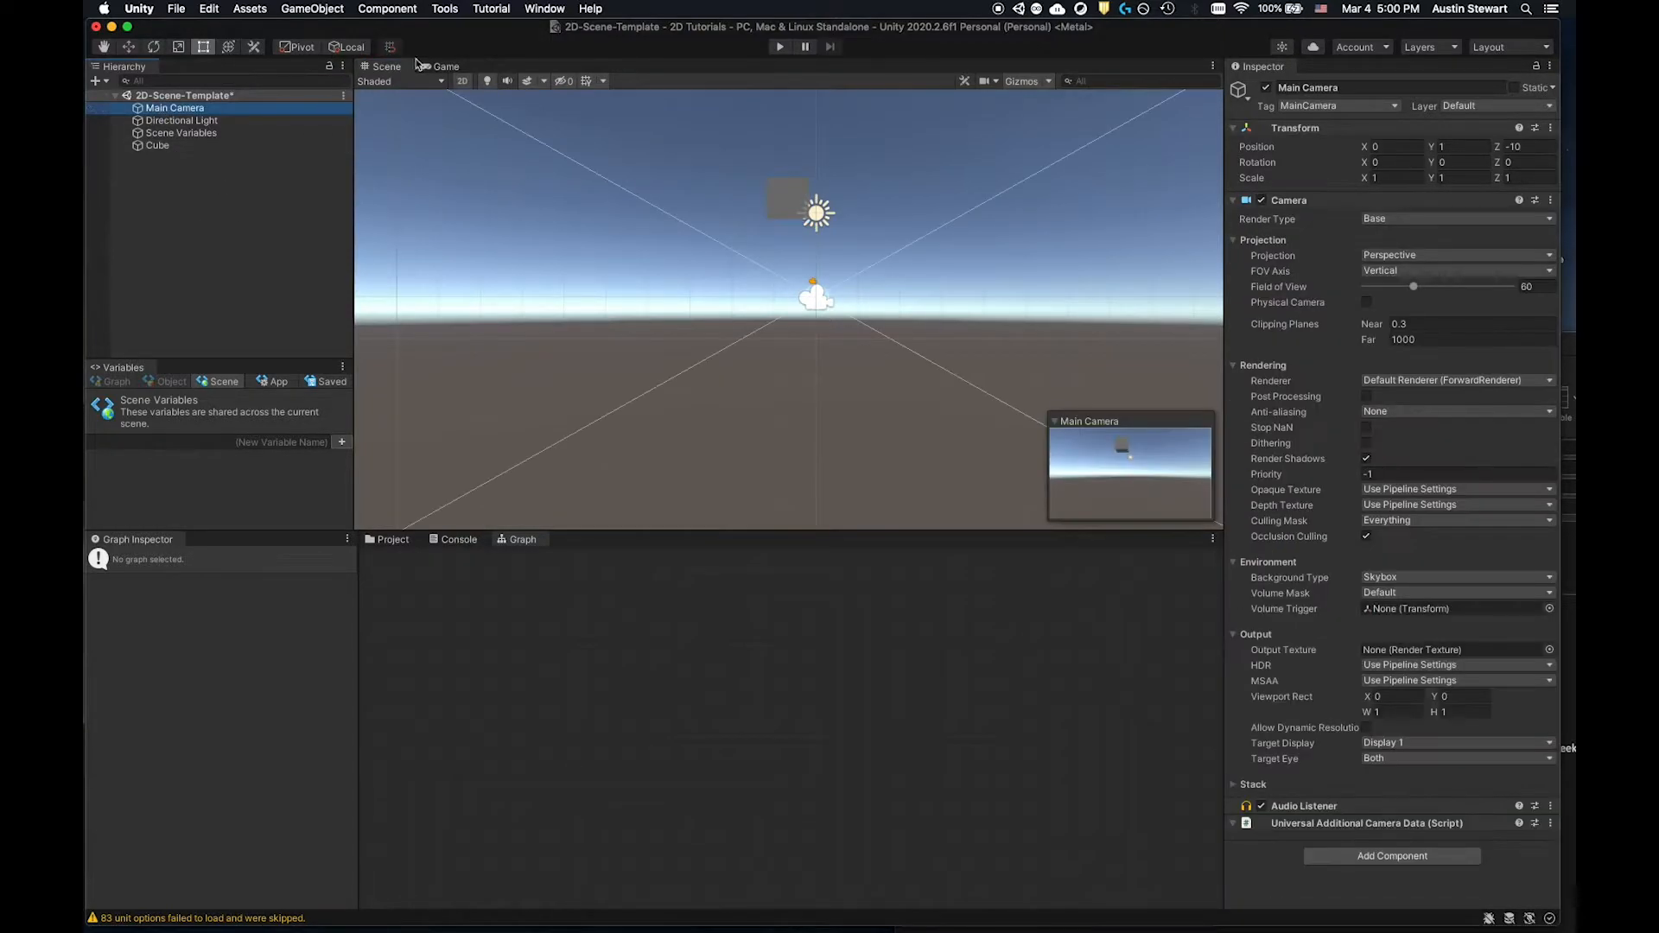
Compare the Main Camera's Perspective and Orthographic projections in the Game view, and leave the projection set to Orthographic.
{"action": "left_click", "coordinate": [444, 67]}
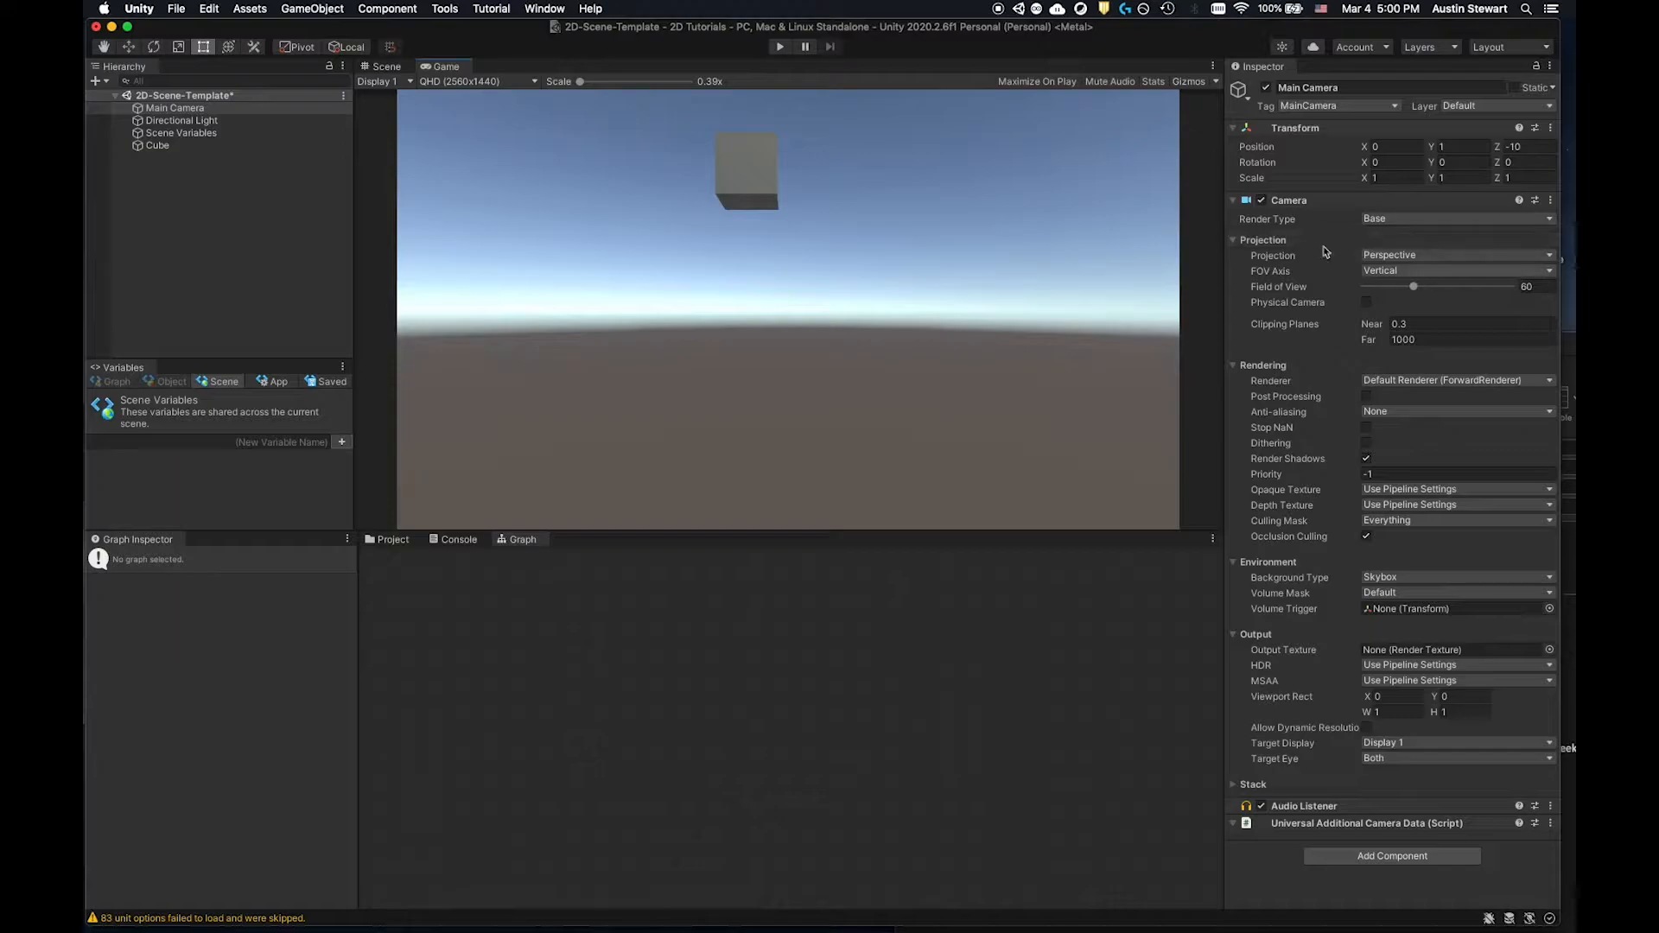
{"action": "left_click", "coordinate": [1507, 256]}
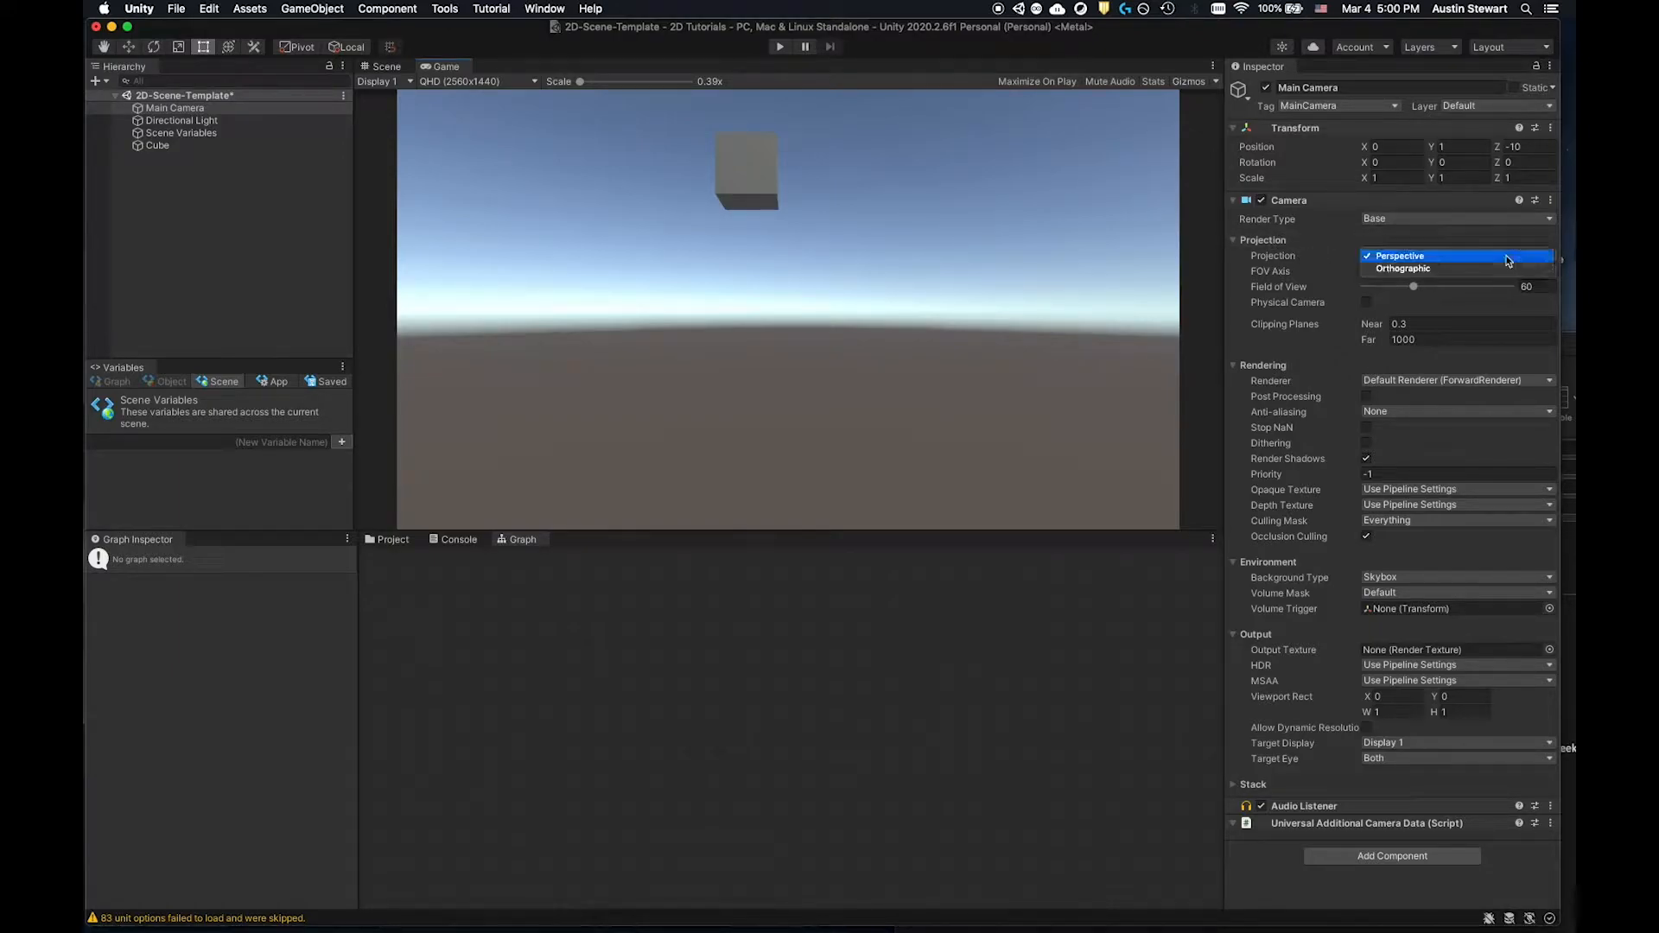
{"action": "left_click", "coordinate": [1501, 269]}
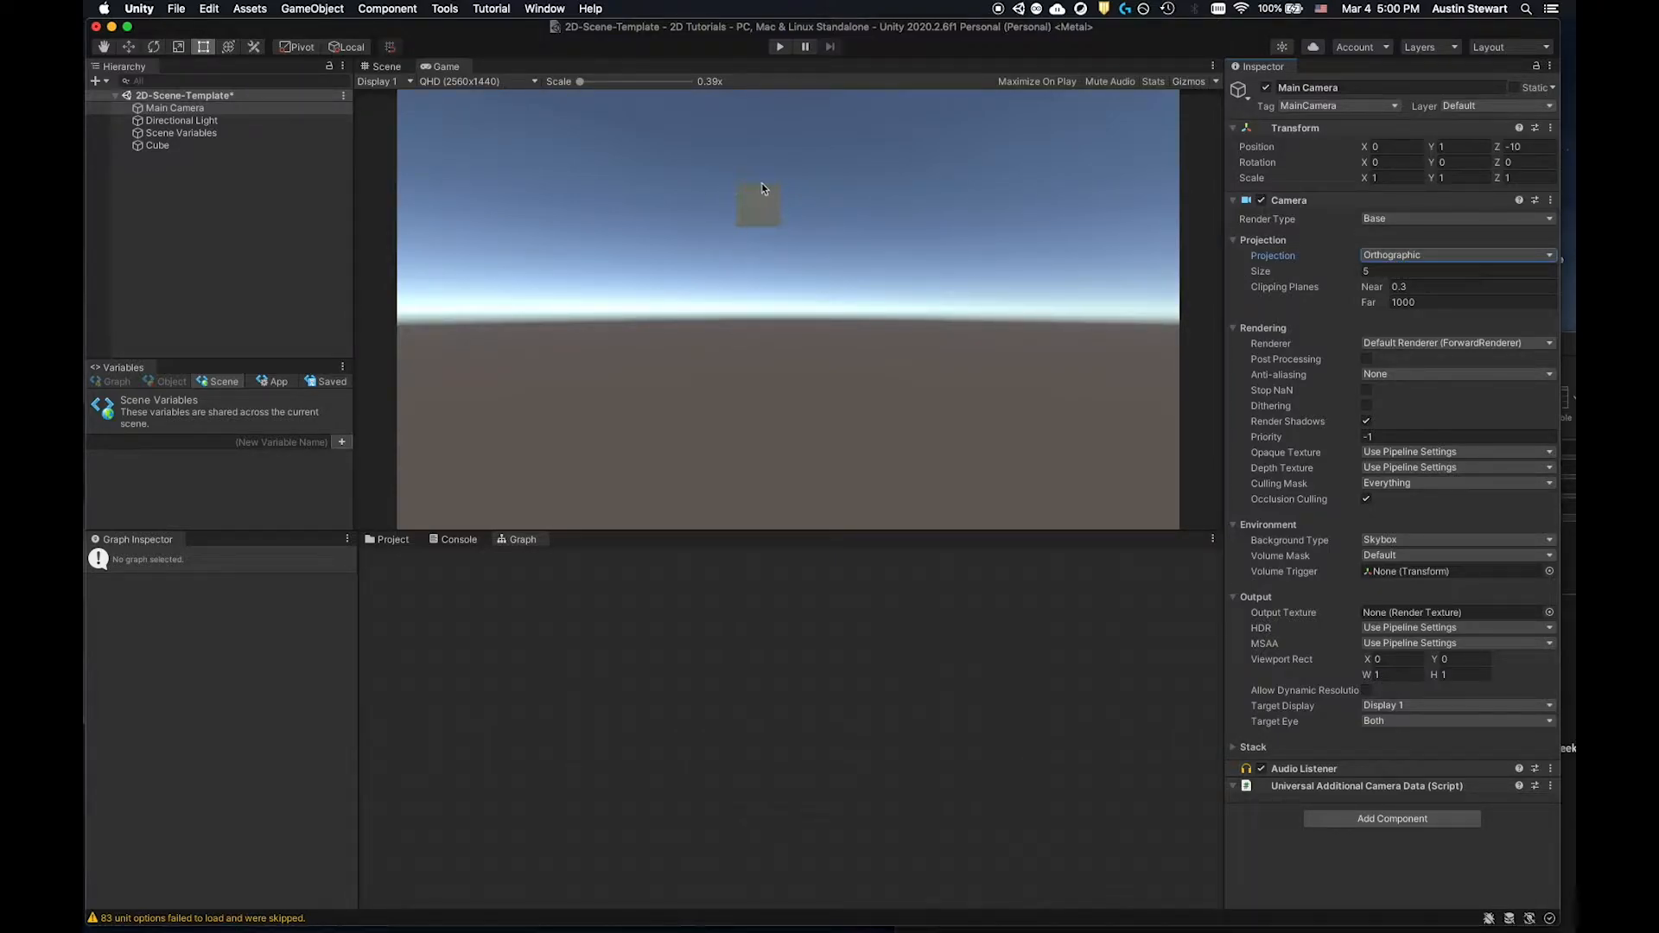
{"action": "left_click", "coordinate": [1466, 261]}
{"action": "left_click", "coordinate": [1460, 241]}
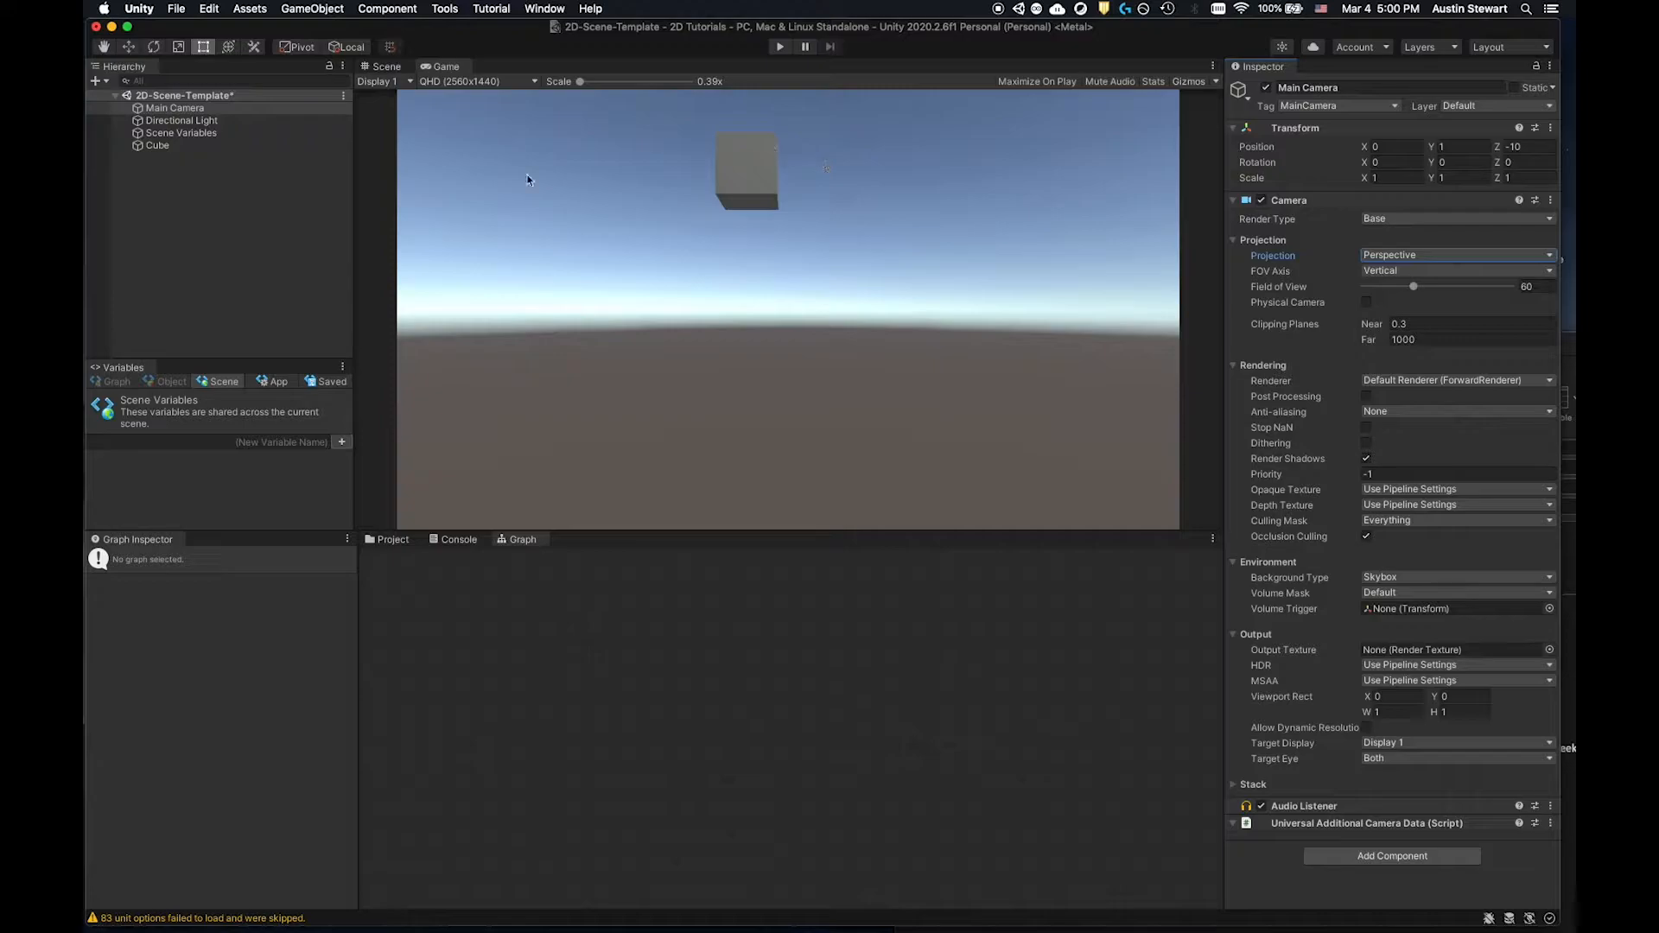
{"action": "left_click", "coordinate": [1392, 256]}
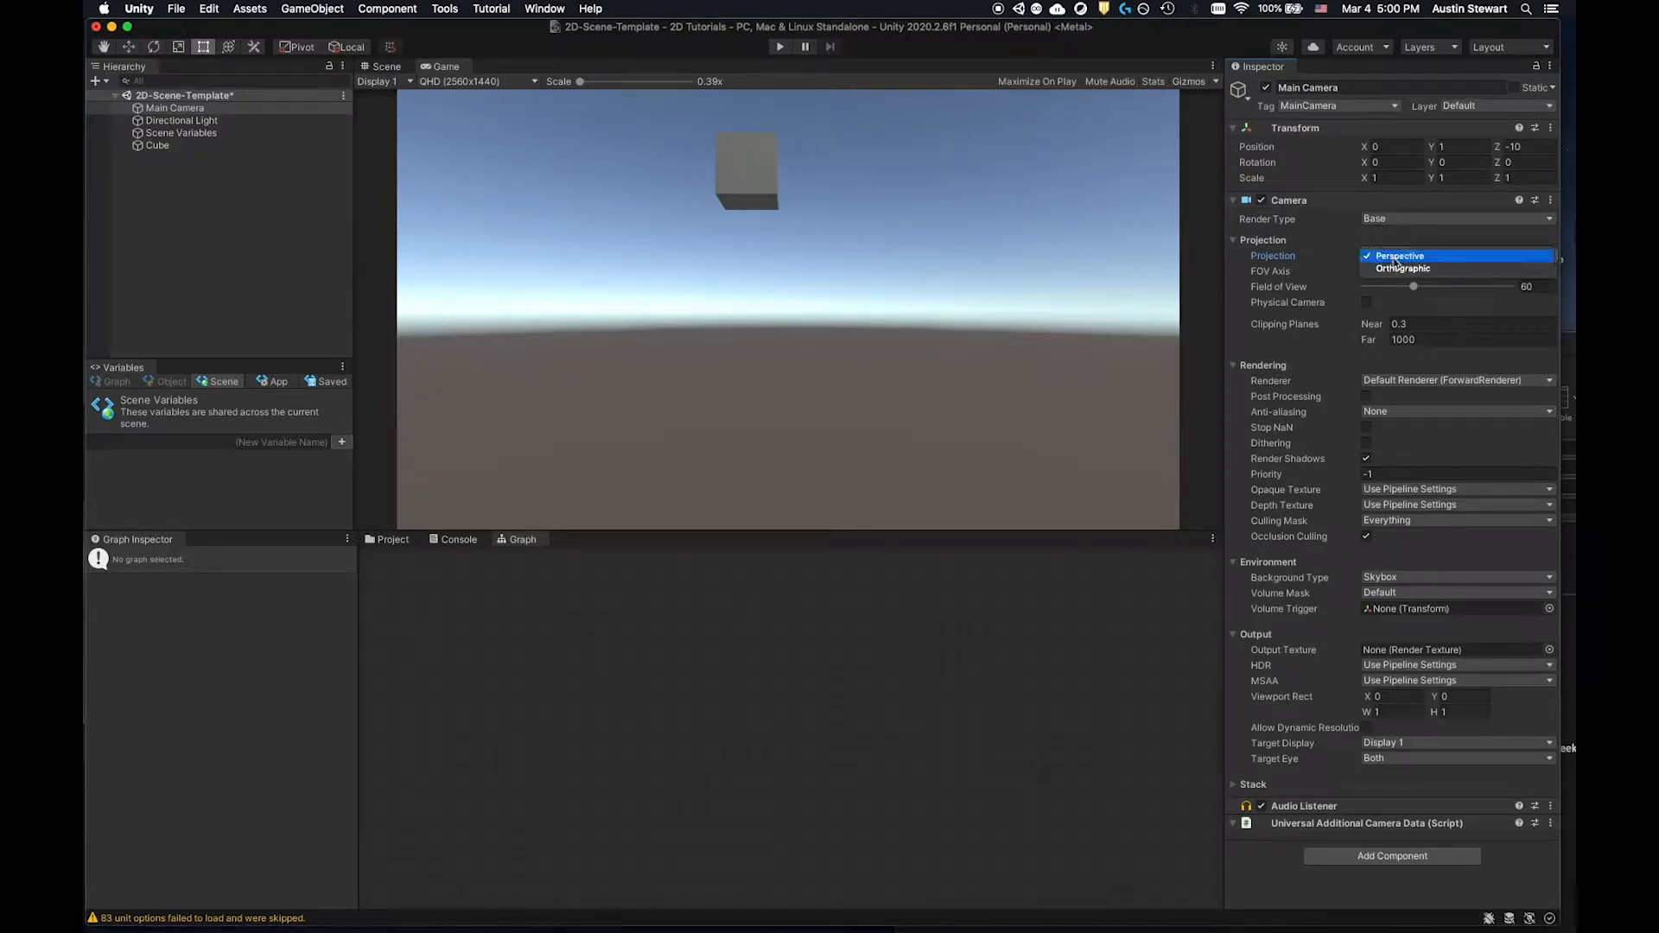
{"action": "left_click", "coordinate": [1397, 269]}
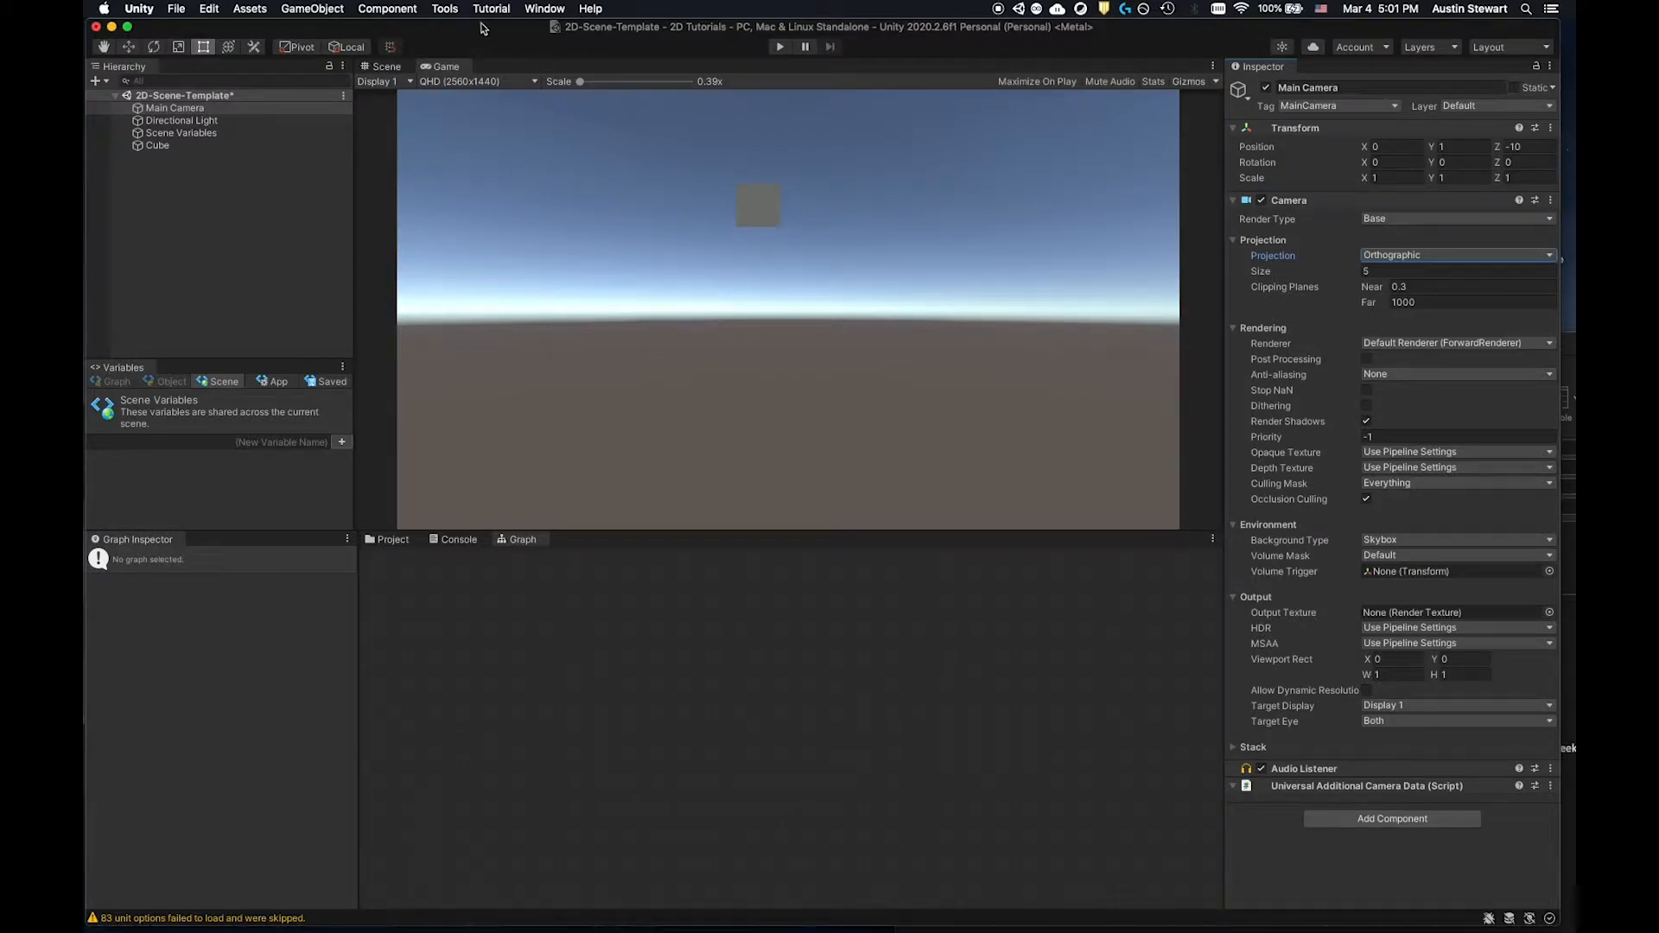
Remove the skybox from the scene by setting the Skybox Material to None in the environment lighting settings.
{"action": "left_click", "coordinate": [545, 10]}
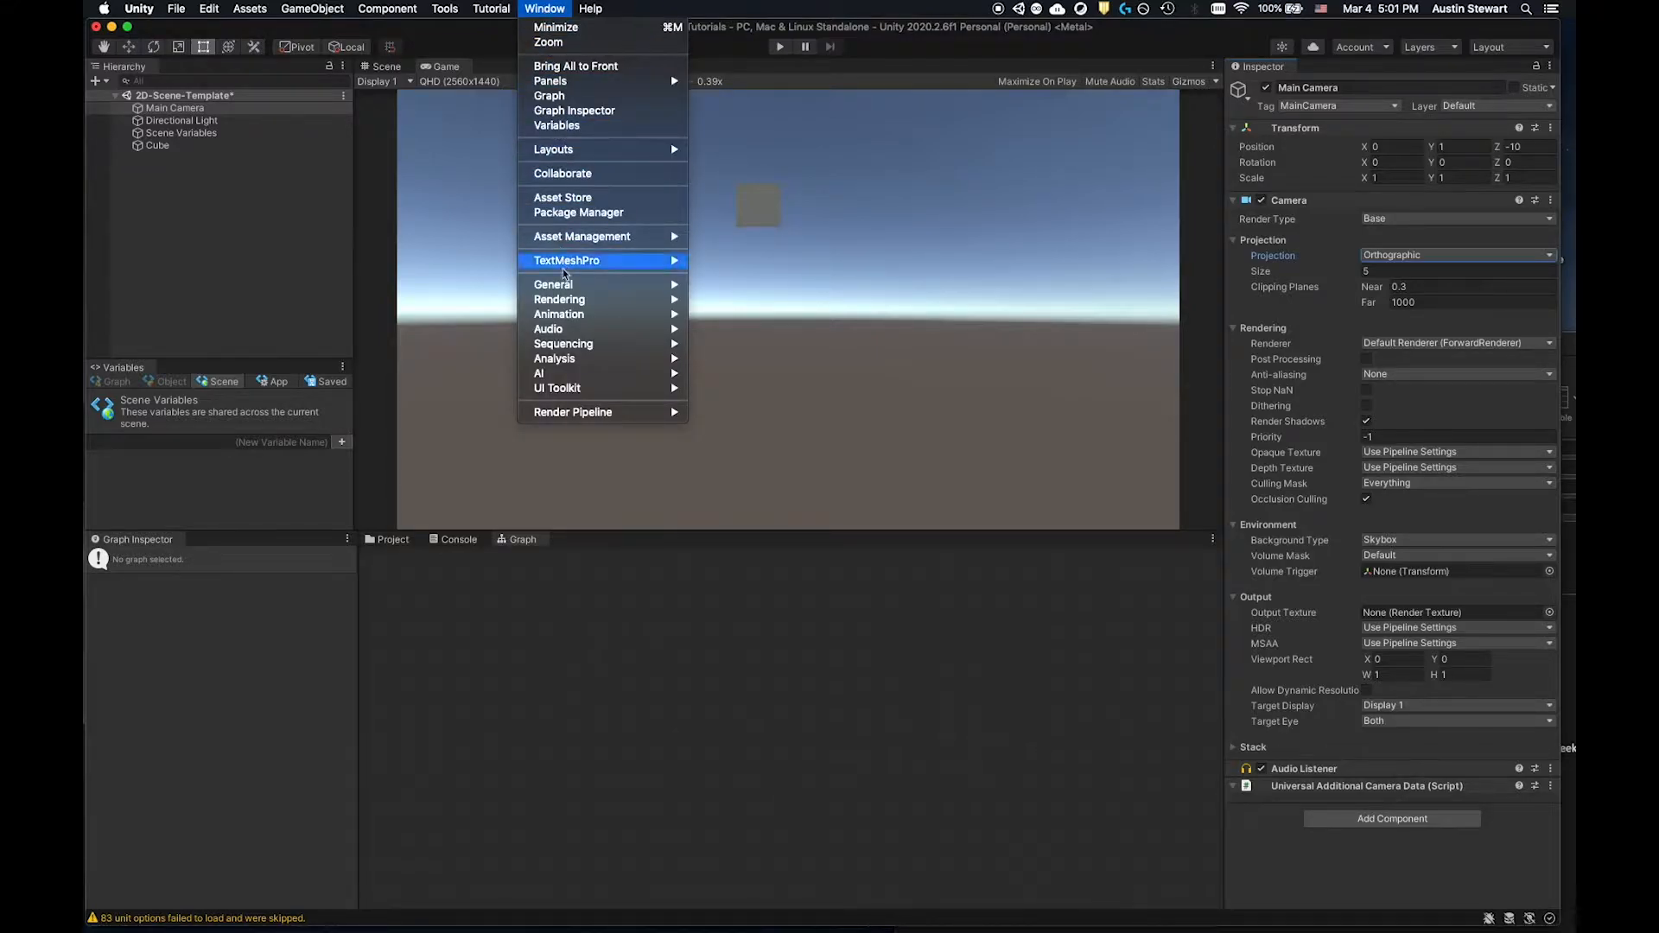
{"action": "mouse_move", "coordinate": [571, 304]}
{"action": "left_click", "coordinate": [724, 300]}
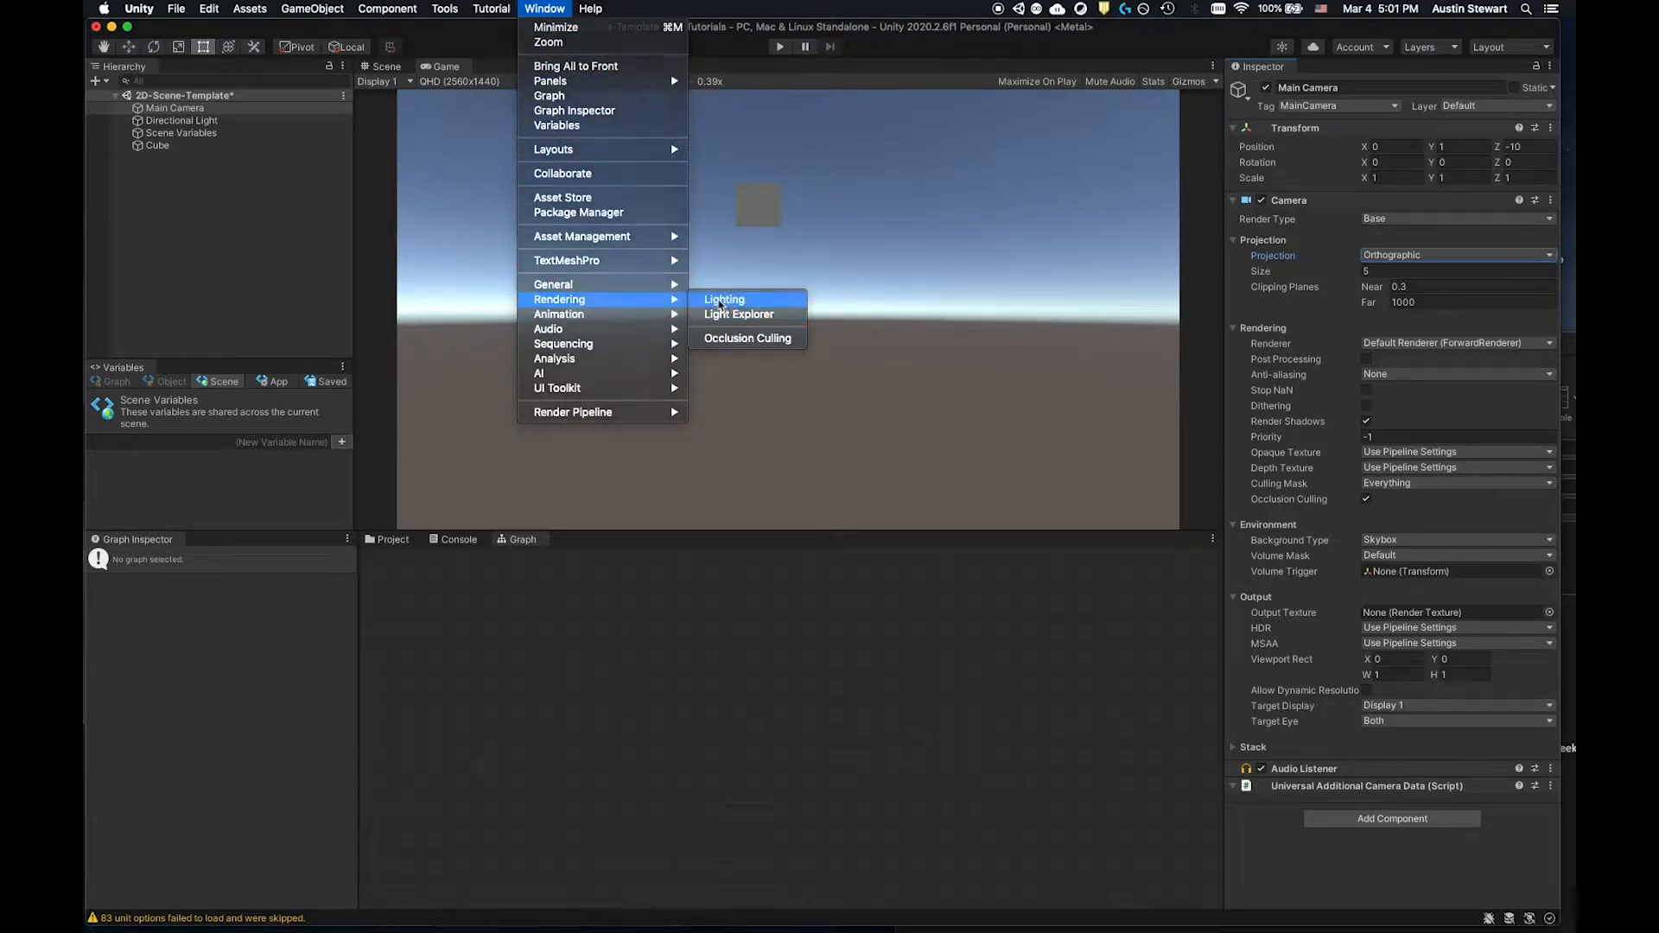
{"action": "left_click_drag", "start_coordinate": [1367, 153], "coordinate": [1119, 163]}
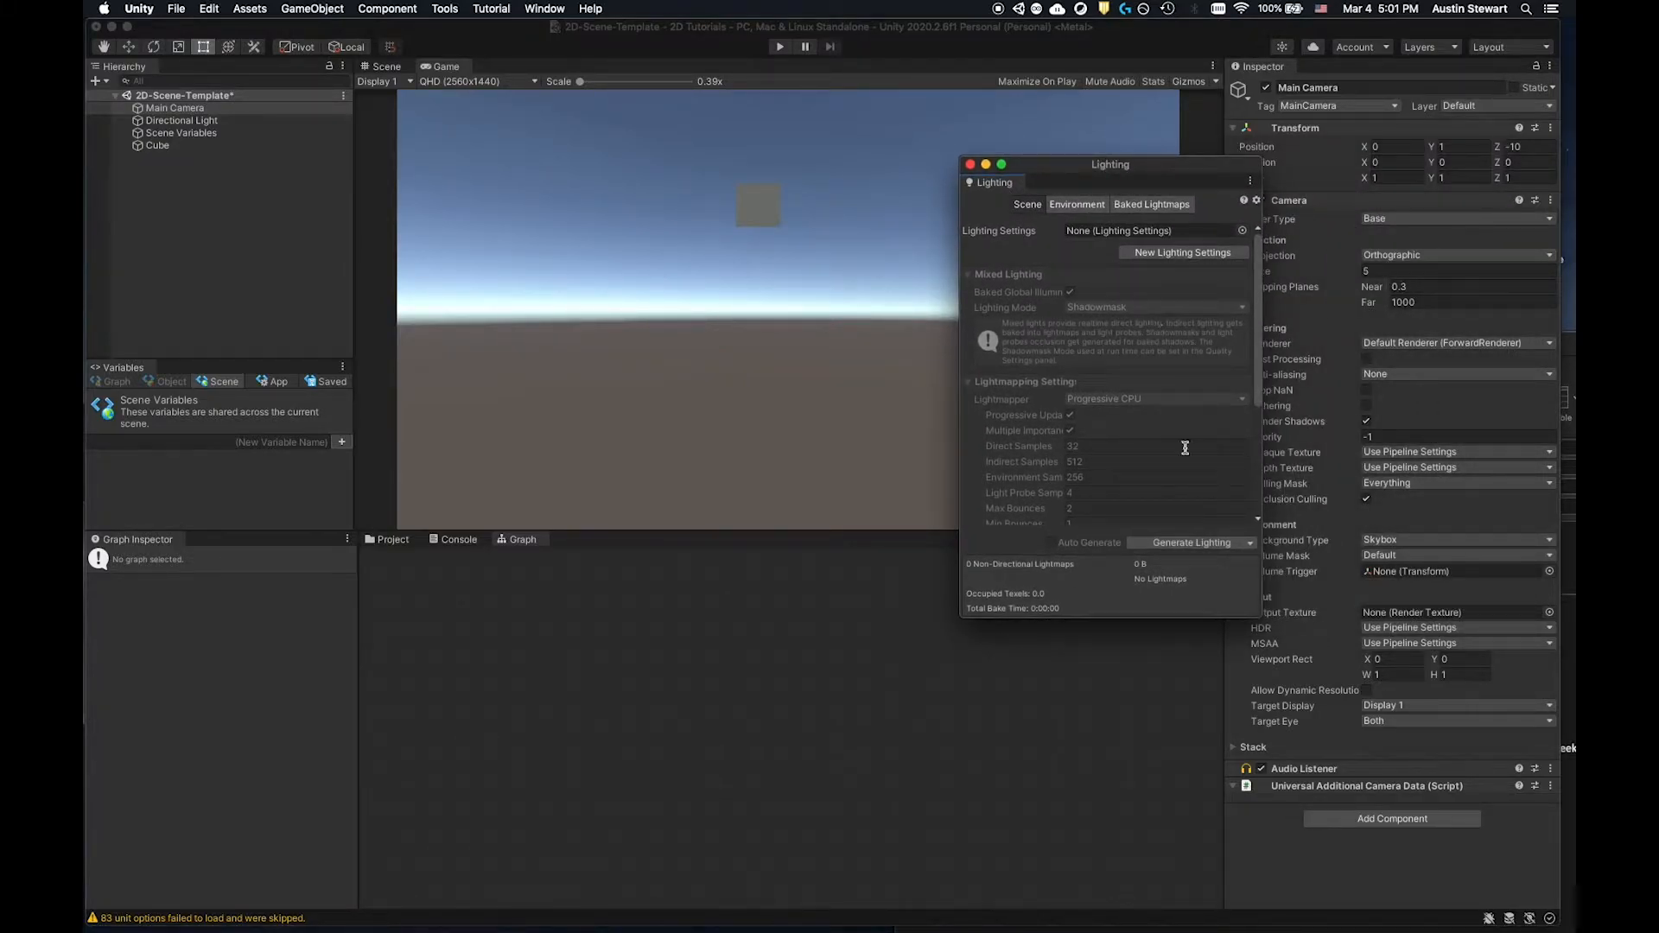
{"action": "left_click", "coordinate": [1077, 204]}
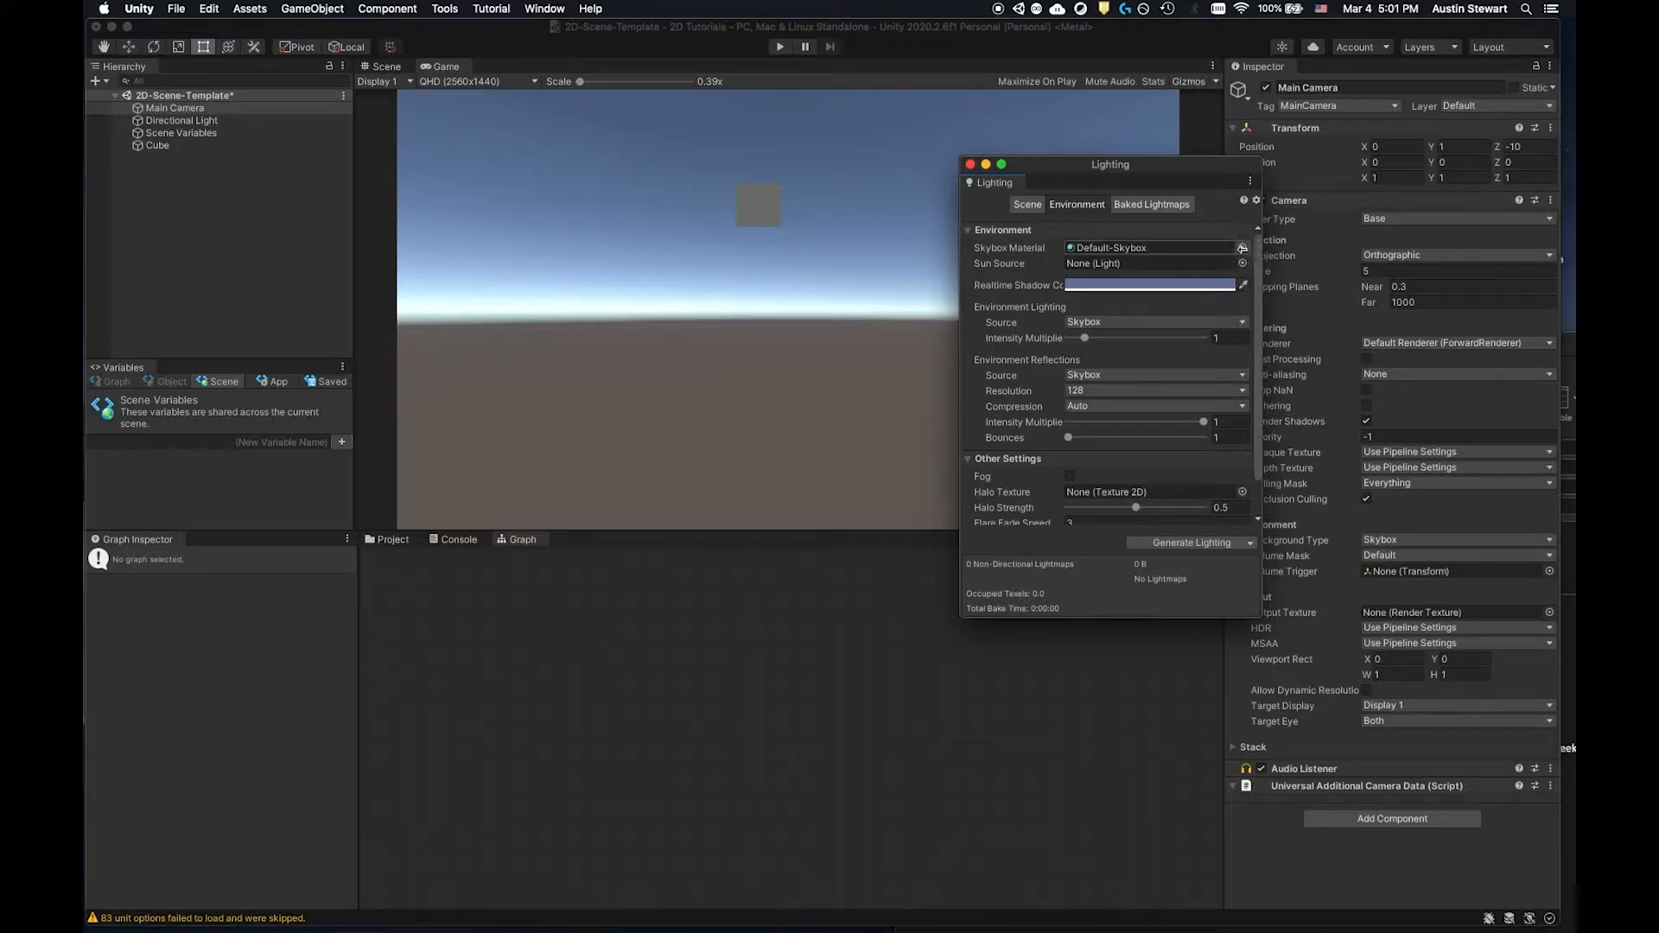
{"action": "left_click", "coordinate": [1241, 248]}
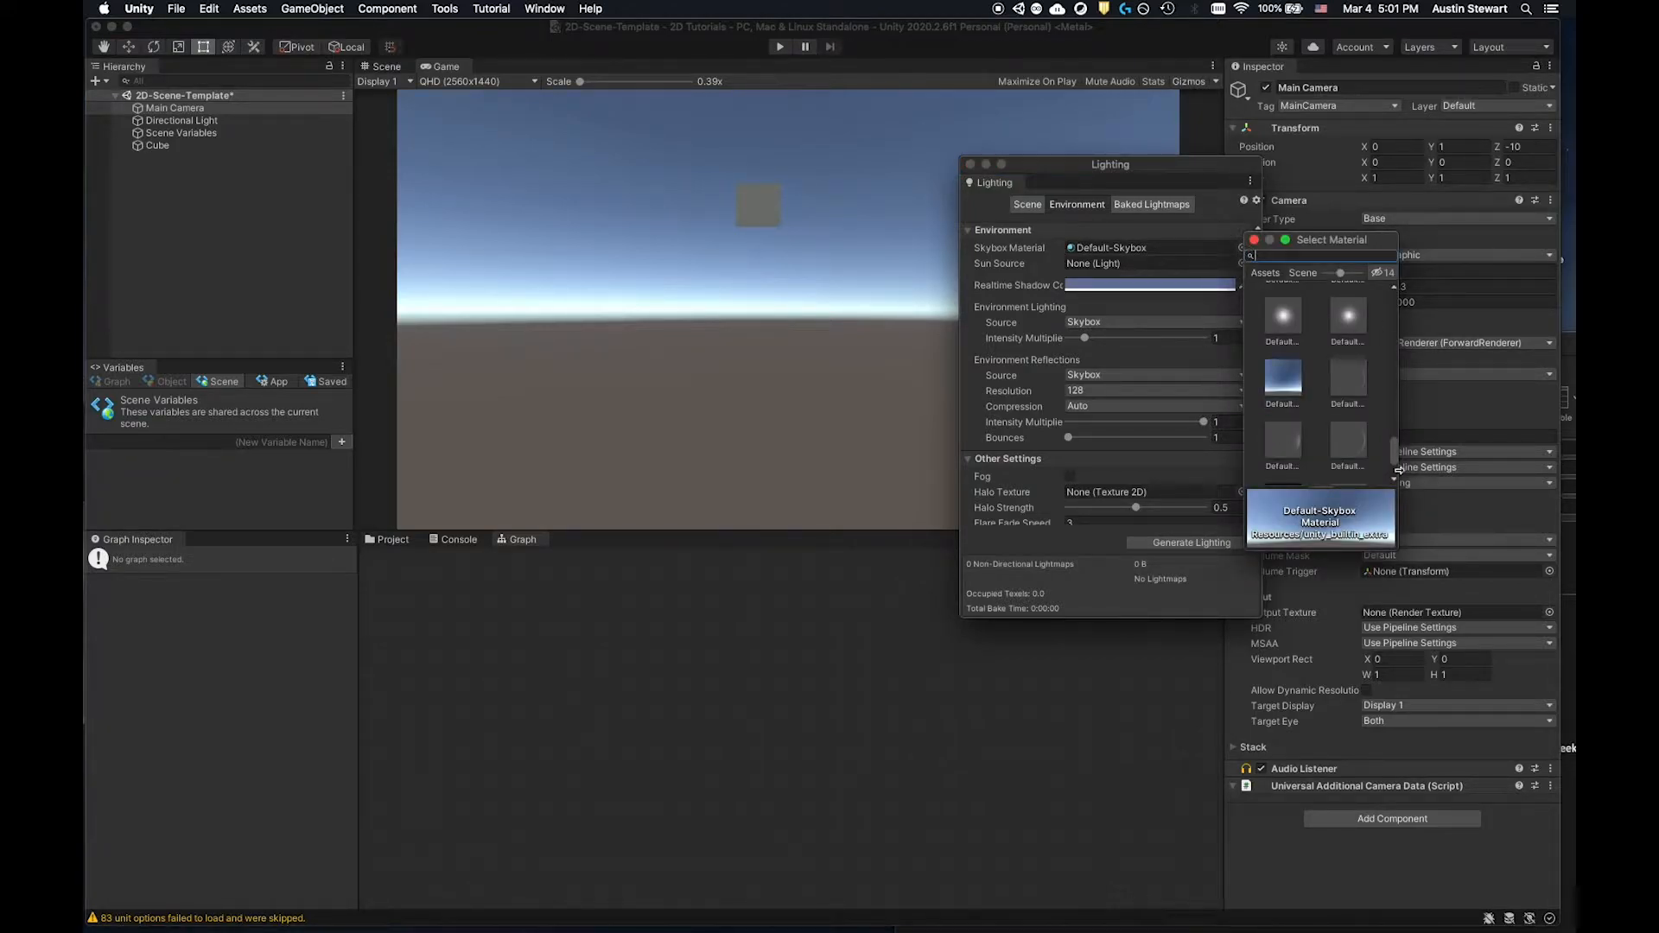
{"action": "left_click_drag", "start_coordinate": [1397, 458], "coordinate": [1382, 226]}
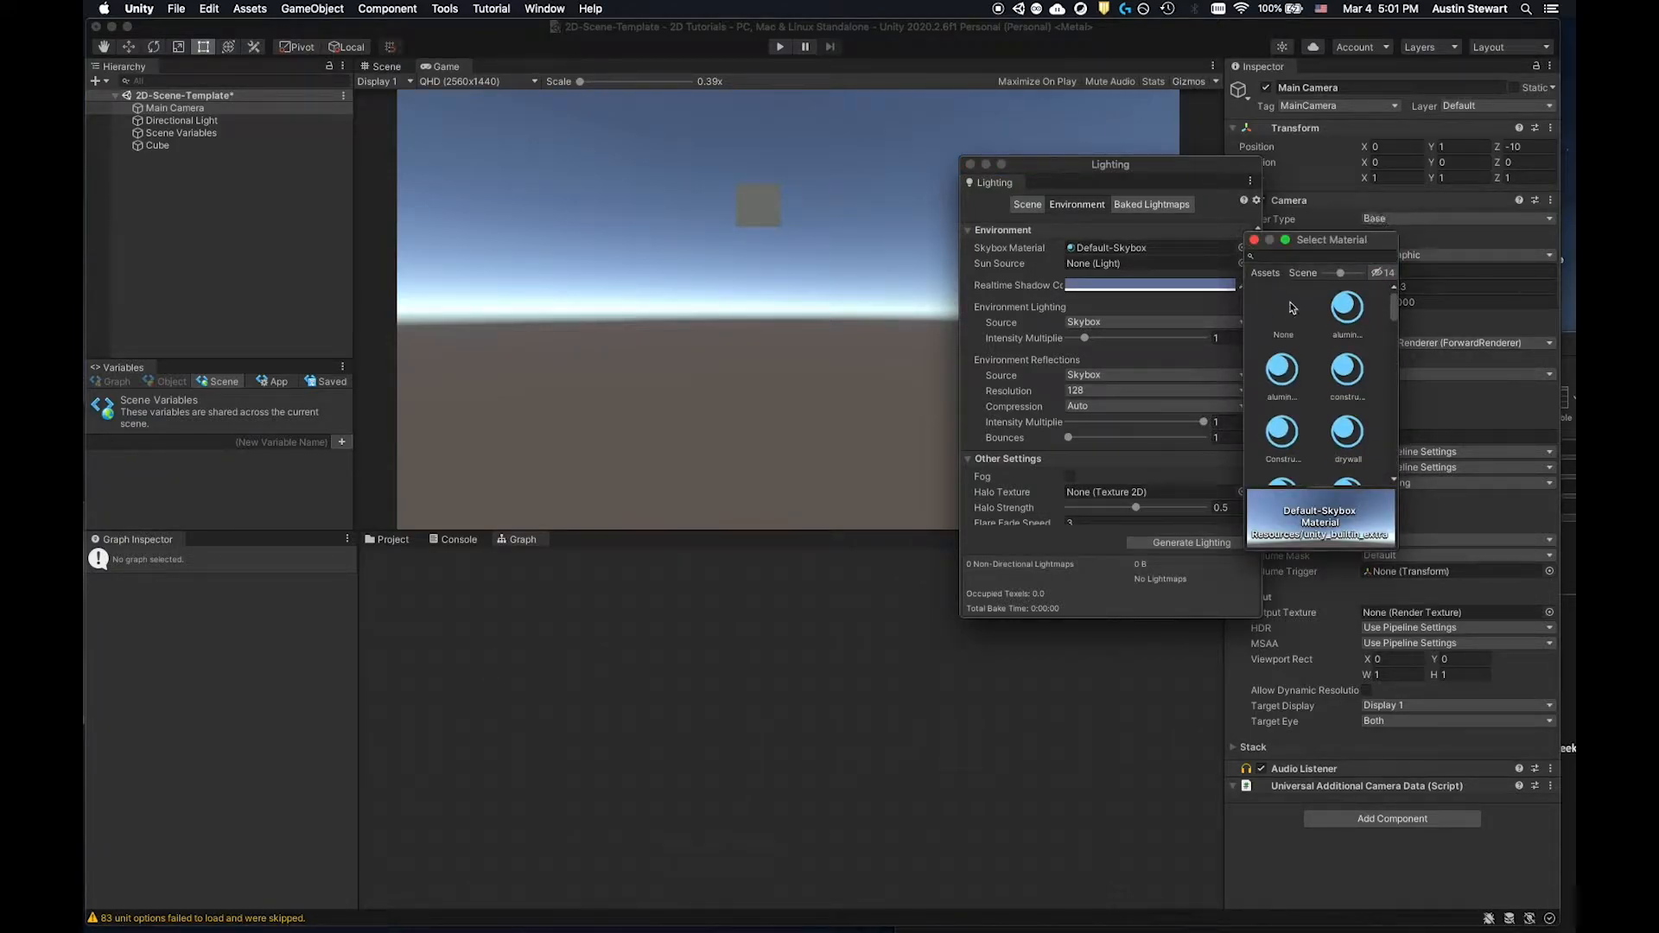
{"action": "left_click", "coordinate": [1283, 326]}
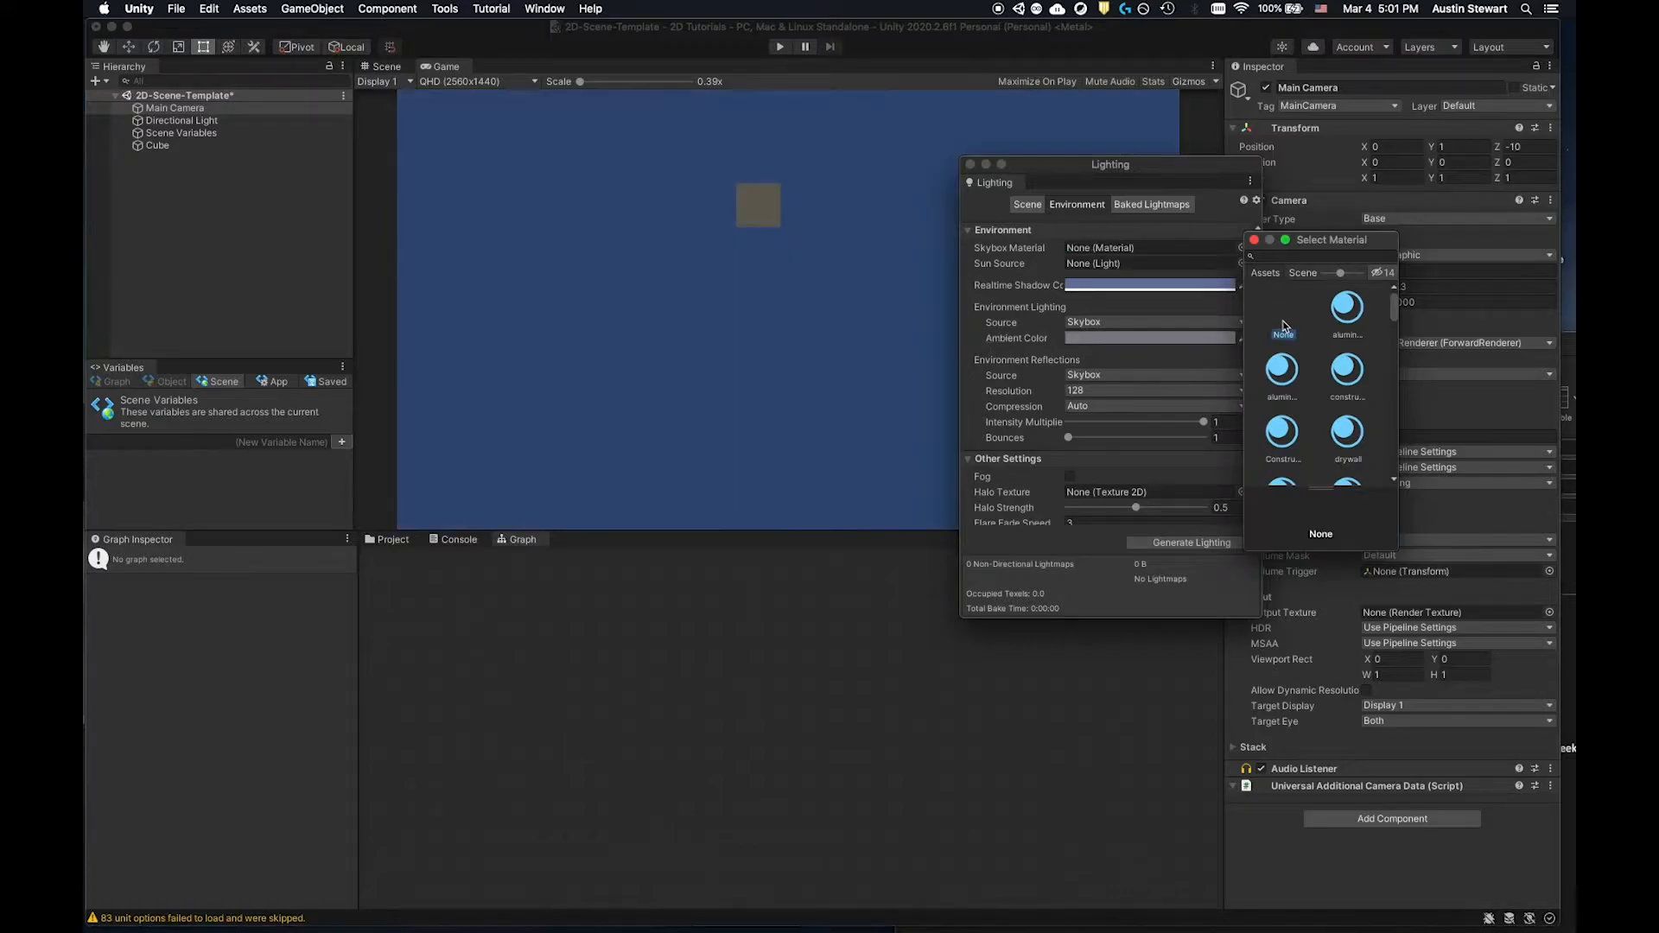
{"action": "left_click", "coordinate": [1252, 241]}
Move the Lighting window out of the way and check the background in the Scene and Game views.
{"action": "left_click_drag", "start_coordinate": [1091, 164], "coordinate": [1187, 197]}
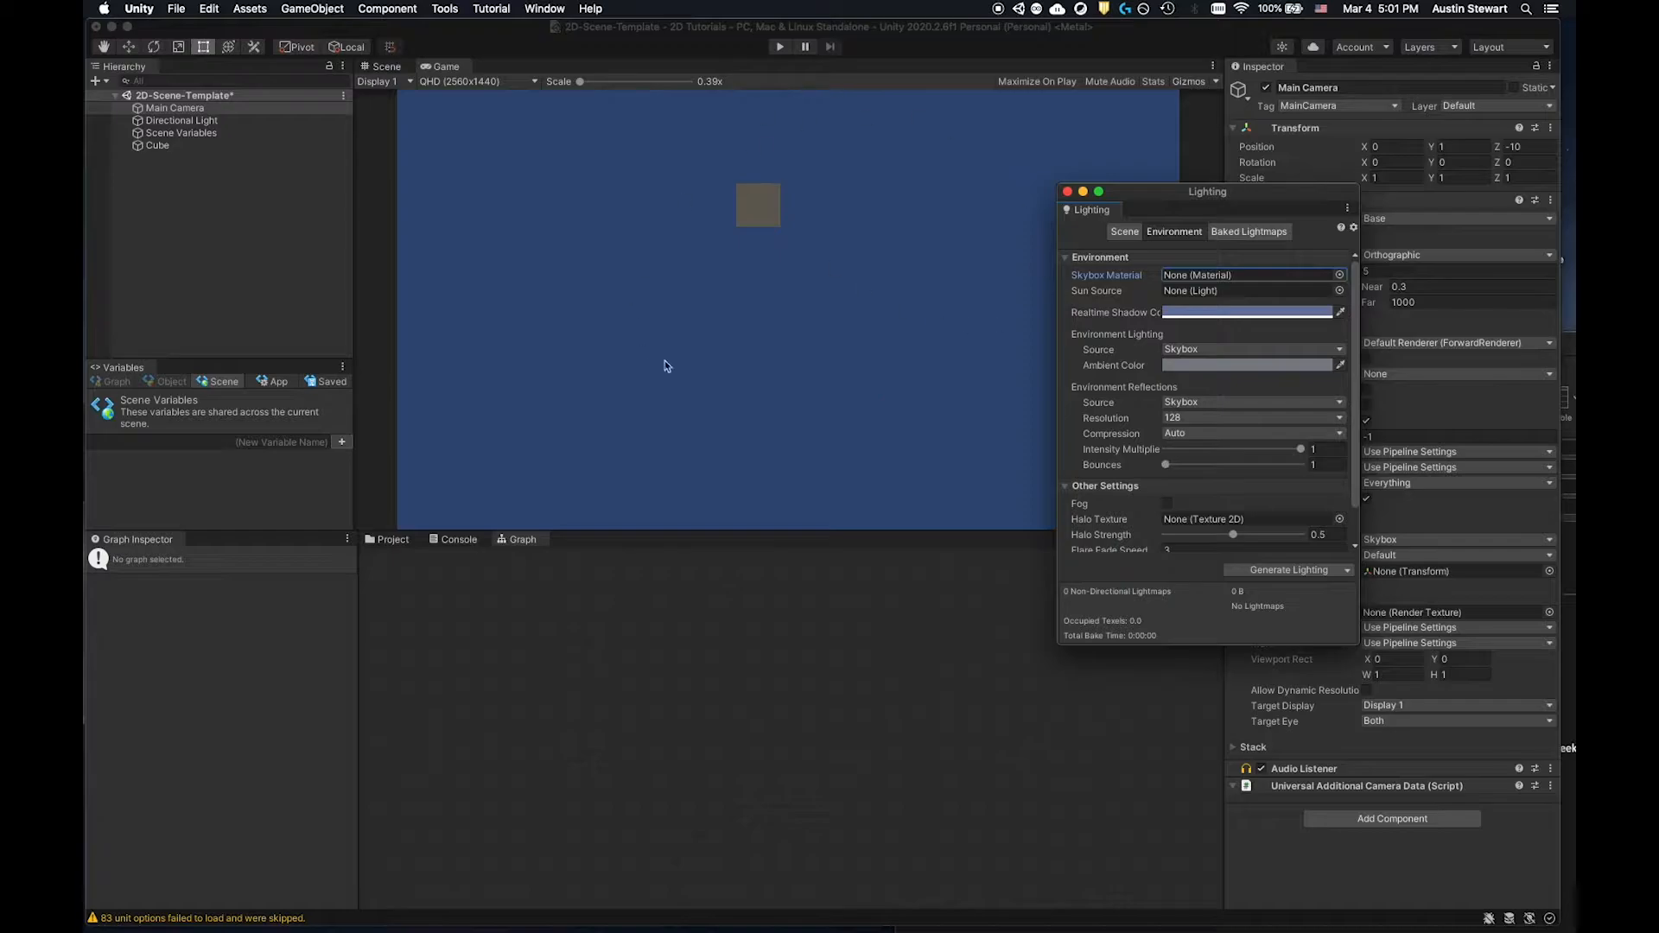
{"action": "left_click_drag", "start_coordinate": [1176, 193], "coordinate": [1215, 185]}
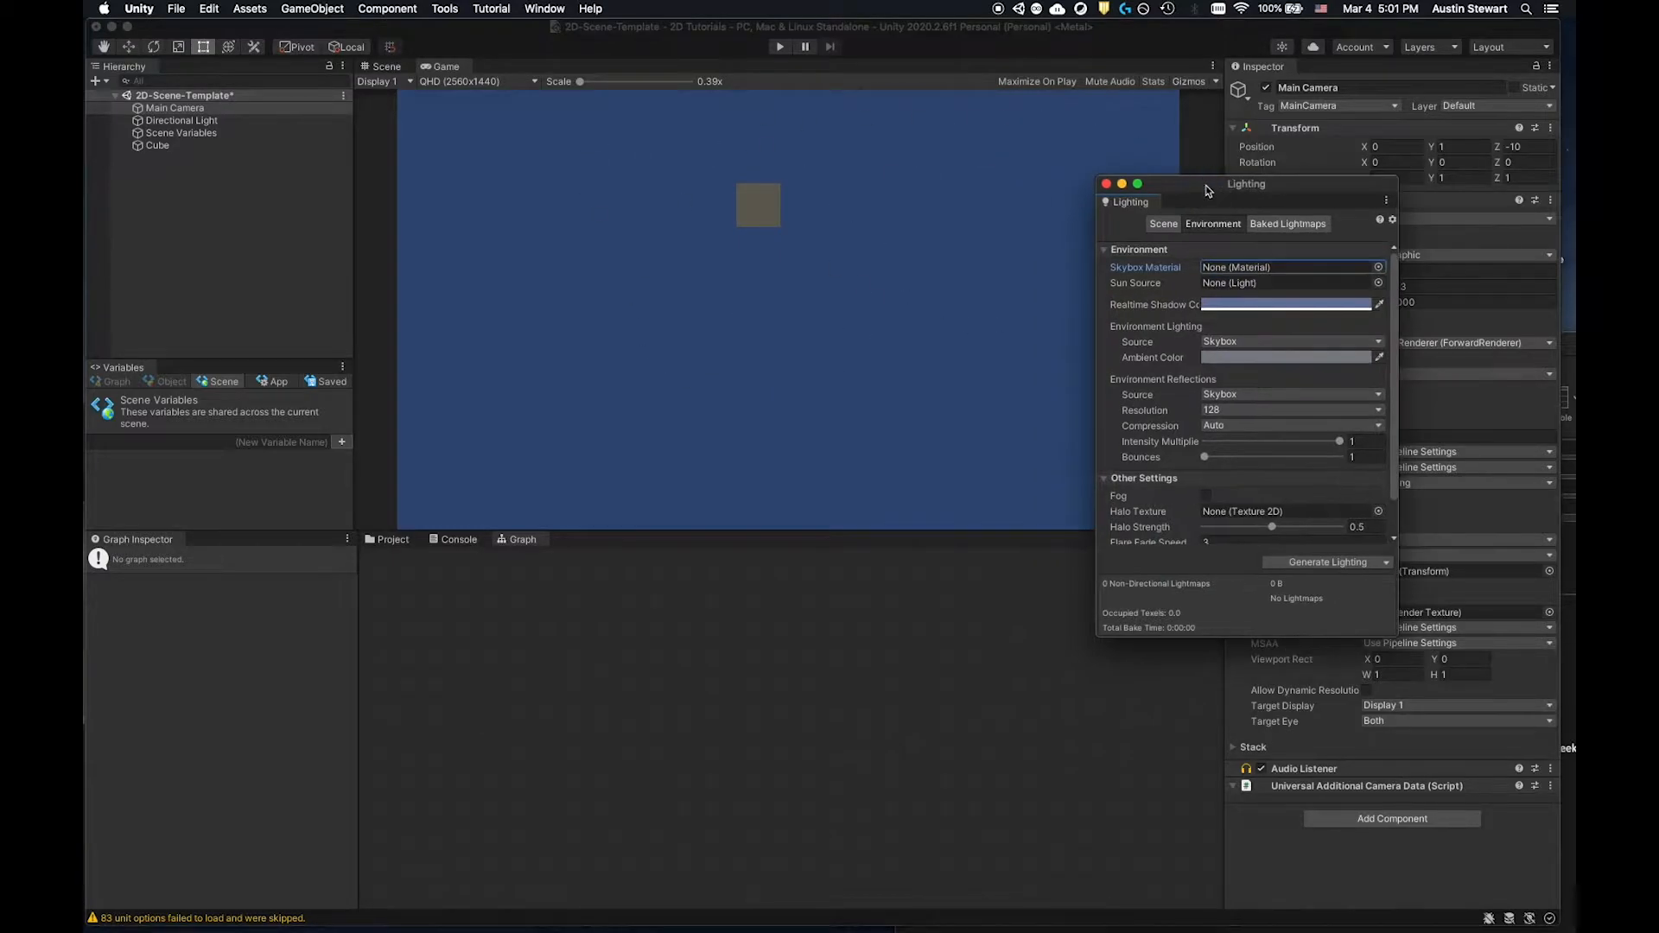
{"action": "left_click", "coordinate": [386, 68]}
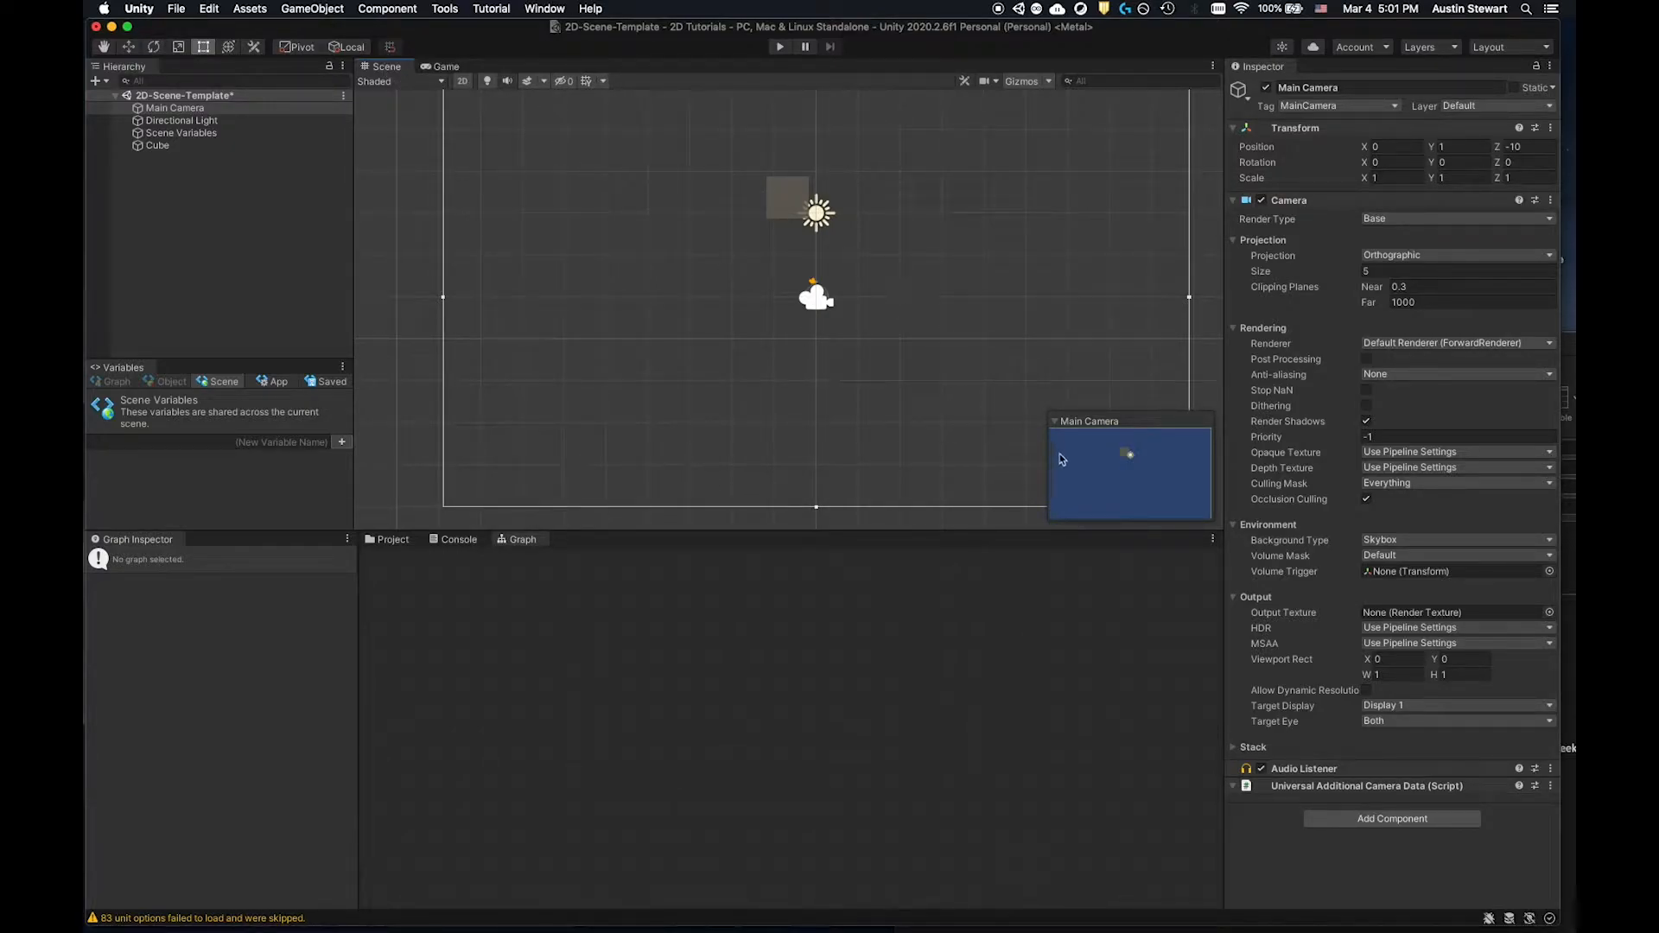
{"action": "left_click", "coordinate": [442, 67]}
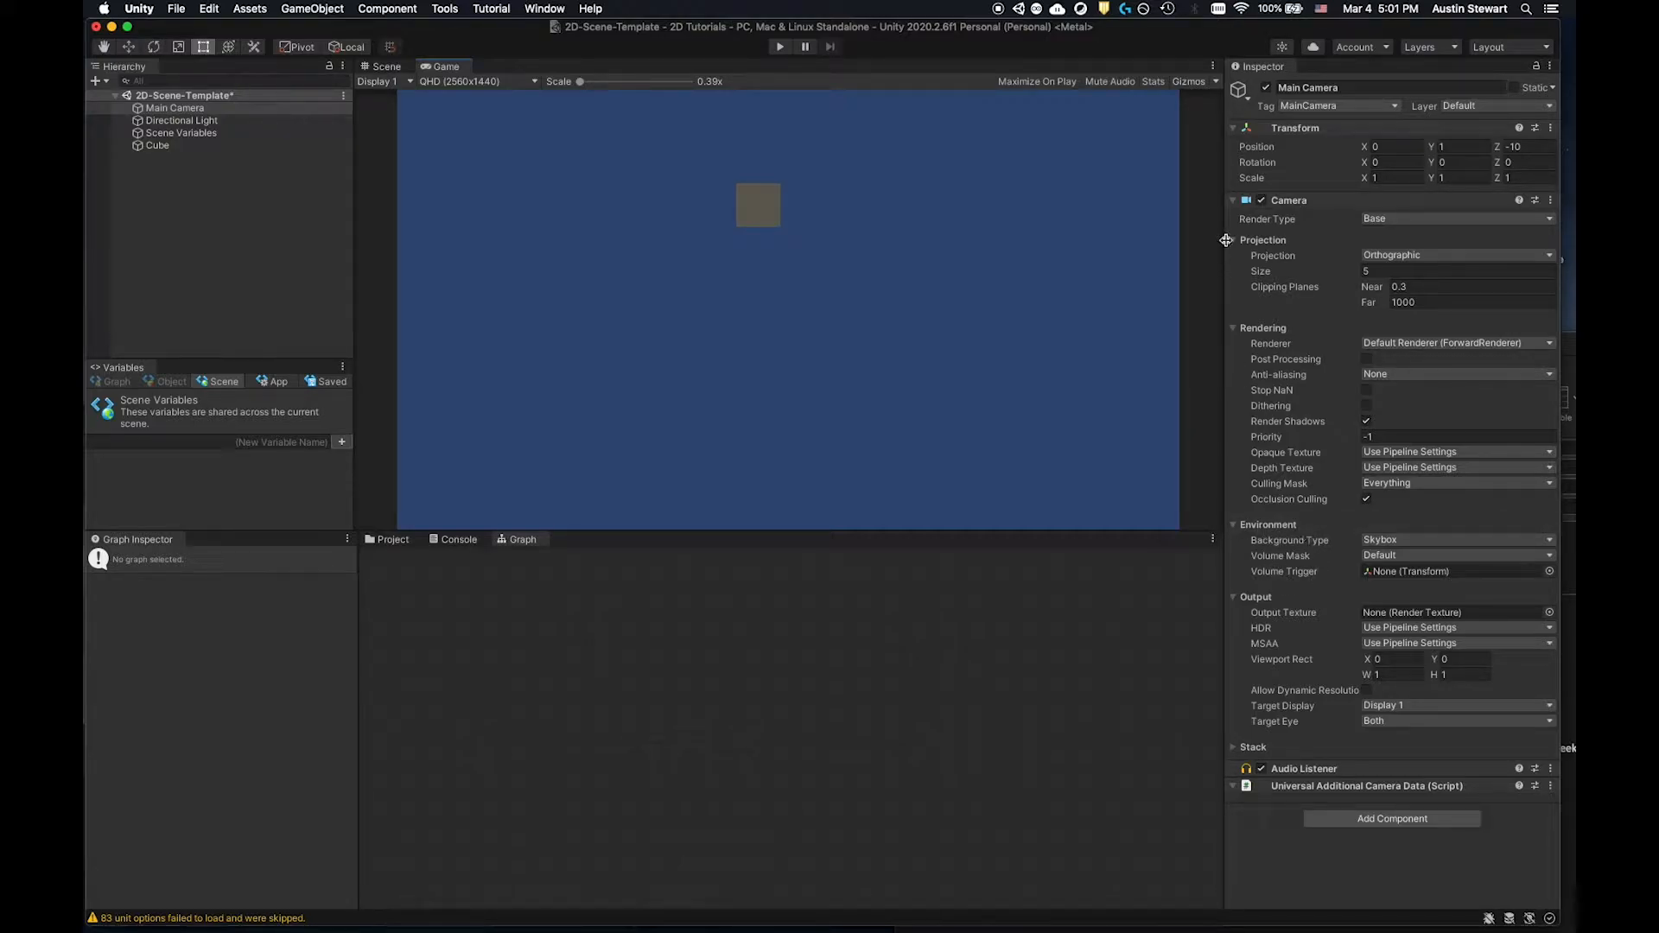
Set the Main Camera's background type to Solid Color and choose light pink (F1ACE7) as the background colour.
{"action": "left_click", "coordinate": [1387, 541]}
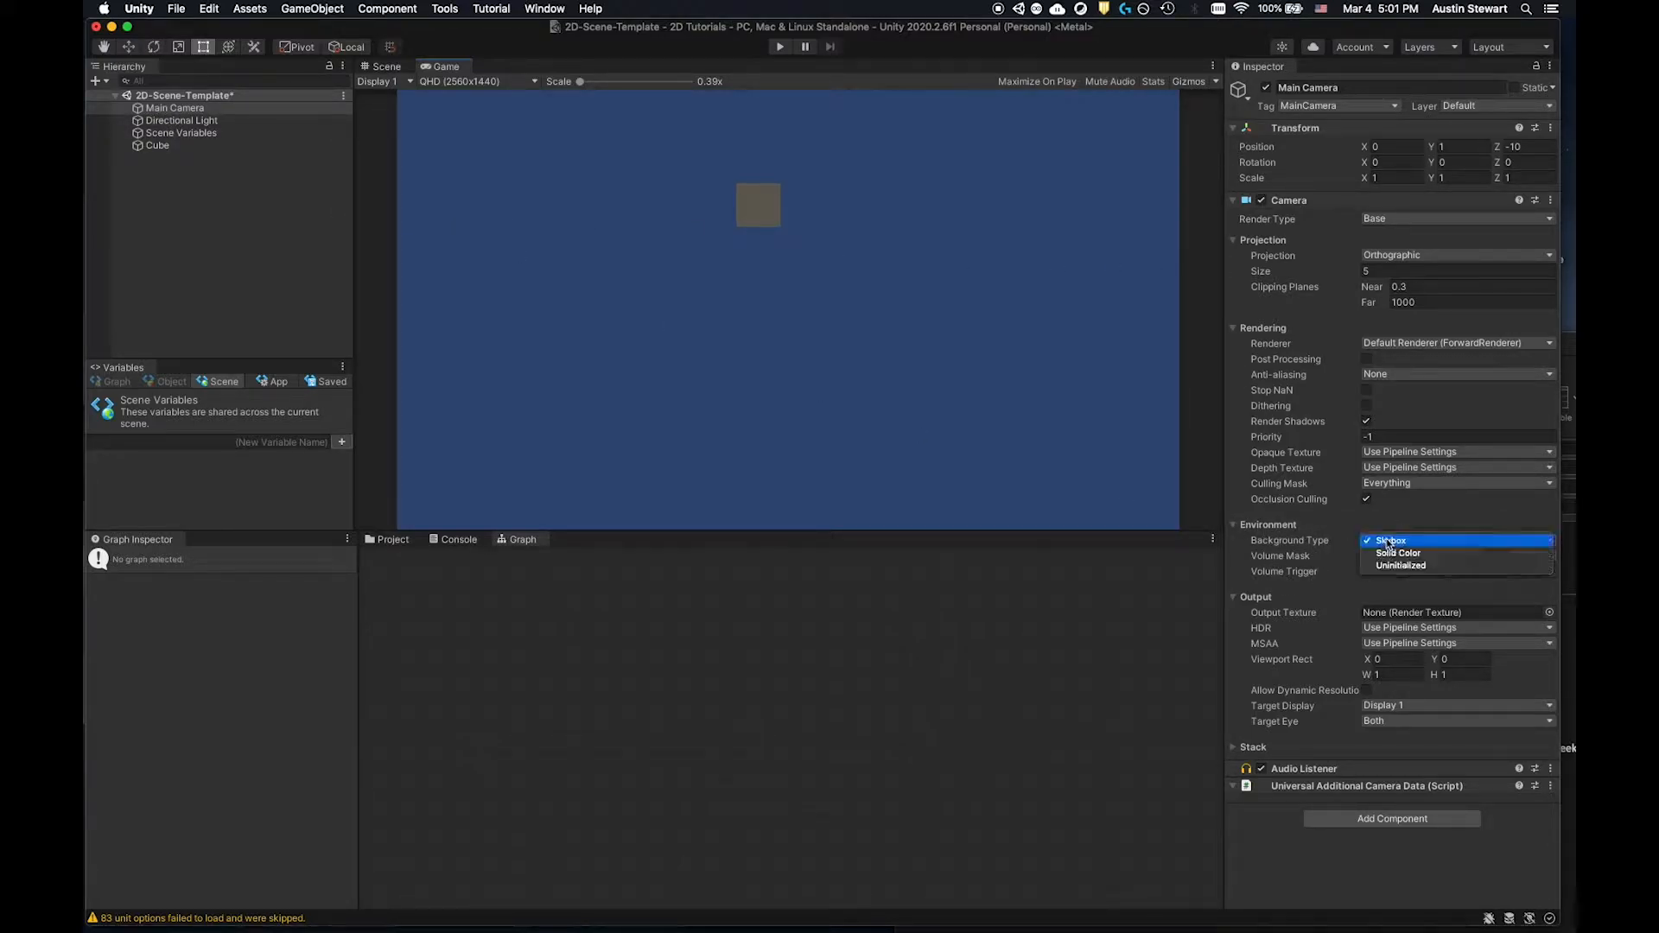
{"action": "left_click", "coordinate": [1434, 557]}
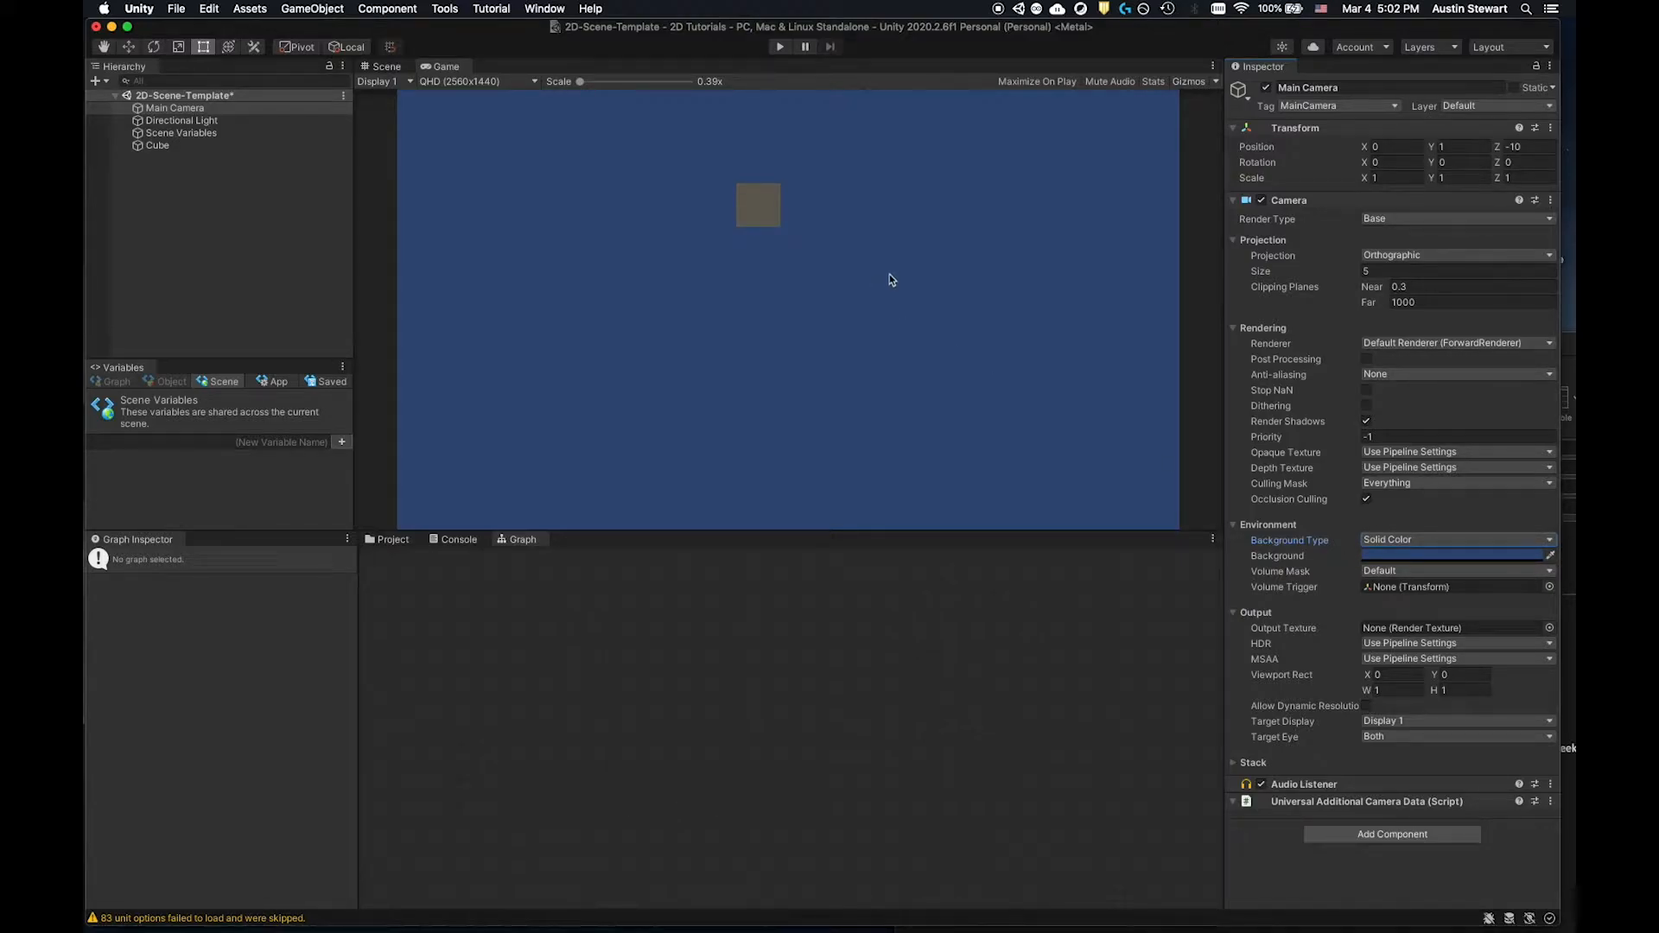
{"action": "left_click", "coordinate": [1449, 560]}
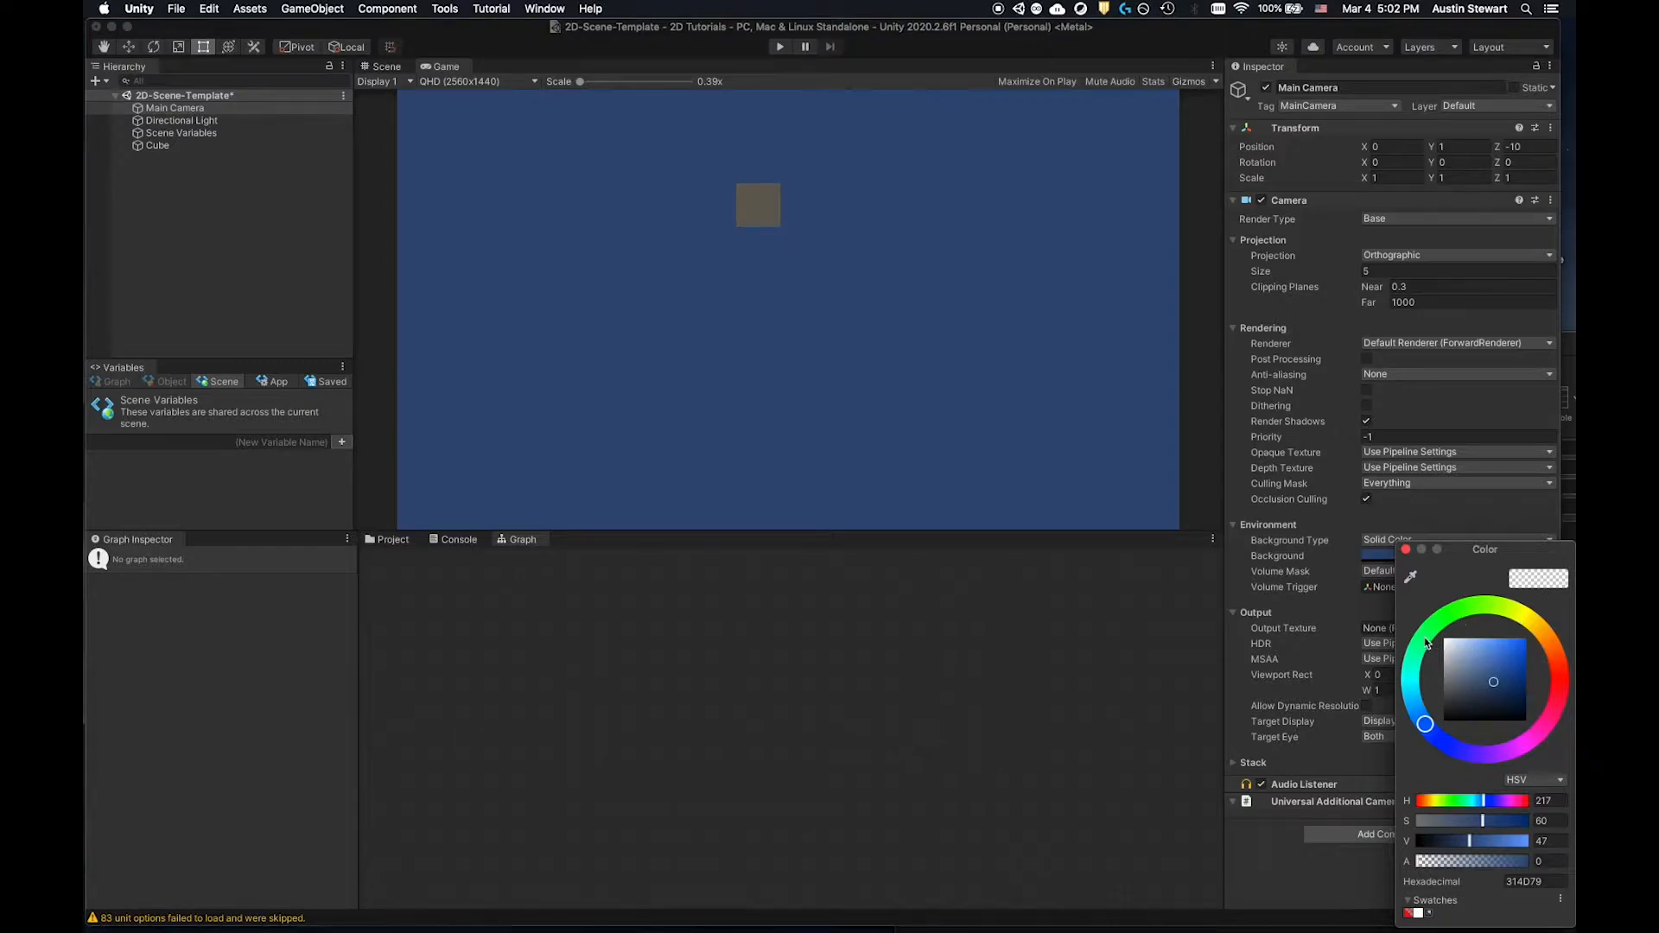
{"action": "left_click", "coordinate": [1533, 741]}
{"action": "left_click", "coordinate": [1509, 641]}
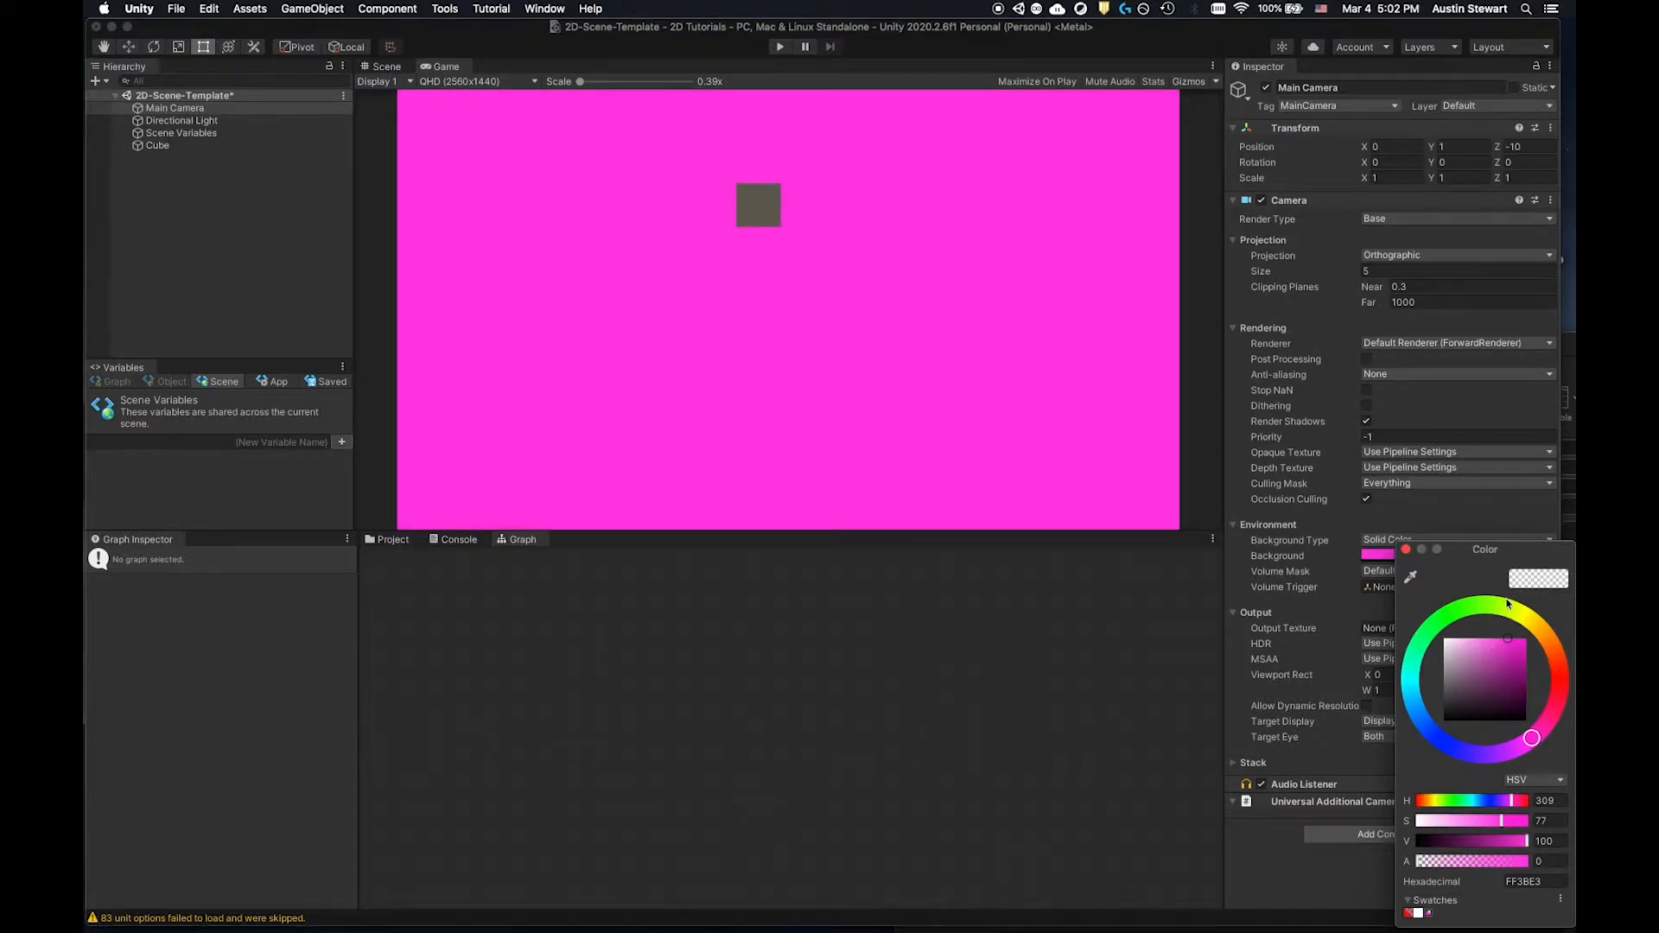
{"action": "left_click", "coordinate": [1468, 644]}
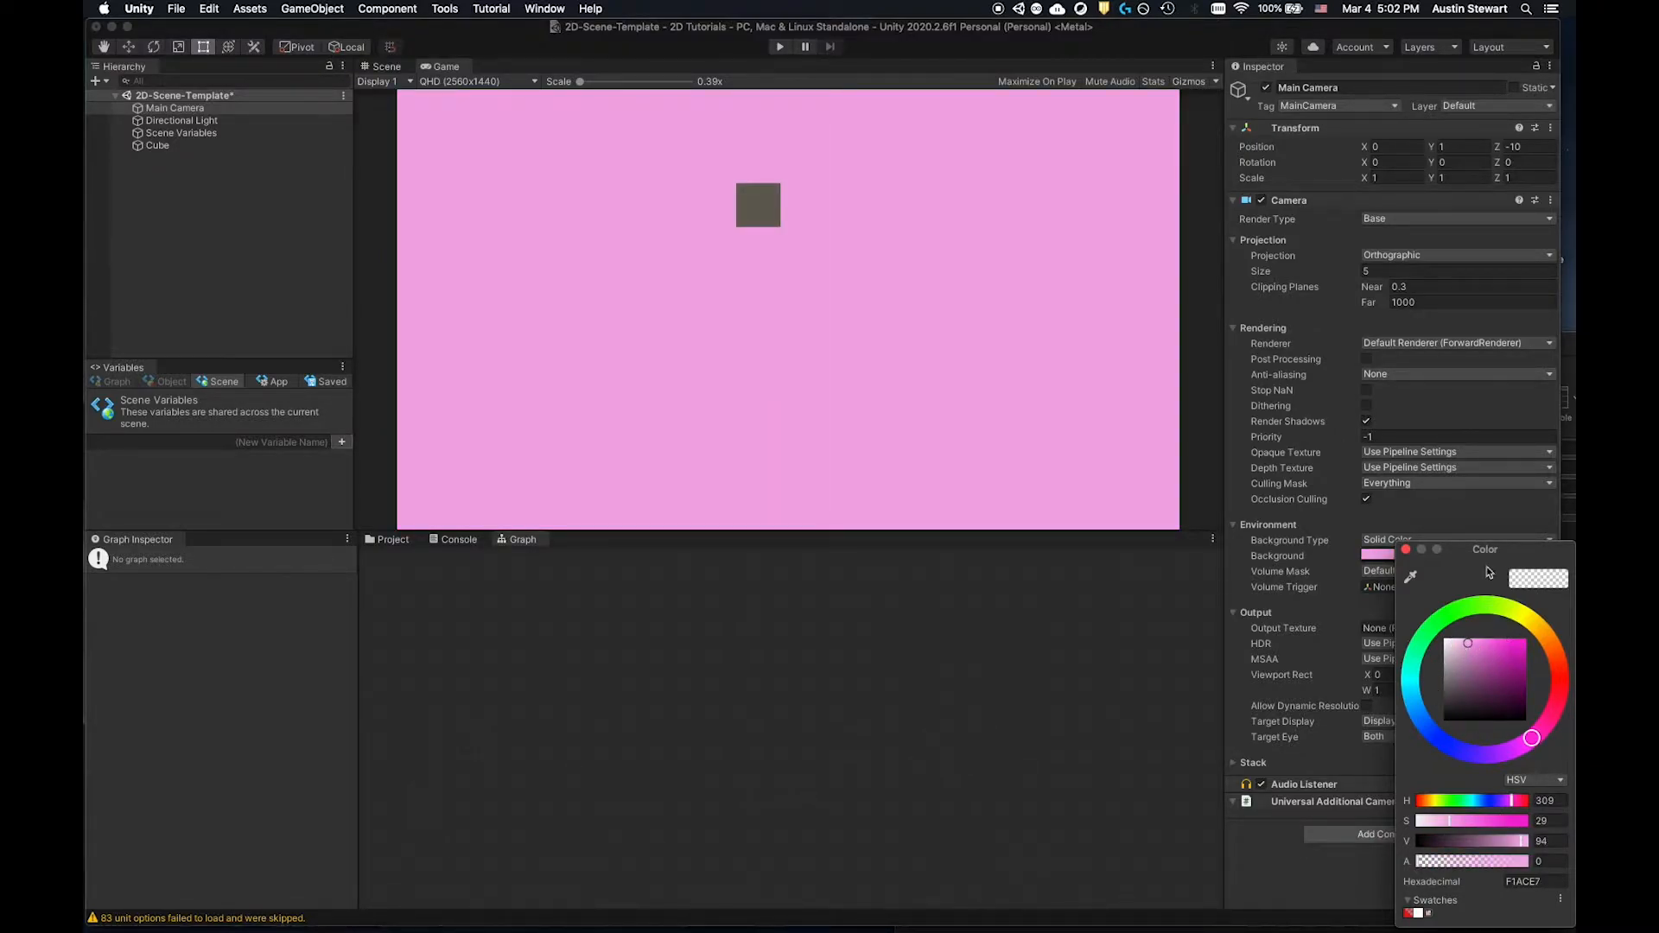
Change the Main Camera's background colour from pink to a muted medium blue, and keep the camera selected.
{"action": "mouse_move", "coordinate": [1448, 746]}
{"action": "left_mouse_down"}
{"action": "mouse_move", "coordinate": [1416, 717]}
{"action": "mouse_move", "coordinate": [1453, 748]}
{"action": "left_mouse_up"}
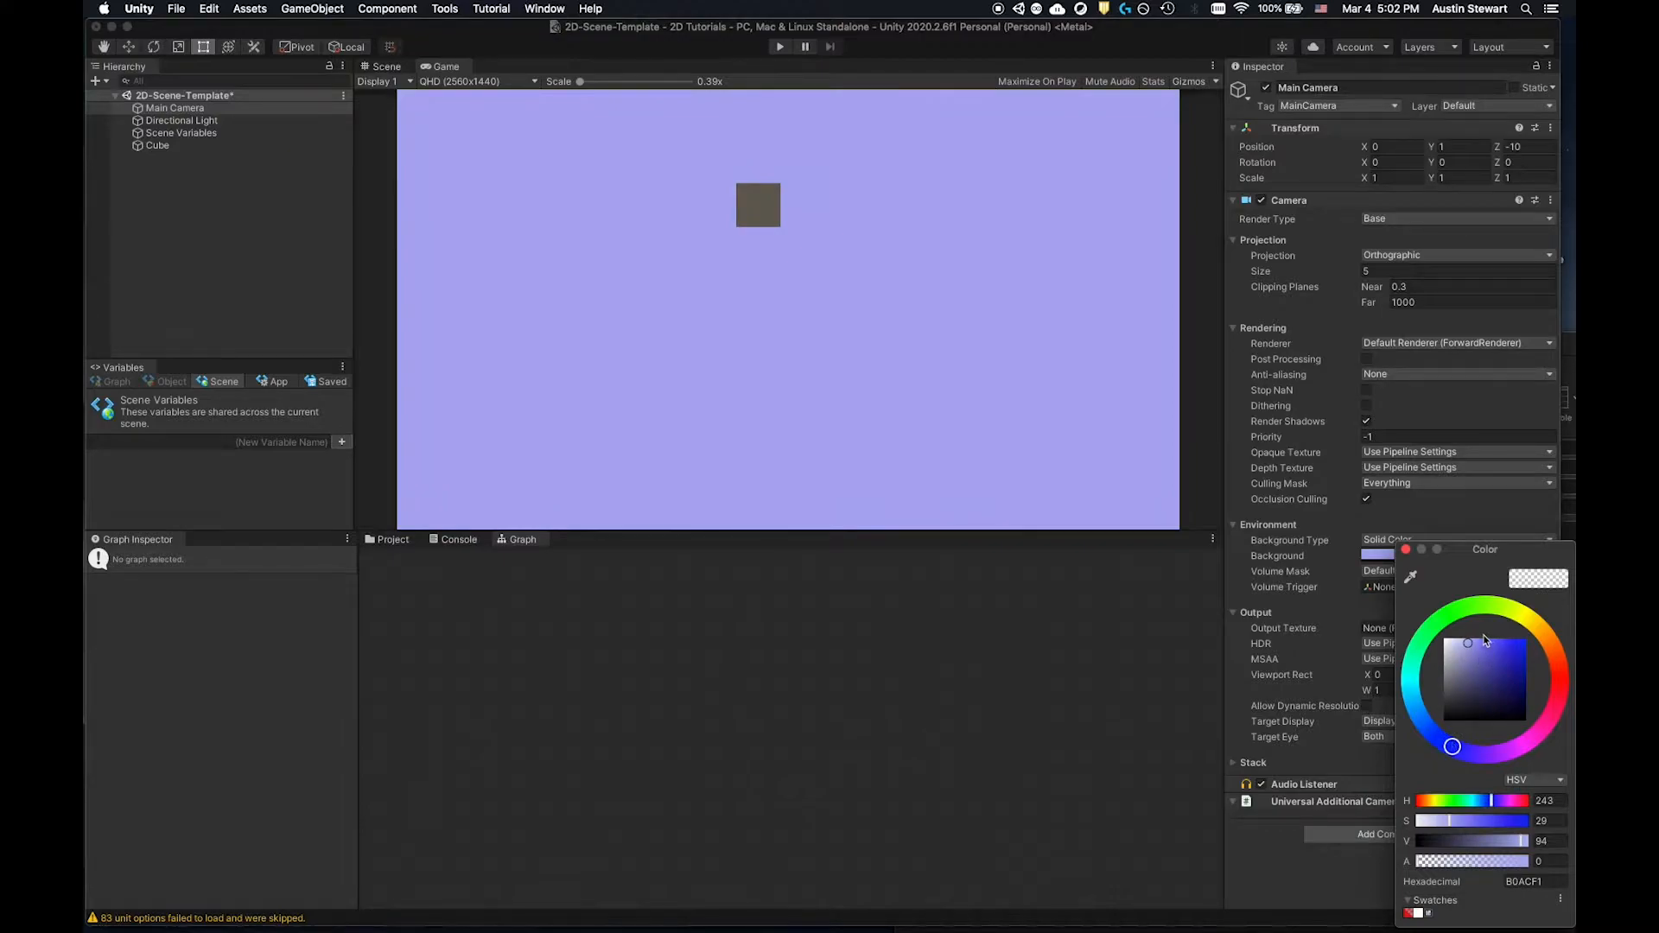
{"action": "mouse_move", "coordinate": [1490, 649]}
{"action": "left_mouse_down"}
{"action": "mouse_move", "coordinate": [1469, 638]}
{"action": "mouse_move", "coordinate": [1494, 638]}
{"action": "mouse_move", "coordinate": [1479, 662]}
{"action": "left_mouse_up"}
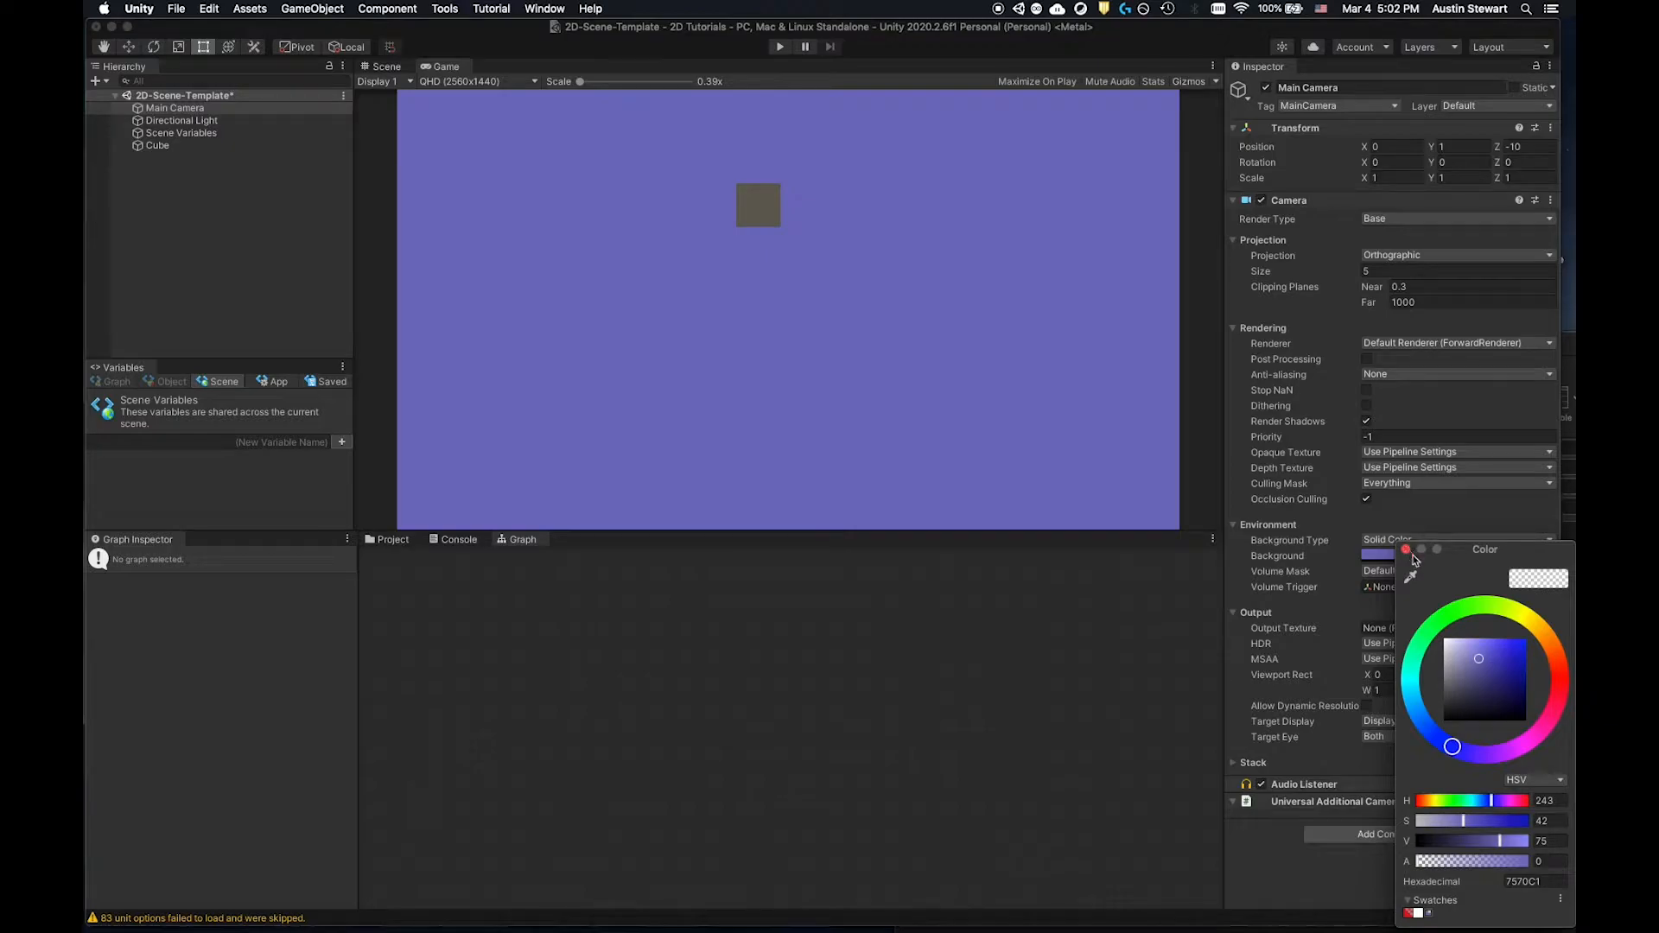
{"action": "left_click_drag", "start_coordinate": [1452, 746], "coordinate": [1438, 739]}
{"action": "left_click", "coordinate": [1406, 549]}
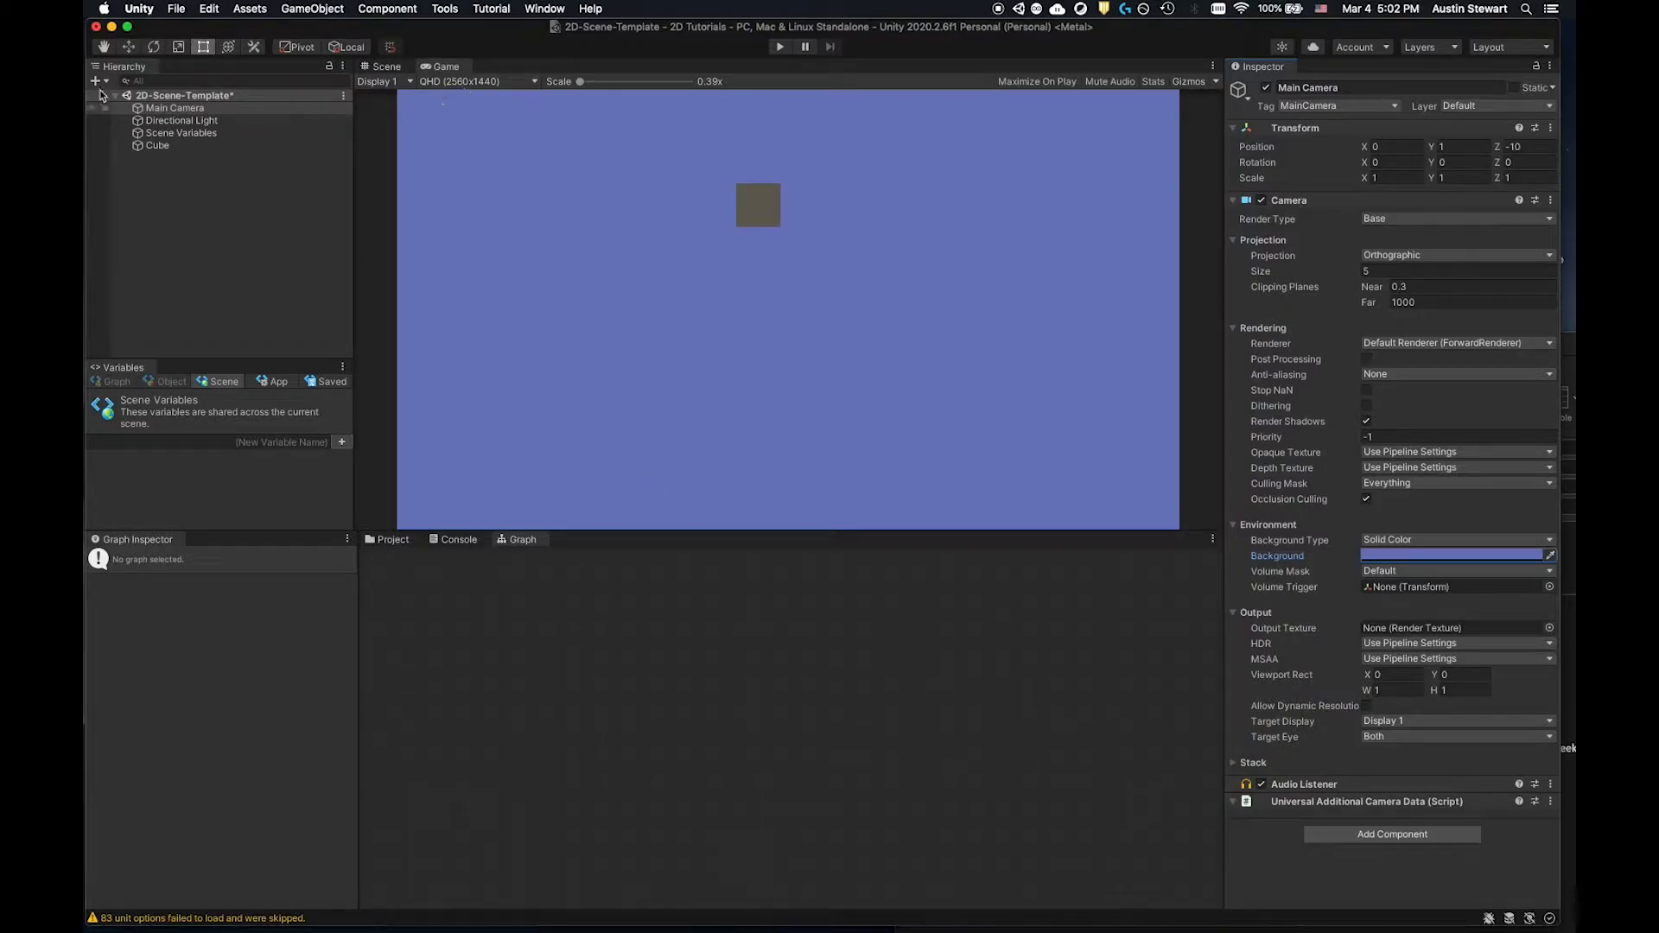
{"action": "left_click", "coordinate": [174, 110]}
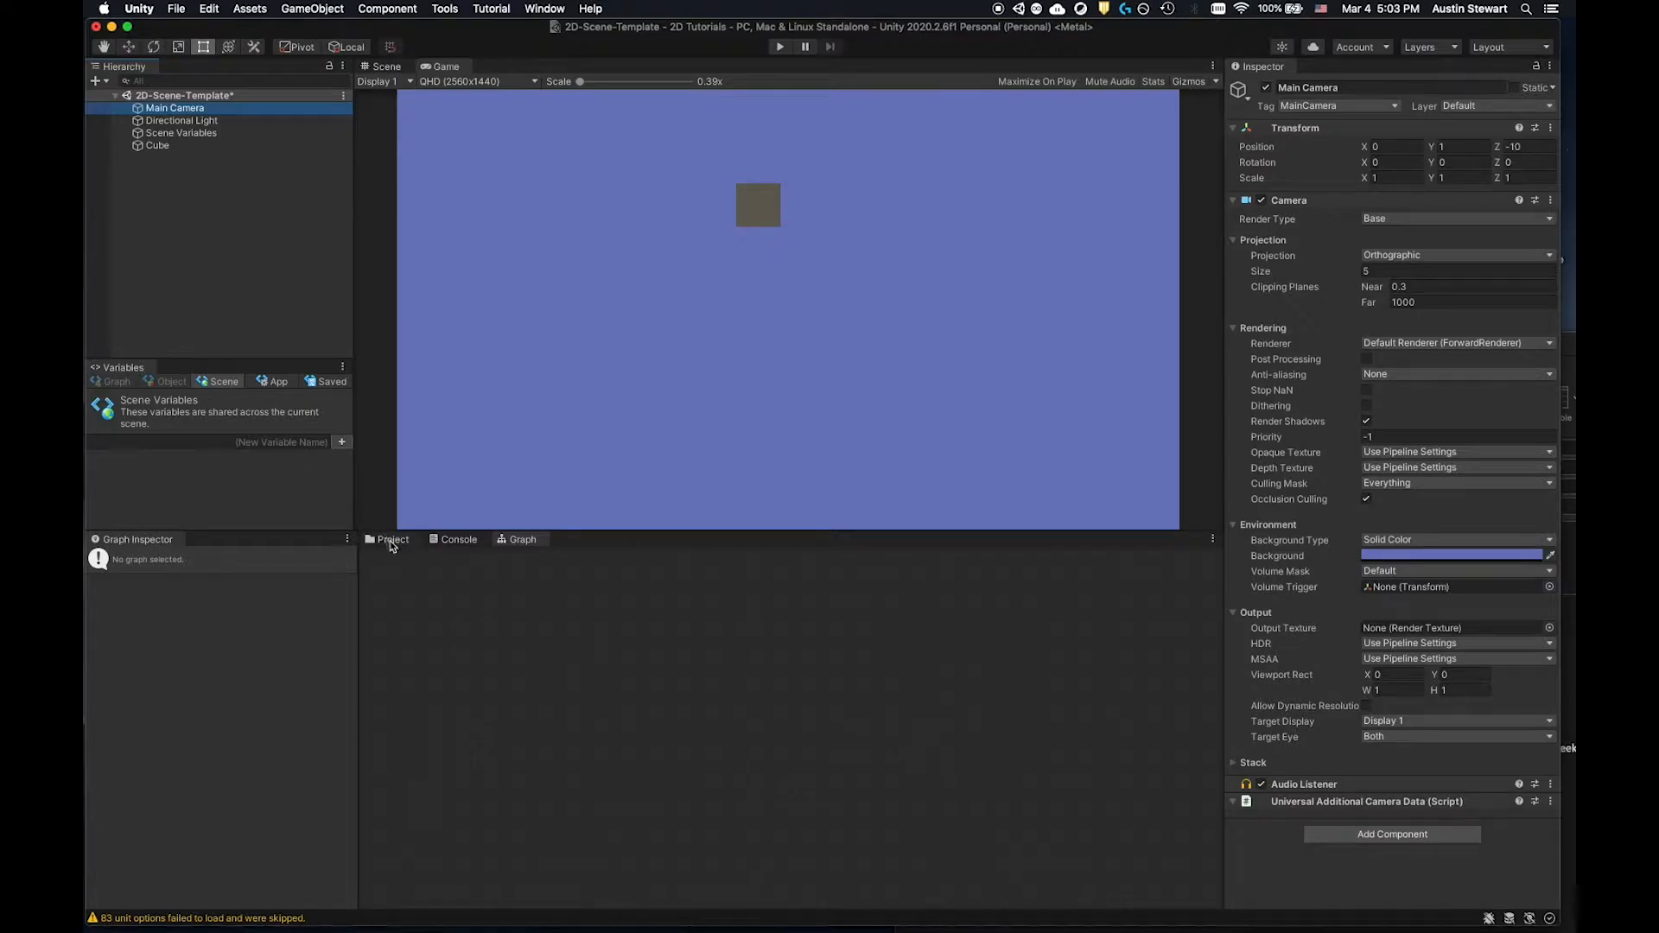
Examine the settings of the existing New 2D Renderer Data and Universal Render Pipeline assets in the project's Assets folder.
{"action": "left_click", "coordinate": [392, 541]}
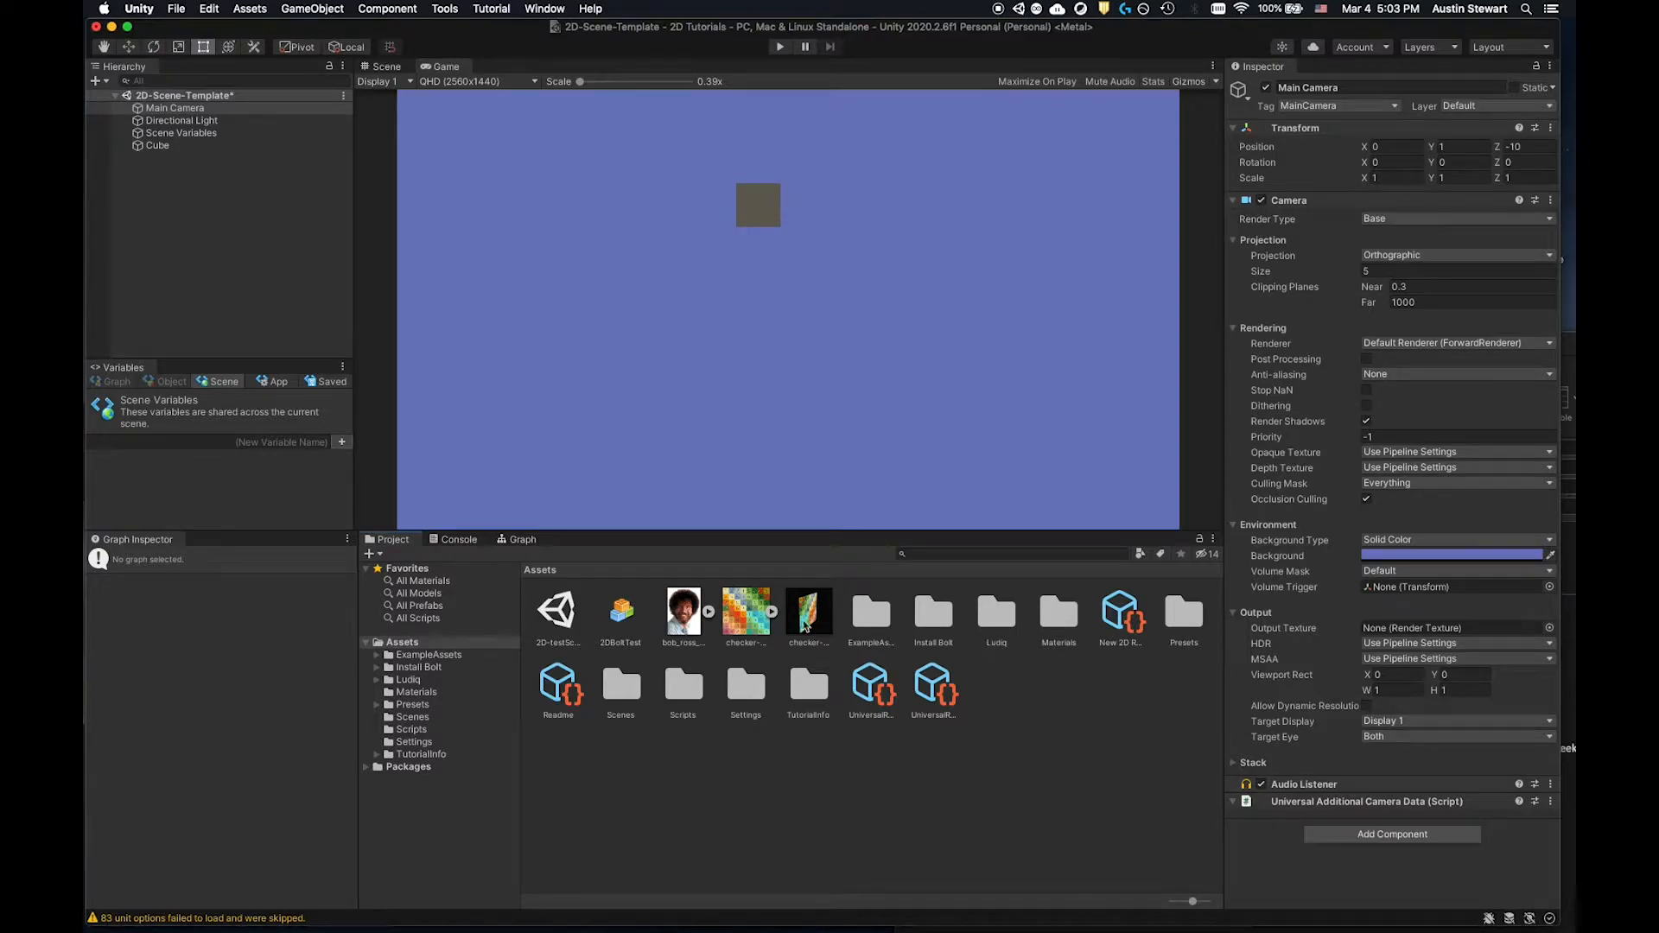
{"action": "left_click", "coordinate": [1126, 620]}
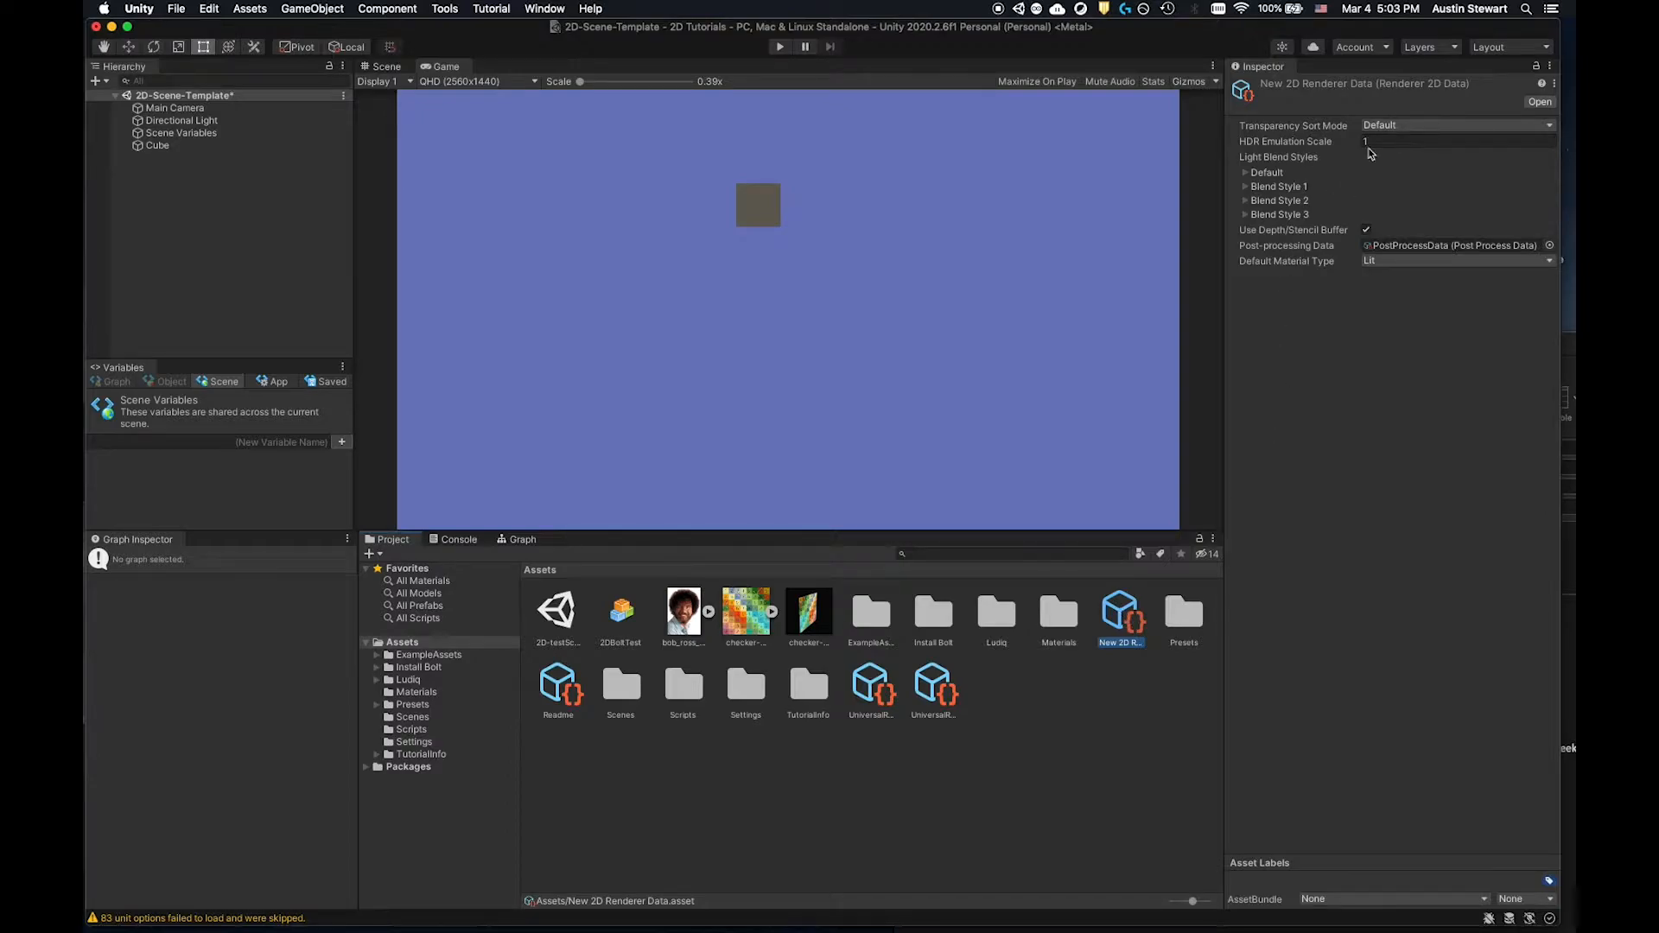
{"action": "left_click", "coordinate": [937, 689]}
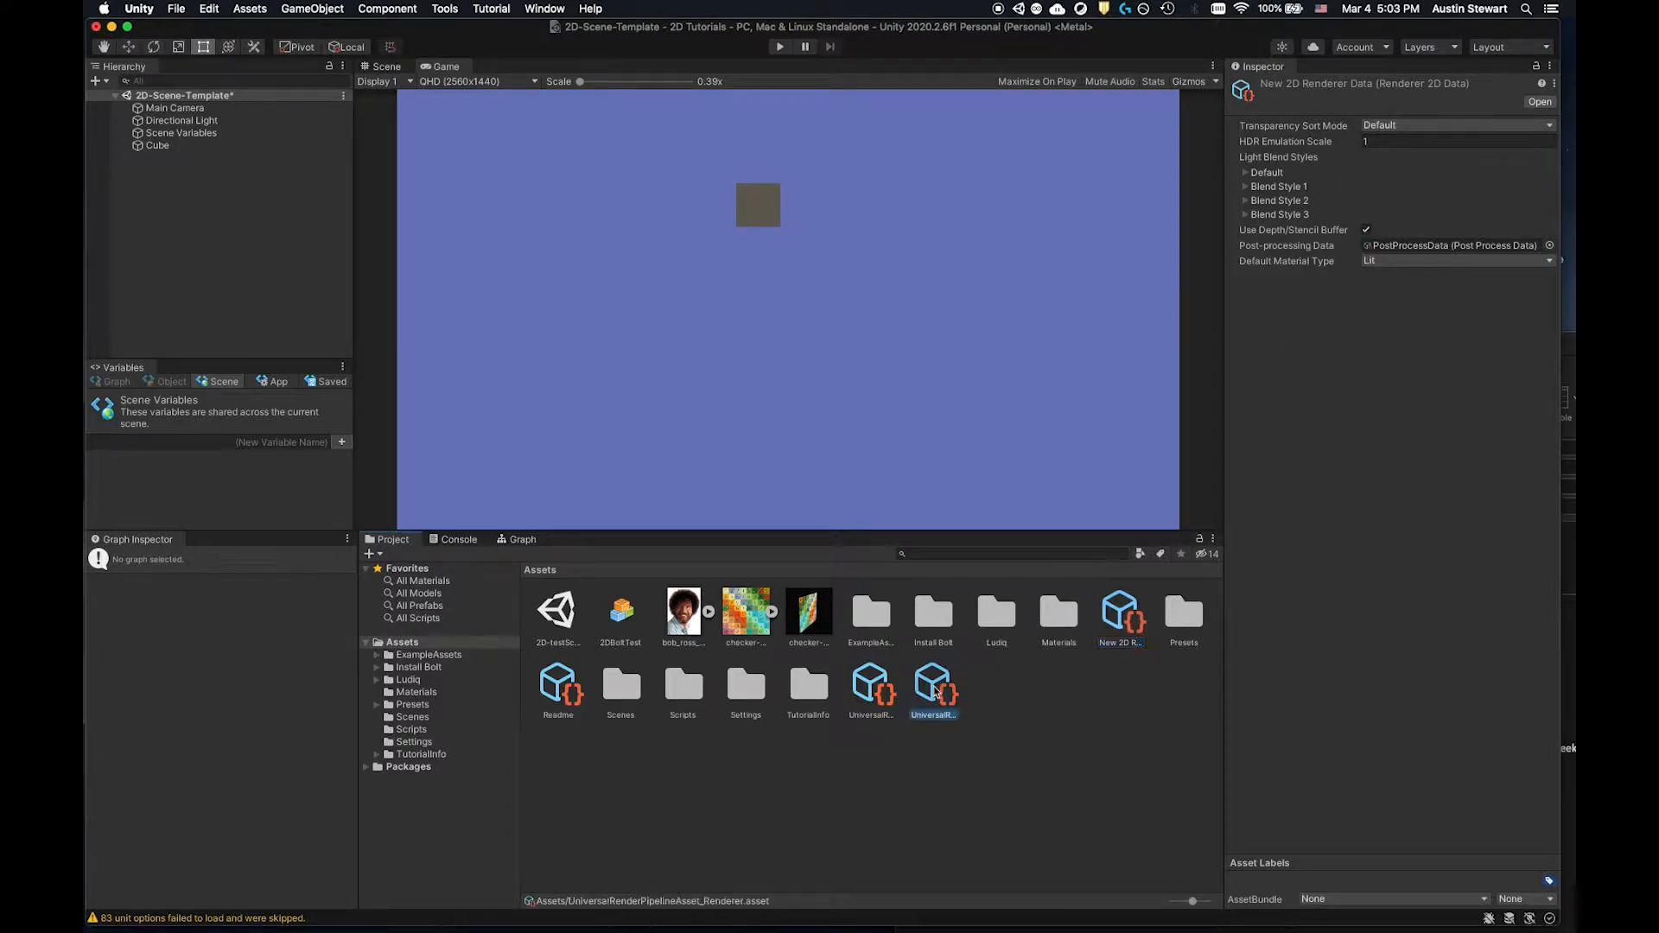
{"action": "left_click", "coordinate": [867, 690]}
{"action": "left_click", "coordinate": [936, 687]}
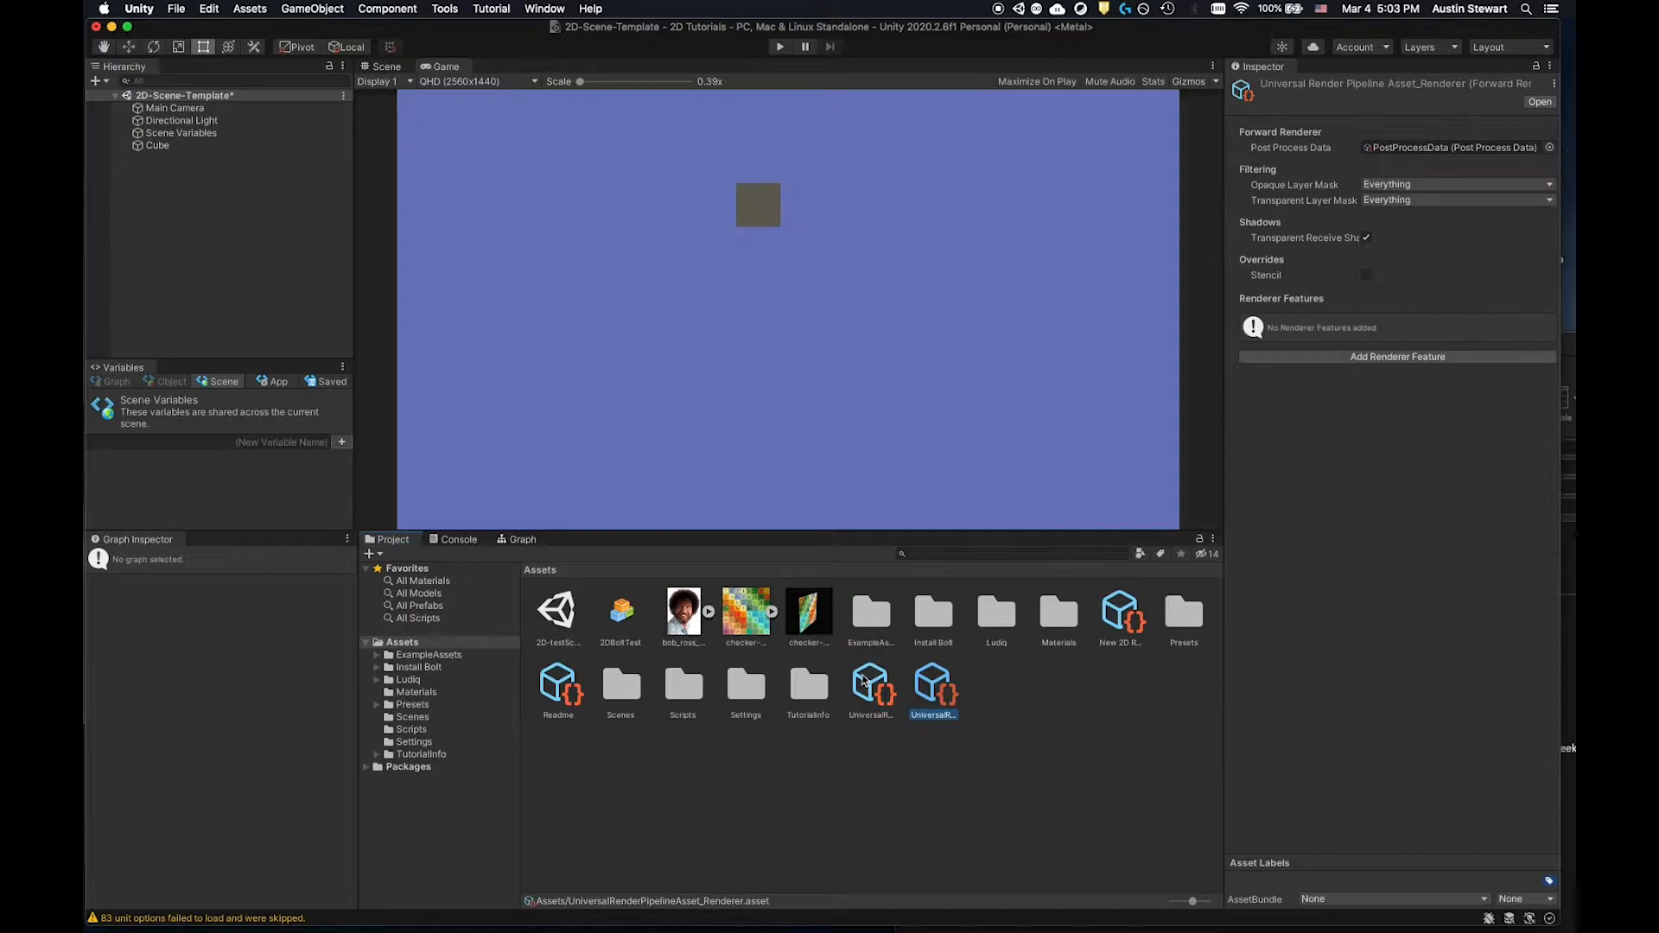
{"action": "left_click", "coordinate": [1125, 602]}
{"action": "left_click", "coordinate": [872, 693]}
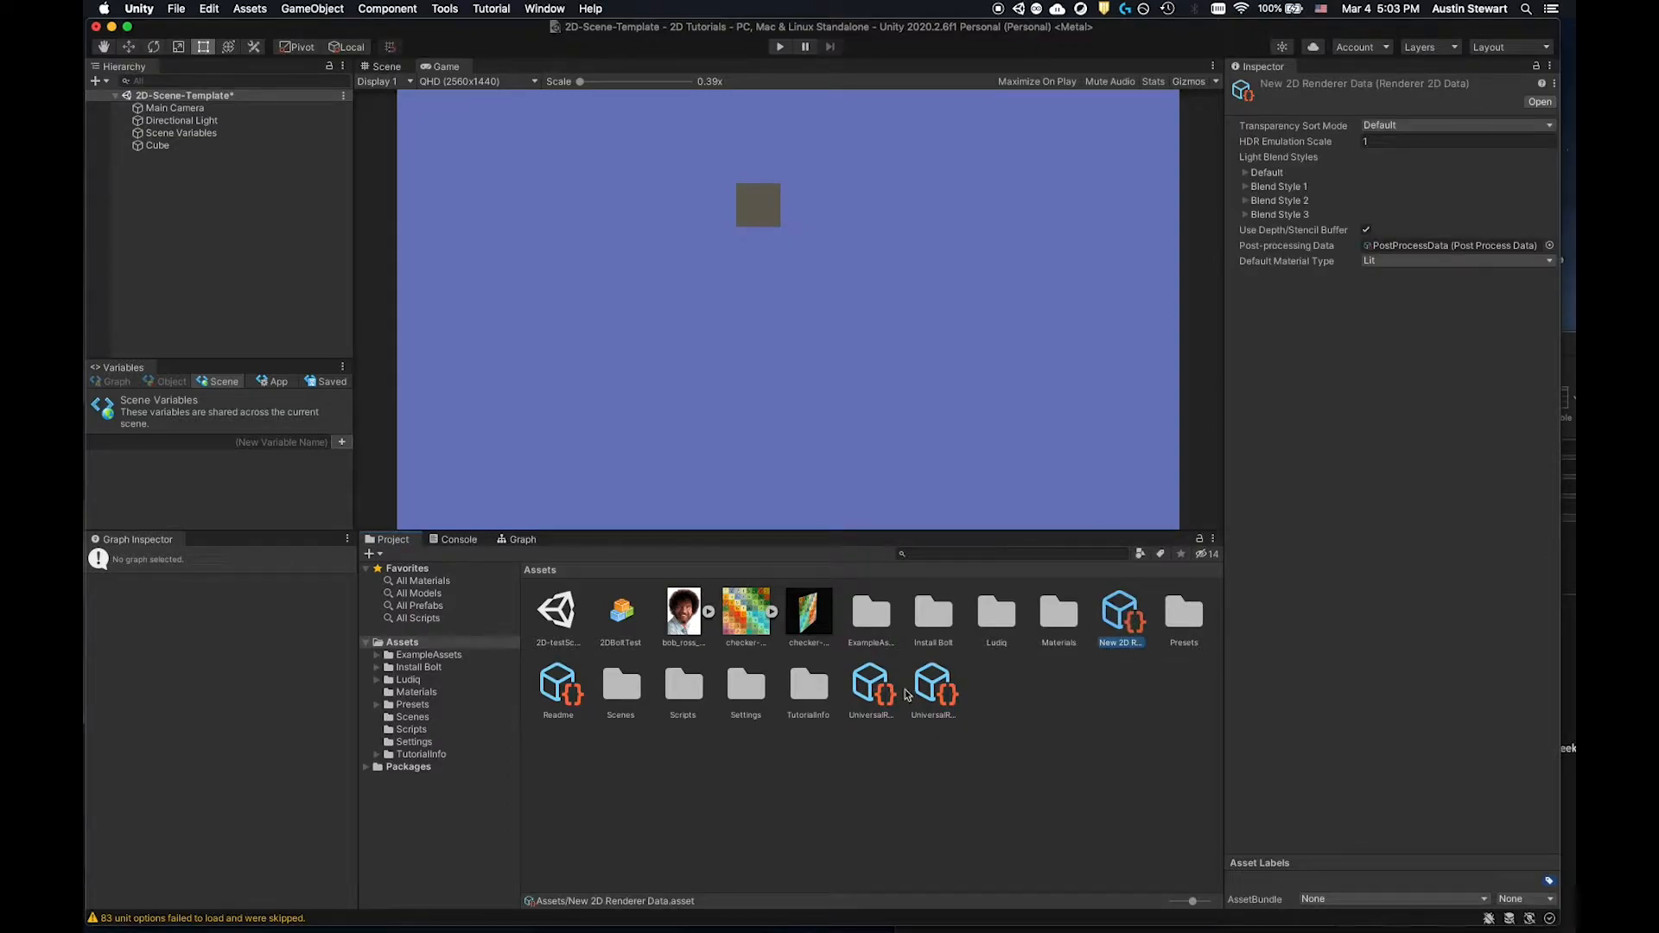
{"action": "left_click", "coordinate": [1022, 700]}
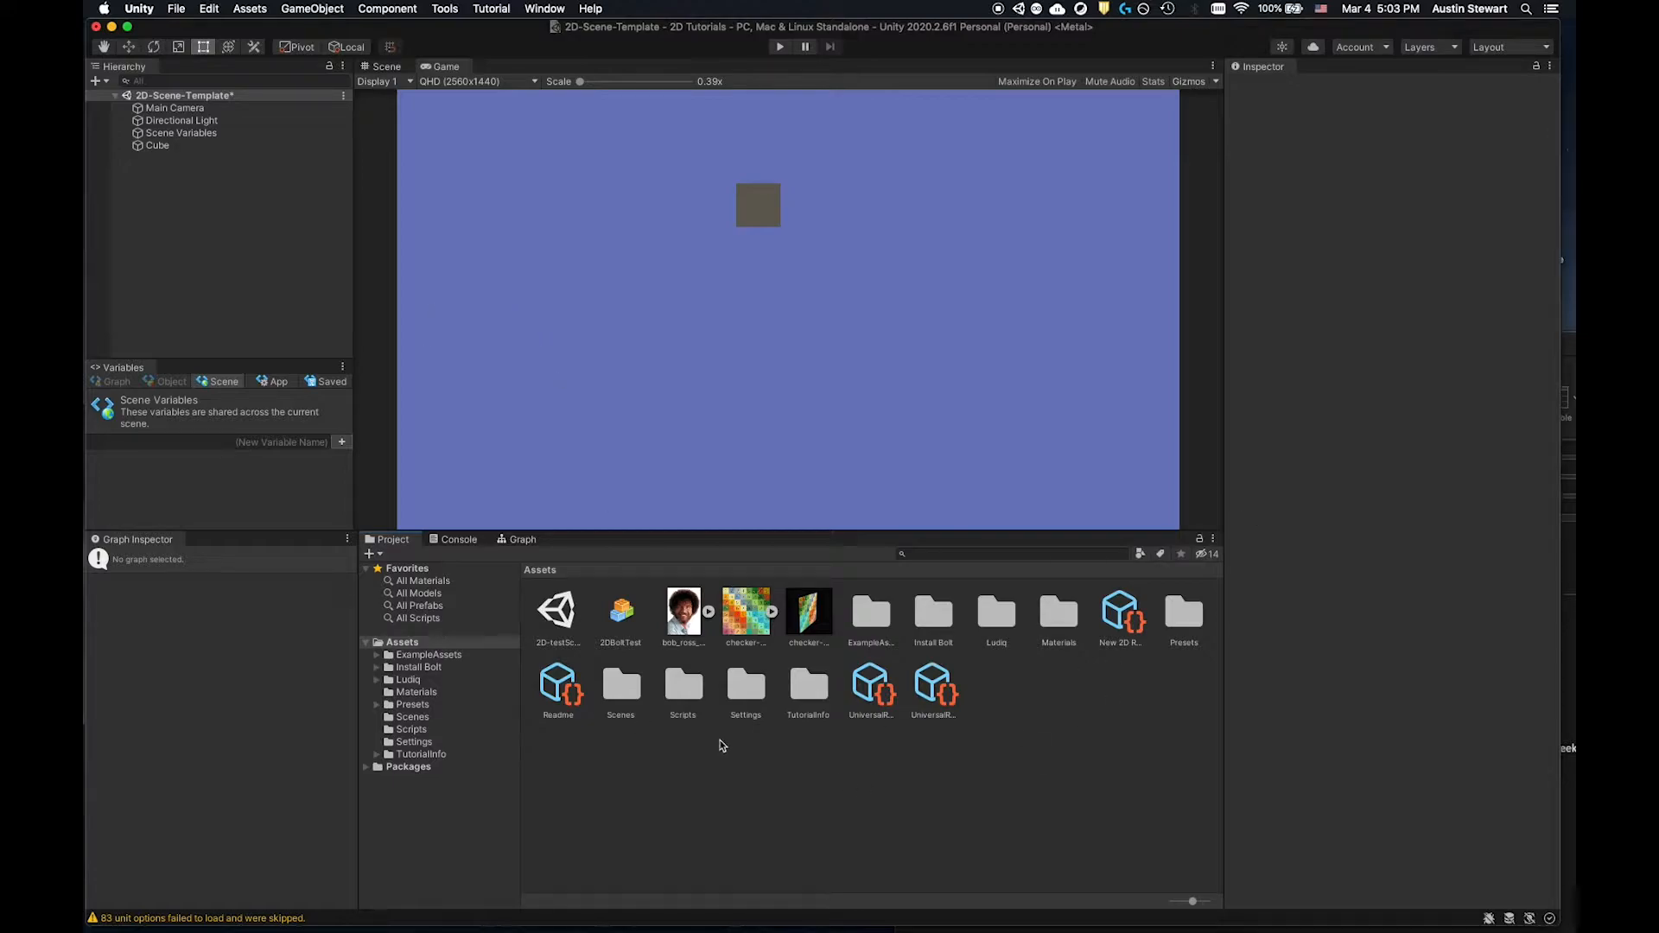
Create a Universal Render Pipeline asset with a Forward Renderer in the Assets folder and name it 2DPipeline.
{"action": "right_click", "coordinate": [801, 778]}
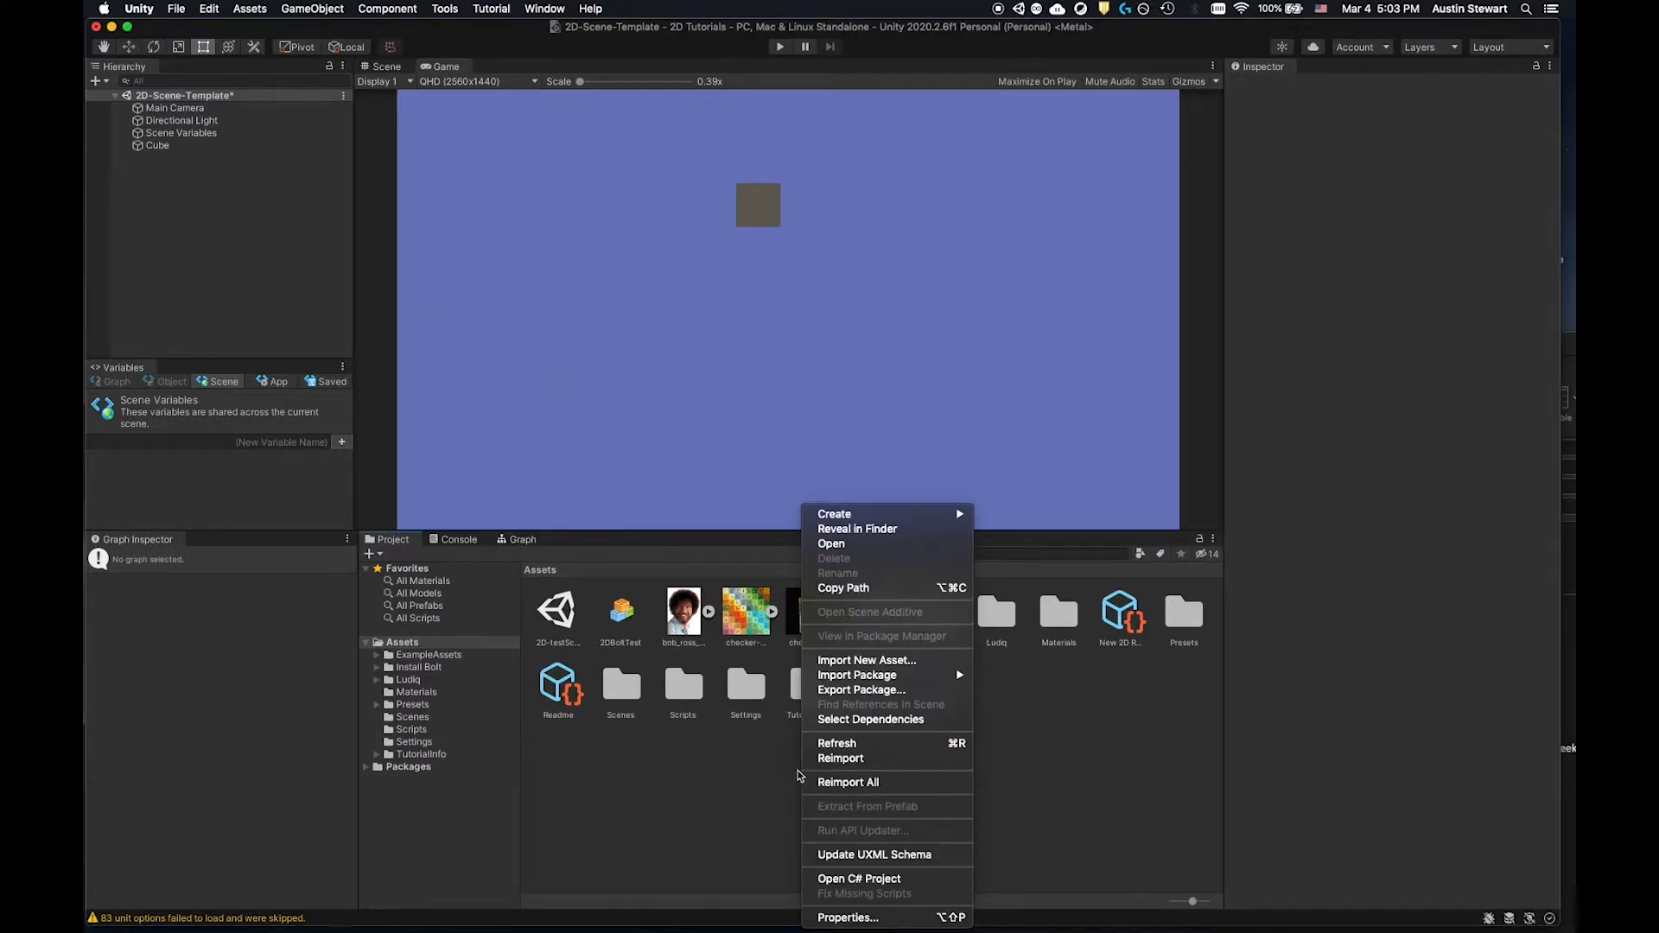
{"action": "mouse_move", "coordinate": [862, 517]}
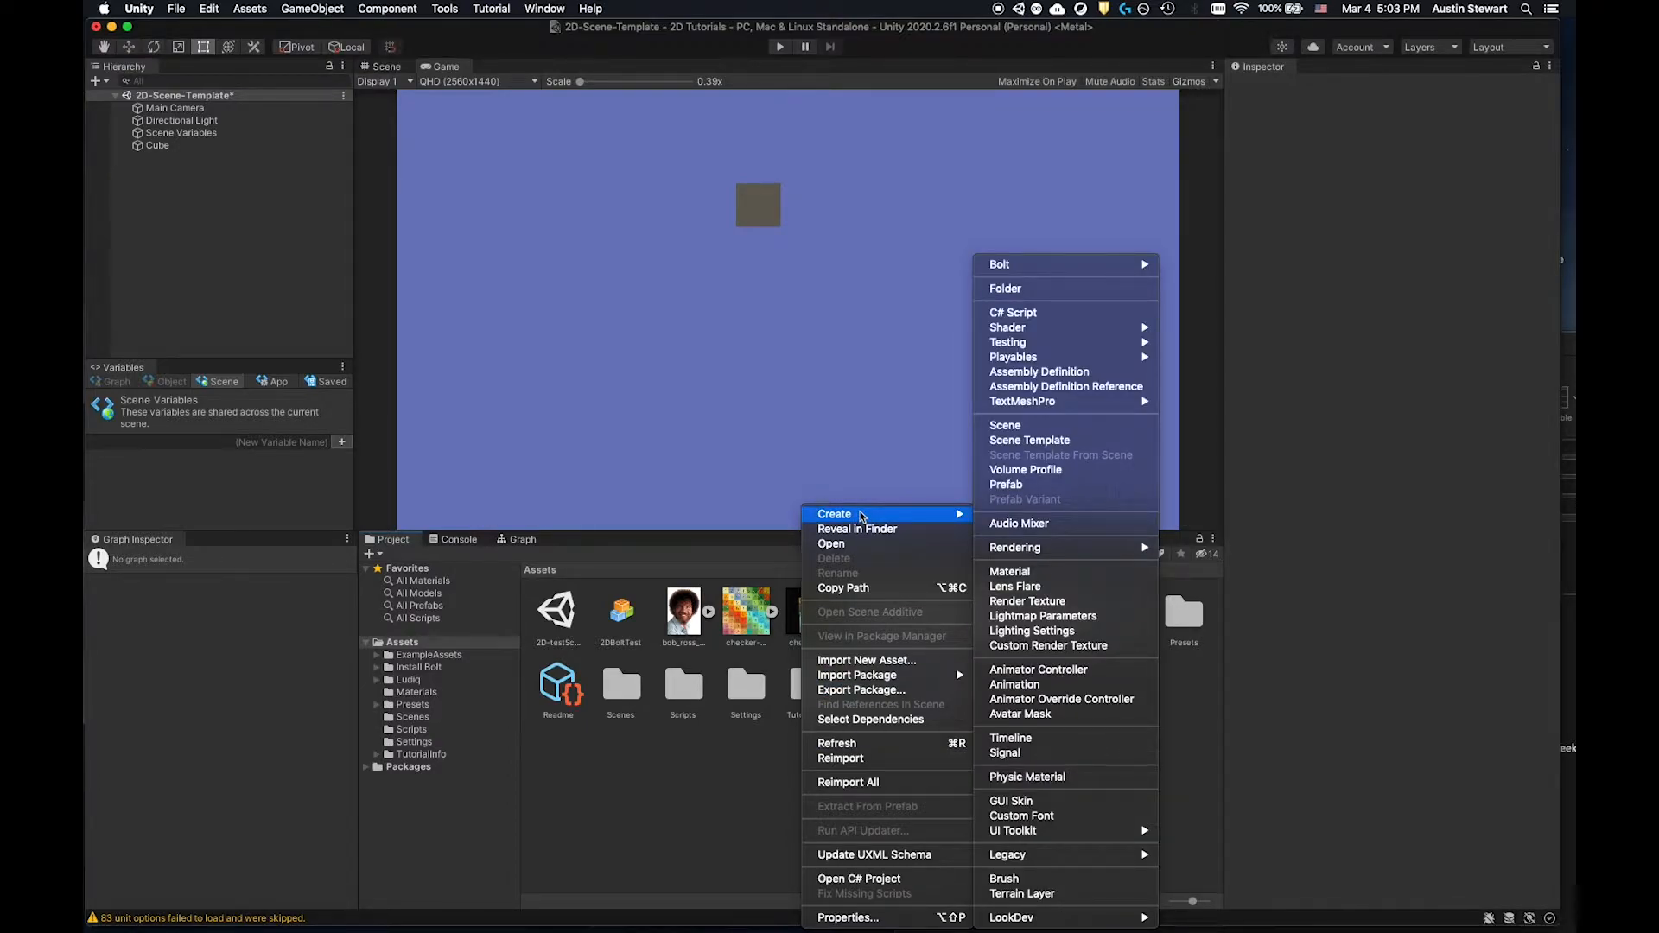
{"action": "mouse_move", "coordinate": [1037, 548]}
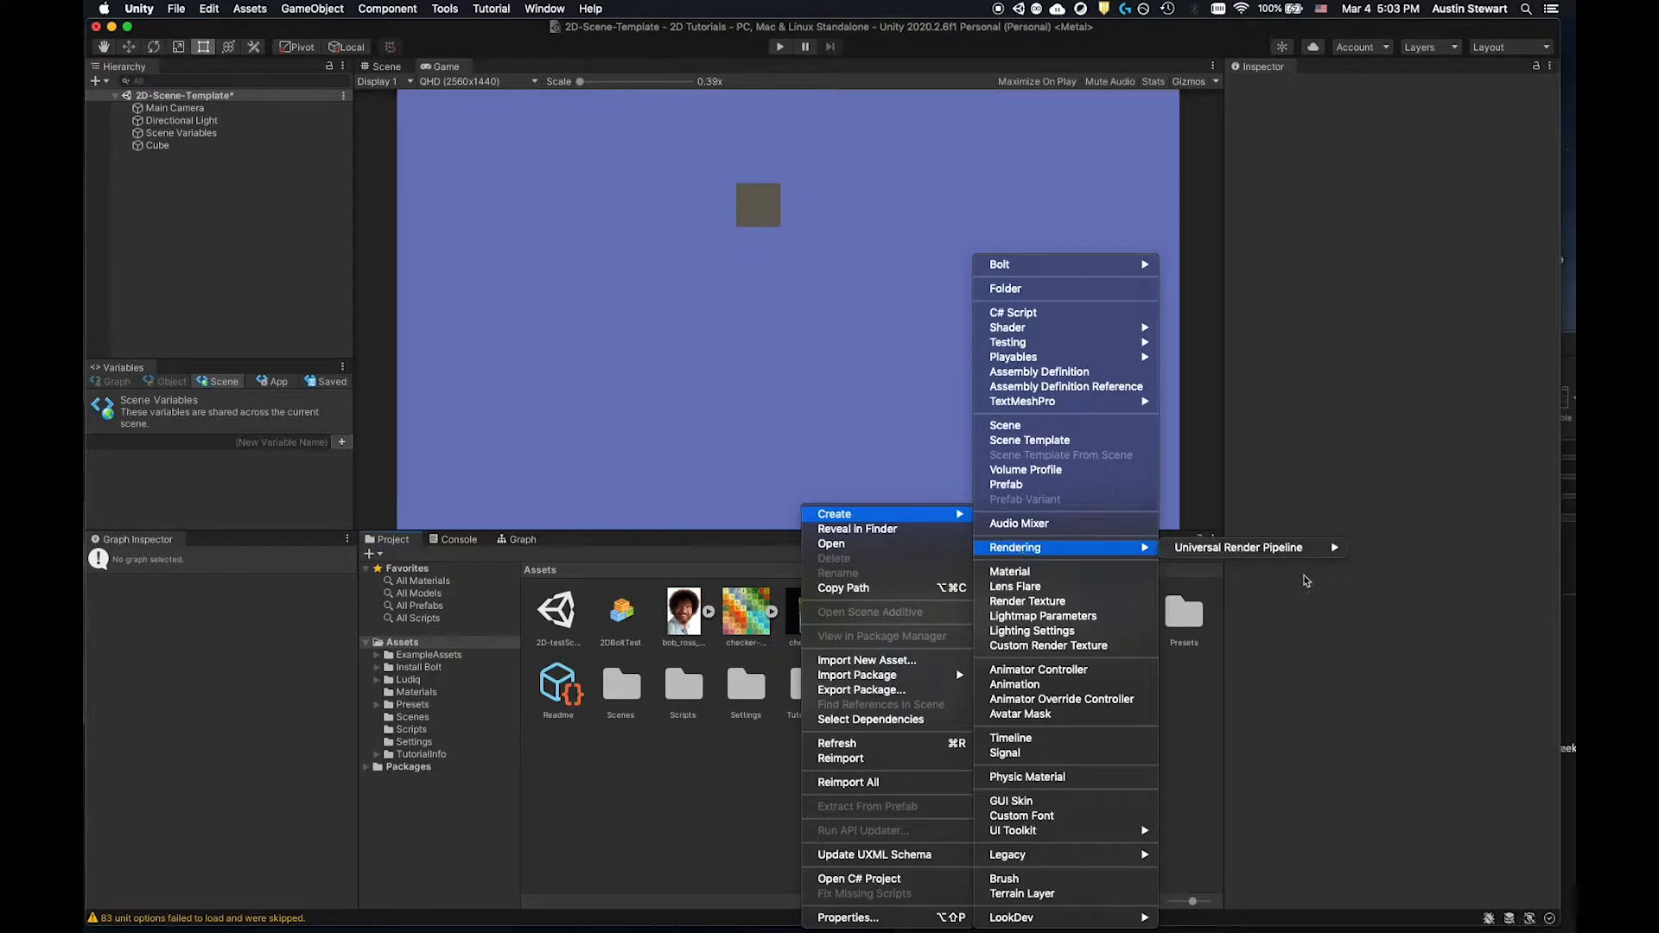
{"action": "mouse_move", "coordinate": [1313, 557]}
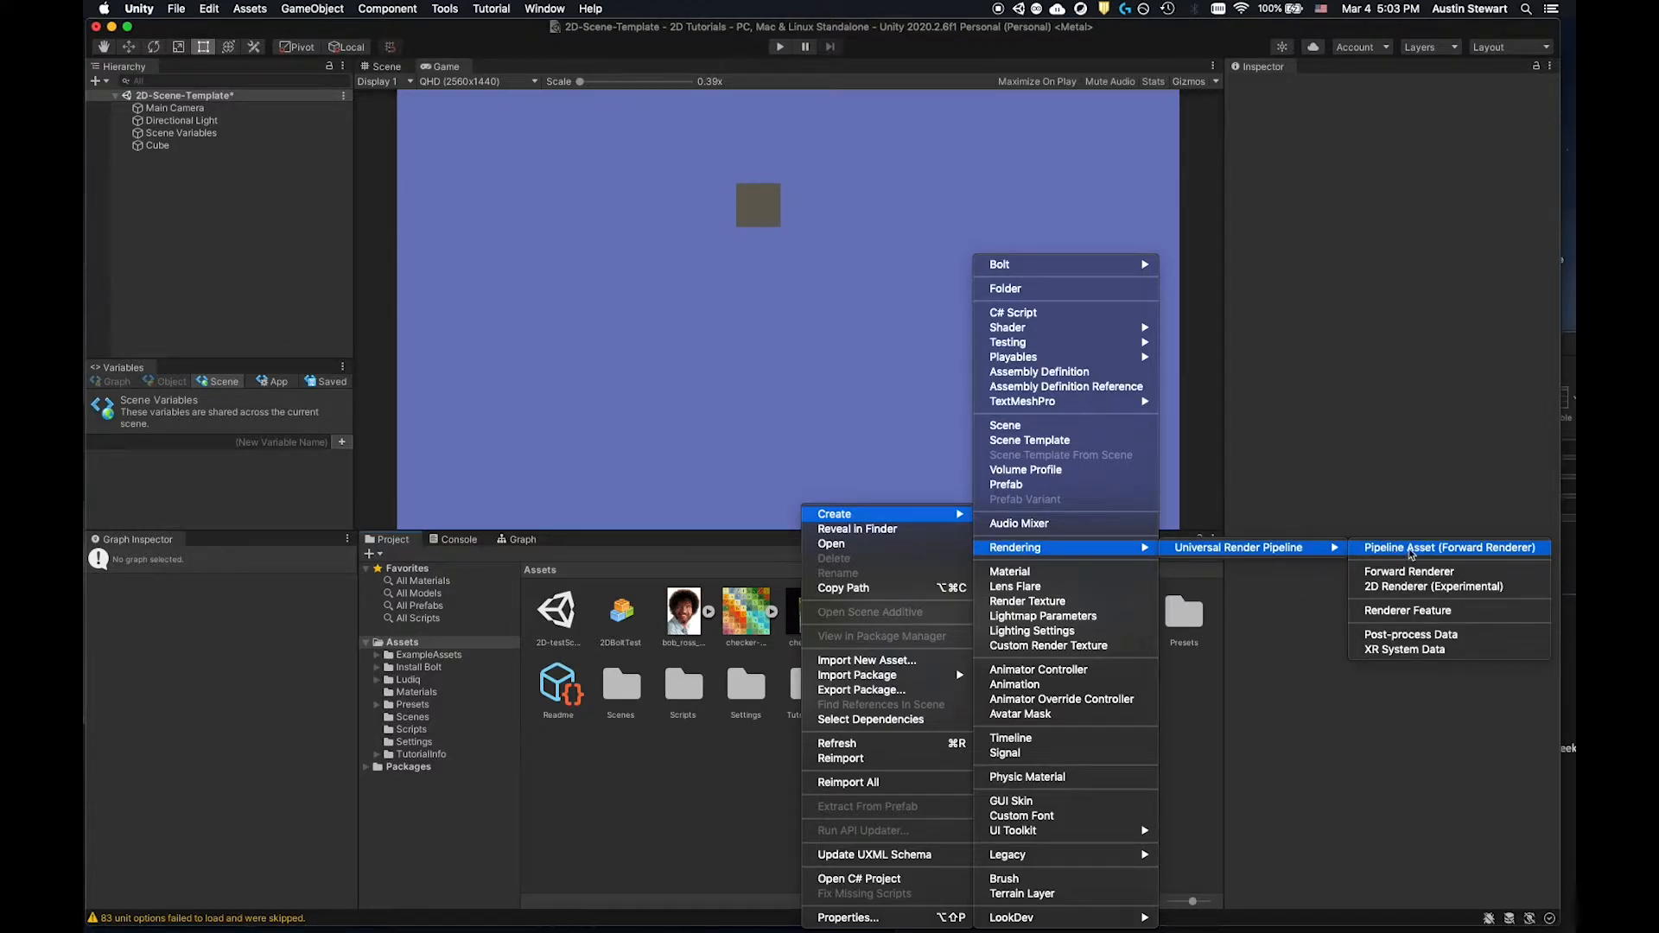
{"action": "left_click", "coordinate": [1410, 549]}
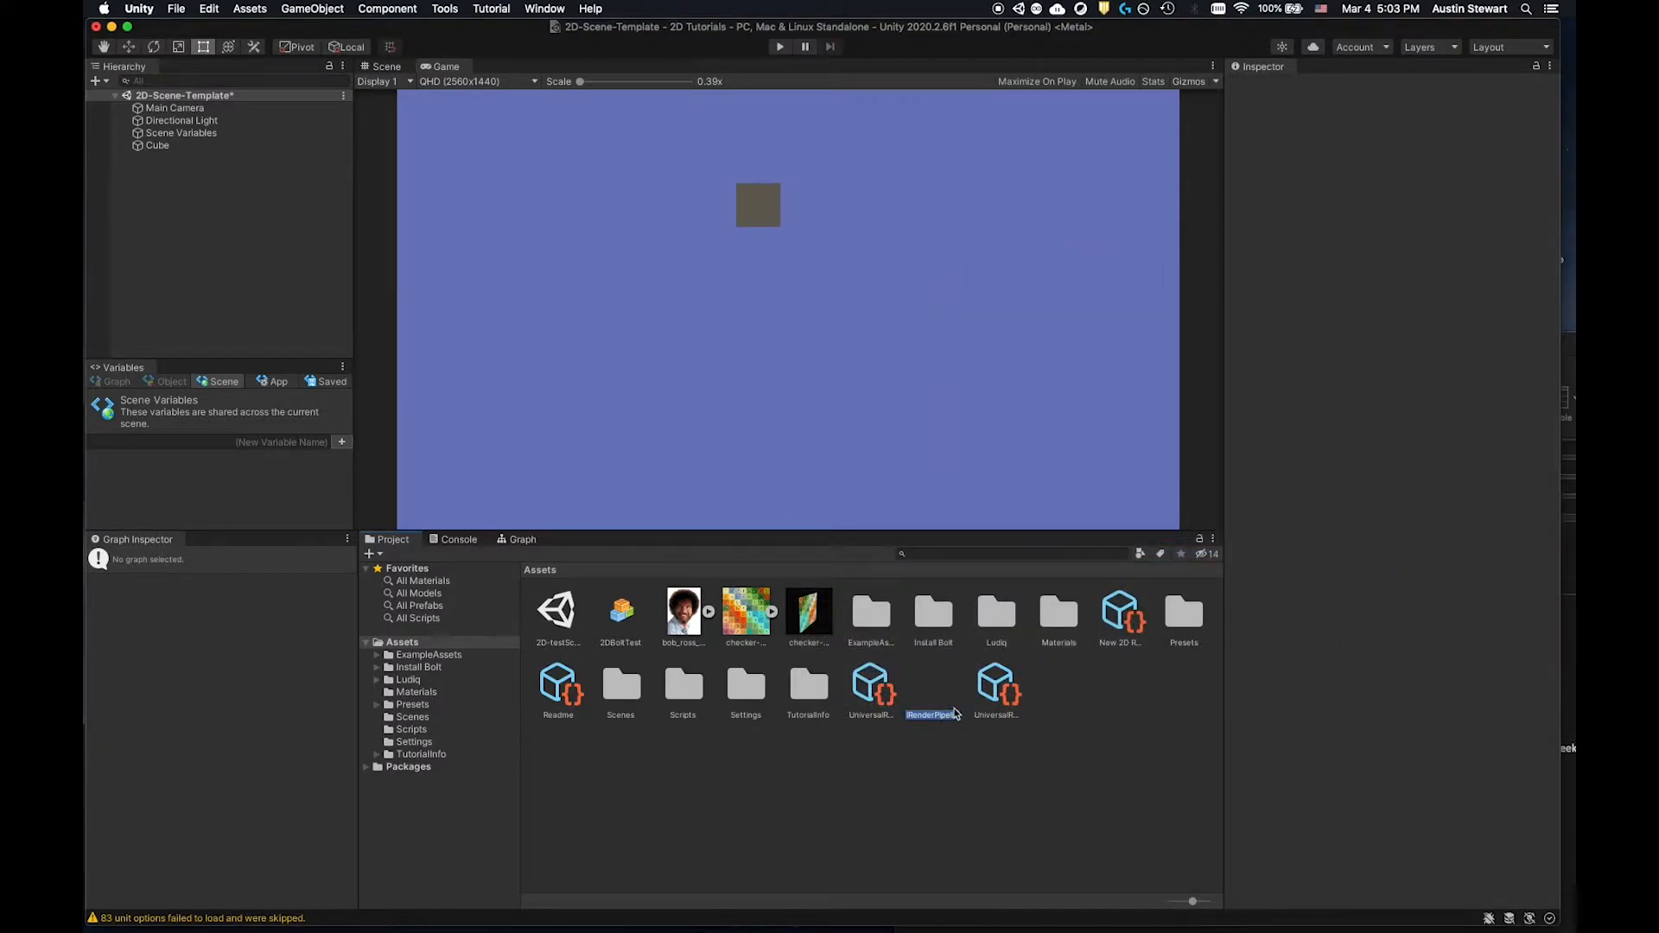
{"action": "type", "text": "2DPipeline"}
{"action": "key", "text": "Return"}
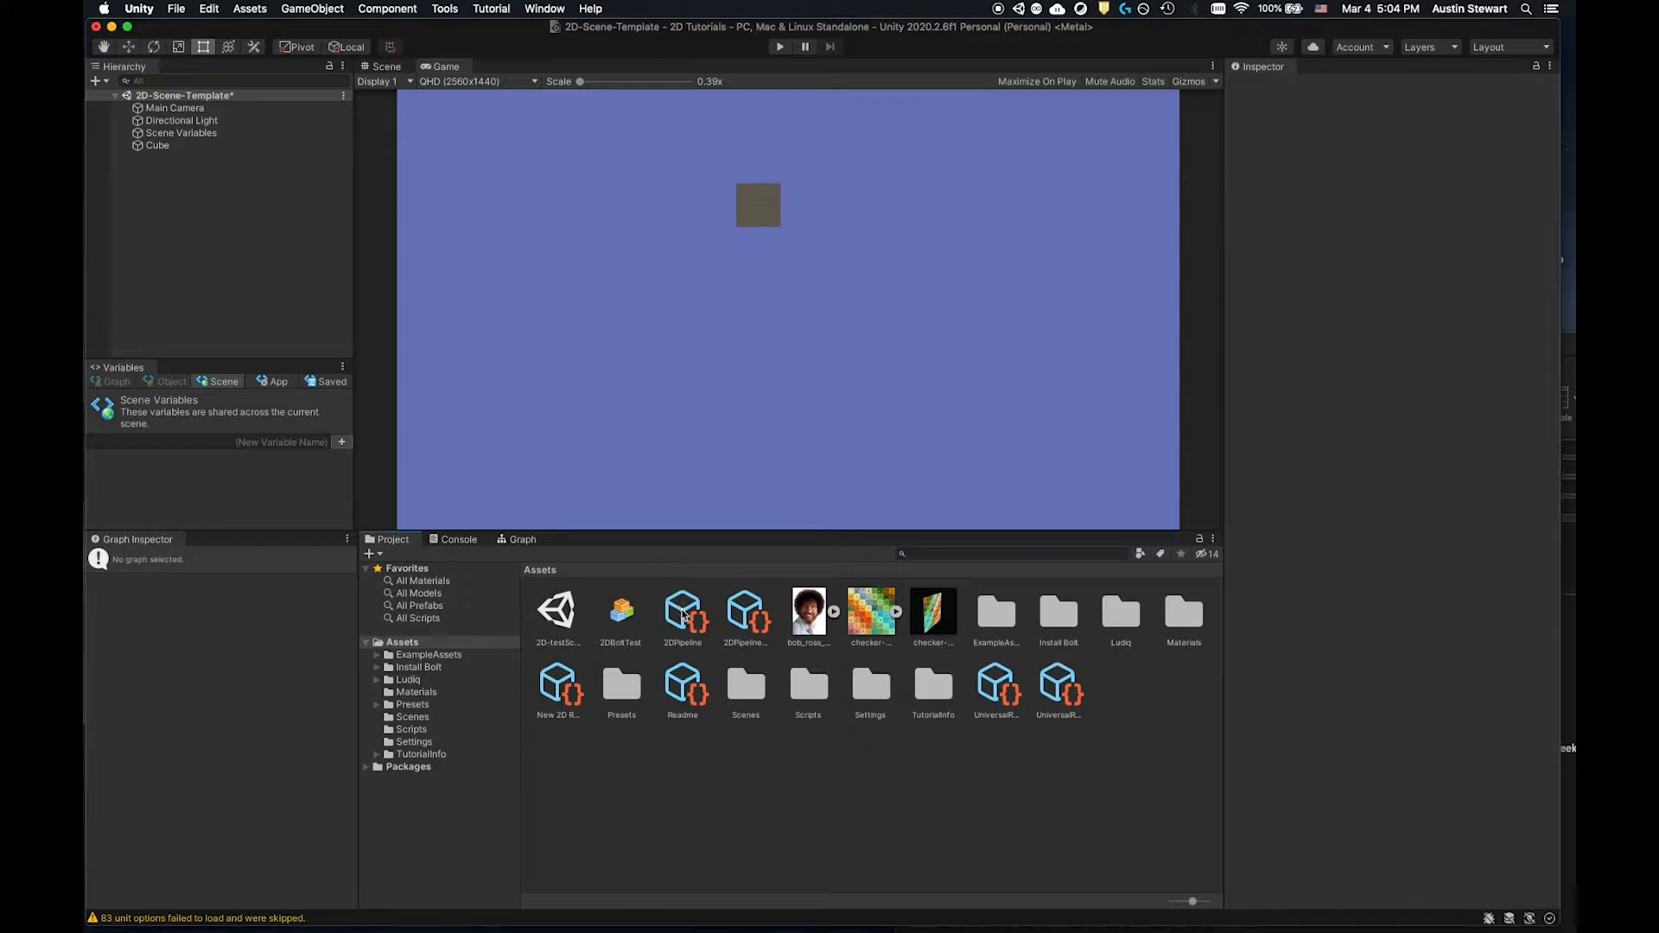
Inspect the settings of the 2DPipeline_Renderer and 2DPipeline assets, and clear the selection.
{"action": "left_click", "coordinate": [745, 610]}
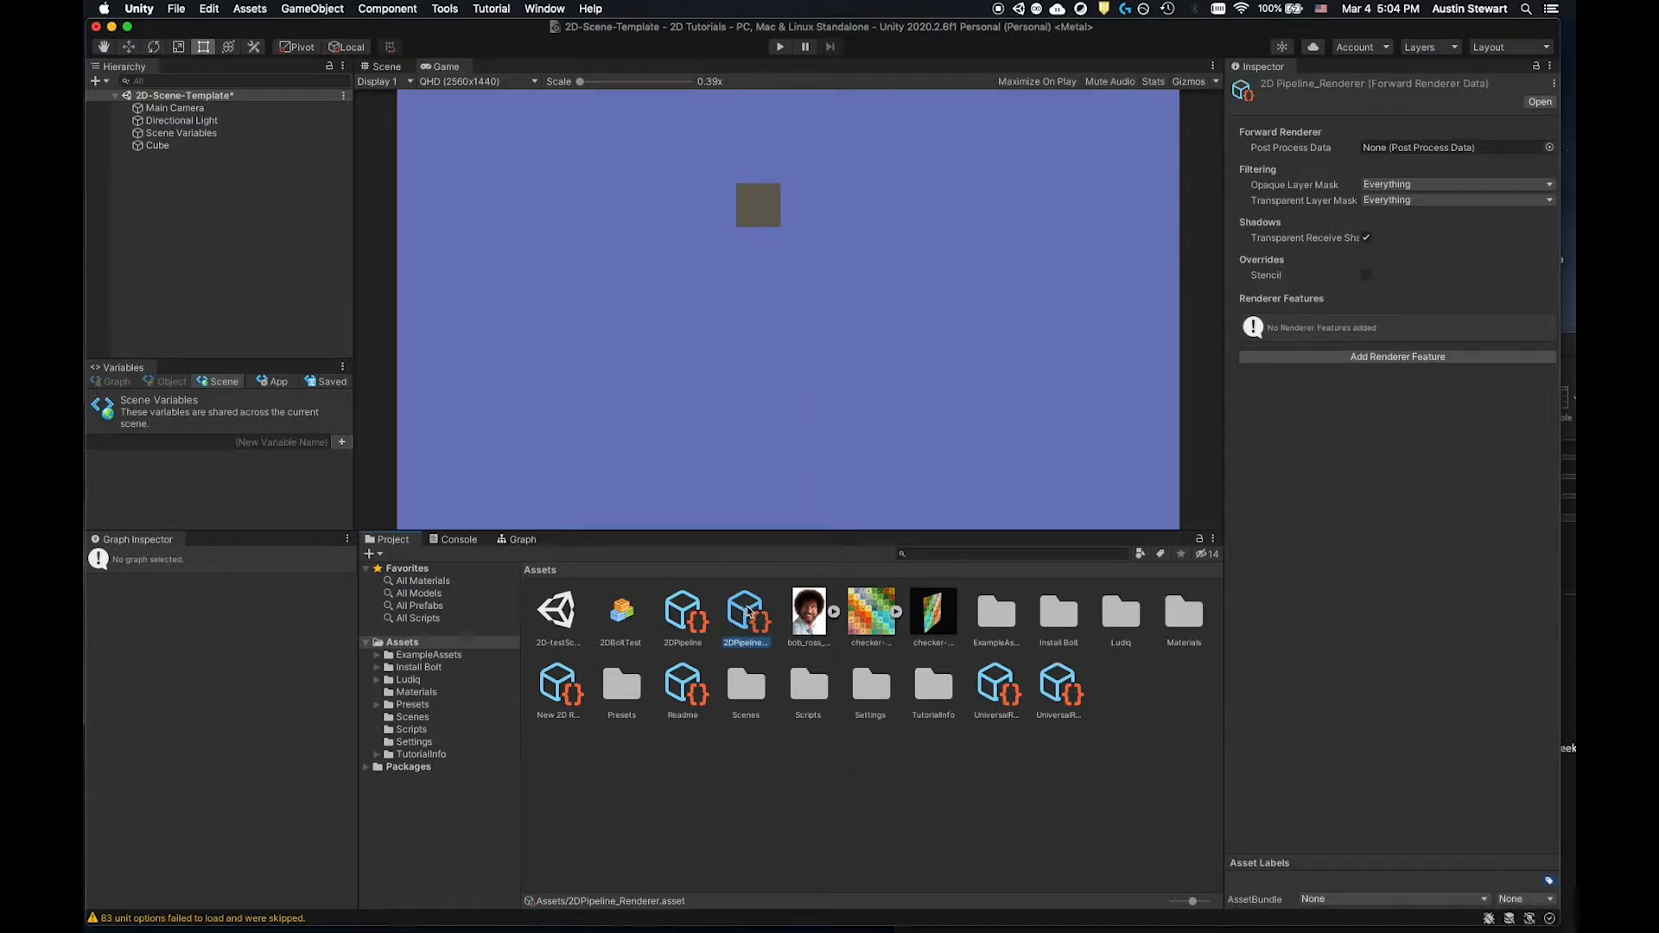
{"action": "left_click", "coordinate": [693, 616]}
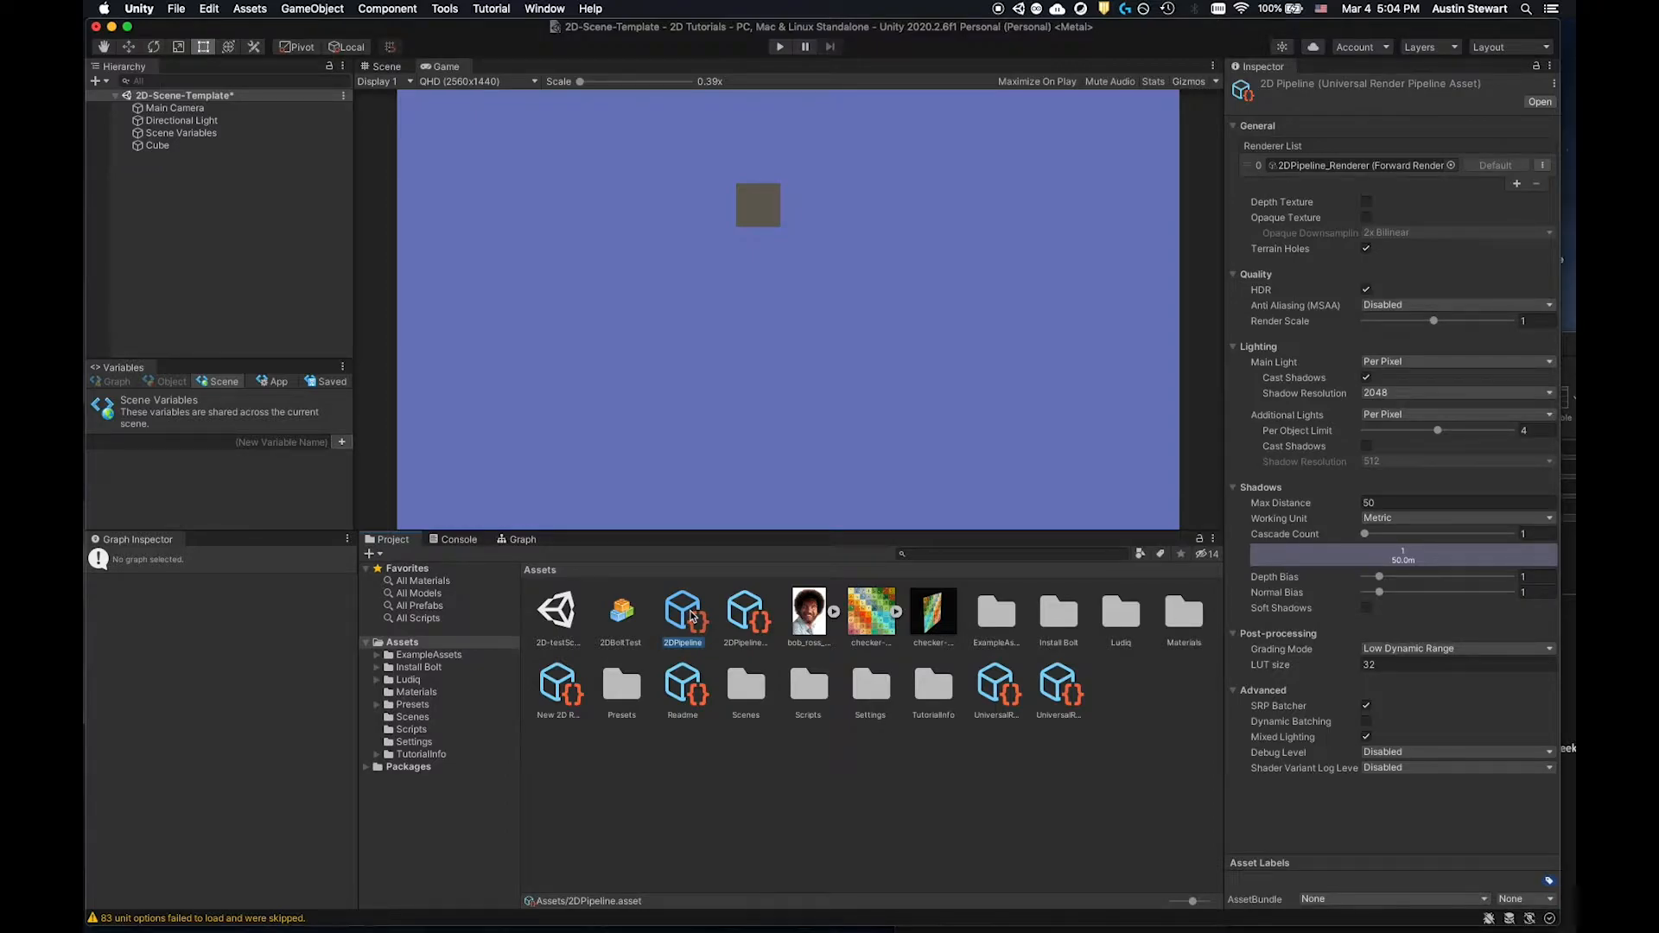
{"action": "left_click", "coordinate": [732, 799]}
Create a 2D Renderer (Experimental) asset in the Assets folder and shorten its name to 2D Renderer Data 1.
{"action": "right_click", "coordinate": [767, 771]}
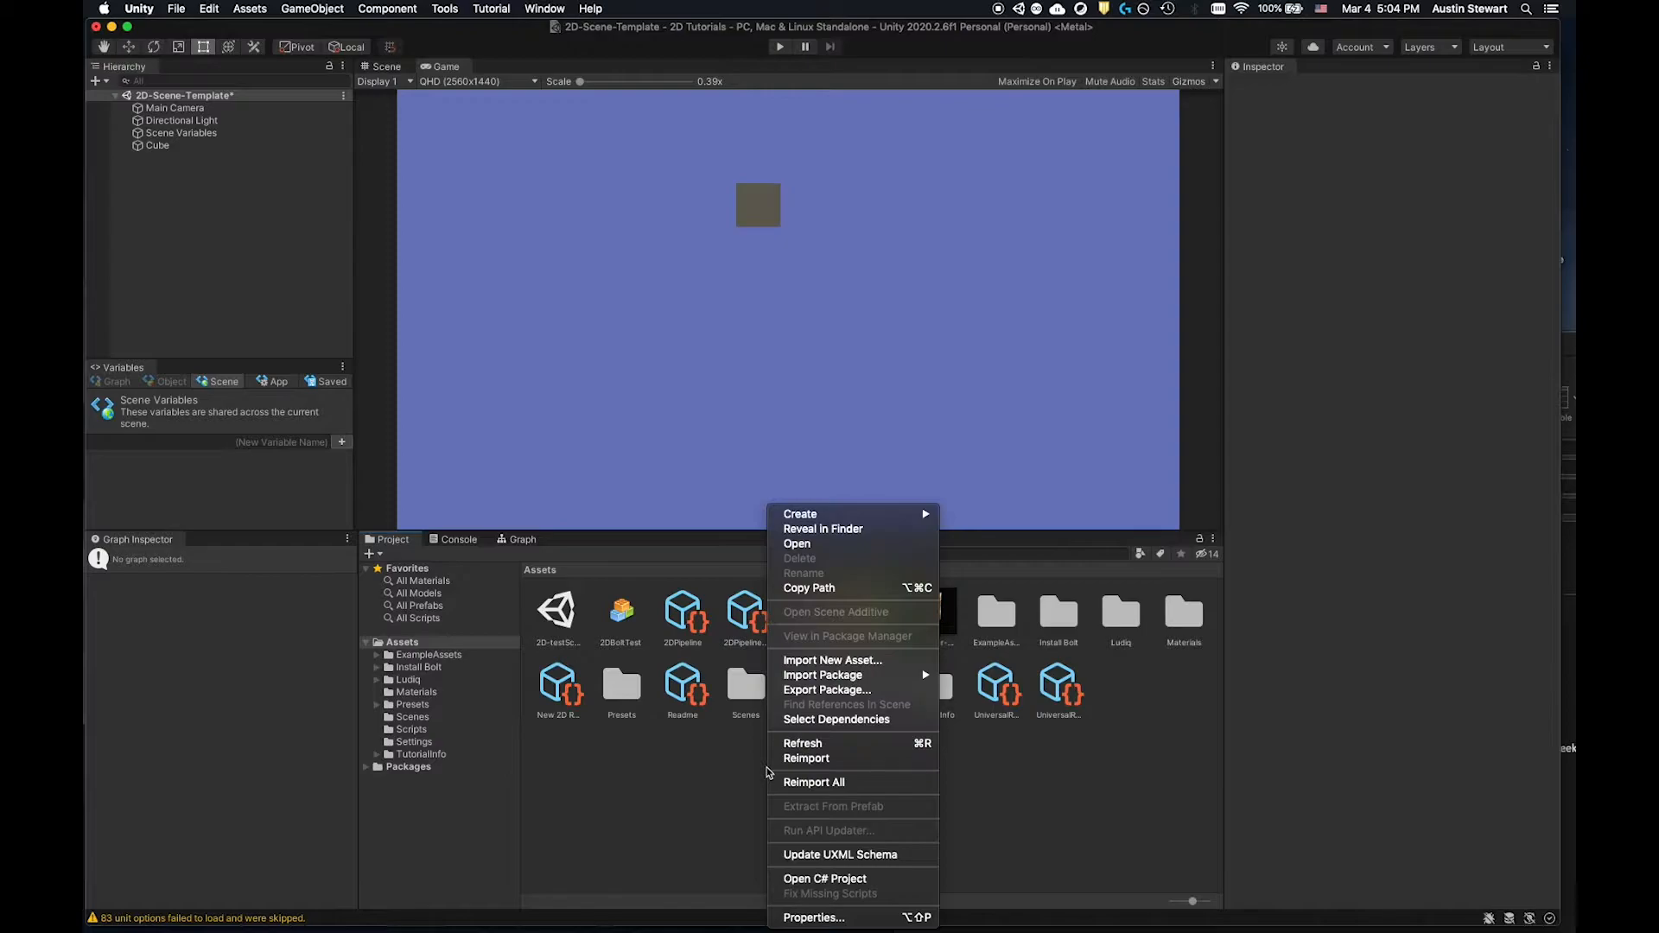
{"action": "mouse_move", "coordinate": [803, 516]}
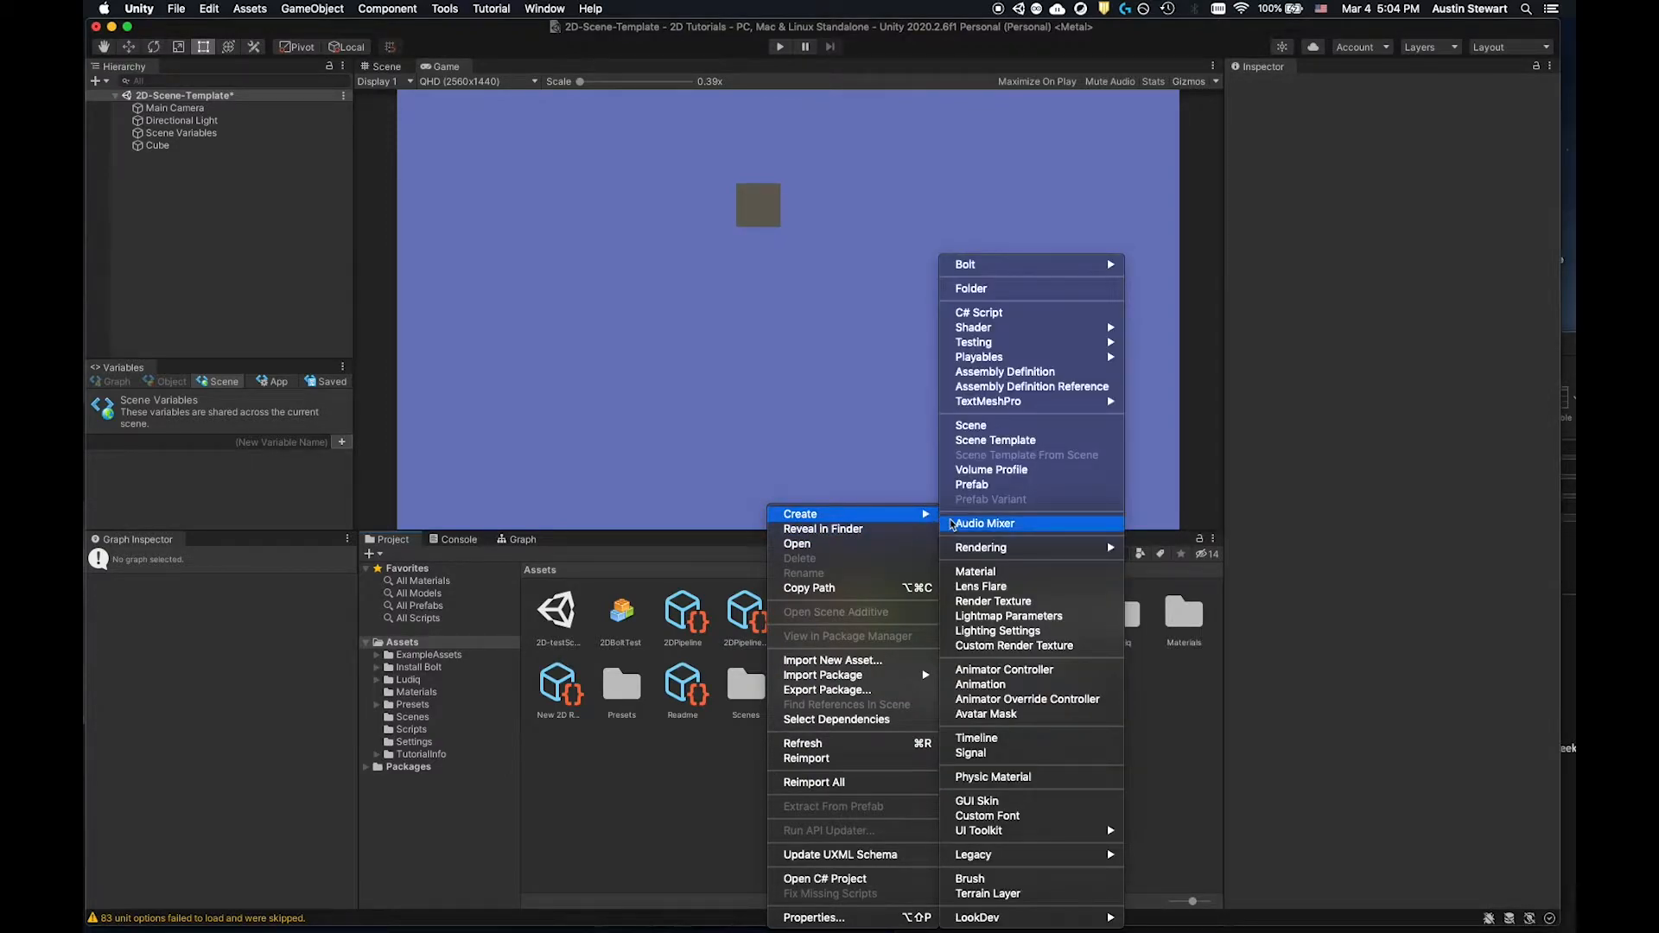
{"action": "mouse_move", "coordinate": [1112, 555]}
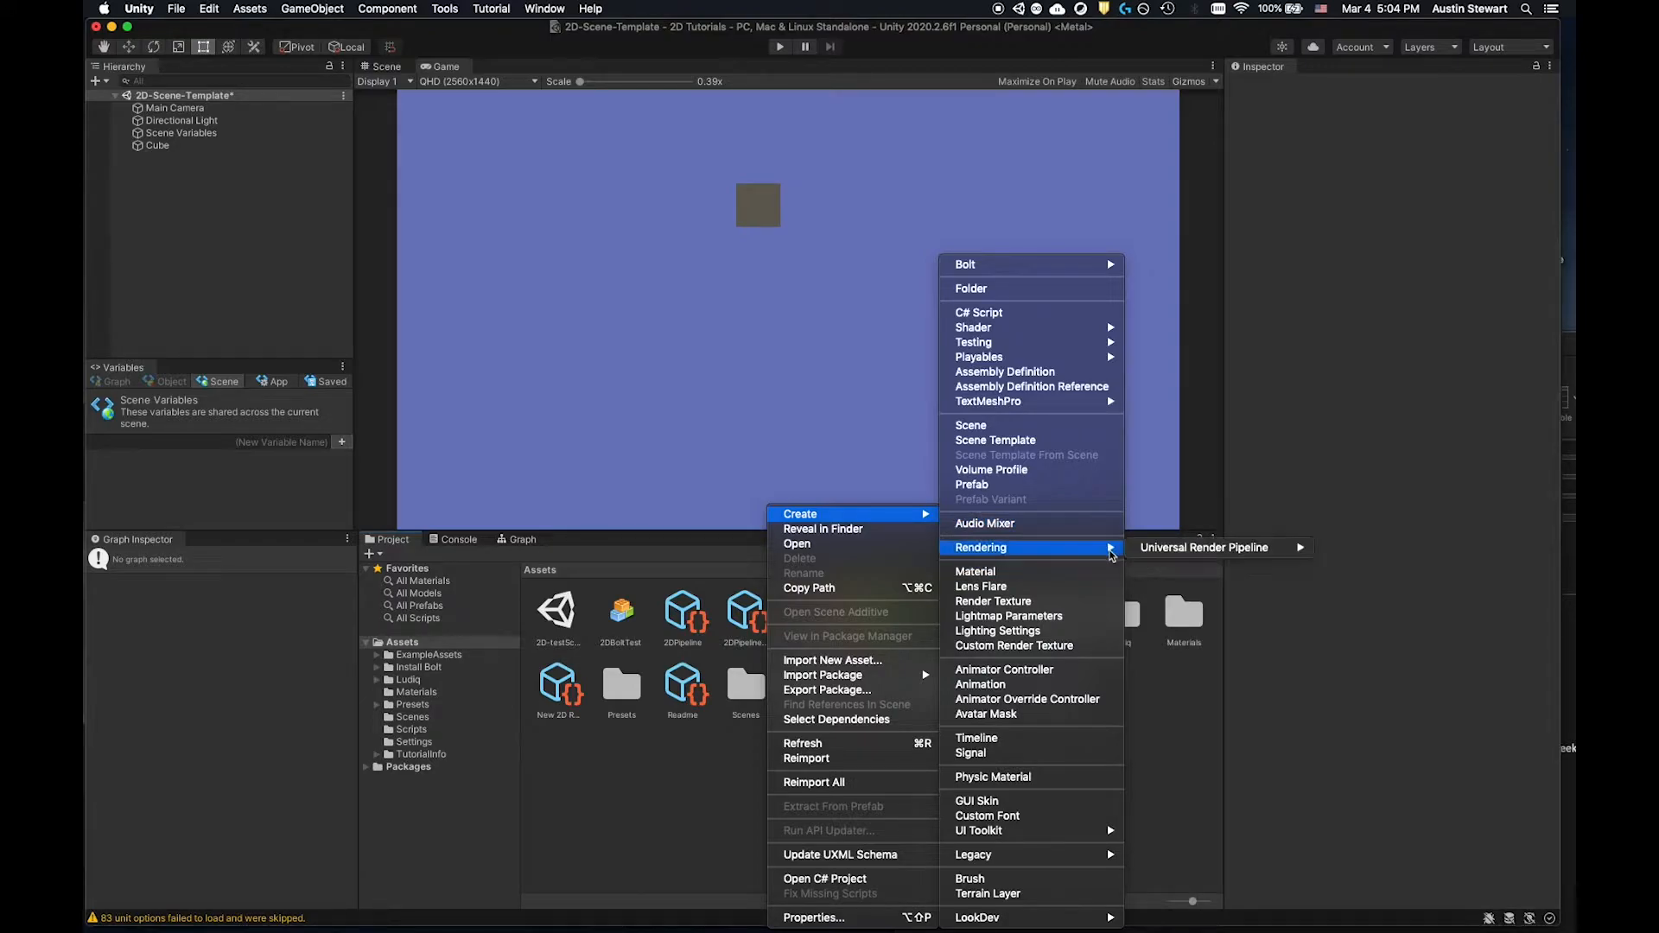
{"action": "mouse_move", "coordinate": [1201, 549]}
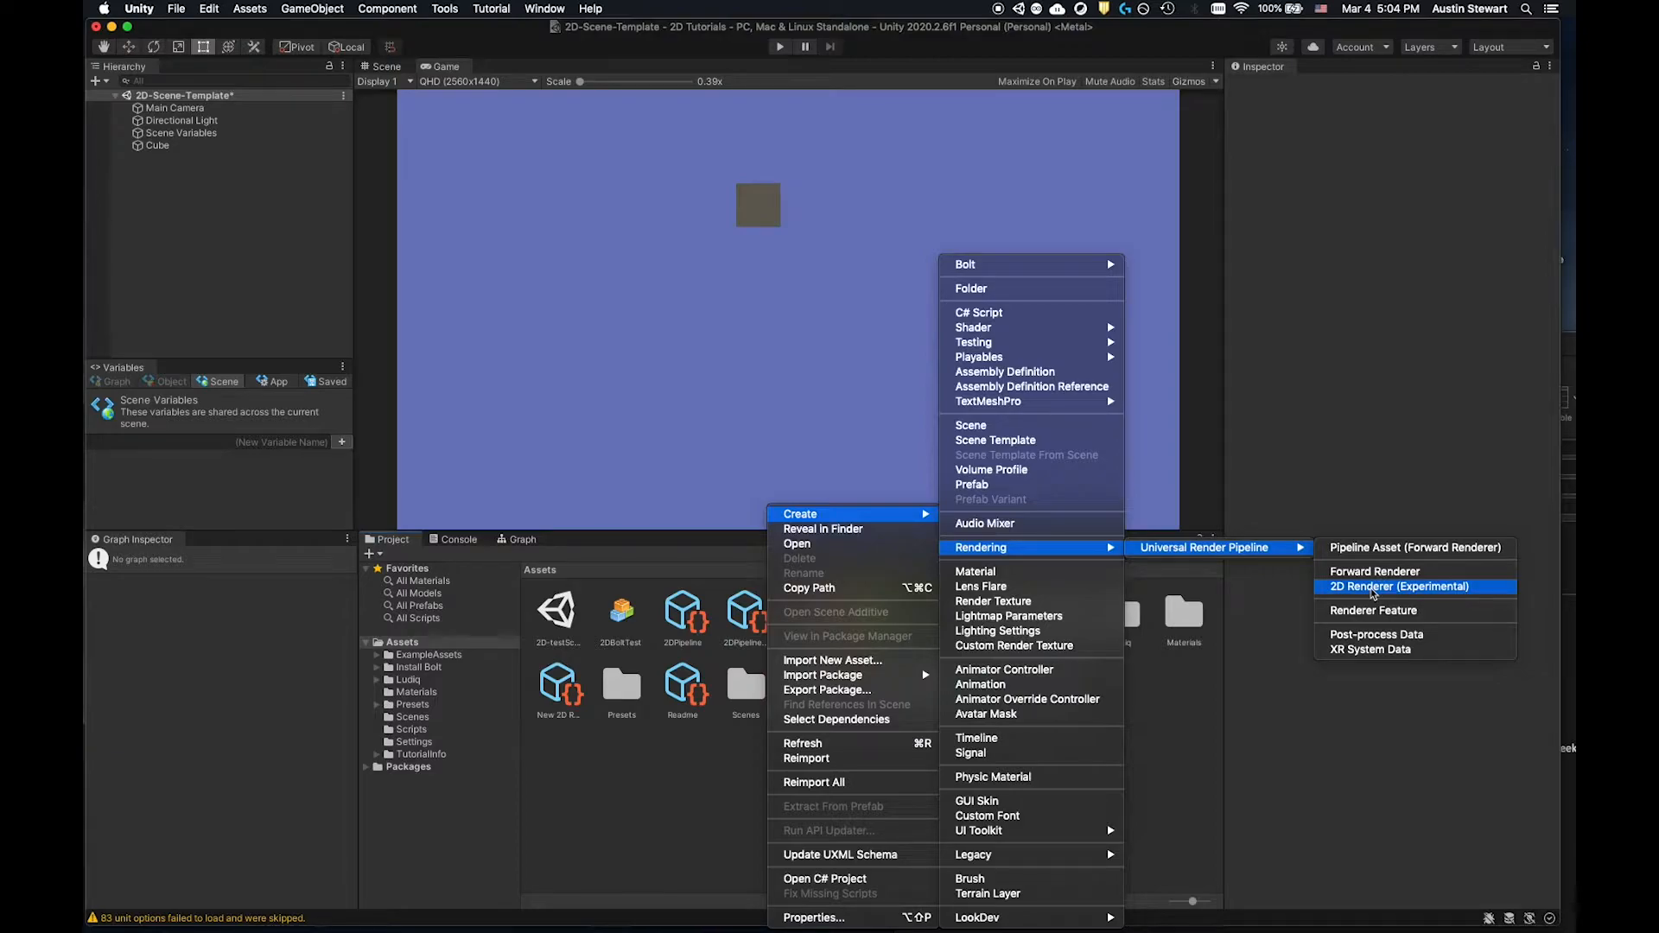
{"action": "left_click", "coordinate": [1372, 588]}
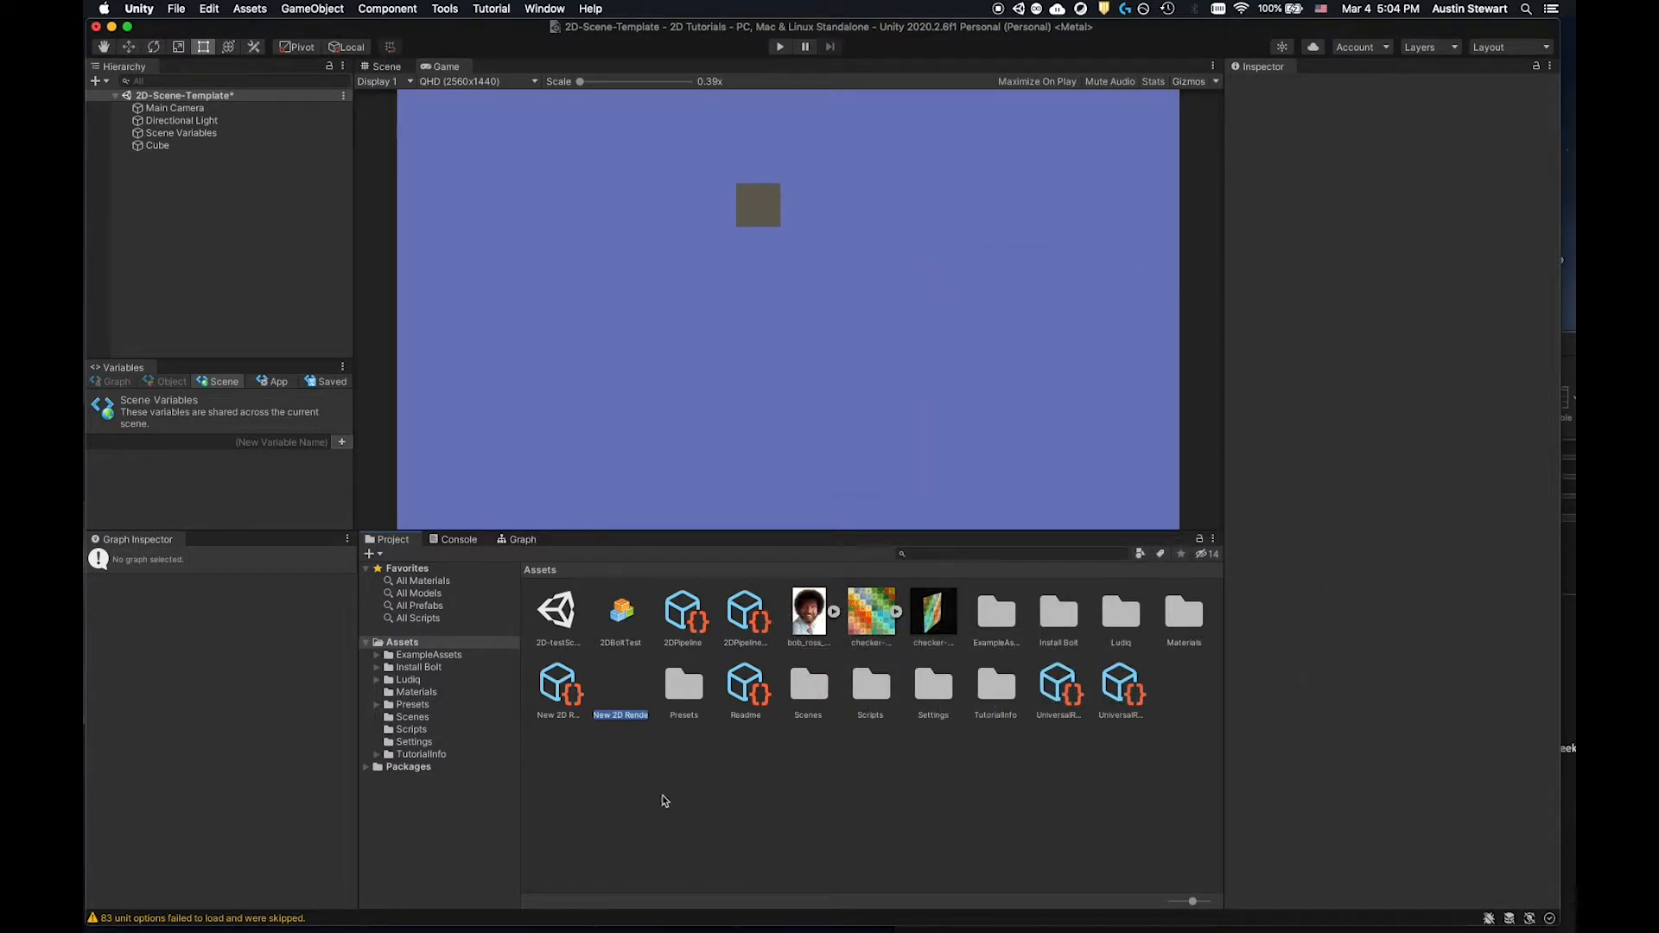
{"action": "left_click", "coordinate": [613, 712]}
{"action": "left_click_drag", "start_coordinate": [614, 714], "coordinate": [567, 713]}
{"action": "key", "text": "BackSpace"}
{"action": "left_click", "coordinate": [671, 714]}
{"action": "left_click", "coordinate": [641, 711]}
{"action": "key", "text": "Return"}
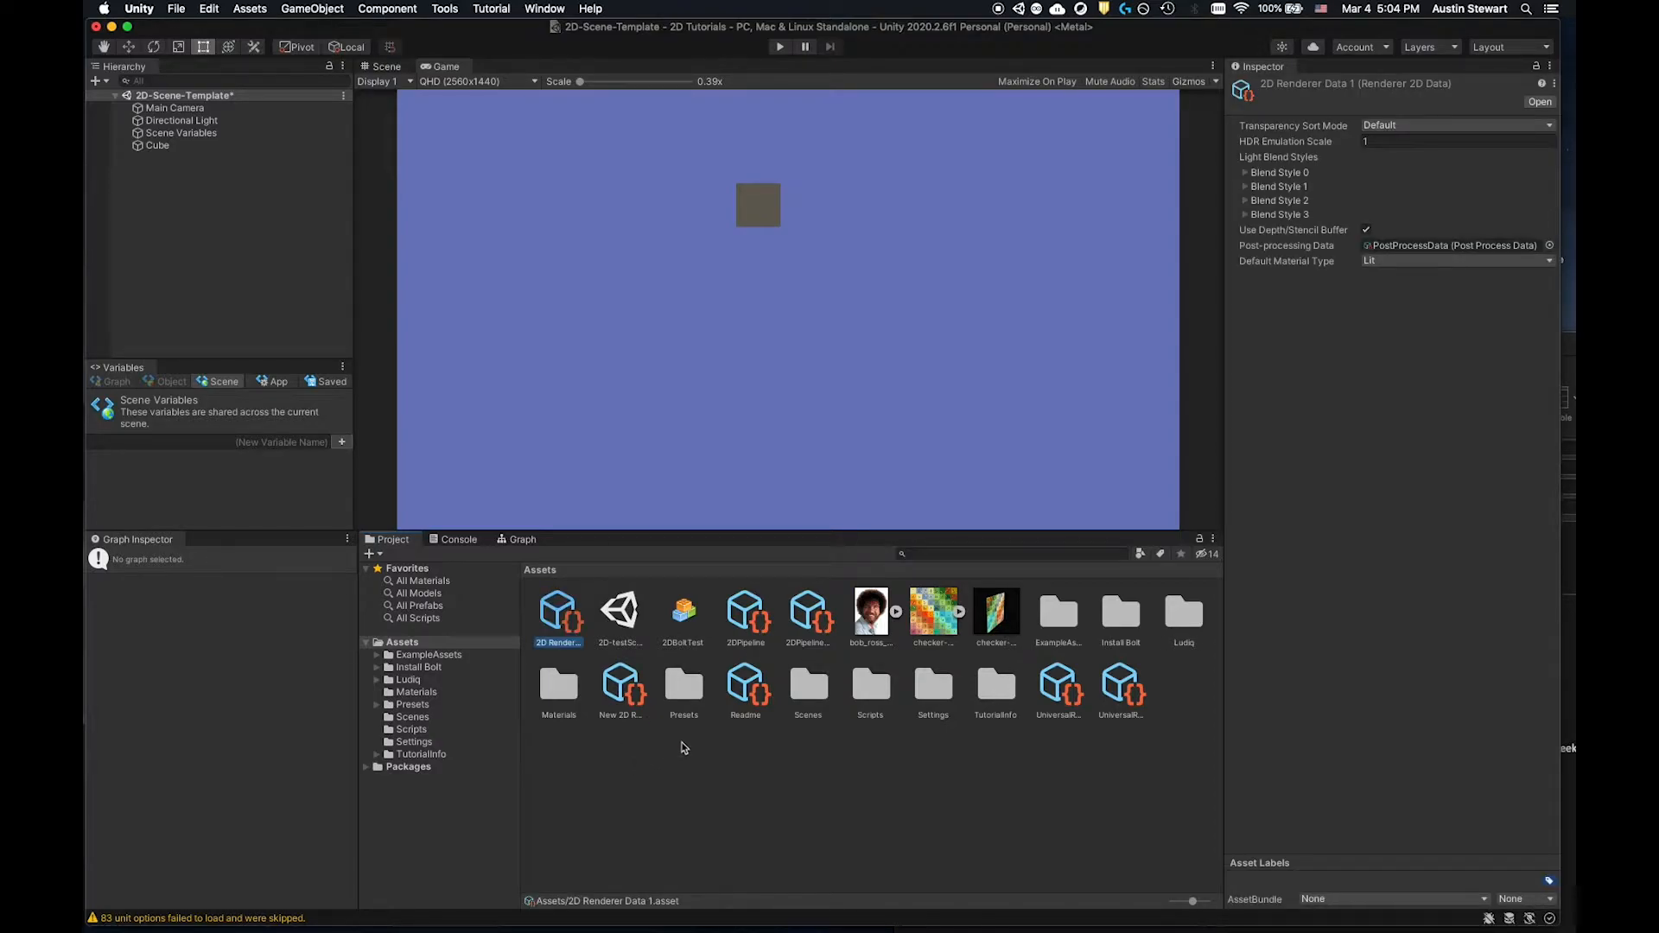
Review the Default Material Type and Transparency Sort Mode options of New 2D Renderer Data, keeping Lit and Default.
{"action": "left_click", "coordinate": [621, 691]}
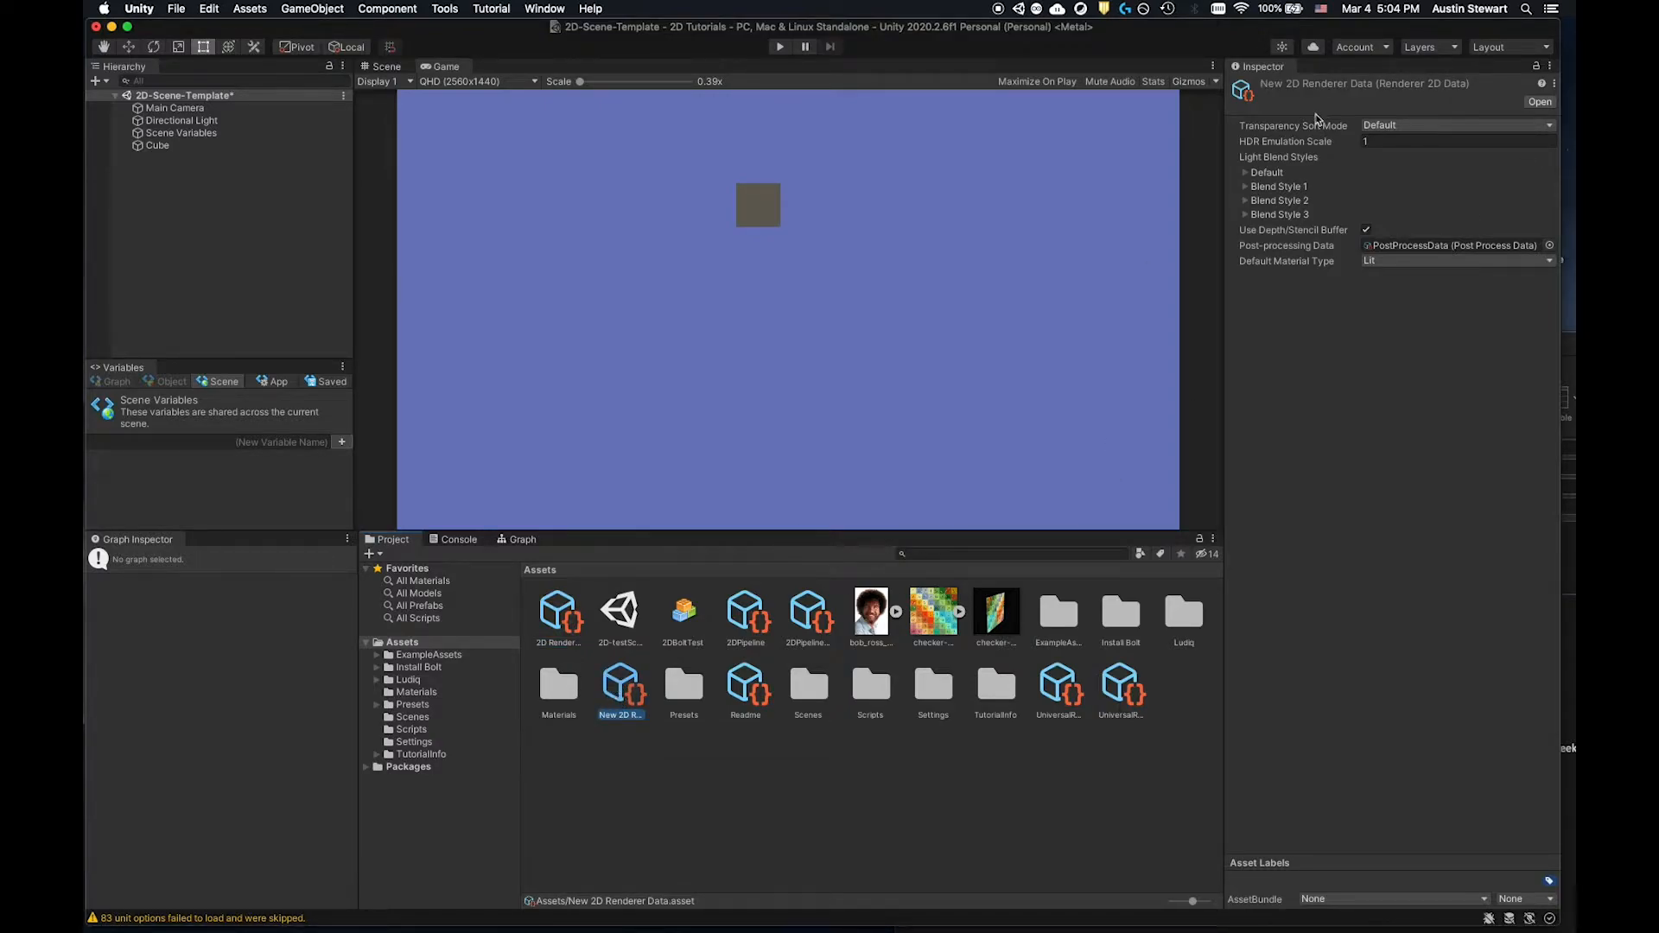
{"action": "left_click", "coordinate": [1376, 261]}
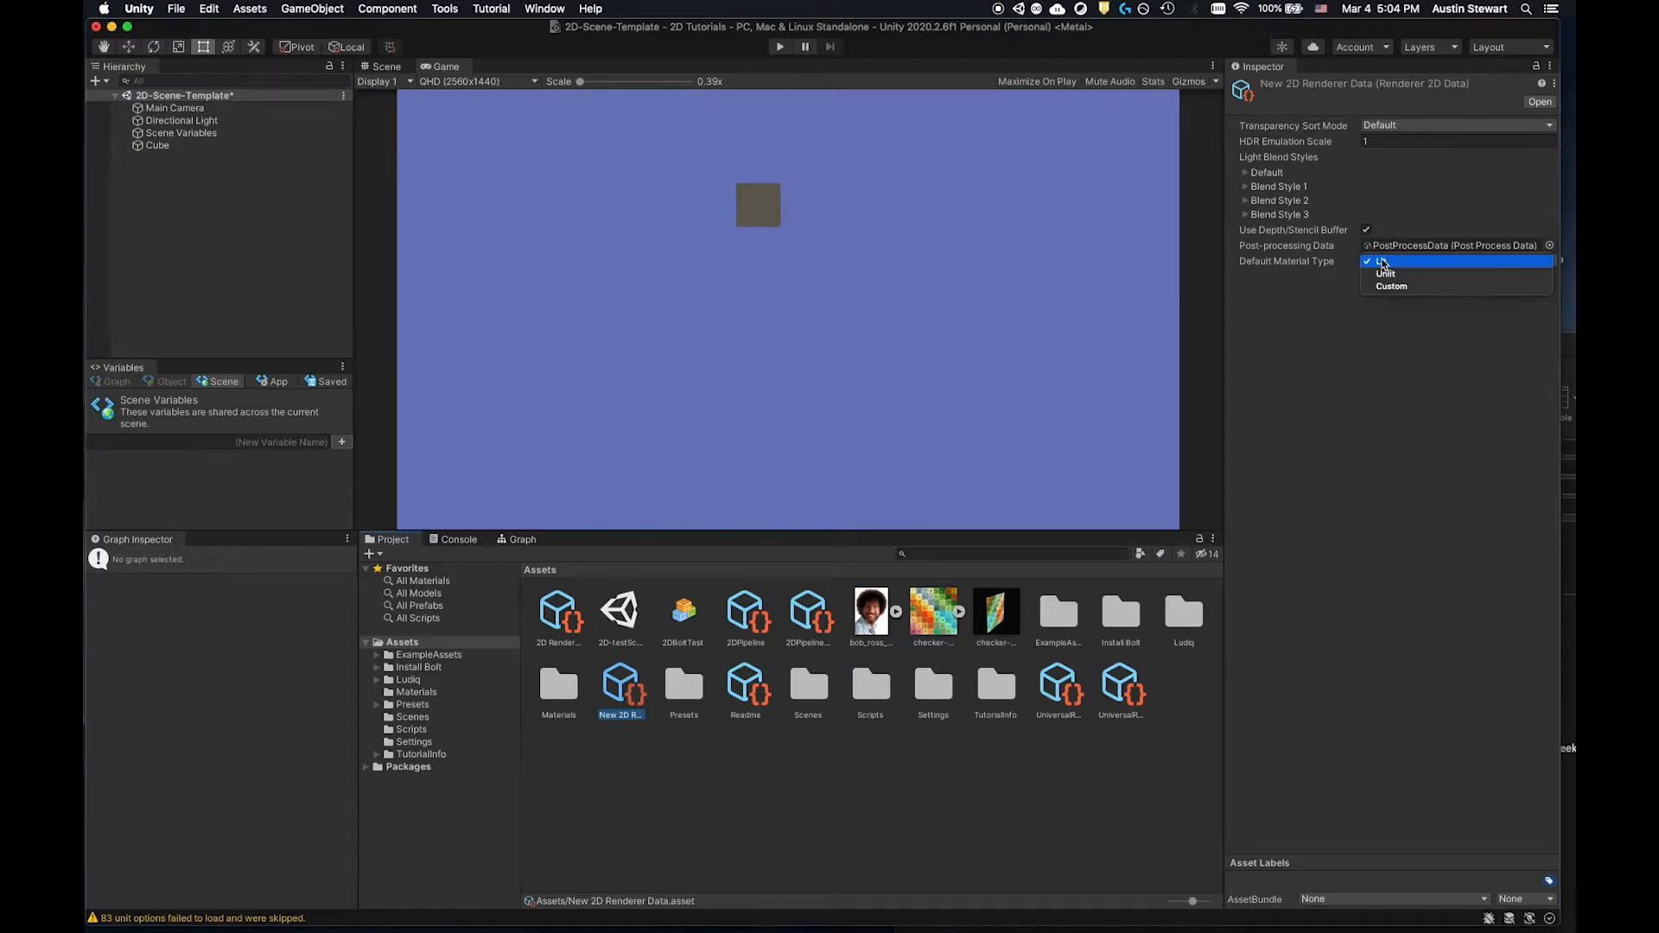
{"action": "left_click", "coordinate": [1380, 261]}
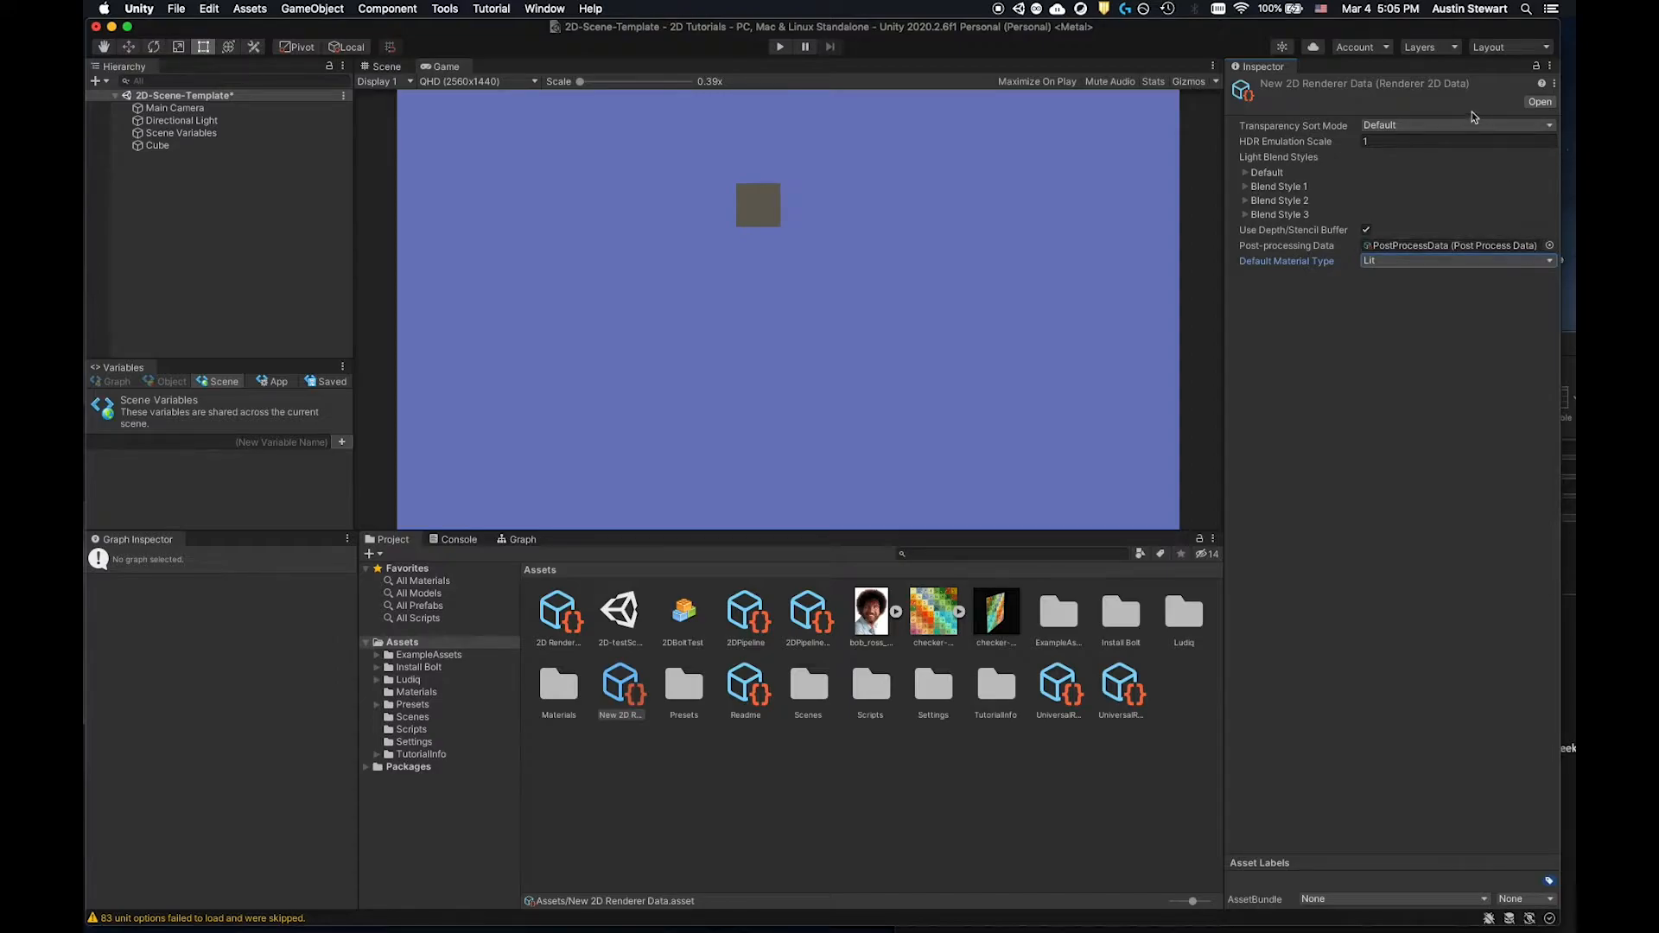
{"action": "left_click", "coordinate": [1401, 128]}
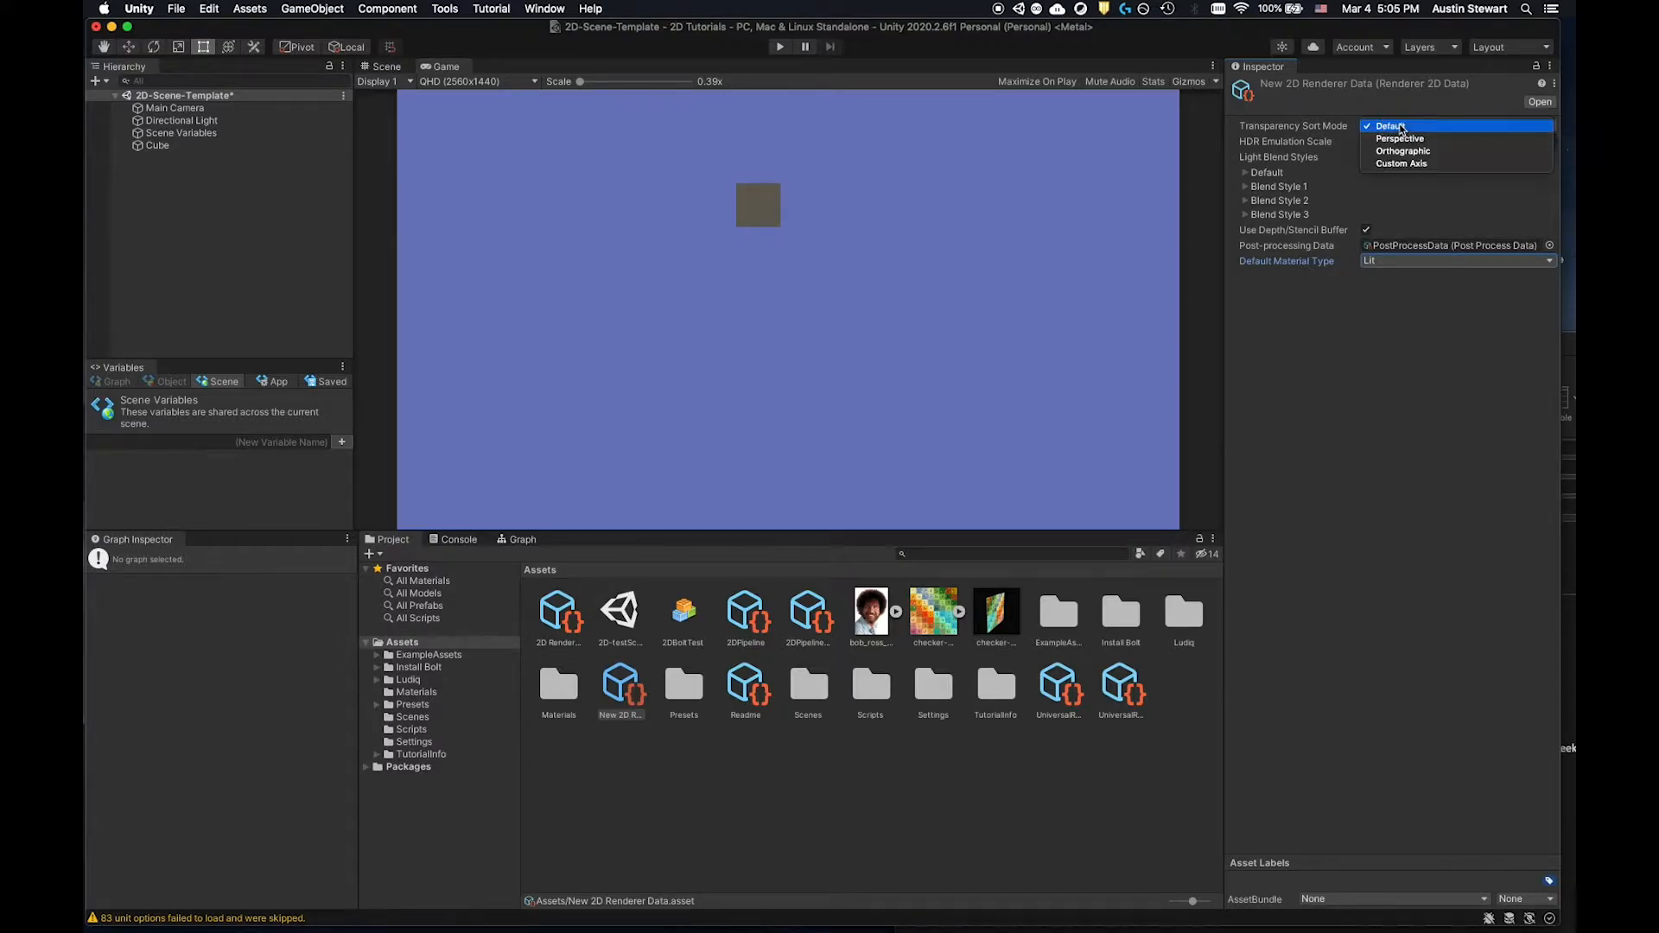
{"action": "left_click", "coordinate": [1401, 128]}
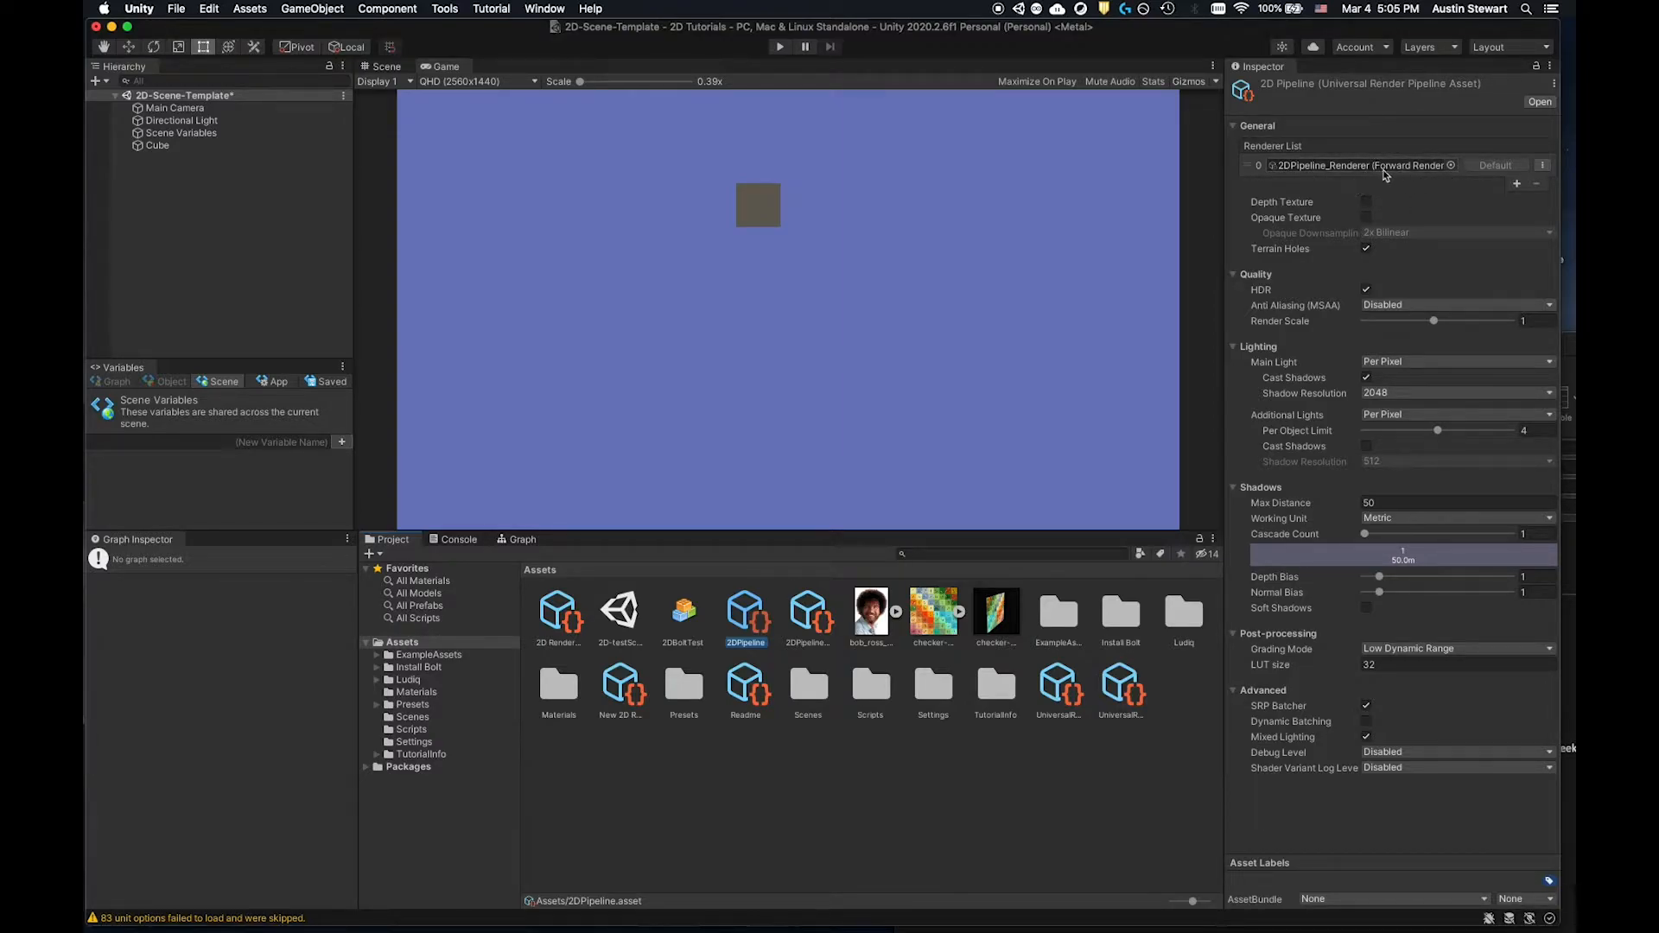
Assign 2D Renderer Data 1 as the renderer in the 2DPipeline asset's Renderer List, and deselect the asset.
{"action": "left_click", "coordinate": [1453, 166]}
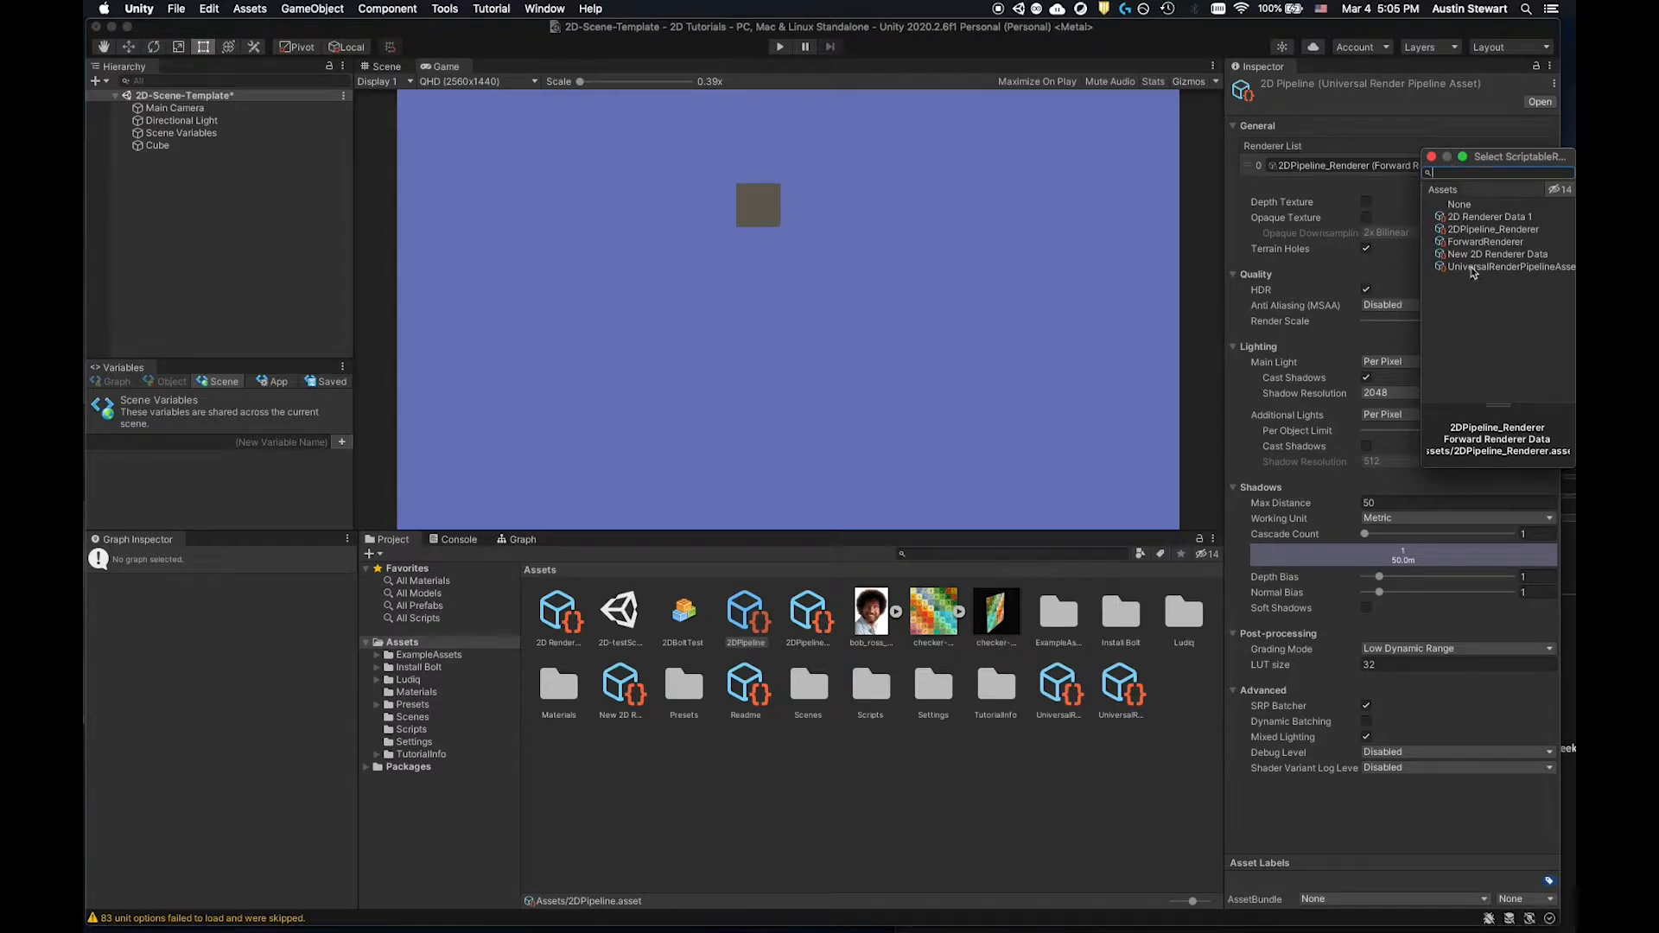
{"action": "left_click", "coordinate": [1471, 217]}
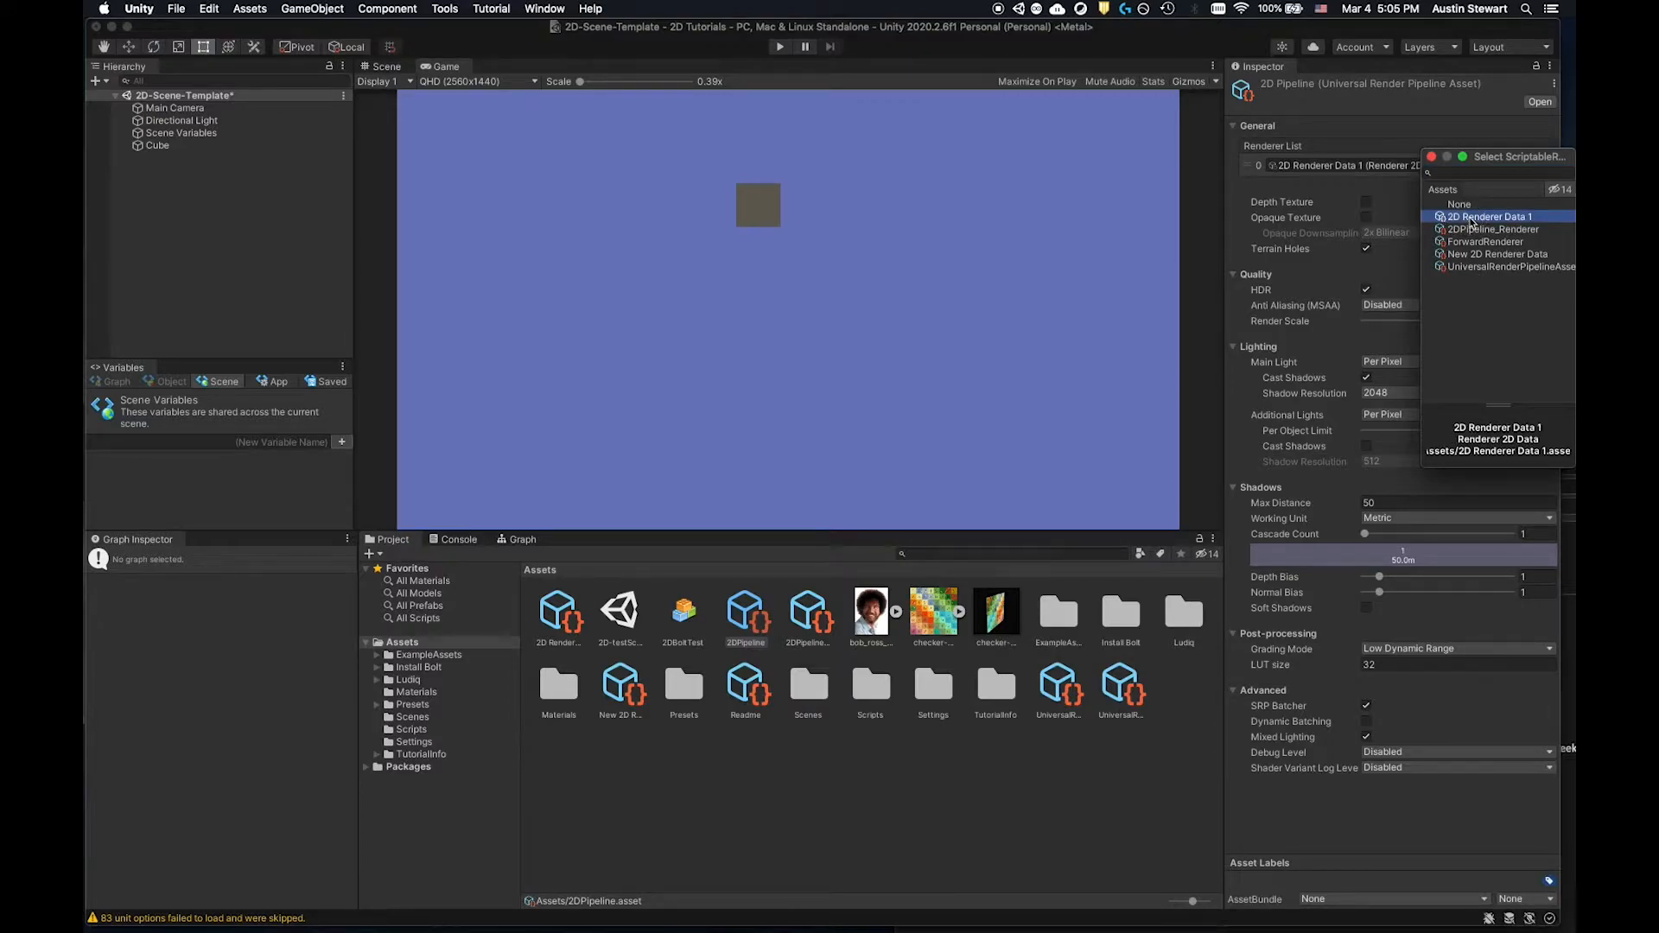
{"action": "left_click", "coordinate": [1431, 156]}
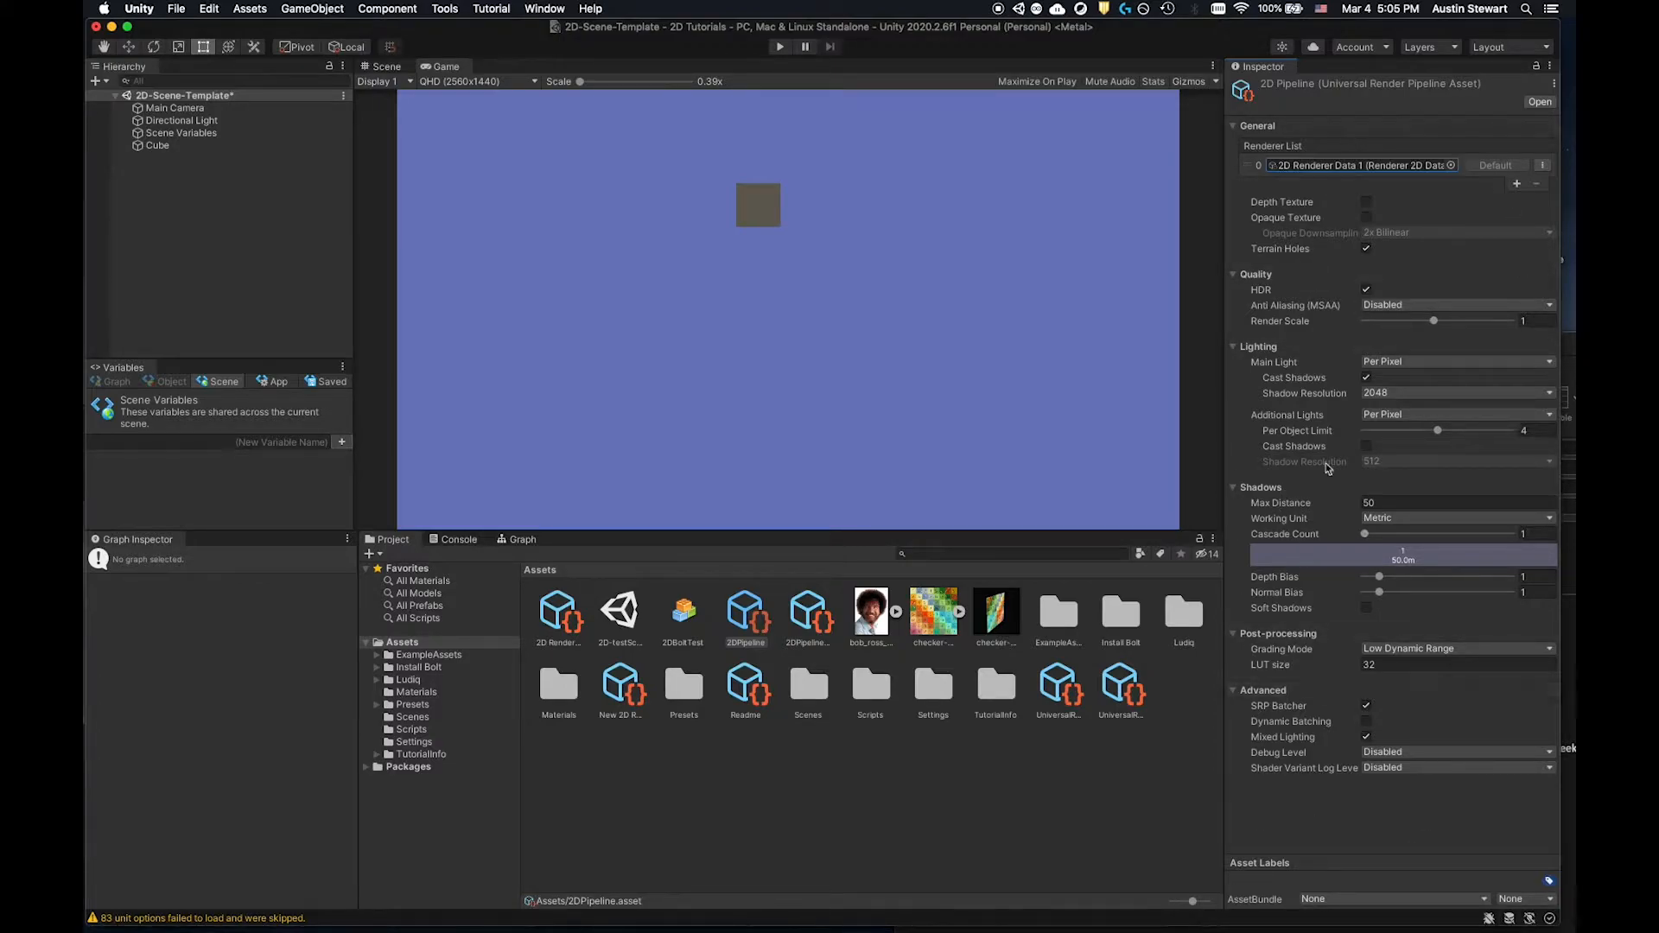
{"action": "left_click", "coordinate": [1000, 837]}
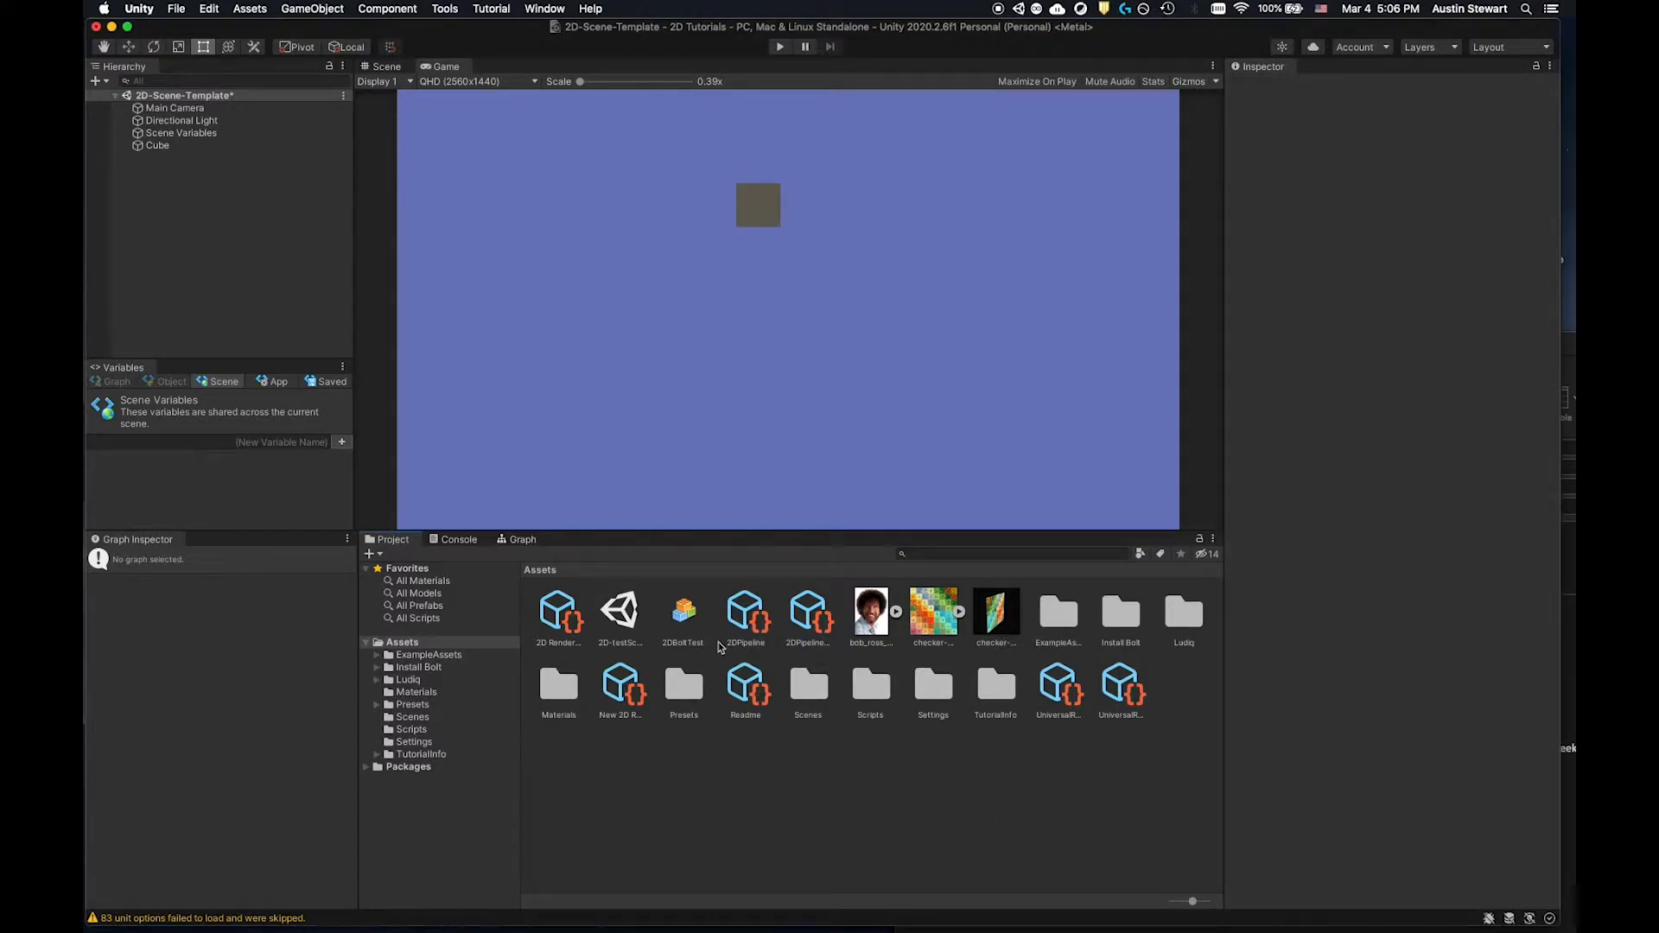
Assign 2DPipeline as the Scriptable Render Pipeline asset in the project's Graphics settings, and close the settings.
{"action": "left_click", "coordinate": [174, 10]}
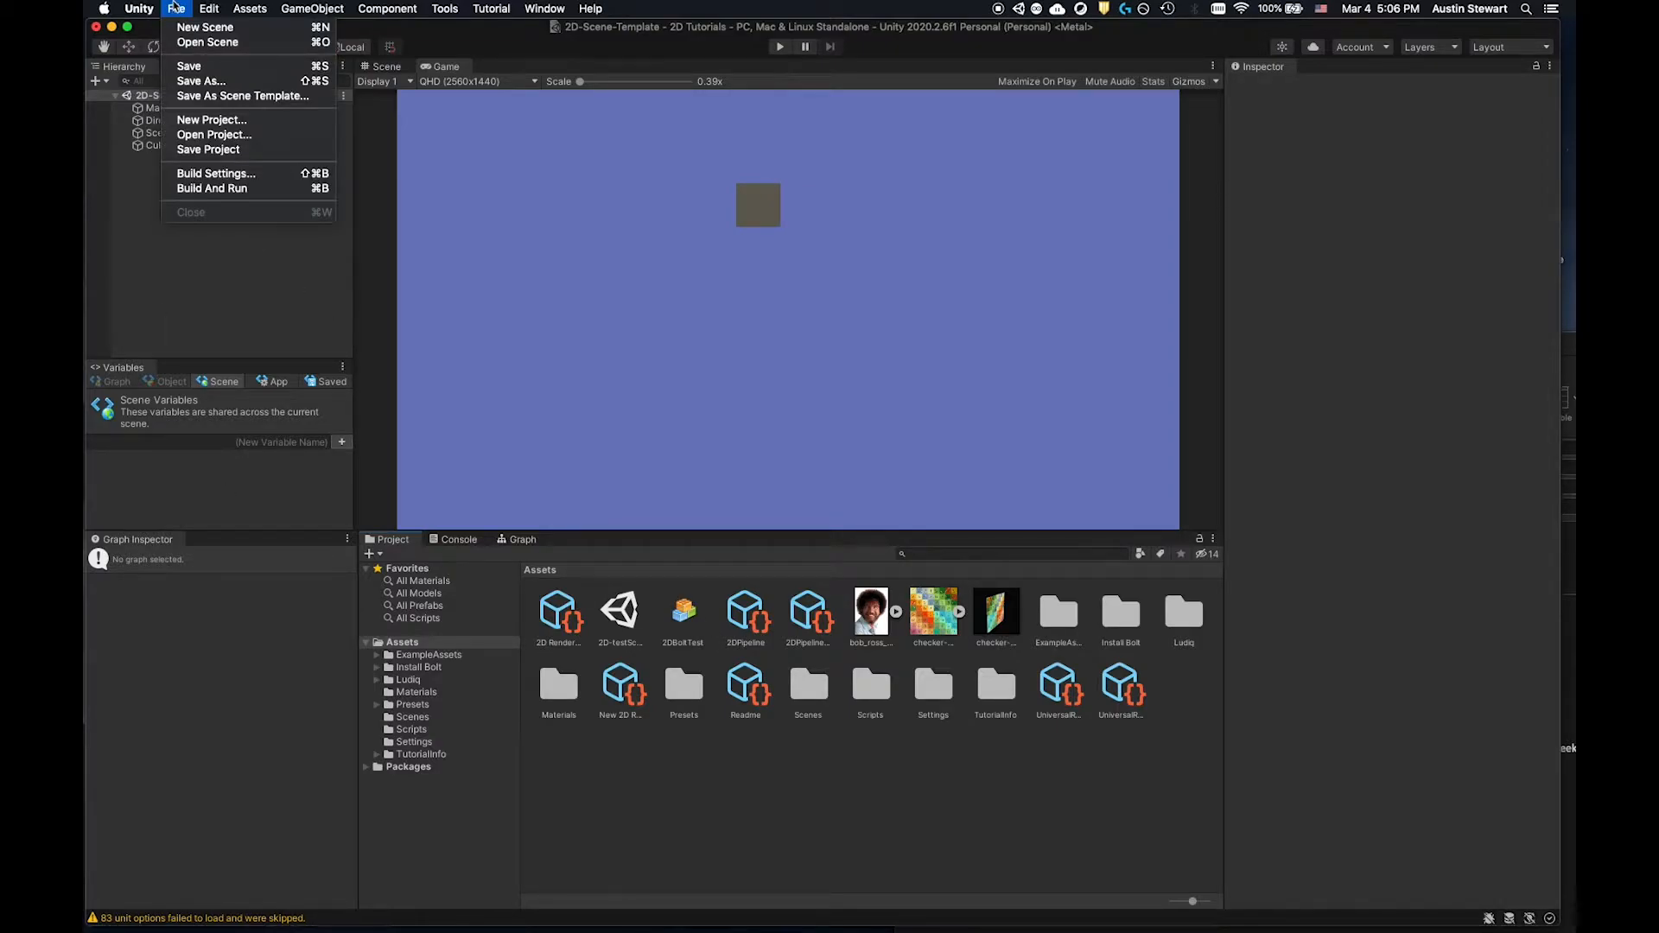
{"action": "mouse_move", "coordinate": [140, 7]}
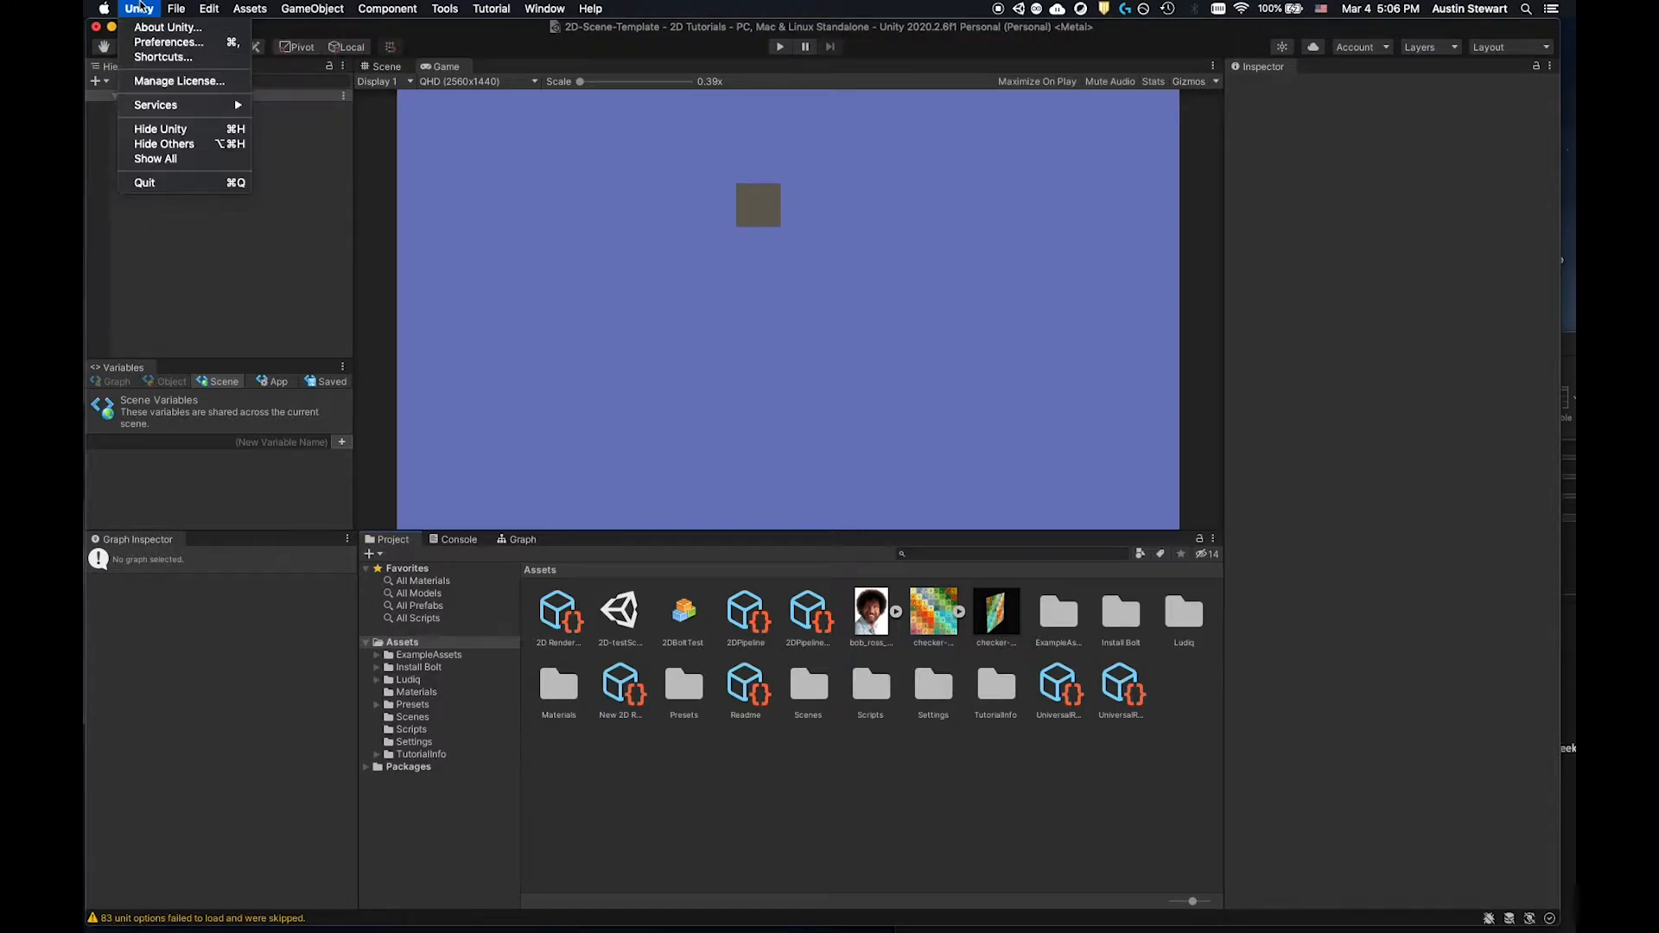
{"action": "mouse_move", "coordinate": [212, 6]}
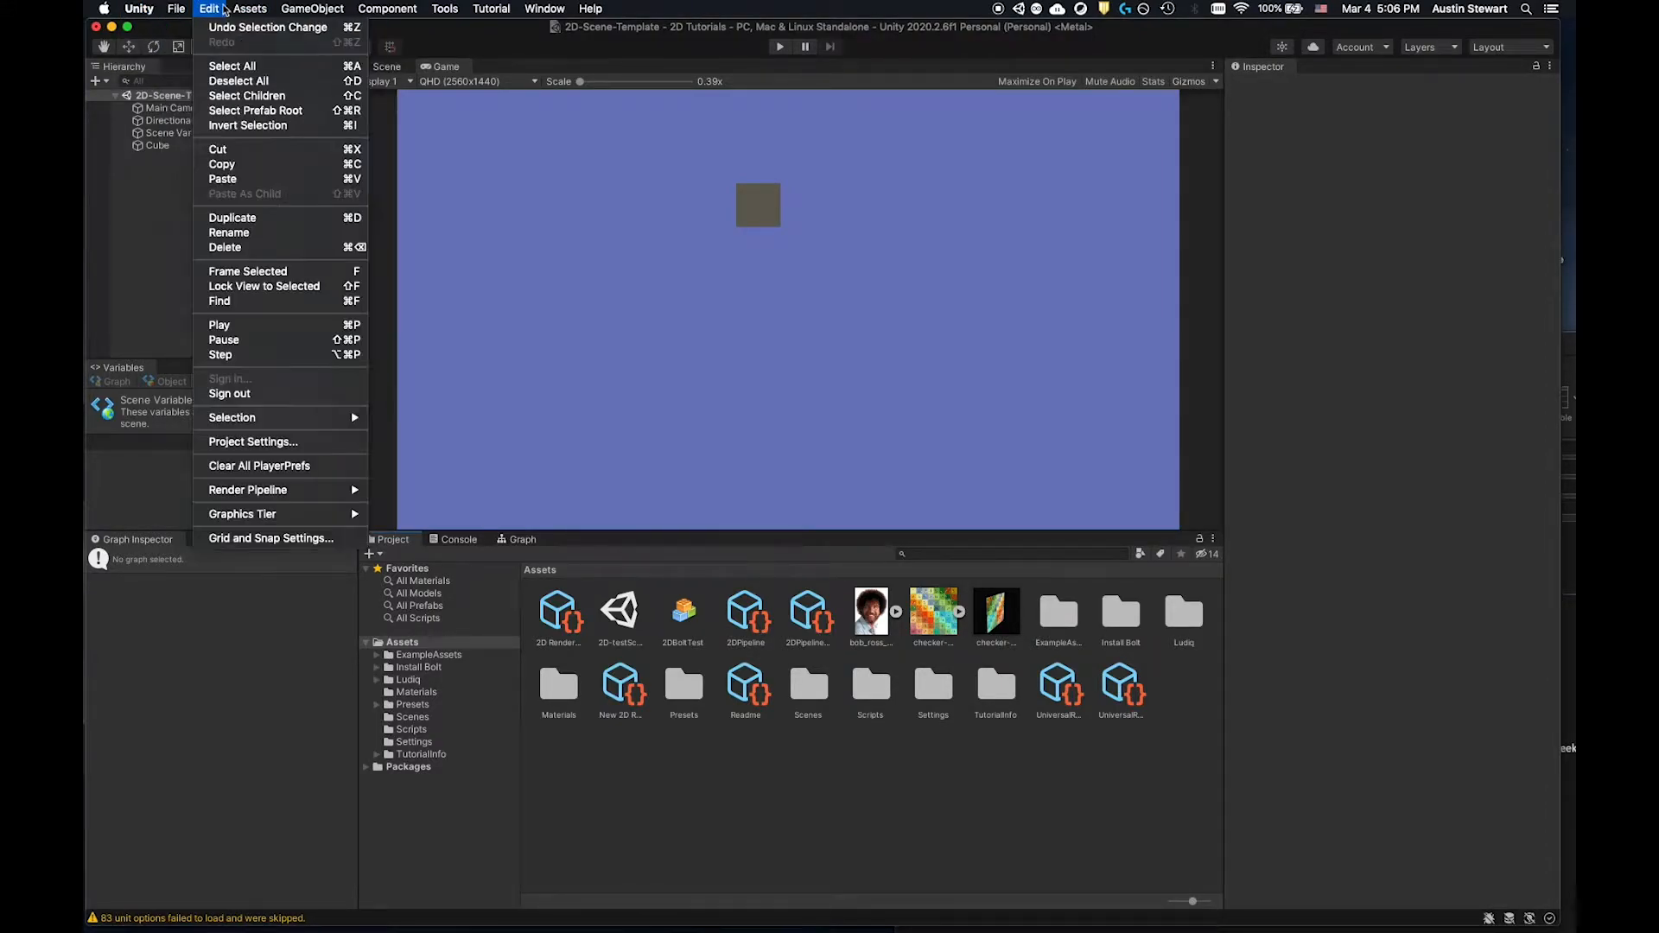
{"action": "left_click", "coordinate": [277, 443]}
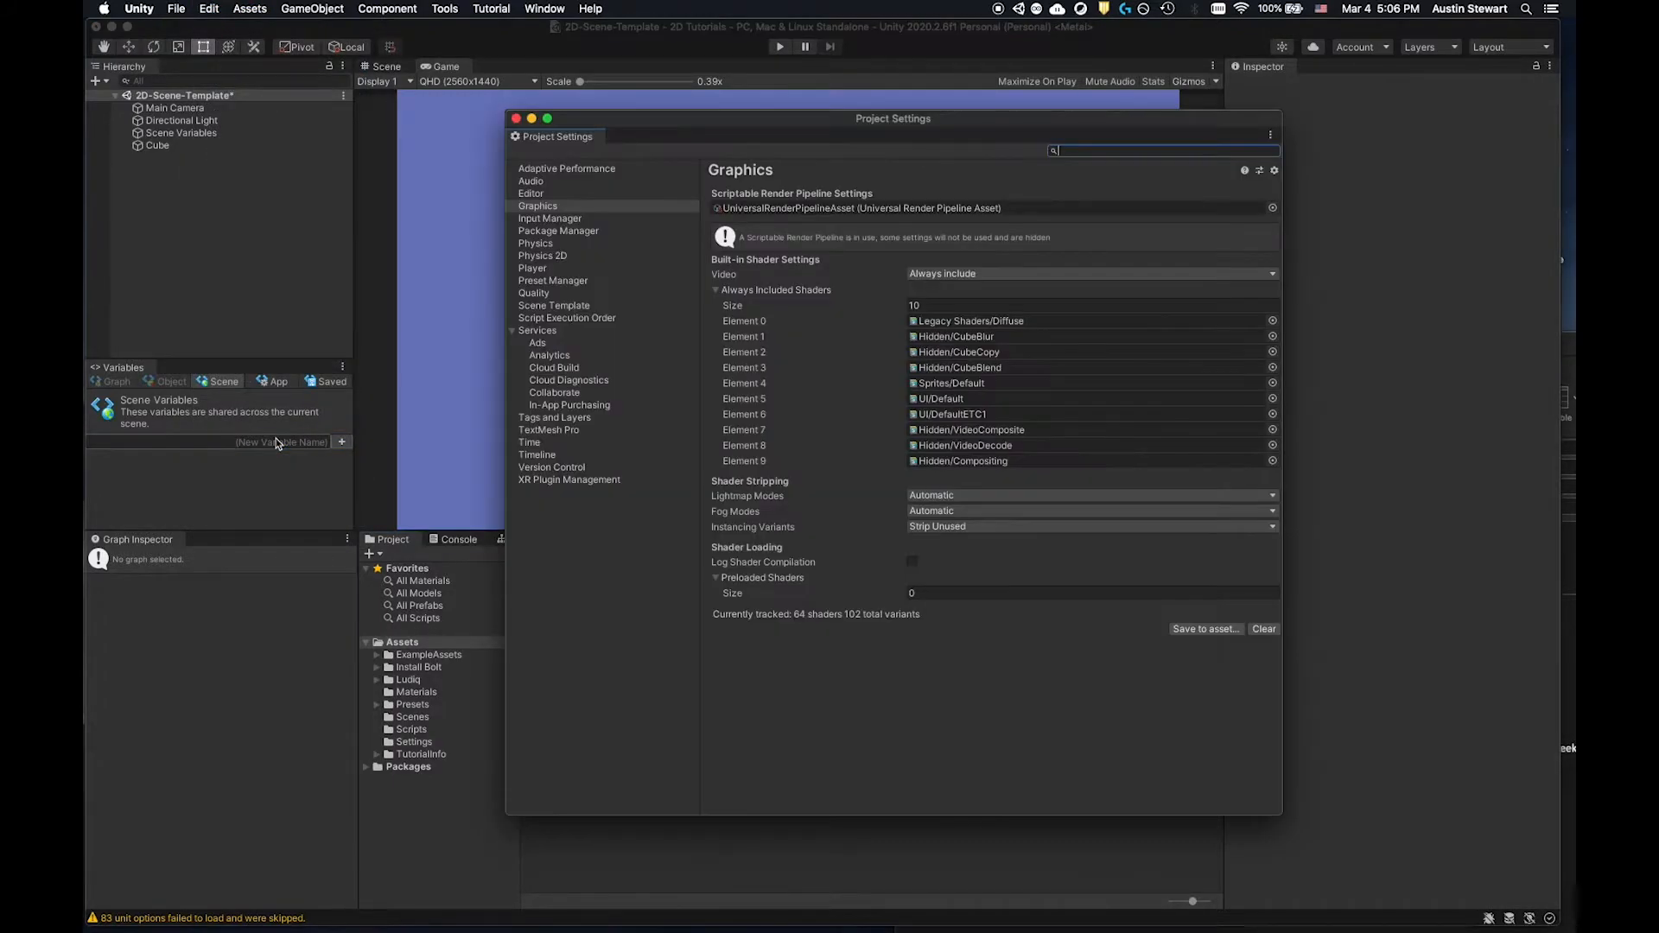
{"action": "left_click", "coordinate": [533, 209]}
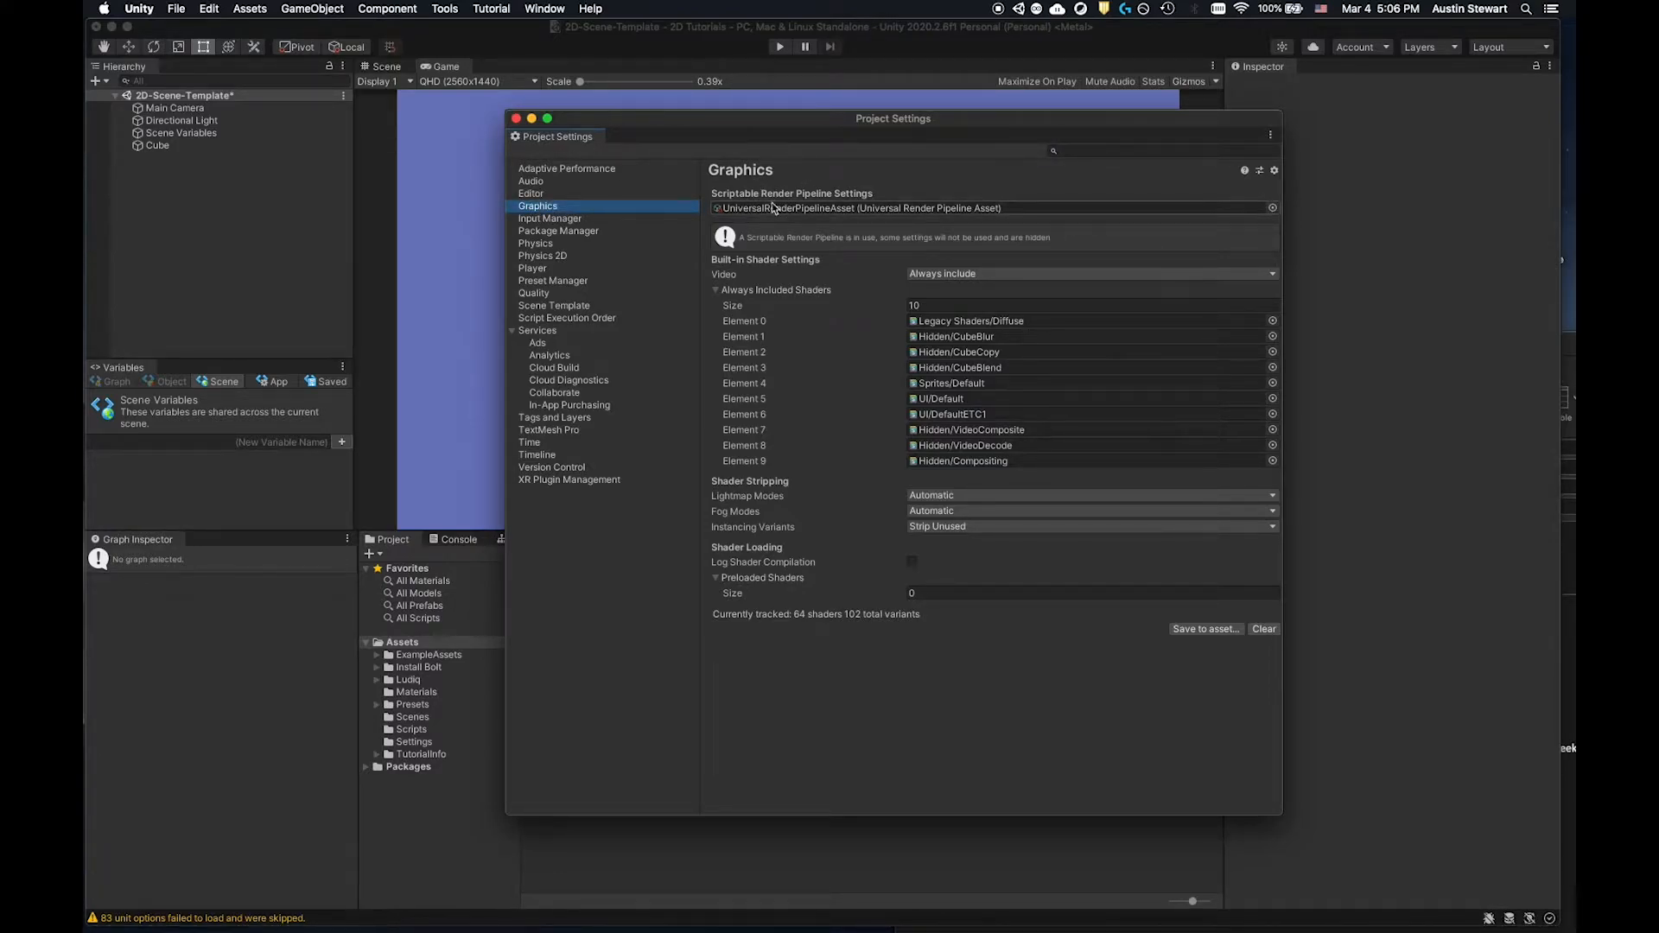
{"action": "left_click", "coordinate": [1273, 209]}
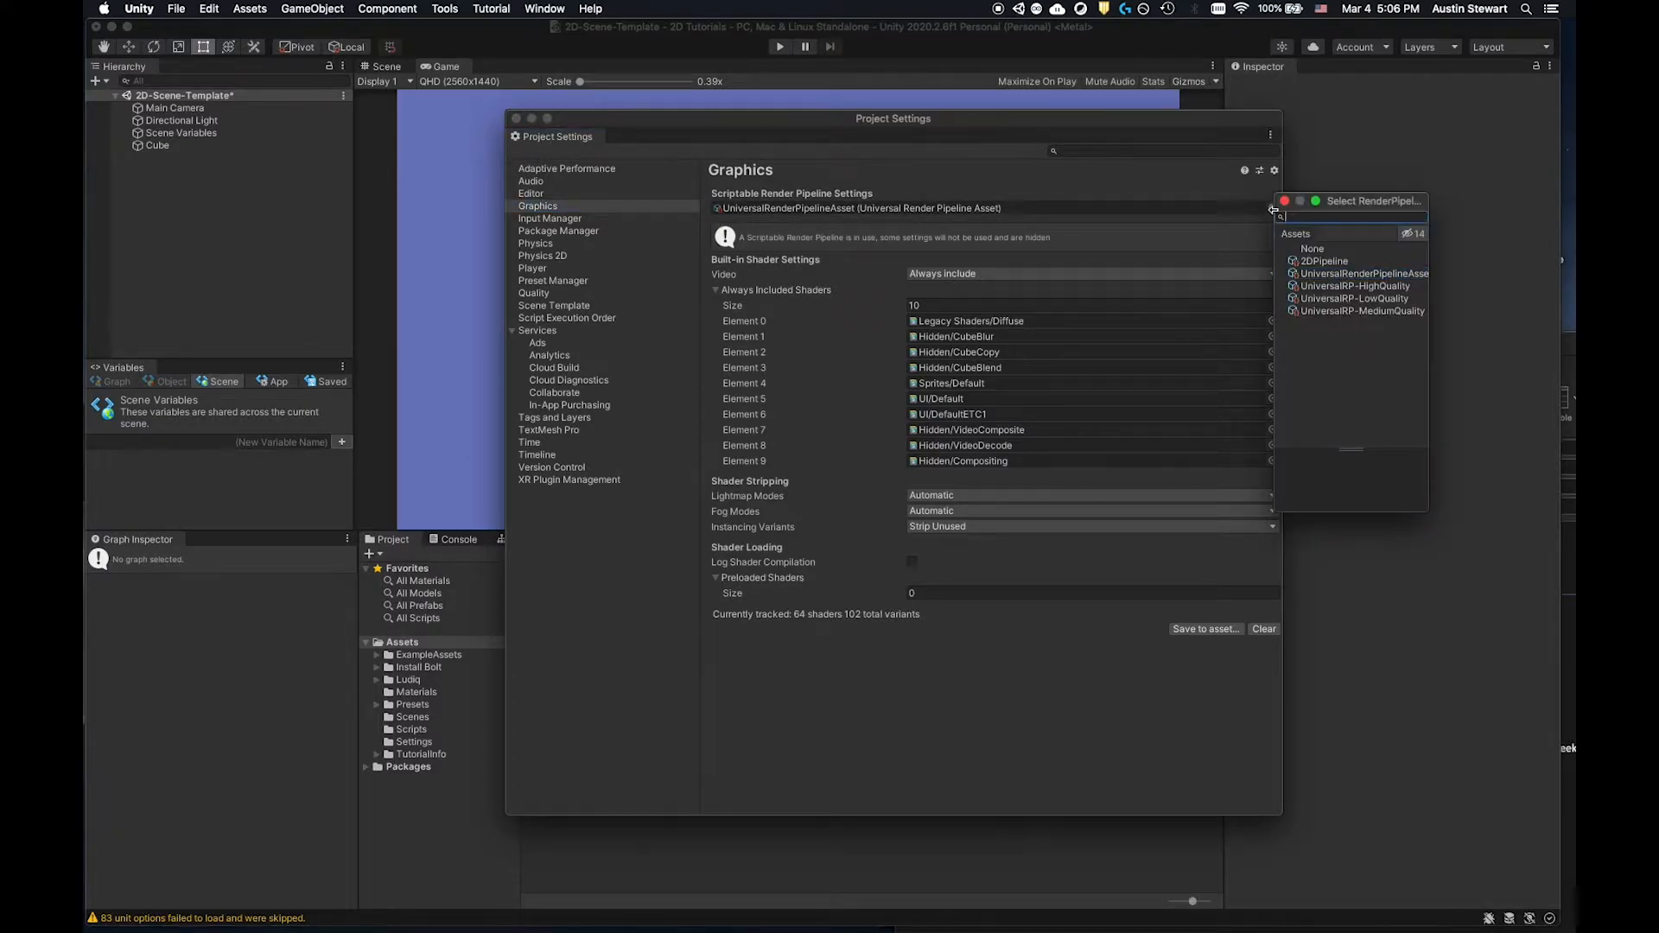
{"action": "left_click", "coordinate": [1322, 262]}
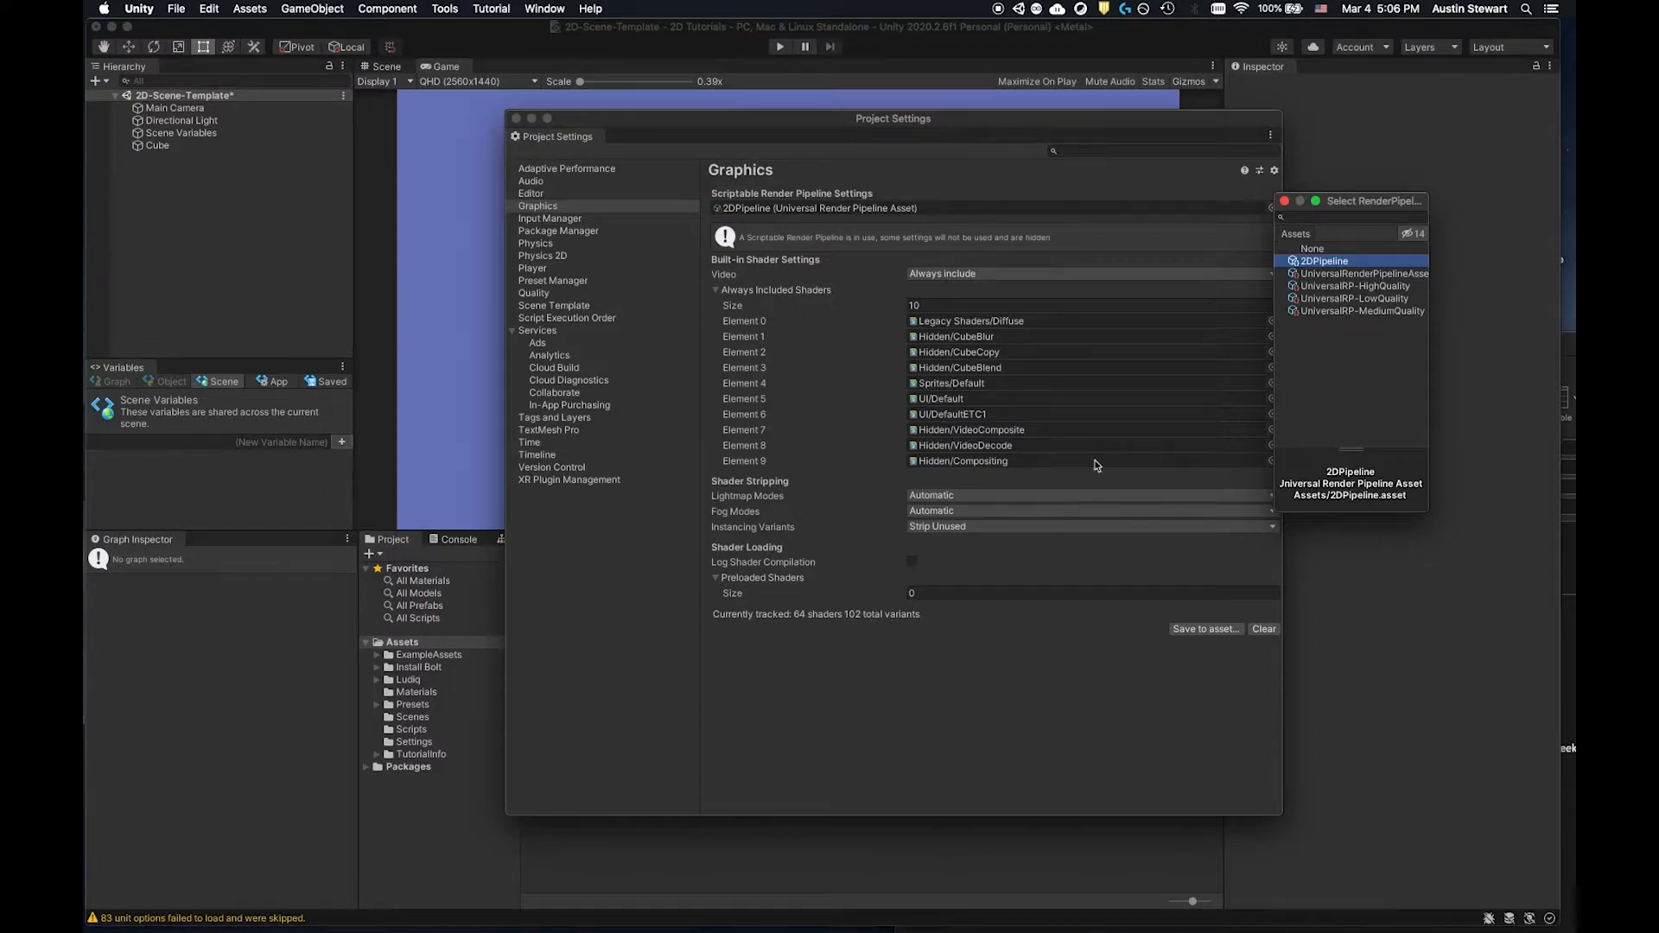
{"action": "left_click", "coordinate": [1285, 202]}
{"action": "left_click_drag", "start_coordinate": [655, 119], "coordinate": [901, 253]}
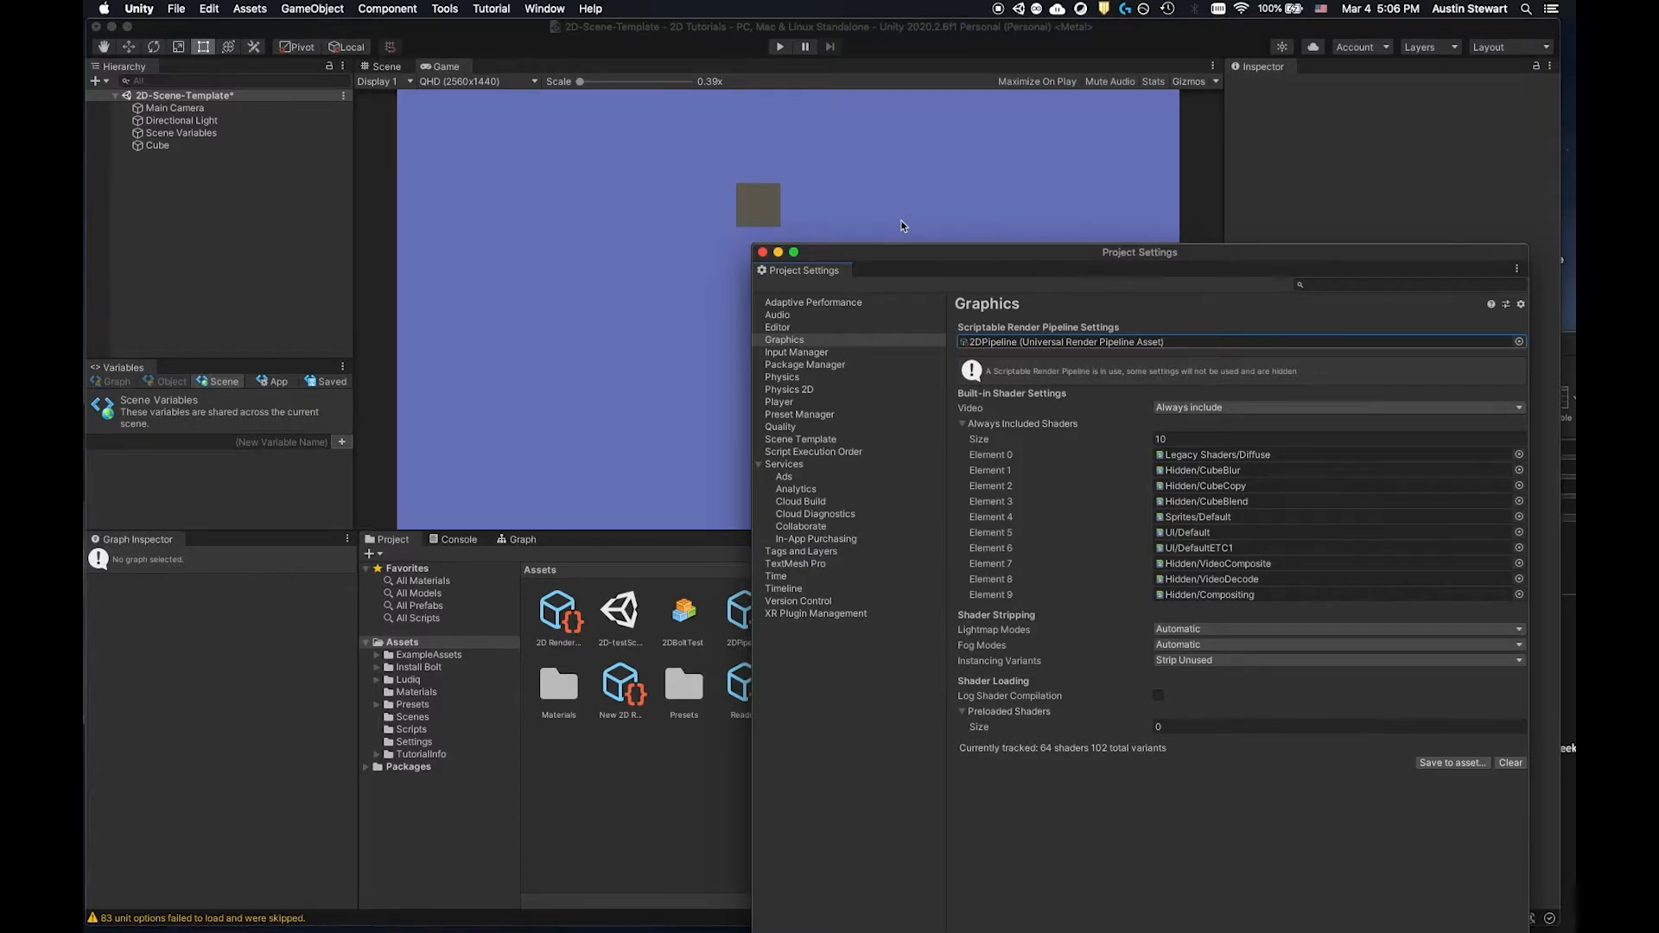
{"action": "left_click_drag", "start_coordinate": [860, 257], "coordinate": [898, 208]}
{"action": "left_click", "coordinate": [800, 204]}
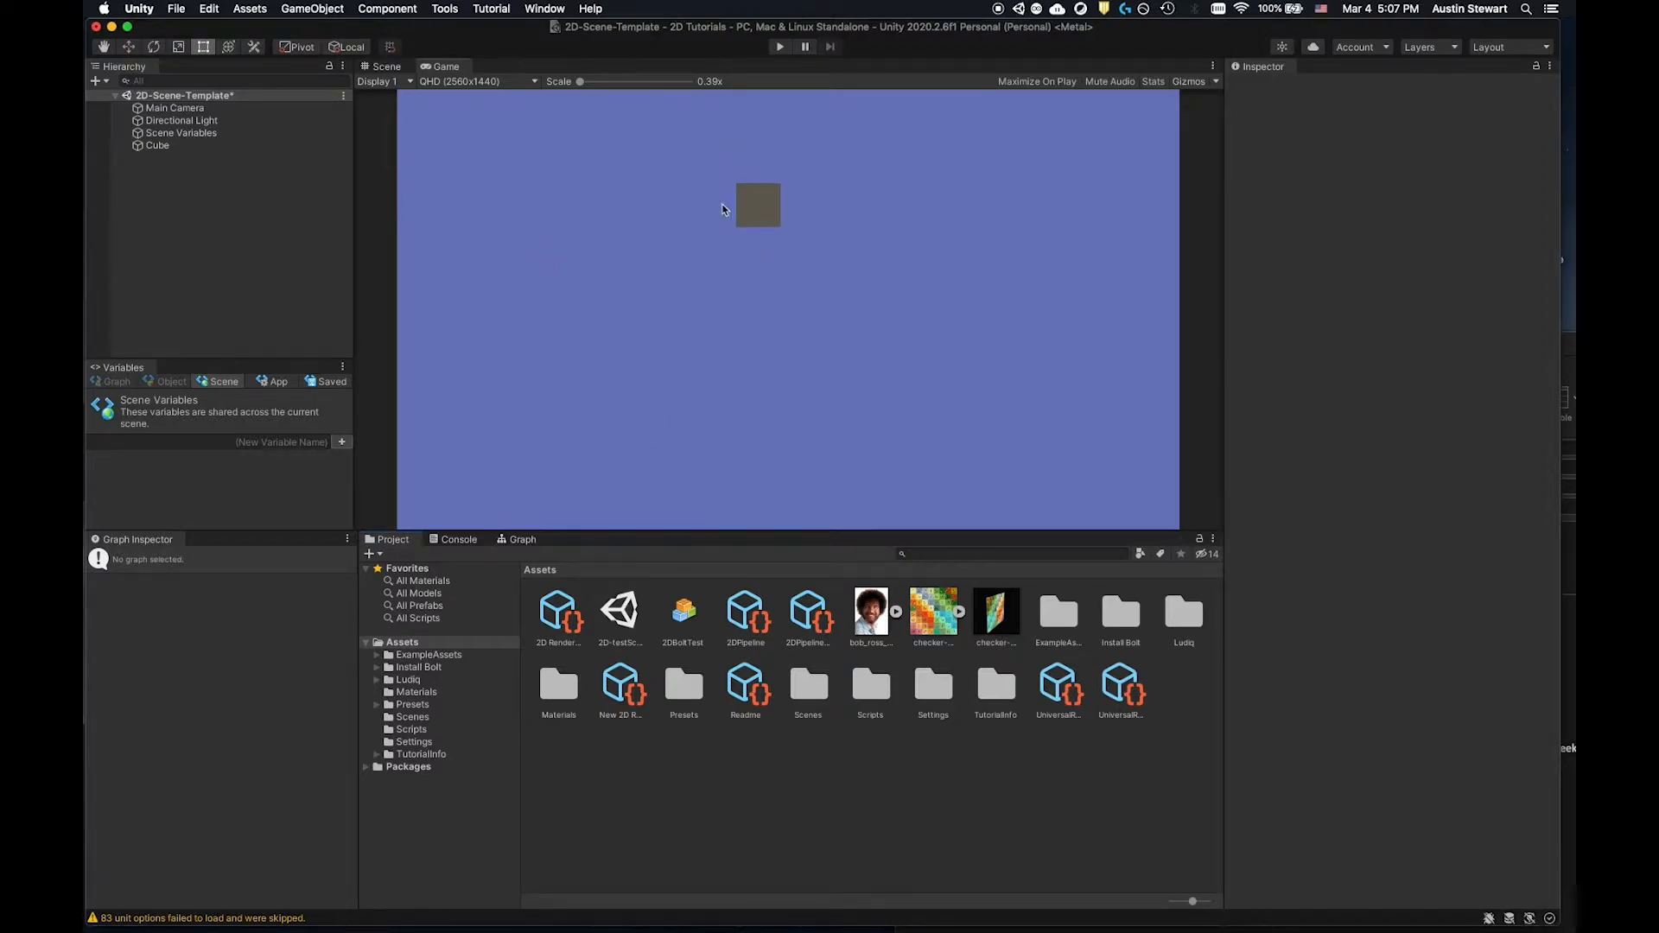
Move the Cube in the Scene view to about X -4.73, Y 0.71, and delete it from the scene.
{"action": "left_click", "coordinate": [159, 145]}
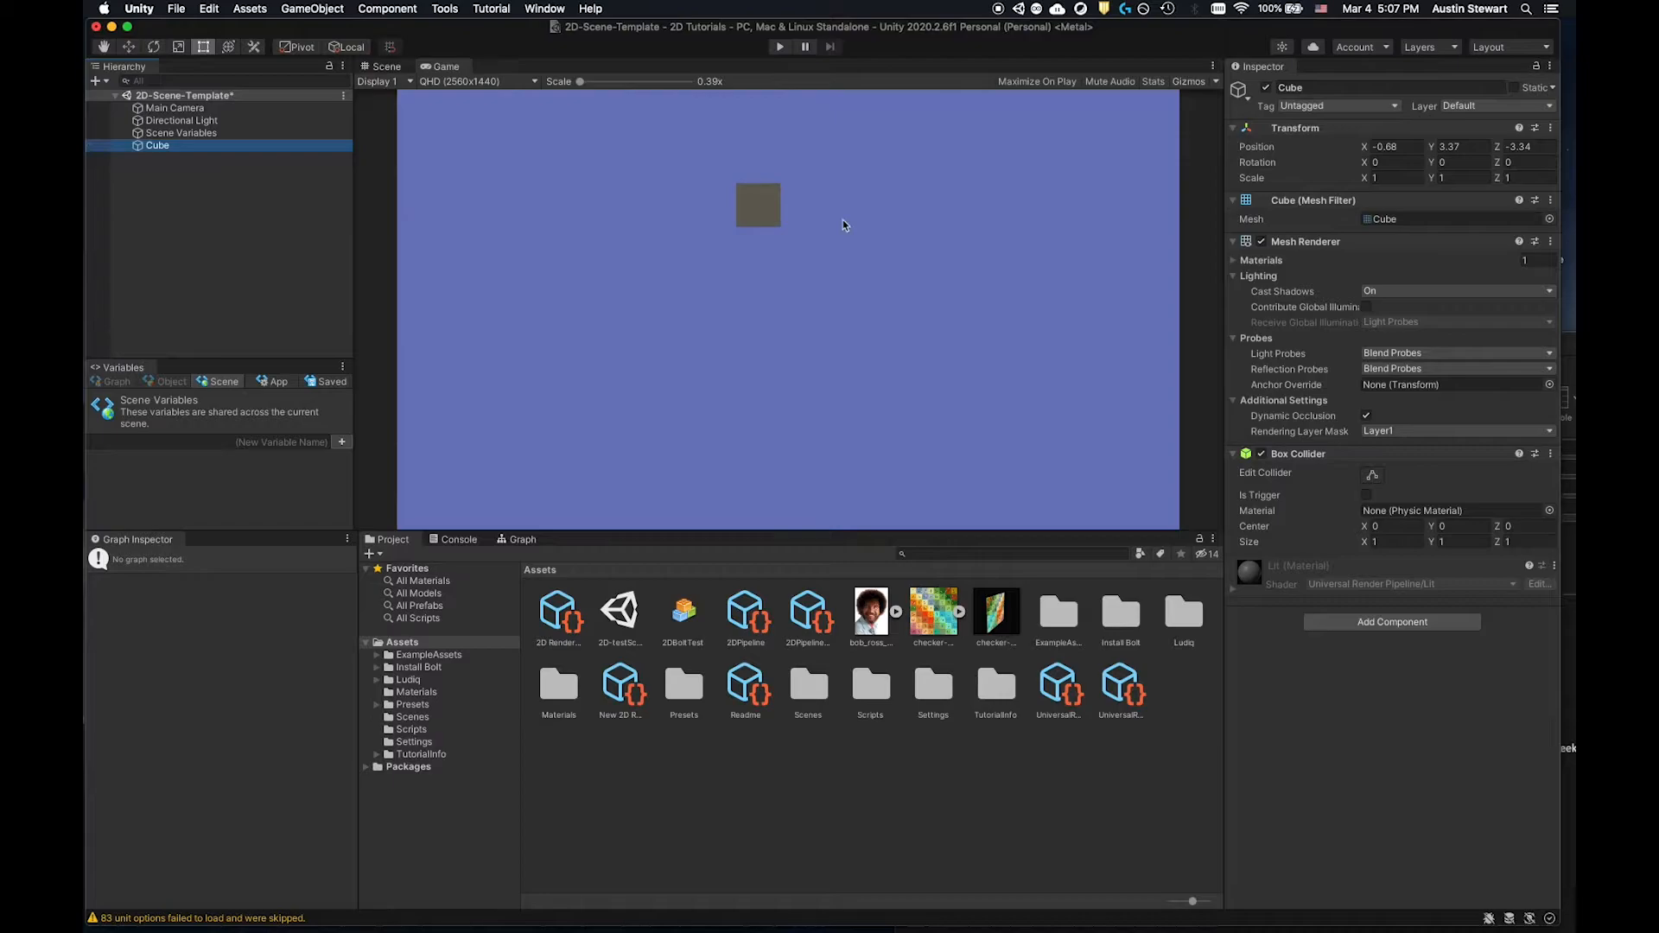
{"action": "left_click", "coordinate": [386, 67]}
{"action": "left_click_drag", "start_coordinate": [791, 189], "coordinate": [603, 314]}
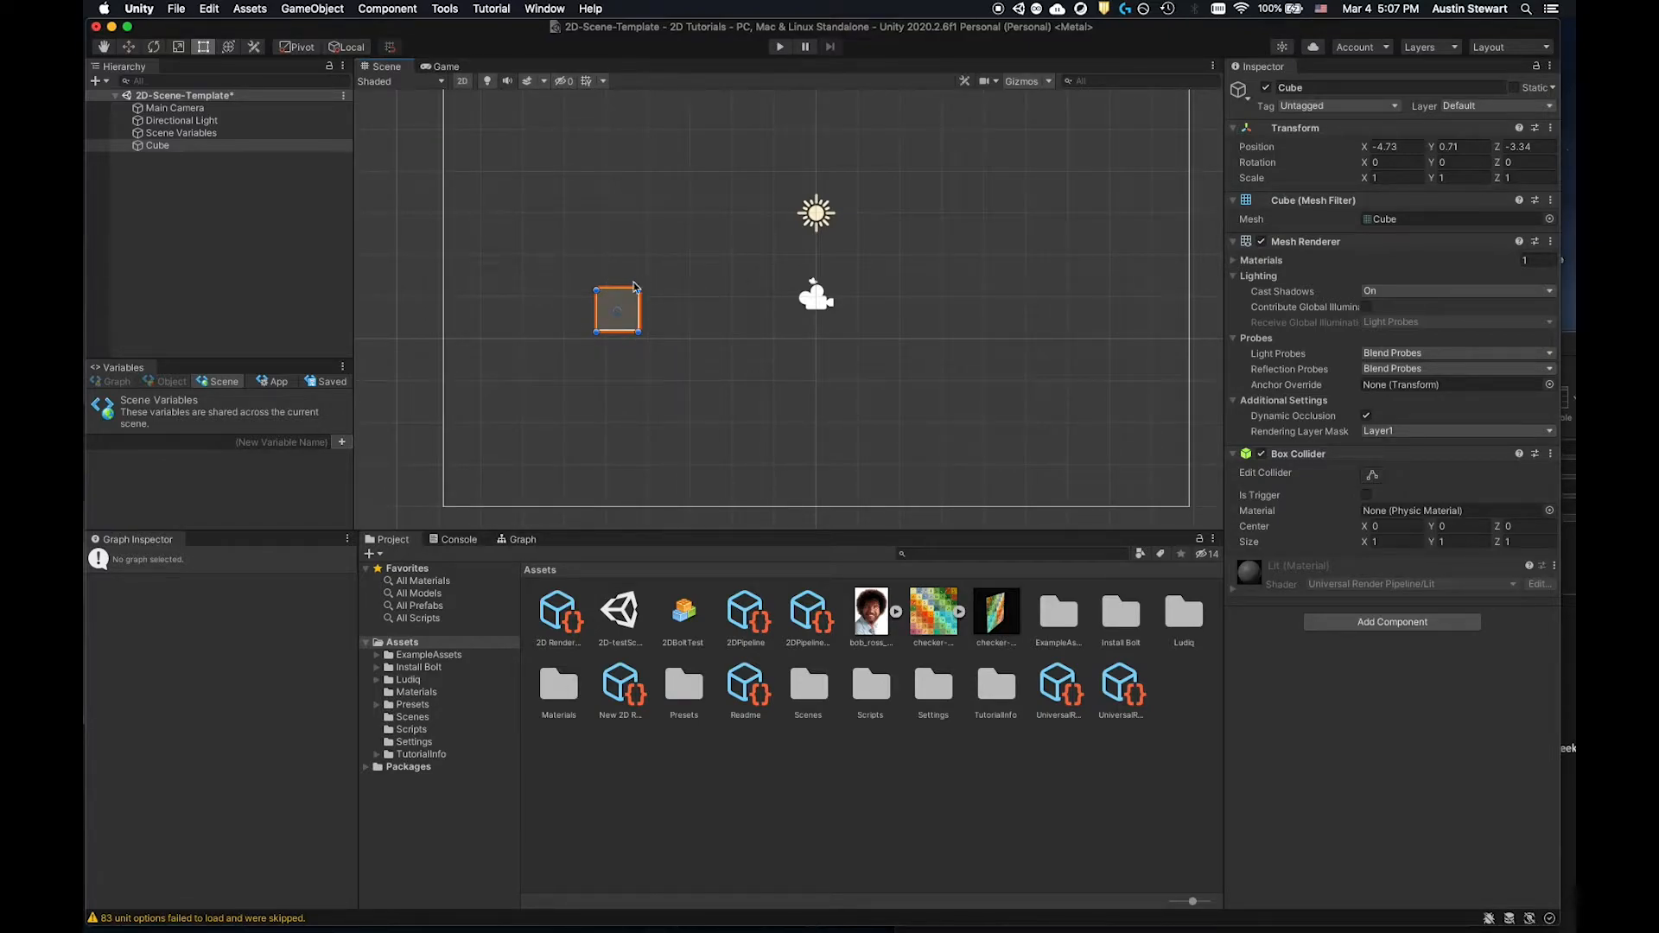
{"action": "left_click", "coordinate": [152, 147]}
{"action": "right_click", "coordinate": [156, 147]}
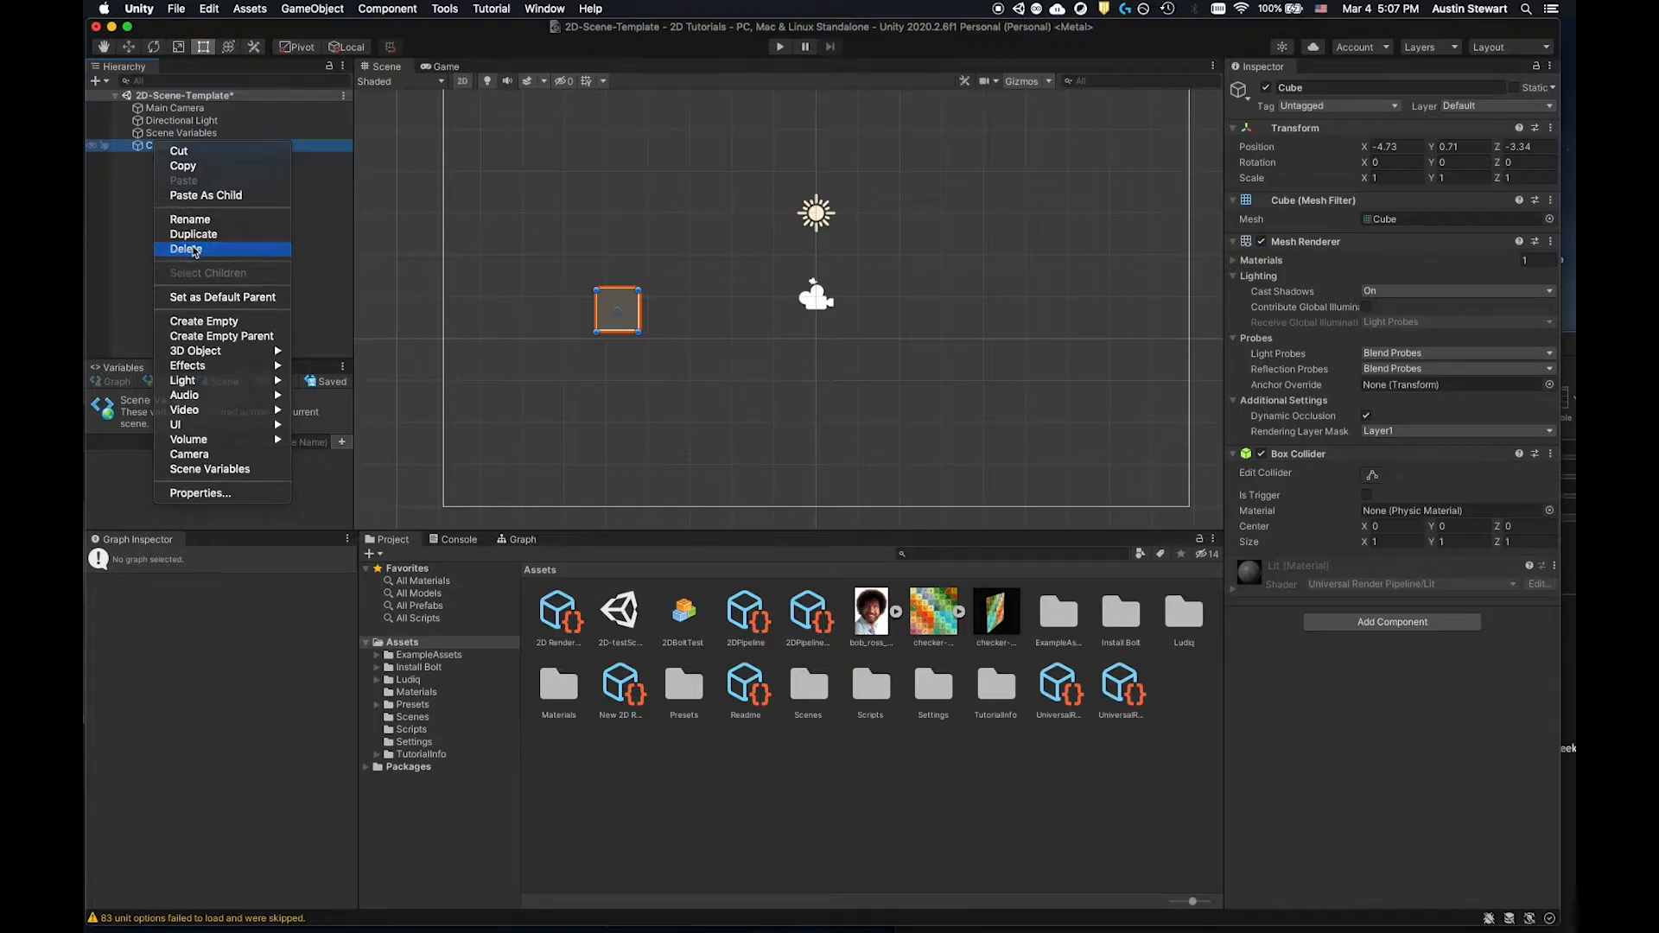
{"action": "left_click", "coordinate": [195, 249]}
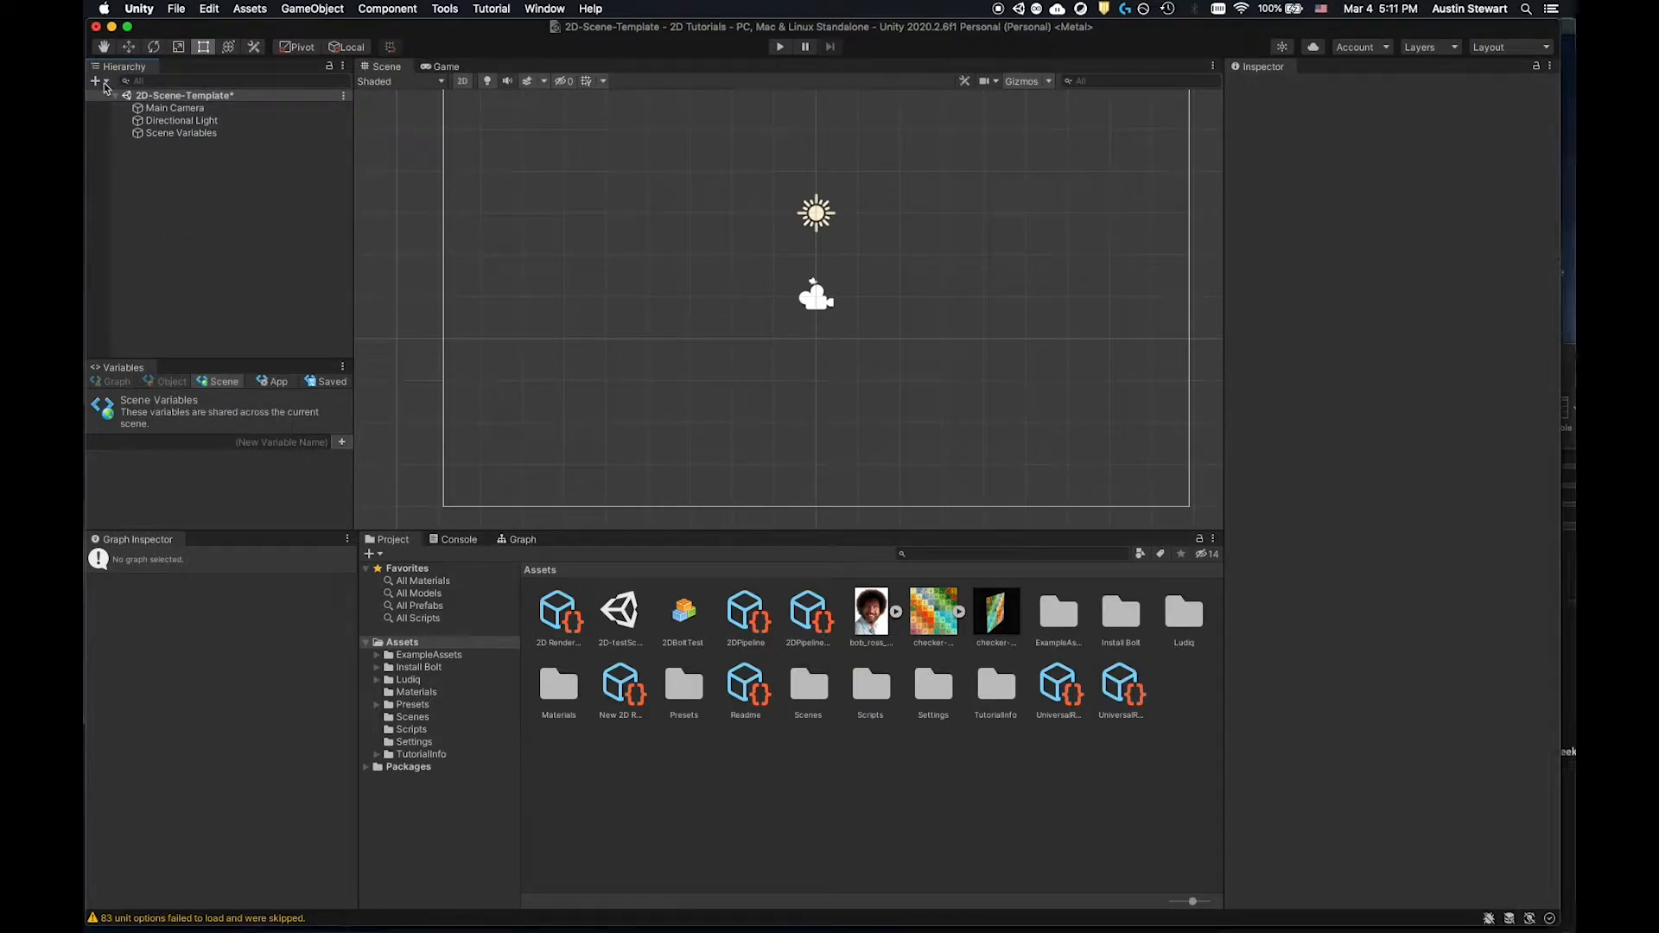
{"action": "left_click", "coordinate": [106, 81]}
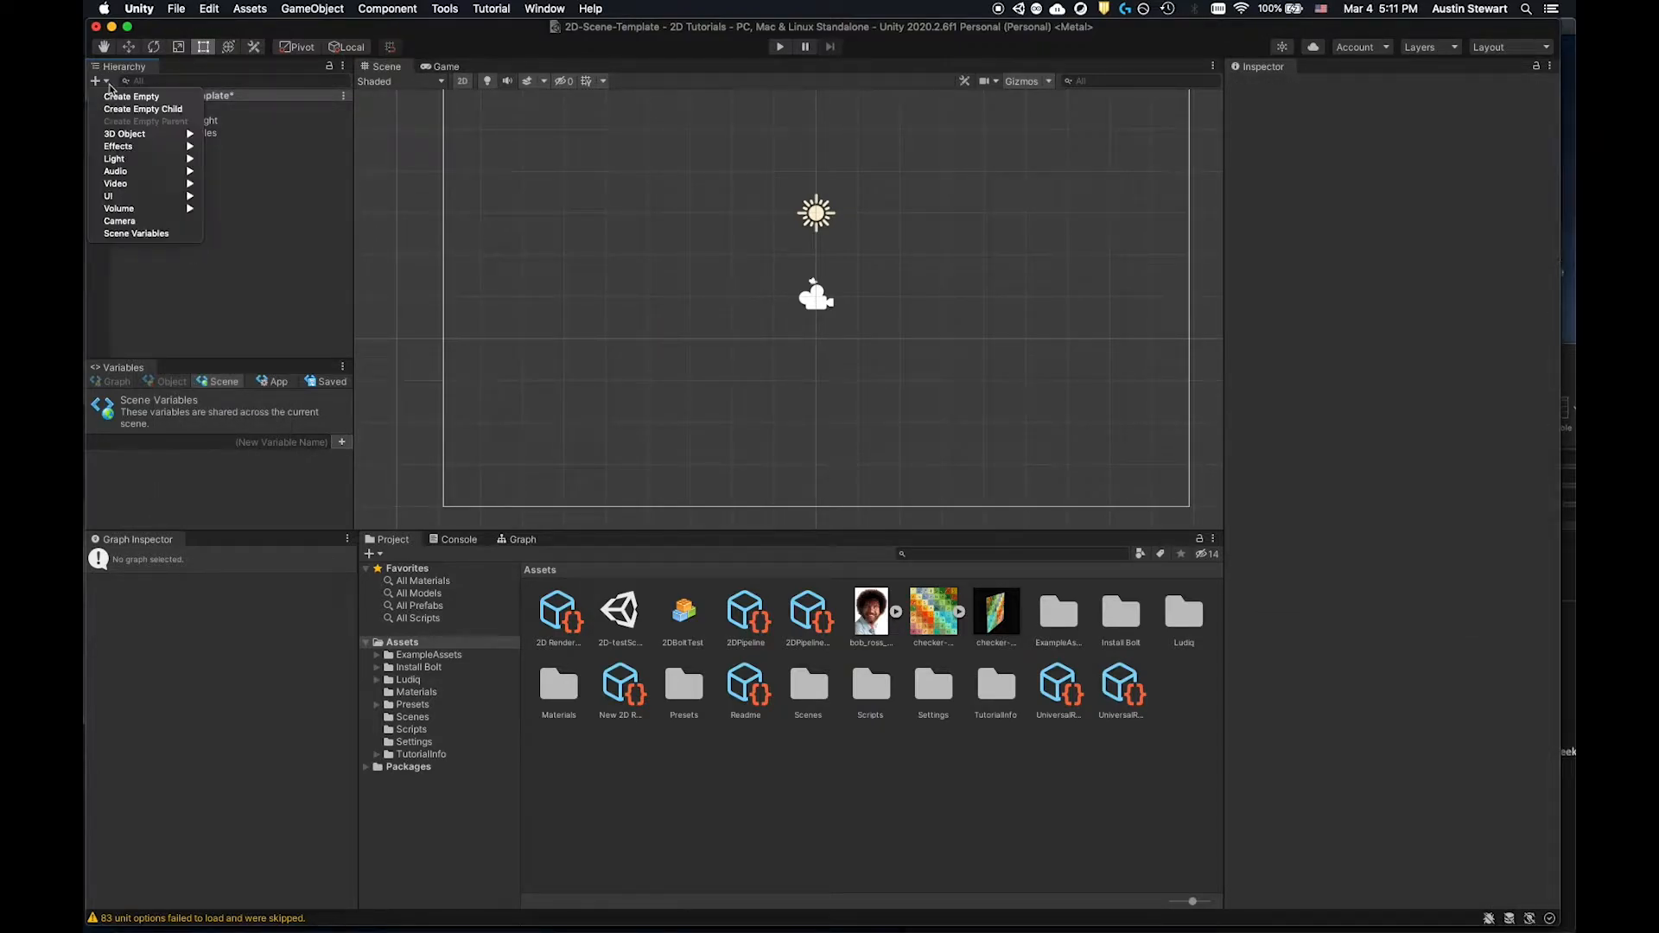
{"action": "mouse_move", "coordinate": [127, 149]}
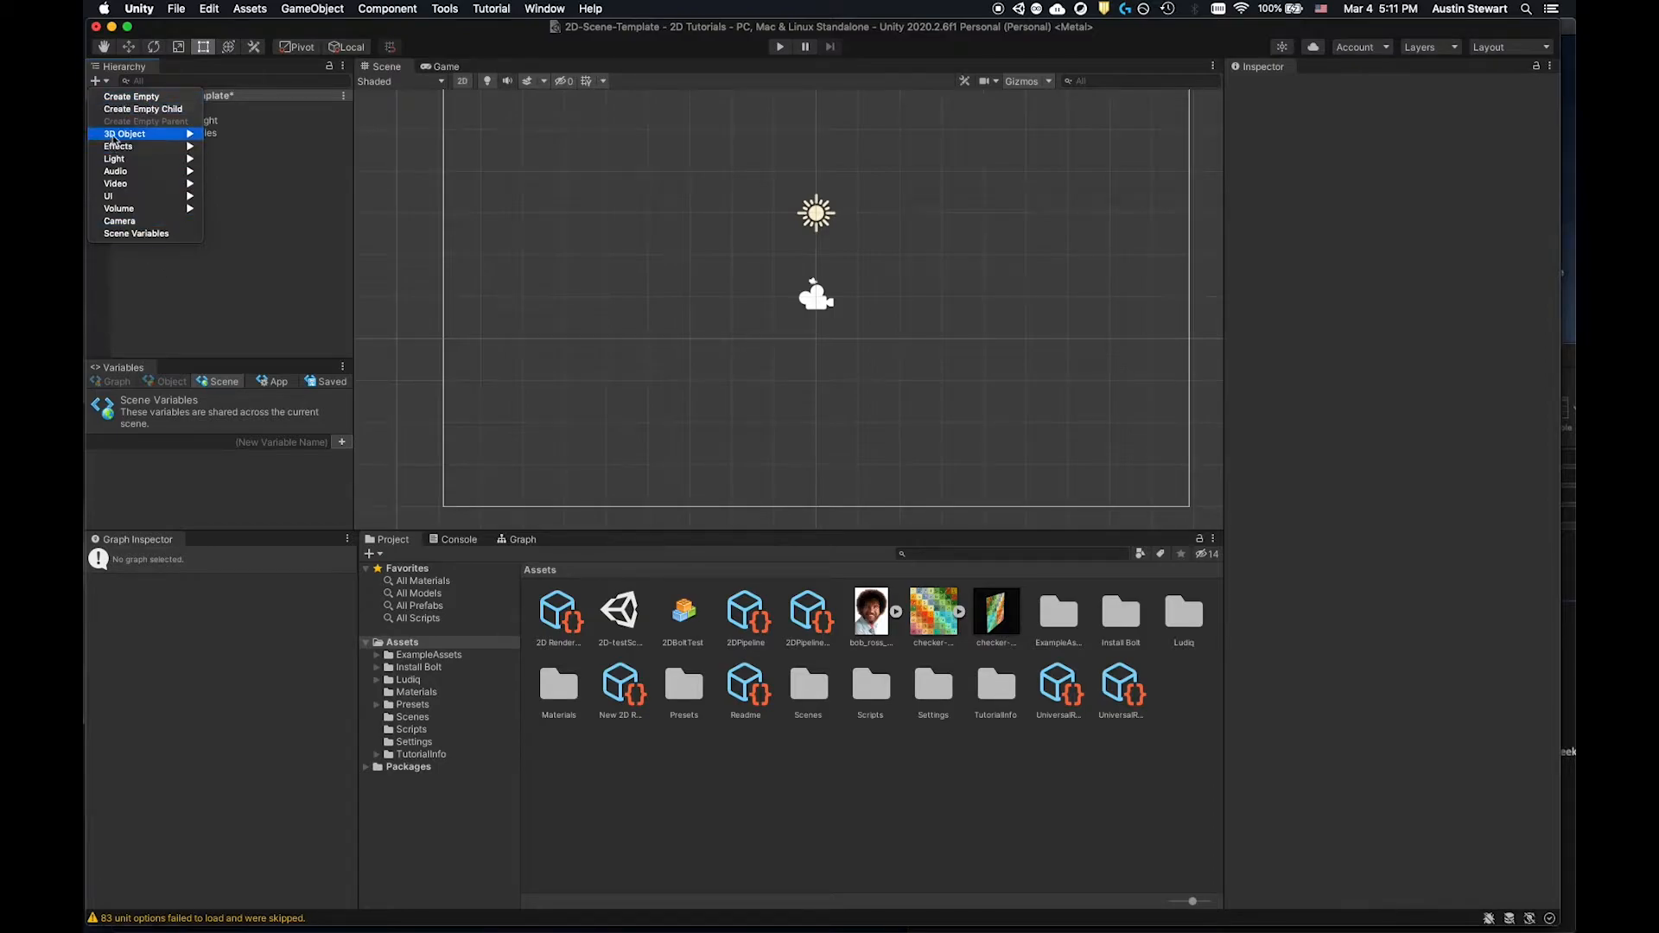
{"action": "left_click", "coordinate": [201, 268]}
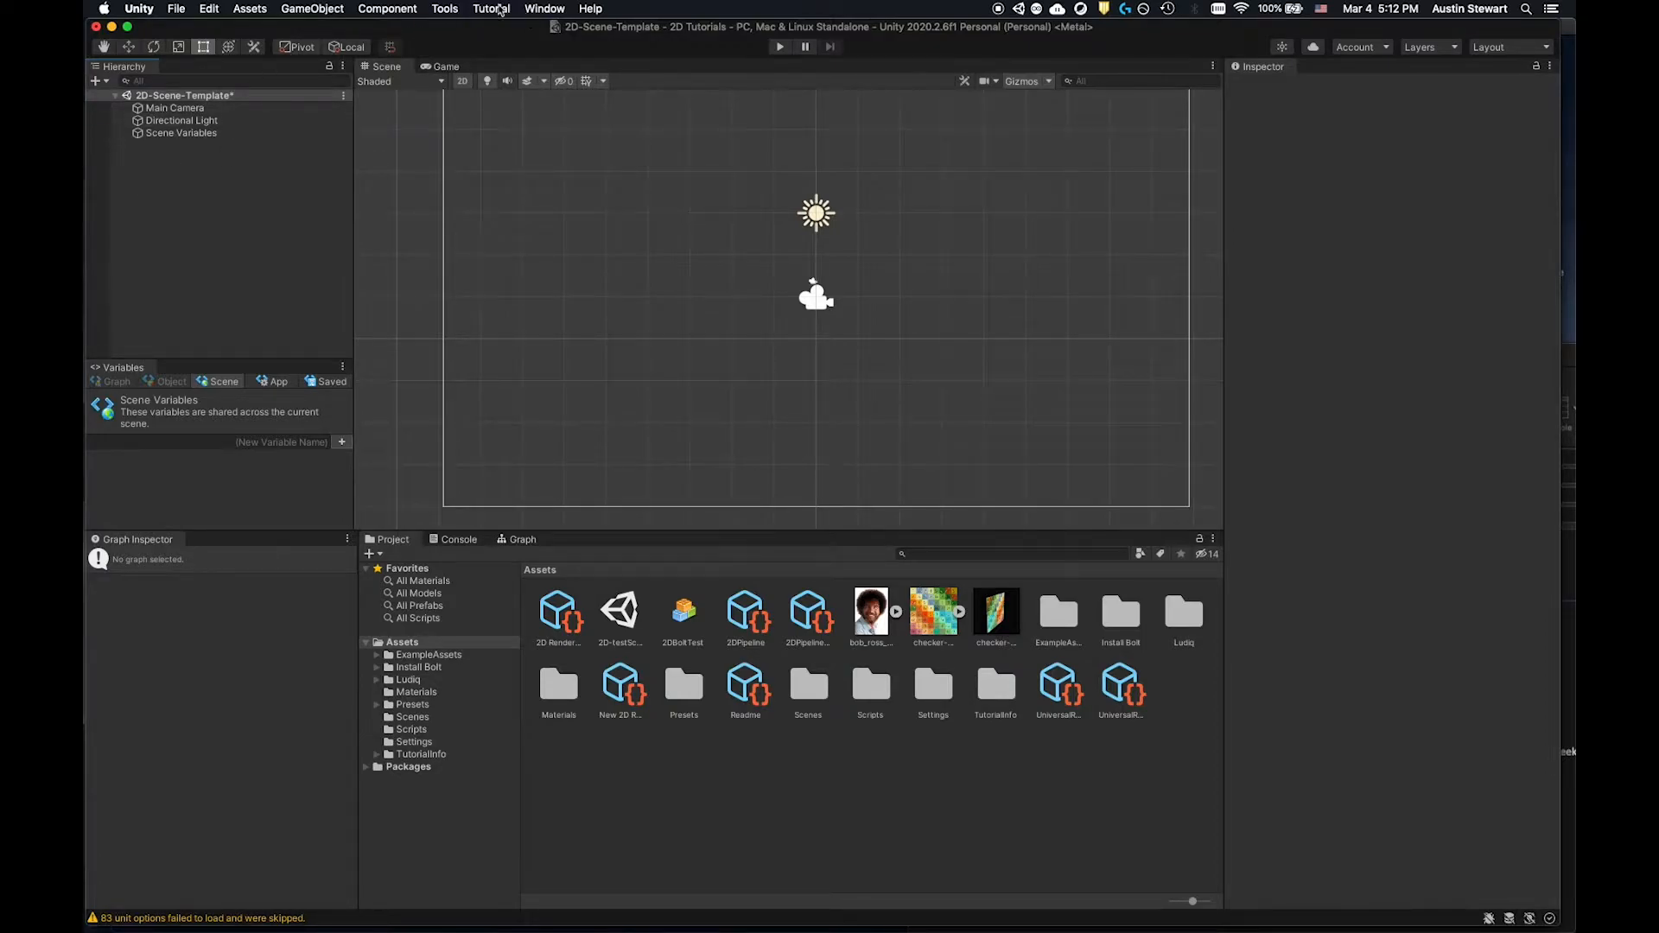
Open the Package Manager and list the packages from the Unity Registry.
{"action": "left_click", "coordinate": [530, 10]}
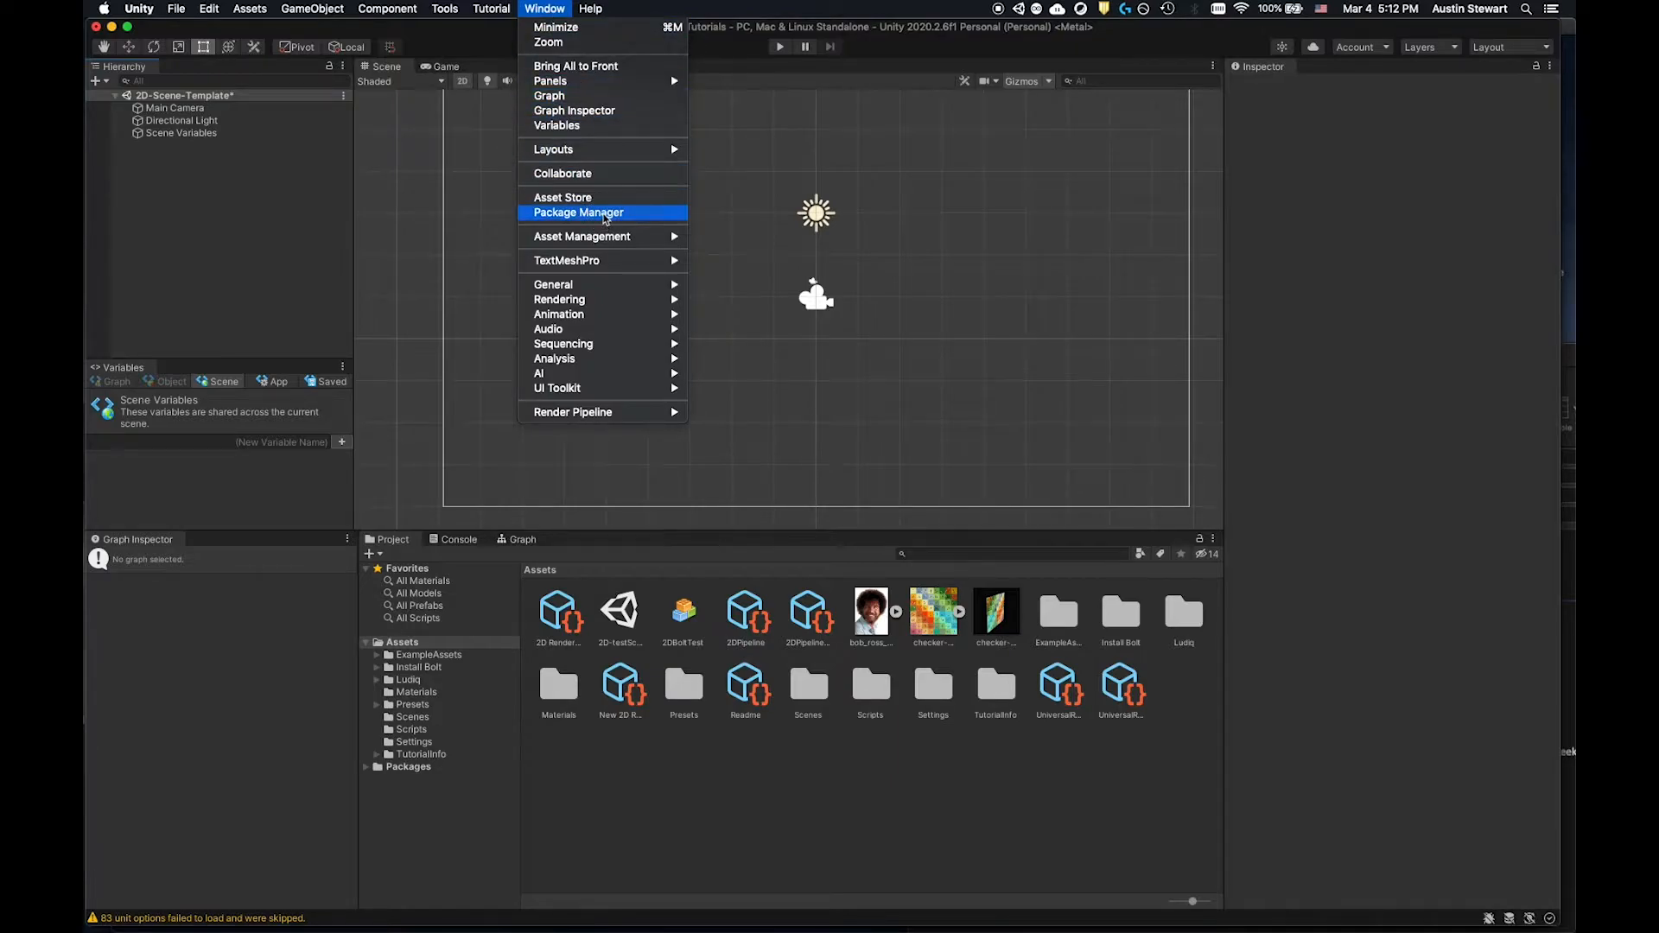
{"action": "left_click", "coordinate": [605, 214]}
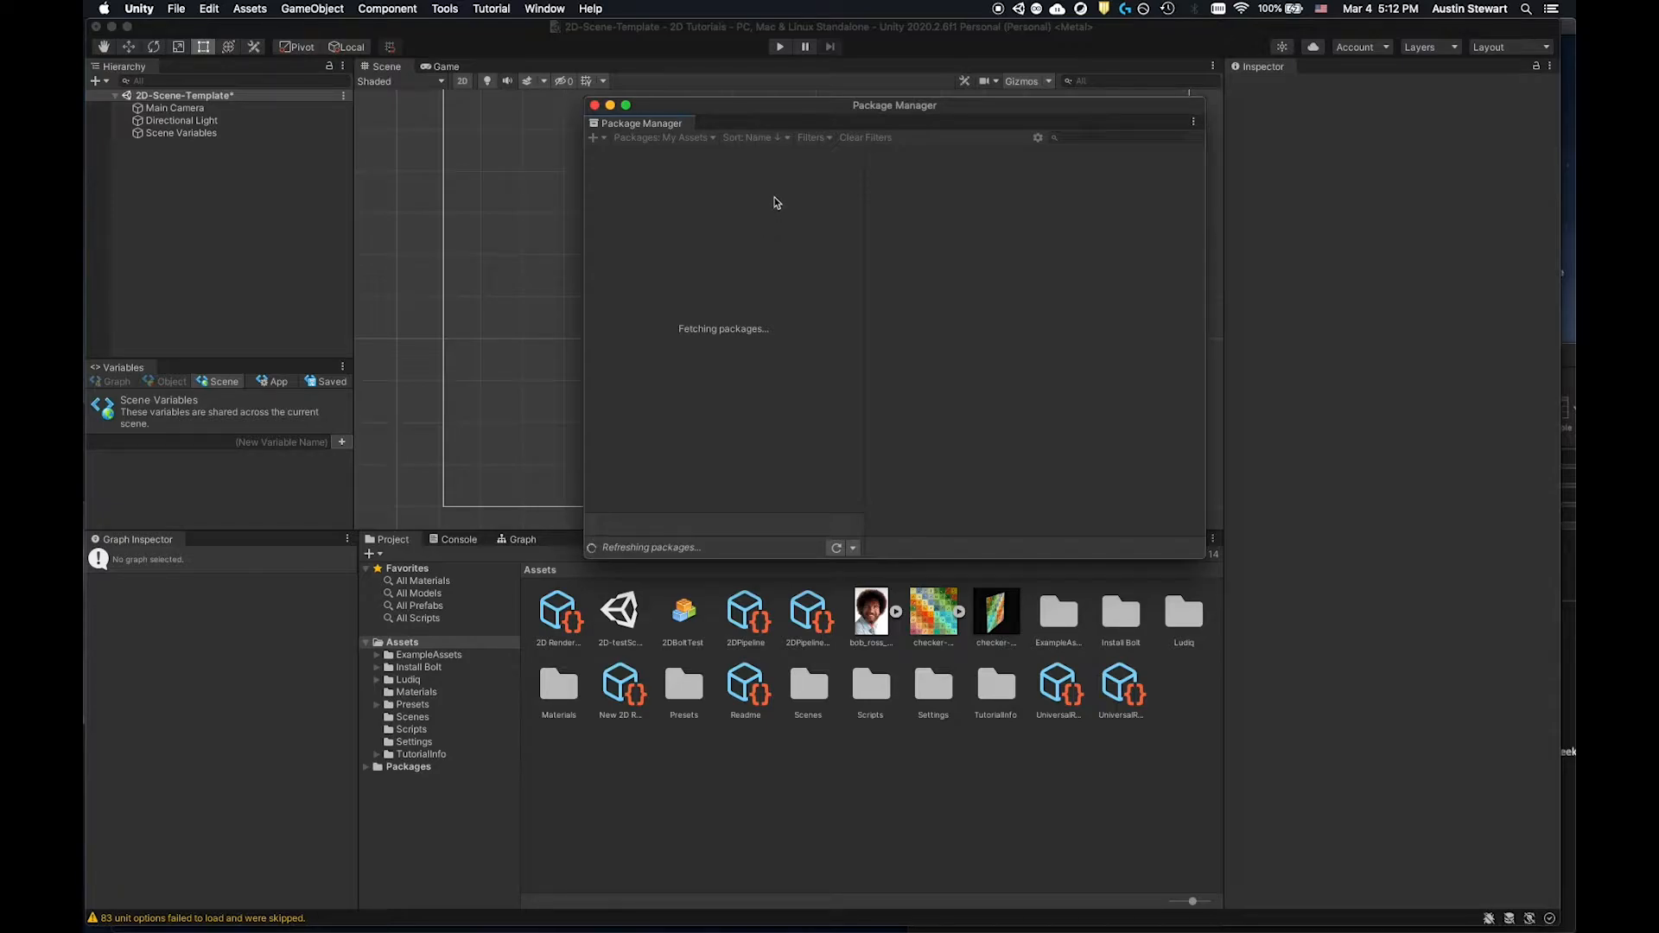
{"action": "left_click", "coordinate": [663, 138]}
{"action": "left_click", "coordinate": [673, 155]}
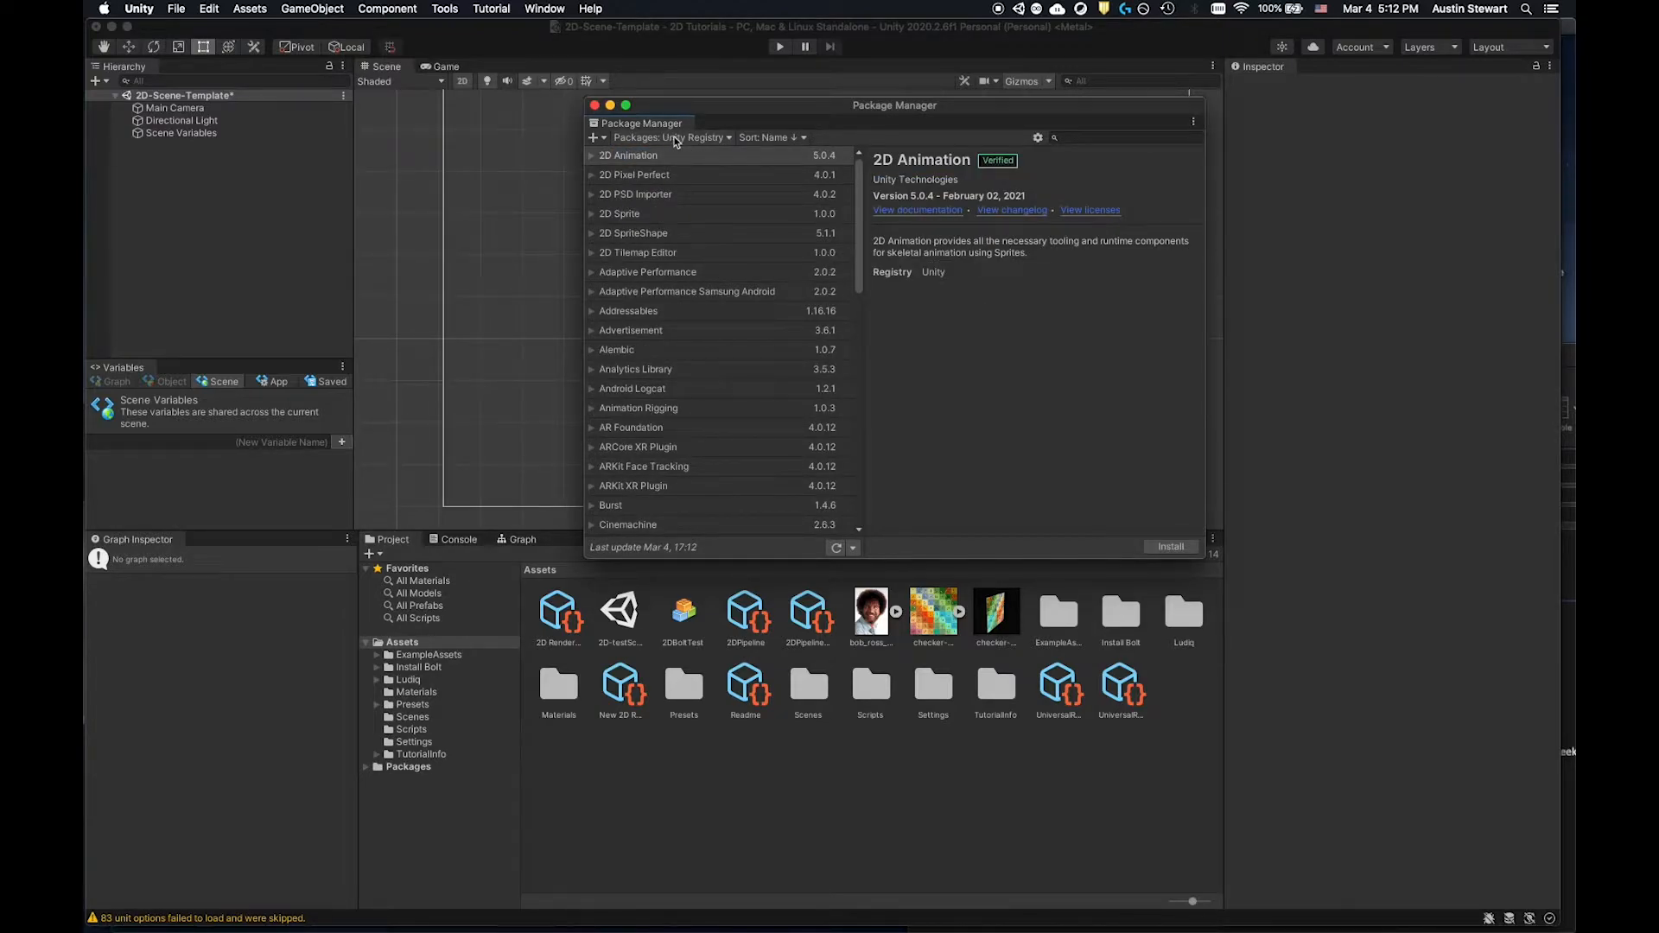
Install version 1.0.0 of the 2D Sprite package and return to the main editor.
{"action": "left_click", "coordinate": [619, 216]}
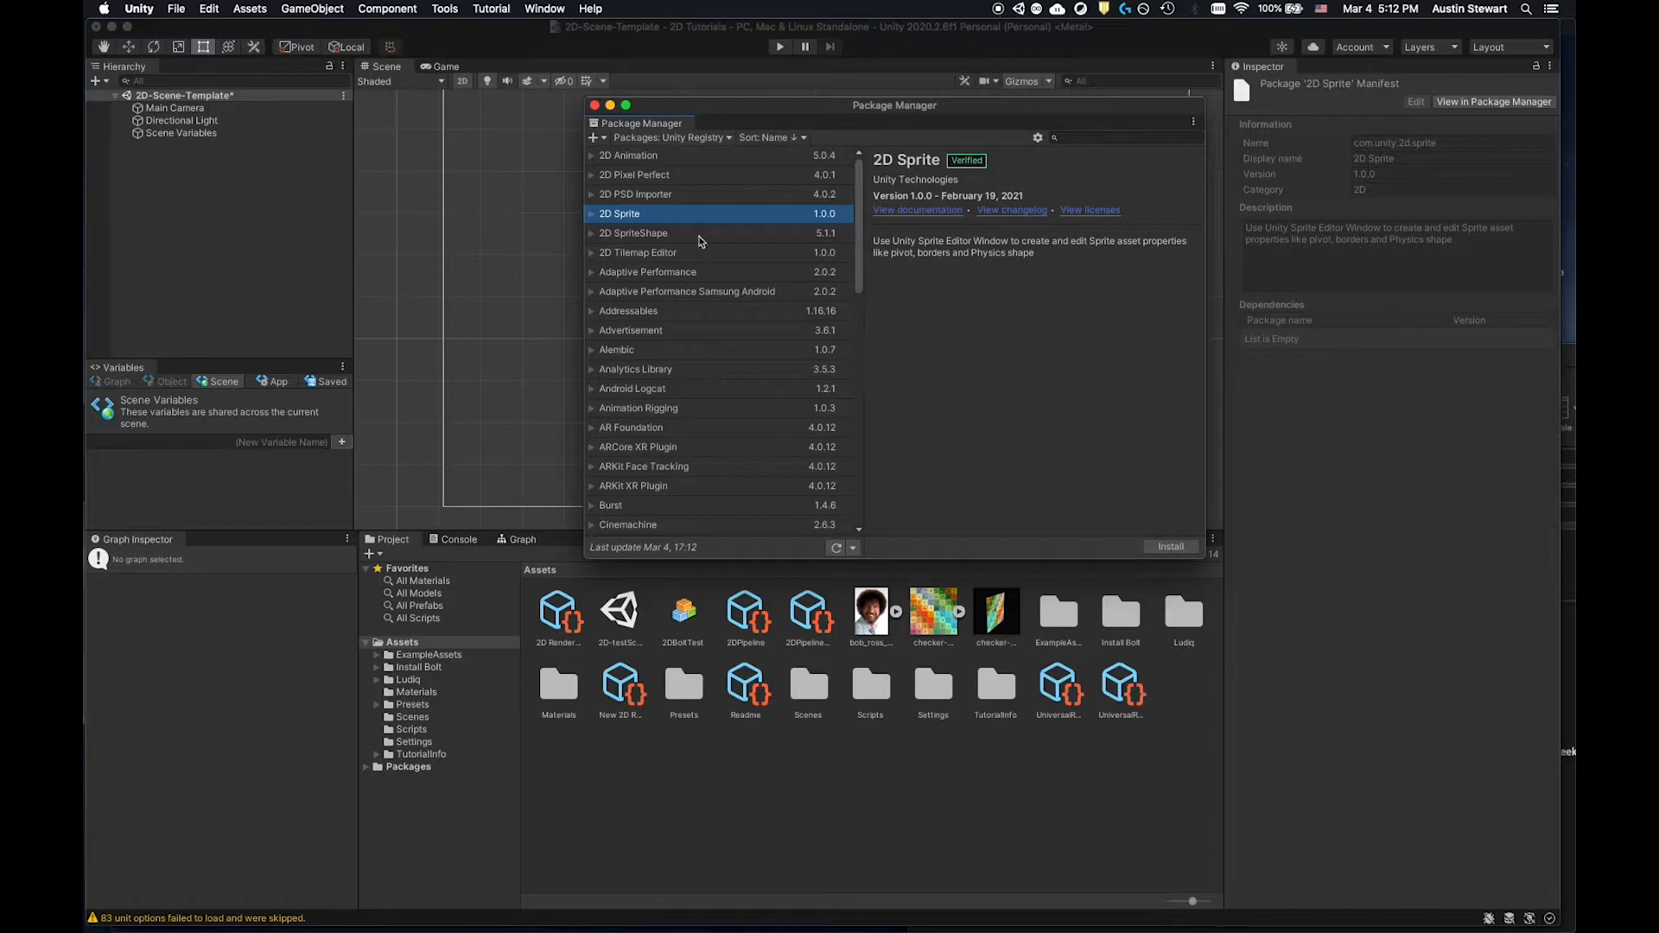
{"action": "left_click_drag", "start_coordinate": [862, 268], "coordinate": [868, 269]}
{"action": "scroll", "coordinate": [852, 285], "scroll_direction": "down", "scroll_amount": 3}
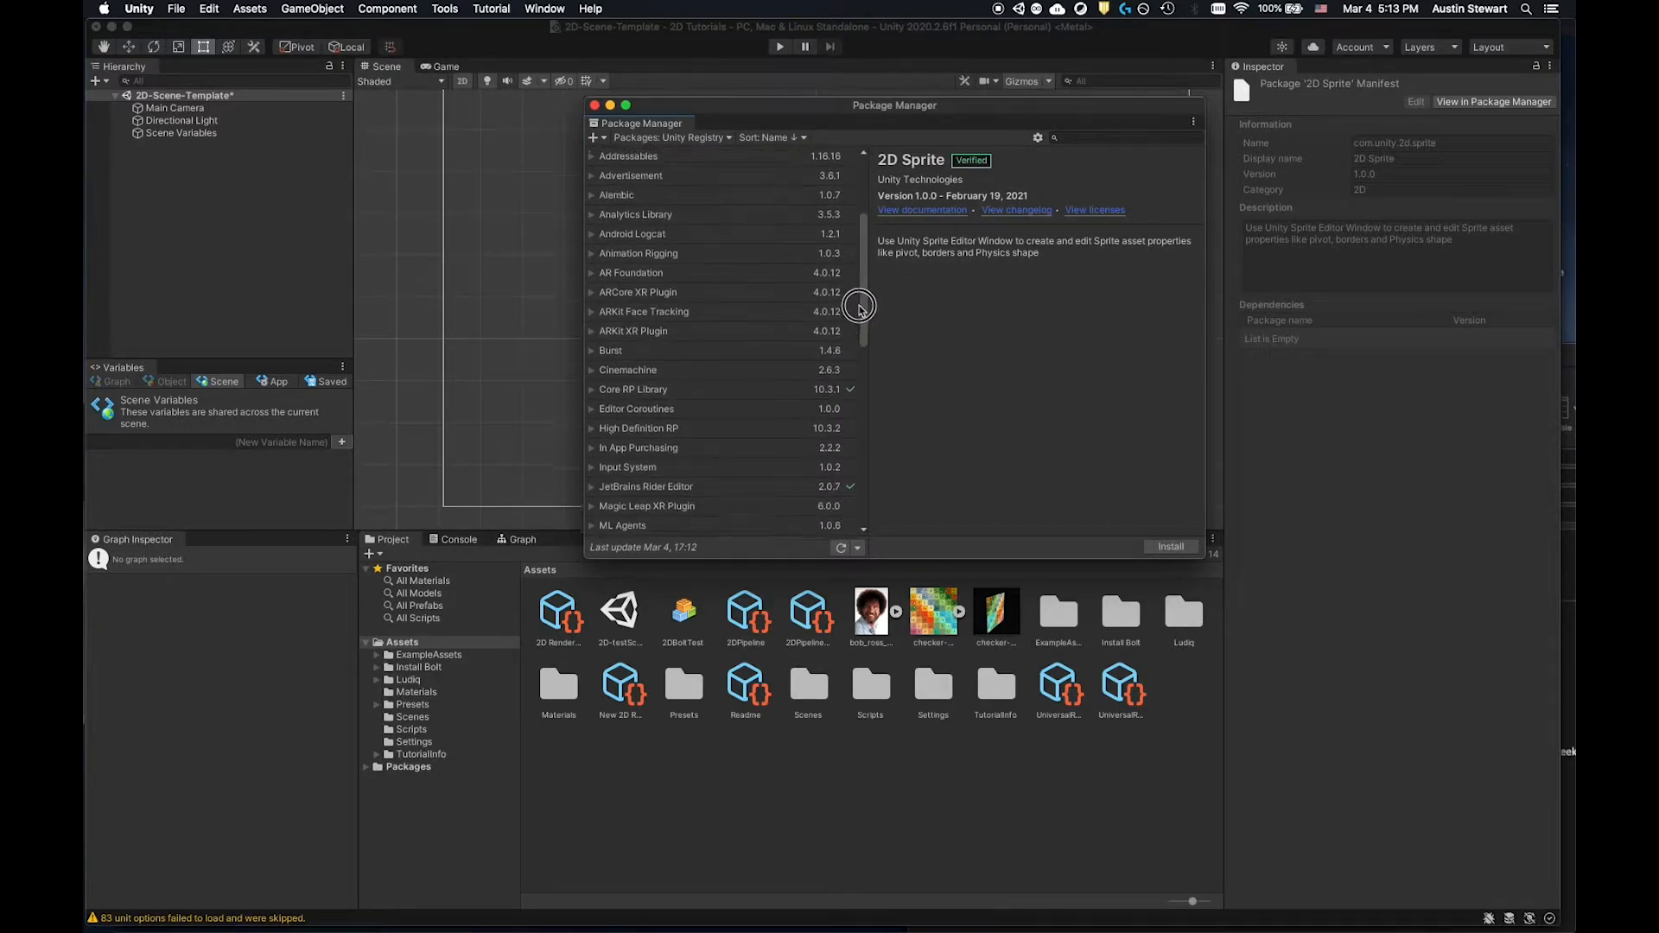
{"action": "scroll", "coordinate": [859, 303], "scroll_direction": "up", "scroll_amount": 4}
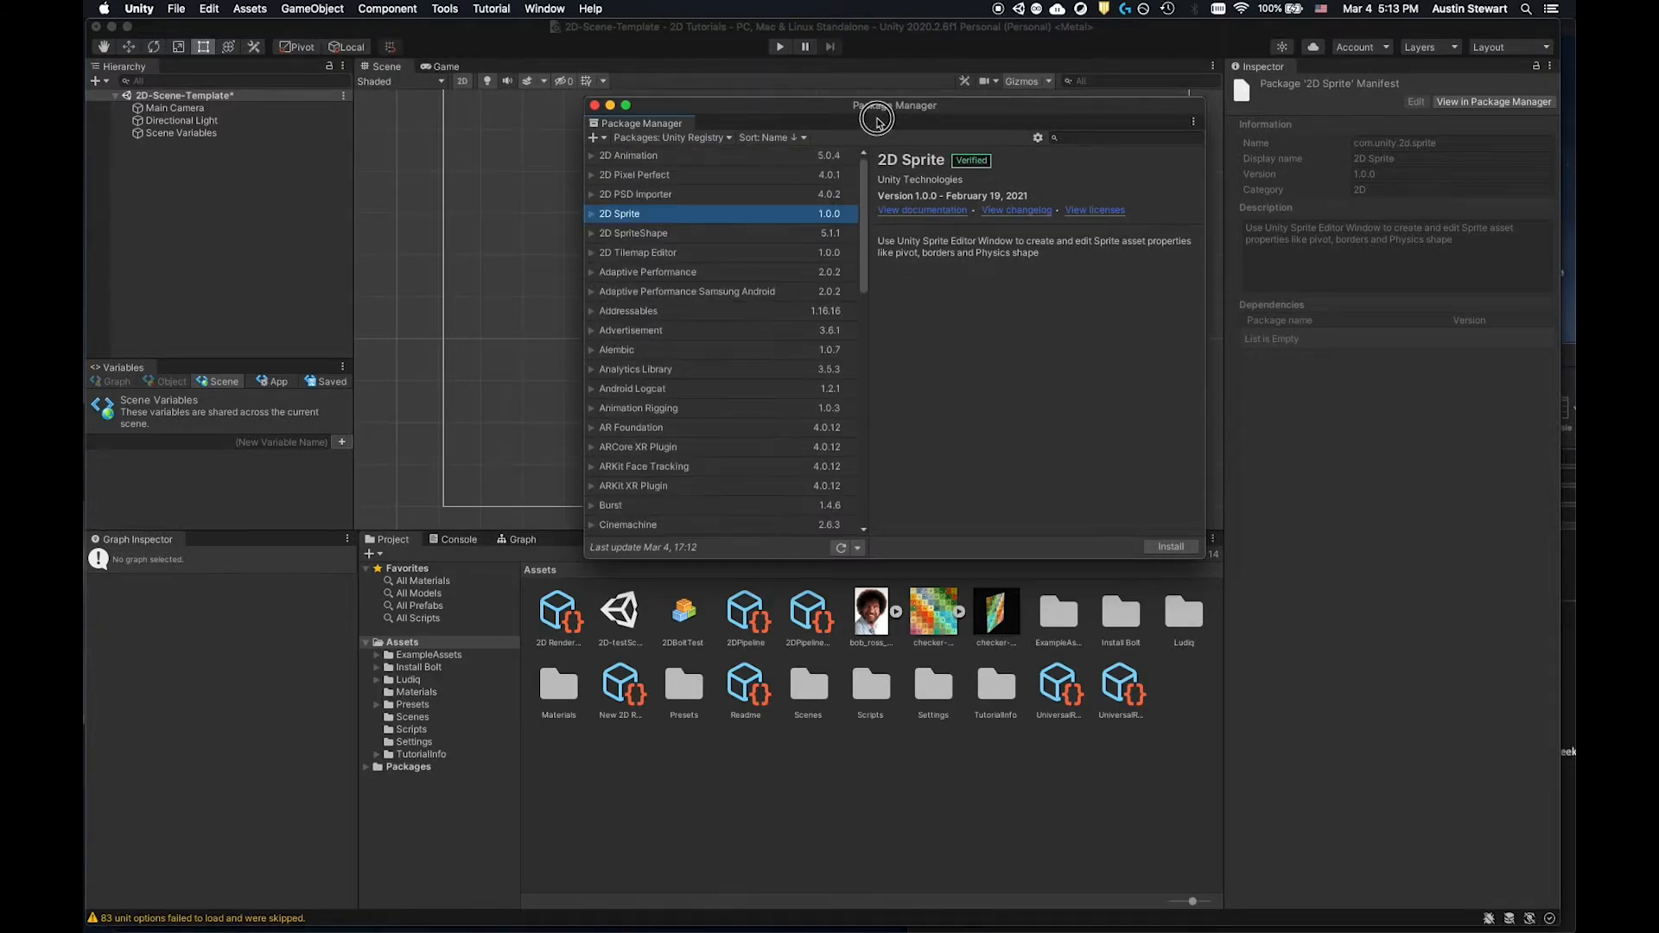
{"action": "left_click", "coordinate": [592, 214]}
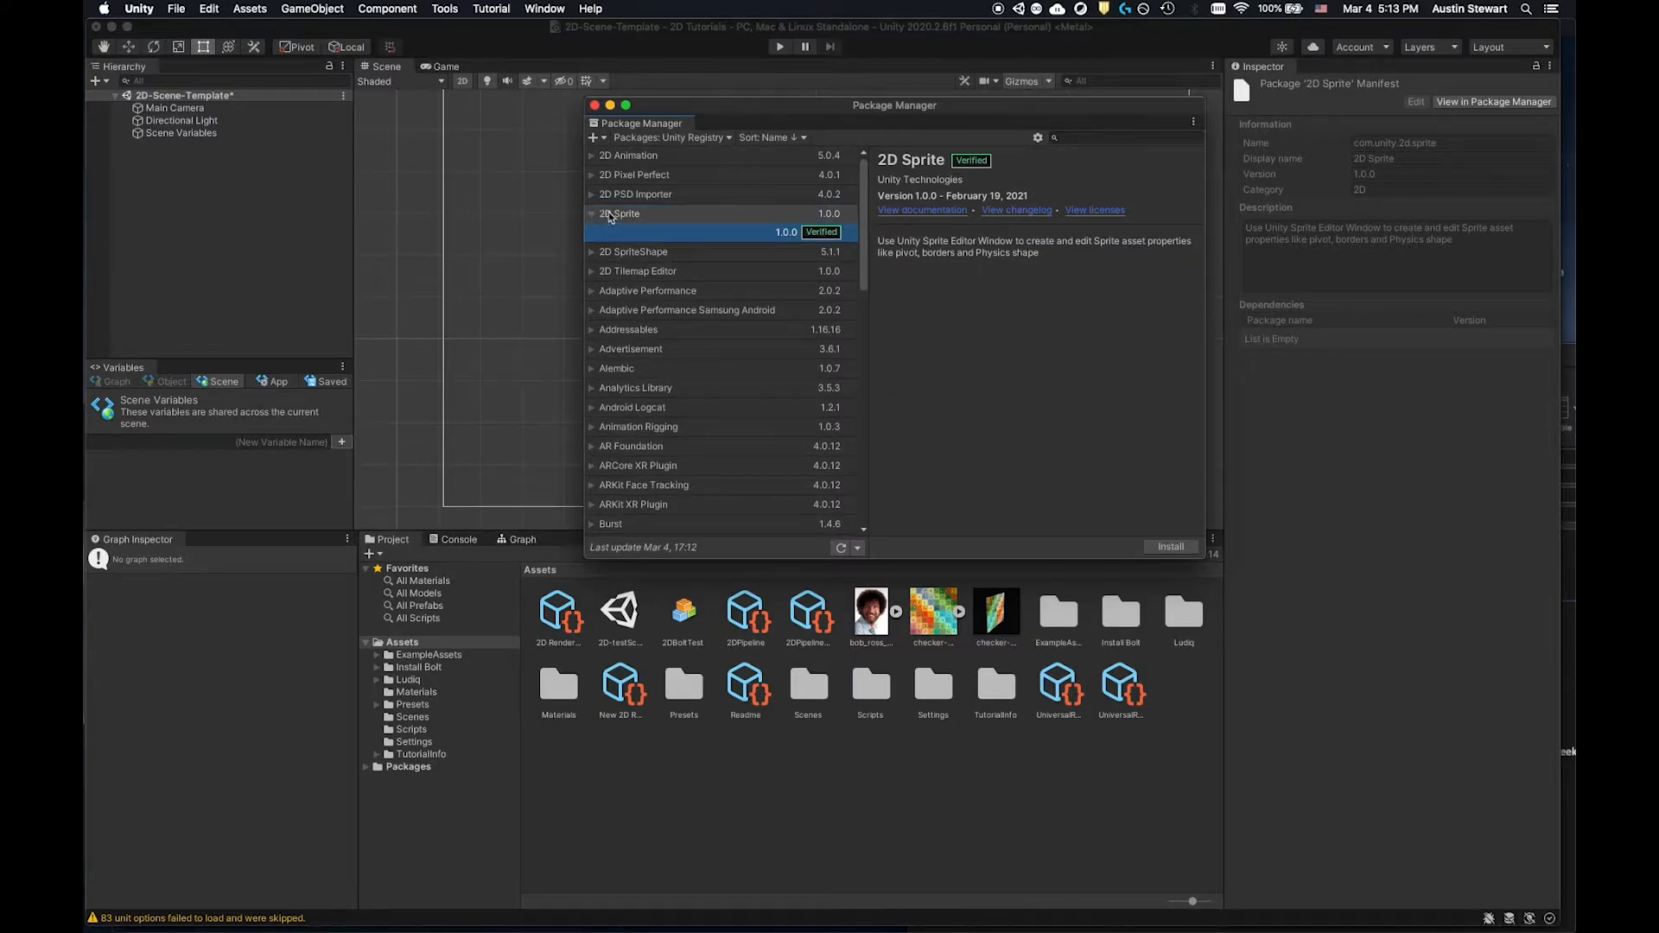
{"action": "left_click", "coordinate": [1169, 547]}
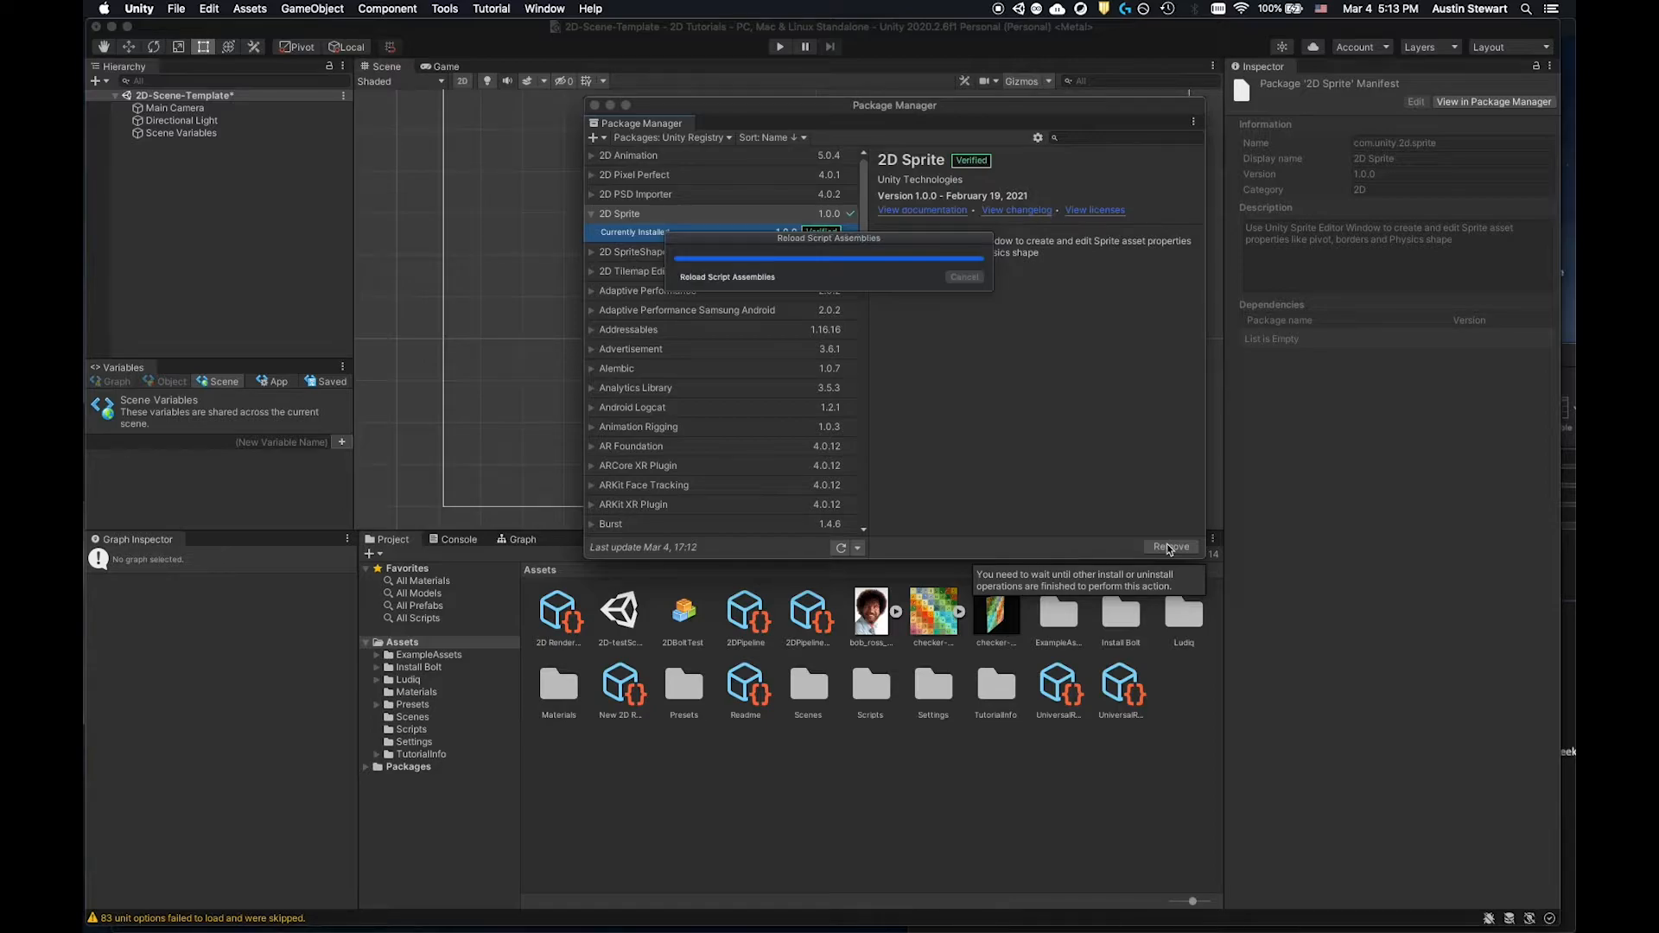
{"action": "left_click", "coordinate": [223, 205]}
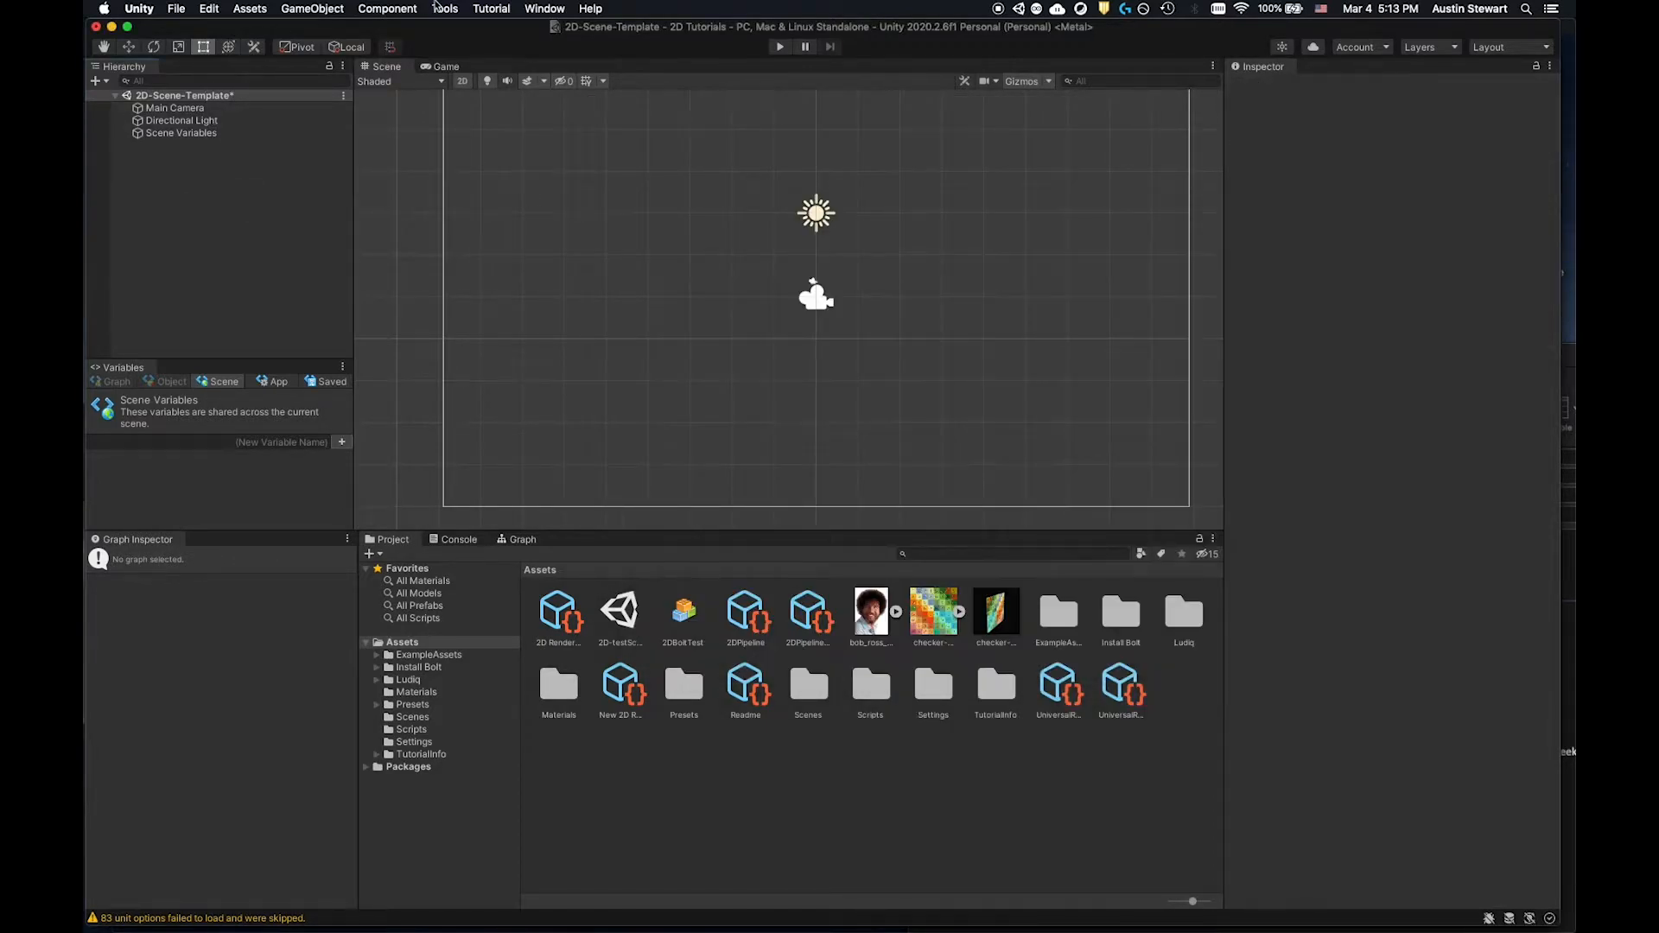
{"action": "left_click", "coordinate": [96, 80]}
{"action": "mouse_move", "coordinate": [115, 136]}
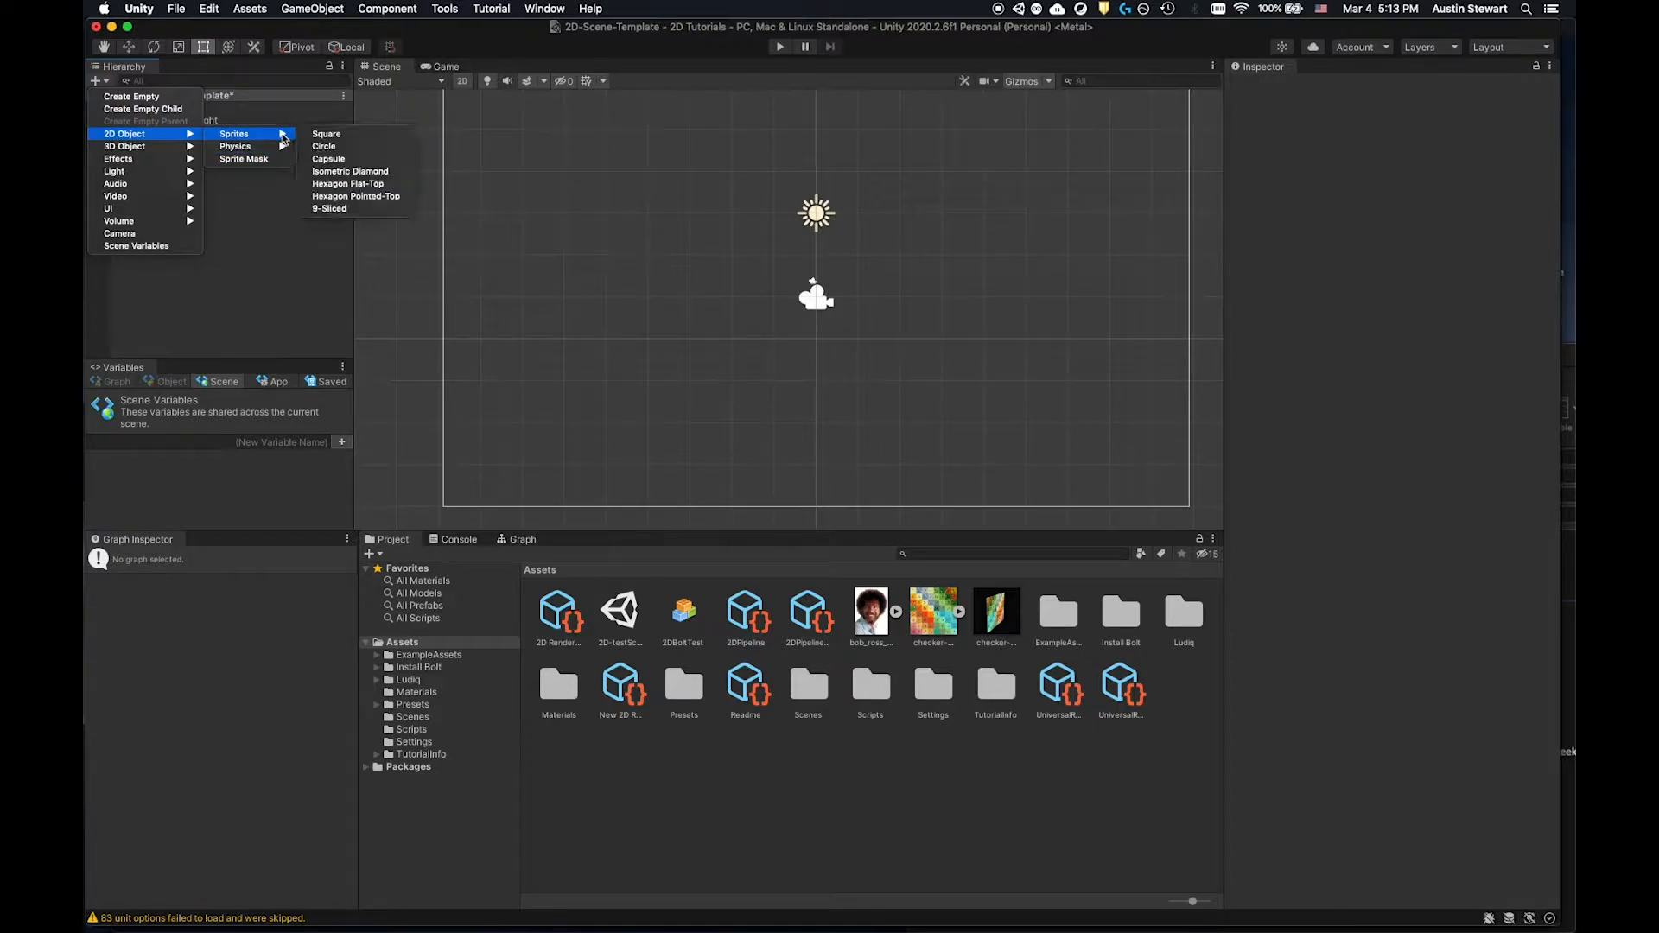
{"action": "mouse_move", "coordinate": [274, 151]}
{"action": "left_click", "coordinate": [260, 209]}
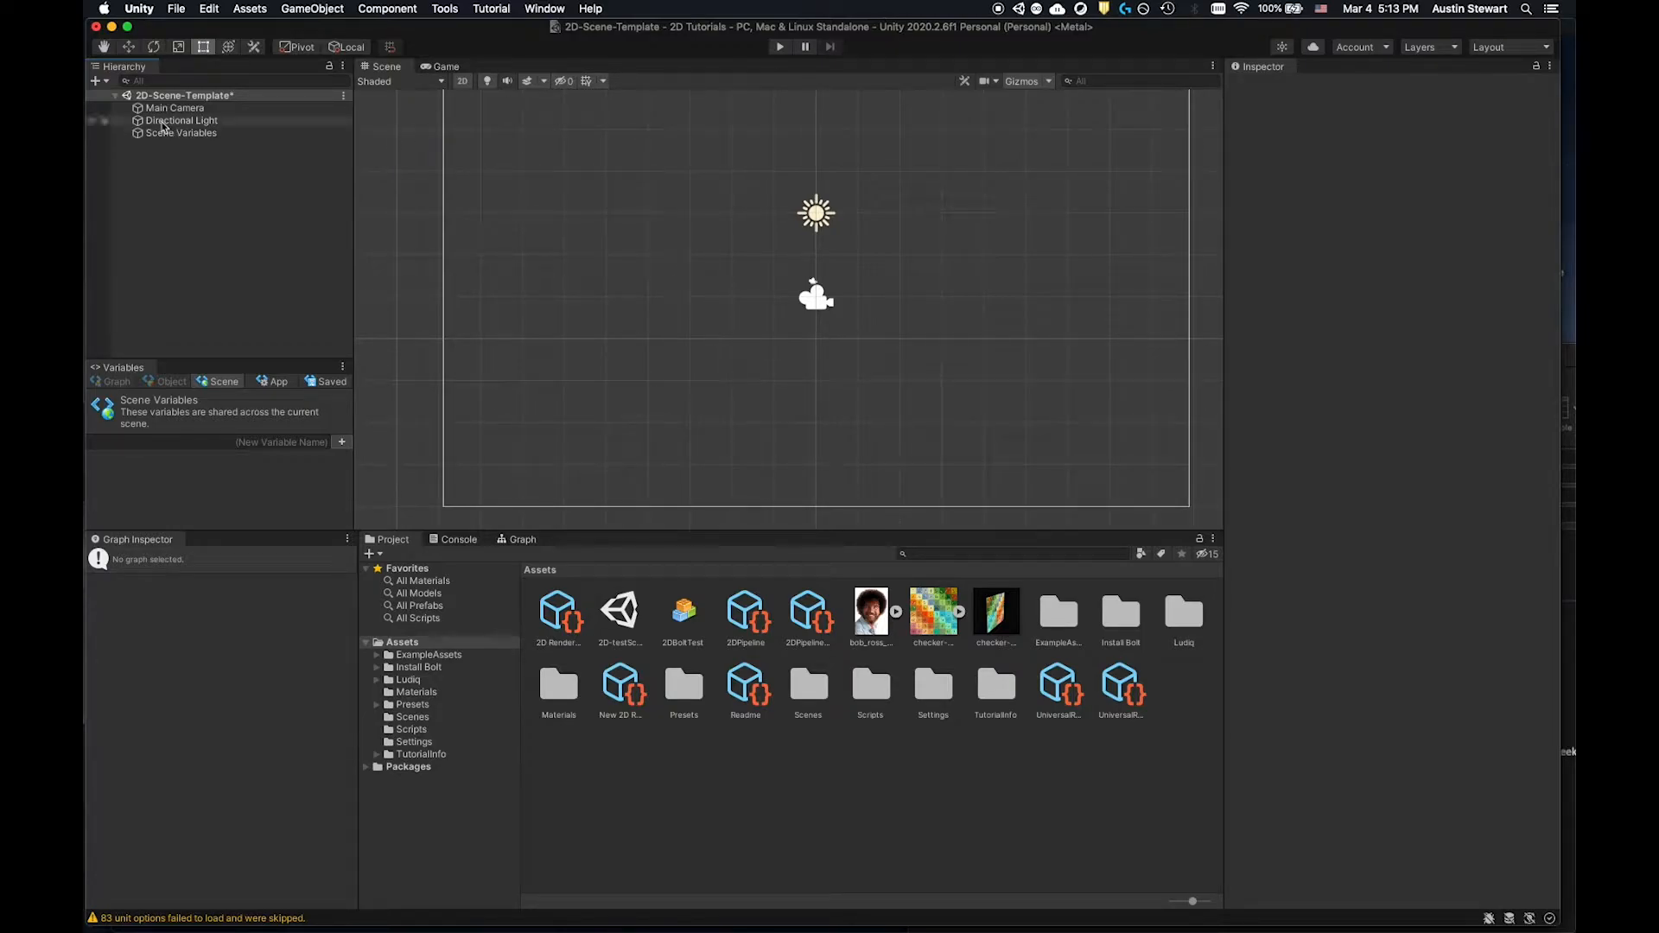
Create a 2D Square sprite in the scene and move it to about X -4.93, Y 3.31.
{"action": "left_click", "coordinate": [95, 81]}
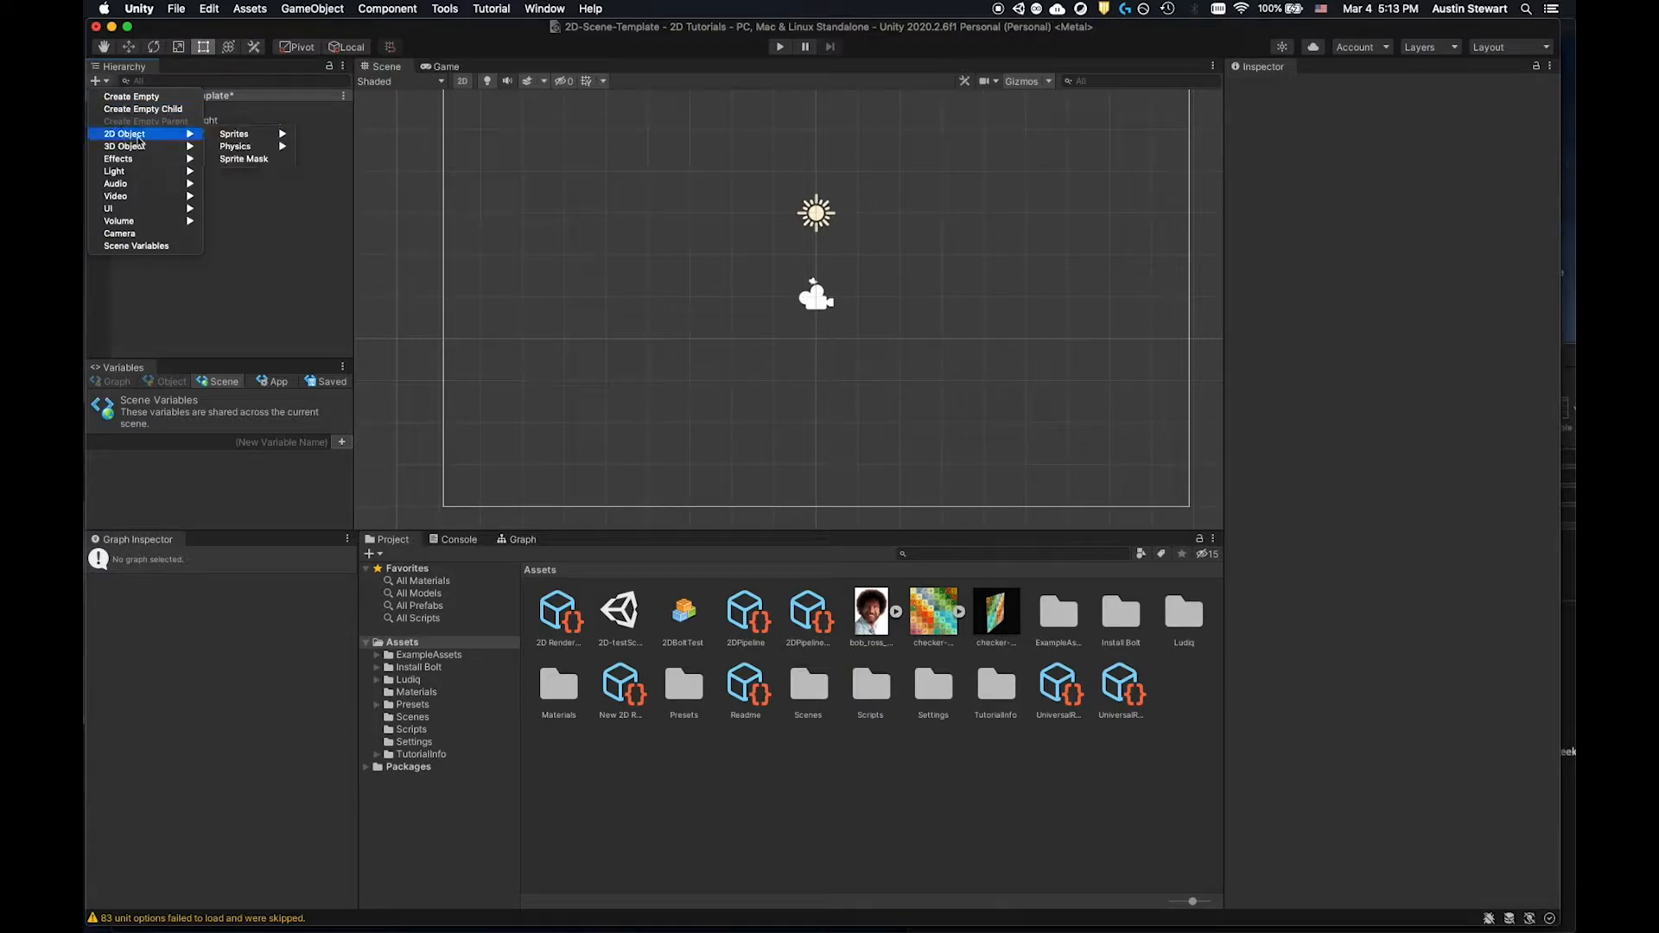
{"action": "mouse_move", "coordinate": [263, 136]}
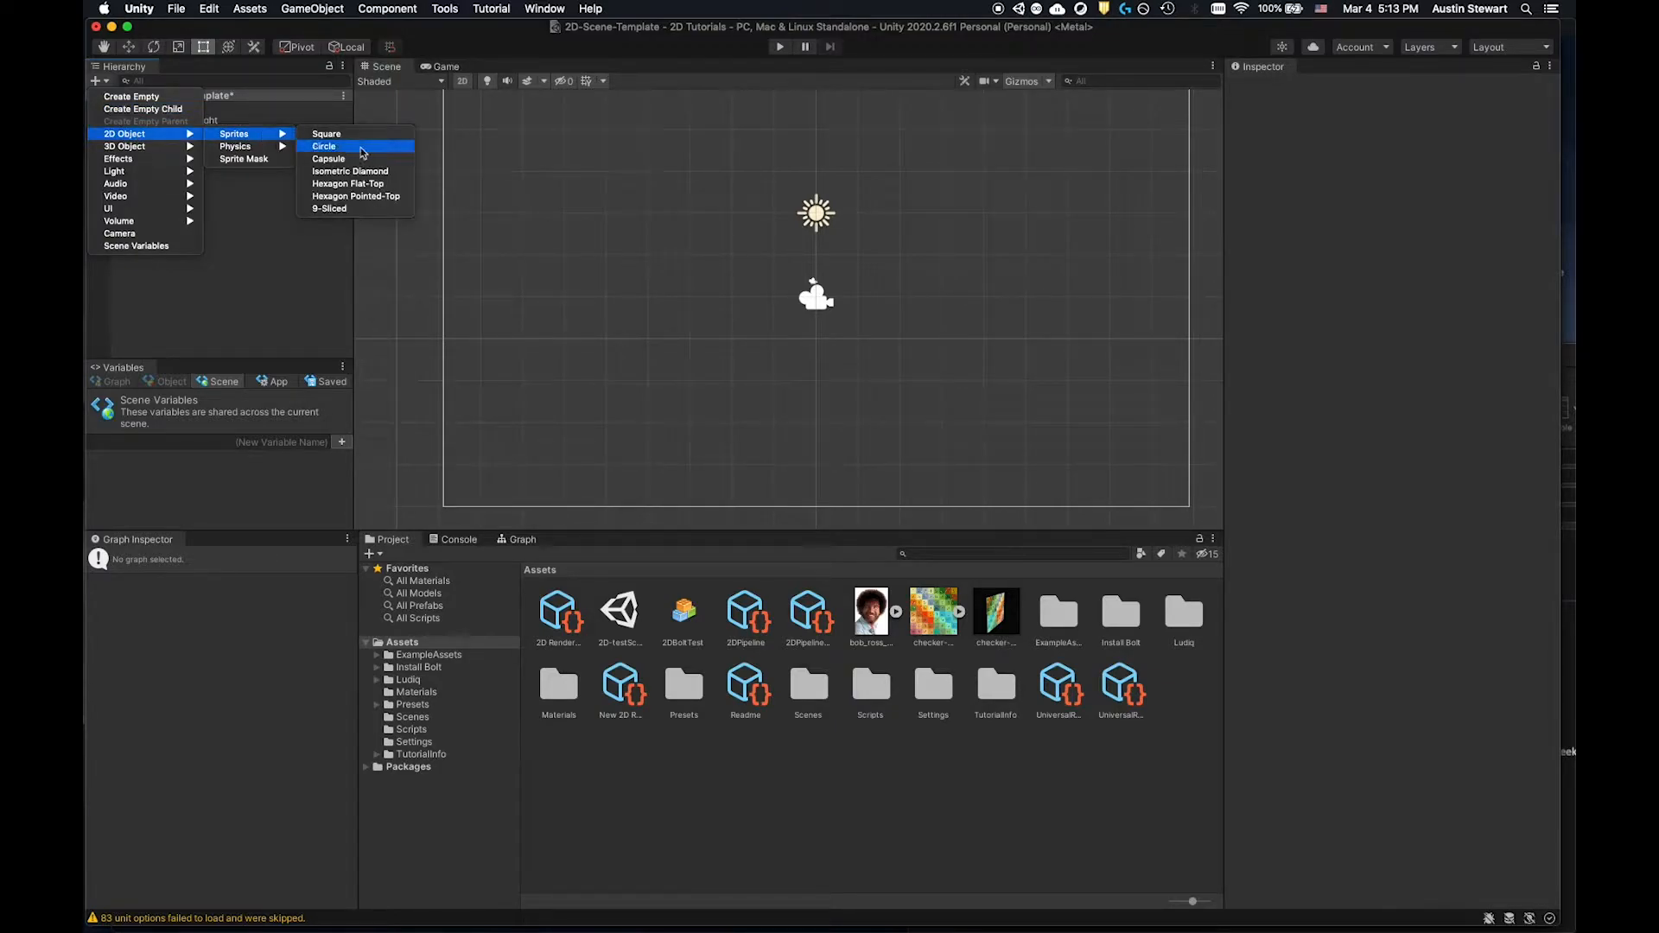
{"action": "left_click", "coordinate": [328, 134]}
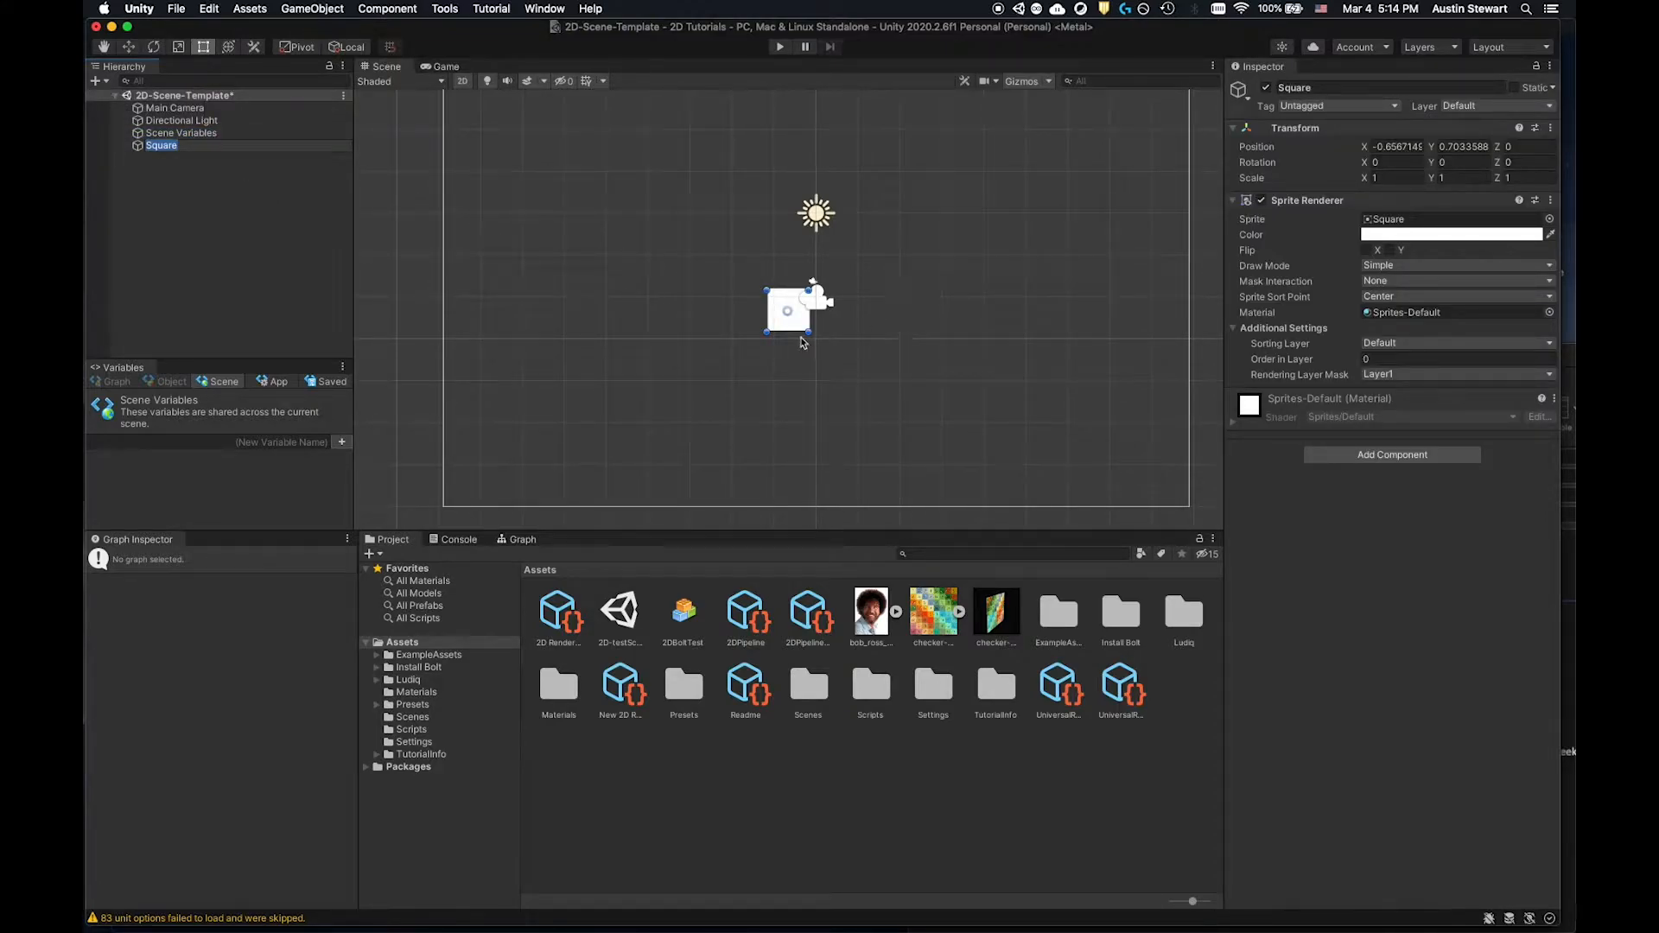
{"action": "left_click", "coordinate": [635, 318]}
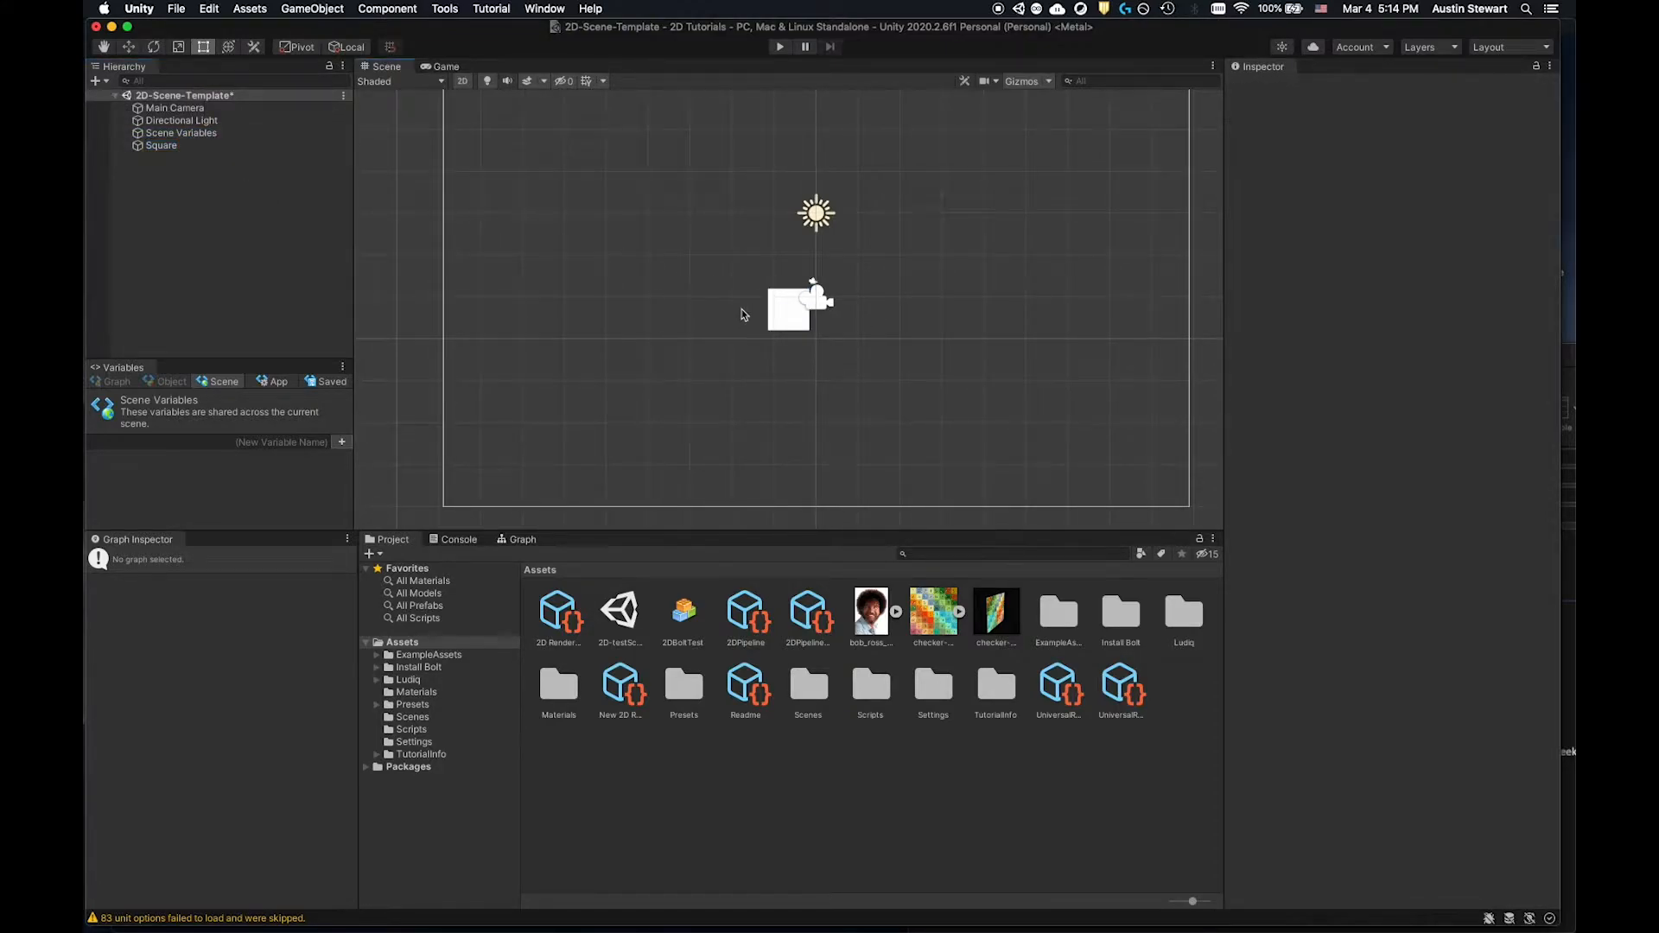
{"action": "left_click", "coordinate": [785, 306]}
{"action": "left_click_drag", "start_coordinate": [784, 306], "coordinate": [593, 201]}
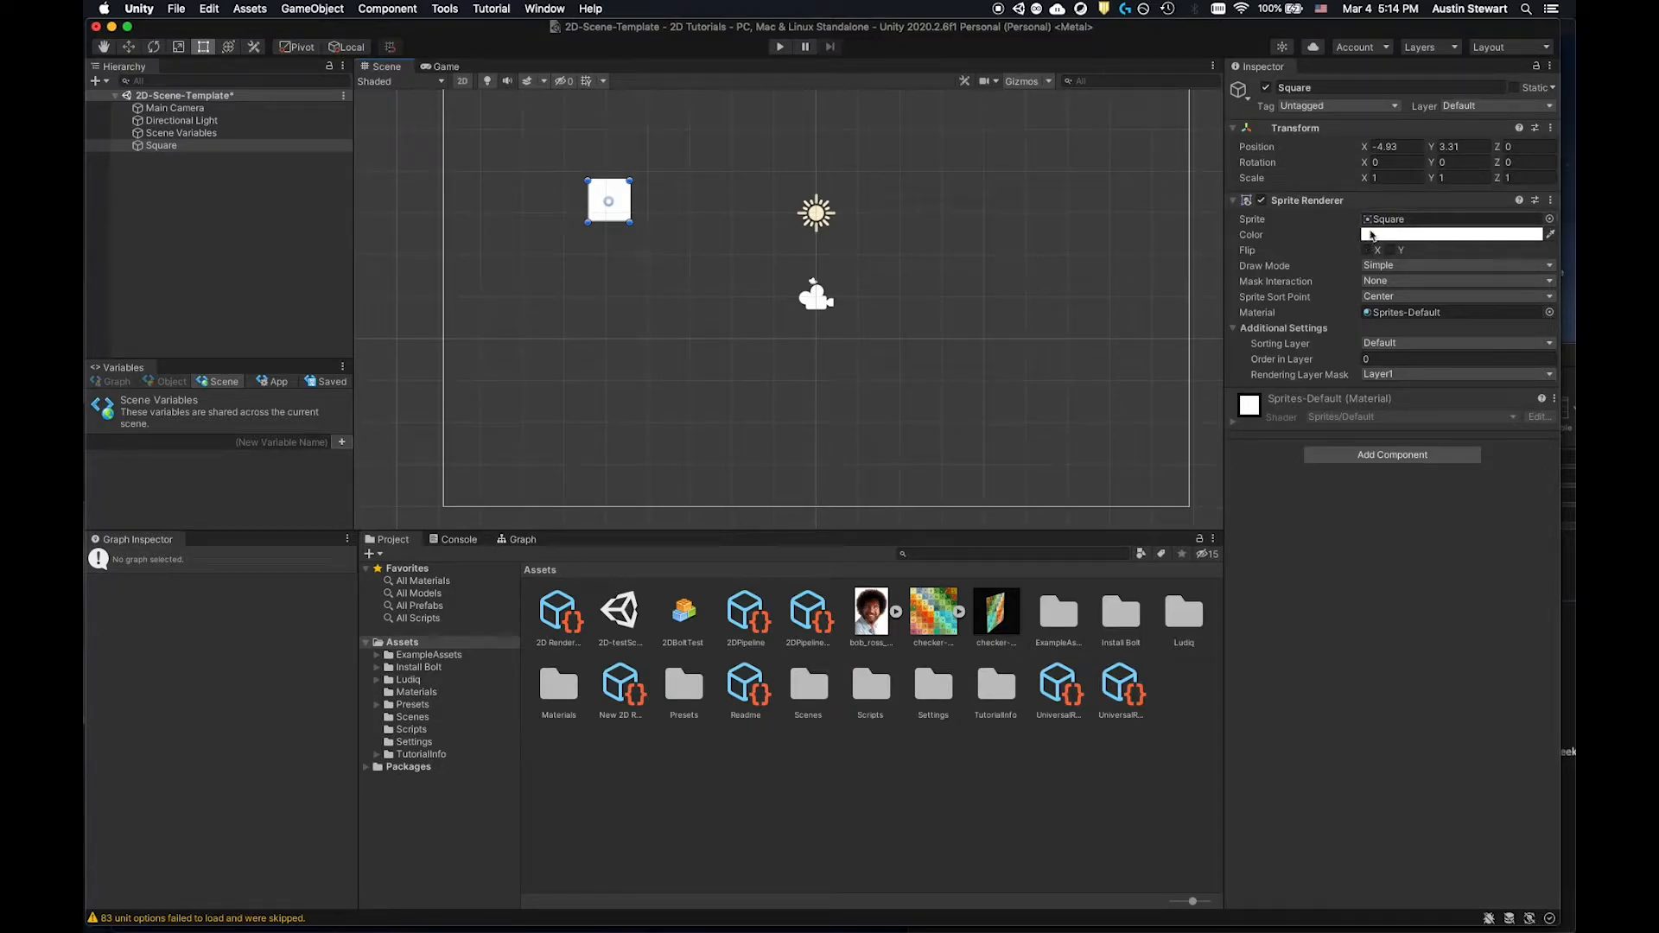
Color the Square sprite bright green, about hex 87D938.
{"action": "left_click", "coordinate": [1432, 237]}
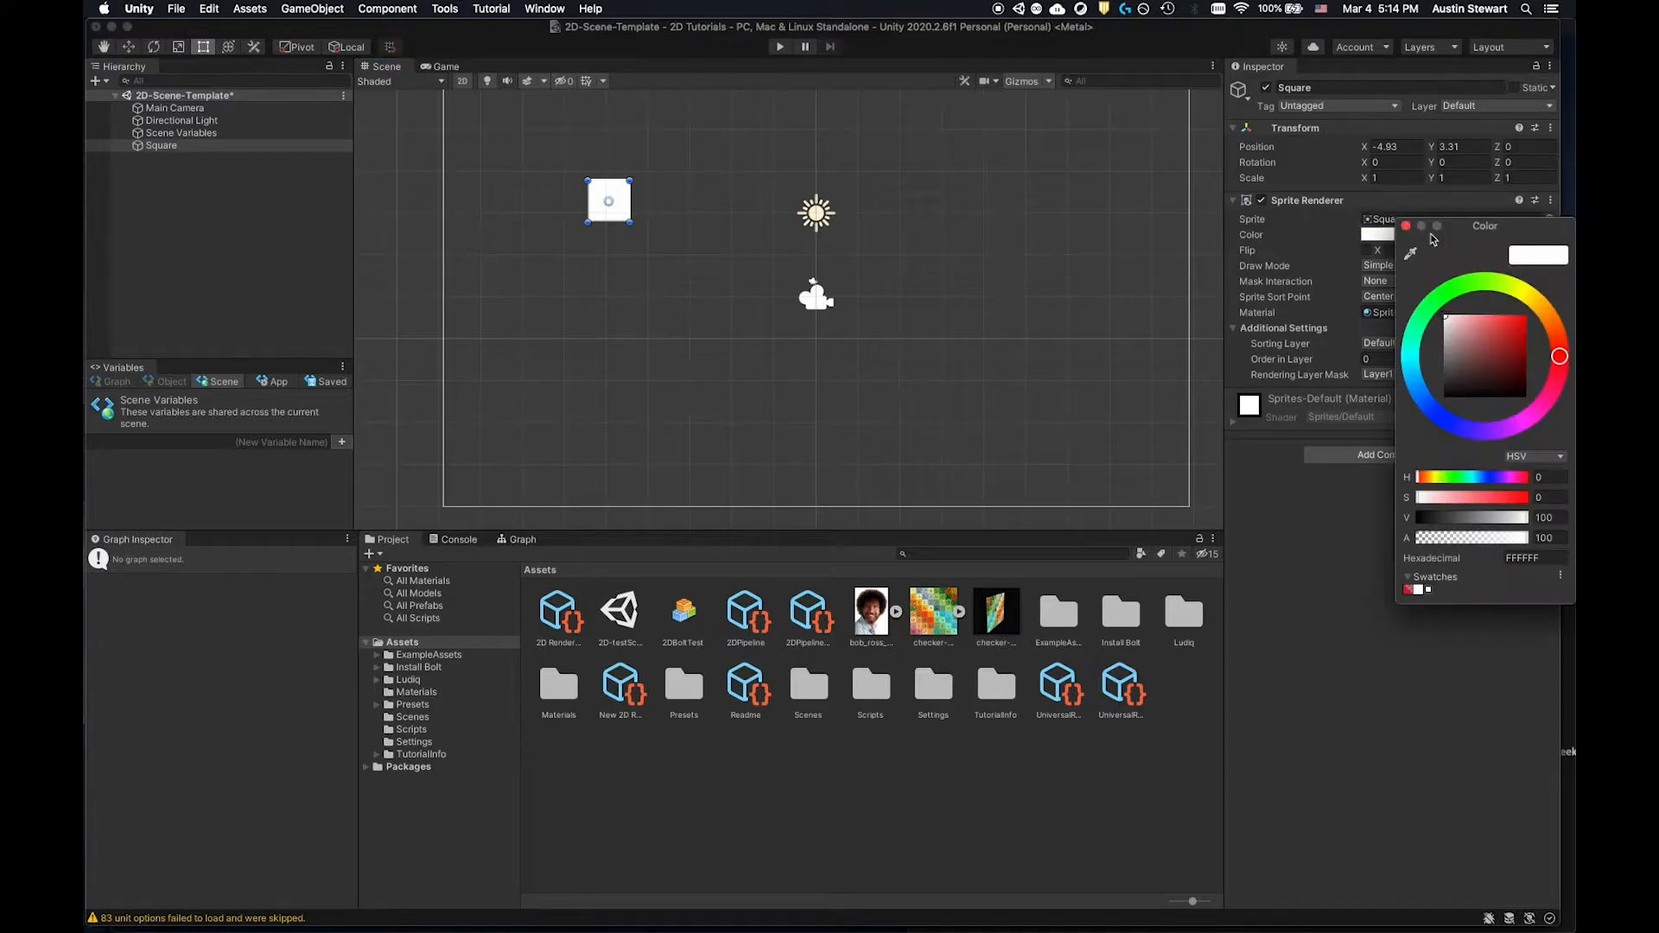
{"action": "left_click", "coordinate": [1522, 292]}
{"action": "left_click", "coordinate": [1515, 328]}
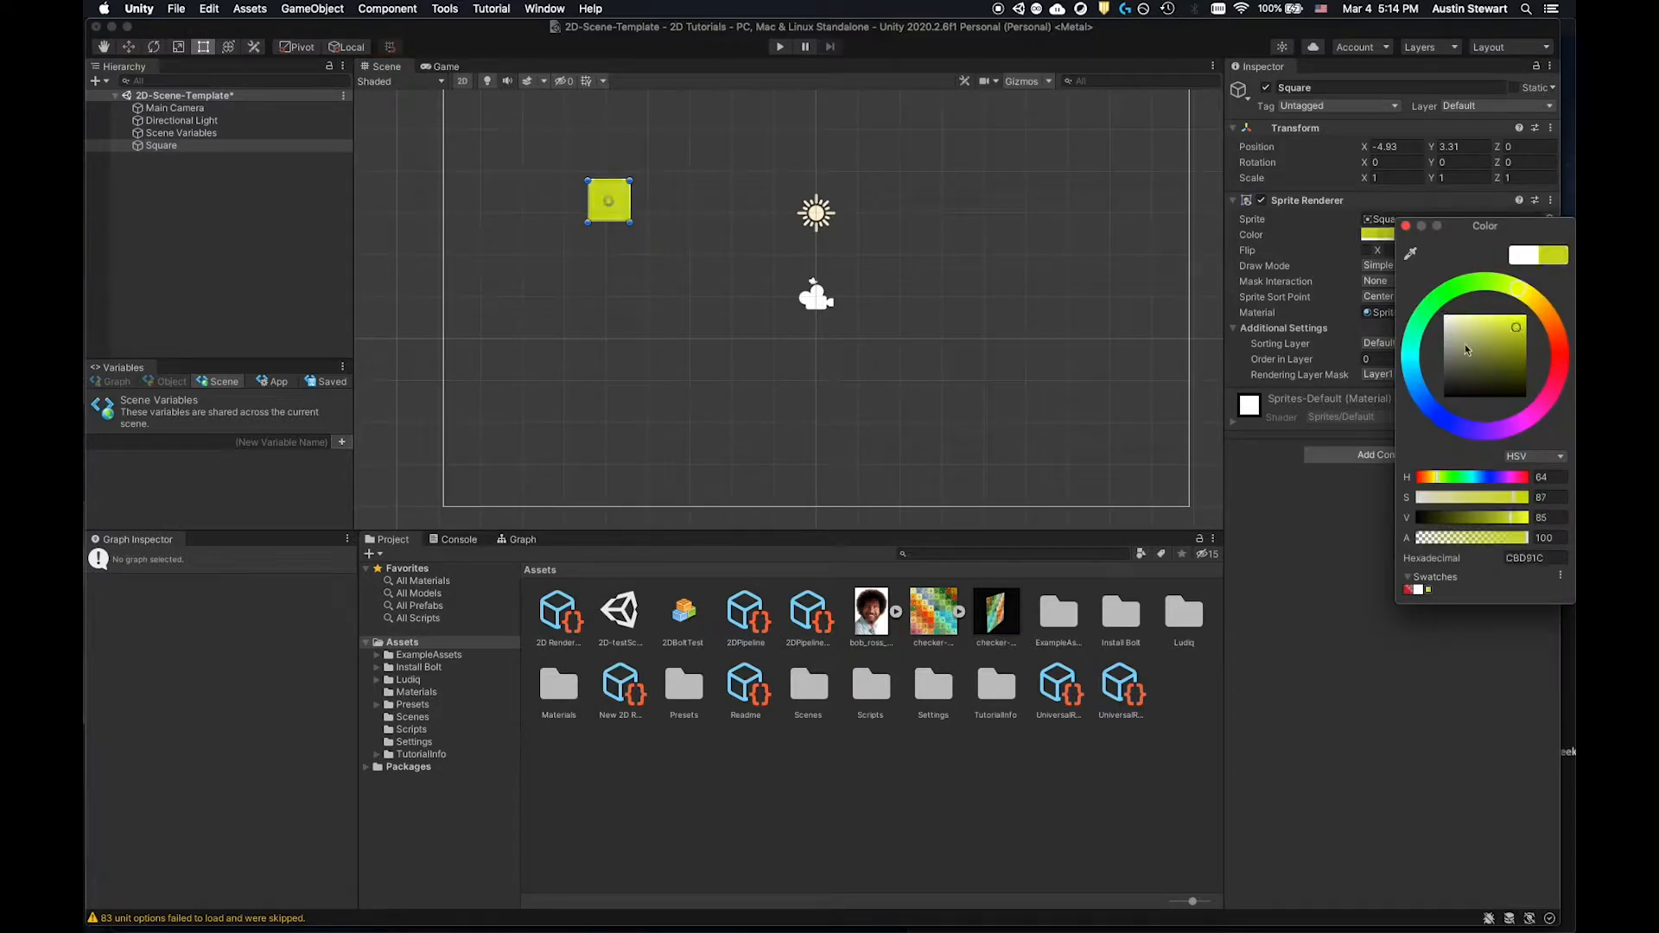
{"action": "left_click", "coordinate": [1479, 339]}
{"action": "left_click", "coordinate": [1486, 286]}
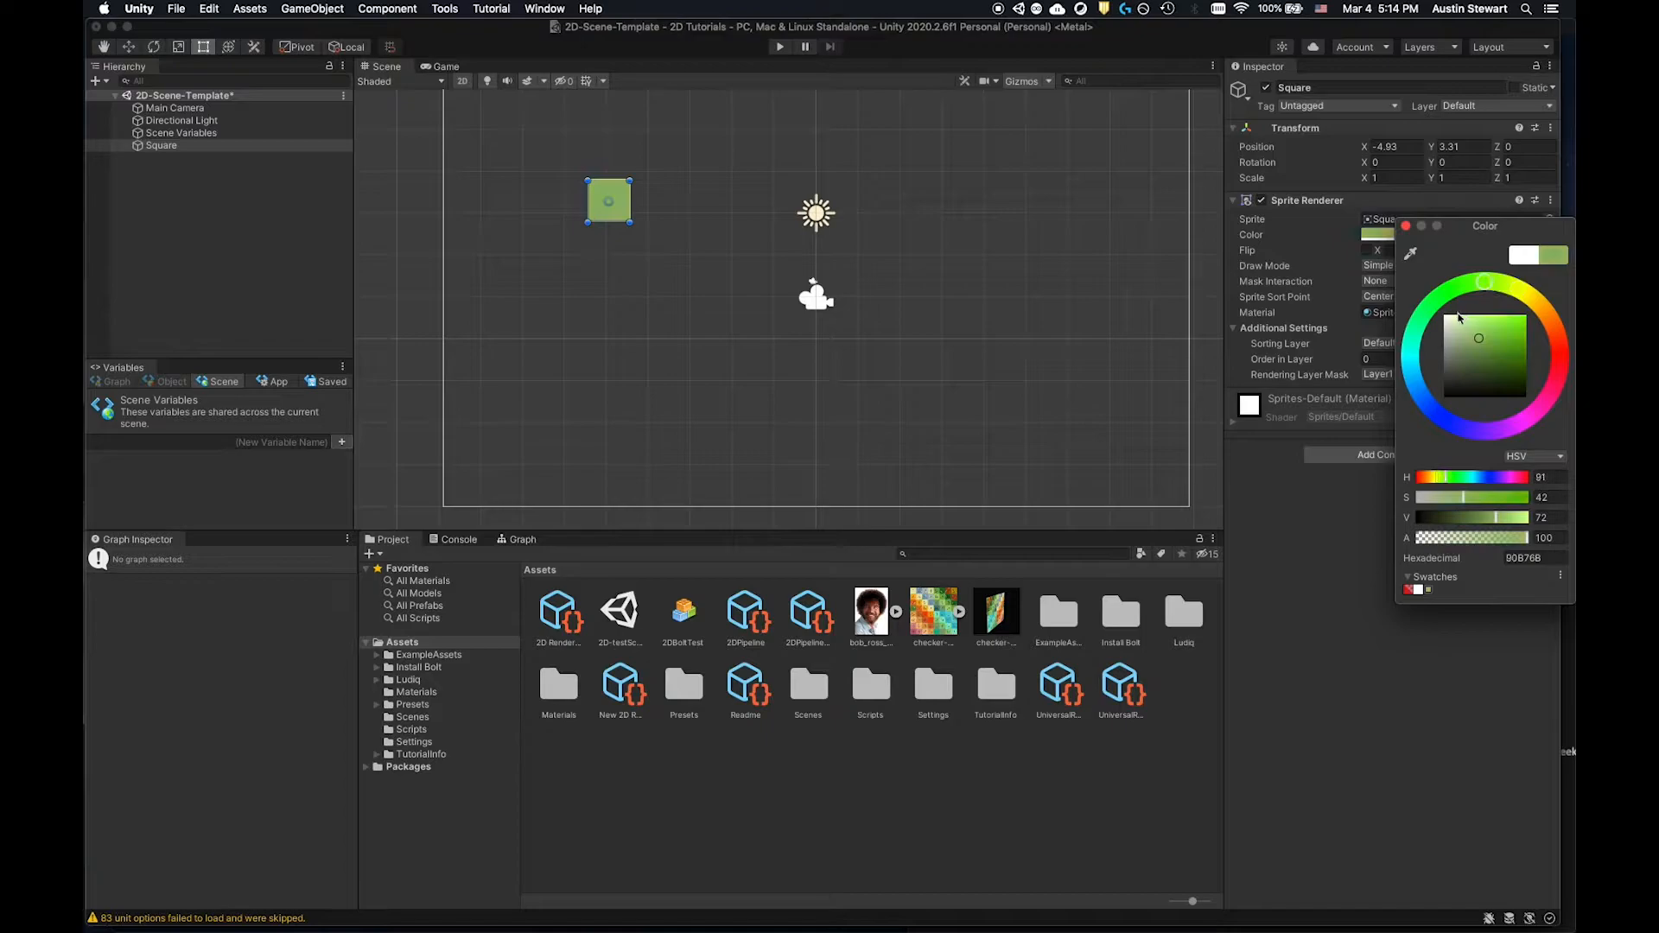
{"action": "left_click", "coordinate": [1502, 338]}
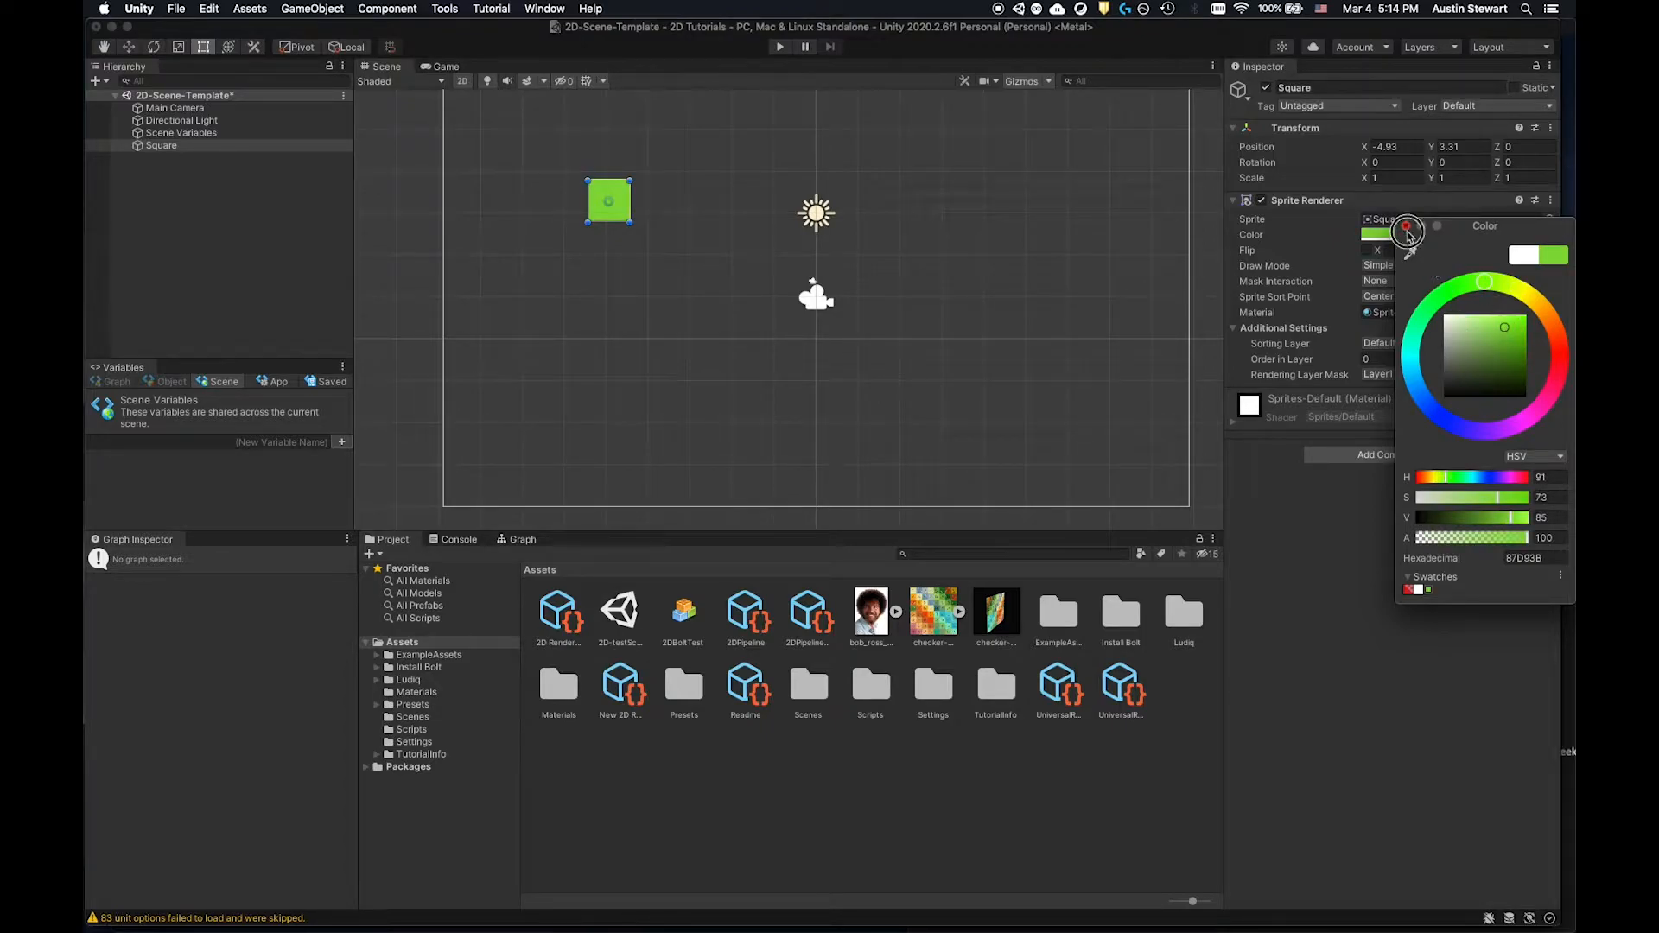
{"action": "left_click", "coordinate": [1406, 225]}
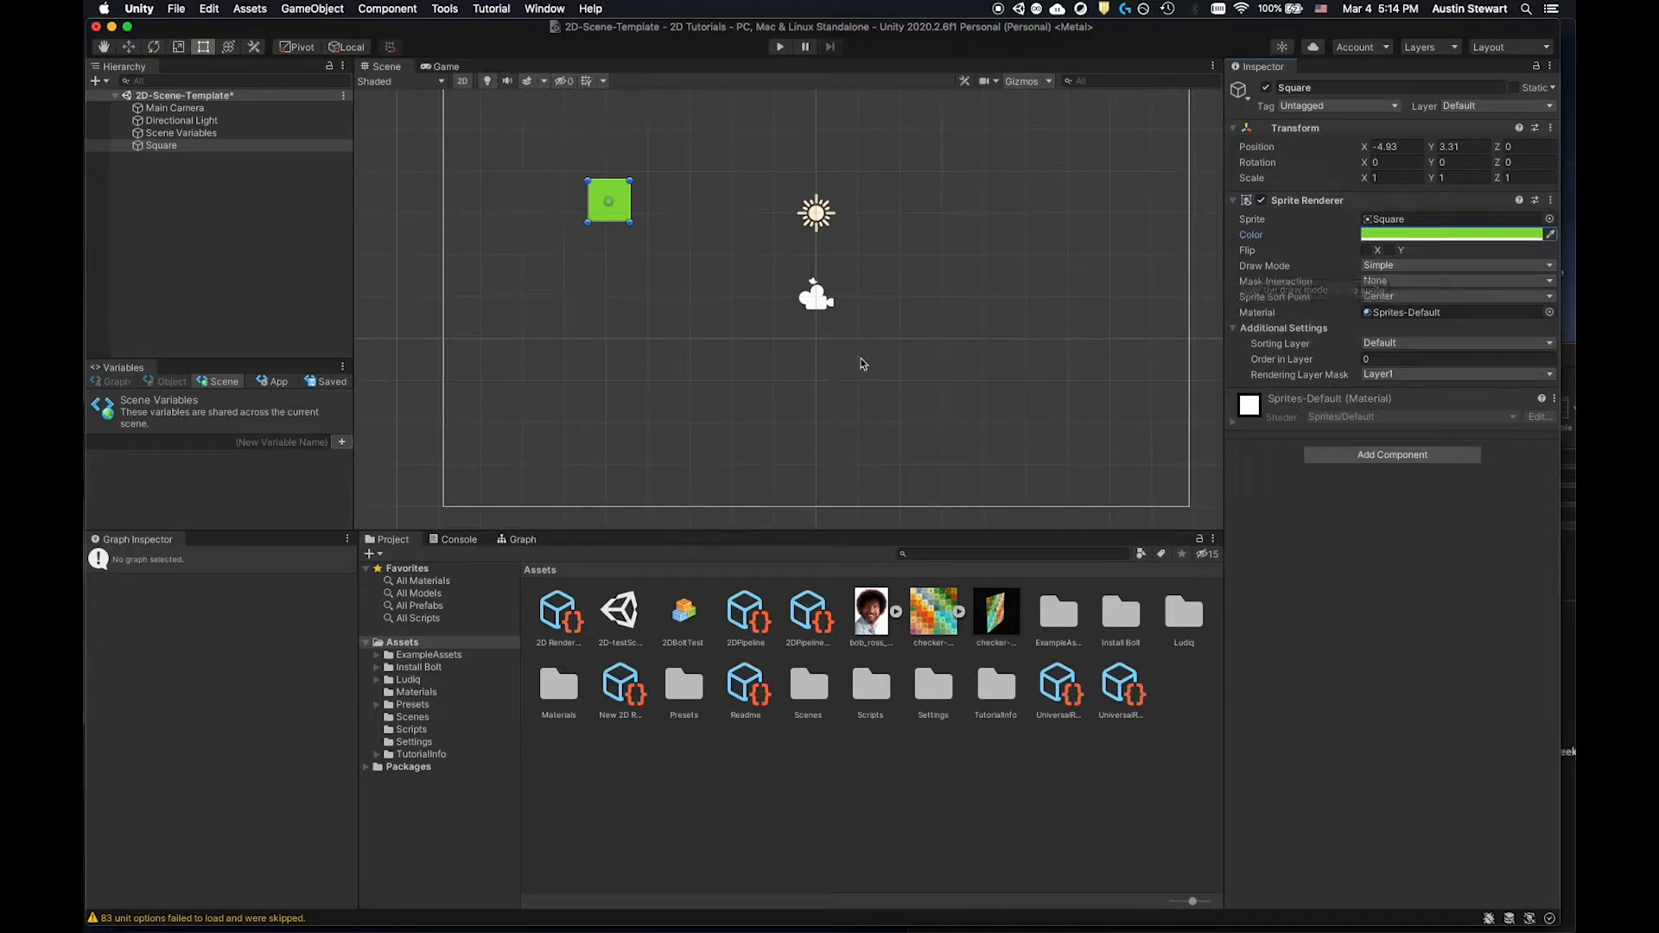
Move and resize the Square into a wide bar at about X -6.26, Y -1.39, scaled to about 3.43 by 0.81.
{"action": "left_click_drag", "start_coordinate": [612, 182], "coordinate": [540, 368]}
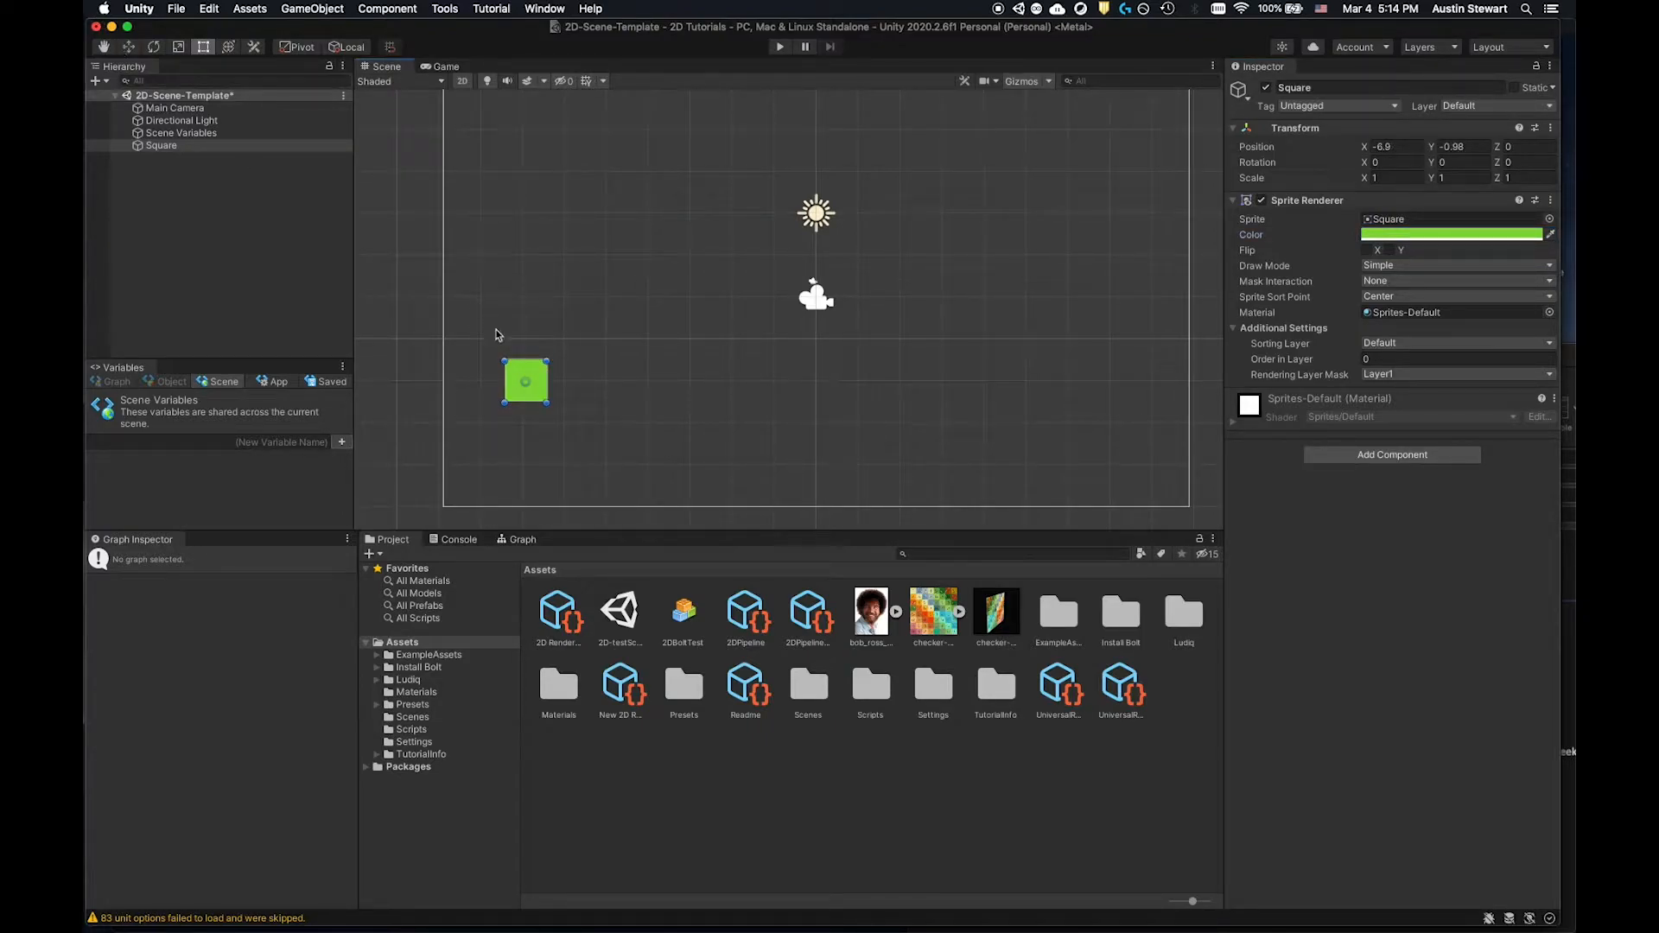
{"action": "left_click", "coordinate": [579, 337]}
{"action": "left_click", "coordinate": [541, 372]}
{"action": "left_click_drag", "start_coordinate": [546, 361], "coordinate": [575, 398]}
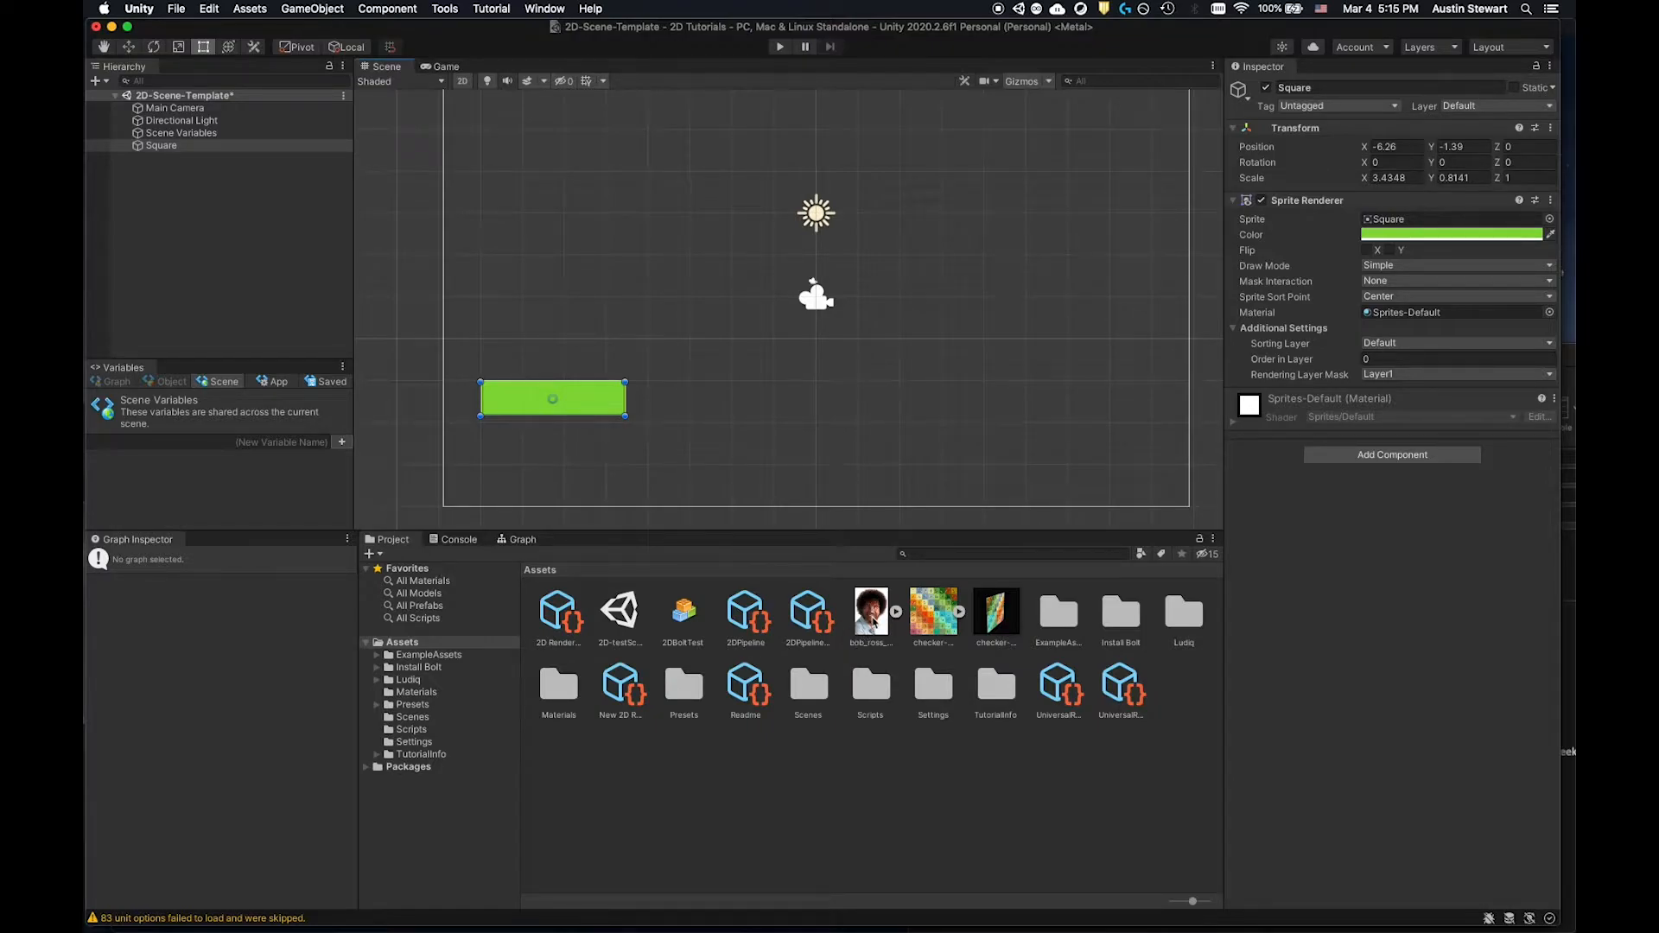
Examine the import settings of the bob_ross_img texture and the sprite nested inside it.
{"action": "left_click", "coordinate": [871, 615]}
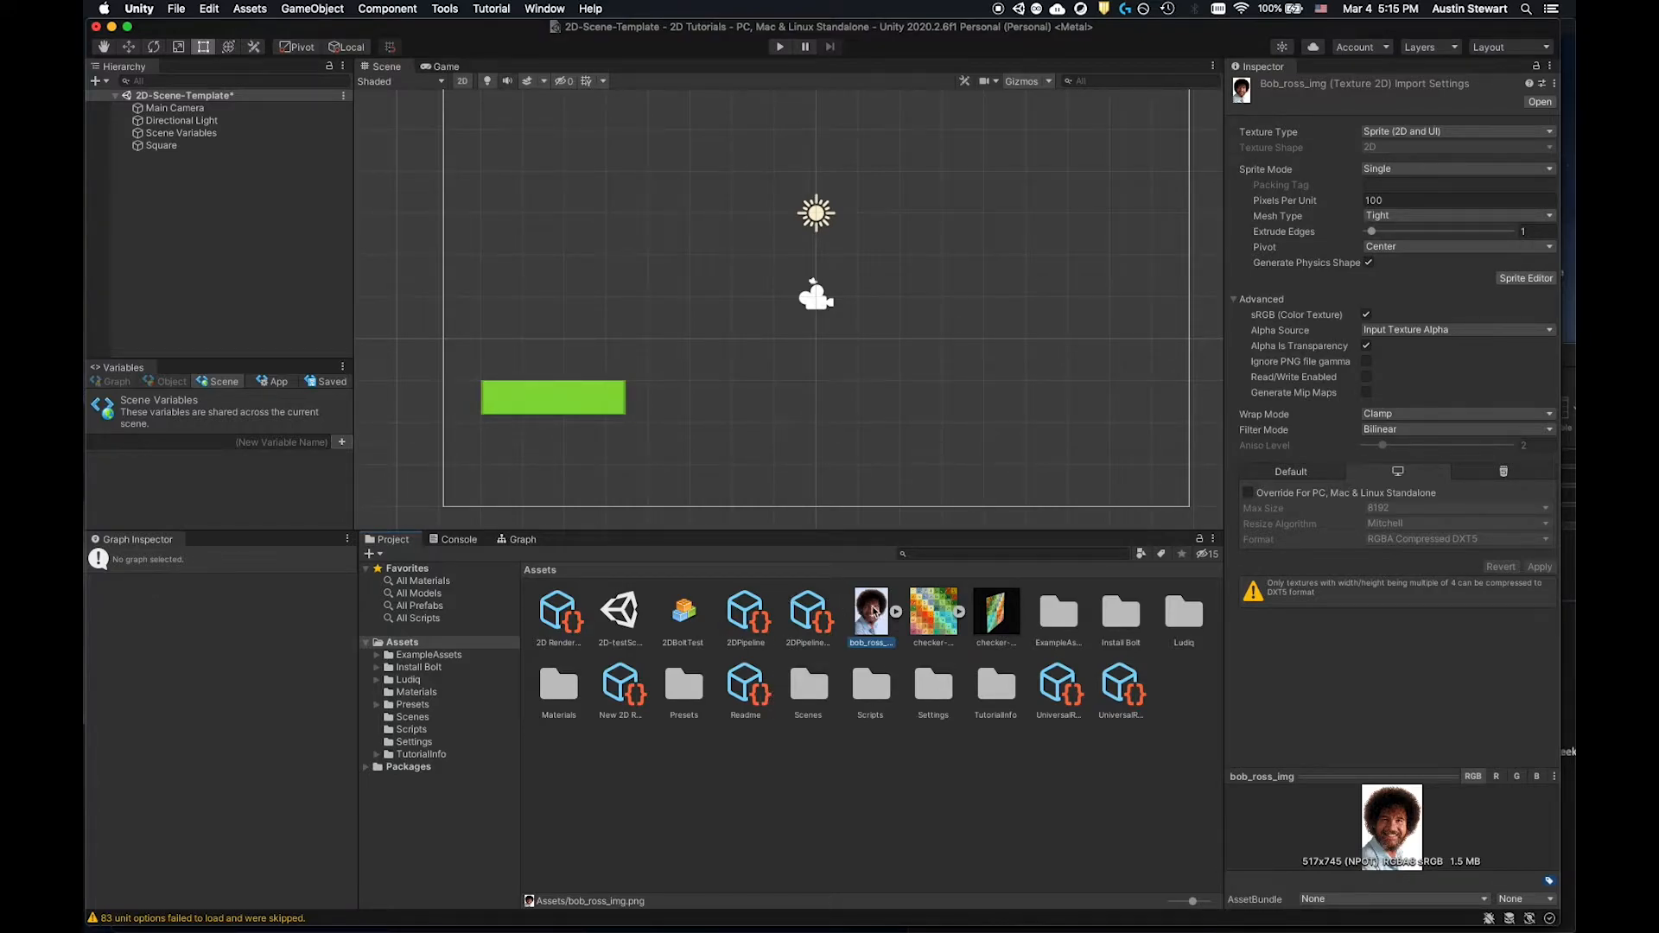
{"action": "left_click", "coordinate": [896, 611]}
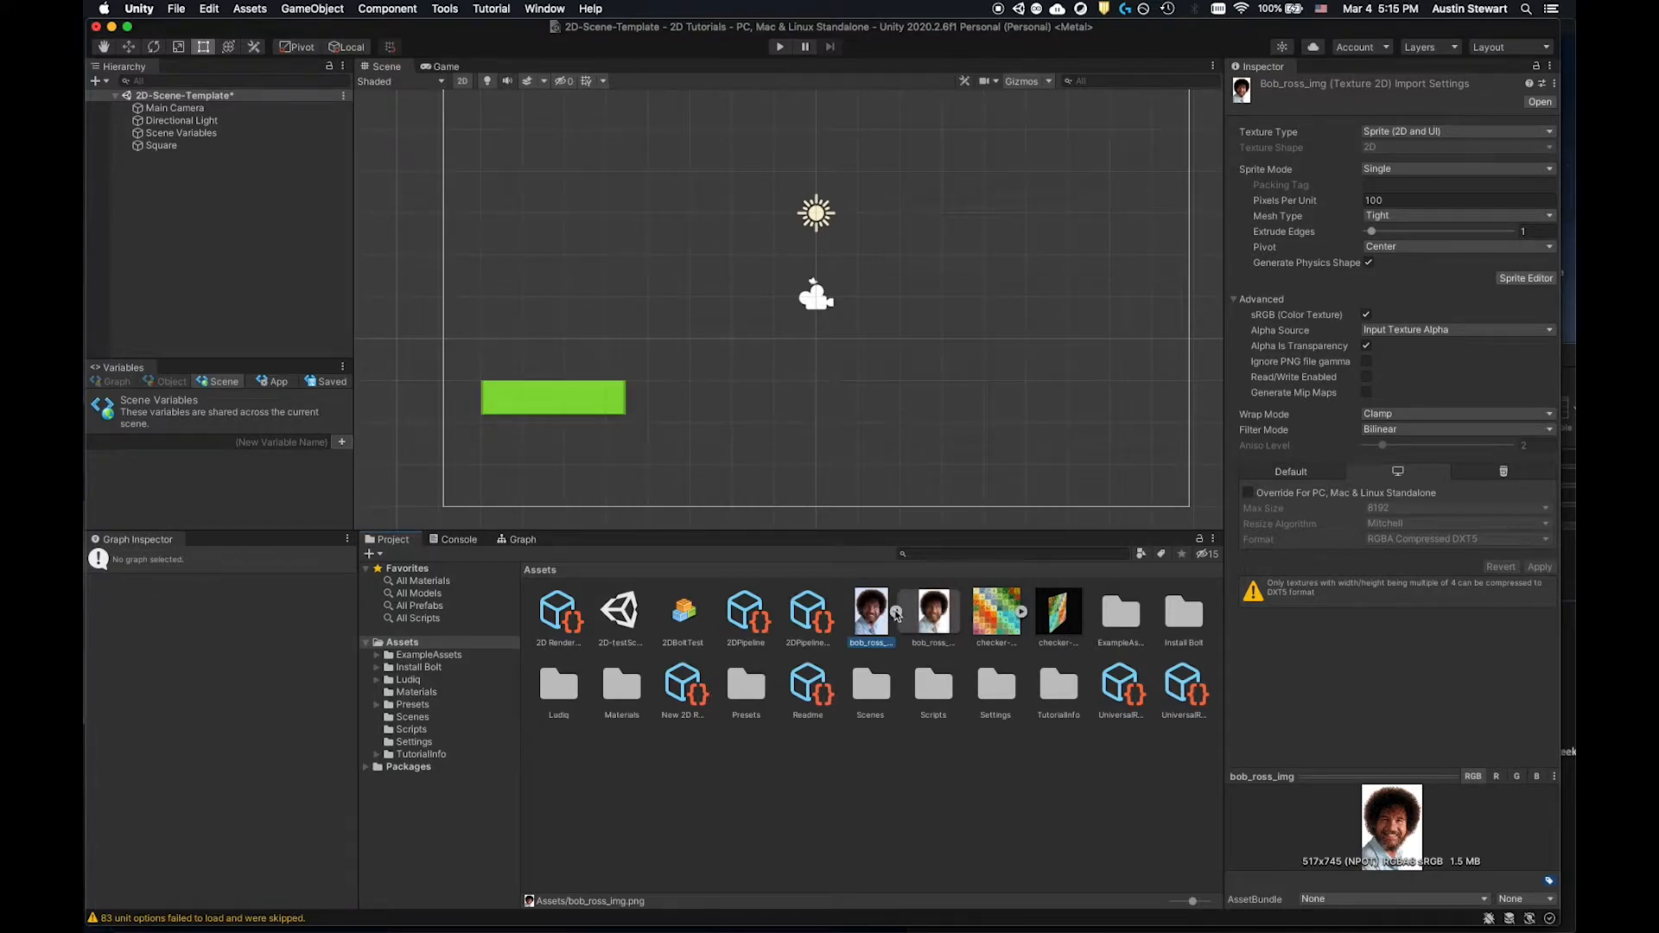
{"action": "left_click", "coordinate": [894, 613]}
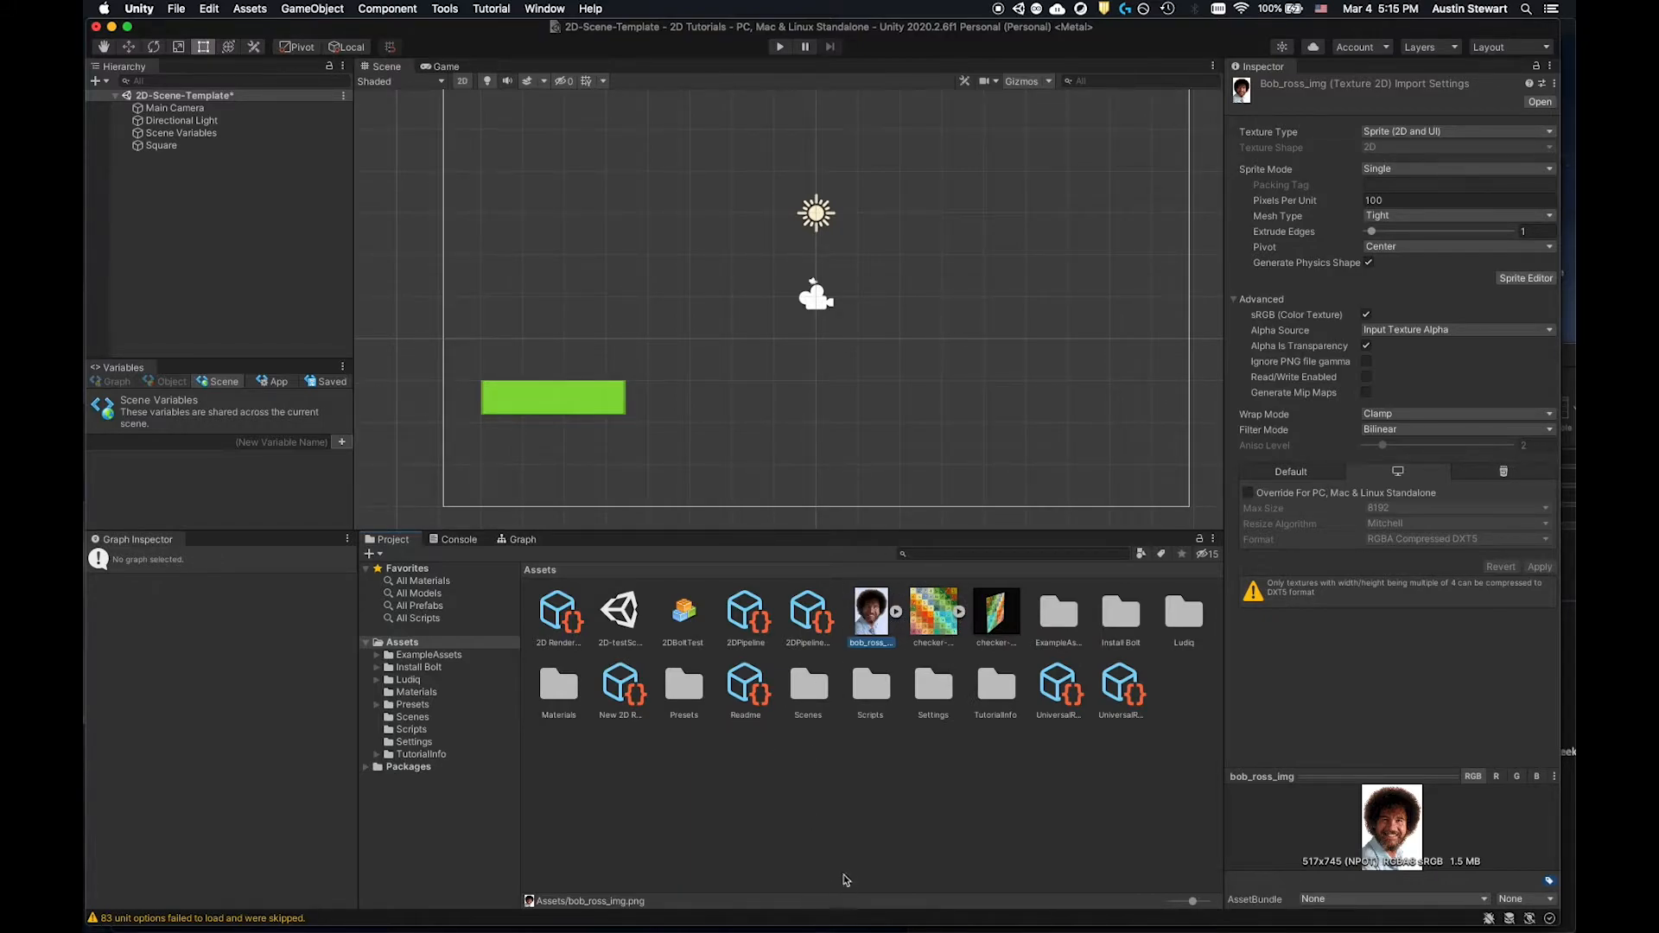
{"action": "left_click", "coordinate": [830, 825]}
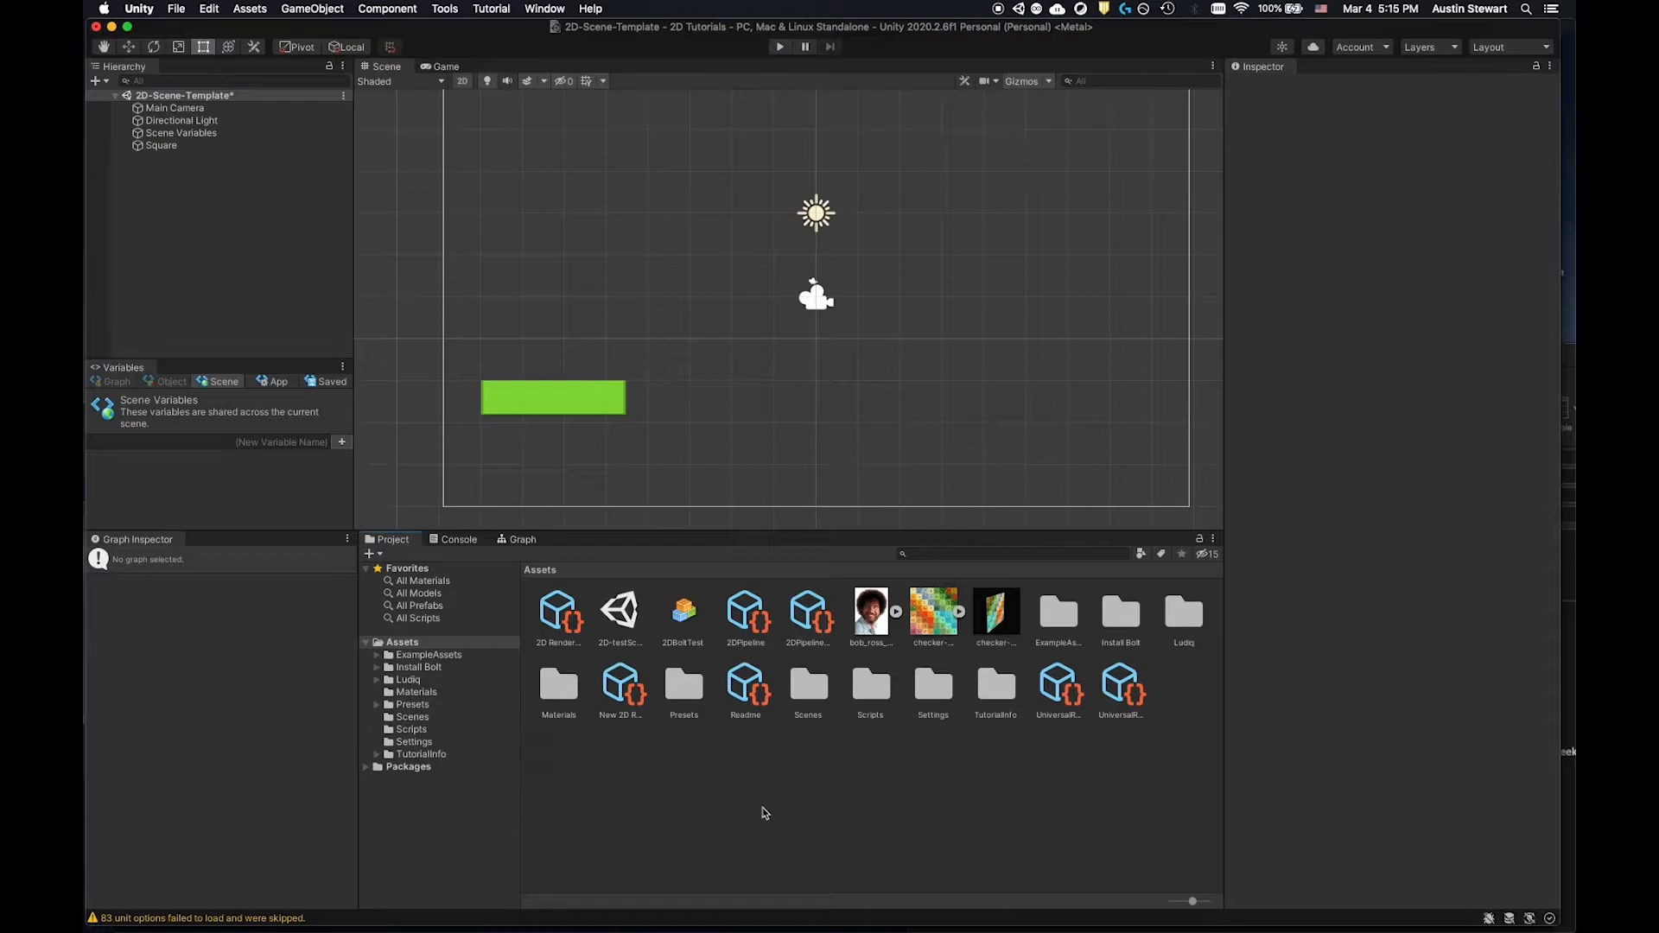
{"action": "left_click", "coordinate": [869, 625]}
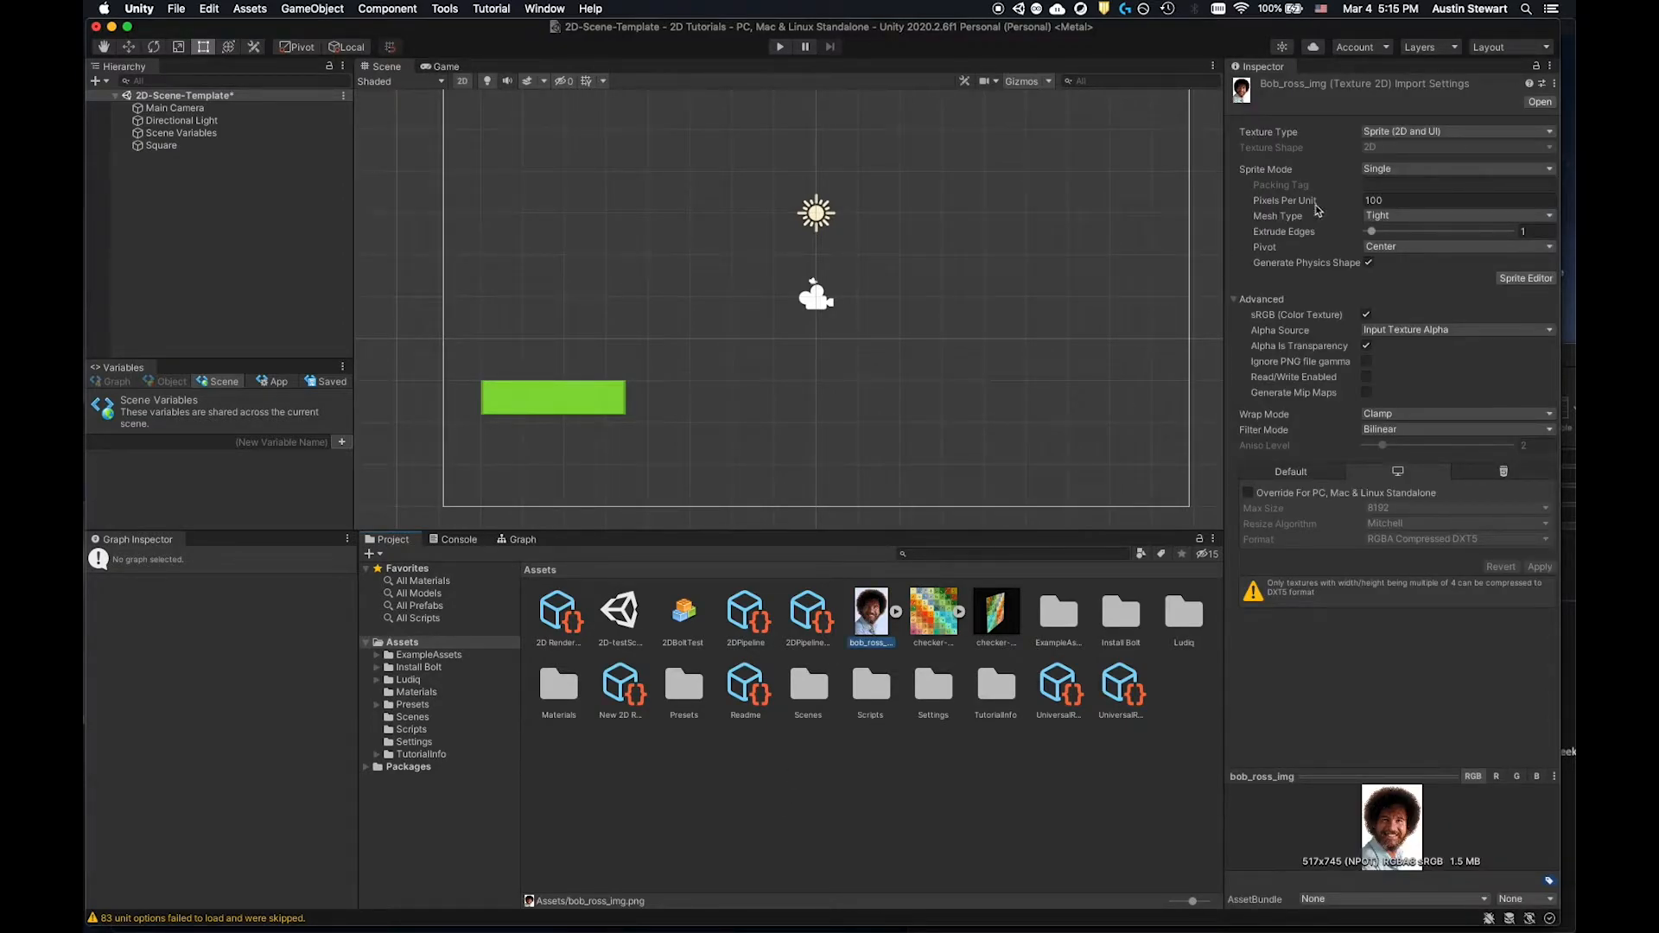
{"action": "left_click", "coordinate": [706, 826]}
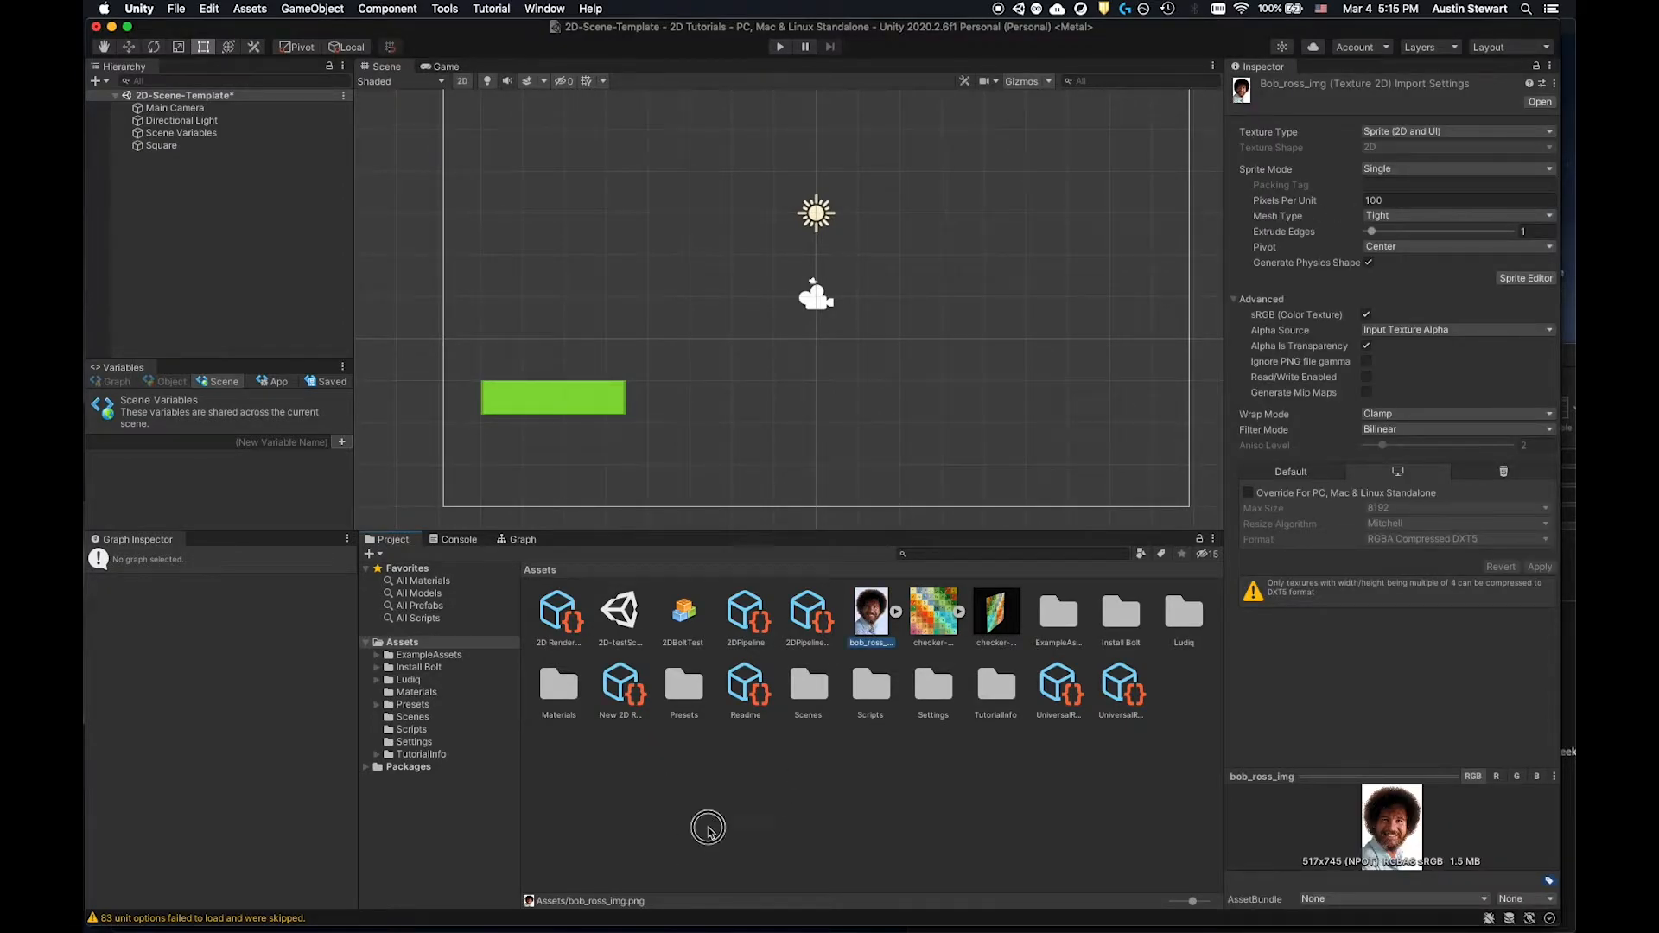
Import a banana.jpg image into the Assets folder, finding it by searching the Mac for "banana".
{"action": "right_click", "coordinate": [614, 791]}
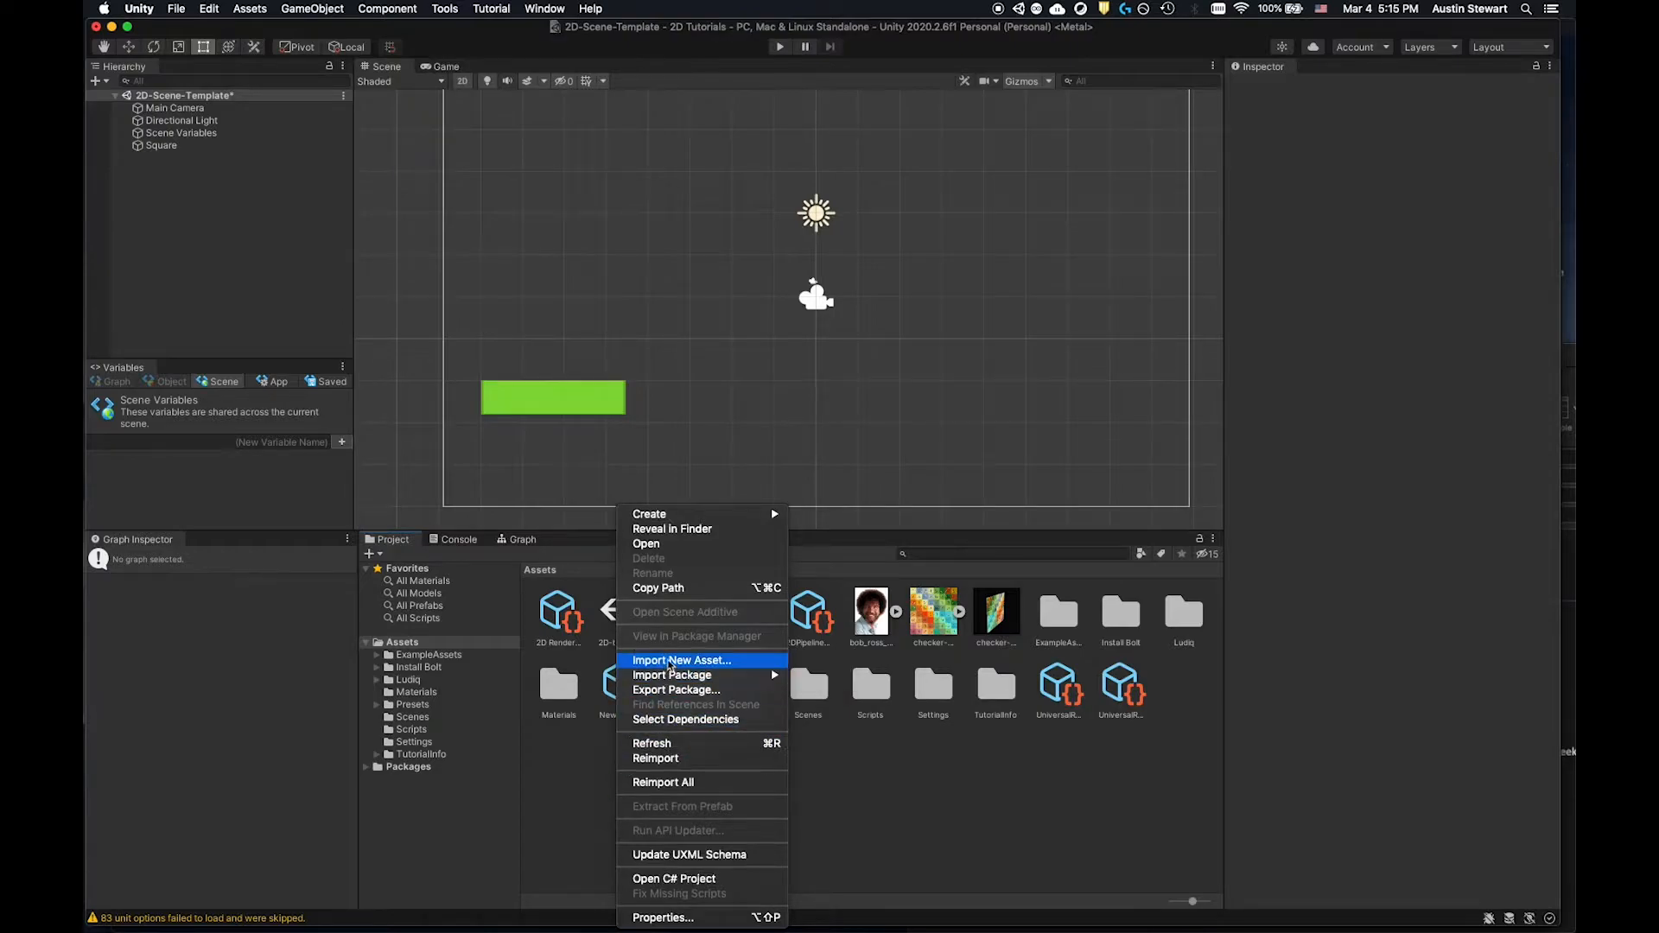
{"action": "left_click", "coordinate": [670, 661]}
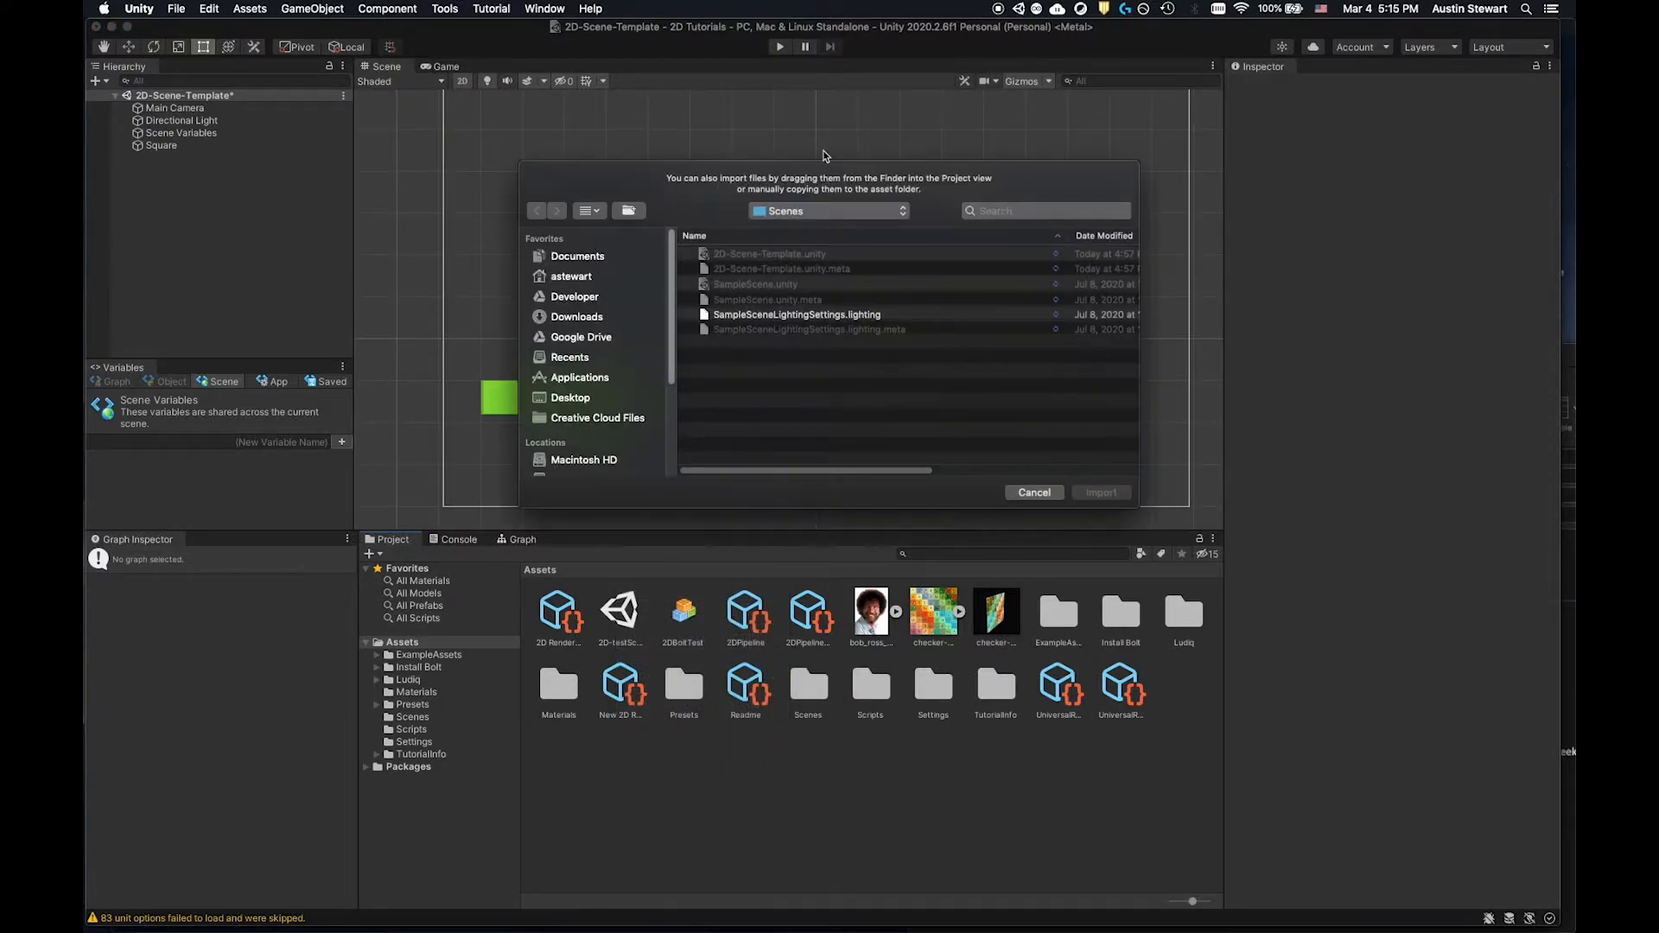
{"action": "left_click", "coordinate": [1017, 214]}
{"action": "type", "text": "png"}
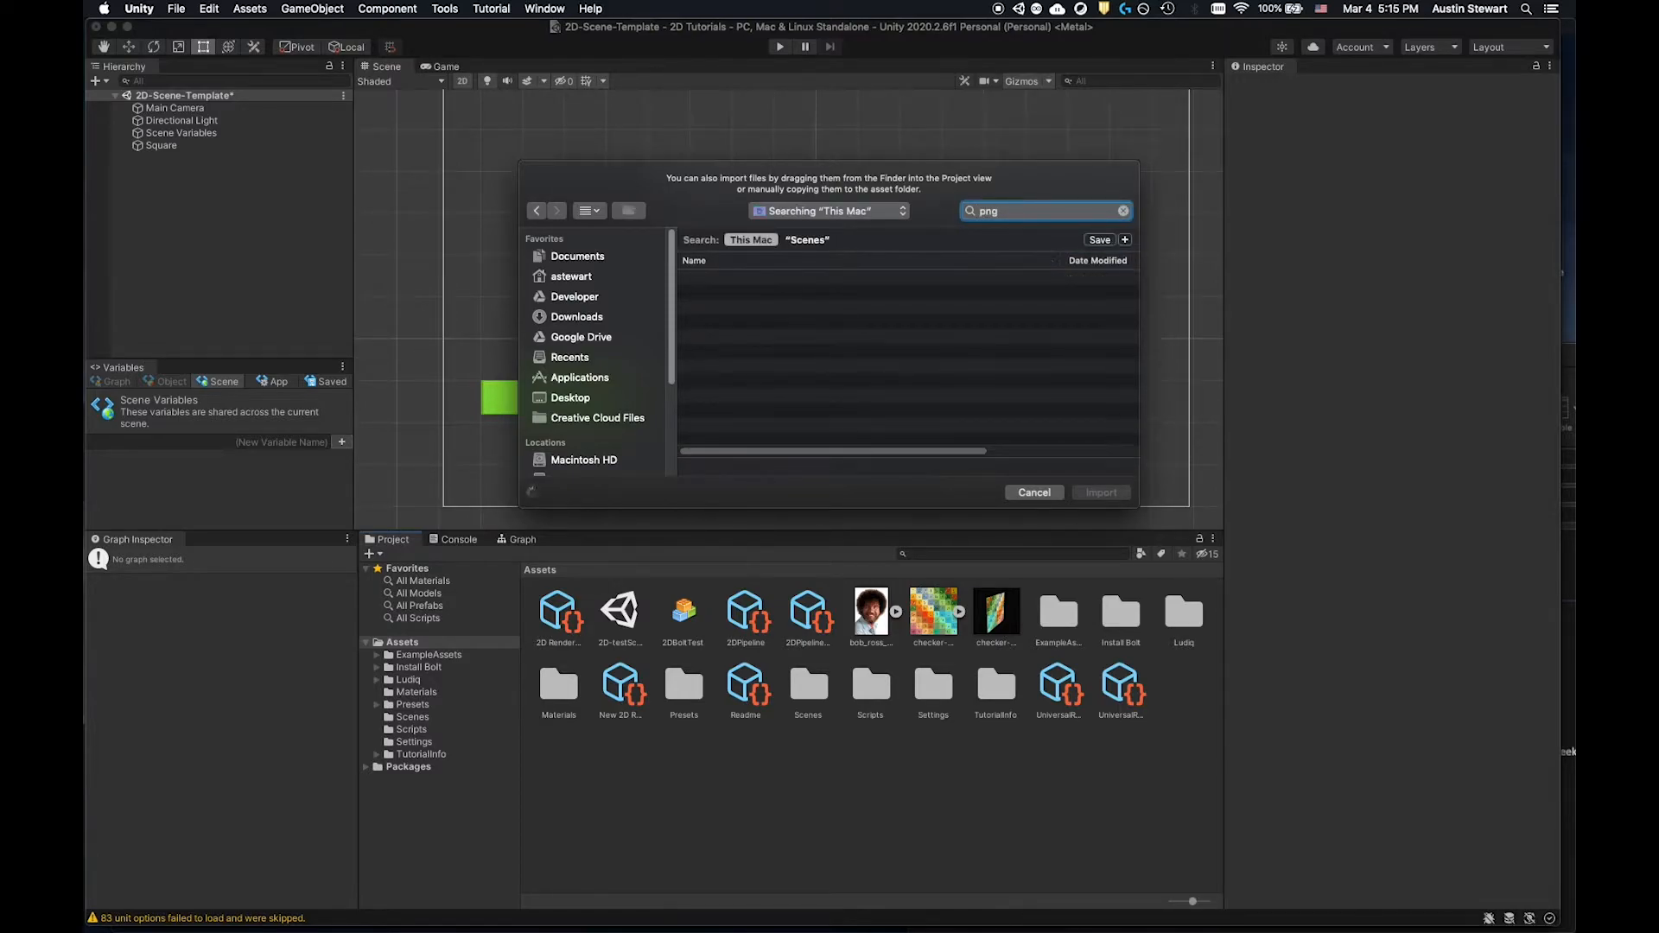
{"action": "key", "text": "BackSpace"}
{"action": "key", "text": "BackSpace"}
{"action": "key", "text": "BackSpace"}
{"action": "type", "text": "banana"}
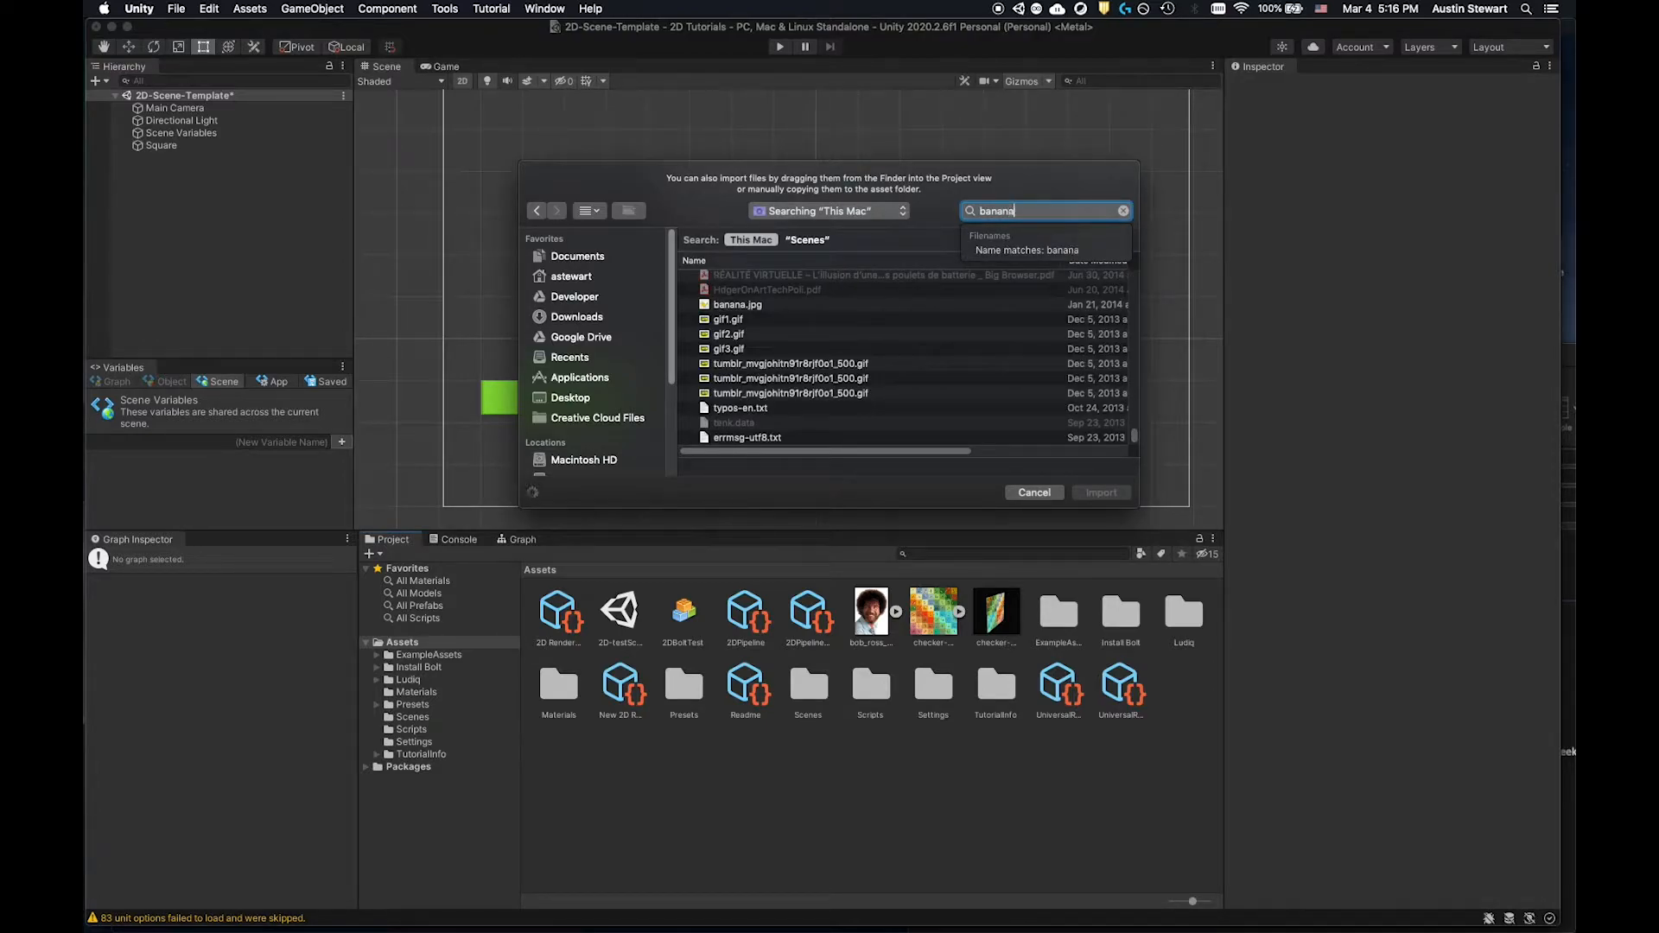
{"action": "left_click", "coordinate": [737, 305]}
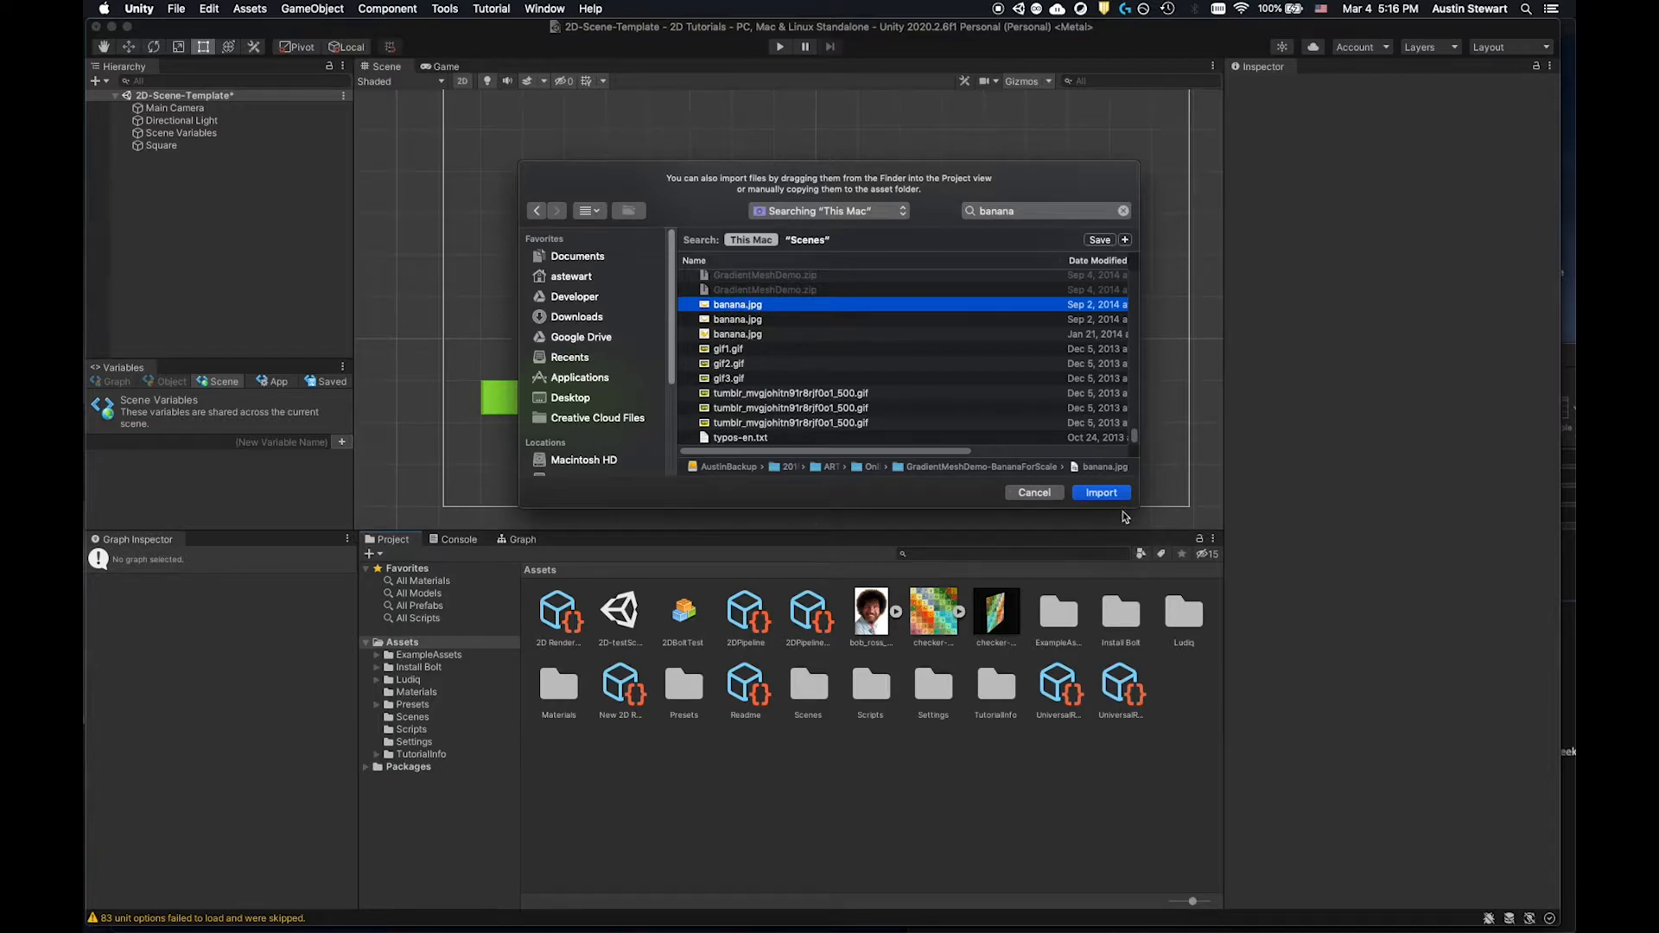
{"action": "left_click", "coordinate": [1102, 493]}
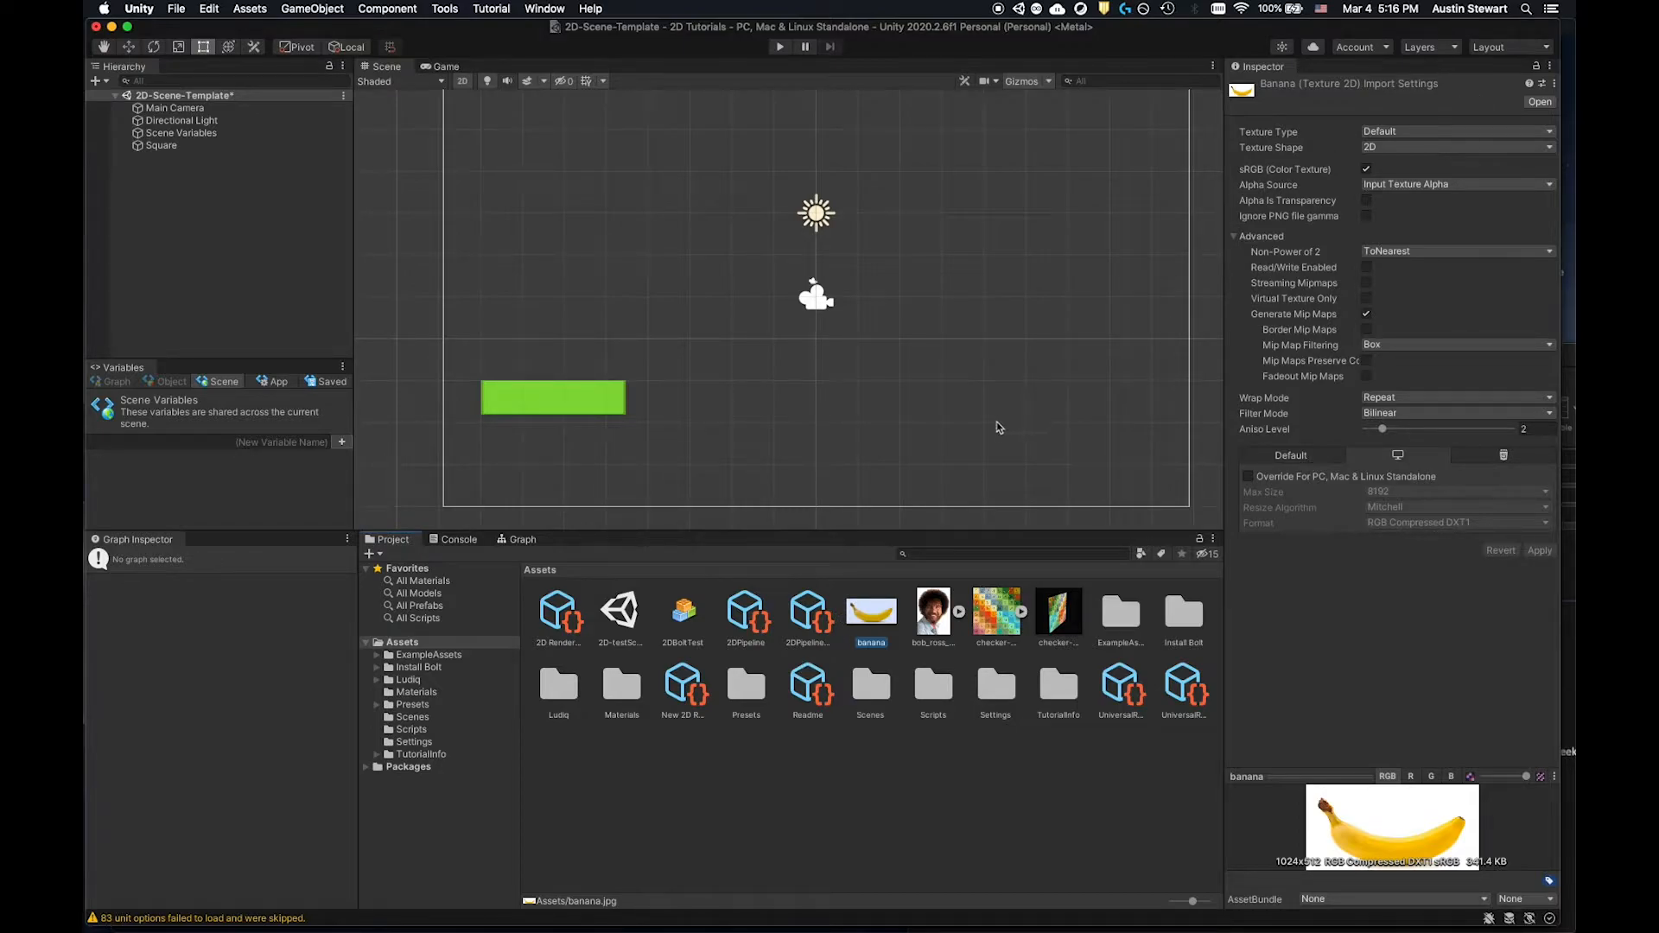
Try to add the unconverted banana texture to the Scene view and the Hierarchy.
{"action": "left_click_drag", "start_coordinate": [871, 613], "coordinate": [900, 253]}
{"action": "left_click_drag", "start_coordinate": [870, 621], "coordinate": [207, 204]}
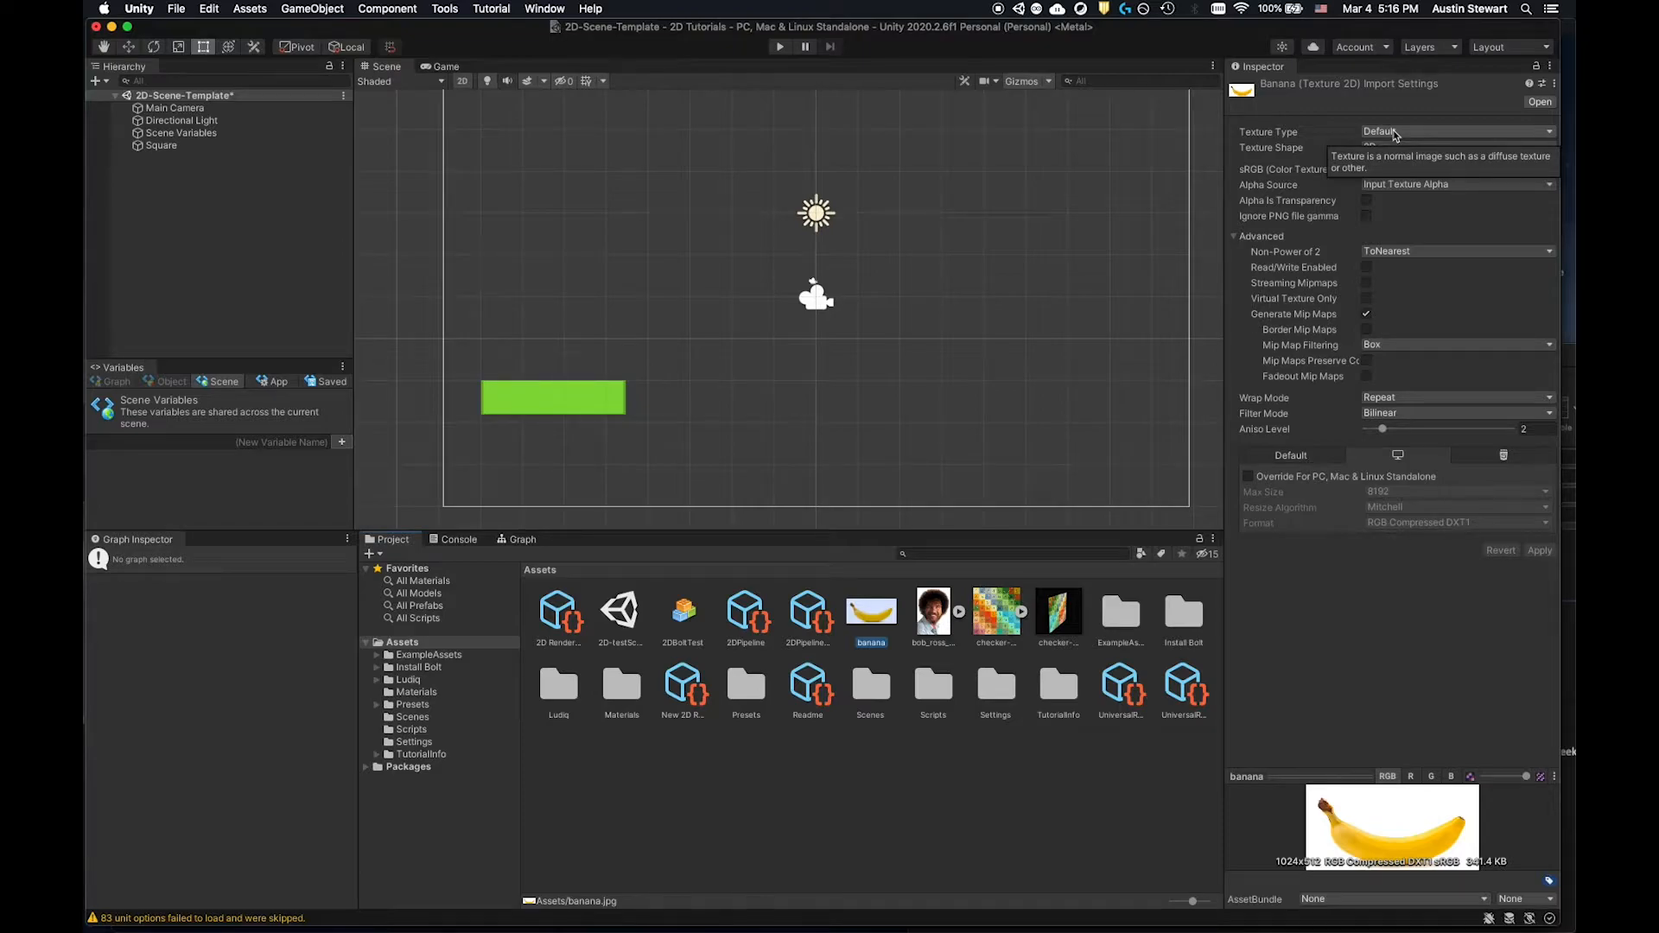
Set the banana image's Texture Type to Sprite (2D and UI) and apply the import settings.
{"action": "left_click", "coordinate": [1441, 132]}
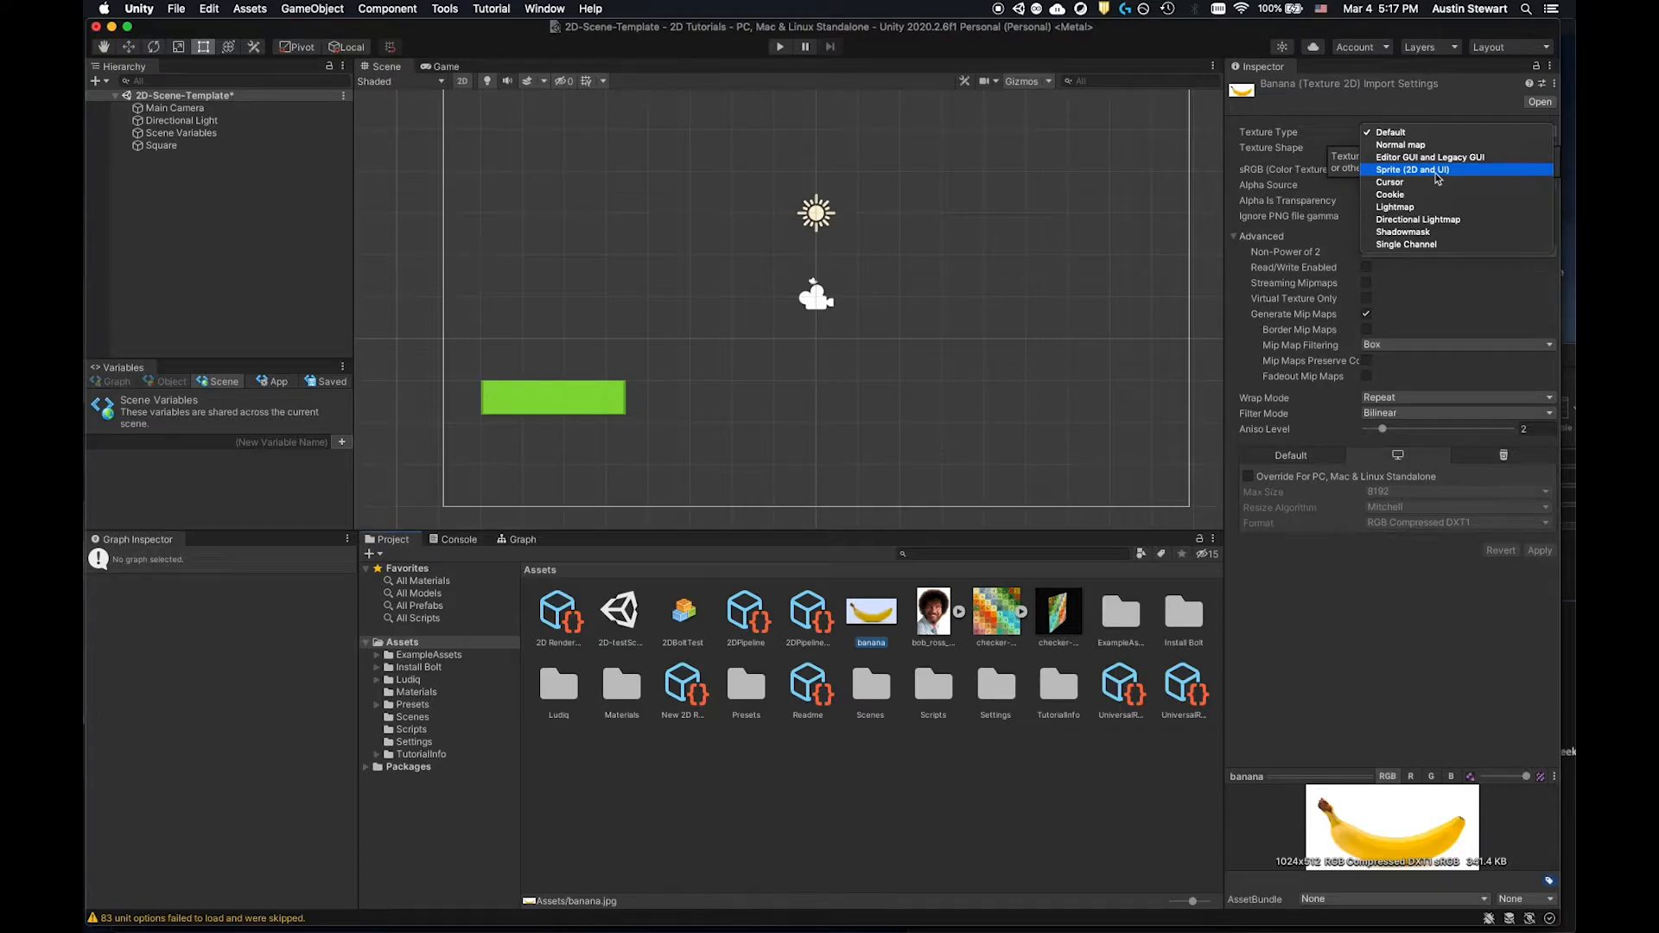
{"action": "left_click", "coordinate": [1438, 170]}
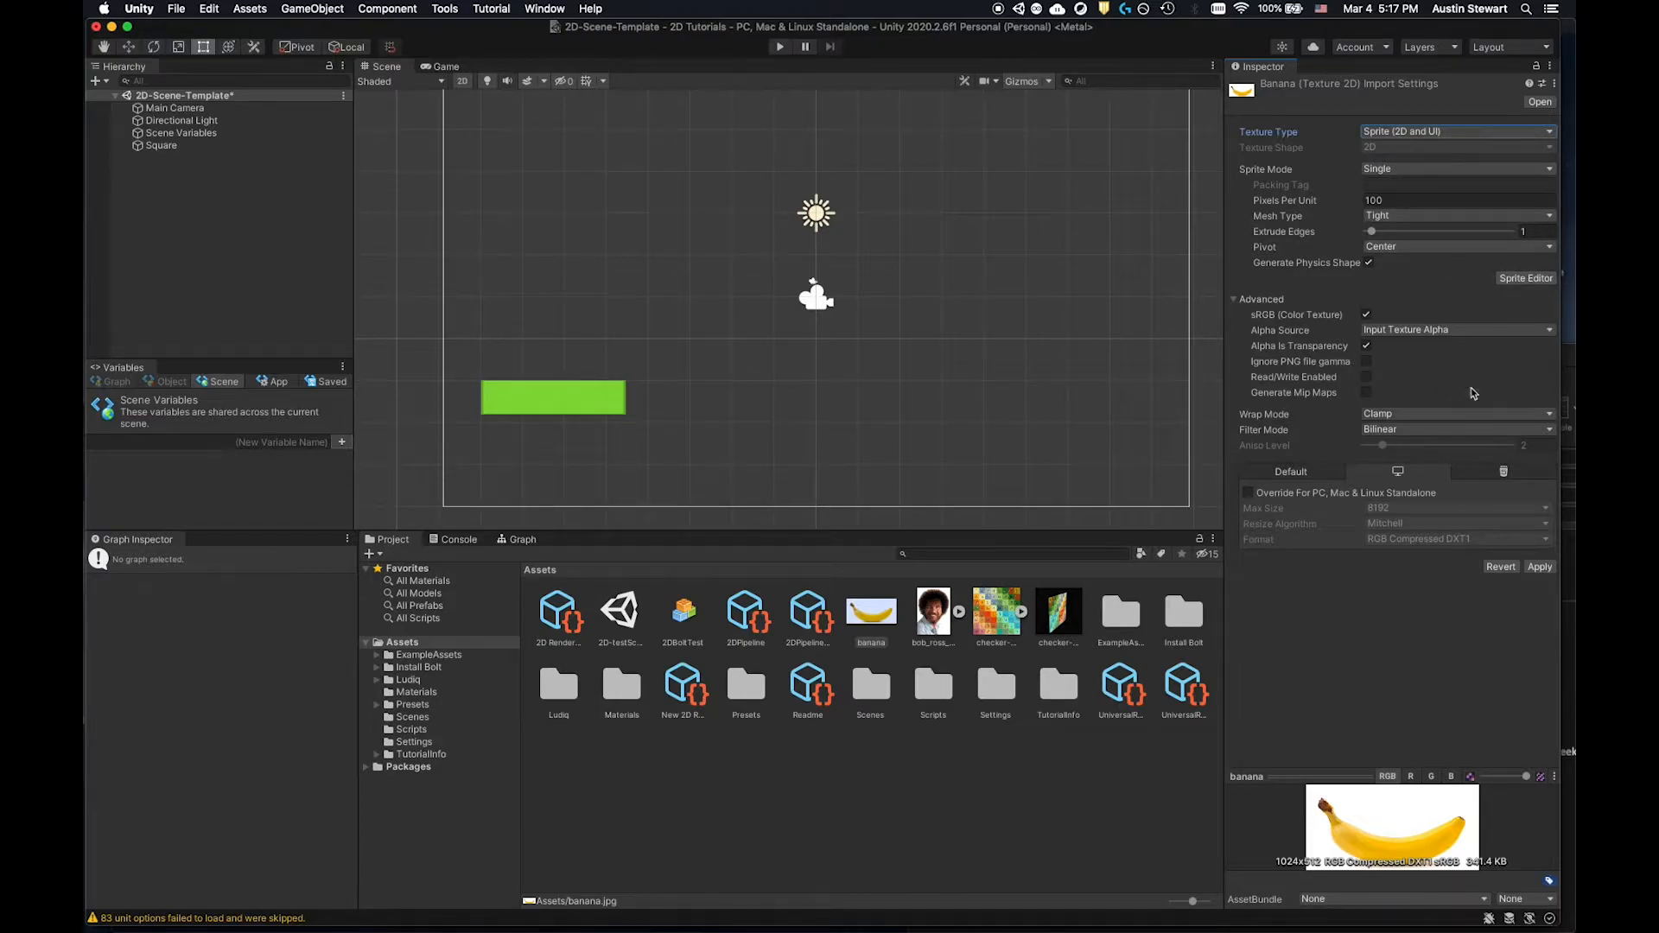
{"action": "left_click", "coordinate": [1538, 567]}
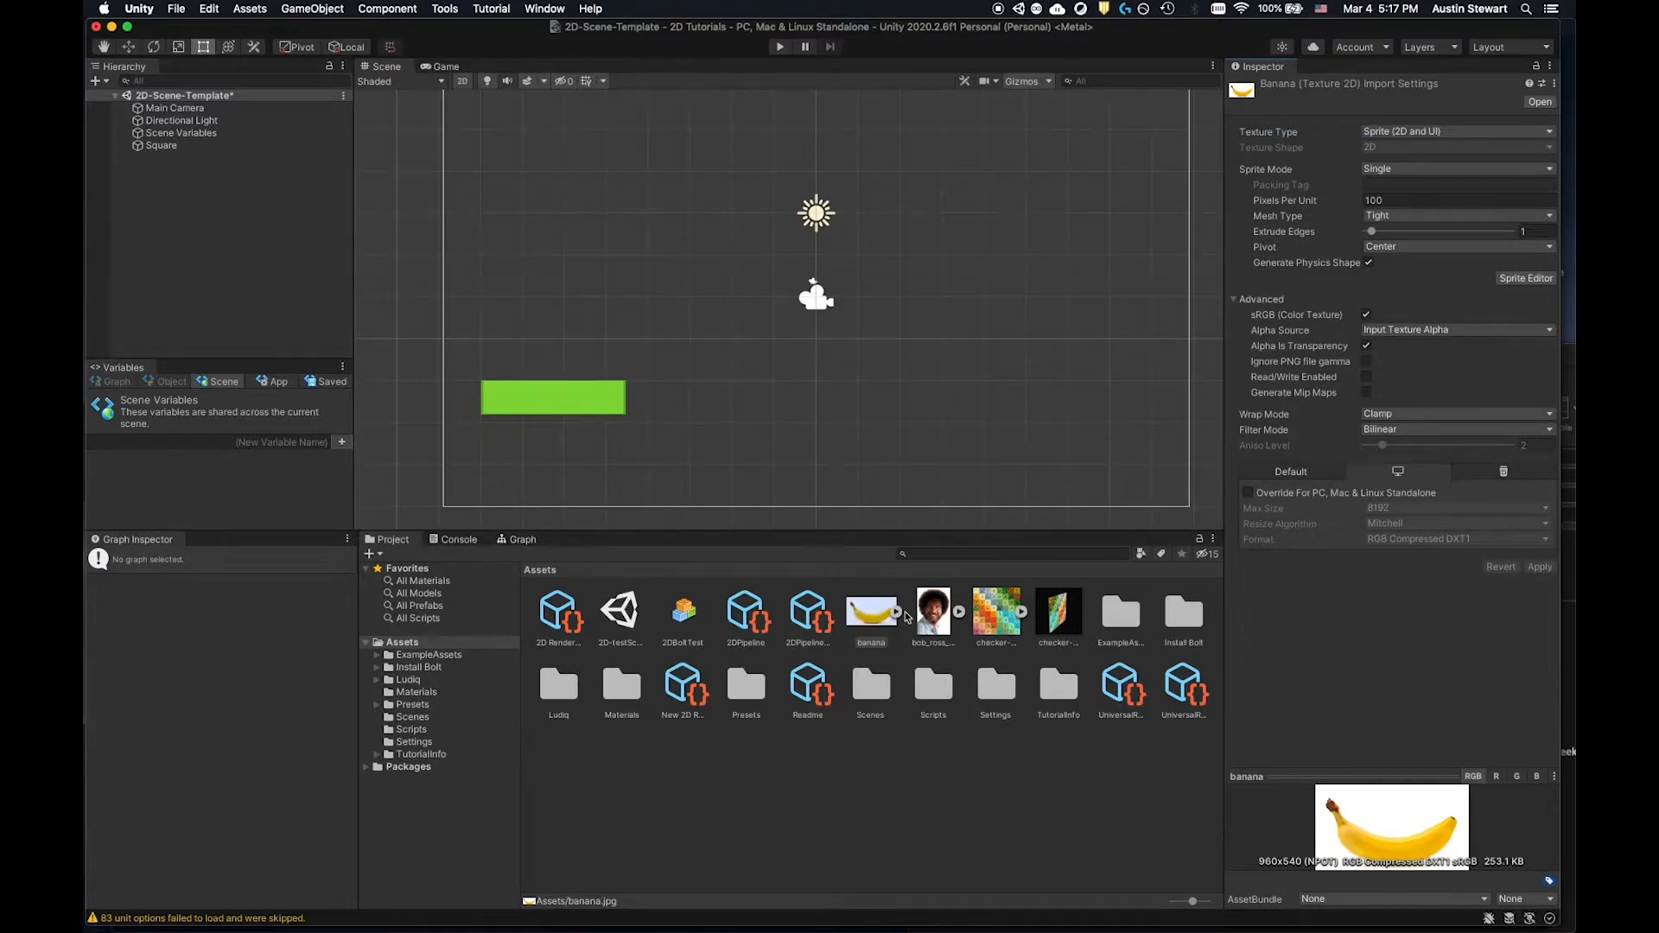
Place the banana sprite in the scene and shrink it to about 0.46 by 0.44 scale at about X 3.76, Y -1.68.
{"action": "left_click_drag", "start_coordinate": [875, 619], "coordinate": [866, 340]}
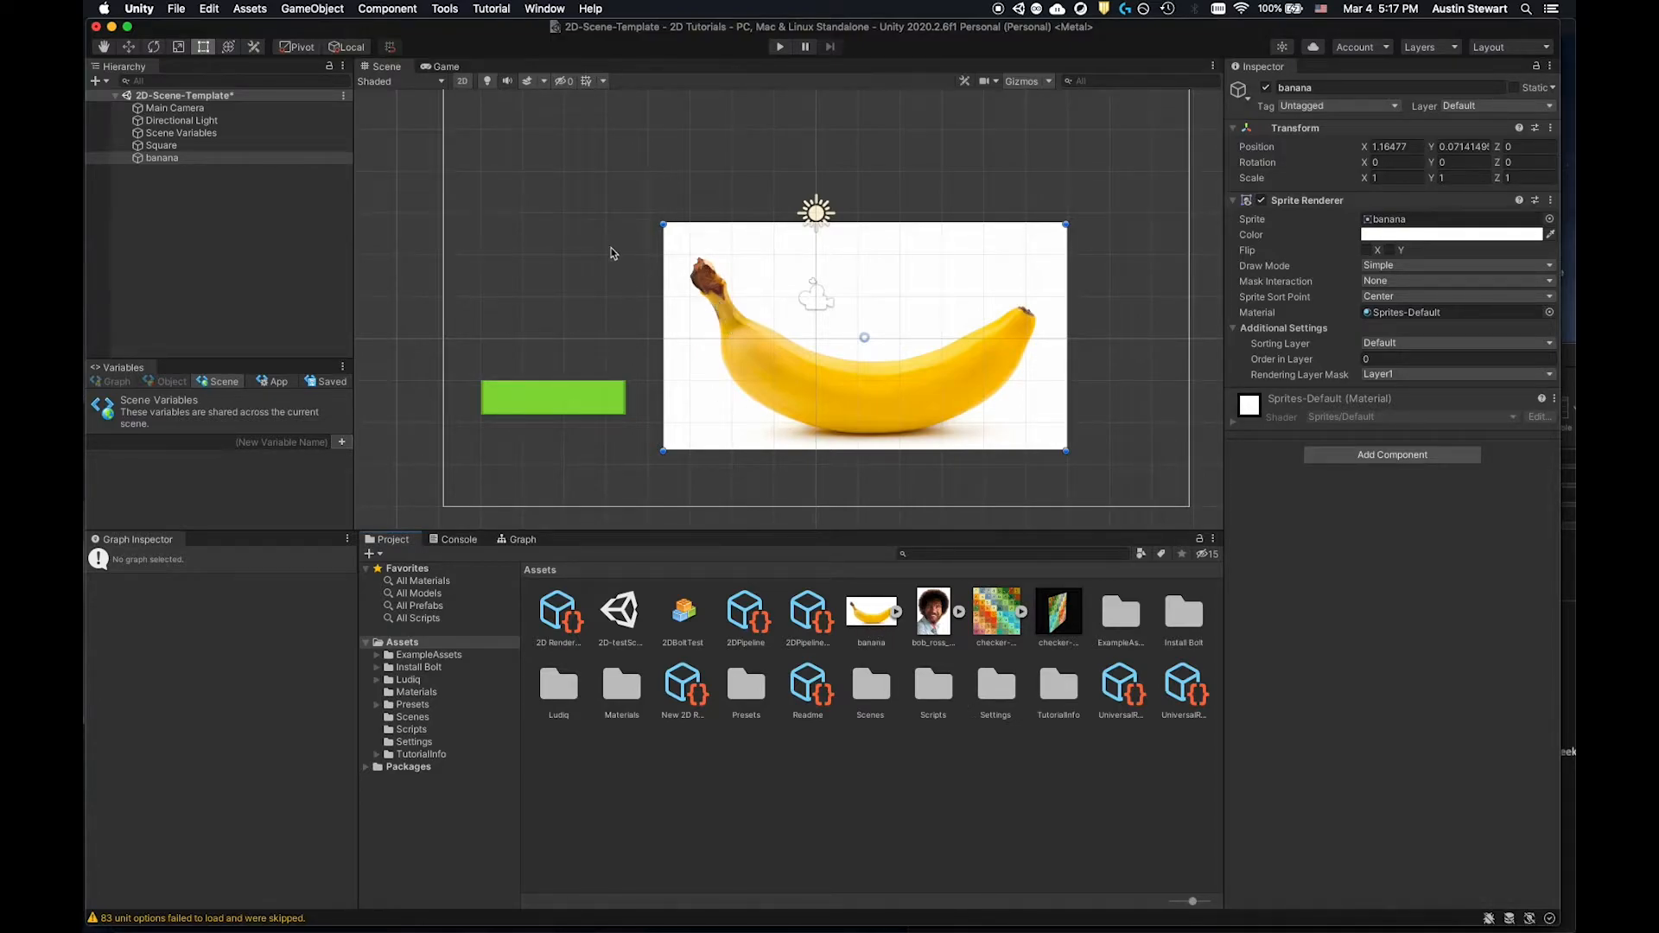
{"action": "left_click_drag", "start_coordinate": [746, 344], "coordinate": [855, 330]}
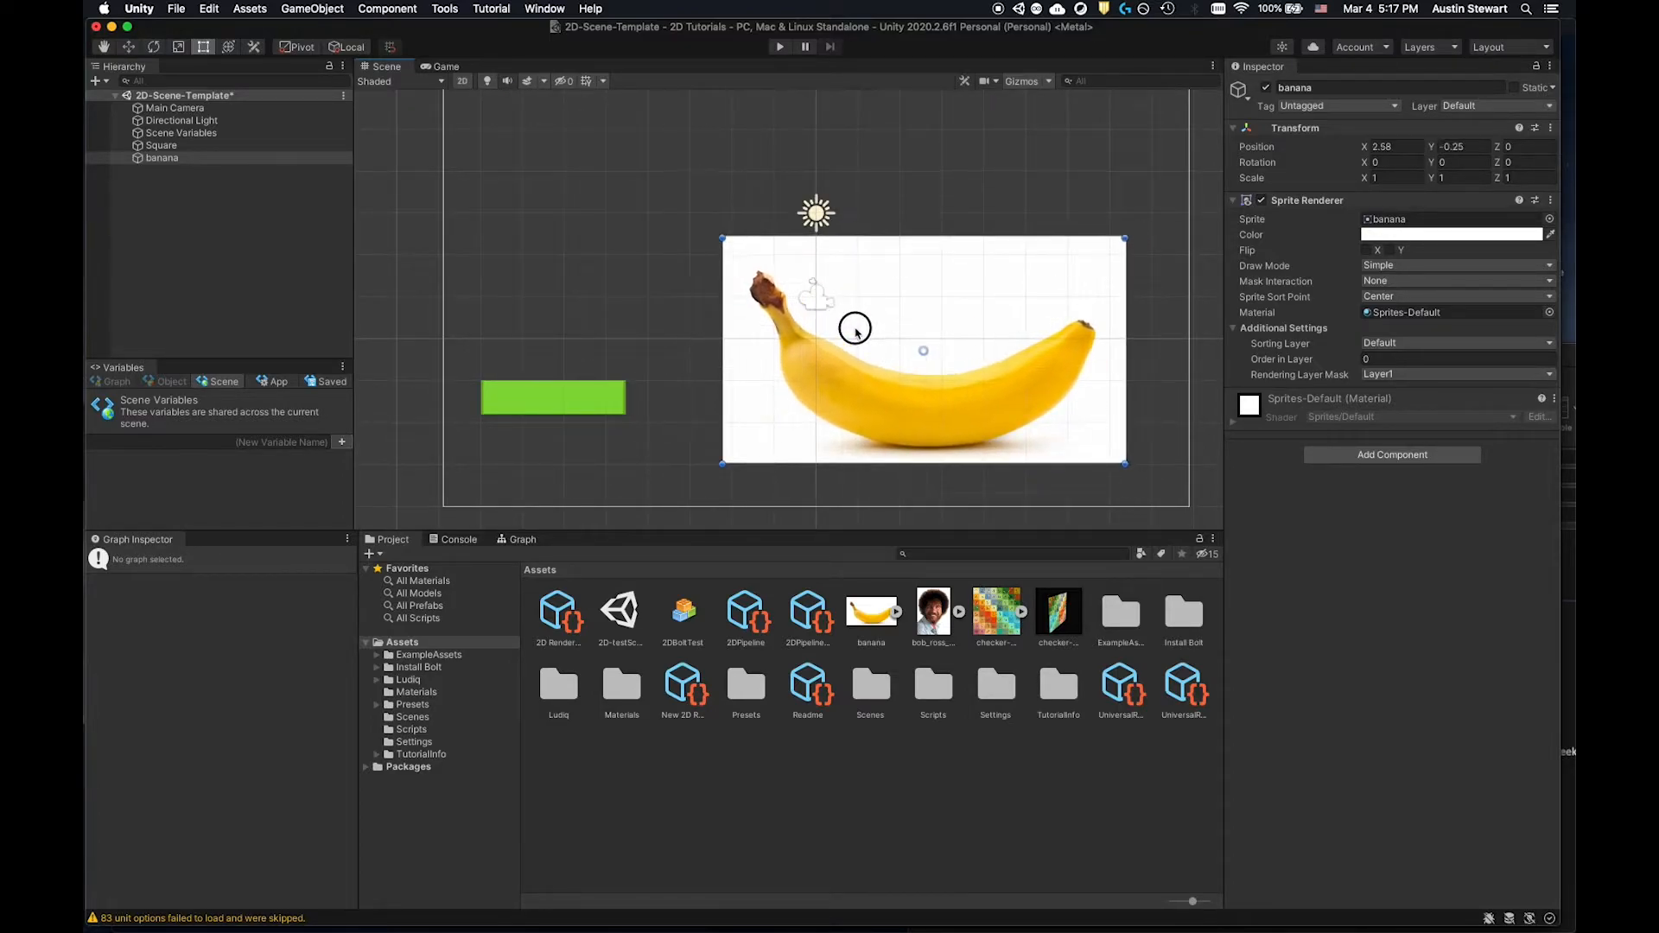
{"action": "left_click_drag", "start_coordinate": [720, 239], "coordinate": [940, 387]}
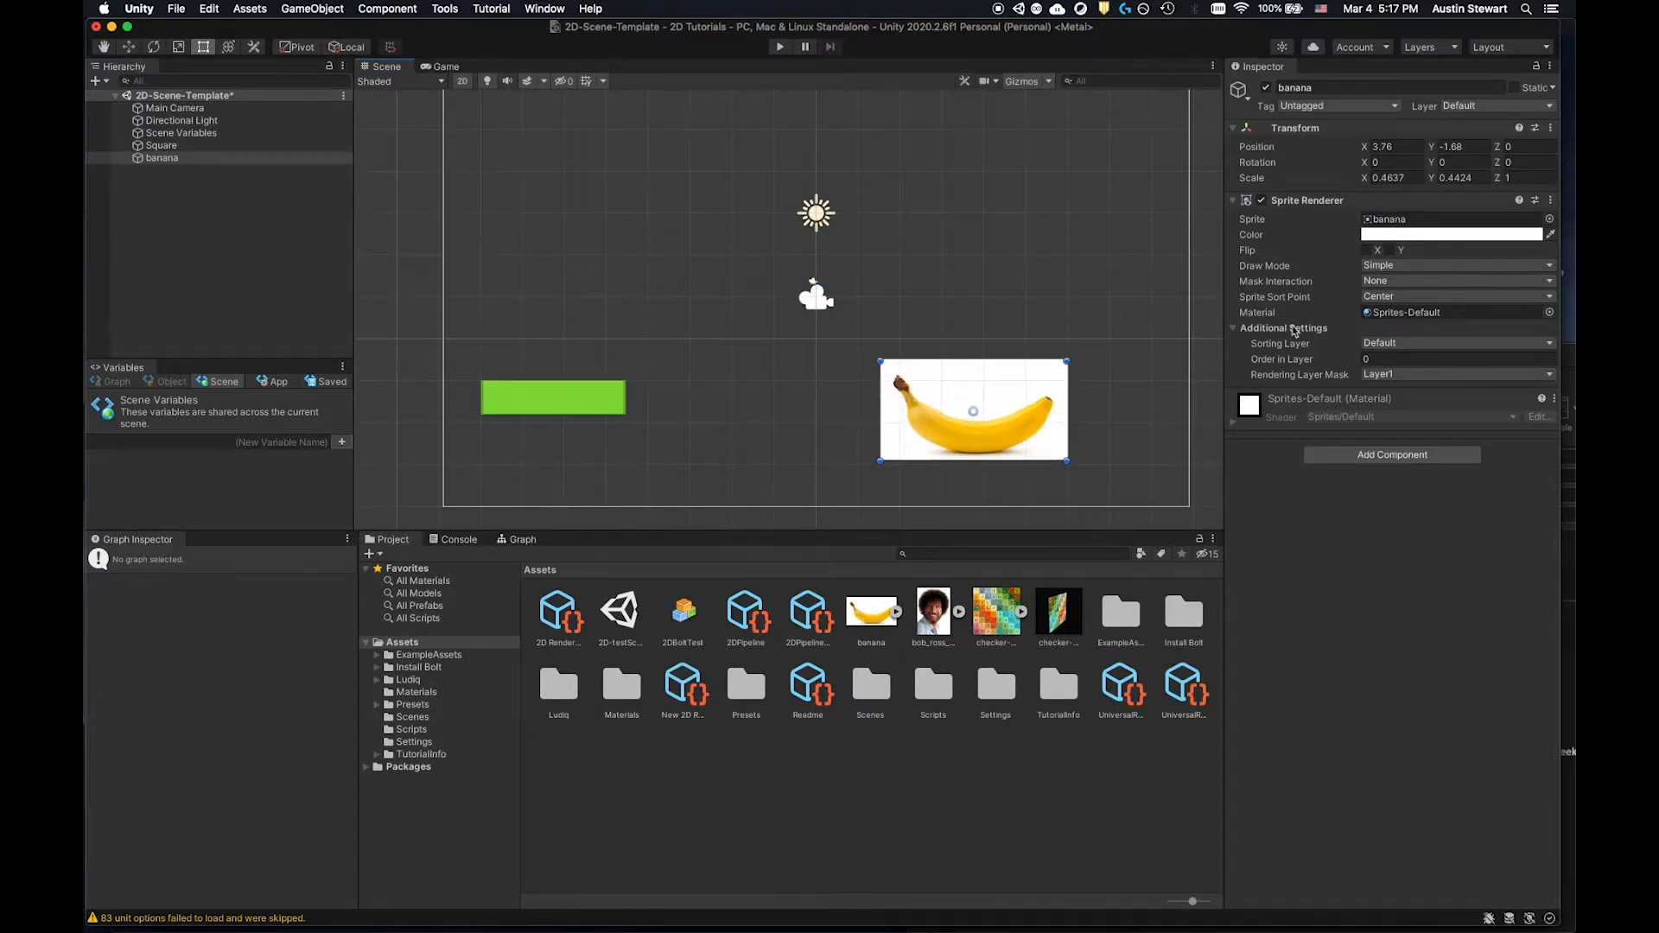
Try flipping the banana sprite along X and Y, leaving both flips off.
{"action": "left_click", "coordinate": [1373, 358]}
{"action": "left_click", "coordinate": [1366, 251]}
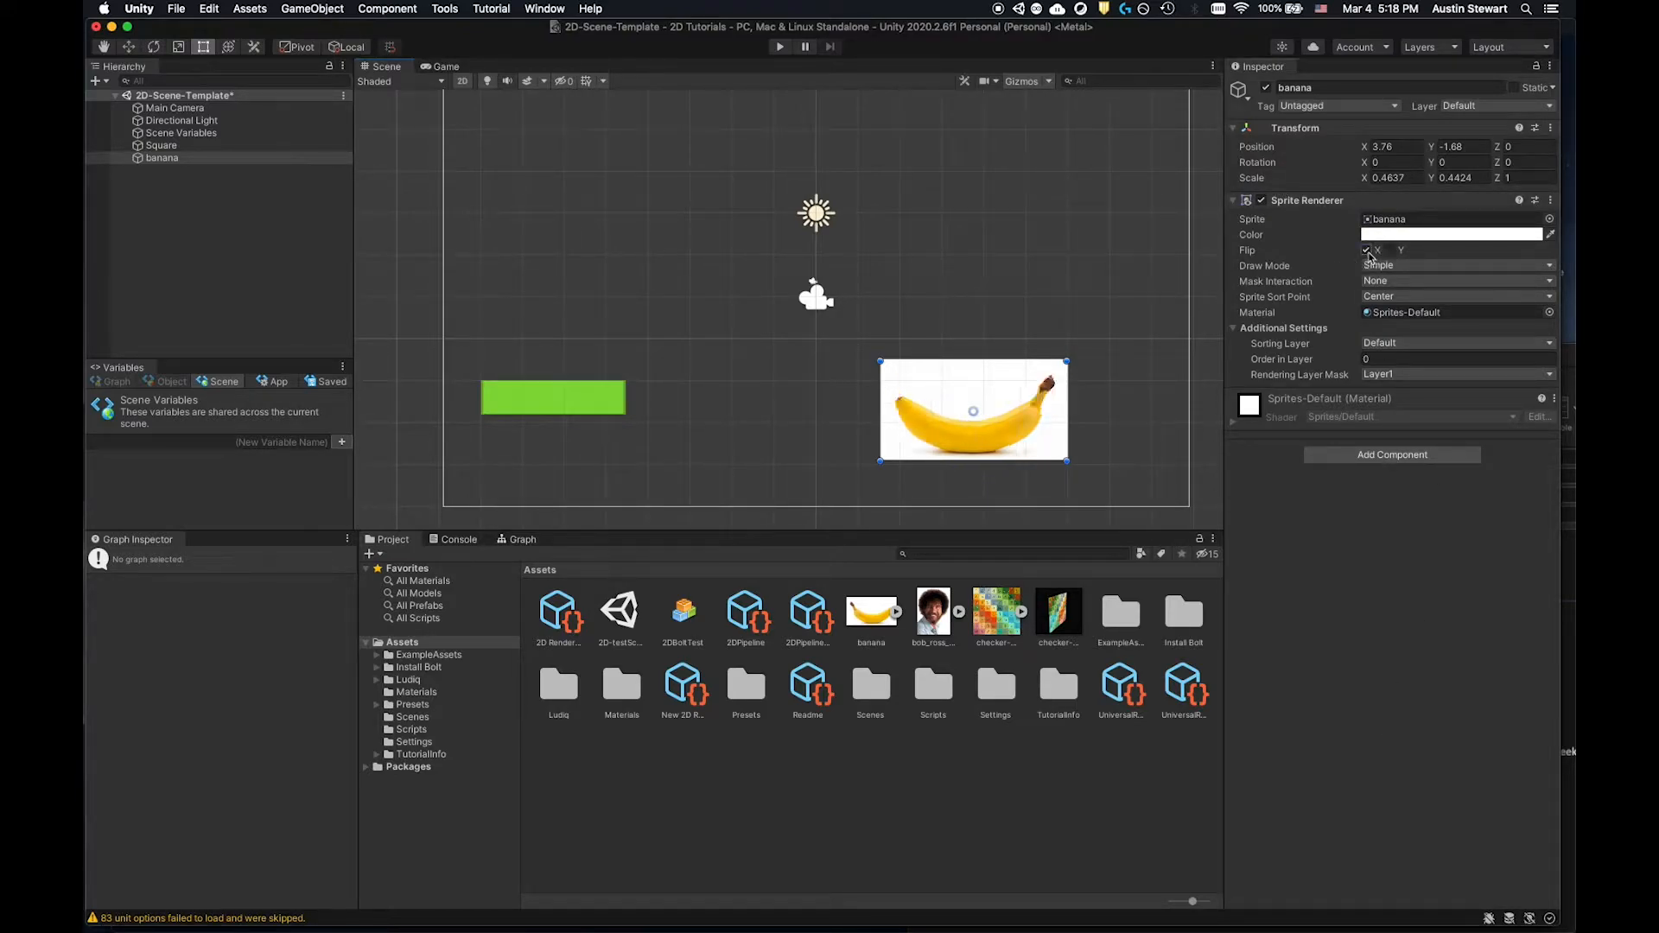
{"action": "left_click", "coordinate": [1367, 250]}
{"action": "left_click", "coordinate": [1390, 250]}
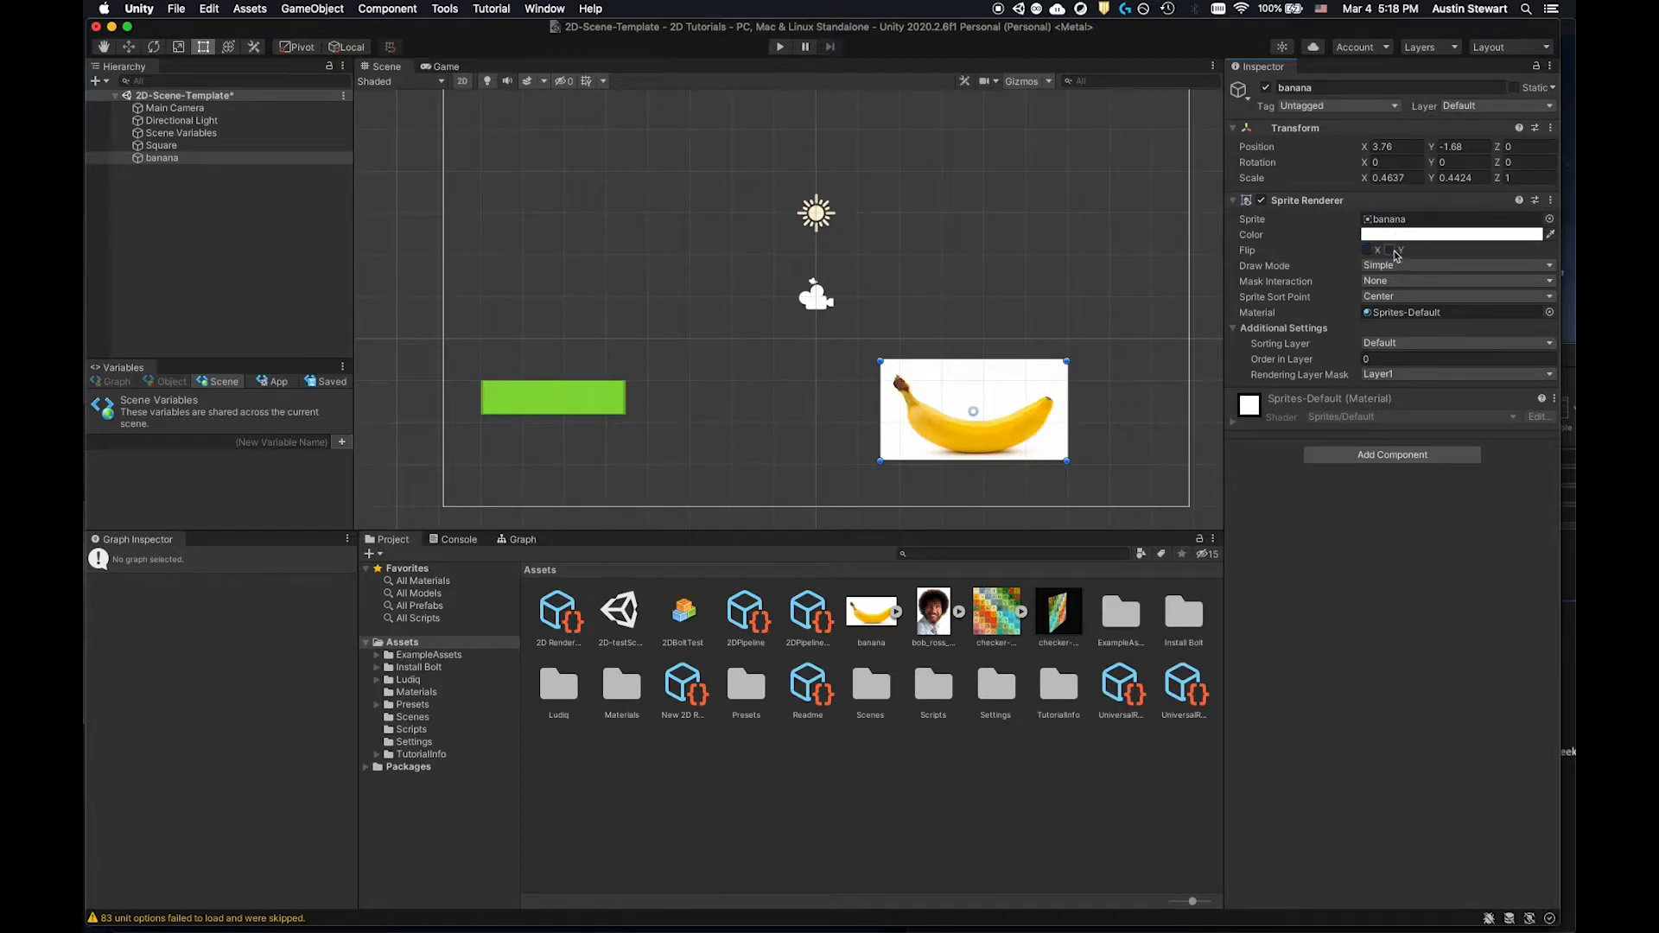
{"action": "left_click", "coordinate": [1391, 251]}
{"action": "left_click", "coordinate": [1367, 250]}
{"action": "left_click", "coordinate": [1367, 251]}
Review the banana sprite's Draw Mode, Mask Interaction and Sprite Sort Point options, keeping Simple, None and Center.
{"action": "left_click", "coordinate": [1383, 266]}
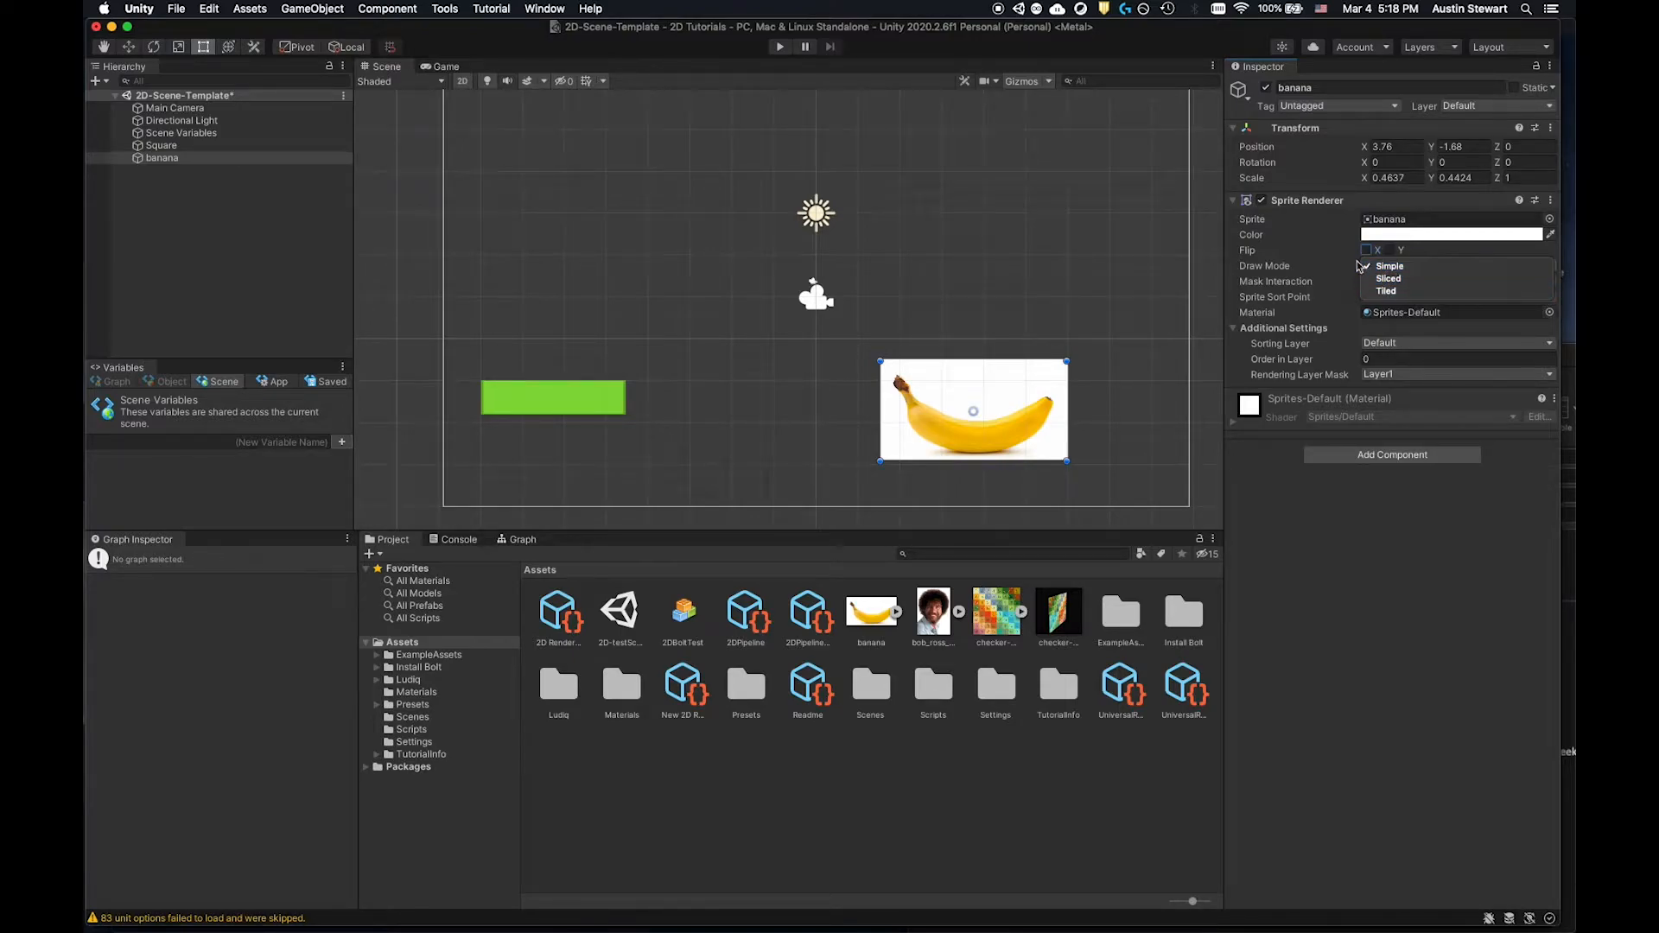
{"action": "left_click", "coordinate": [1389, 268]}
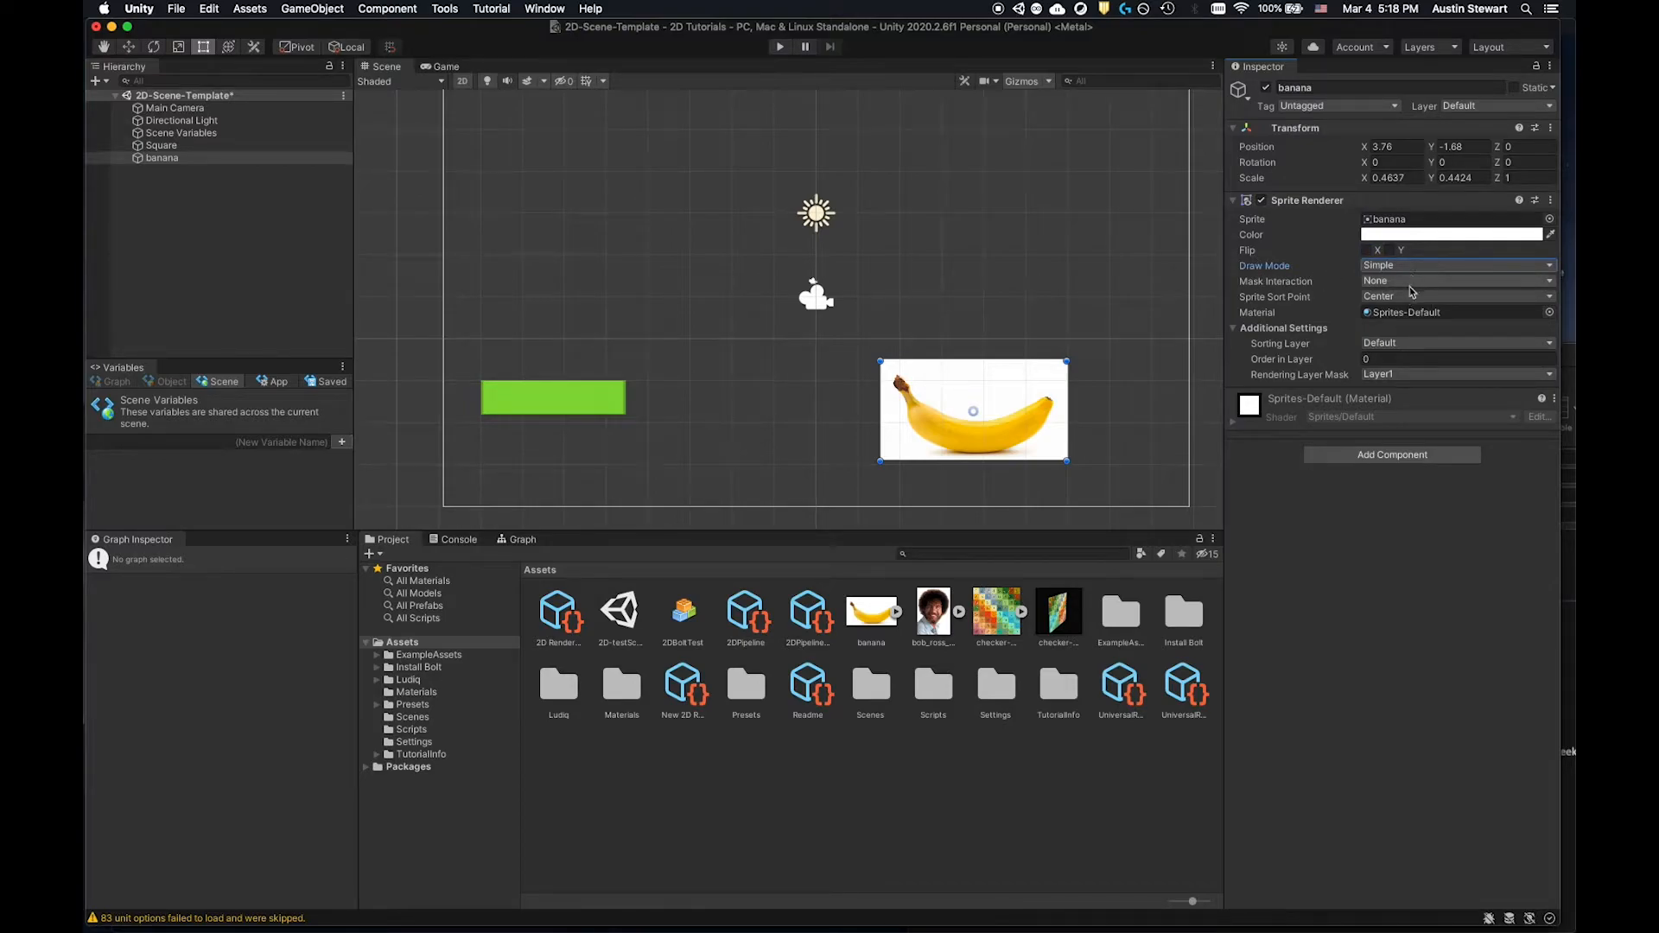
{"action": "left_click", "coordinate": [1406, 280]}
{"action": "left_click", "coordinate": [1325, 271]}
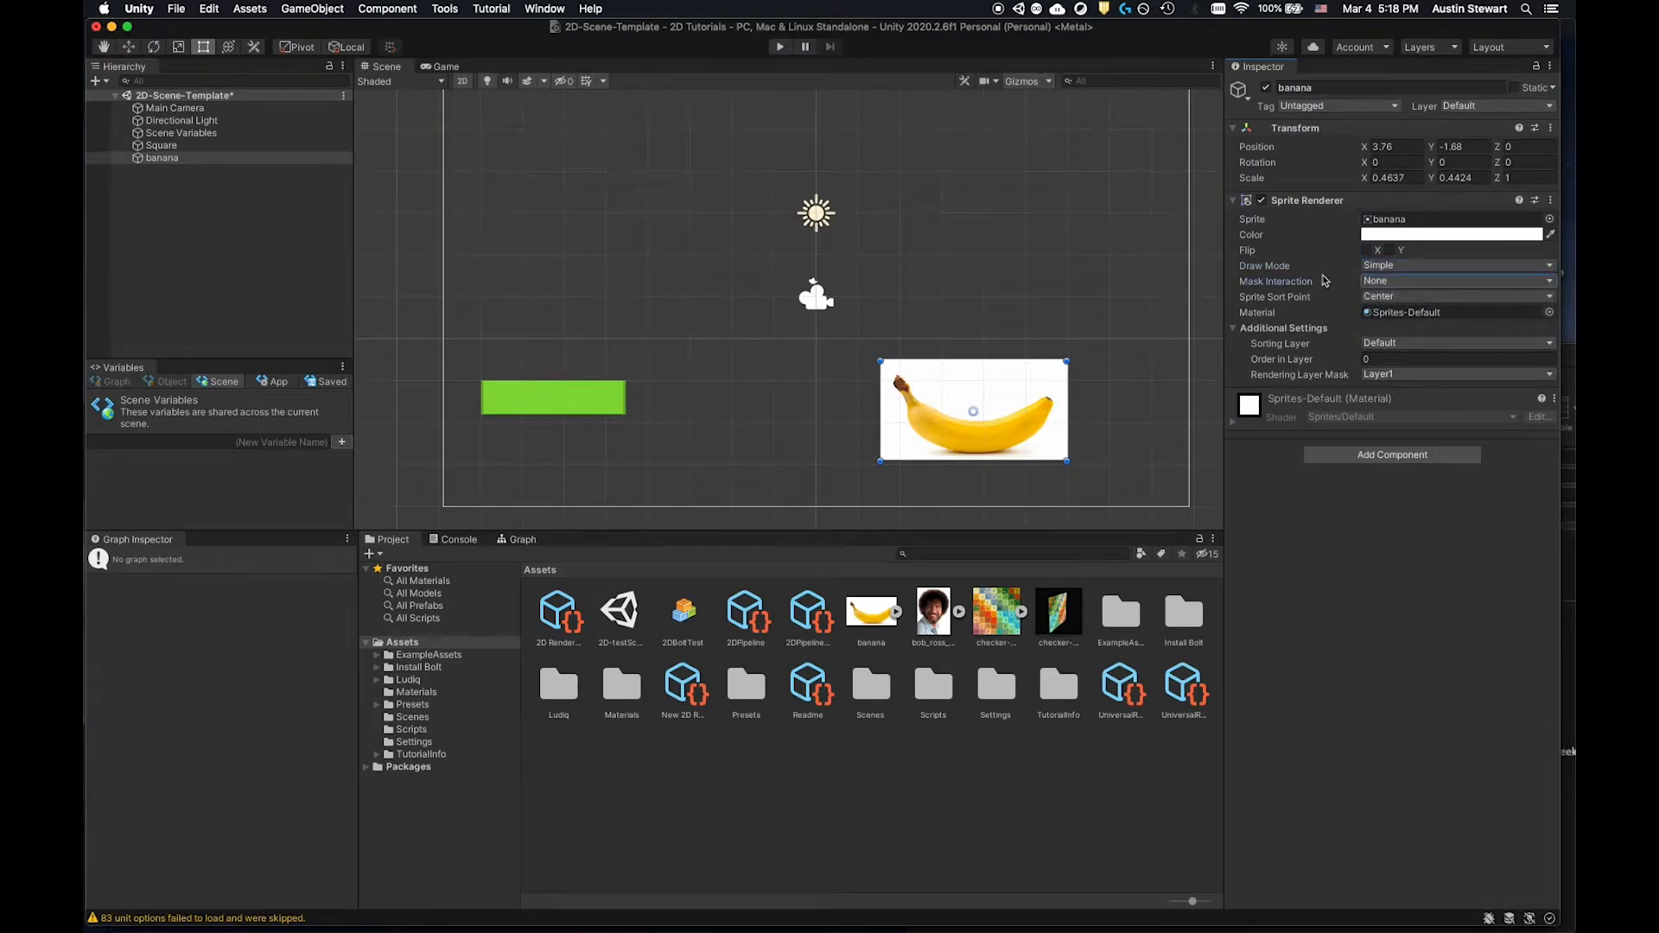
{"action": "left_click", "coordinate": [1385, 299]}
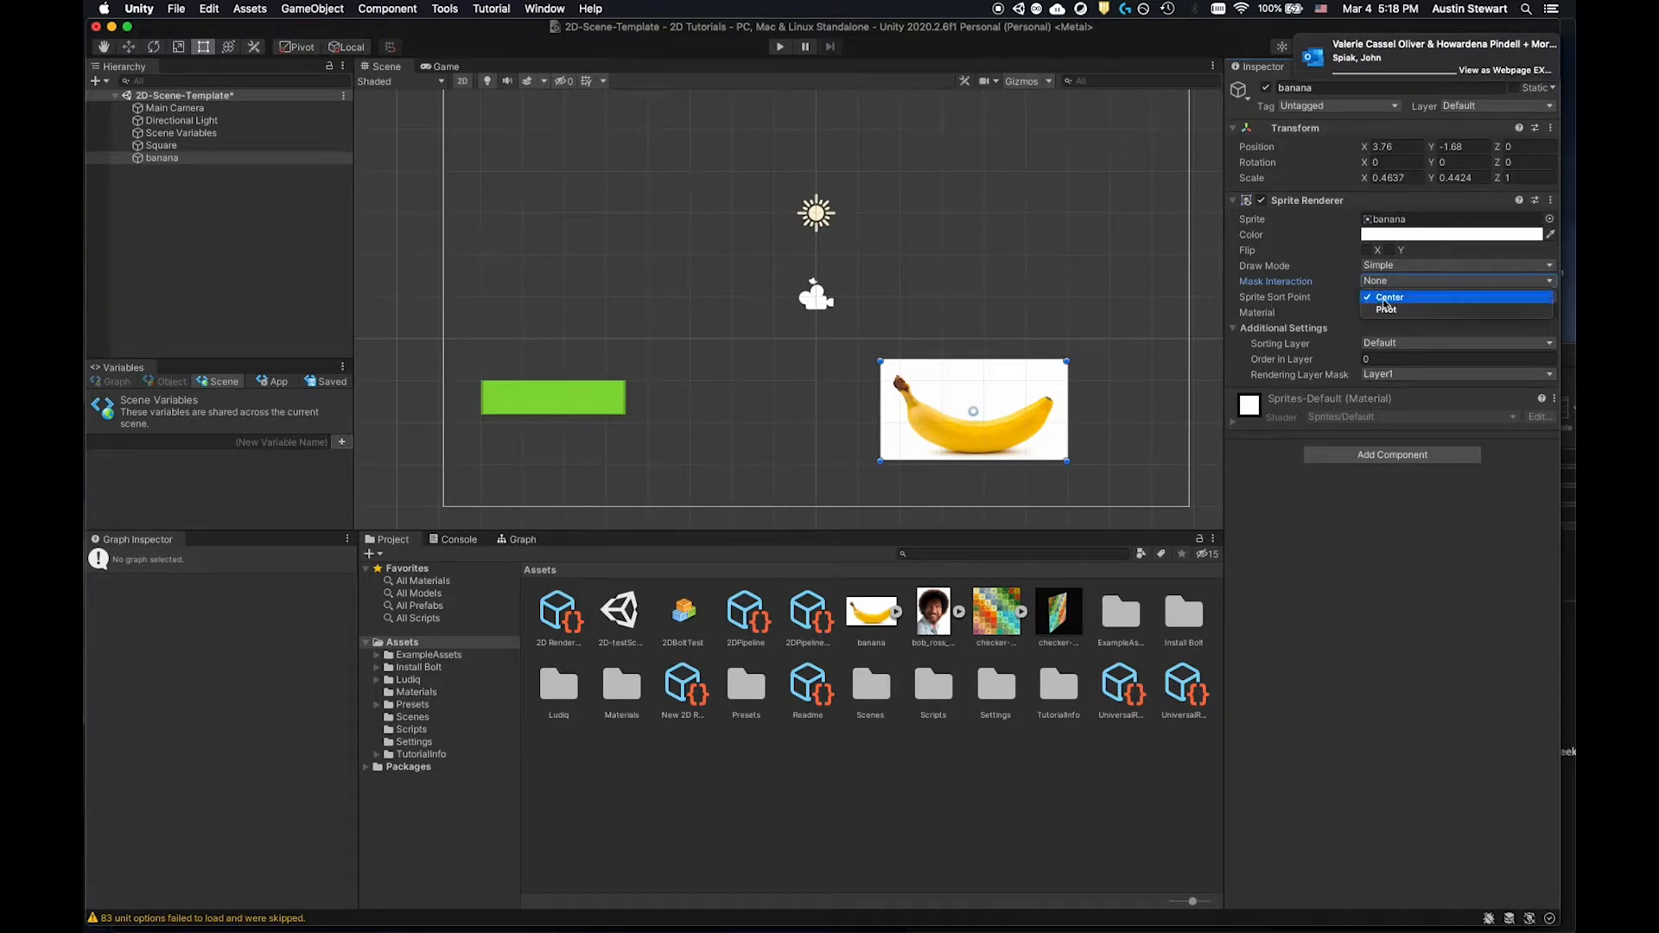
{"action": "left_click", "coordinate": [1389, 298]}
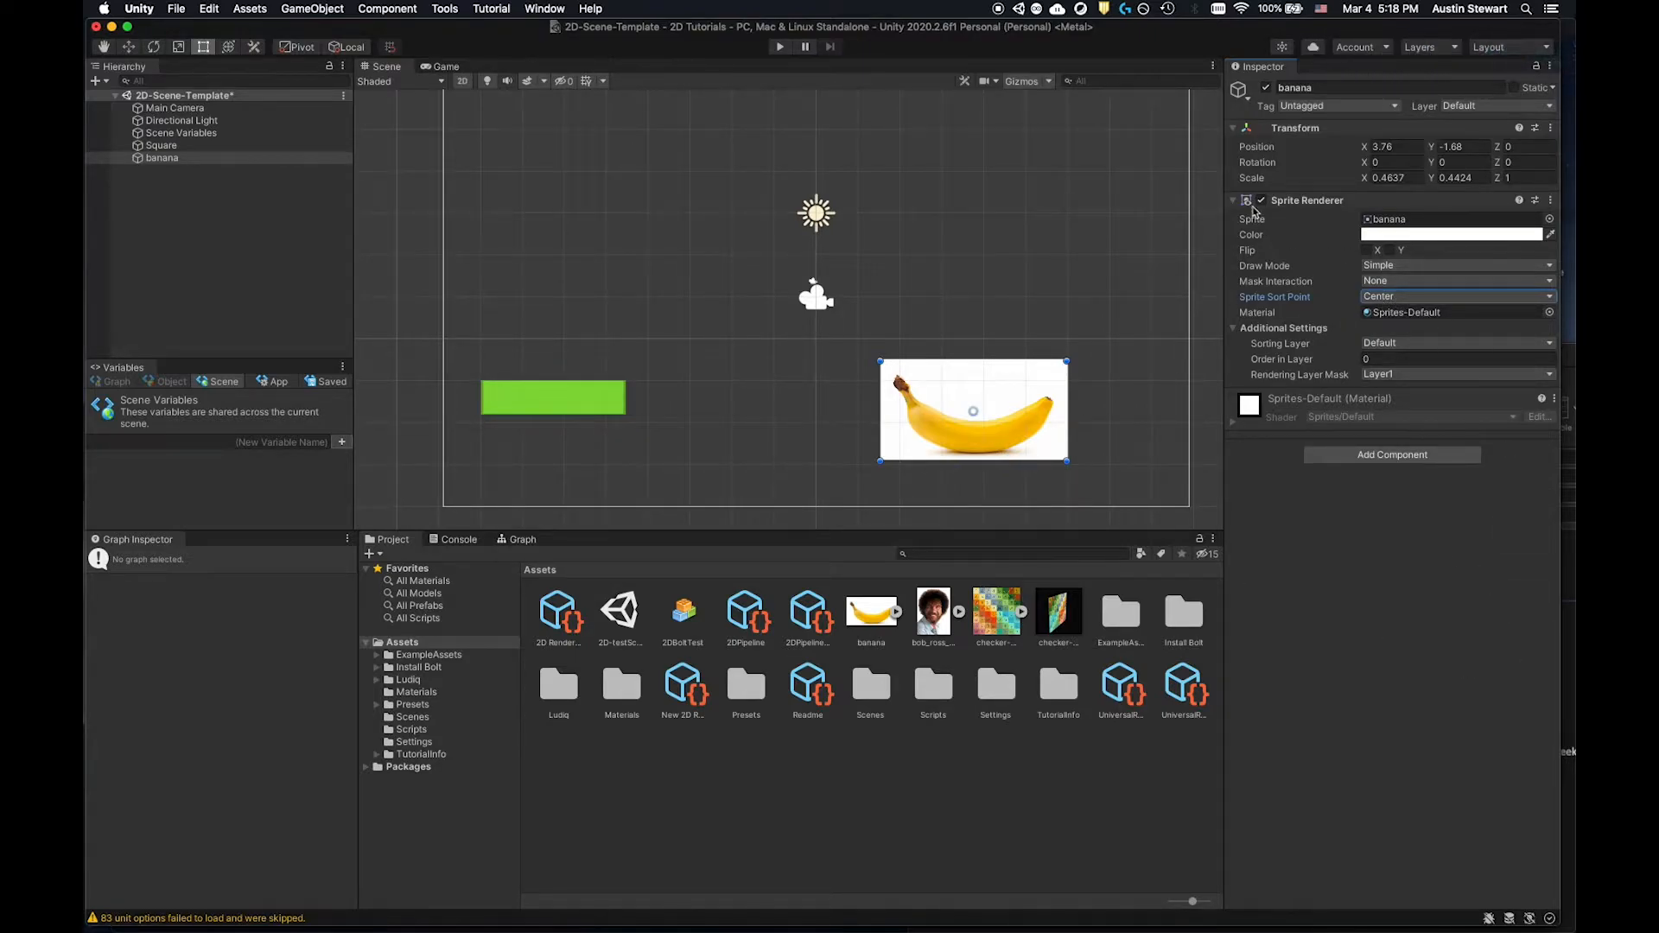
Try a green tint on the banana sprite and bring its color back to white.
{"action": "left_click", "coordinate": [1478, 235]}
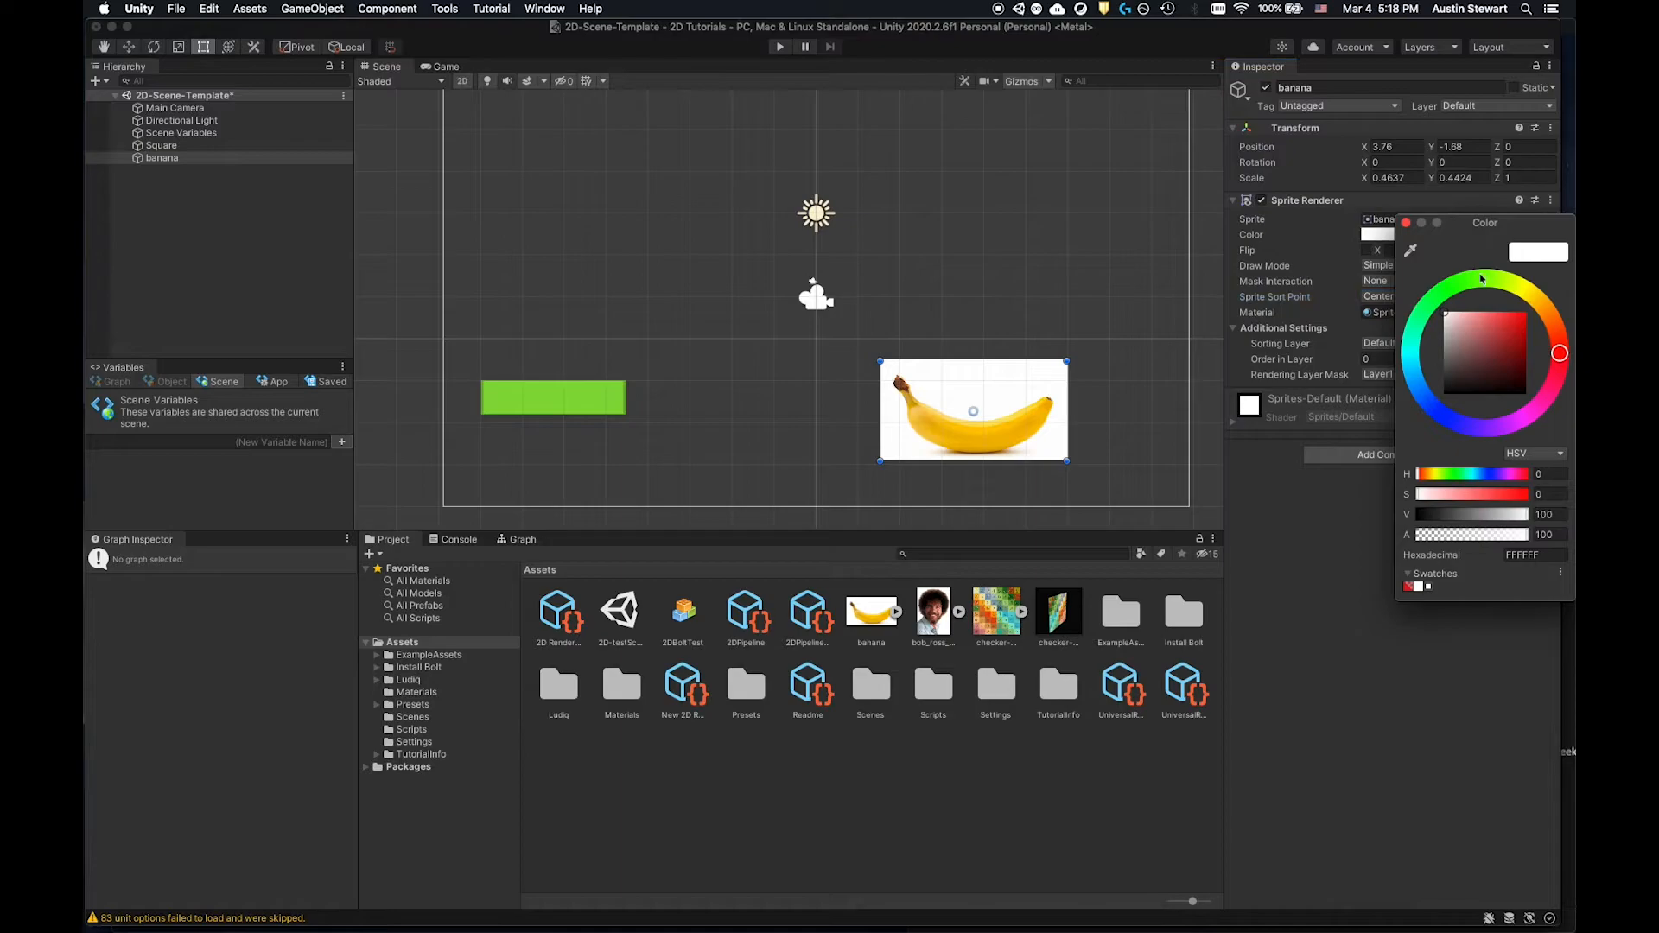
{"action": "left_click", "coordinate": [1488, 280]}
{"action": "mouse_move", "coordinate": [1485, 319]}
{"action": "left_mouse_down"}
{"action": "mouse_move", "coordinate": [1508, 319]}
{"action": "mouse_move", "coordinate": [1501, 350]}
{"action": "mouse_move", "coordinate": [1495, 321]}
{"action": "mouse_move", "coordinate": [1397, 266]}
{"action": "left_mouse_up"}
{"action": "left_click", "coordinate": [1404, 222]}
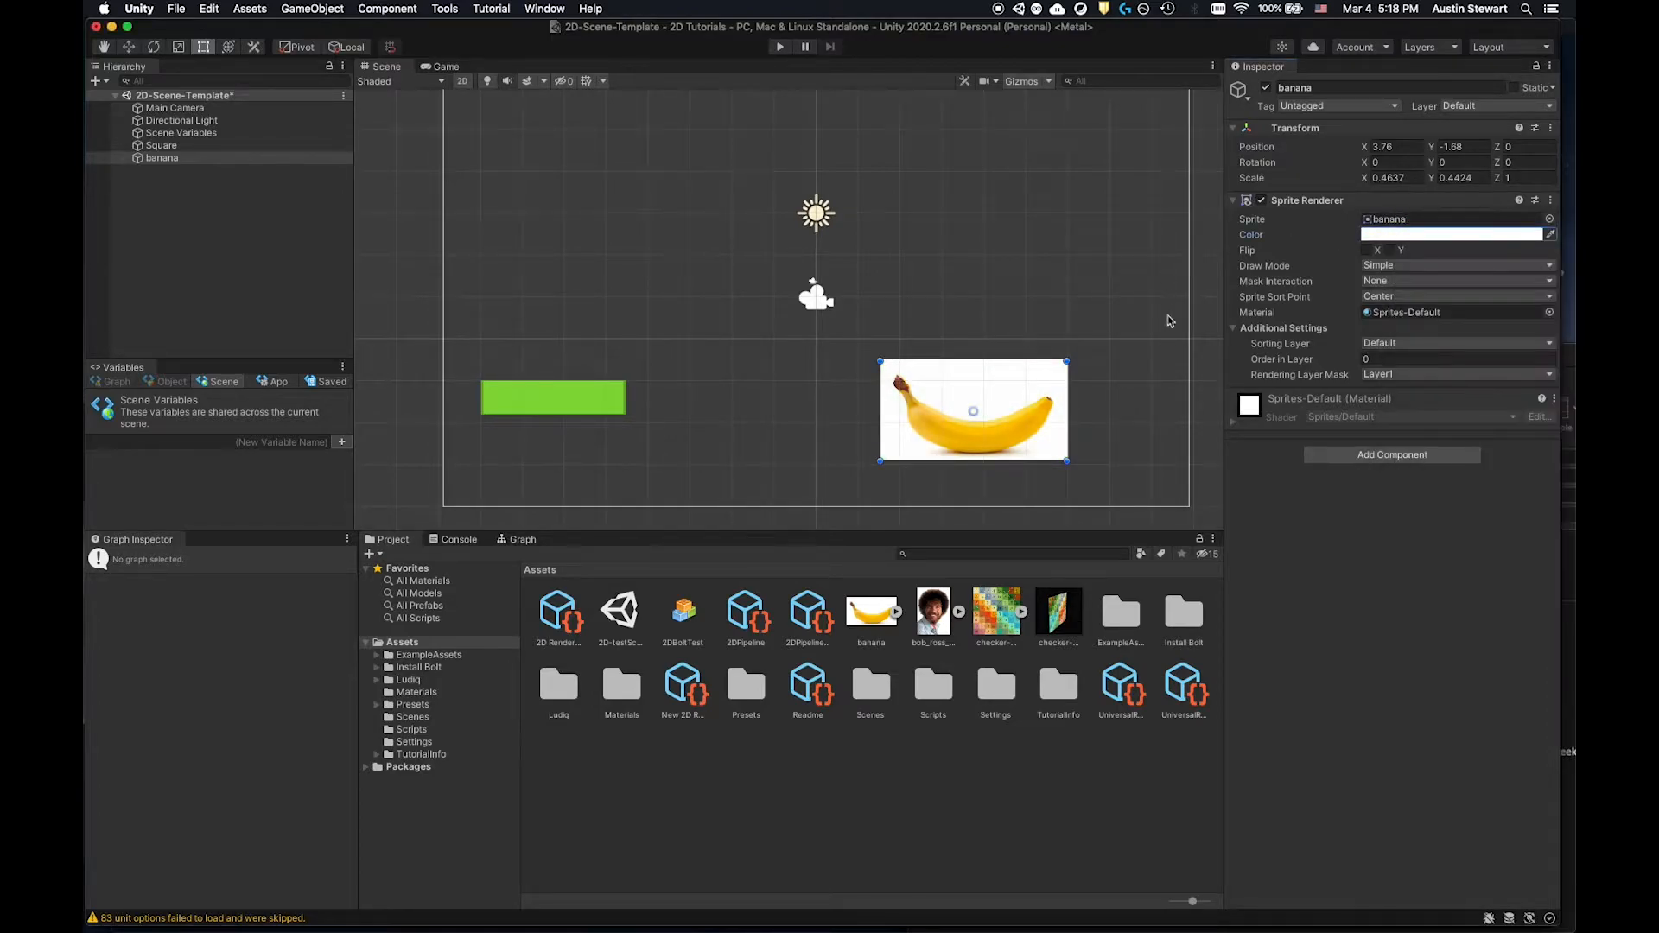
Reposition the banana sprite in the scene at about X 4.76, Y -1.76.
{"action": "left_click_drag", "start_coordinate": [1031, 380], "coordinate": [1077, 397]}
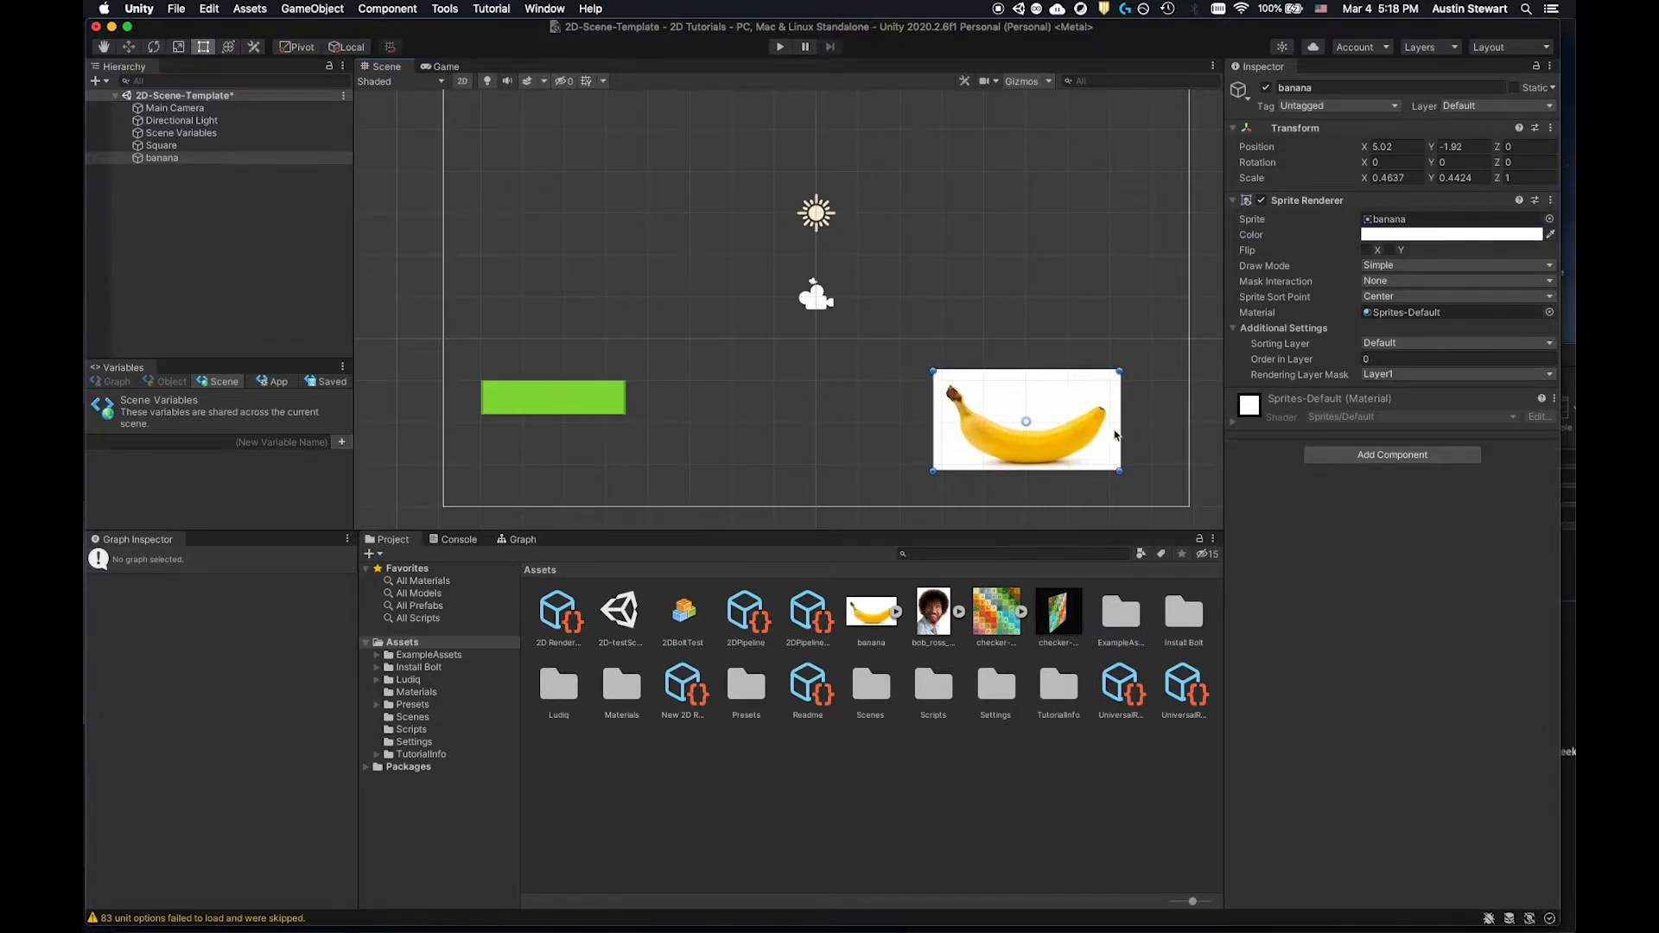
{"action": "mouse_move", "coordinate": [1061, 408]}
{"action": "left_mouse_down"}
{"action": "mouse_move", "coordinate": [1037, 326]}
{"action": "mouse_move", "coordinate": [1063, 382]}
{"action": "left_mouse_up"}
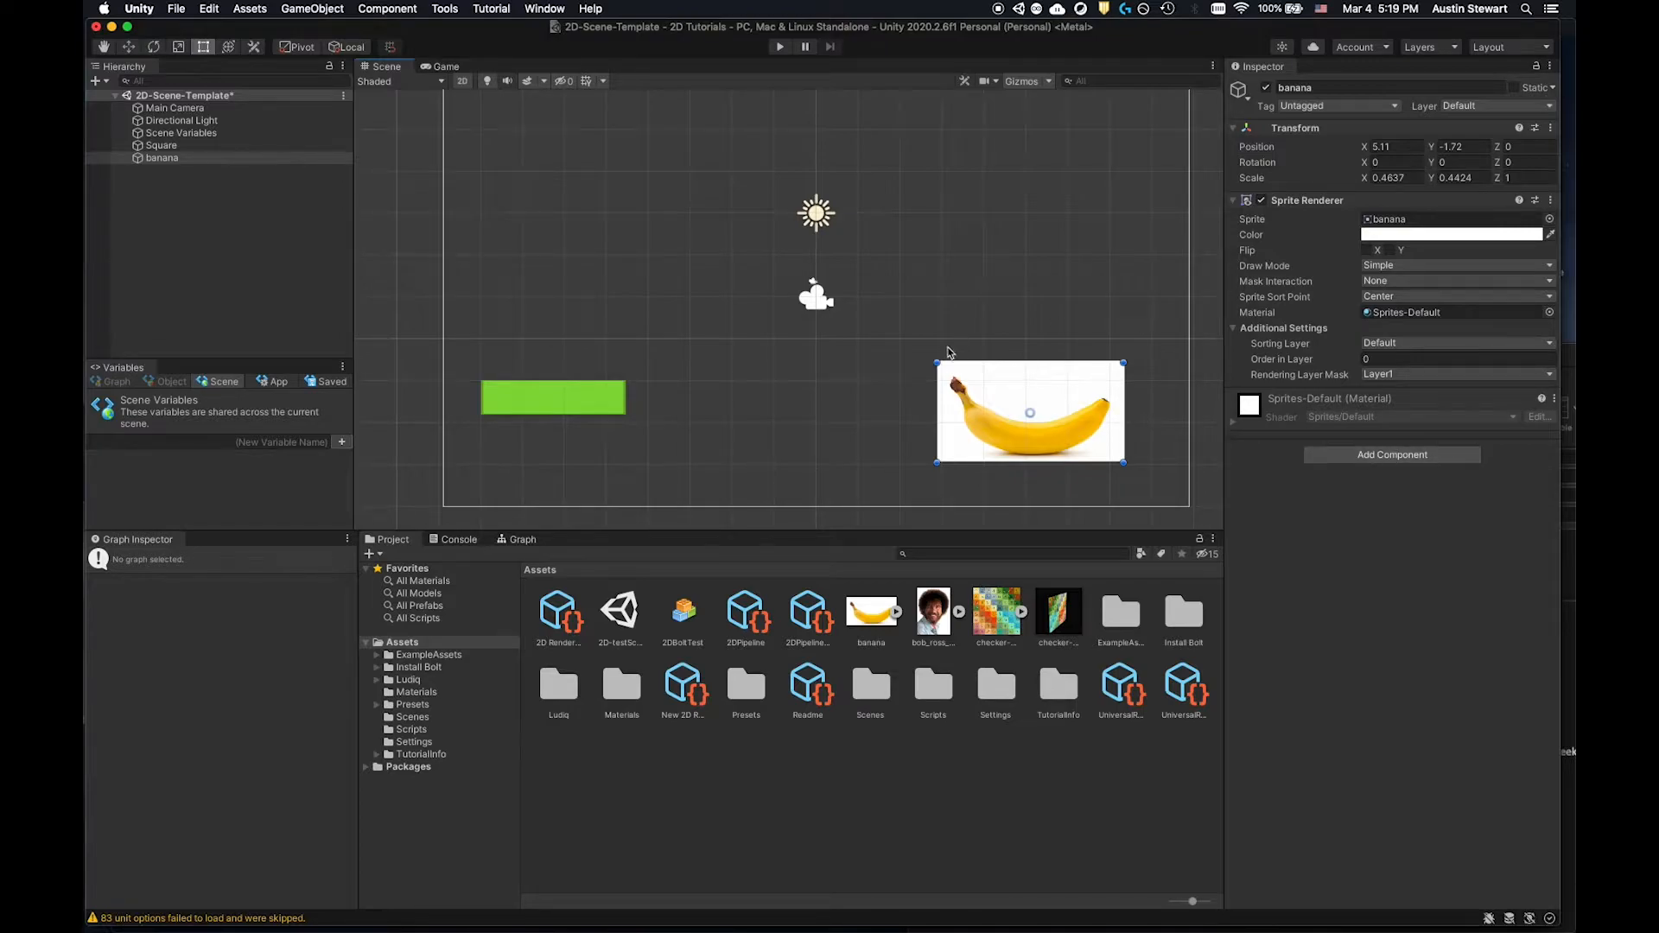
{"action": "mouse_move", "coordinate": [1073, 403]}
{"action": "left_mouse_down"}
{"action": "mouse_move", "coordinate": [944, 463]}
{"action": "mouse_move", "coordinate": [1064, 394]}
{"action": "left_mouse_up"}
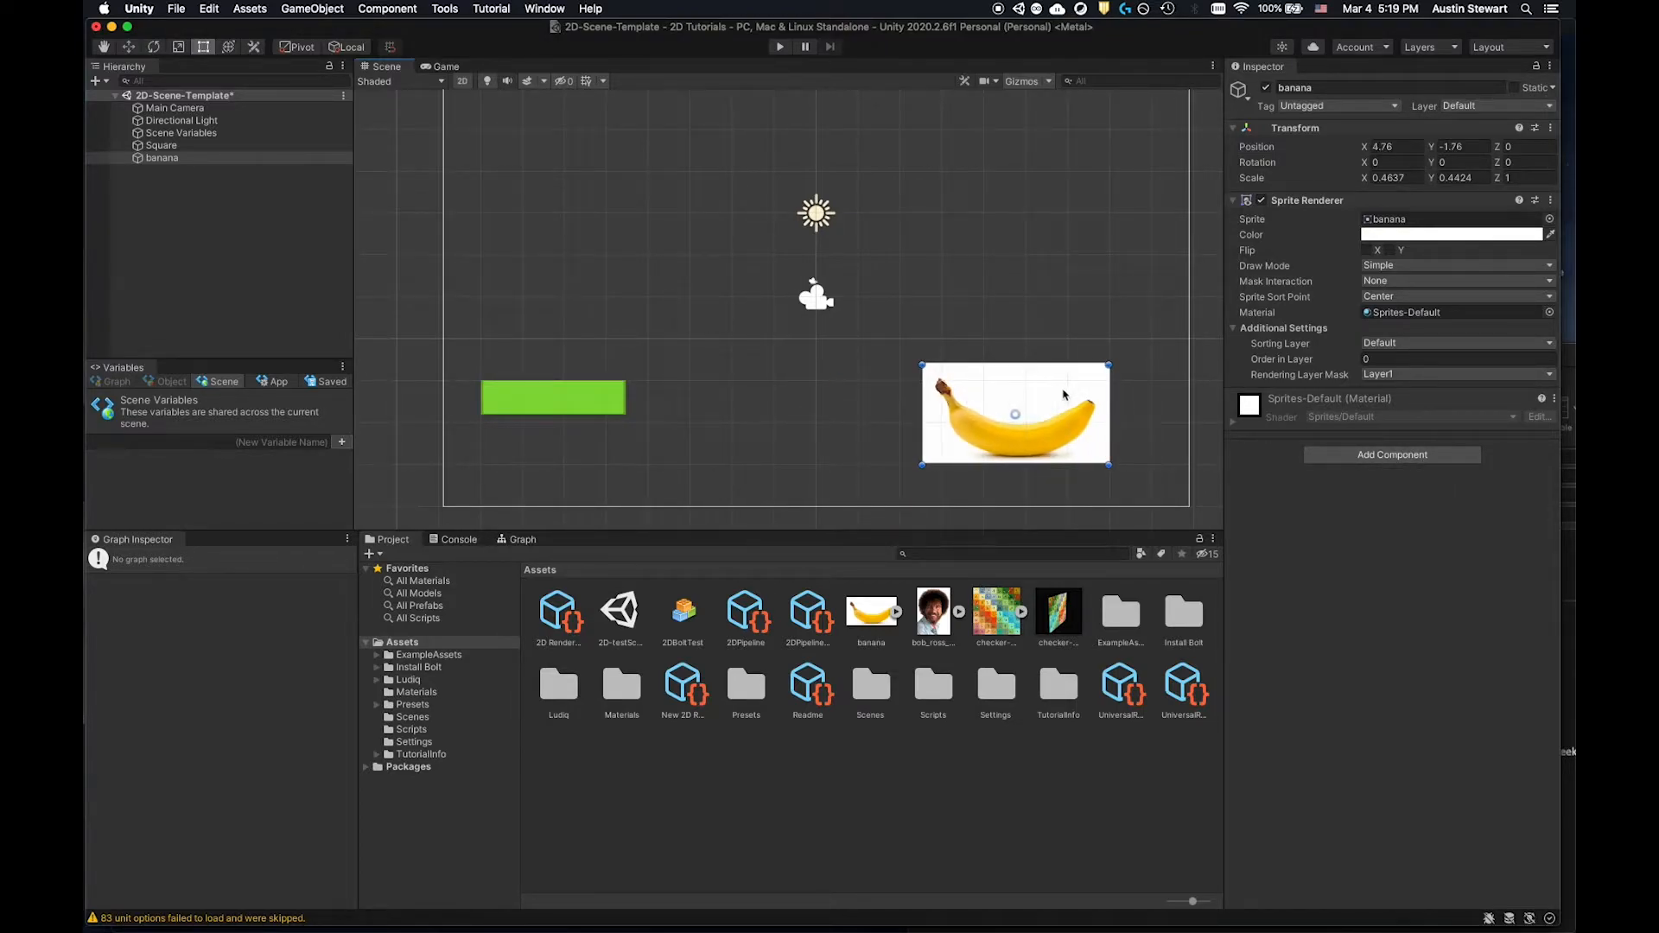
Browse the Physics 2D components and add a Box Collider 2D to the banana sprite.
{"action": "left_click", "coordinate": [1391, 458]}
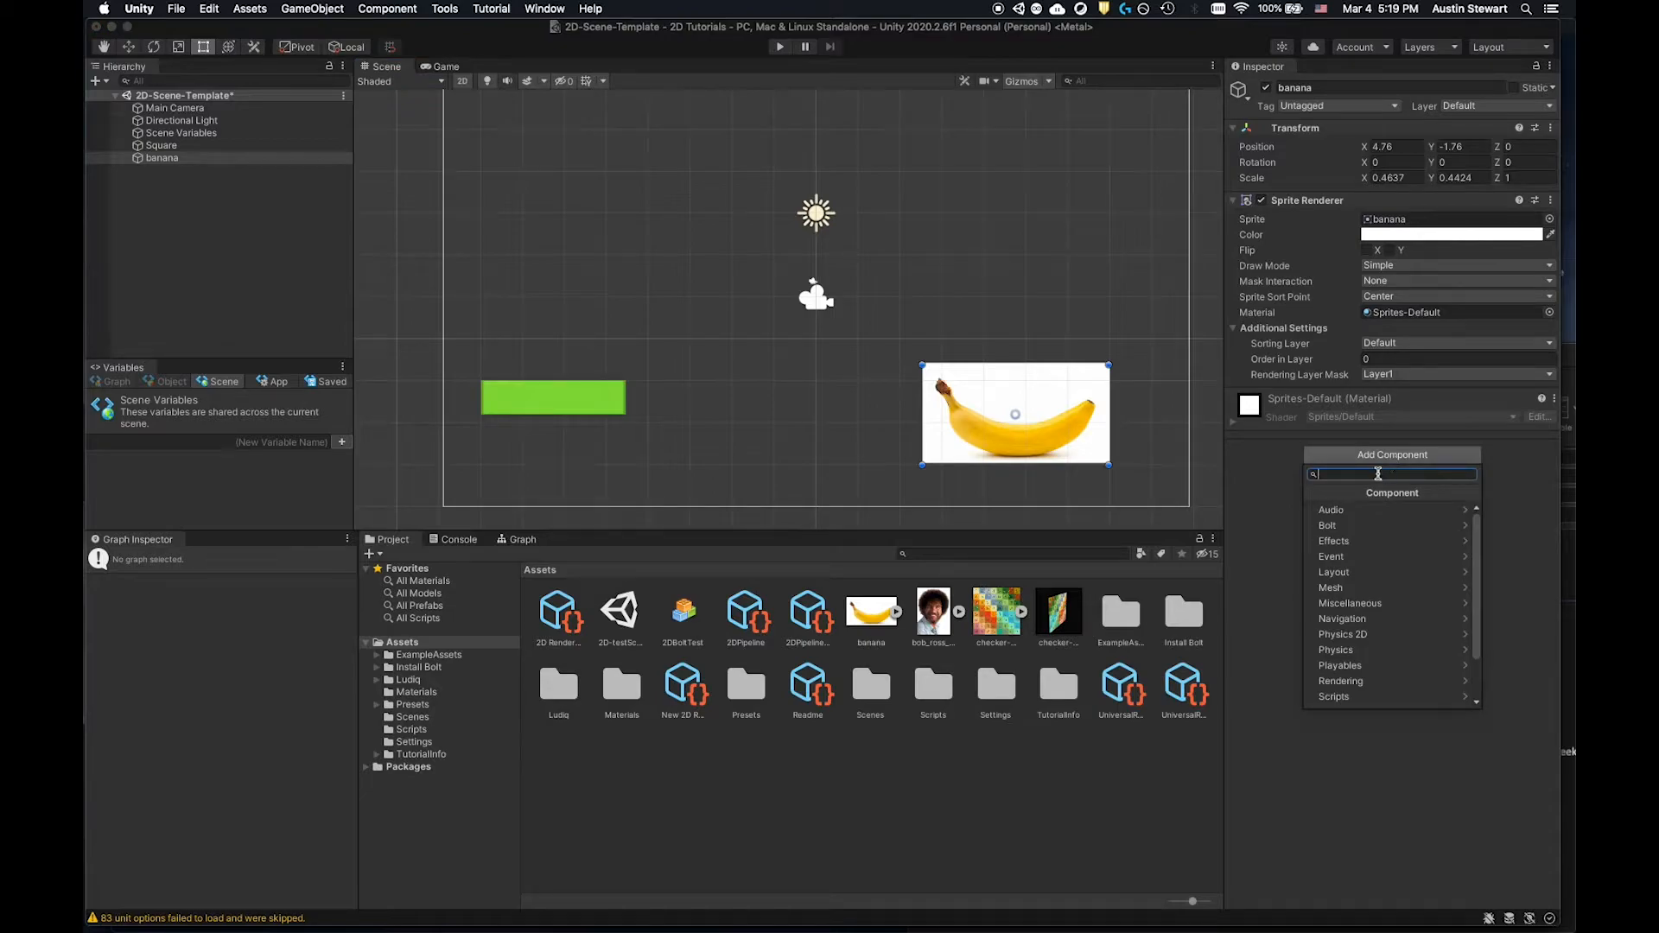
{"action": "left_click", "coordinate": [1374, 657]}
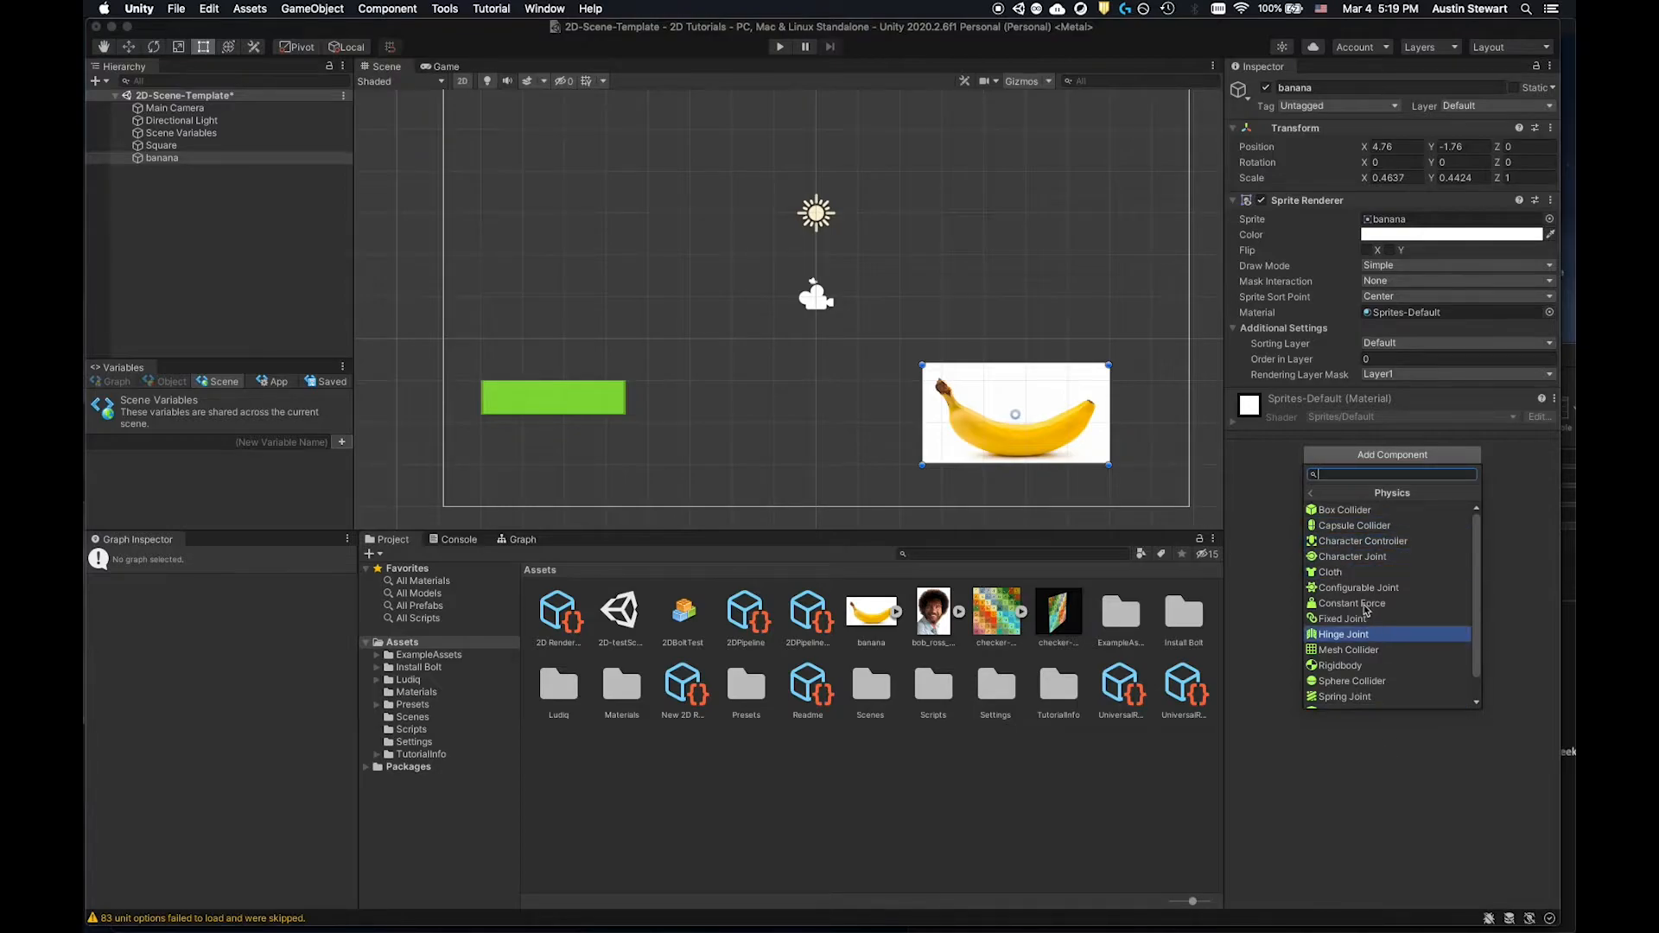
{"action": "left_click", "coordinate": [1311, 495]}
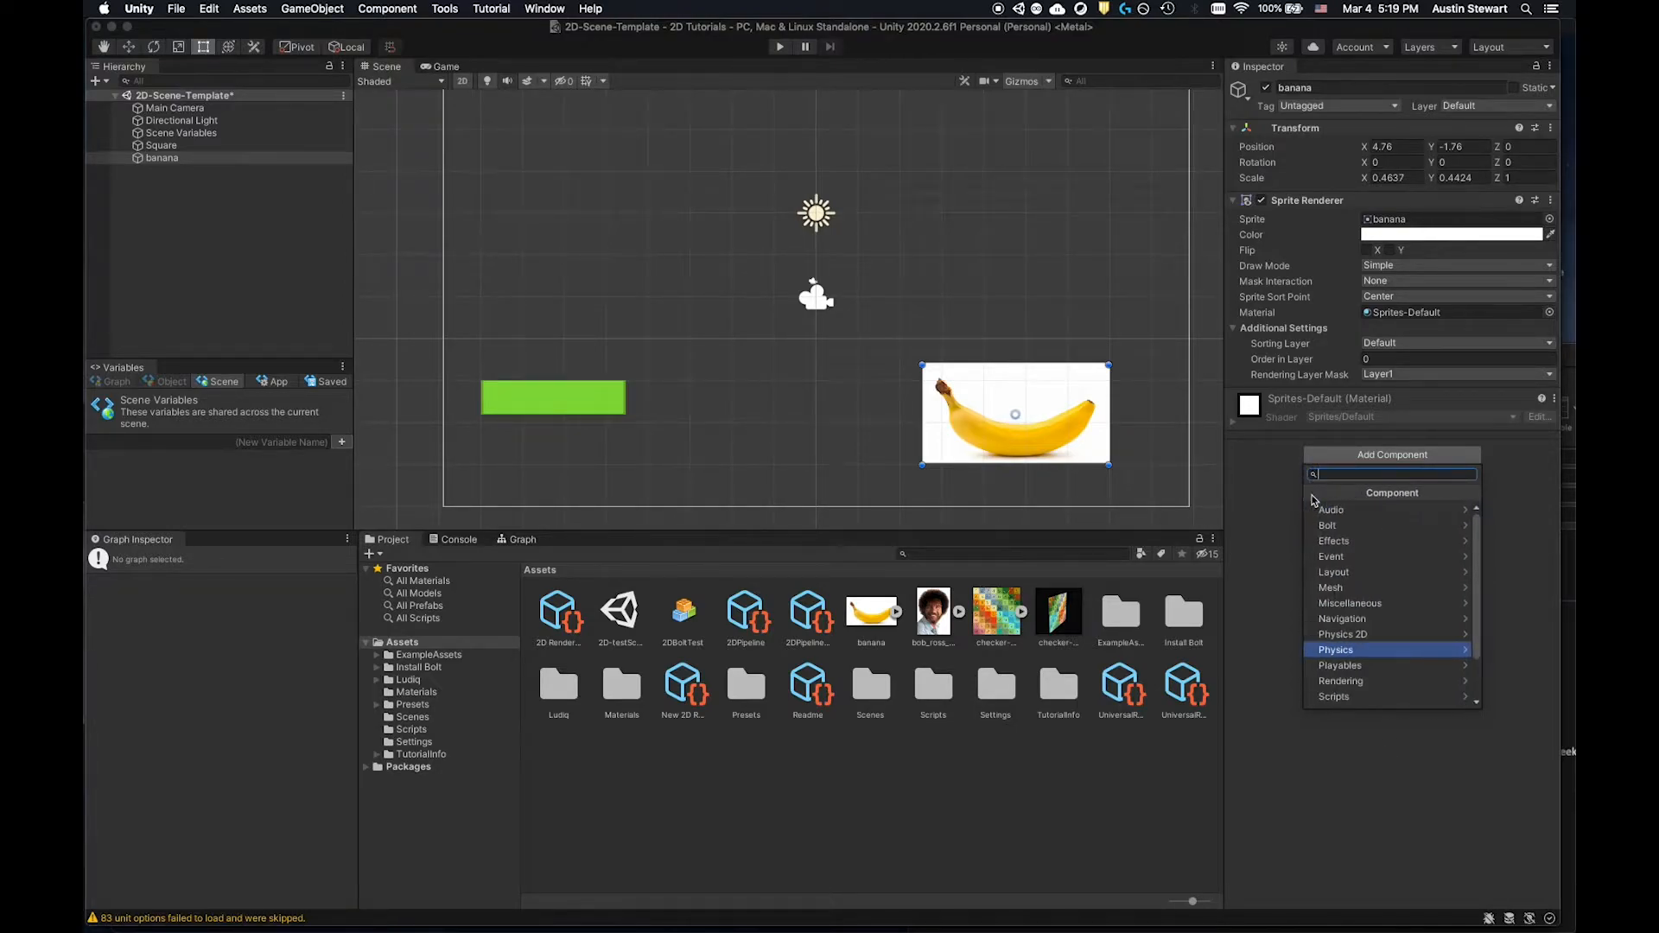
{"action": "left_click", "coordinate": [1362, 636]}
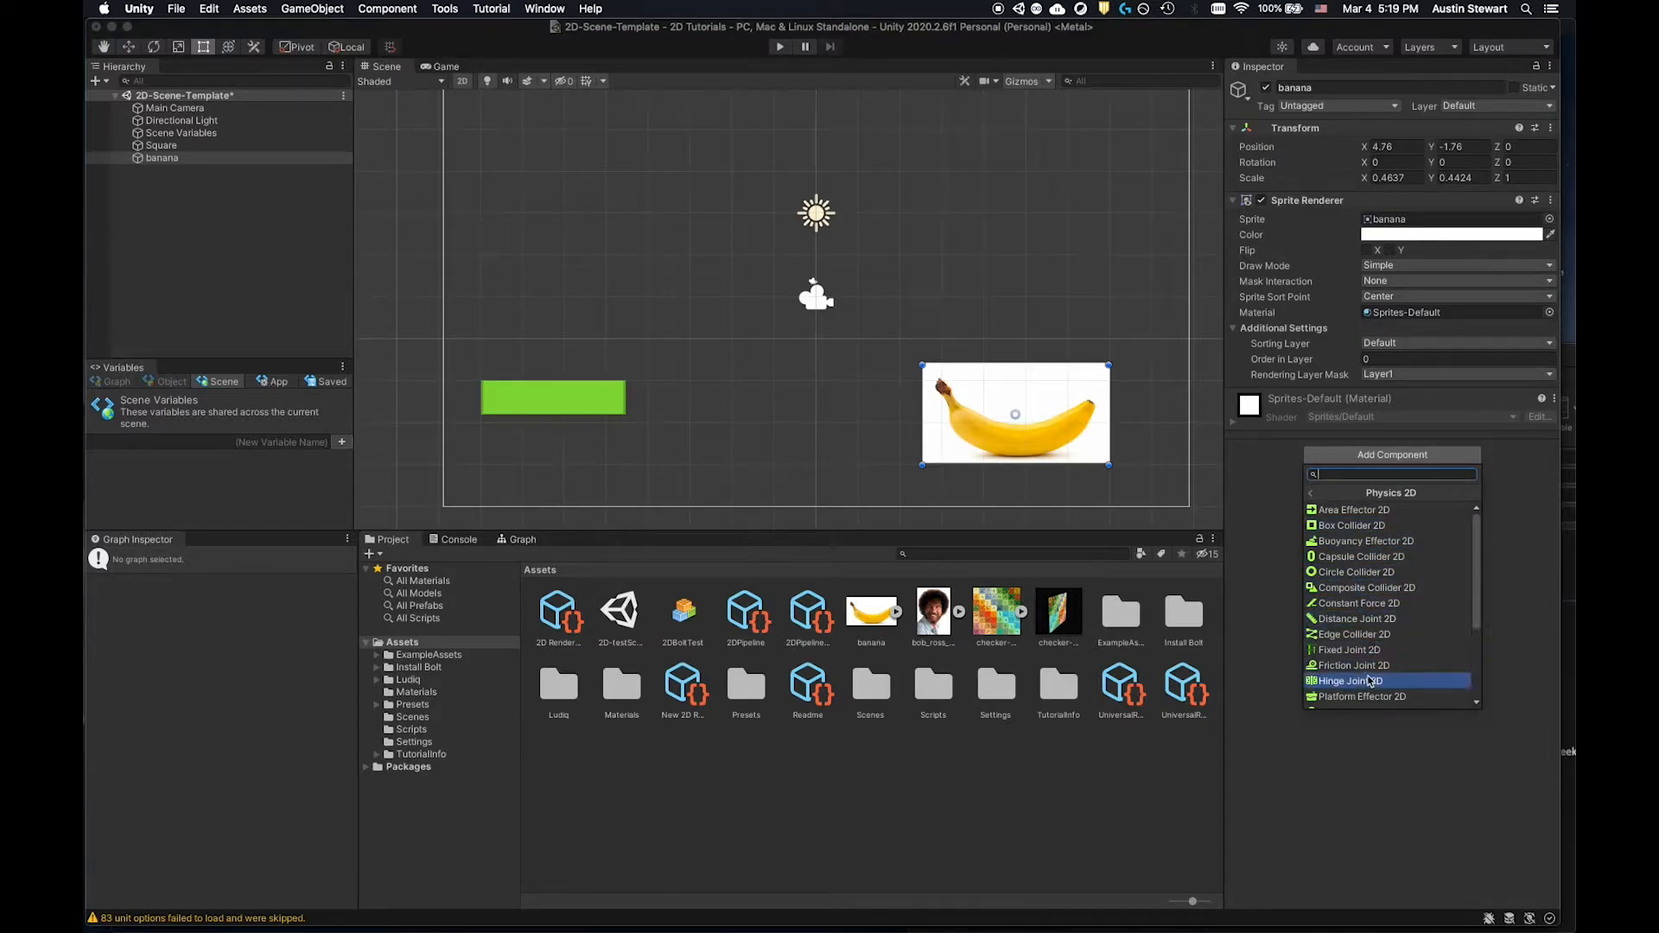
{"action": "scroll", "coordinate": [1369, 682], "scroll_direction": "down", "scroll_amount": 3}
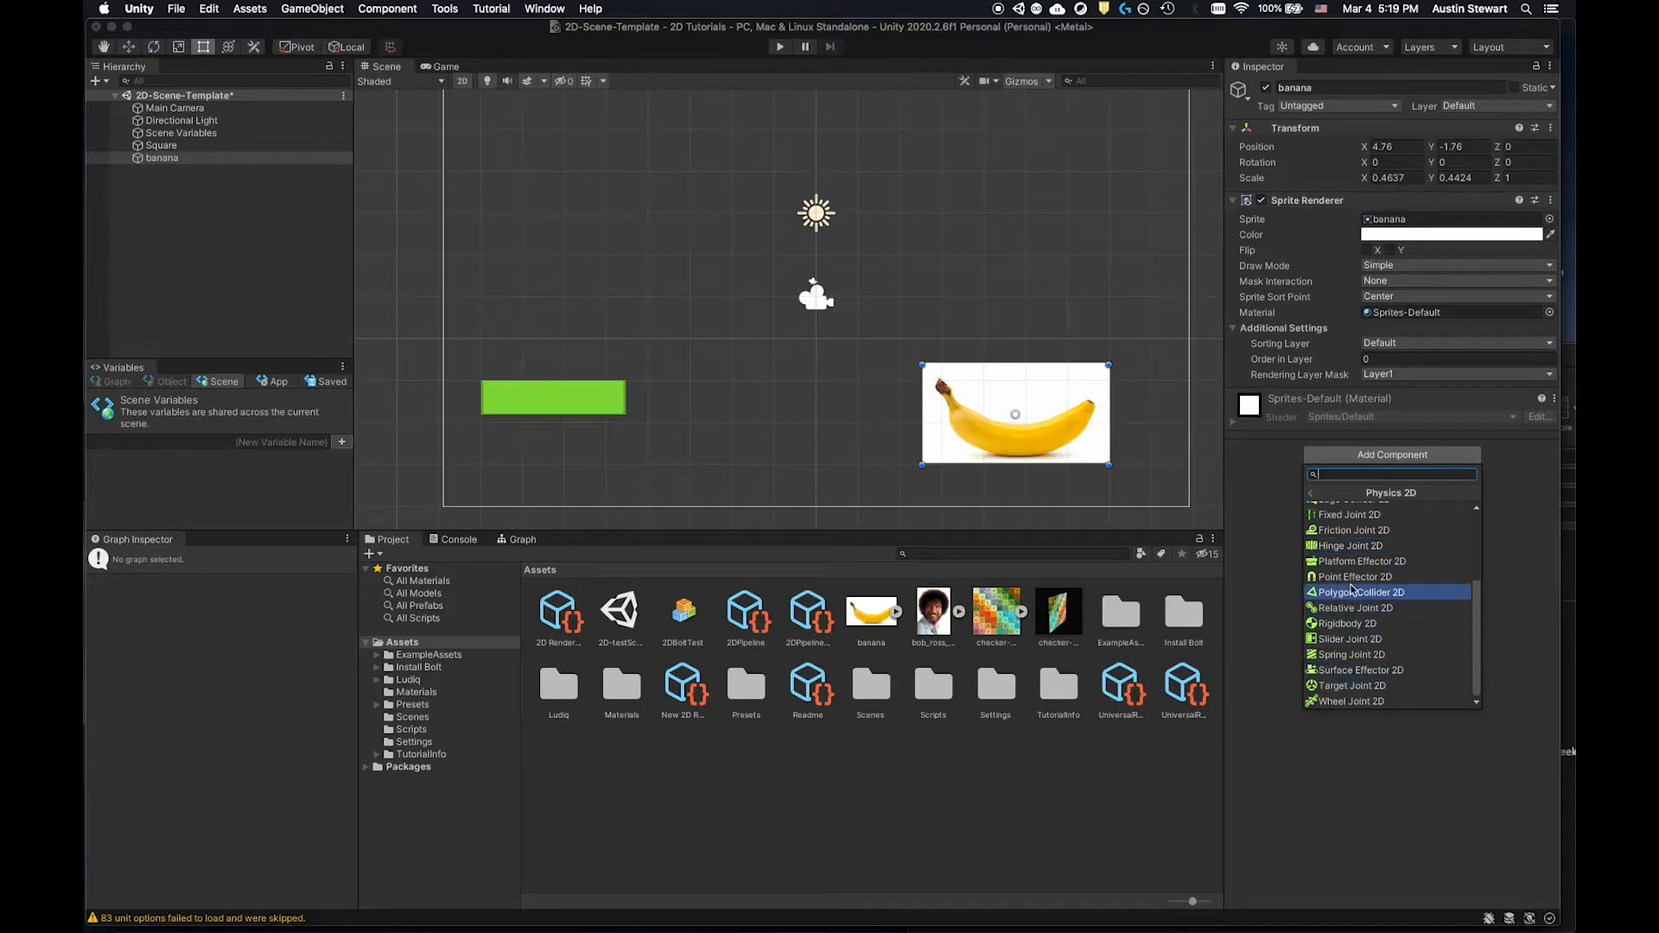
{"action": "scroll", "coordinate": [1356, 604], "scroll_direction": "up", "scroll_amount": 3}
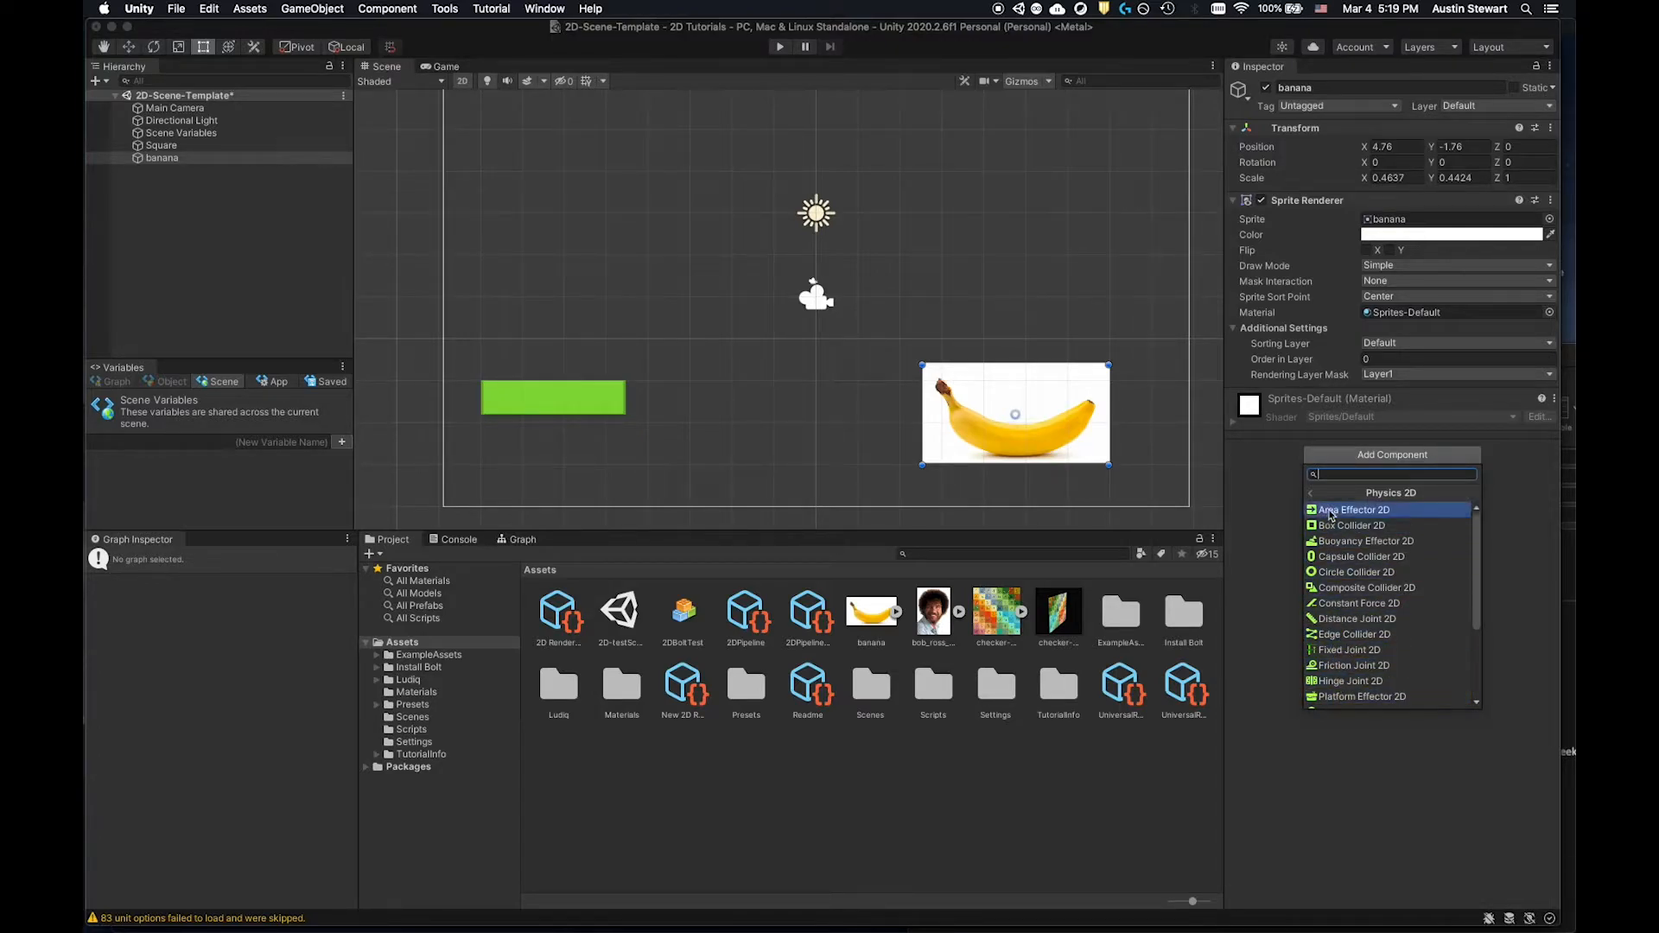
{"action": "scroll", "coordinate": [1380, 611], "scroll_direction": "down", "scroll_amount": 6}
{"action": "scroll", "coordinate": [1380, 611], "scroll_direction": "up", "scroll_amount": 3}
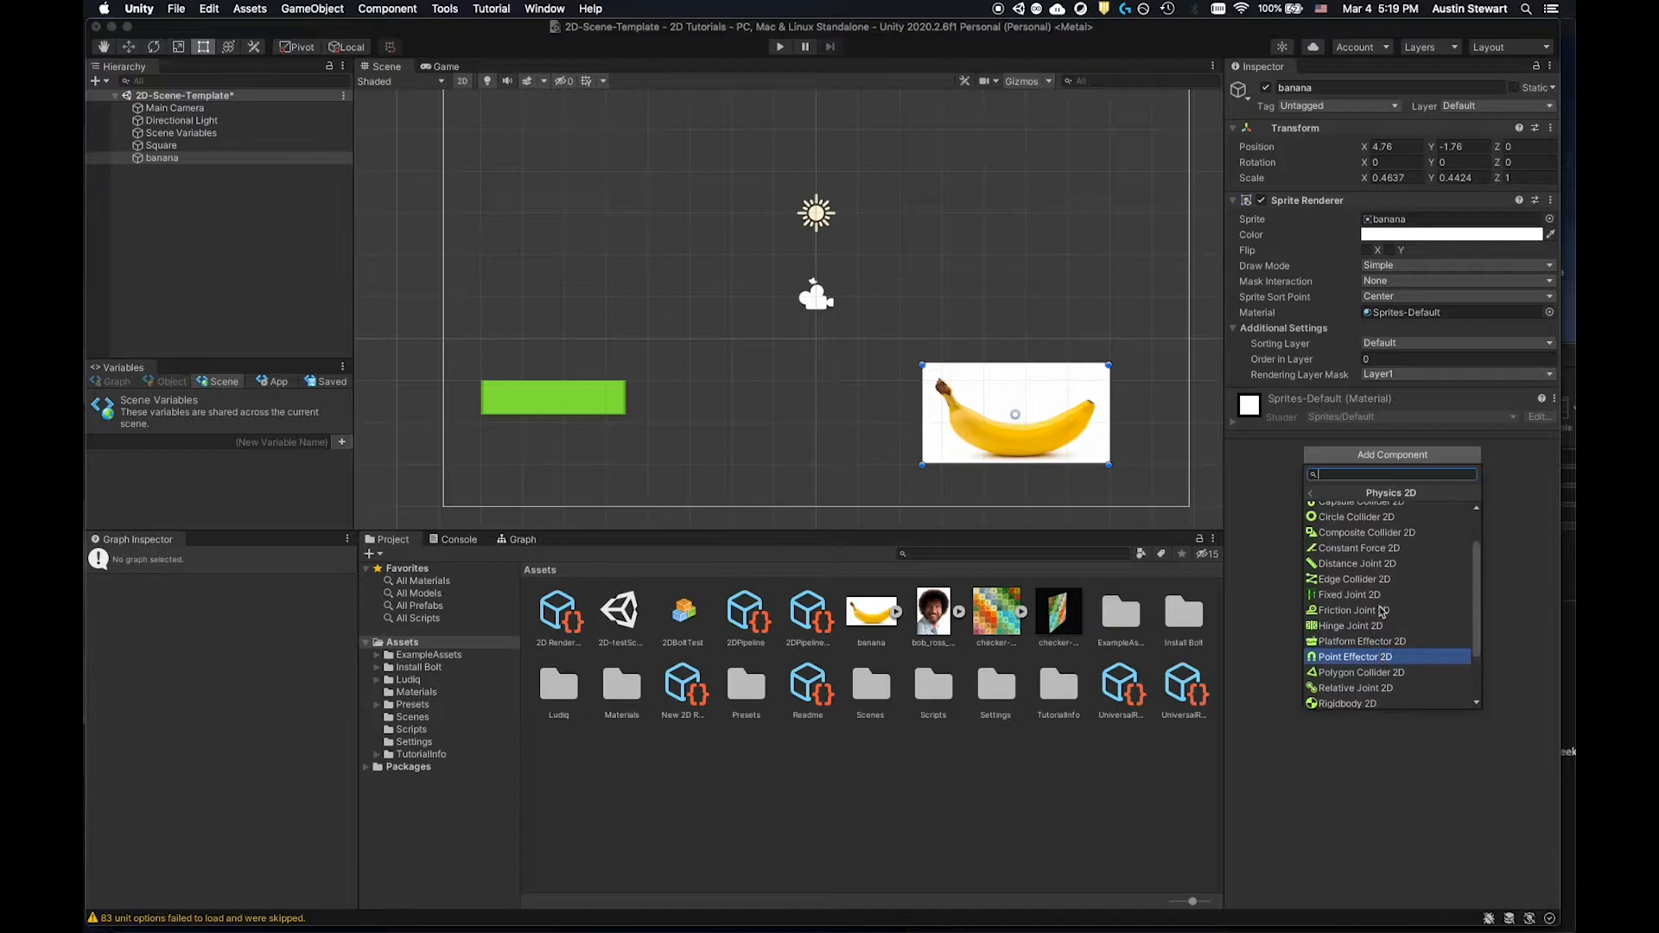
{"action": "scroll", "coordinate": [1382, 611], "scroll_direction": "up", "scroll_amount": 3}
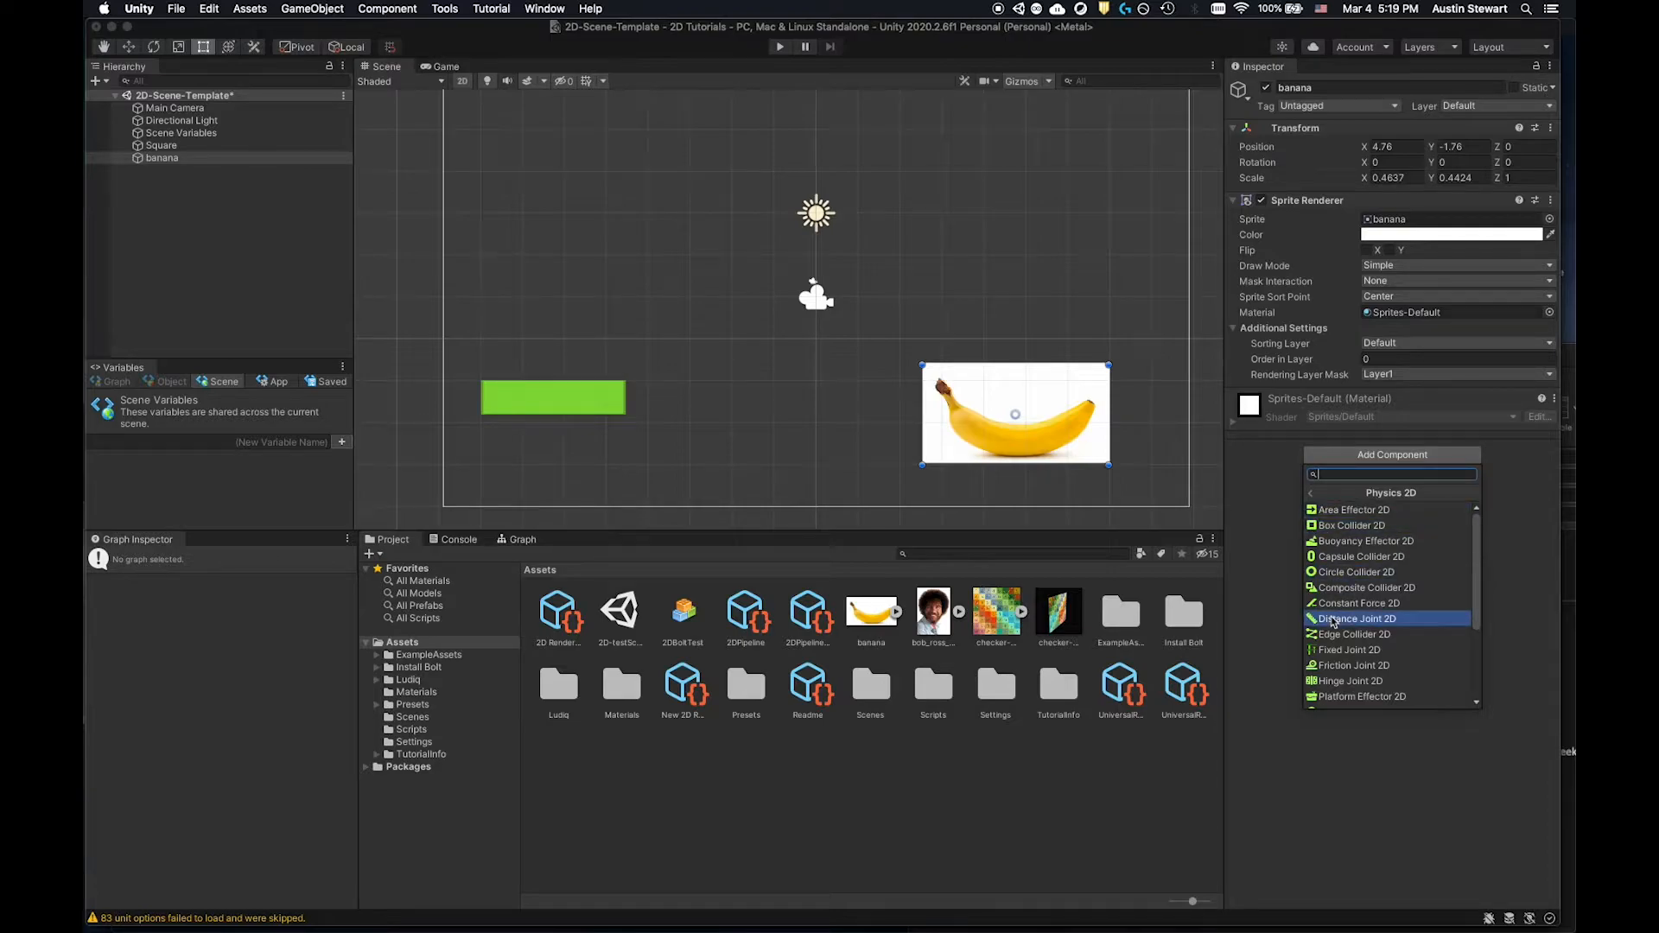
{"action": "left_click", "coordinate": [1338, 529]}
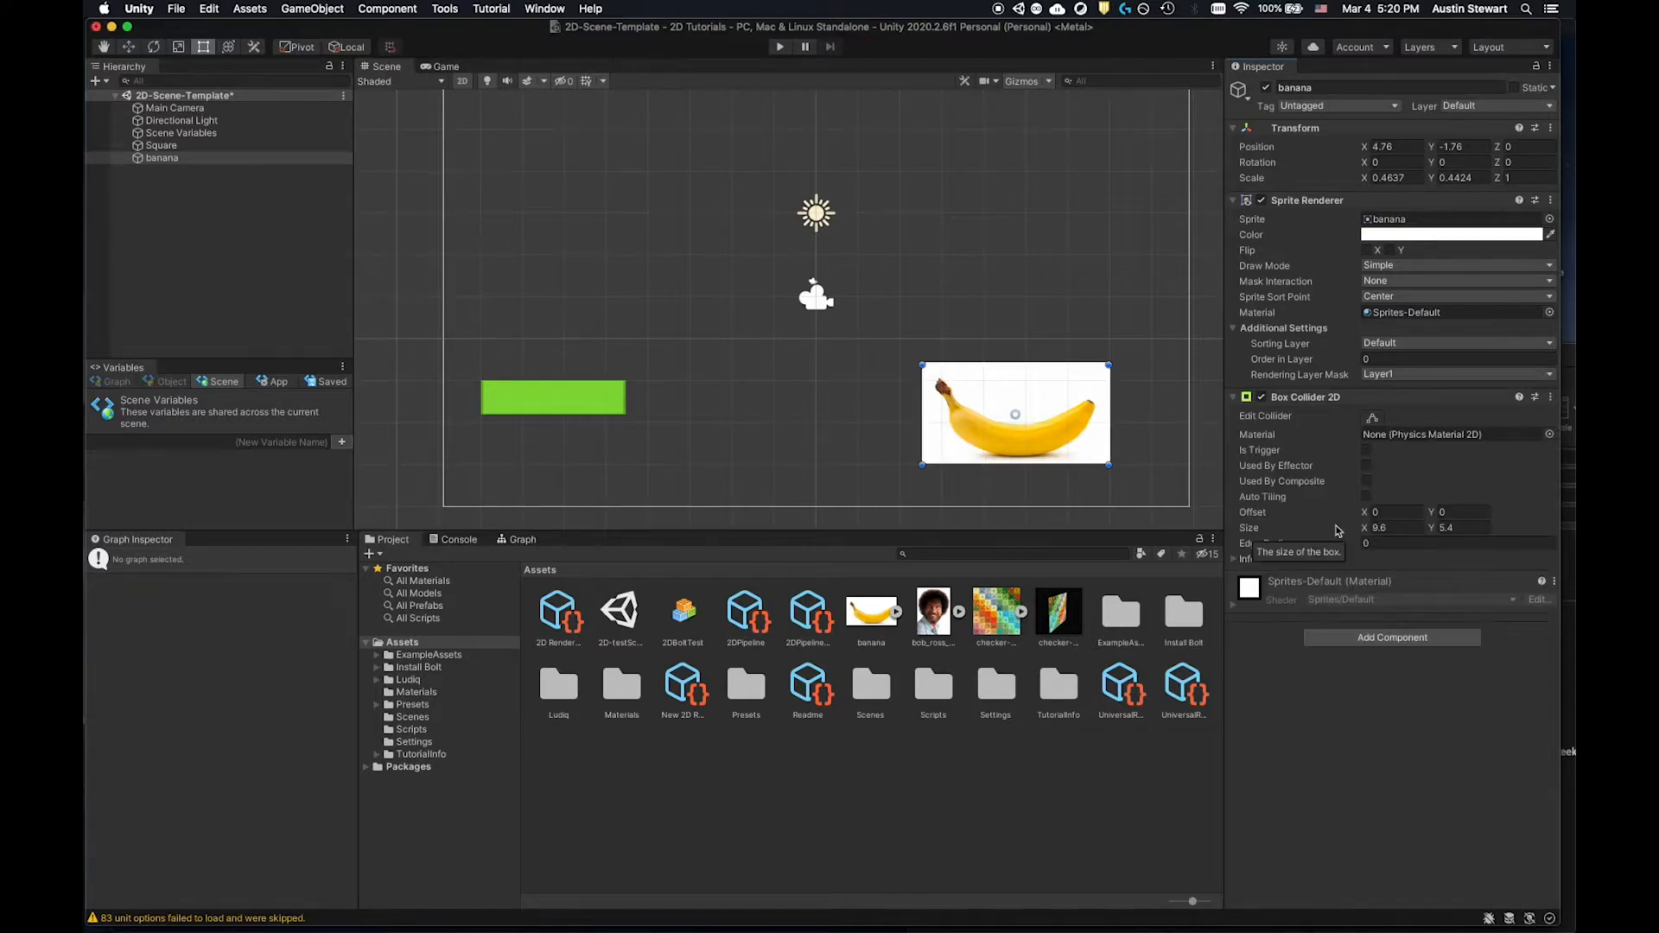
Try lowering the top edge of the banana's box collider, undo the change and leave collider editing.
{"action": "left_click", "coordinate": [1373, 420]}
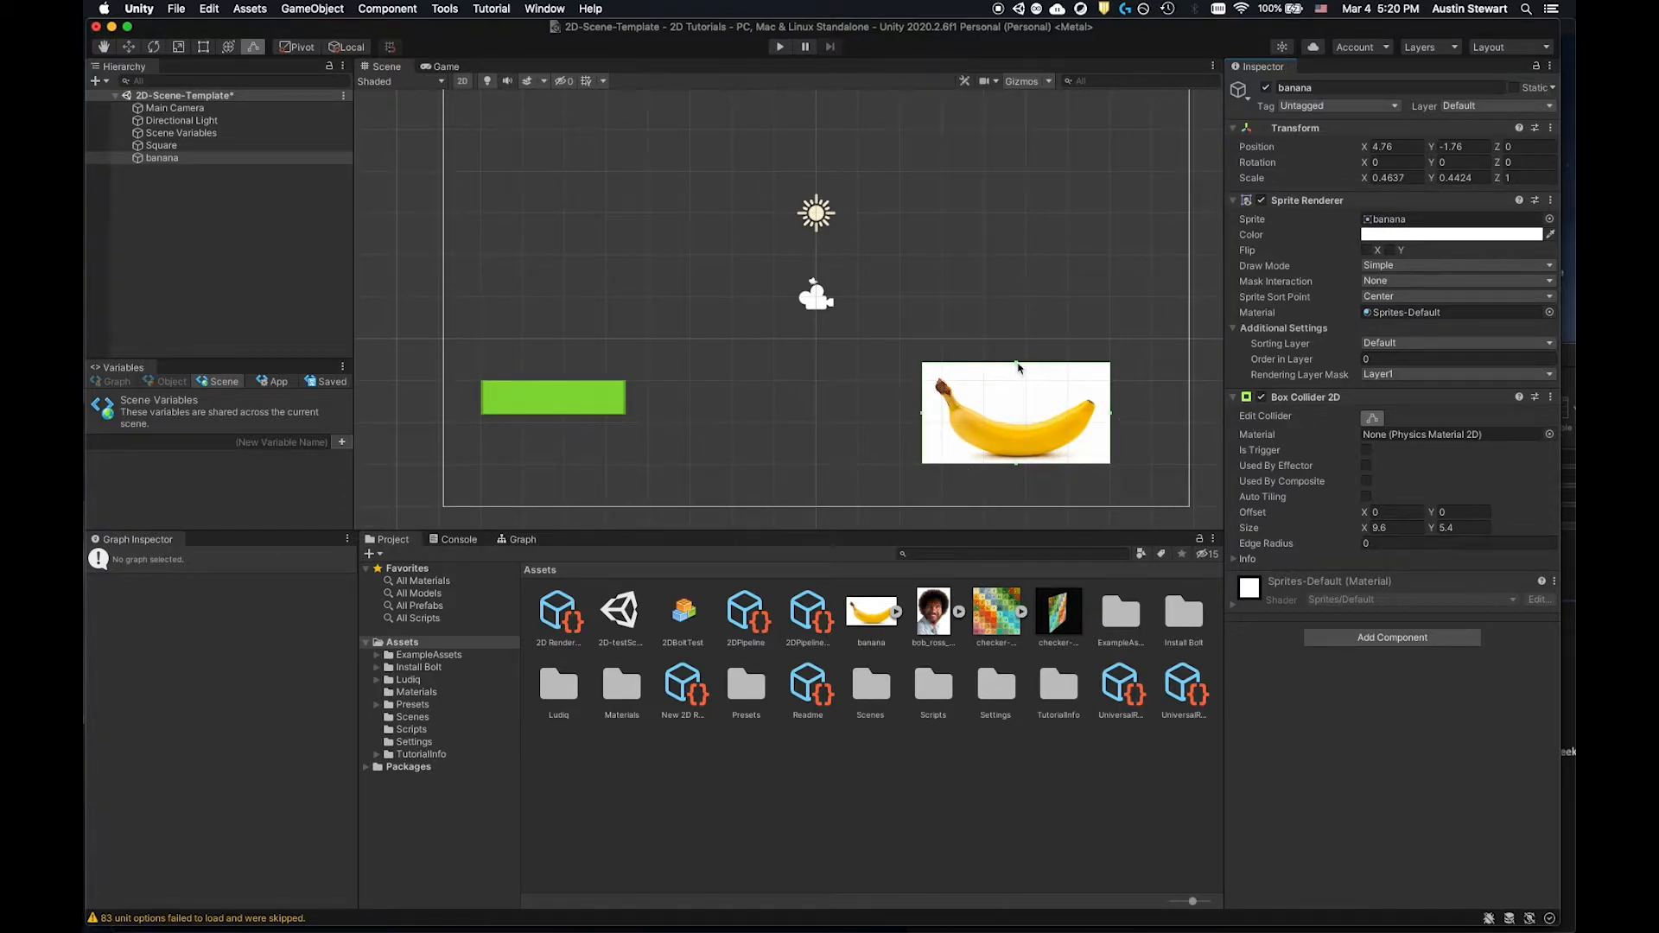
{"action": "left_click_drag", "start_coordinate": [1015, 364], "coordinate": [1023, 385]}
{"action": "key", "text": "super+z"}
{"action": "left_click", "coordinate": [1372, 418]}
Place the checker-map_tho sprite in the scene and shrink it uniformly to about 0.052 scale.
{"action": "left_click", "coordinate": [998, 614]}
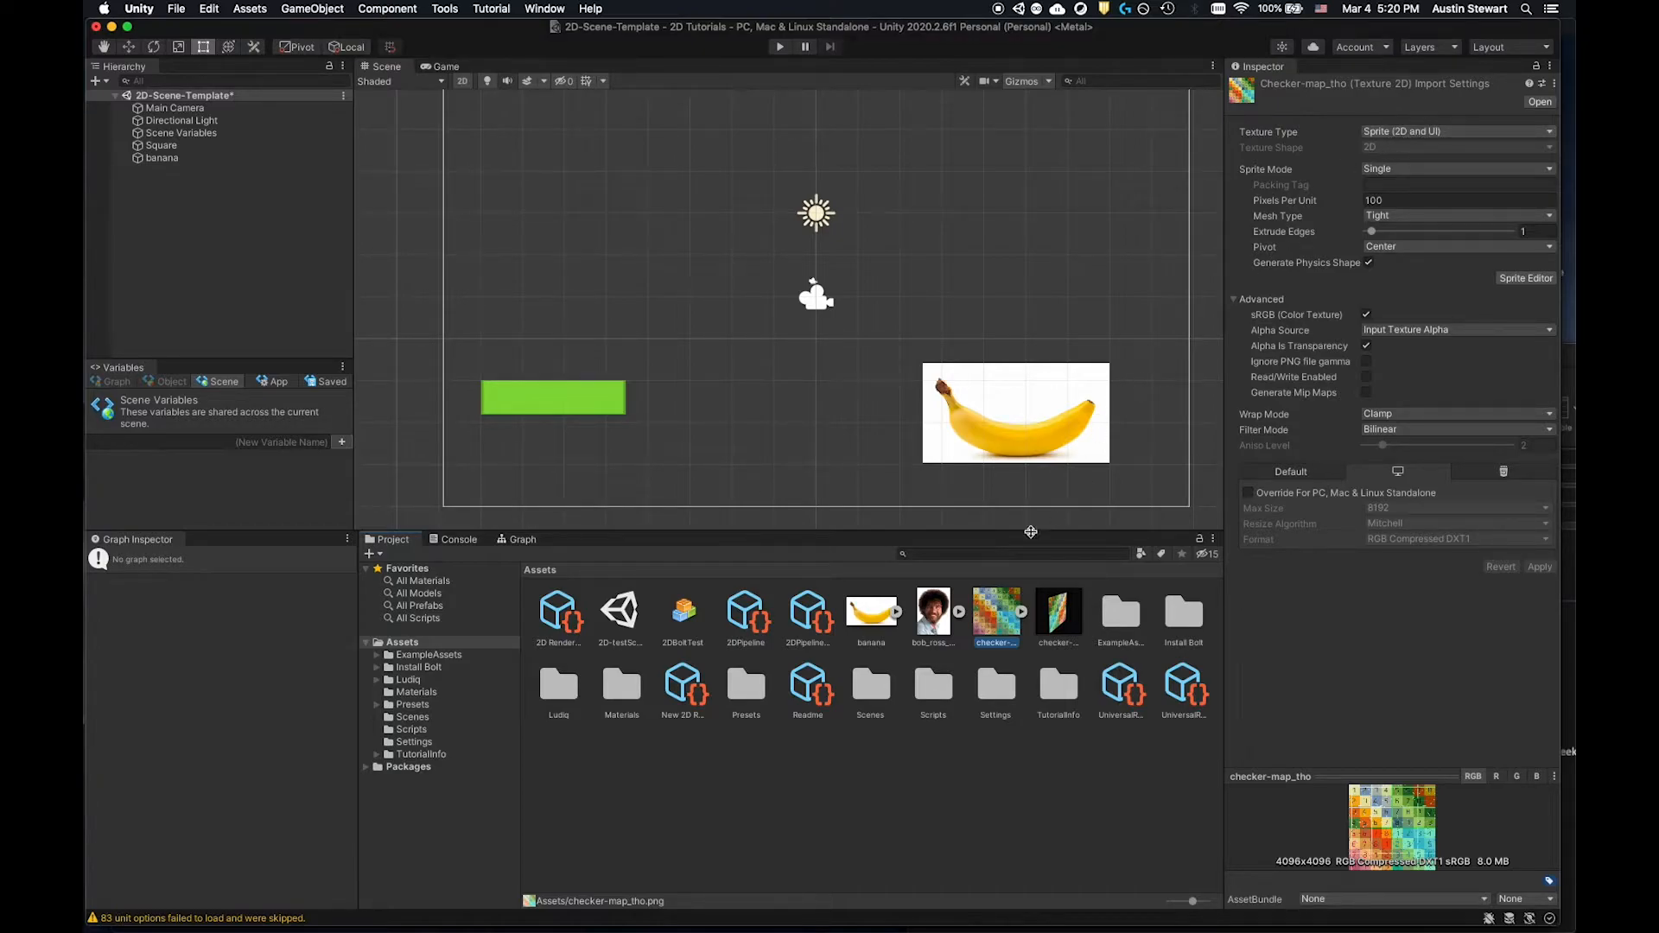
{"action": "left_click_drag", "start_coordinate": [1000, 635], "coordinate": [917, 244]}
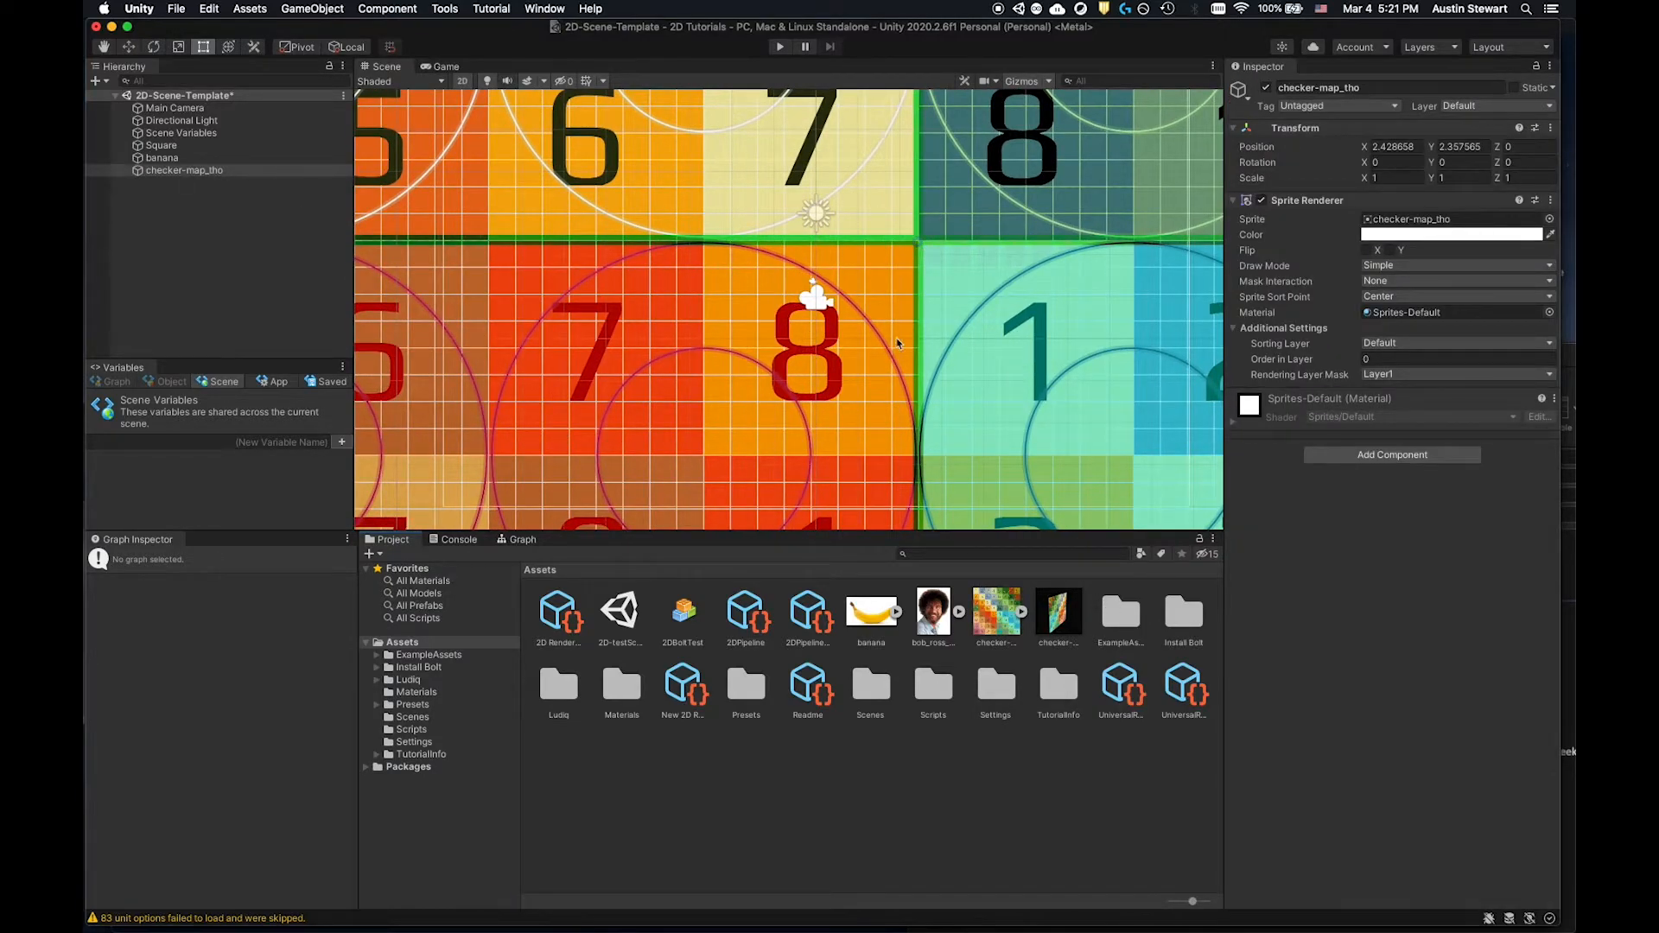
{"action": "scroll", "coordinate": [856, 376], "scroll_direction": "down", "scroll_amount": 6}
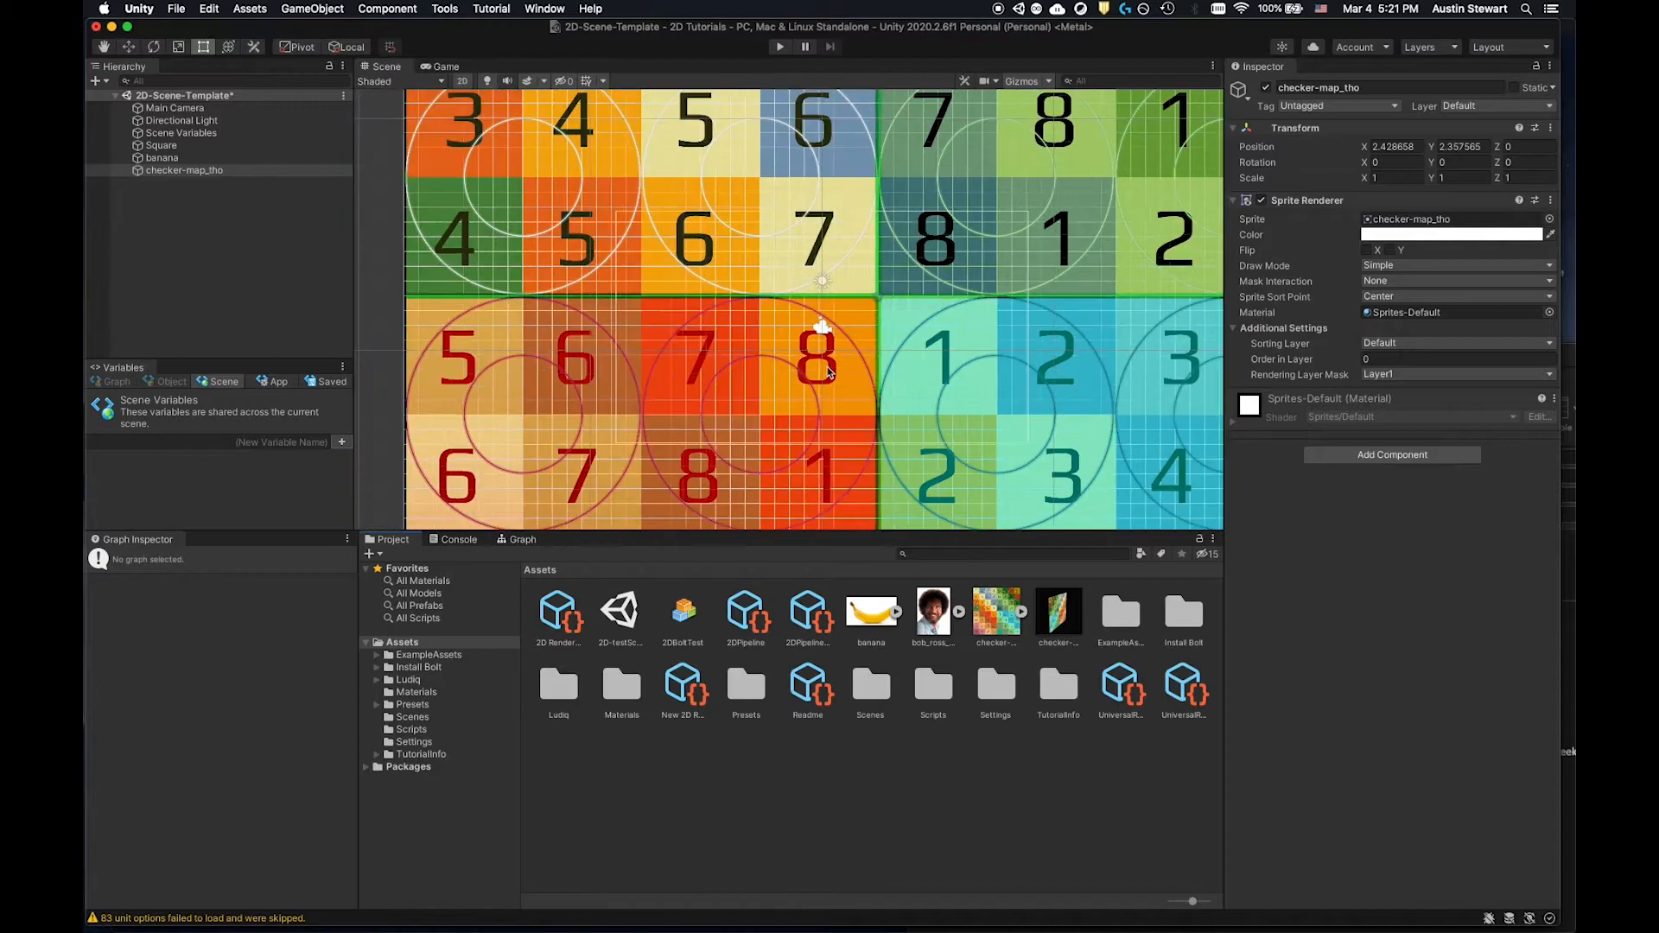
{"action": "scroll", "coordinate": [827, 371], "scroll_direction": "down", "scroll_amount": 6}
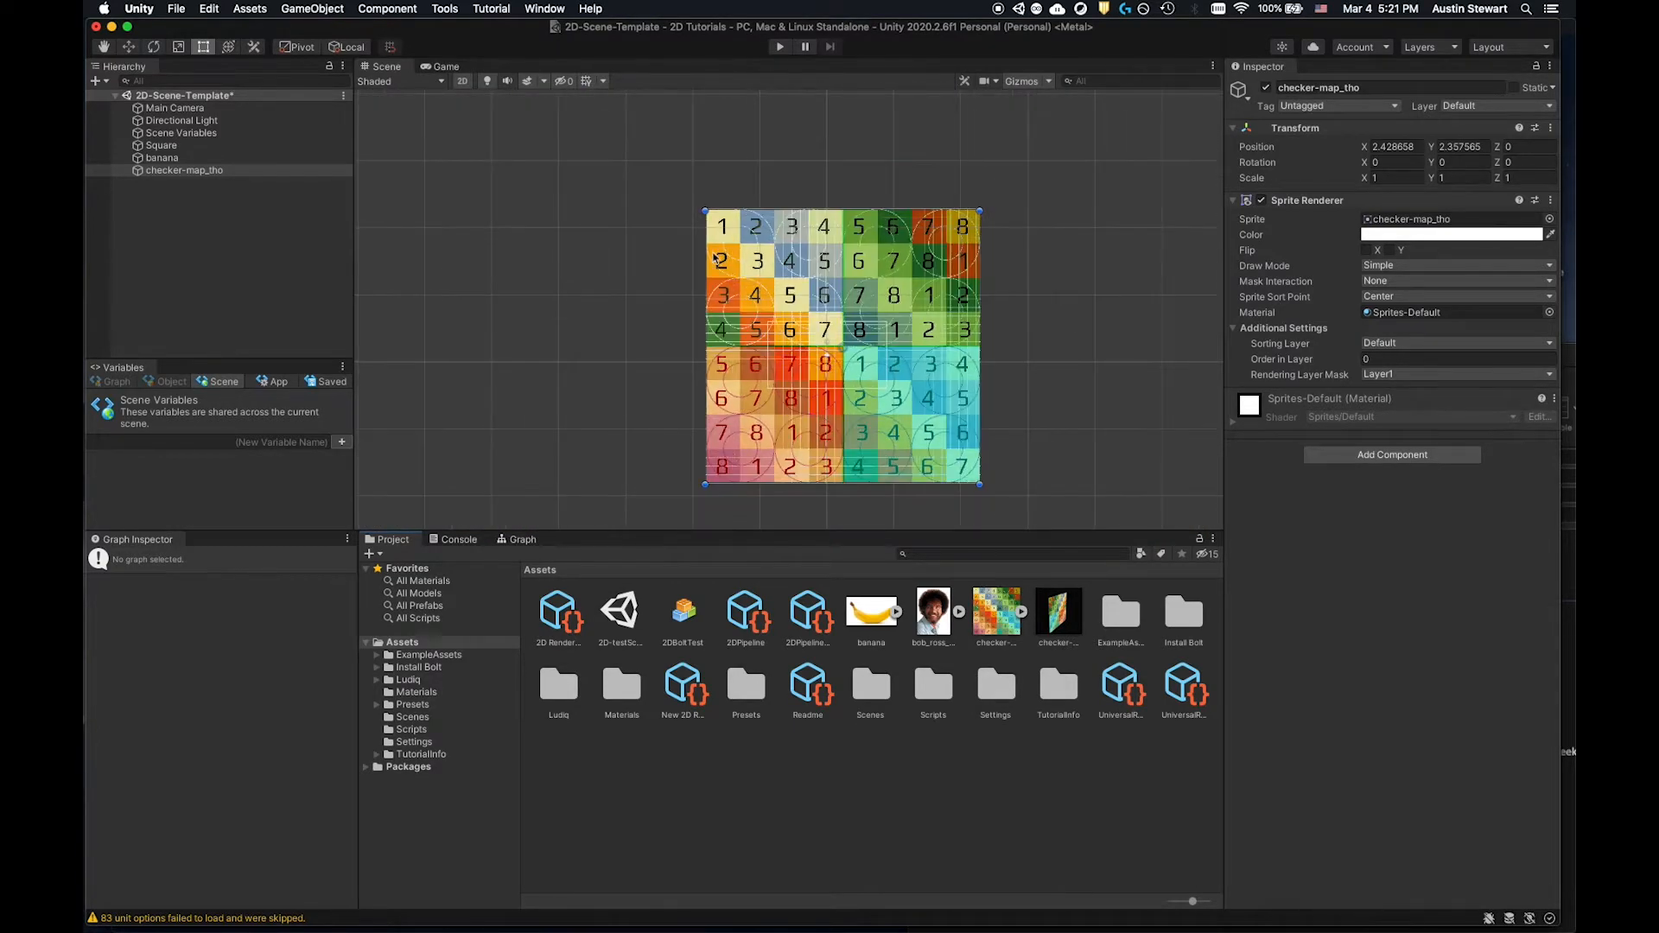
{"action": "left_click_drag", "start_coordinate": [705, 210], "coordinate": [861, 346]}
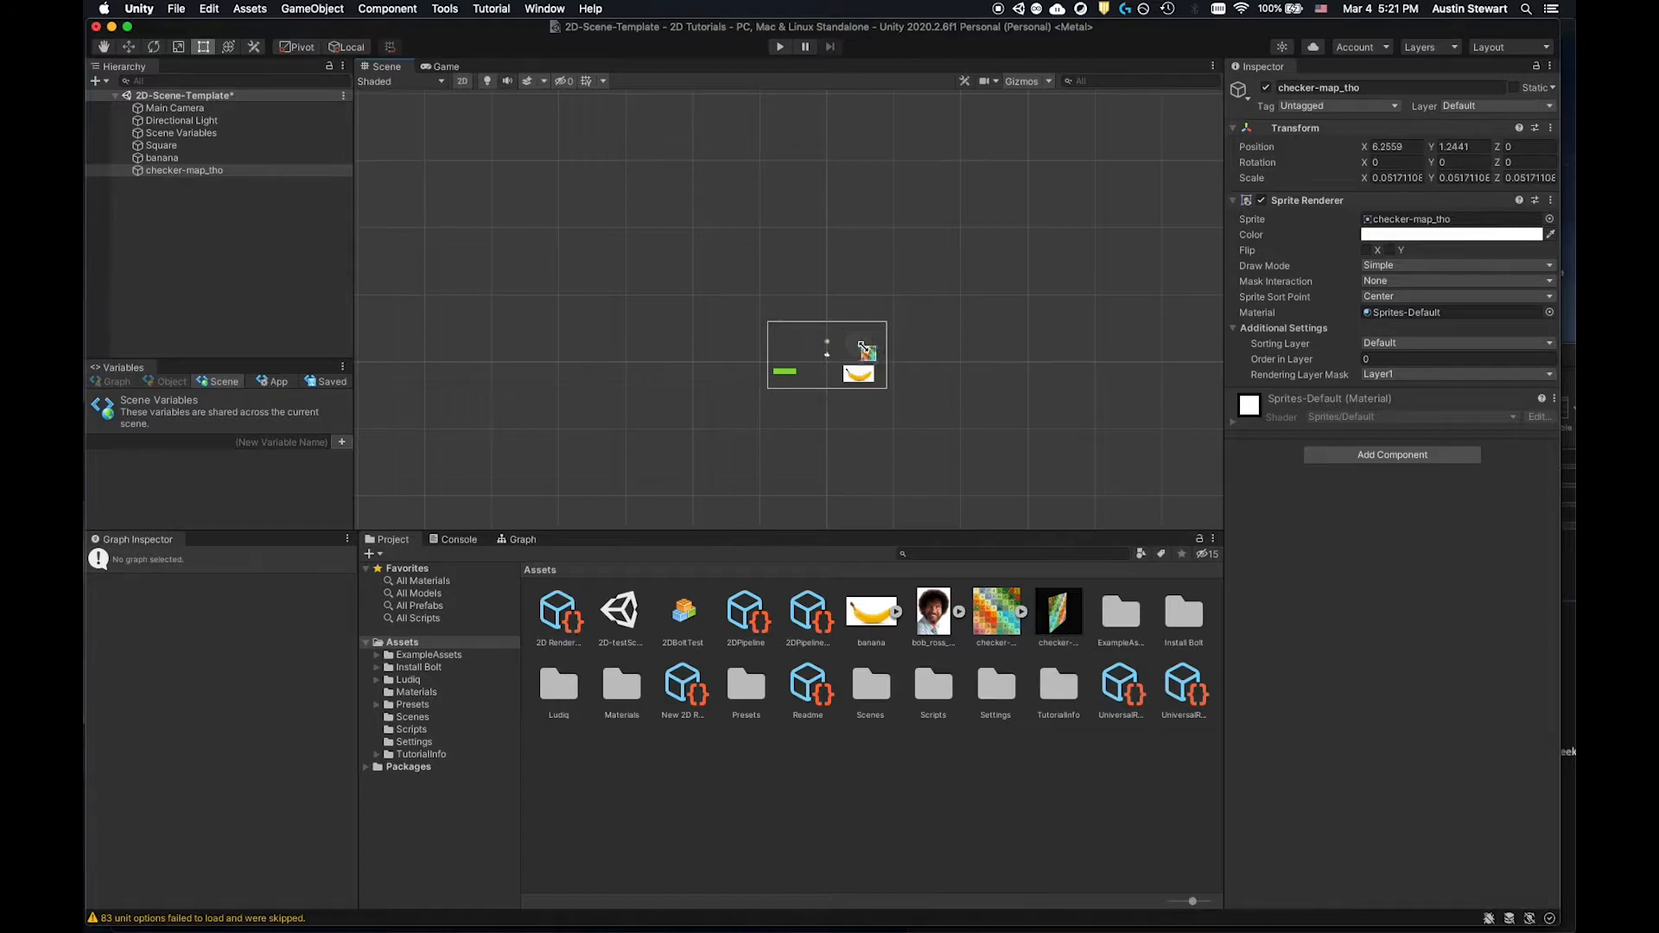
Move the checker-map_tho sprite directly above the banana, to about X 4.76, Y 4.1.
{"action": "scroll", "coordinate": [868, 356], "scroll_direction": "up", "scroll_amount": 1}
{"action": "scroll", "coordinate": [867, 350], "scroll_direction": "up", "scroll_amount": 1, "text": "alt"}
{"action": "scroll", "coordinate": [867, 350], "scroll_direction": "up", "scroll_amount": 4}
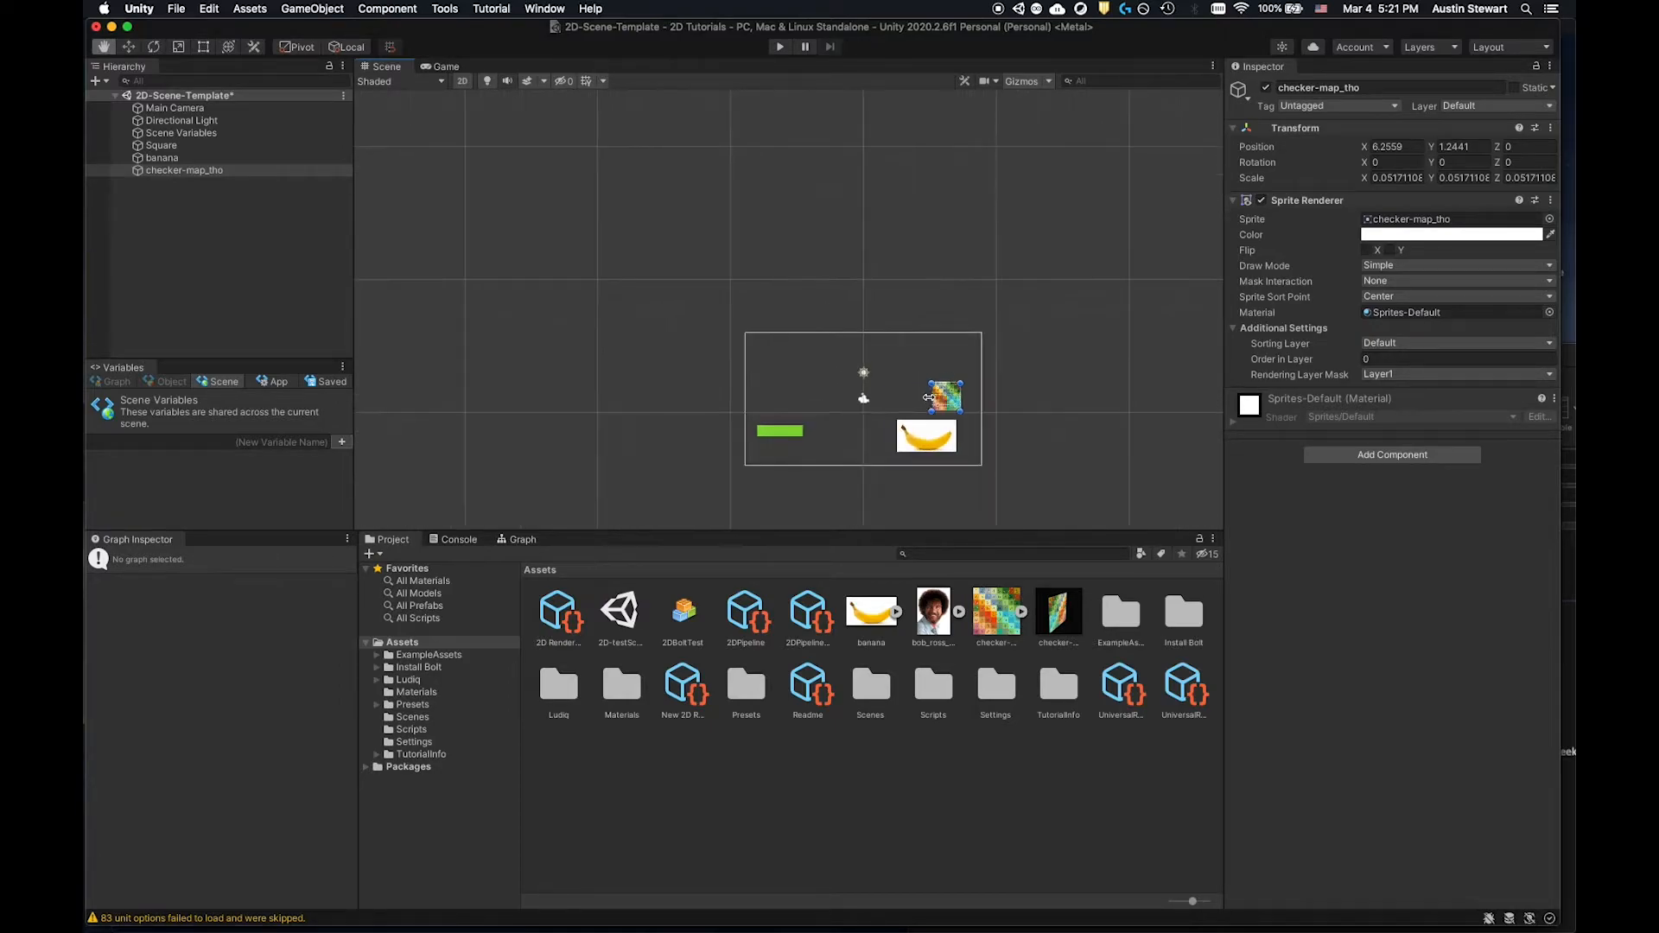
{"action": "scroll", "coordinate": [929, 396], "scroll_direction": "up", "scroll_amount": 2}
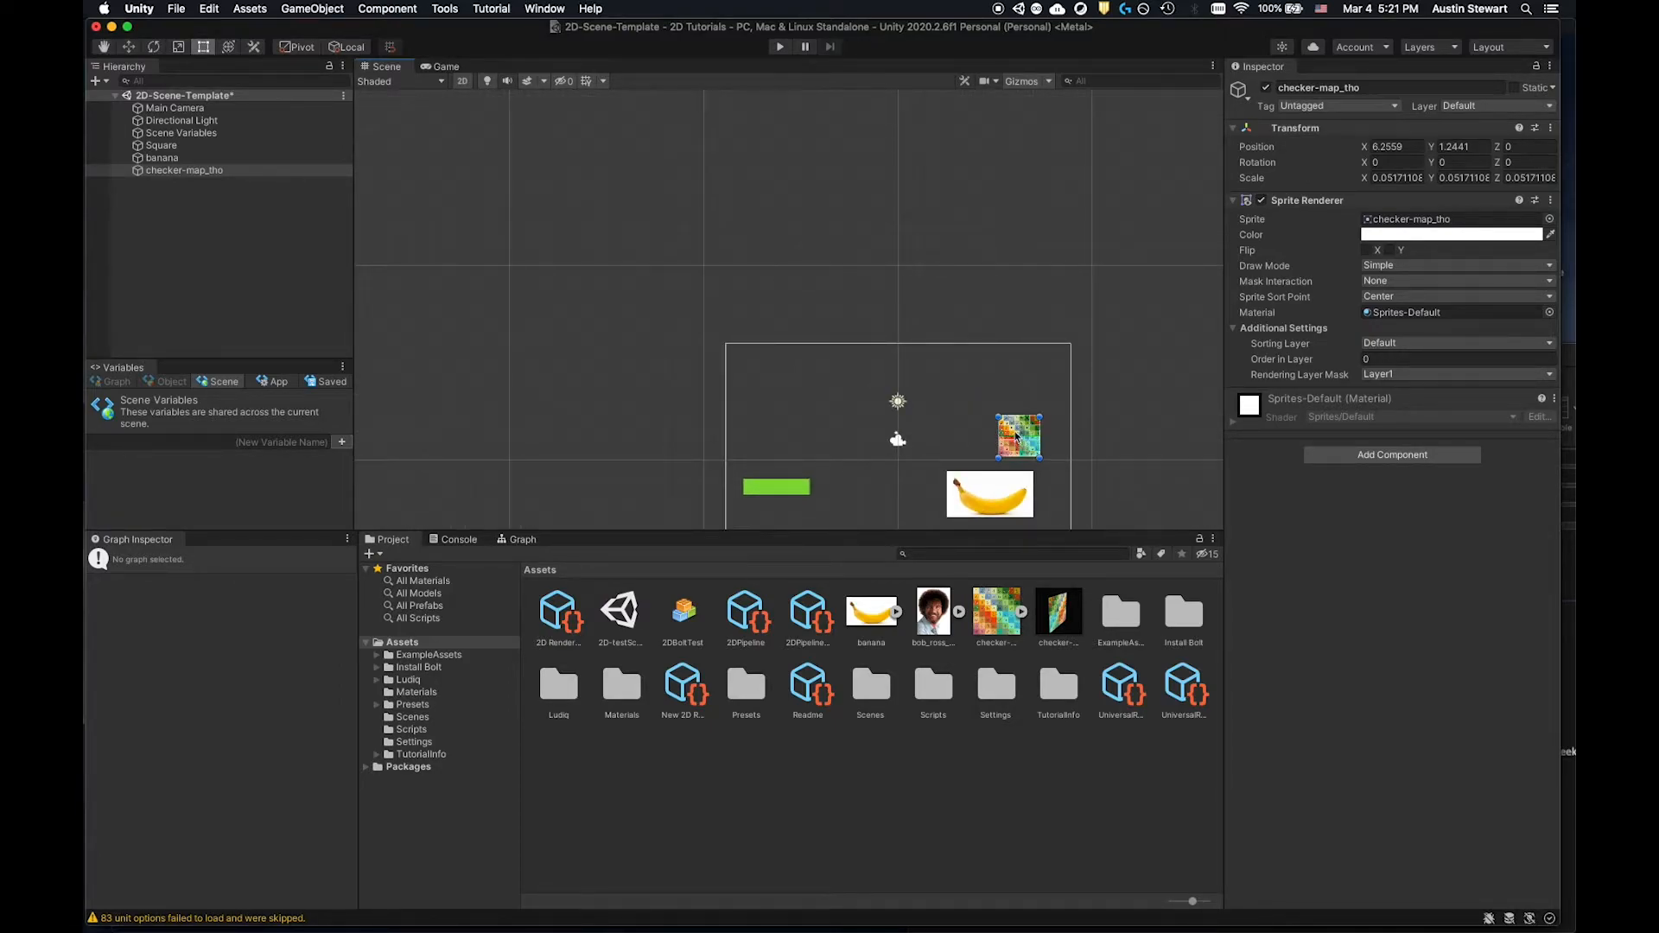
{"action": "double_click", "coordinate": [184, 170]}
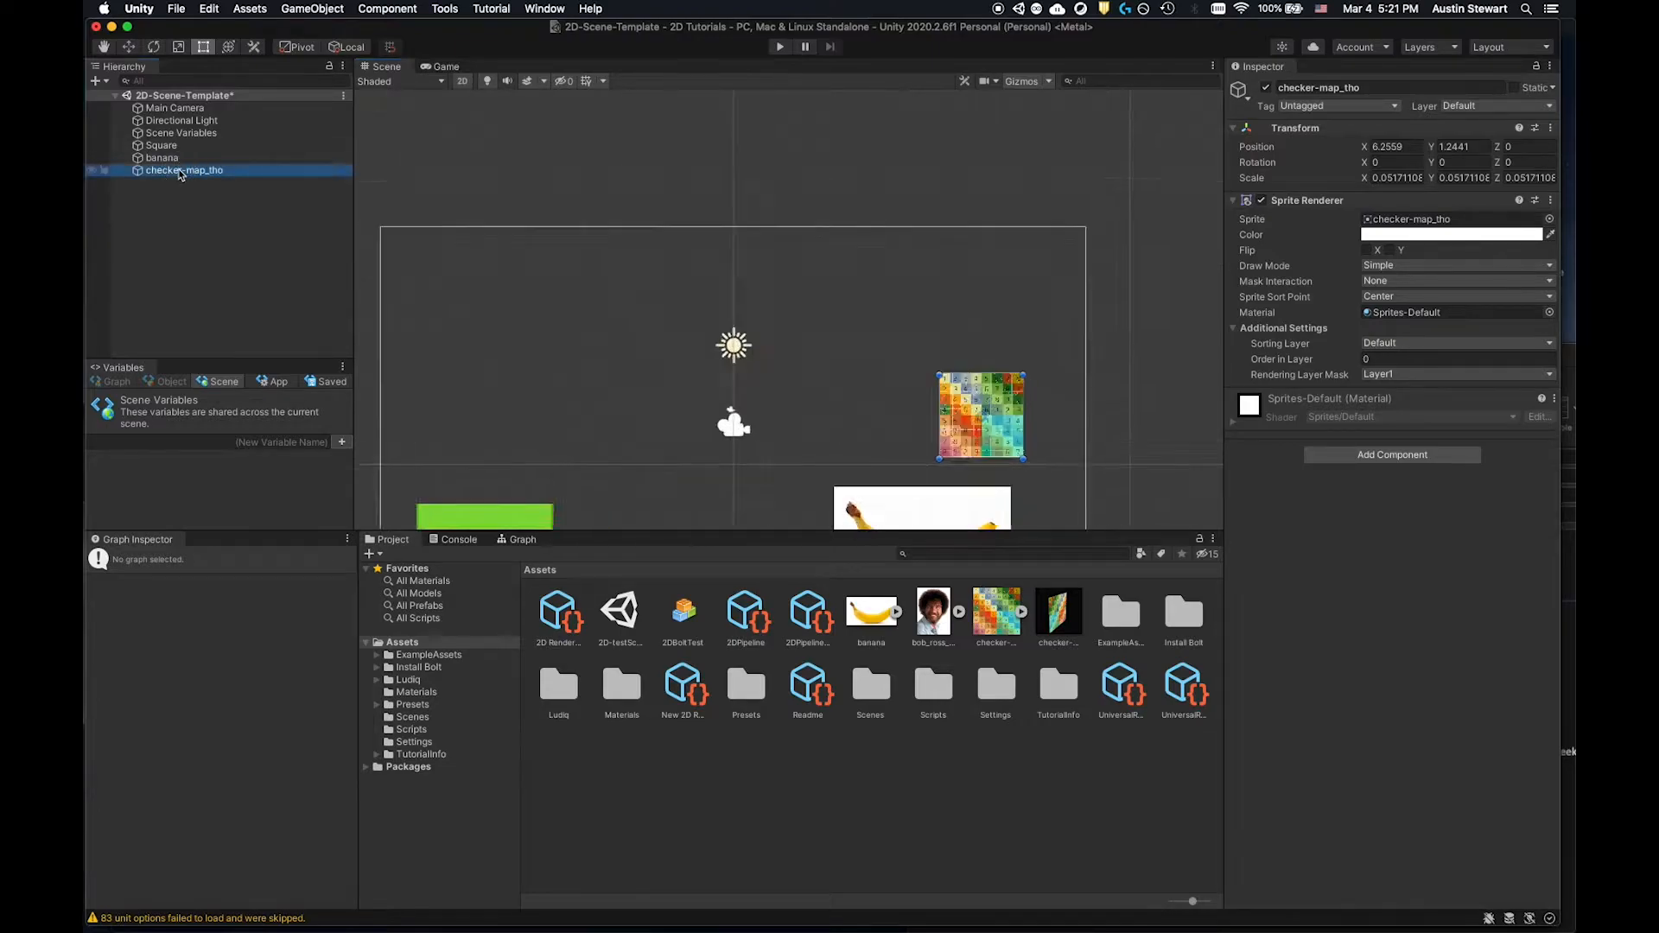
{"action": "scroll", "coordinate": [566, 339], "scroll_direction": "down", "scroll_amount": 4}
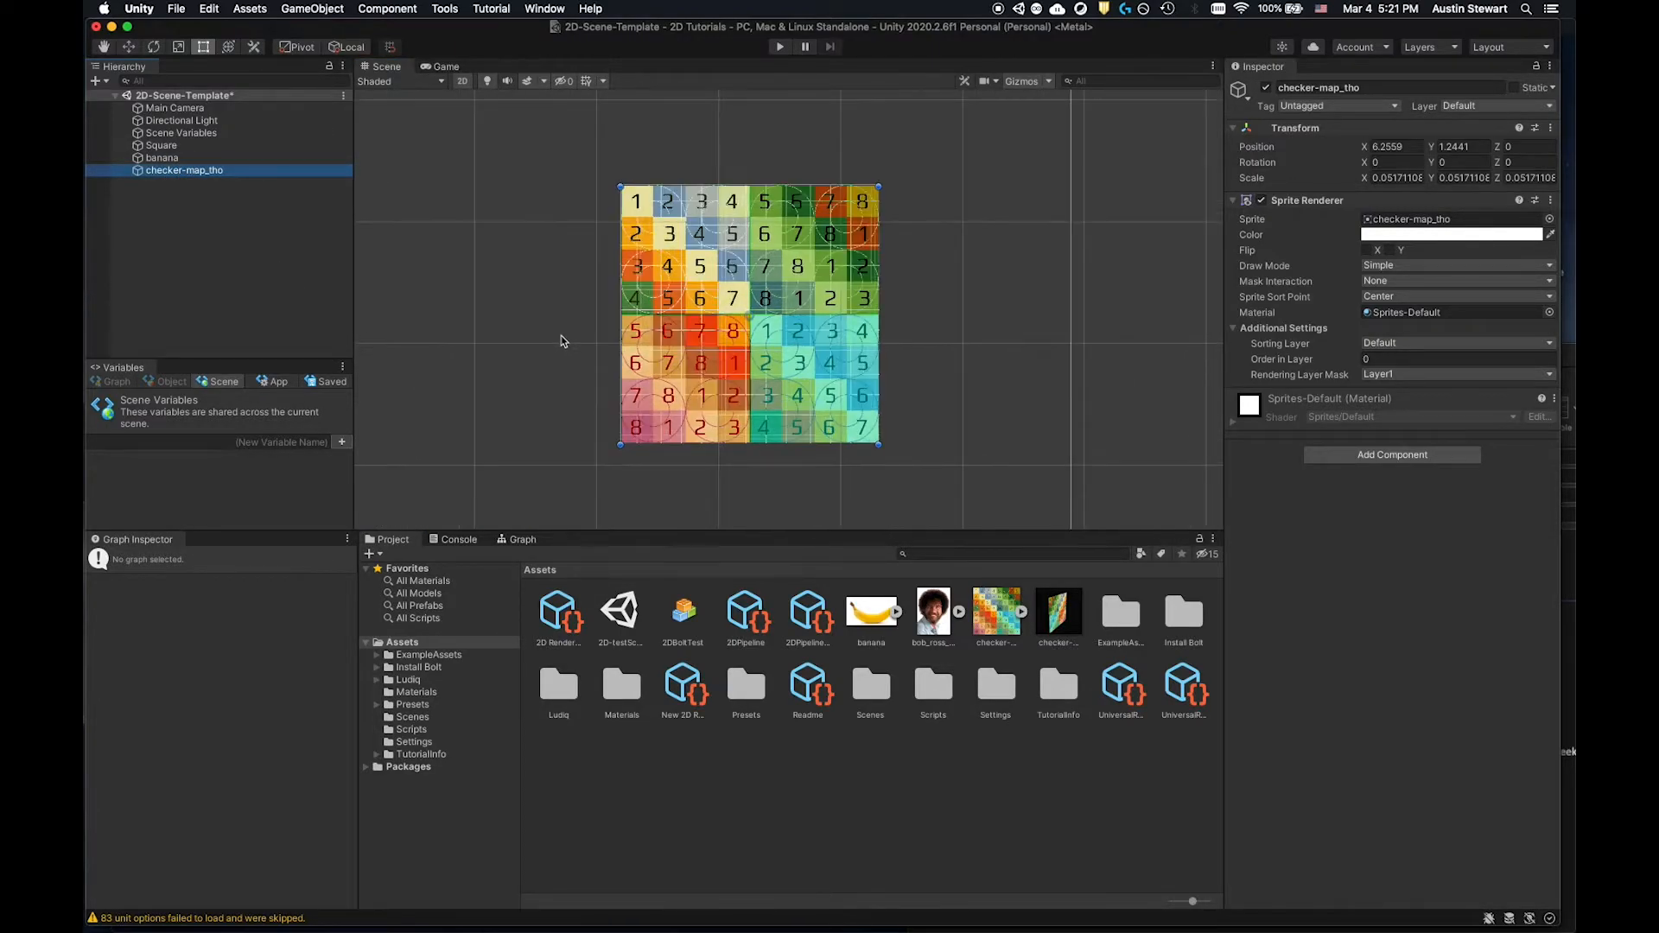
{"action": "scroll", "coordinate": [566, 339], "scroll_direction": "down", "scroll_amount": 2}
{"action": "left_click_drag", "start_coordinate": [653, 300], "coordinate": [568, 141]}
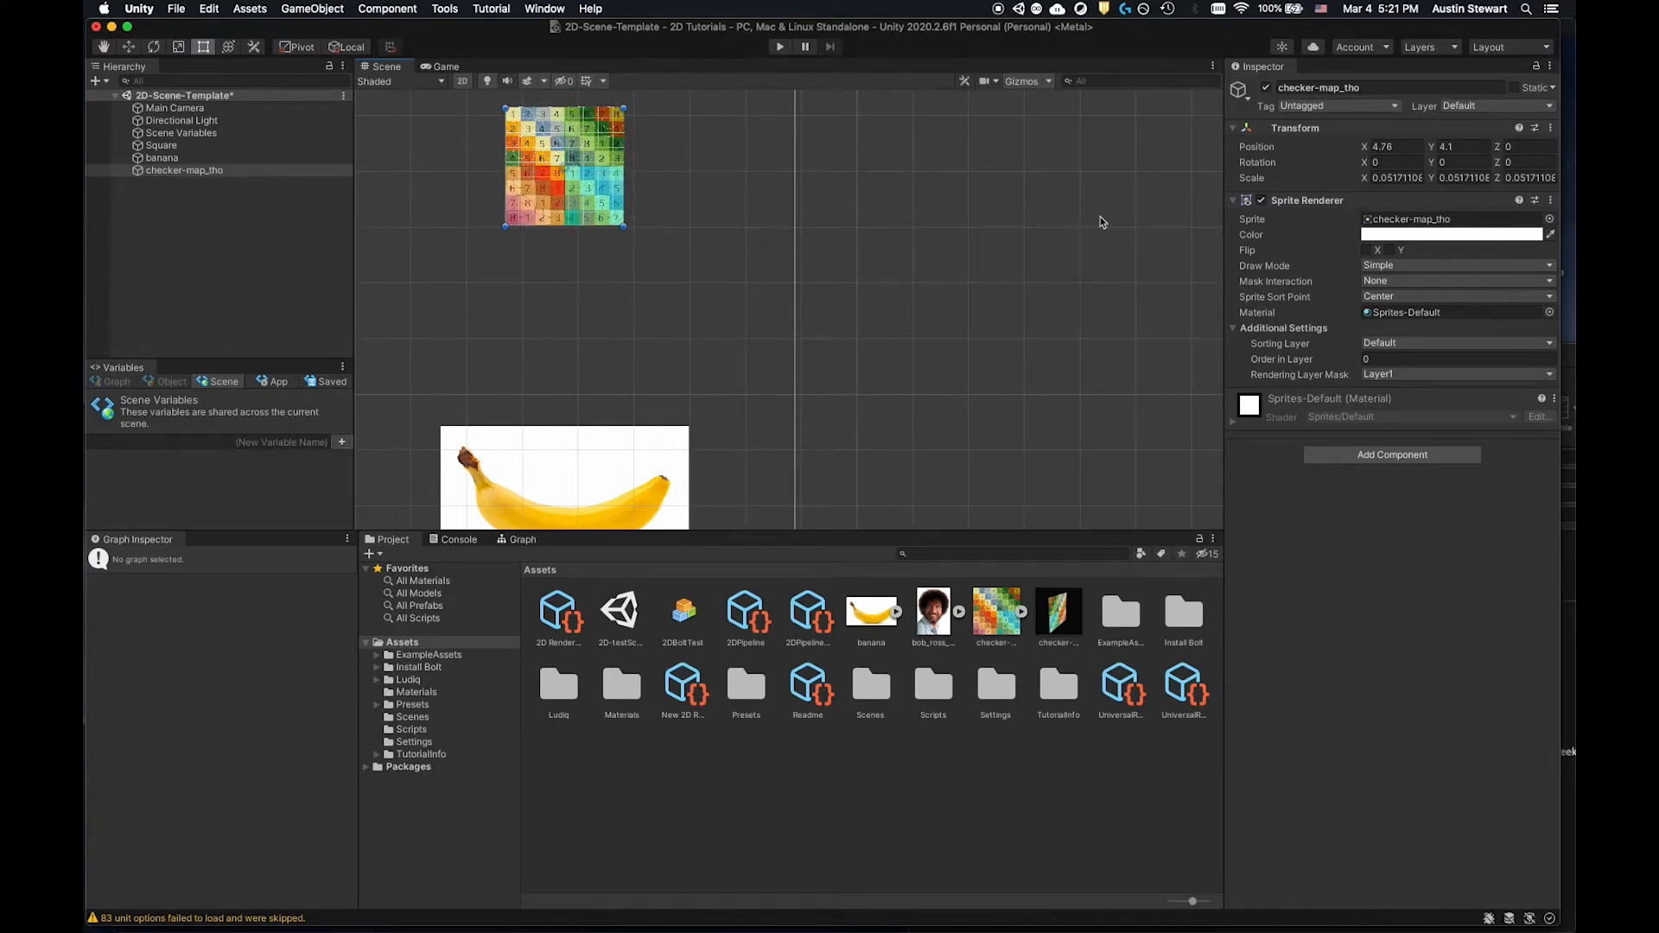
Add a Box Collider 2D and a Rigidbody 2D from the Physics 2D components to the checker-map_tho sprite.
{"action": "left_click", "coordinate": [1391, 454]}
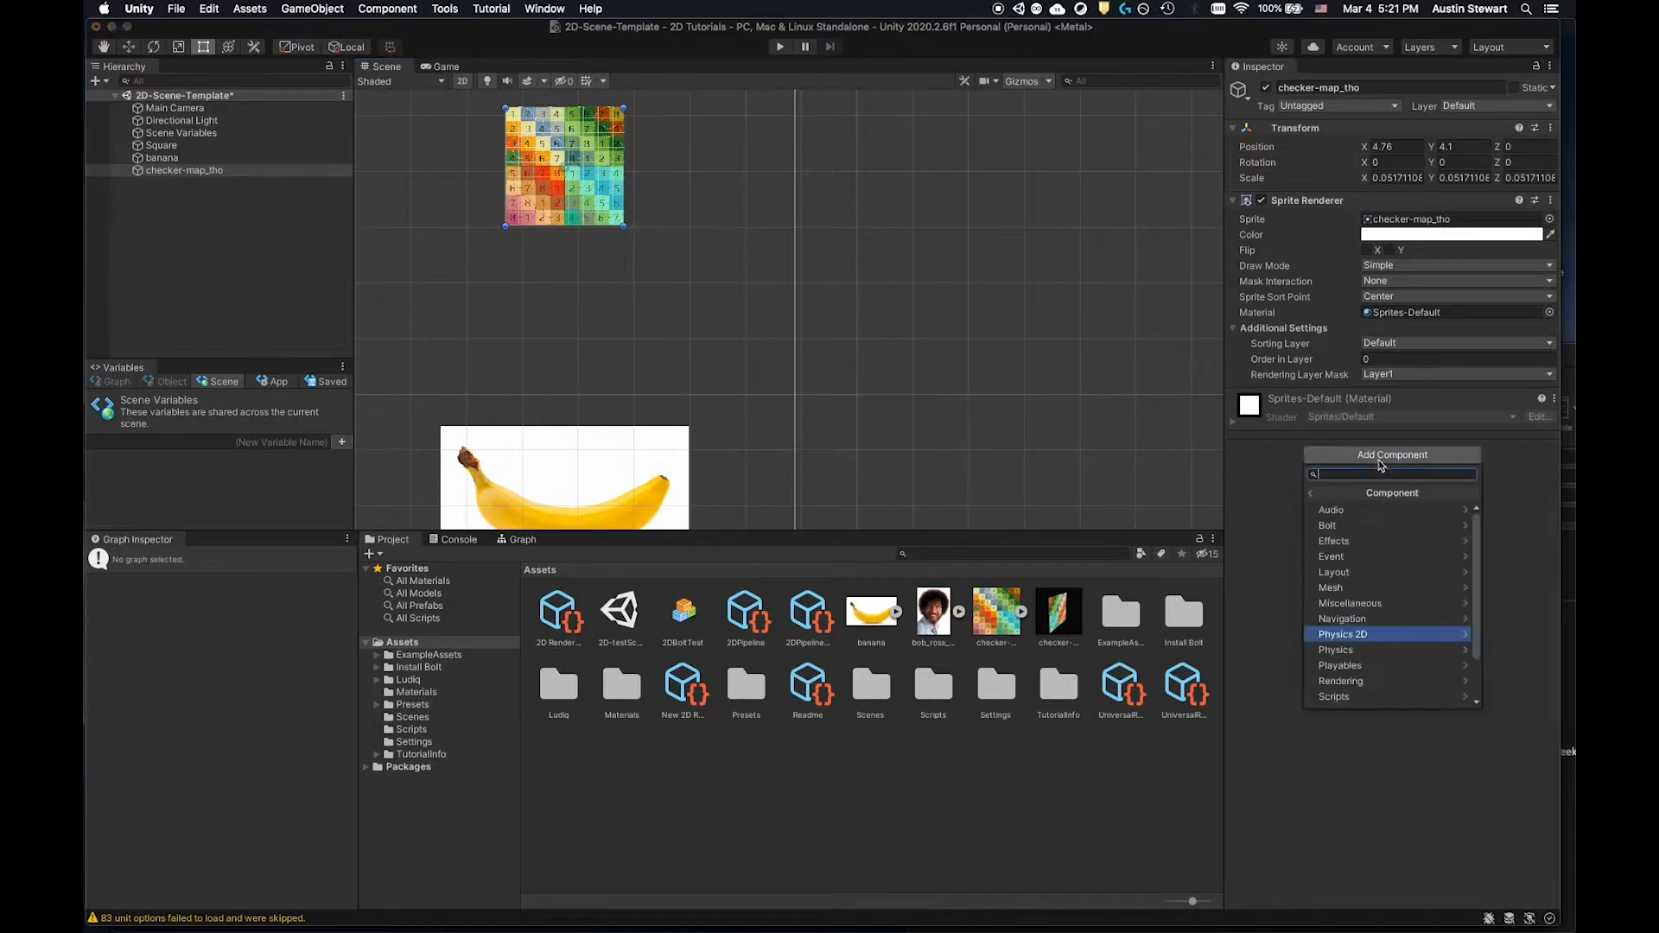
{"action": "left_click", "coordinate": [1360, 635]}
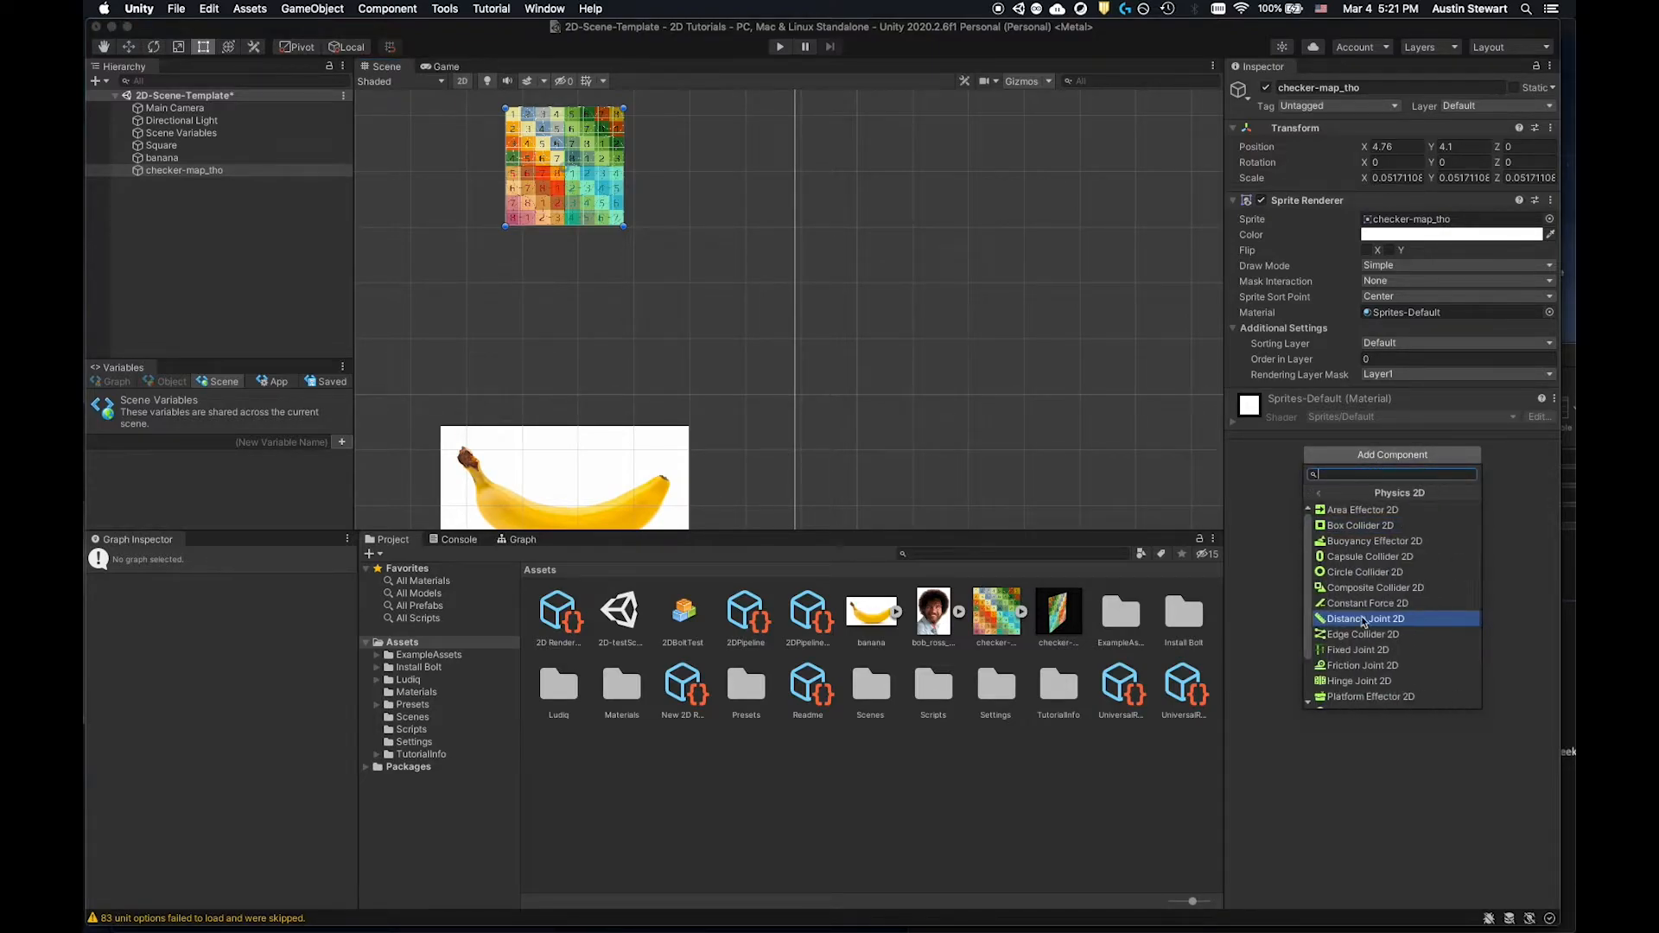
{"action": "left_click", "coordinate": [1358, 526]}
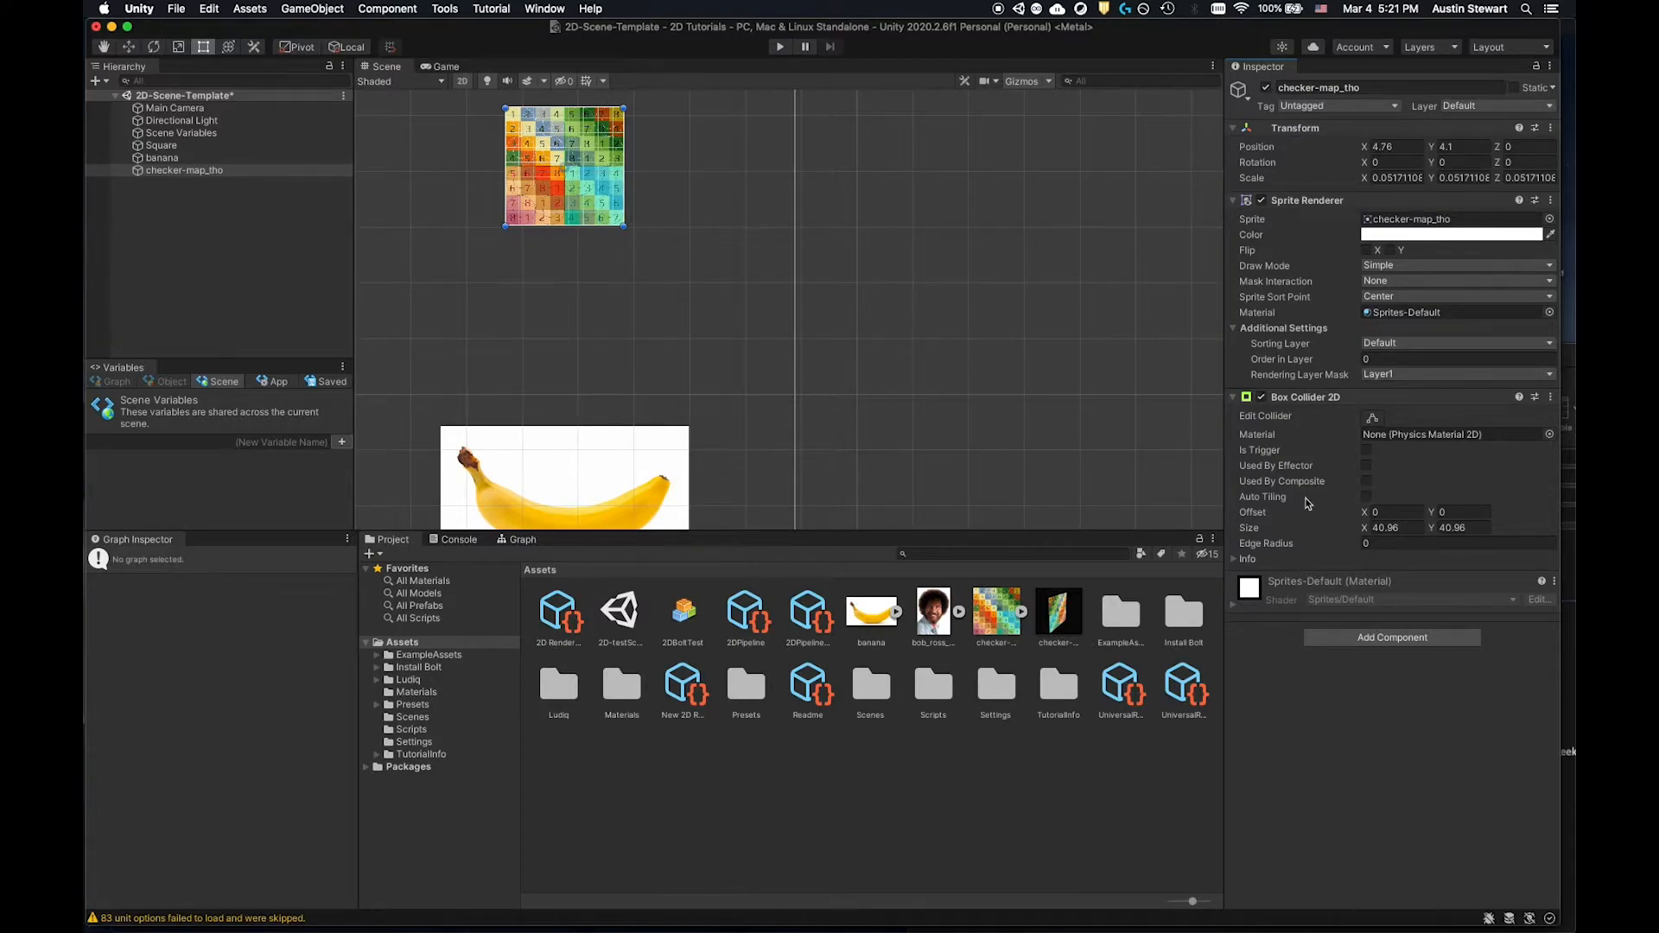
{"action": "left_click", "coordinate": [1393, 638]}
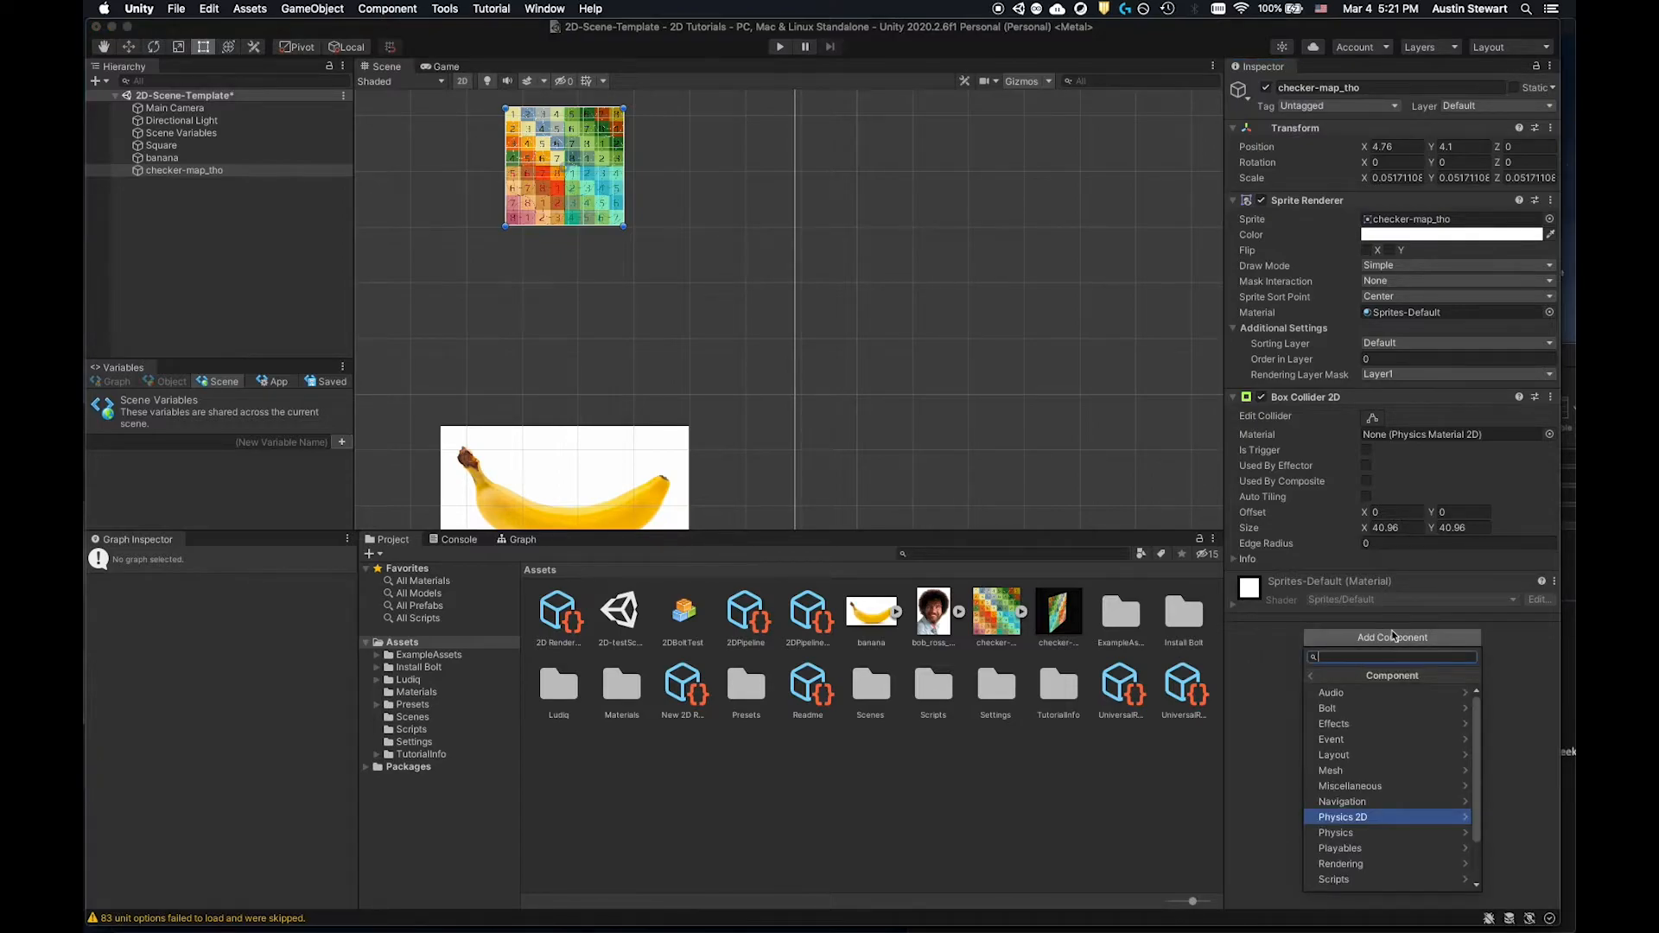
{"action": "left_click", "coordinate": [1404, 816]}
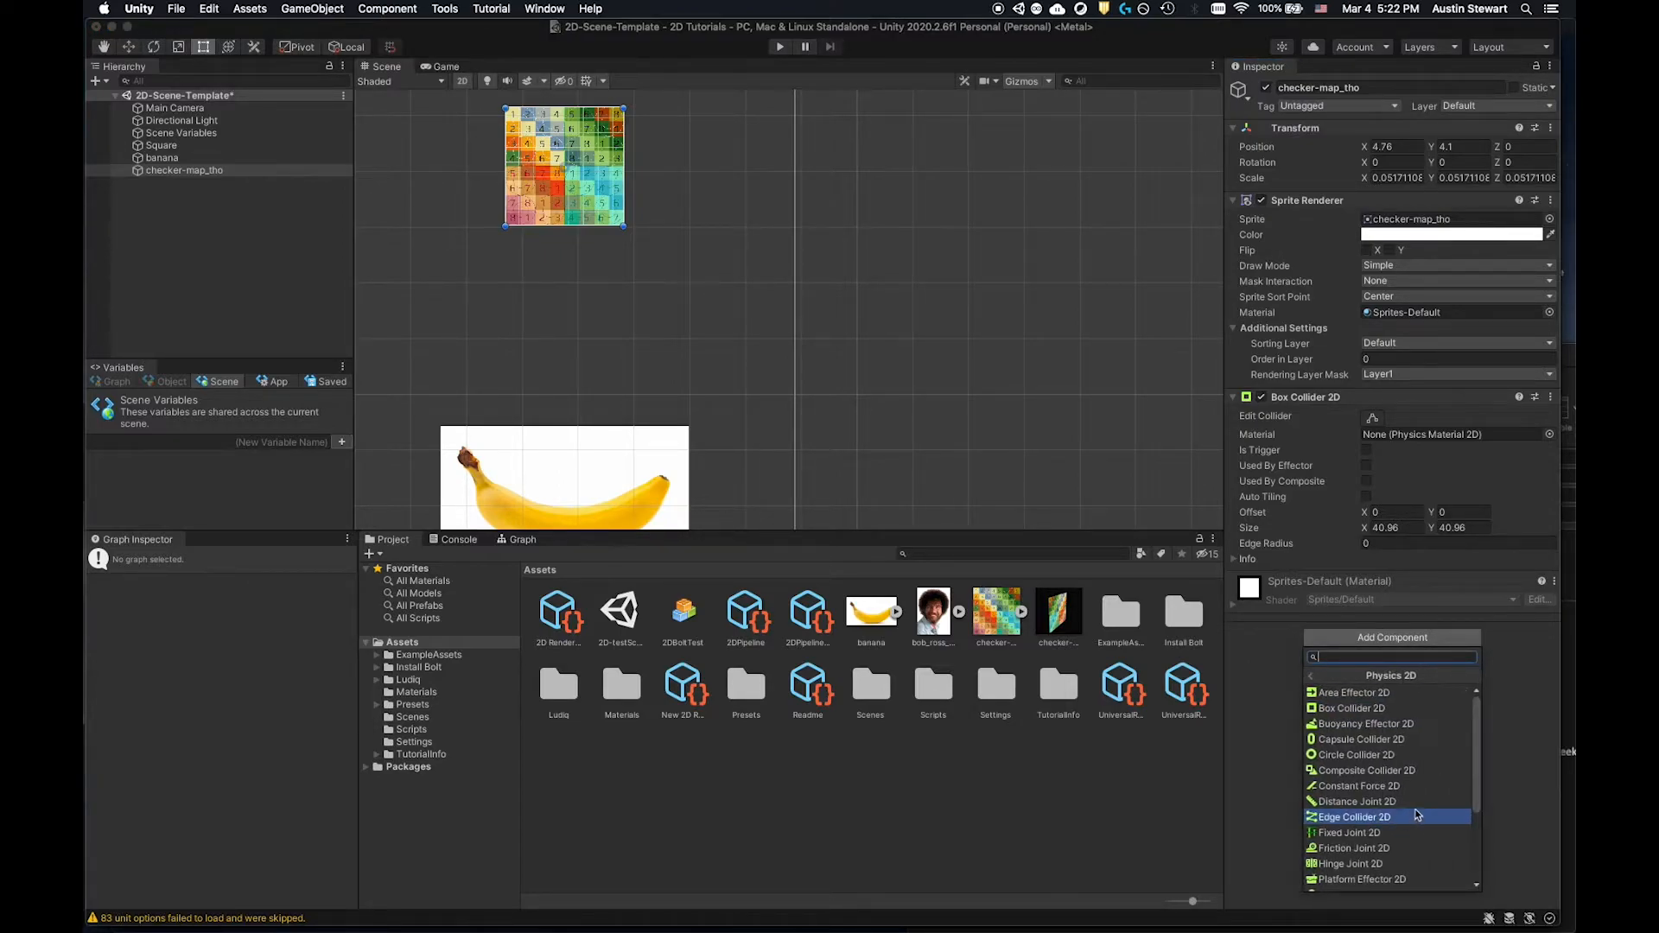
{"action": "scroll", "coordinate": [1394, 833], "scroll_direction": "down", "scroll_amount": 3}
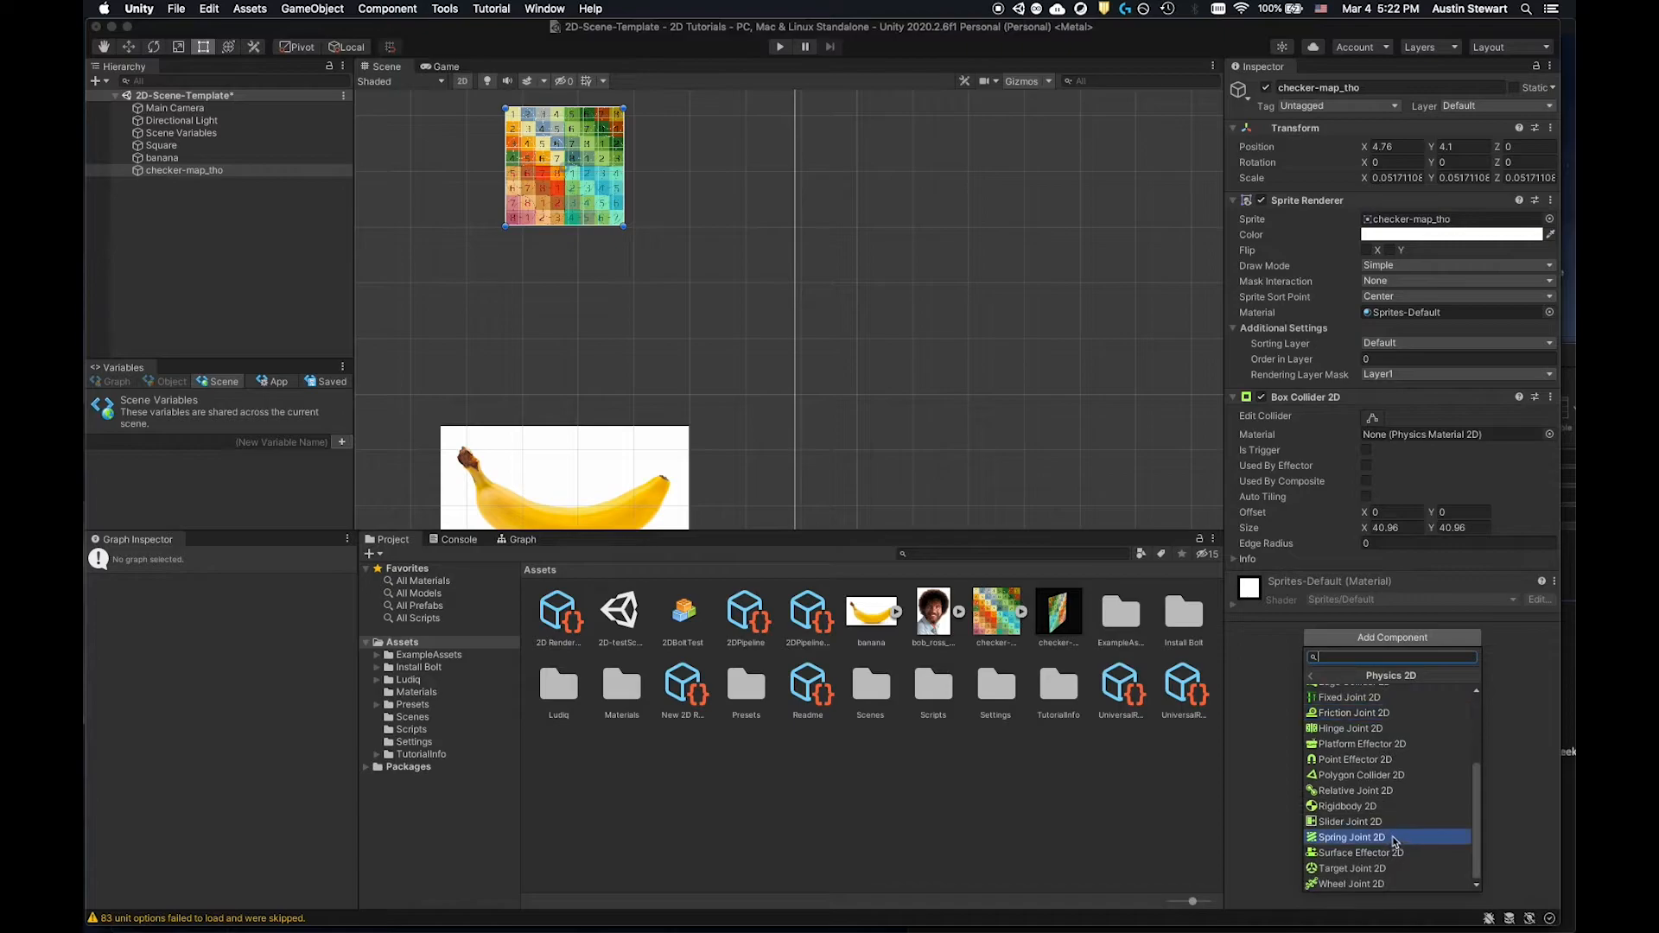
{"action": "left_click", "coordinate": [1332, 807]}
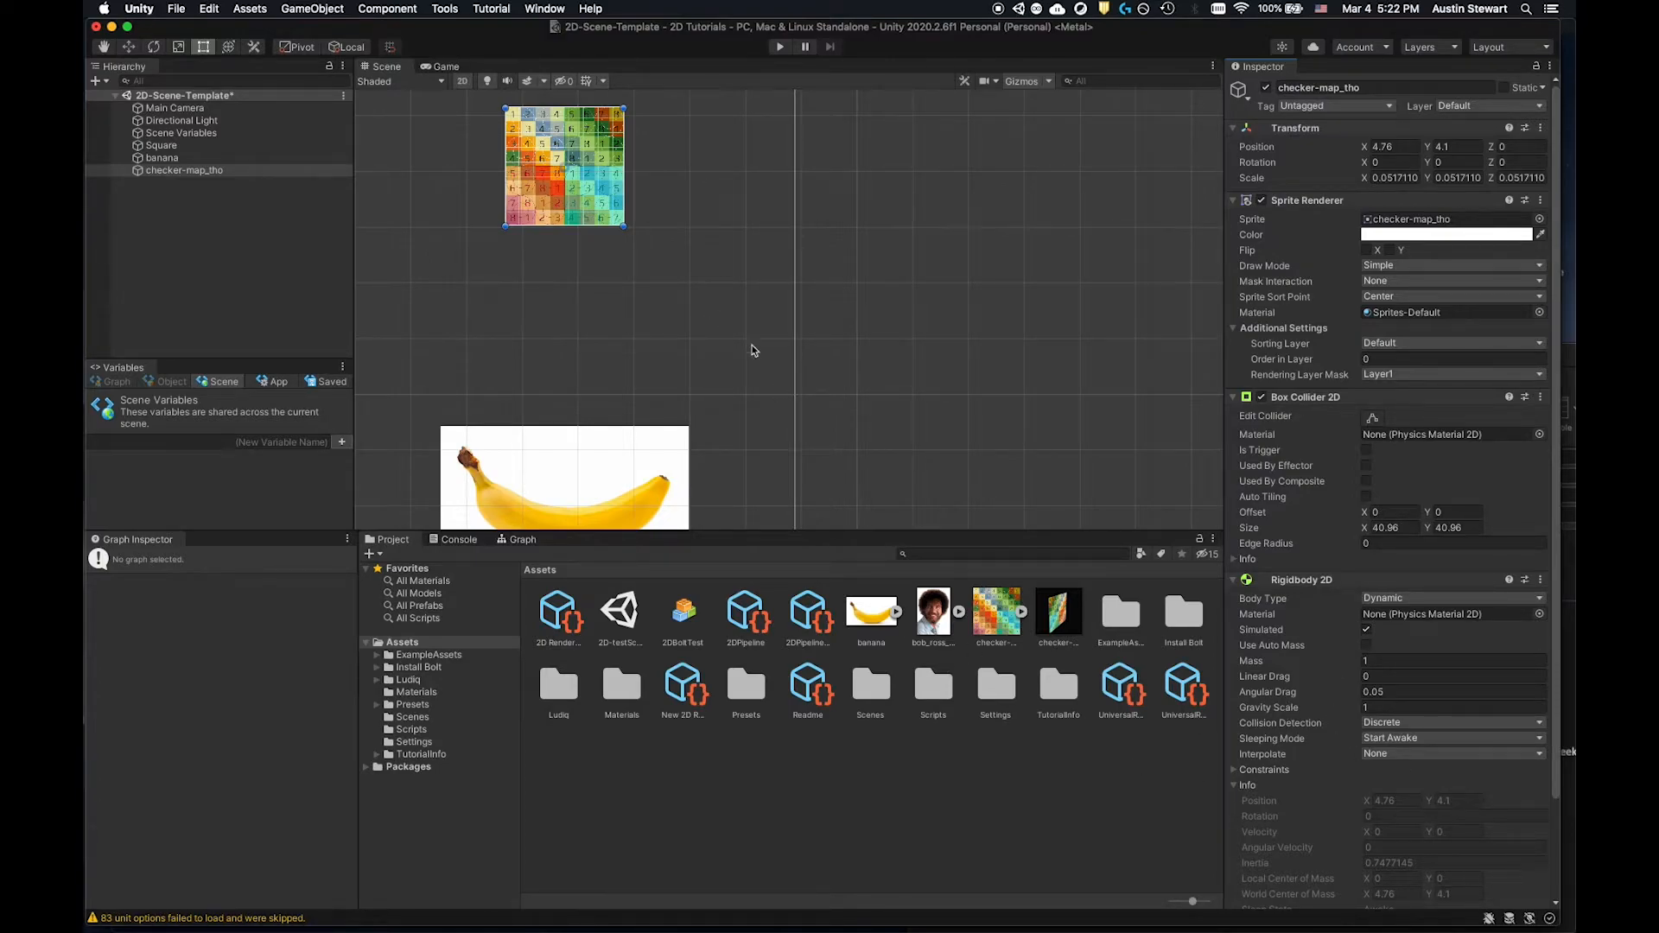
Play the scene to test the checker map's collision with the banana below it, and stop playback.
{"action": "left_click", "coordinate": [780, 48]}
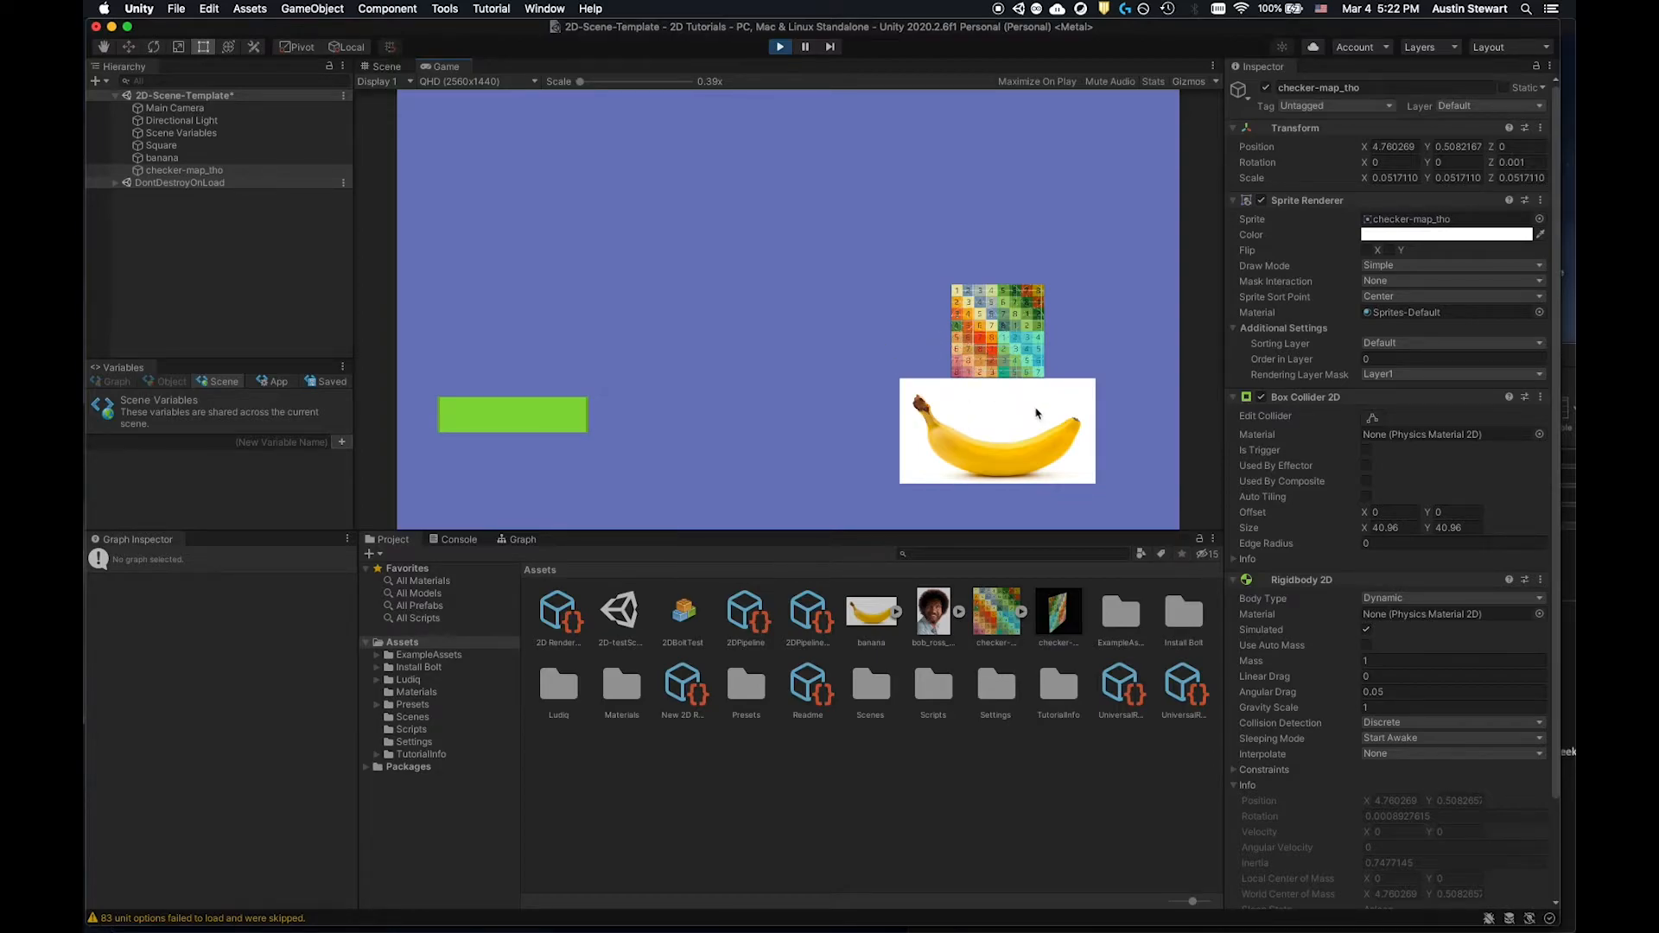
{"action": "left_click", "coordinate": [782, 48]}
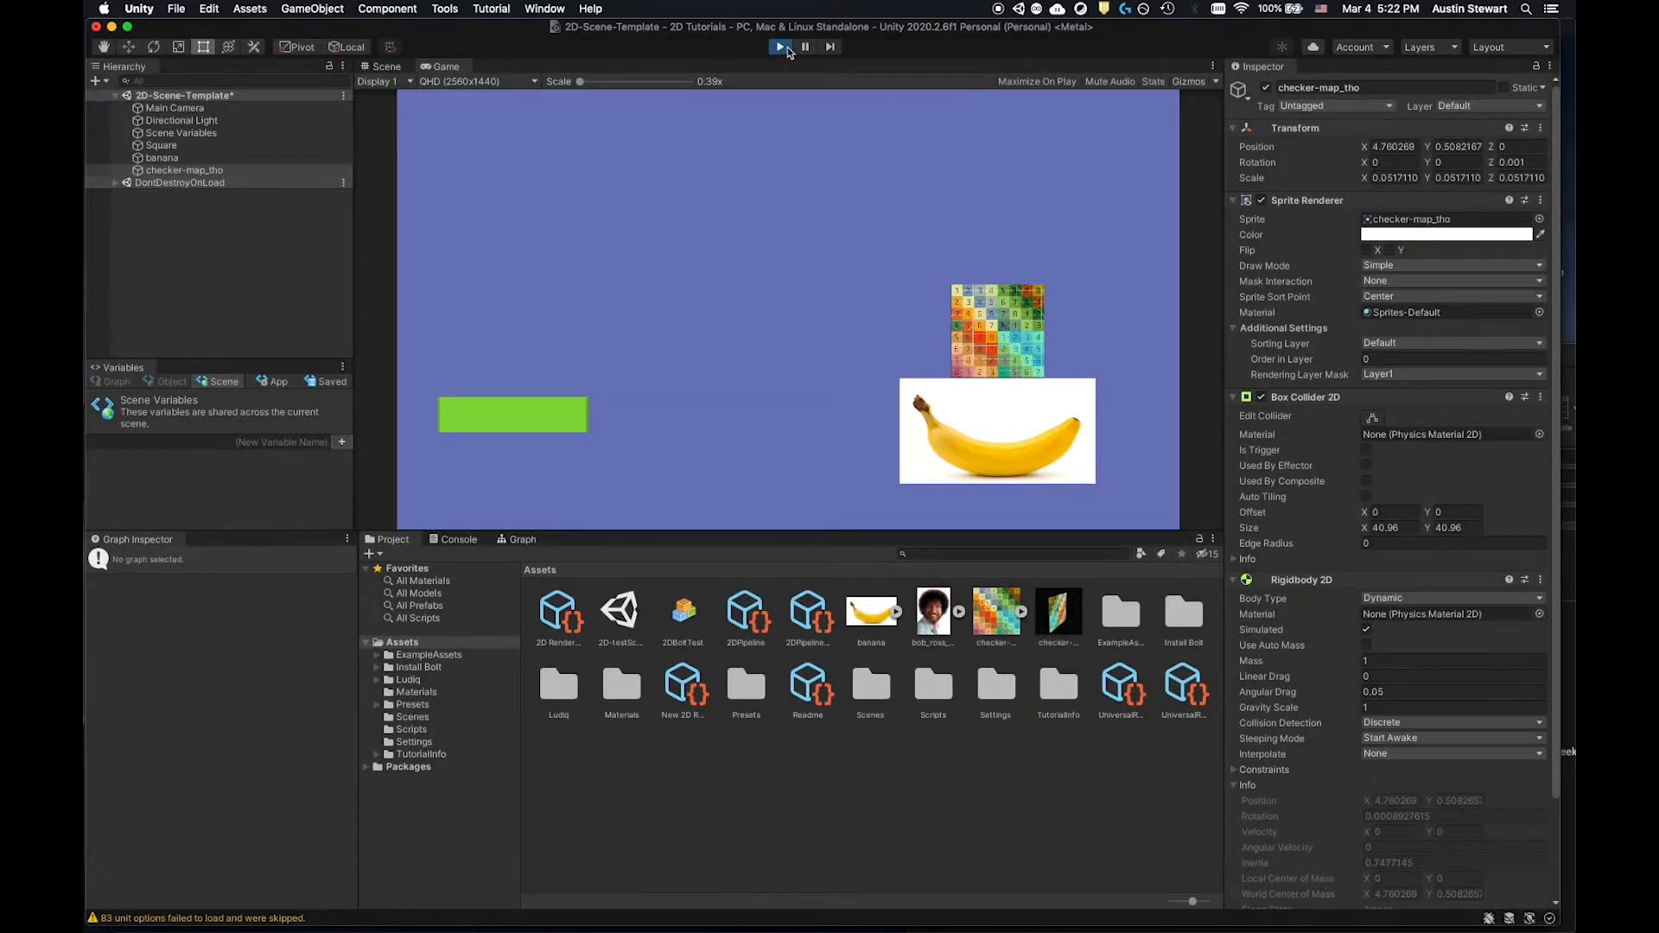
Lower the top edge of the banana's box collider to about 3.66 size and -0.87 offset in Y.
{"action": "left_click", "coordinate": [586, 462]}
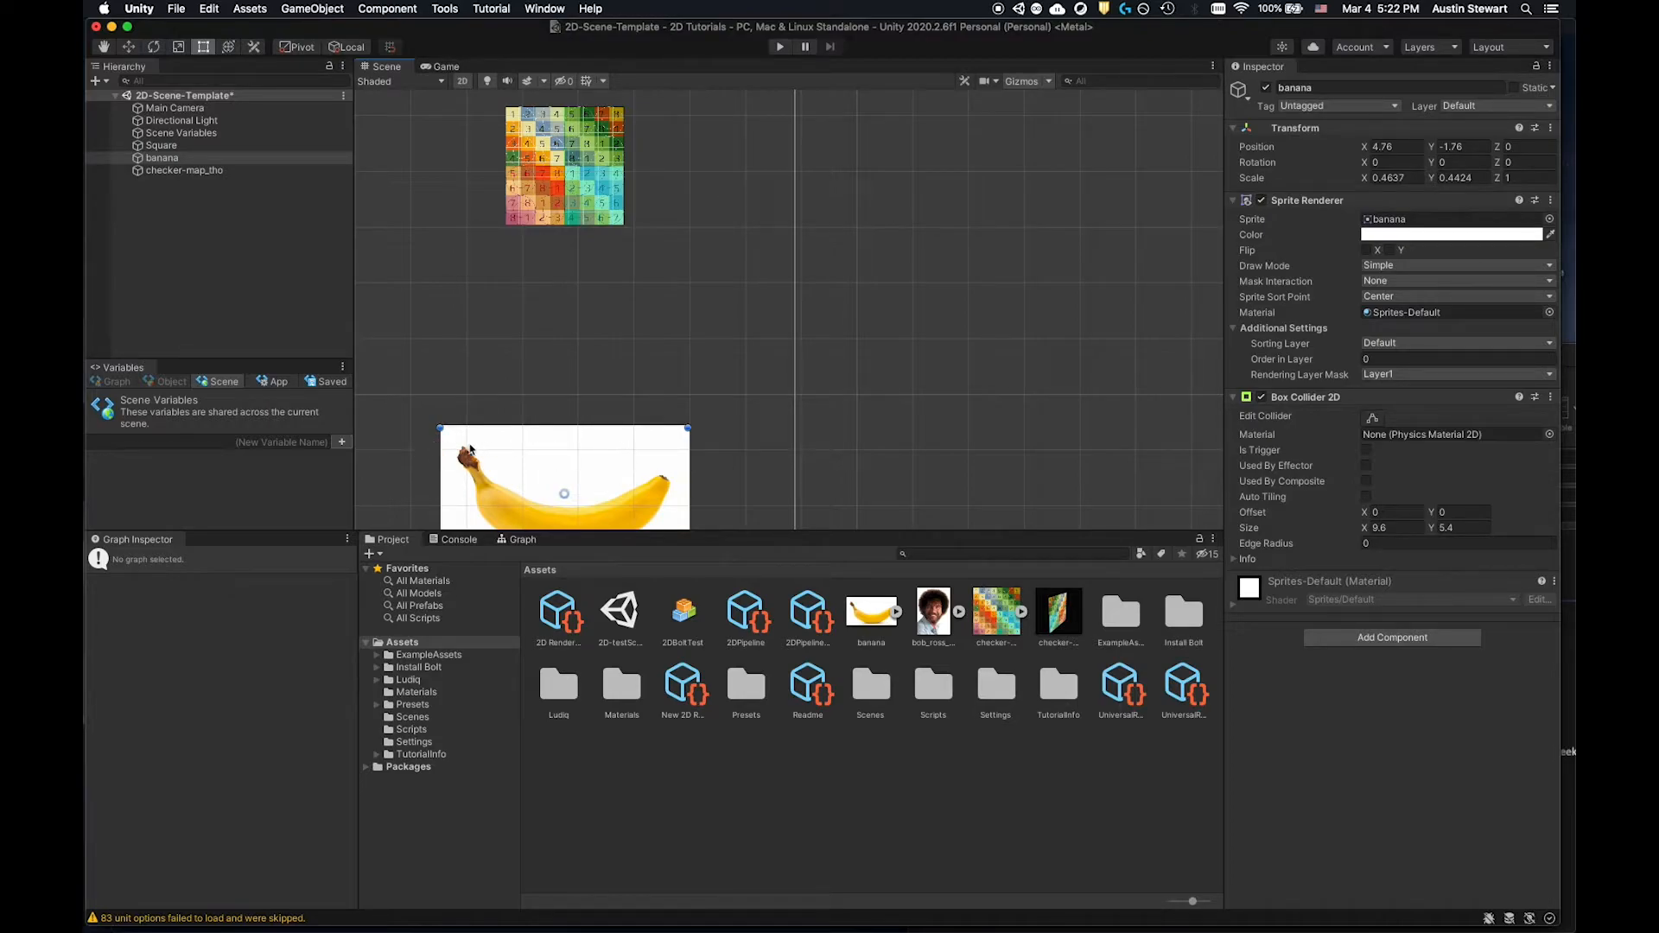
{"action": "left_click", "coordinate": [1372, 418]}
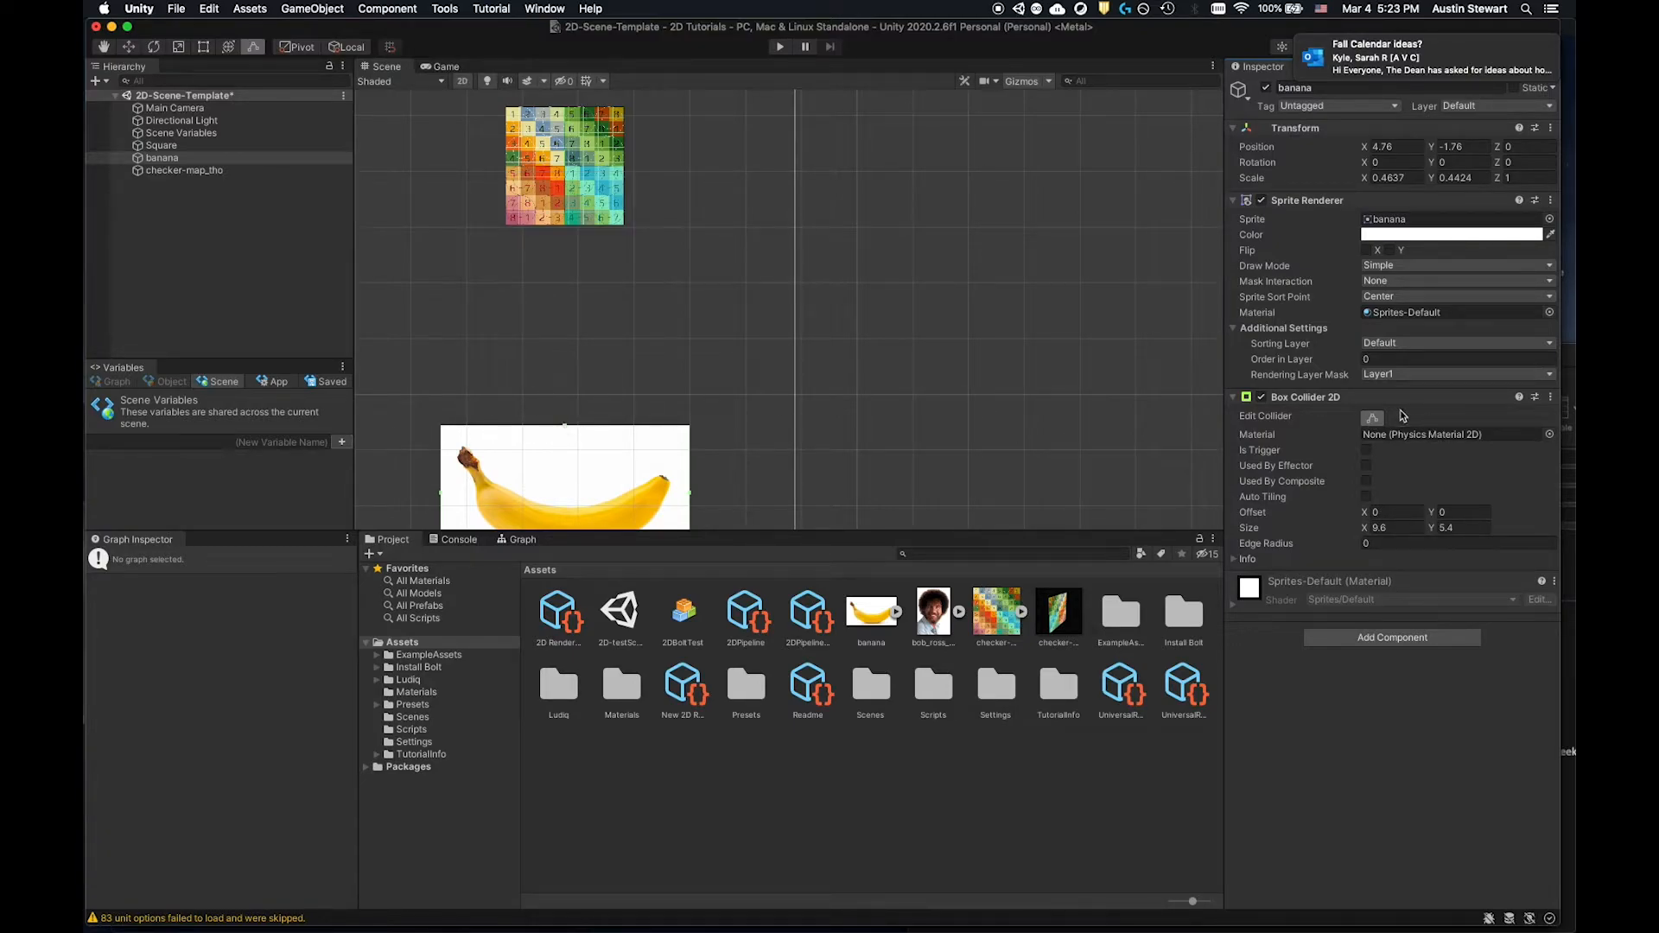
{"action": "left_click_drag", "start_coordinate": [566, 430], "coordinate": [567, 467]}
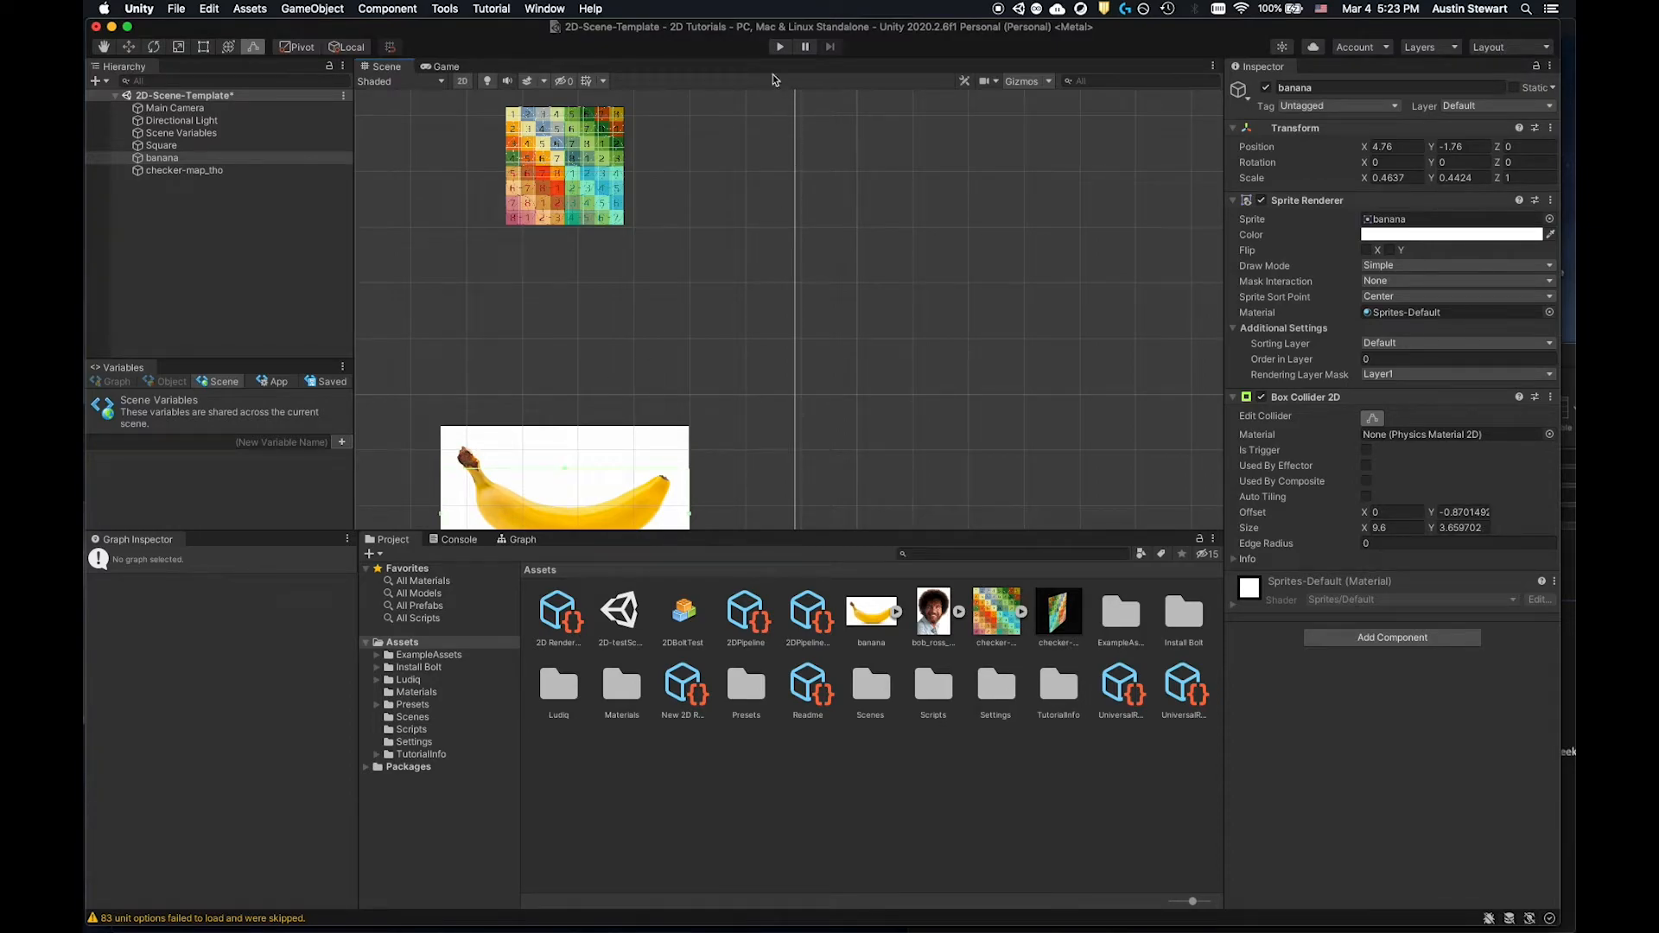
Play the scene with the checker-map_tho sprite selected to test its landing on the banana's lowered collider.
{"action": "left_click", "coordinate": [780, 46]}
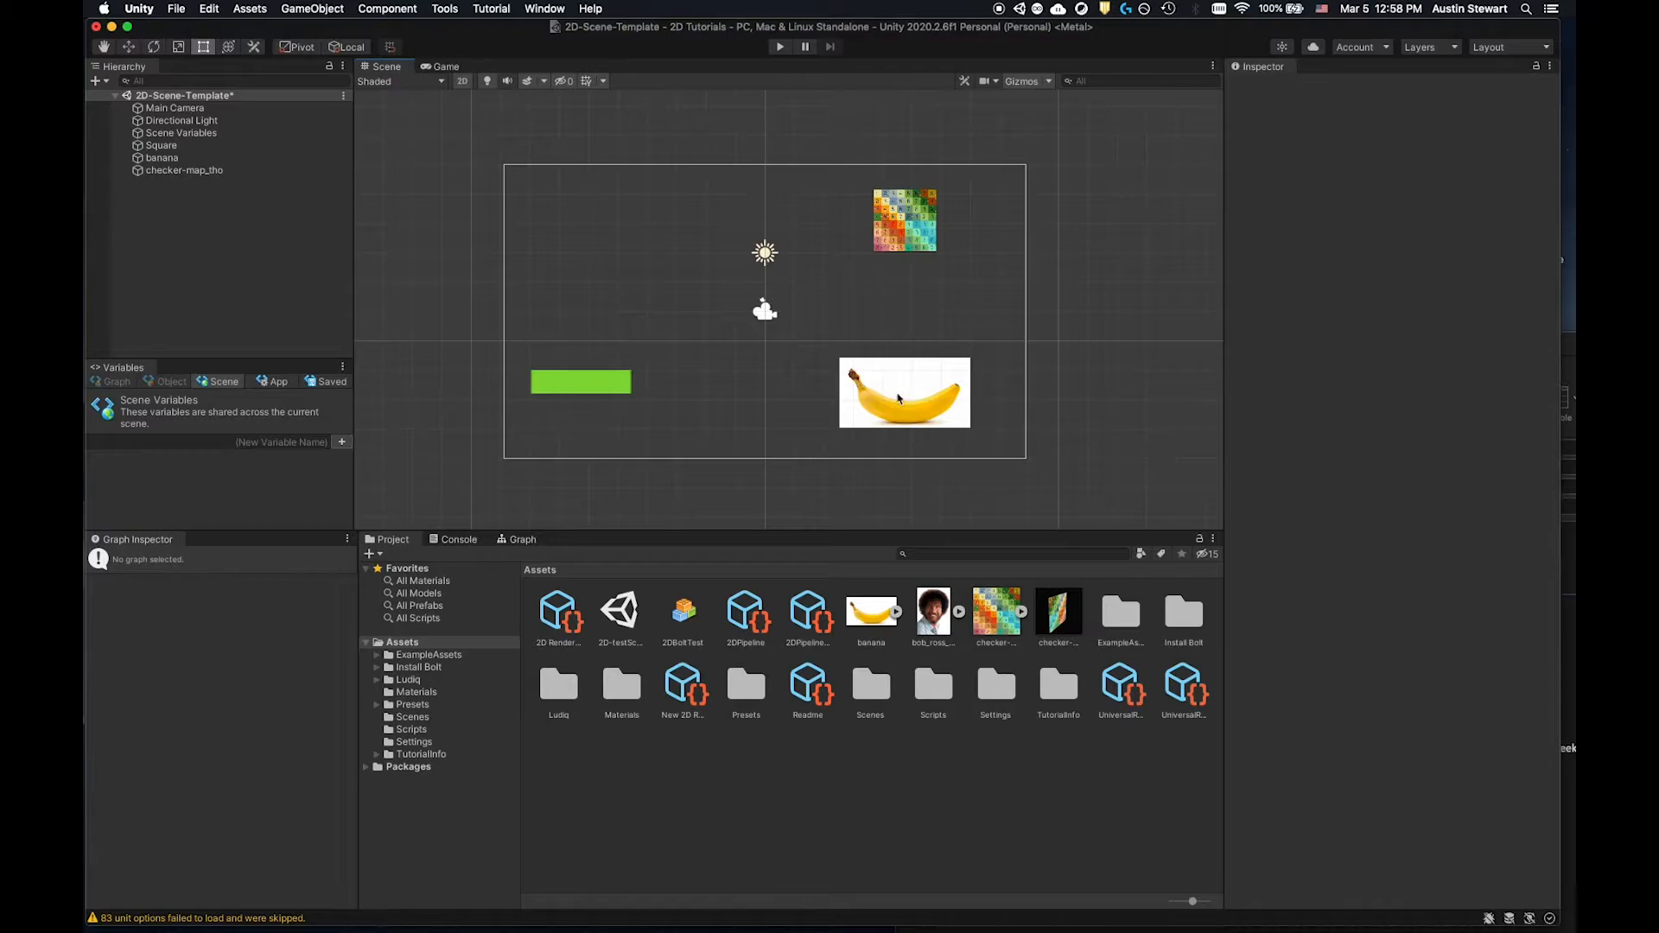
{"action": "left_click", "coordinate": [899, 398]}
{"action": "left_click", "coordinate": [901, 227]}
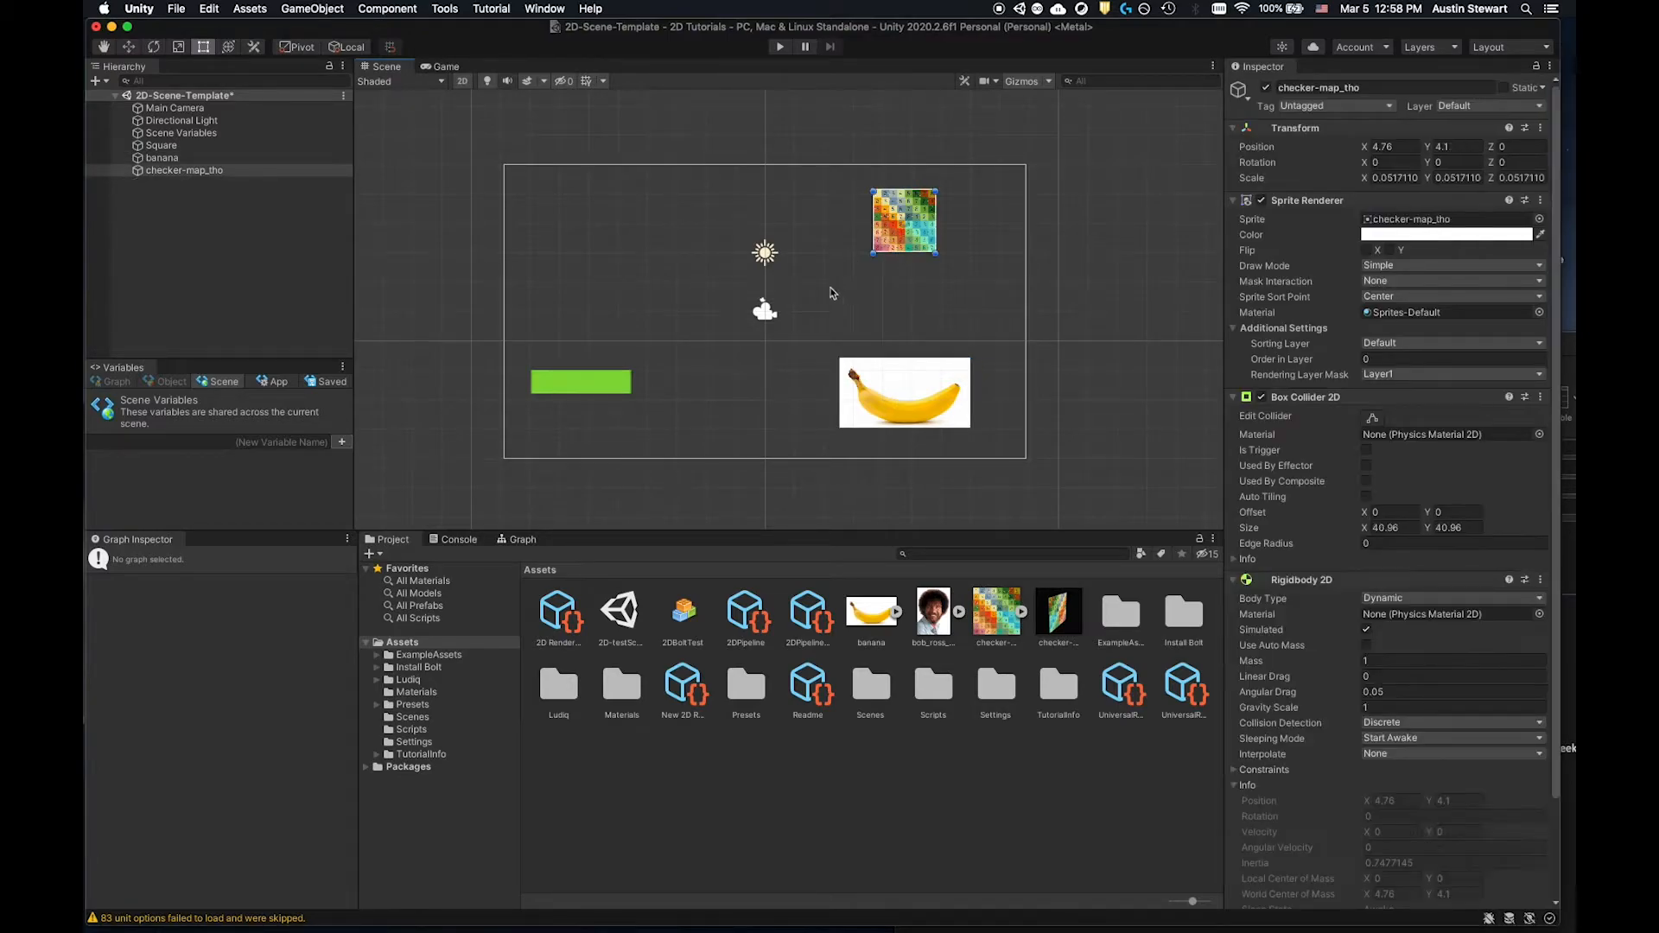
{"action": "left_click", "coordinate": [780, 47]}
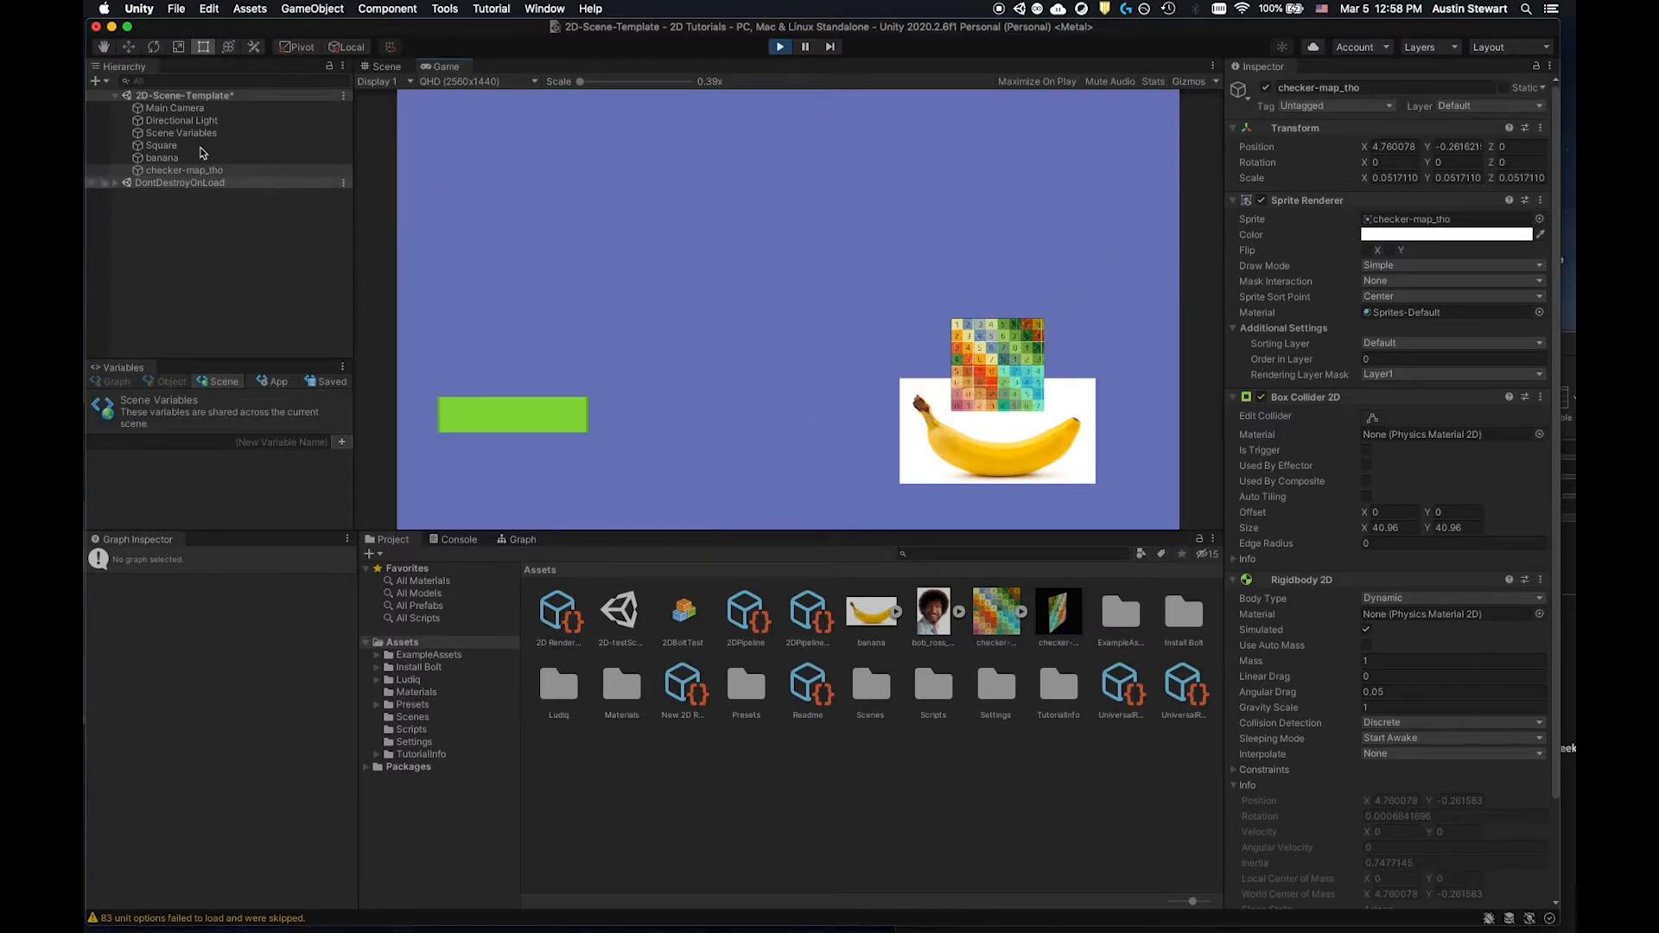
Lift the checker map above the banana in the Scene view during play to test the drop again, and stop playback.
{"action": "left_click", "coordinate": [128, 47]}
{"action": "left_click", "coordinate": [384, 68]}
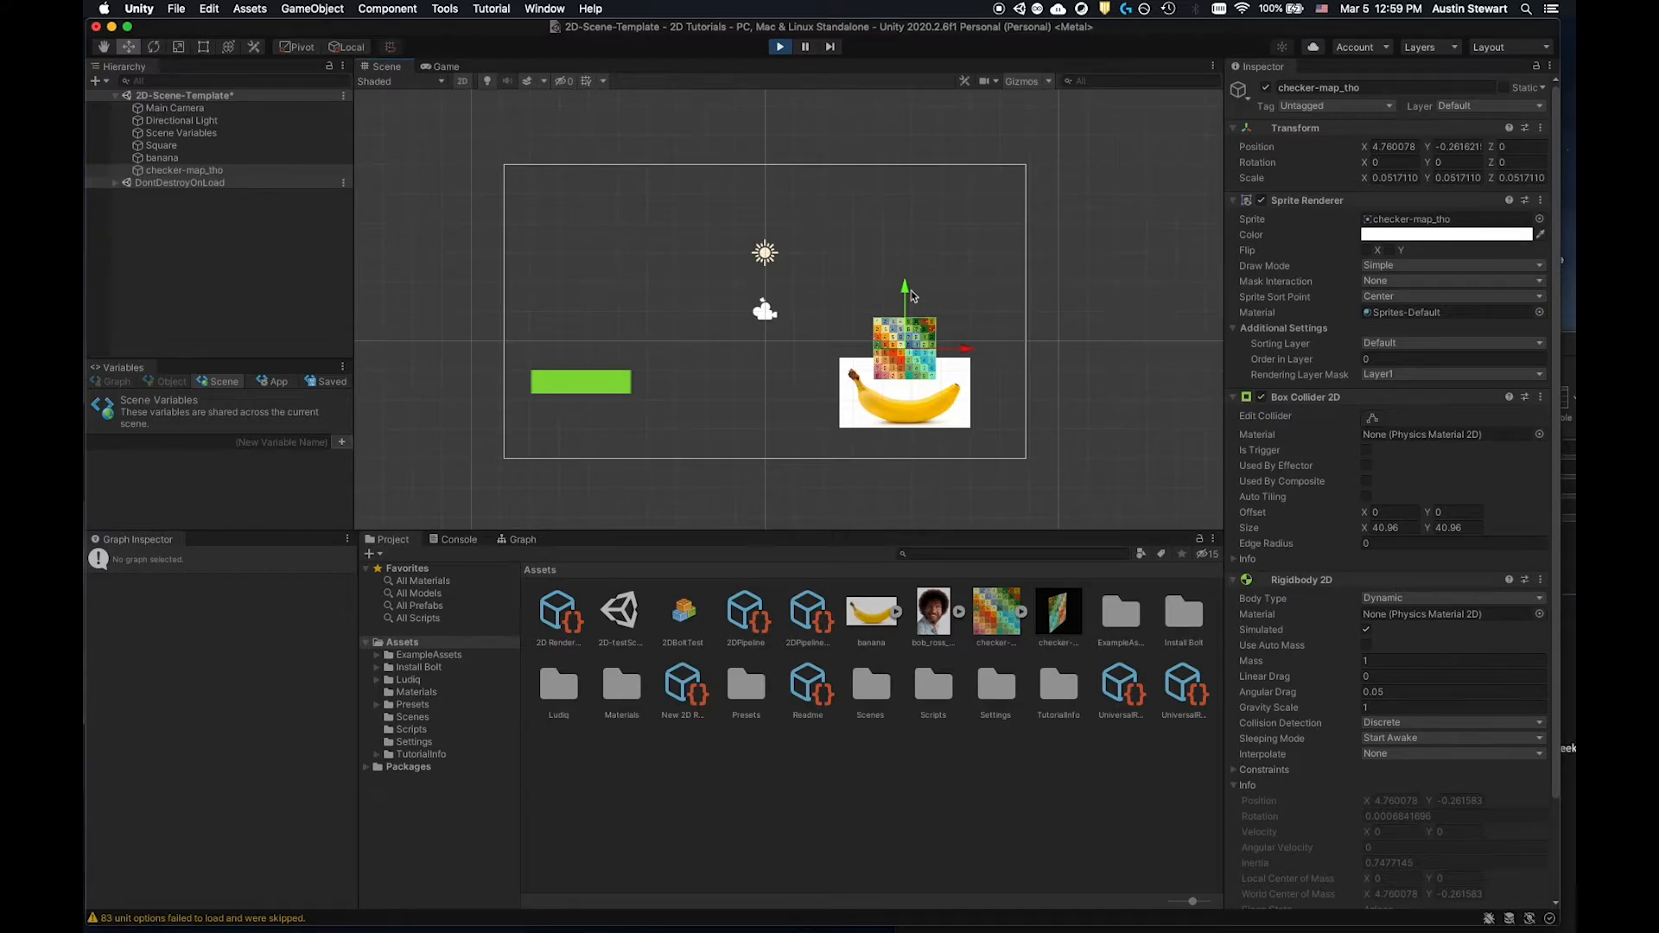
{"action": "left_click_drag", "start_coordinate": [906, 284], "coordinate": [901, 193]}
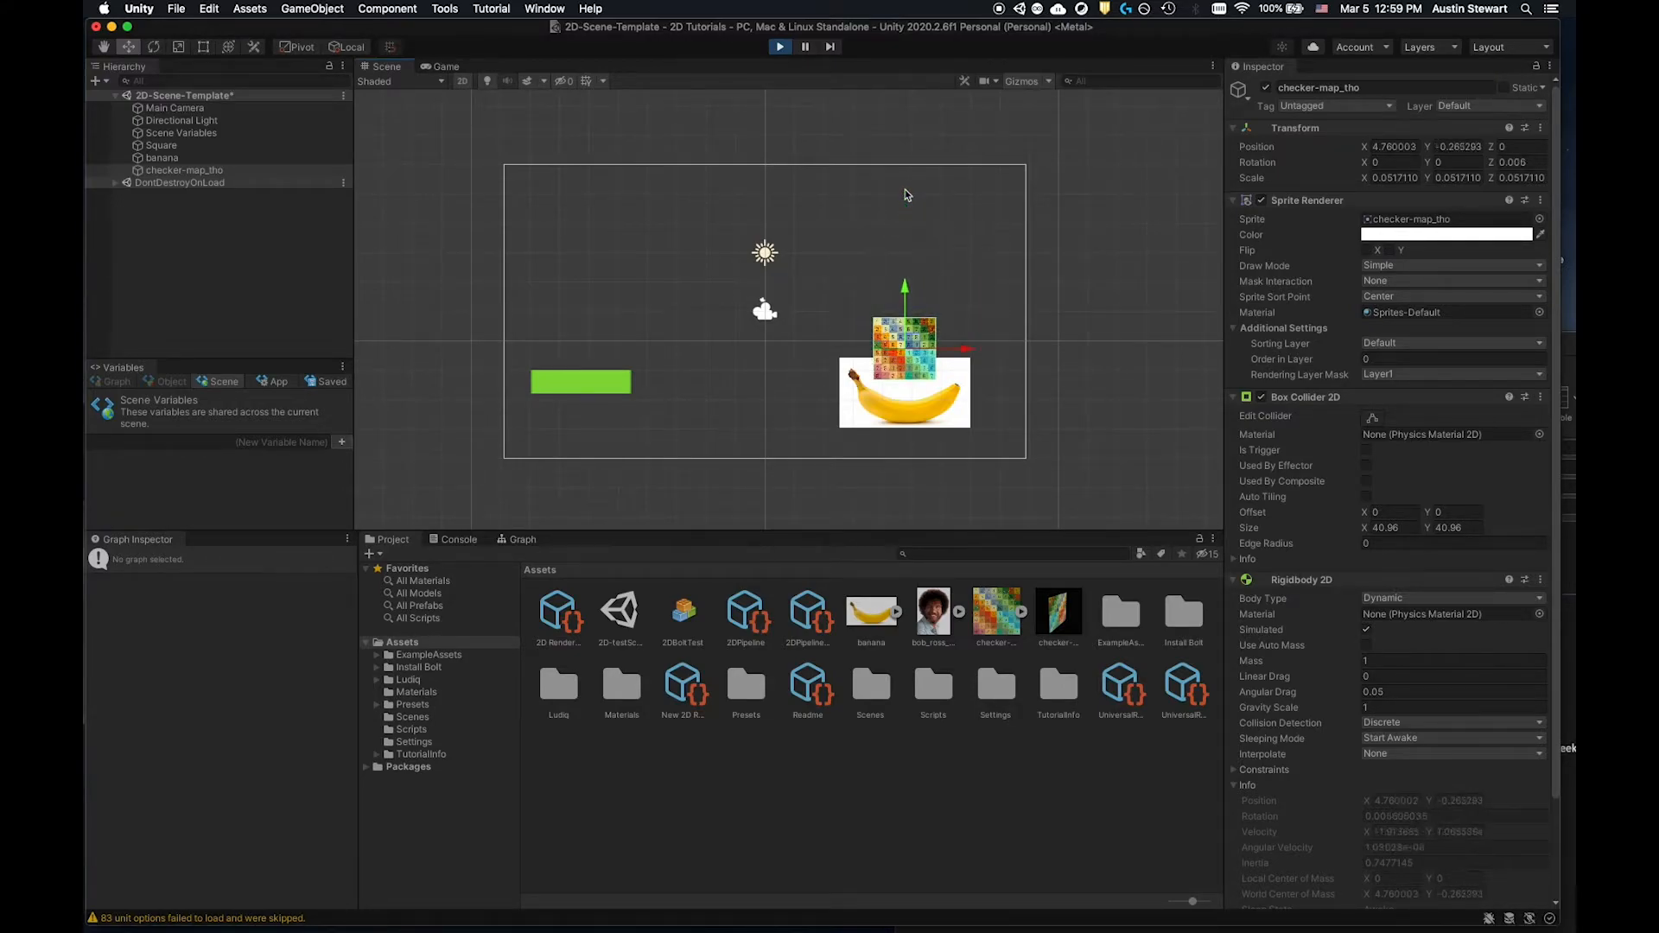
{"action": "left_click_drag", "start_coordinate": [906, 285], "coordinate": [907, 188]}
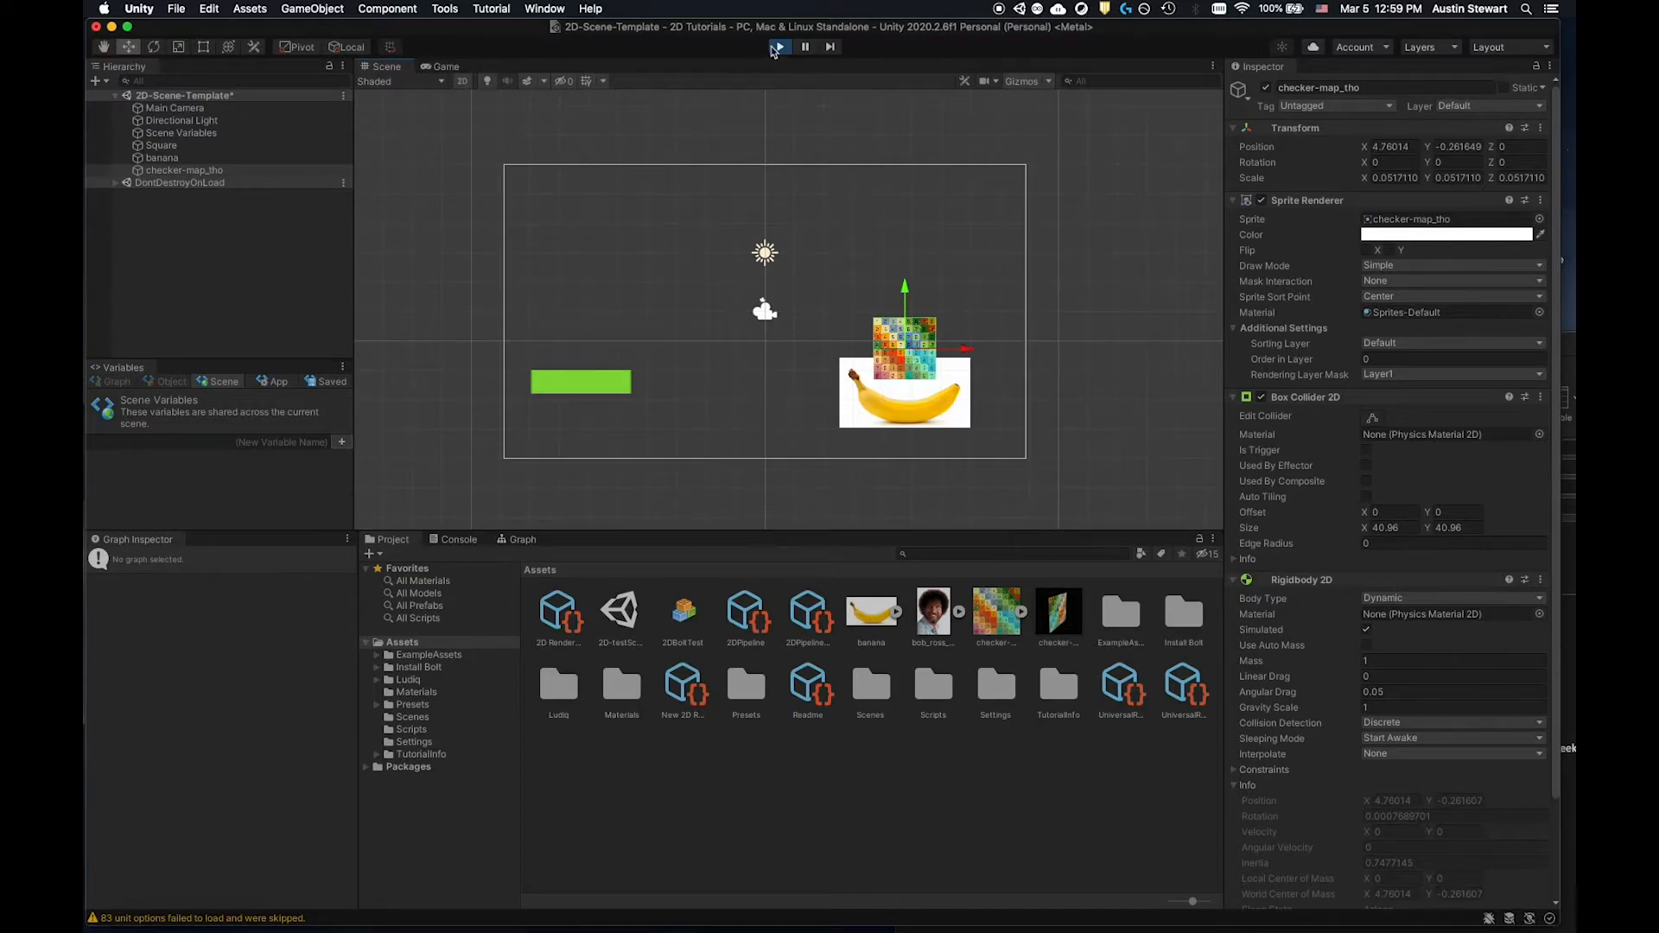
{"action": "left_click", "coordinate": [780, 48]}
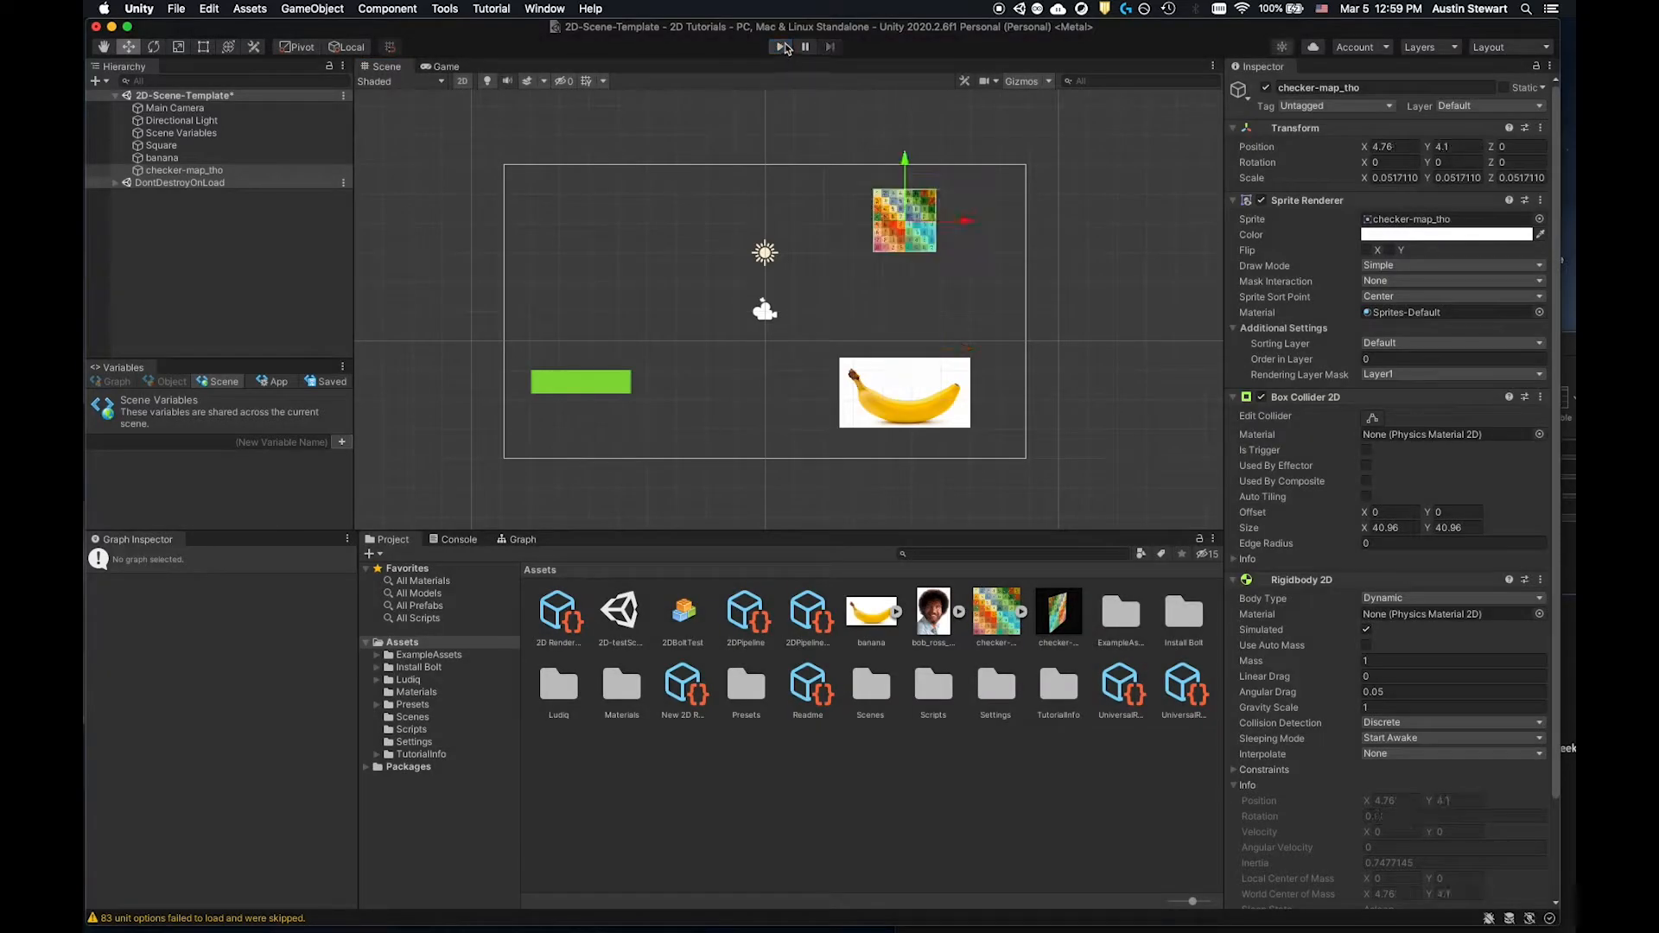
Open the project settings and examine the gravity values of the 3D Physics category.
{"action": "left_click", "coordinate": [177, 9]}
{"action": "mouse_move", "coordinate": [210, 9]}
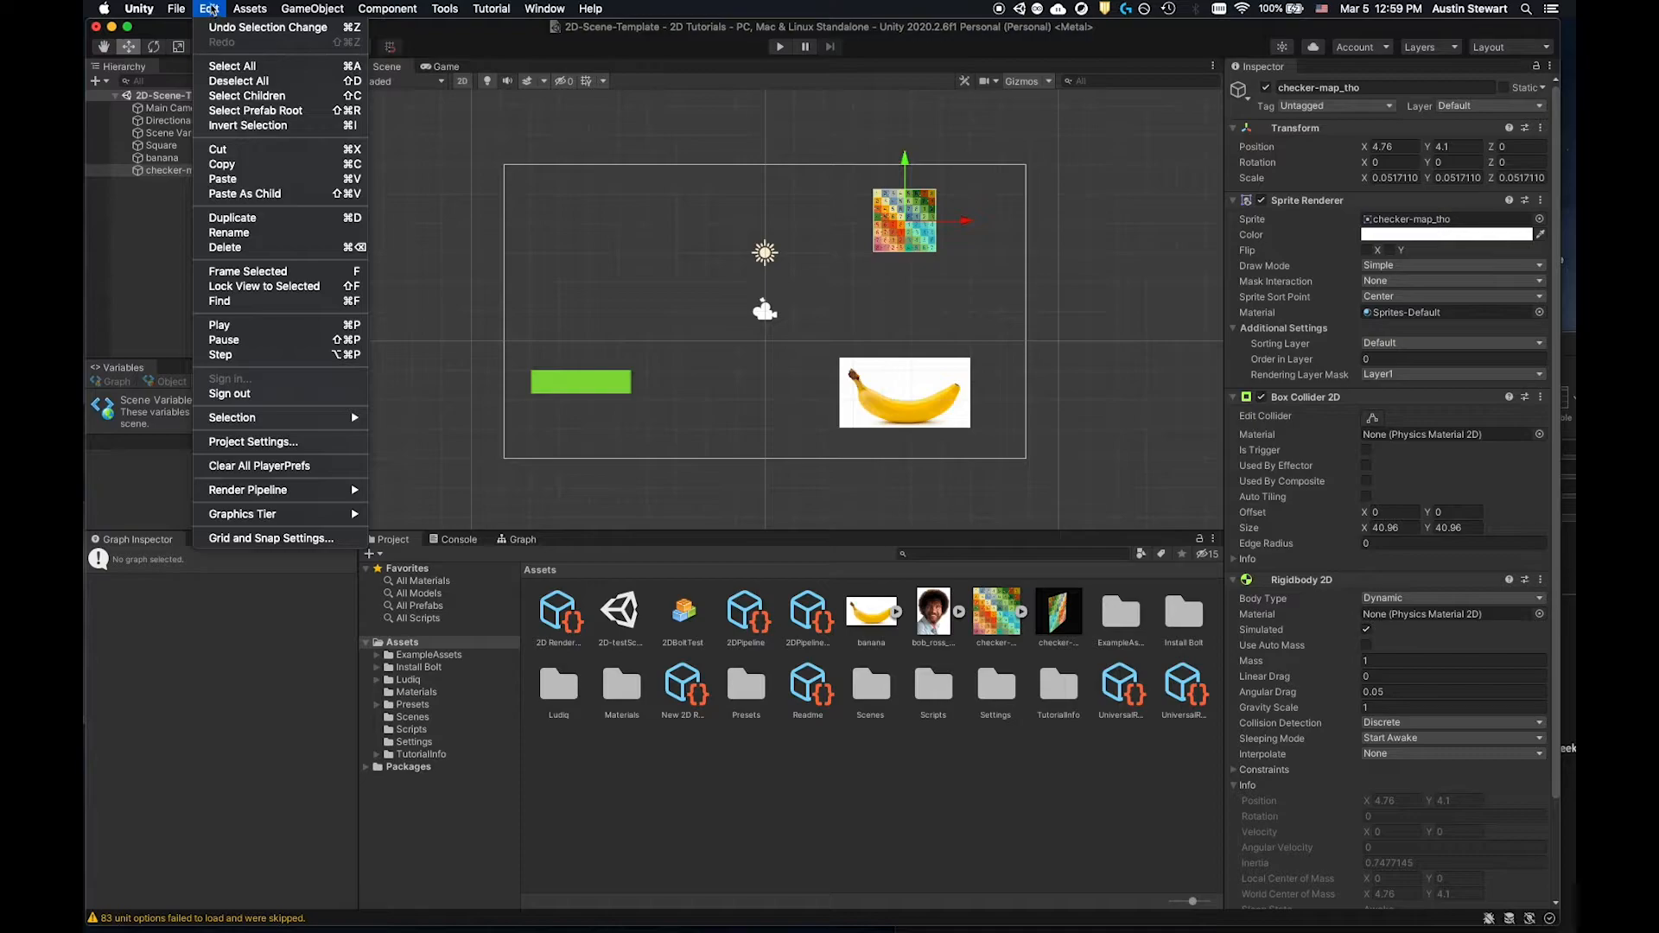
{"action": "left_click", "coordinate": [289, 442]}
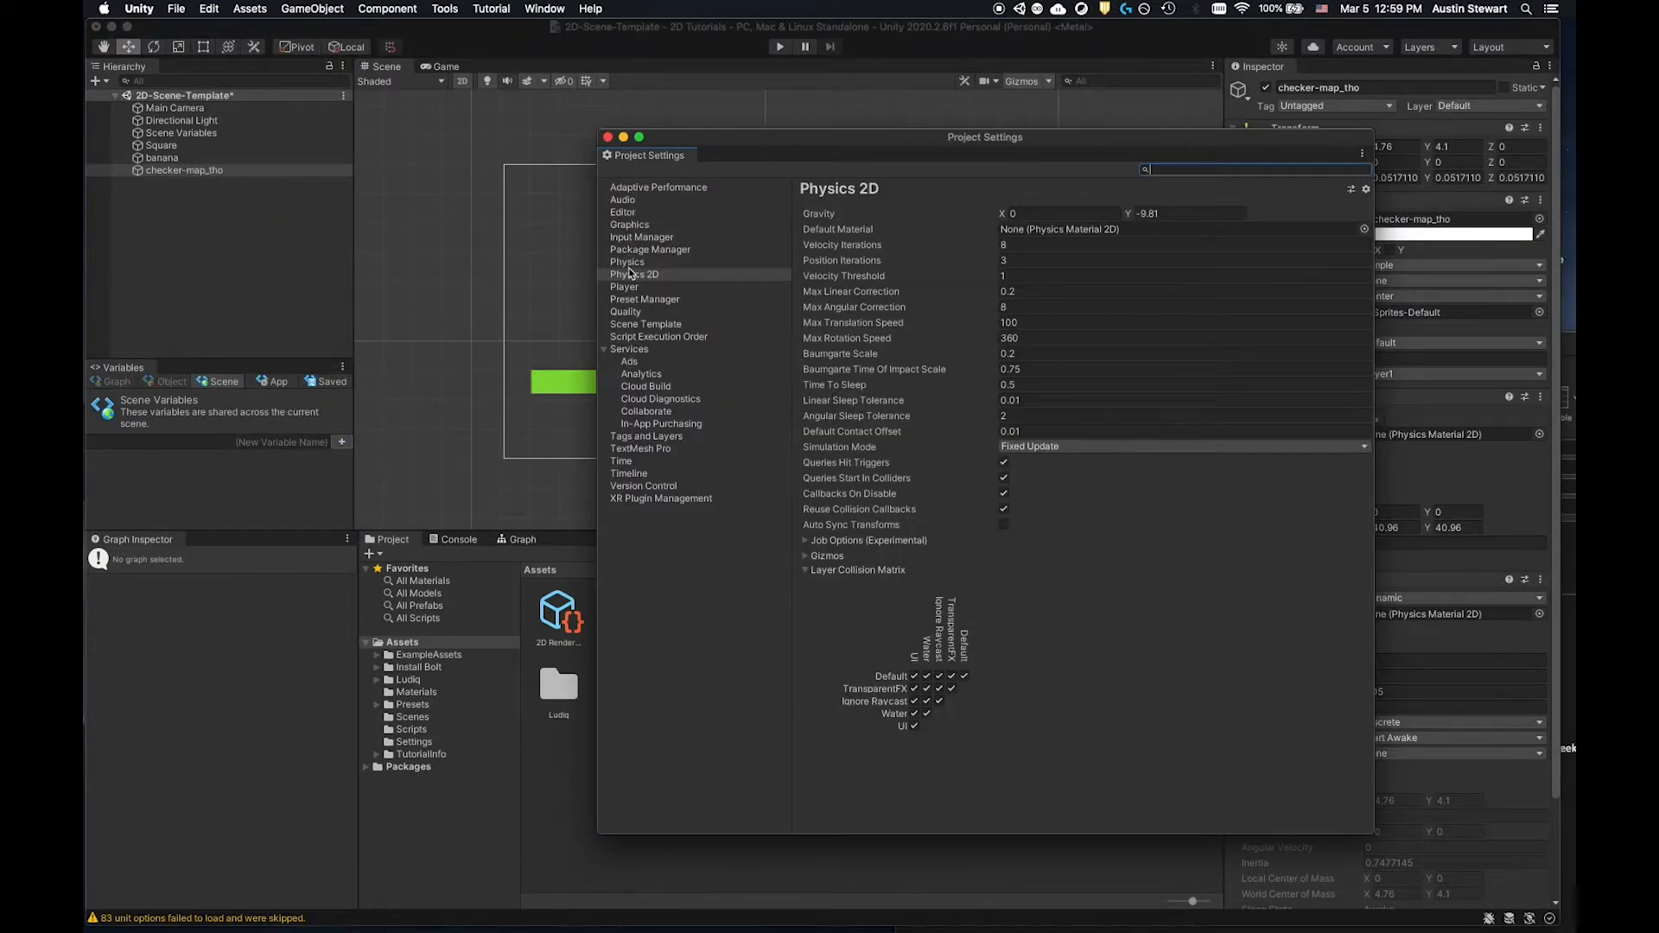
{"action": "left_click", "coordinate": [627, 263]}
{"action": "left_click", "coordinate": [632, 275]}
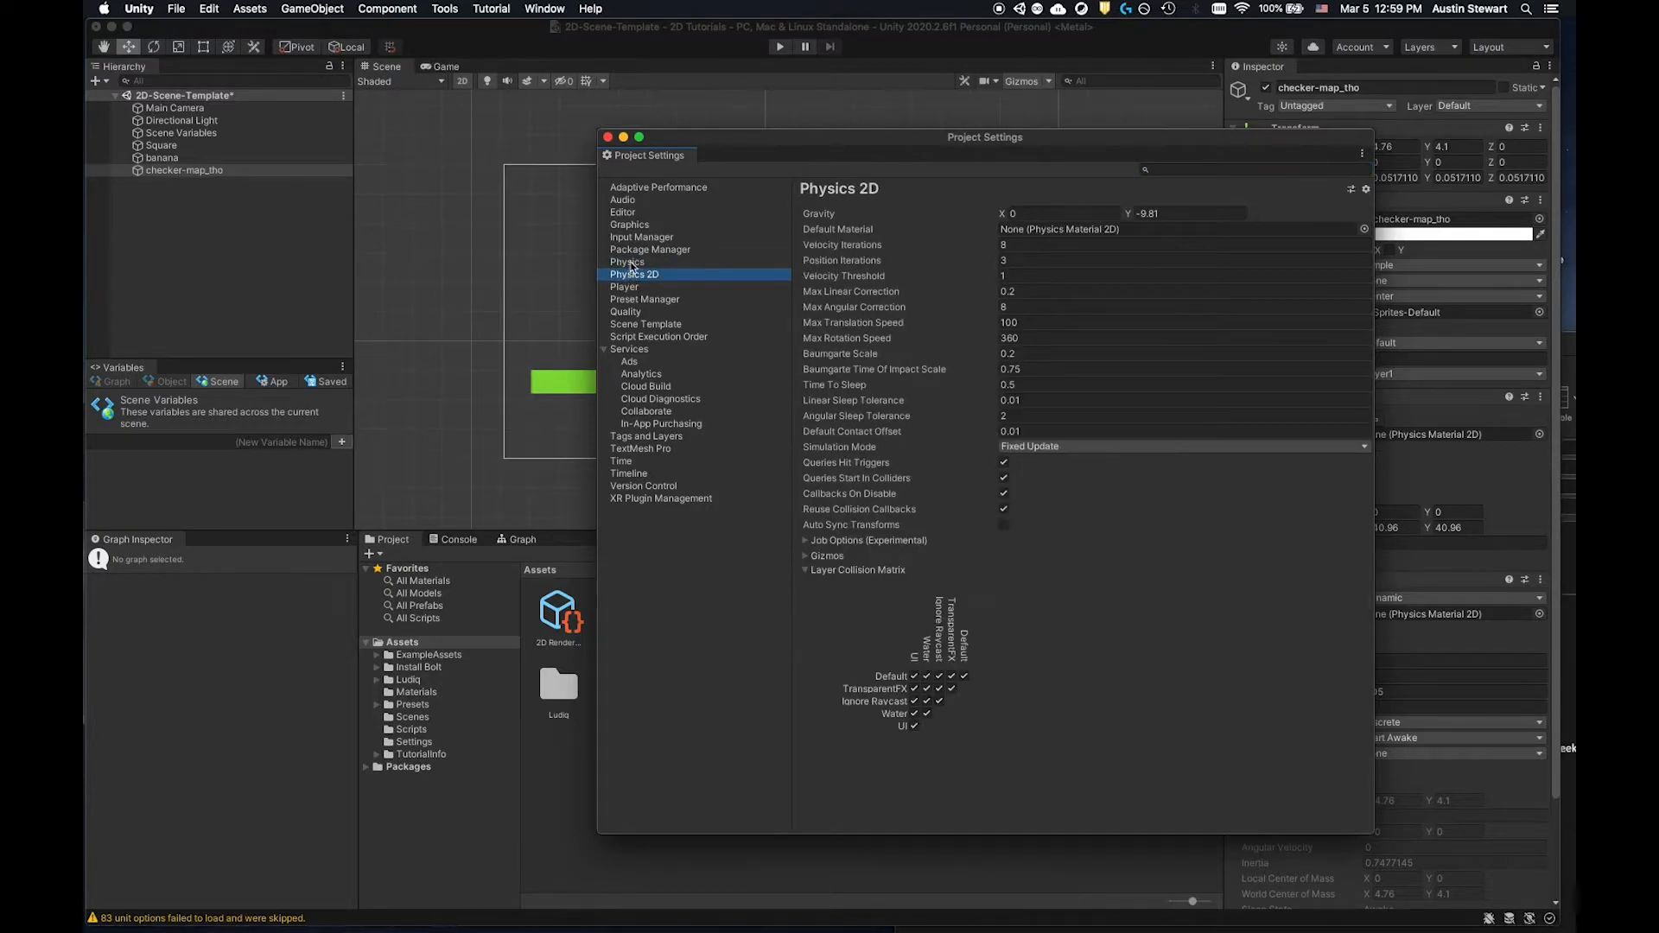
{"action": "left_click", "coordinate": [630, 262]}
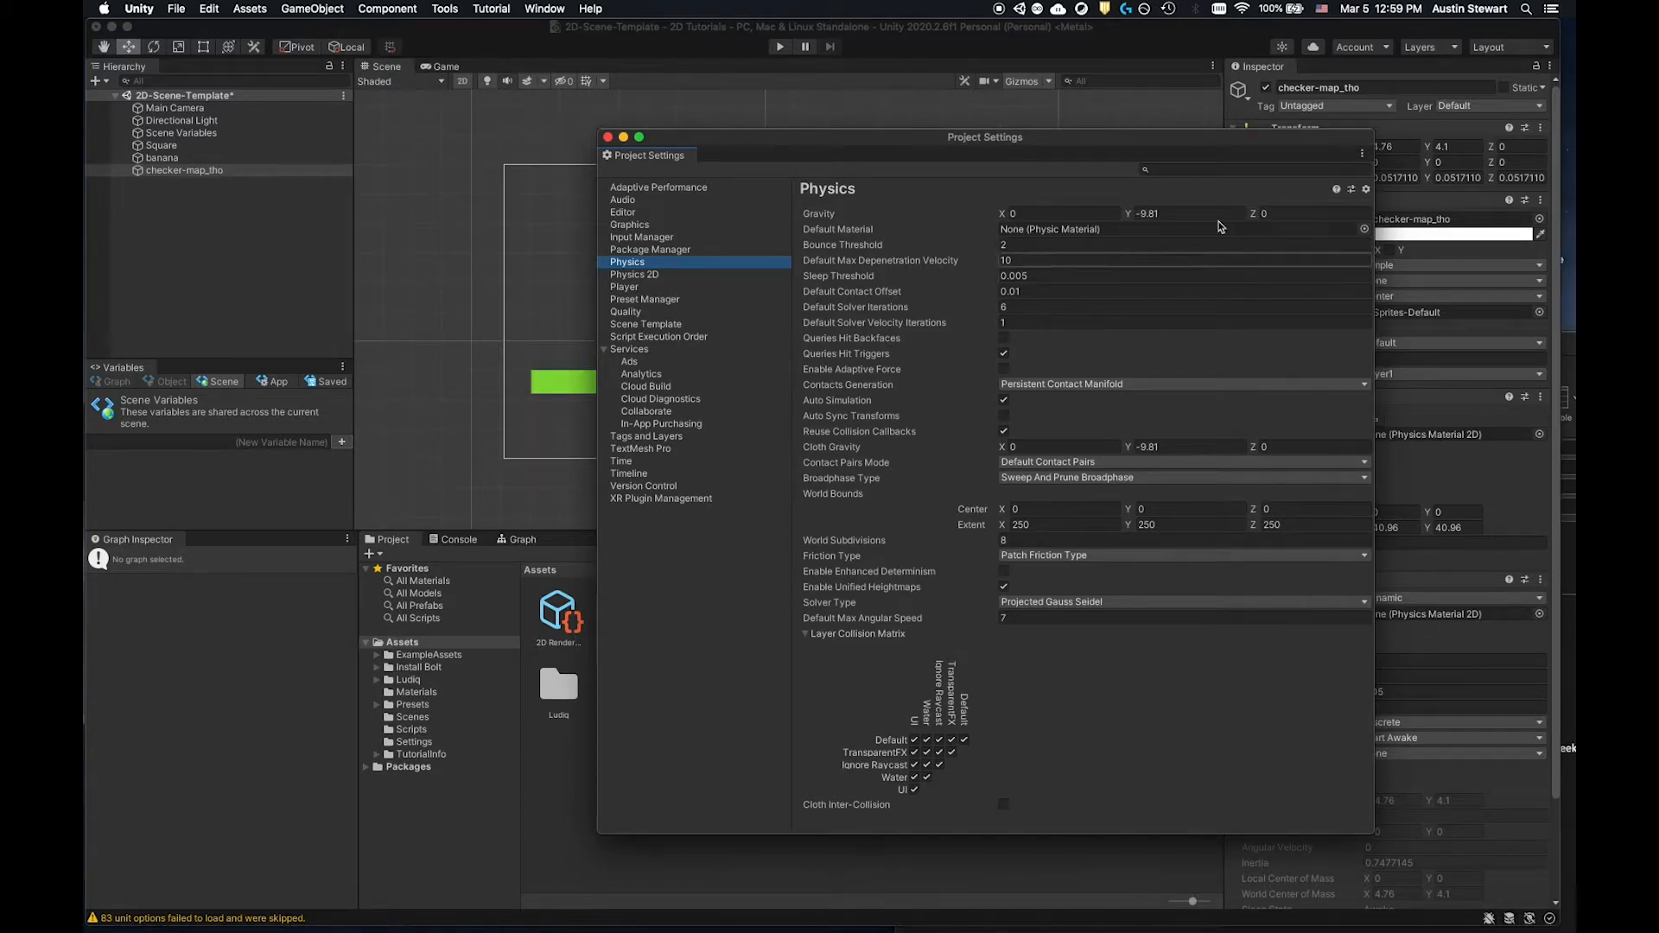
{"action": "left_click", "coordinate": [1160, 212]}
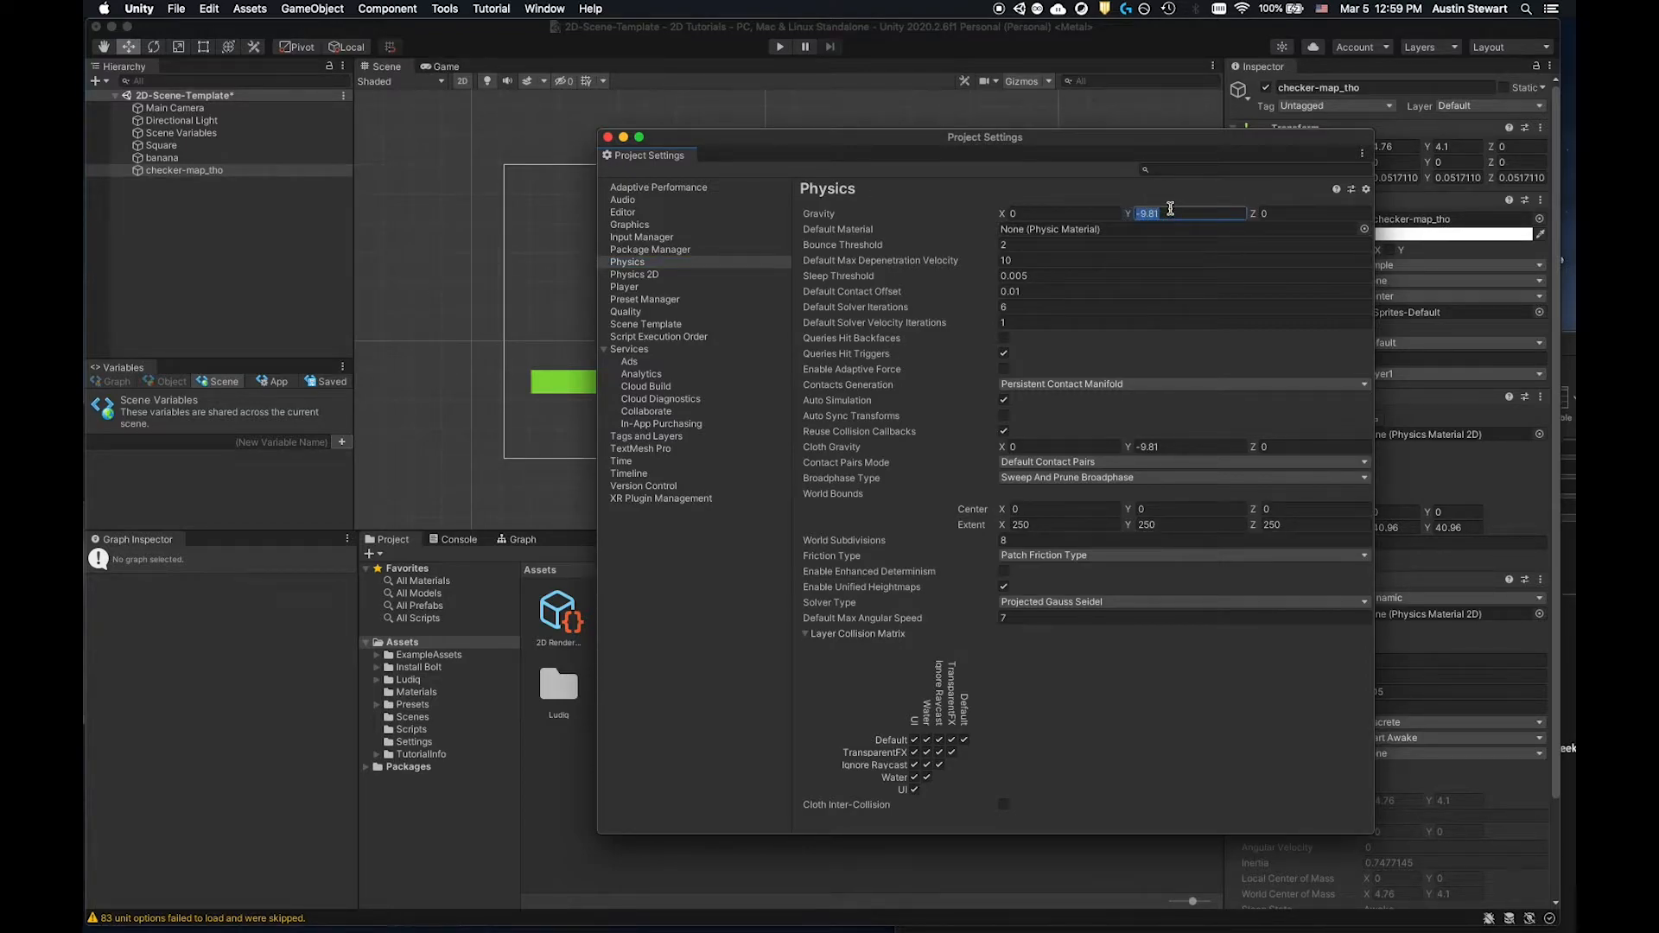
{"action": "left_click", "coordinate": [1182, 212]}
Examine the gravity values of the Physics 2D category and close the project settings.
{"action": "left_click", "coordinate": [633, 274]}
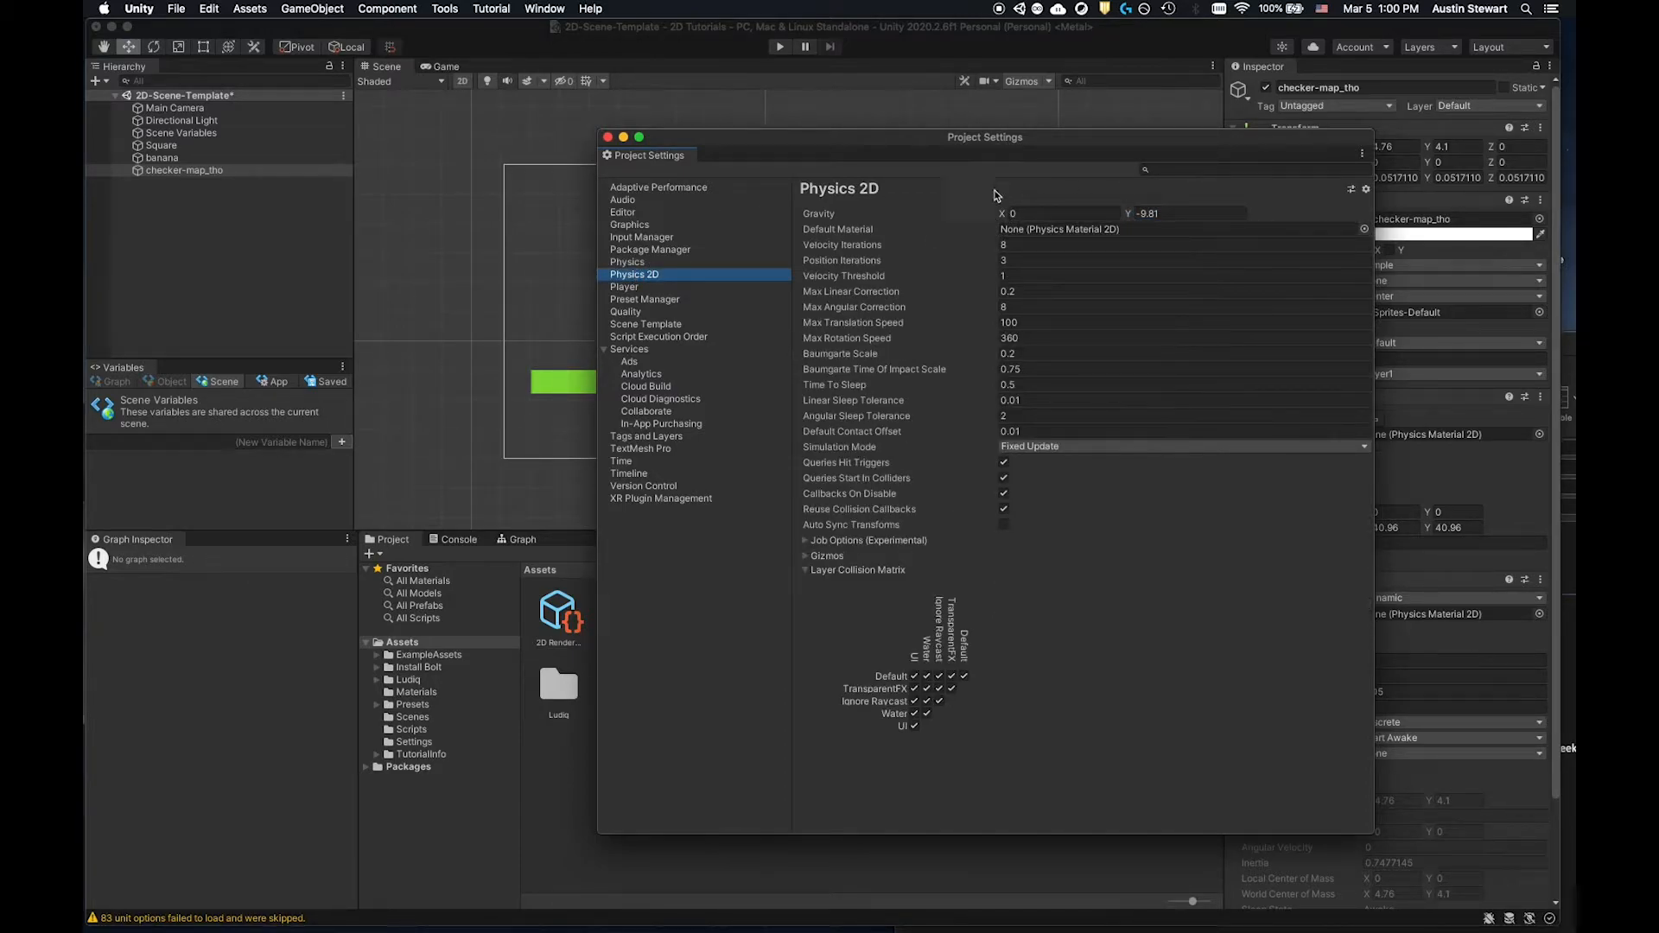
{"action": "left_click", "coordinate": [1132, 213]}
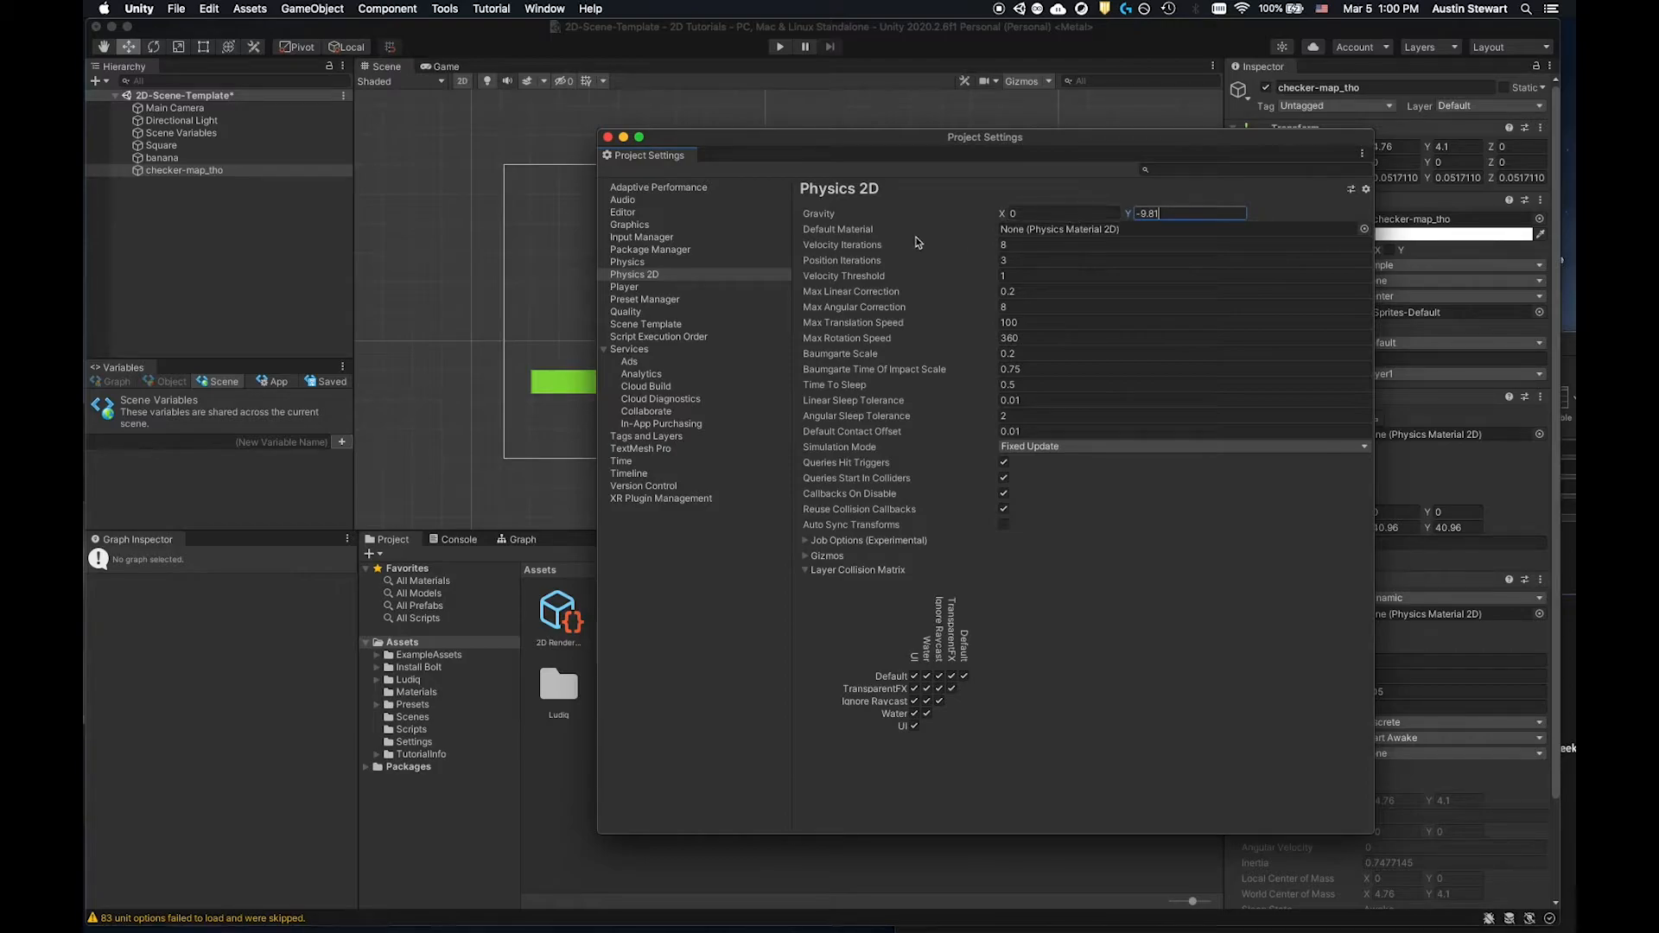
{"action": "mouse_move", "coordinate": [977, 137]}
{"action": "left_mouse_down"}
{"action": "mouse_move", "coordinate": [903, 114]}
{"action": "mouse_move", "coordinate": [923, 149]}
{"action": "mouse_move", "coordinate": [962, 153]}
{"action": "left_mouse_up"}
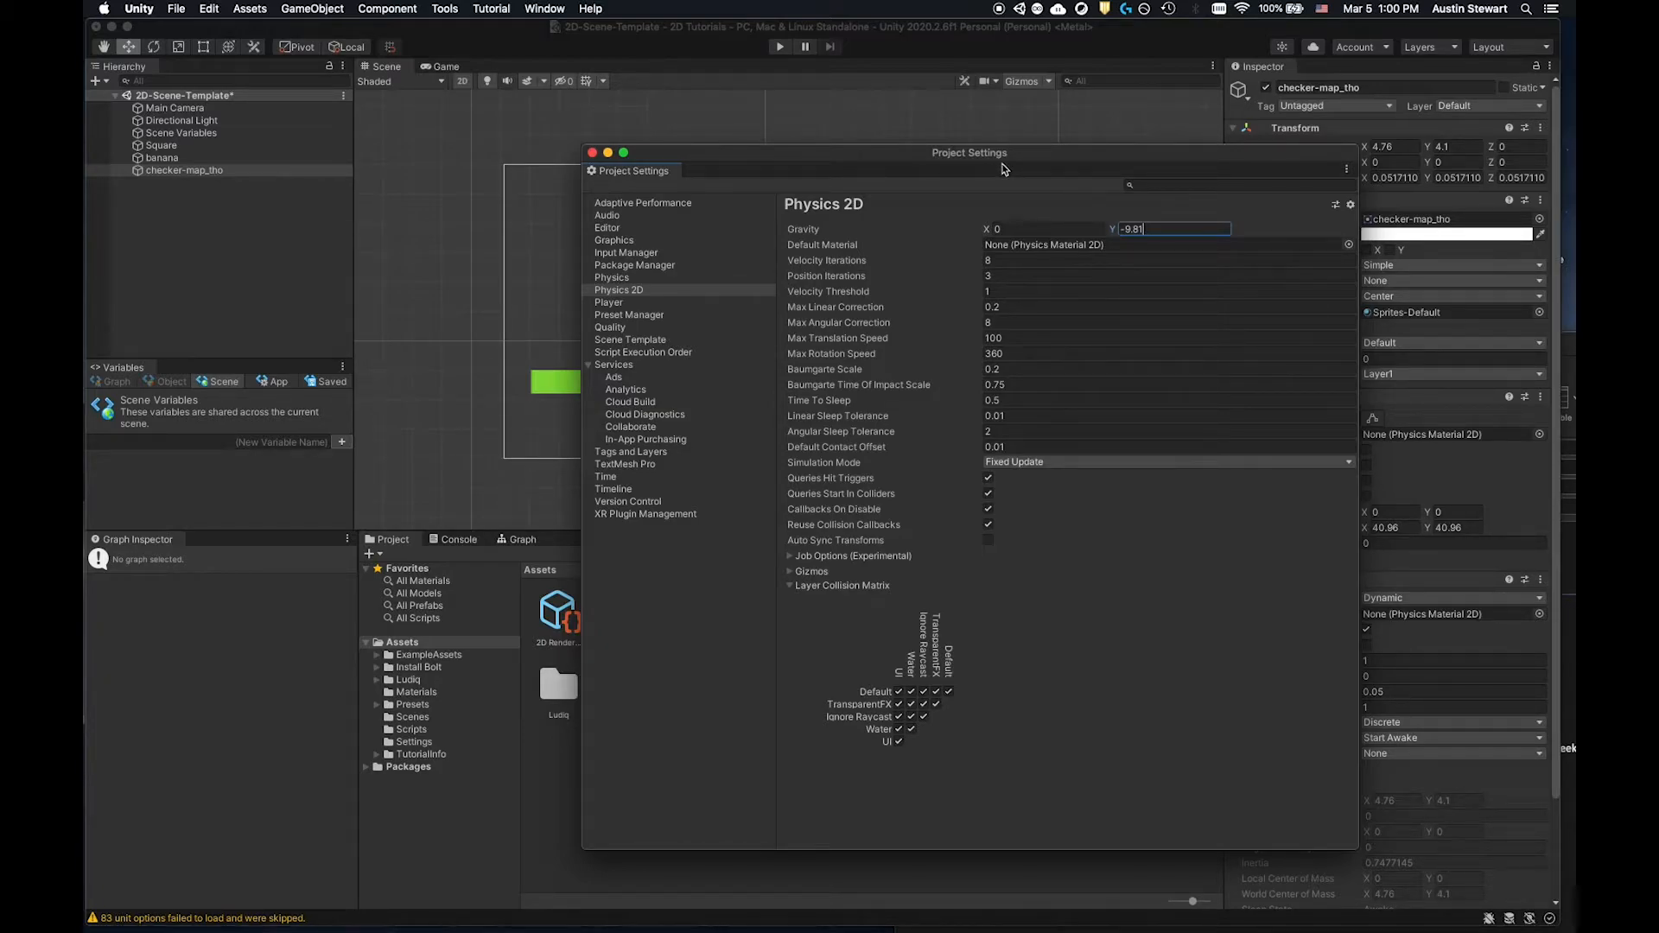
{"action": "left_click_drag", "start_coordinate": [987, 162], "coordinate": [950, 159]}
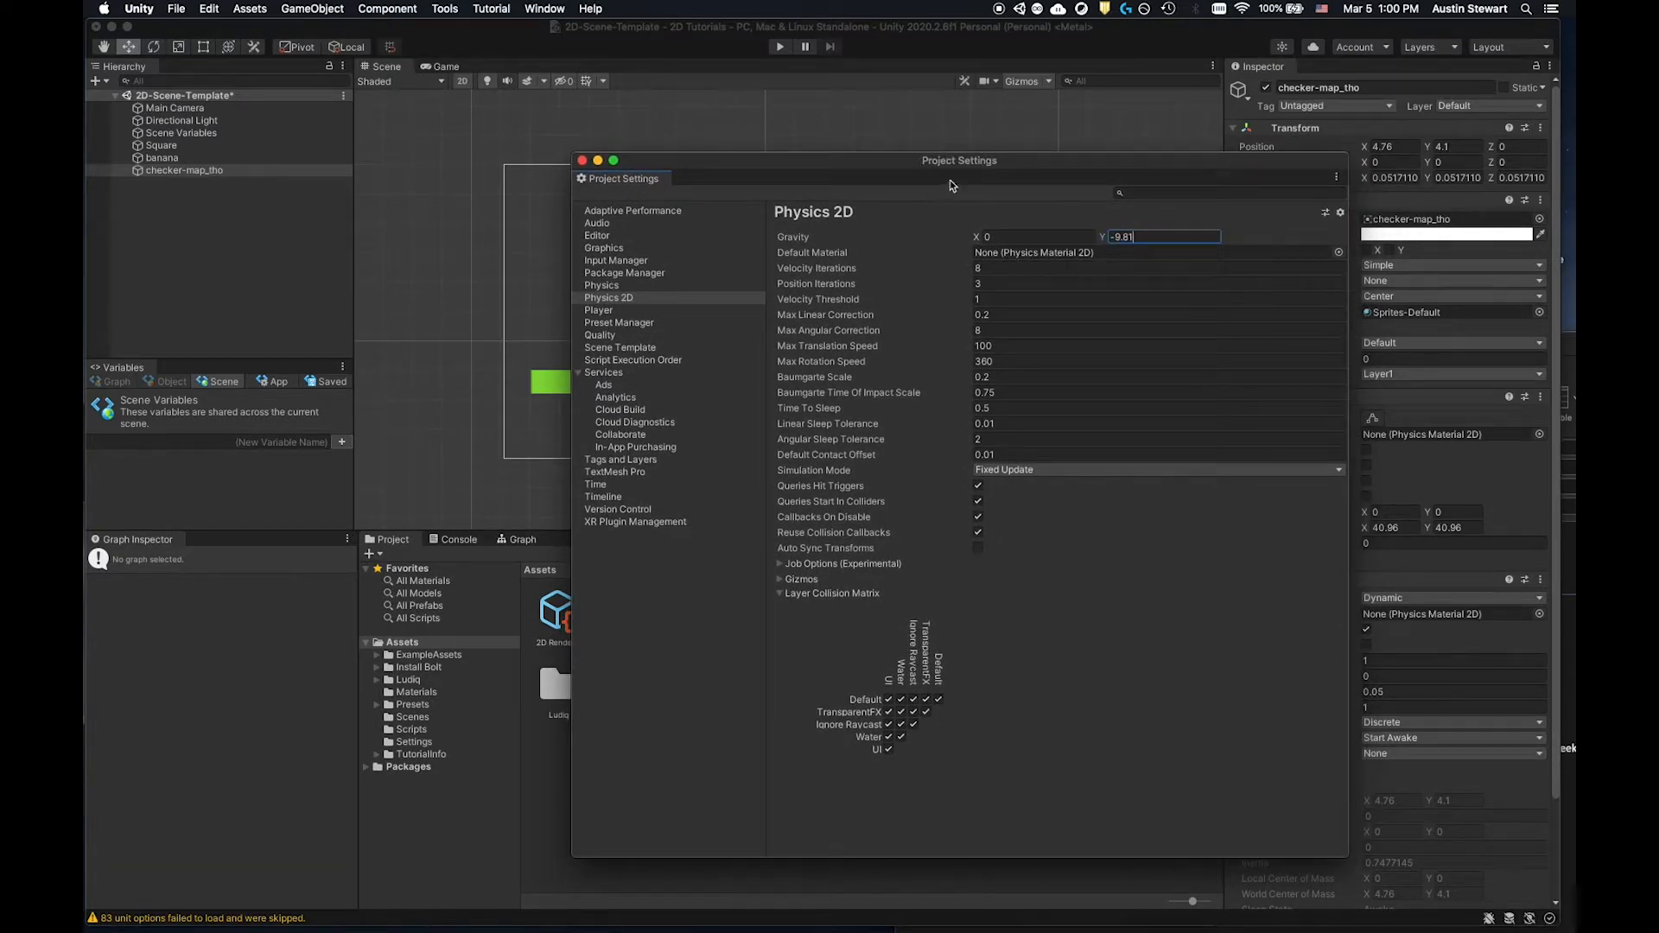
{"action": "left_click_drag", "start_coordinate": [919, 160], "coordinate": [1234, 163]}
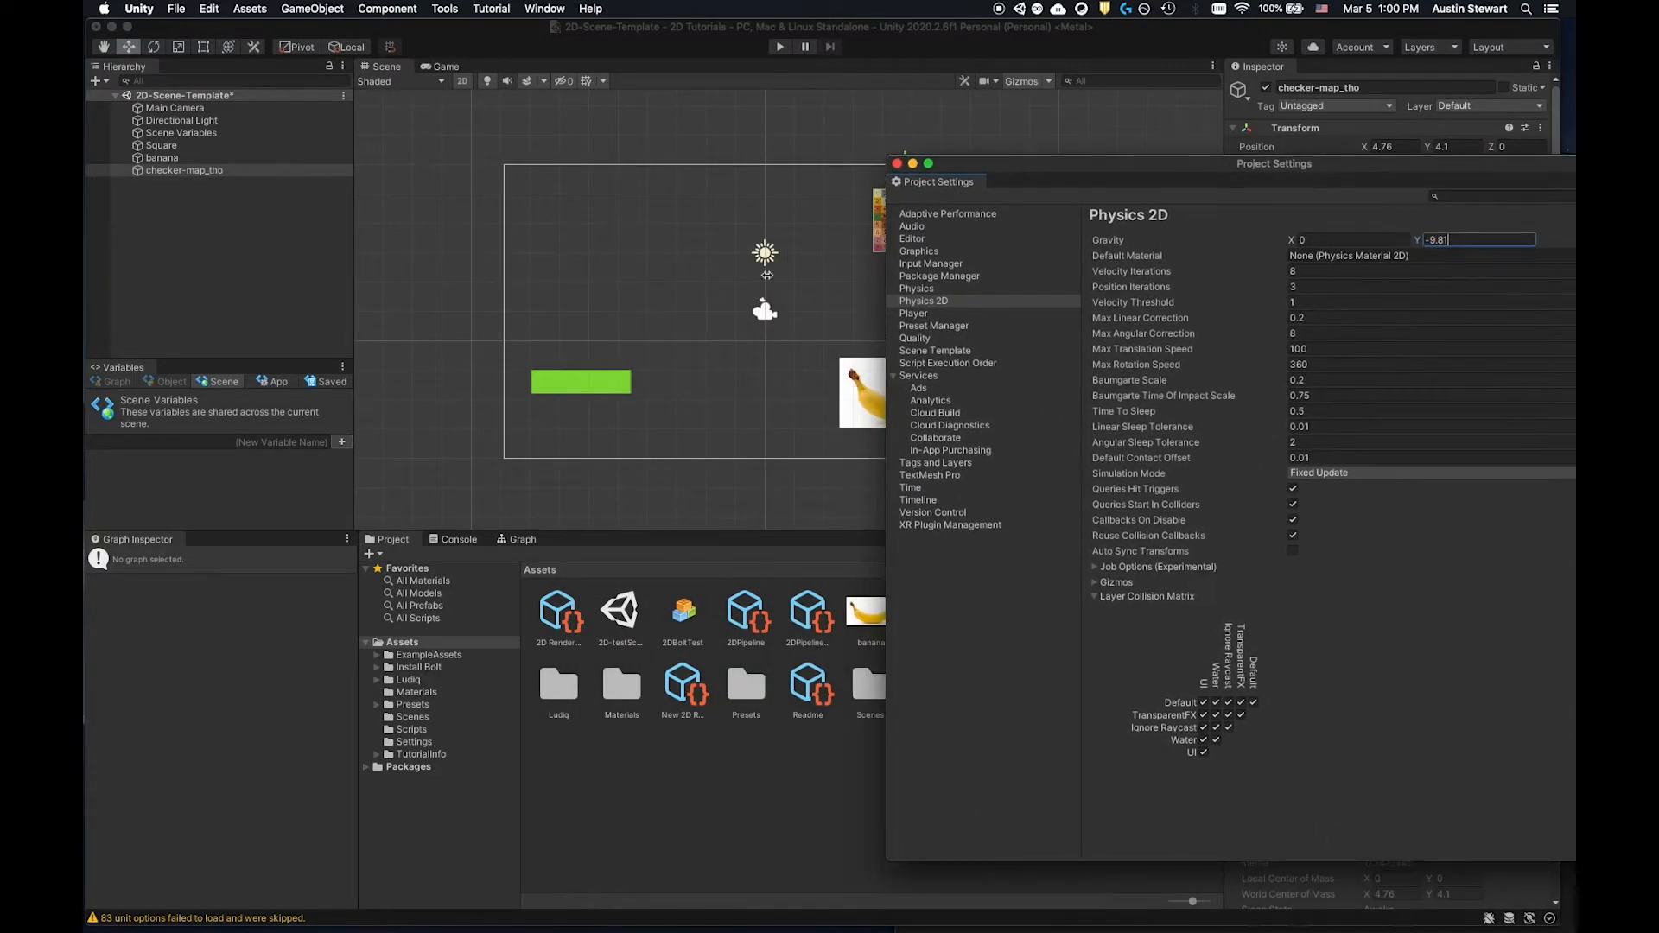
{"action": "left_click_drag", "start_coordinate": [1048, 164], "coordinate": [817, 151]}
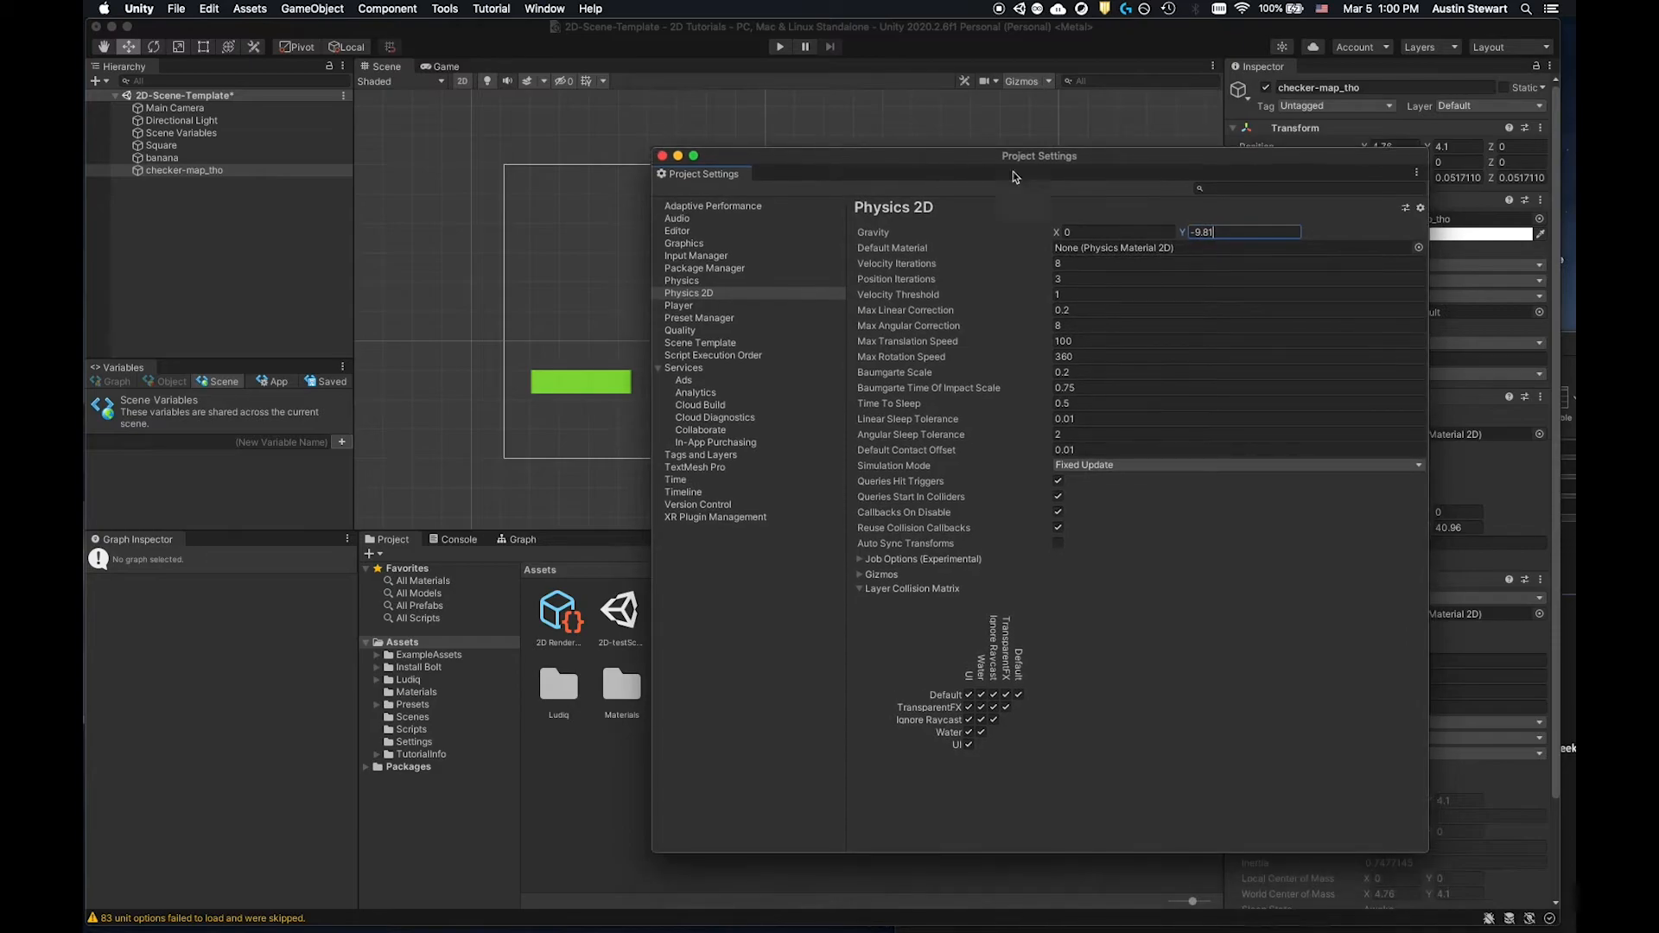
{"action": "left_click", "coordinate": [662, 156]}
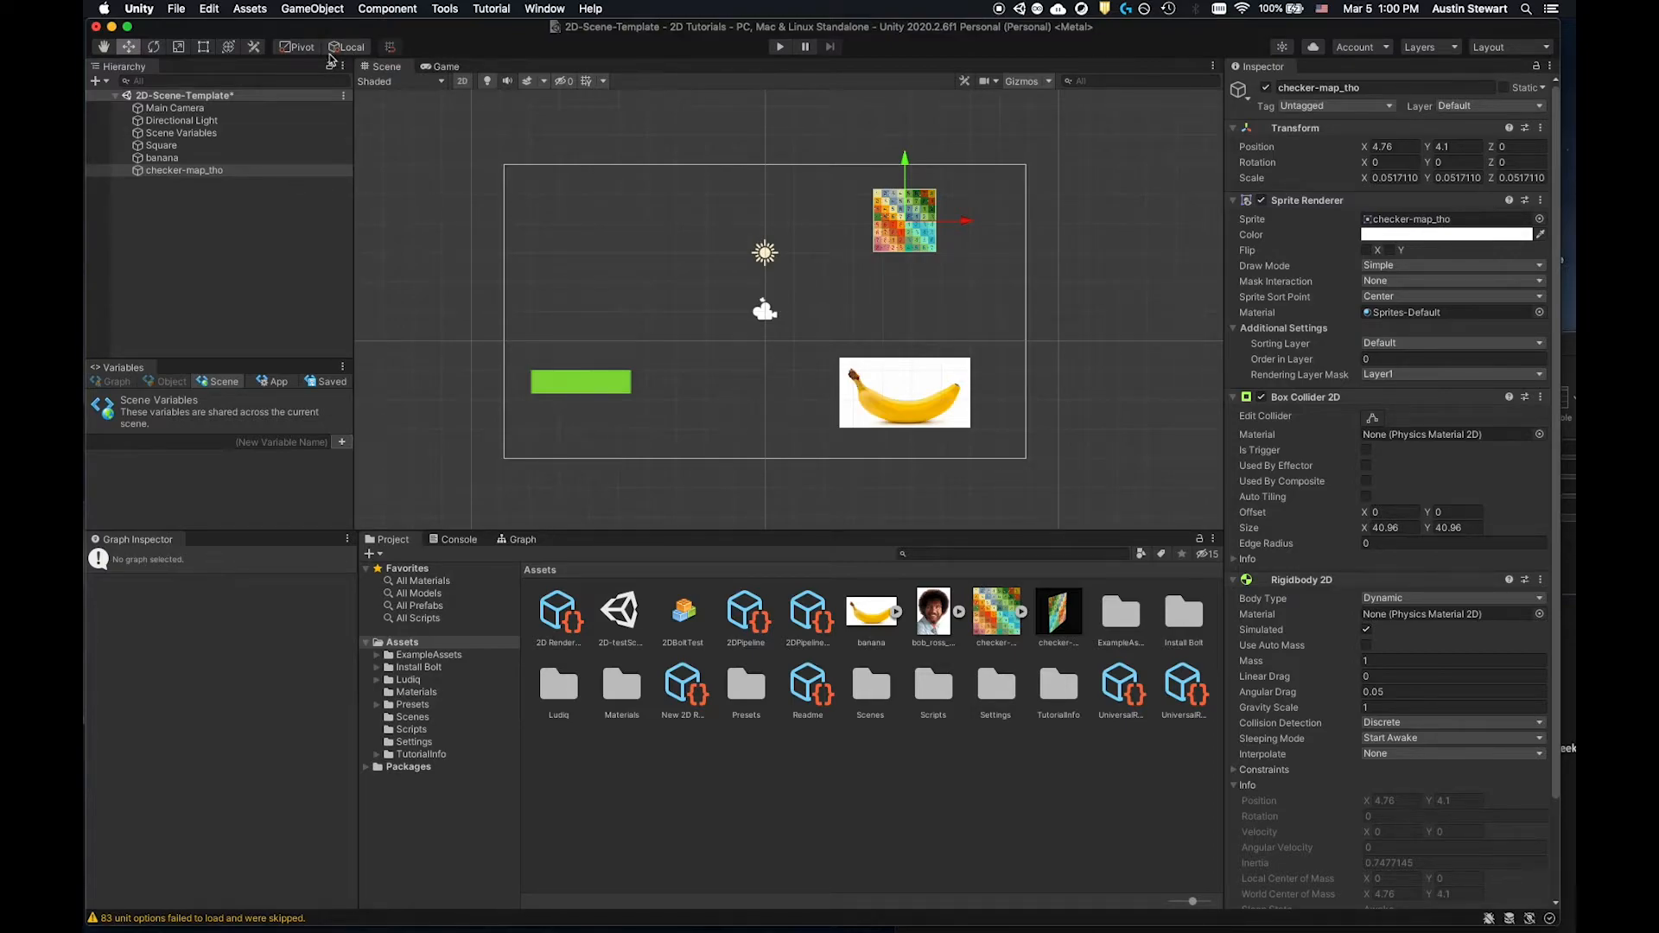
Reopen the project settings to review the 3D Physics gravity axes, and move the window clear of the scene's sprites.
{"action": "left_click", "coordinate": [204, 11]}
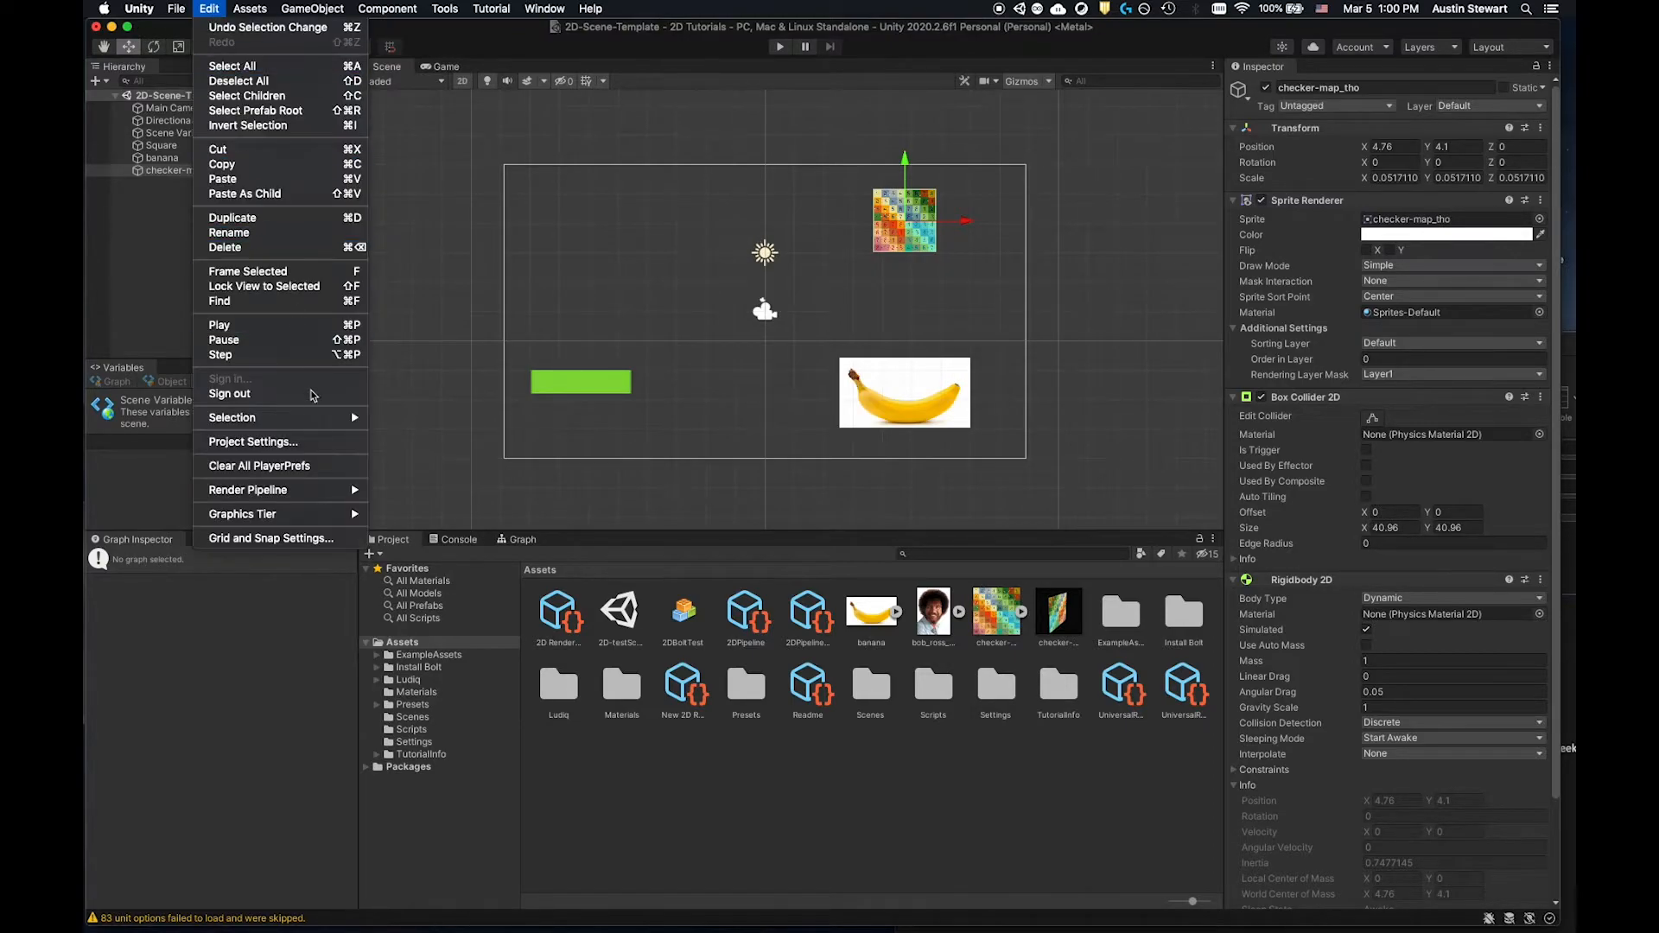
{"action": "left_click", "coordinate": [344, 442]}
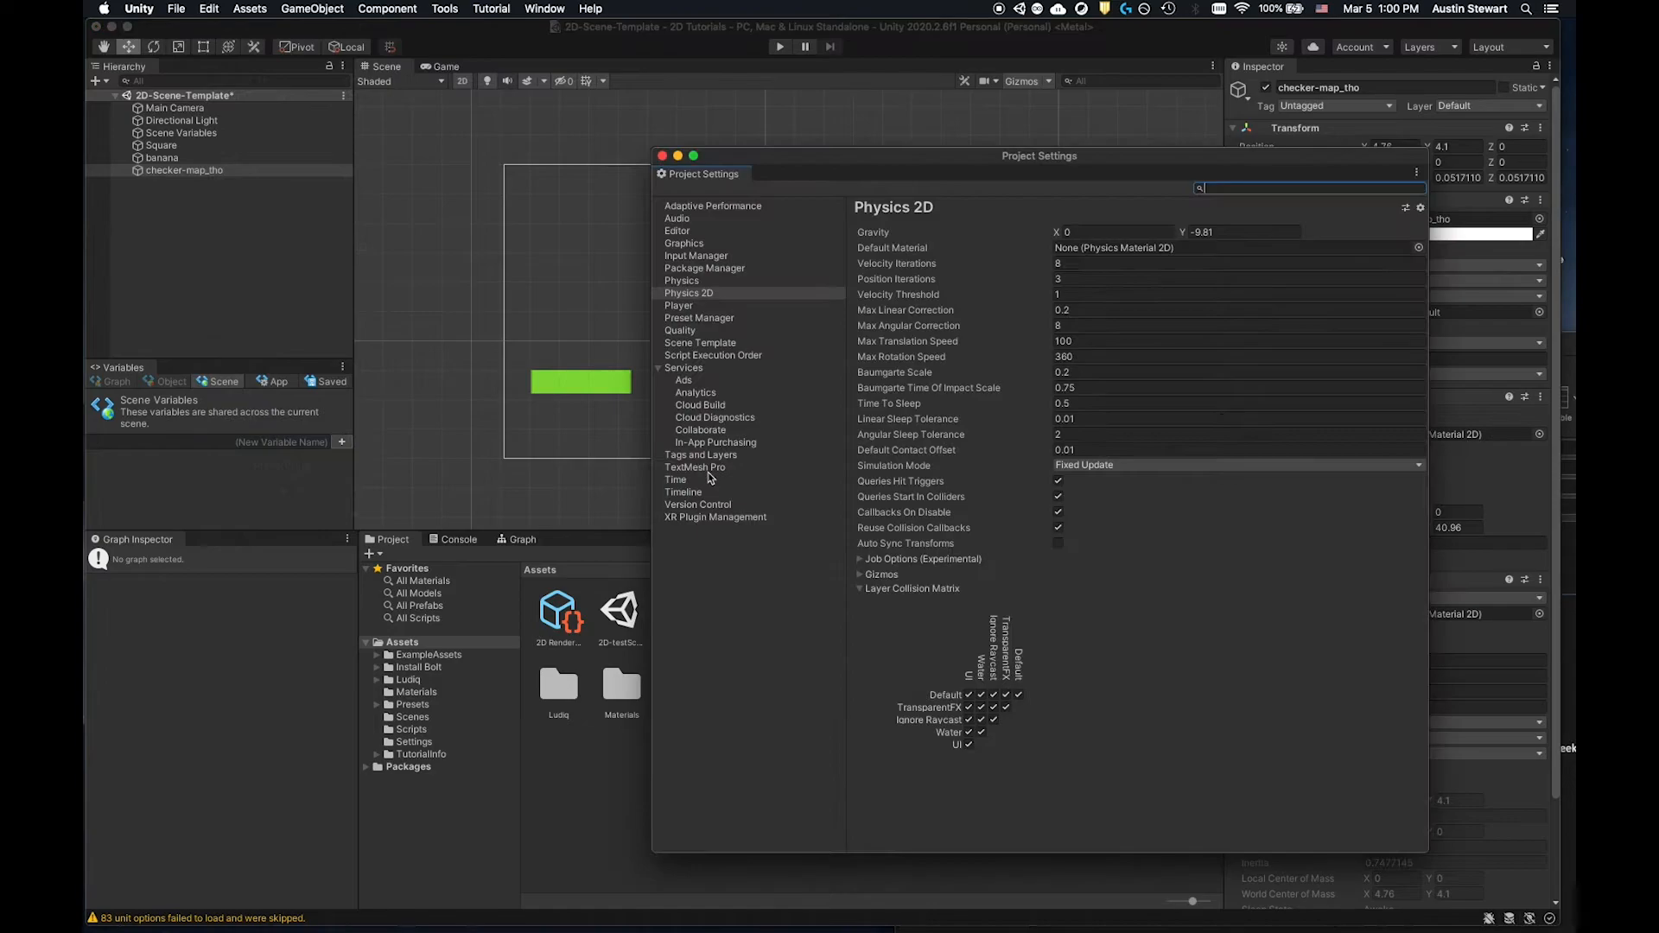
{"action": "left_click_drag", "start_coordinate": [875, 147], "coordinate": [1109, 400]}
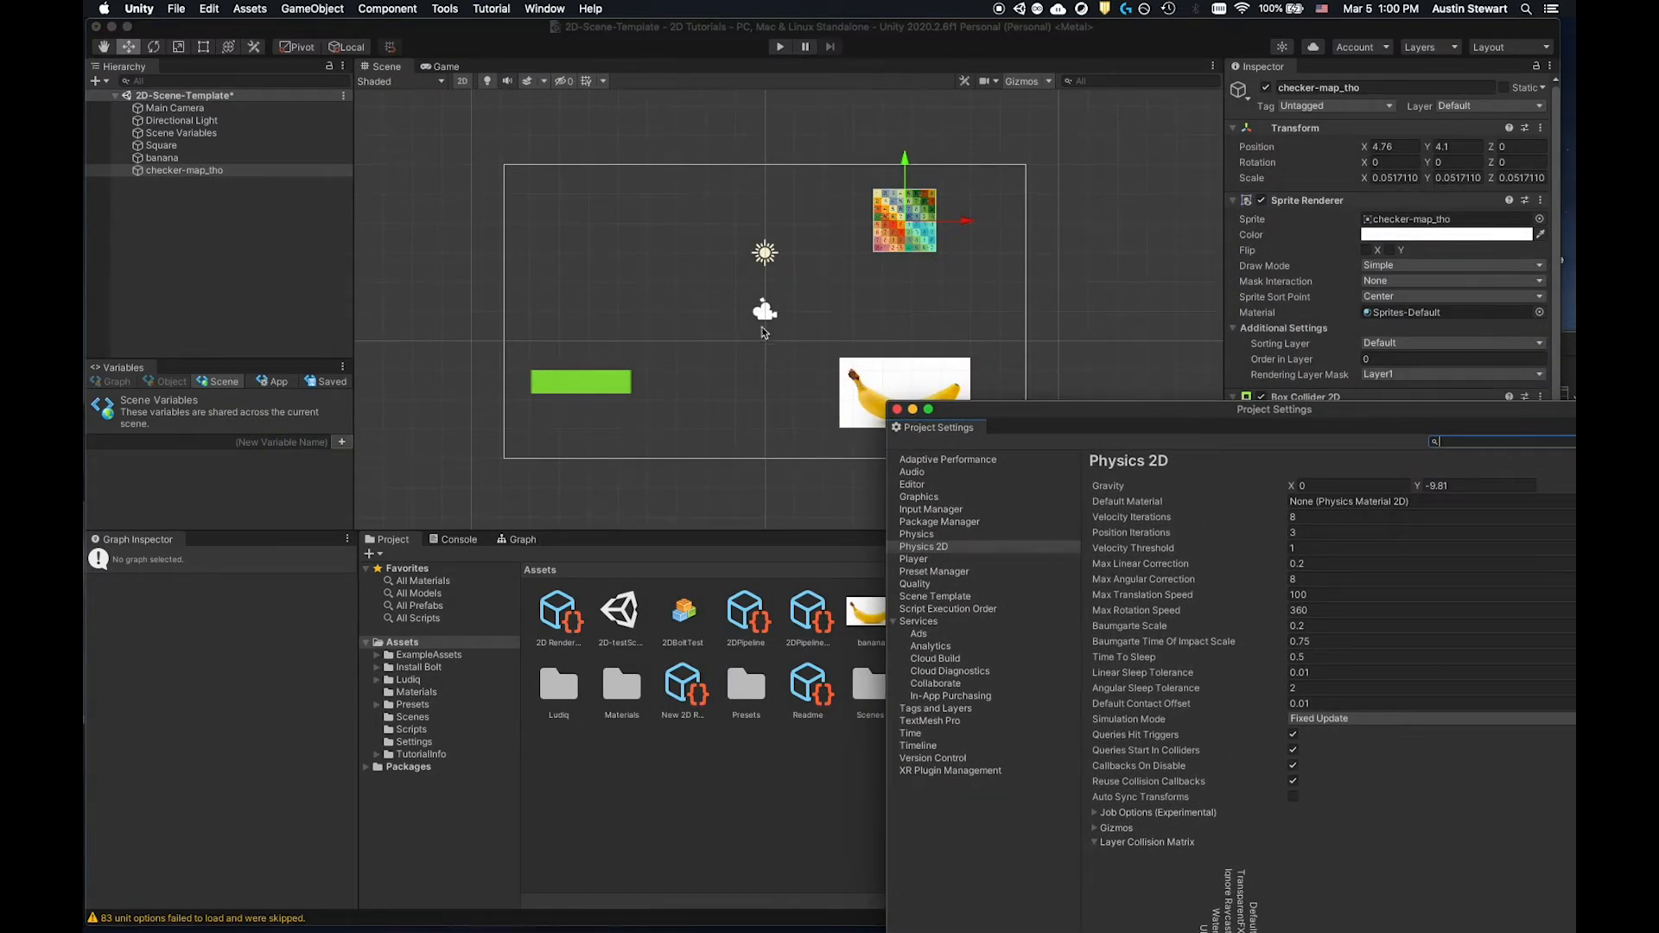
{"action": "left_click_drag", "start_coordinate": [1272, 415], "coordinate": [1115, 266]}
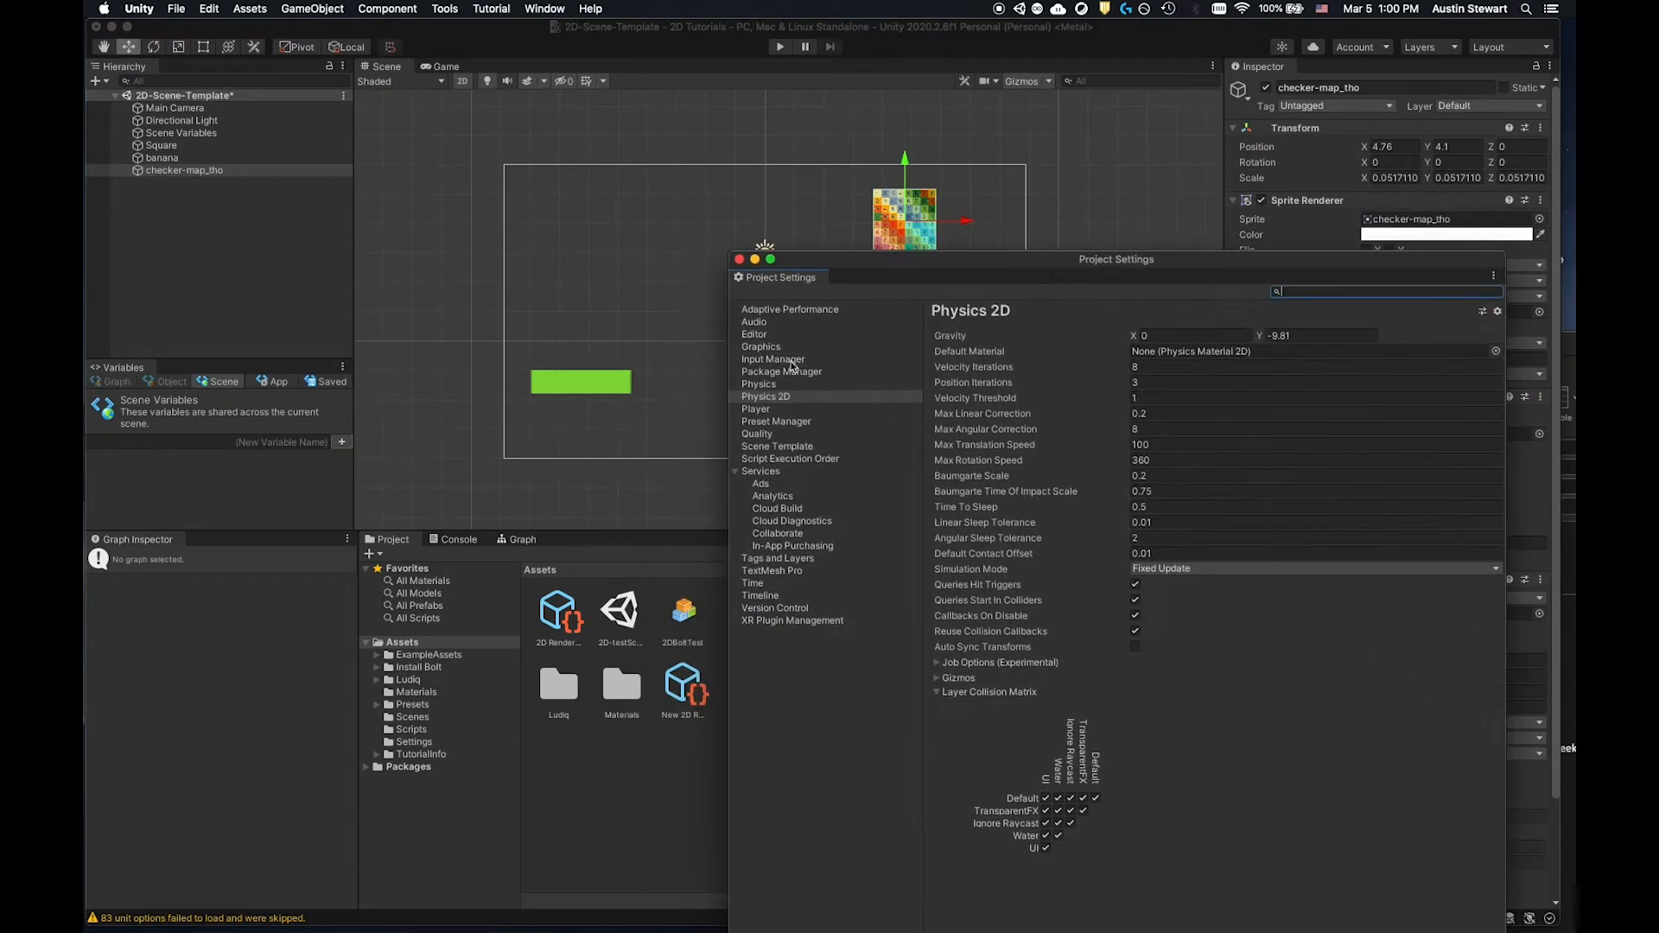
{"action": "left_click", "coordinate": [782, 385]}
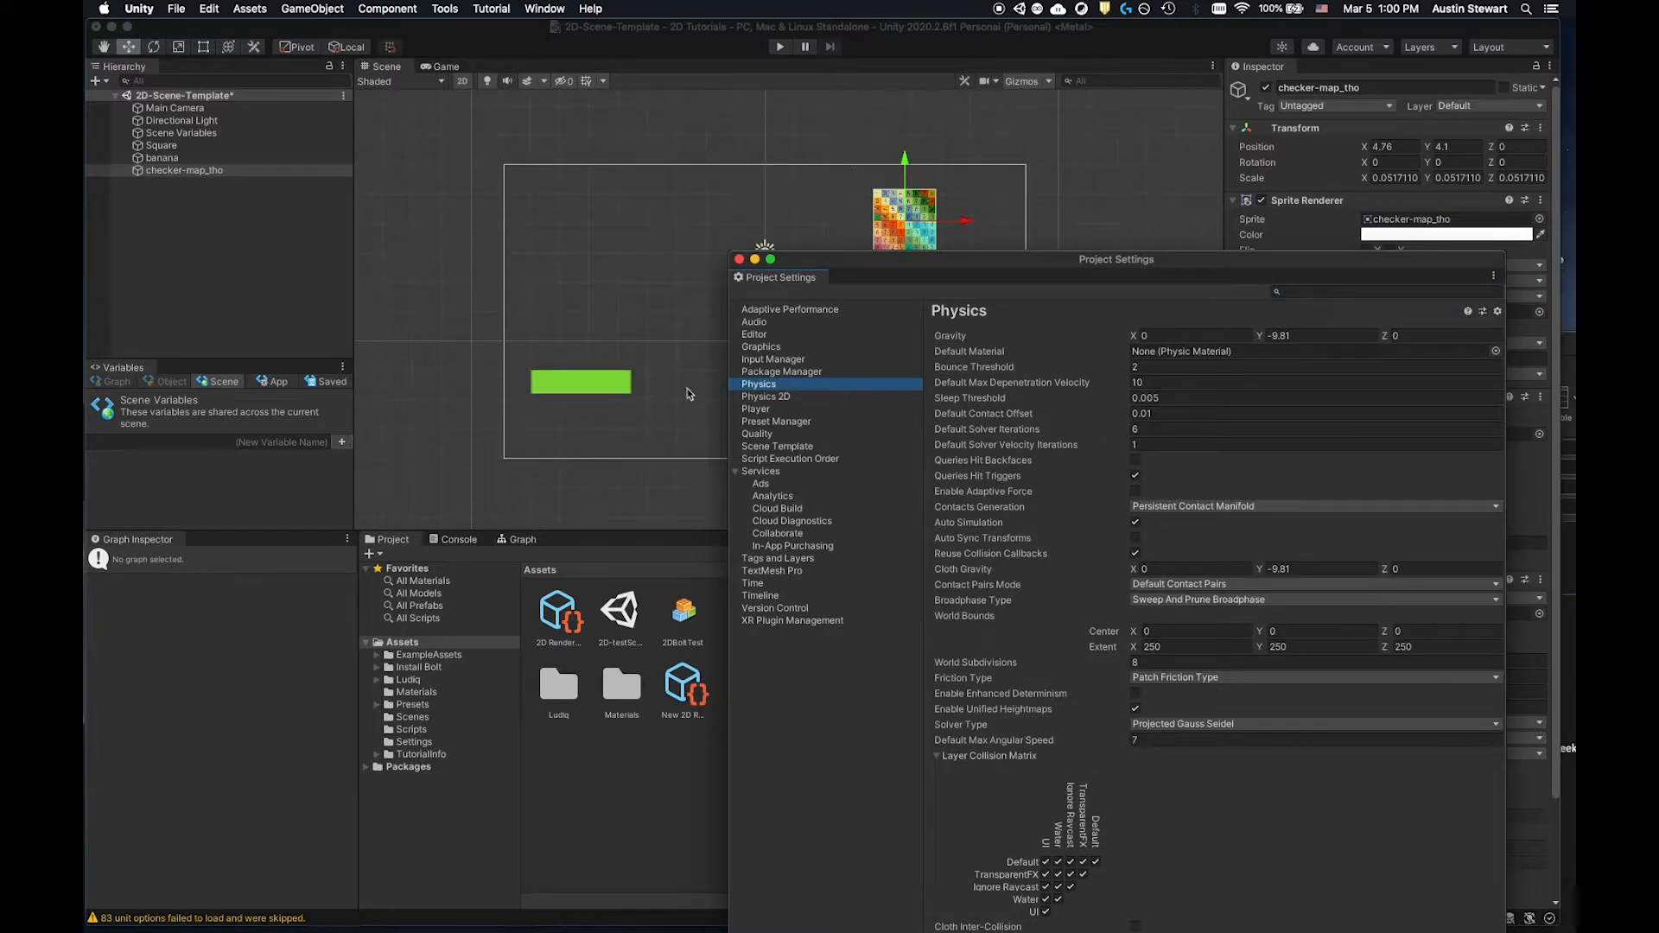
{"action": "left_click_drag", "start_coordinate": [885, 261], "coordinate": [780, 271]}
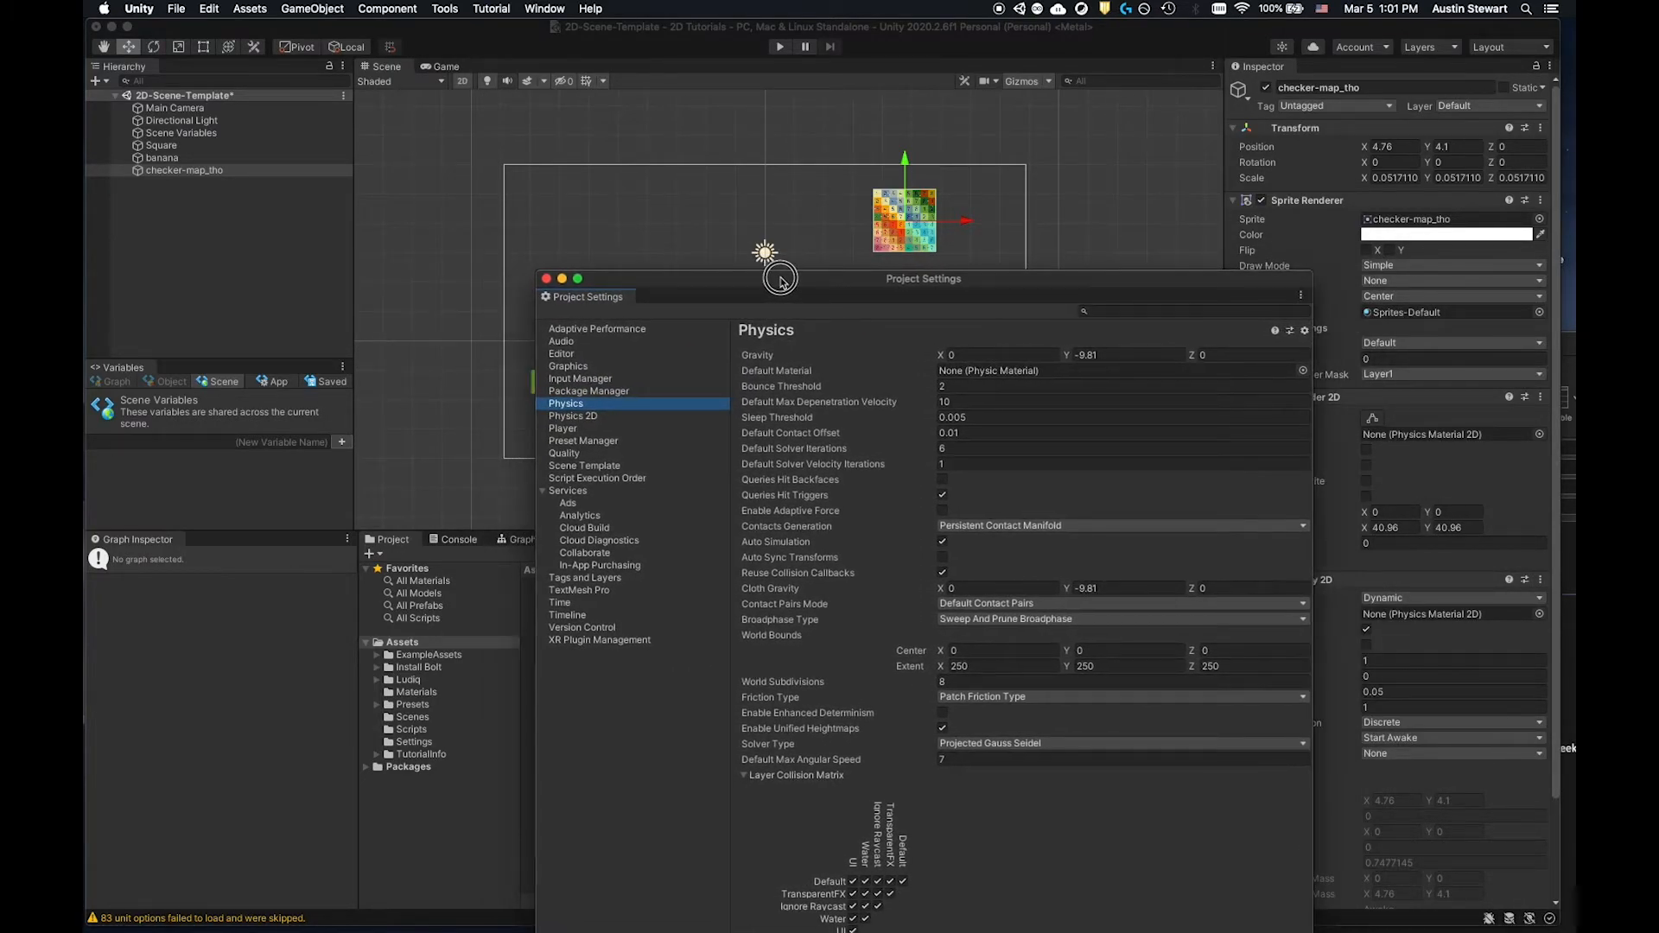
{"action": "left_click", "coordinate": [1213, 356]}
{"action": "key", "text": "Tab"}
{"action": "left_click_drag", "start_coordinate": [771, 286], "coordinate": [737, 468]}
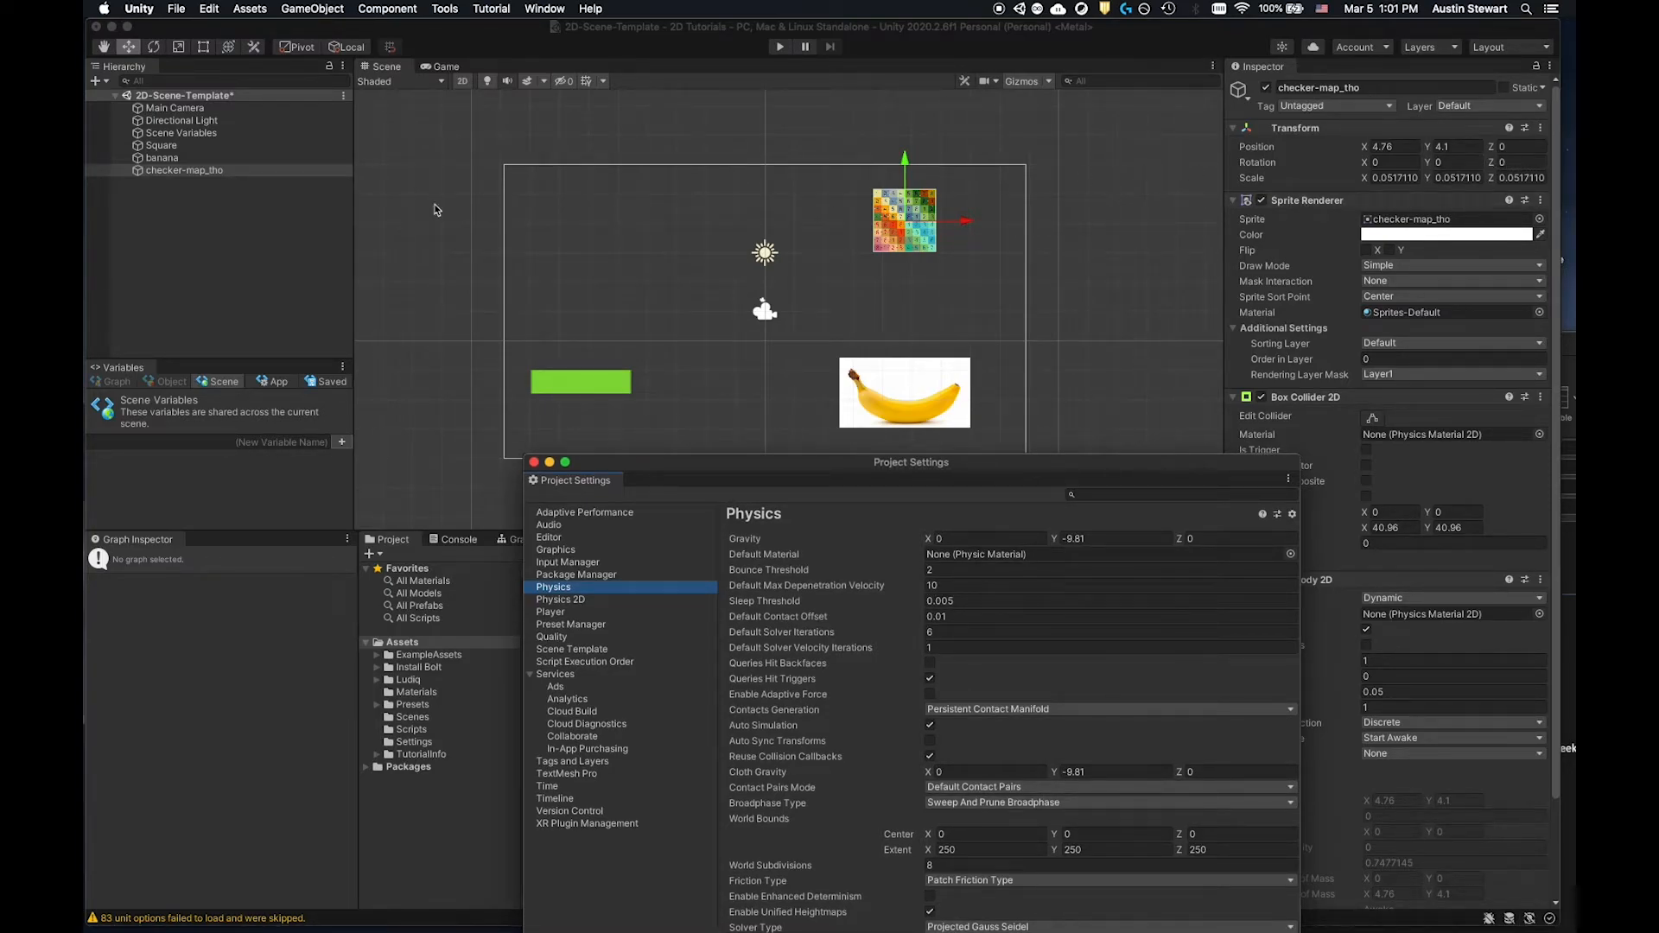
Examine the Main Camera's position and component settings, and clear the selection.
{"action": "left_click", "coordinate": [198, 110]}
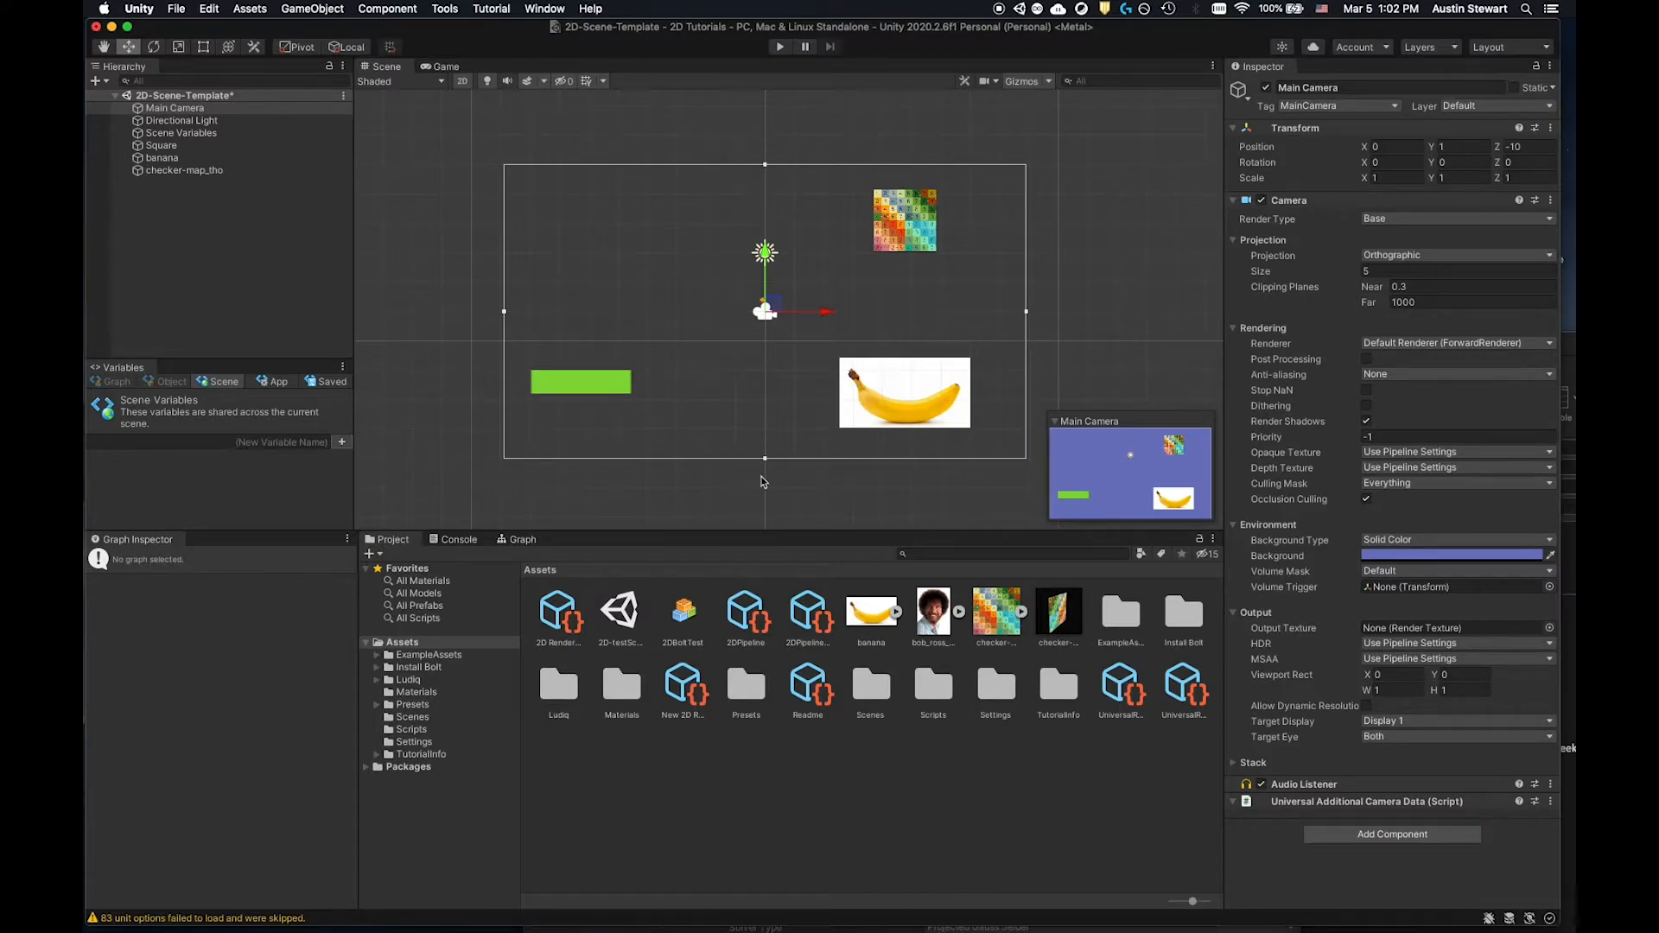
{"action": "left_click", "coordinate": [201, 230]}
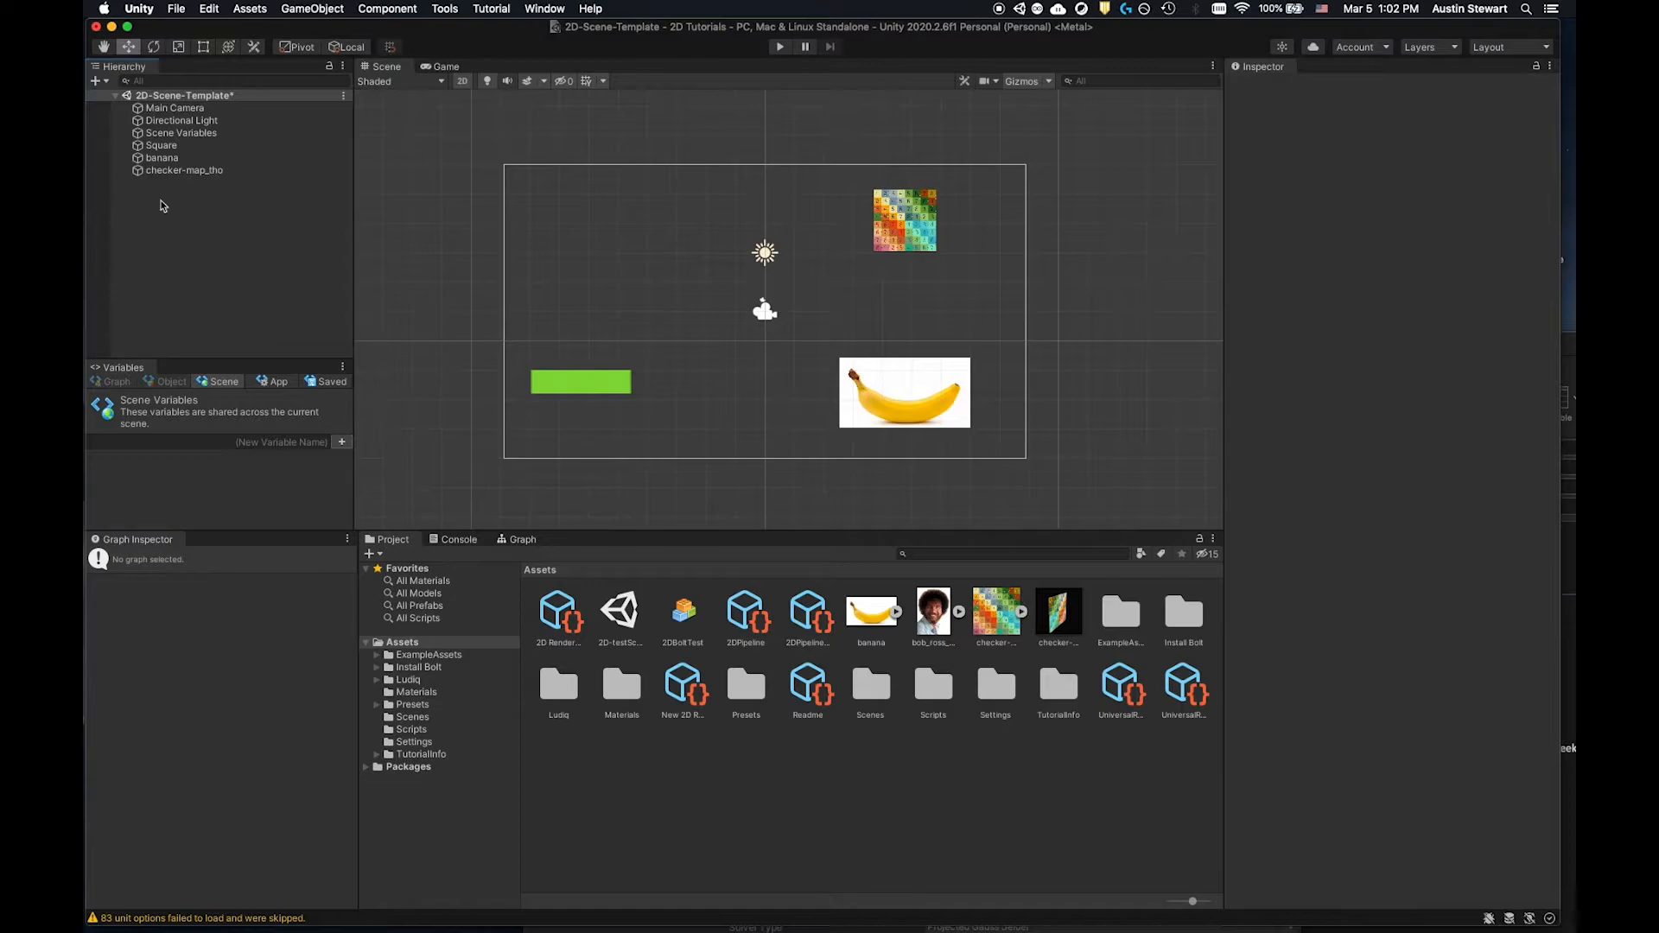
{"action": "left_click", "coordinate": [177, 108]}
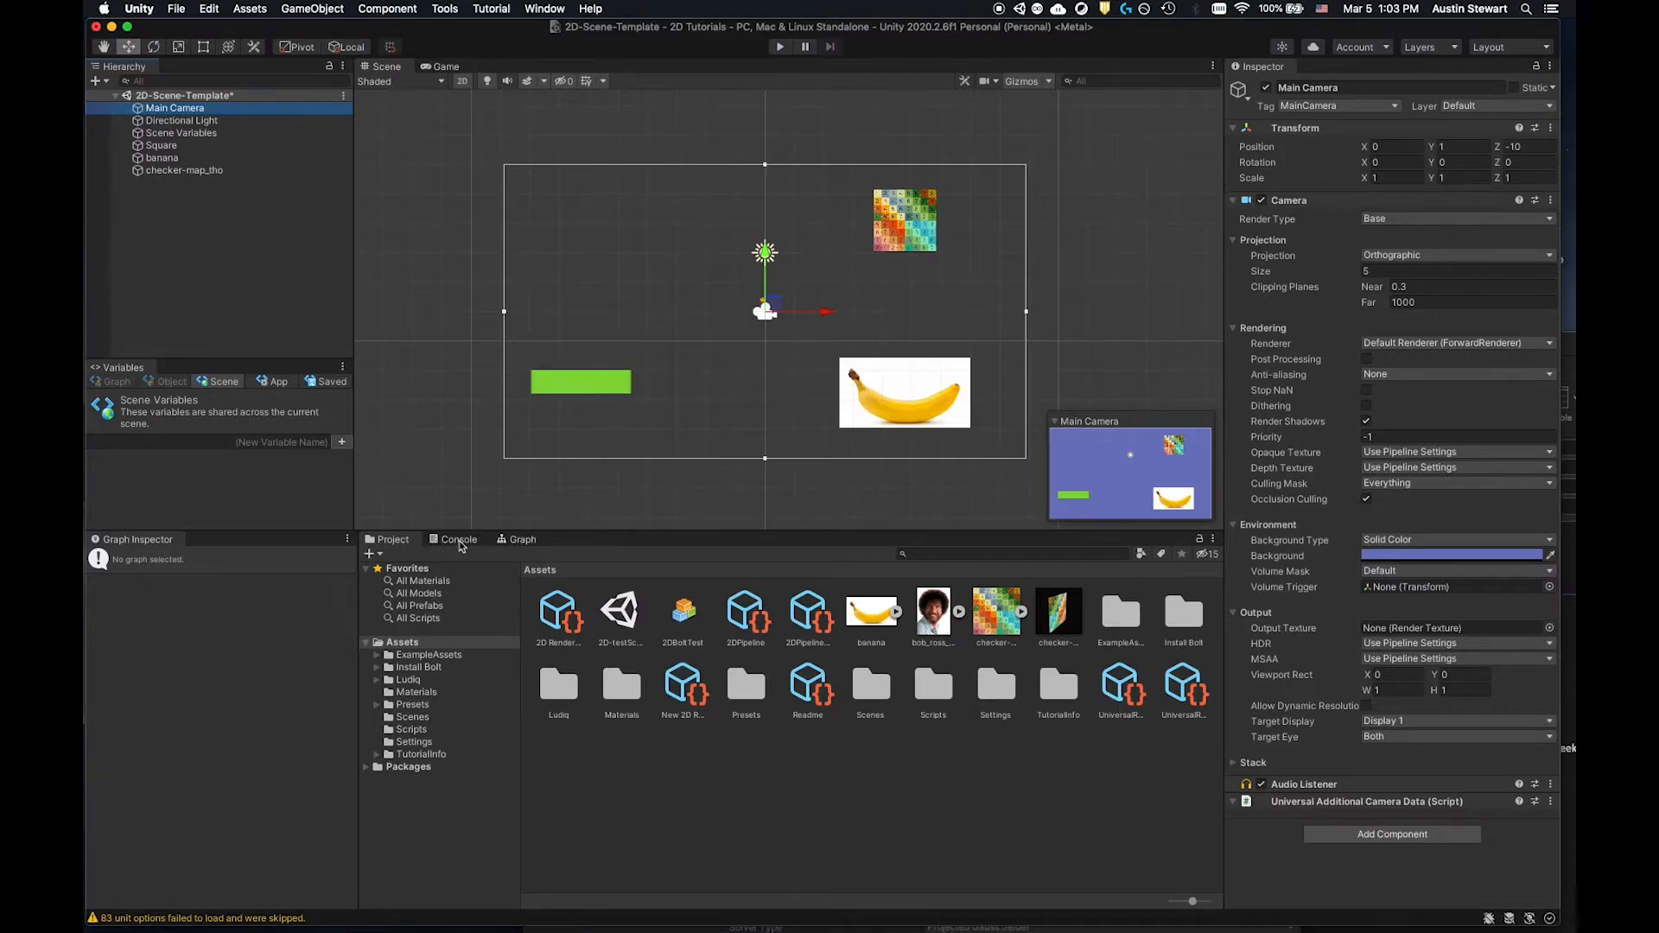
{"action": "left_click", "coordinate": [1016, 783]}
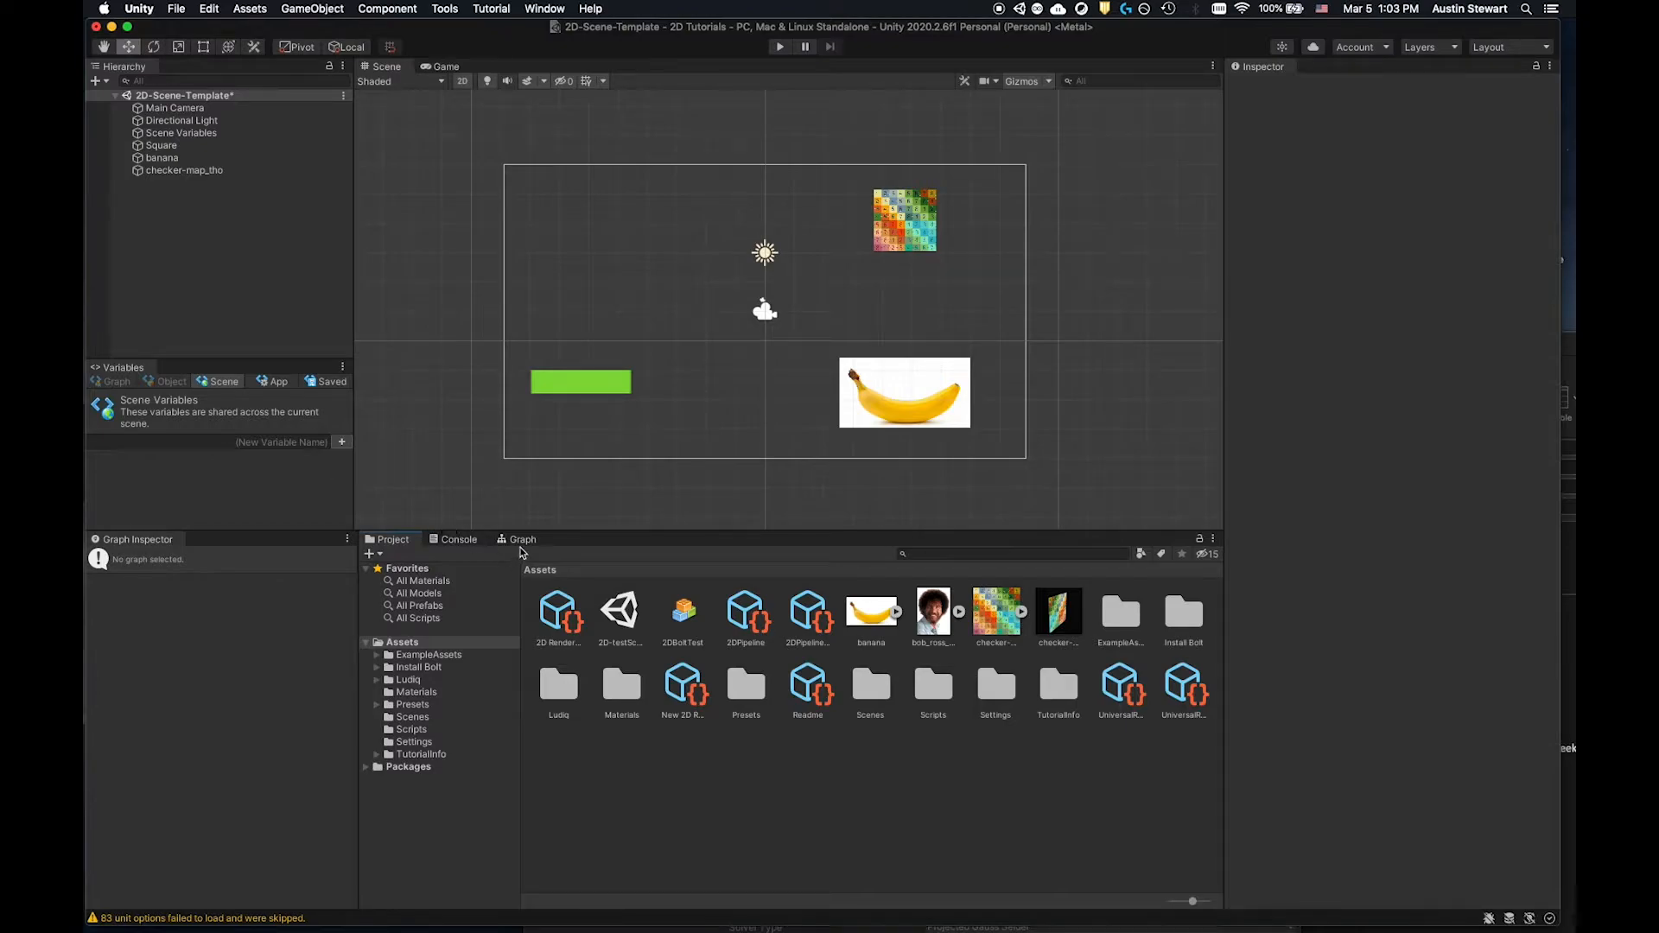
Show the Console and clear its messages.
{"action": "left_click", "coordinate": [523, 540]}
{"action": "left_click", "coordinate": [453, 540]}
{"action": "left_click", "coordinate": [374, 554]}
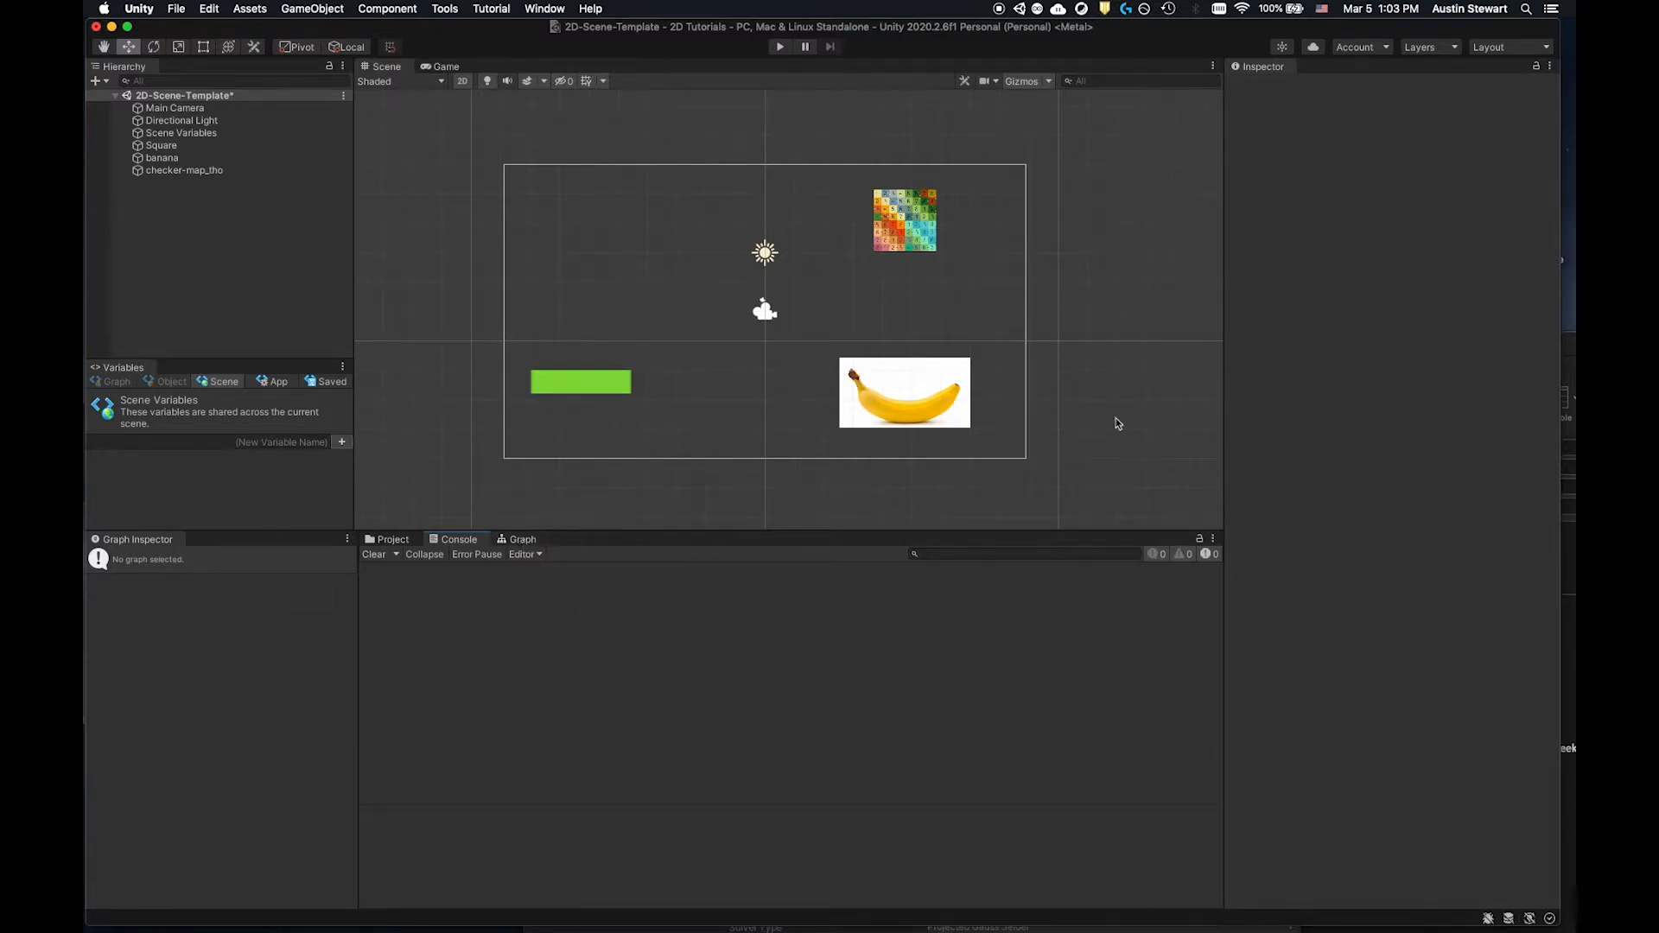
Review the checker-map_tho sprite's components and the categories of components that can be added, and close the list without adding any.
{"action": "left_click", "coordinate": [899, 201]}
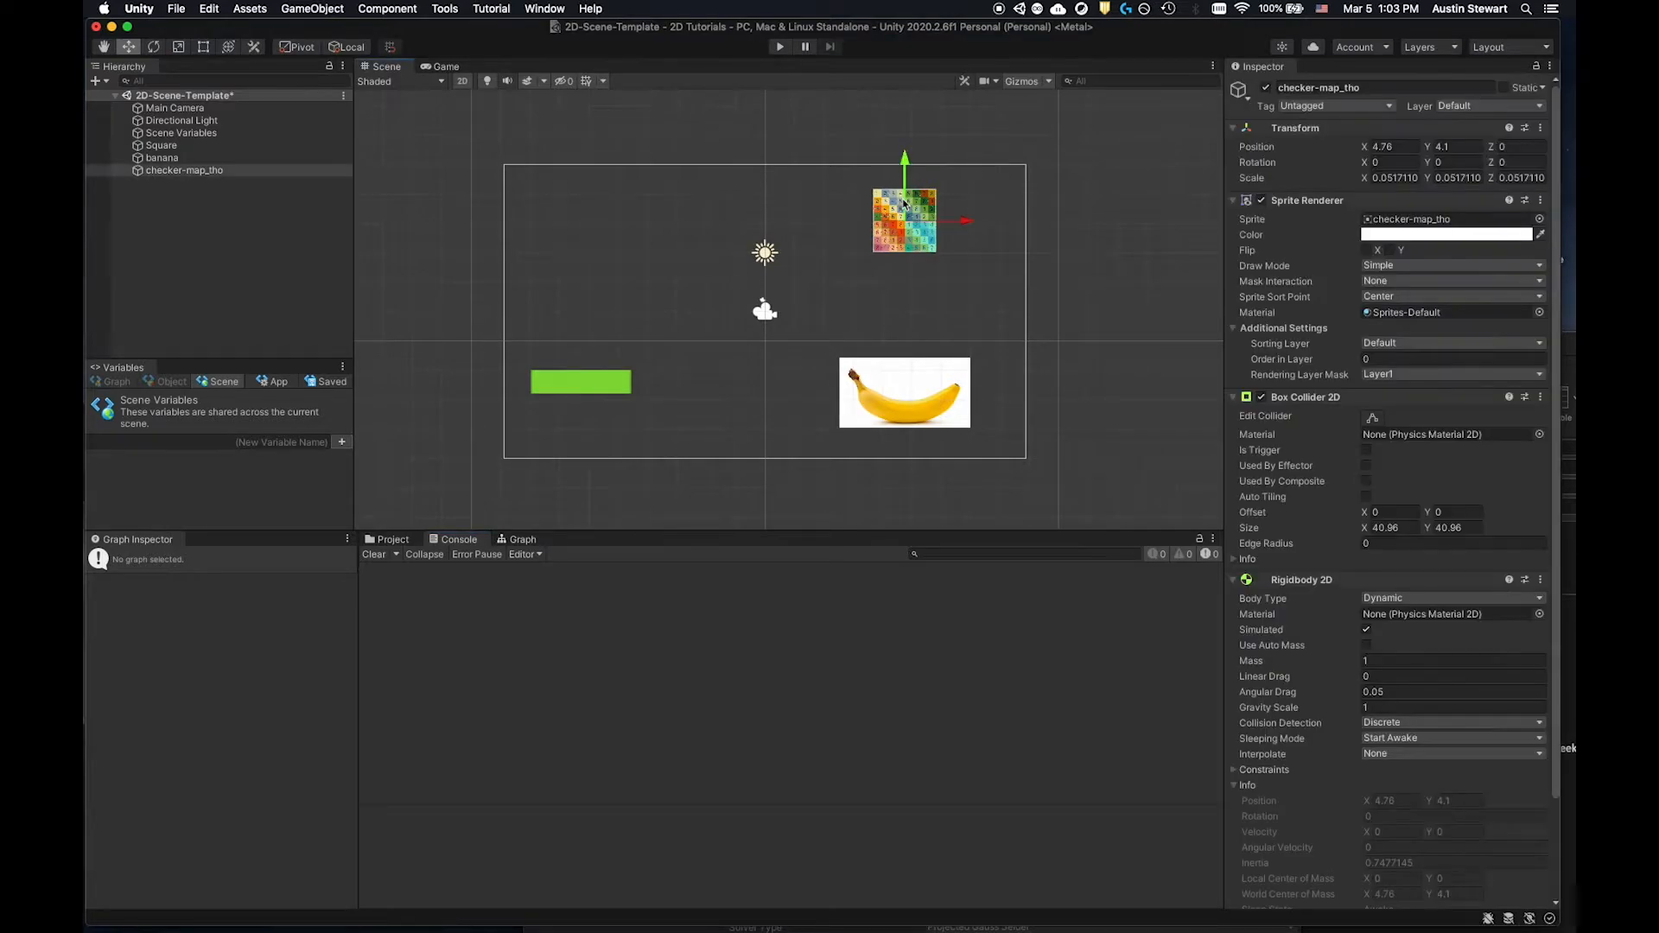
{"action": "scroll", "coordinate": [1353, 679], "scroll_direction": "down", "scroll_amount": 3}
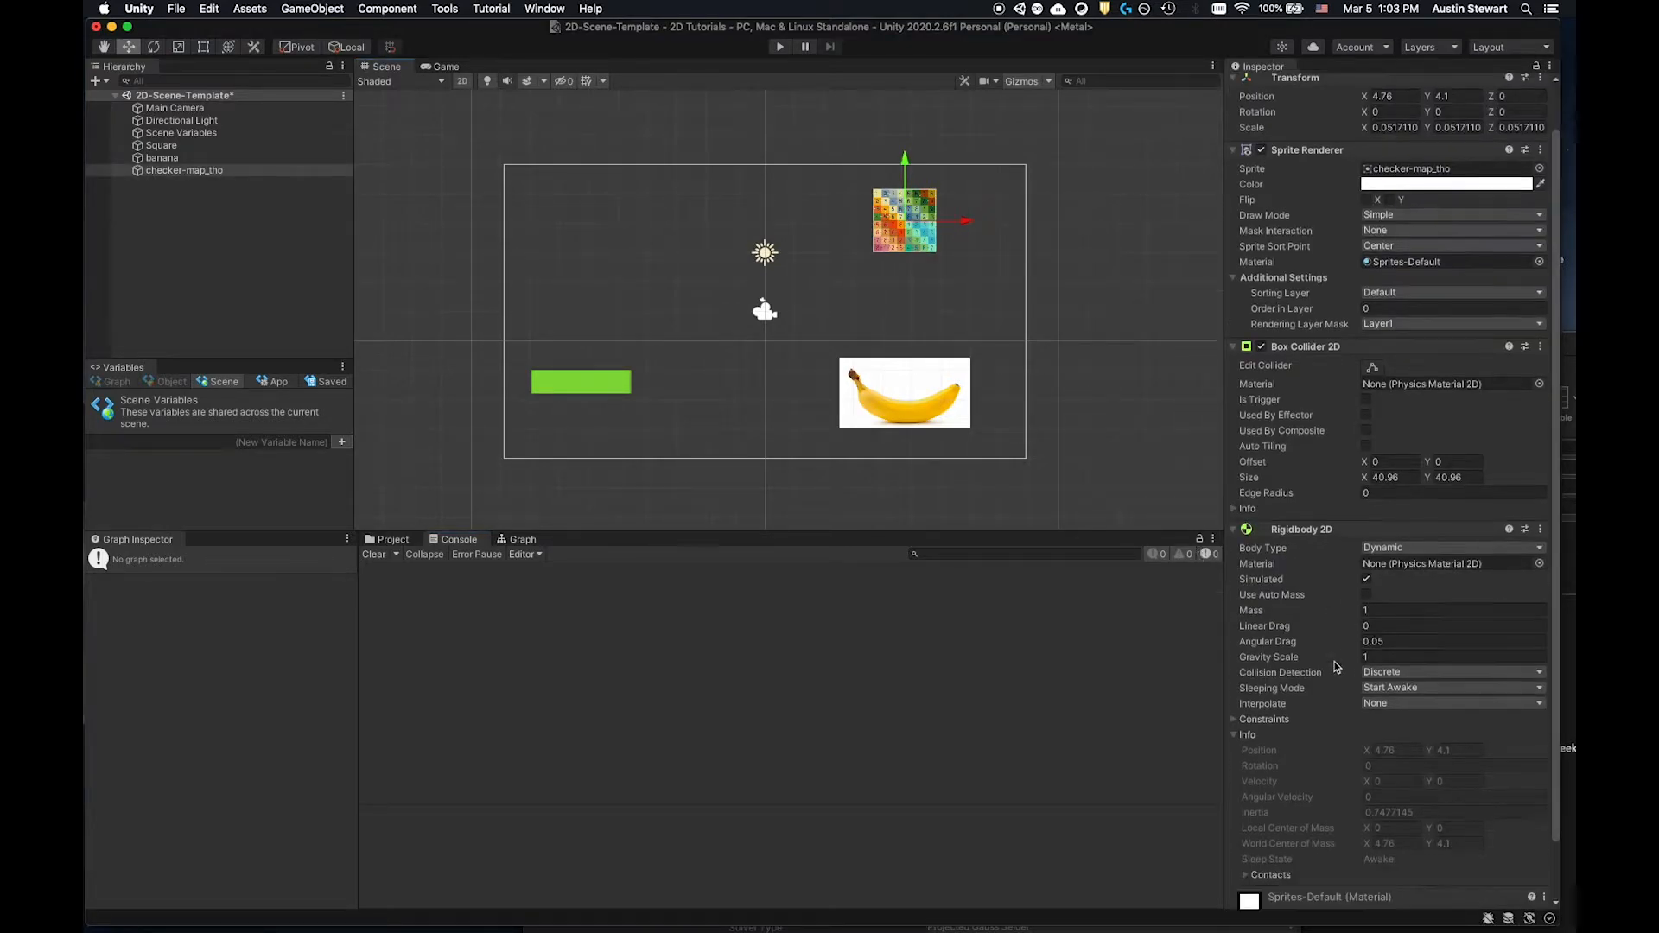
{"action": "left_click", "coordinate": [1399, 892]}
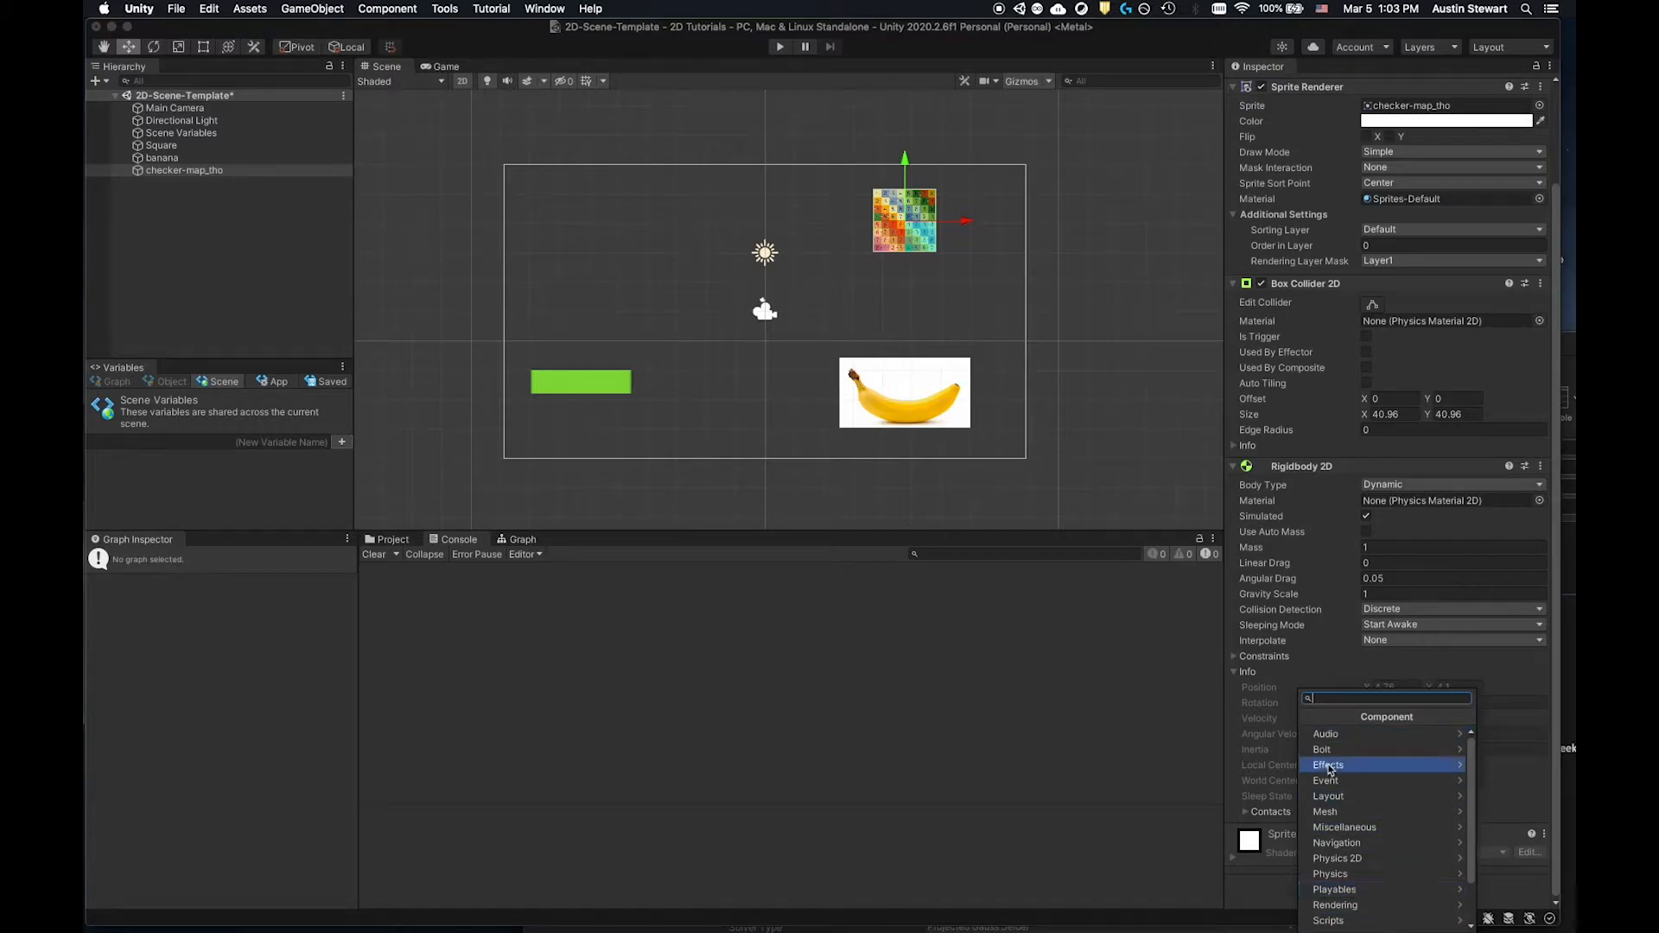
{"action": "left_click", "coordinate": [1253, 900]}
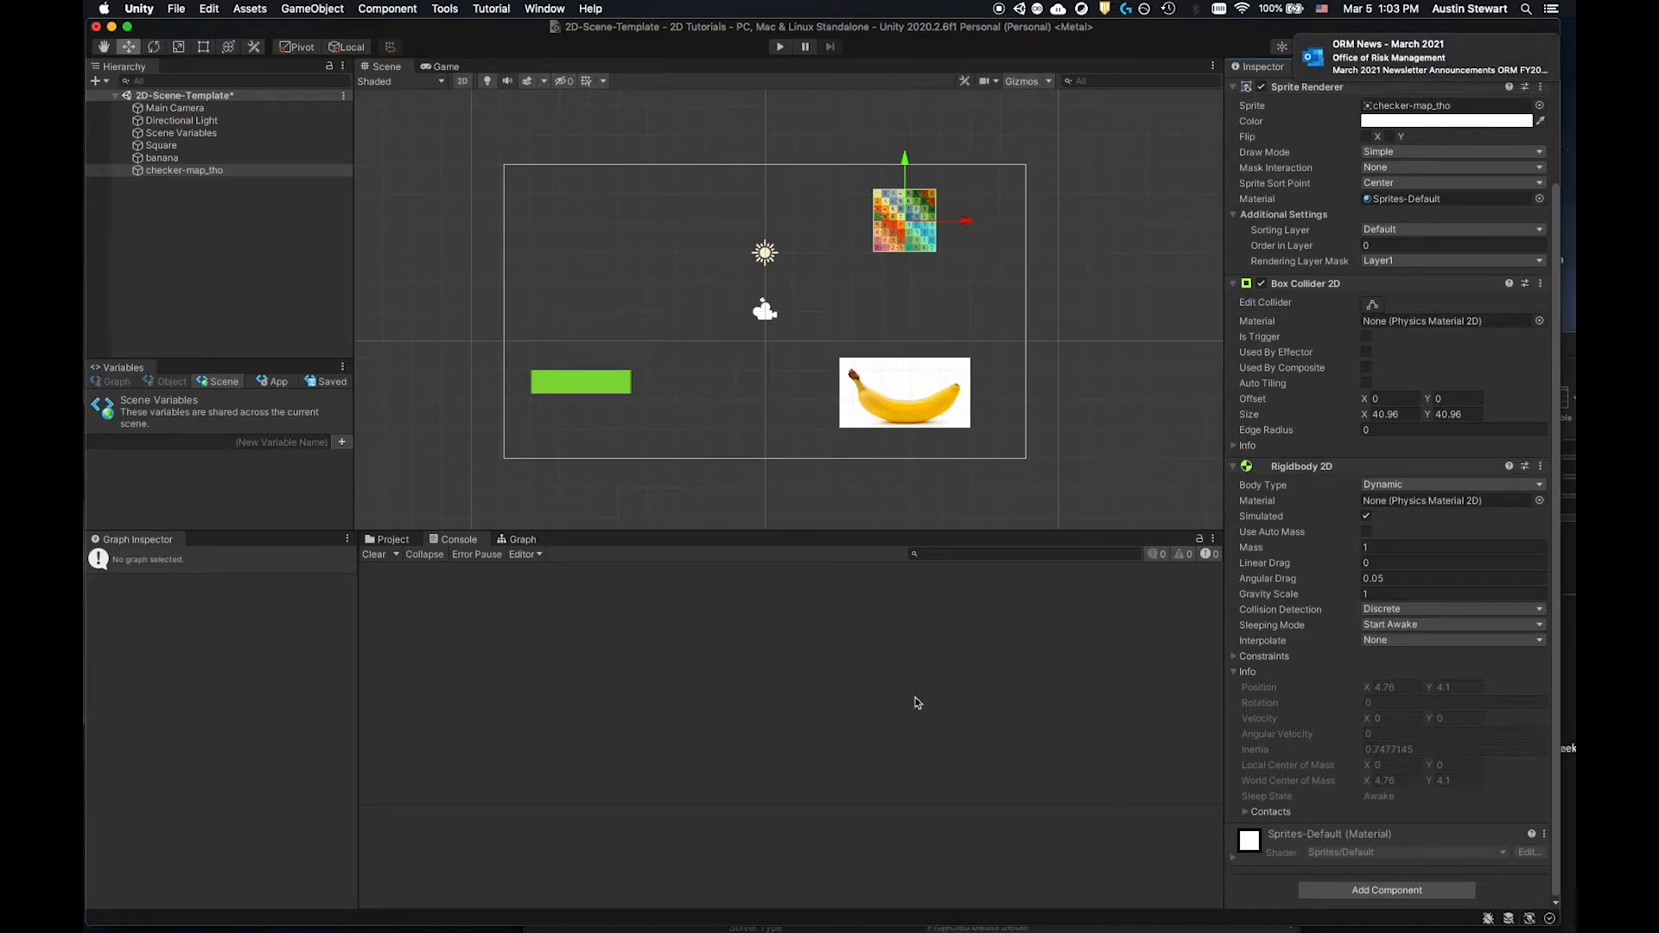
Review the Package Manager's Unity Registry packages and the Bolt package under My Assets, and close the window.
{"action": "left_click", "coordinate": [542, 7]}
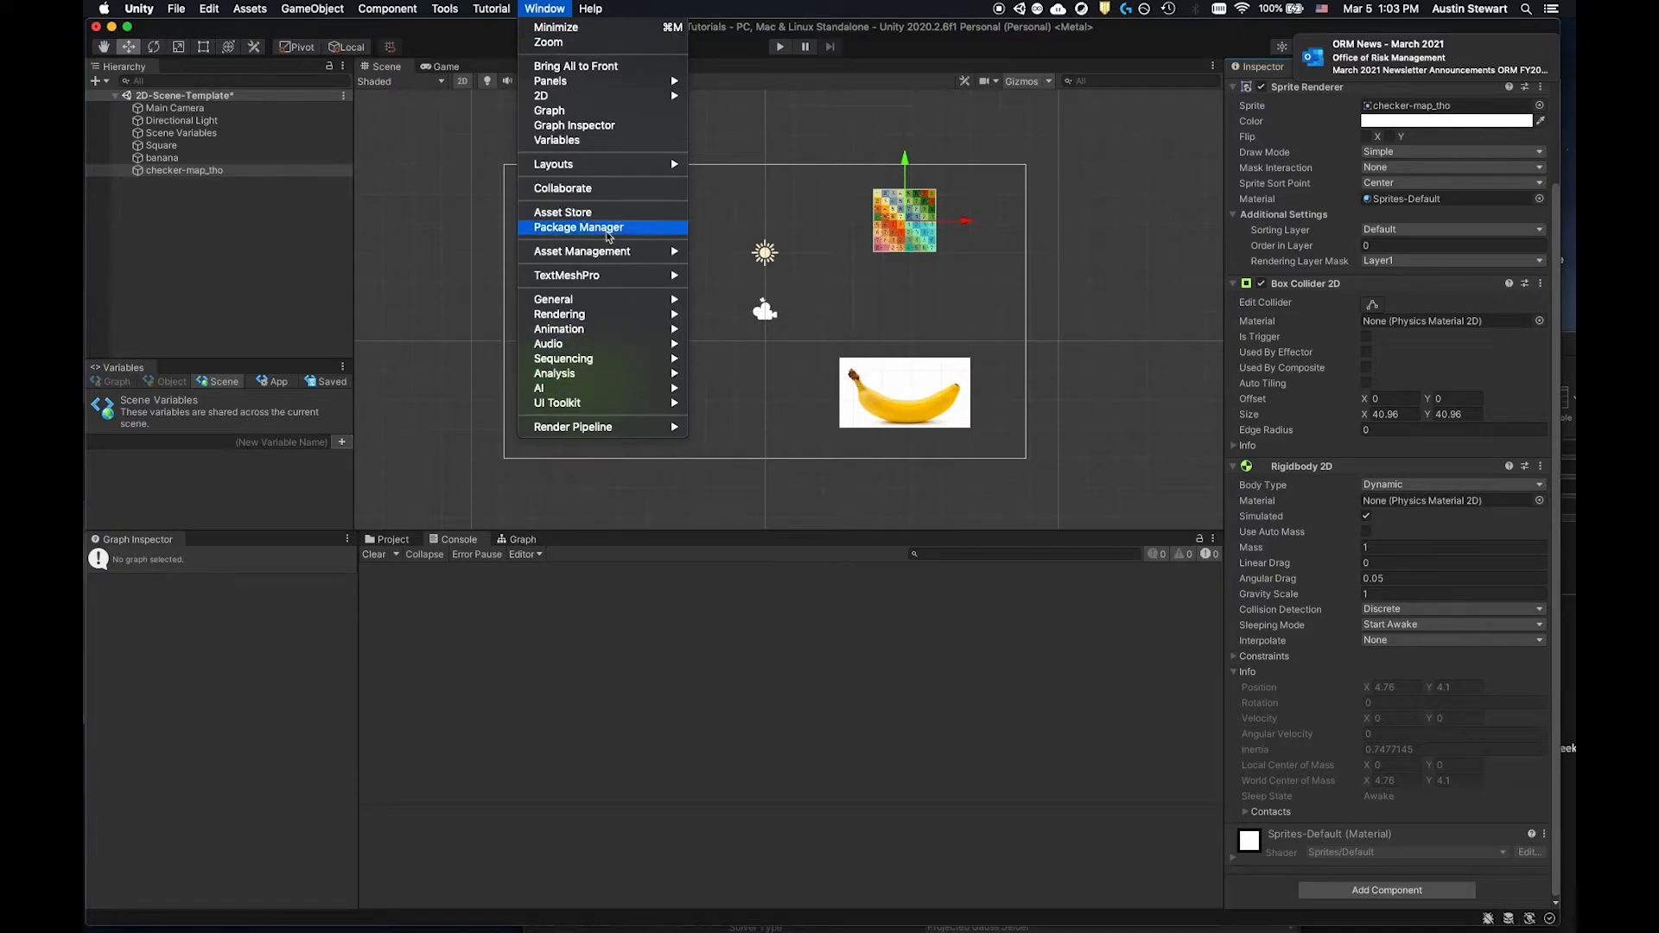
{"action": "left_click", "coordinate": [596, 228]}
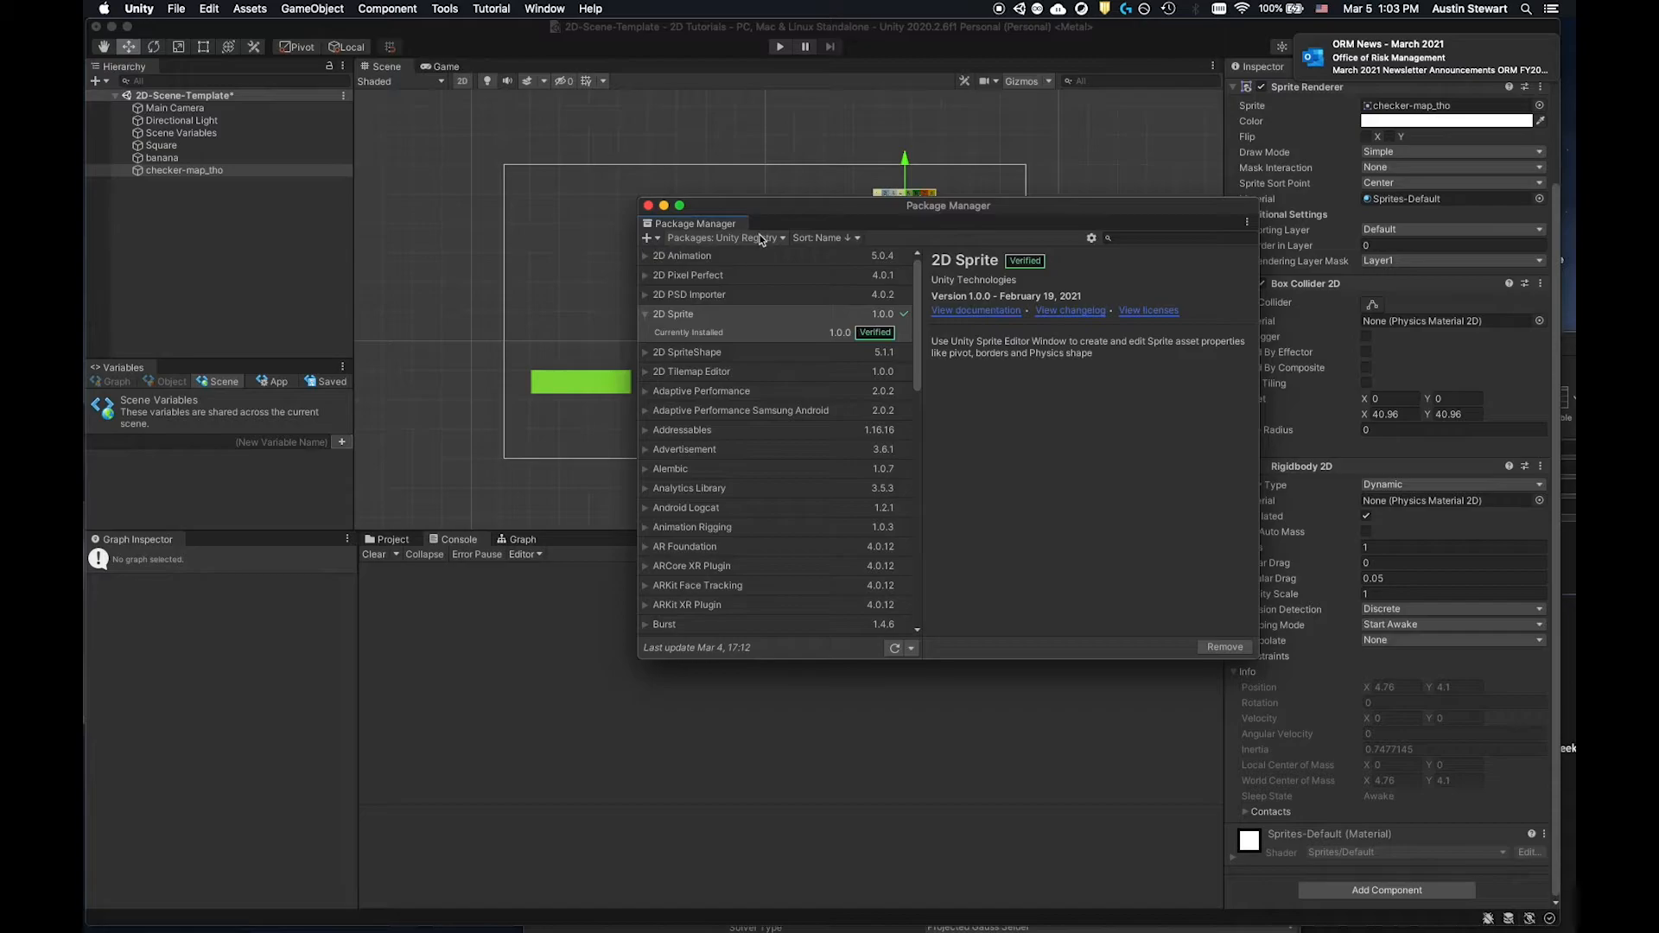
{"action": "scroll", "coordinate": [729, 371], "scroll_direction": "down", "scroll_amount": 5}
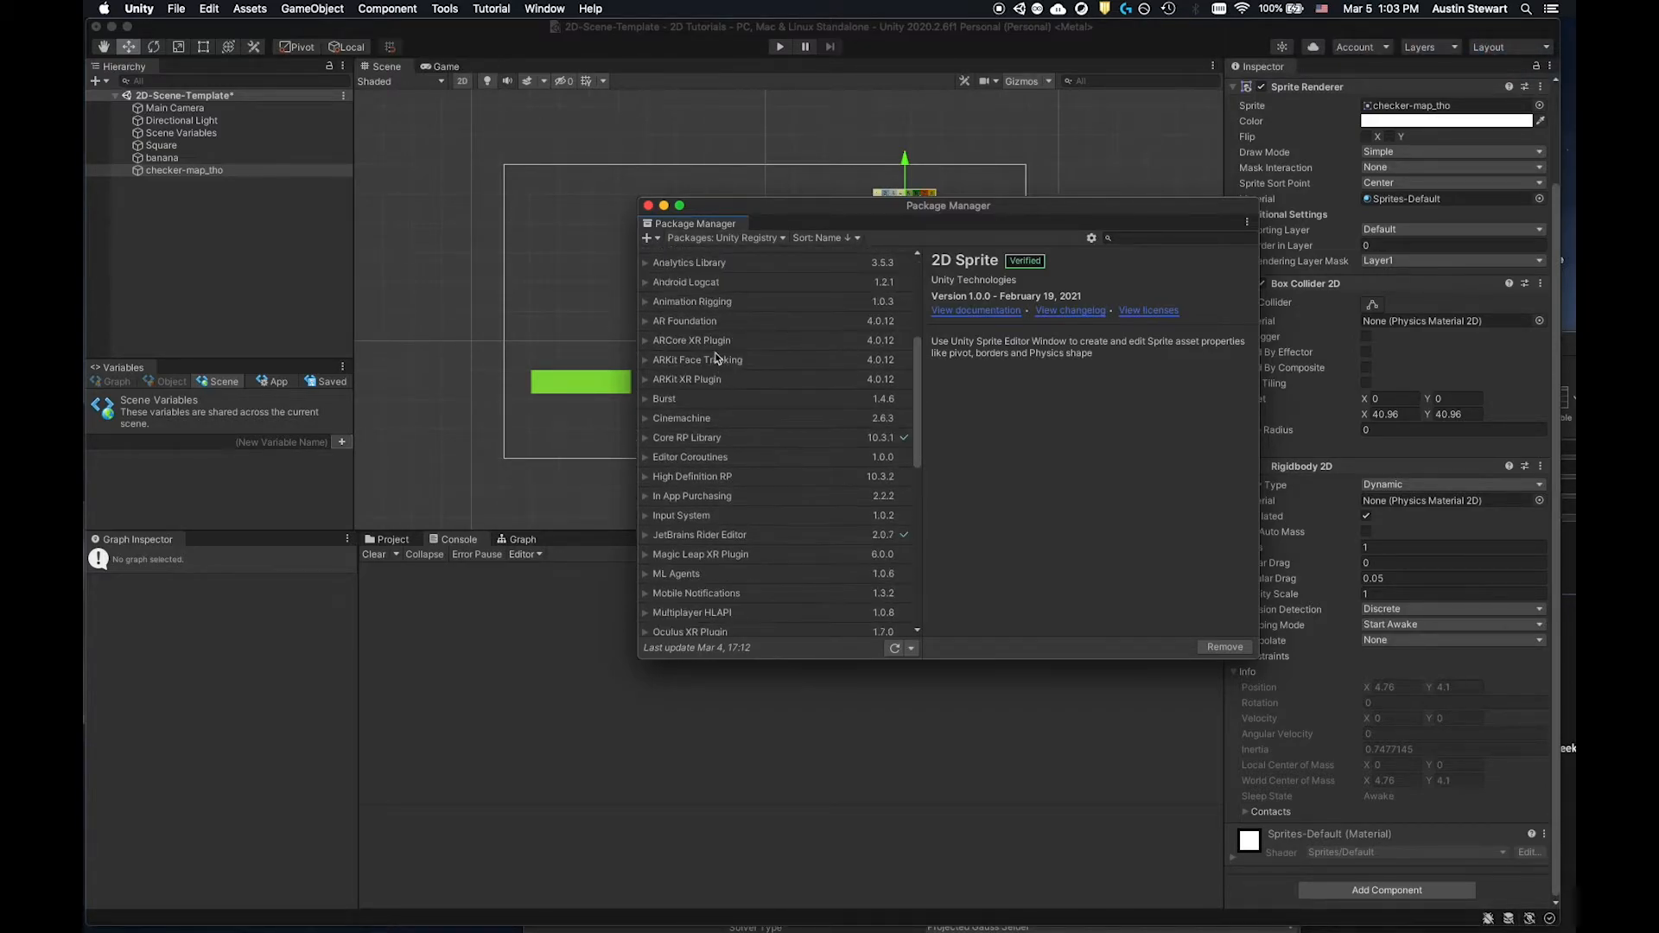
{"action": "scroll", "coordinate": [721, 367], "scroll_direction": "up", "scroll_amount": 5}
{"action": "left_click", "coordinate": [739, 239]}
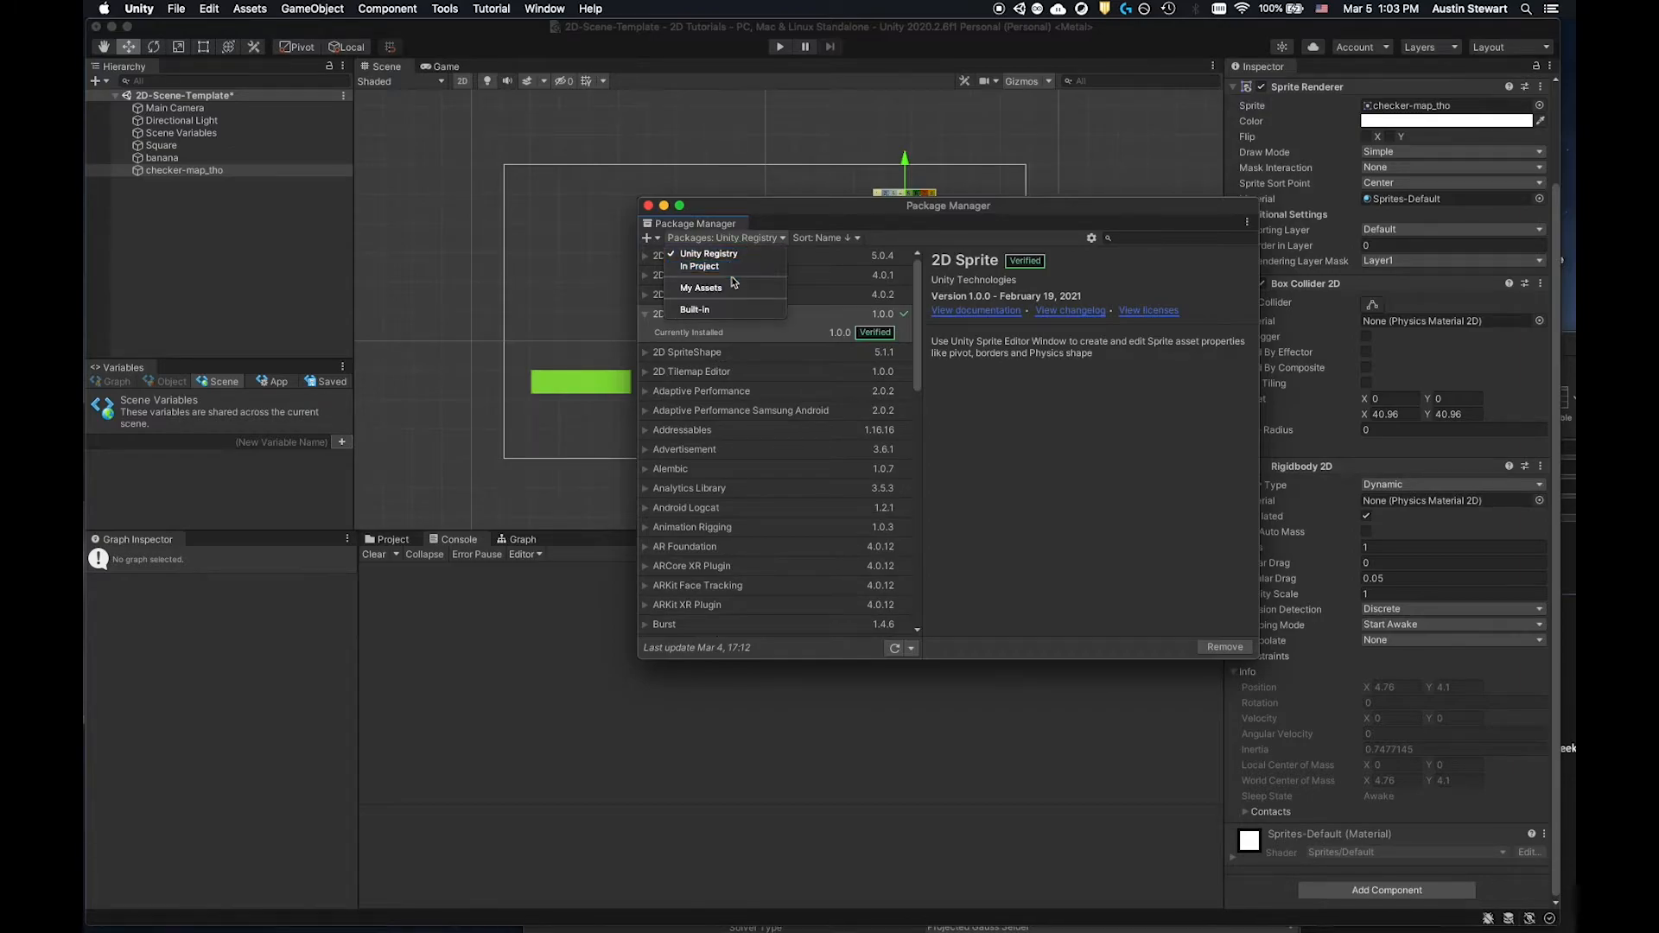
{"action": "key", "text": "Escape"}
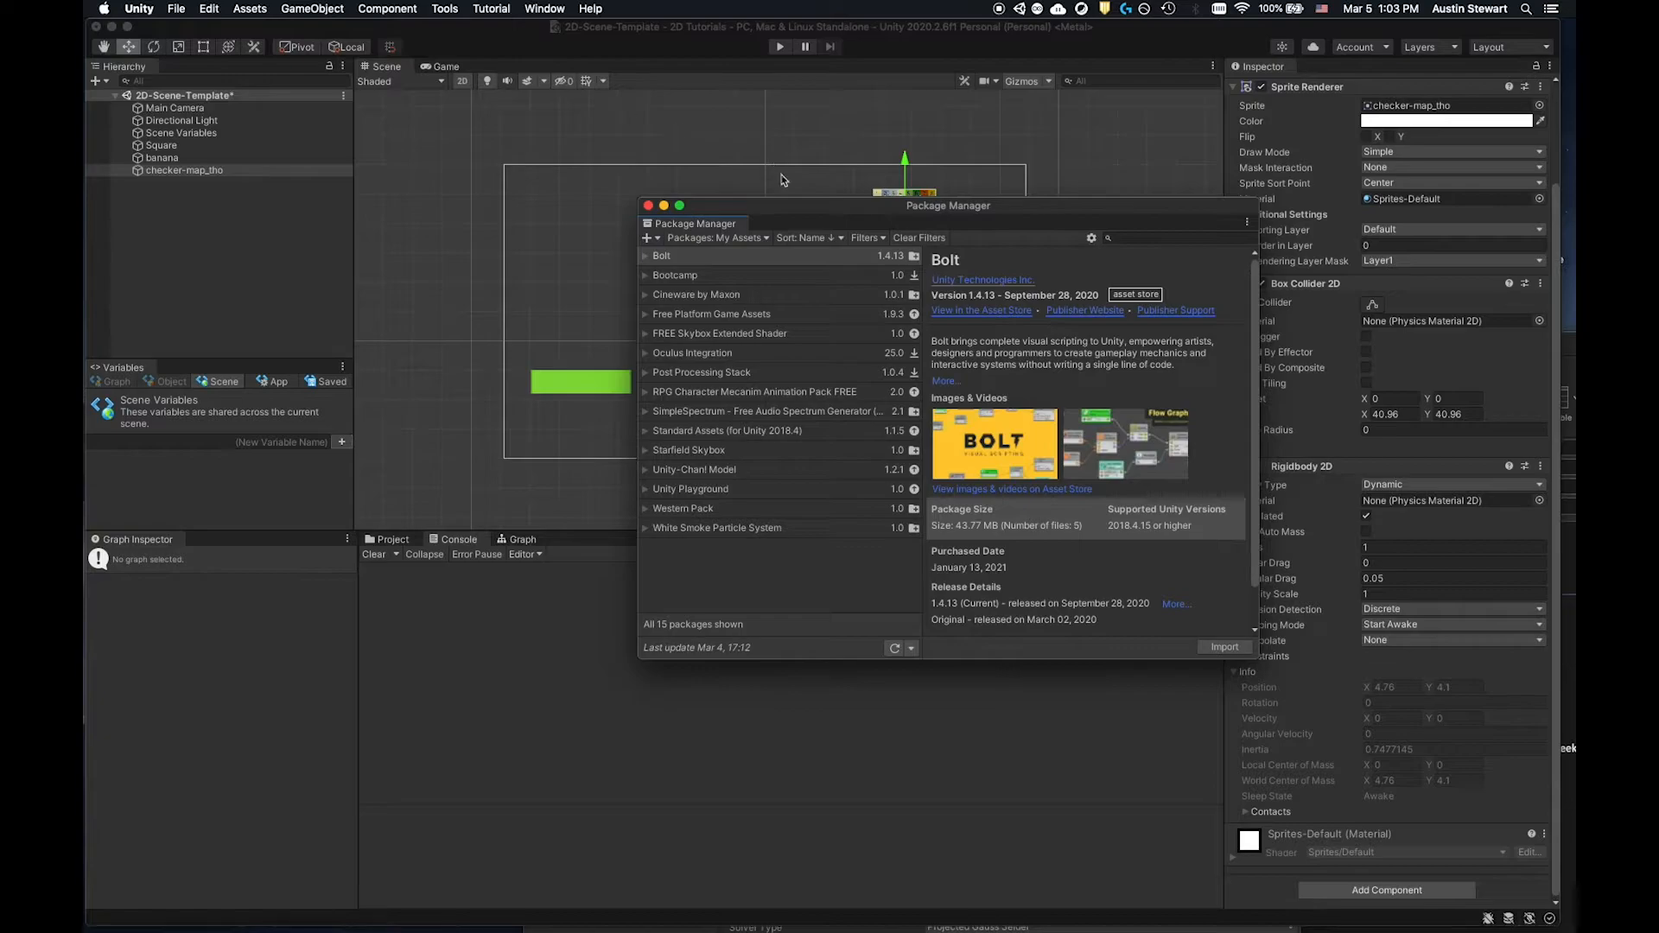
{"action": "left_click_drag", "start_coordinate": [812, 213], "coordinate": [904, 201]}
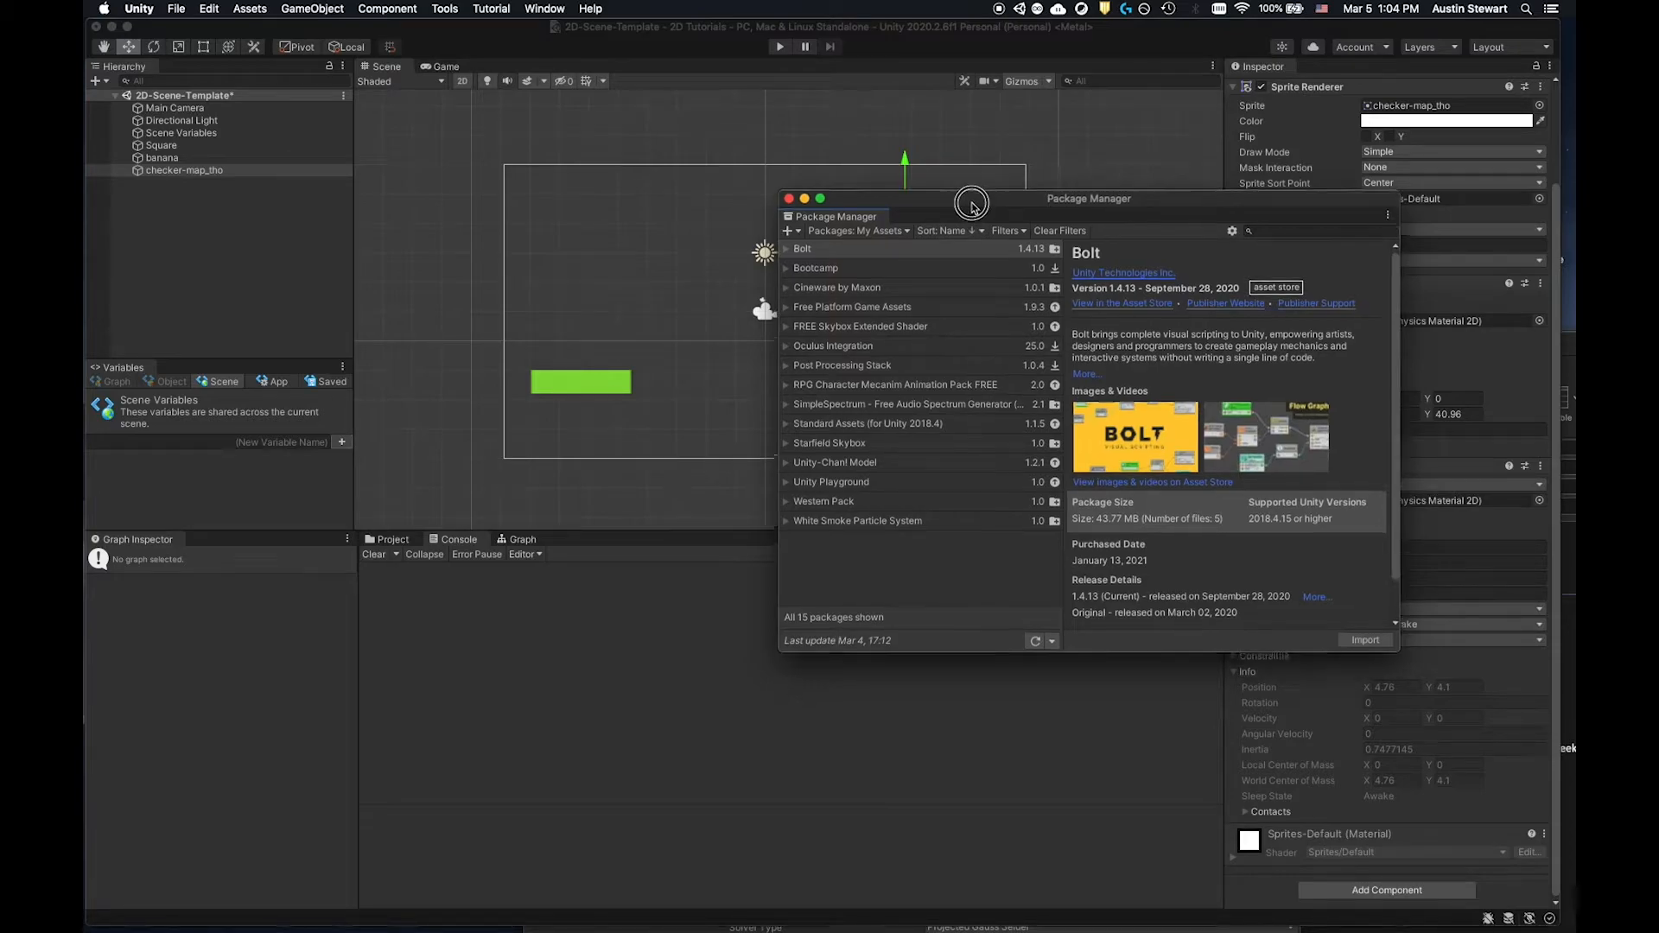
{"action": "left_click_drag", "start_coordinate": [804, 202], "coordinate": [793, 172]}
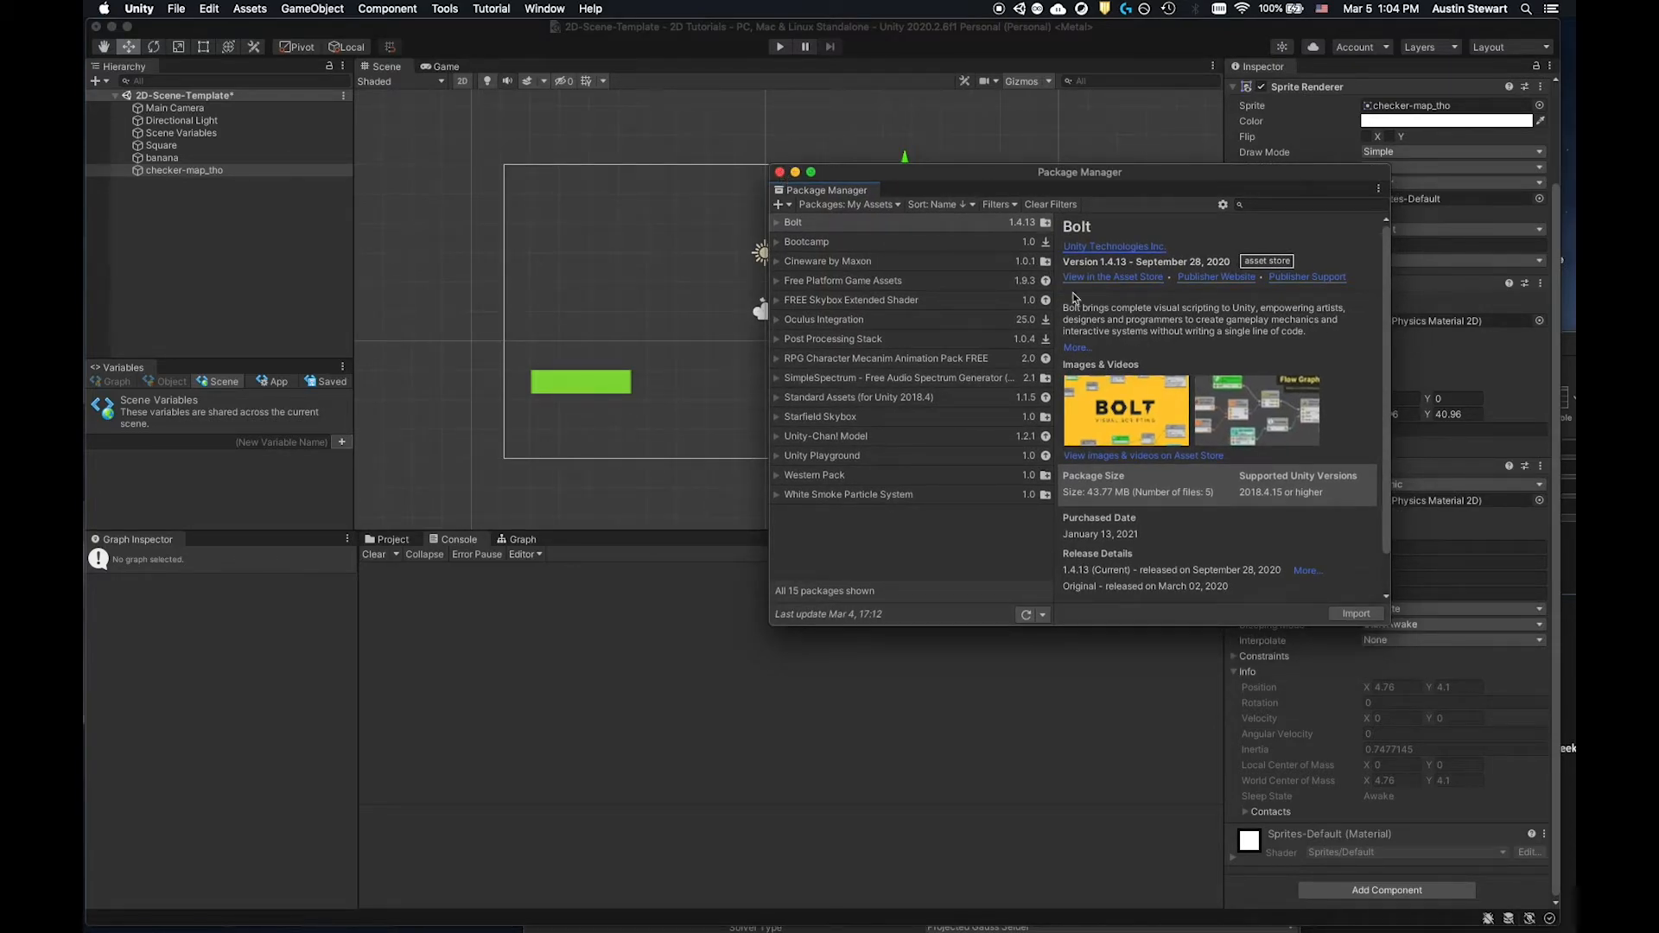
{"action": "left_click", "coordinate": [779, 172]}
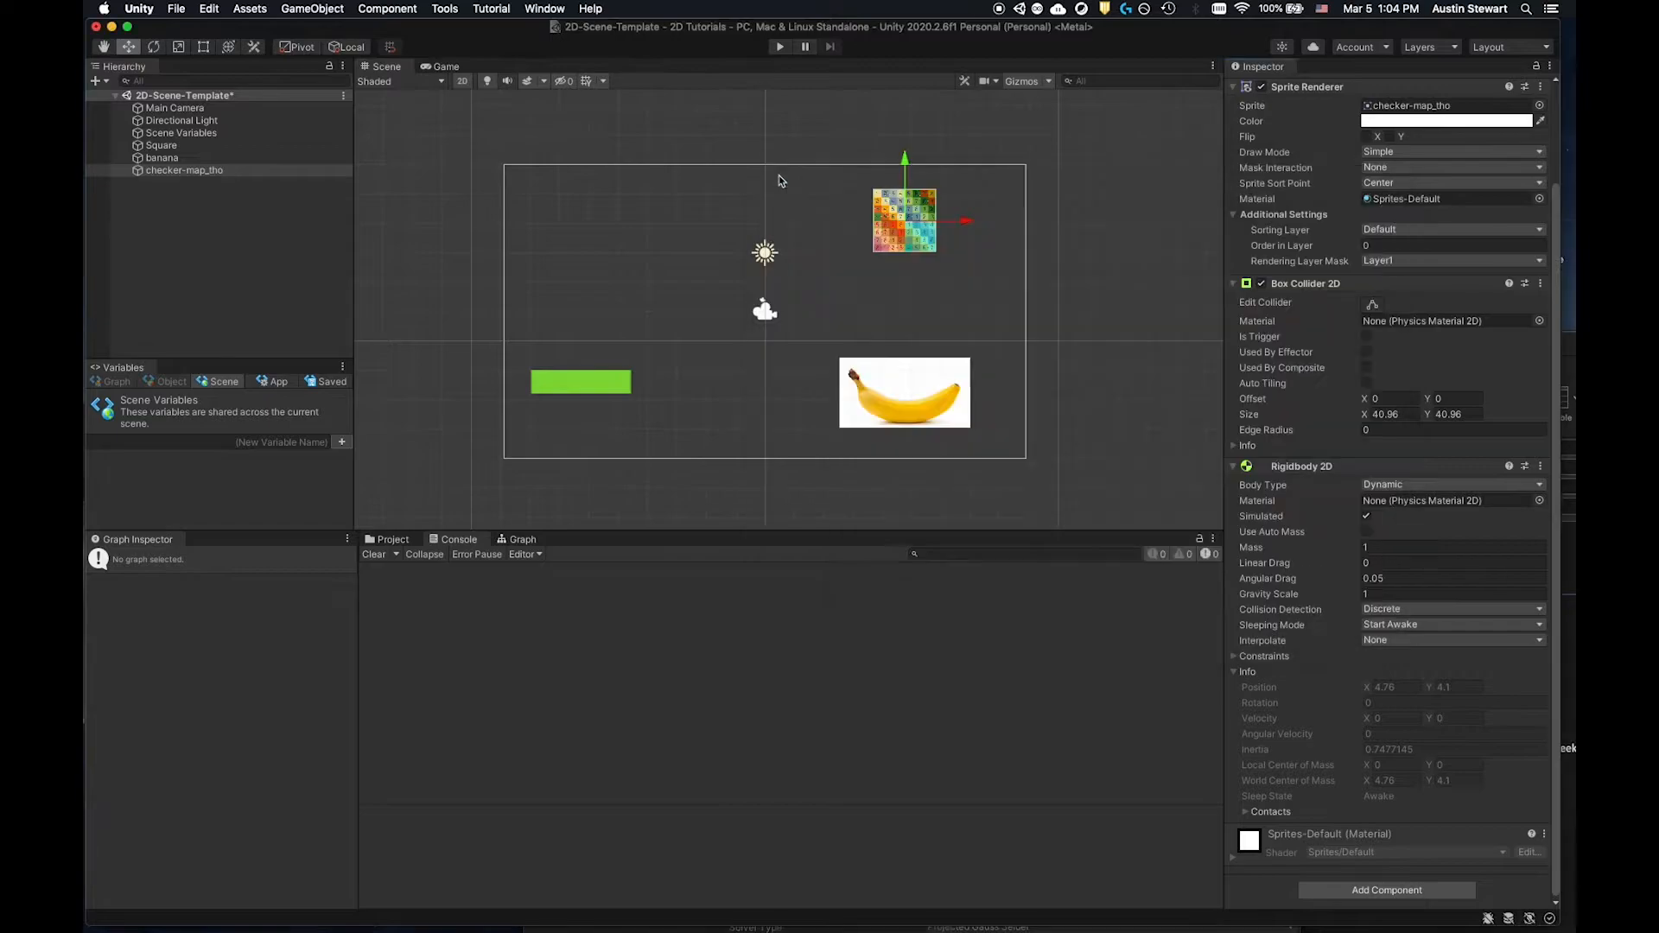
View the Bolt Setup Wizard's welcome page, close it without running the setup, and show the Graph view.
{"action": "left_click", "coordinate": [444, 8]}
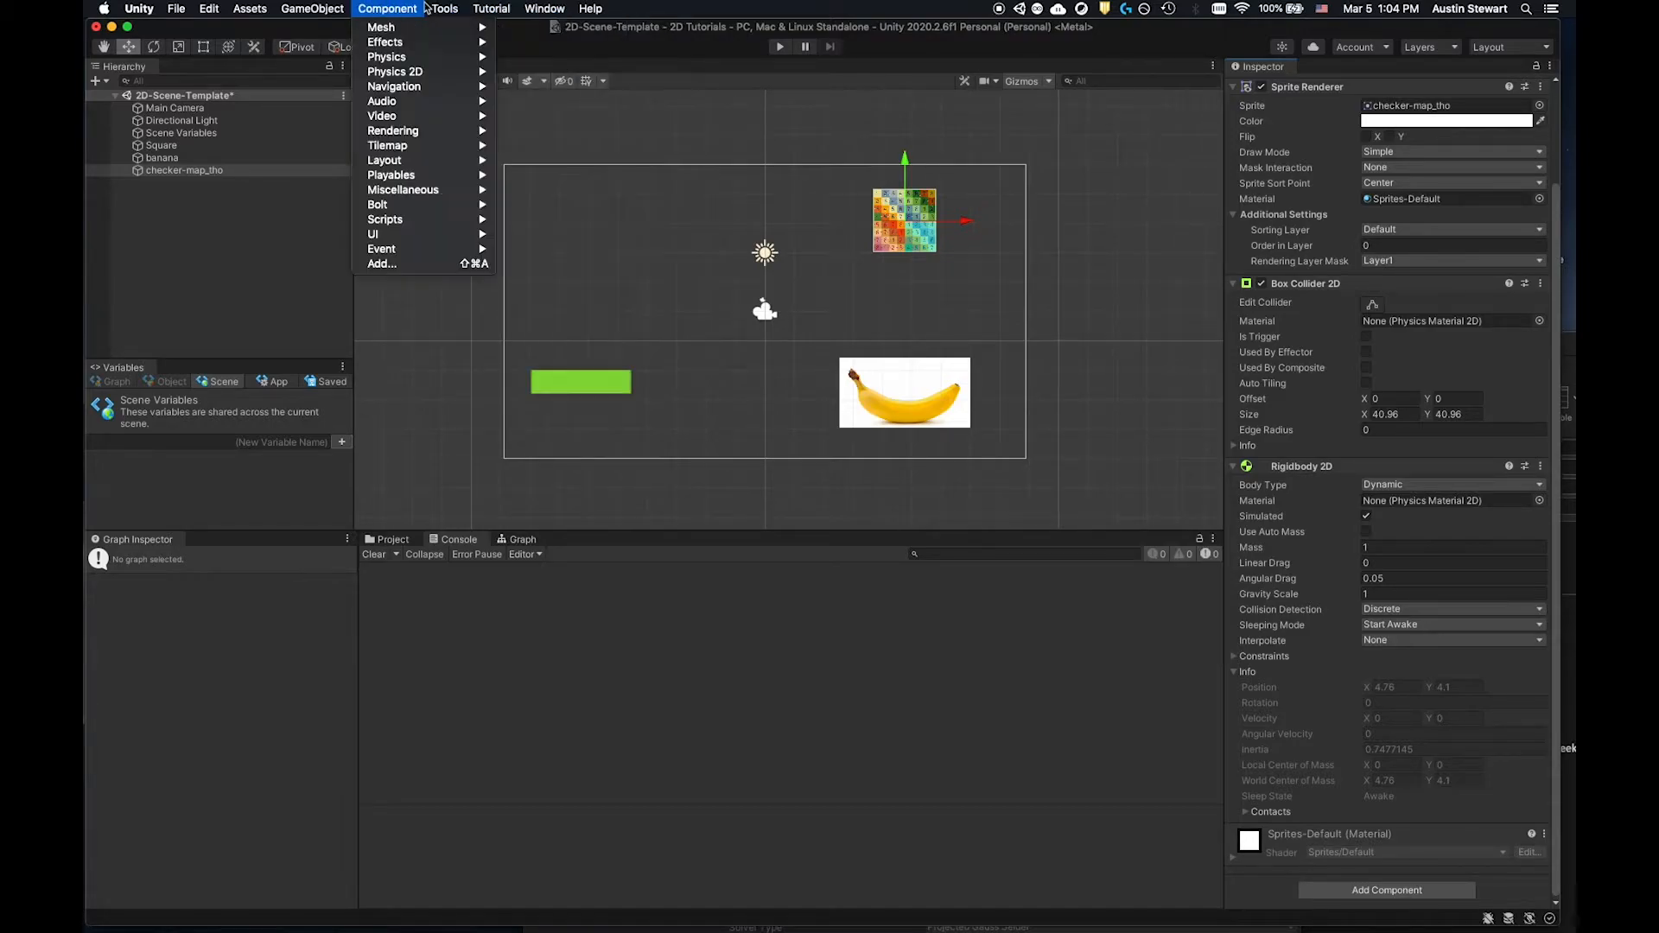
{"action": "mouse_move", "coordinate": [456, 37]}
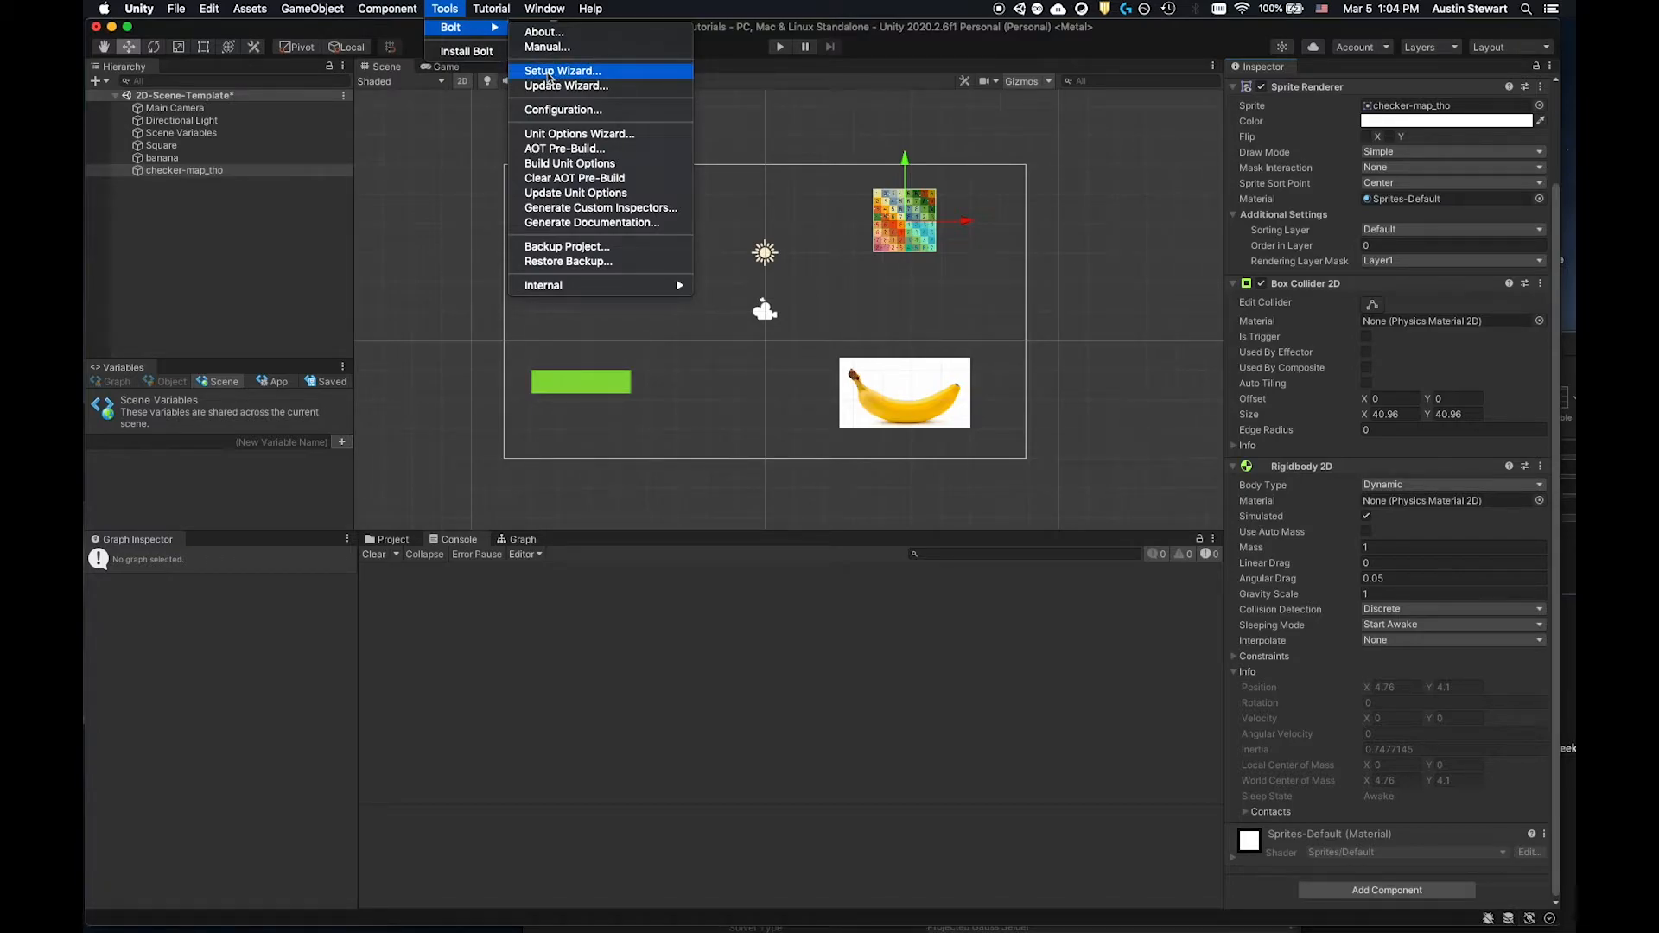
{"action": "left_click", "coordinate": [547, 73]}
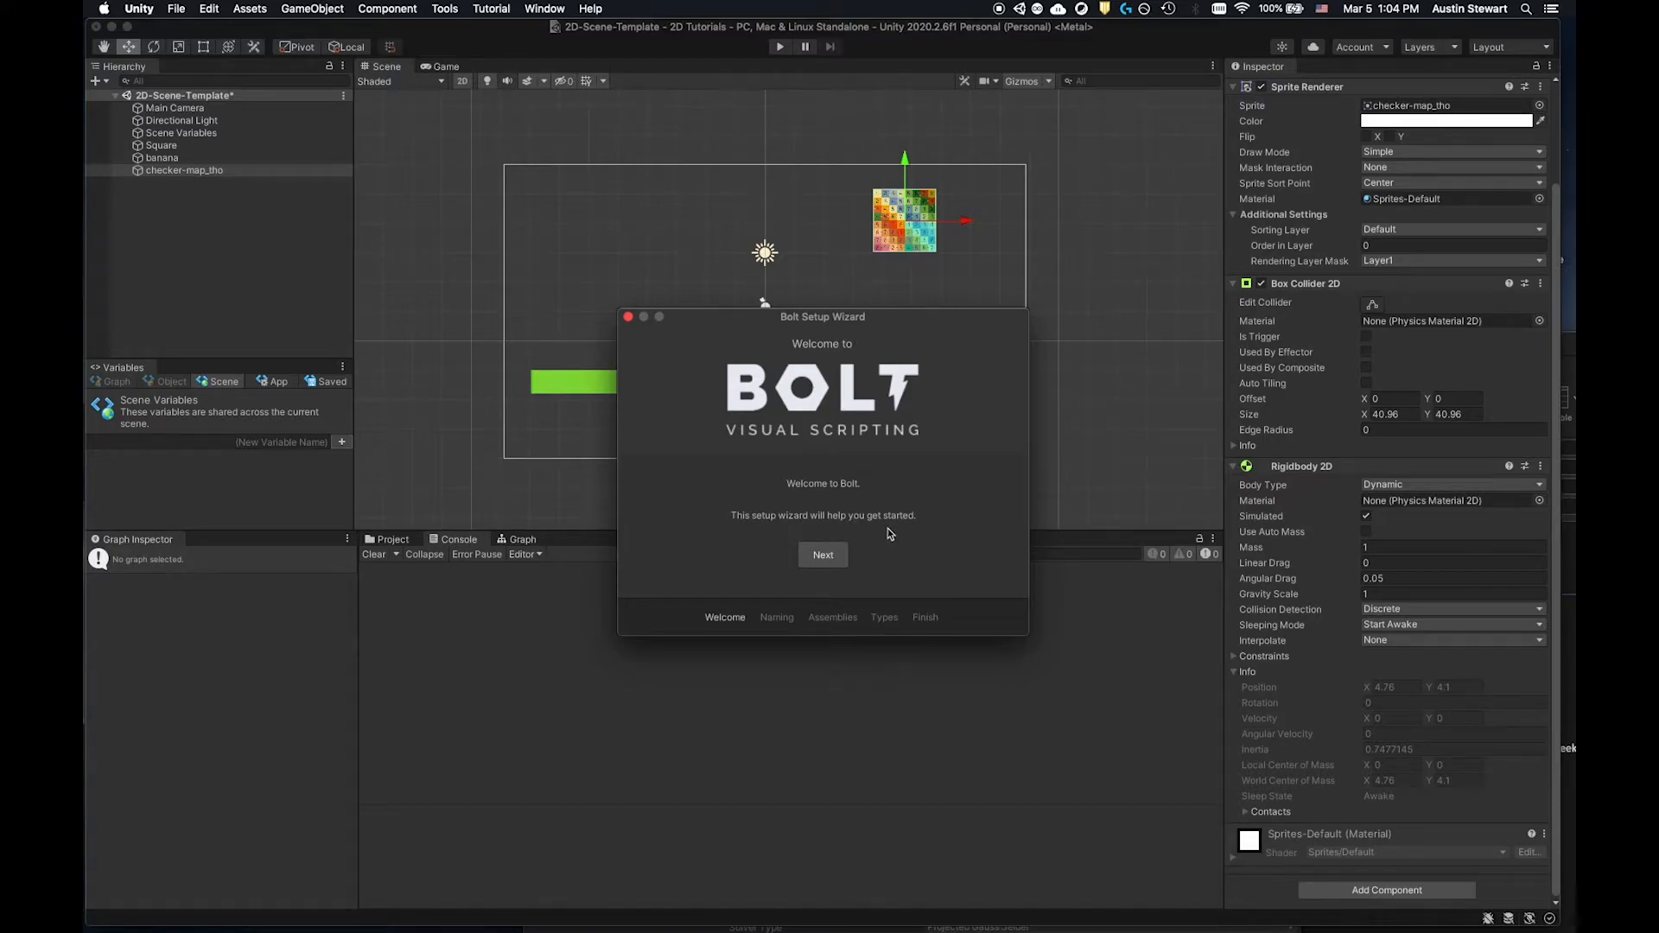
{"action": "left_click_drag", "start_coordinate": [722, 317], "coordinate": [640, 168]}
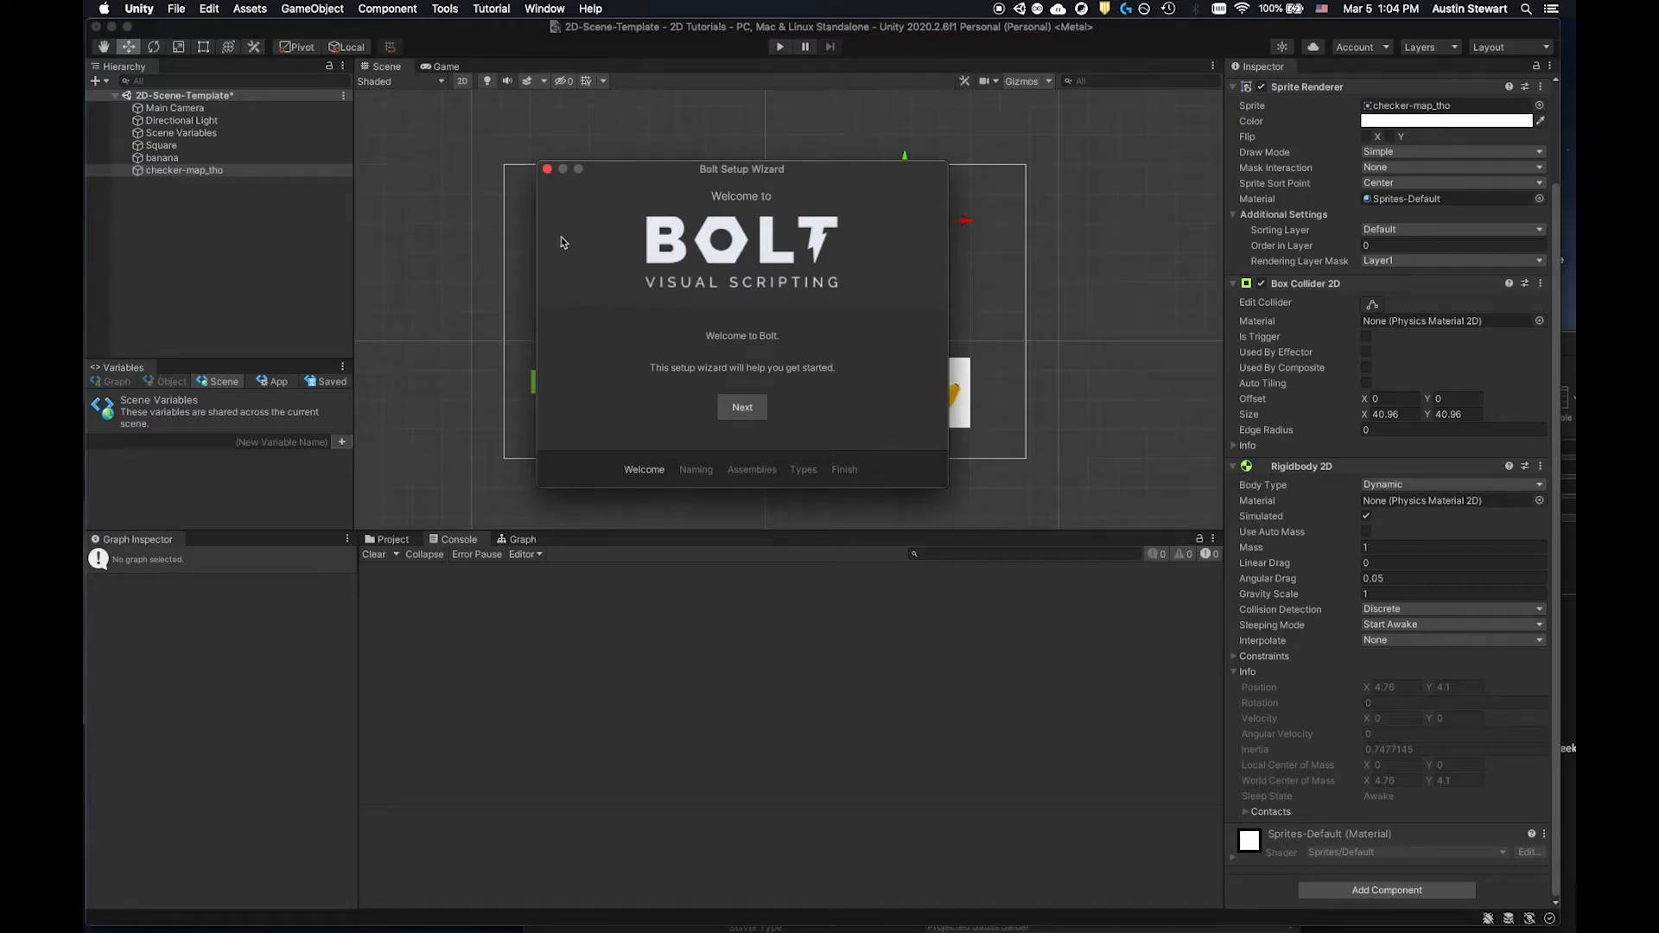
{"action": "left_click", "coordinate": [547, 170]}
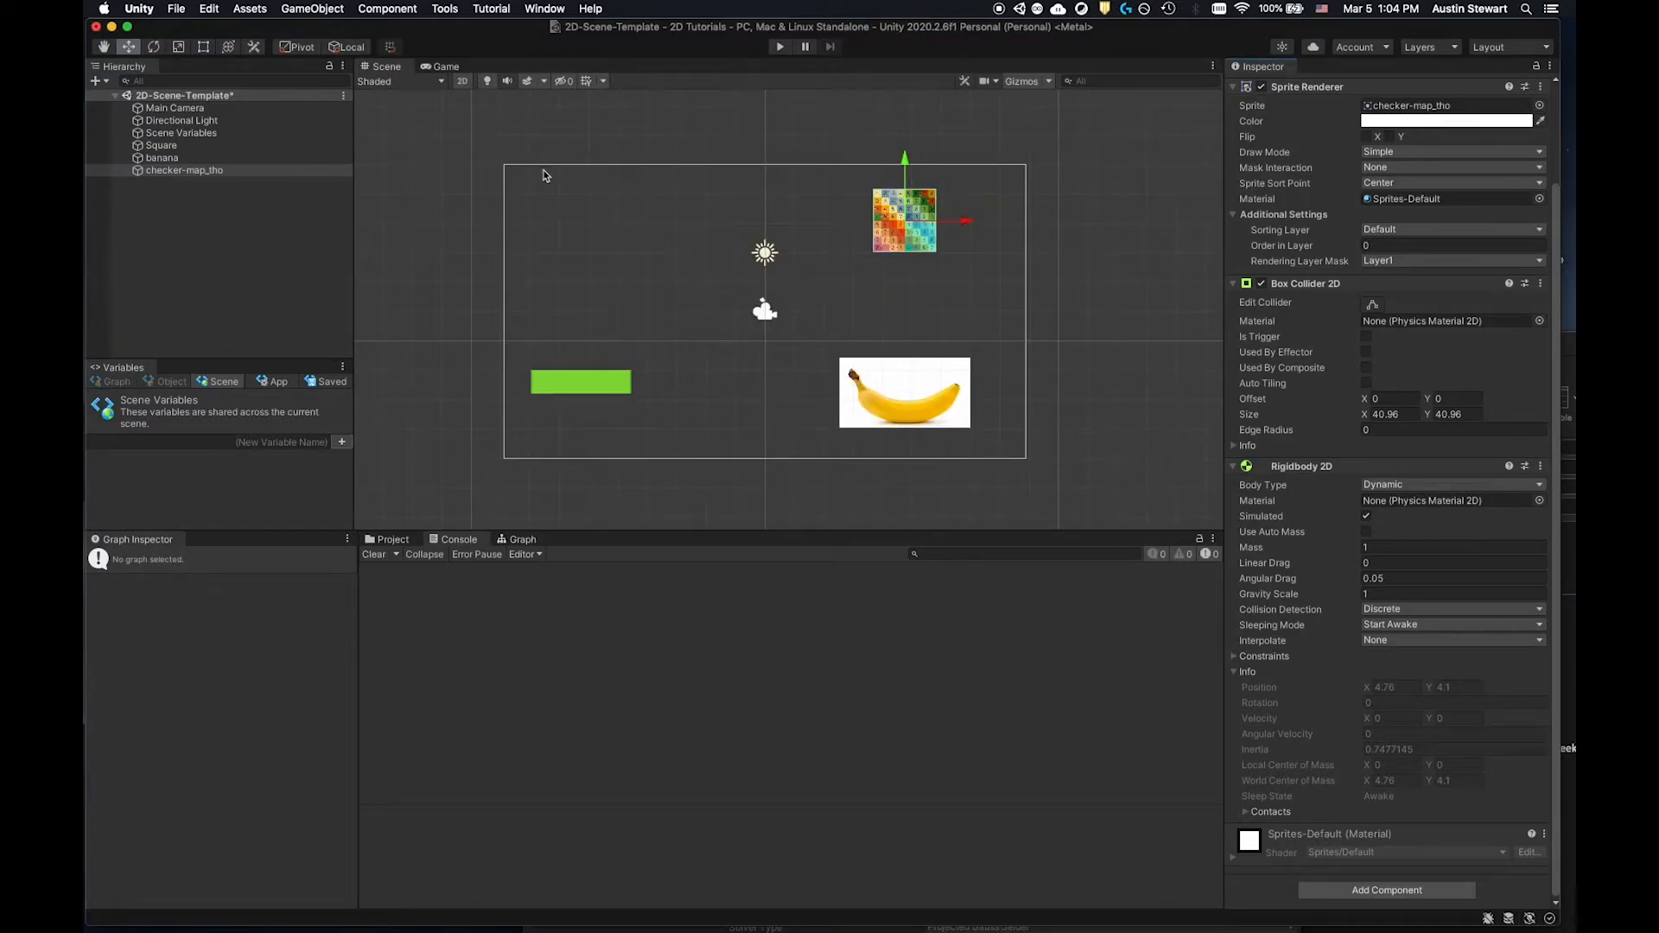
{"action": "left_click", "coordinate": [518, 541]}
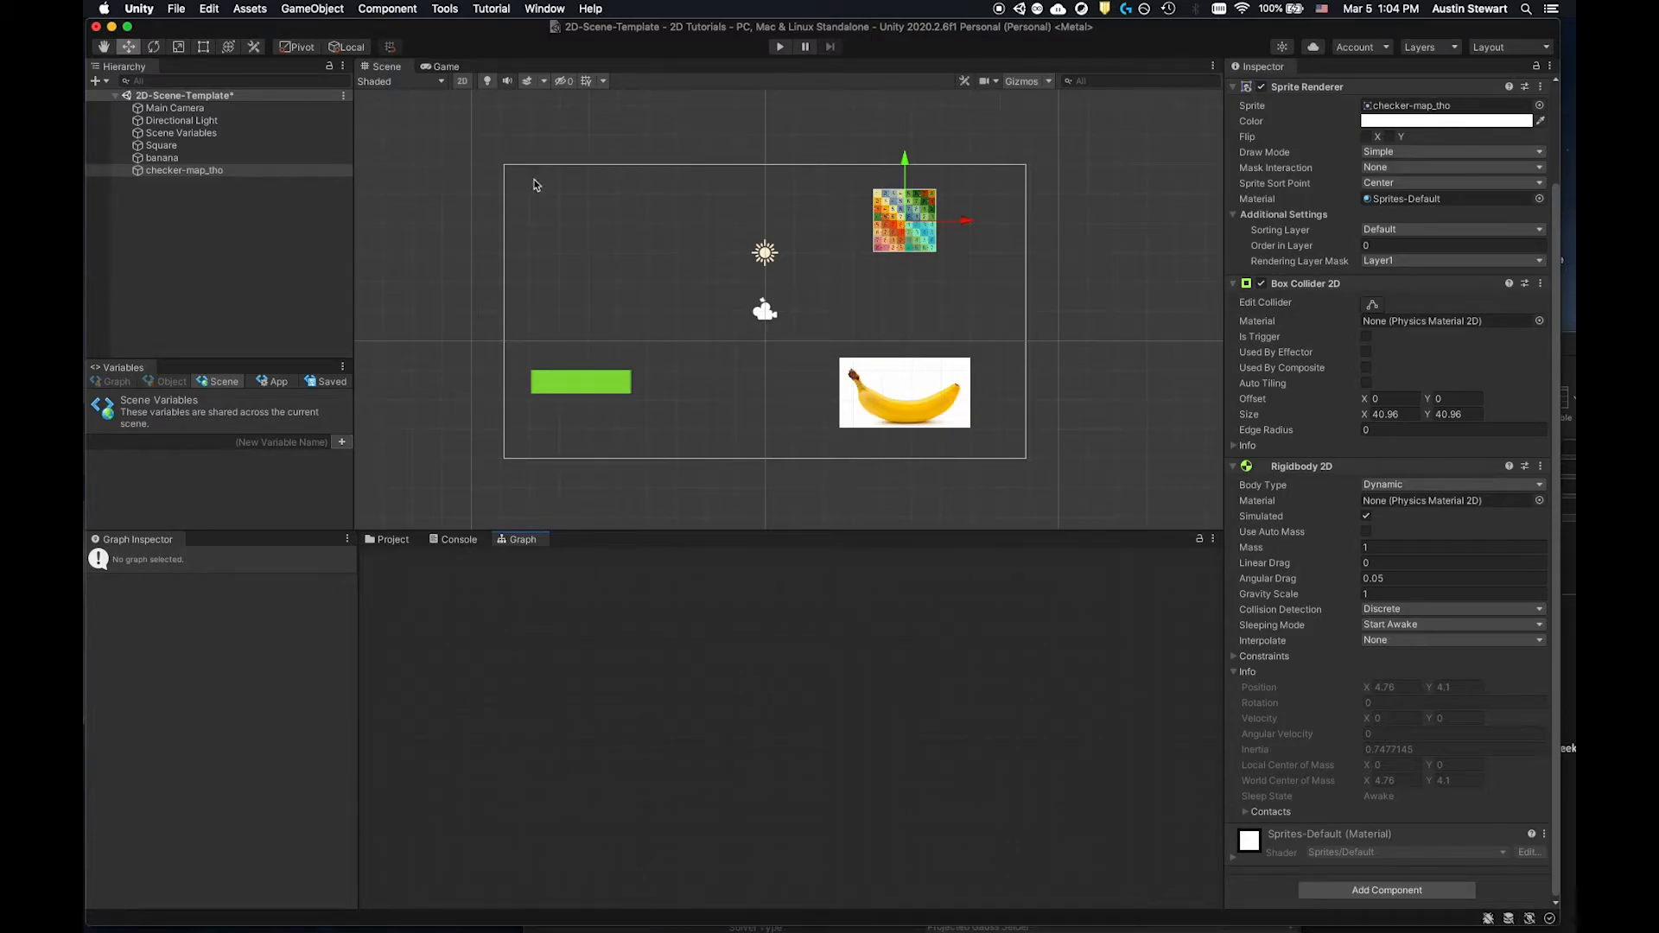
Start importing a new asset into the project's Assets folder and browse to Assets in the file chooser.
{"action": "left_click", "coordinate": [391, 540]}
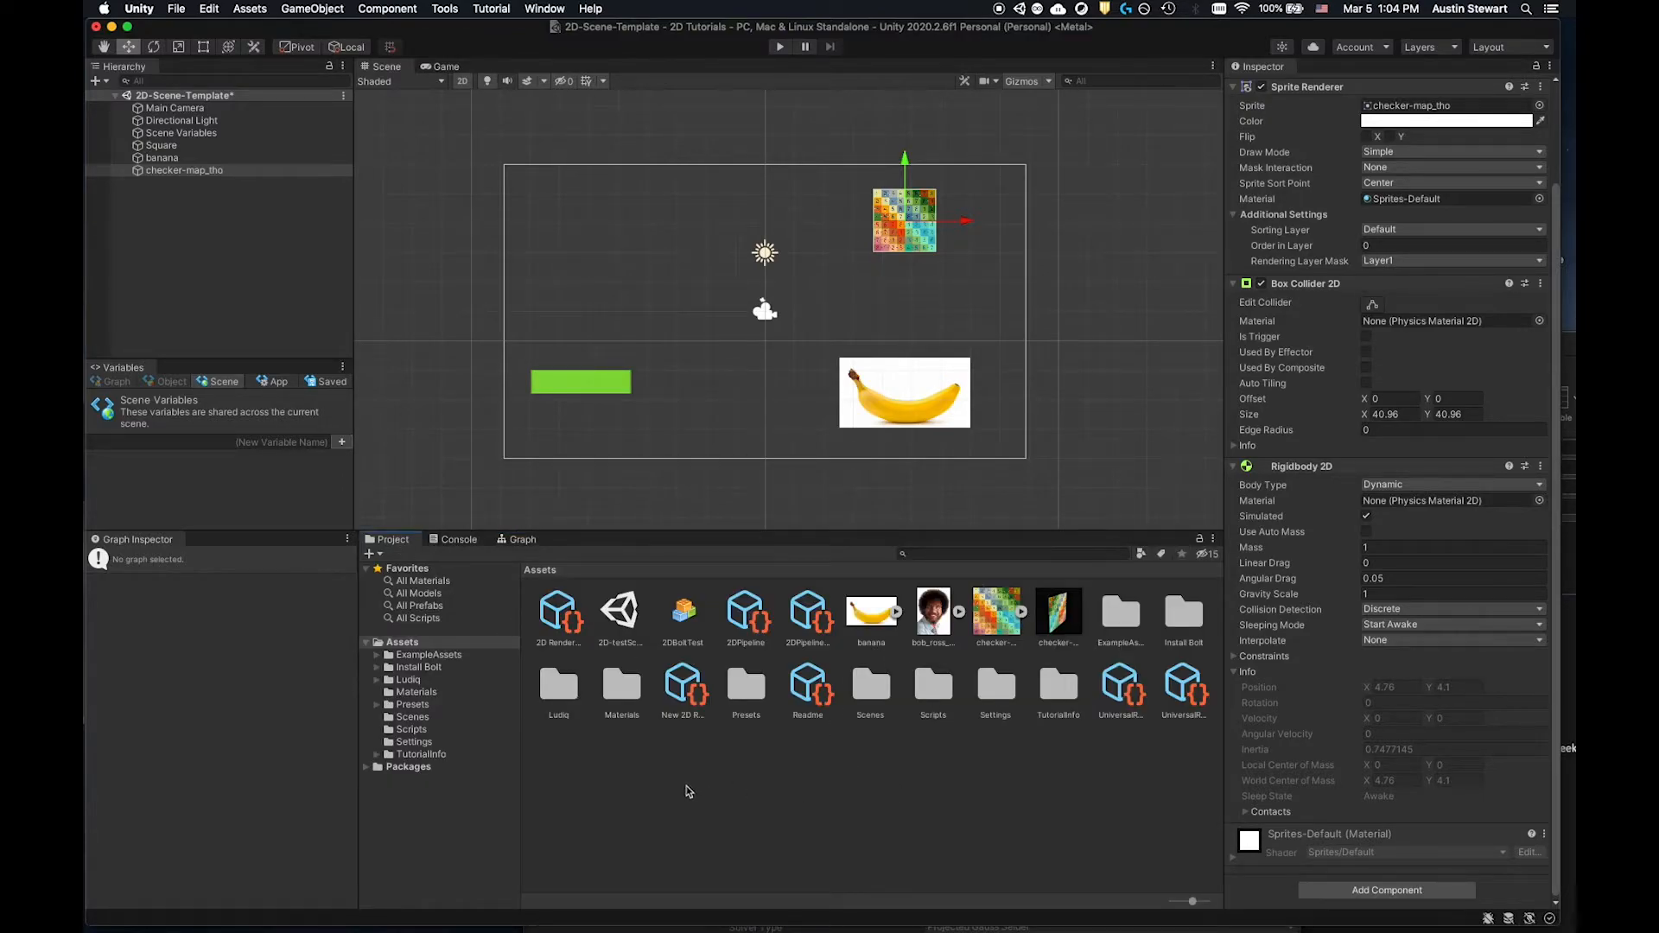
{"action": "right_click", "coordinate": [640, 792]}
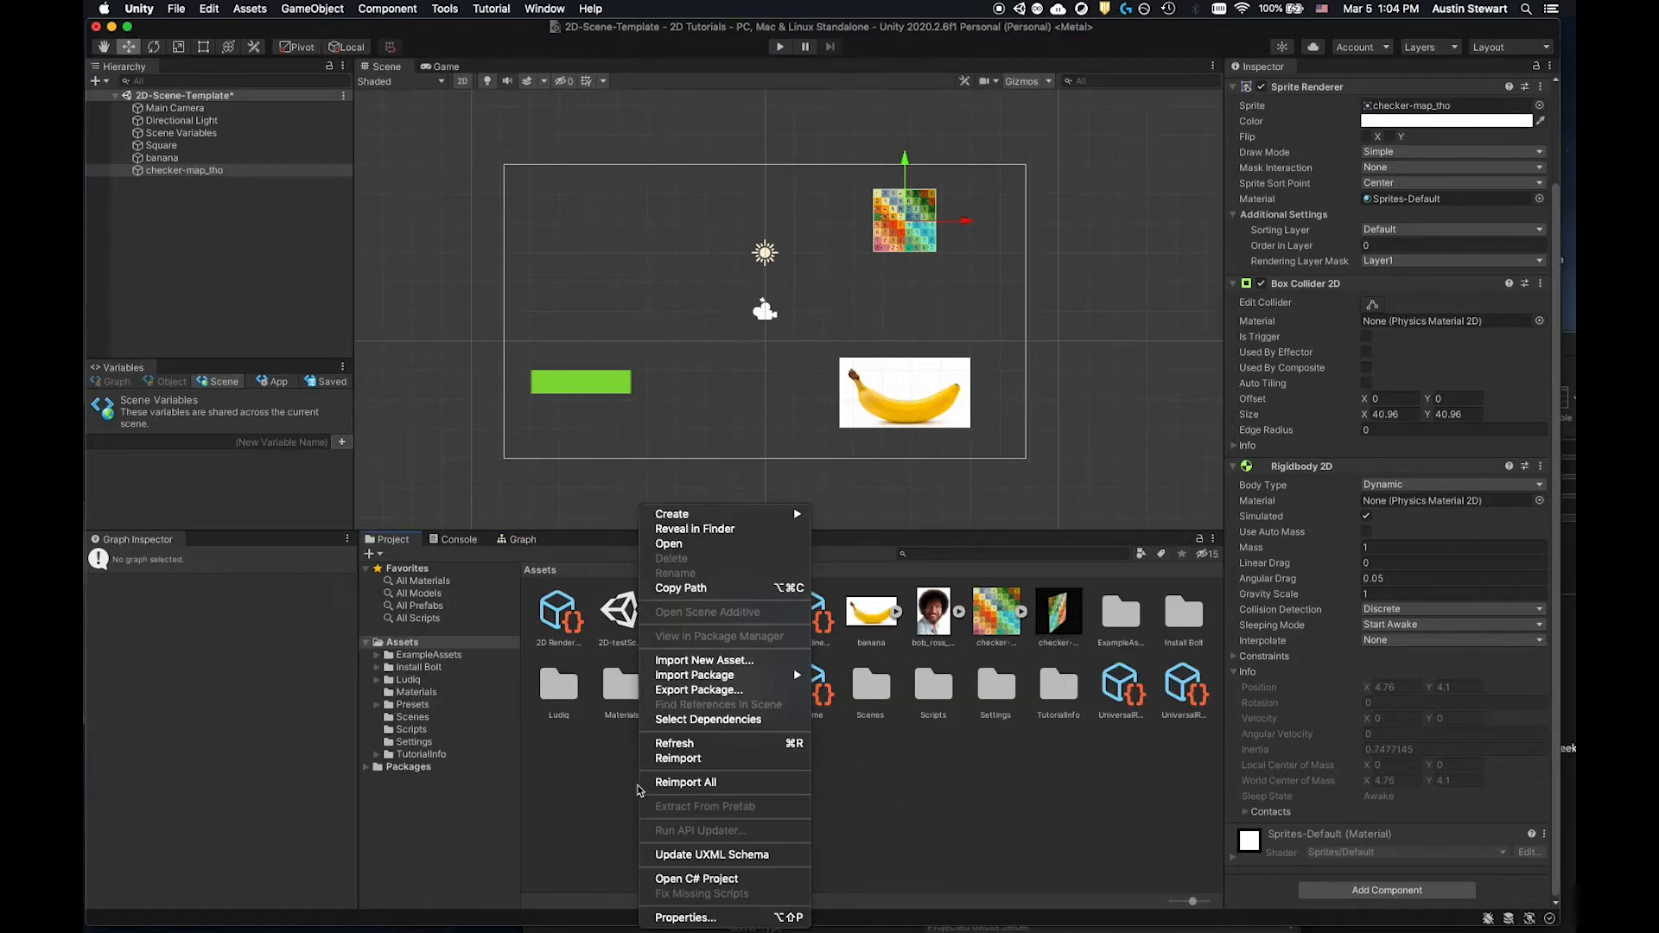
{"action": "left_click", "coordinate": [730, 662]}
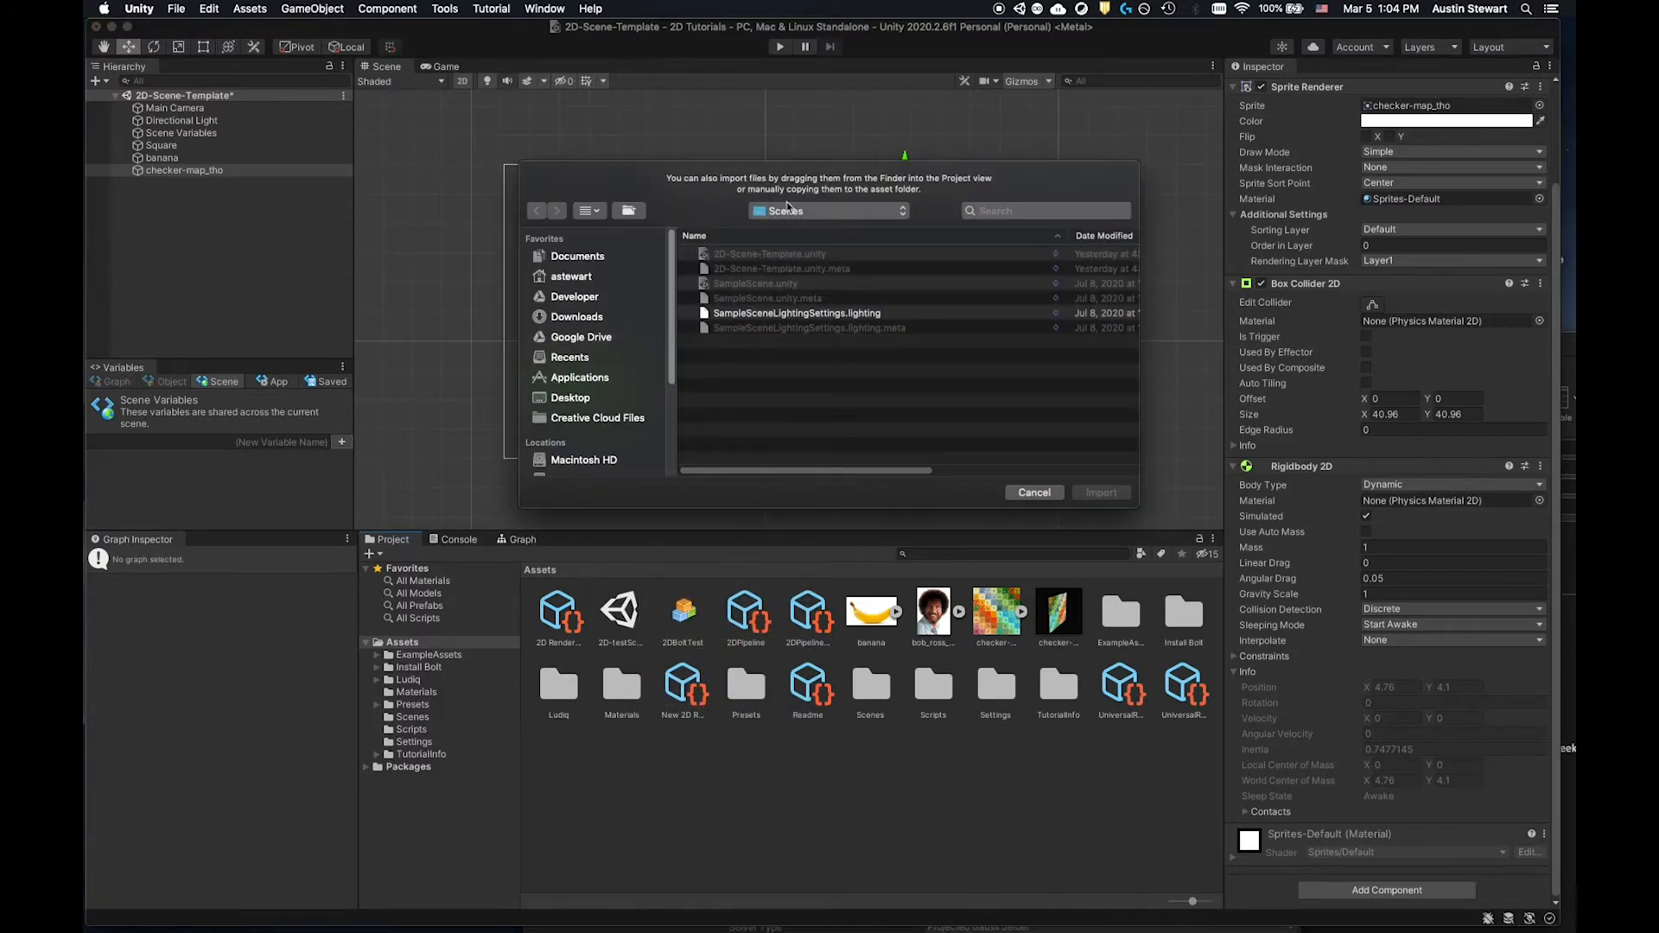
{"action": "left_click", "coordinate": [784, 213]}
{"action": "key", "text": "Escape"}
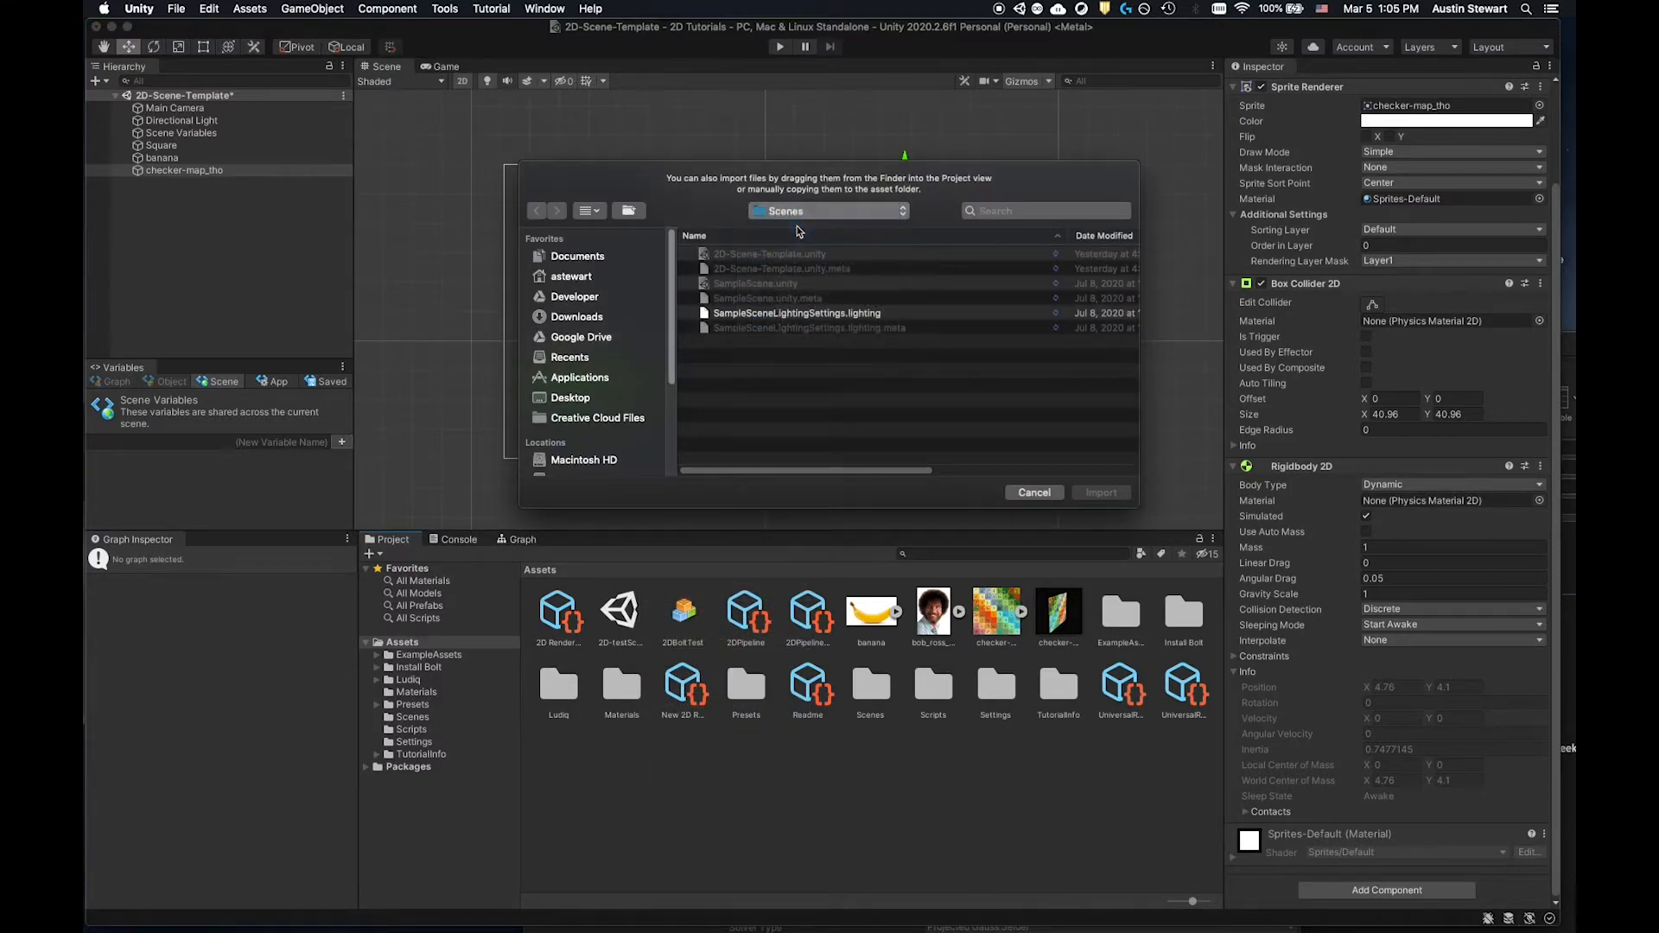
{"action": "left_click", "coordinate": [792, 214]}
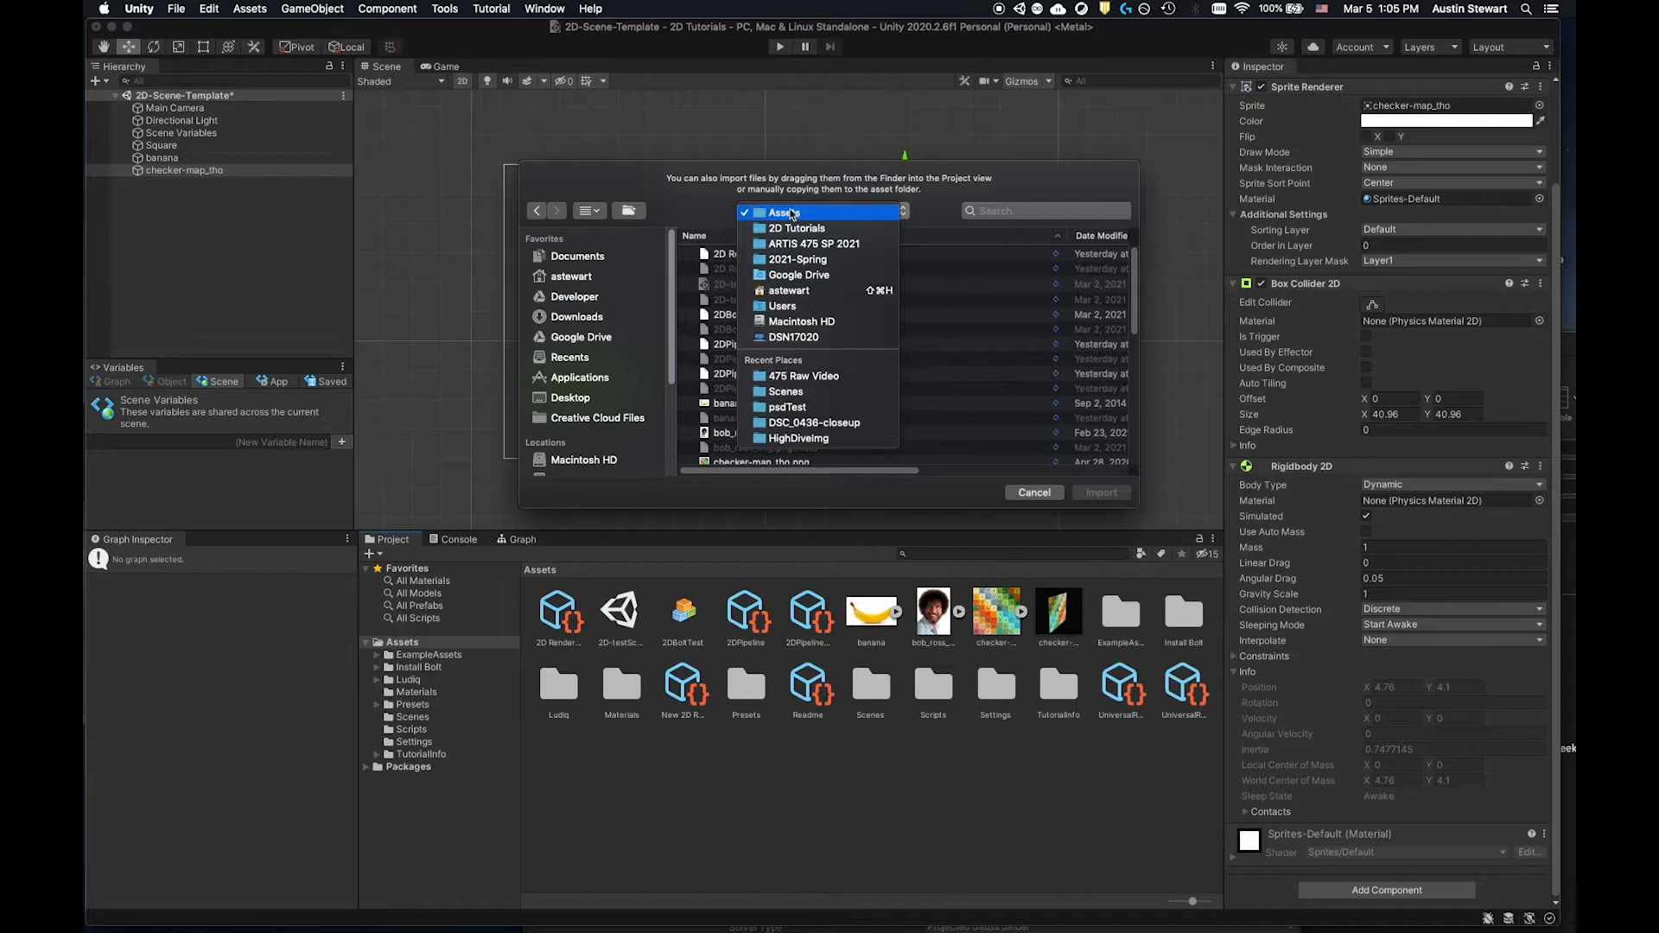
{"action": "left_click", "coordinate": [789, 212]}
Search for bob_ross and import the bob_ross_img file located in the 2D Tutorials project's Assets folder.
{"action": "left_click", "coordinate": [1003, 212]}
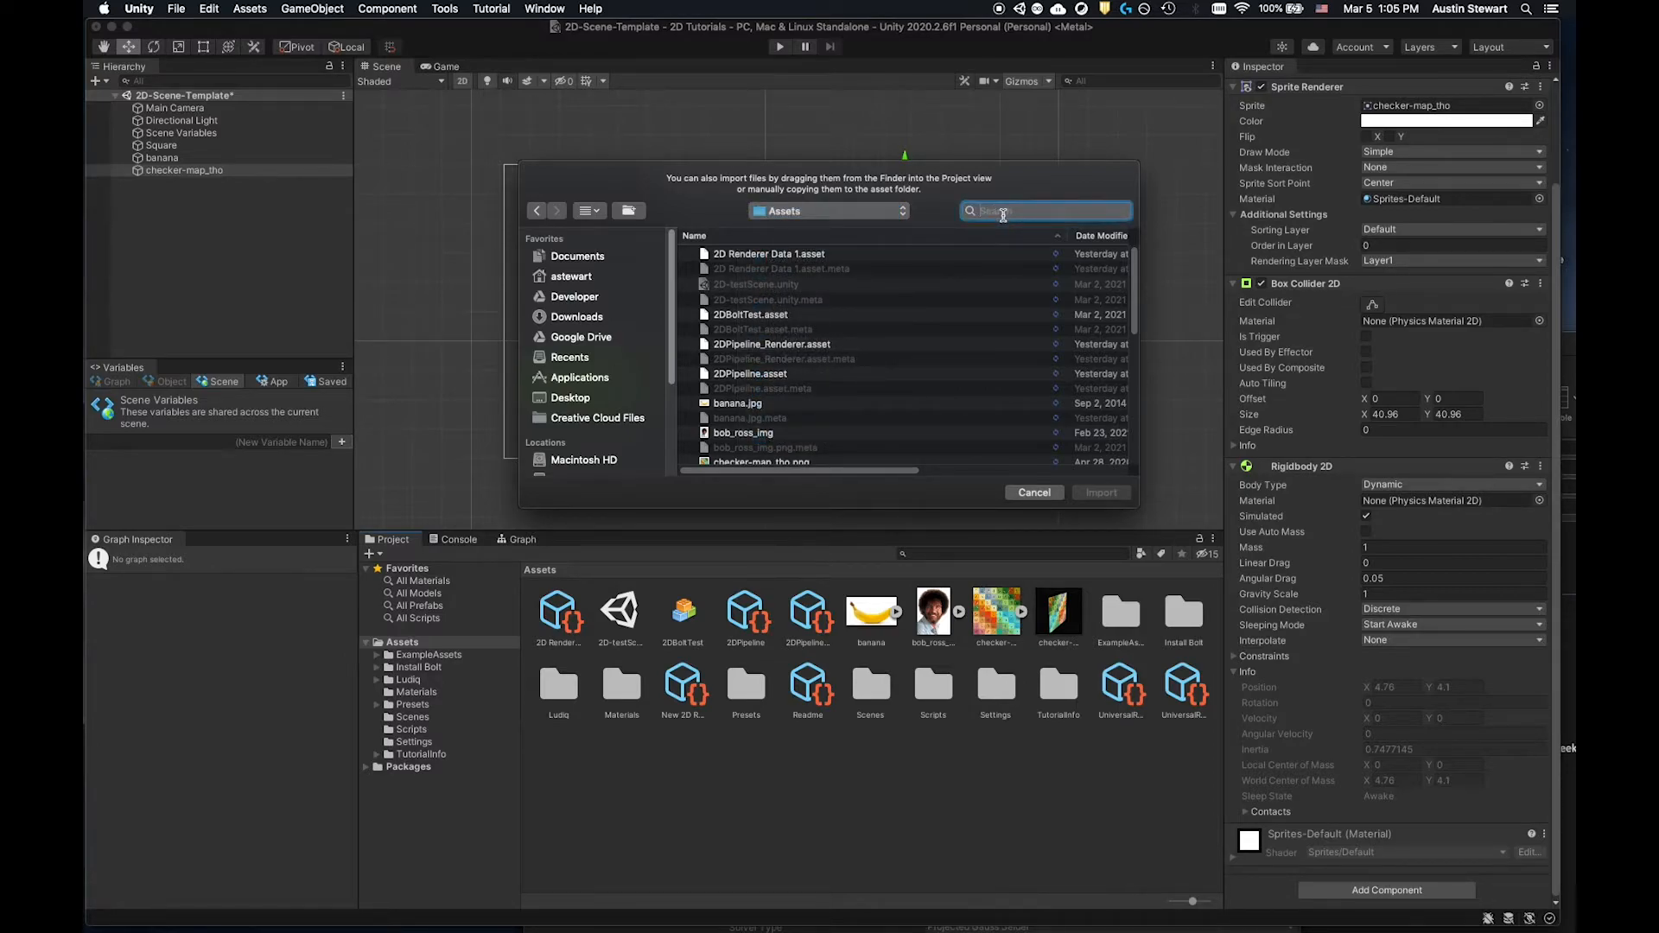
{"action": "type", "text": "bob"}
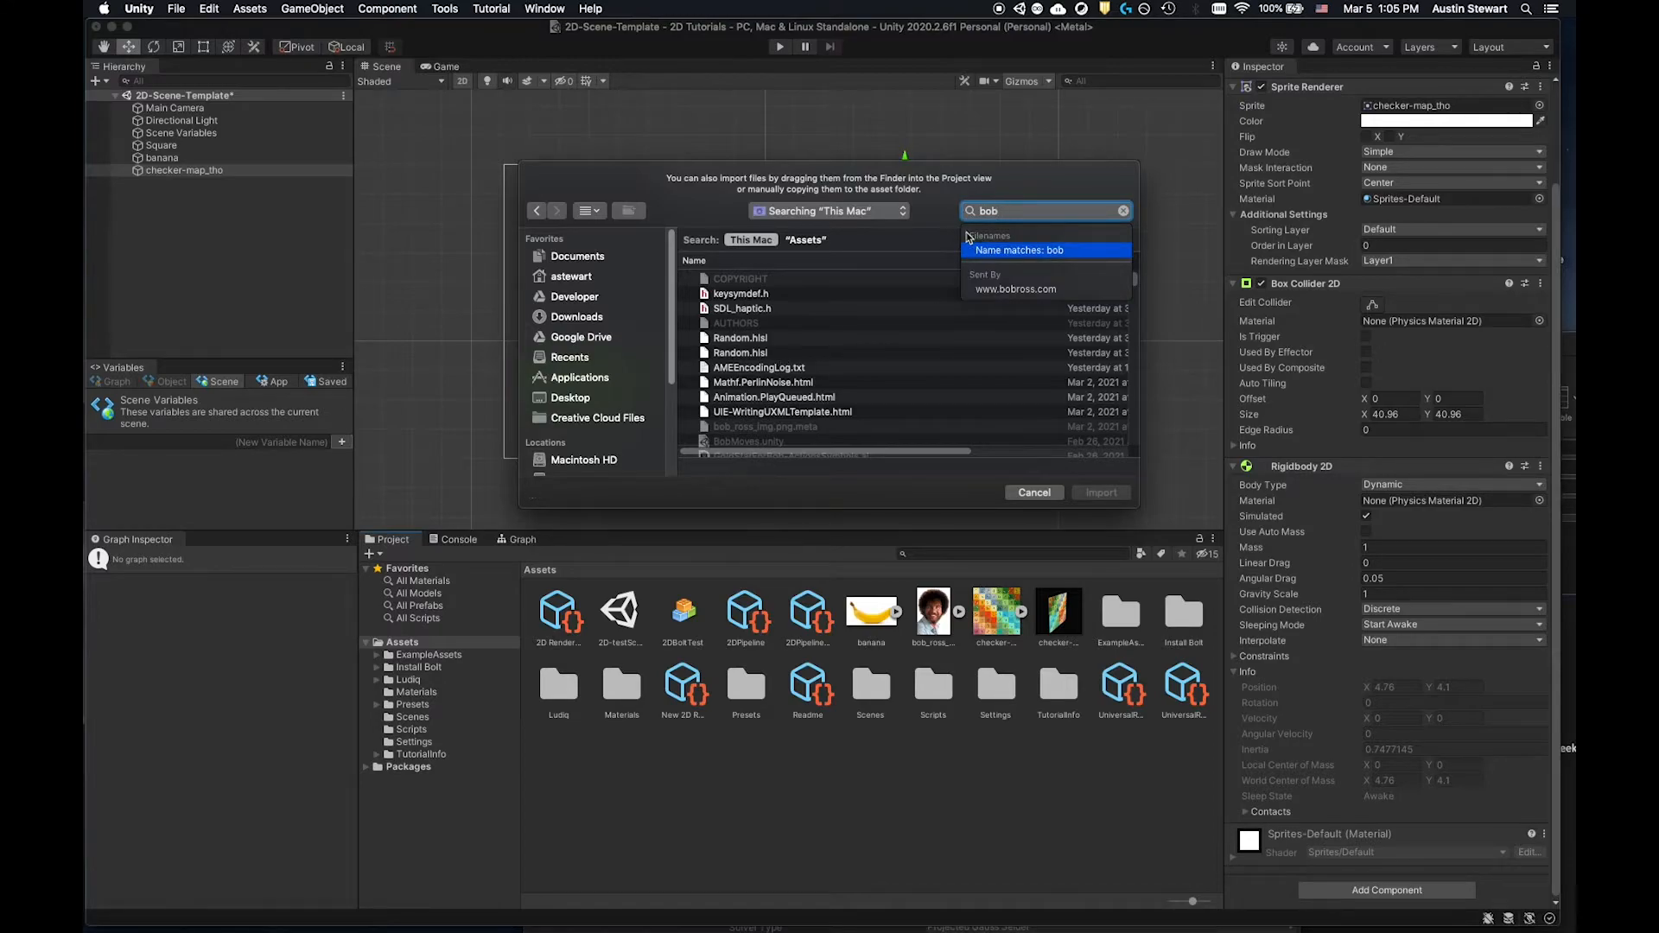
{"action": "type", "text": "_ross"}
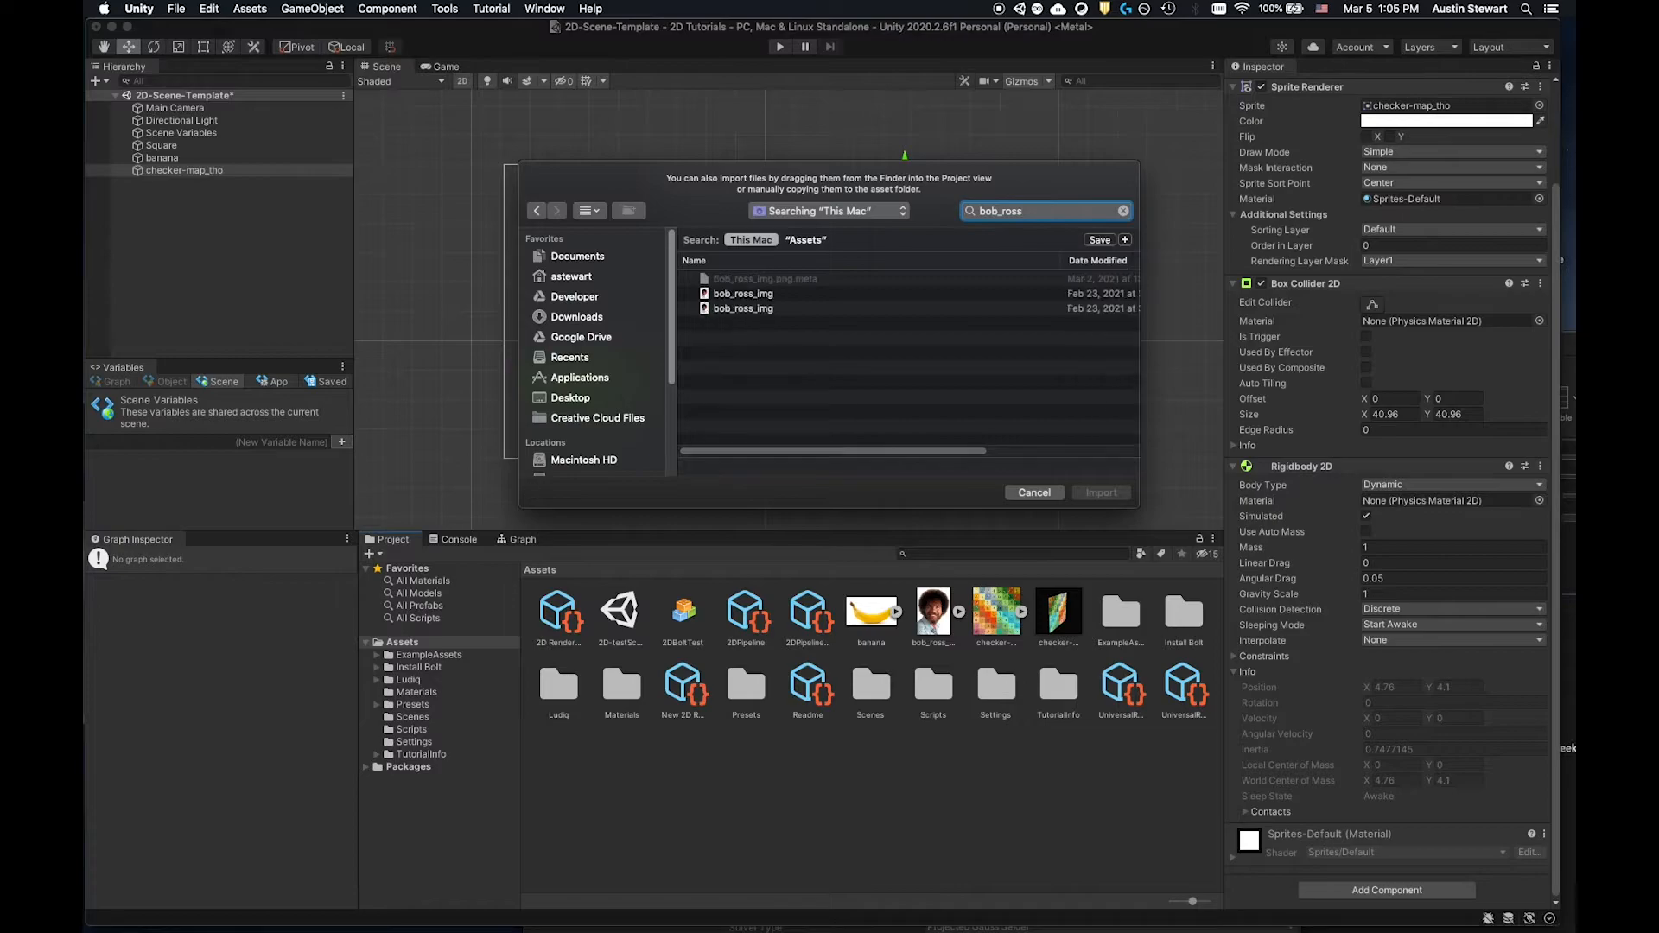
{"action": "left_click", "coordinate": [743, 308]}
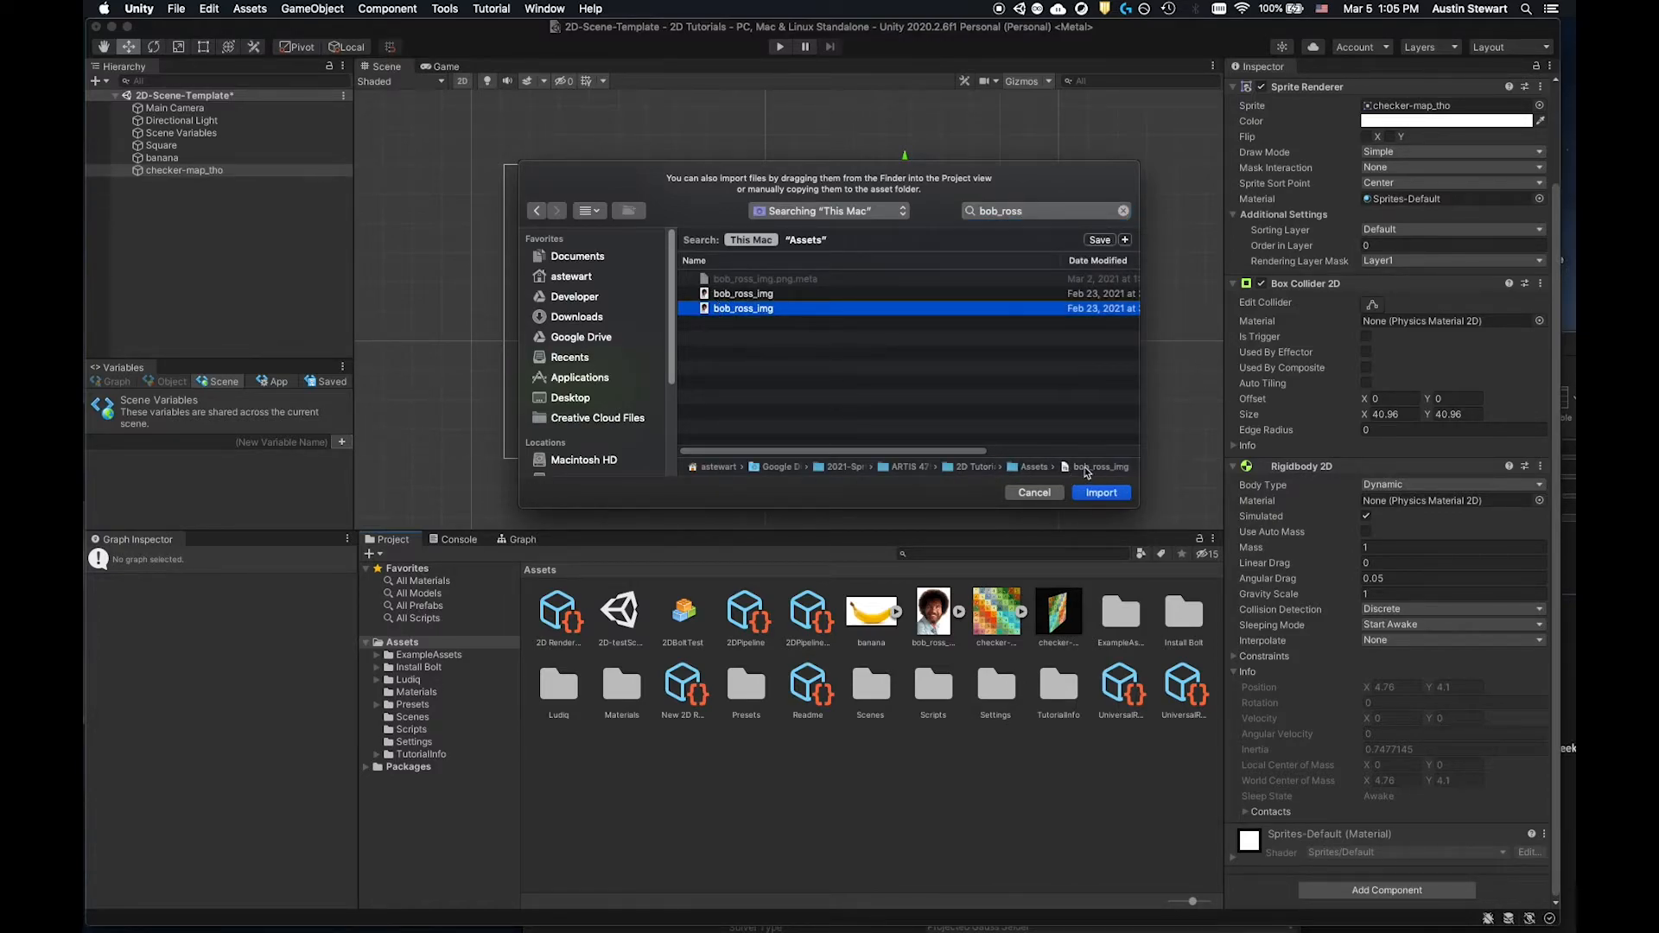
{"action": "left_click", "coordinate": [724, 295]}
{"action": "left_click", "coordinate": [730, 308]}
{"action": "left_click", "coordinate": [1100, 494]}
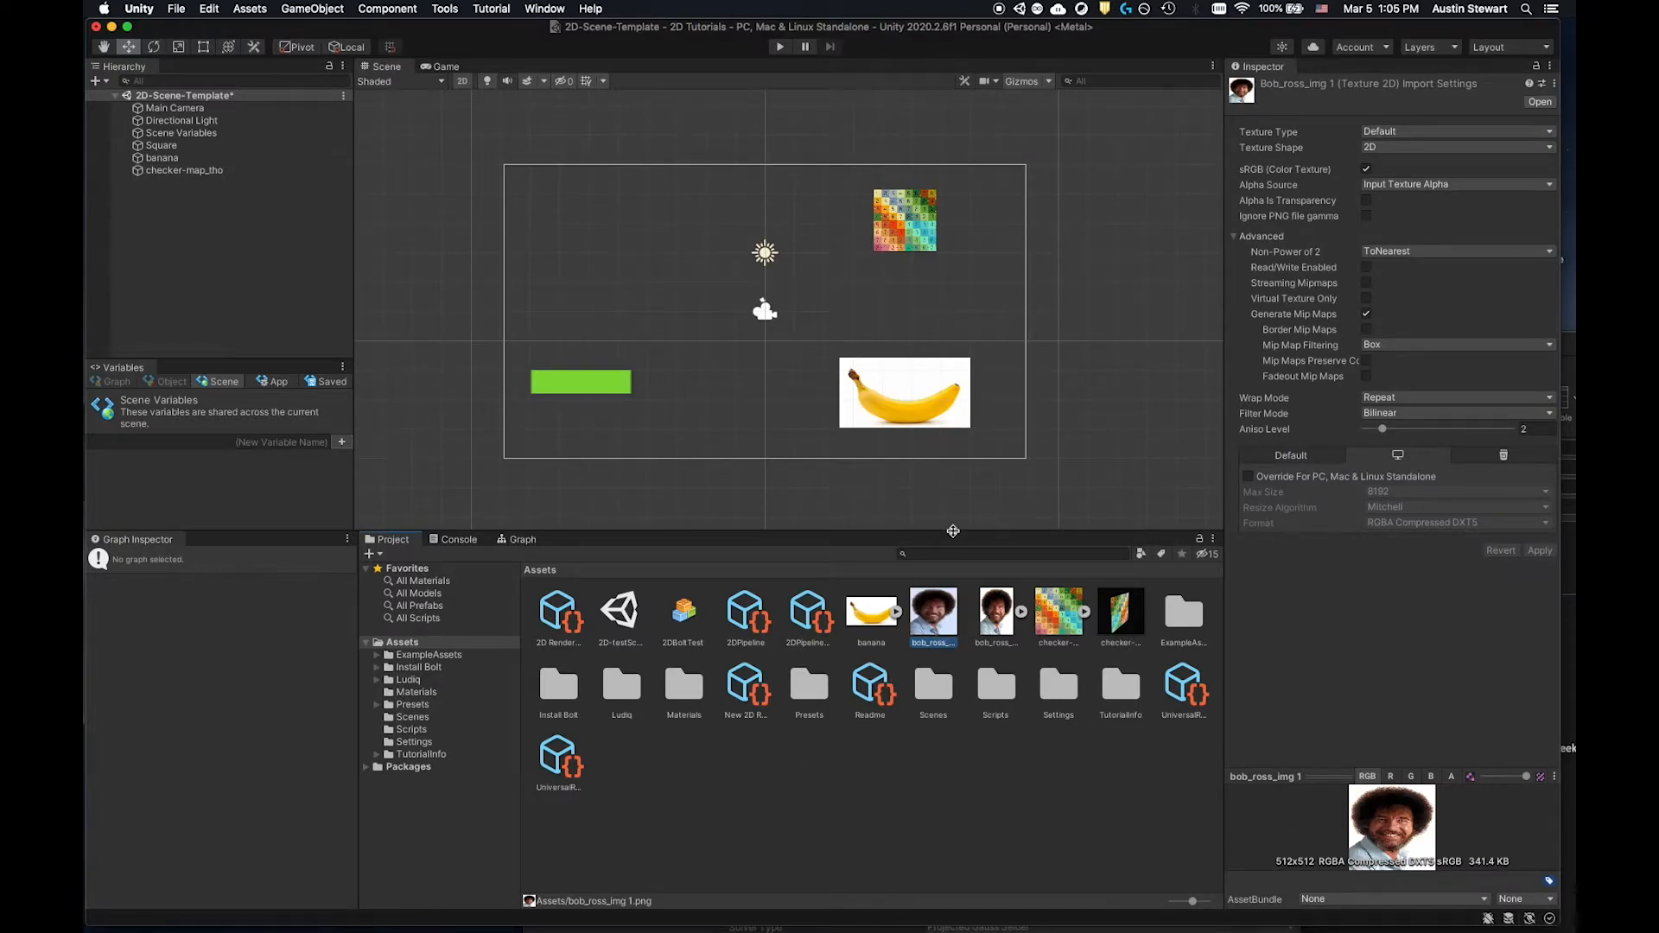
Rename the newly imported bob_ross_img 1 image asset as Bobby.
{"action": "right_click", "coordinate": [932, 647]}
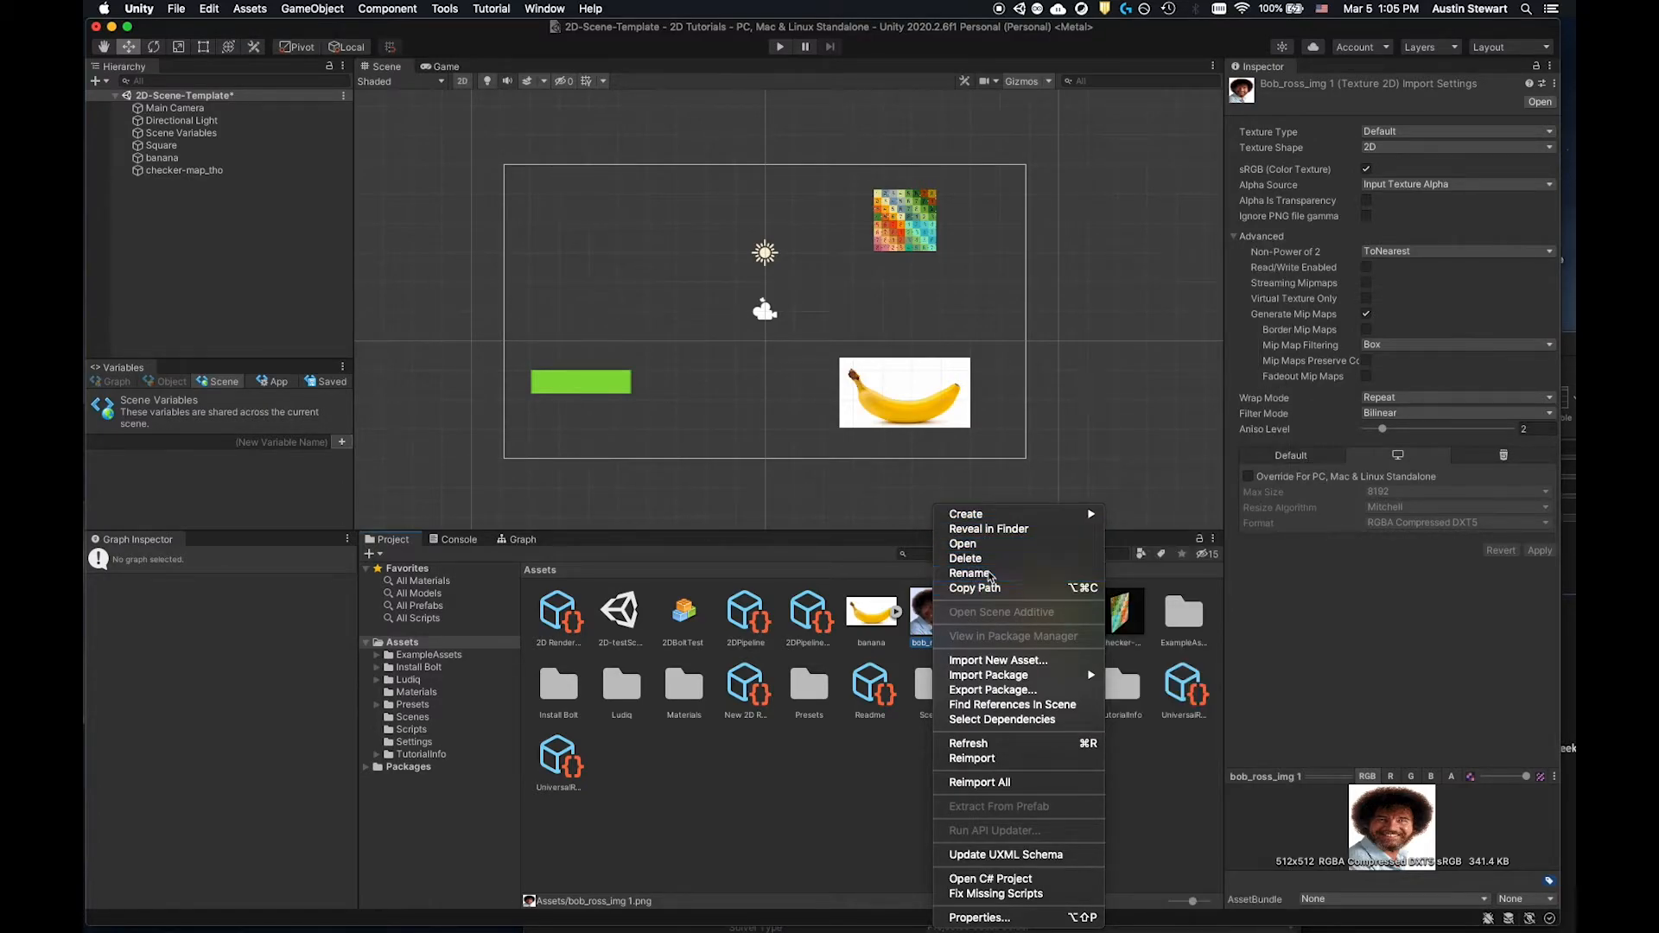
{"action": "left_click", "coordinate": [994, 572]}
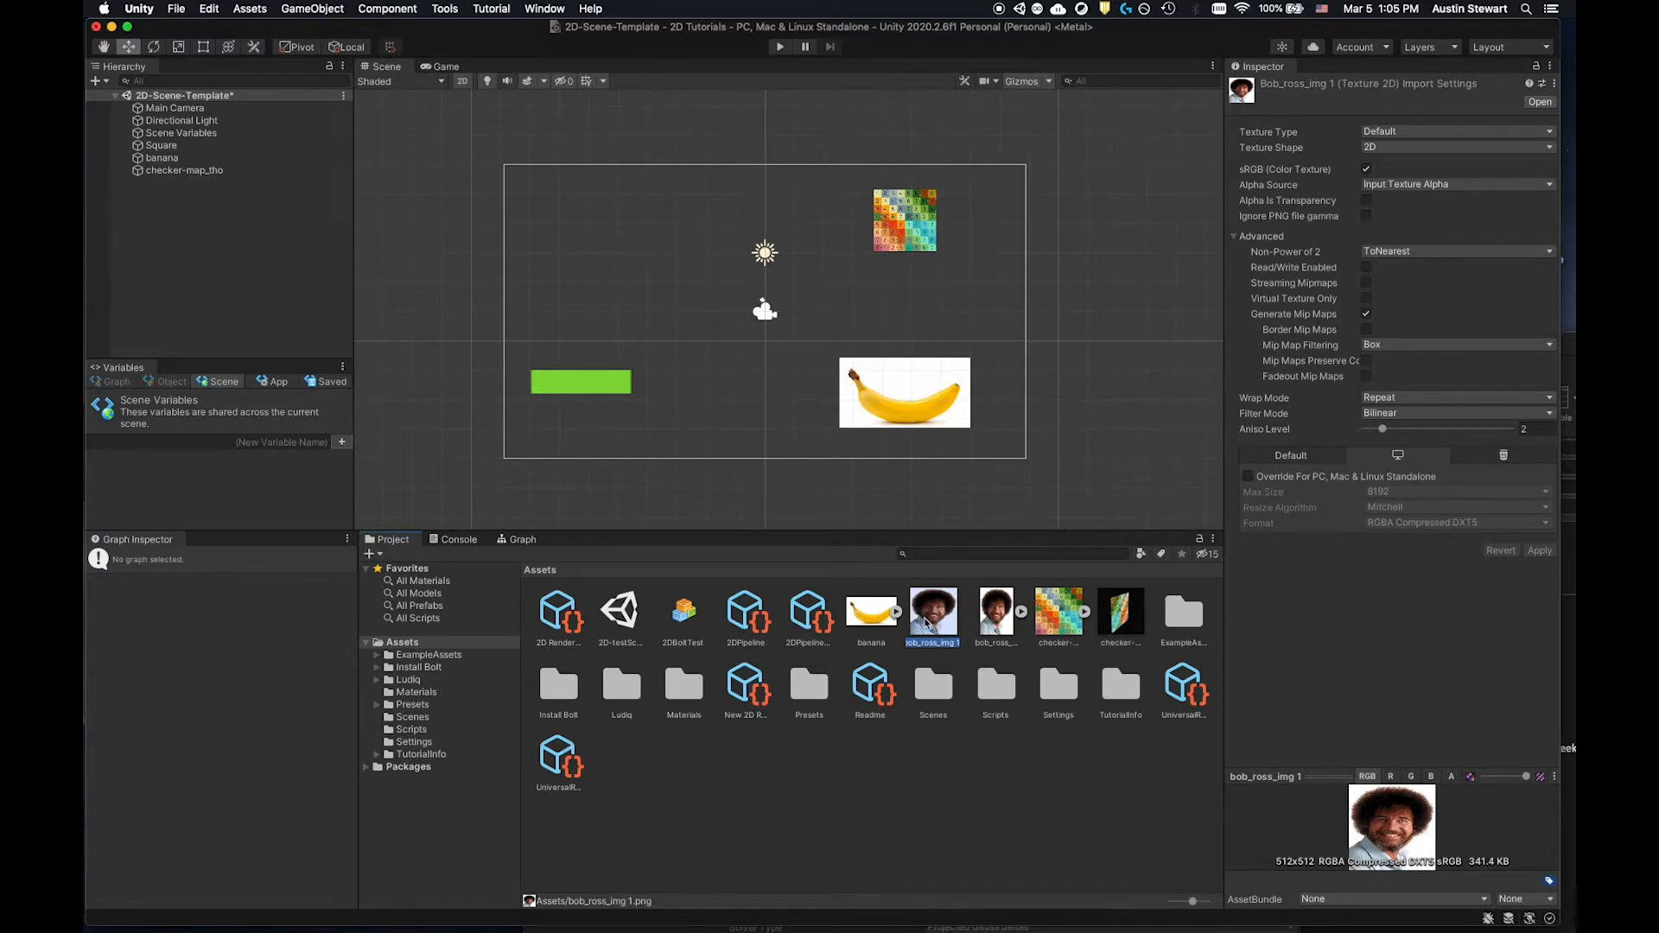
{"action": "right_click", "coordinate": [924, 622]}
{"action": "left_click", "coordinate": [951, 576]}
{"action": "type", "text": "Bo"}
{"action": "key", "text": "Return"}
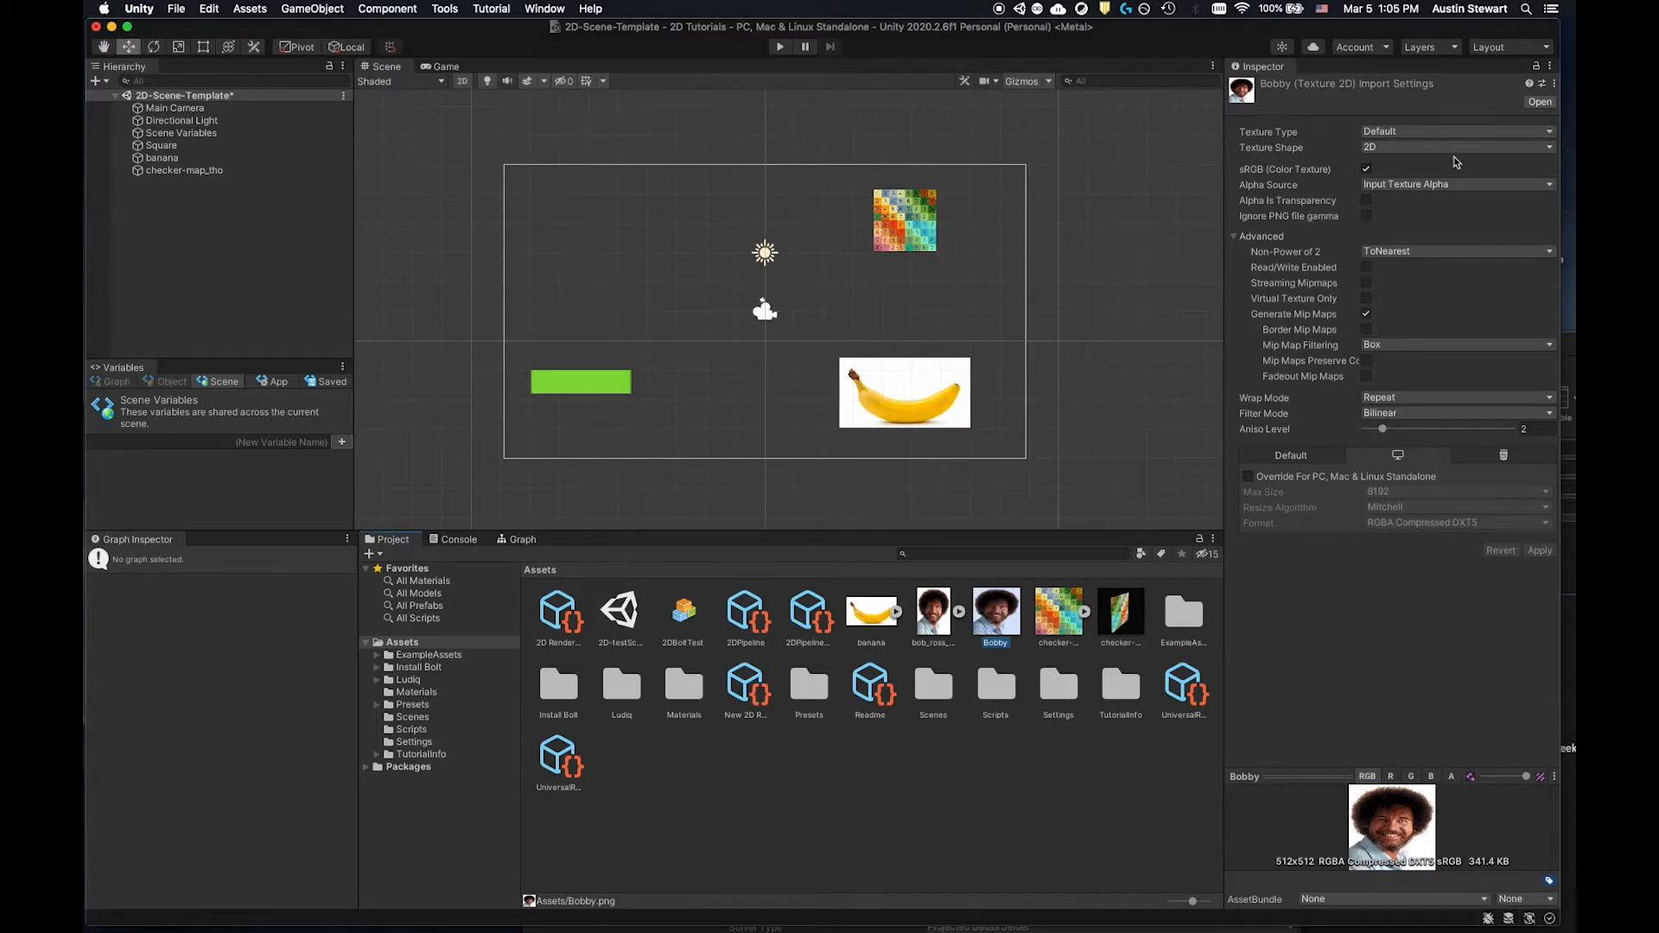
Set the Bobby image's texture type to Sprite (2D and UI) and apply the import settings.
{"action": "left_click", "coordinate": [1402, 133]}
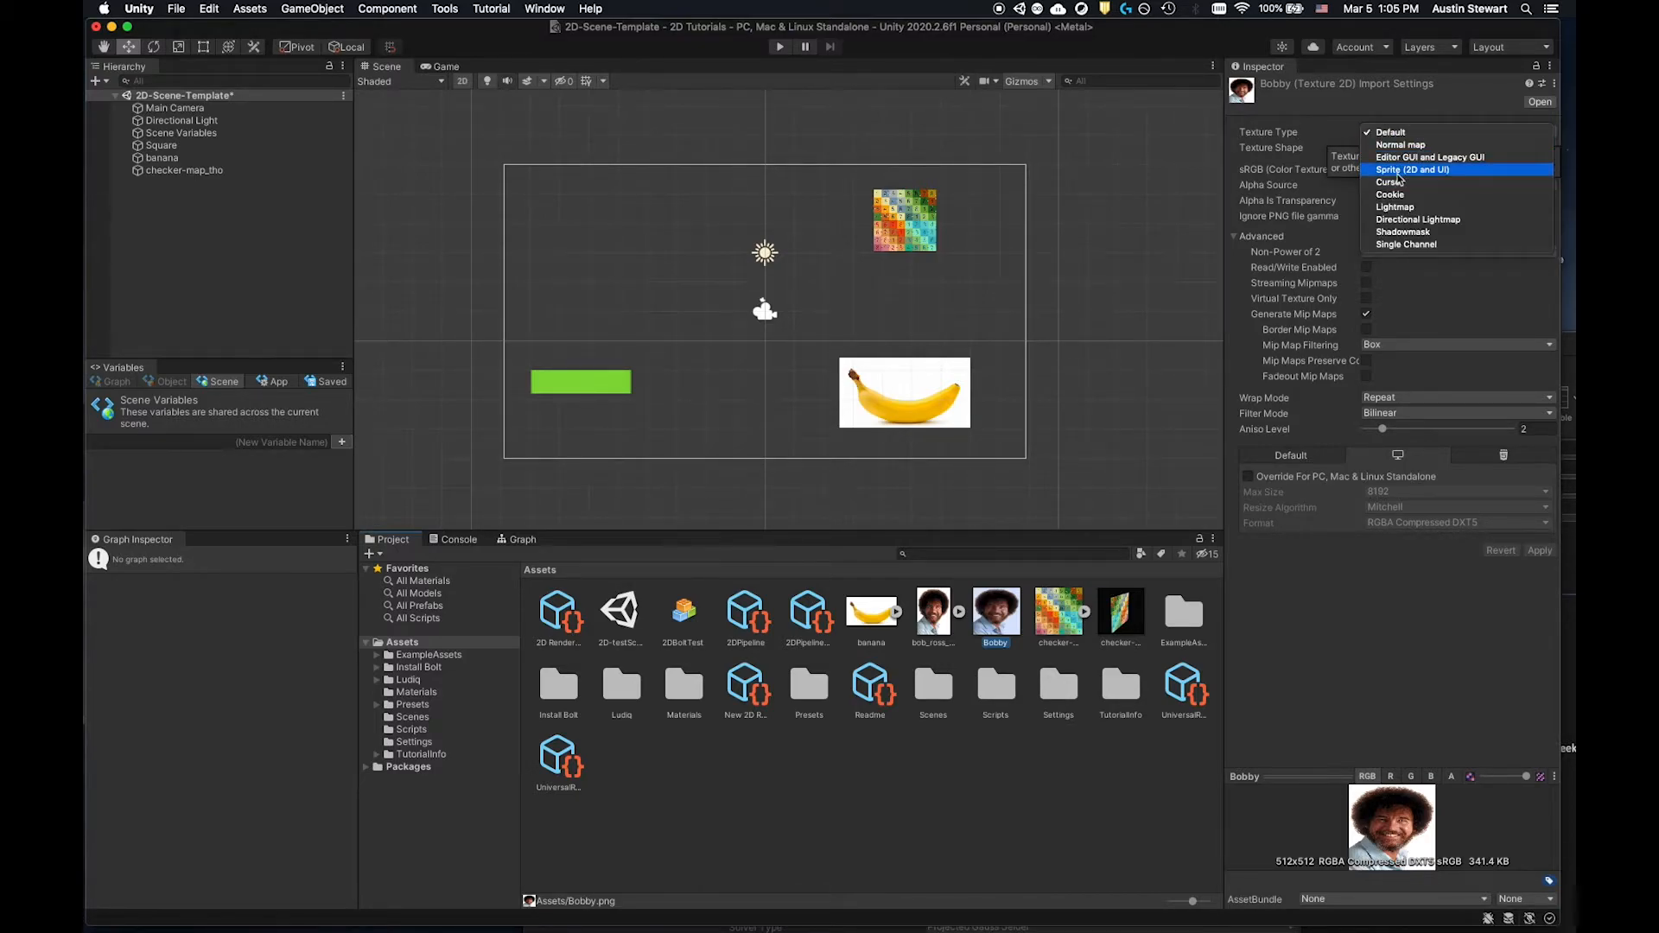
{"action": "left_click", "coordinate": [1404, 170]}
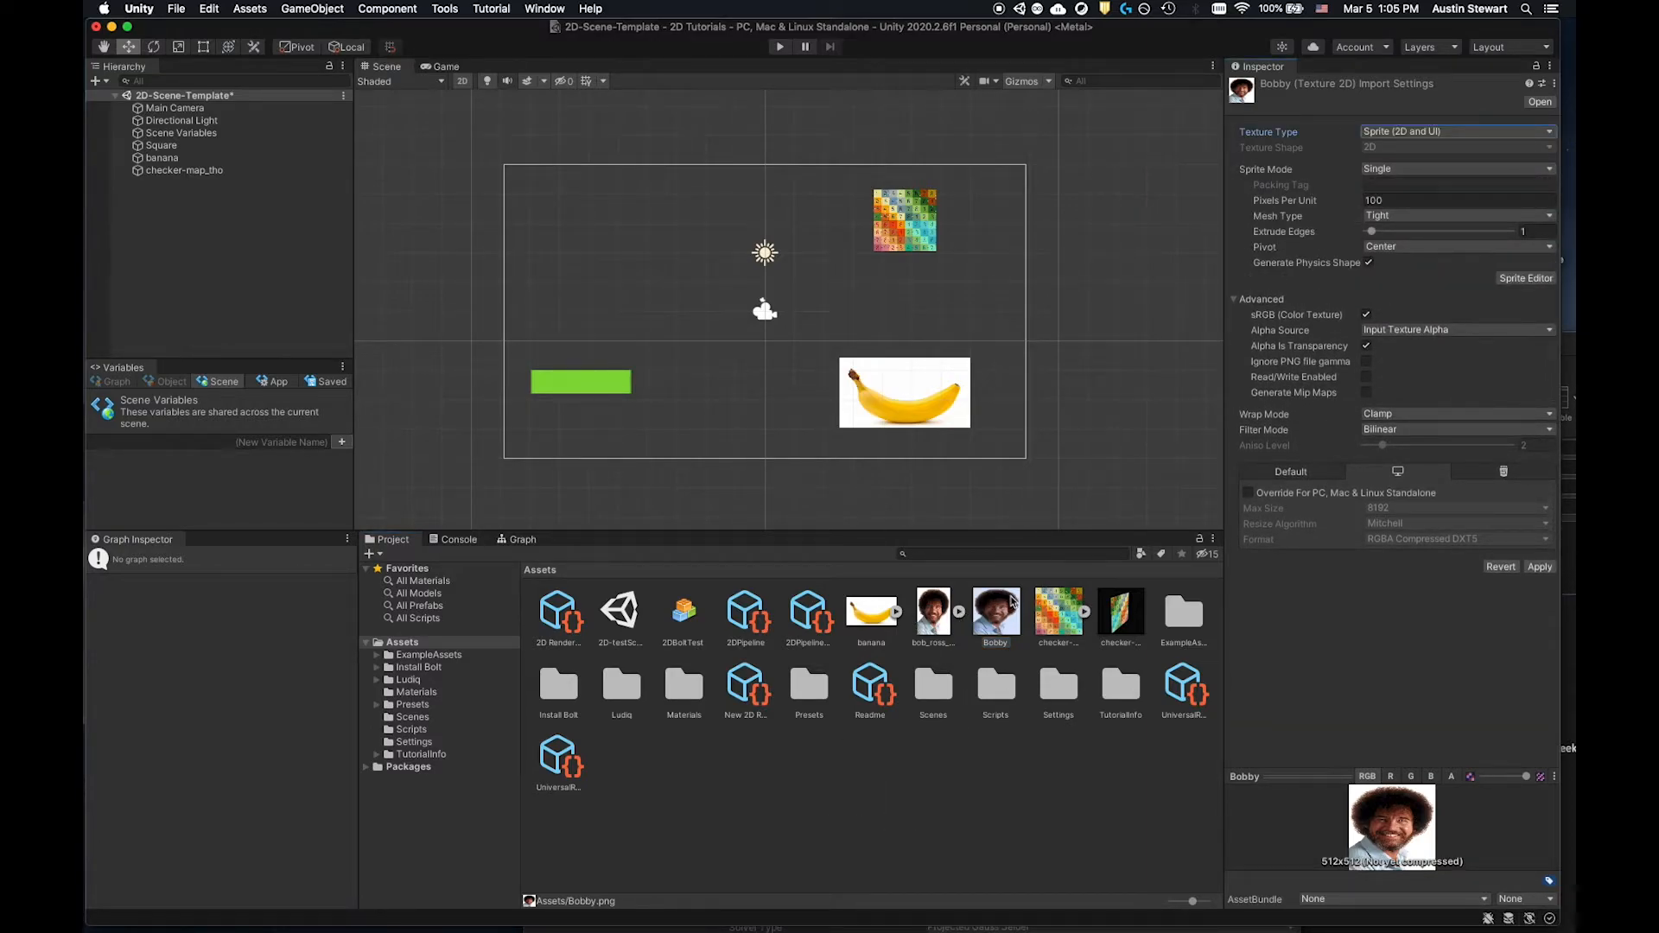
{"action": "left_click", "coordinate": [1539, 568]}
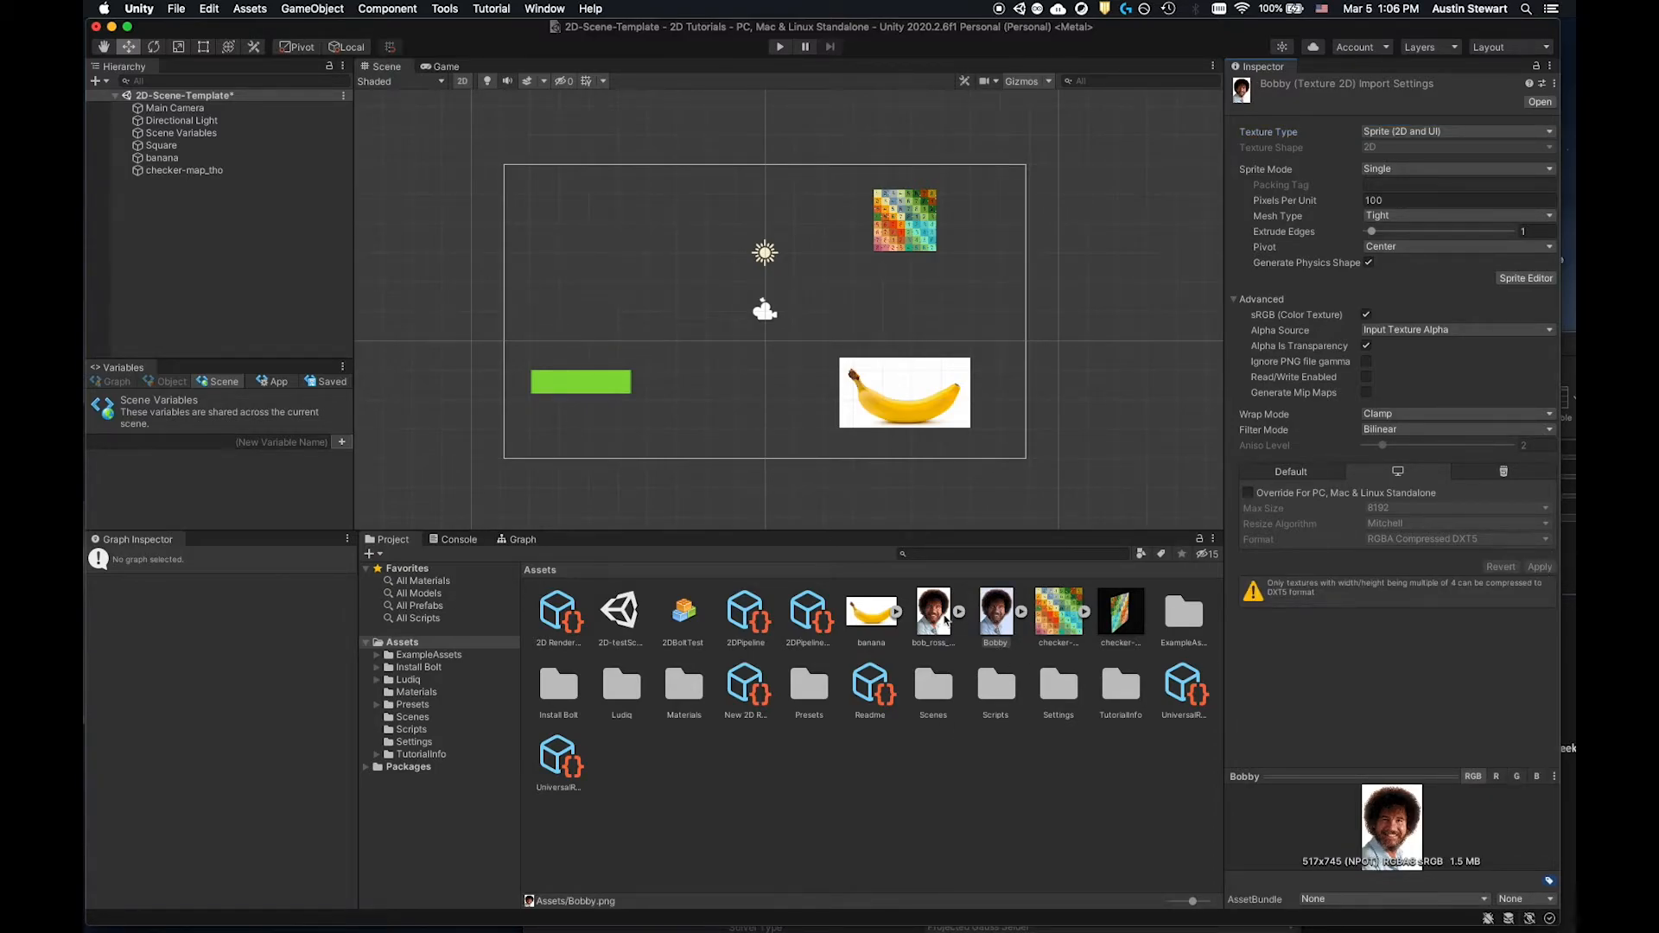
Place the Bobby sprite above the green bar in the scene and shrink it proportionally to a scale of about 0.42.
{"action": "left_click_drag", "start_coordinate": [1008, 621], "coordinate": [672, 222]}
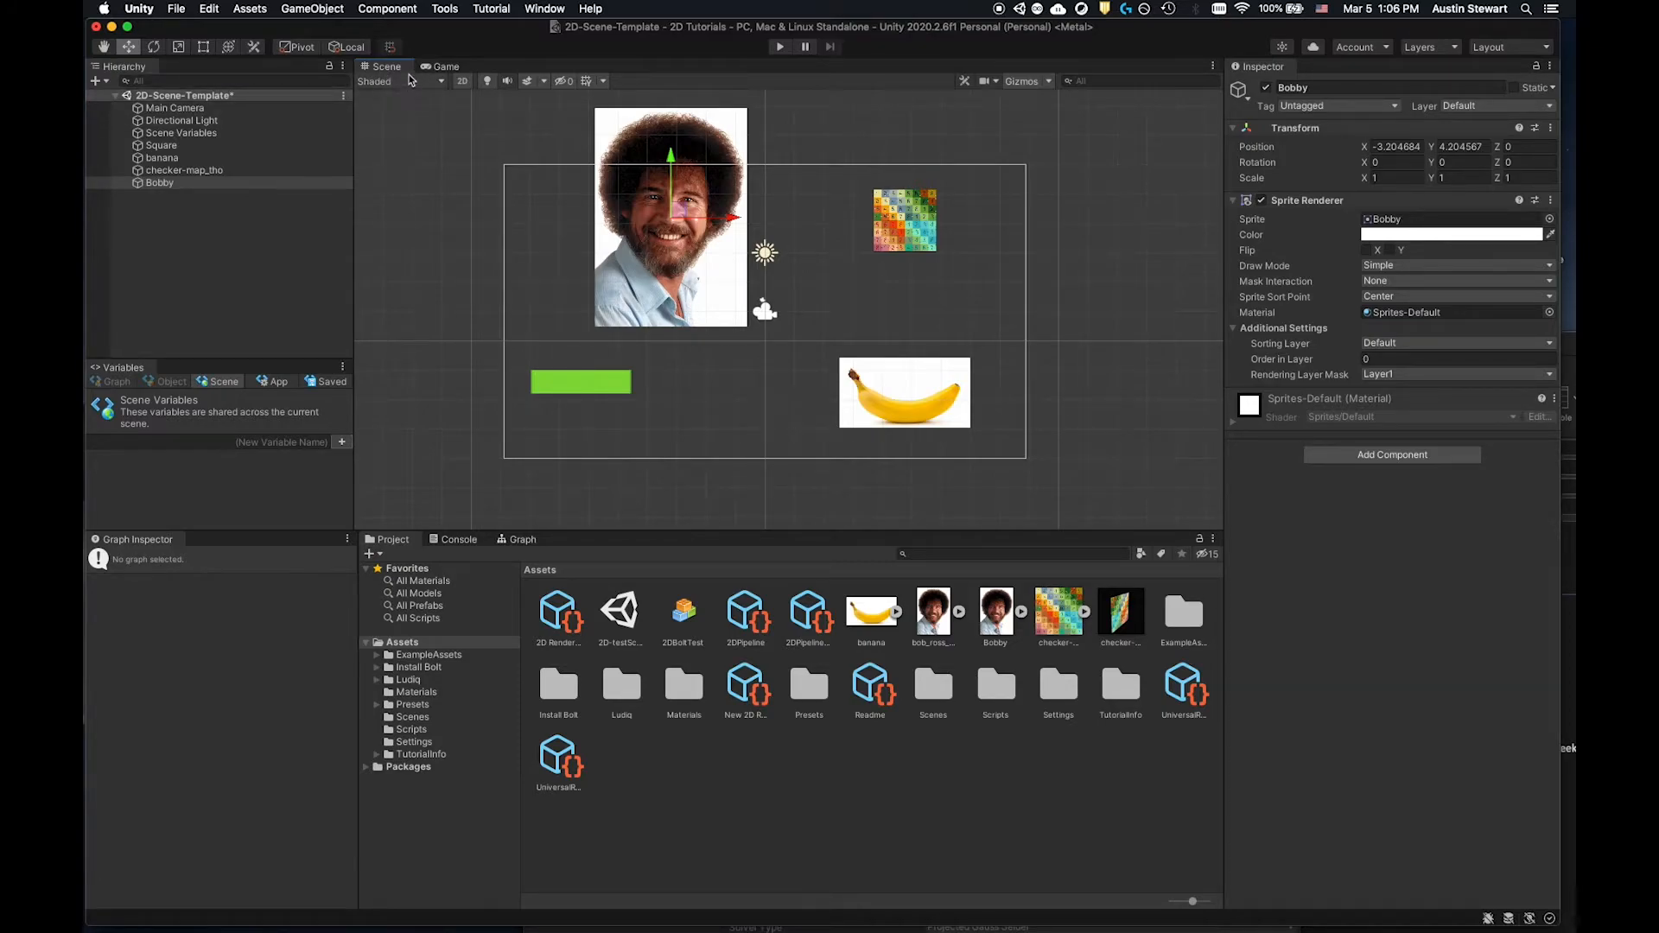
{"action": "left_click", "coordinate": [206, 53]}
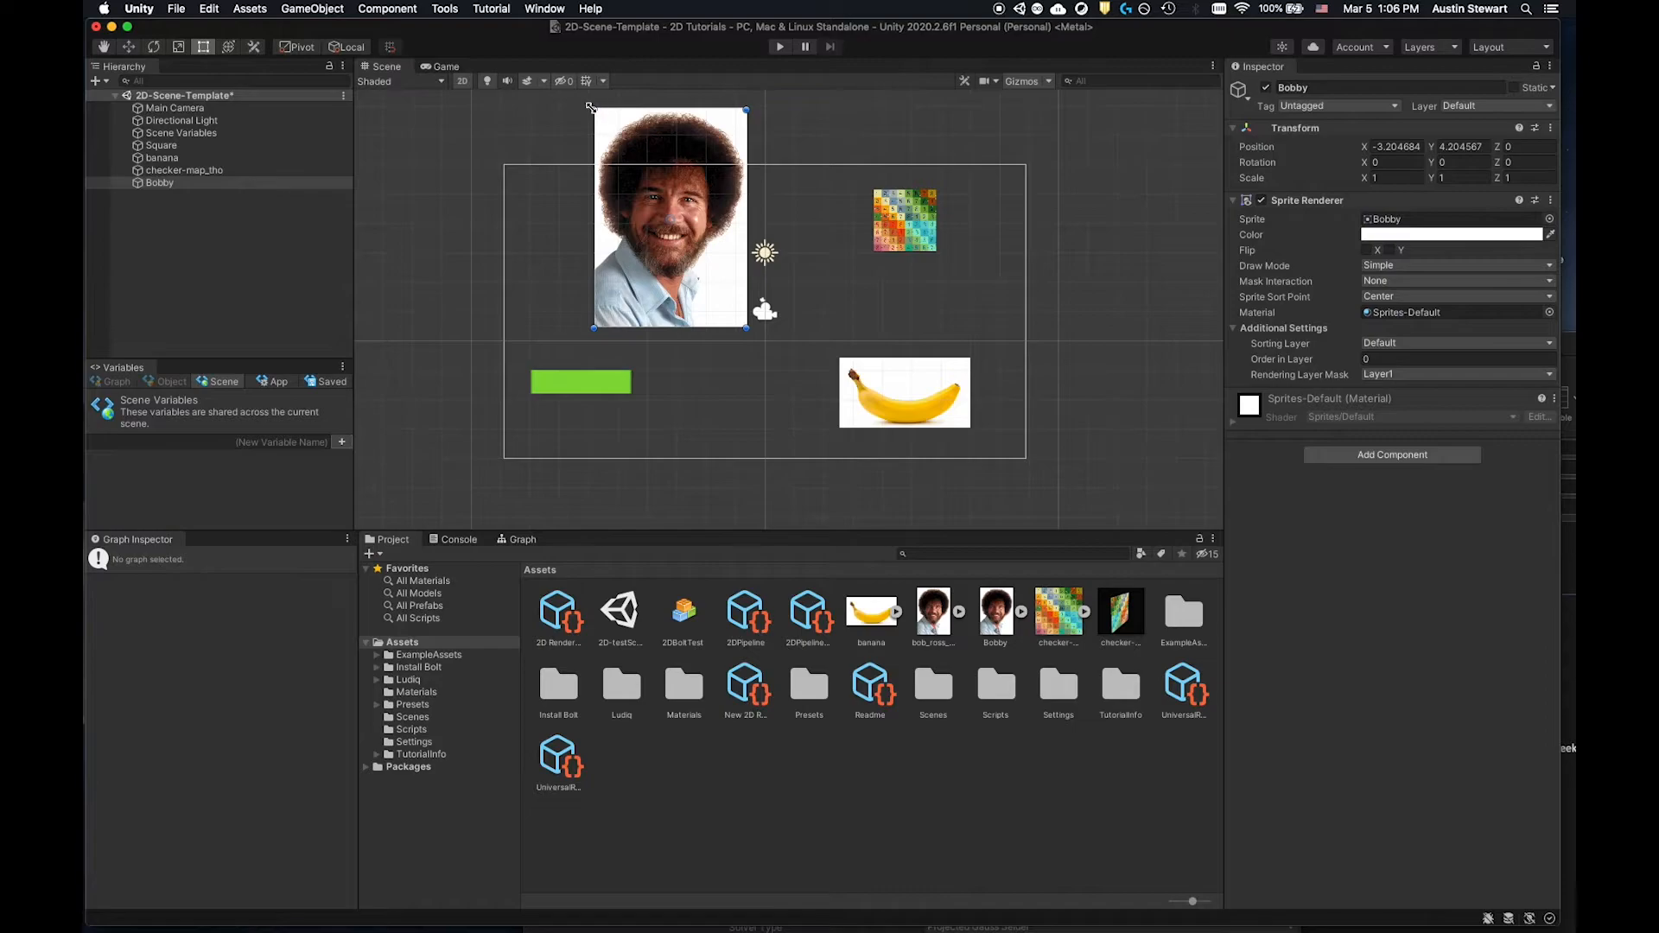
{"action": "left_click_drag", "start_coordinate": [594, 107], "coordinate": [706, 233]}
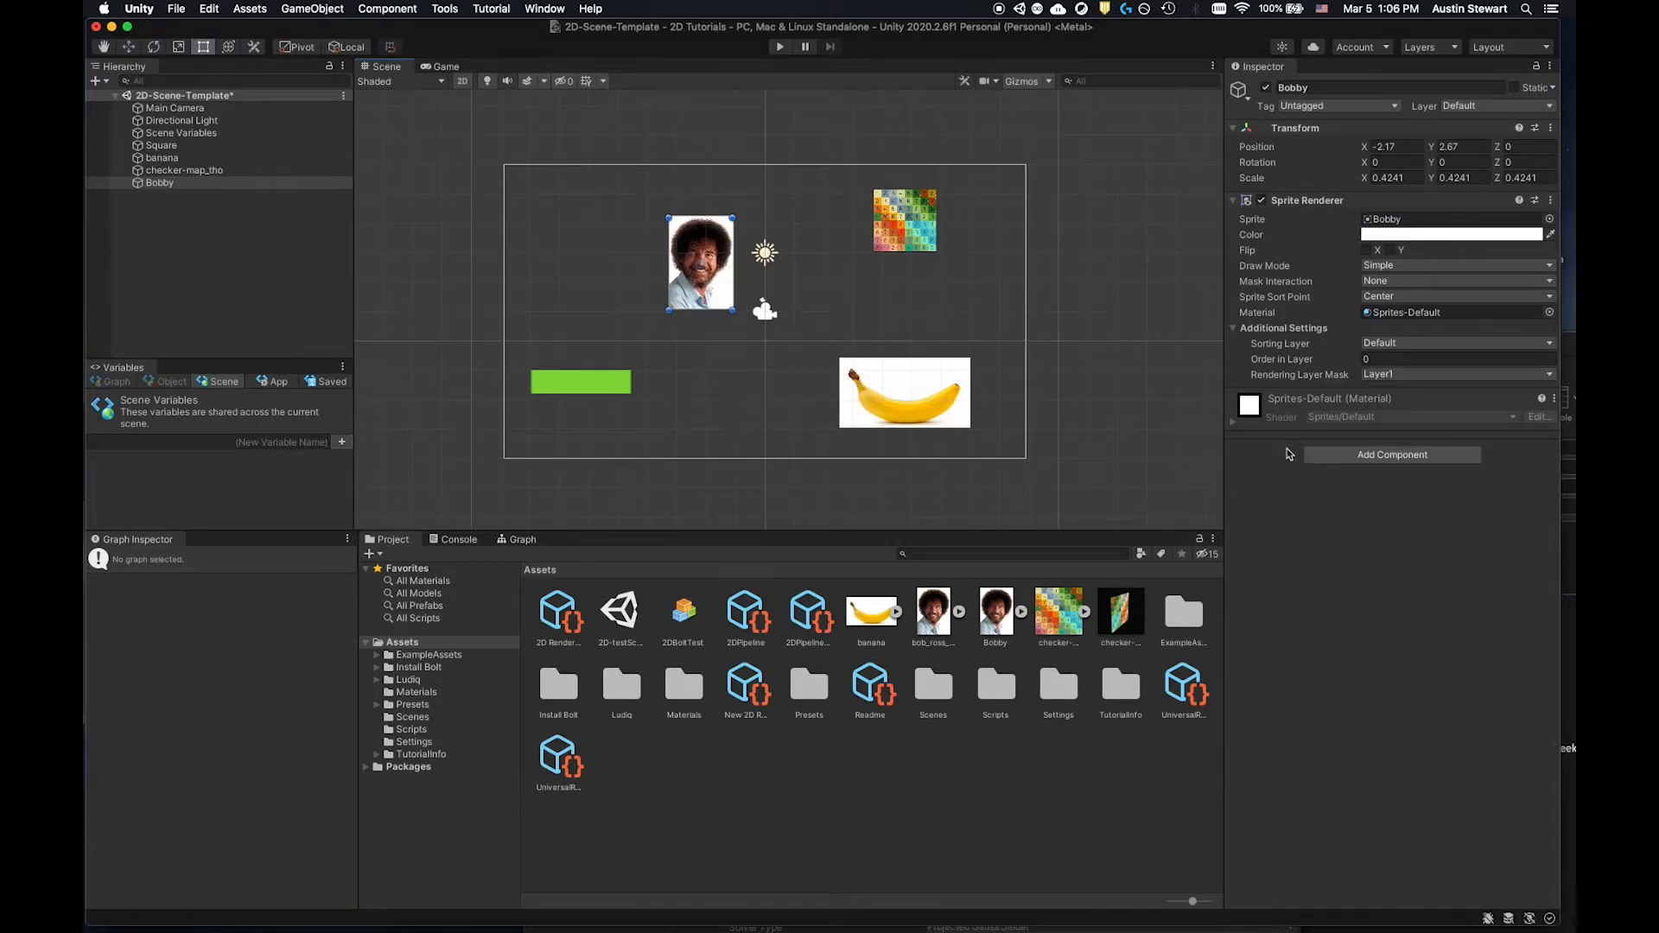
Add a Box Collider 2D component to the Bobby sprite.
{"action": "left_click", "coordinate": [1344, 455]}
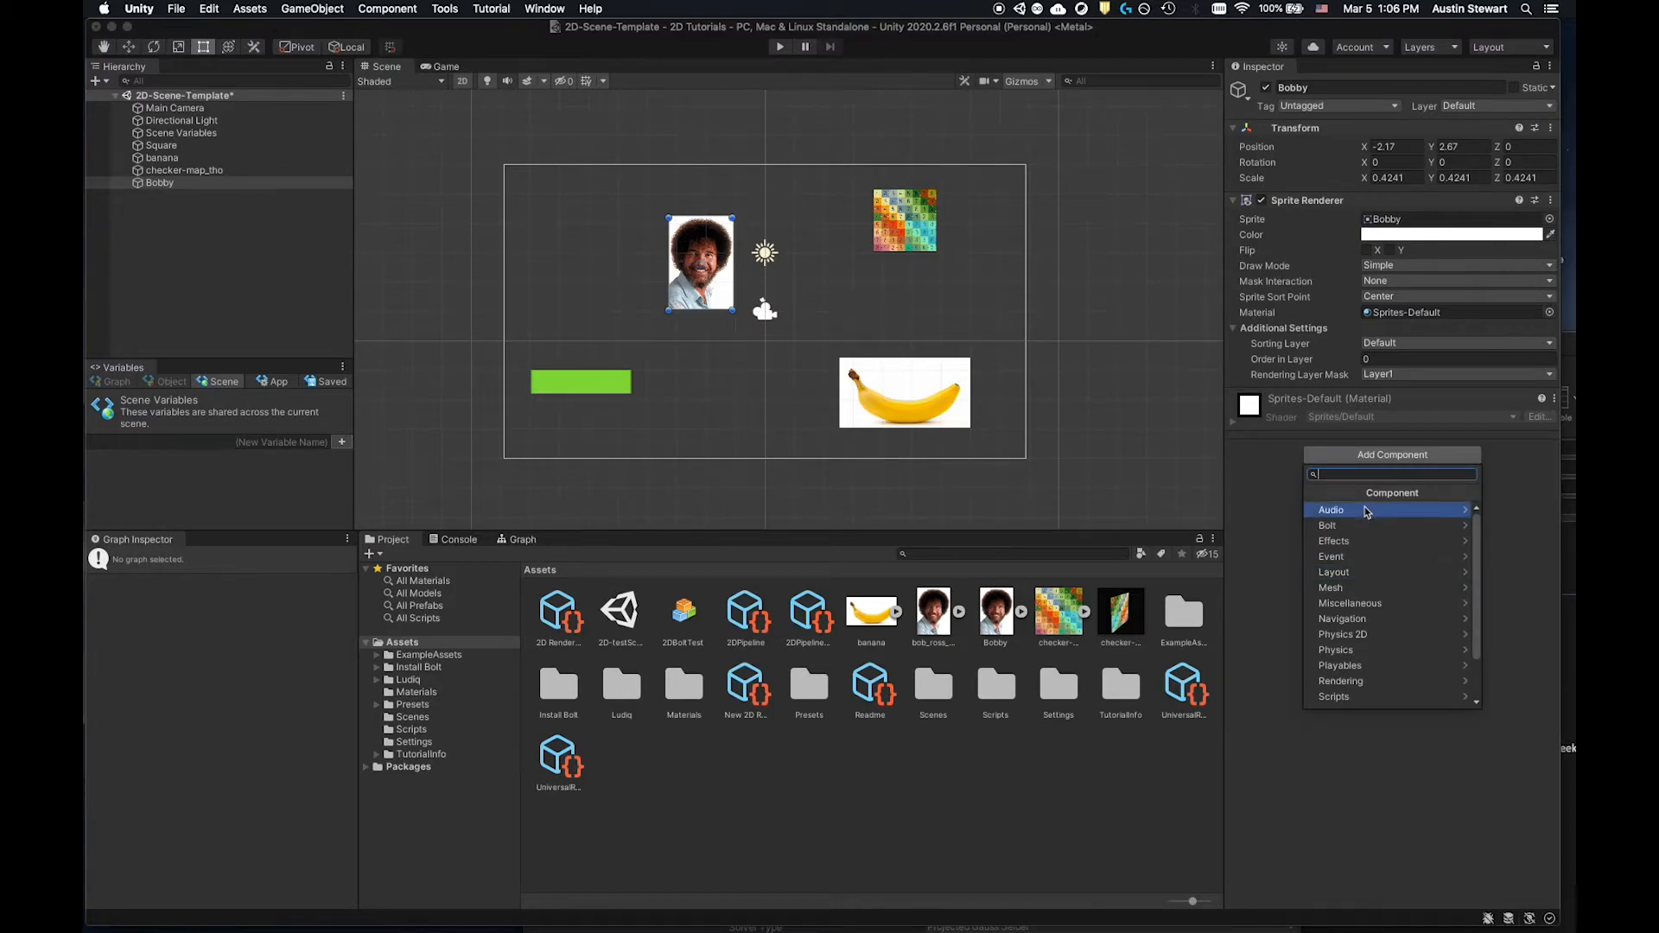
{"action": "left_click", "coordinate": [1359, 634]}
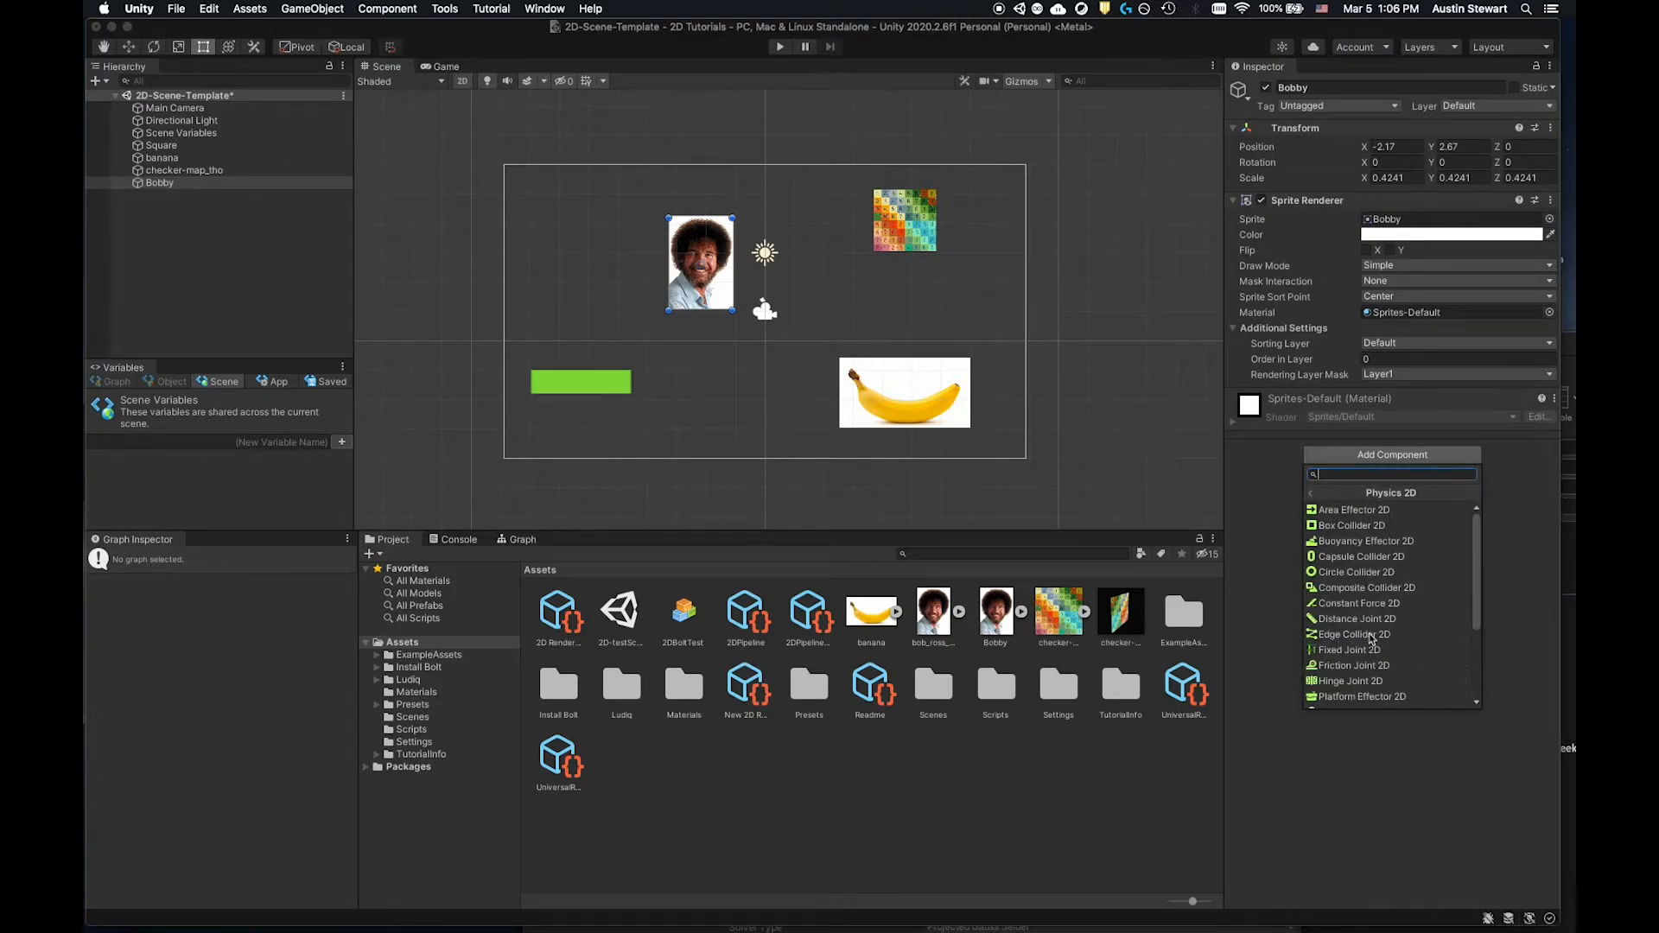
{"action": "left_click", "coordinate": [1360, 526]}
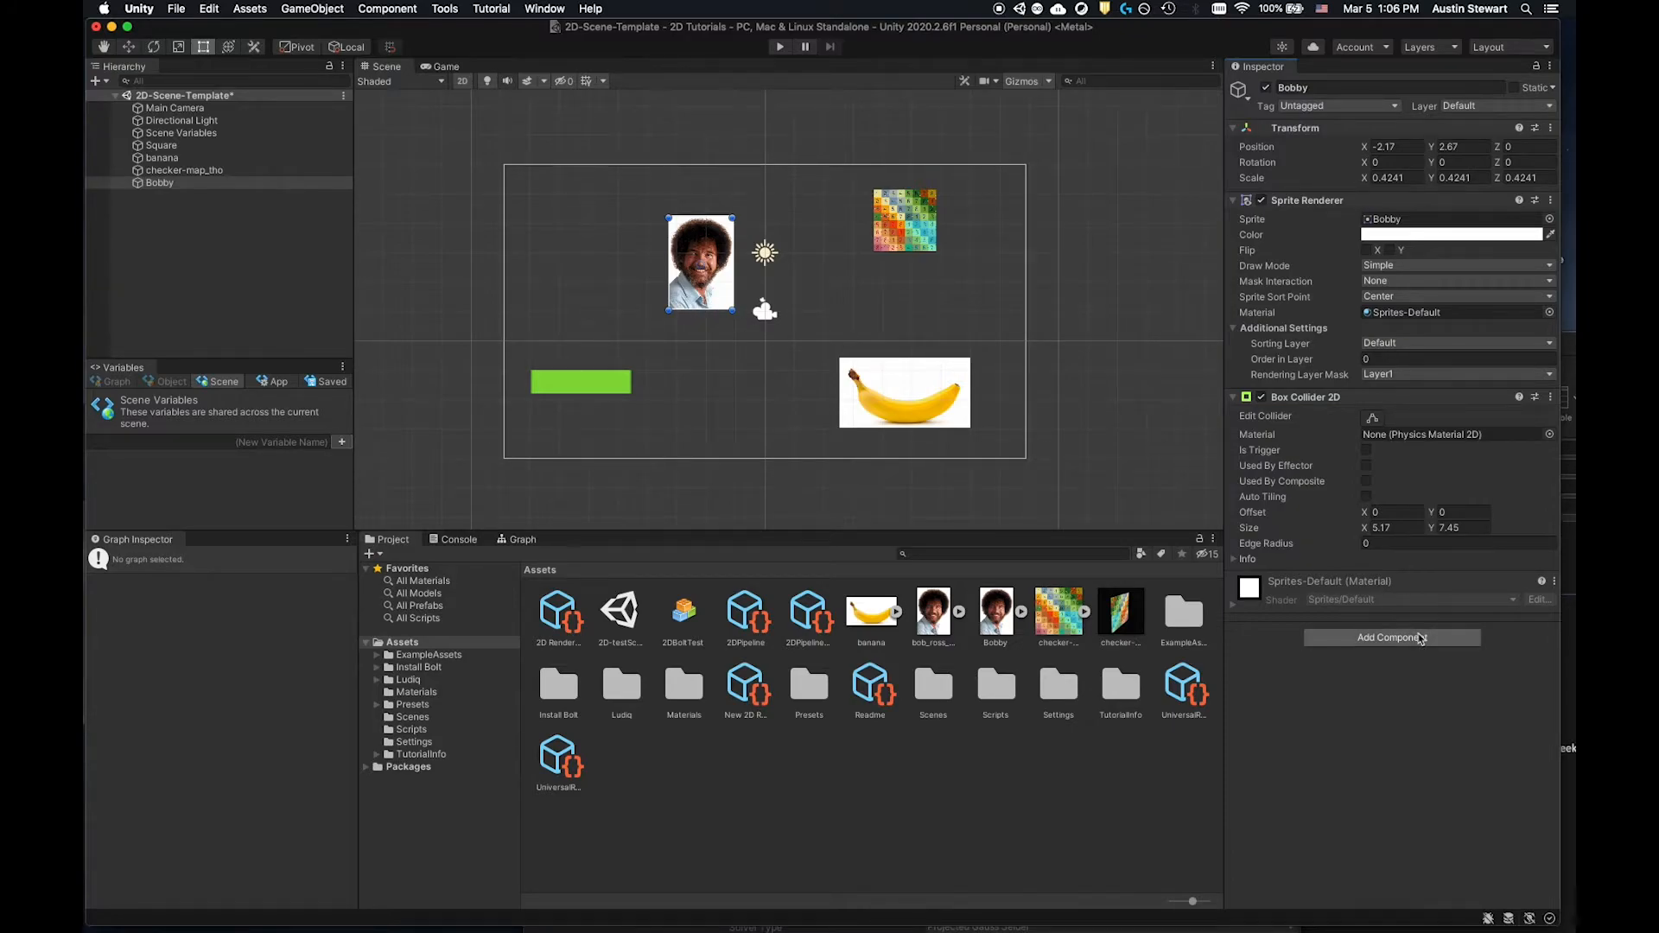
Add a Rigidbody 2D component to Bobby and move the sprite above the green bar, to about X -5.67, Y 3.52.
{"action": "left_click", "coordinate": [1368, 639]}
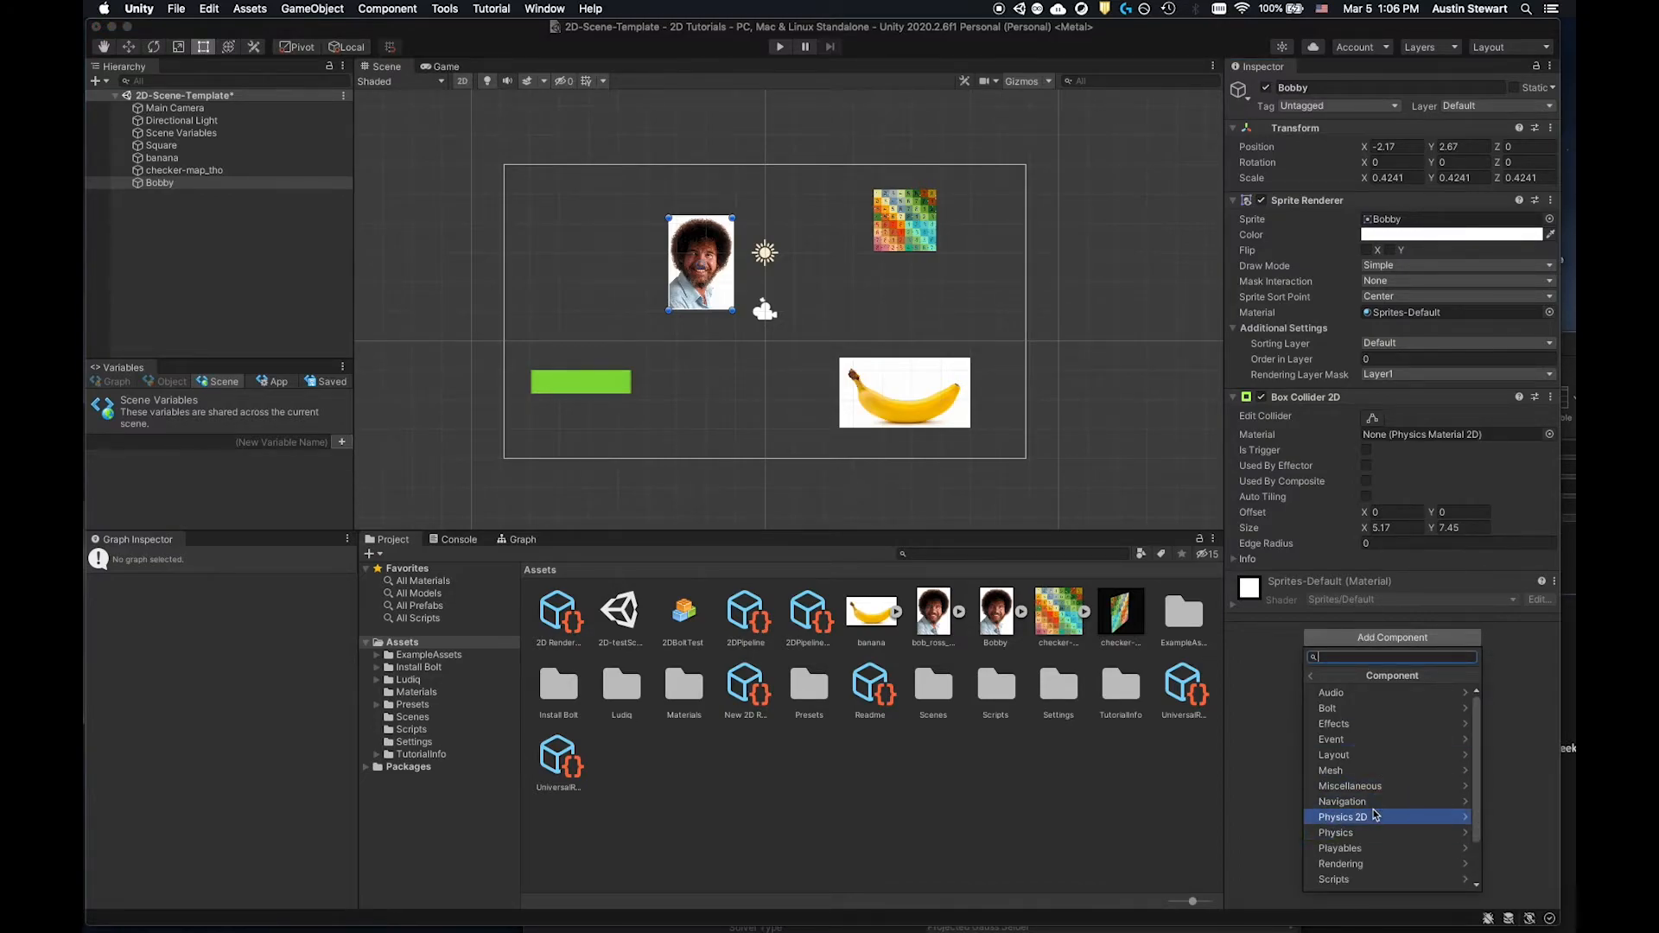
{"action": "left_click", "coordinate": [1376, 817]}
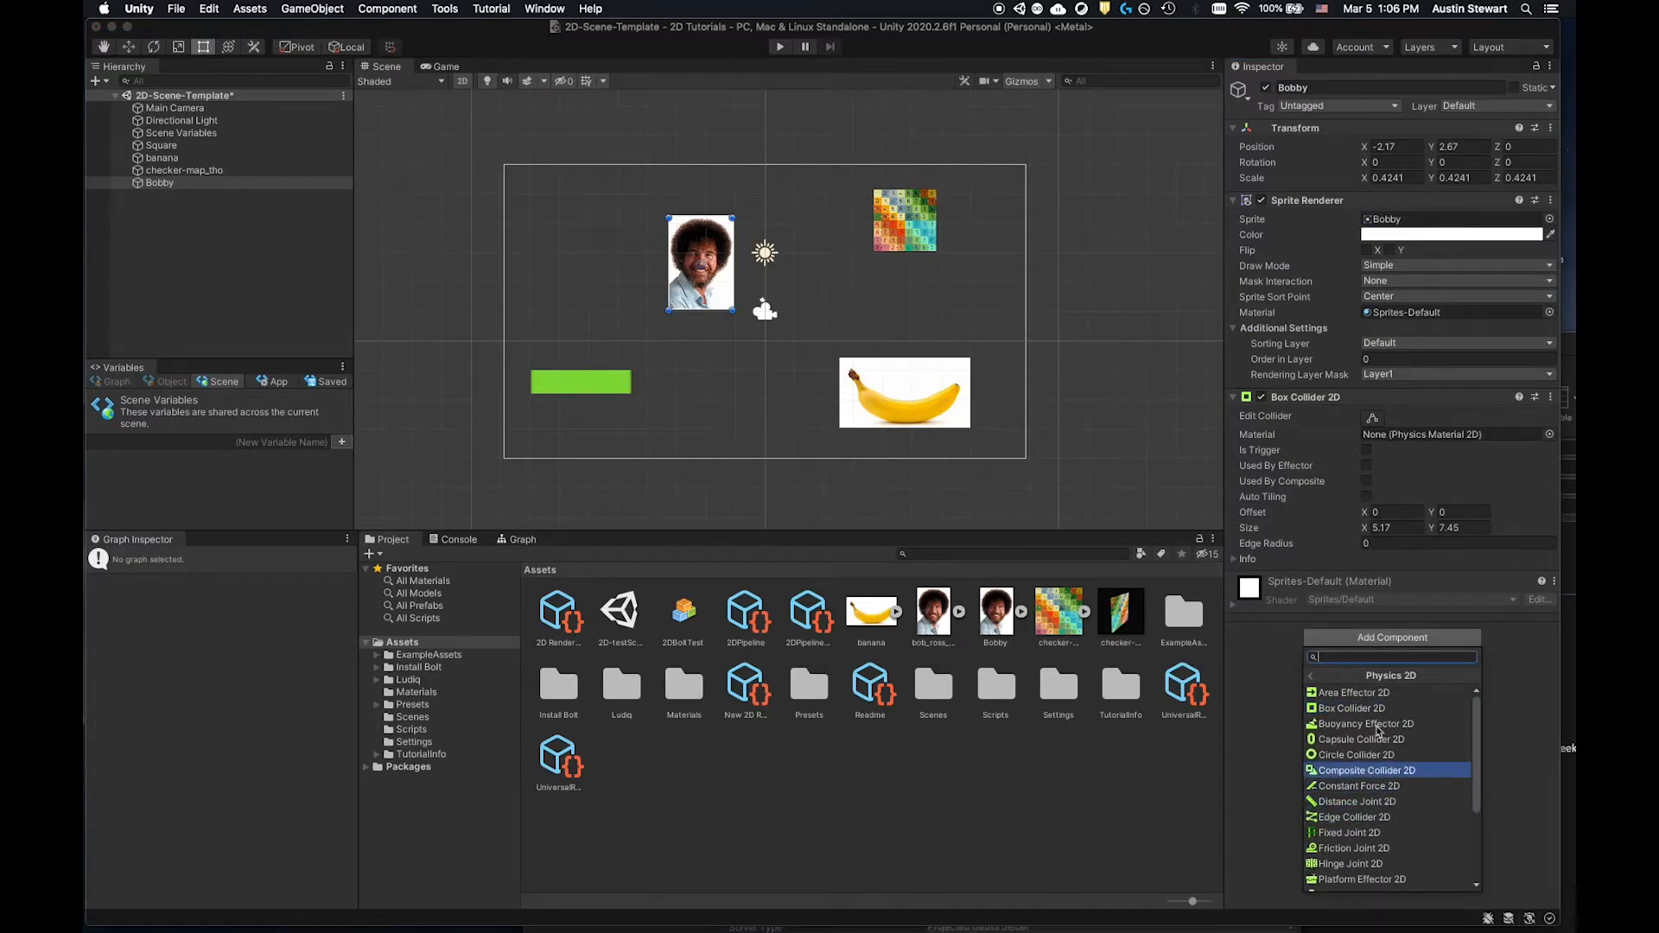
{"action": "scroll", "coordinate": [1364, 816], "scroll_direction": "down", "scroll_amount": 3}
{"action": "left_click", "coordinate": [1358, 806]}
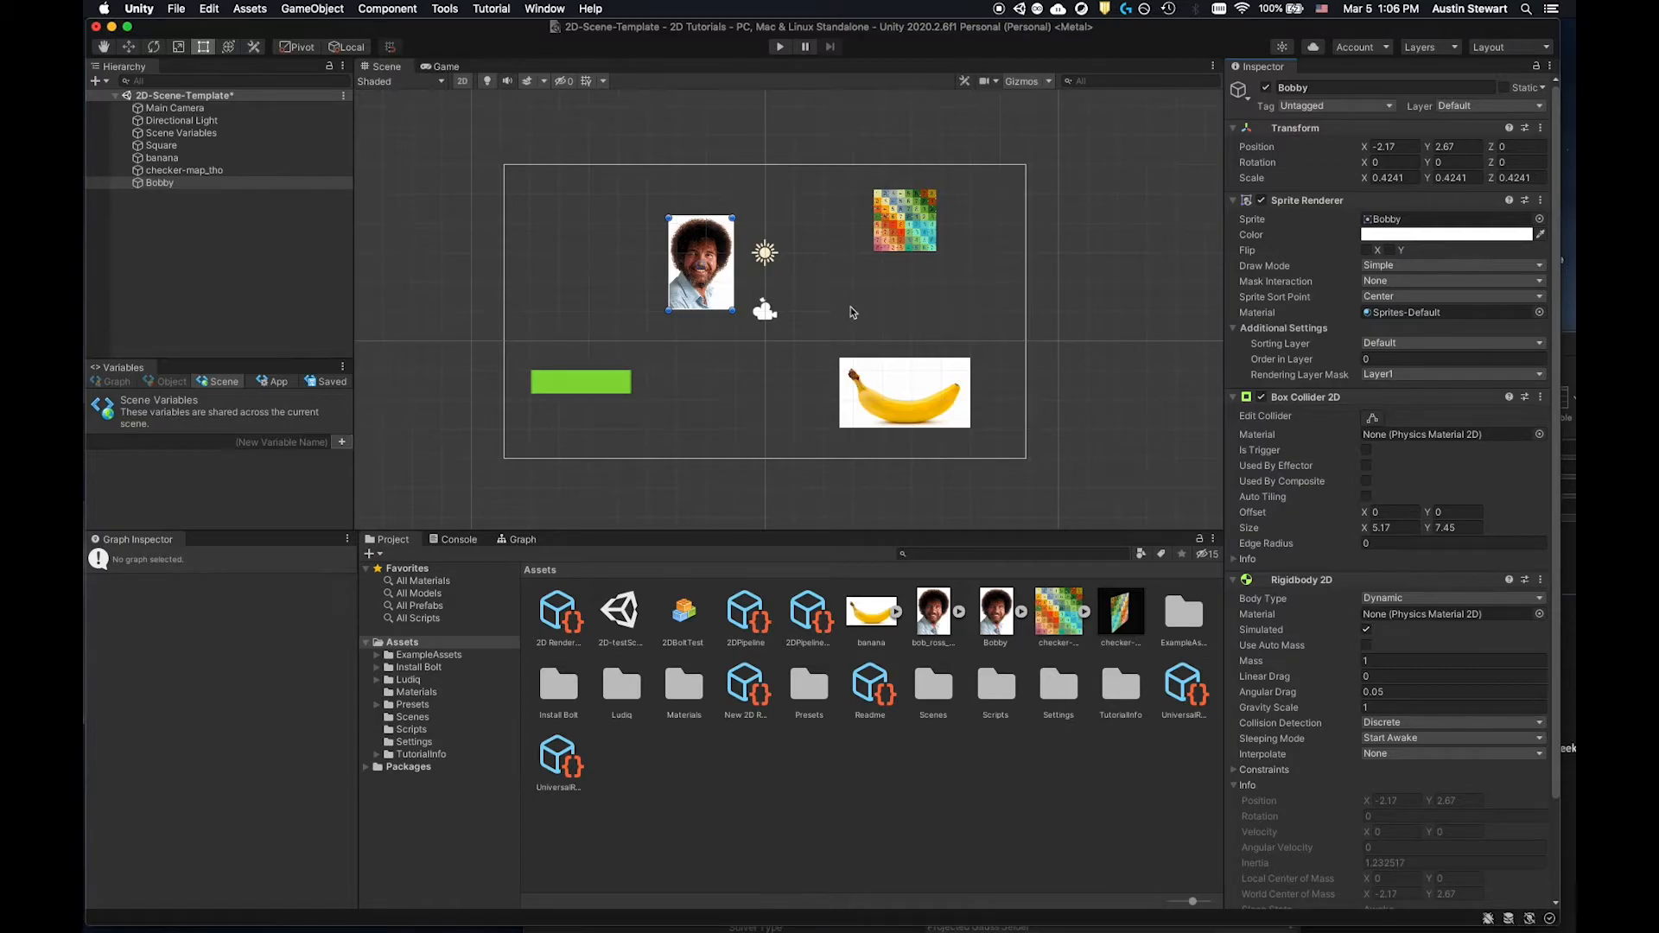
{"action": "left_click_drag", "start_coordinate": [721, 247], "coordinate": [668, 228]}
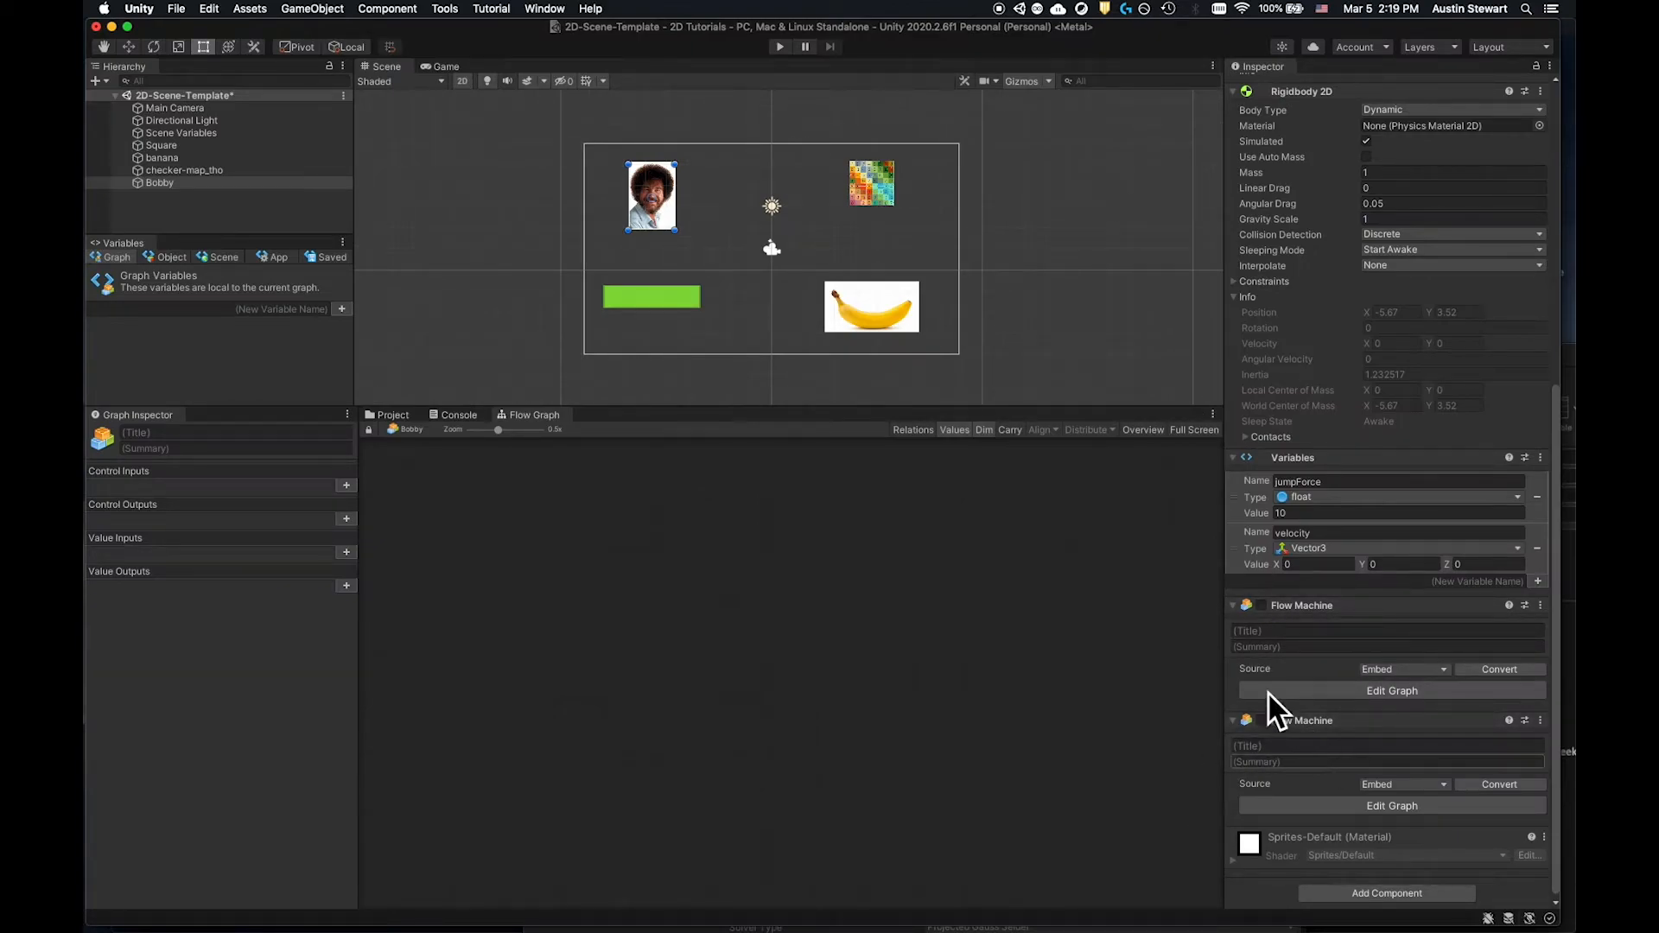
{"action": "scroll", "coordinate": [1358, 782], "scroll_direction": "down", "scroll_amount": 1}
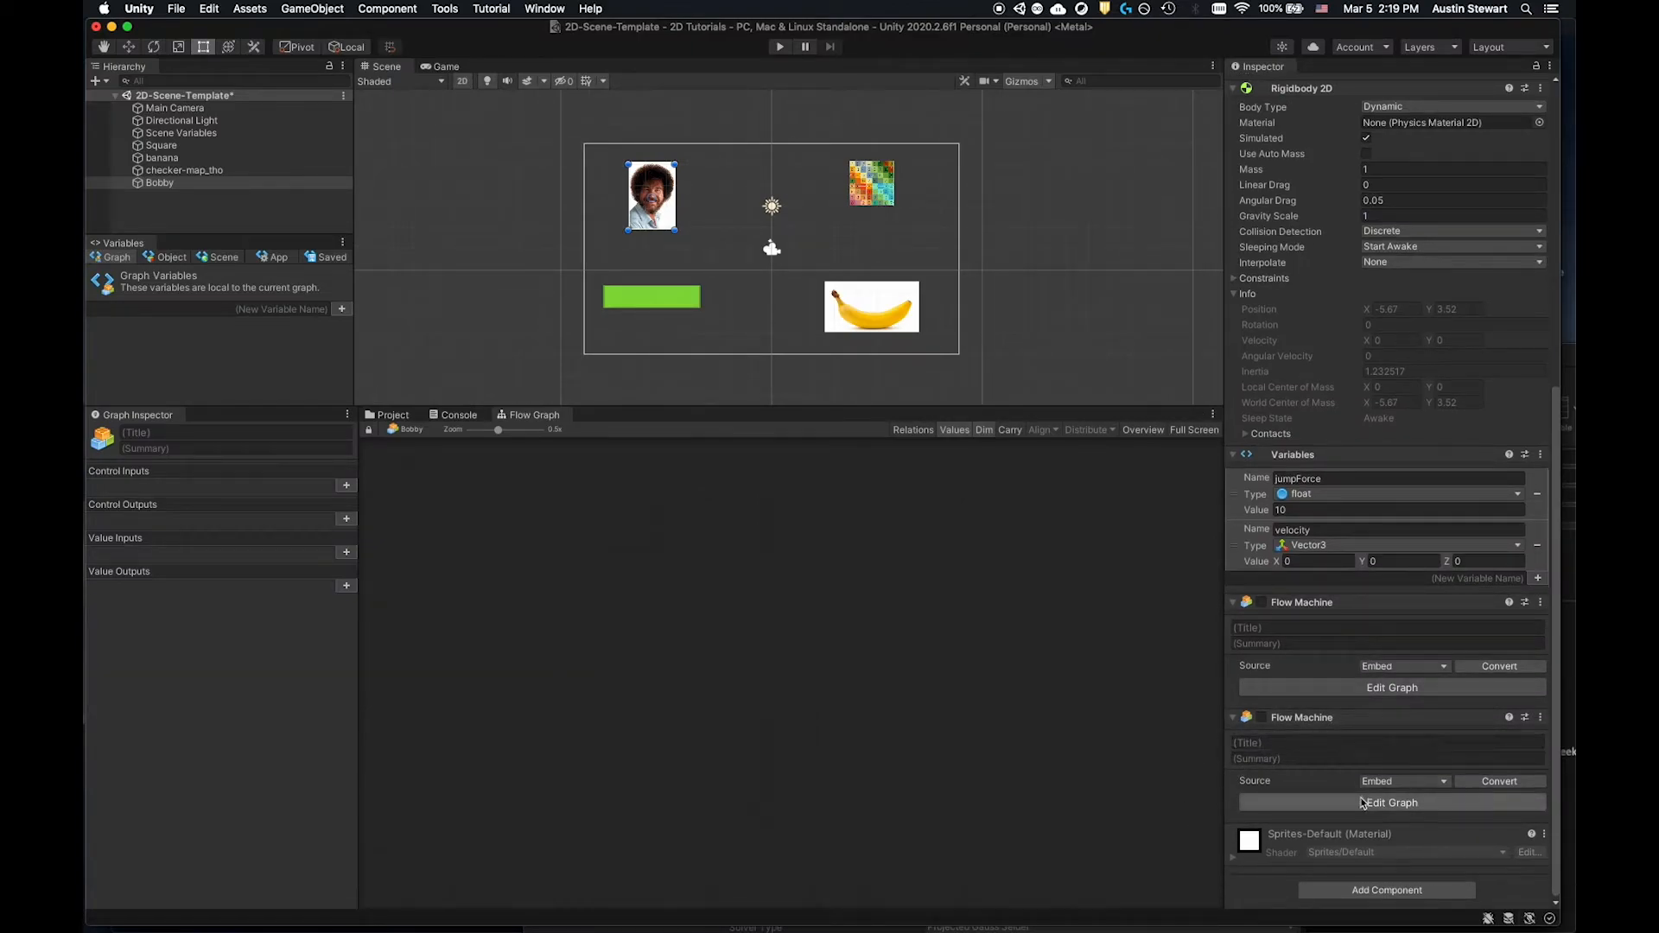
{"action": "left_click", "coordinate": [1378, 891]}
{"action": "key", "text": "BackSpace"}
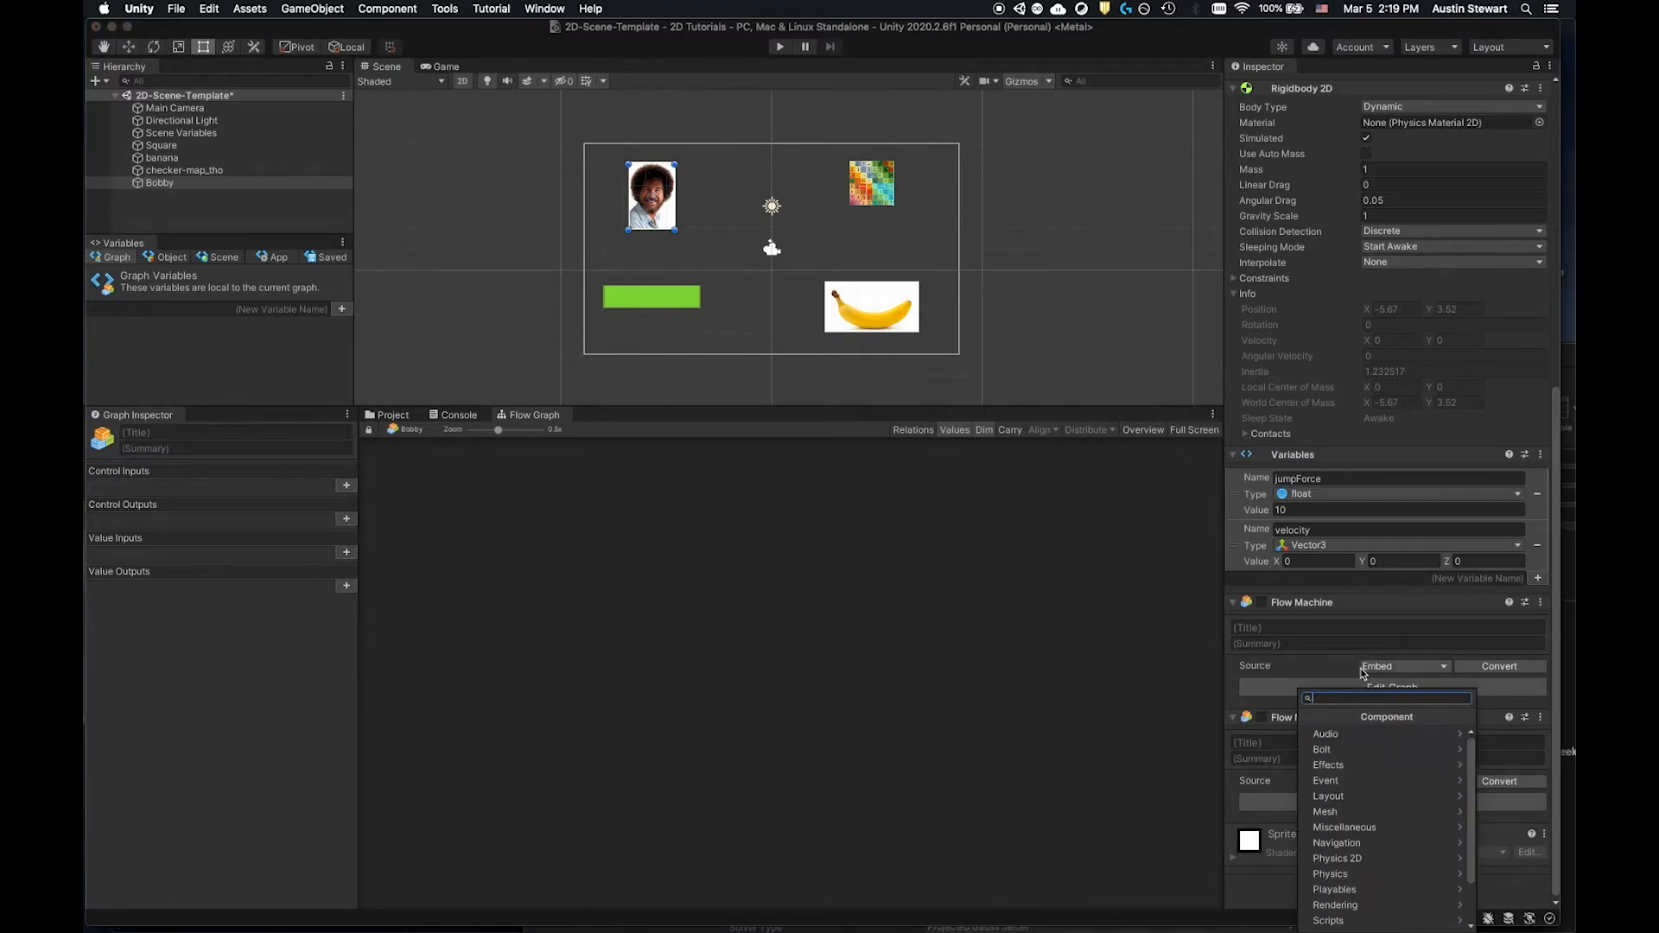
{"action": "left_click", "coordinate": [1326, 751]}
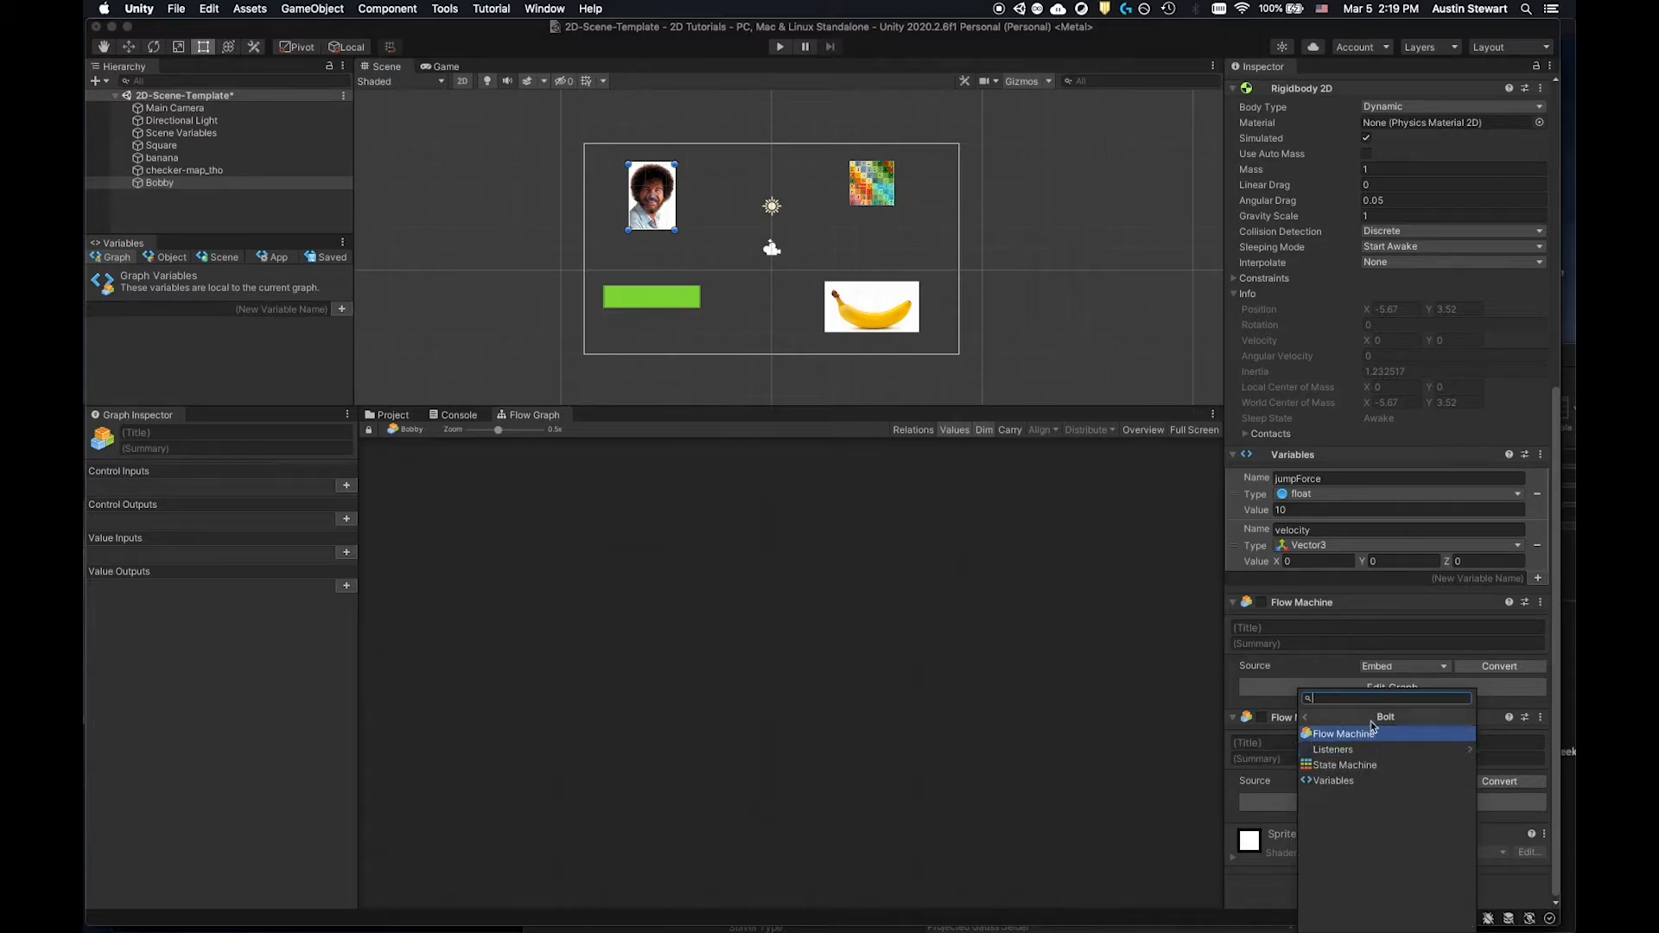
{"action": "left_click", "coordinate": [1277, 896]}
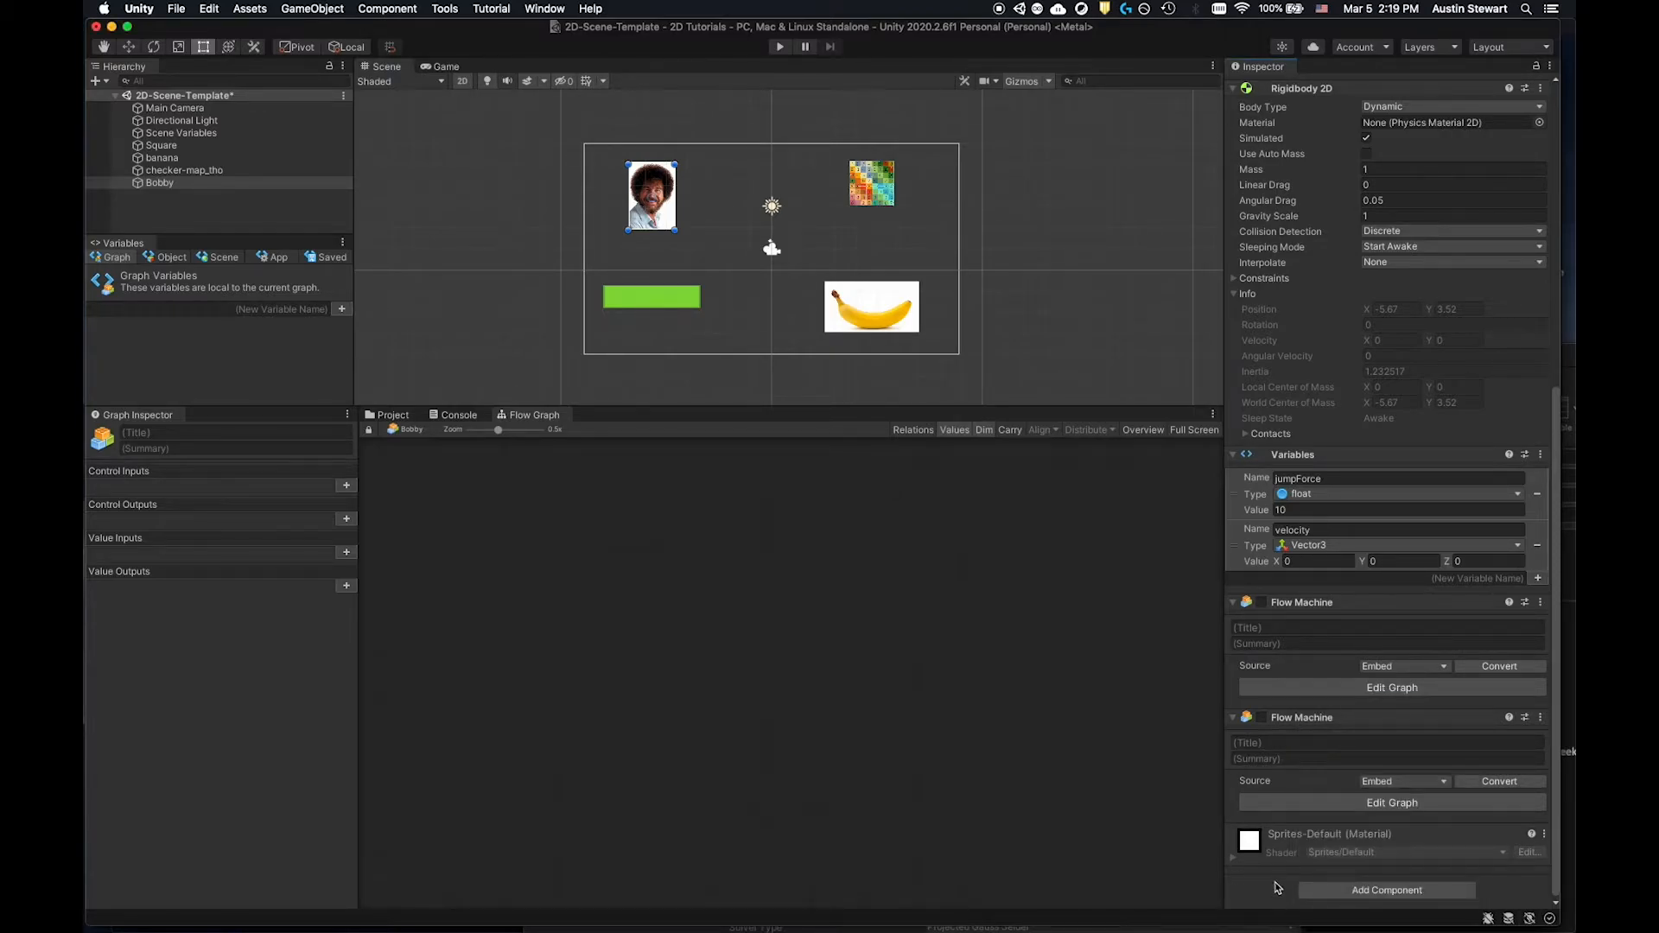
Switch the source of Bobby's second Flow Machine to Macro, agreeing to delete its embedded graph.
{"action": "left_click", "coordinate": [1417, 783]}
{"action": "left_click", "coordinate": [1419, 795]}
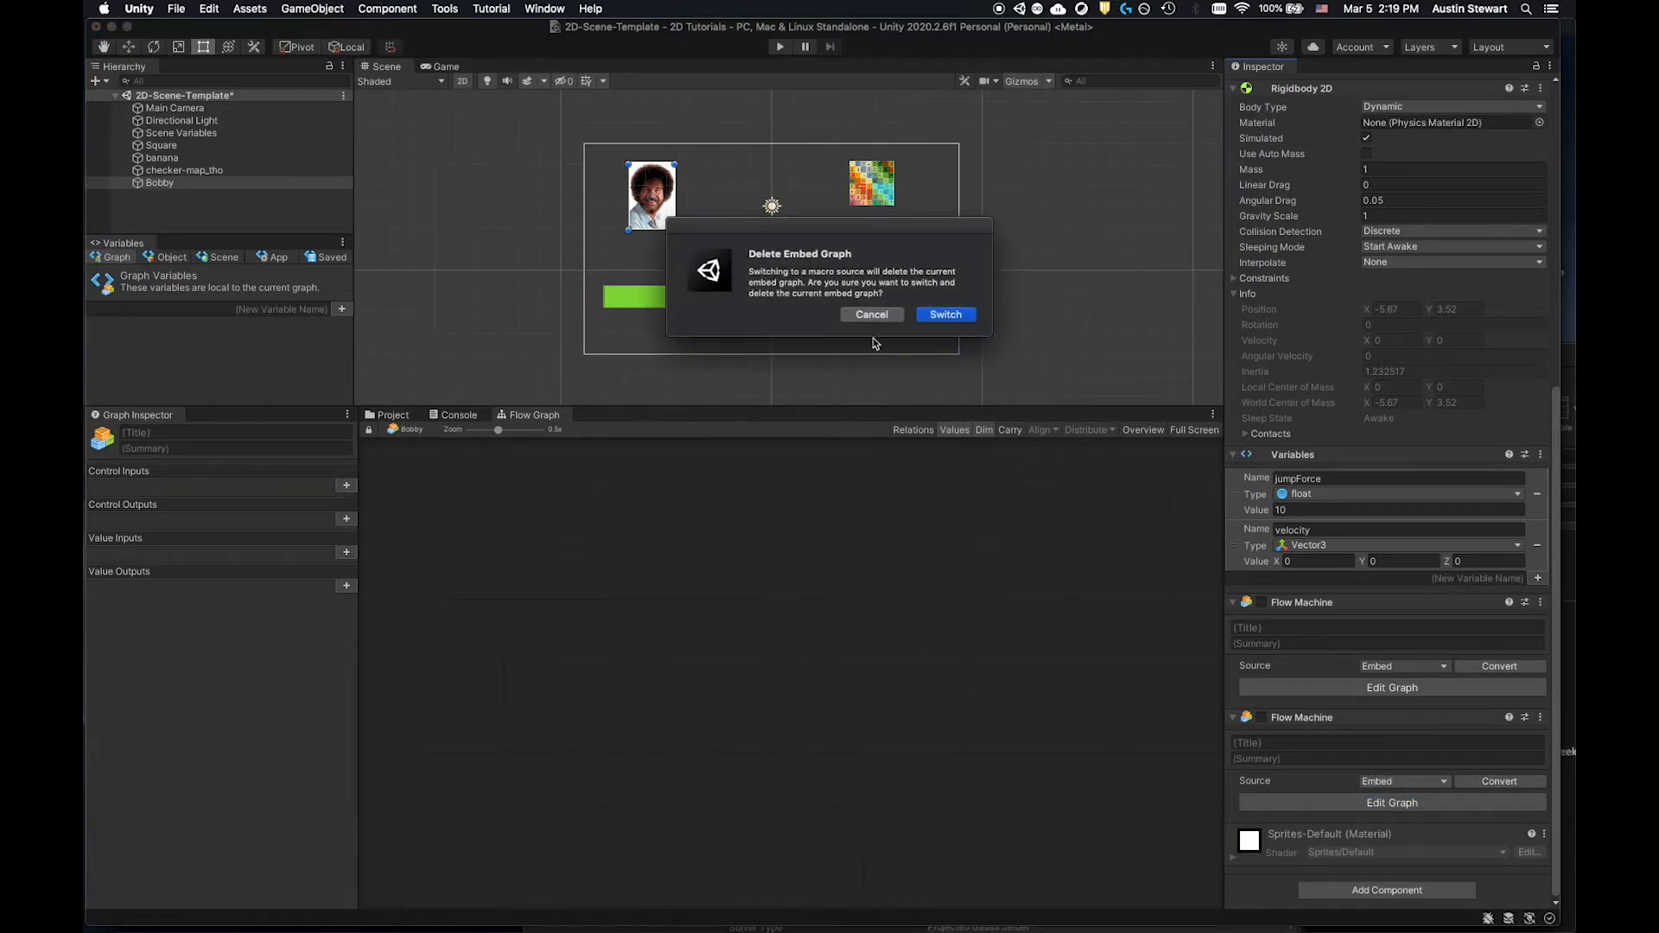
{"action": "left_click", "coordinate": [945, 319]}
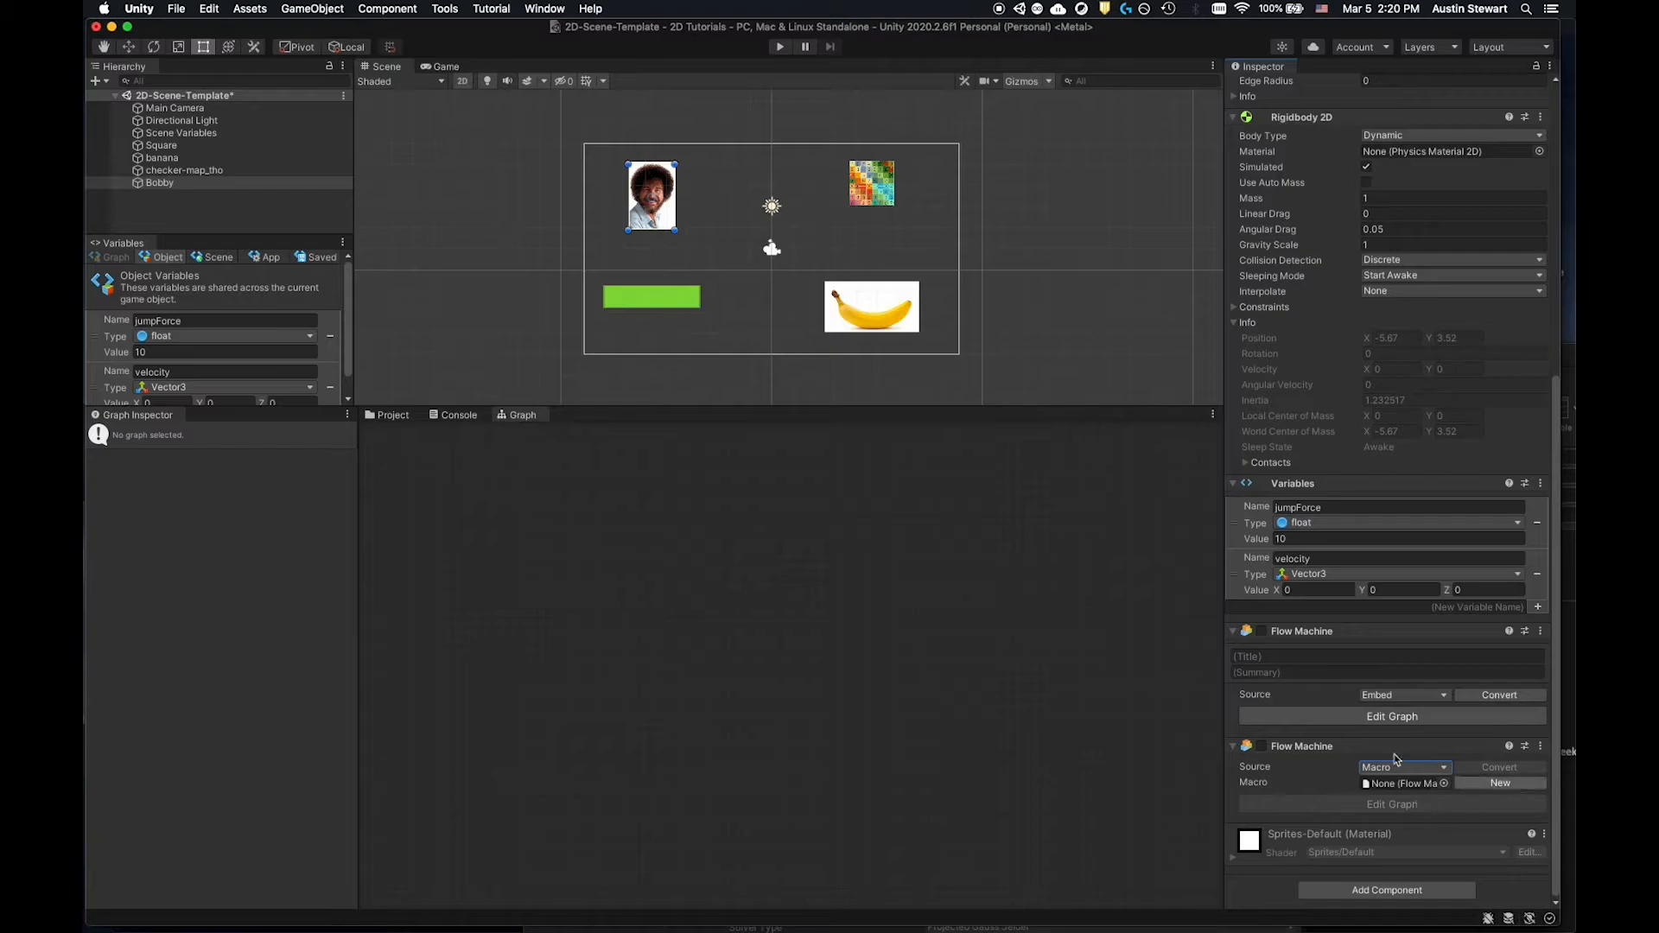
Create a new flow macro for the second Flow Machine, saved as 2dCharacterMotion in the Scripts folder of Assets.
{"action": "left_click", "coordinate": [1466, 783]}
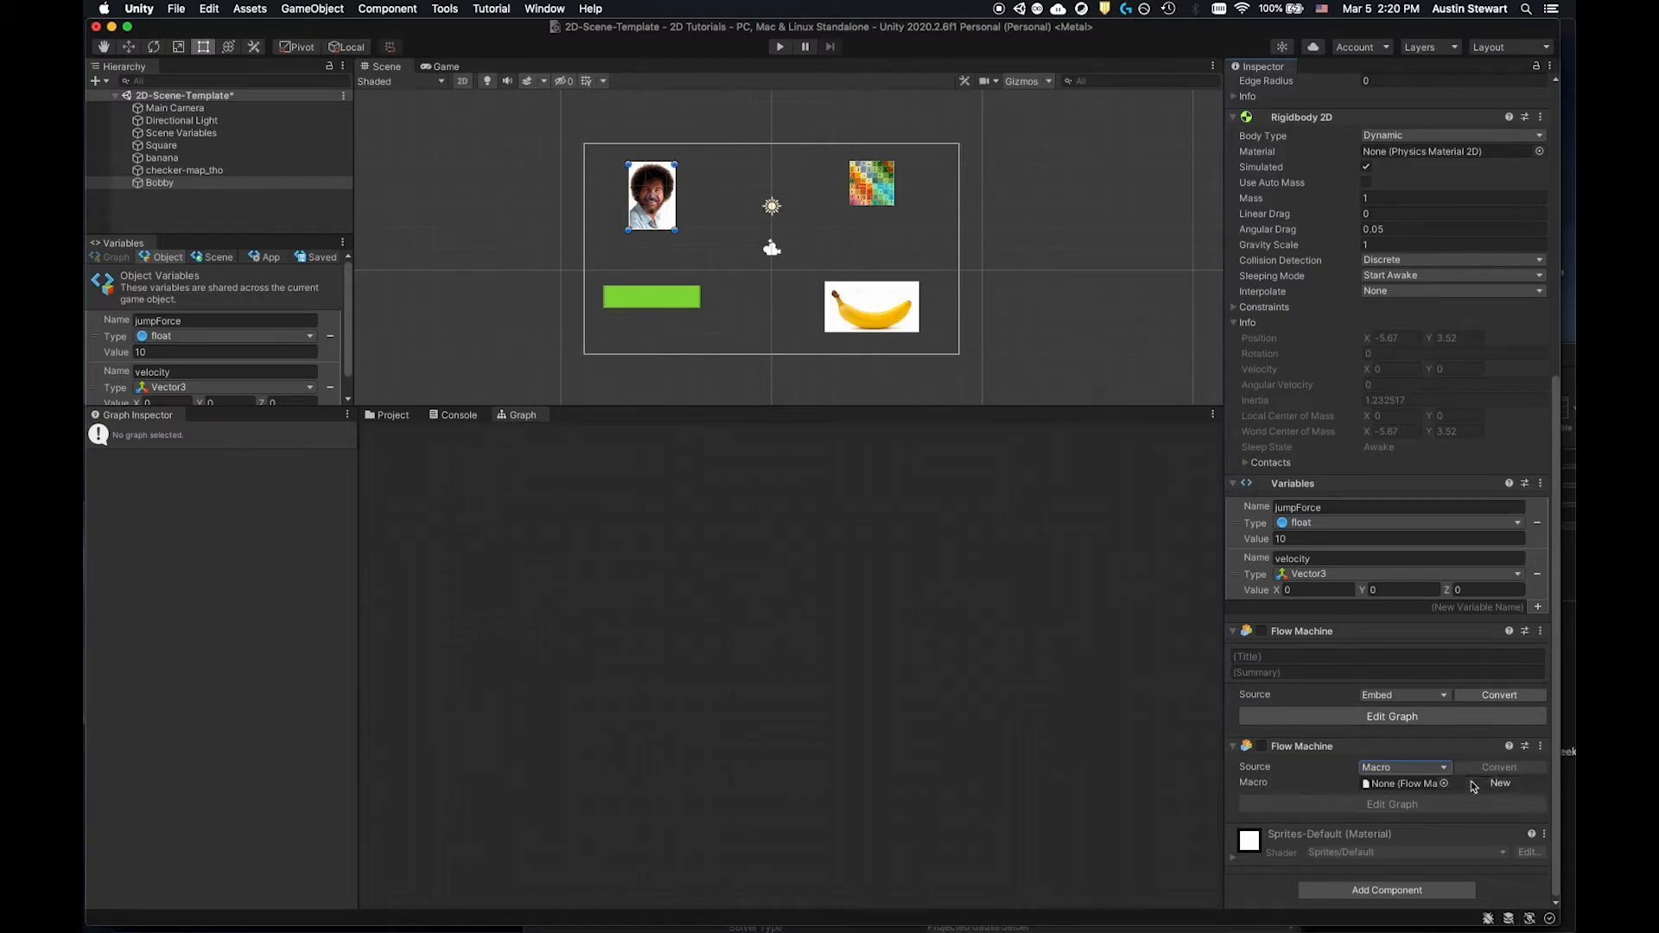
{"action": "type", "text": "2dCharacterMotion"}
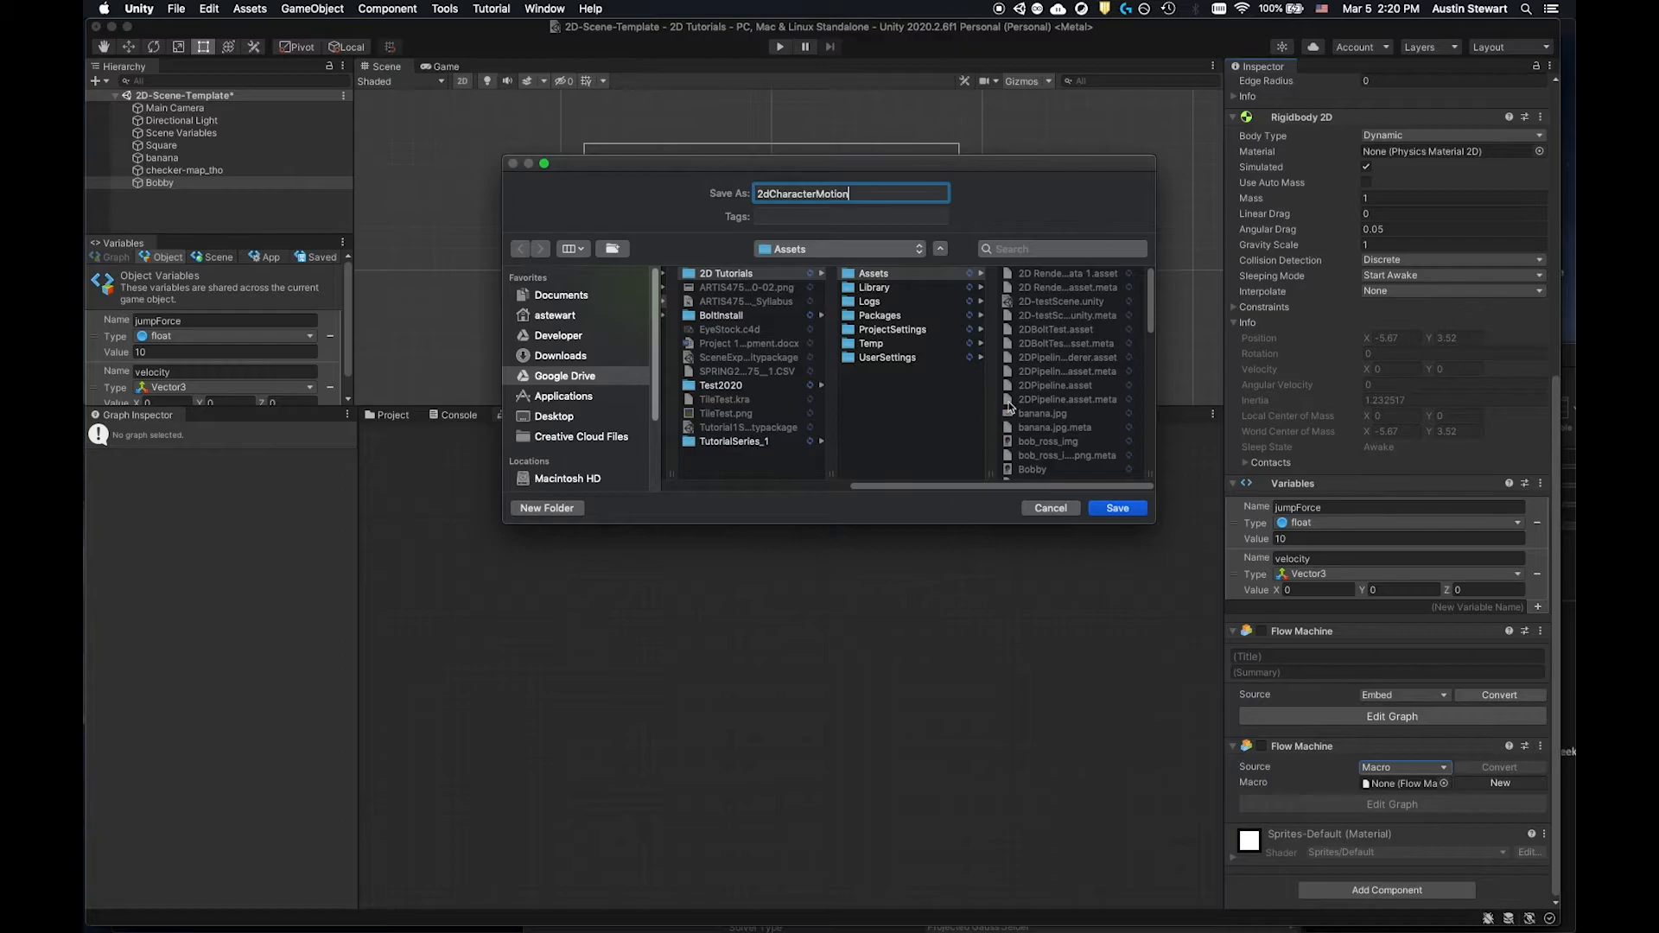
{"action": "scroll", "coordinate": [1020, 407], "scroll_direction": "down", "scroll_amount": 5}
{"action": "left_click", "coordinate": [1033, 347]}
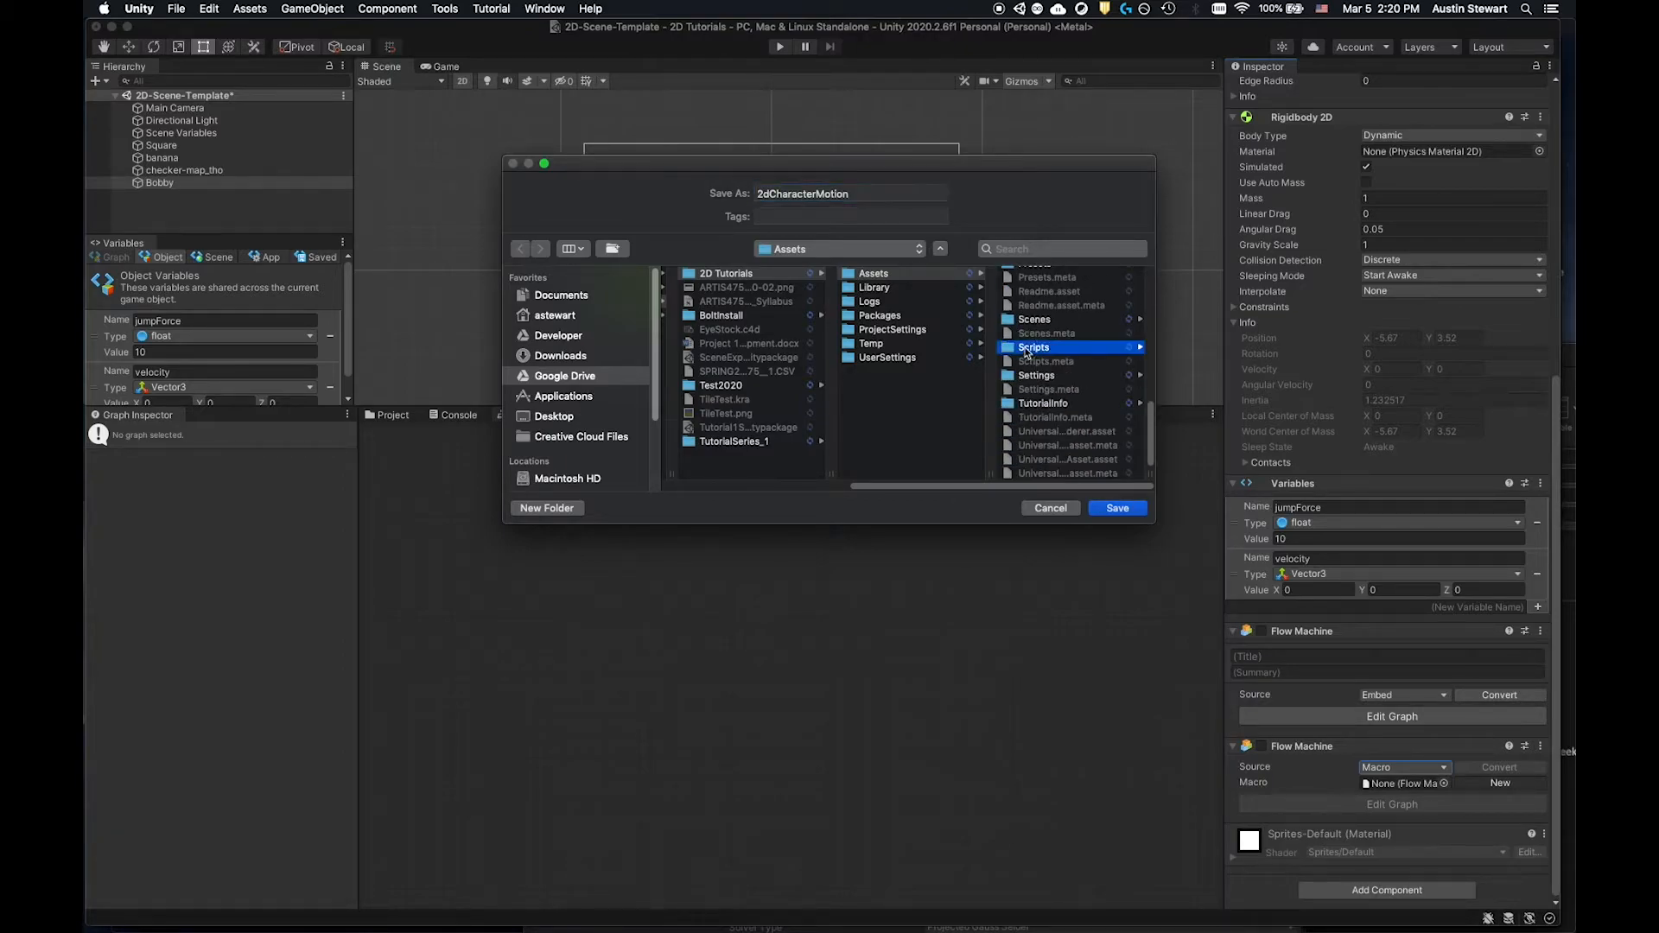
{"action": "left_click", "coordinate": [1120, 509]}
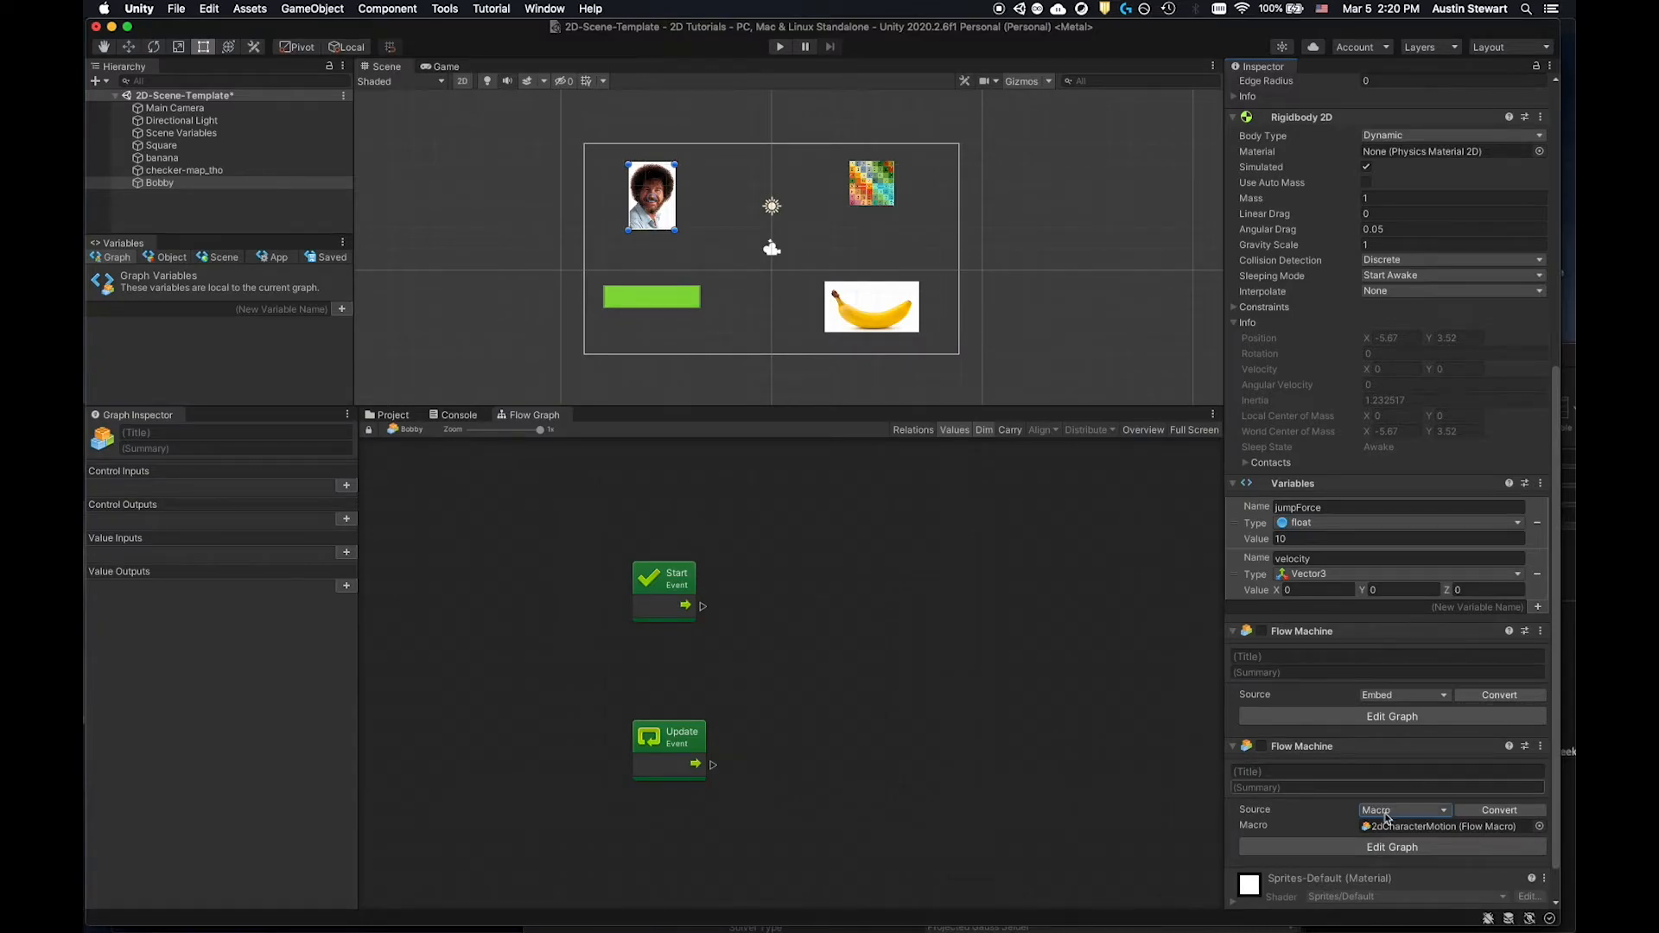
Move the Update and Start event nodes further left in the flow graph and open the Start node's editing options.
{"action": "left_click", "coordinate": [680, 732]}
{"action": "left_click_drag", "start_coordinate": [680, 733], "coordinate": [655, 728]}
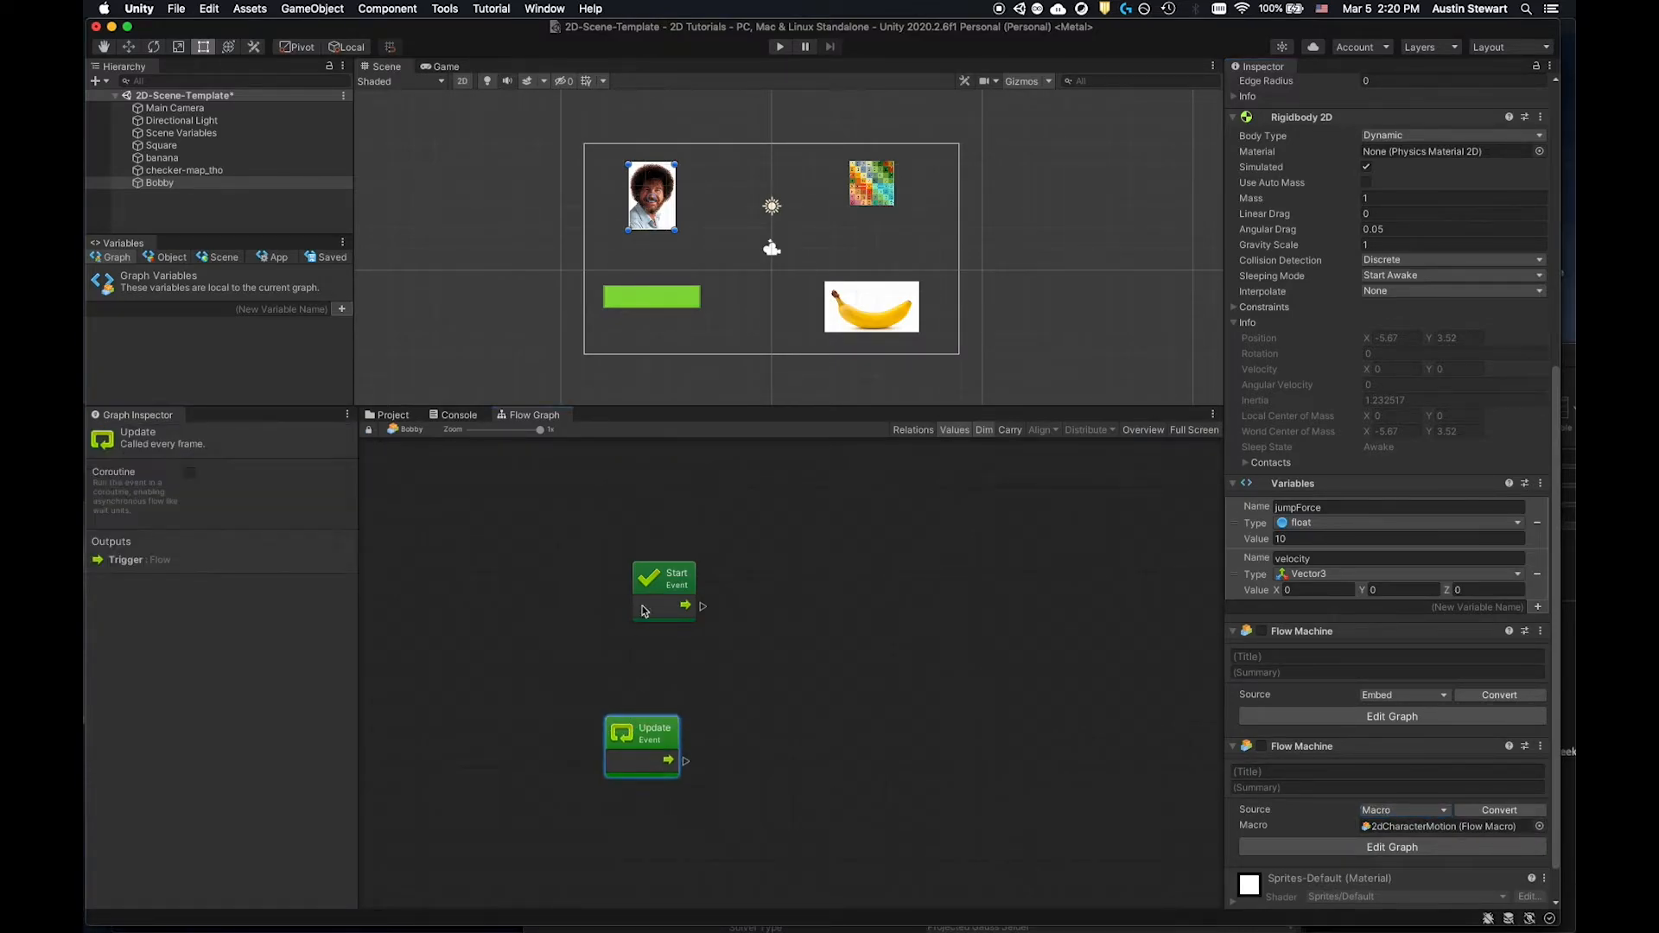
{"action": "left_click_drag", "start_coordinate": [657, 582], "coordinate": [581, 567]}
{"action": "right_click", "coordinate": [581, 567]}
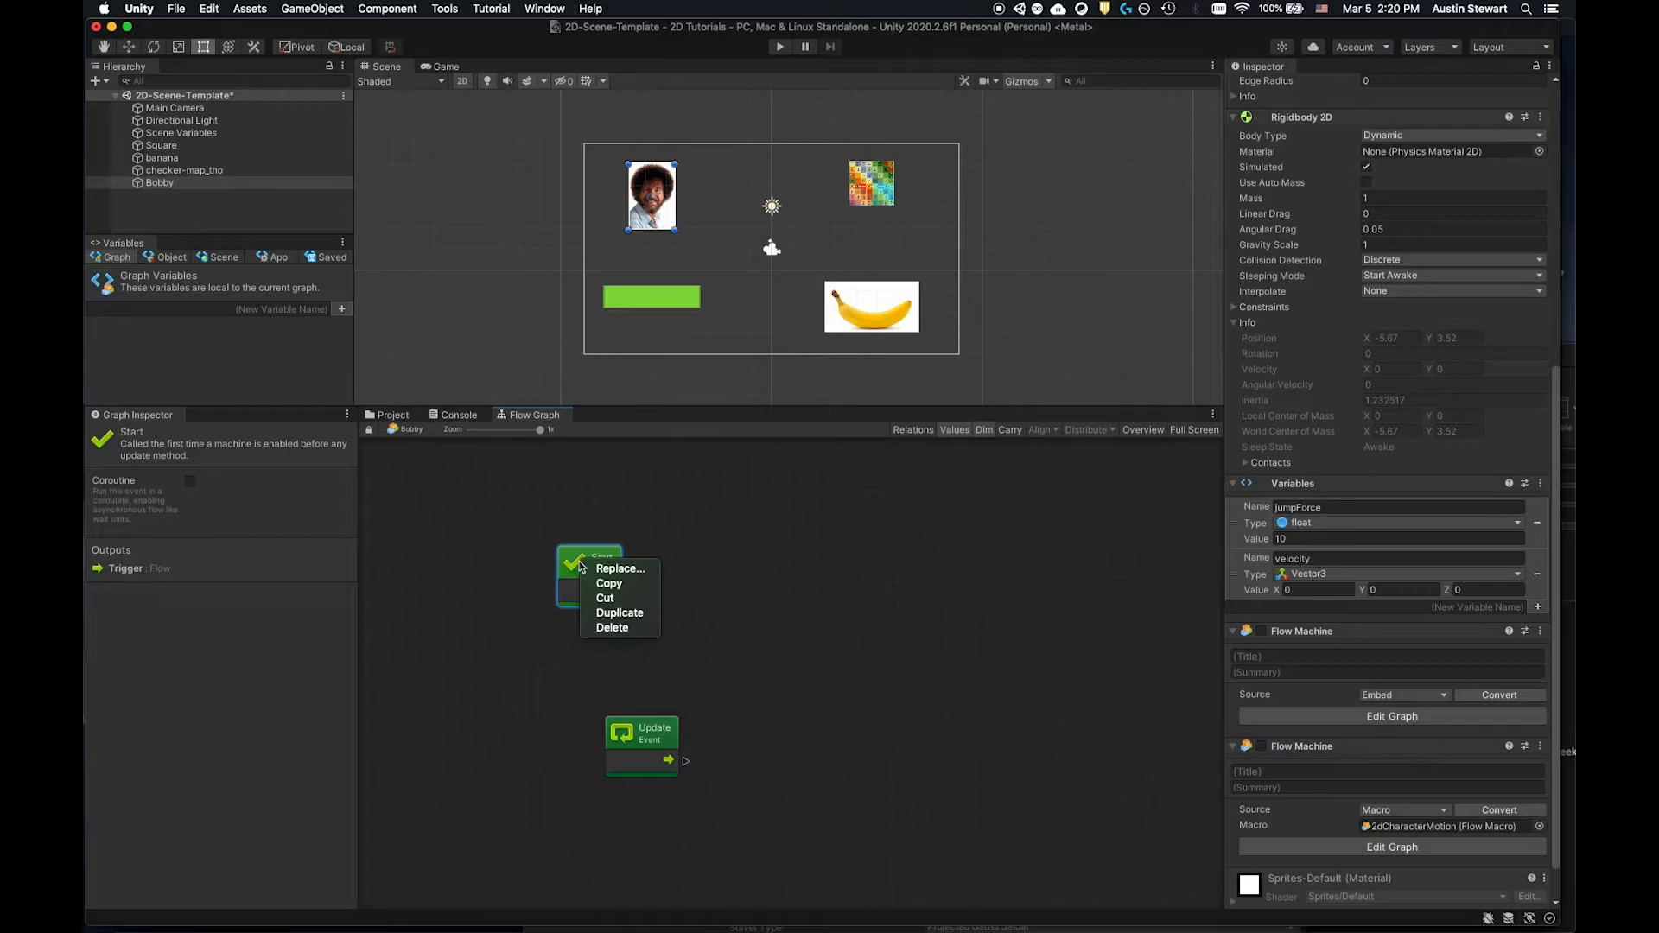
Delete the Start event from Bobby's flow graph and move the Update event up to the middle of the graph.
{"action": "left_click", "coordinate": [604, 630]}
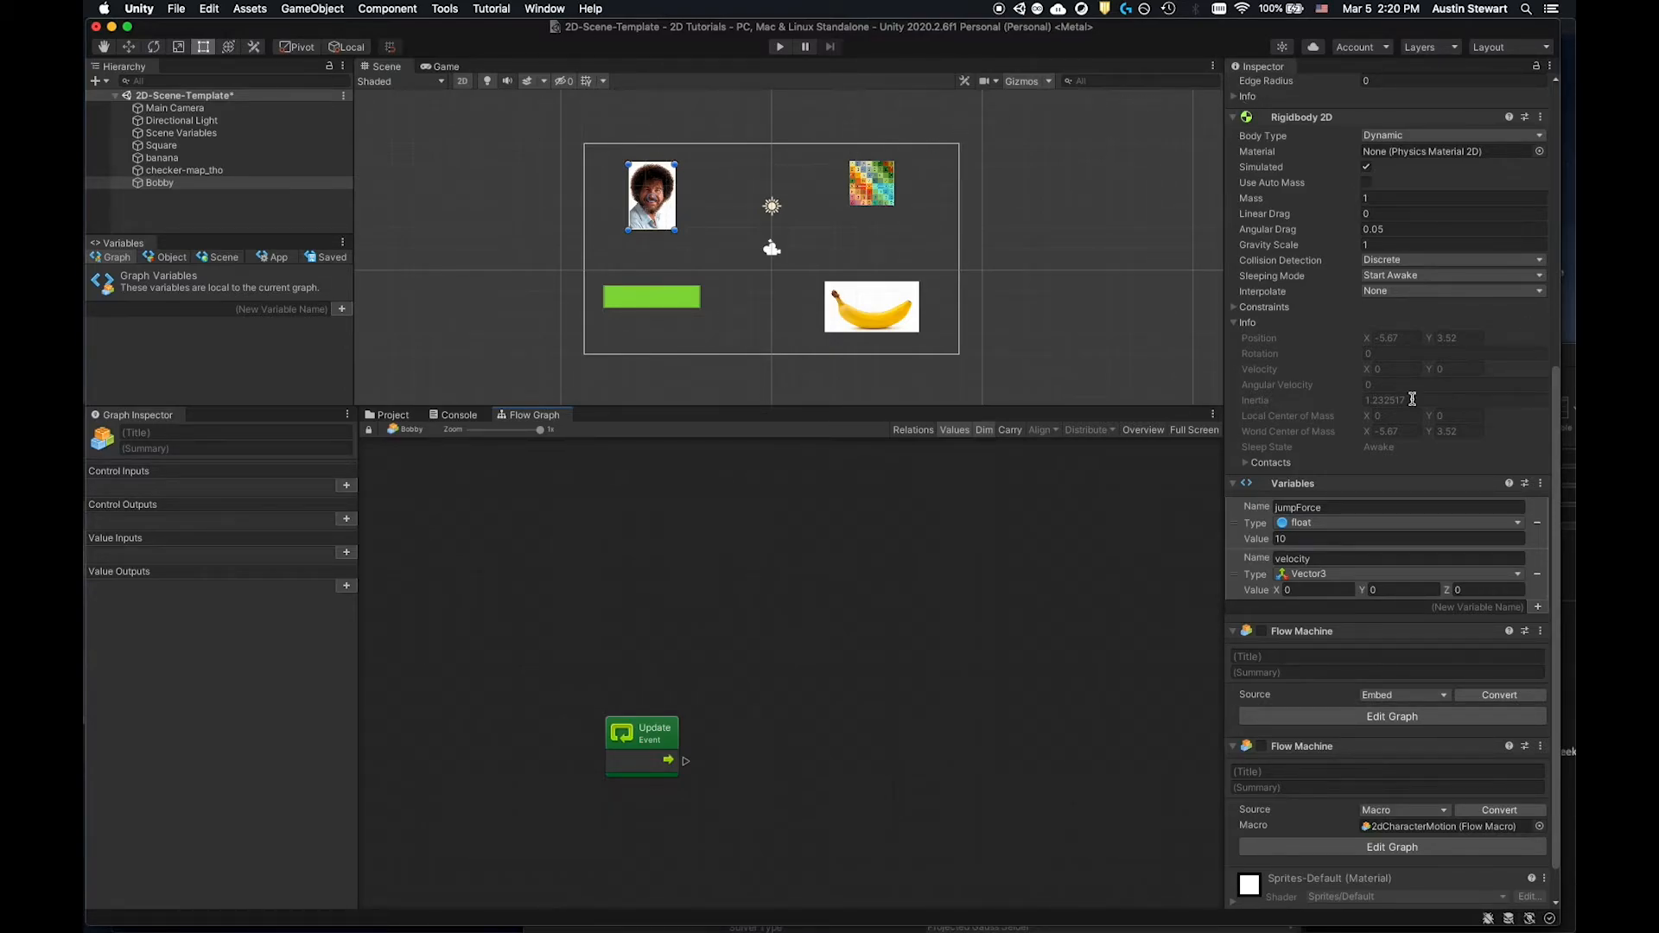
{"action": "scroll", "coordinate": [1395, 424], "scroll_direction": "up", "scroll_amount": 10}
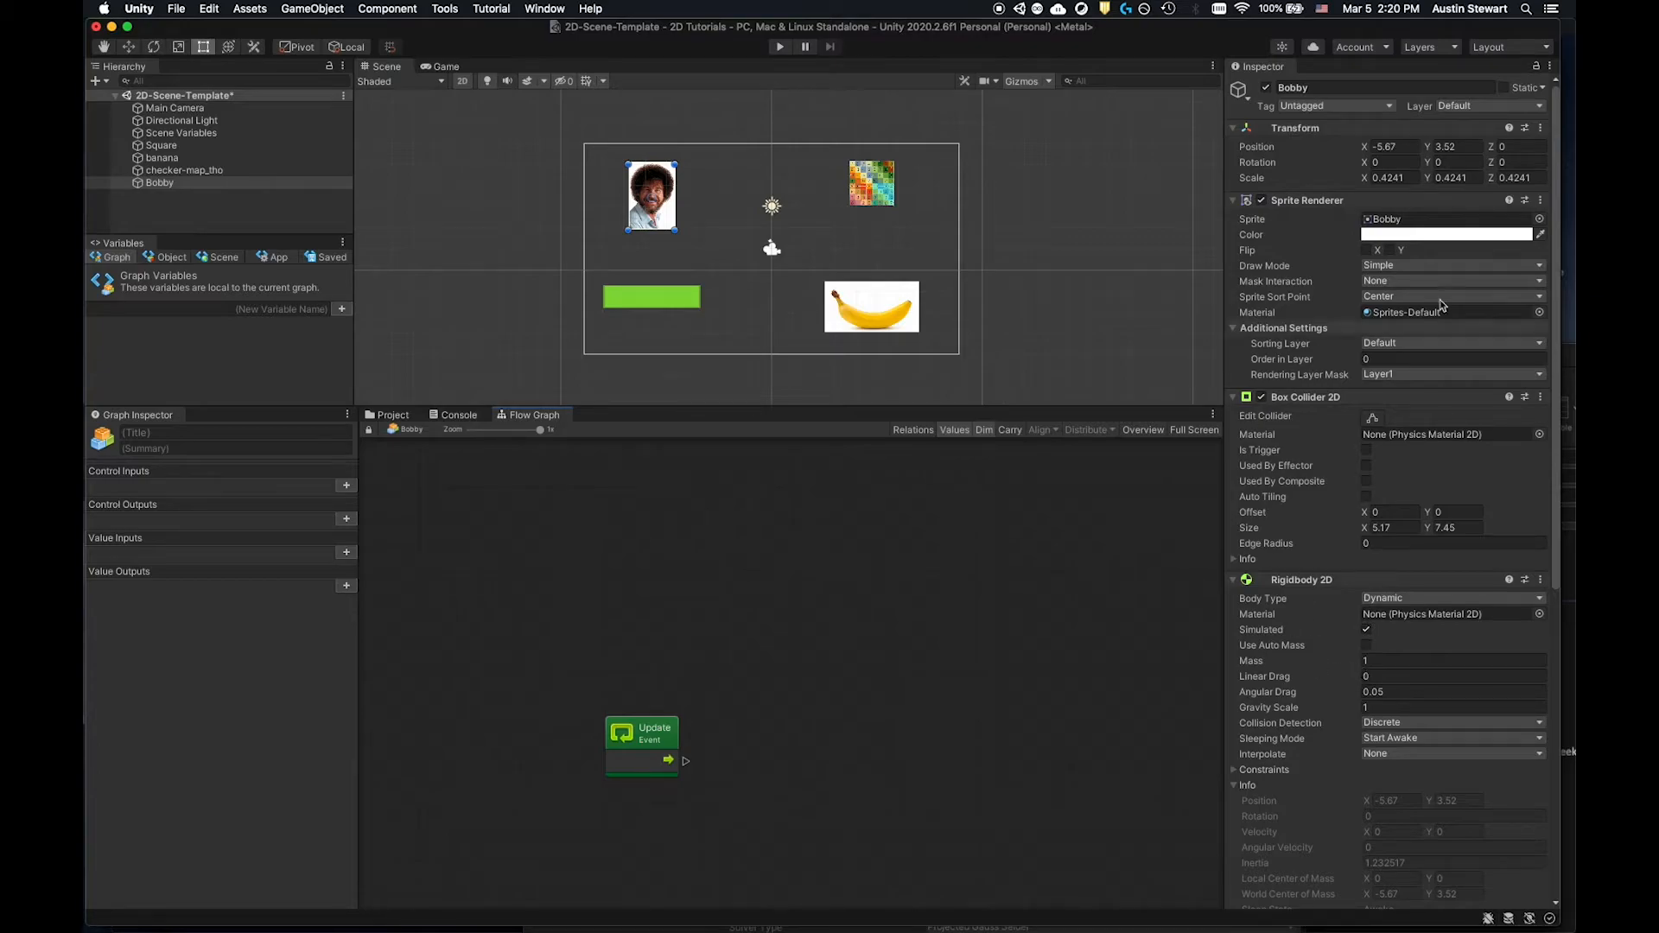
{"action": "mouse_move", "coordinate": [1551, 270]}
{"action": "left_mouse_down"}
{"action": "mouse_move", "coordinate": [1554, 333]}
{"action": "mouse_move", "coordinate": [1555, 251]}
{"action": "mouse_move", "coordinate": [1556, 342]}
{"action": "mouse_move", "coordinate": [1543, 257]}
{"action": "left_mouse_up"}
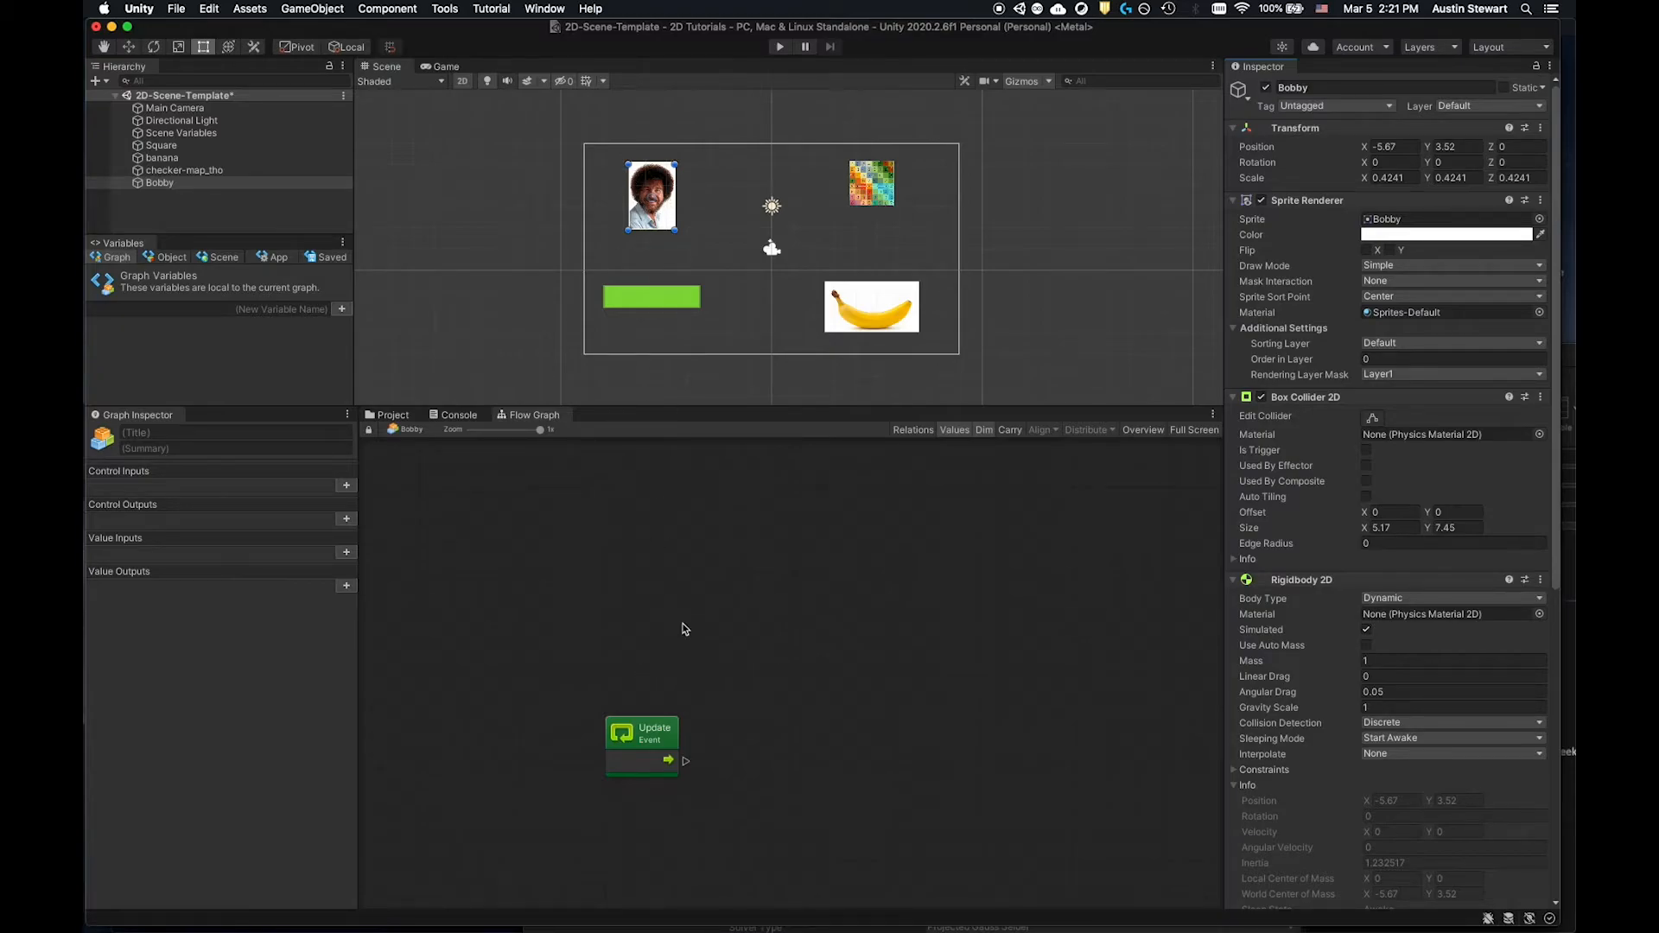
{"action": "left_click_drag", "start_coordinate": [653, 728], "coordinate": [596, 611]}
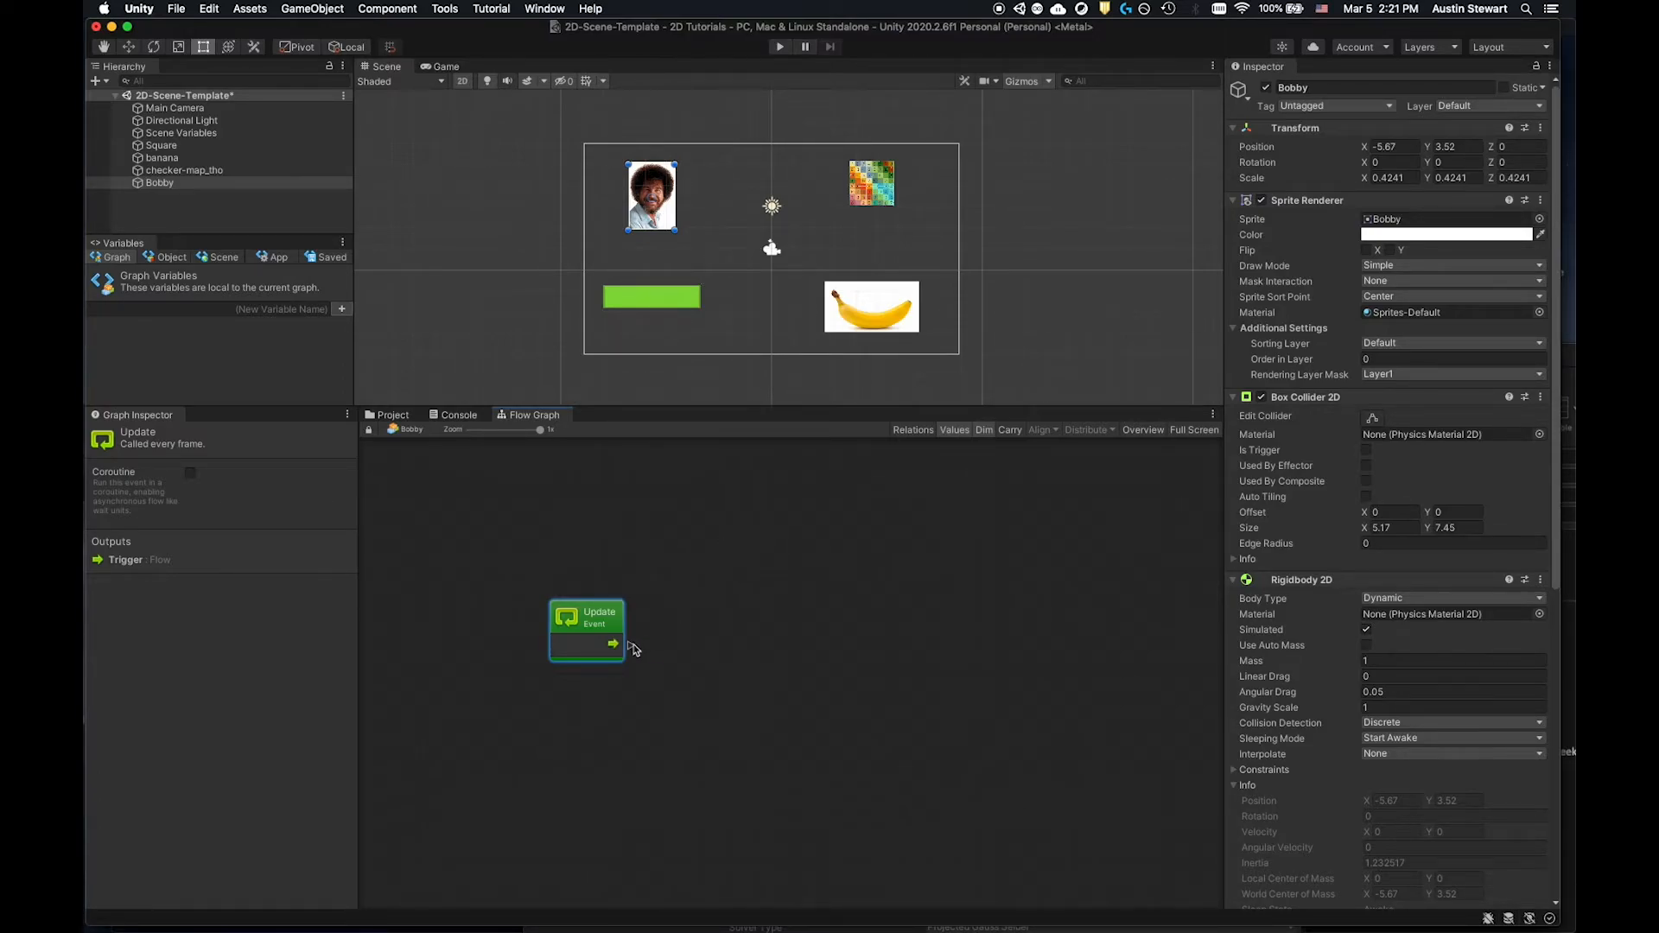
Add an Input.GetAxis (axisName) unit connected to the Update event's trigger output.
{"action": "left_click_drag", "start_coordinate": [630, 647], "coordinate": [761, 614]}
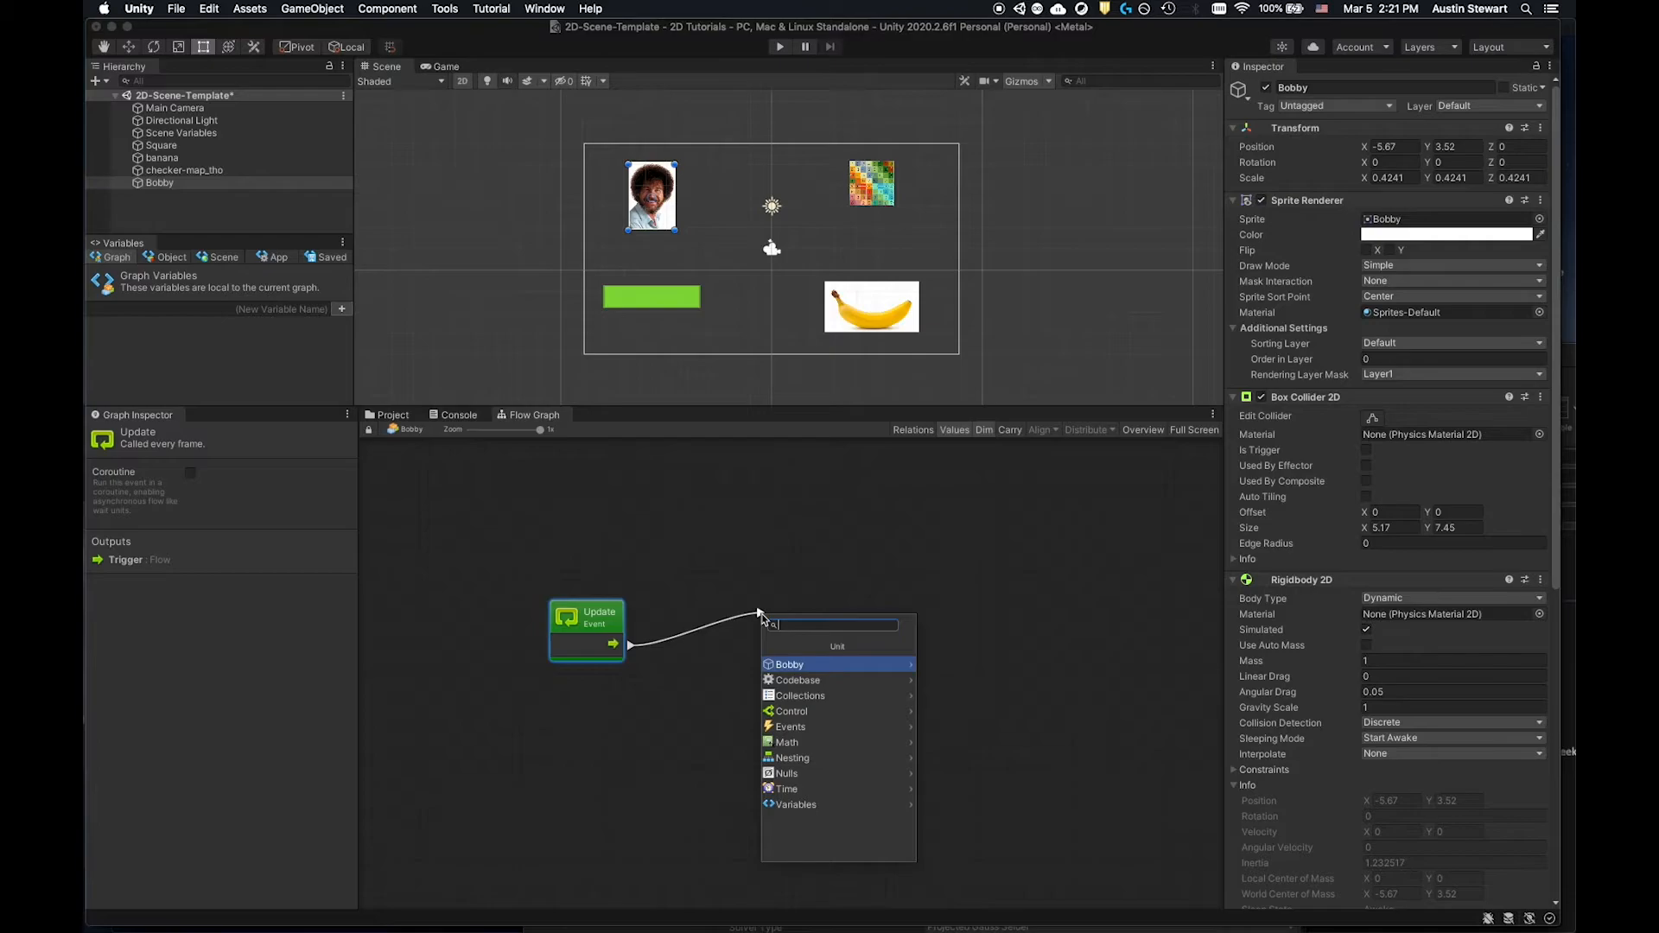
{"action": "type", "text": "Inp"}
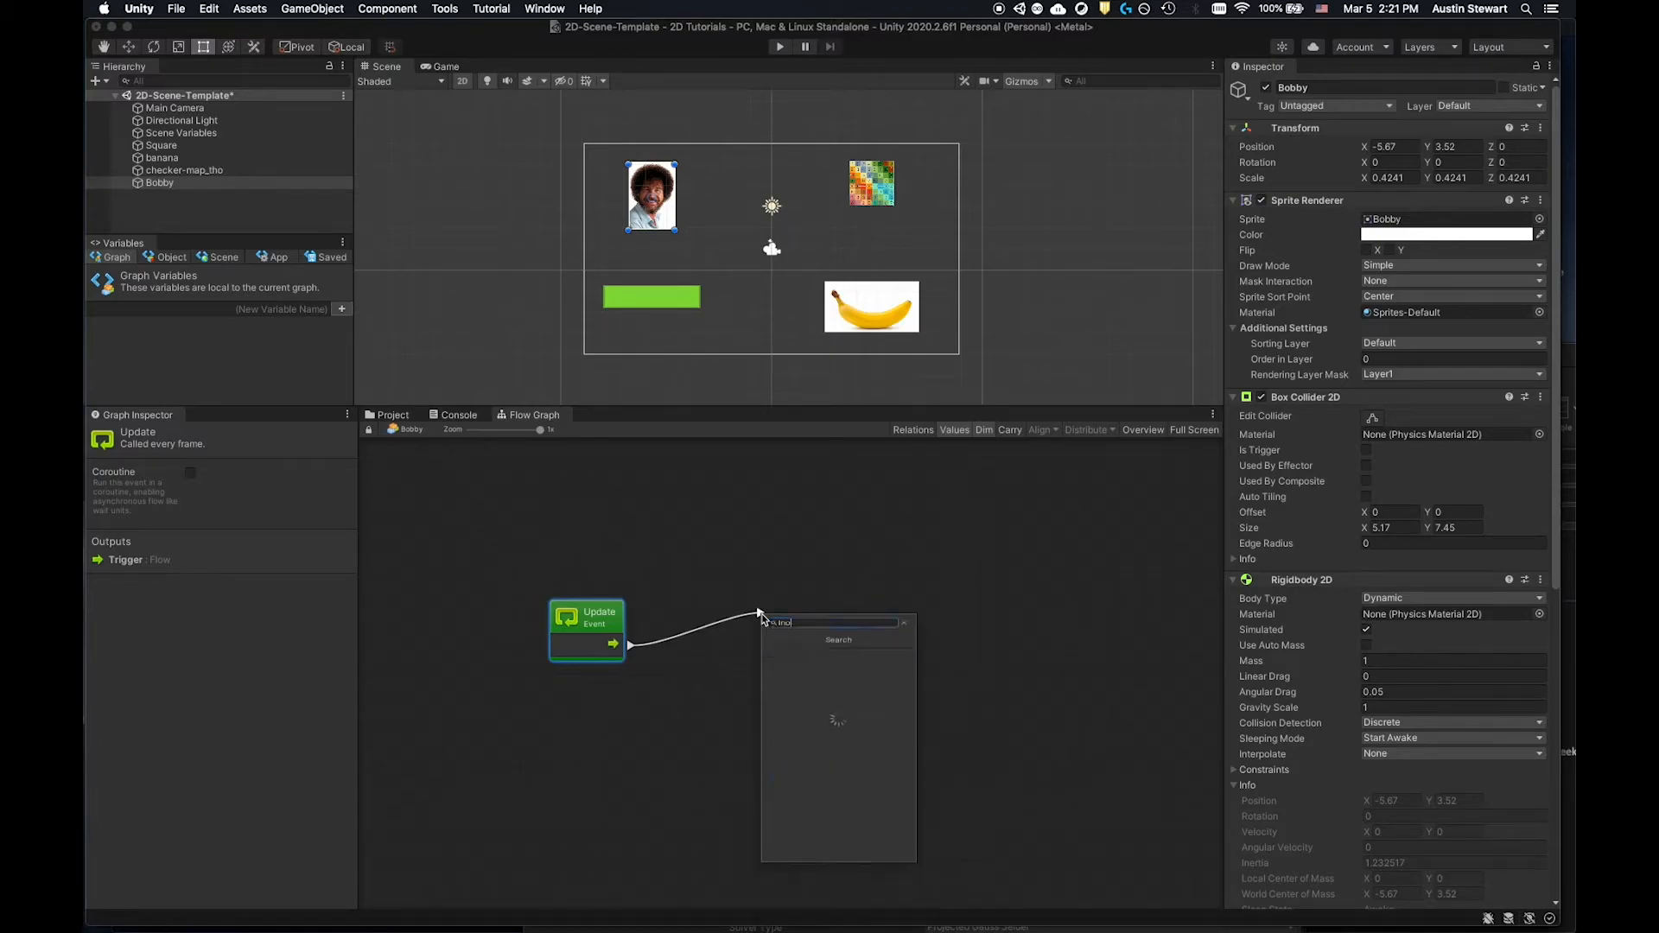
{"action": "key", "text": "BackSpace"}
{"action": "type", "text": "put.gerta="}
{"action": "key", "text": "BackSpace"}
{"action": "key", "text": "BackSpace"}
{"action": "key", "text": "BackSpace"}
{"action": "key", "text": "BackSpace"}
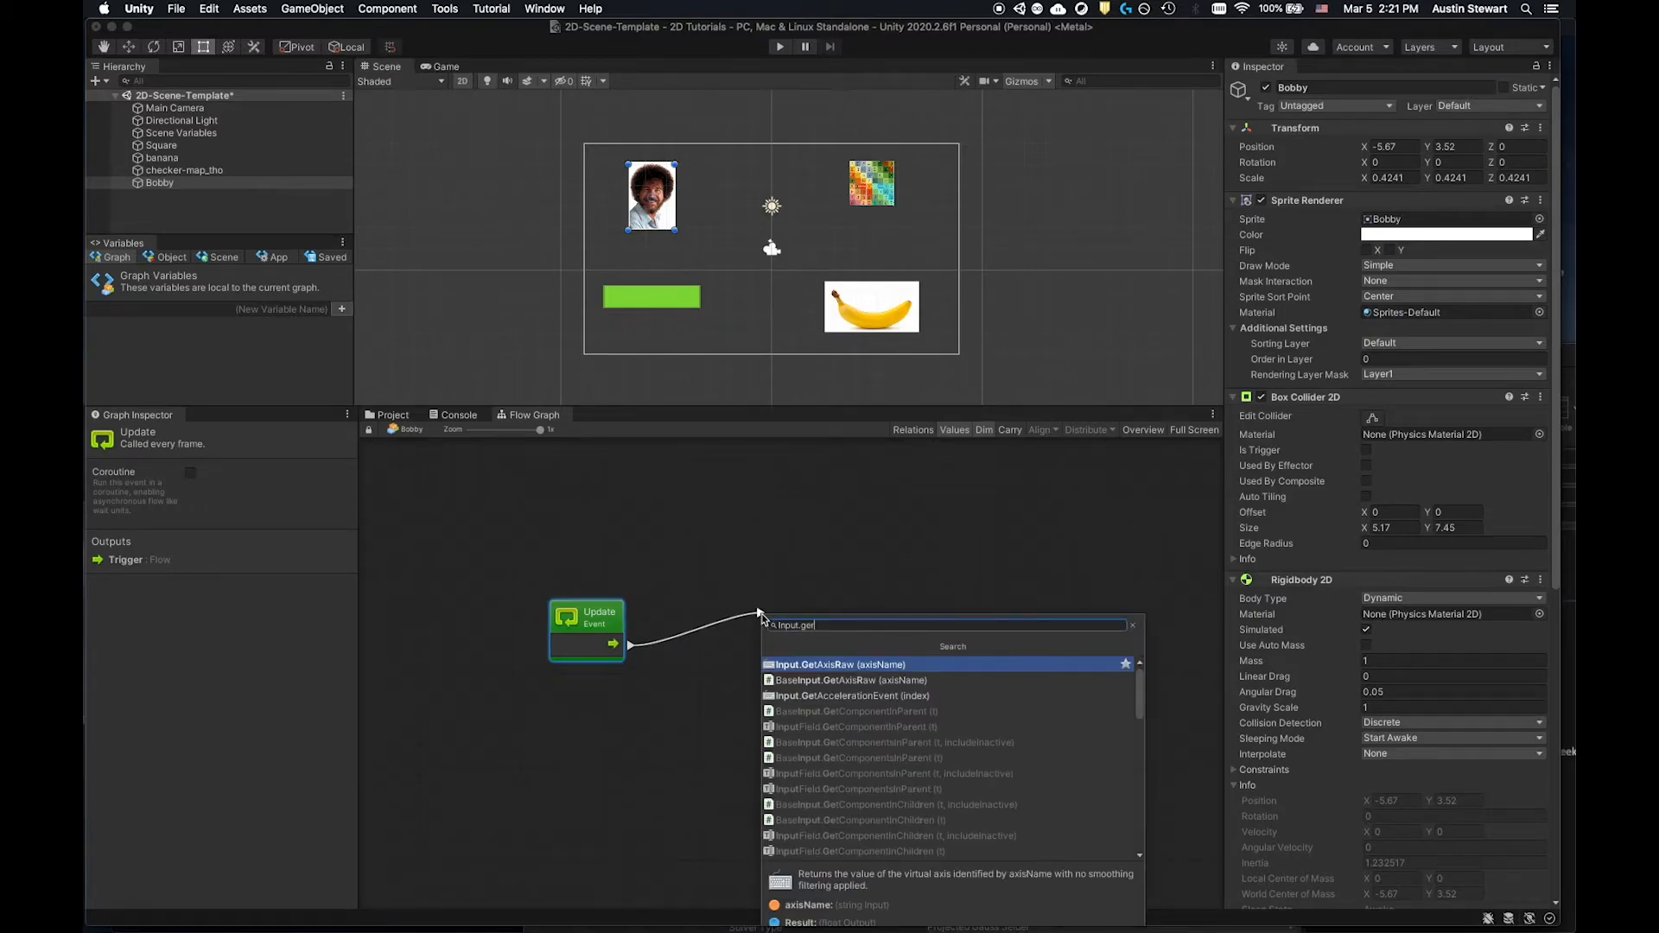
{"action": "type", "text": "ta"}
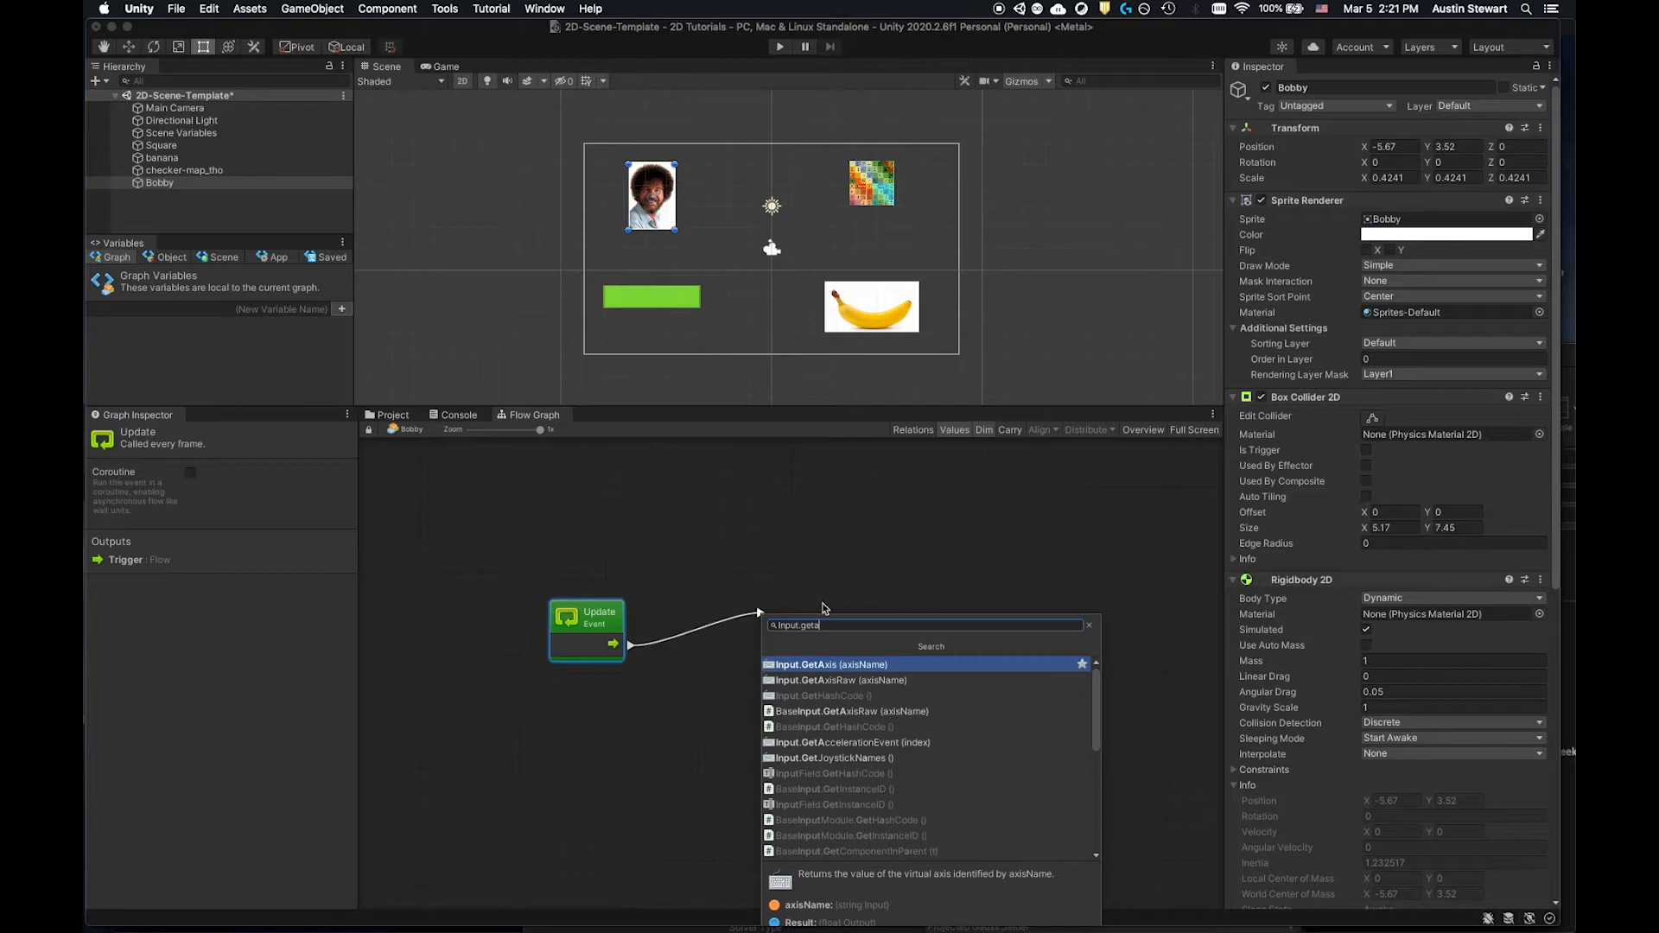
{"action": "left_click", "coordinate": [797, 664]}
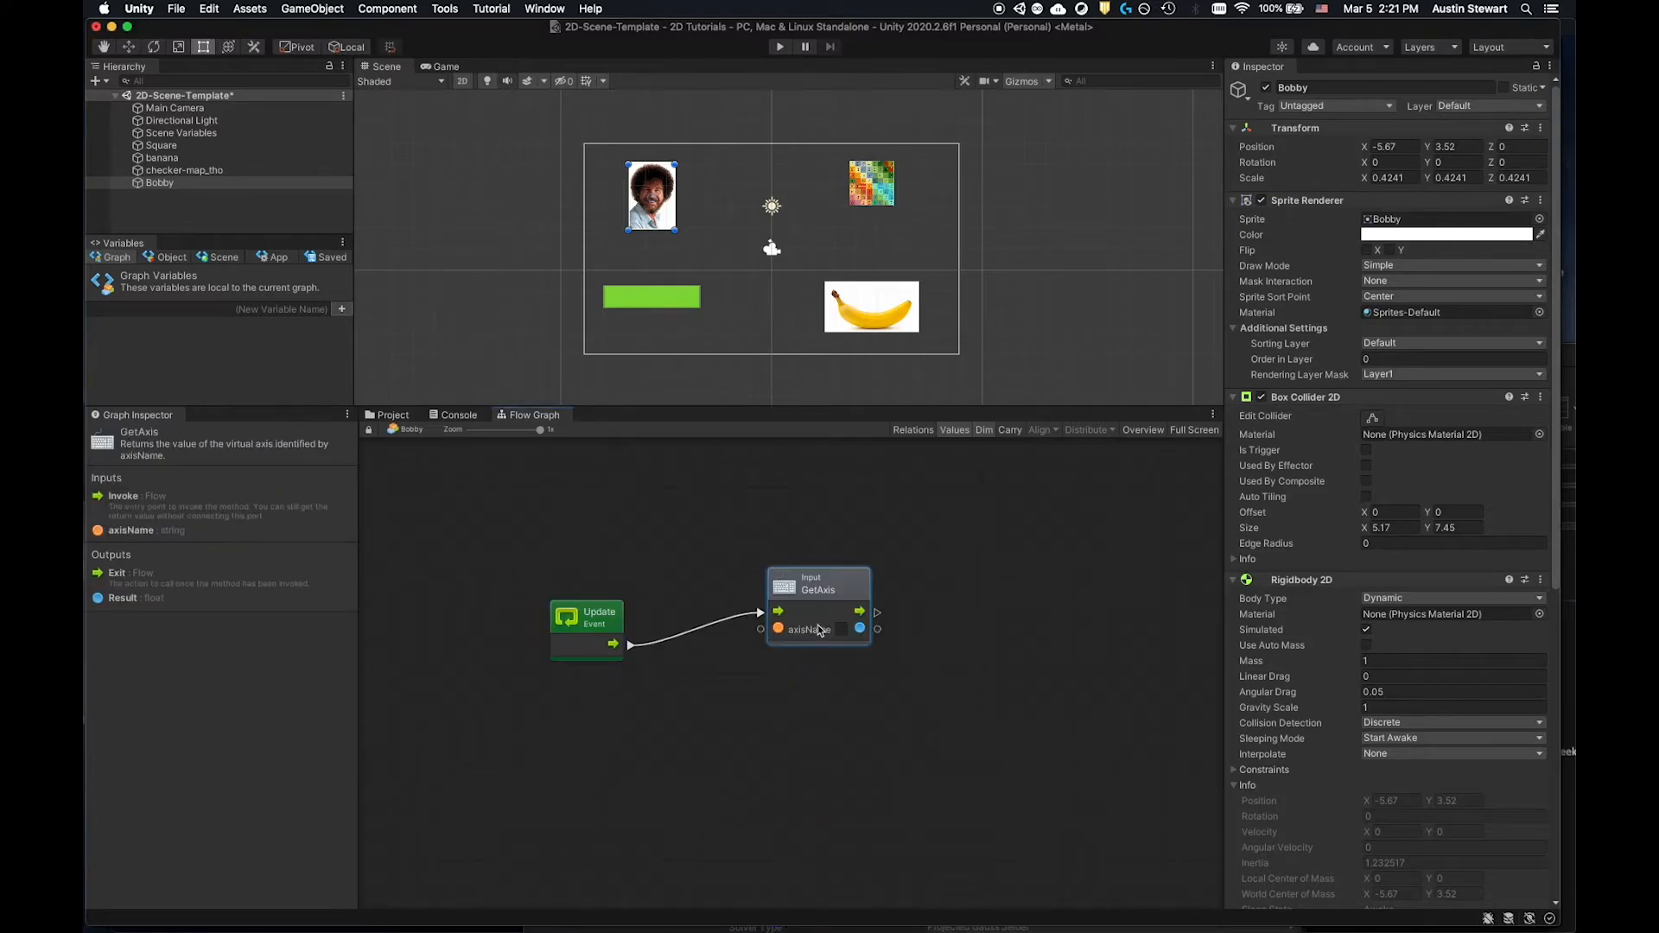
Set the GetAxis unit's axisName to Horizontal and line the unit up beside the Update event.
{"action": "type", "text": "Horizon"}
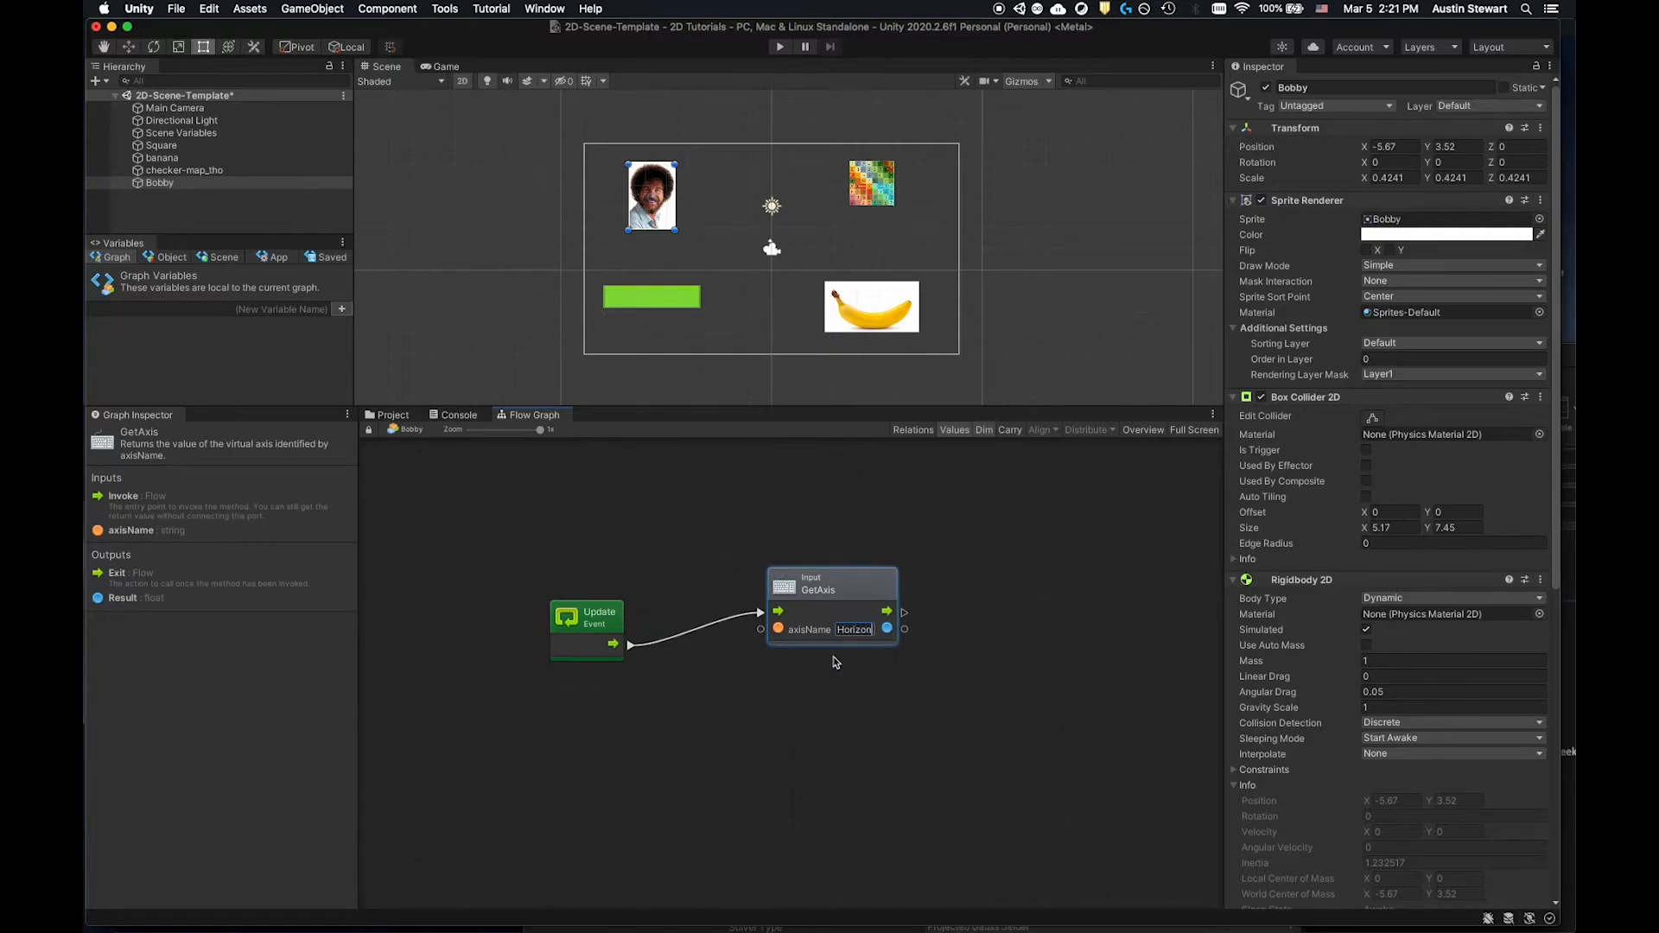
{"action": "type", "text": "tal"}
{"action": "left_click", "coordinate": [780, 689]}
{"action": "left_click_drag", "start_coordinate": [833, 591], "coordinate": [759, 637]}
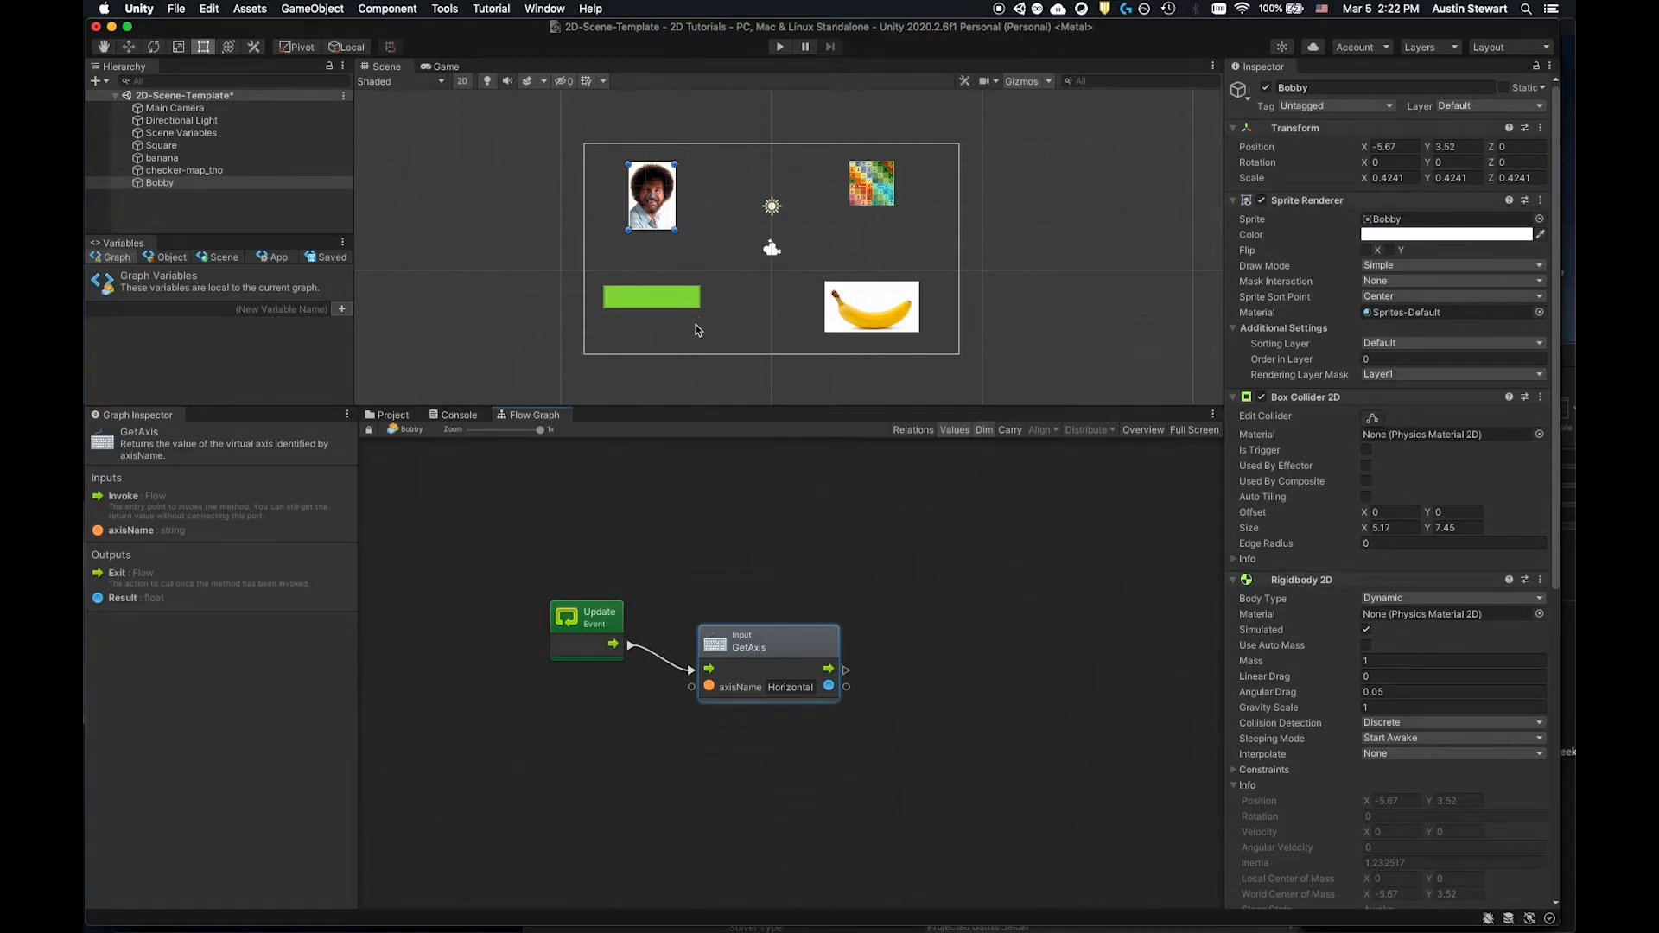
{"action": "left_click_drag", "start_coordinate": [760, 640], "coordinate": [728, 611]}
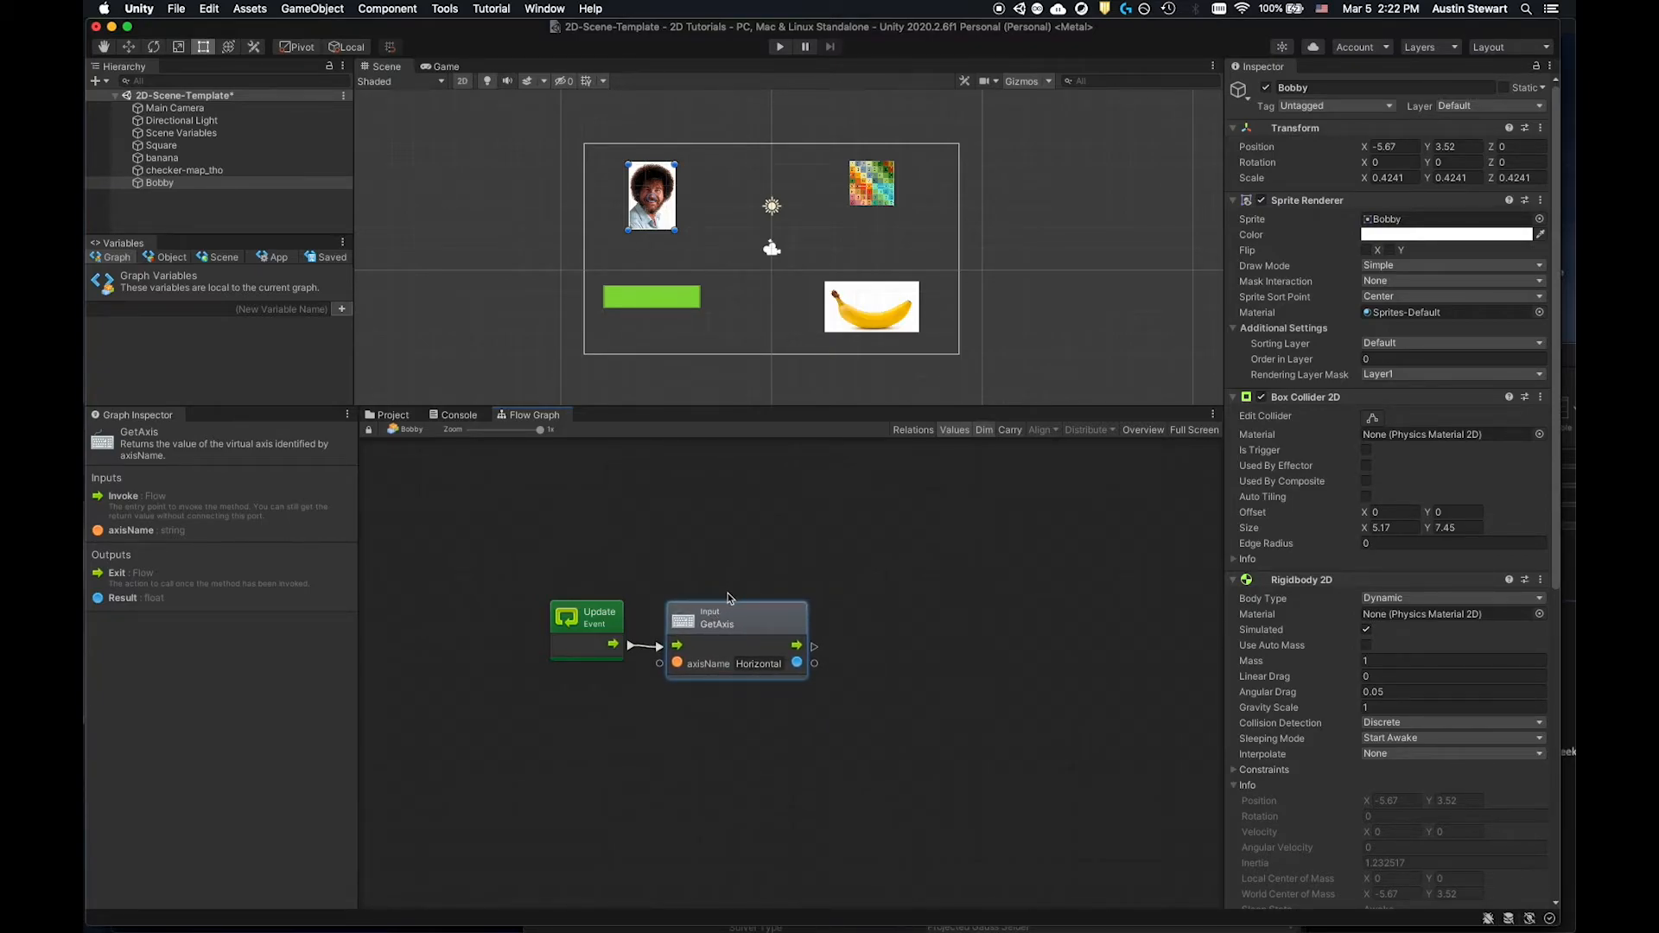
{"action": "left_click_drag", "start_coordinate": [755, 615], "coordinate": [741, 618]}
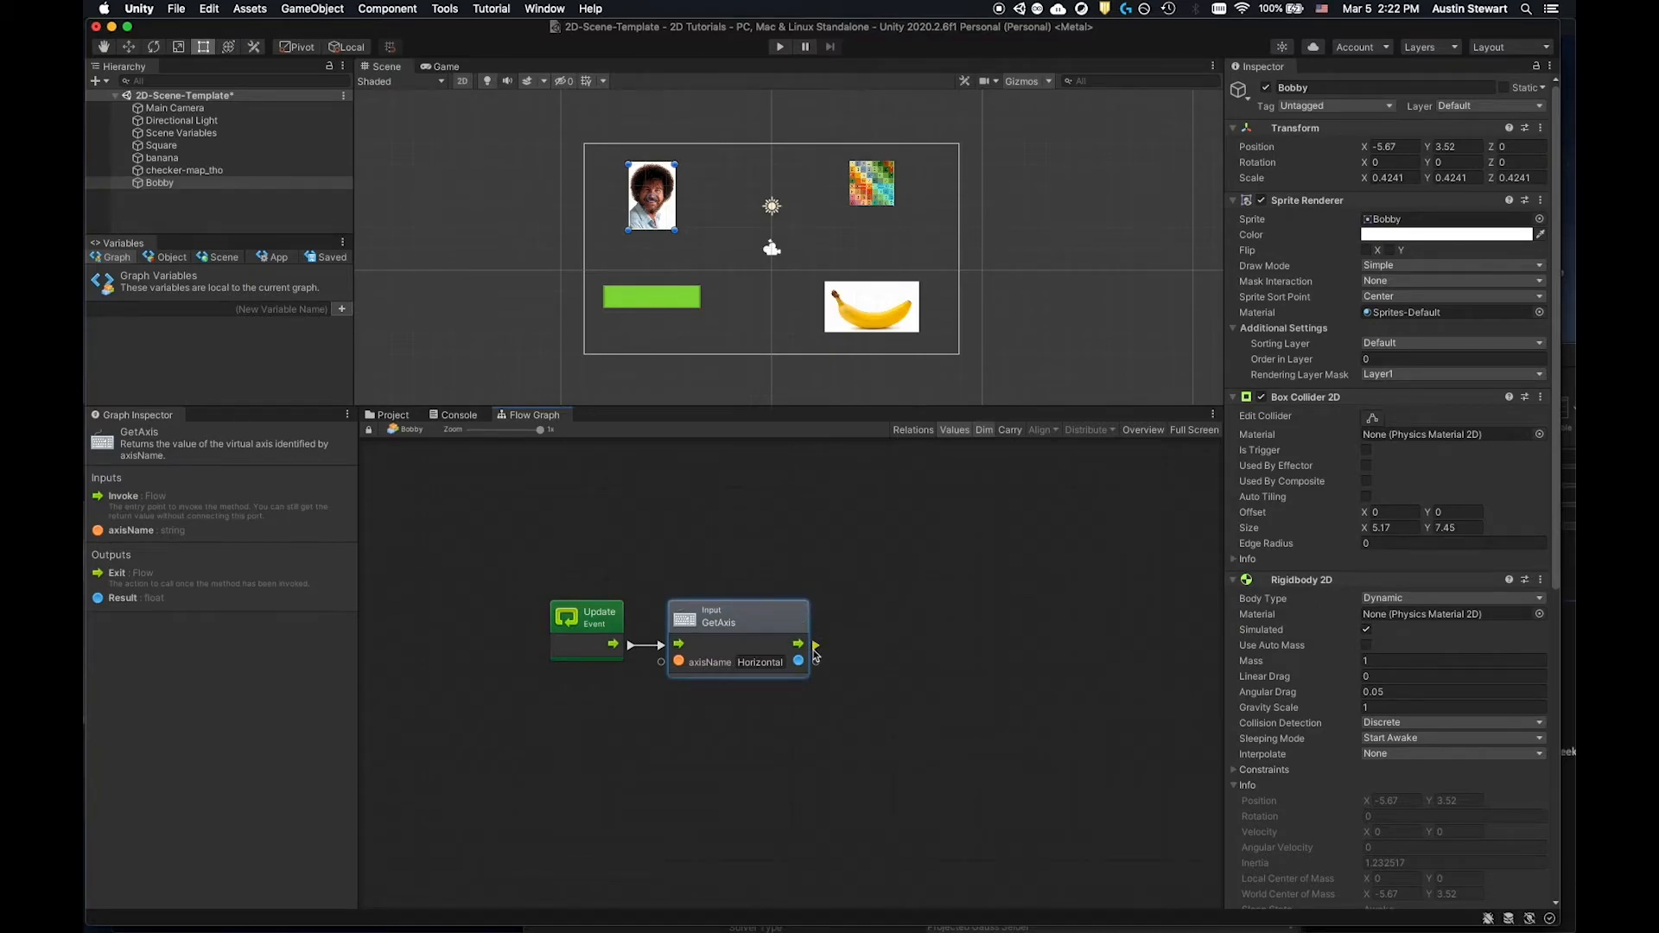
Add a Rigidbody2D.velocity (set) unit connected to the GetAxis unit's flow output.
{"action": "left_click_drag", "start_coordinate": [815, 647], "coordinate": [963, 626]}
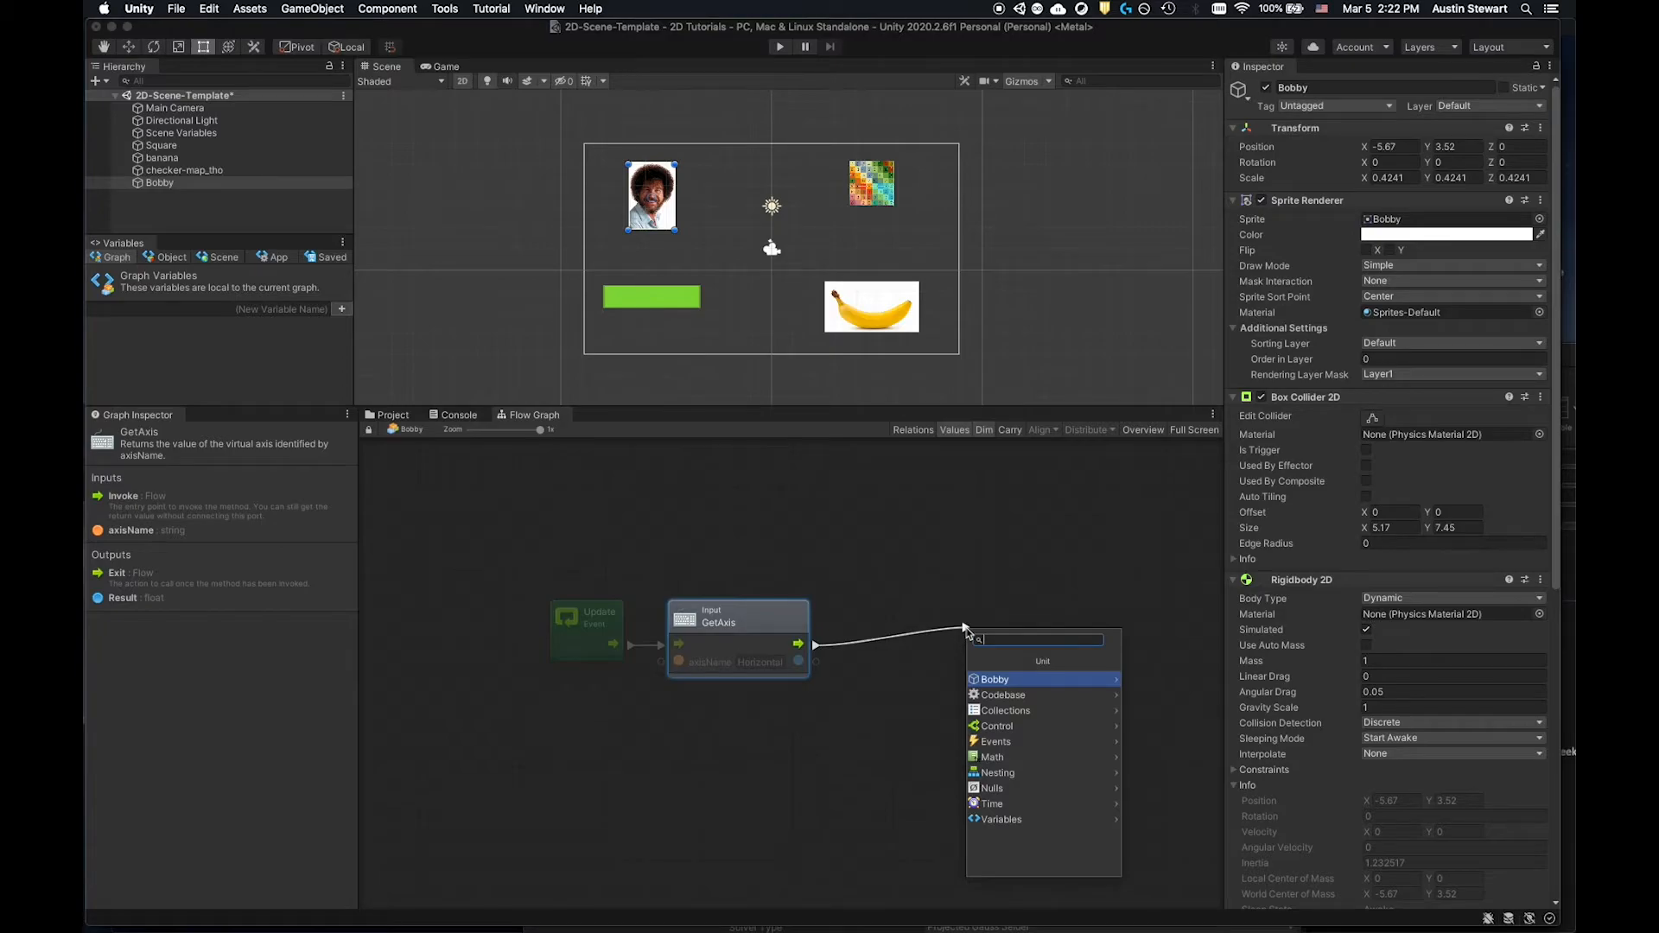
{"action": "type", "text": "rigid"}
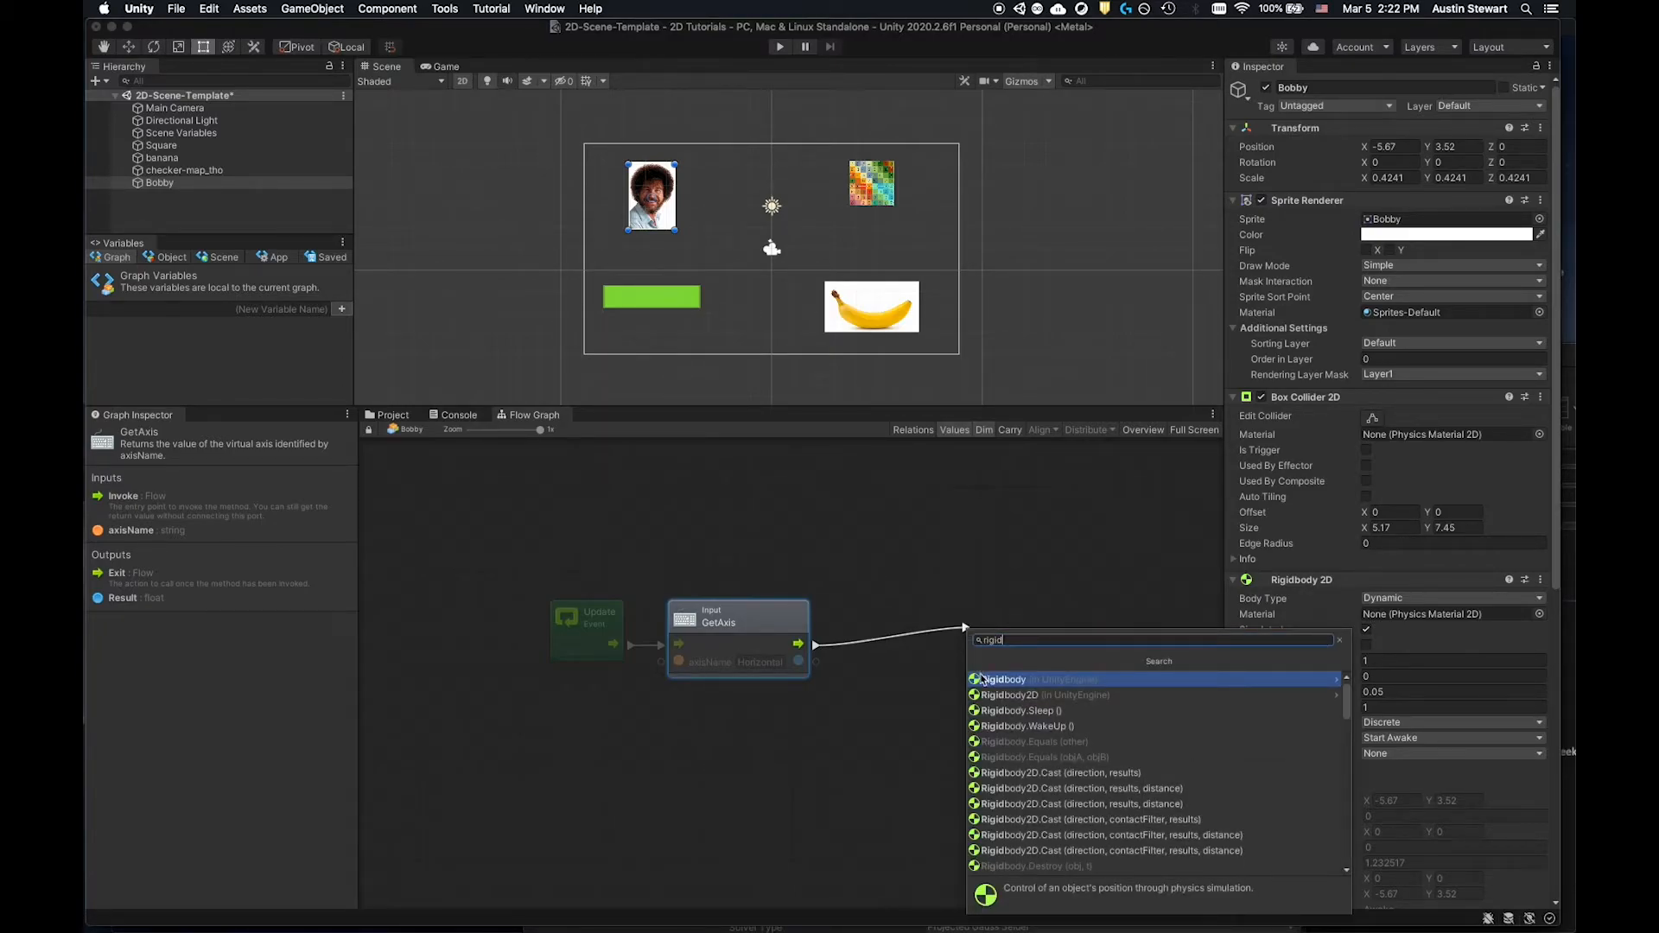
{"action": "left_click", "coordinate": [1007, 696]}
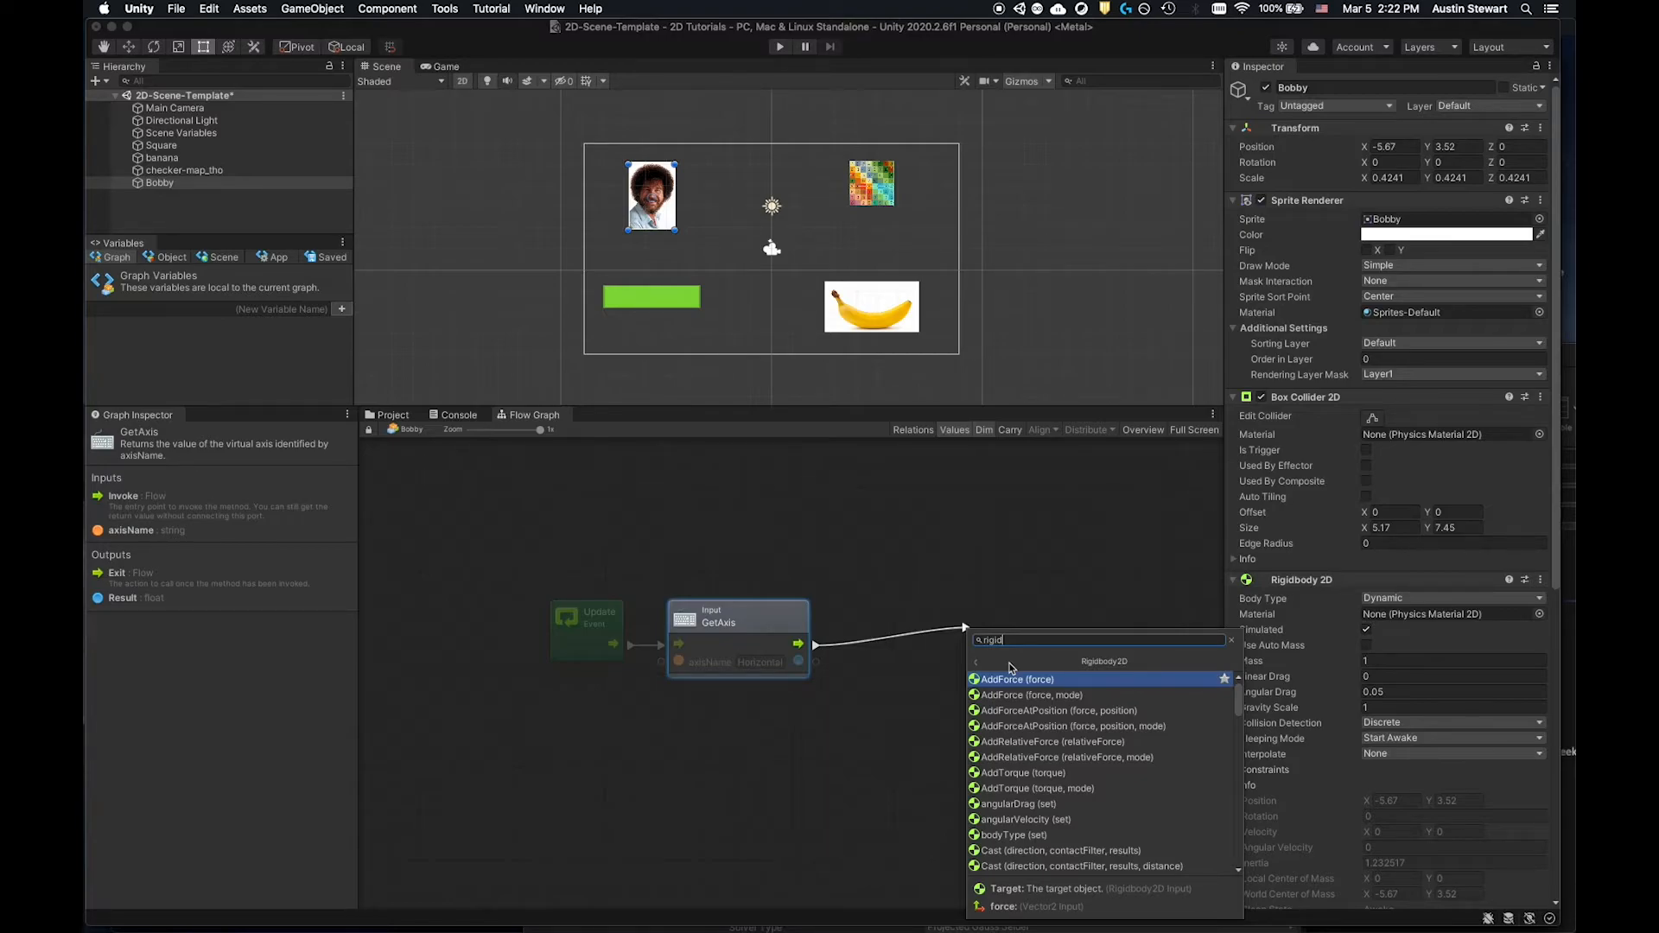
{"action": "type", "text": "bo"}
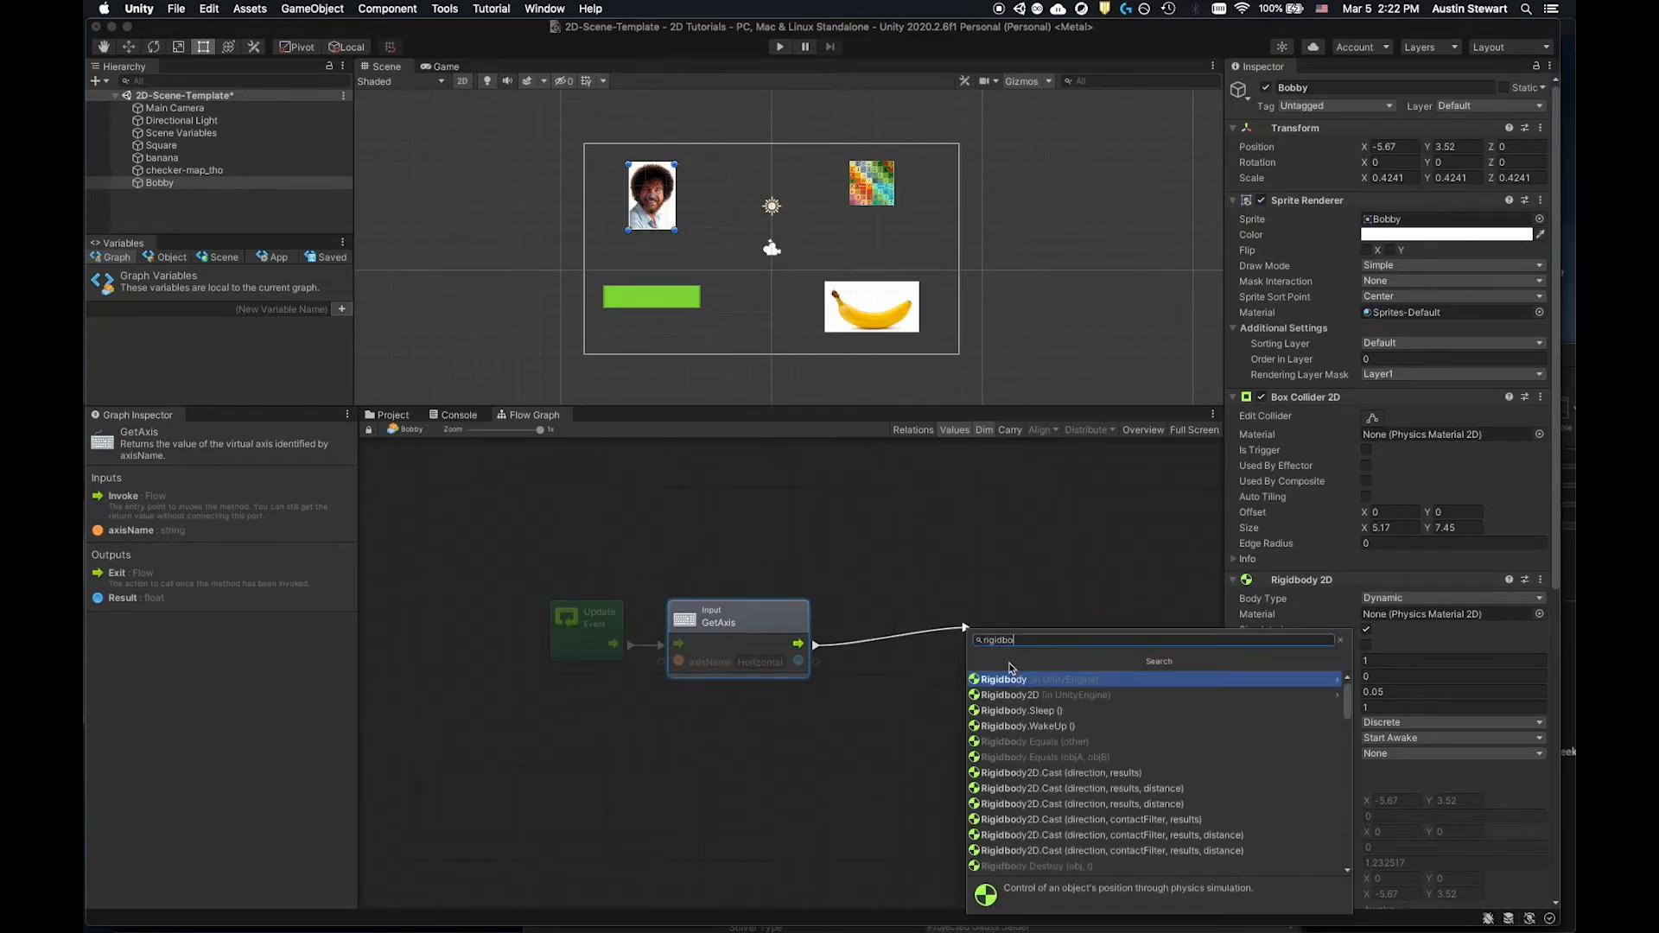
{"action": "type", "text": "dy3"}
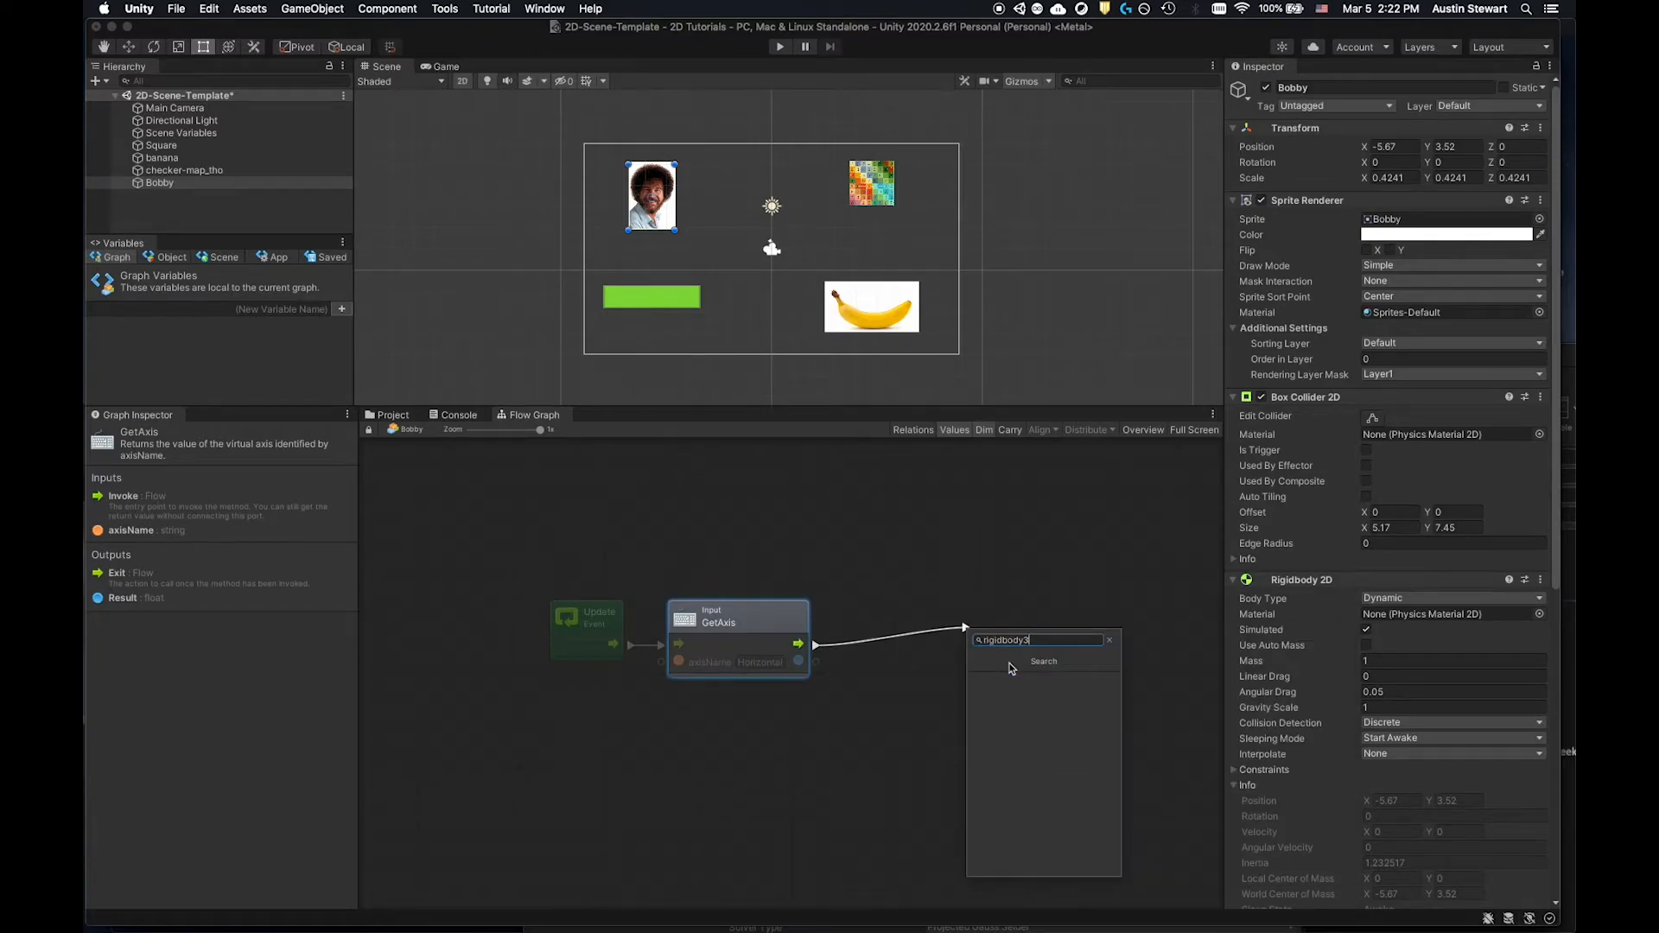
{"action": "key", "text": "BackSpace"}
{"action": "type", "text": "2d.vel"}
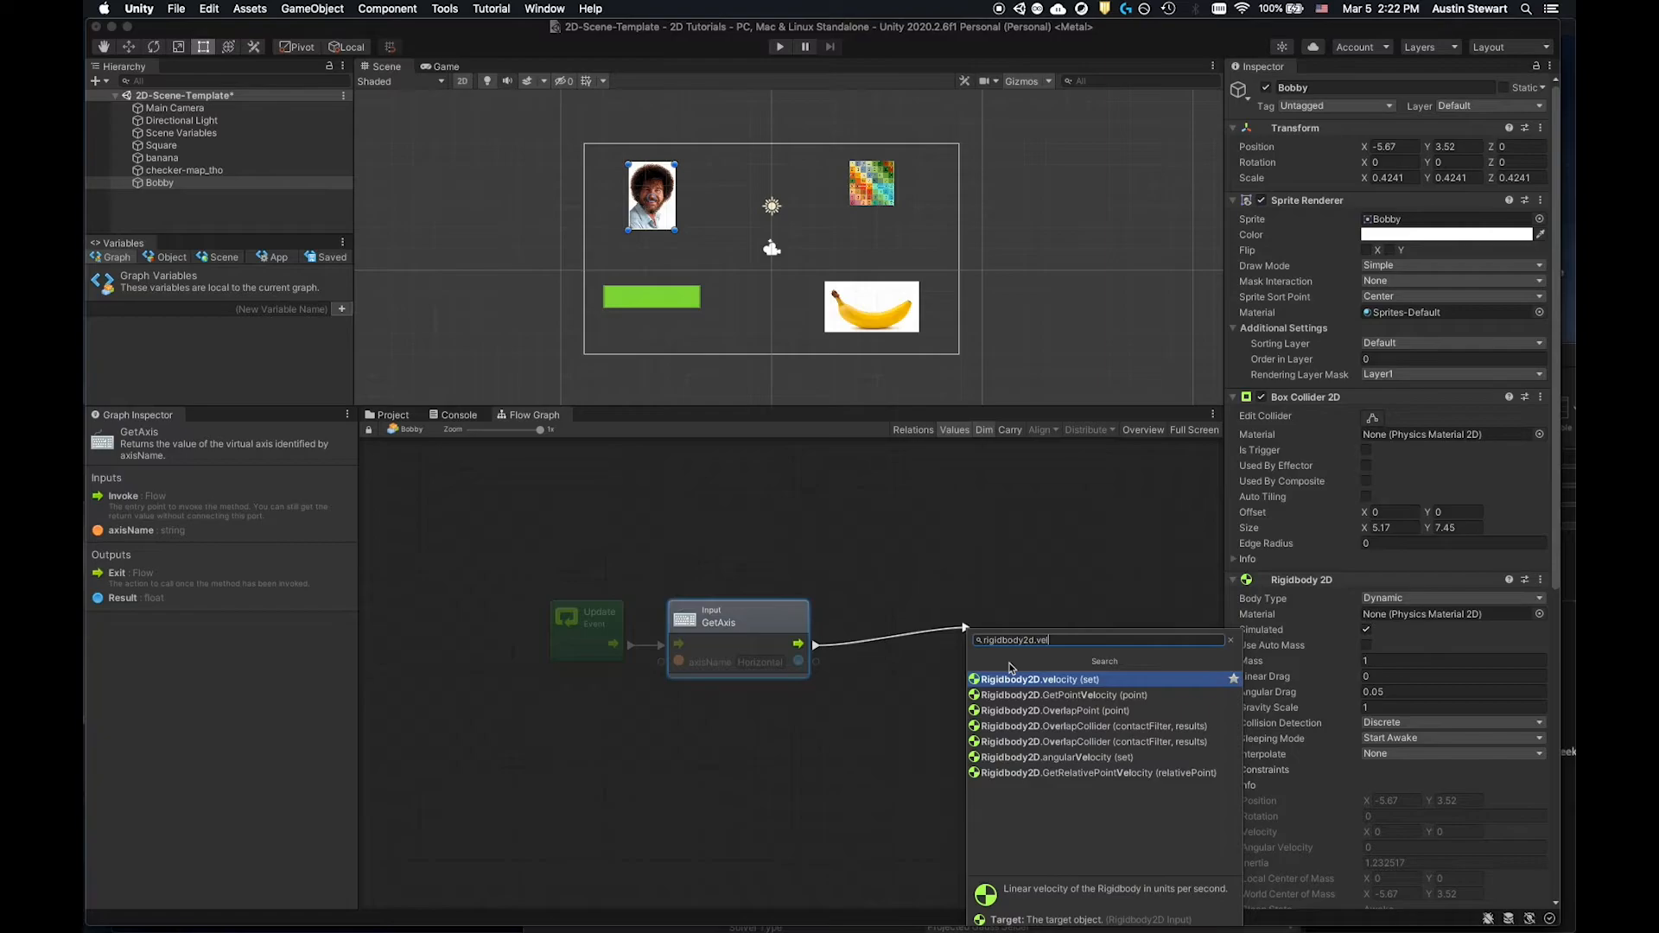
{"action": "left_click", "coordinate": [1002, 680]}
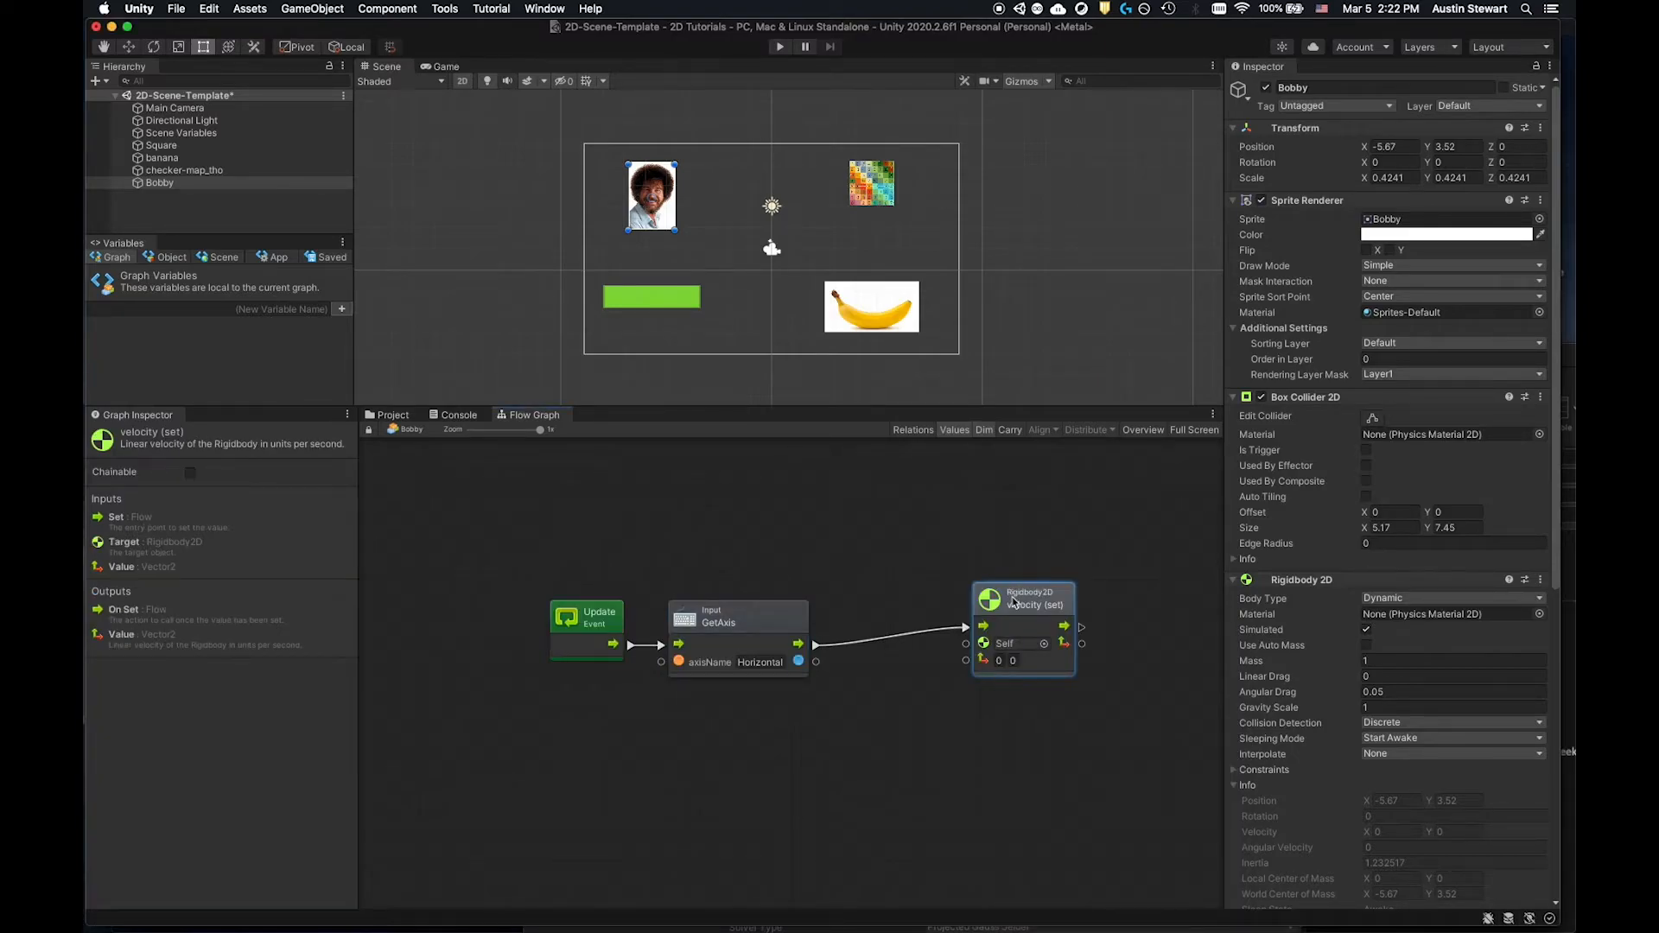
Reposition the velocity (set) unit slightly higher than GetAxis, leaving room for another unit between them.
{"action": "left_click_drag", "start_coordinate": [1013, 602], "coordinate": [1019, 629]}
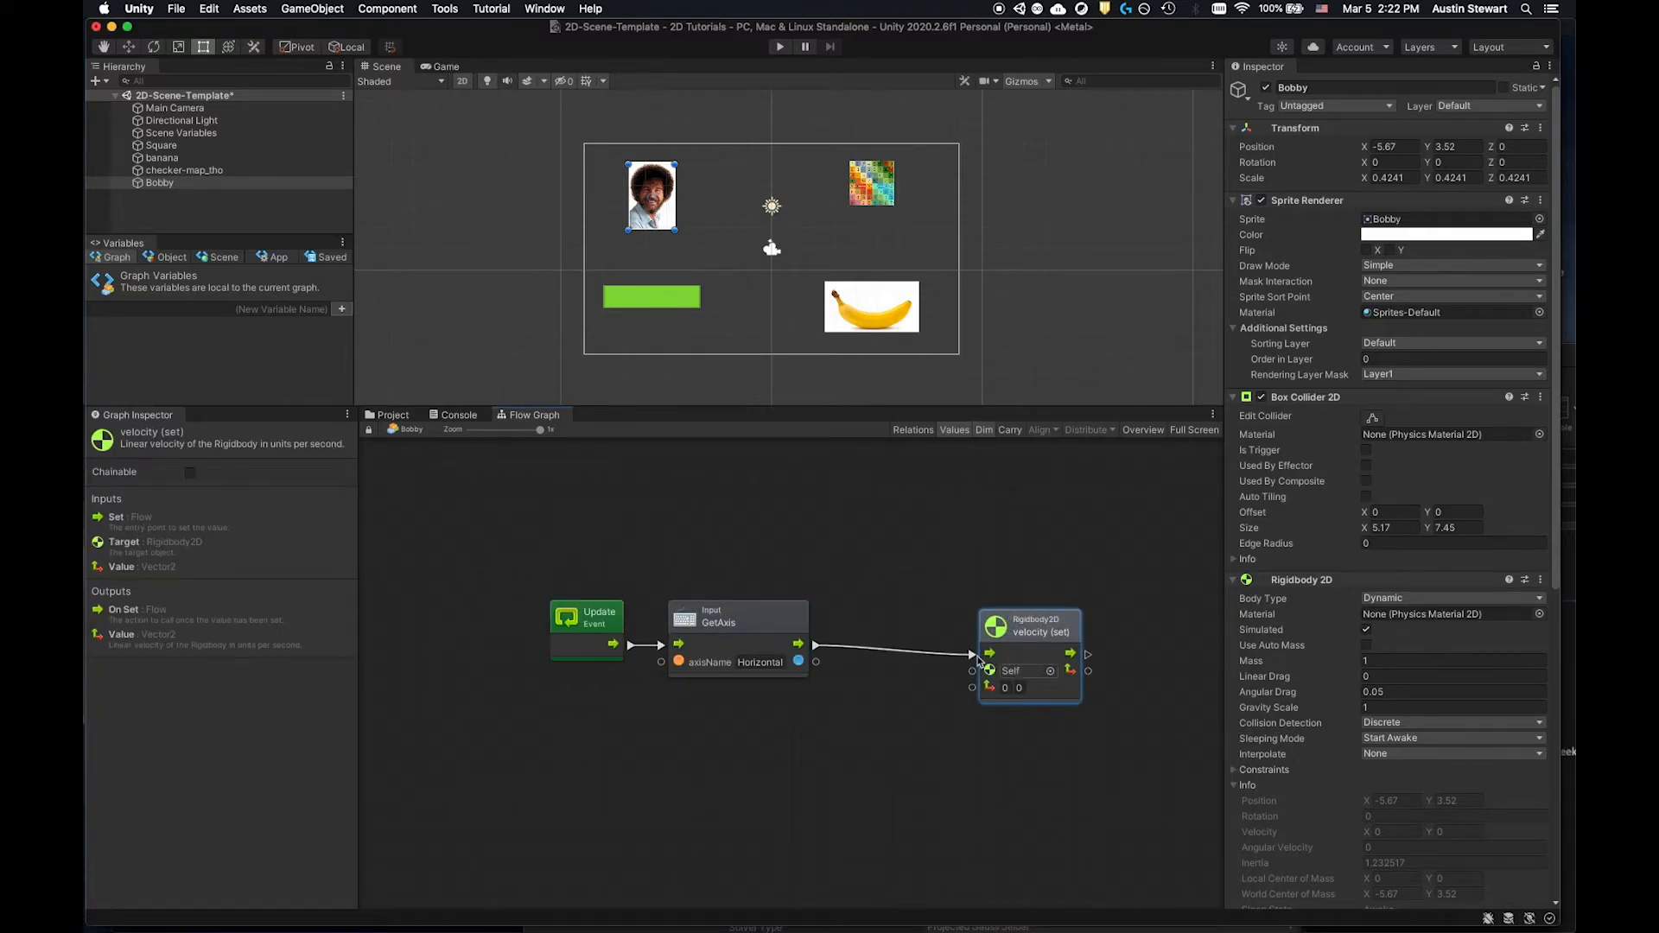
{"action": "left_click_drag", "start_coordinate": [1029, 633], "coordinate": [1002, 611]}
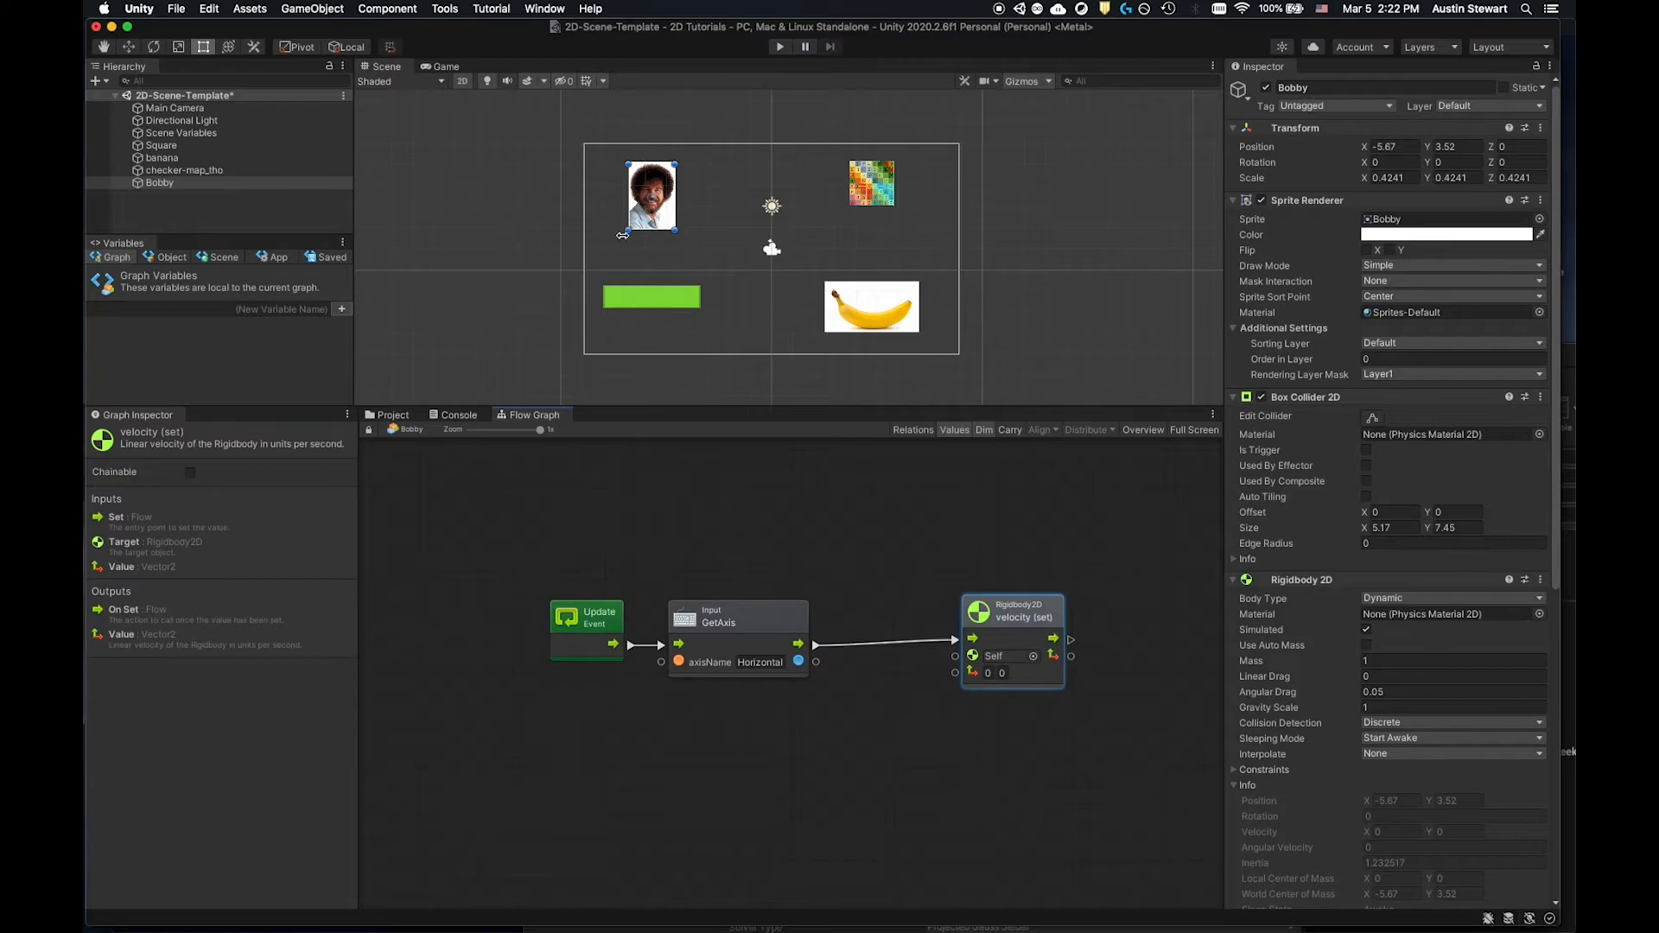
{"action": "mouse_move", "coordinate": [1008, 632]}
{"action": "left_mouse_down"}
{"action": "mouse_move", "coordinate": [1004, 661]}
{"action": "mouse_move", "coordinate": [990, 591]}
{"action": "mouse_move", "coordinate": [999, 603]}
{"action": "left_mouse_up"}
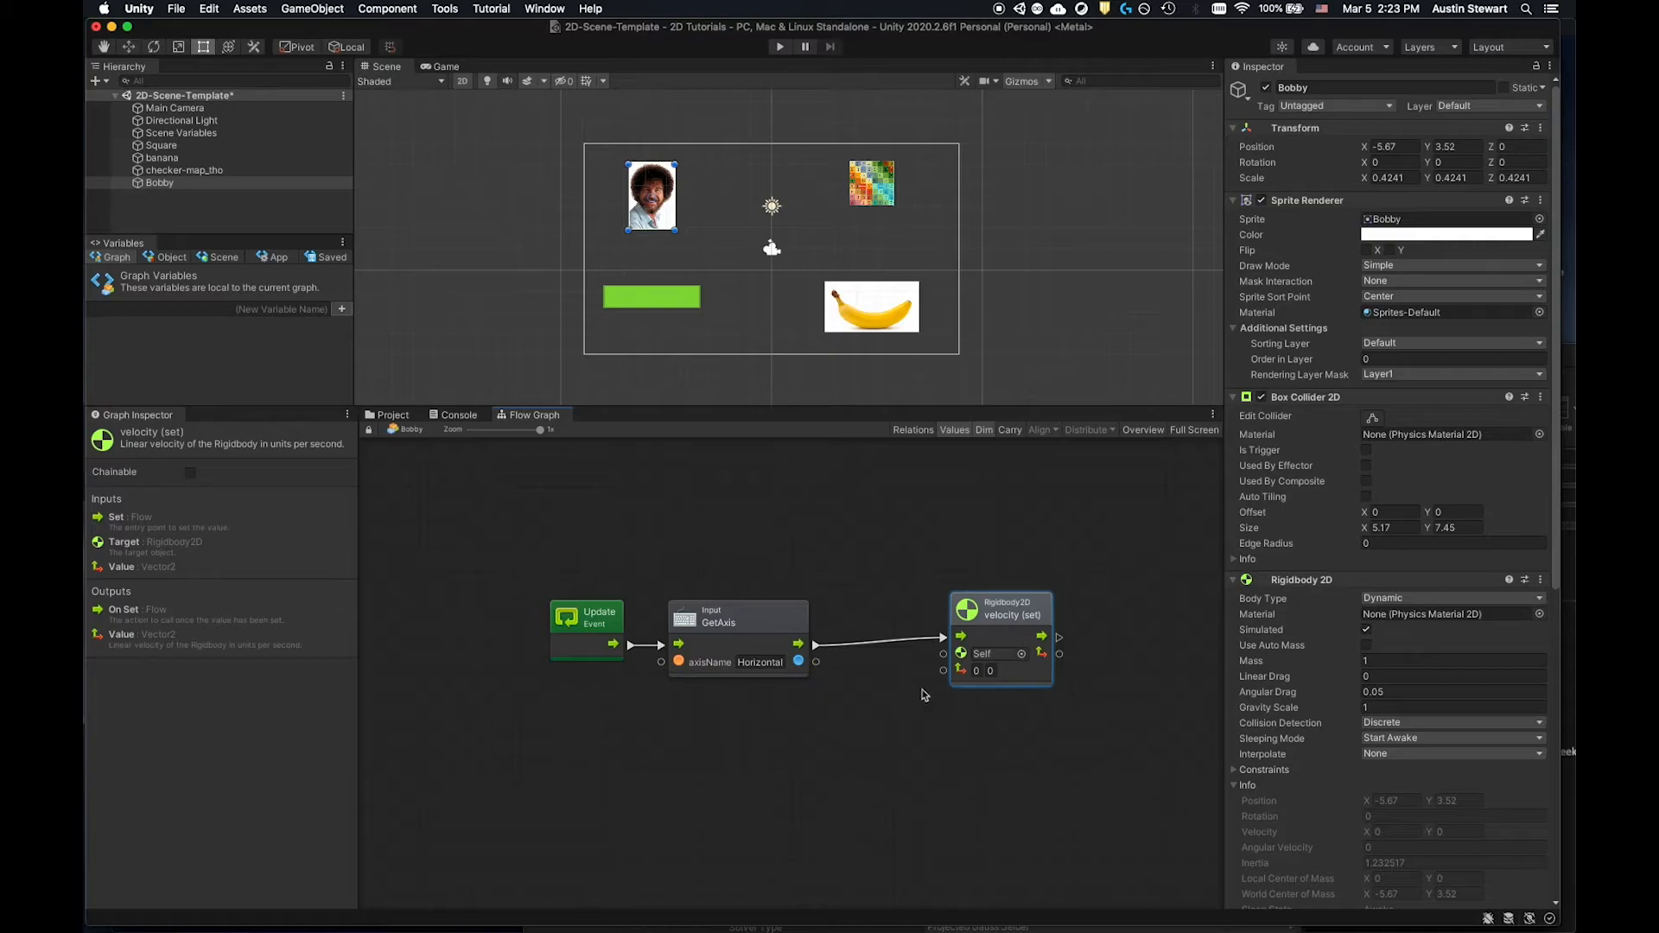
{"action": "left_click_drag", "start_coordinate": [1020, 614], "coordinate": [1051, 584]}
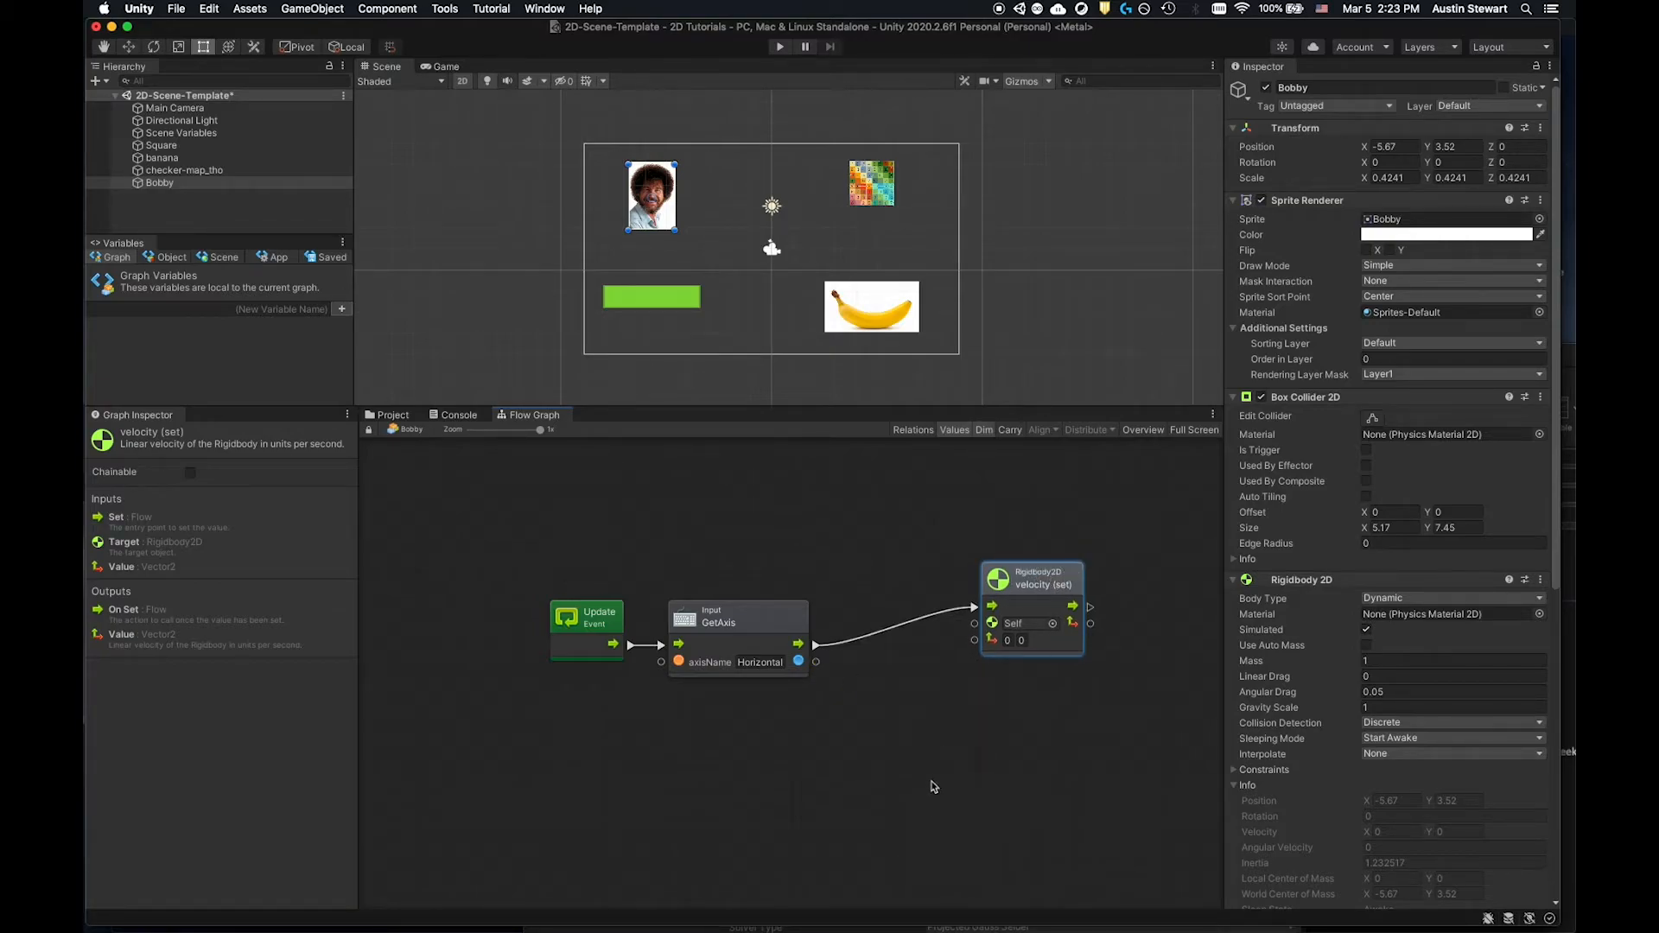
Add a new Vector2 (x, y) unit and wire it between GetAxis and velocity (set), feeding the axis result into x and the vector into the velocity value.
{"action": "right_click", "coordinate": [886, 700]}
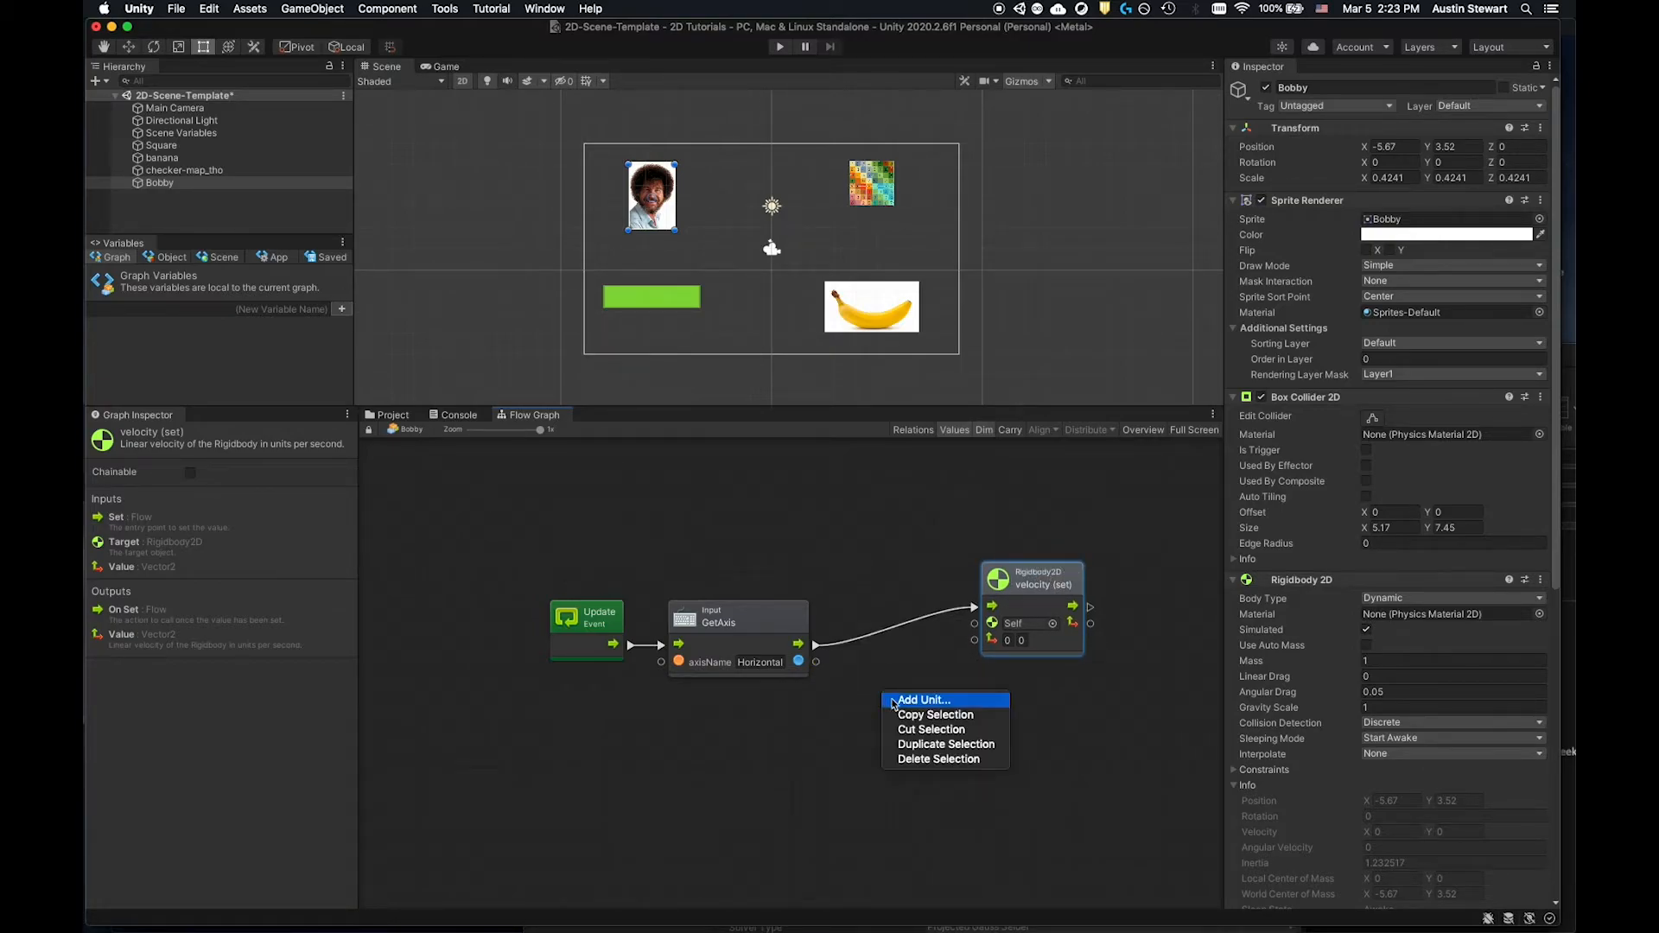
{"action": "left_click", "coordinate": [907, 709]}
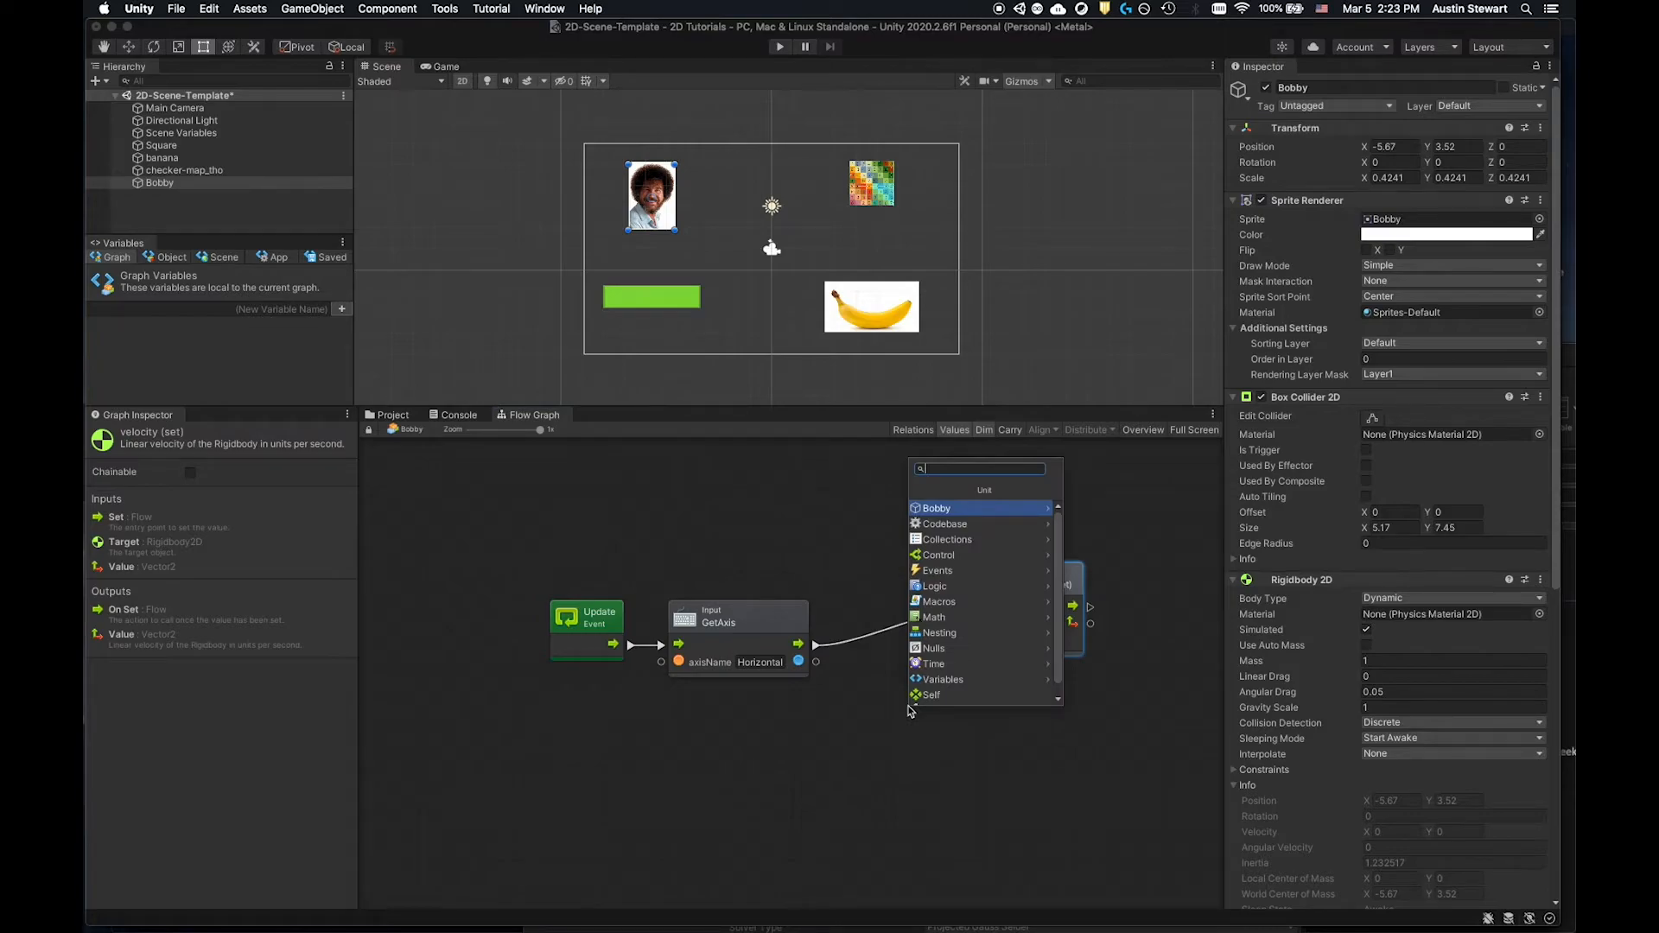
{"action": "type", "text": "new"}
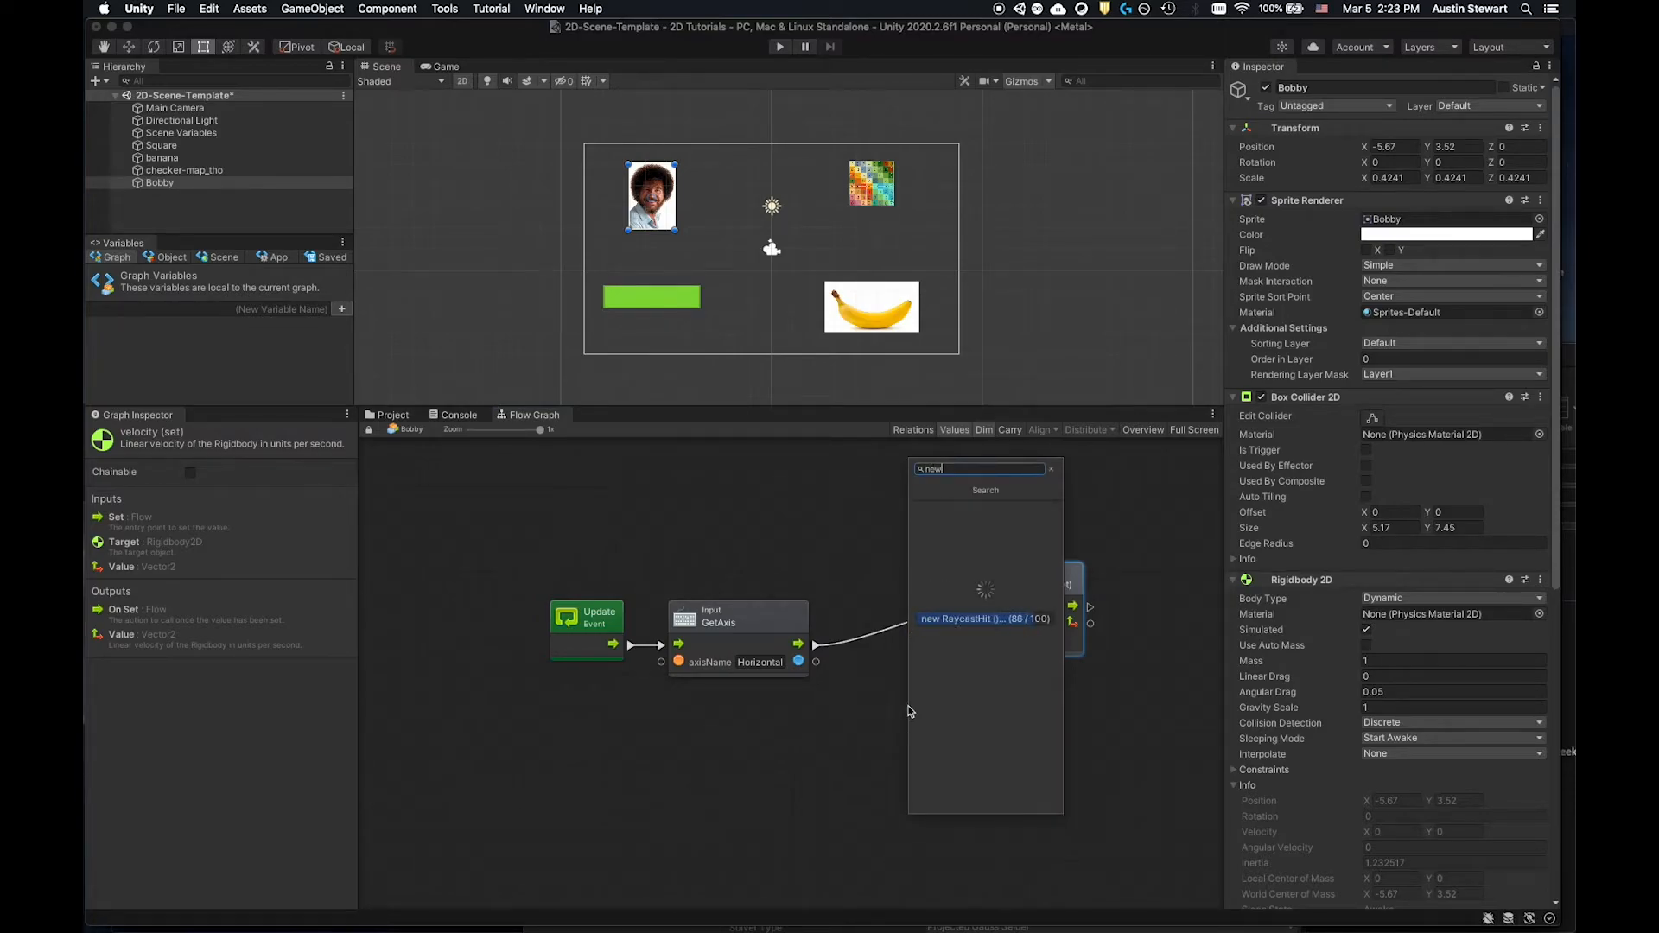
{"action": "type", "text": " vector2"}
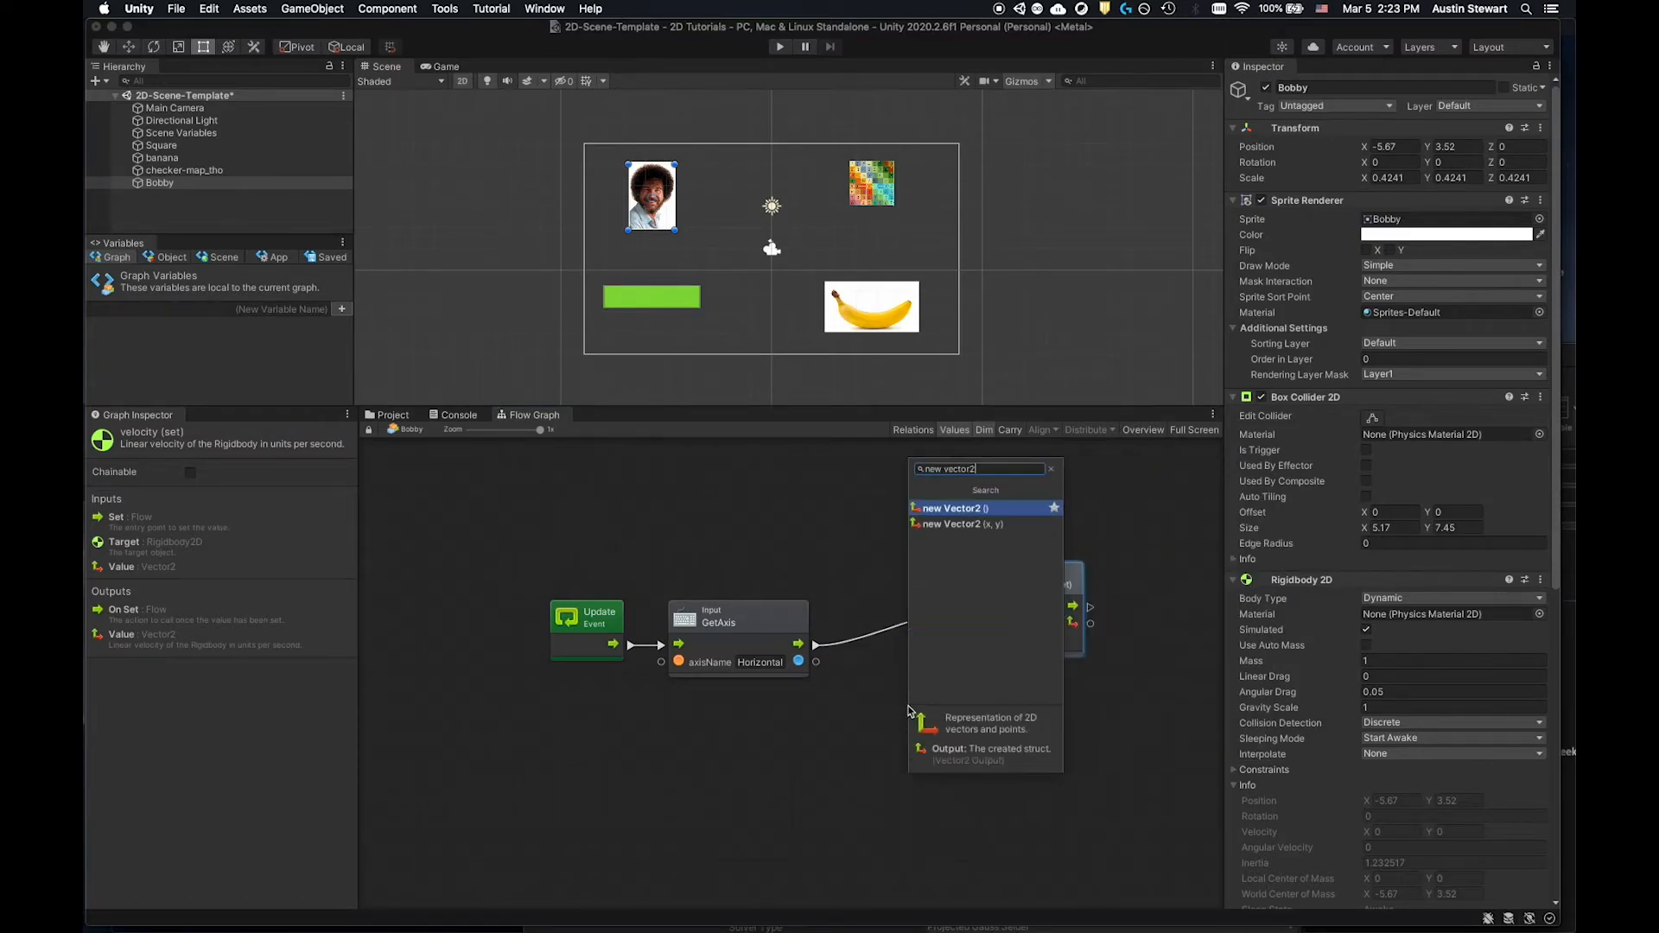
{"action": "left_click", "coordinate": [981, 524]}
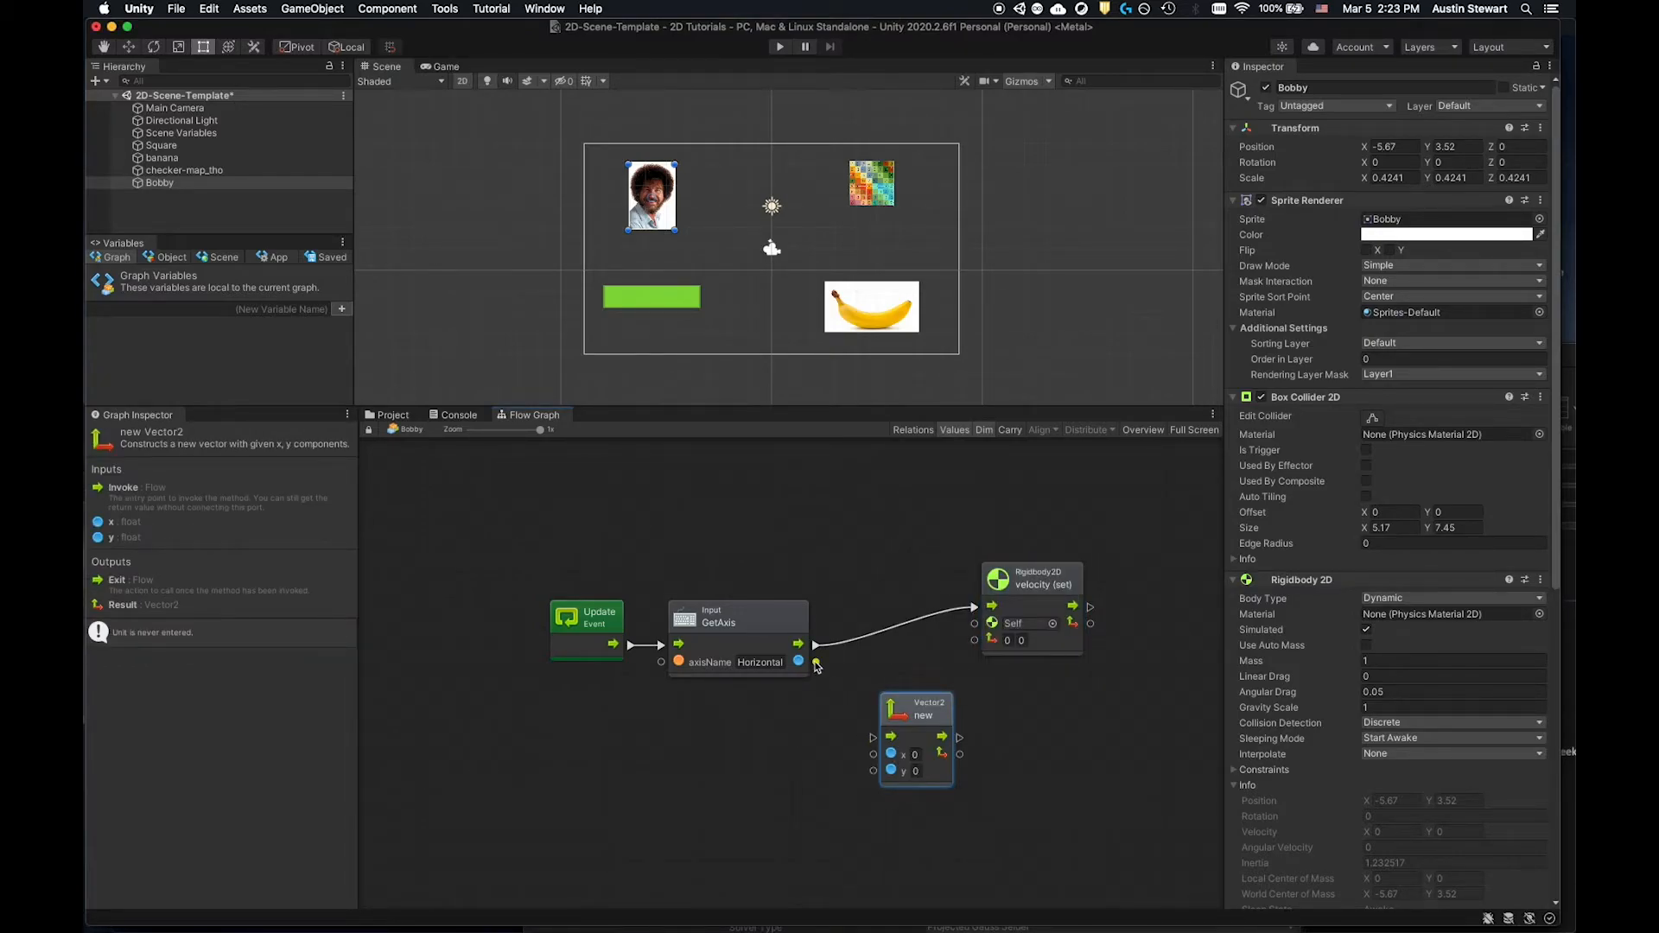
{"action": "left_click_drag", "start_coordinate": [816, 663], "coordinate": [974, 640]}
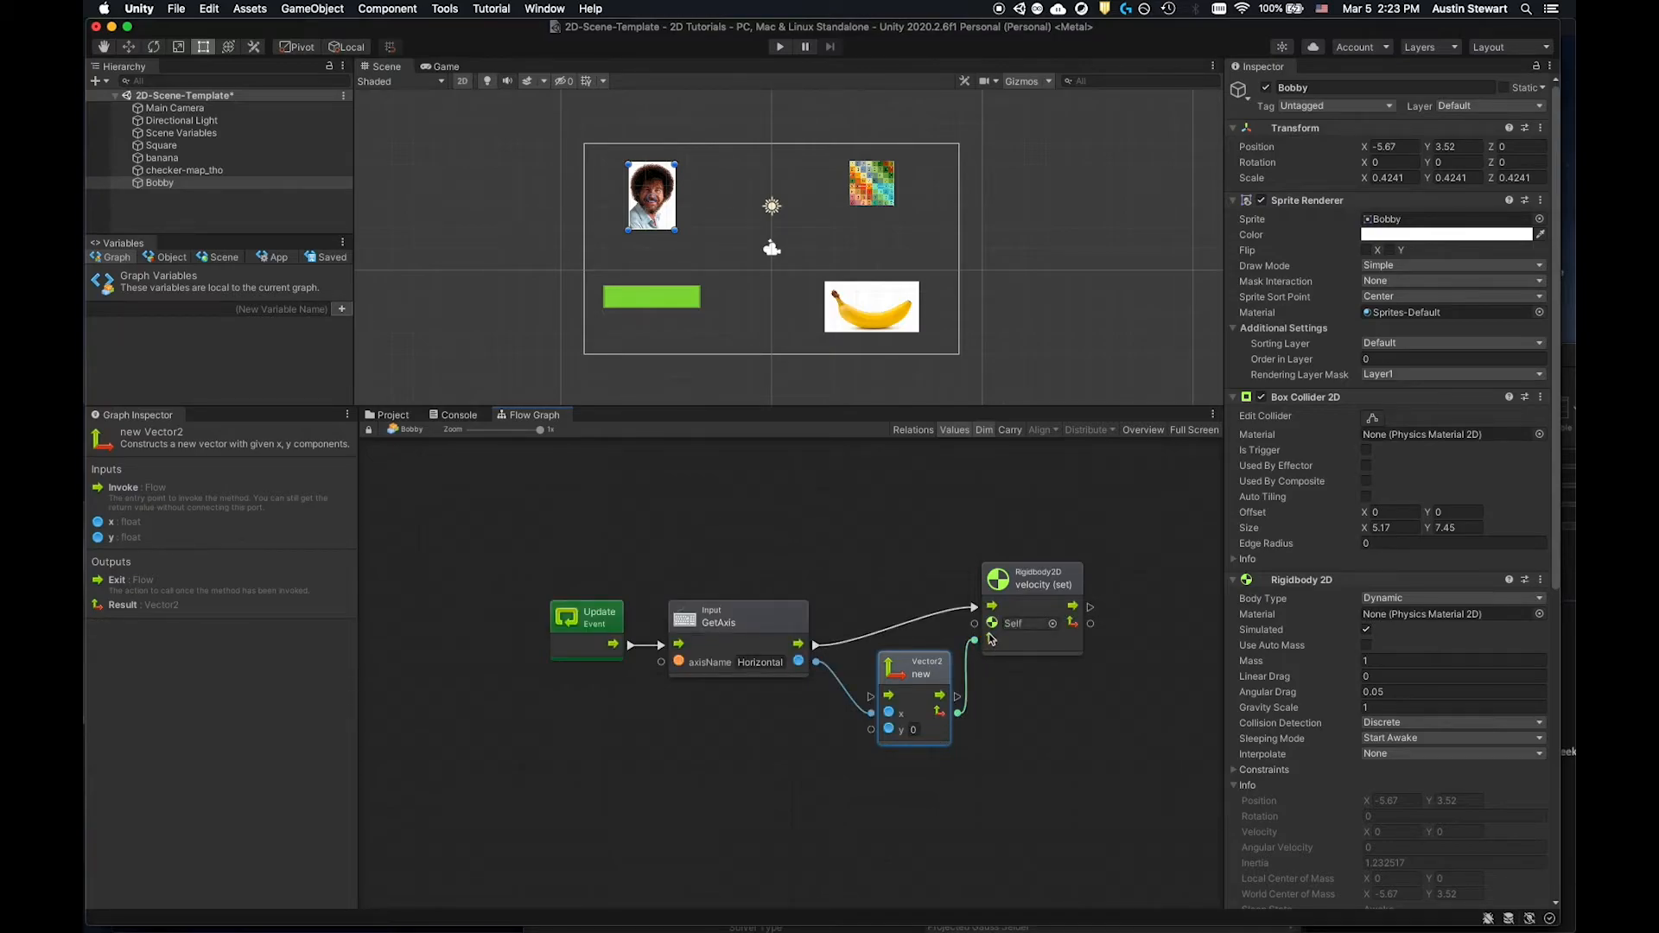
{"action": "left_click_drag", "start_coordinate": [815, 645], "coordinate": [902, 607]}
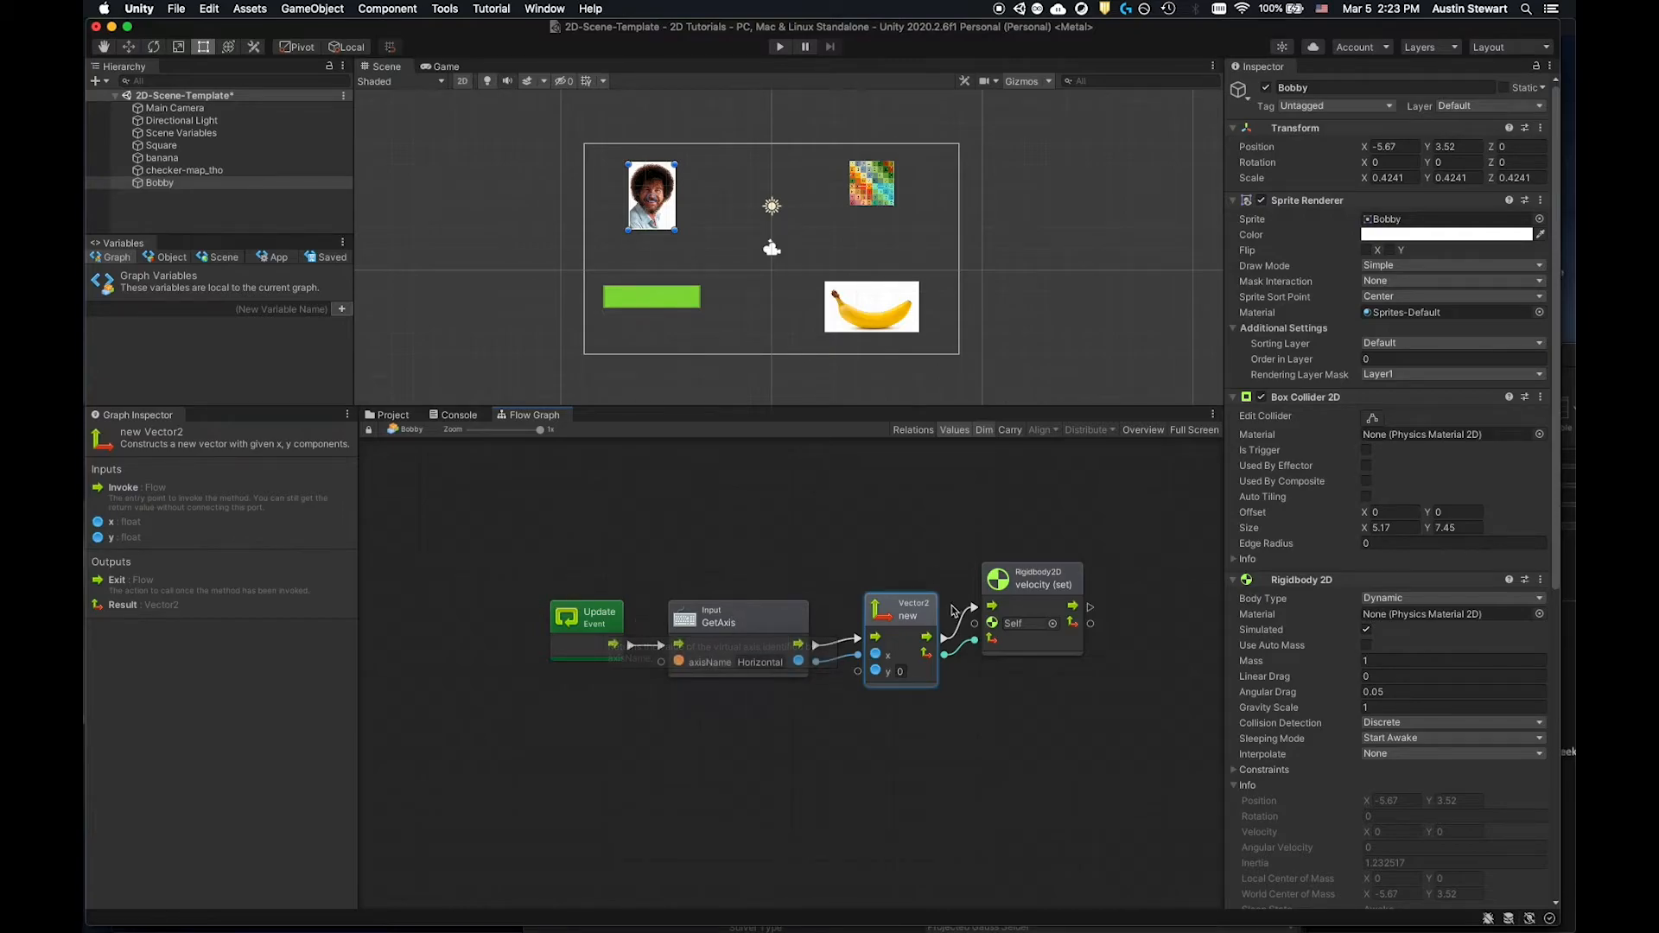
Run the scene, enable Bobby's 2dCharacterMotion Flow Machine, and test moving the sprite horizontally in both directions.
{"action": "left_click", "coordinate": [782, 49]}
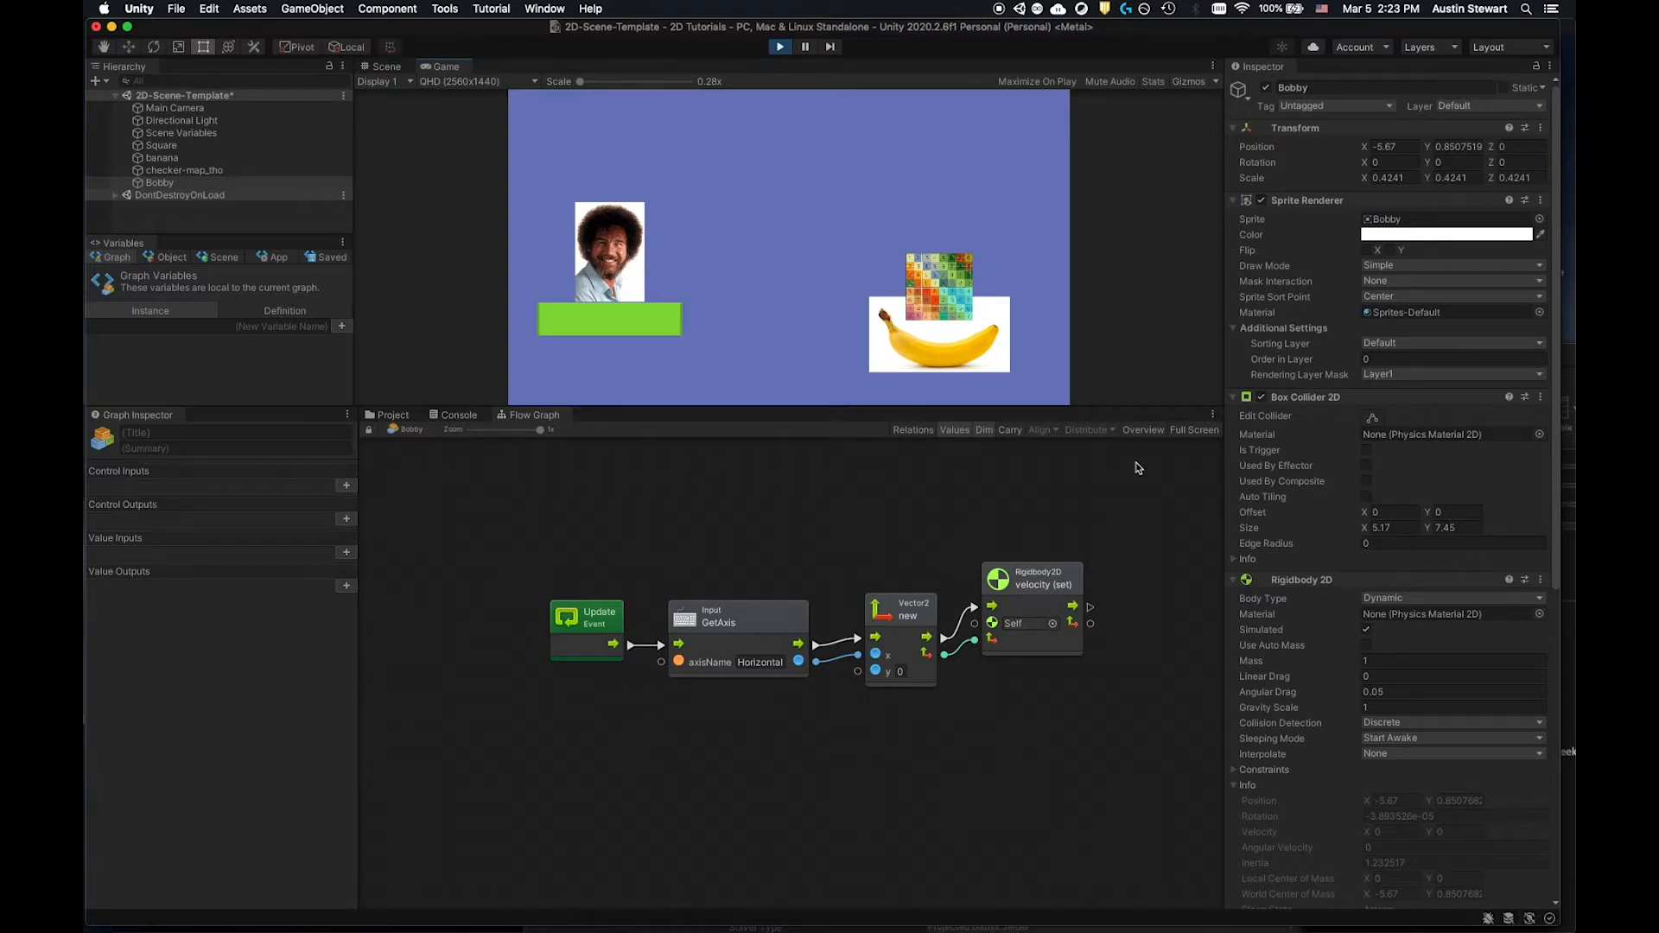
{"action": "scroll", "coordinate": [1400, 682], "scroll_direction": "down", "scroll_amount": 10}
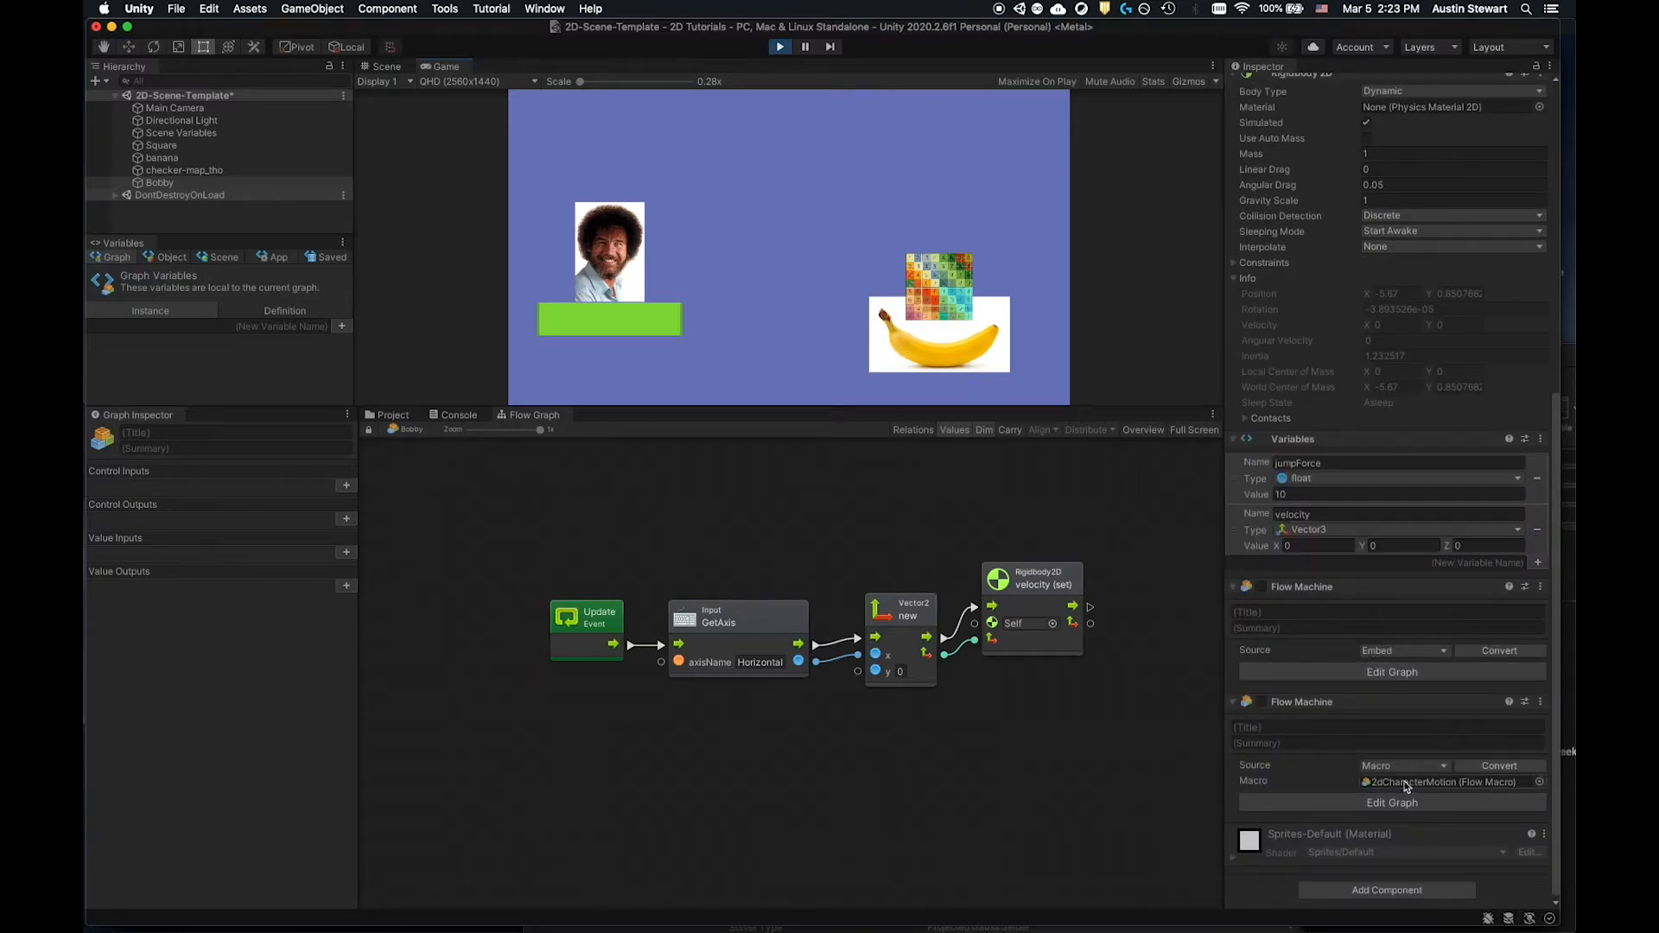
{"action": "left_click", "coordinate": [1261, 702]}
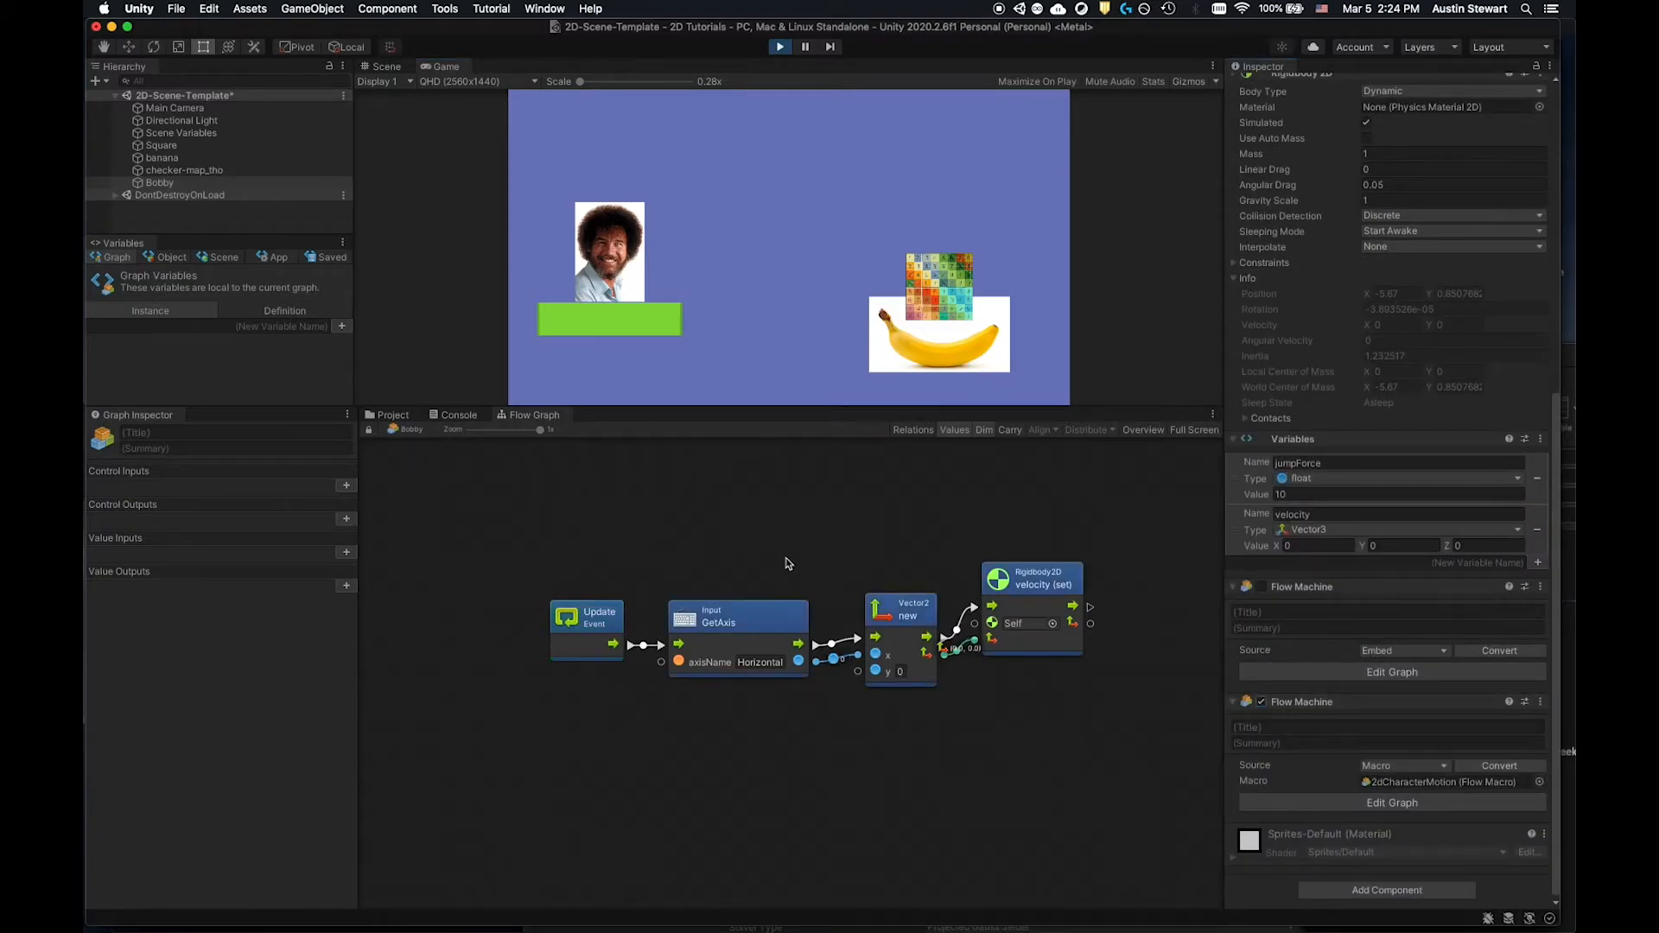
{"action": "left_click", "coordinate": [826, 266]}
{"action": "key", "text": "Right"}
{"action": "key", "text": "Left"}
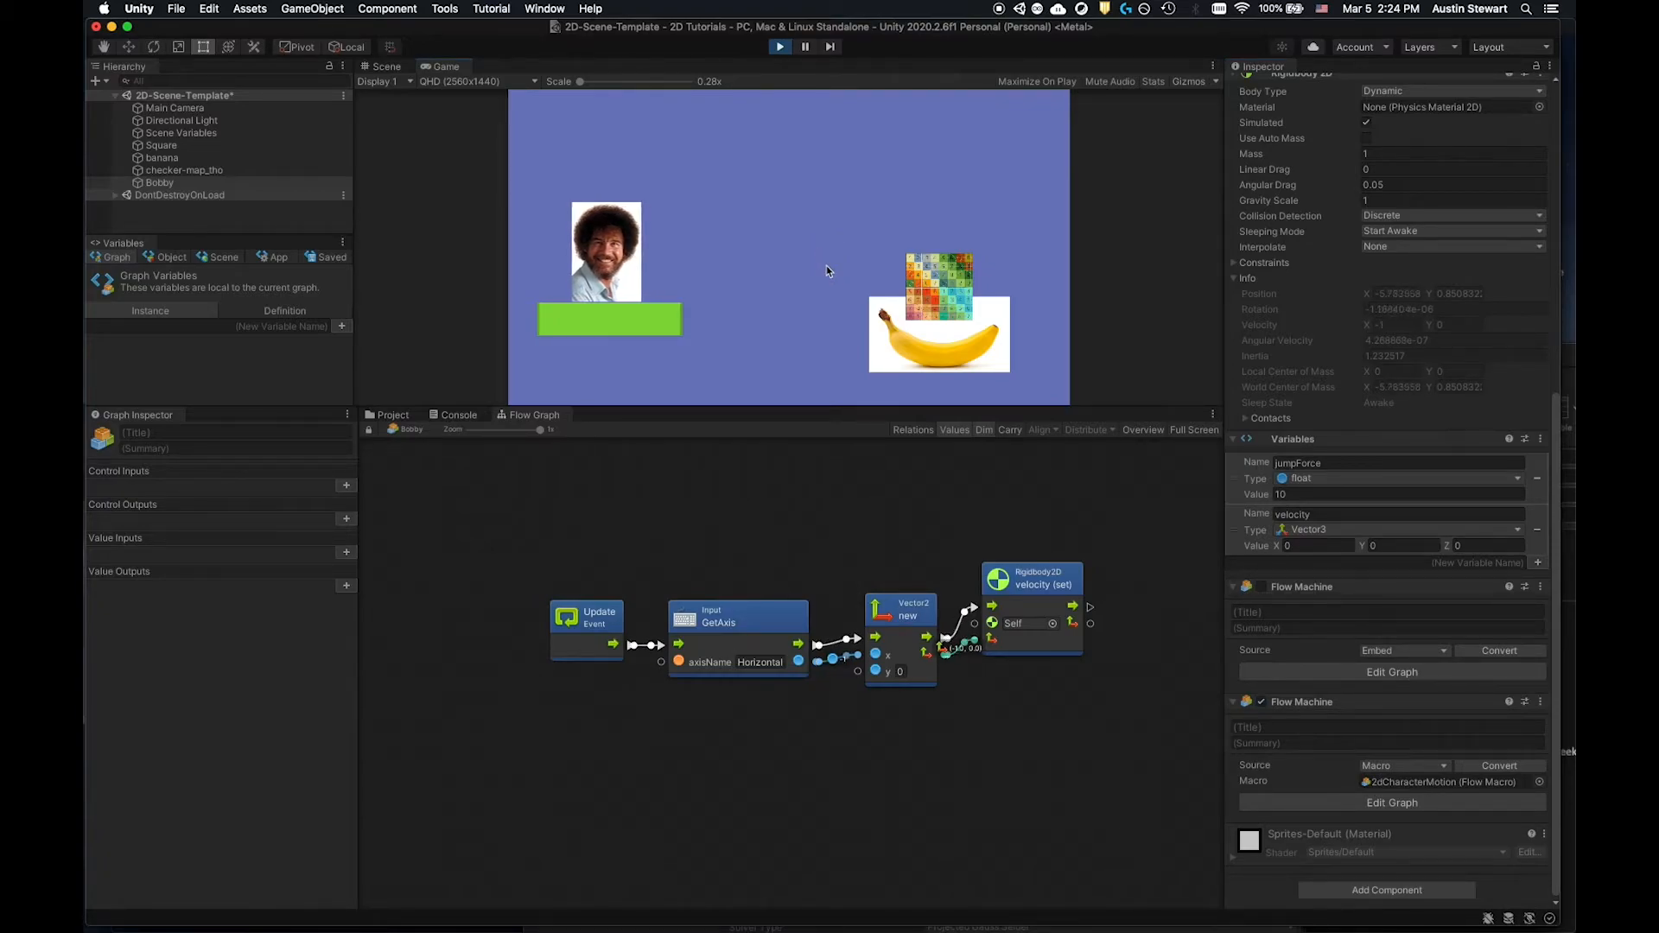
Move Bobby back and forth along the green platform to test the axis-driven motion, and stop the scene.
{"action": "key", "text": "Right"}
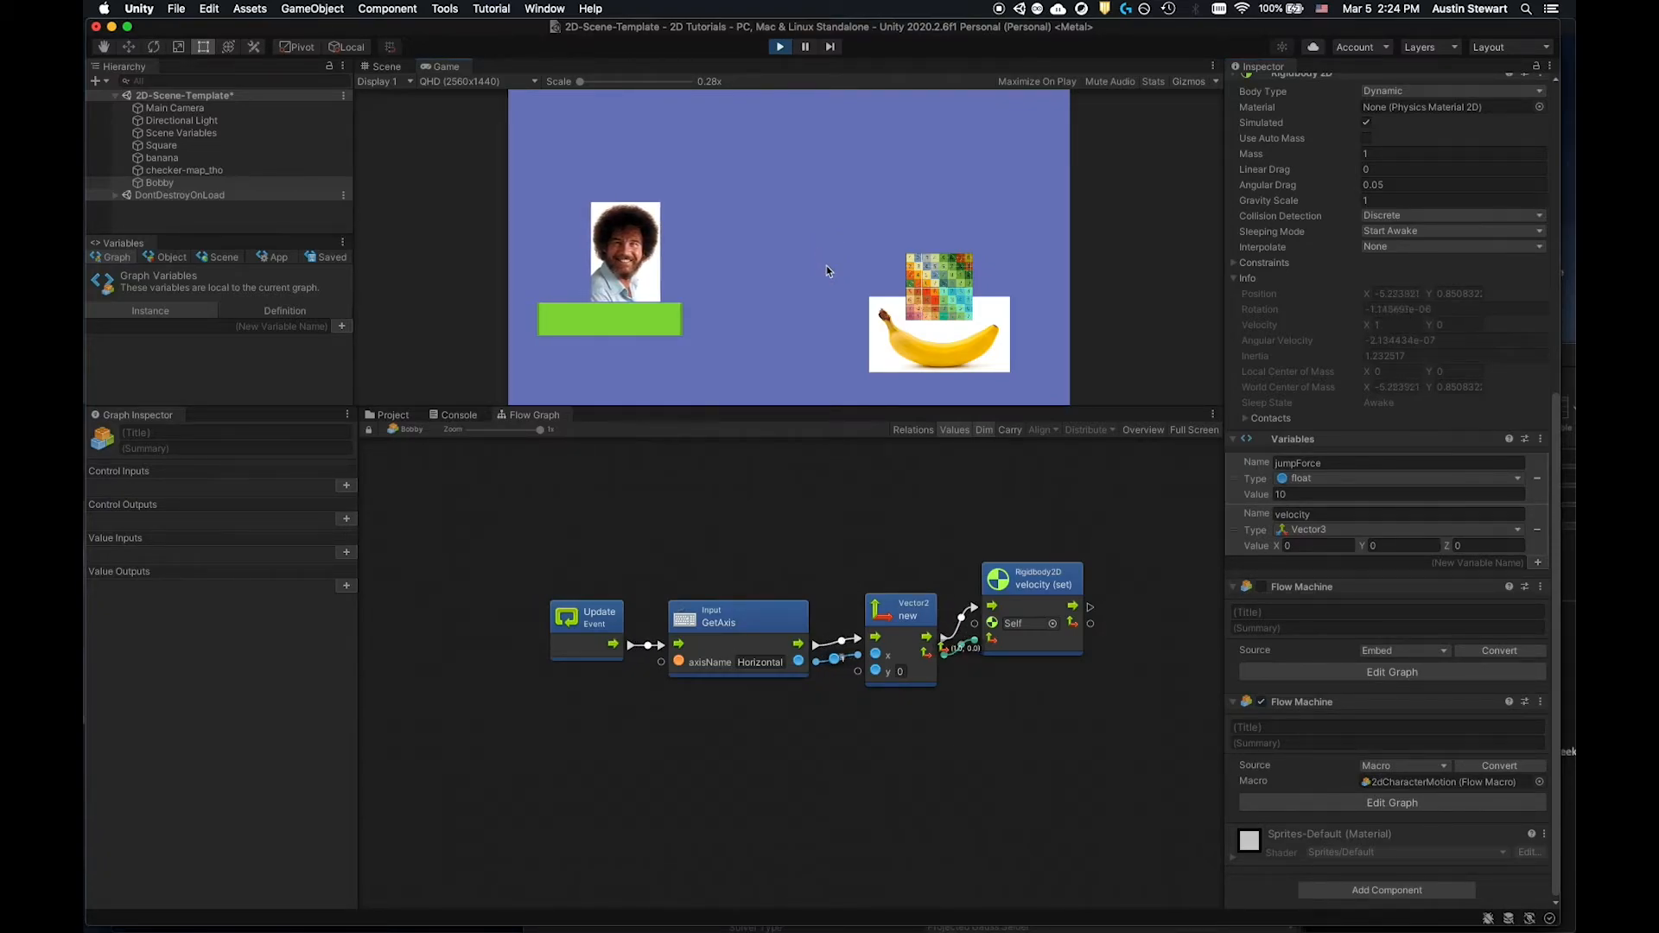
{"action": "key", "text": "Left"}
{"action": "key", "text": "Right"}
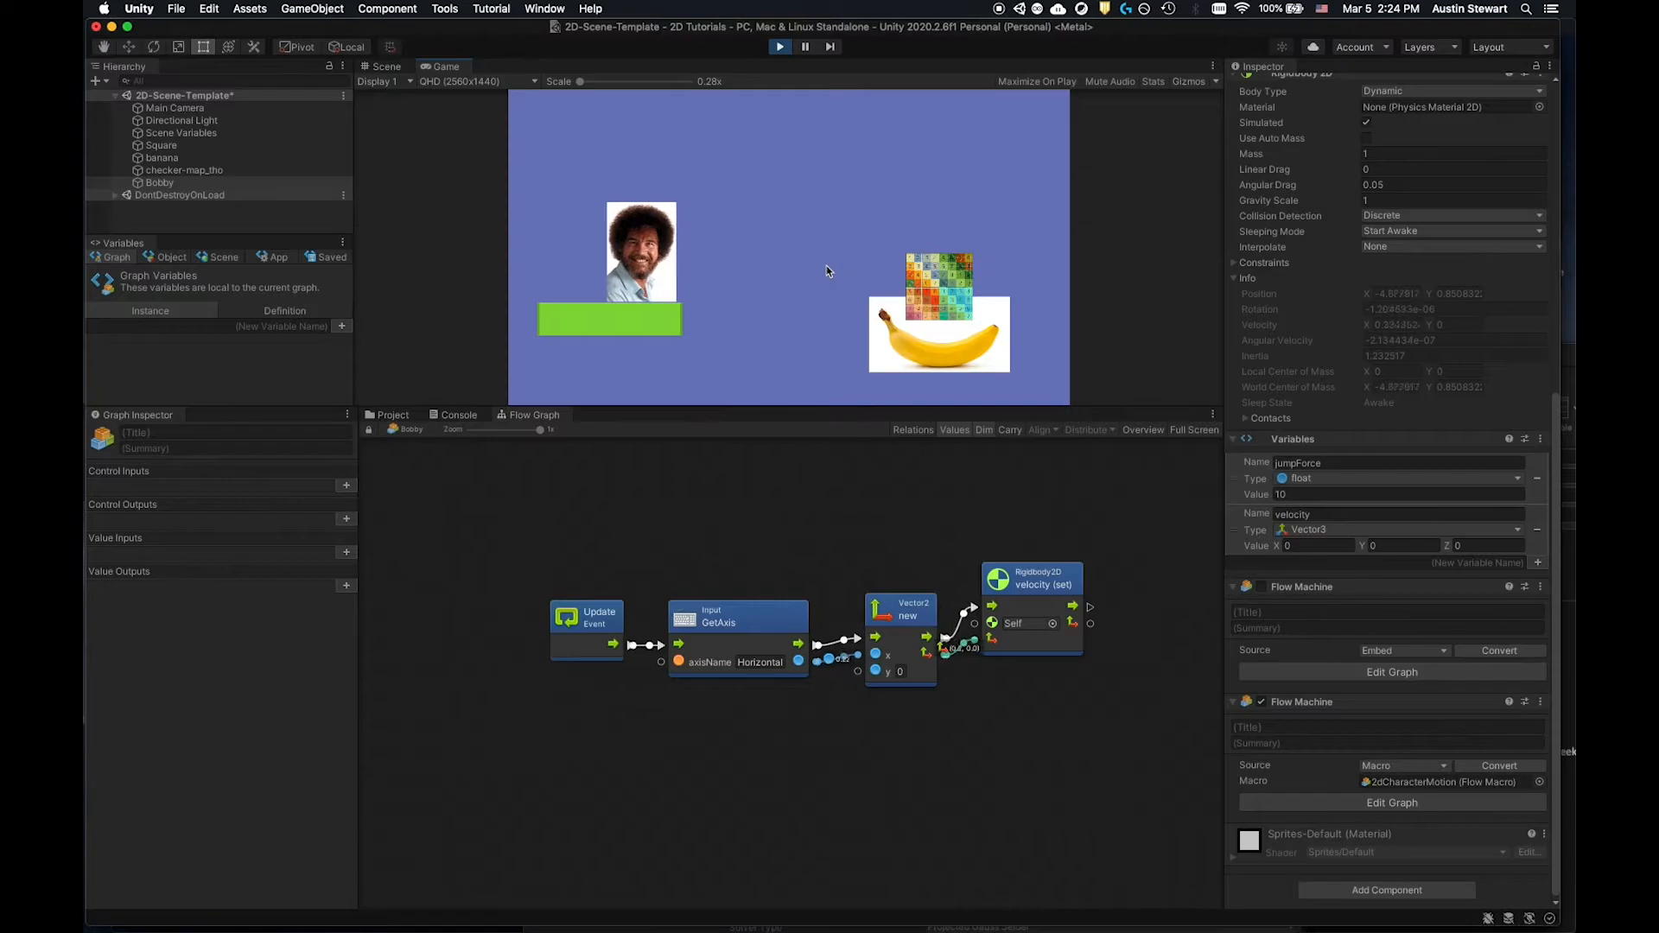
{"action": "key", "text": "Left"}
{"action": "key", "text": "Right"}
{"action": "key", "text": "Left"}
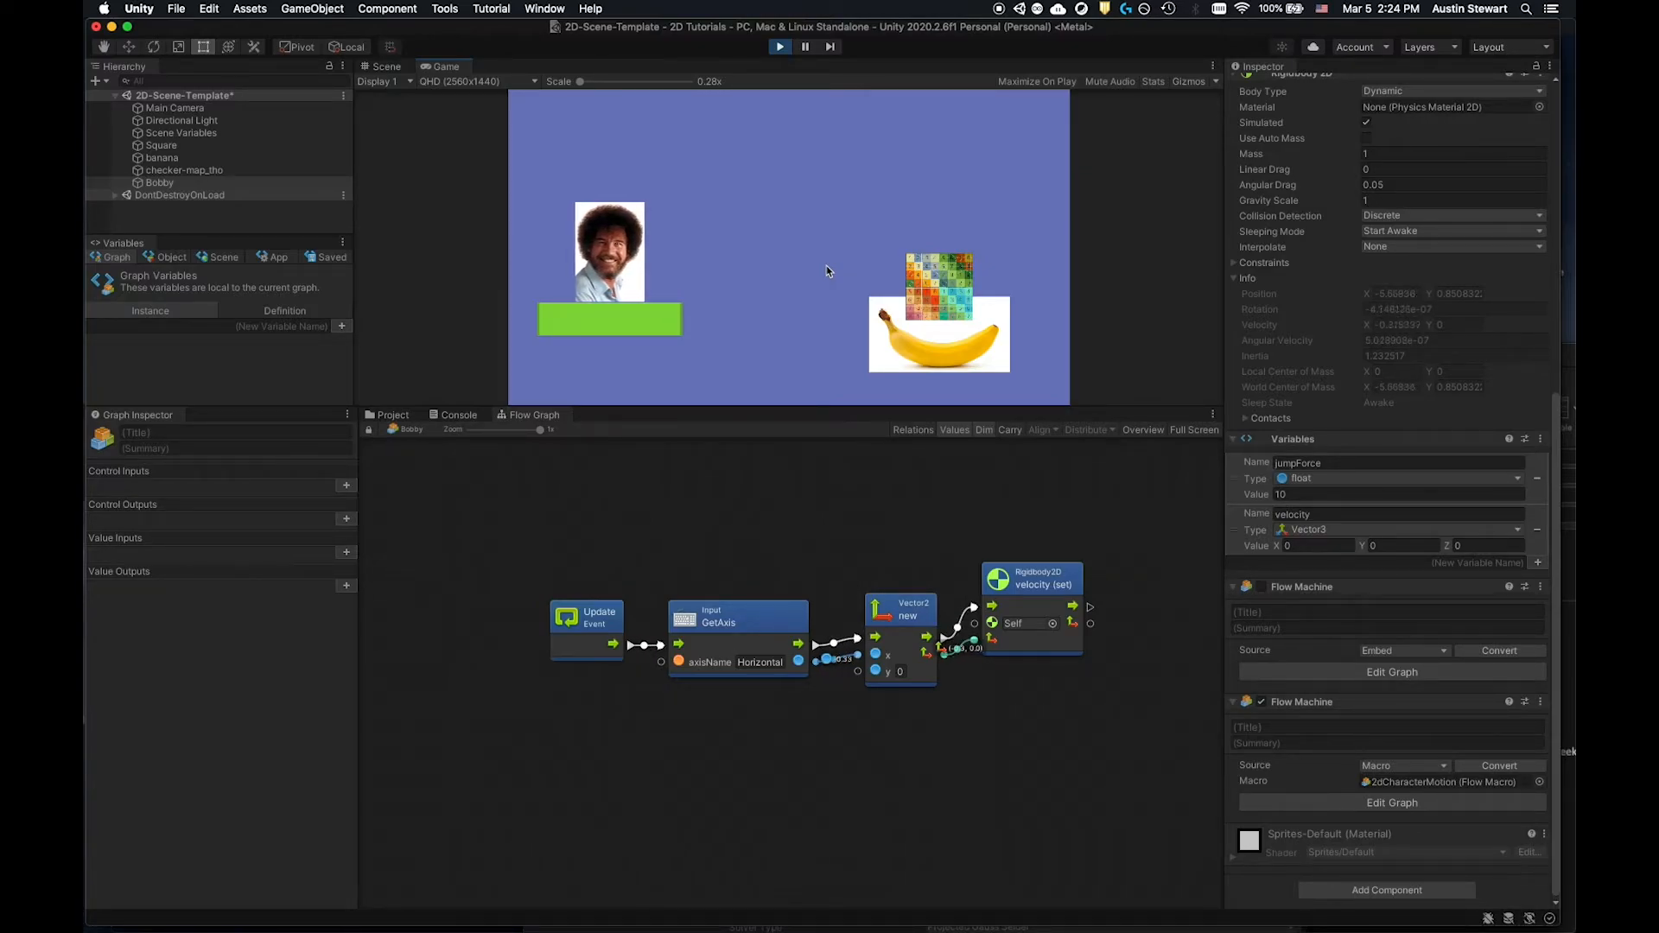
{"action": "left_click", "coordinate": [778, 49]}
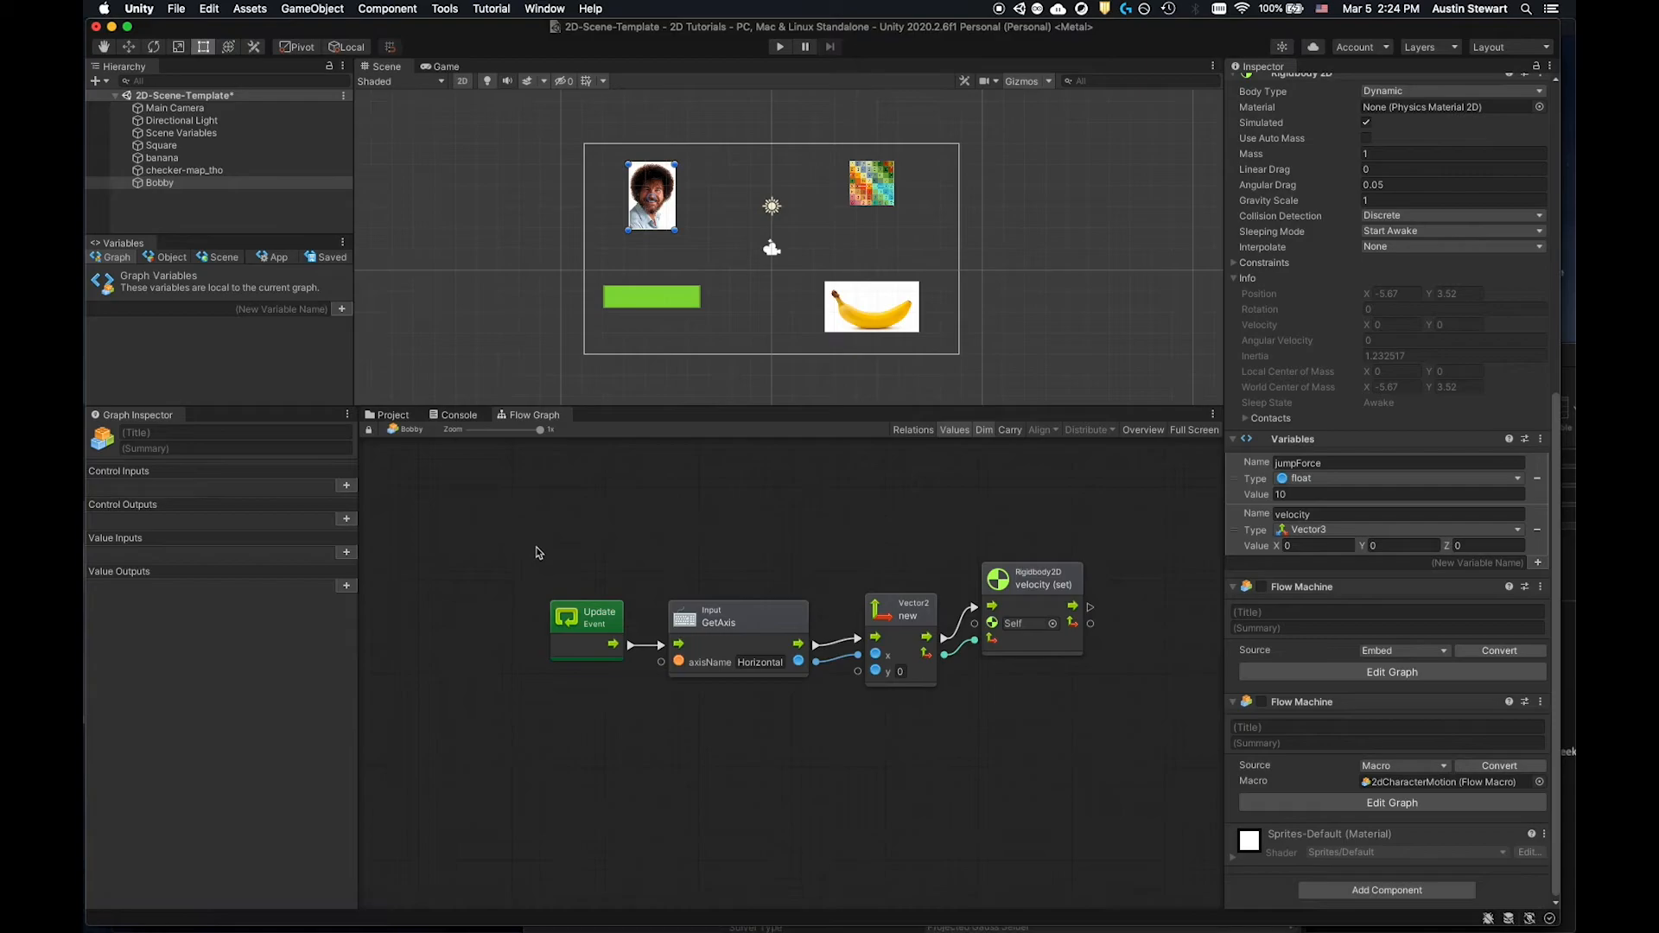
Nudge the velocity (set), Vector2 and GetAxis units to tidy their alignment and spacing in the flow graph.
{"action": "left_click_drag", "start_coordinate": [1074, 574], "coordinate": [1091, 589]}
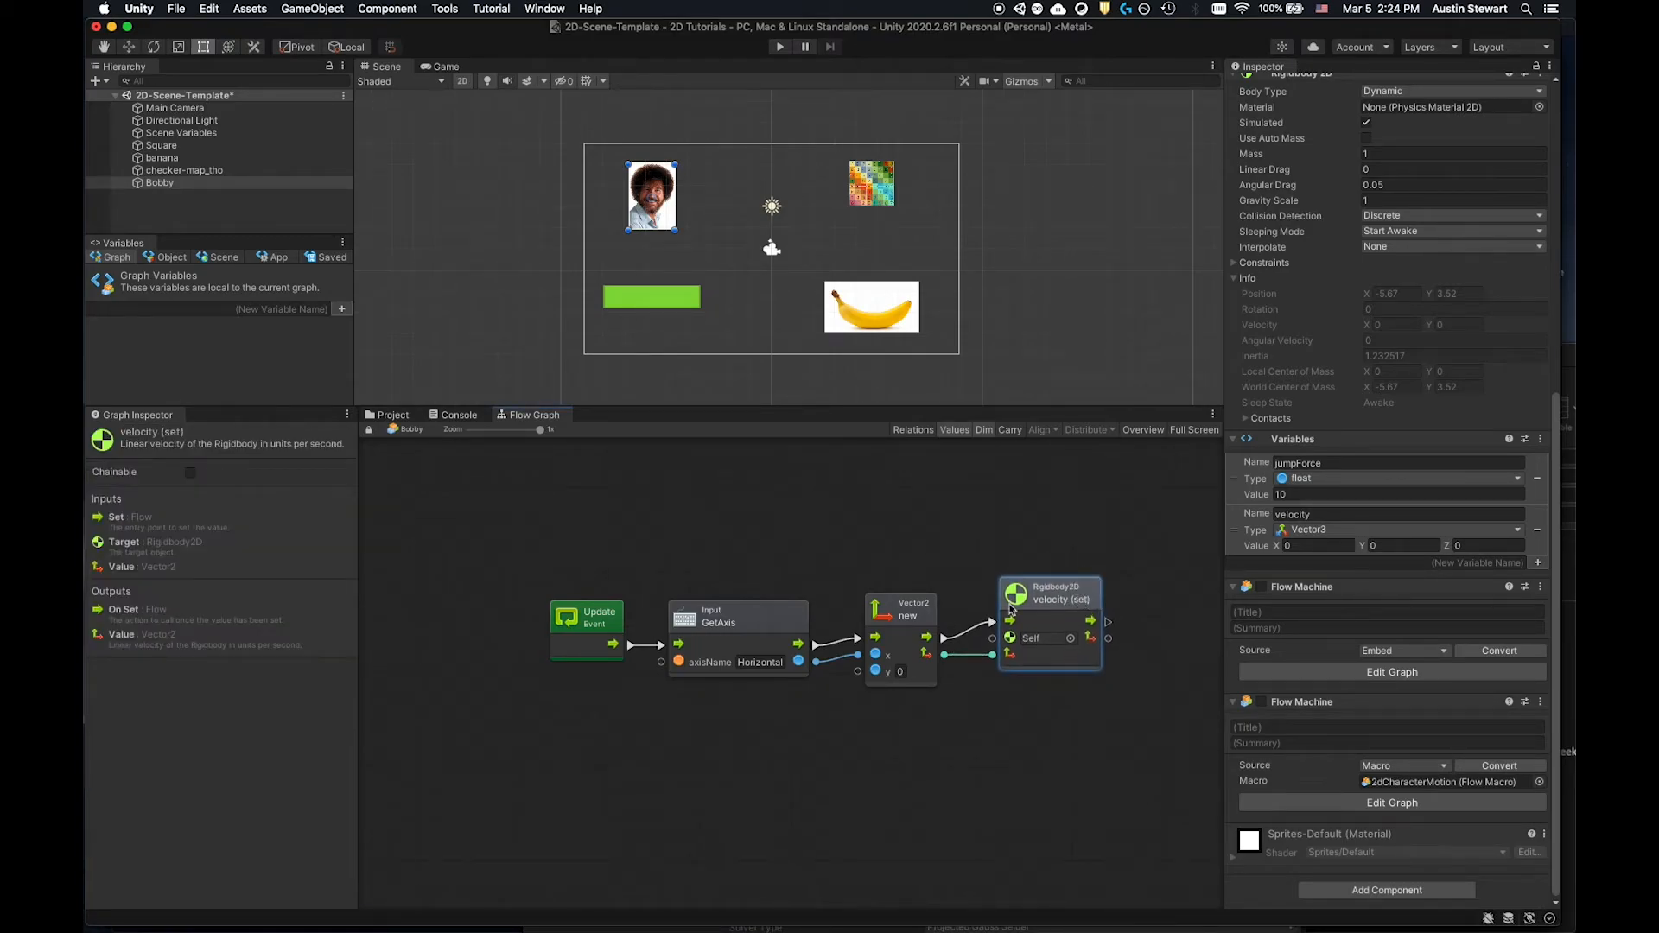
{"action": "left_click_drag", "start_coordinate": [910, 608], "coordinate": [928, 604]}
{"action": "left_click_drag", "start_coordinate": [762, 616], "coordinate": [761, 609]}
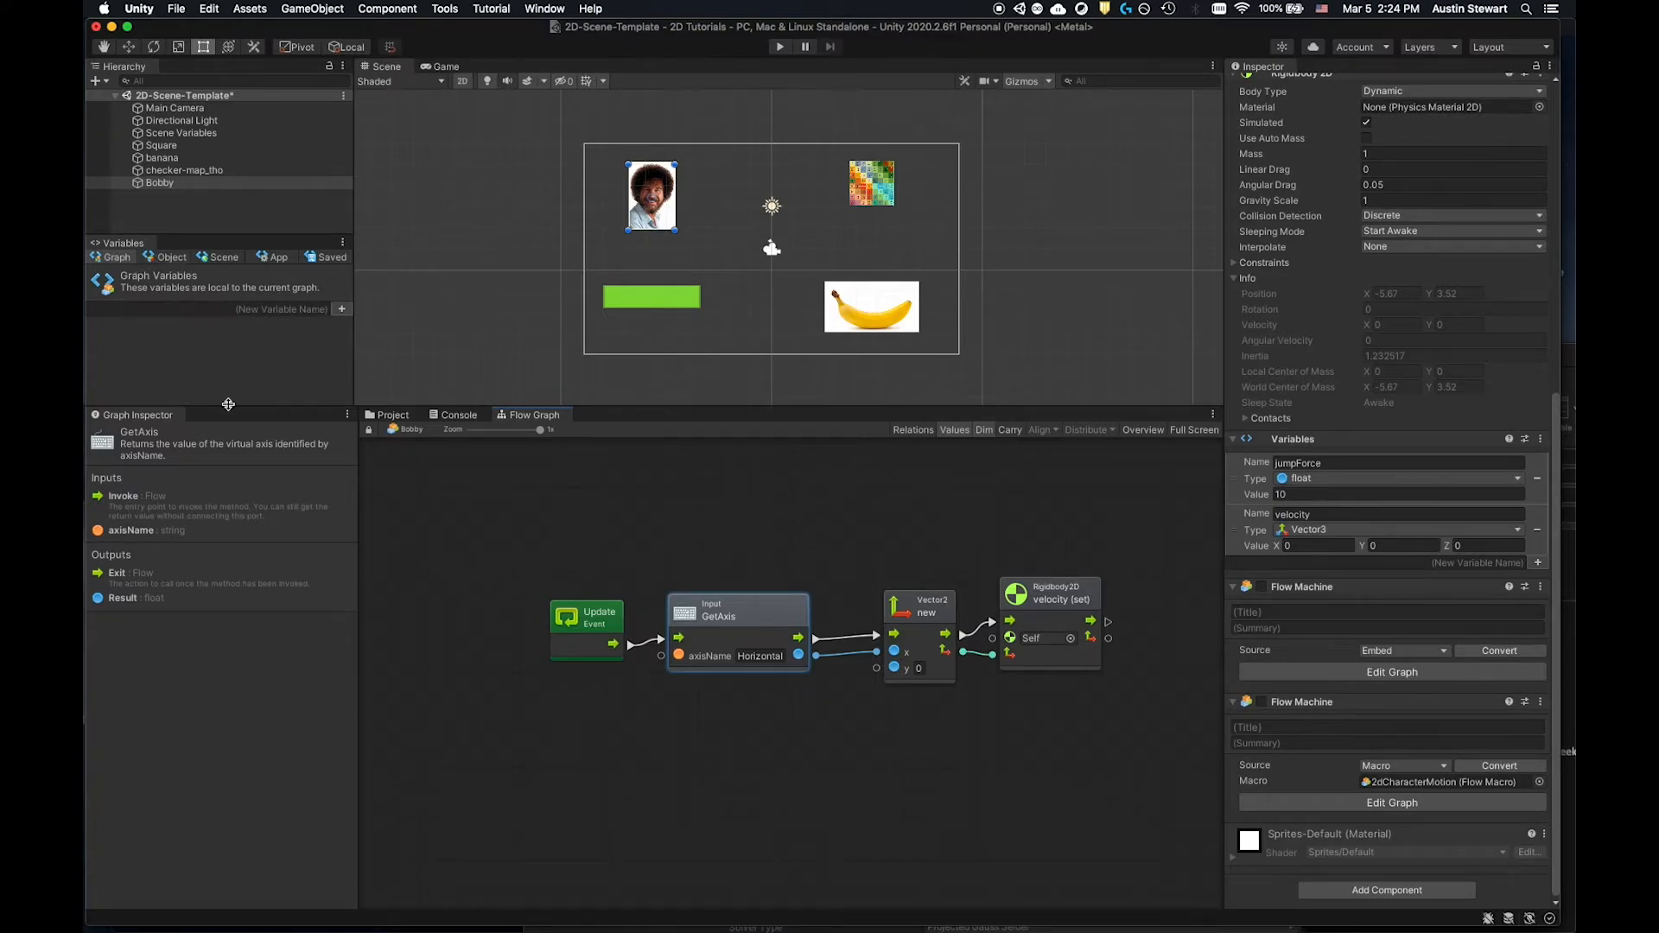
Remove the Vector3 velocity variable from Bobby's object variables.
{"action": "left_click", "coordinate": [170, 257]}
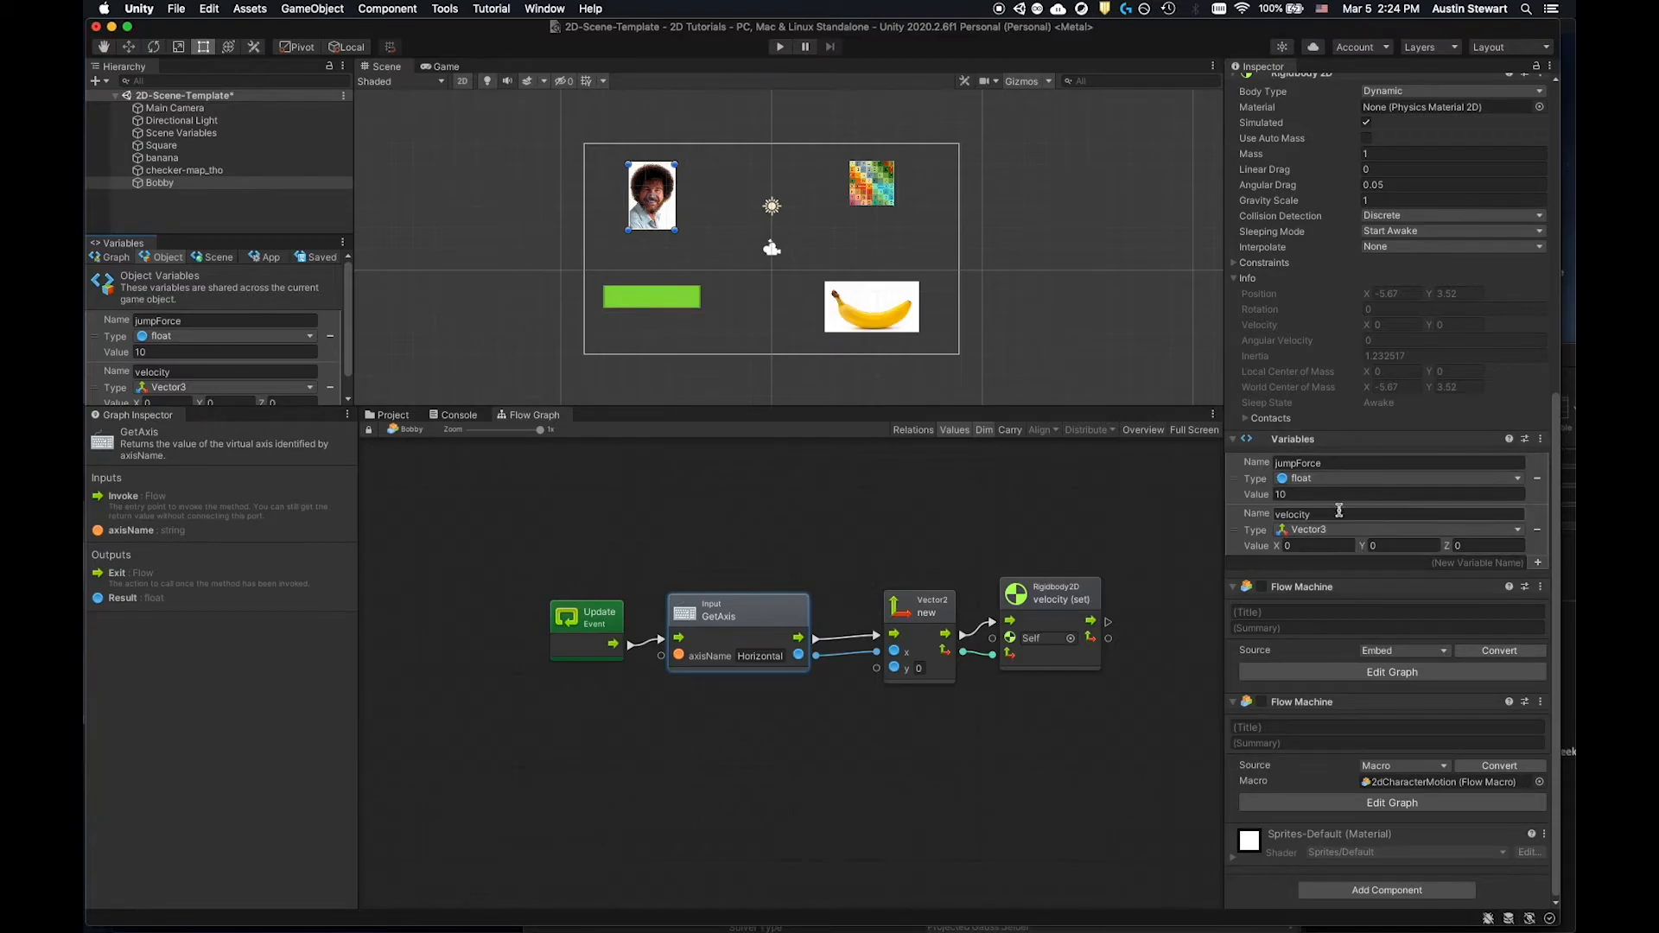
{"action": "scroll", "coordinate": [229, 366], "scroll_direction": "down", "scroll_amount": 2}
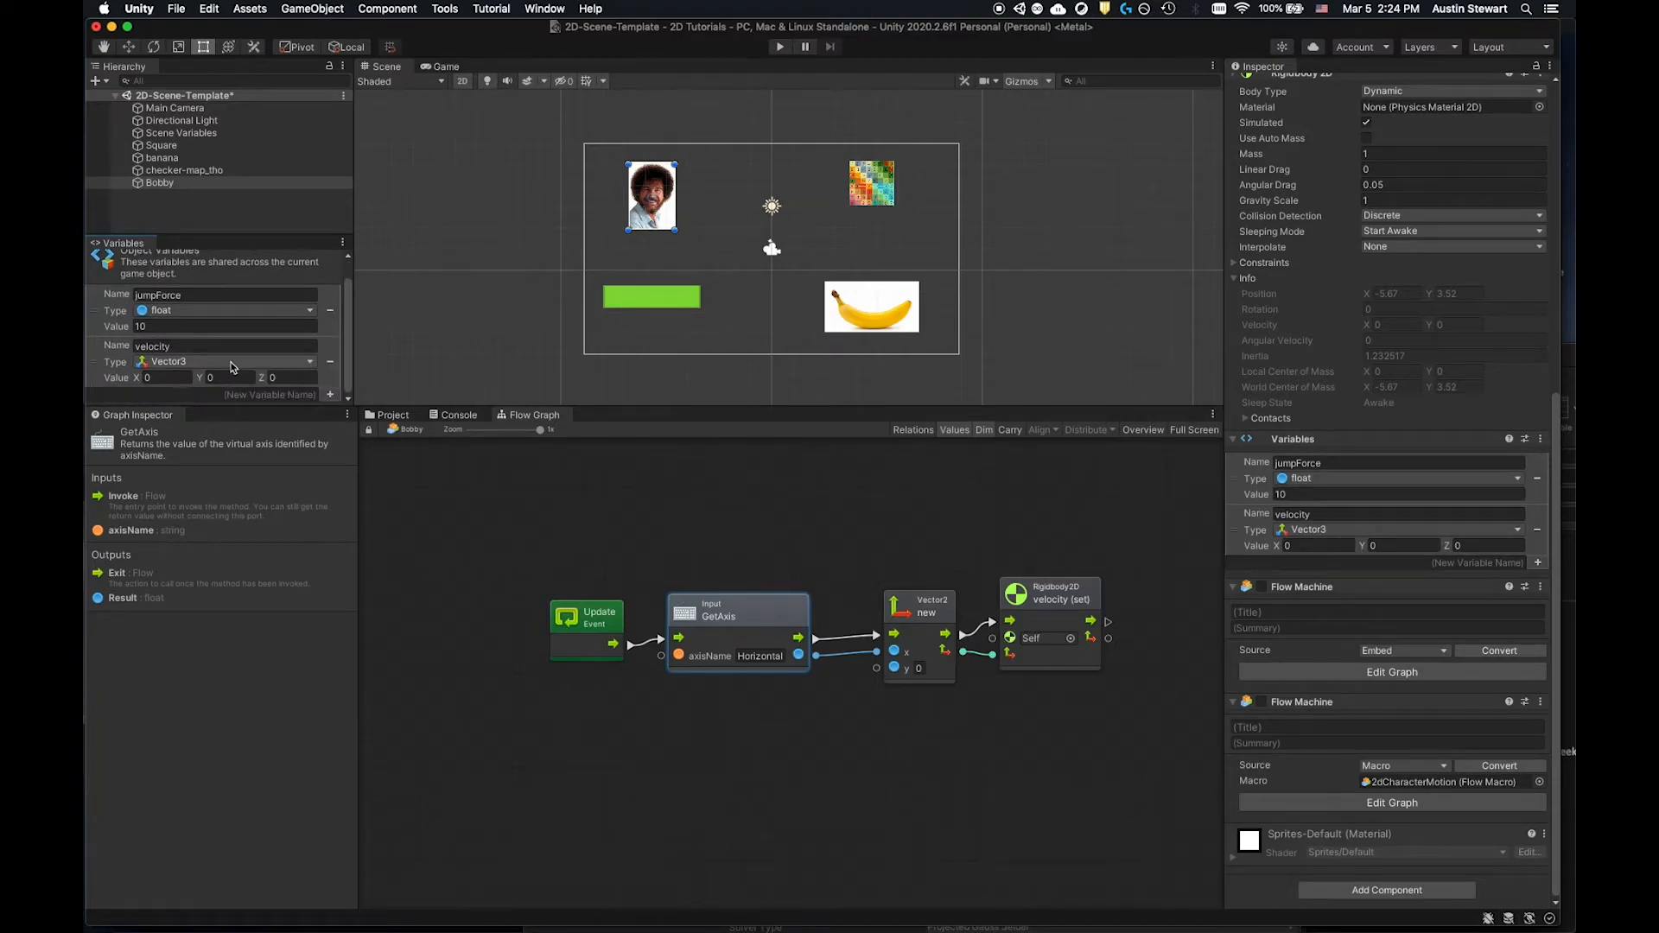
{"action": "left_click", "coordinate": [330, 361]}
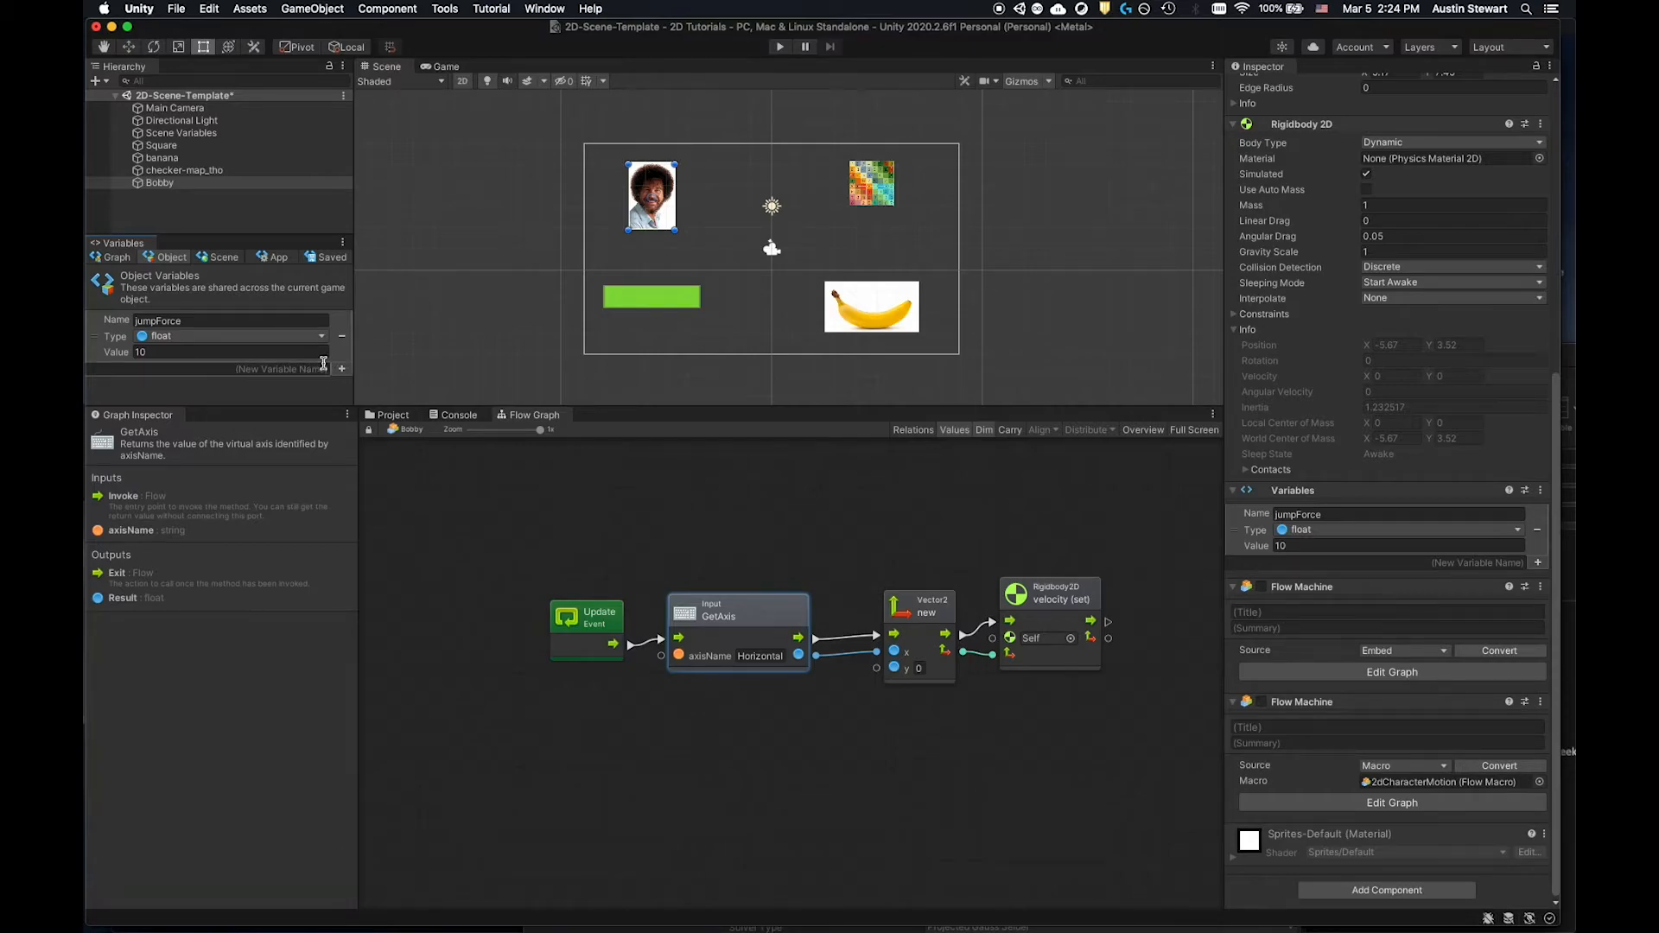
Add an object variable named speed to Bobby, with type float and value 10.
{"action": "left_click", "coordinate": [324, 366]}
{"action": "left_click", "coordinate": [342, 370]}
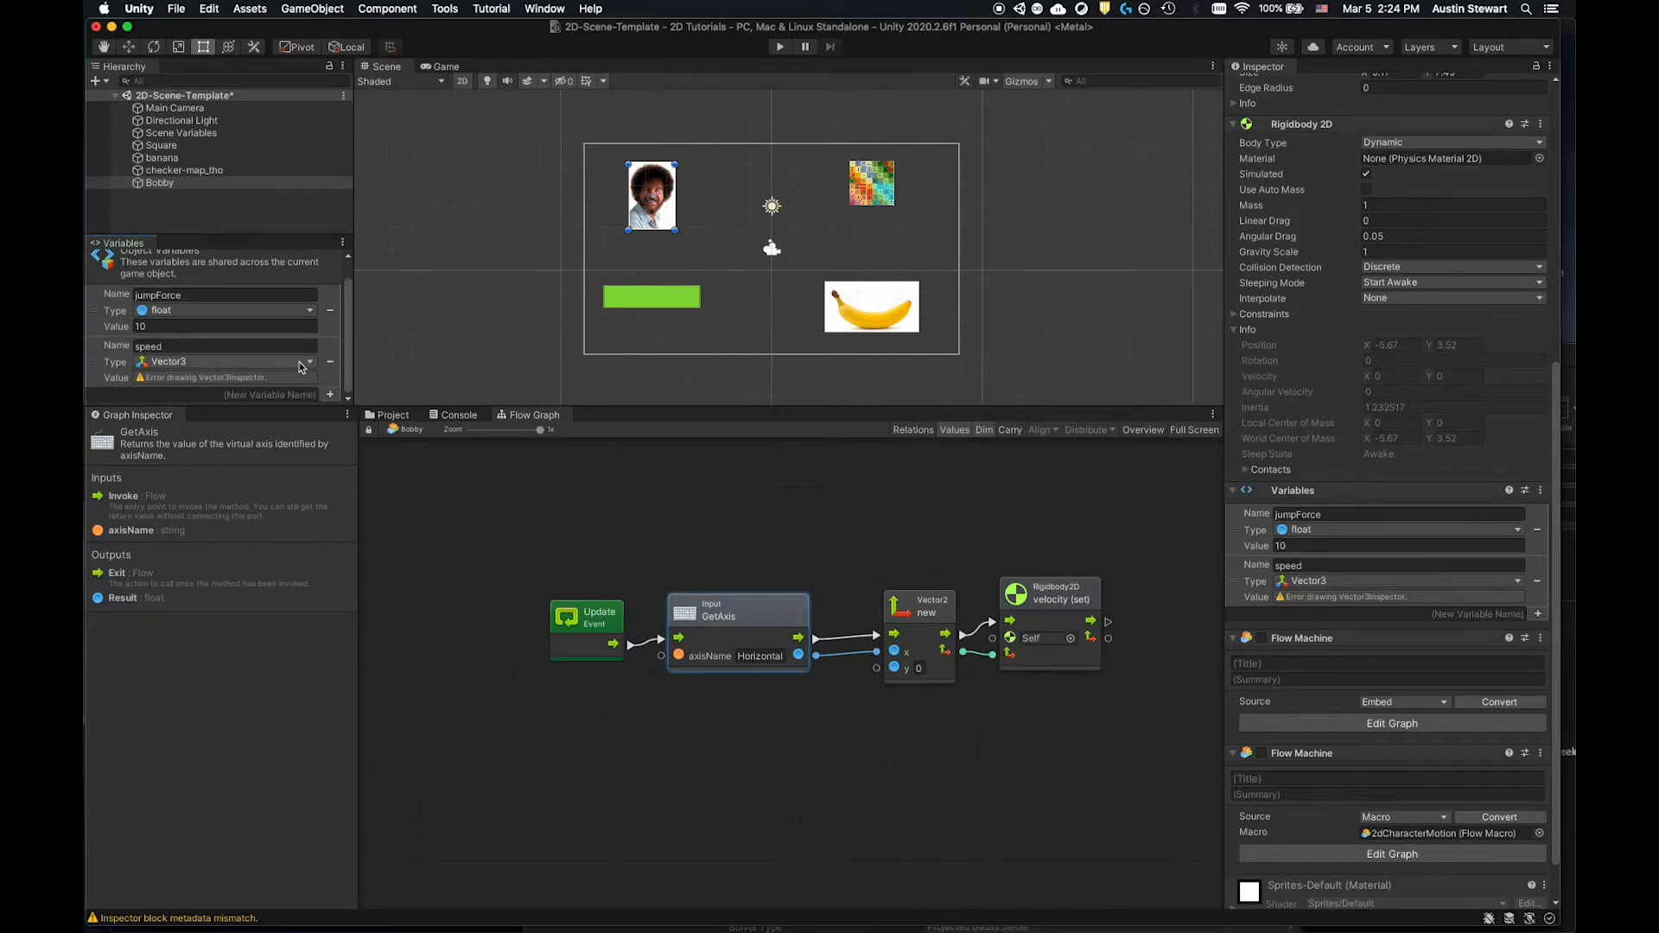
{"action": "left_click", "coordinate": [311, 363]}
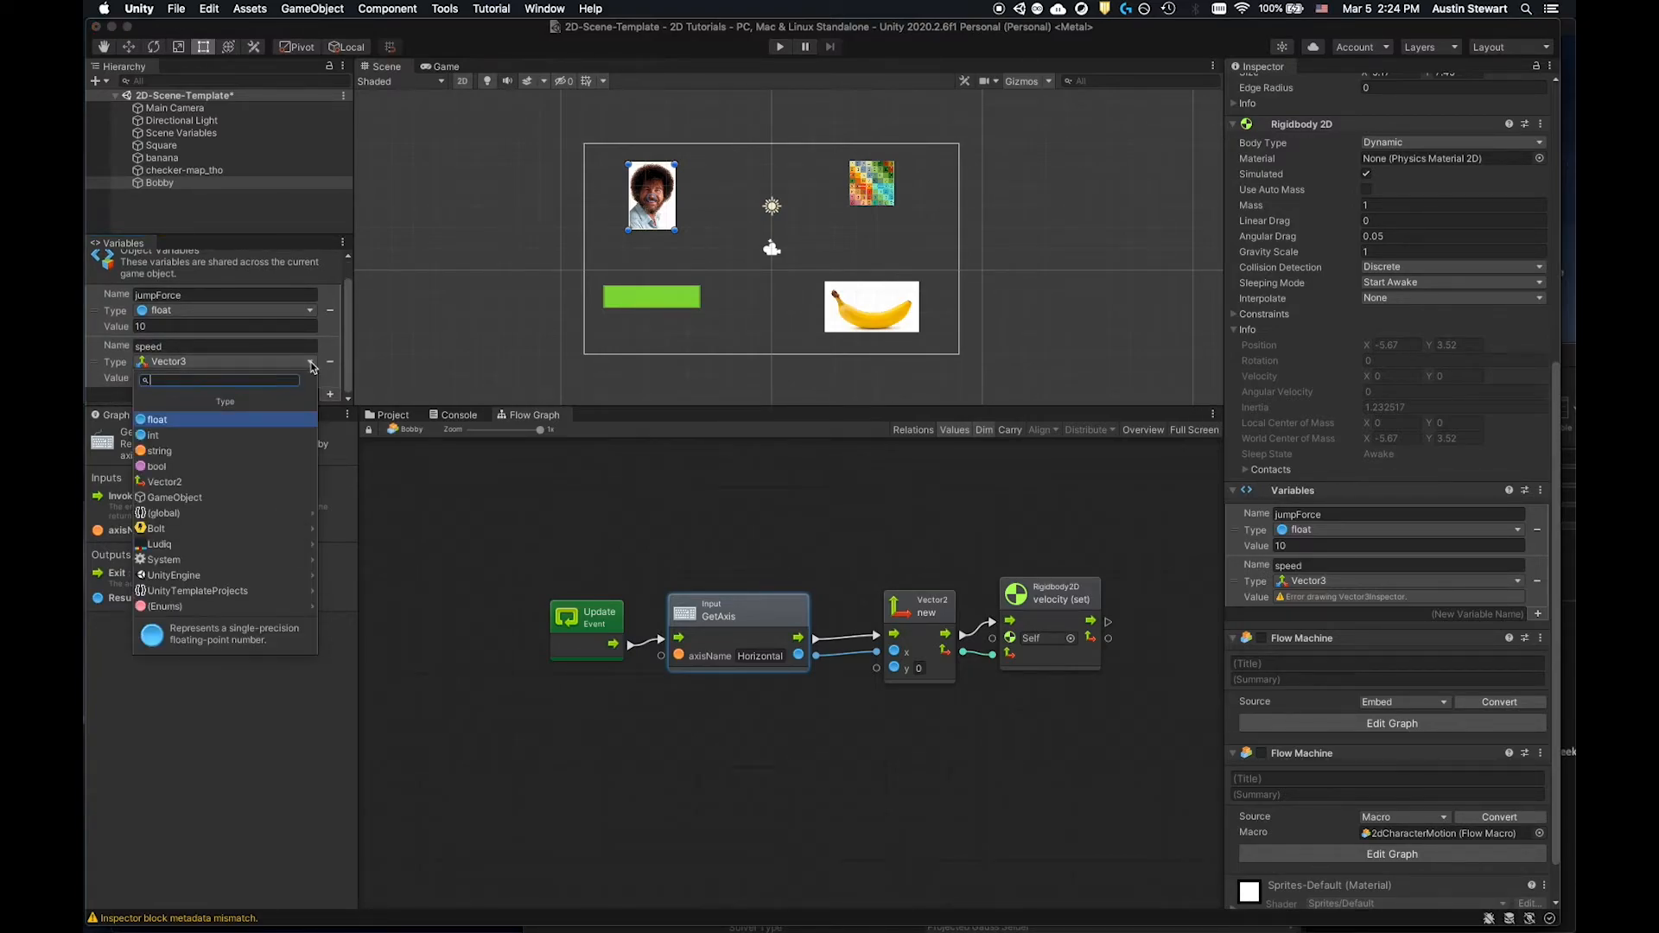
{"action": "left_click", "coordinate": [189, 420]}
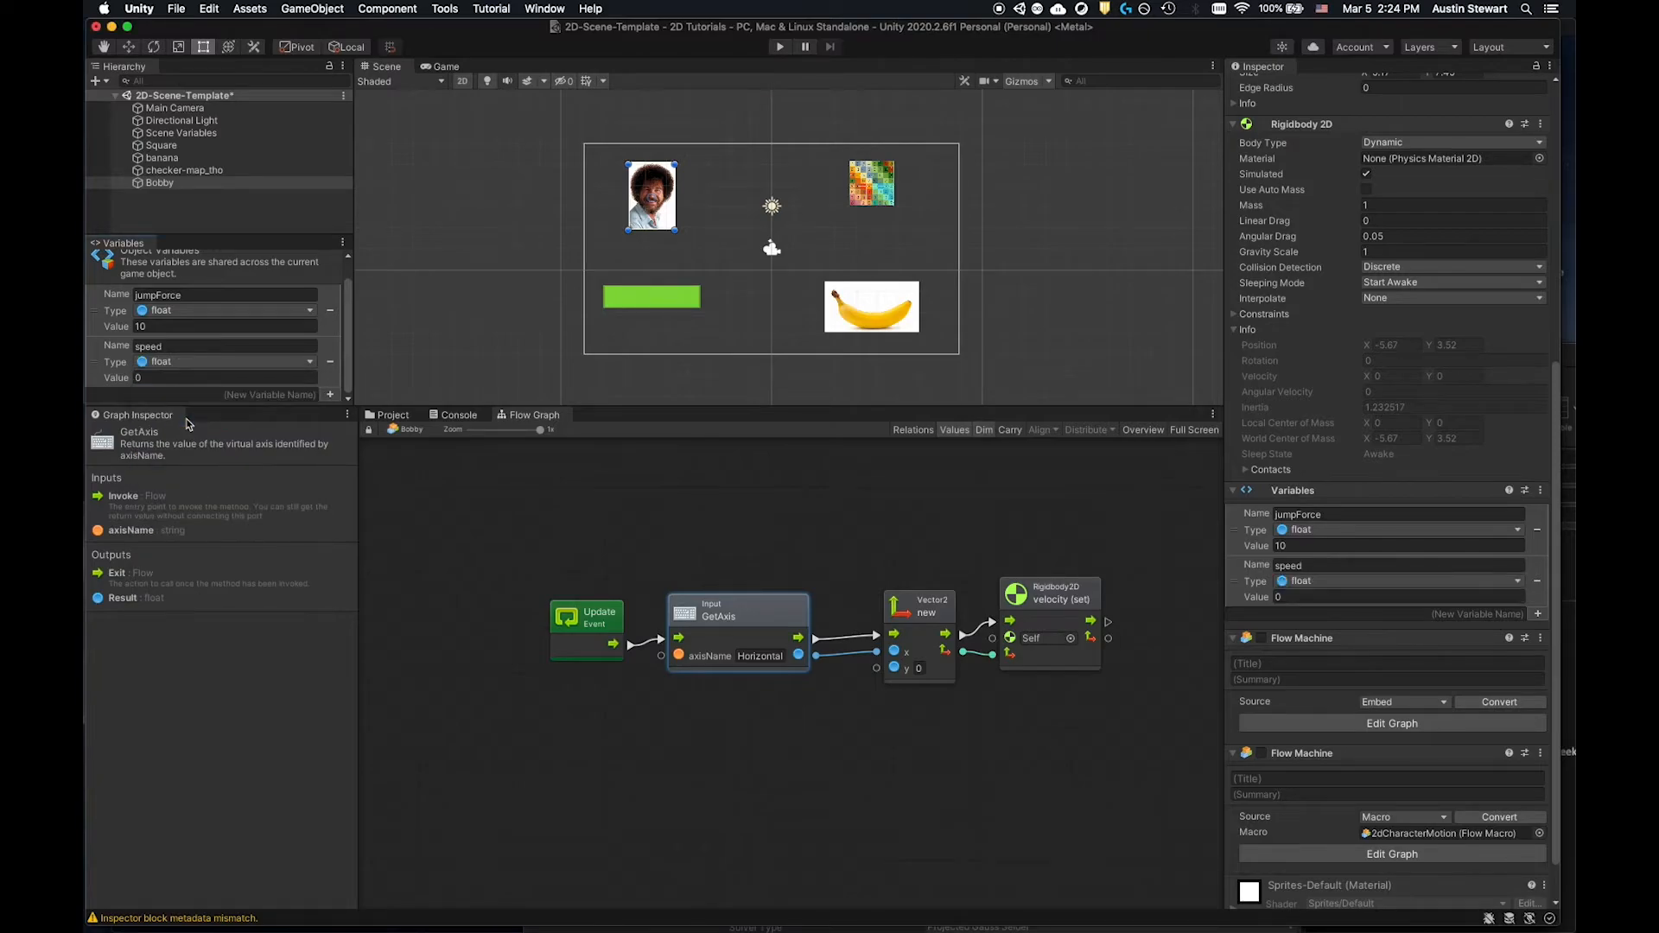
{"action": "left_click", "coordinate": [181, 376]}
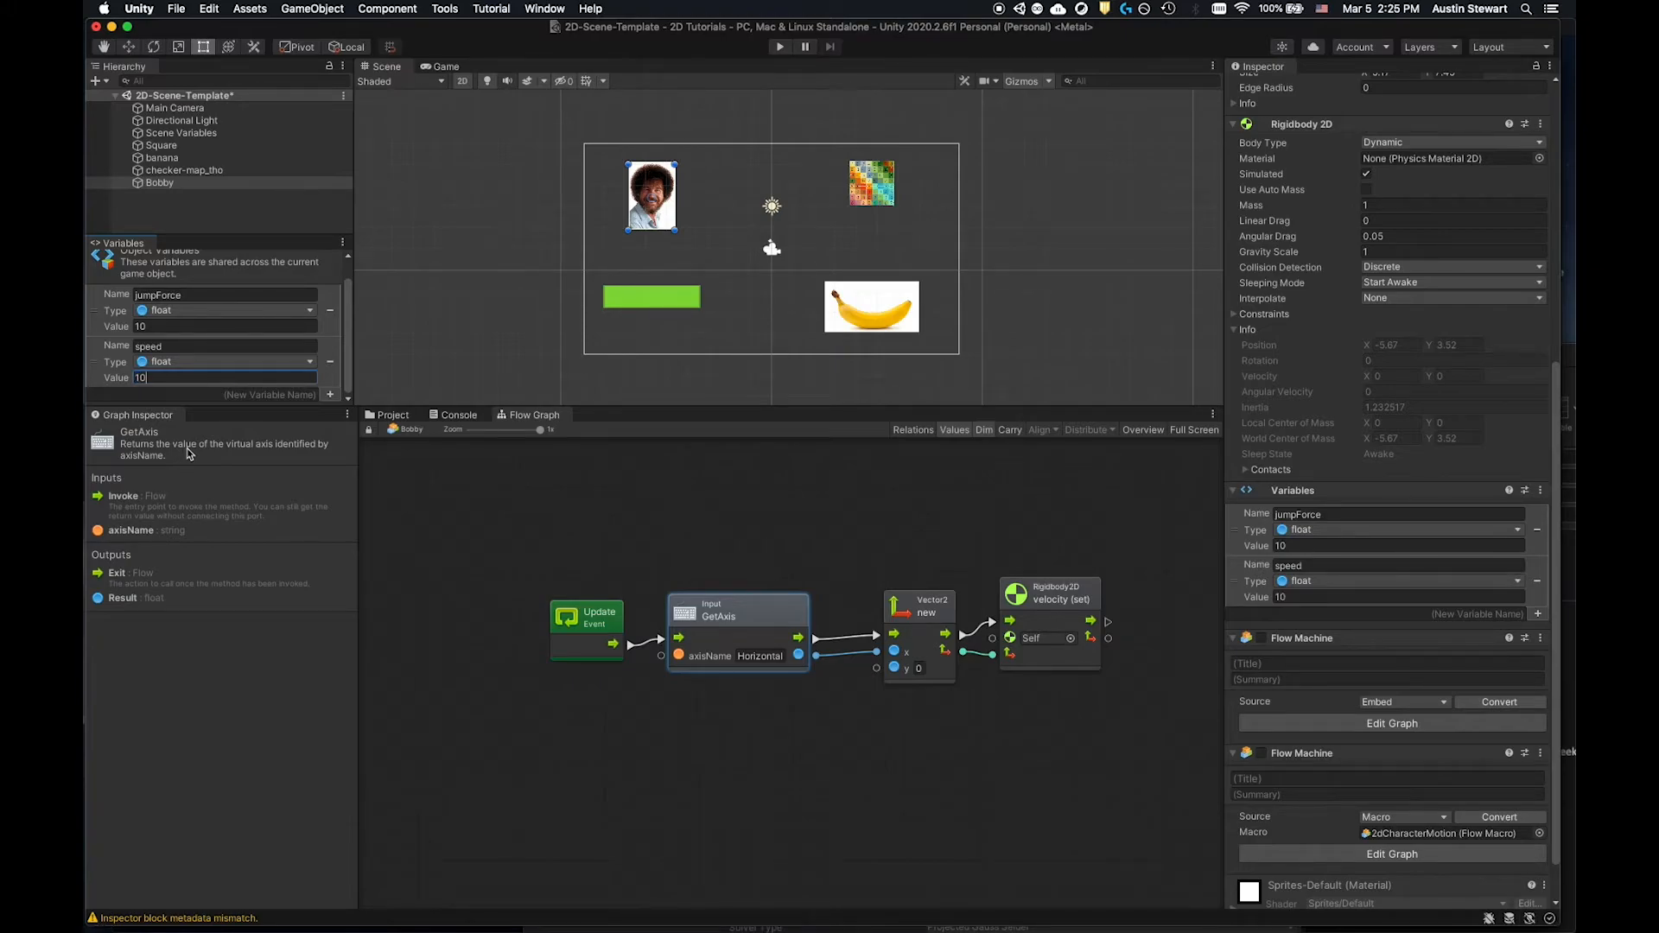
{"action": "left_click", "coordinate": [434, 496]}
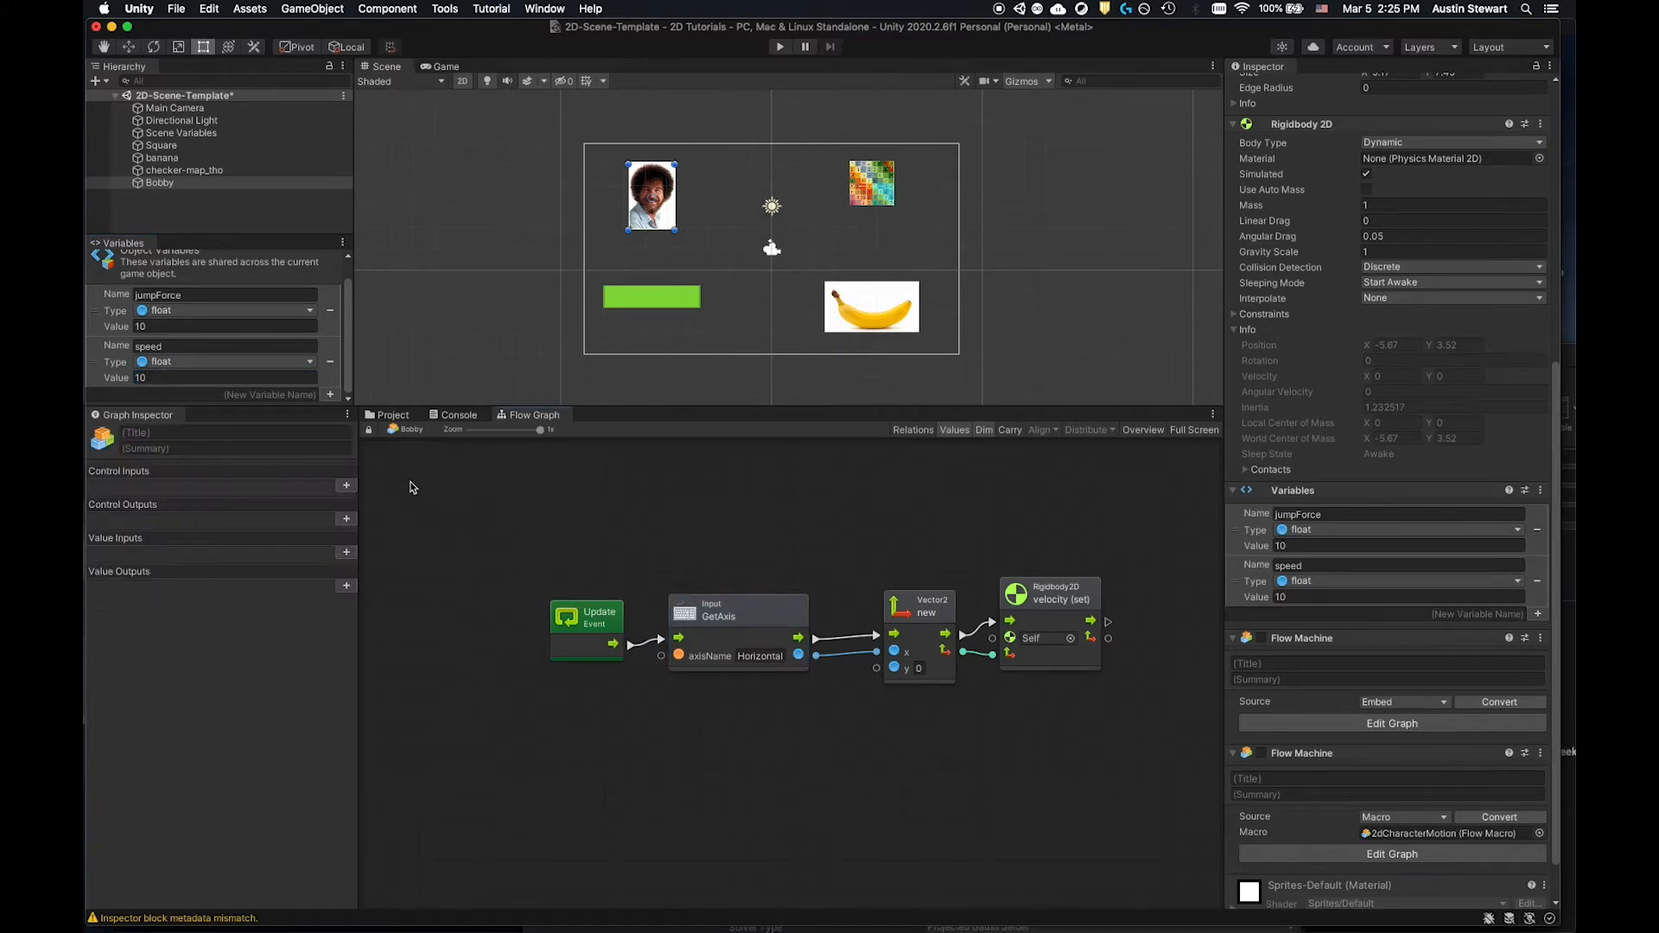
Place a Get Variable unit for speed below GetAxis, and shift Update and GetAxis away from Vector2 to make room.
{"action": "left_click_drag", "start_coordinate": [97, 363], "coordinate": [688, 740]}
{"action": "left_click_drag", "start_coordinate": [605, 607], "coordinate": [577, 606]}
{"action": "left_click_drag", "start_coordinate": [734, 618], "coordinate": [700, 622]}
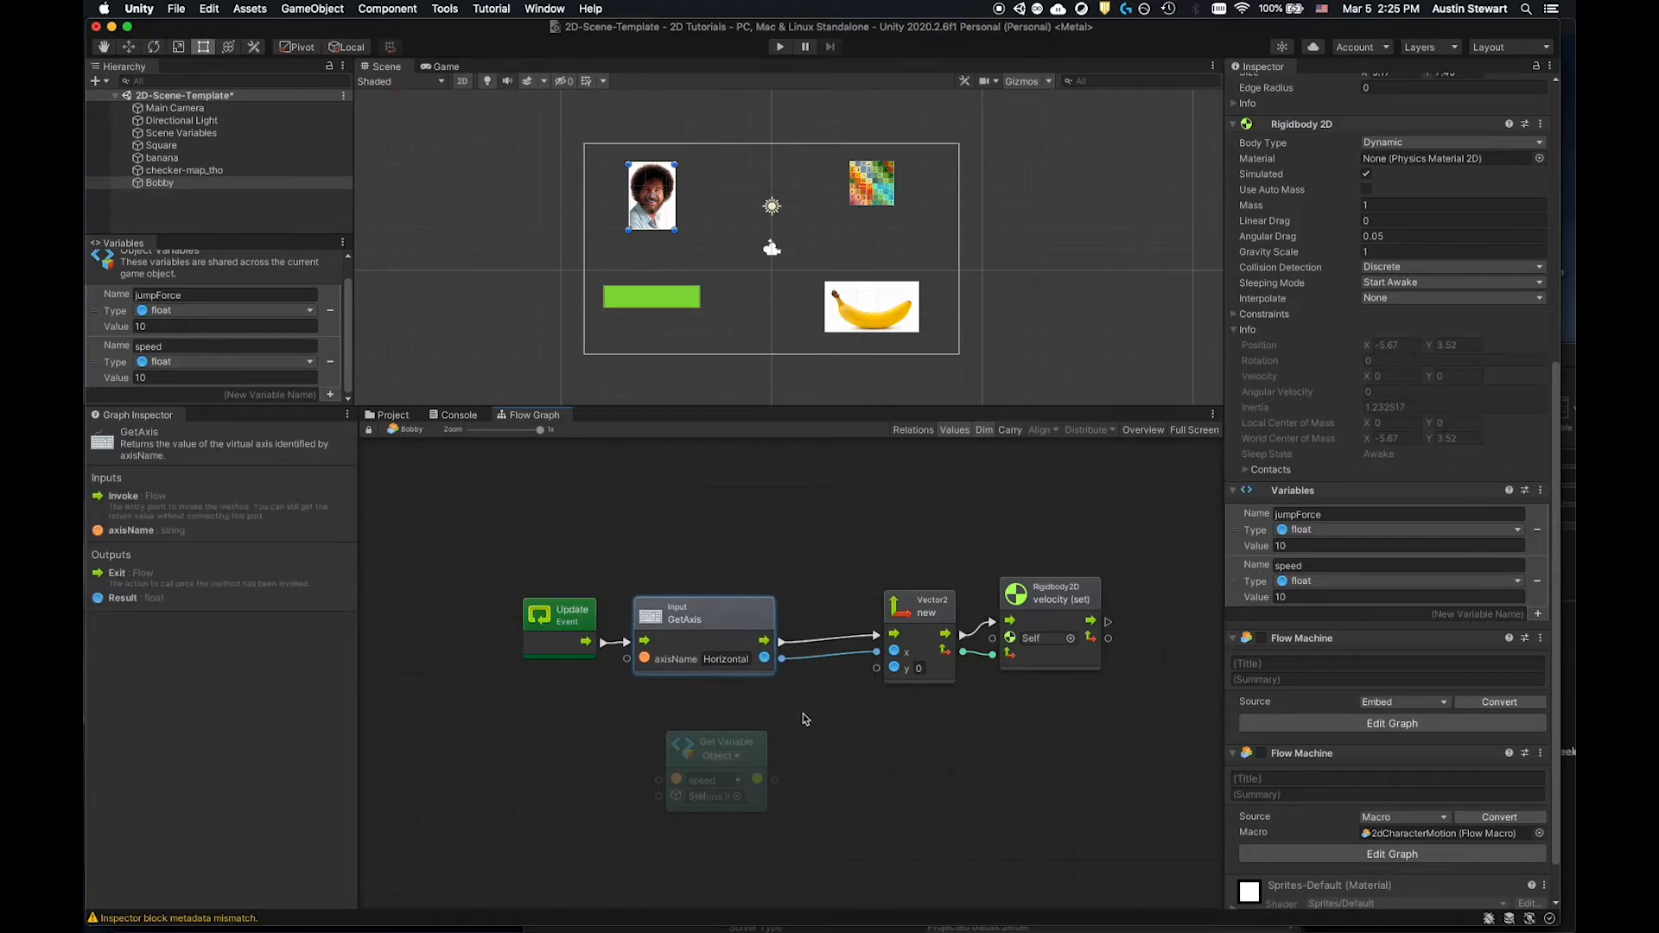
Add a scalar Multiply unit fed by the speed variable's output on input A.
{"action": "left_click_drag", "start_coordinate": [759, 779], "coordinate": [821, 730]}
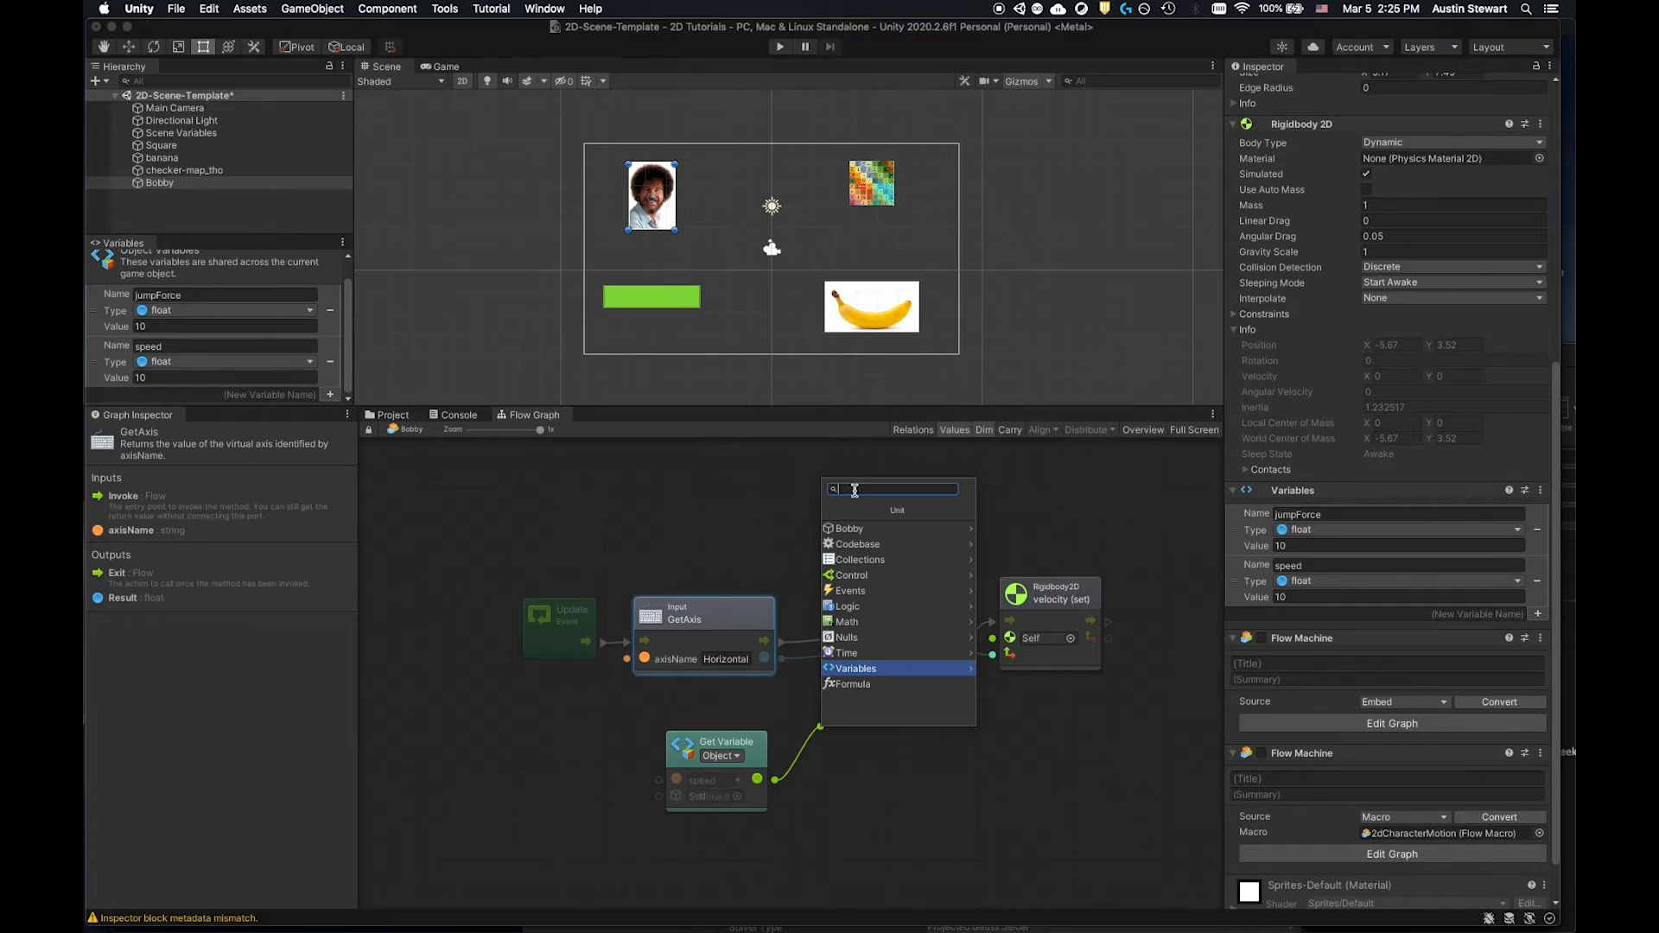
{"action": "type", "text": "mult"}
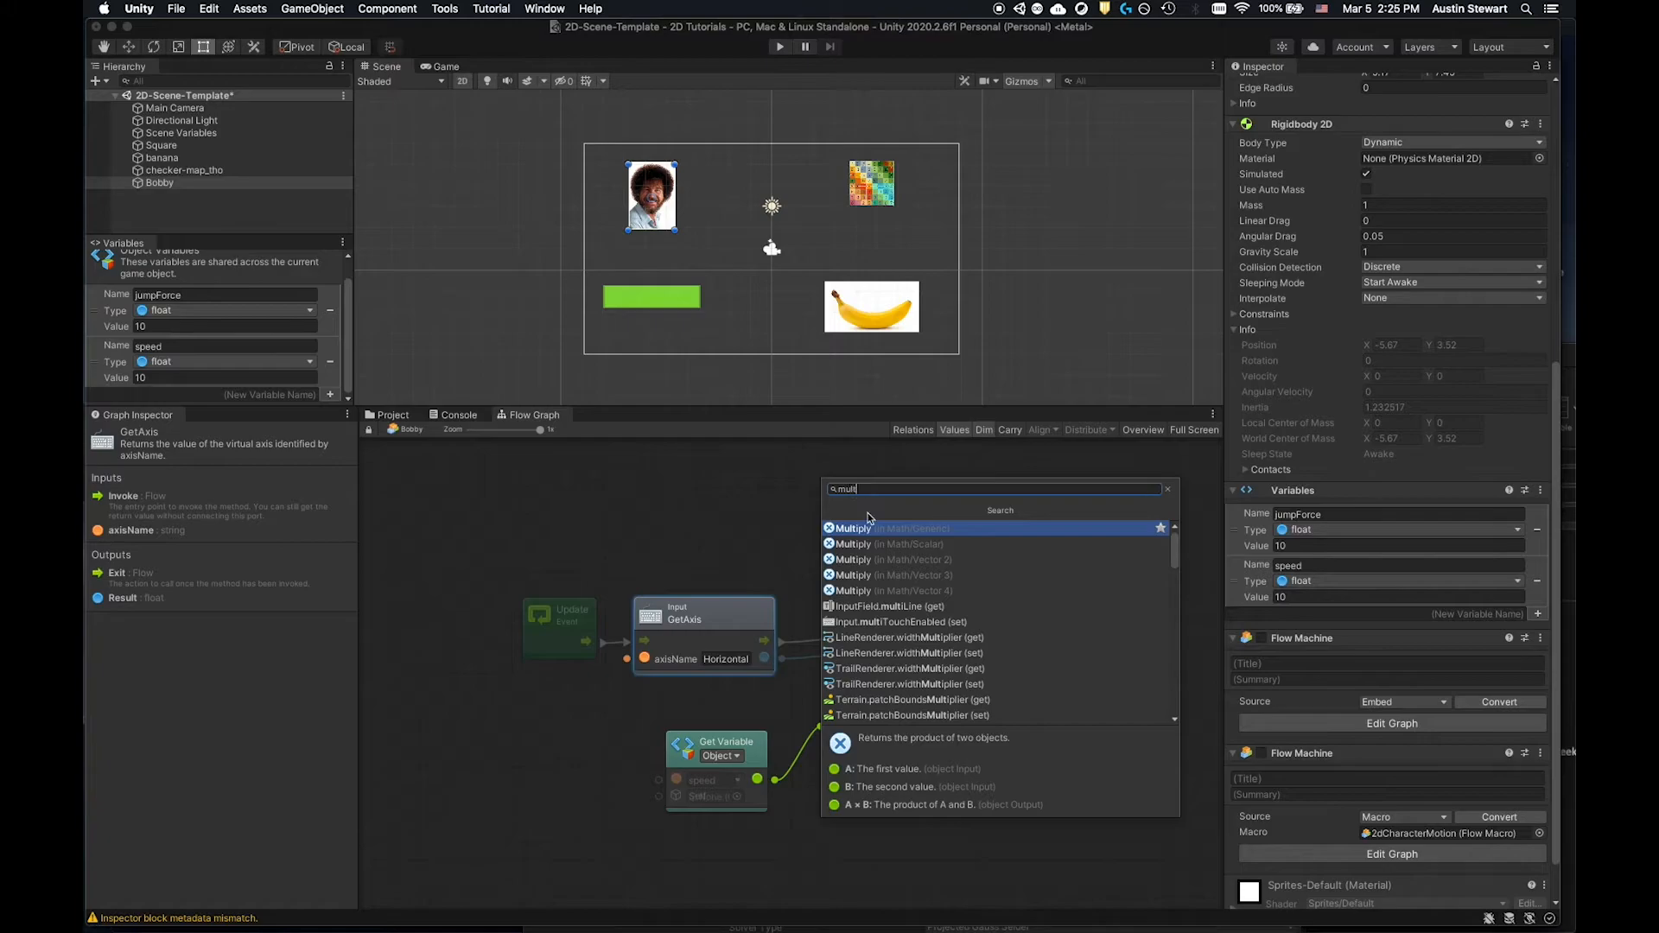
{"action": "left_click", "coordinate": [877, 544]}
{"action": "left_click_drag", "start_coordinate": [881, 714], "coordinate": [897, 743]}
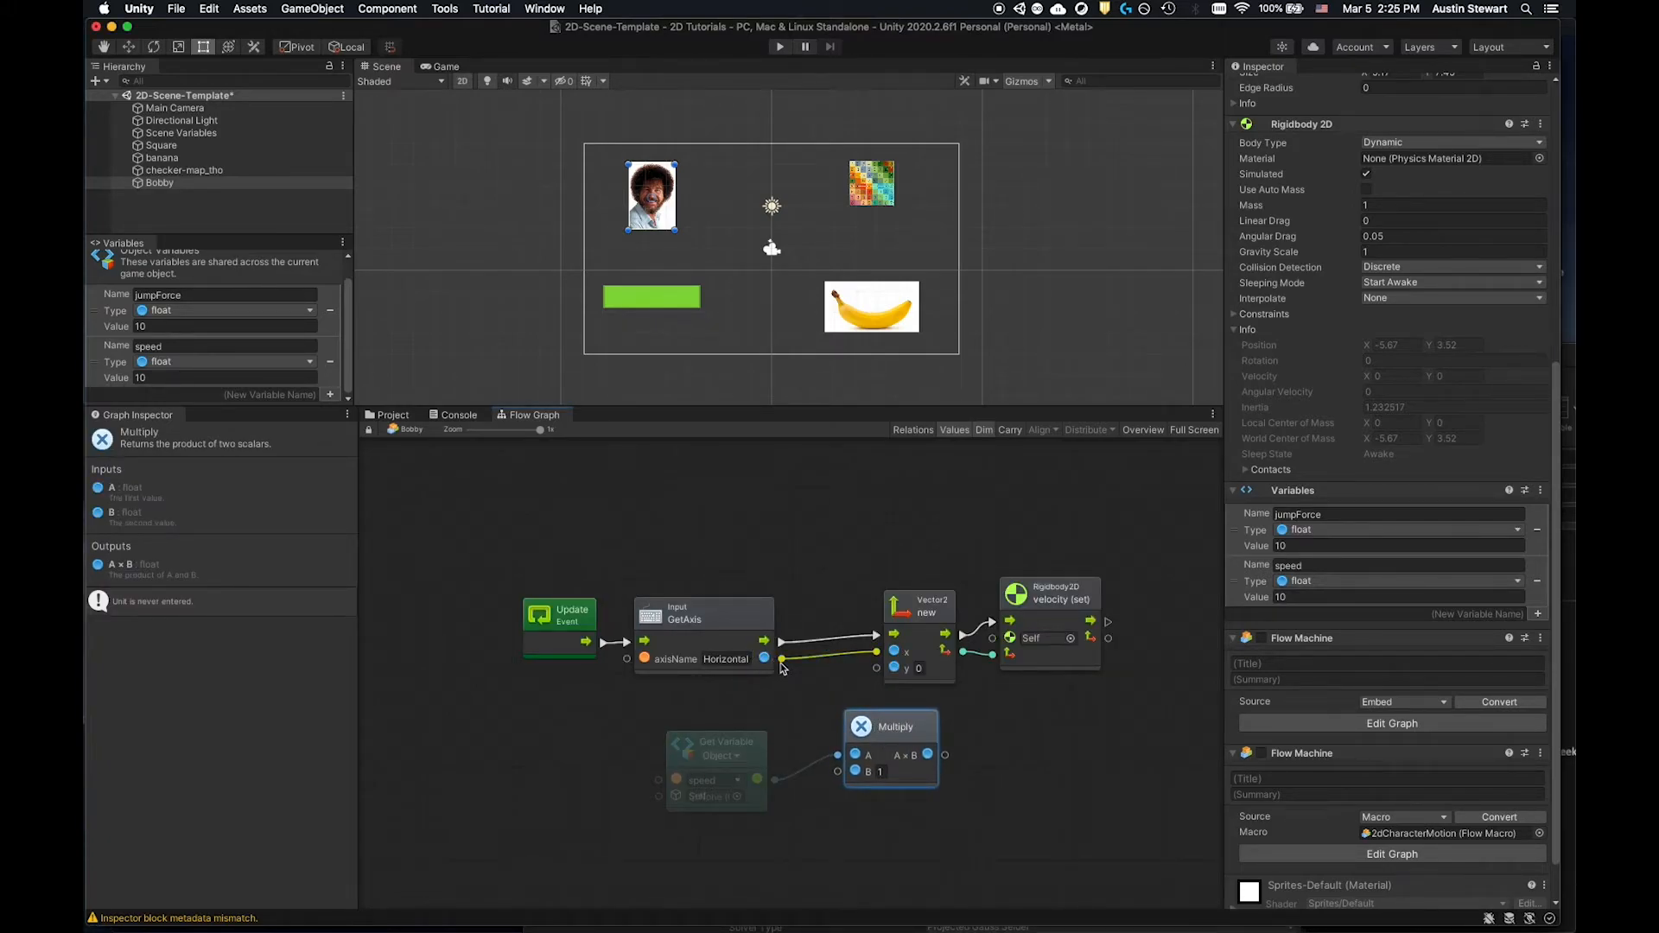
Arrange Get Variable and Multiply above GetAxis, and move Vector2 and velocity (set) farther from GetAxis.
{"action": "left_click_drag", "start_coordinate": [742, 747], "coordinate": [712, 516]}
{"action": "left_click_drag", "start_coordinate": [888, 722], "coordinate": [747, 845]}
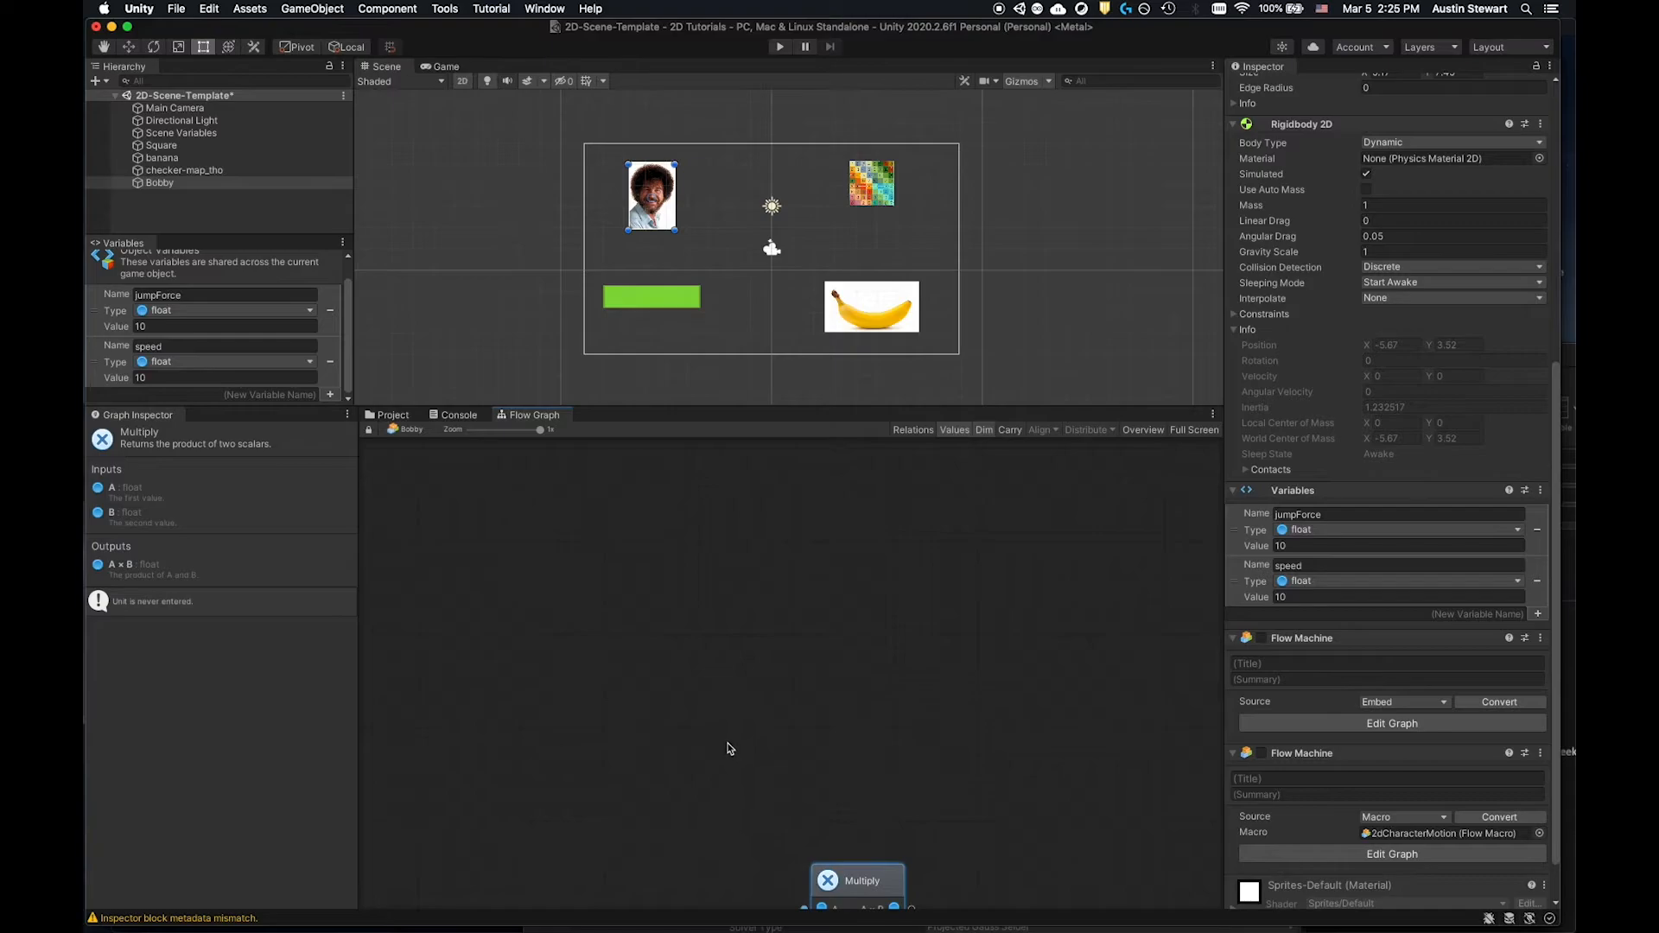
{"action": "key", "text": "q"}
{"action": "left_click_drag", "start_coordinate": [737, 748], "coordinate": [675, 350], "text": "alt"}
{"action": "left_click_drag", "start_coordinate": [808, 536], "coordinate": [809, 594]}
{"action": "left_click_drag", "start_coordinate": [680, 676], "coordinate": [666, 677]}
{"action": "left_click_drag", "start_coordinate": [642, 574], "coordinate": [670, 568]}
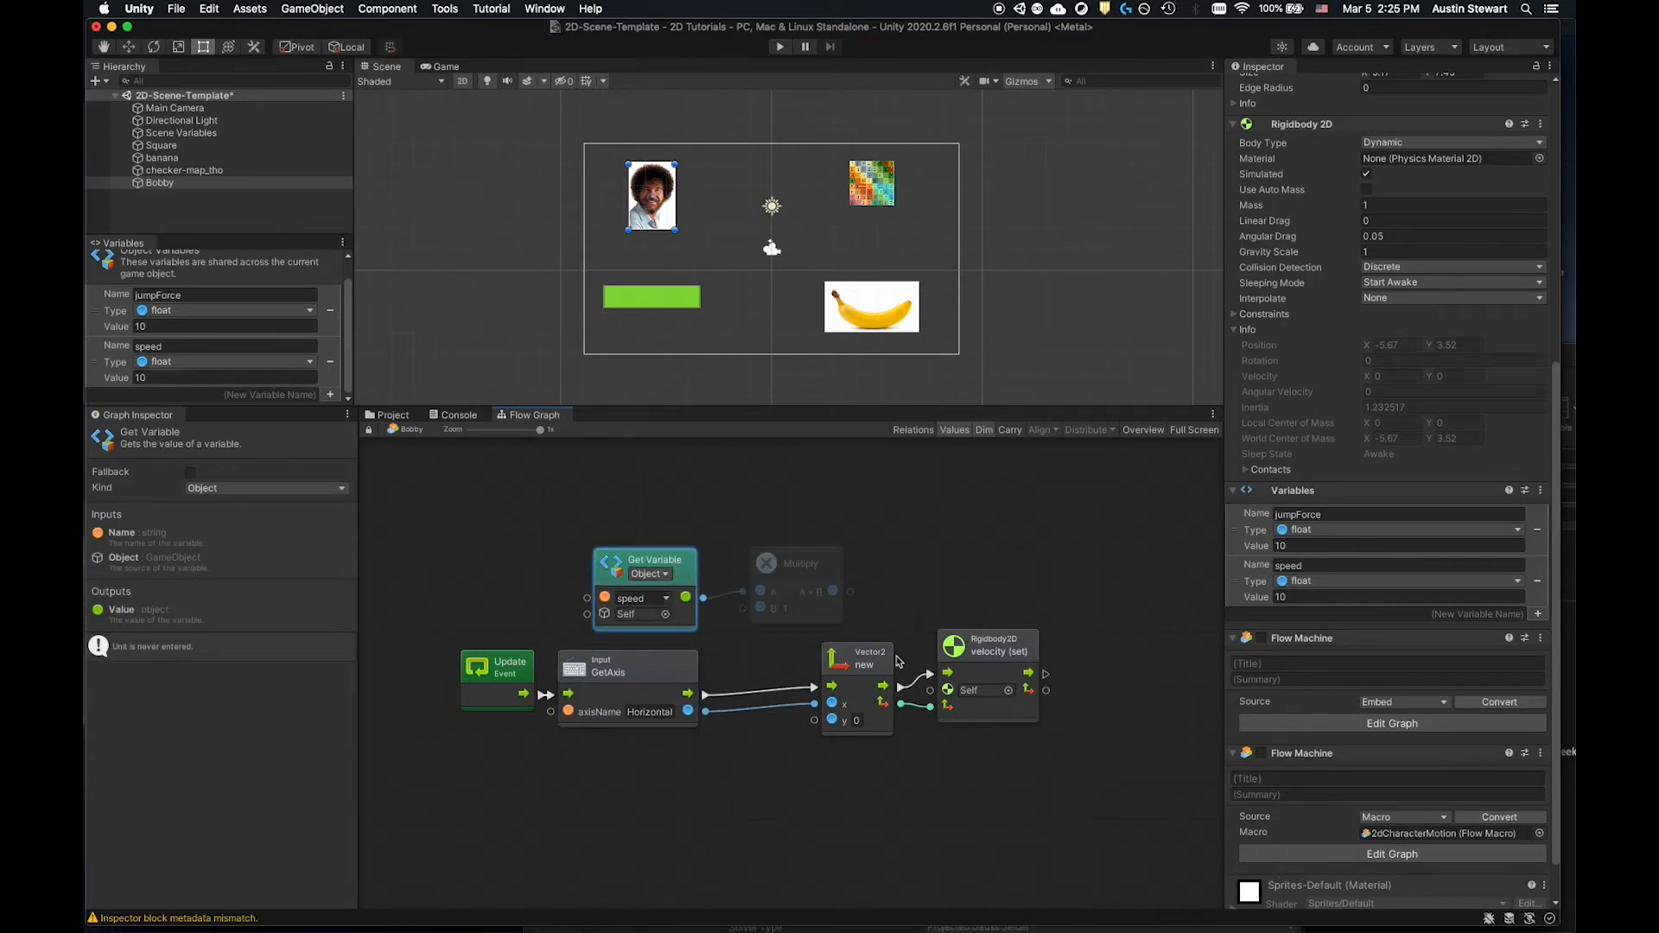
{"action": "left_click_drag", "start_coordinate": [1015, 652], "coordinate": [1093, 655]}
{"action": "left_click_drag", "start_coordinate": [861, 662], "coordinate": [926, 664]}
Wire the GetAxis result into Multiply's B input and the product into the Vector2 unit's y input.
{"action": "left_click_drag", "start_coordinate": [689, 711], "coordinate": [760, 607]}
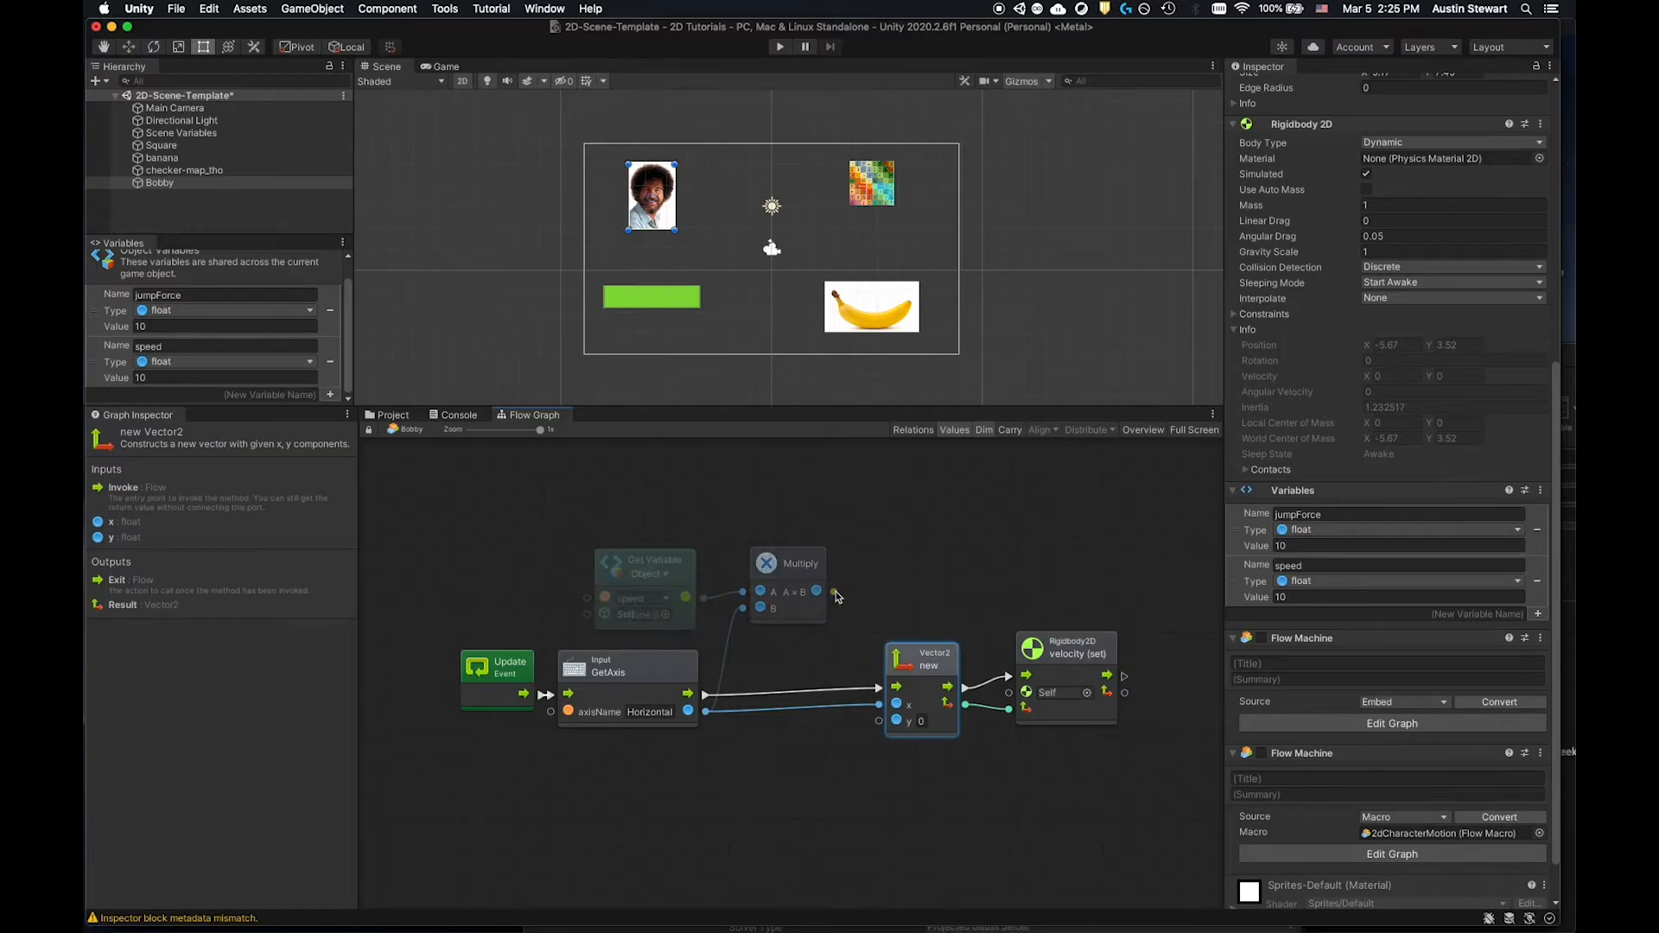
{"action": "left_click_drag", "start_coordinate": [834, 595], "coordinate": [896, 704]}
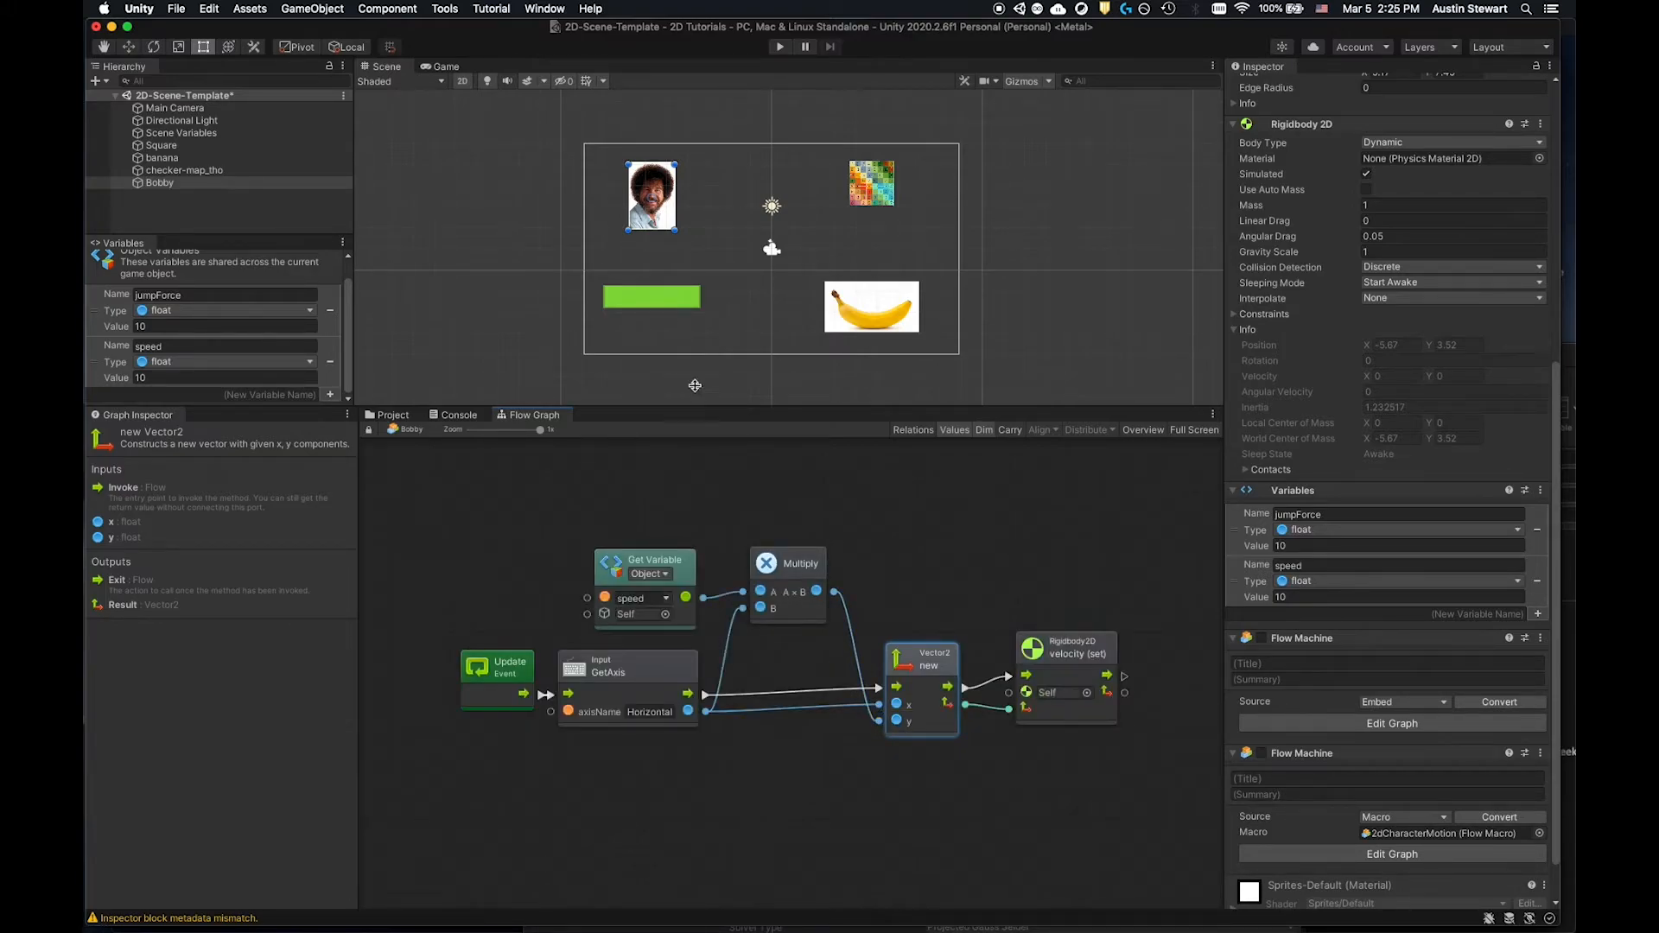
Run the scene, enable the 2dCharacterMotion Flow Machine, and test how Bobby responds to the horizontal input with the multiplied speed.
{"action": "left_click", "coordinate": [775, 50]}
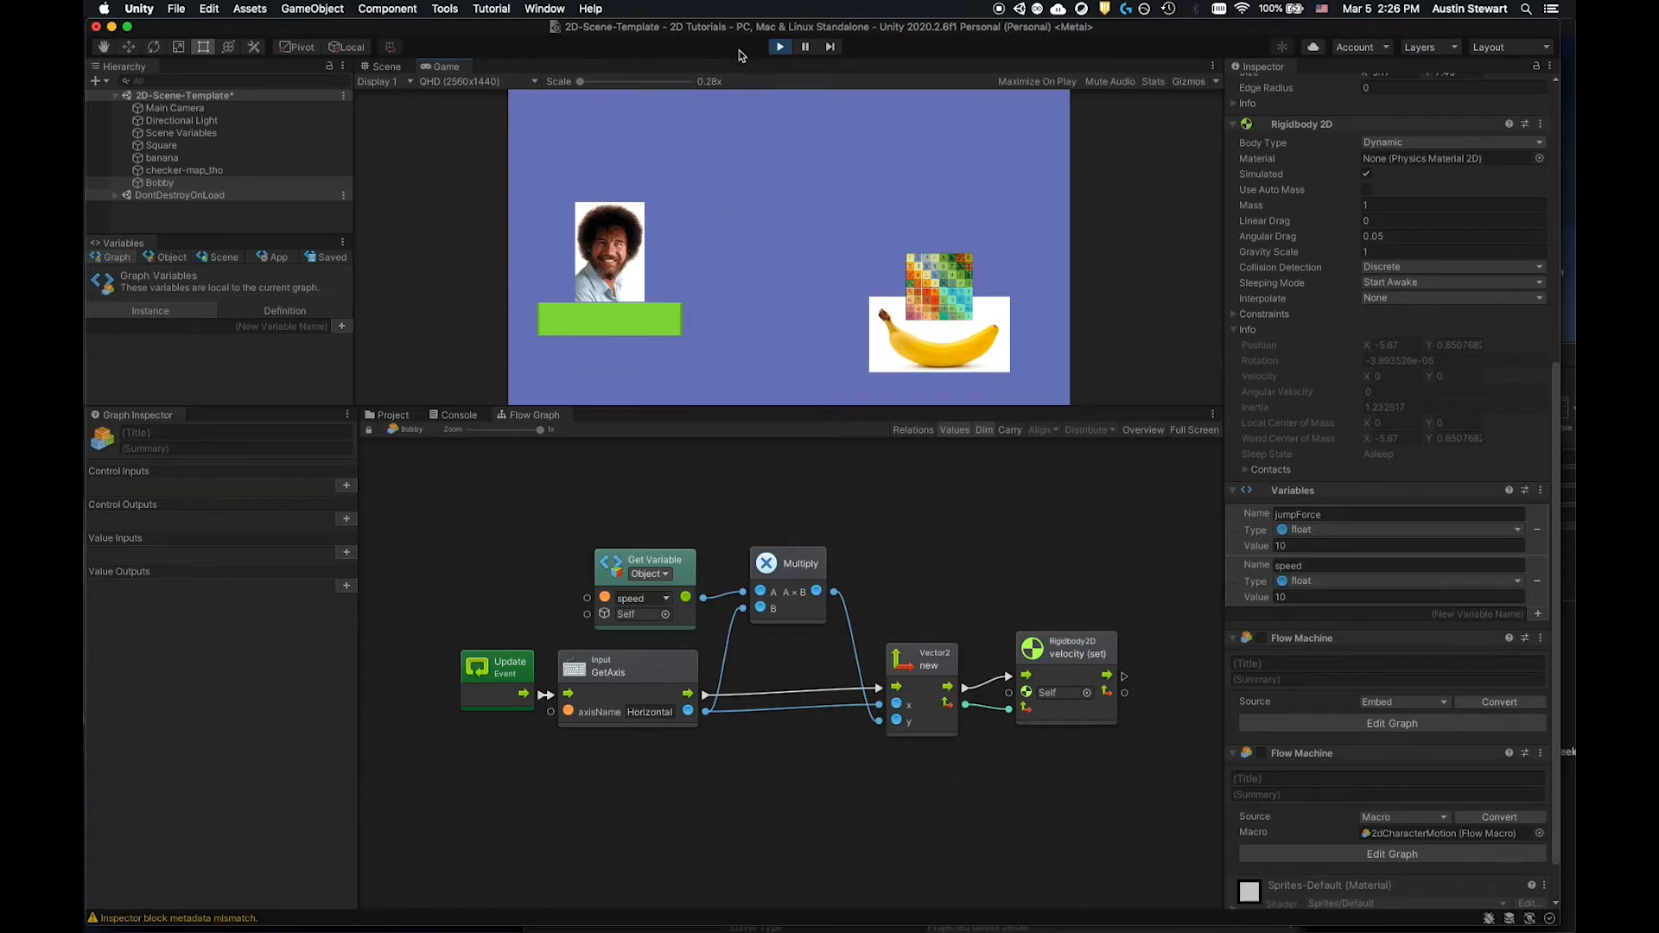
{"action": "left_click", "coordinate": [1260, 755]}
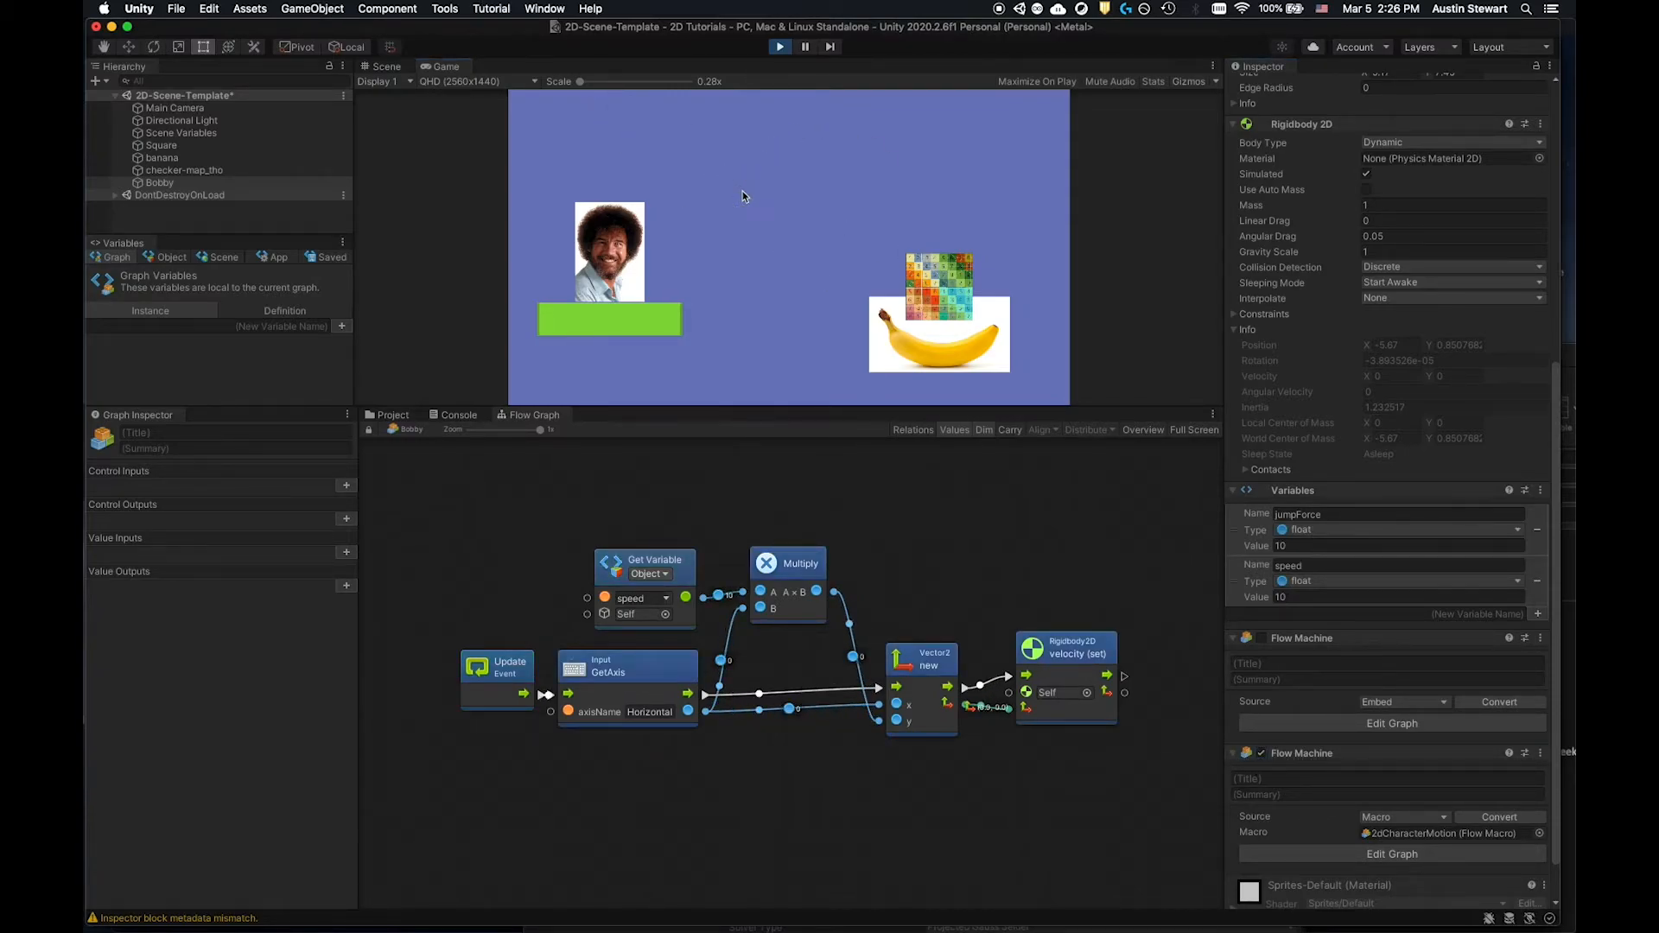
{"action": "key", "text": "space"}
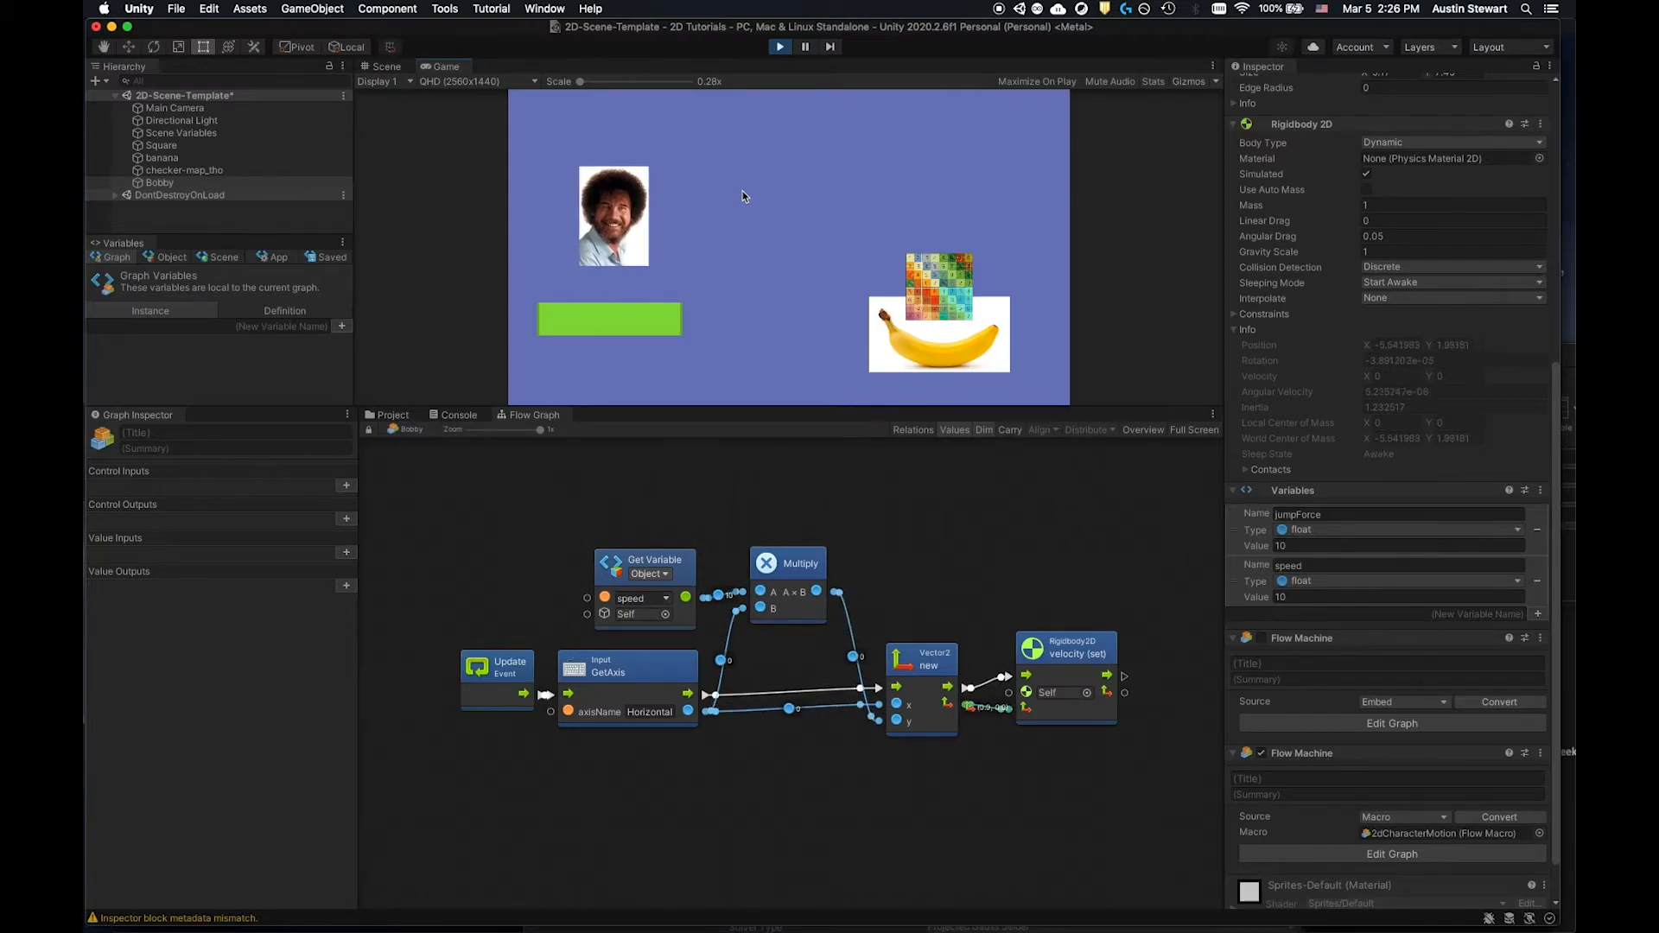
{"action": "key", "text": "Right"}
{"action": "key", "text": "Right"}
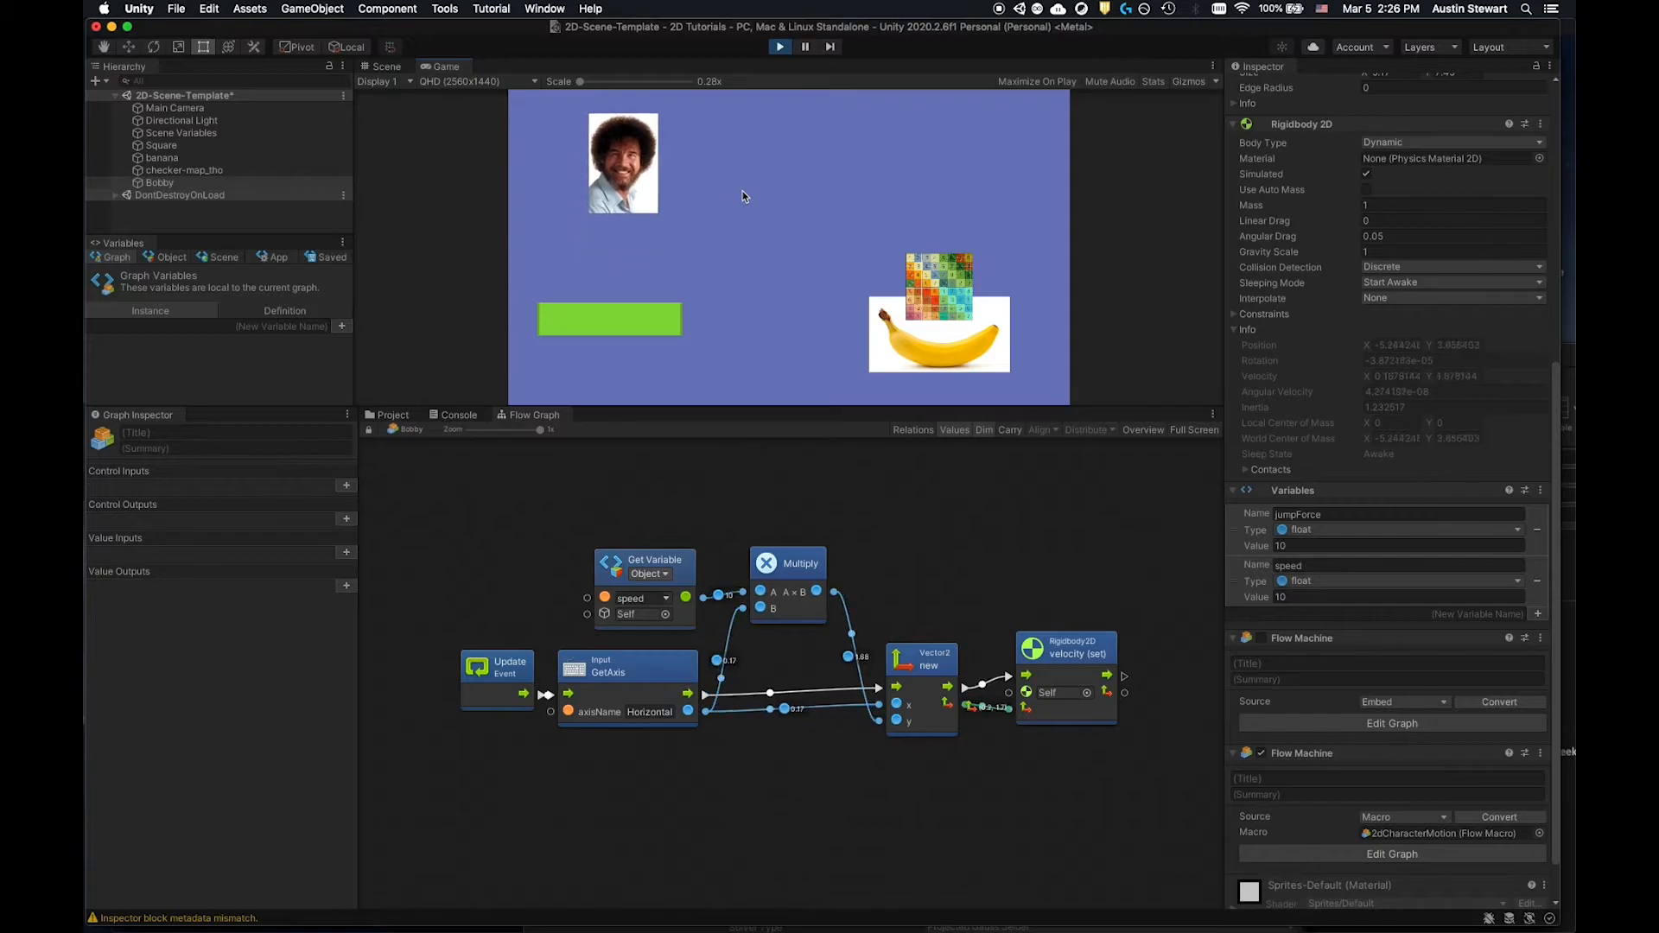
{"action": "key", "text": "Right"}
{"action": "key", "text": "Right"}
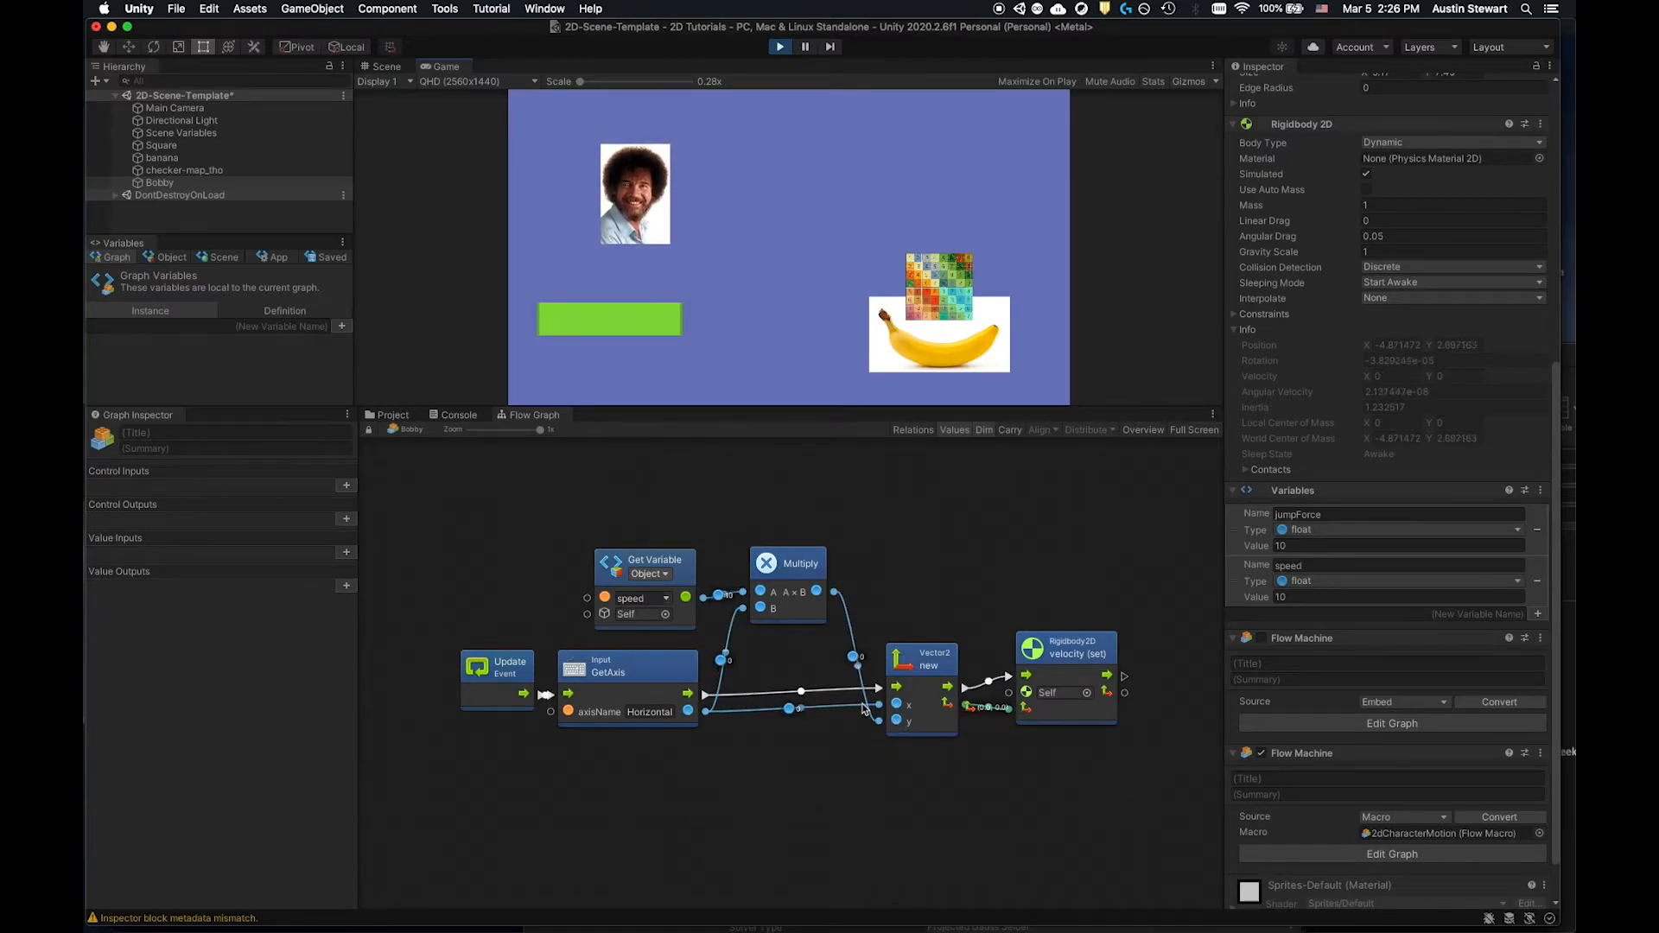
{"action": "key", "text": "Left"}
{"action": "key", "text": "Right"}
{"action": "key", "text": "Left"}
{"action": "key", "text": "Right"}
{"action": "key", "text": "Left"}
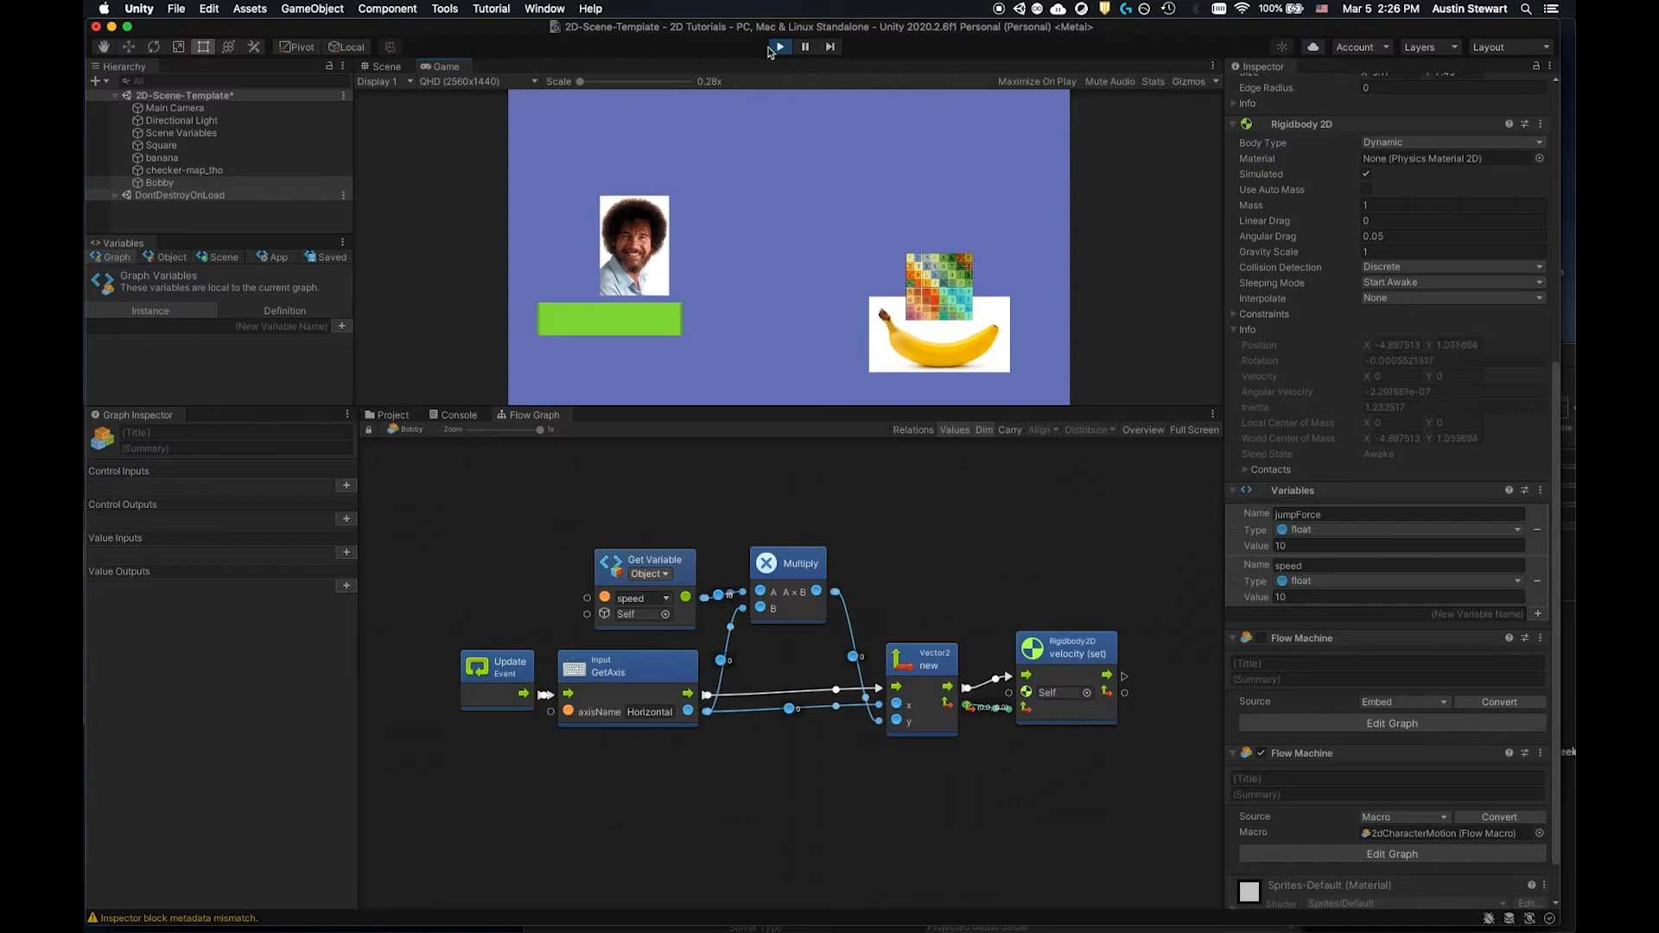
Disconnect the product from the Vector2 unit's y input and wire it into x, replacing the direct GetAxis connection.
{"action": "right_click", "coordinate": [878, 722]}
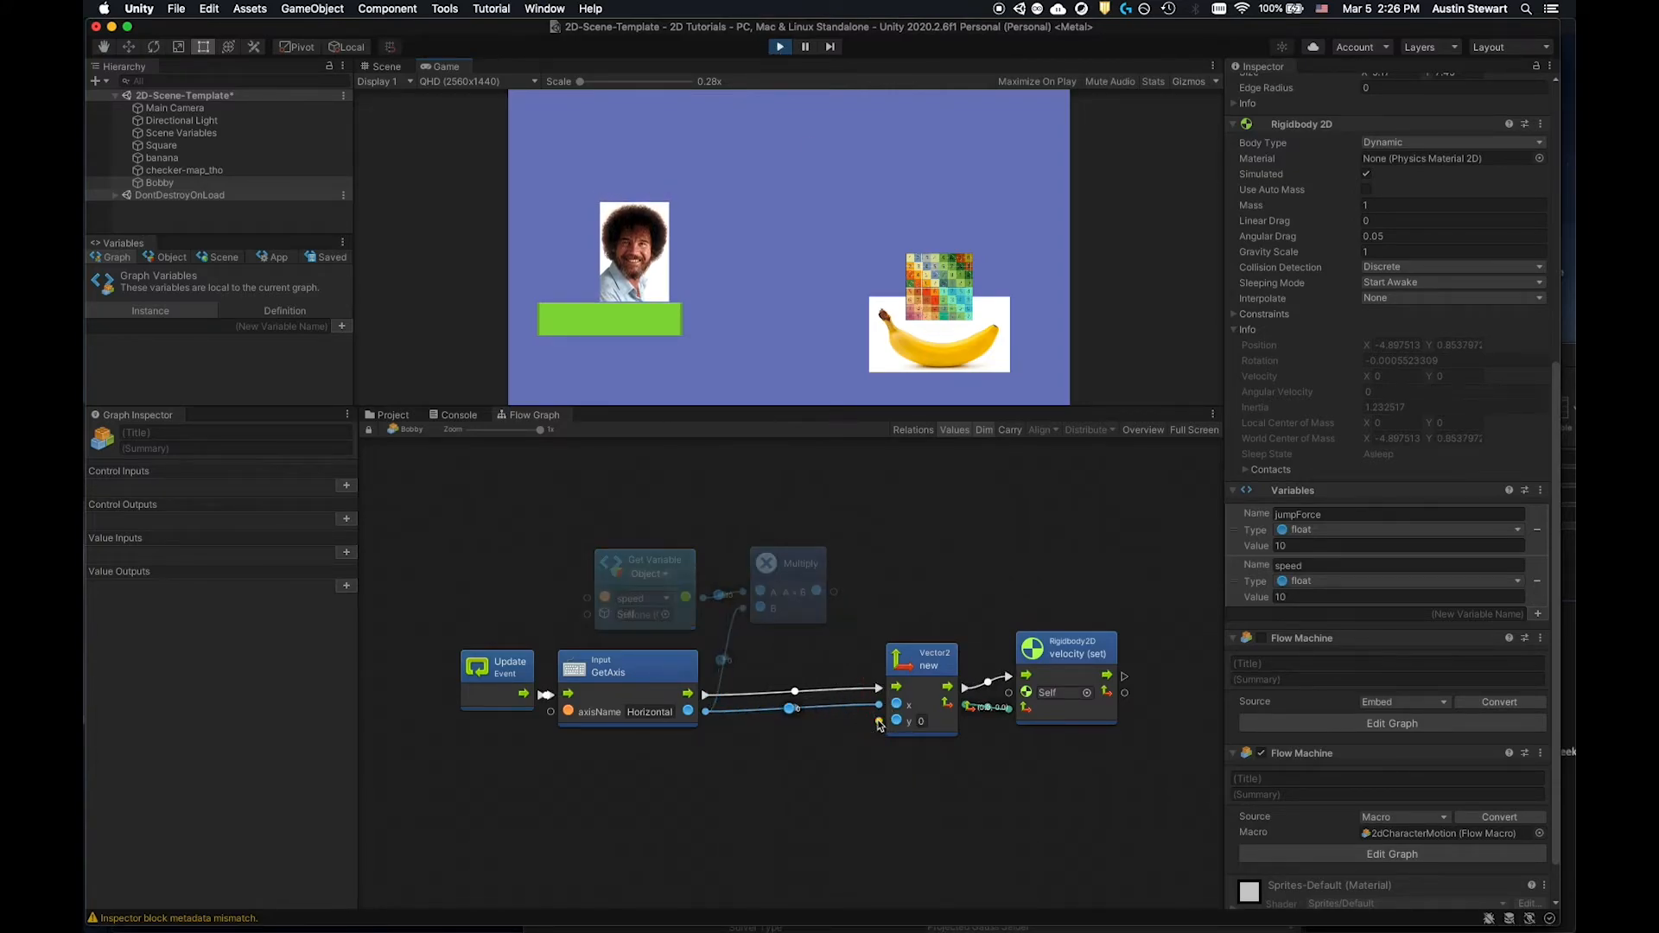
{"action": "left_click_drag", "start_coordinate": [835, 596], "coordinate": [878, 707]}
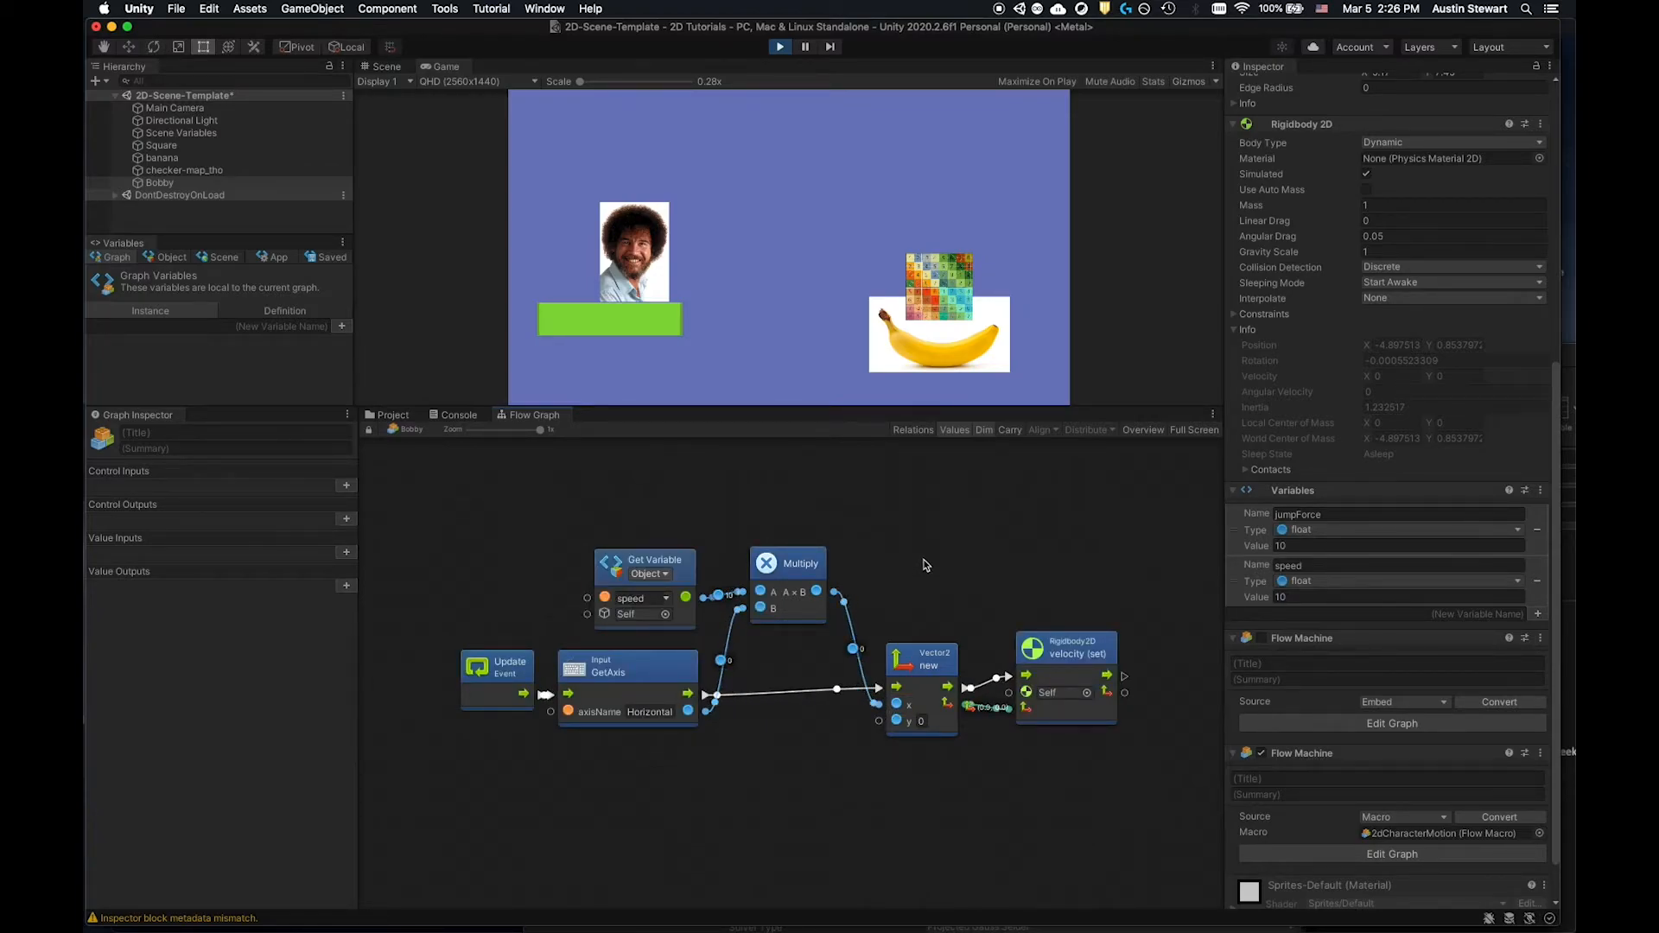
Test the corrected graph in the running scene by moving Bobby repeatedly in both horizontal directions and over to the banana.
{"action": "left_click", "coordinate": [826, 282]}
{"action": "key", "text": "Left"}
{"action": "key", "text": "Right"}
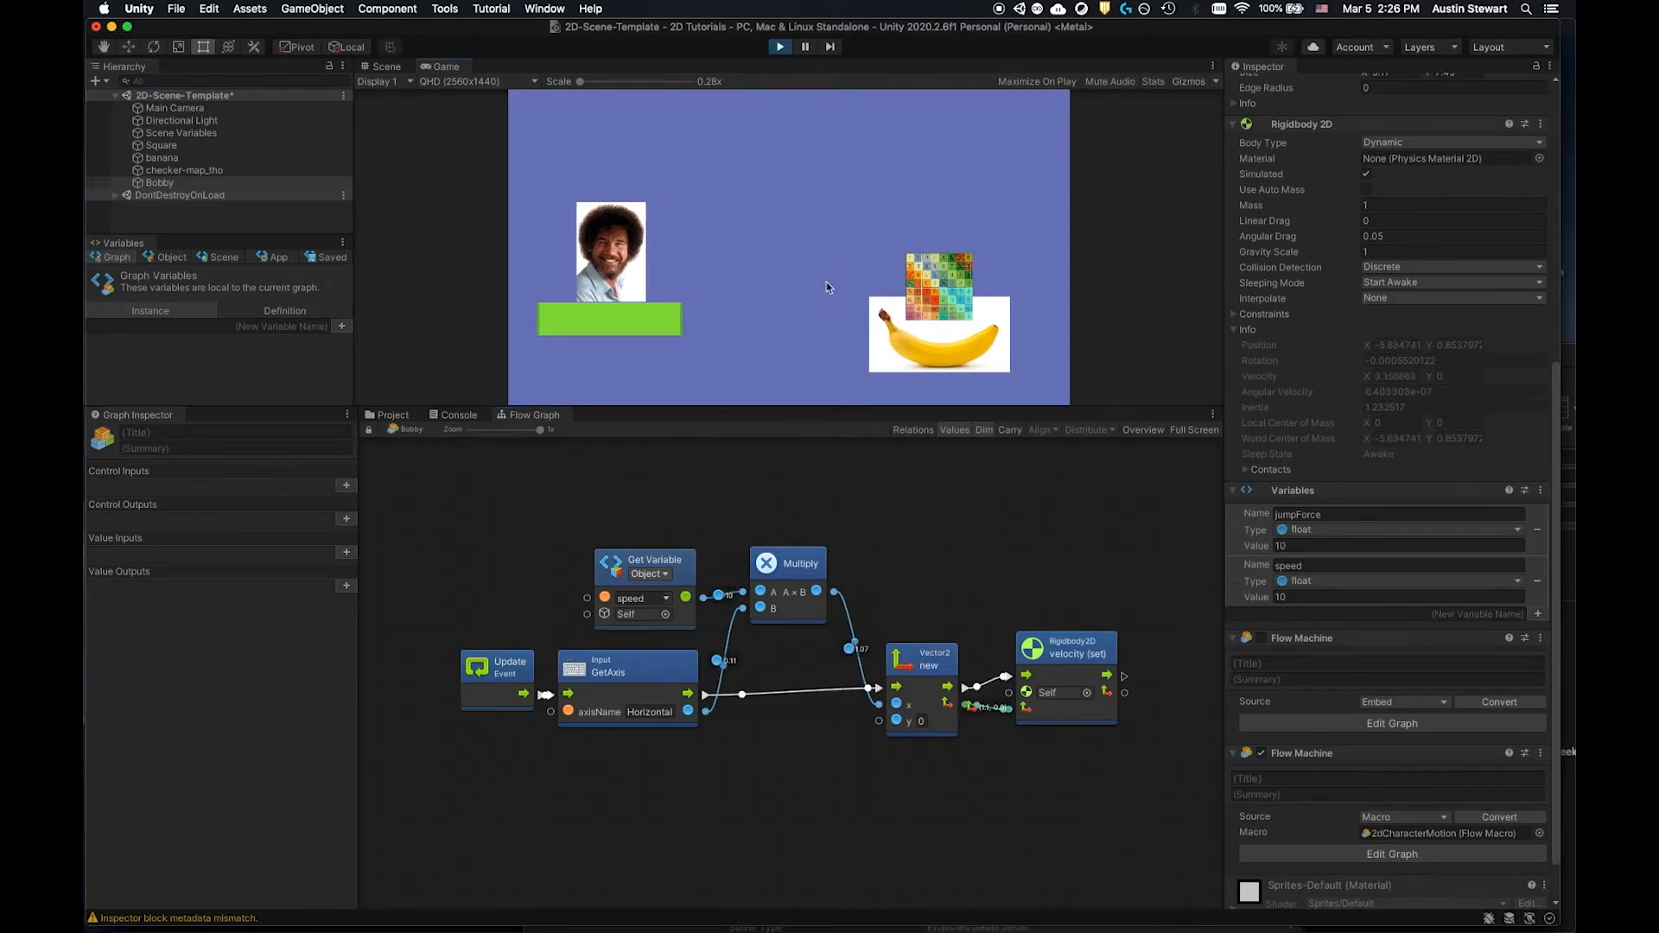
{"action": "key", "text": "Left"}
{"action": "key", "text": "Right"}
{"action": "key", "text": "Left"}
{"action": "key", "text": "Right"}
{"action": "key", "text": "Left"}
{"action": "key", "text": "Right"}
{"action": "key", "text": "Left"}
{"action": "key", "text": "Right"}
{"action": "key", "text": "Left"}
{"action": "key", "text": "Right"}
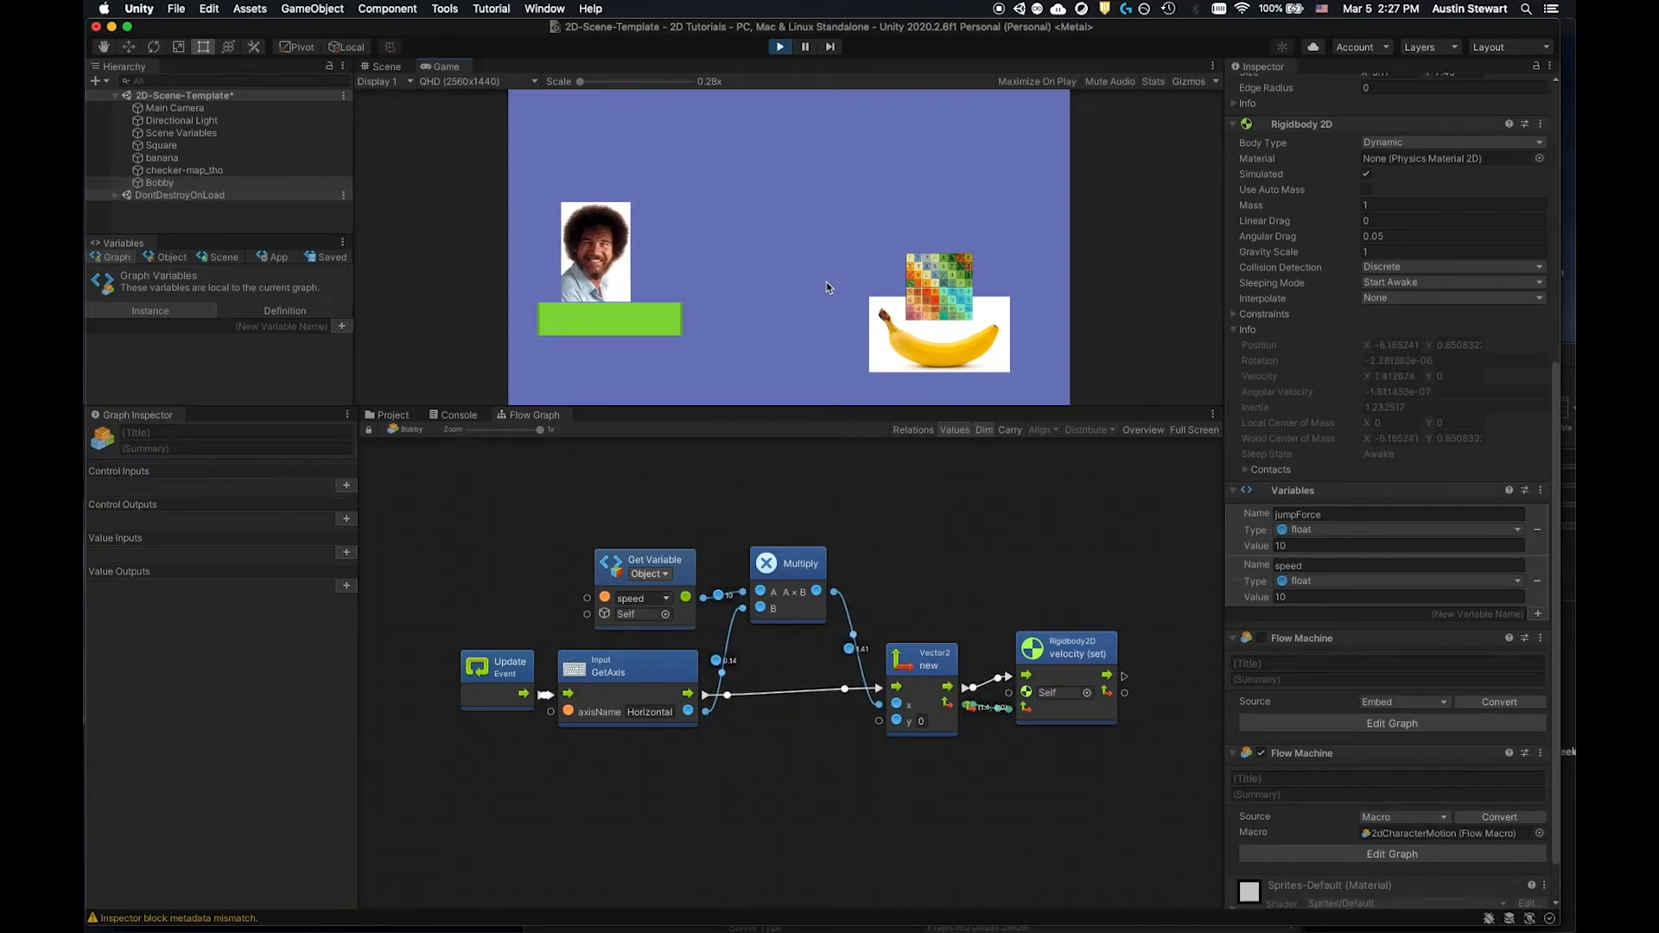
{"action": "key", "text": "Left"}
{"action": "key", "text": "Right"}
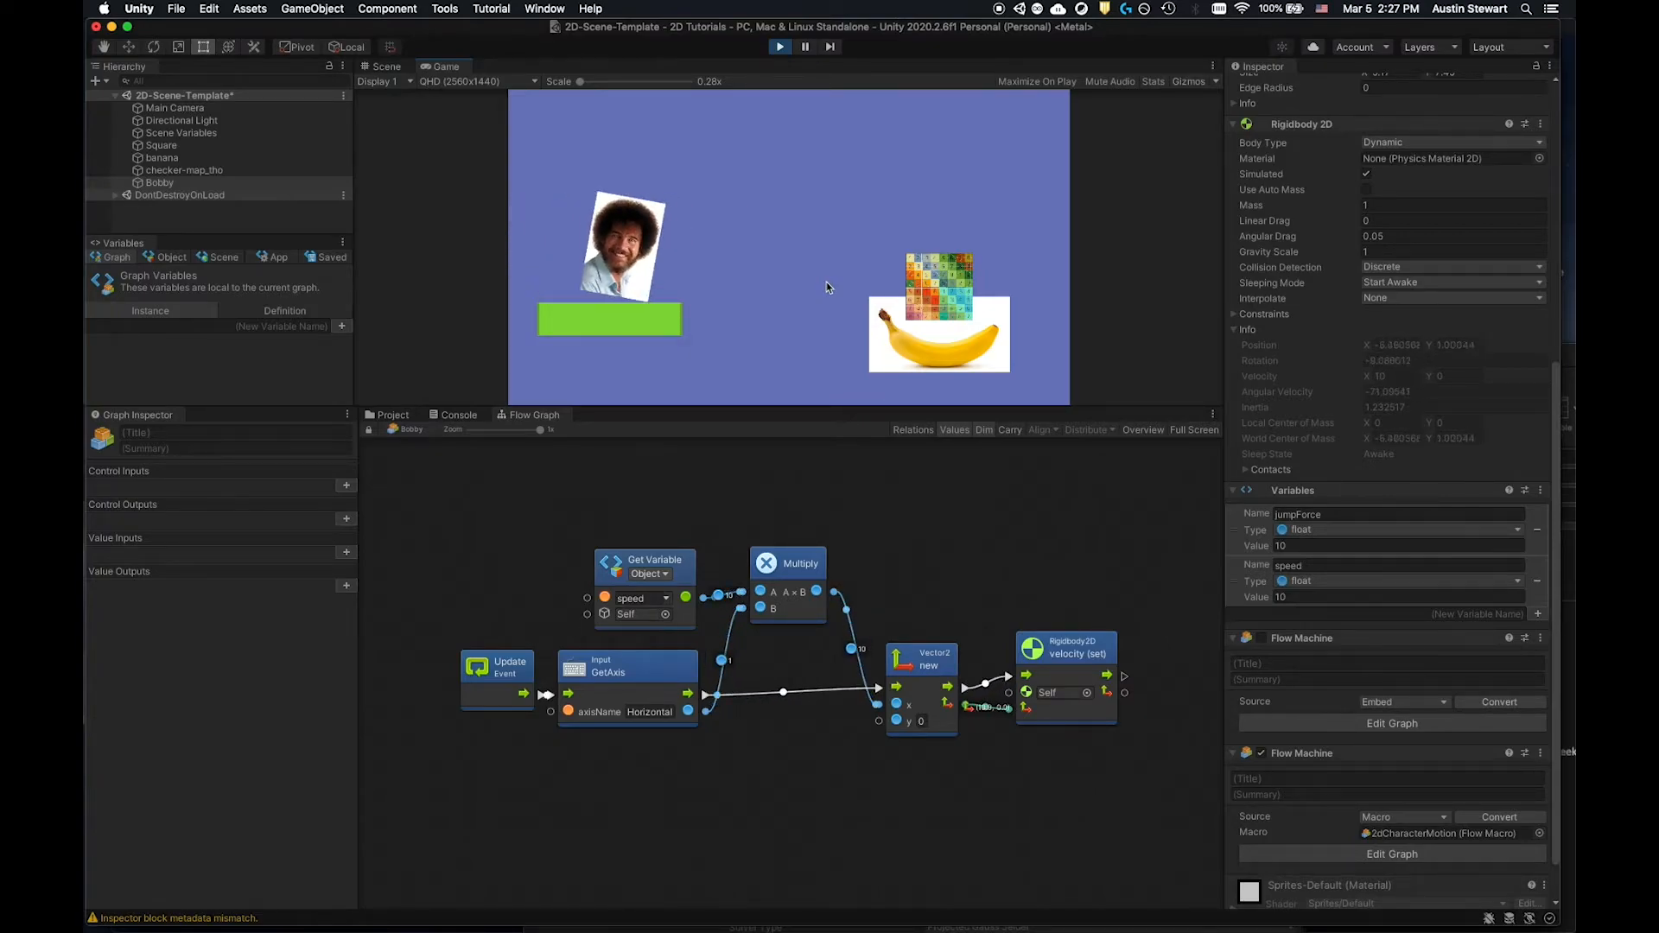
{"action": "key", "text": "Left"}
{"action": "key", "text": "Right"}
{"action": "key", "text": "Left"}
{"action": "key", "text": "Right"}
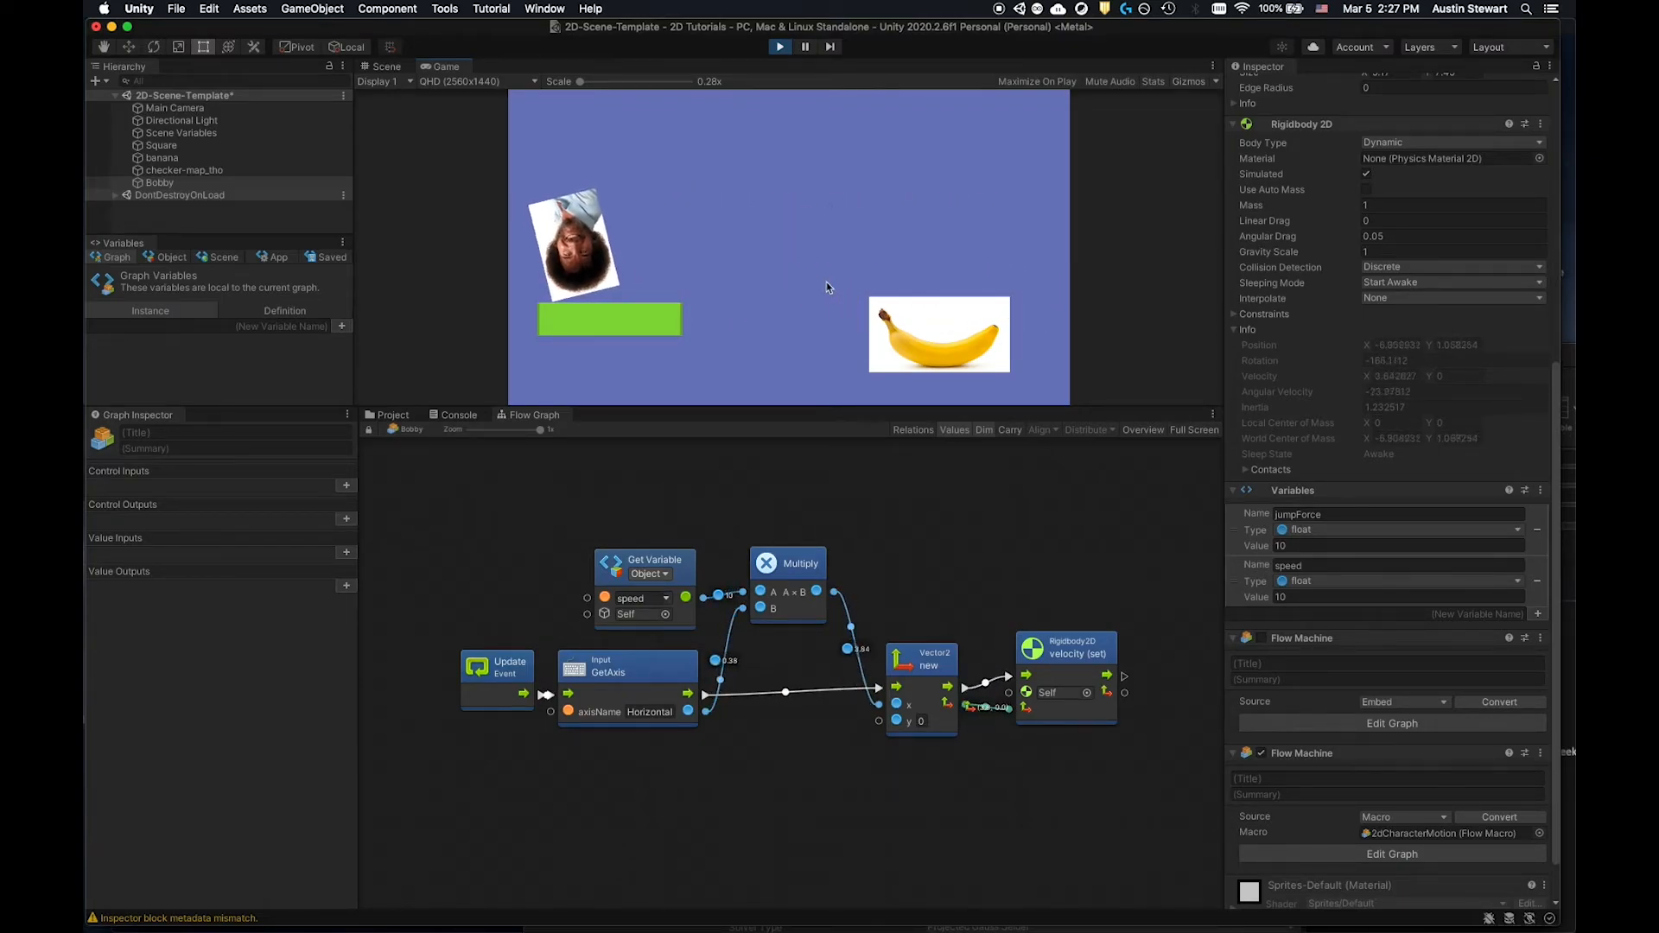
{"action": "key", "text": "Left"}
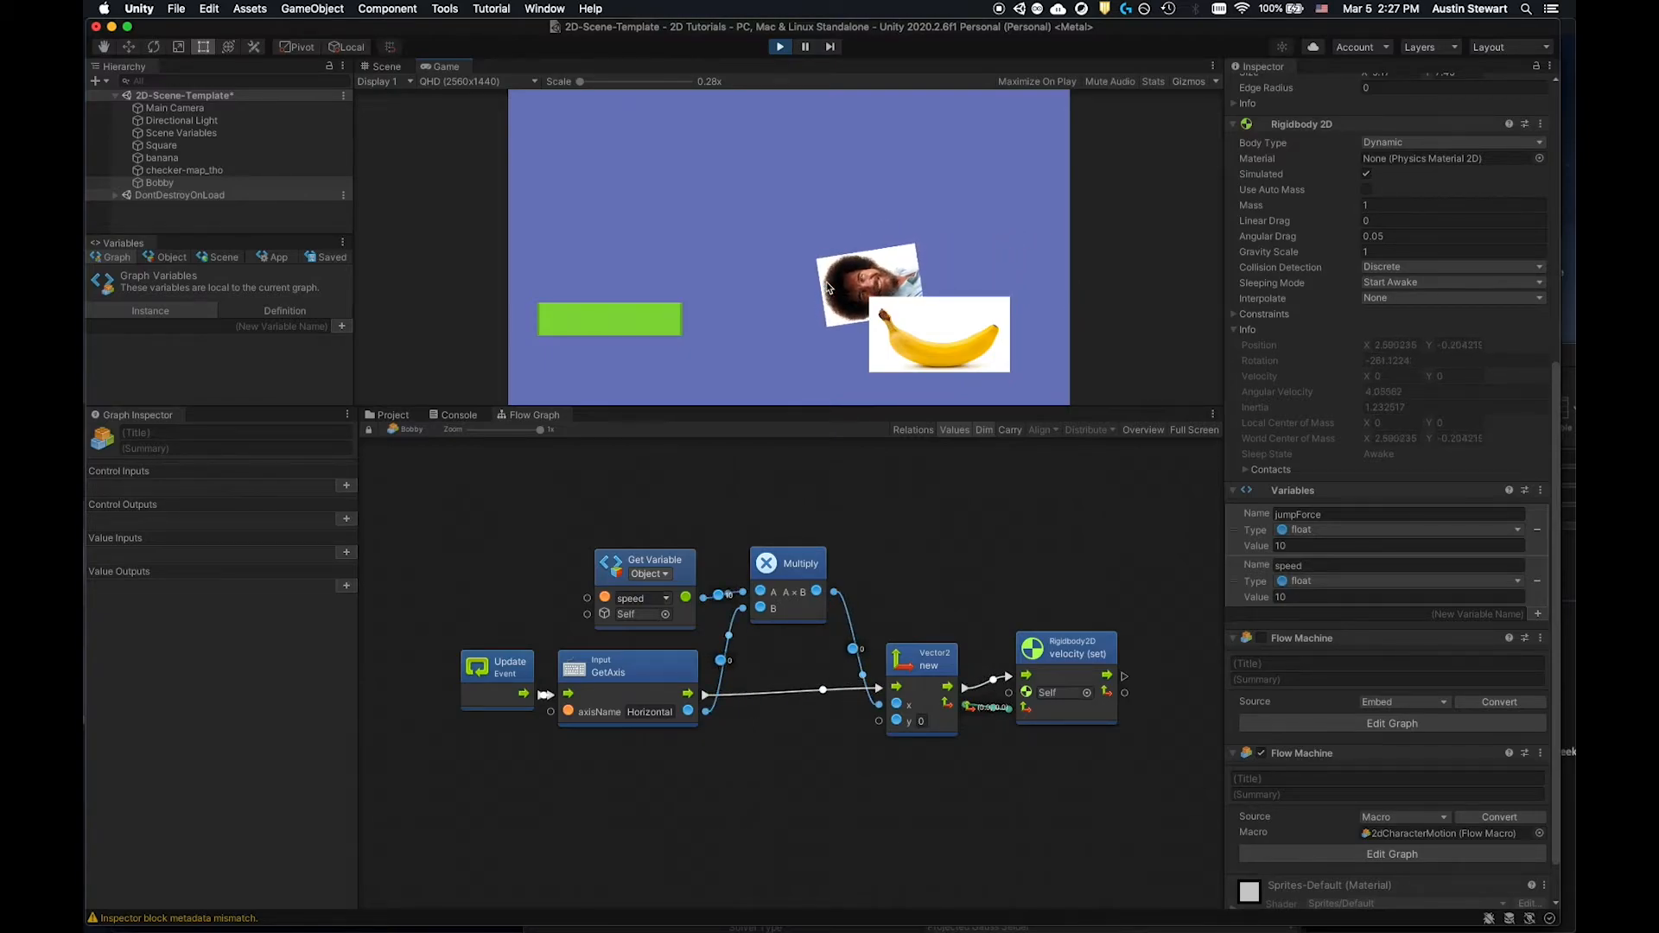
Continue testing the graph by moving Bobby back and forth horizontally, and stop the running scene.
{"action": "key", "text": "Left"}
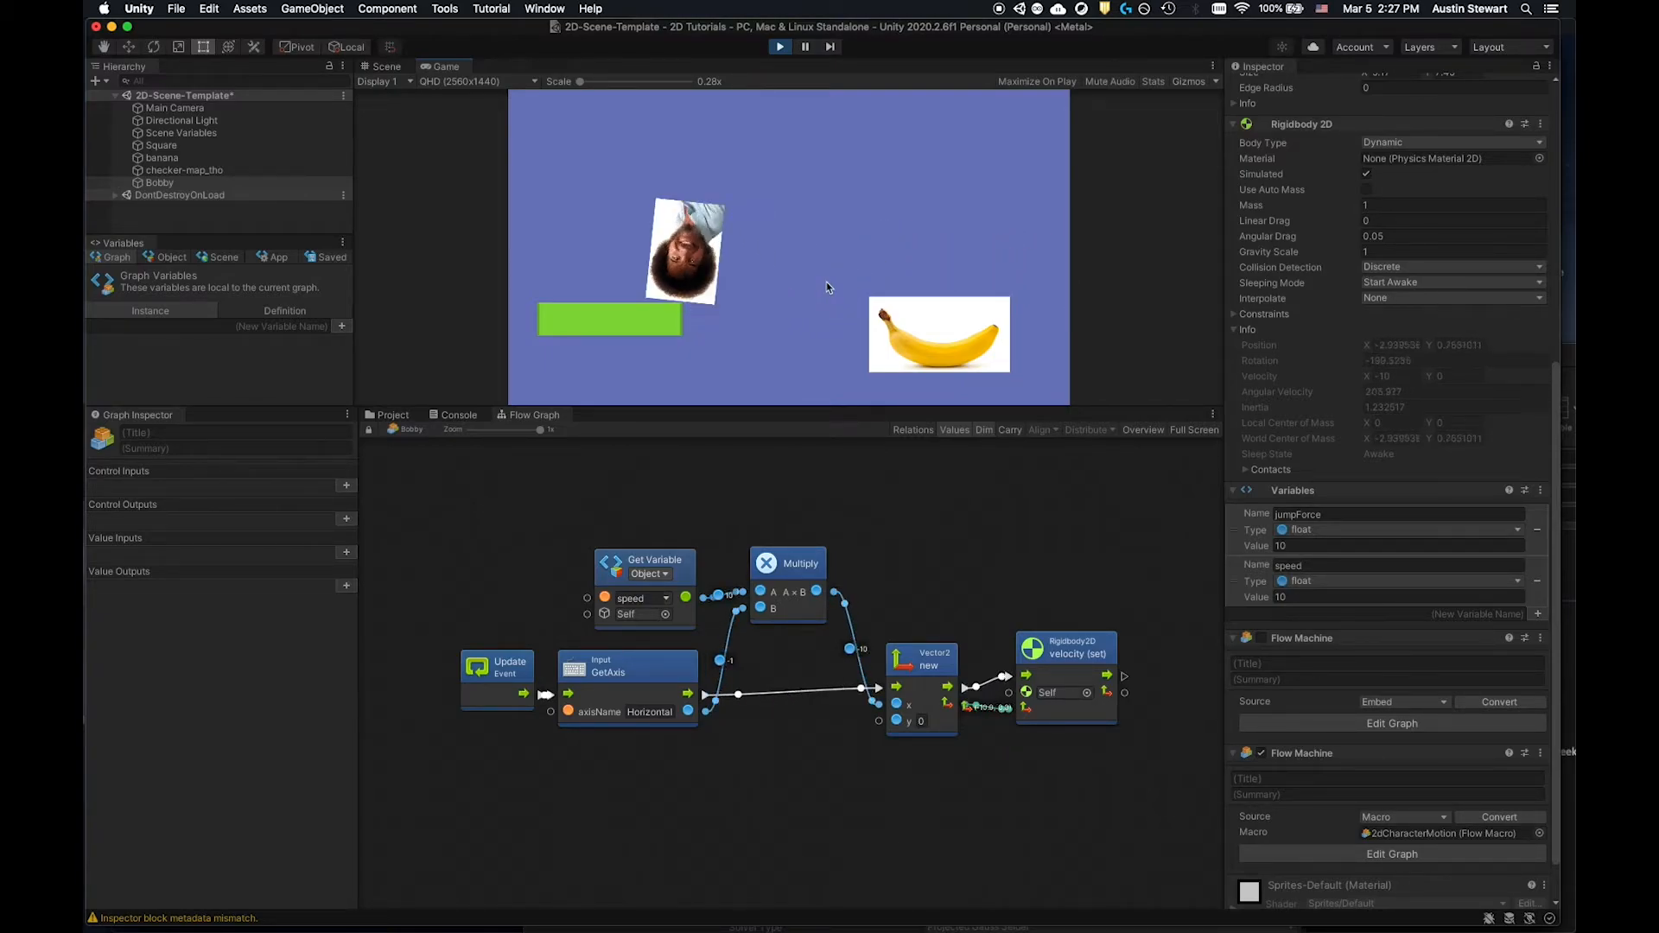
{"action": "key", "text": "Right"}
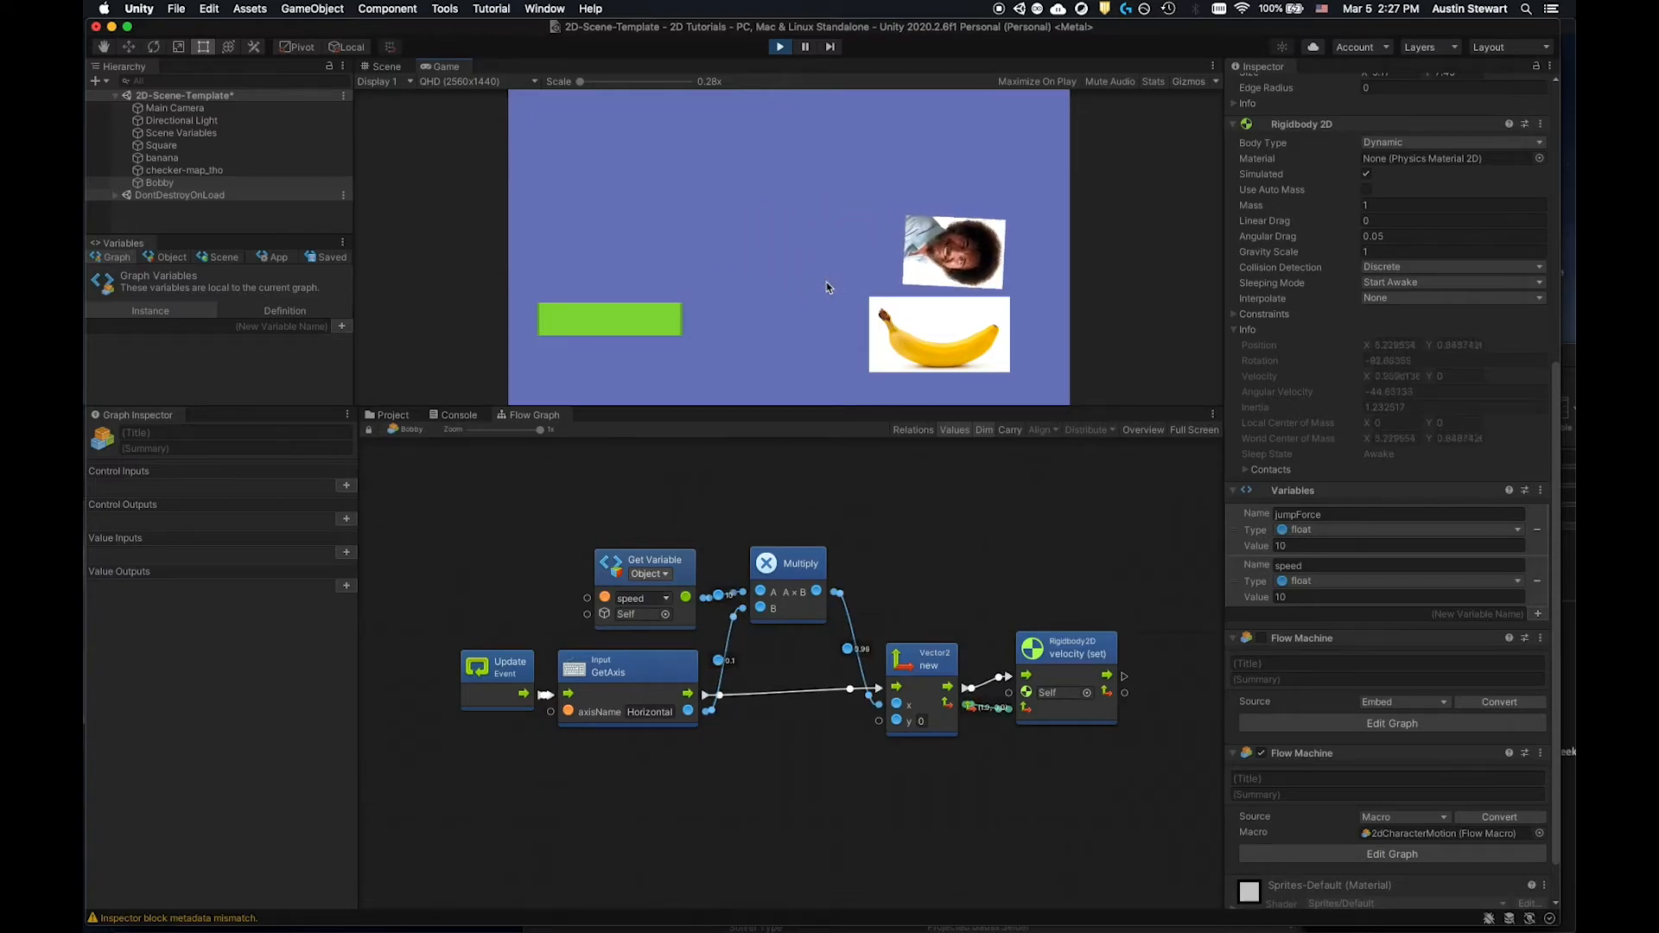
{"action": "key", "text": "Left"}
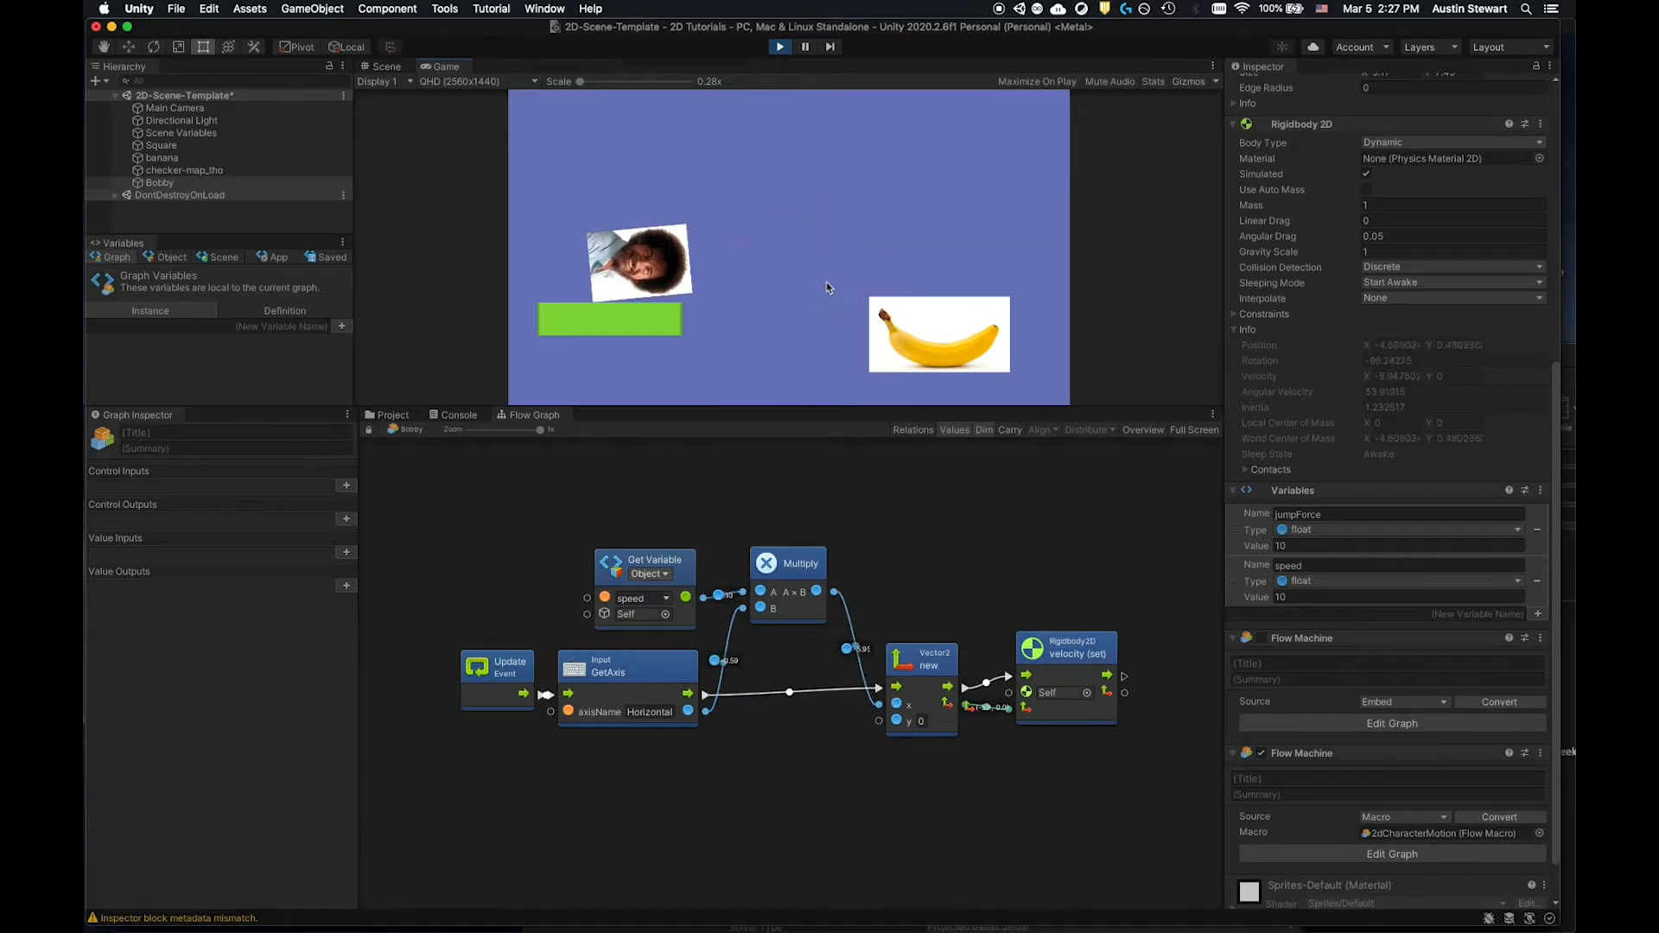
{"action": "key", "text": "Right"}
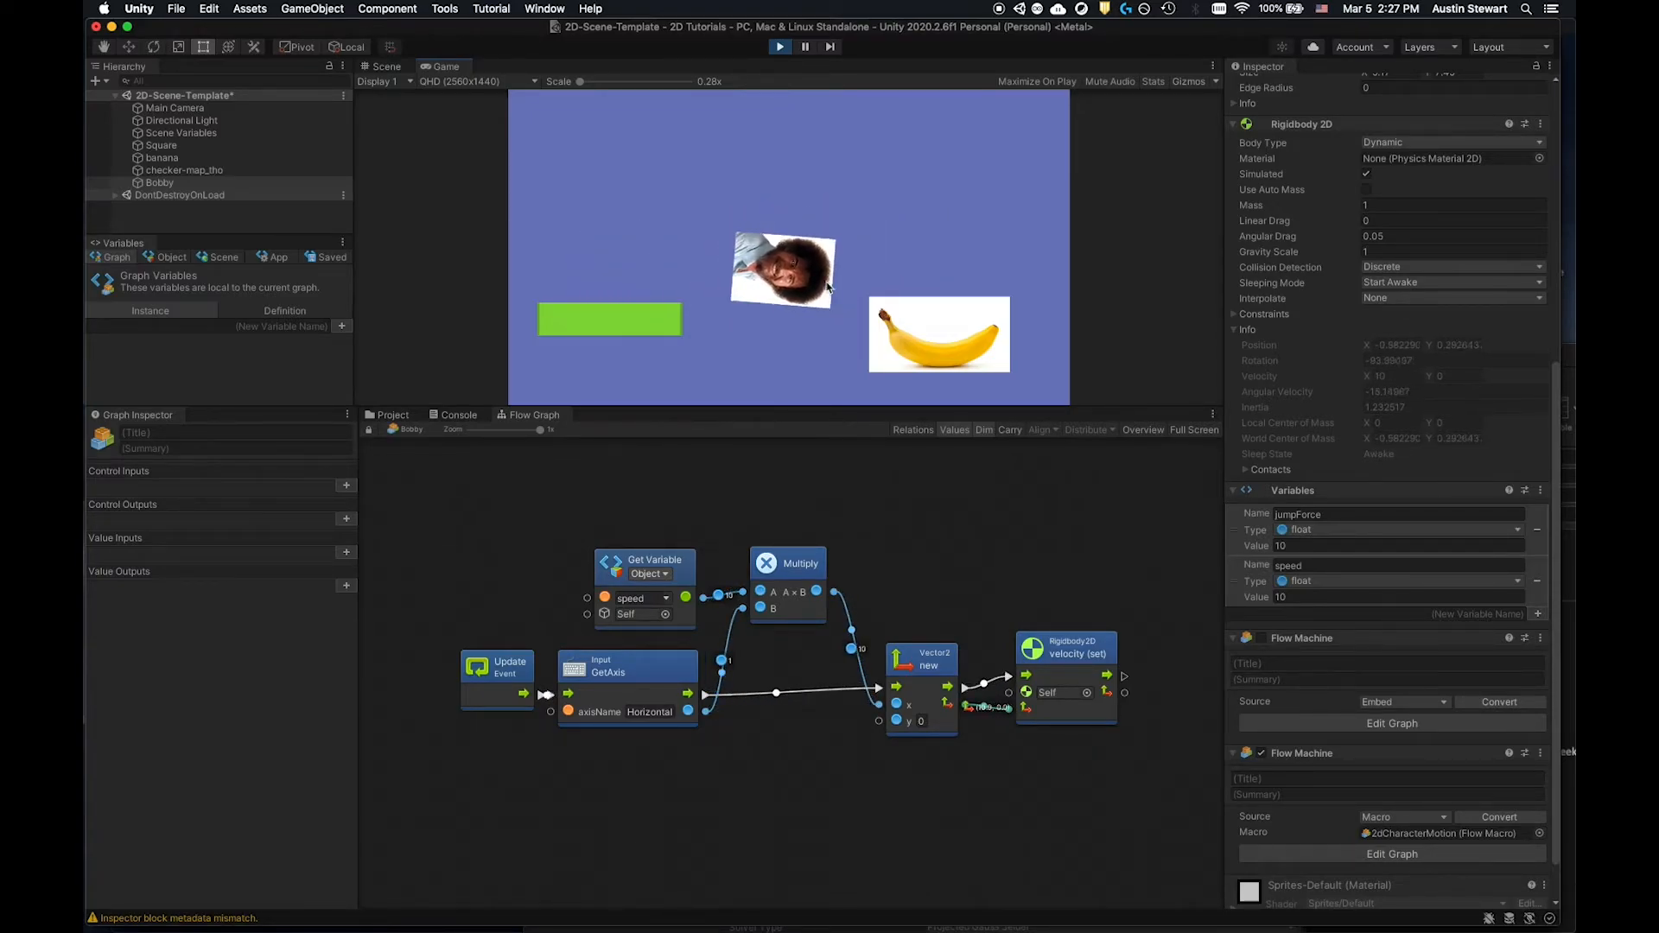
{"action": "key", "text": "Left"}
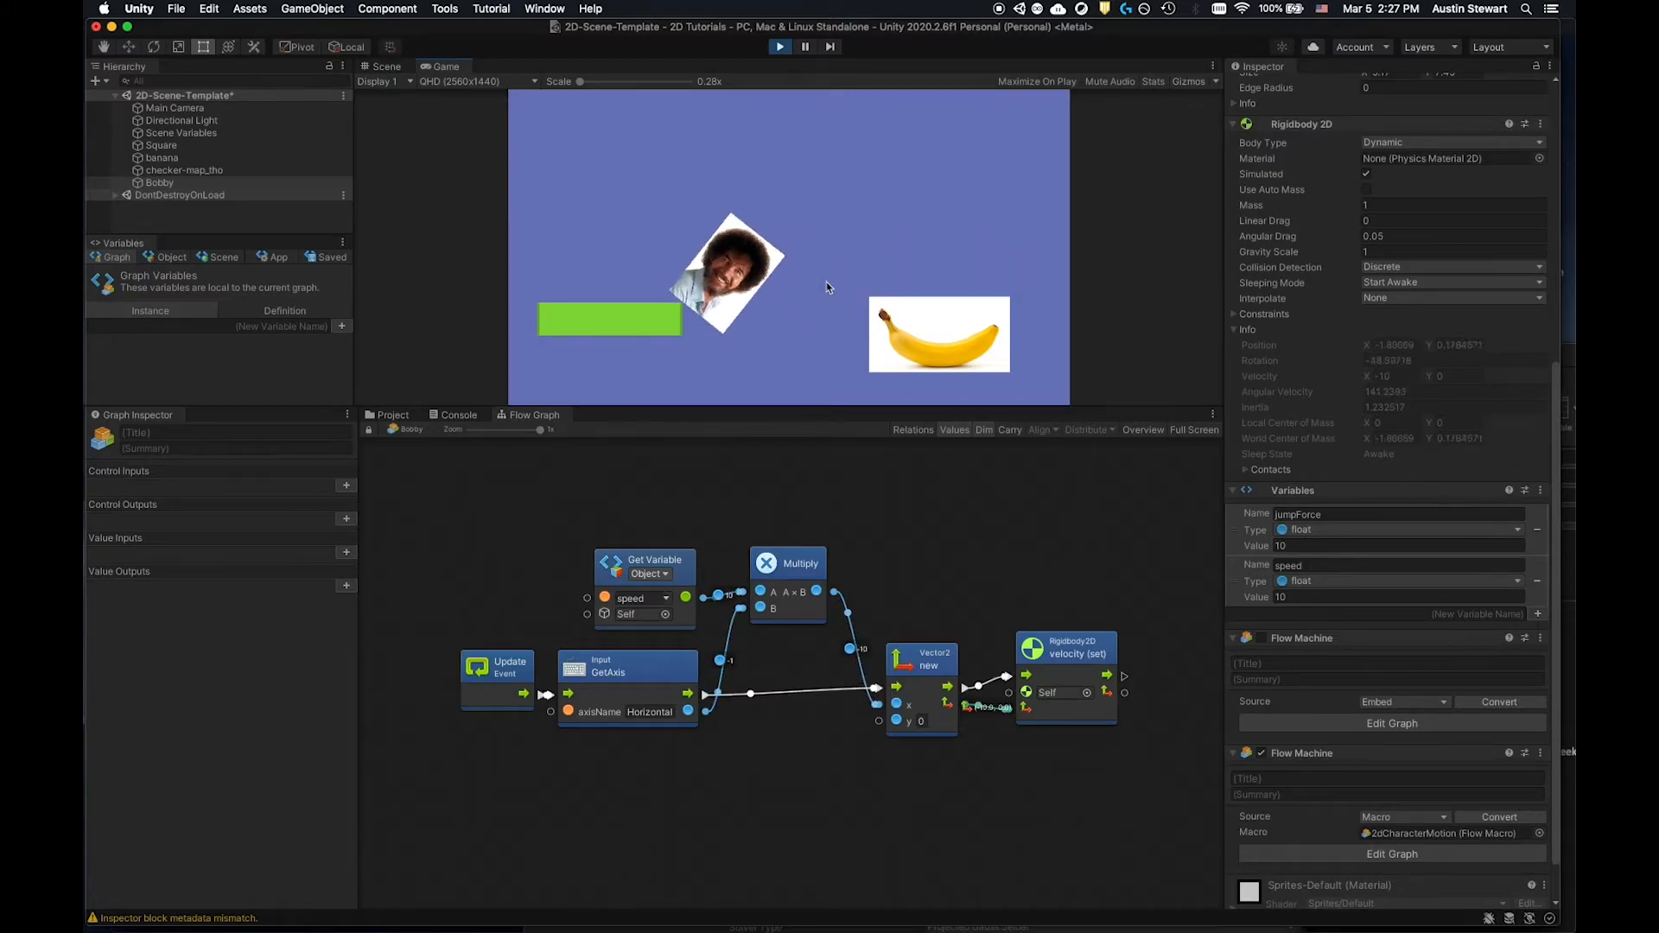
{"action": "key", "text": "Right"}
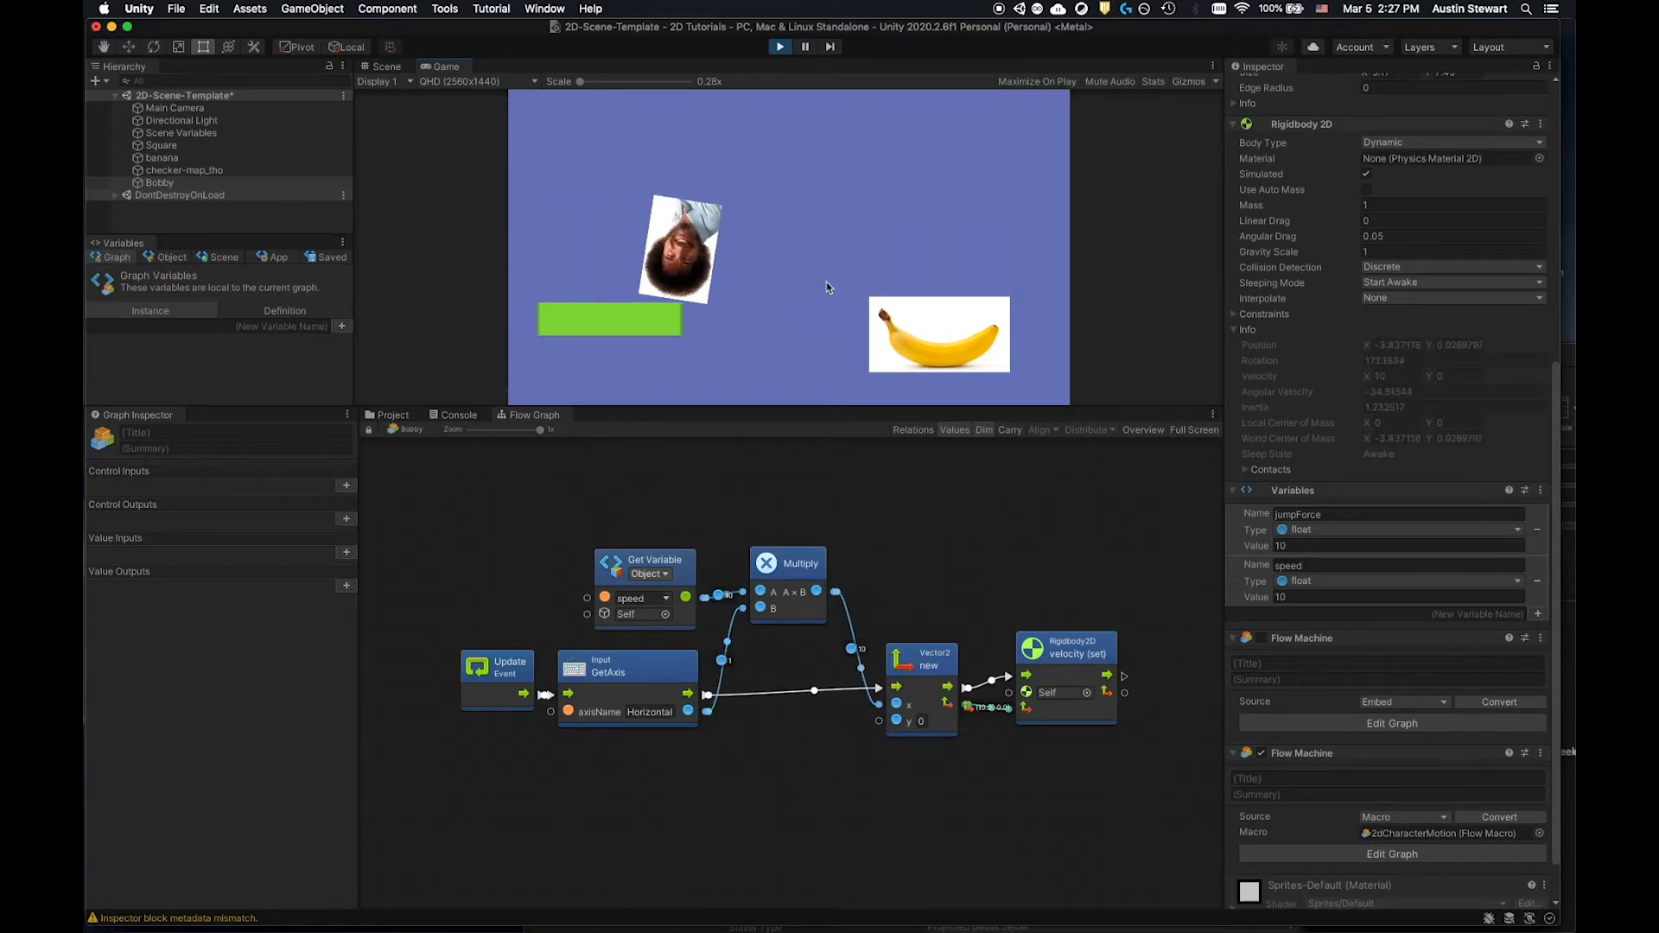
{"action": "left_click", "coordinate": [777, 49]}
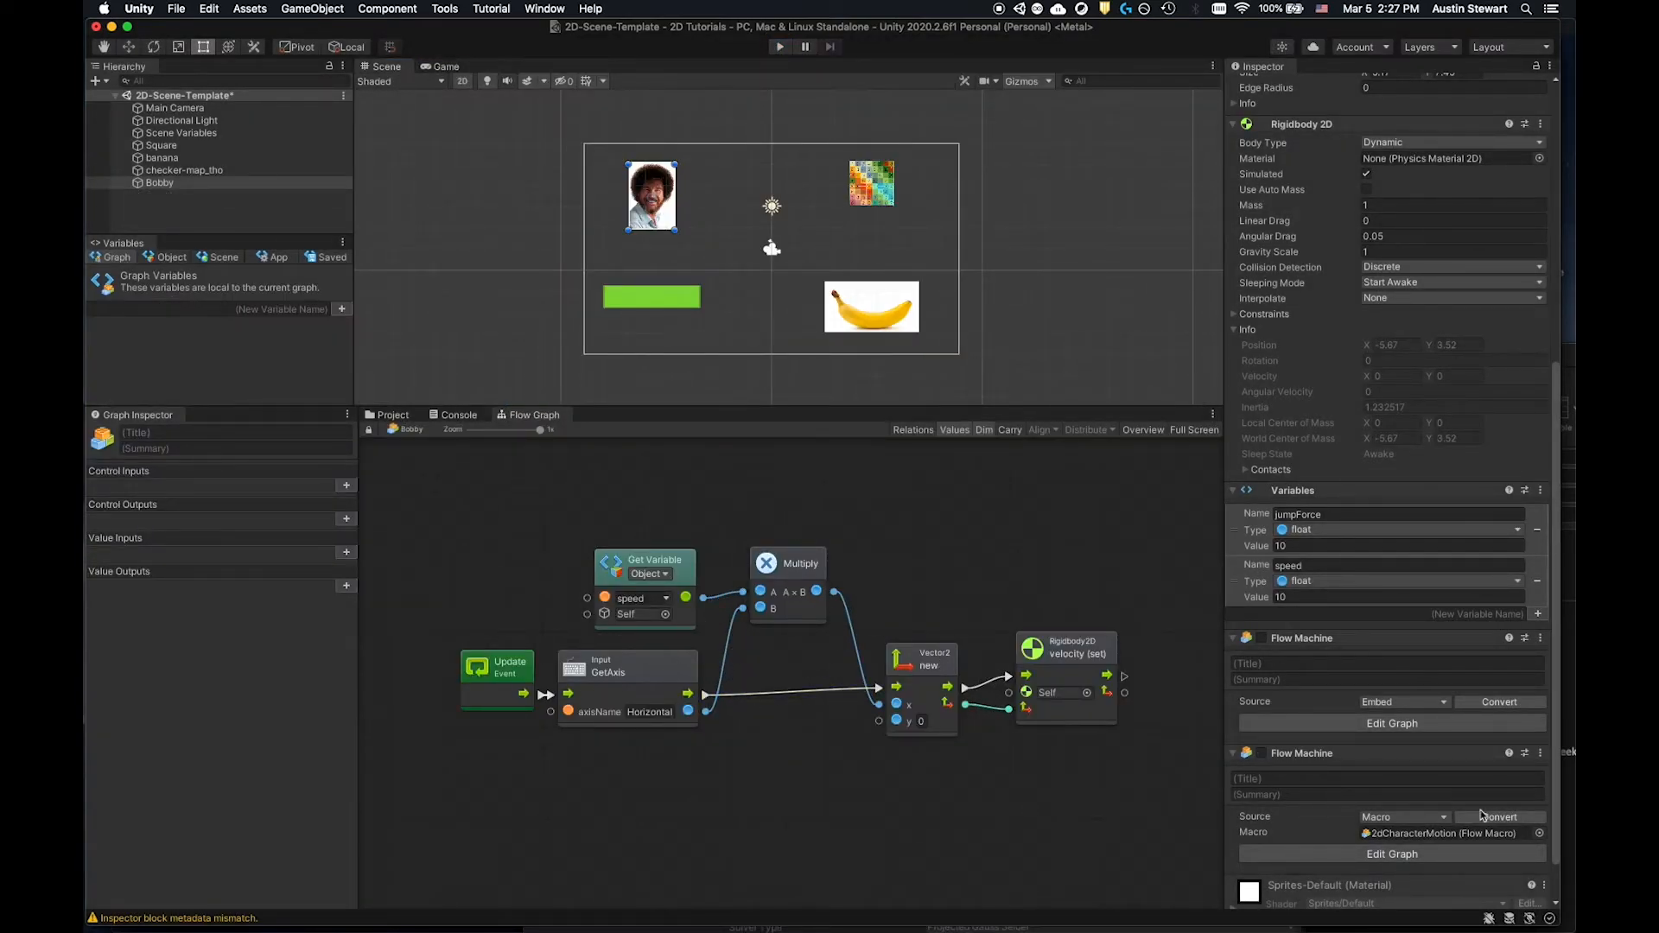
Enable the 2dCharacterMotion Flow Machine in edit mode and spread the Update, velocity, Vector2, Multiply and Get Variable units apart.
{"action": "left_click", "coordinate": [1261, 754]}
{"action": "left_click_drag", "start_coordinate": [506, 667], "coordinate": [467, 667]}
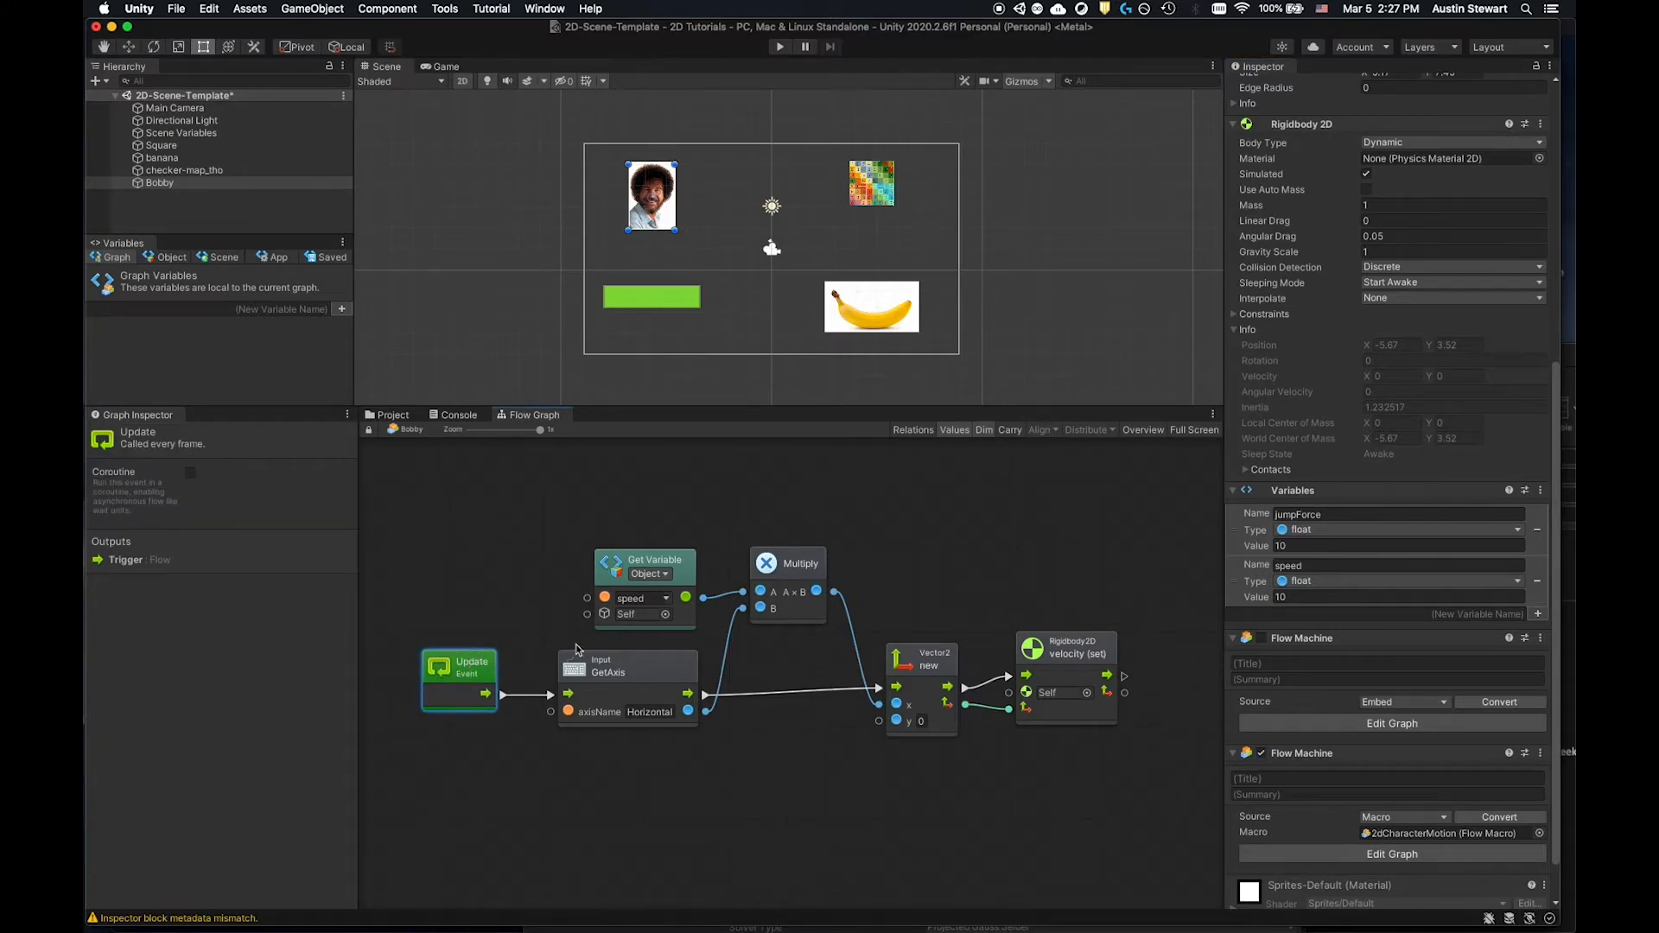
{"action": "left_click_drag", "start_coordinate": [1065, 656], "coordinate": [1112, 650]}
{"action": "left_click_drag", "start_coordinate": [924, 658], "coordinate": [988, 637]}
{"action": "left_click", "coordinate": [801, 570]}
{"action": "left_click_drag", "start_coordinate": [802, 572], "coordinate": [858, 581]}
{"action": "left_click_drag", "start_coordinate": [639, 558], "coordinate": [677, 556]}
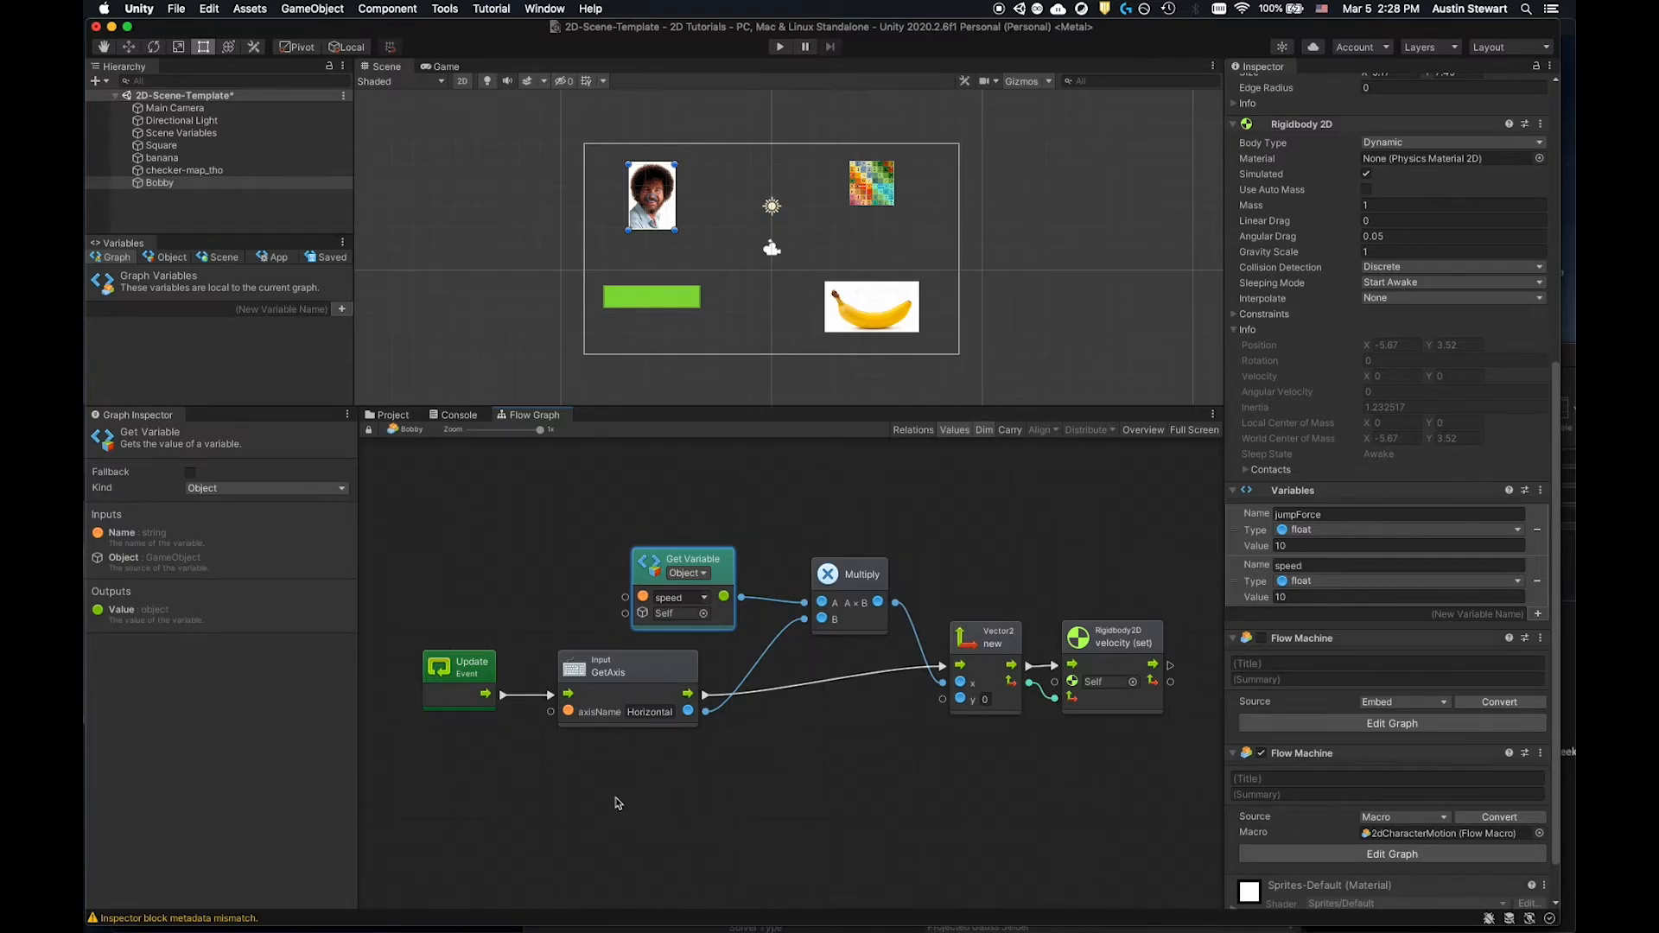
Add a Time.deltaTime (get) unit and place it below the GetAxis unit.
{"action": "right_click", "coordinate": [674, 773]}
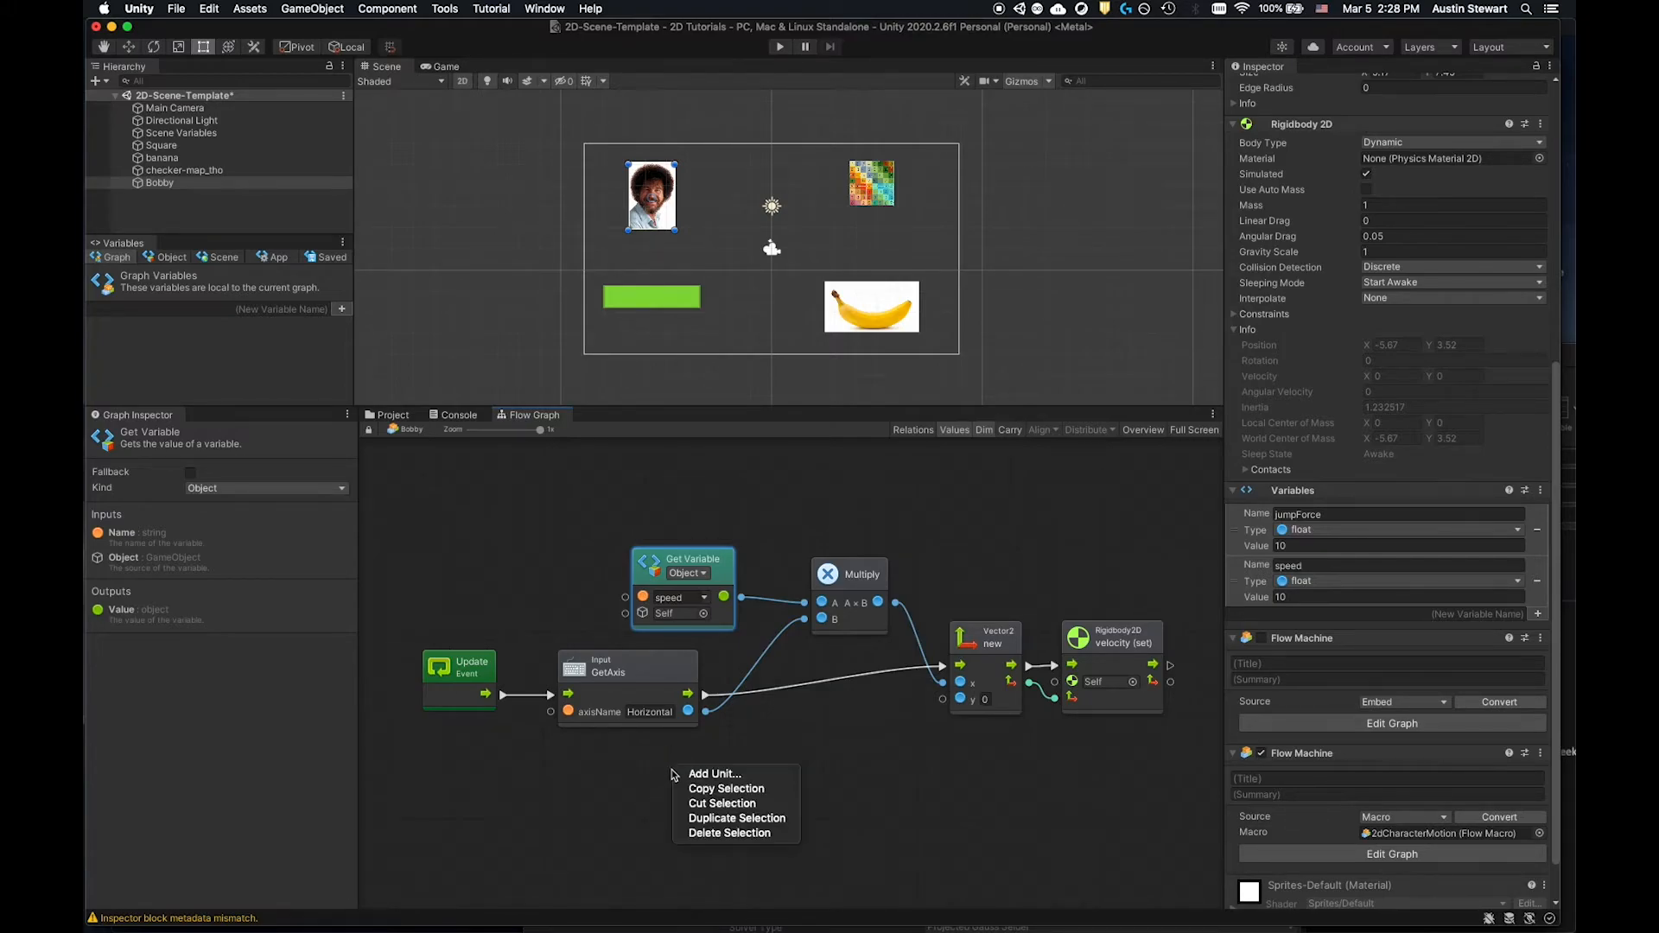
{"action": "left_click", "coordinate": [696, 775]}
{"action": "type", "text": "time.de"}
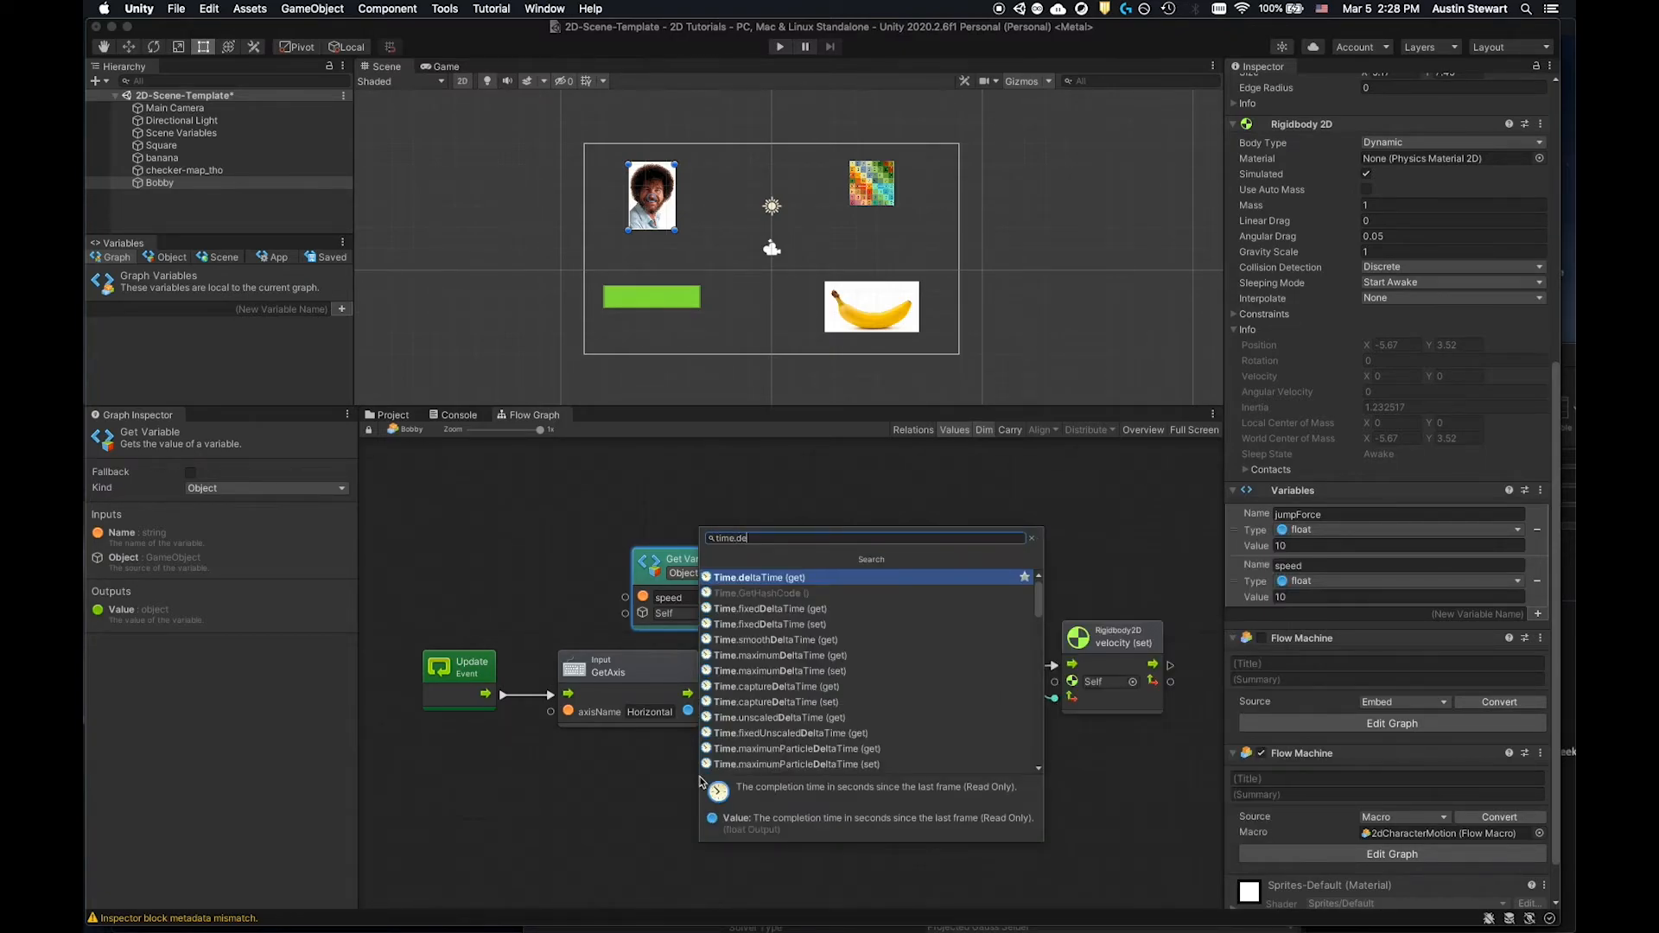
{"action": "left_click", "coordinate": [760, 578]}
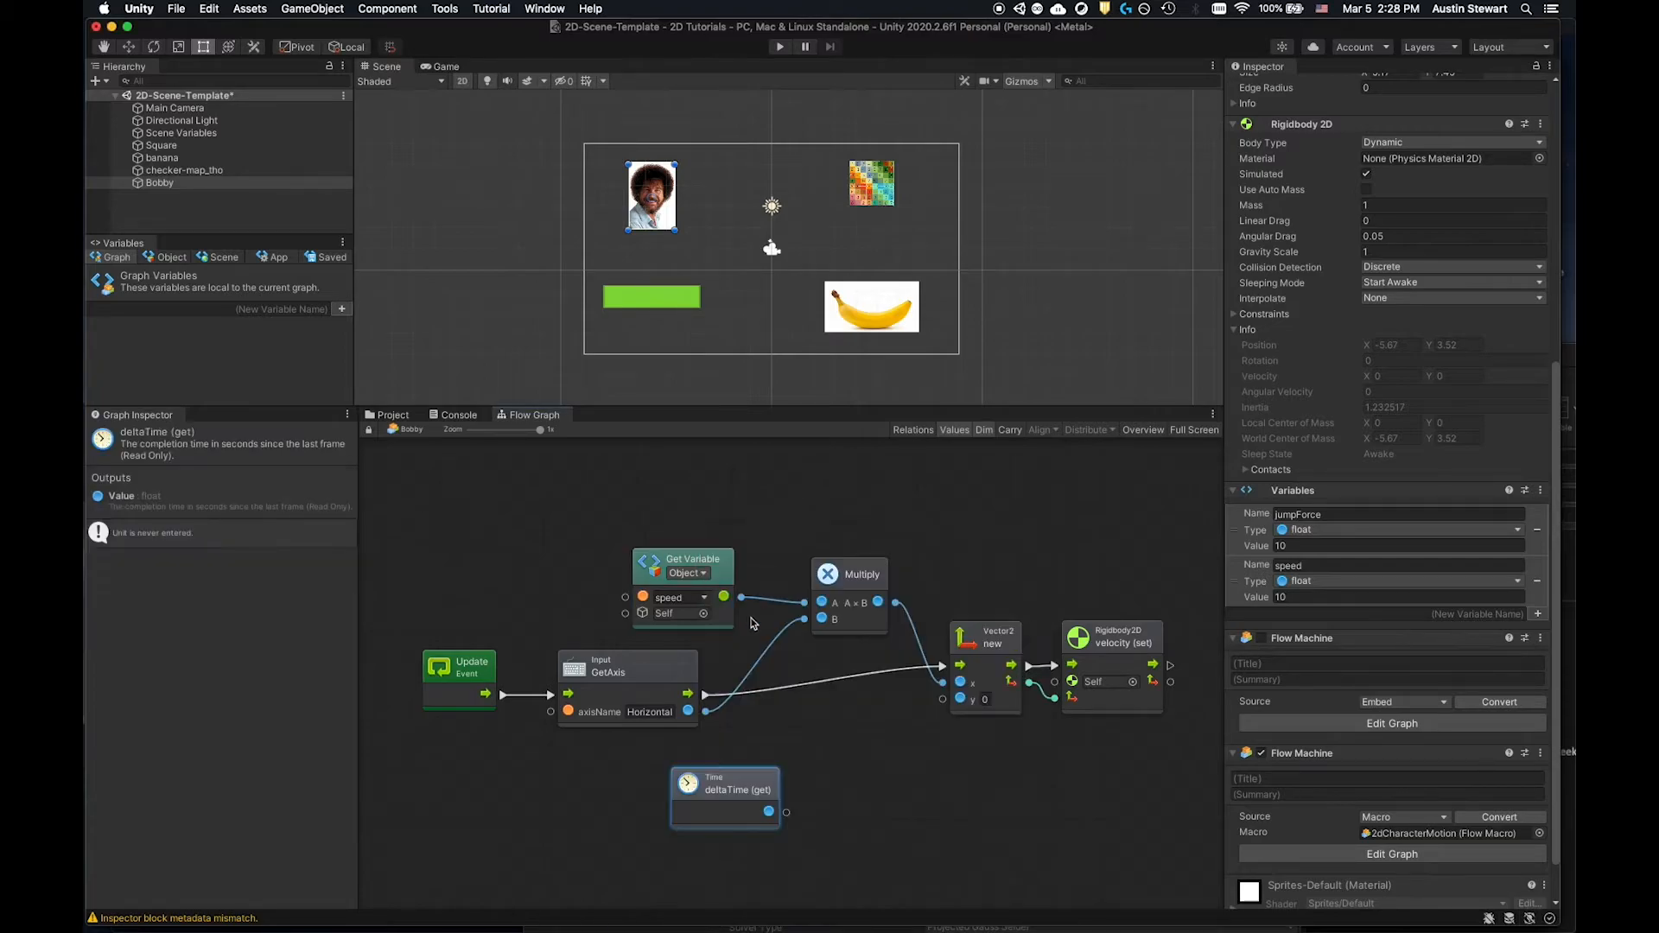
{"action": "left_click_drag", "start_coordinate": [754, 787], "coordinate": [722, 794]}
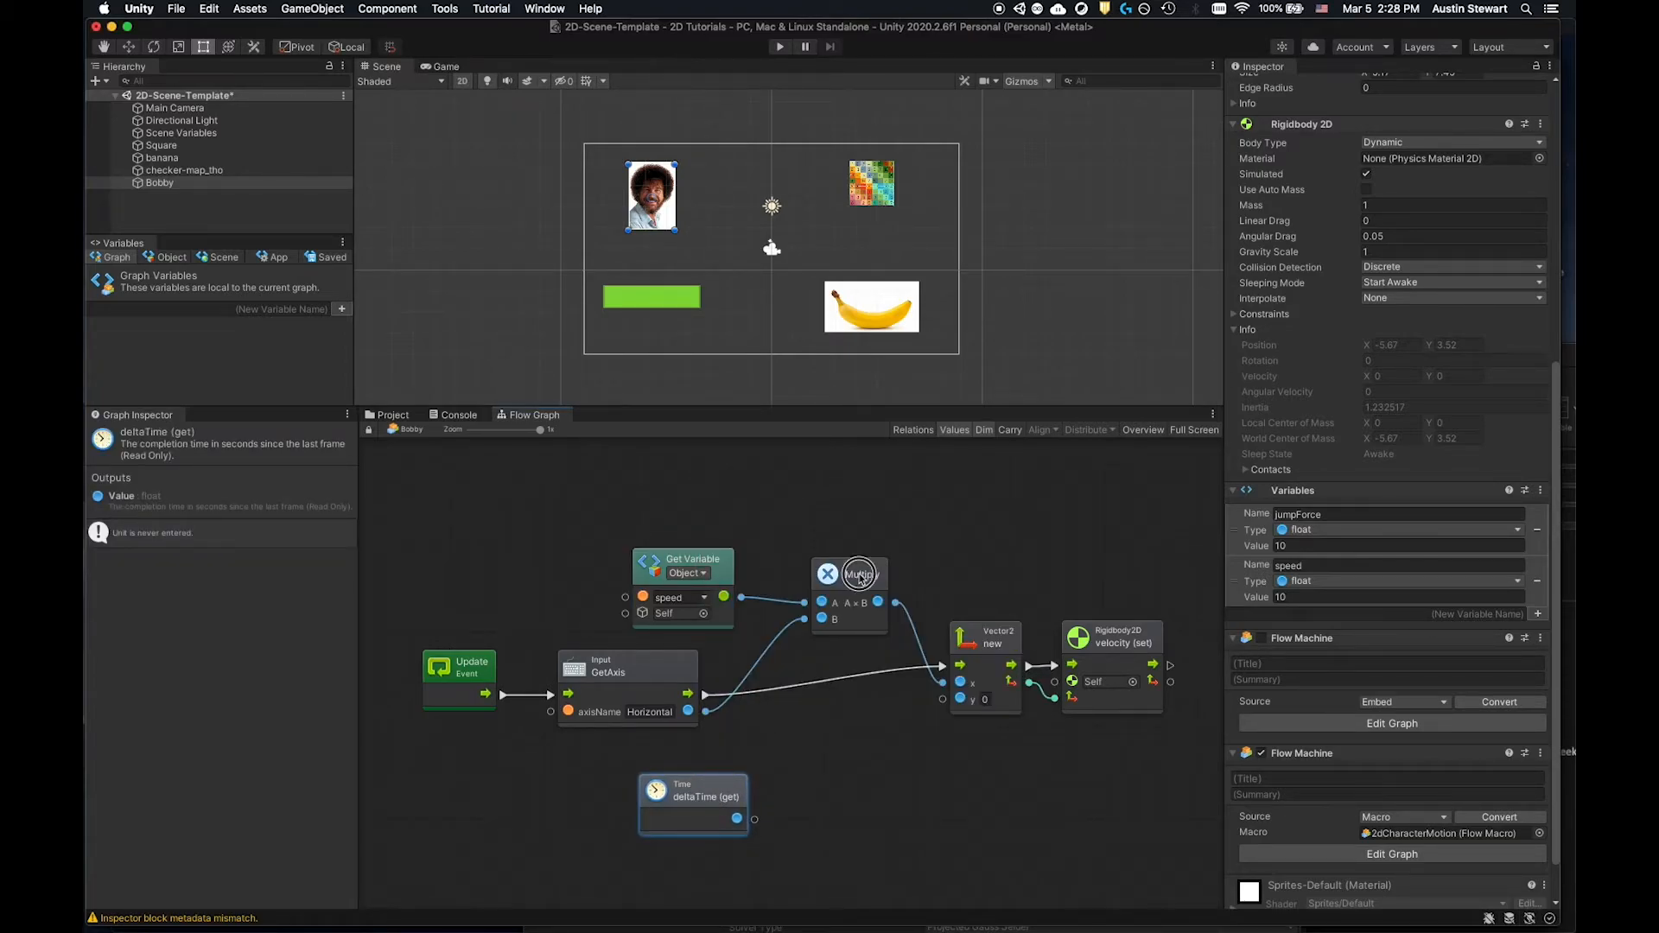
Duplicate the Multiply unit and place the copy beside the deltaTime unit.
{"action": "left_click_drag", "start_coordinate": [859, 578], "coordinate": [843, 599]}
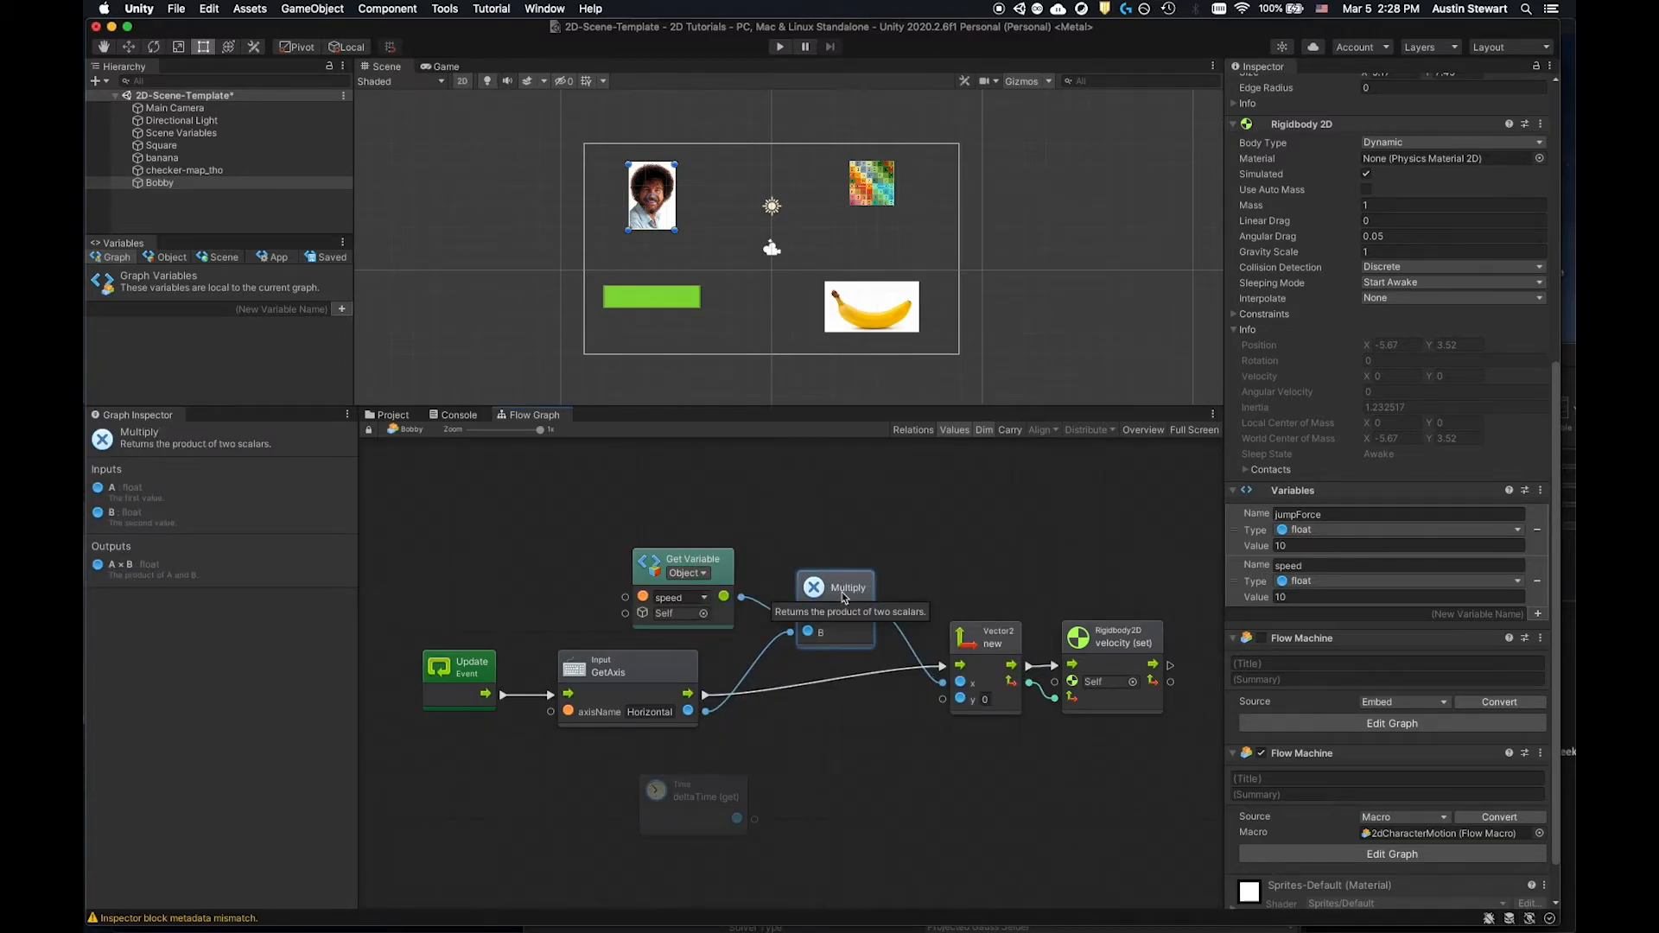
{"action": "key", "text": "super+d"}
{"action": "left_click_drag", "start_coordinate": [804, 649], "coordinate": [855, 775]}
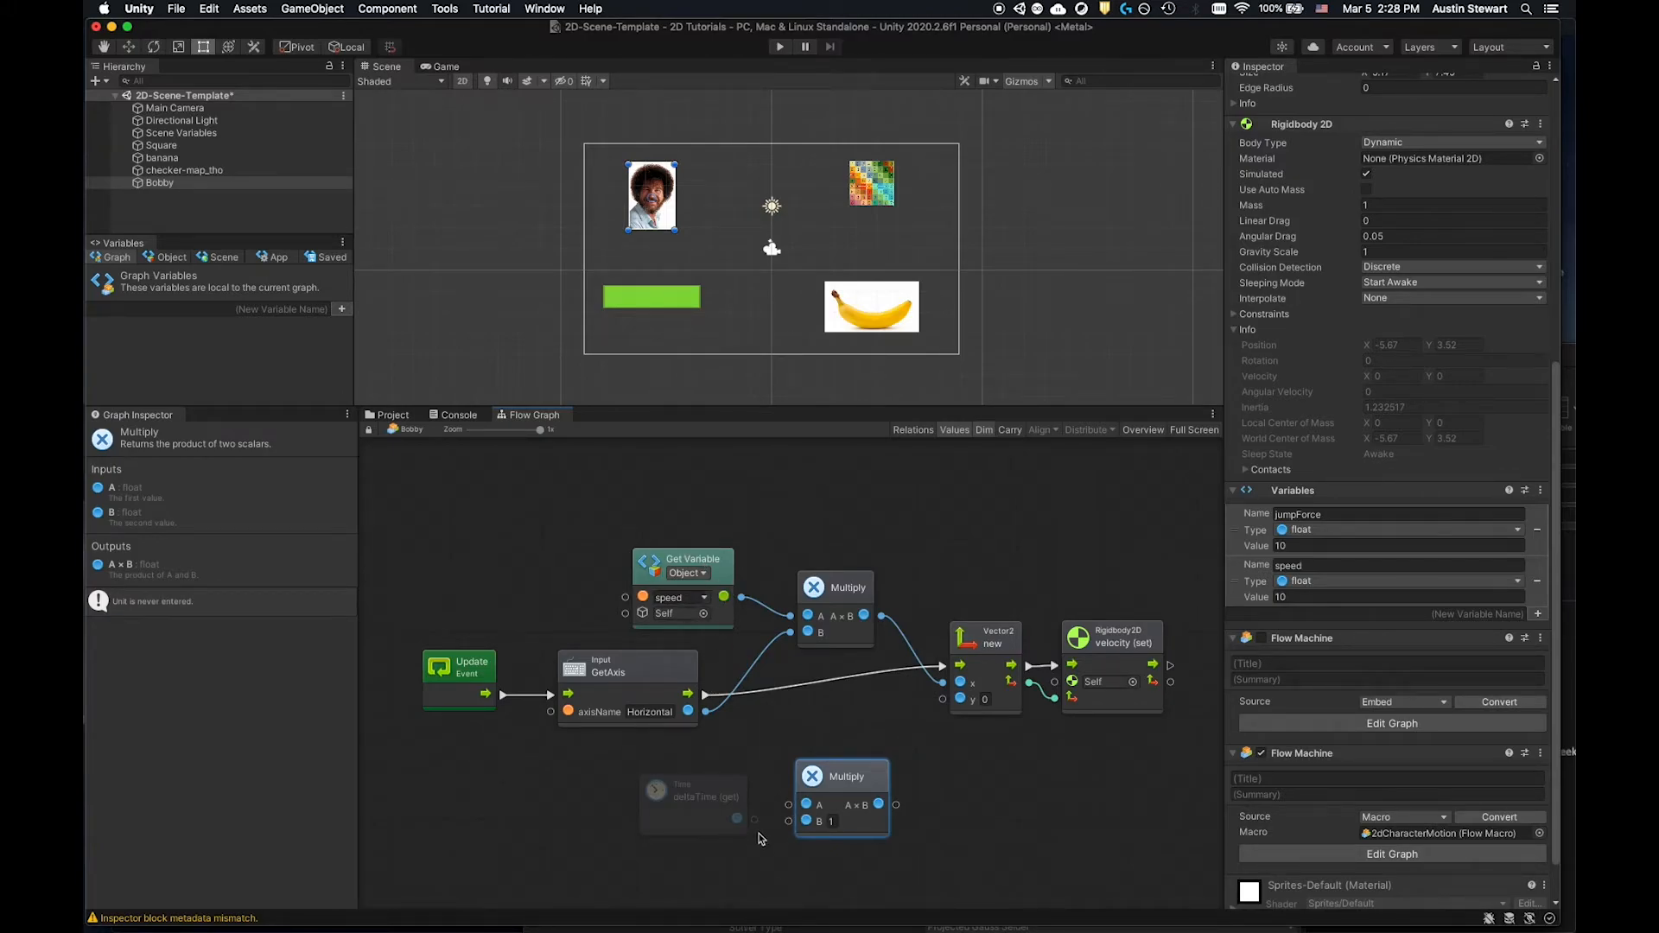
{"action": "left_click_drag", "start_coordinate": [825, 786], "coordinate": [848, 775]}
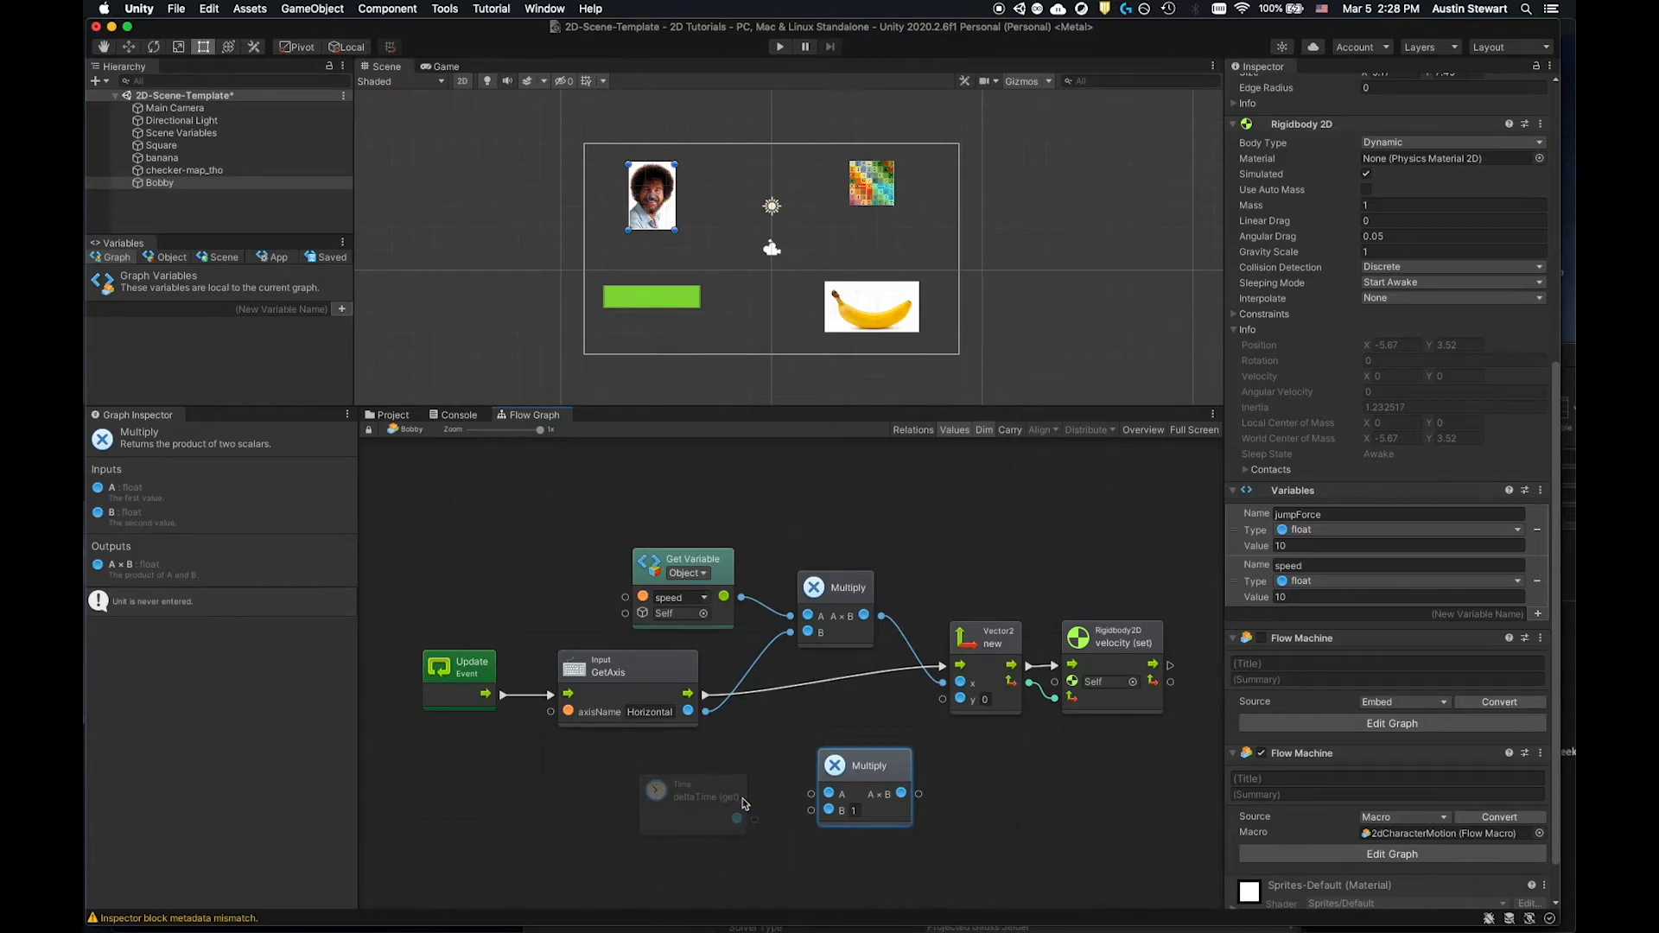
Wire the first product into the second Multiply's A, deltaTime into its B, and its result into the Vector2 unit's x.
{"action": "left_click_drag", "start_coordinate": [754, 821], "coordinate": [828, 811]}
{"action": "left_click_drag", "start_coordinate": [881, 616], "coordinate": [912, 785]}
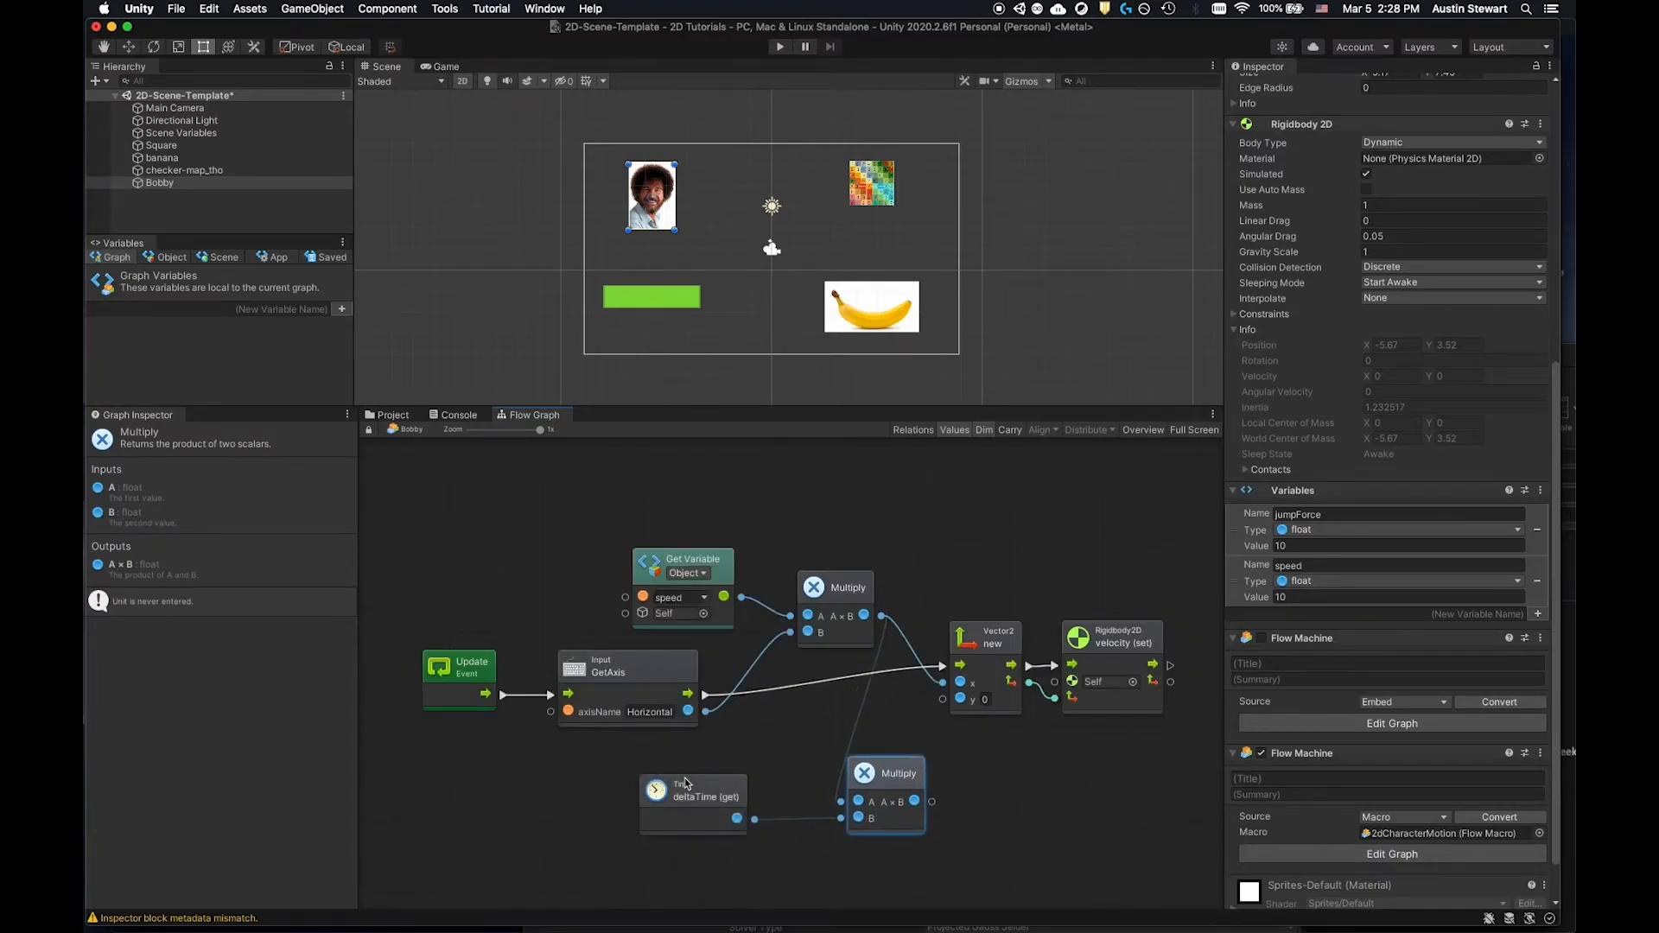
{"action": "left_click_drag", "start_coordinate": [693, 784], "coordinate": [752, 761]}
{"action": "left_click_drag", "start_coordinate": [895, 774], "coordinate": [894, 745]}
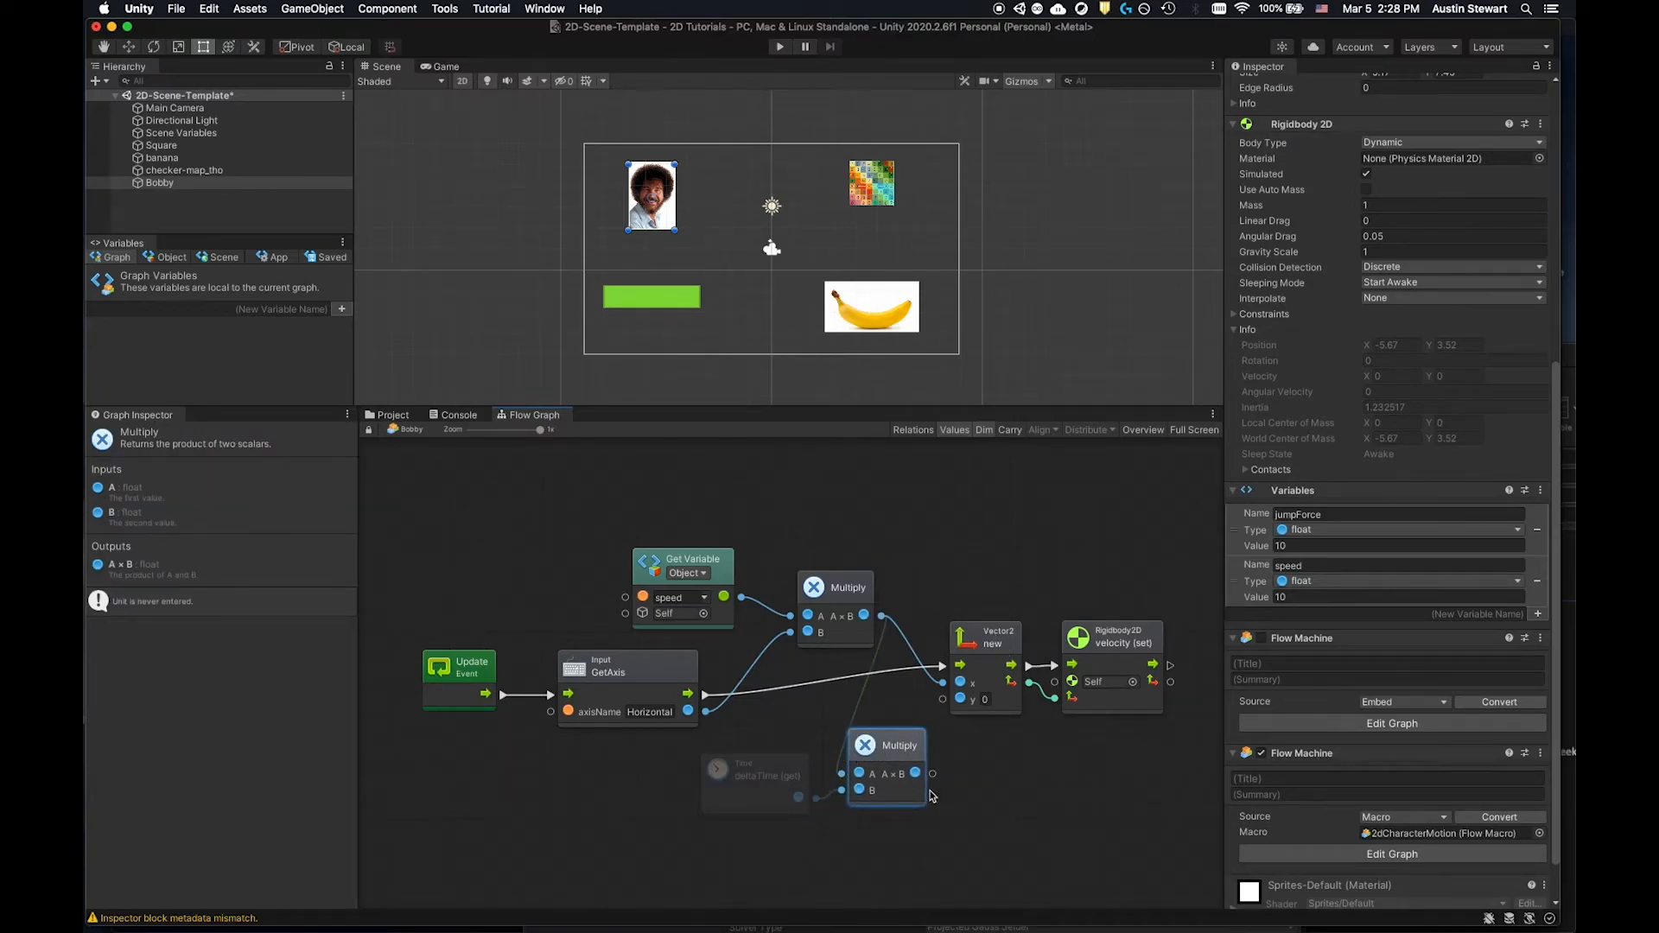
{"action": "left_click_drag", "start_coordinate": [934, 778], "coordinate": [958, 682]}
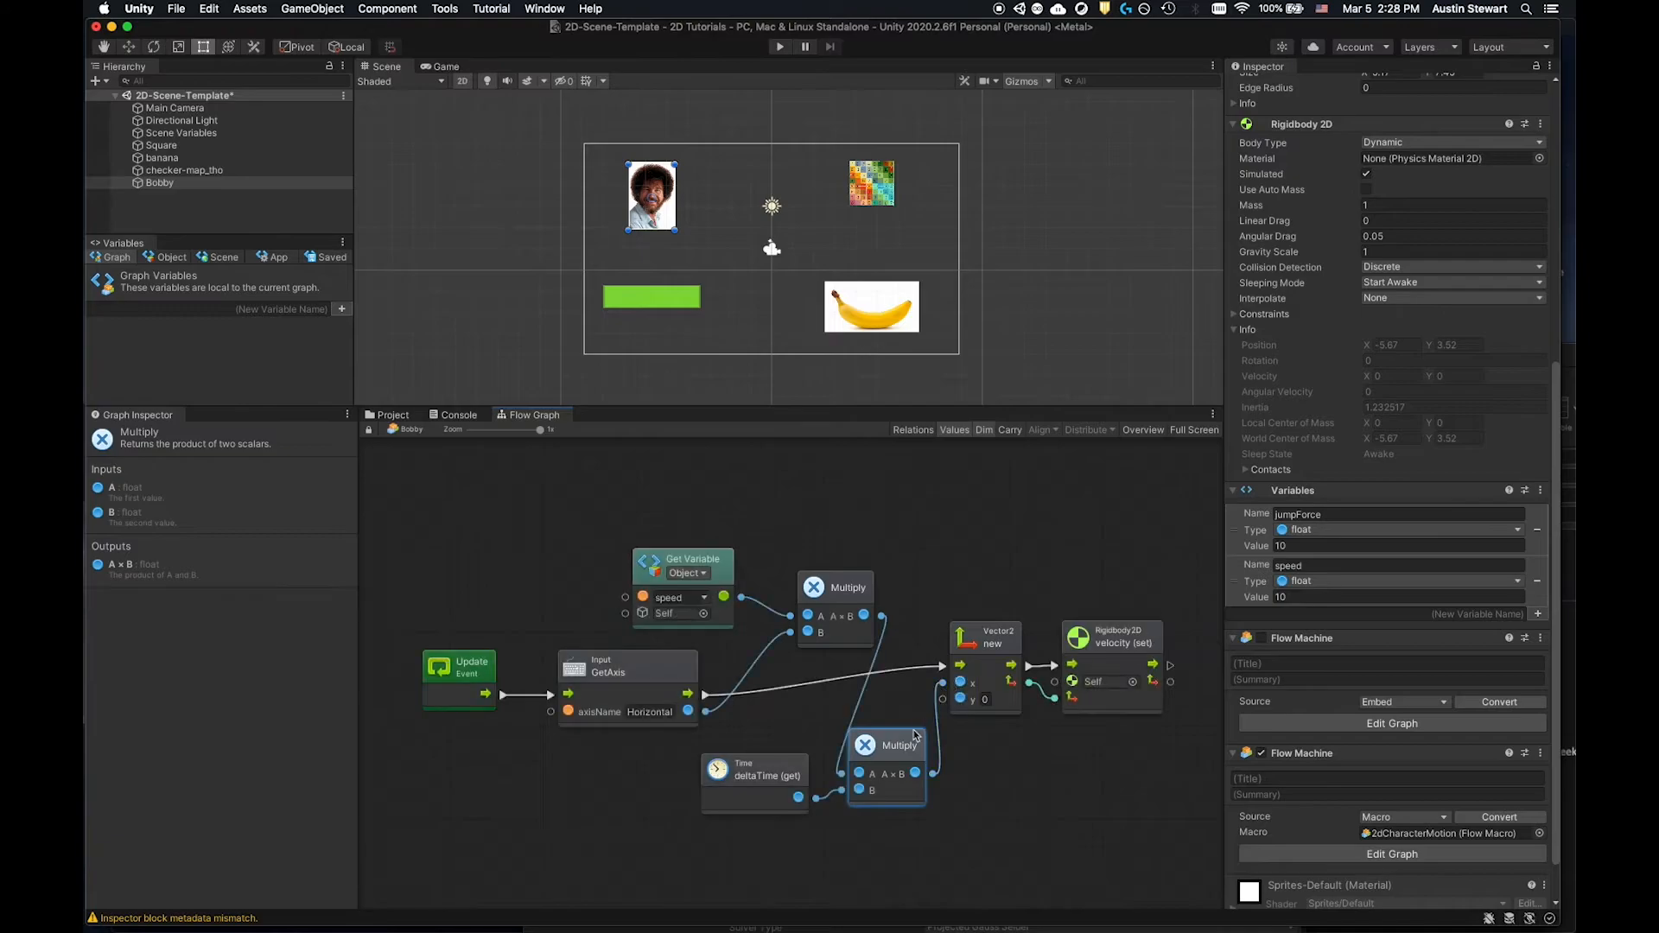
Rearrange both Multiply units and the deltaTime unit into a more compact layout before the Vector2 unit.
{"action": "left_click_drag", "start_coordinate": [888, 737], "coordinate": [894, 692]}
{"action": "left_click_drag", "start_coordinate": [842, 590], "coordinate": [809, 584]}
{"action": "left_click_drag", "start_coordinate": [781, 776], "coordinate": [799, 739]}
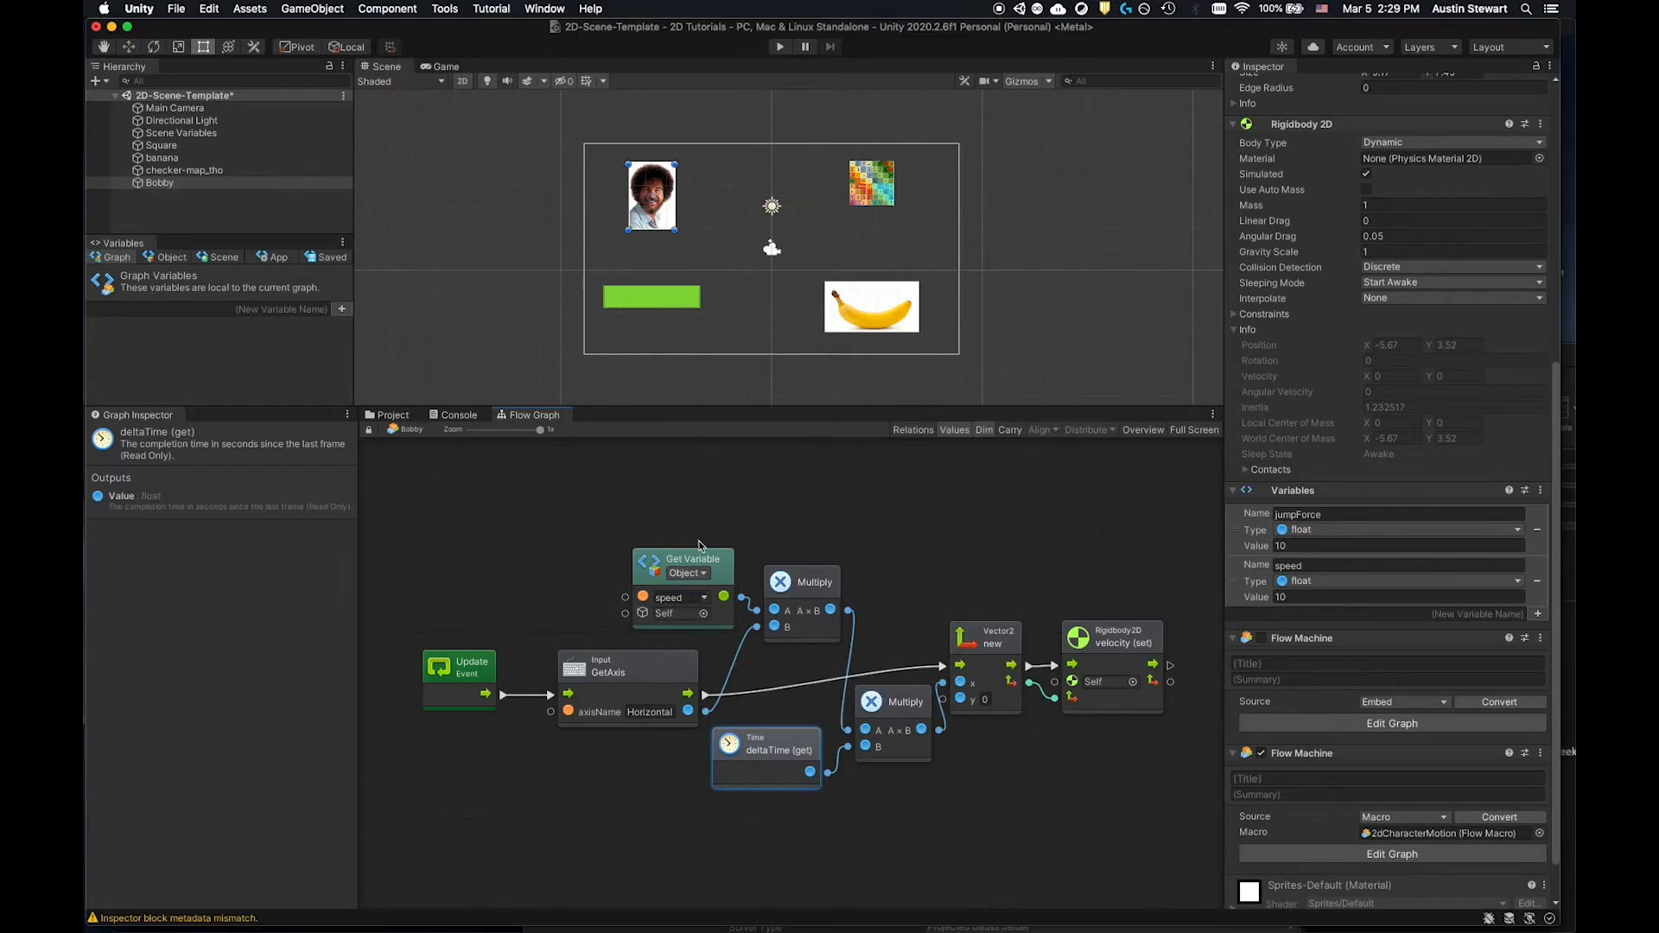
Set the value of Bobby's speed object variable to 100.
{"action": "left_click", "coordinate": [688, 566]}
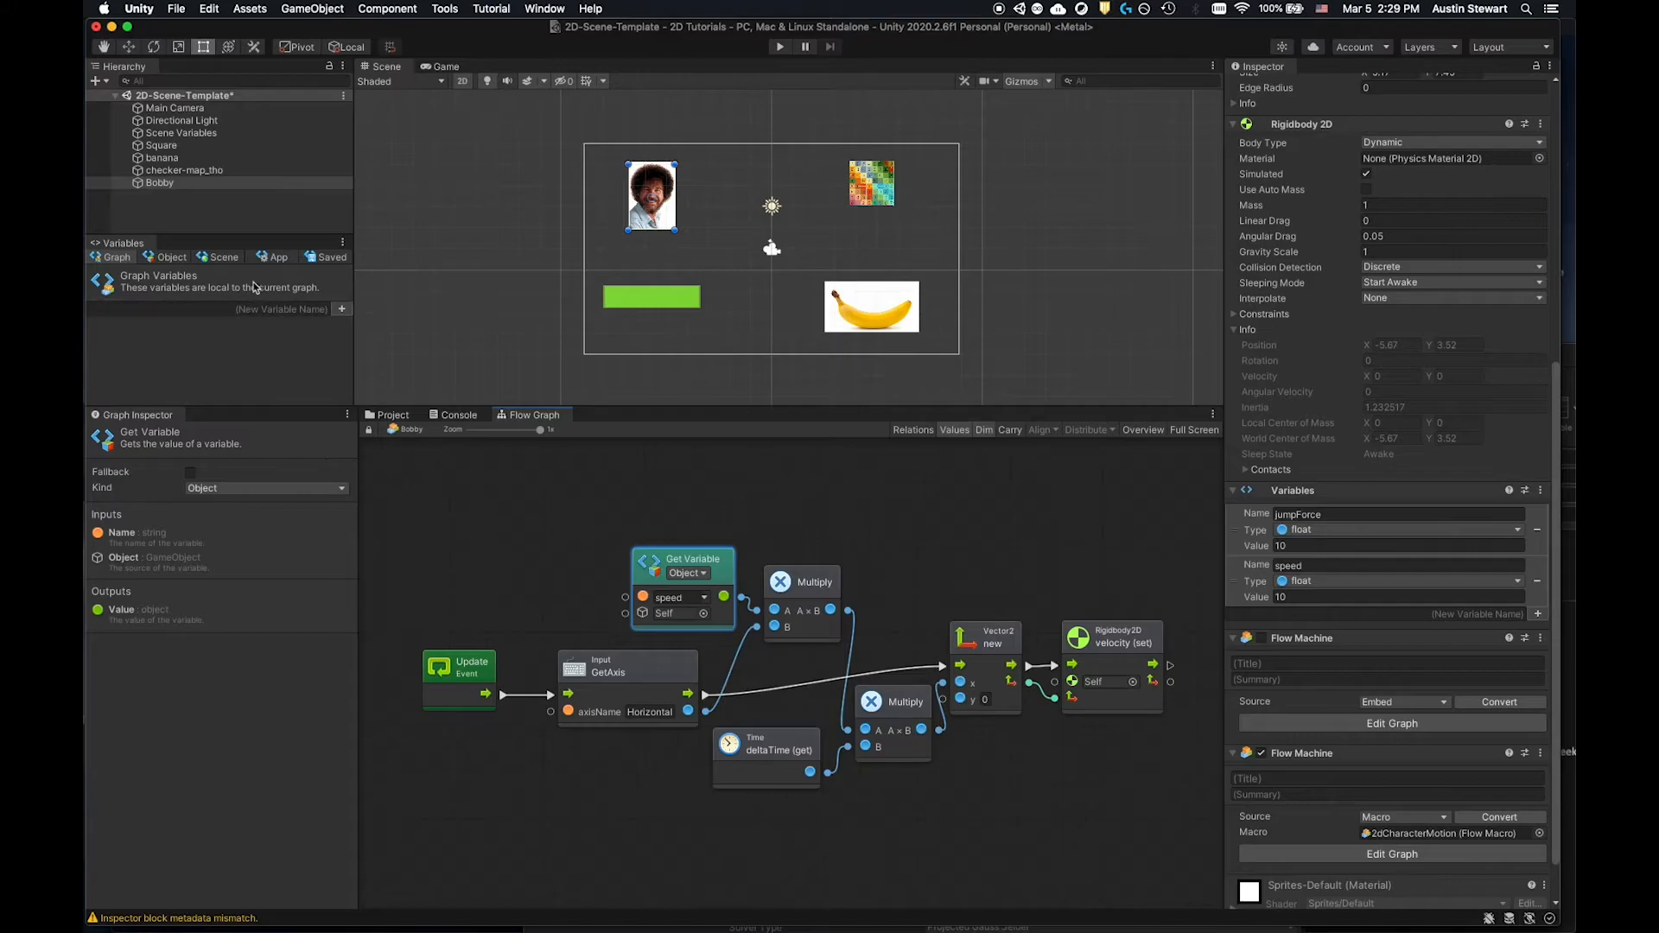
{"action": "left_click", "coordinate": [175, 257]}
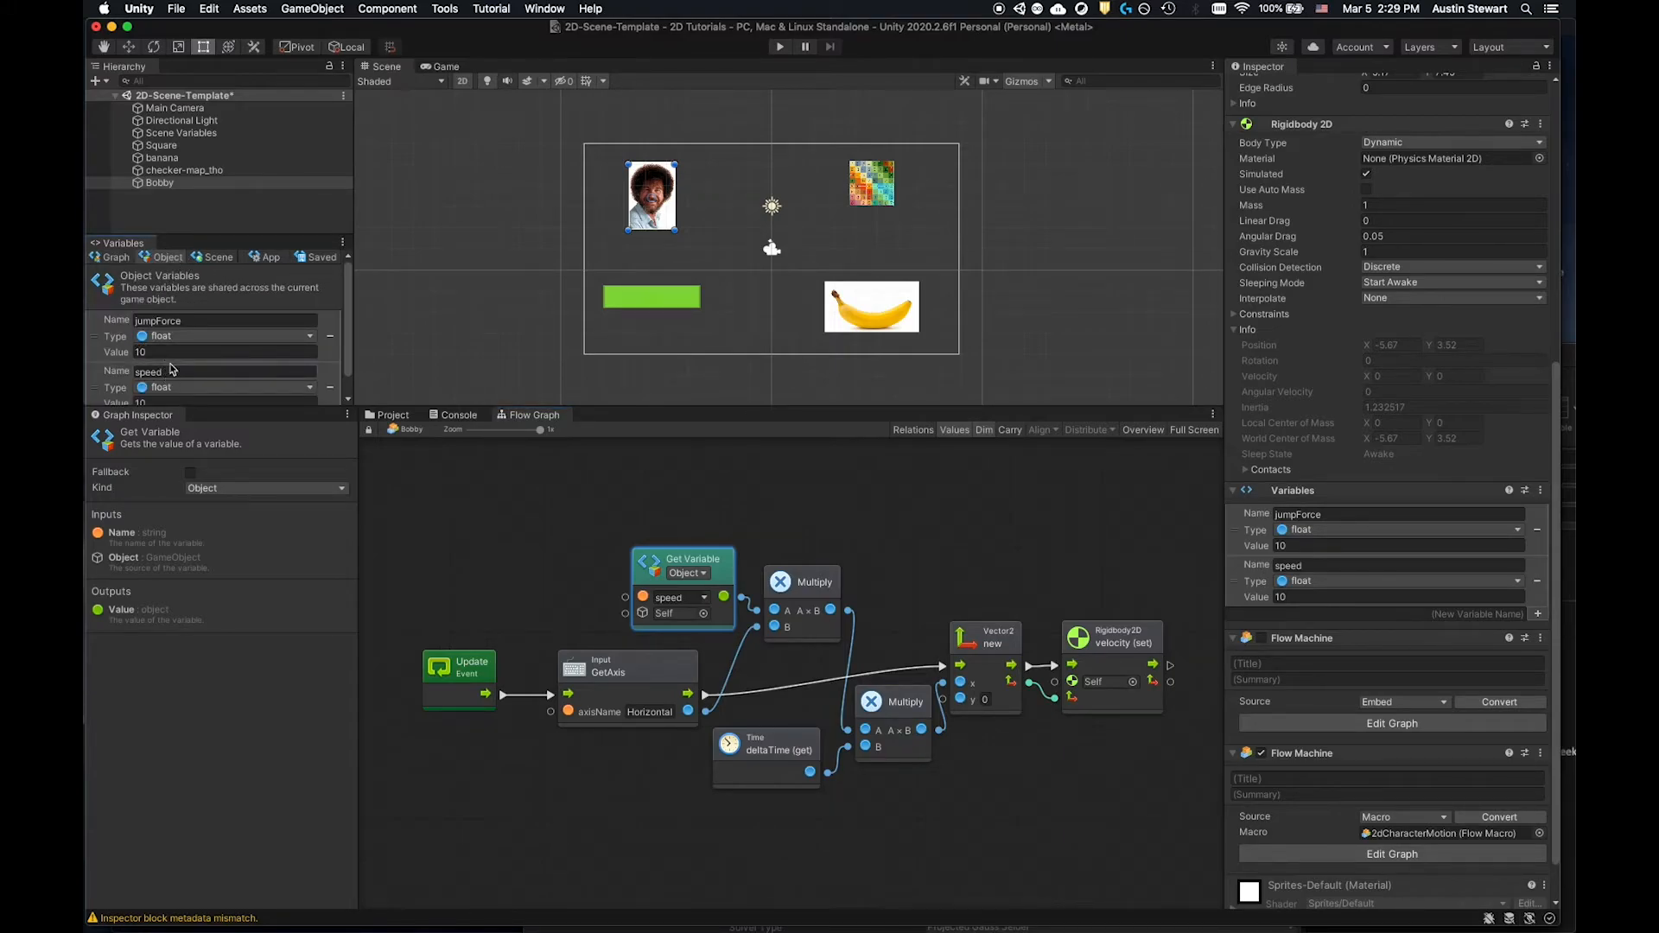
{"action": "scroll", "coordinate": [171, 373], "scroll_direction": "down", "scroll_amount": 2}
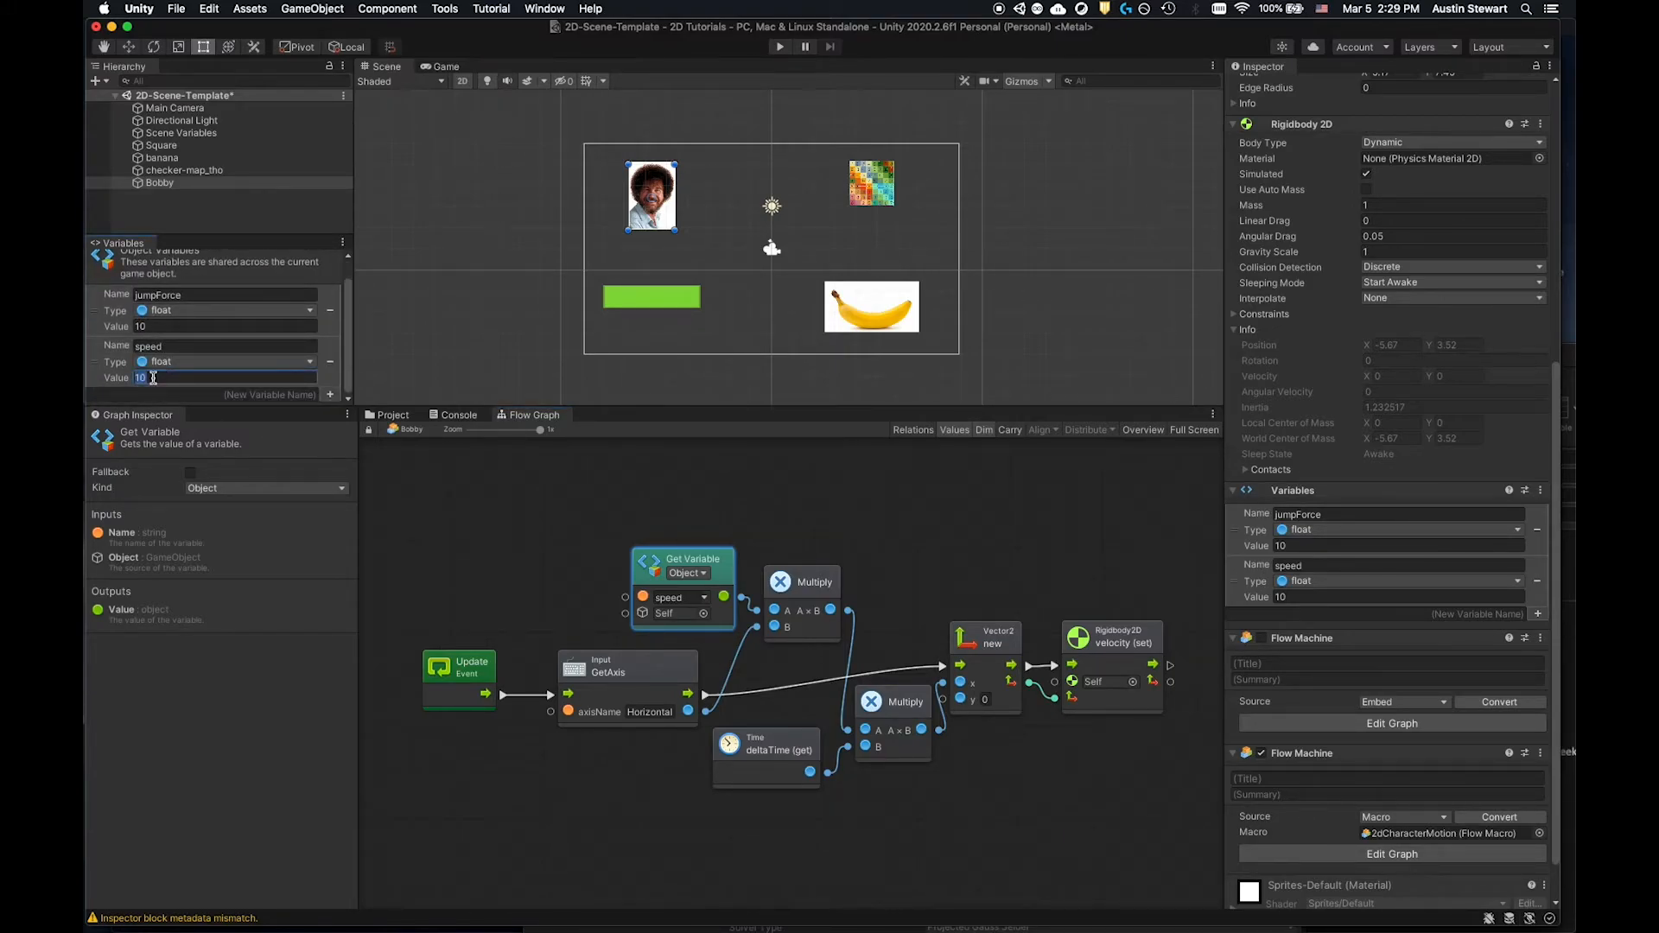
{"action": "left_click", "coordinate": [482, 578]}
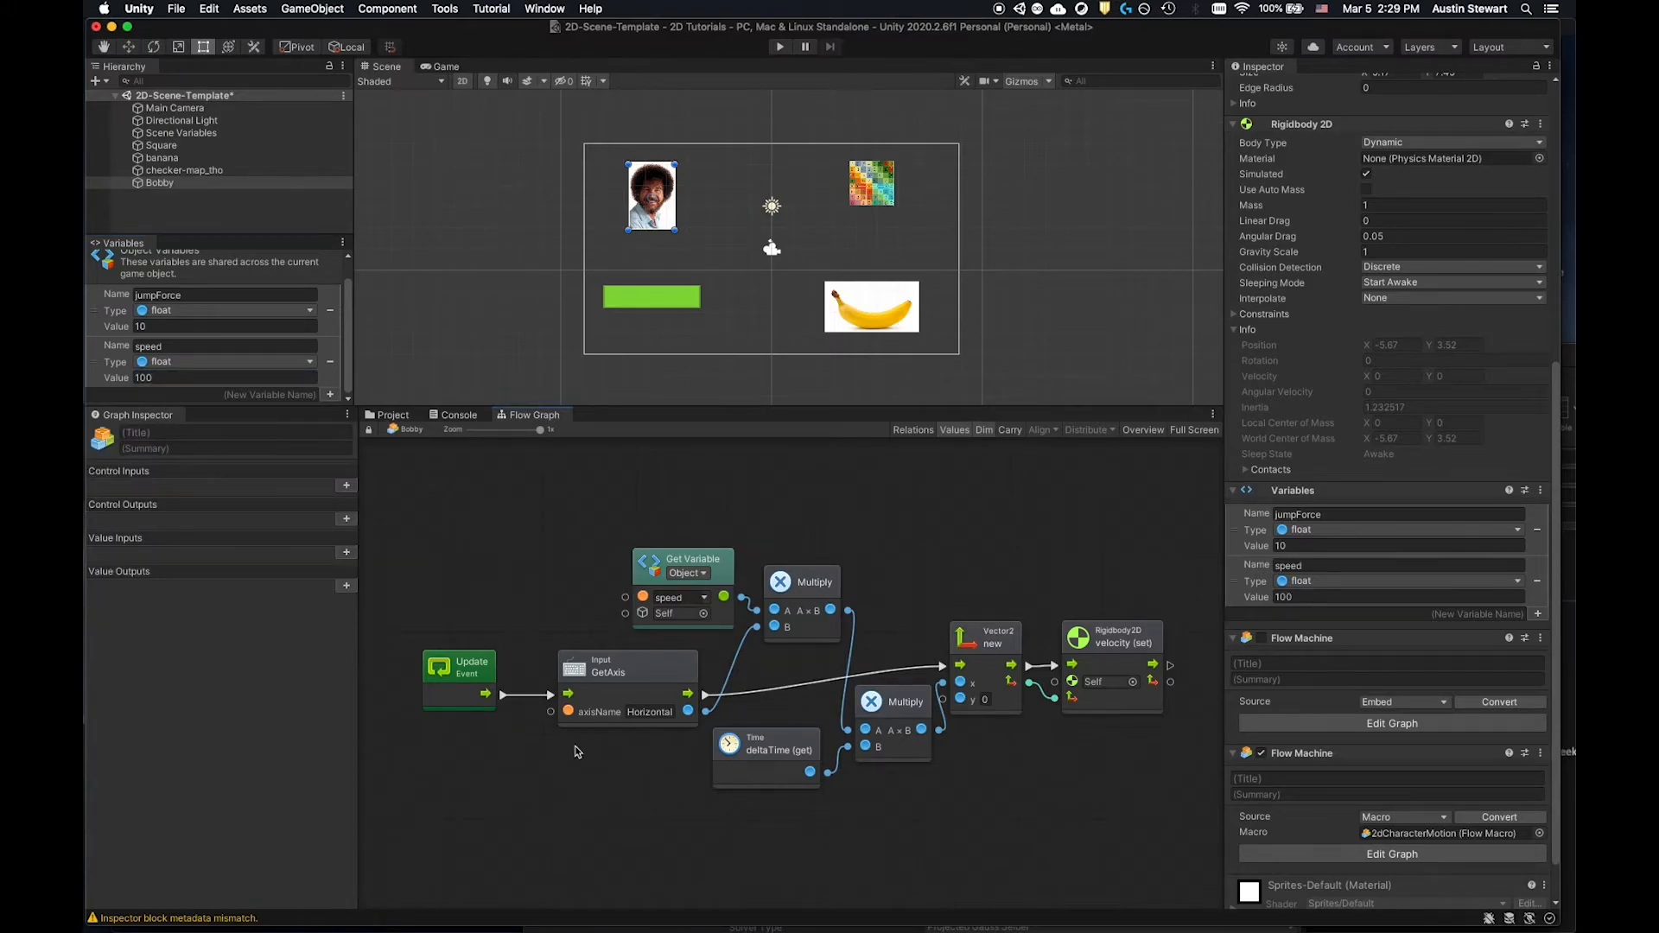
Run the scene and test the deltaTime-scaled motion by moving Bobby repeatedly in both horizontal directions.
{"action": "left_click", "coordinate": [776, 45]}
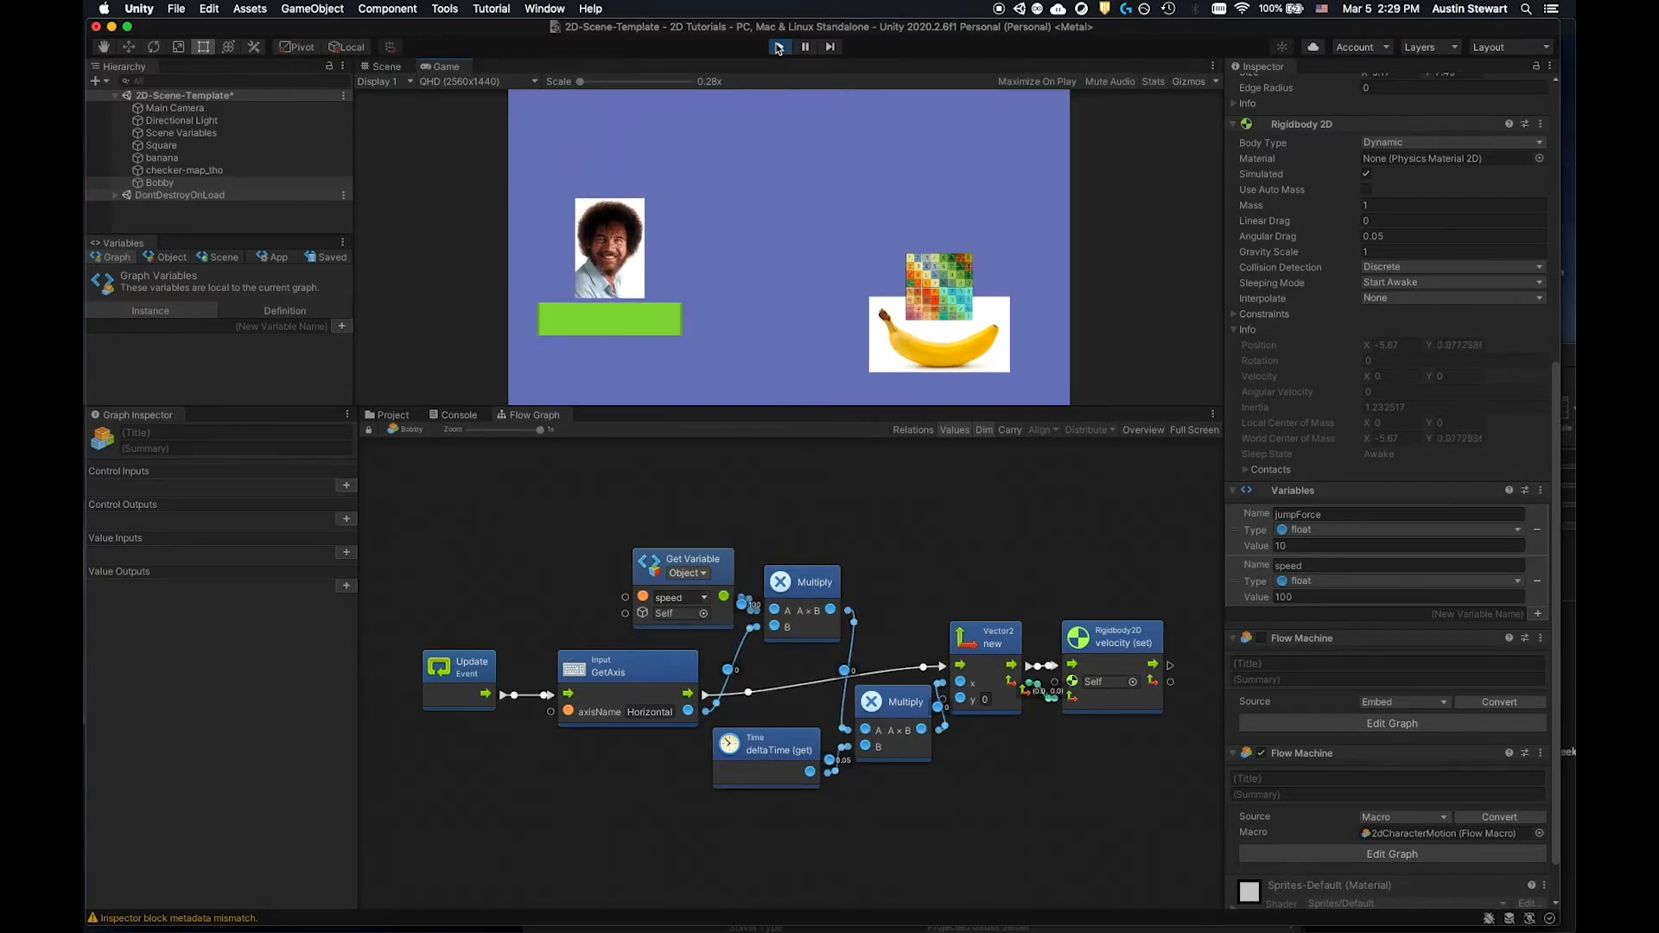
{"action": "key", "text": "Right"}
{"action": "key", "text": "Left"}
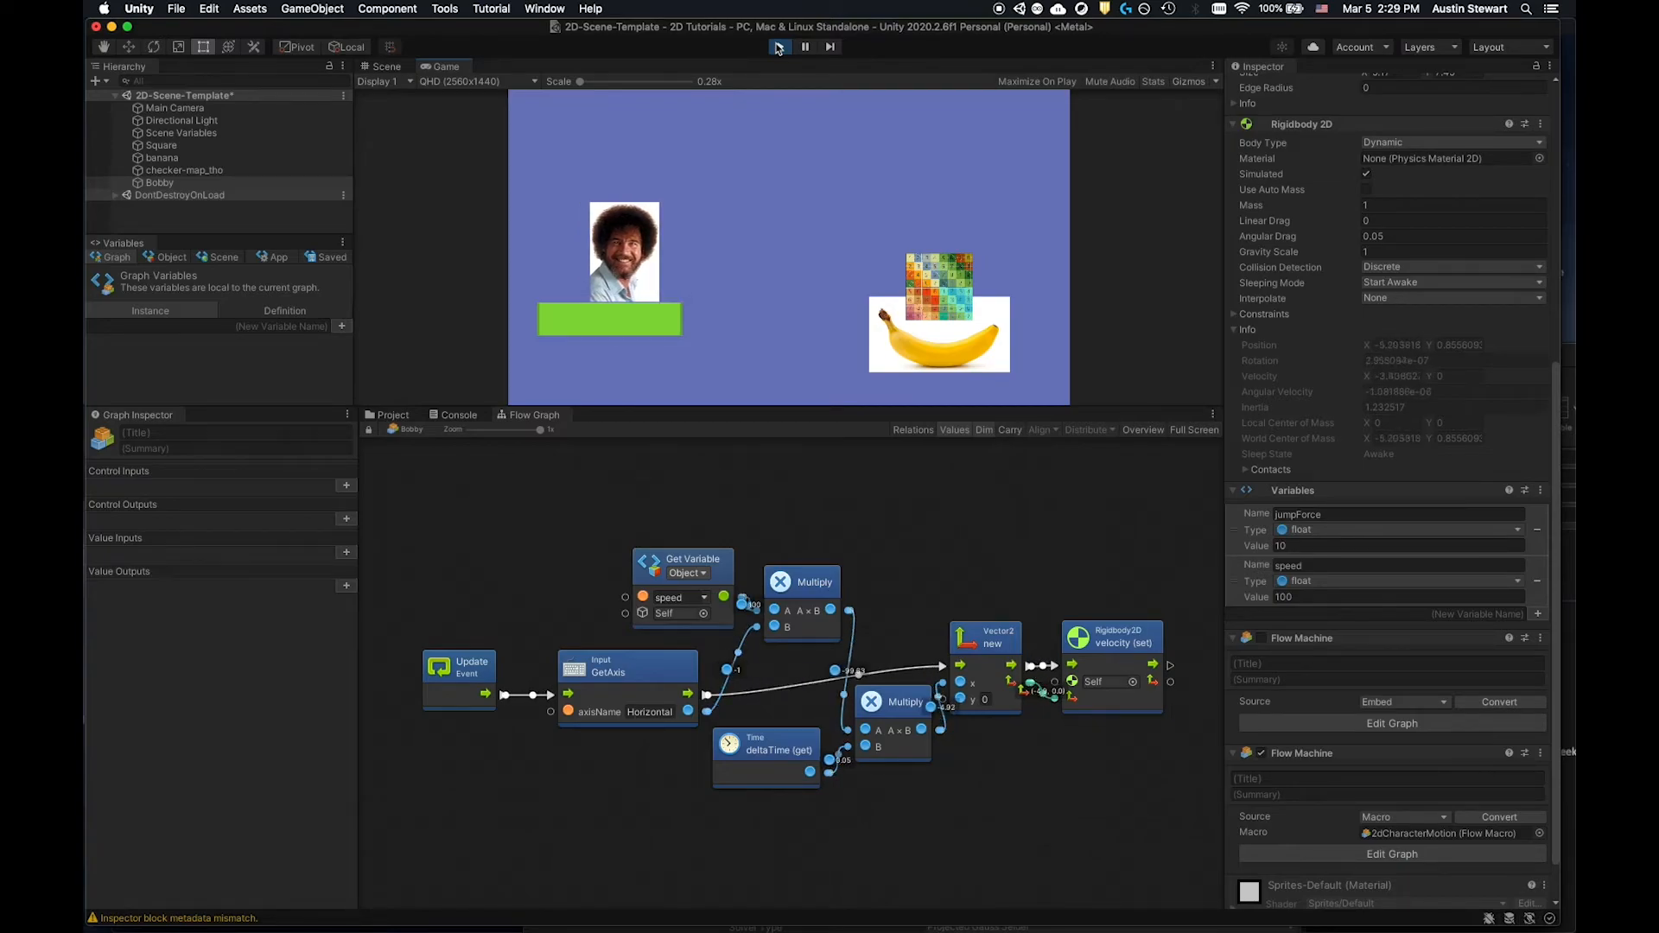
{"action": "key", "text": "Right"}
{"action": "key", "text": "Left"}
{"action": "key", "text": "Right"}
{"action": "key", "text": "Left"}
{"action": "key", "text": "Right"}
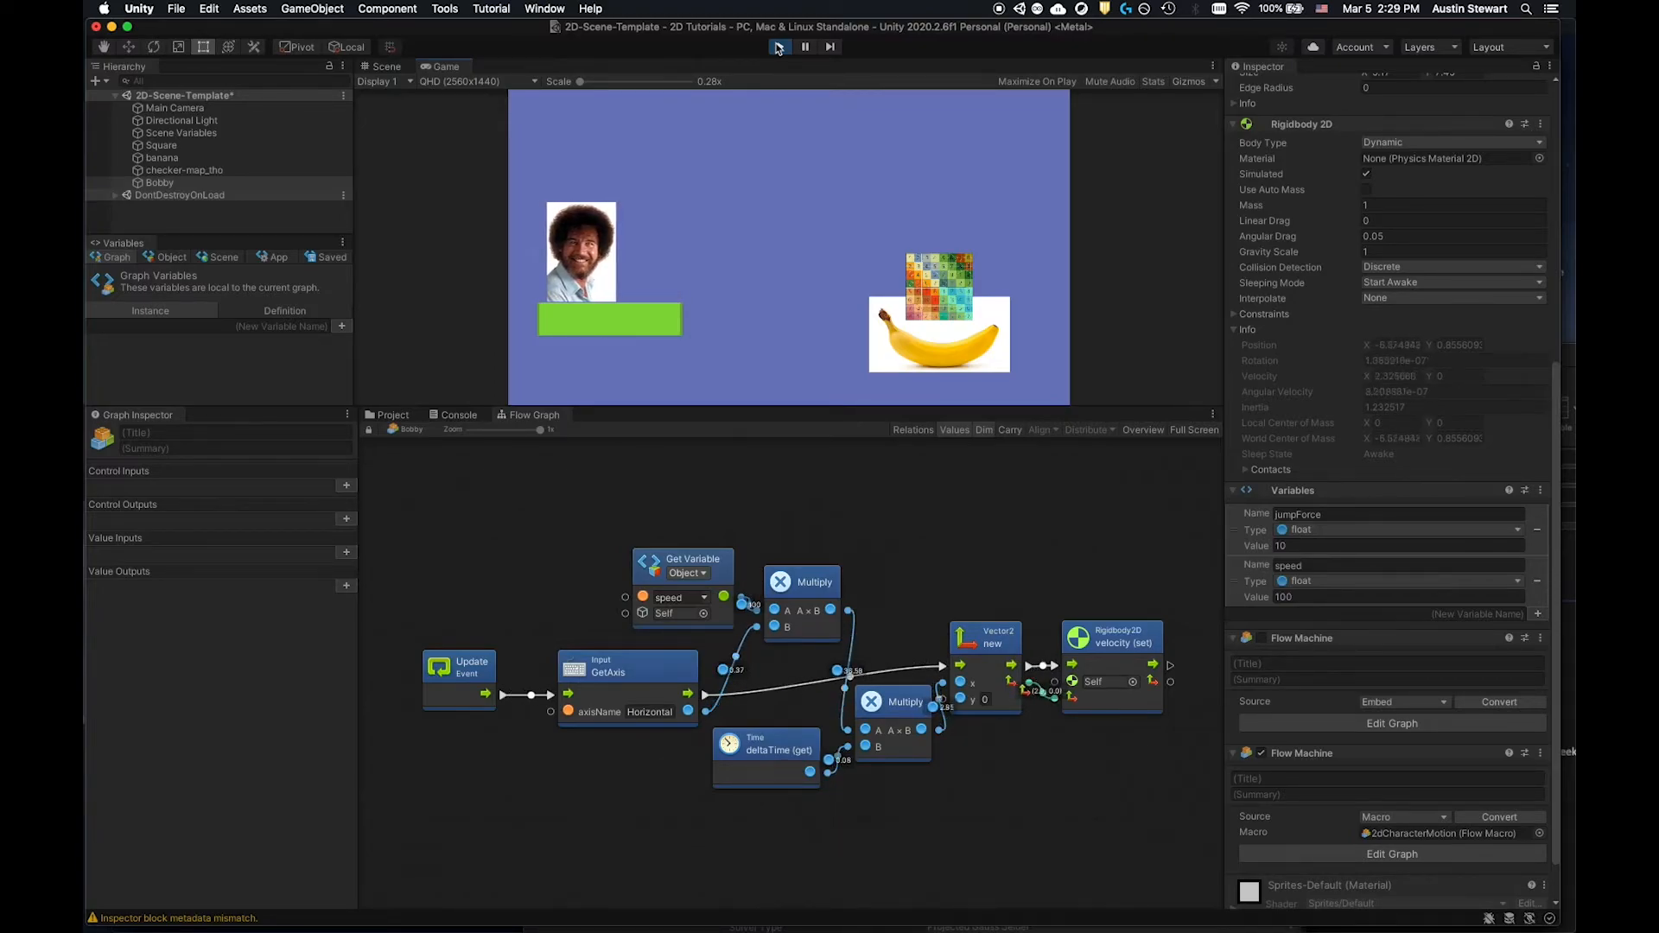
{"action": "key", "text": "Left"}
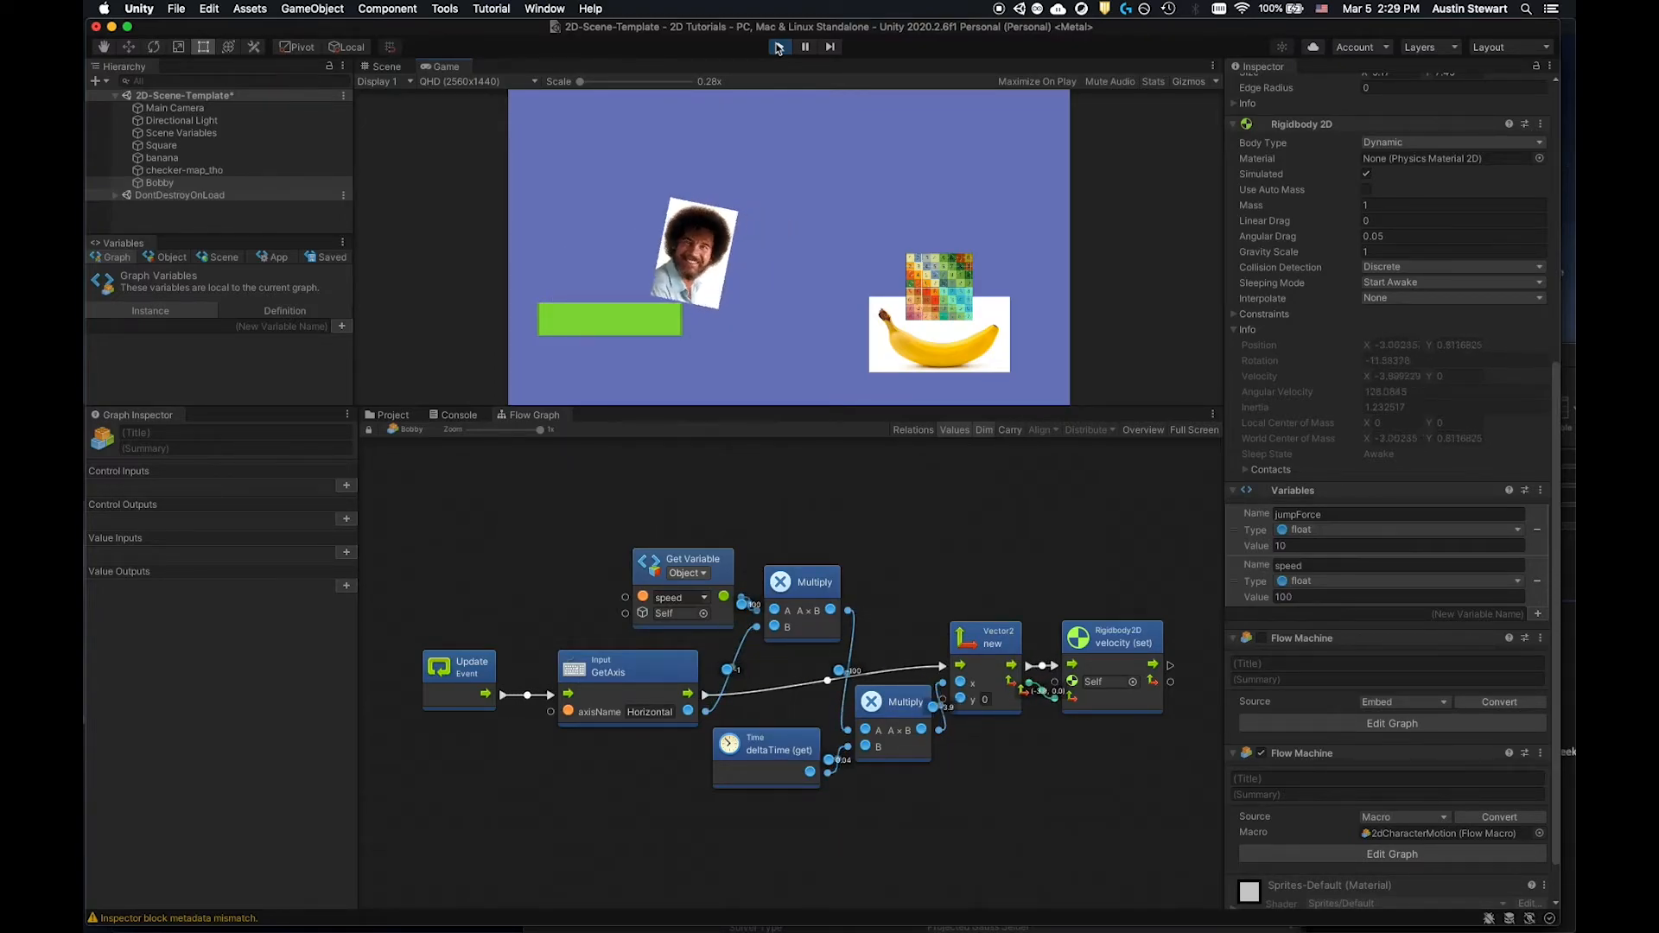
{"action": "key", "text": "Right"}
{"action": "key", "text": "Left"}
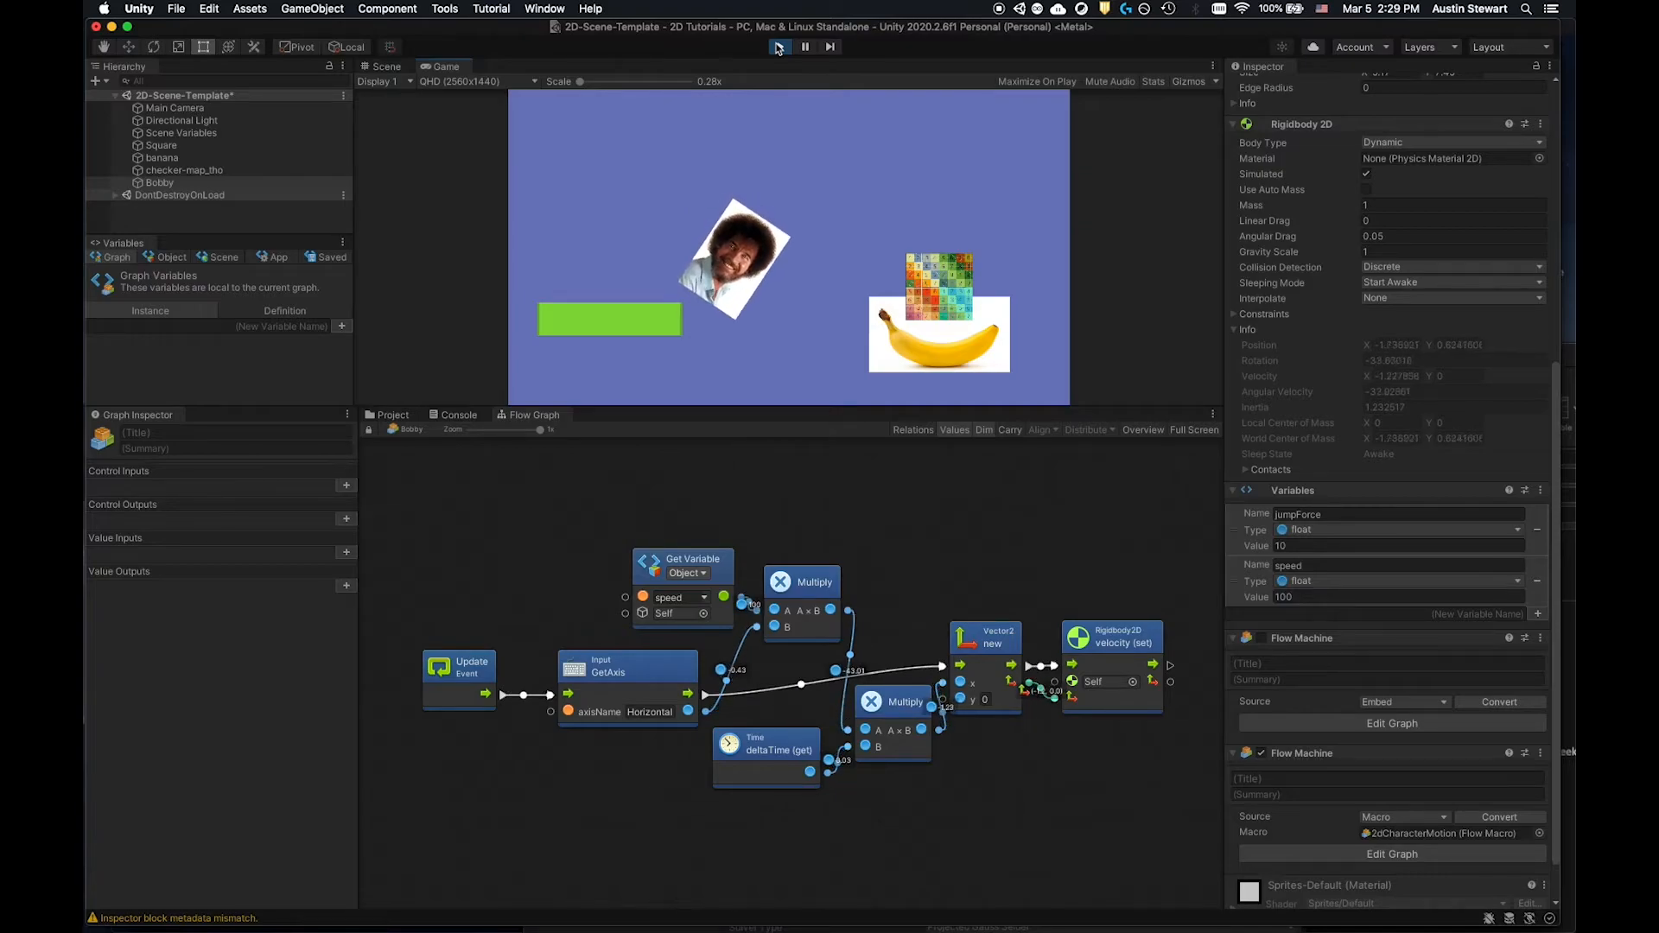
{"action": "key", "text": "Right"}
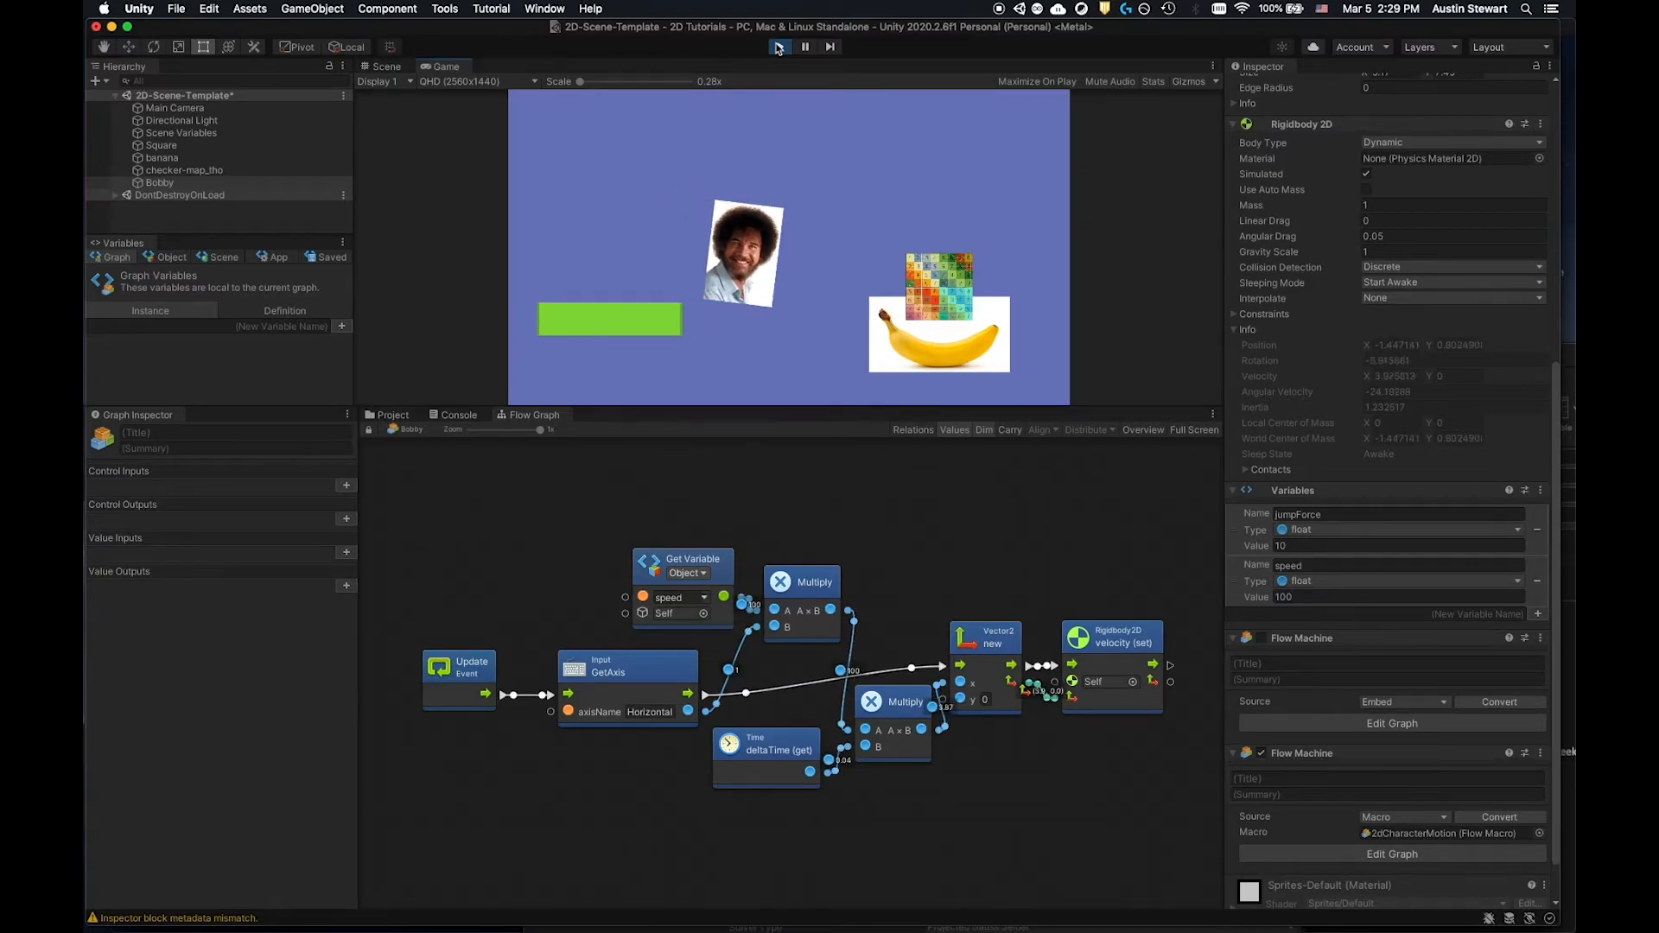
{"action": "key", "text": "Left"}
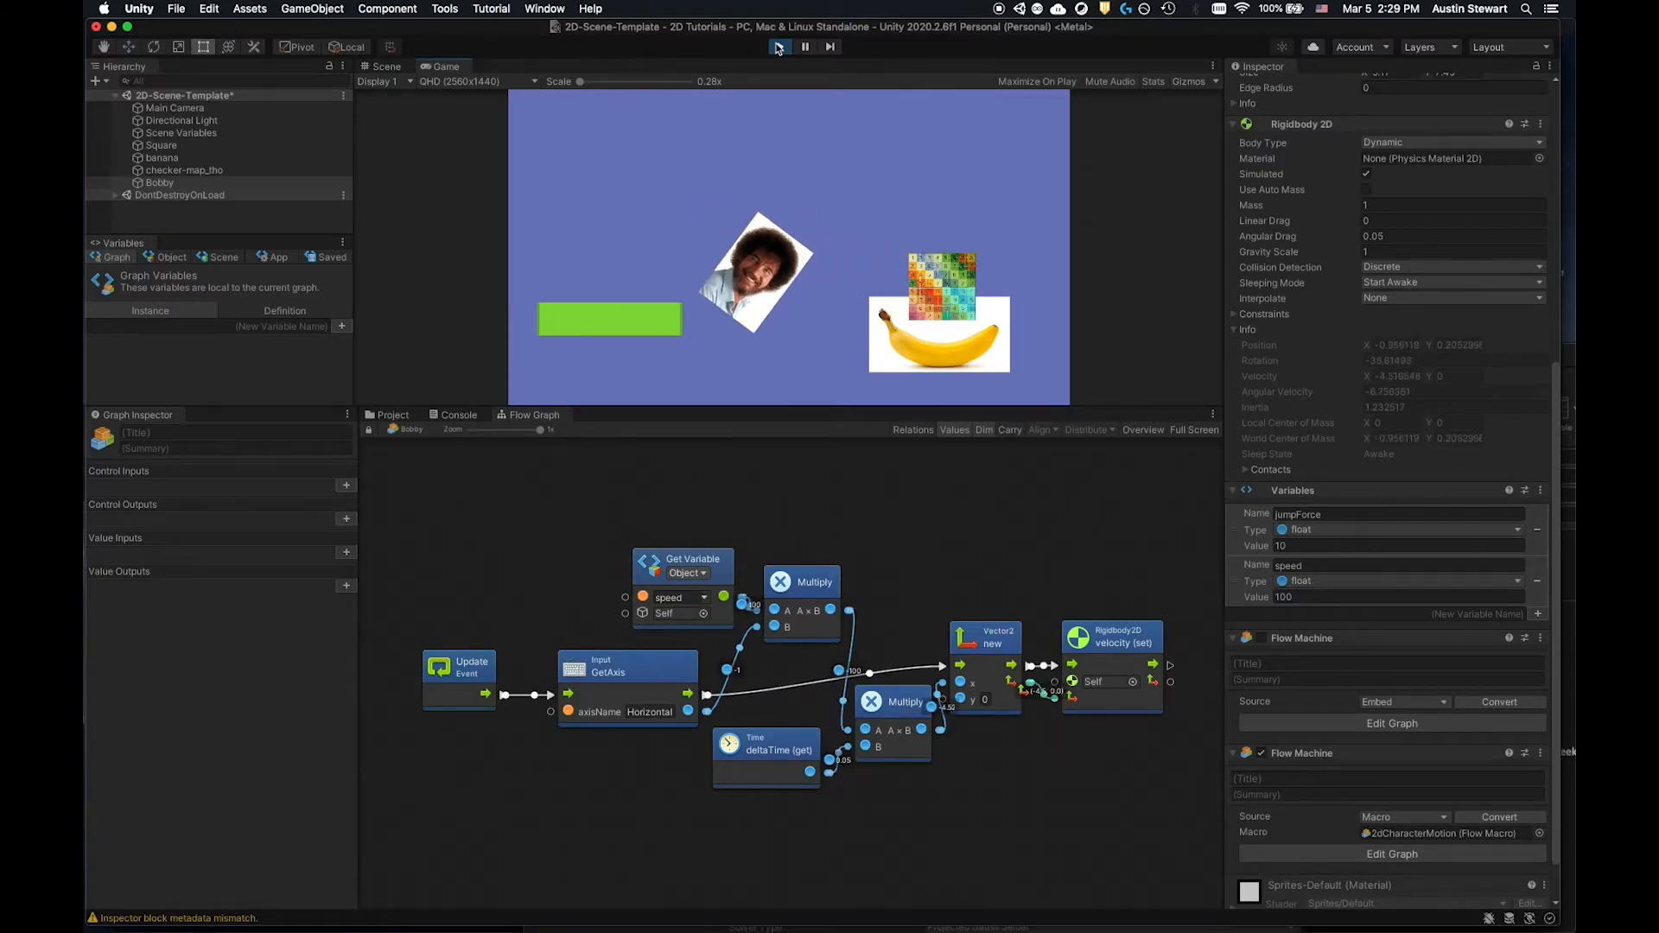
{"action": "key", "text": "Right"}
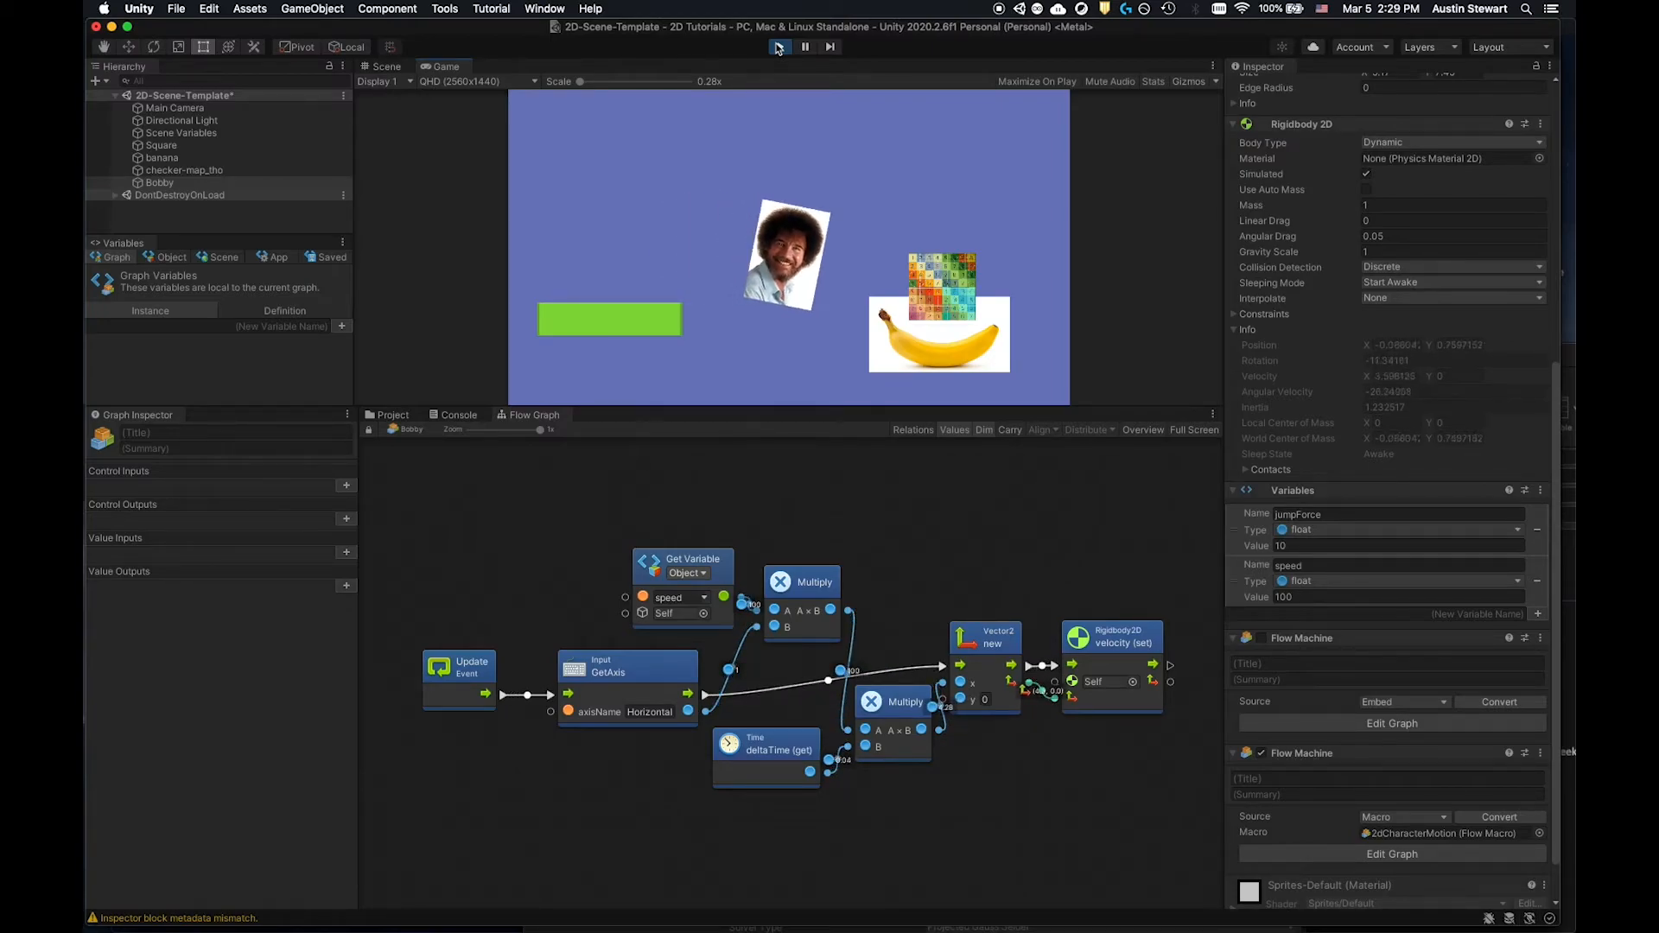
{"action": "key", "text": "Left"}
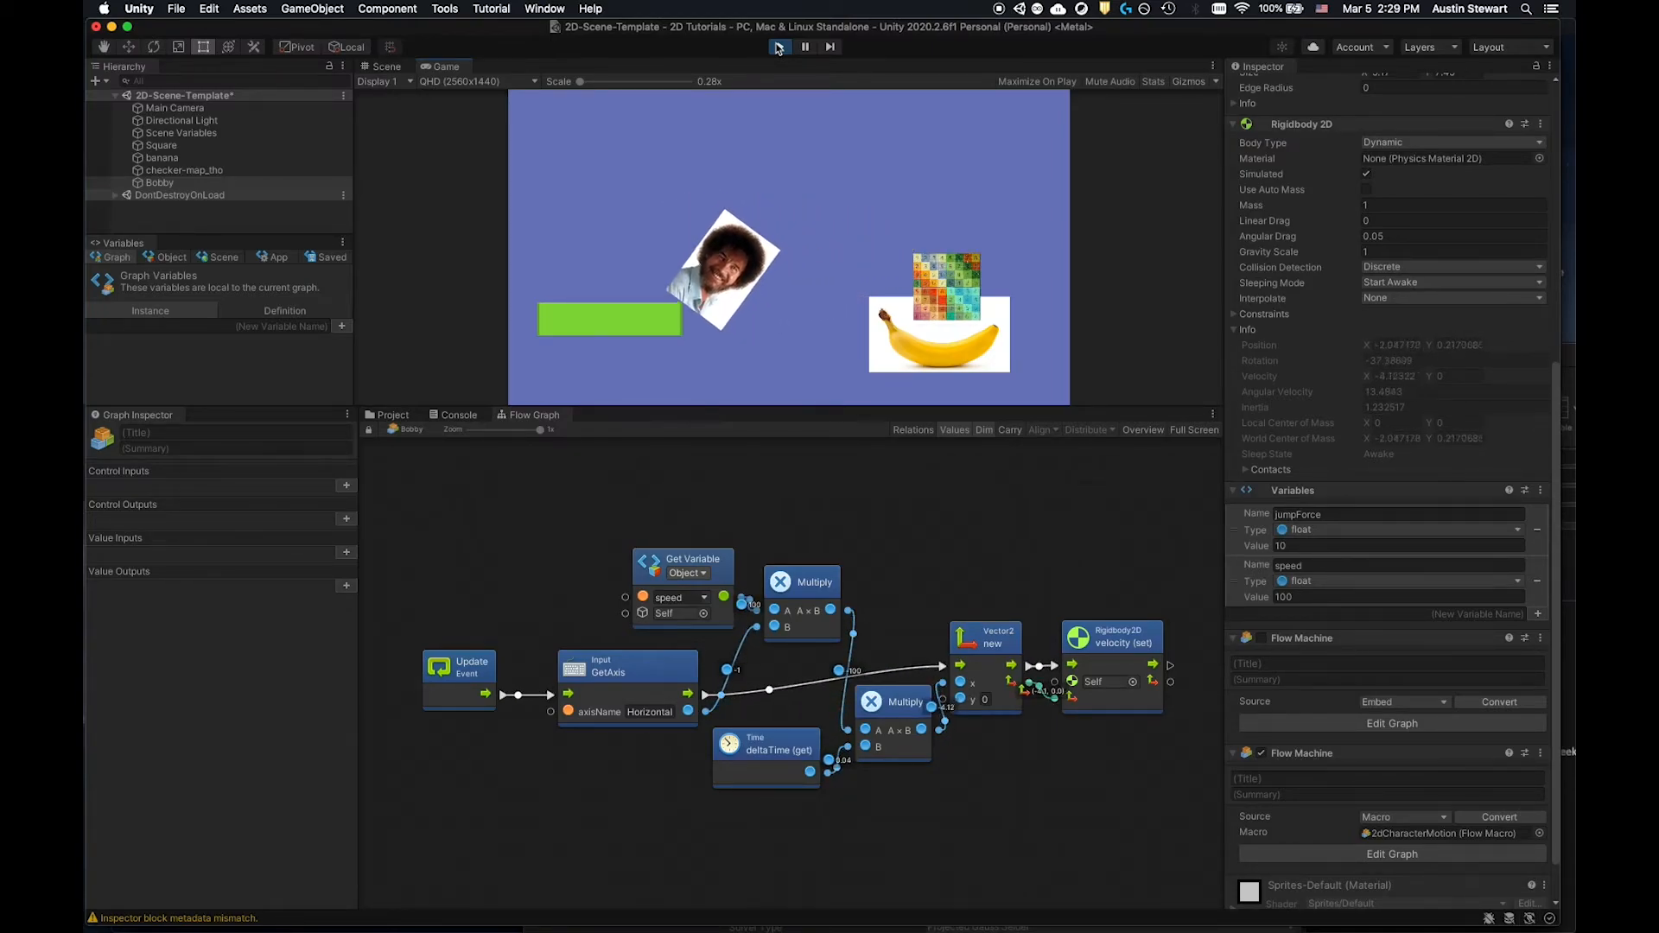
{"action": "key", "text": "Right"}
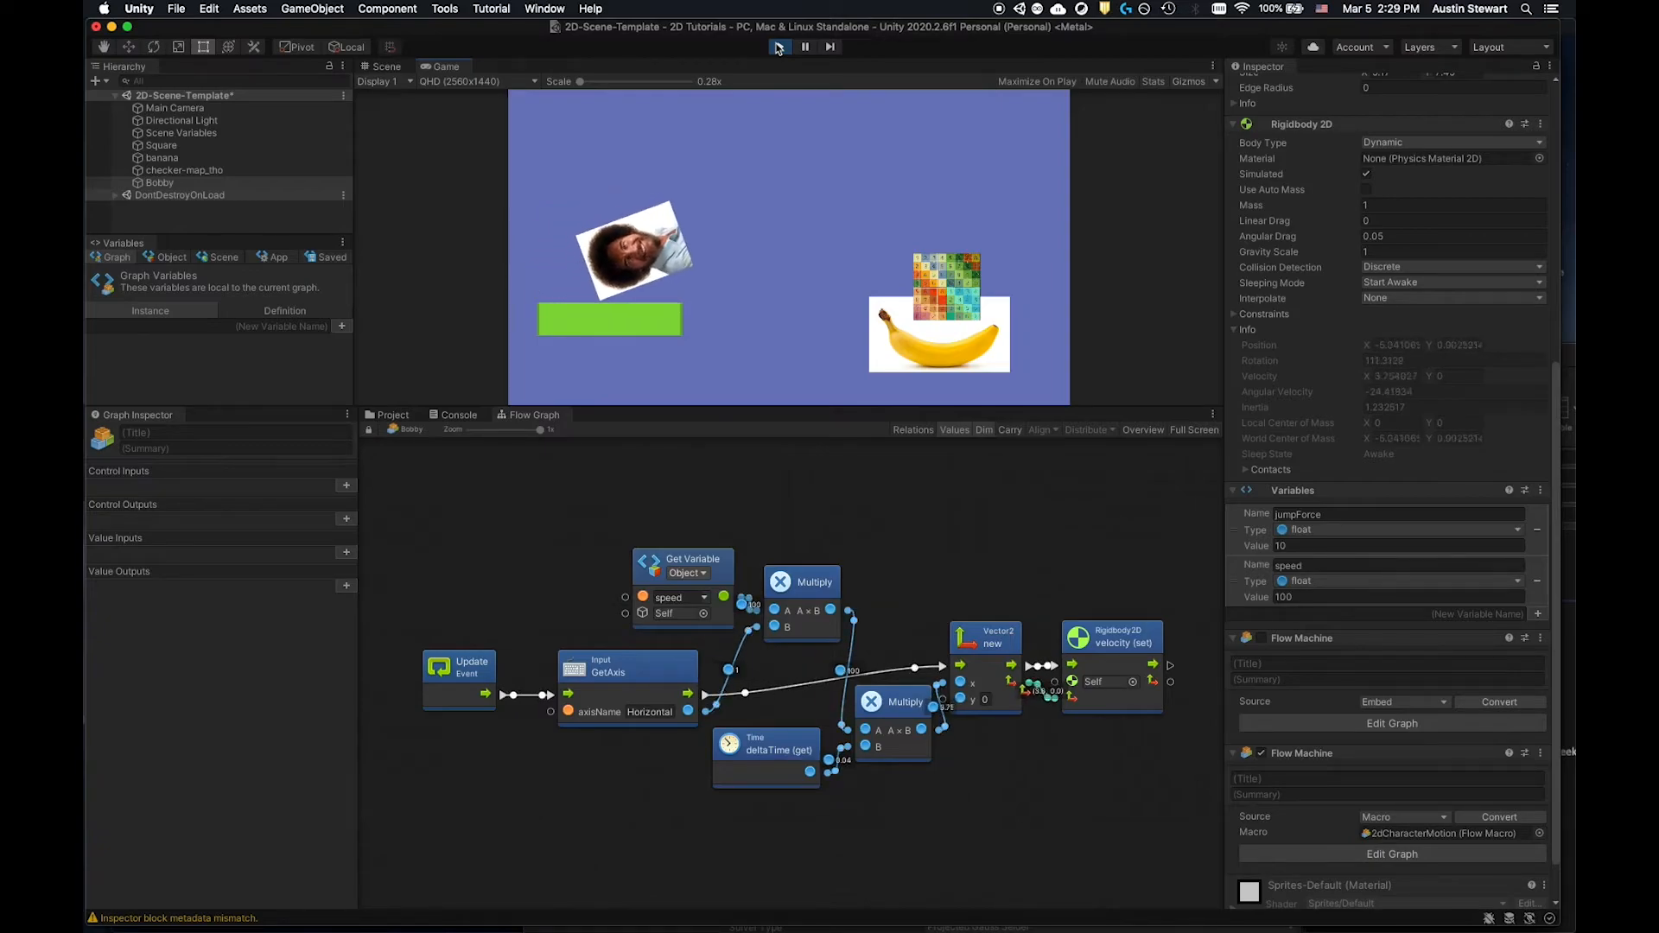
{"action": "key", "text": "Left"}
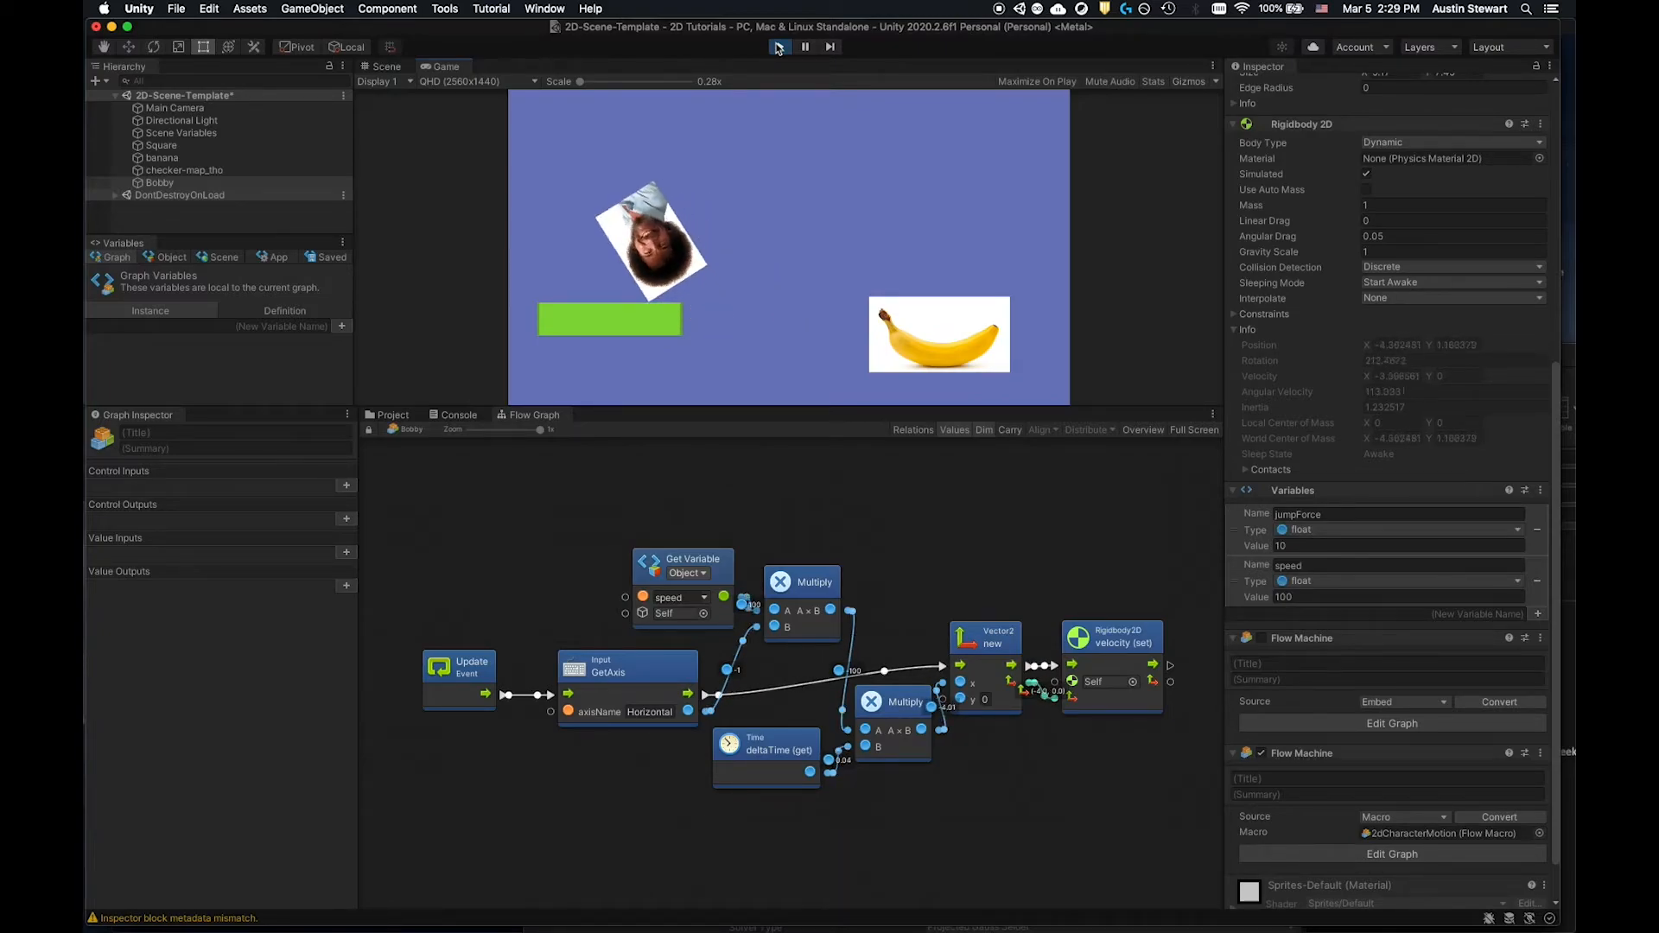
Steer Bobby left and right over the green platform and banana in the running scene, and stop playback.
{"action": "key", "text": "Right"}
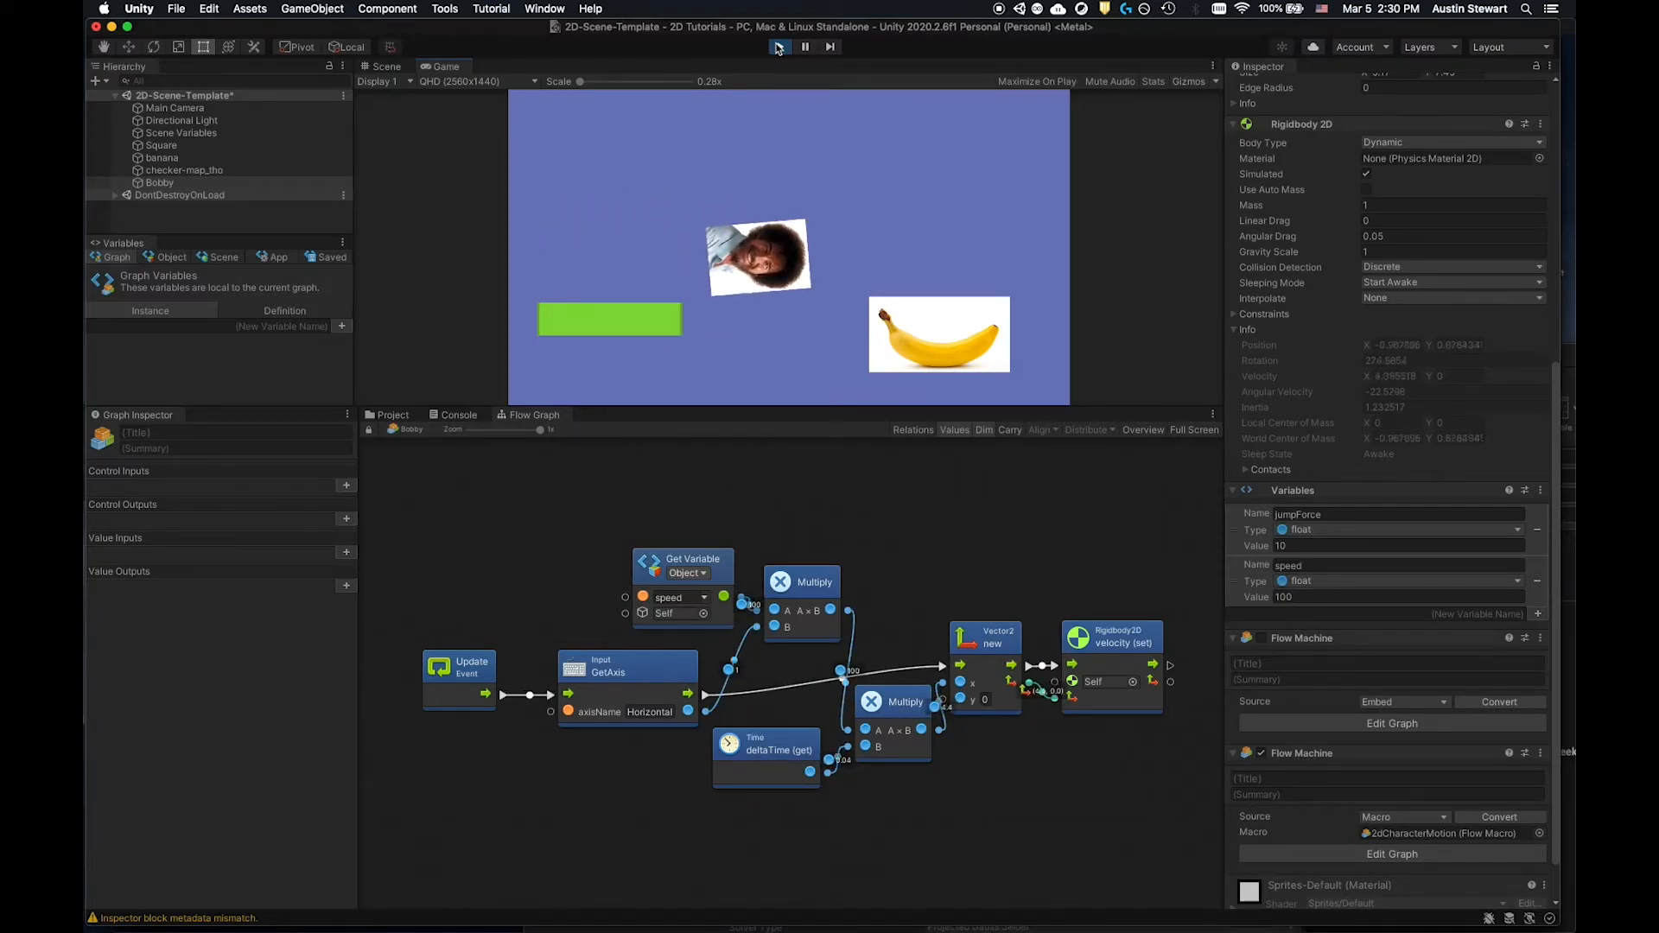
{"action": "key", "text": "Left"}
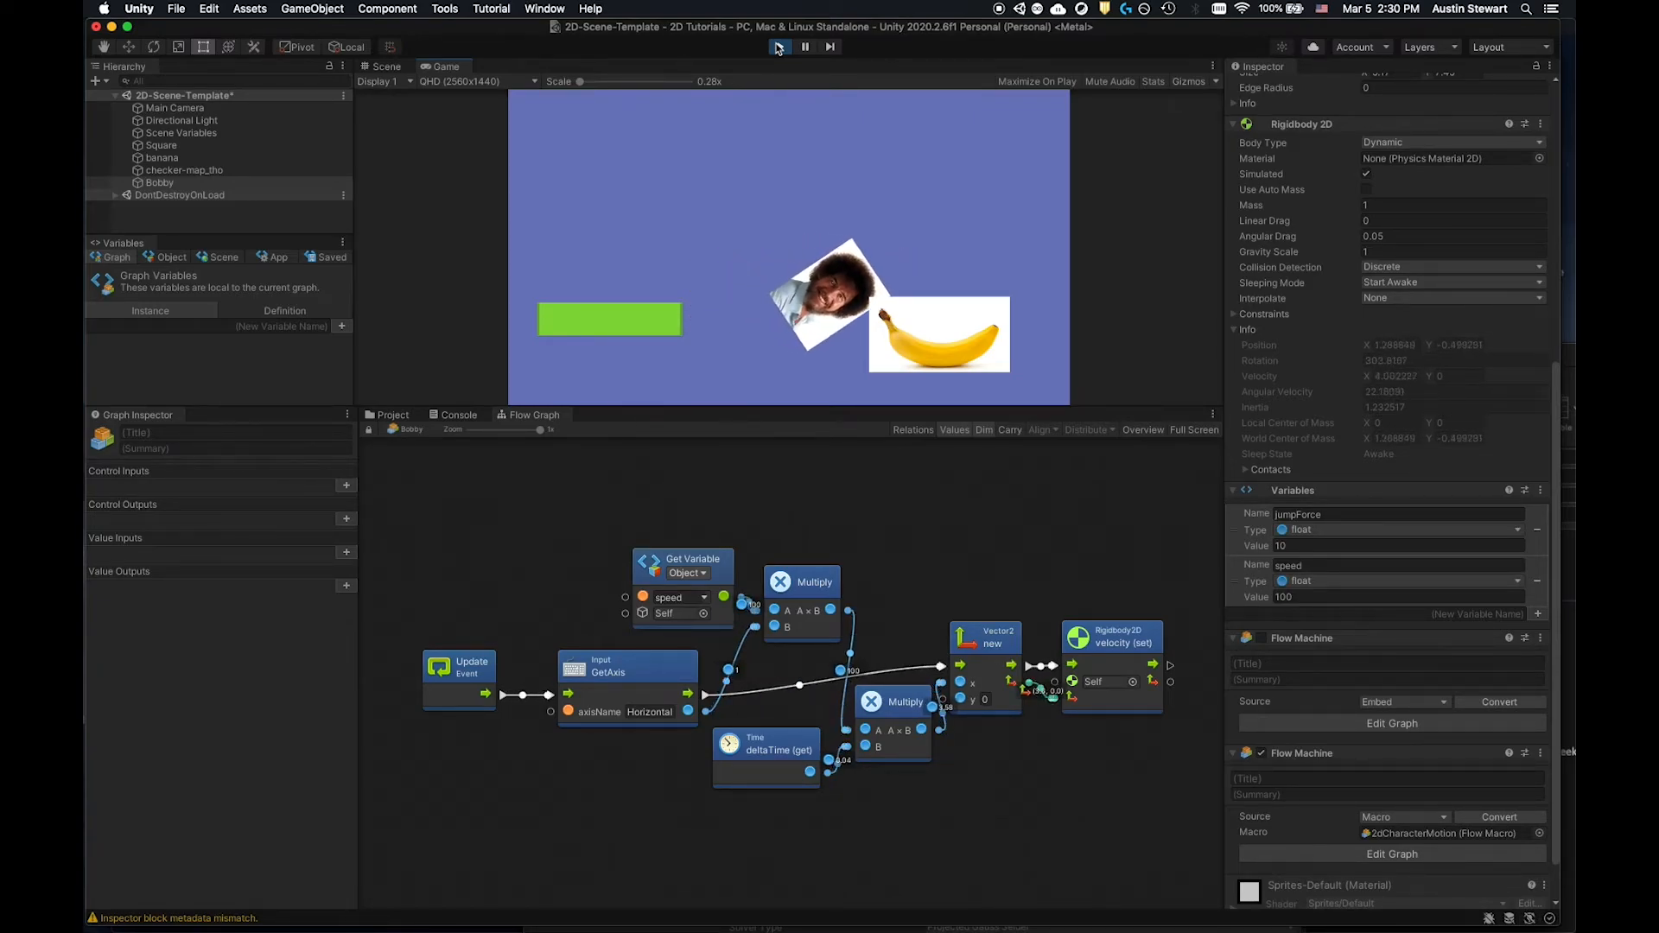
{"action": "key", "text": "Left"}
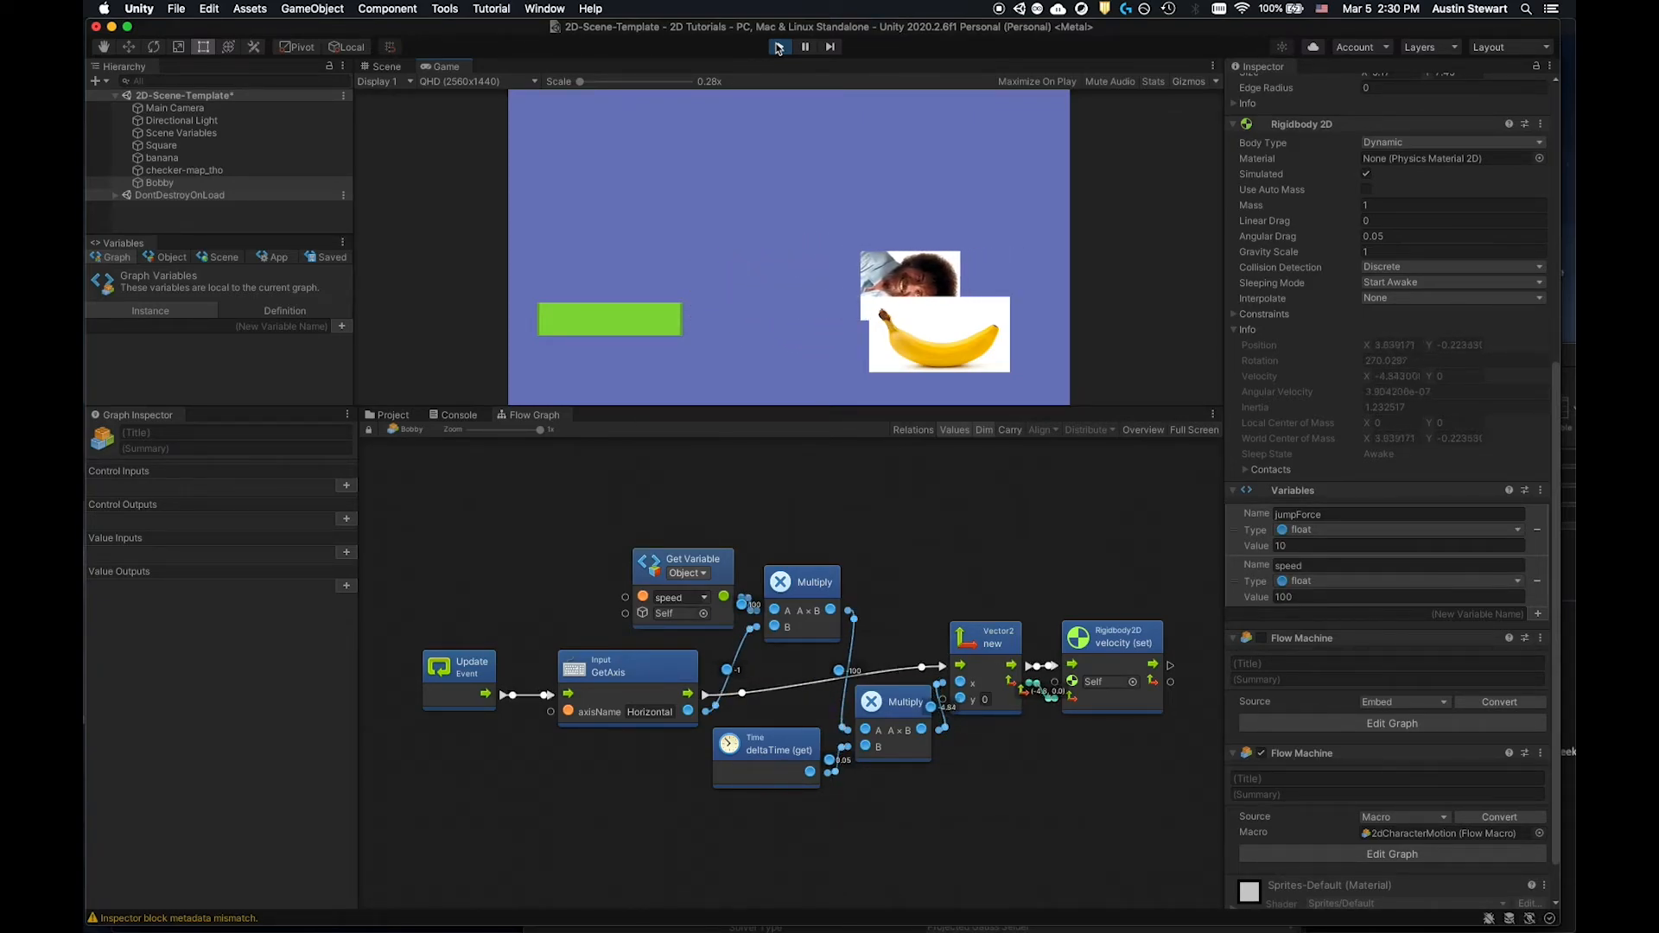
{"action": "key", "text": "Right"}
{"action": "key", "text": "Right"}
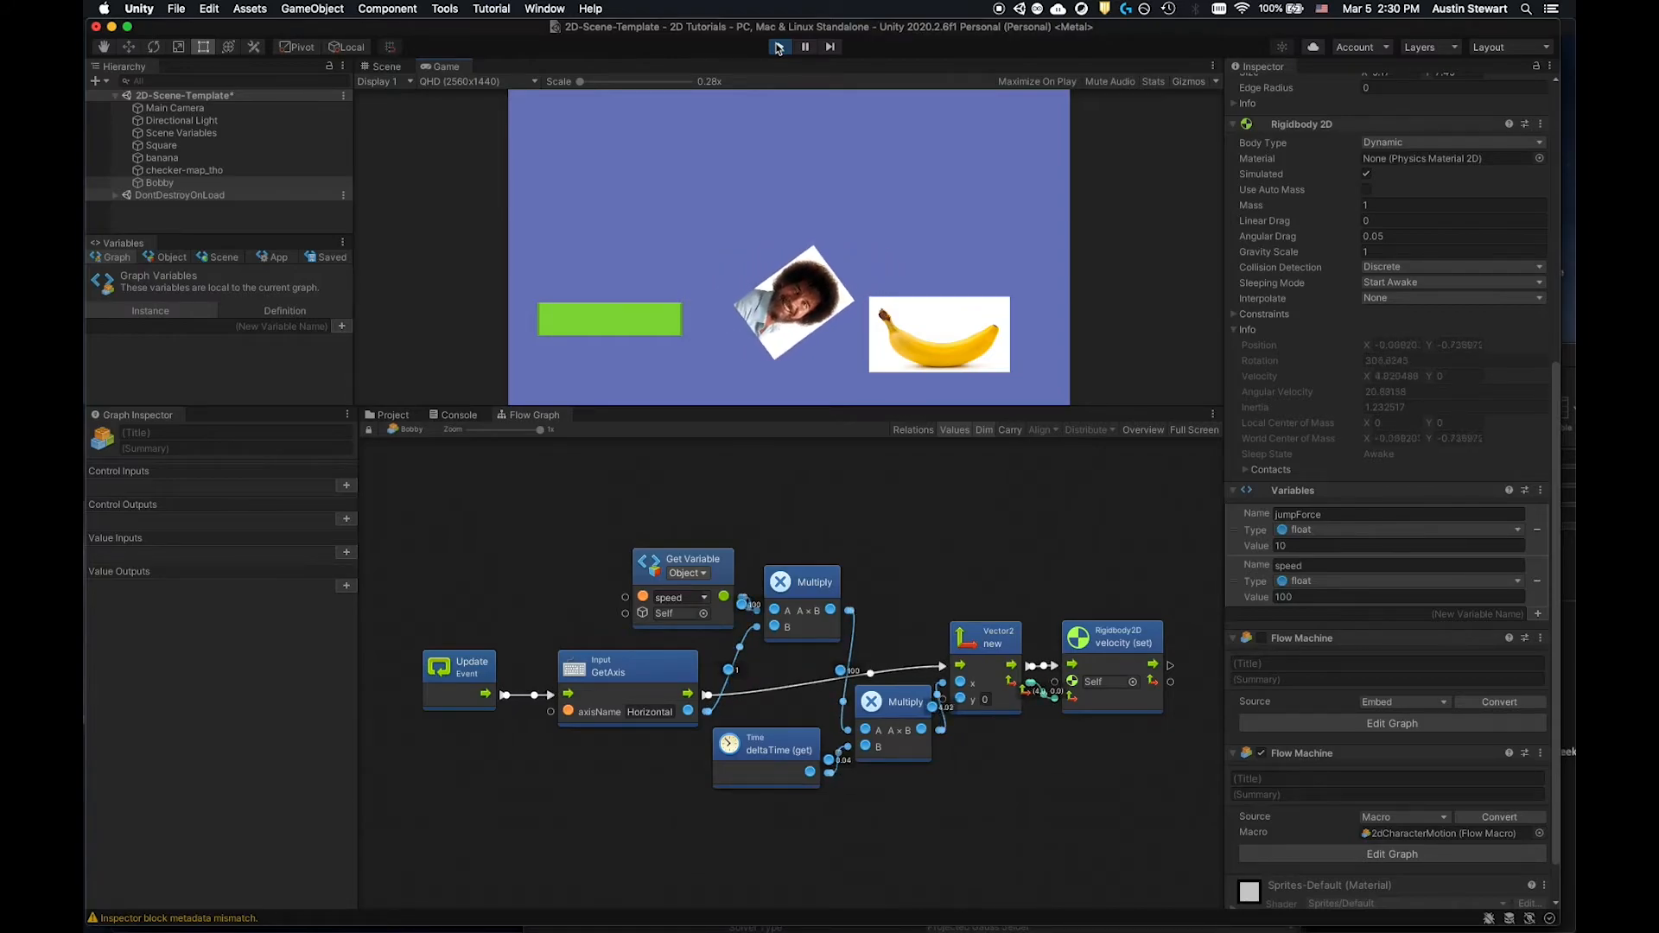
{"action": "key", "text": "Left"}
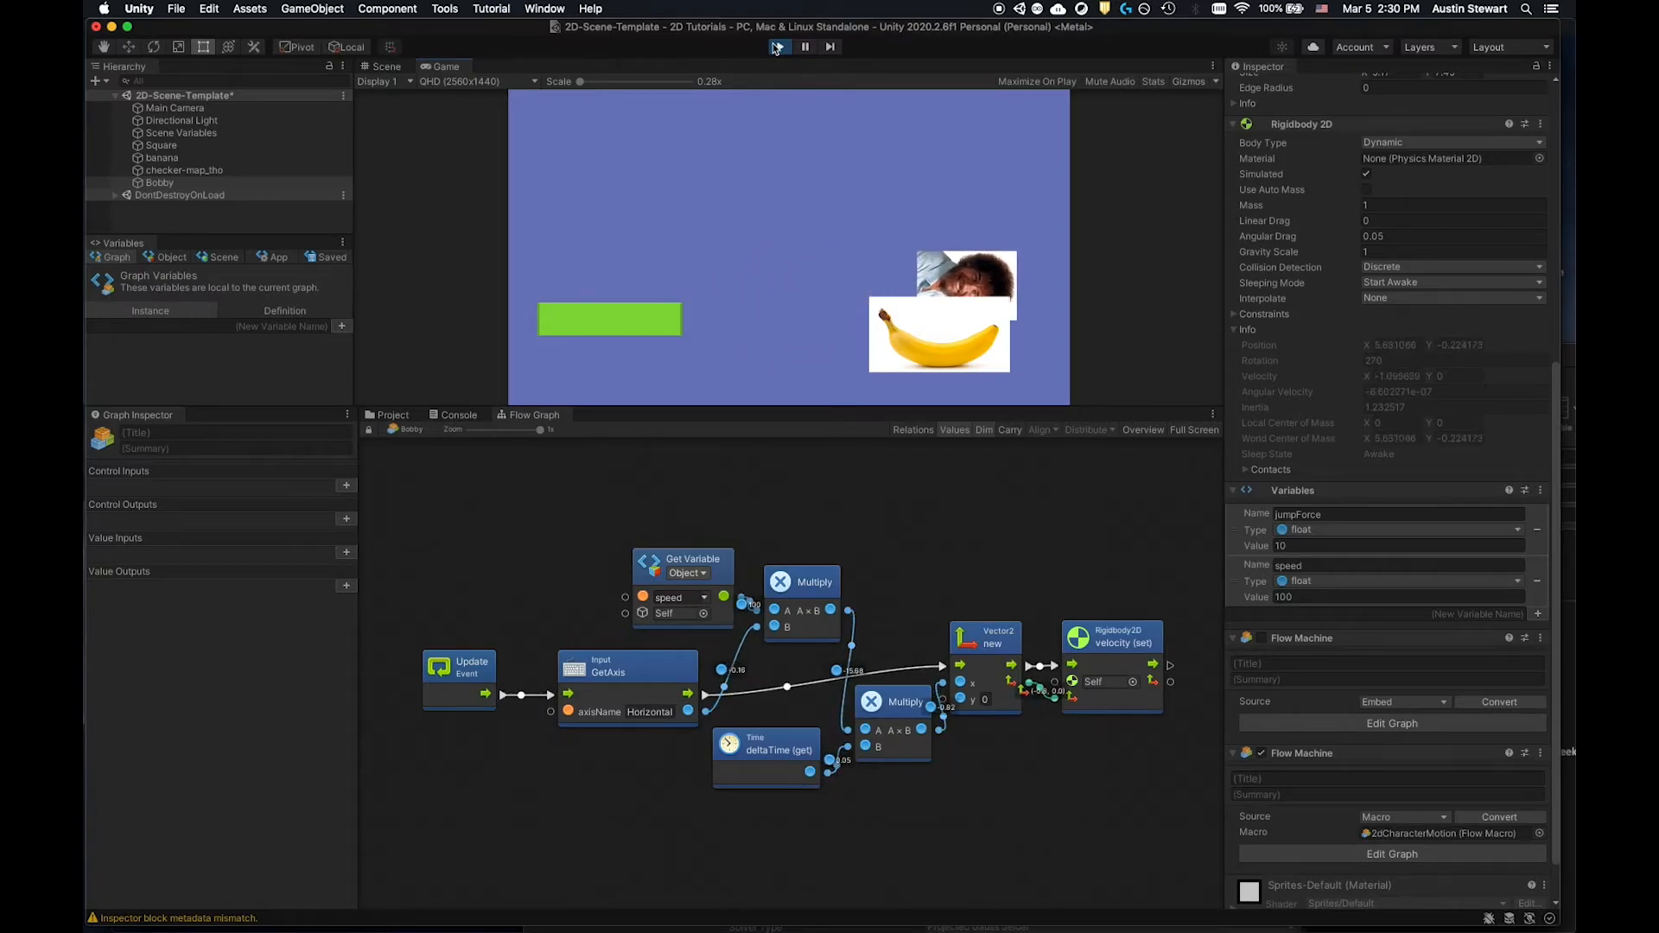
{"action": "key", "text": "Right"}
{"action": "key", "text": "Right"}
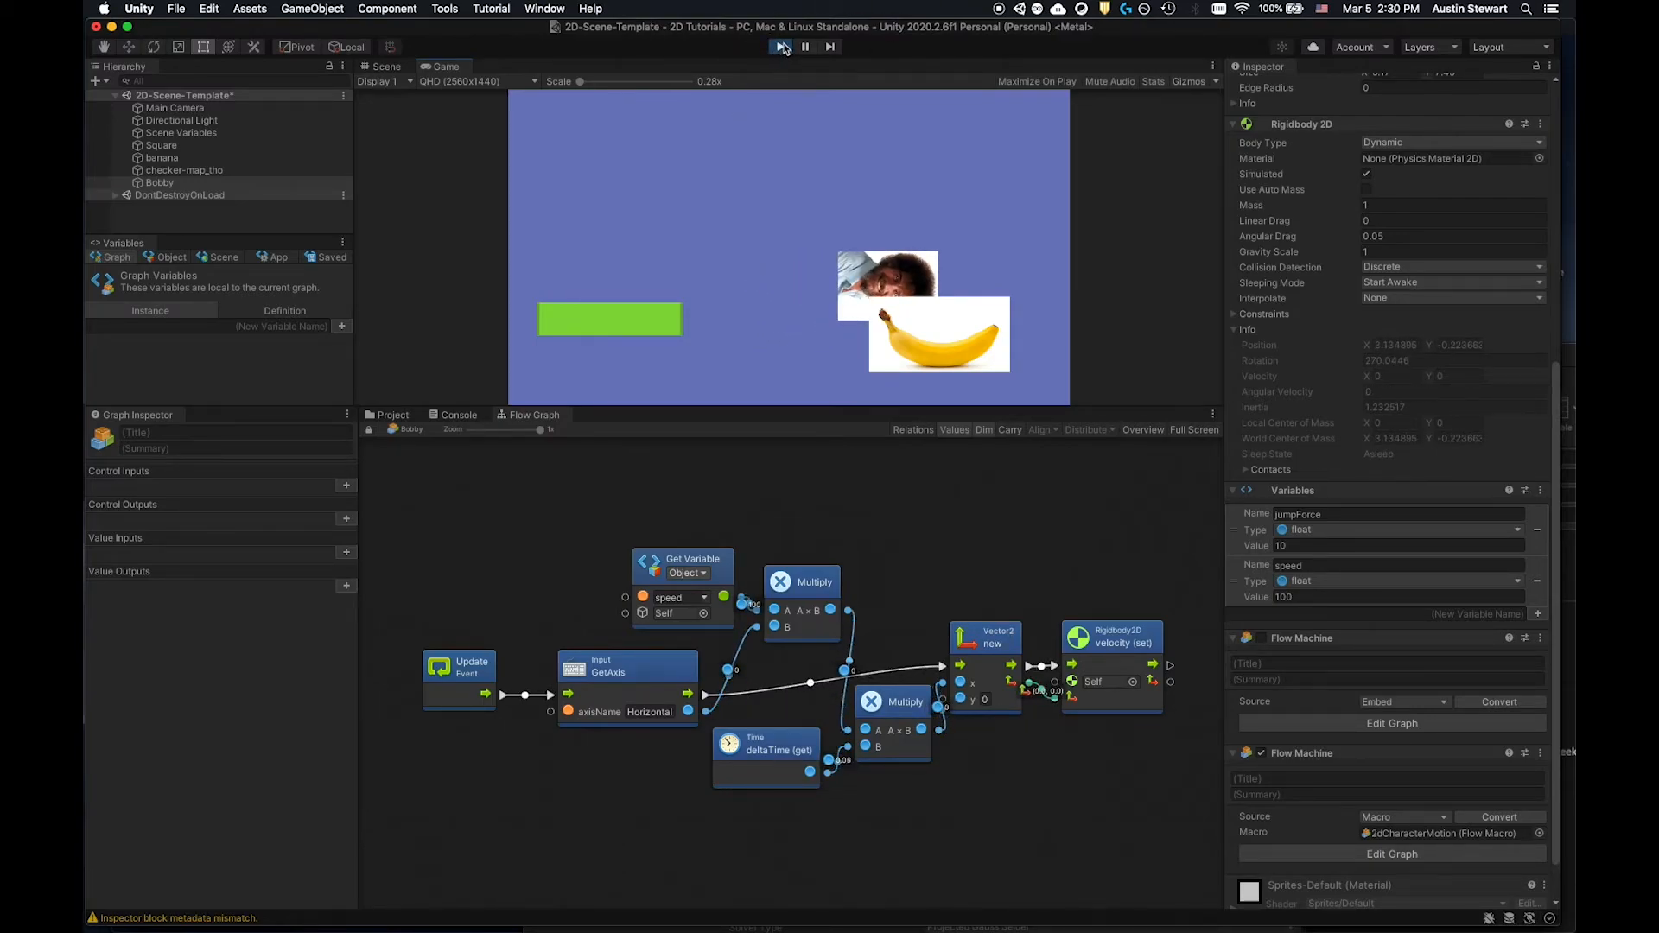
{"action": "key", "text": "Left"}
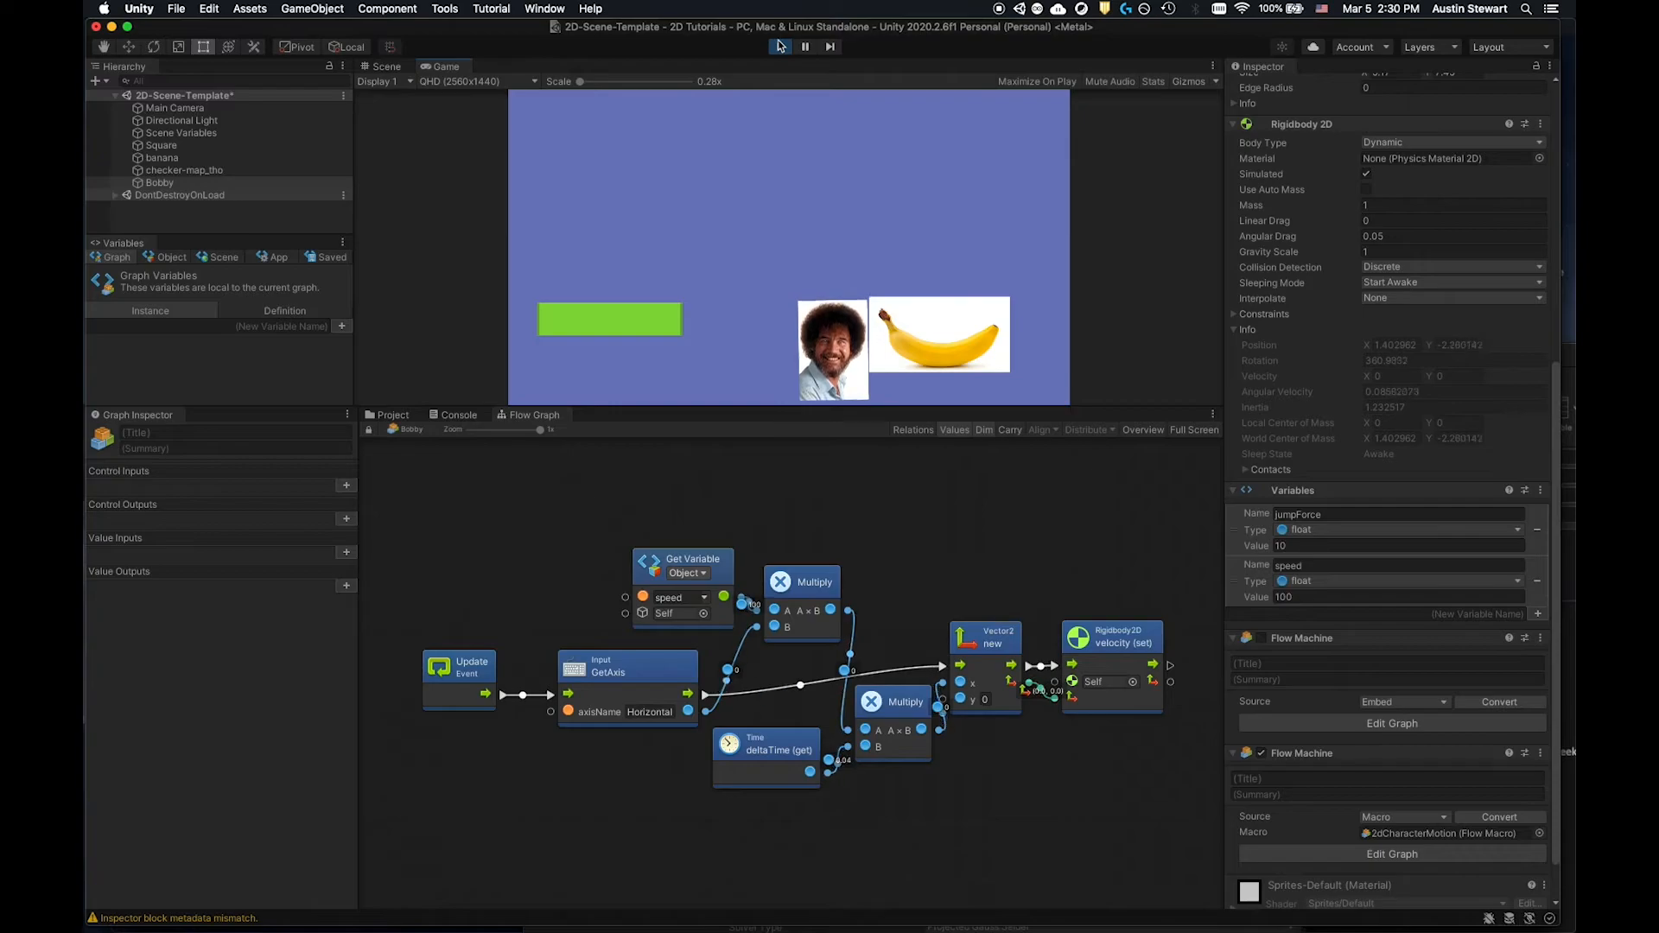
{"action": "key", "text": "Left"}
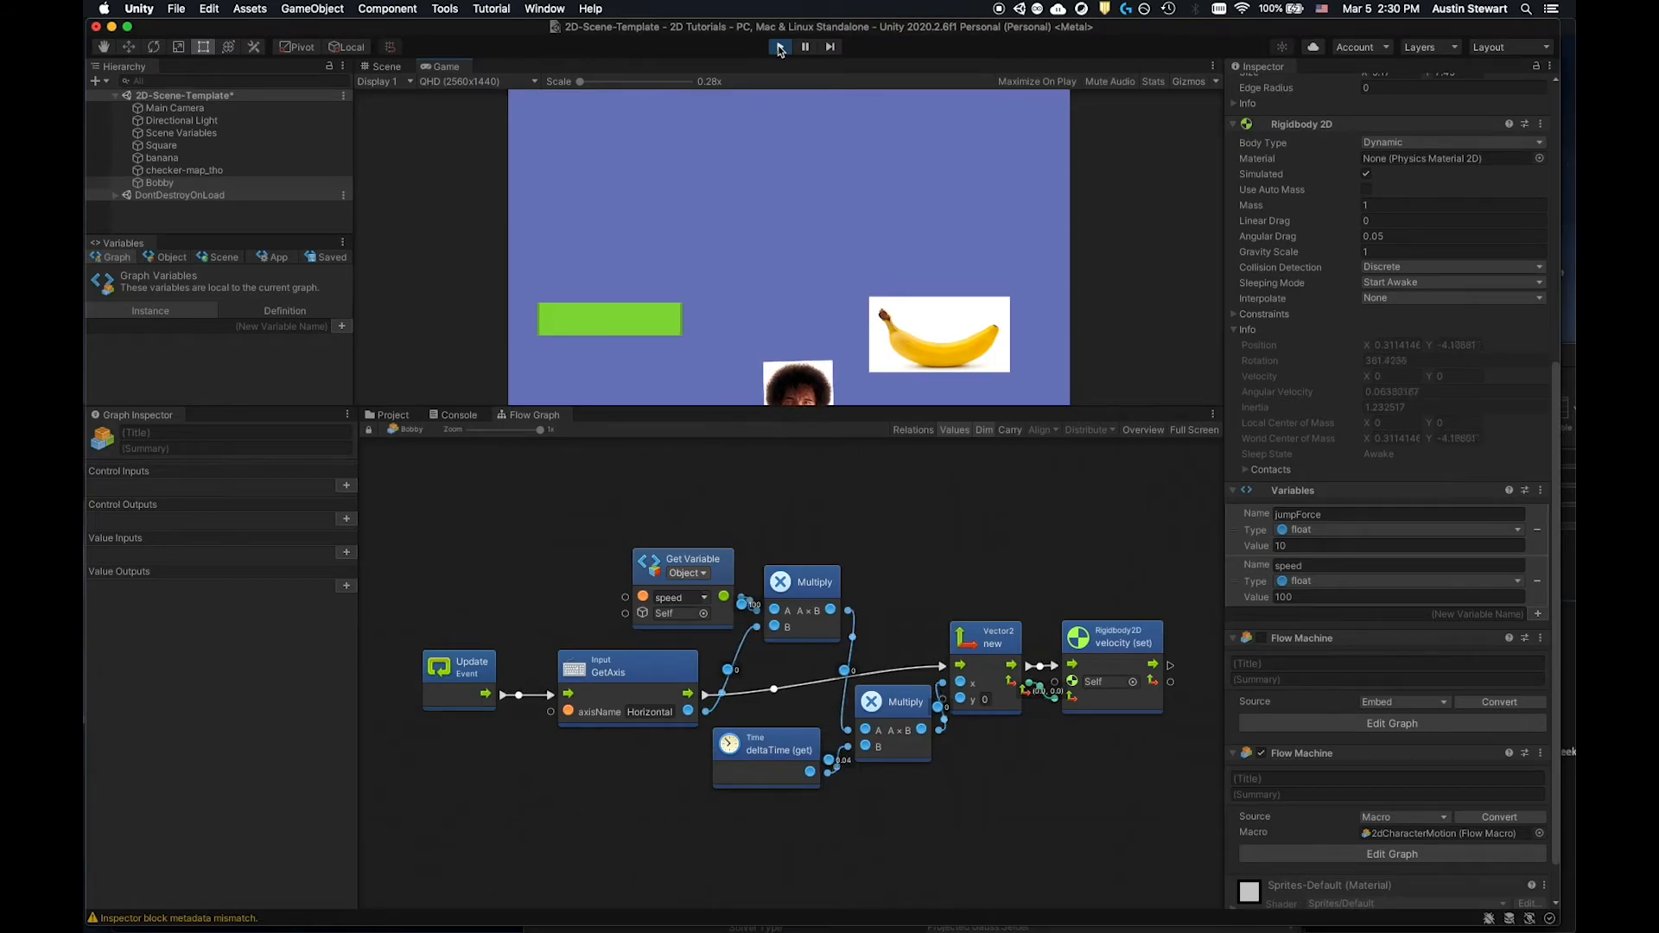
{"action": "left_click", "coordinate": [780, 48]}
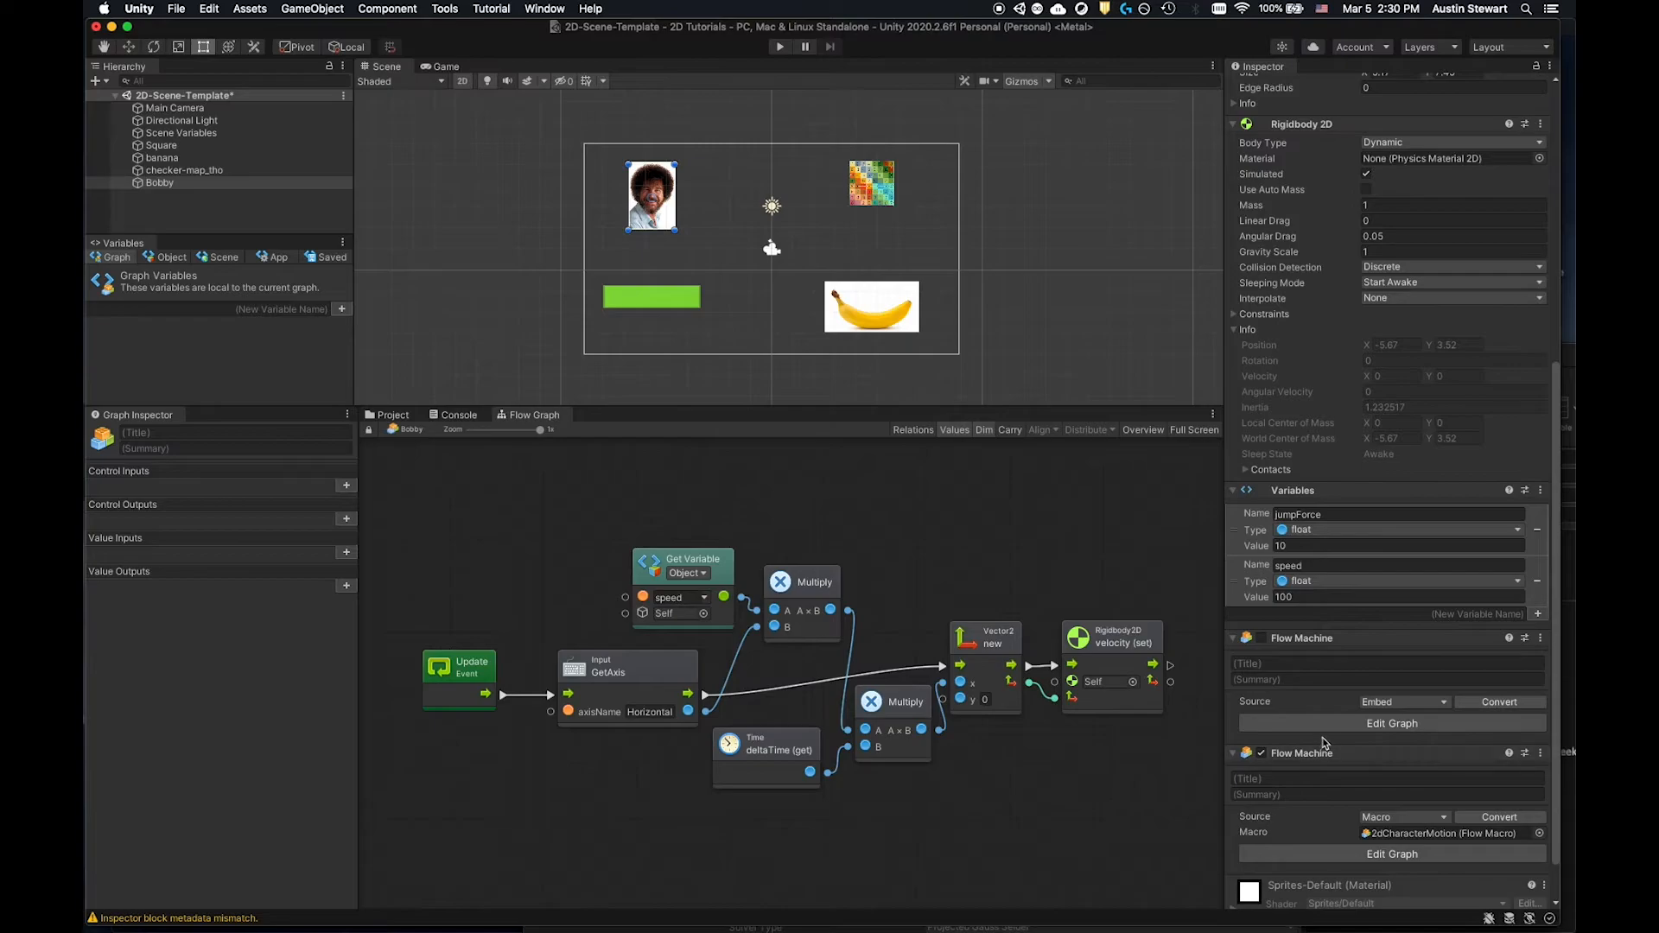
Expand the constraints of Bobby's Rigidbody 2D and freeze its rotation on Z.
{"action": "scroll", "coordinate": [1343, 558], "scroll_direction": "down", "scroll_amount": 1}
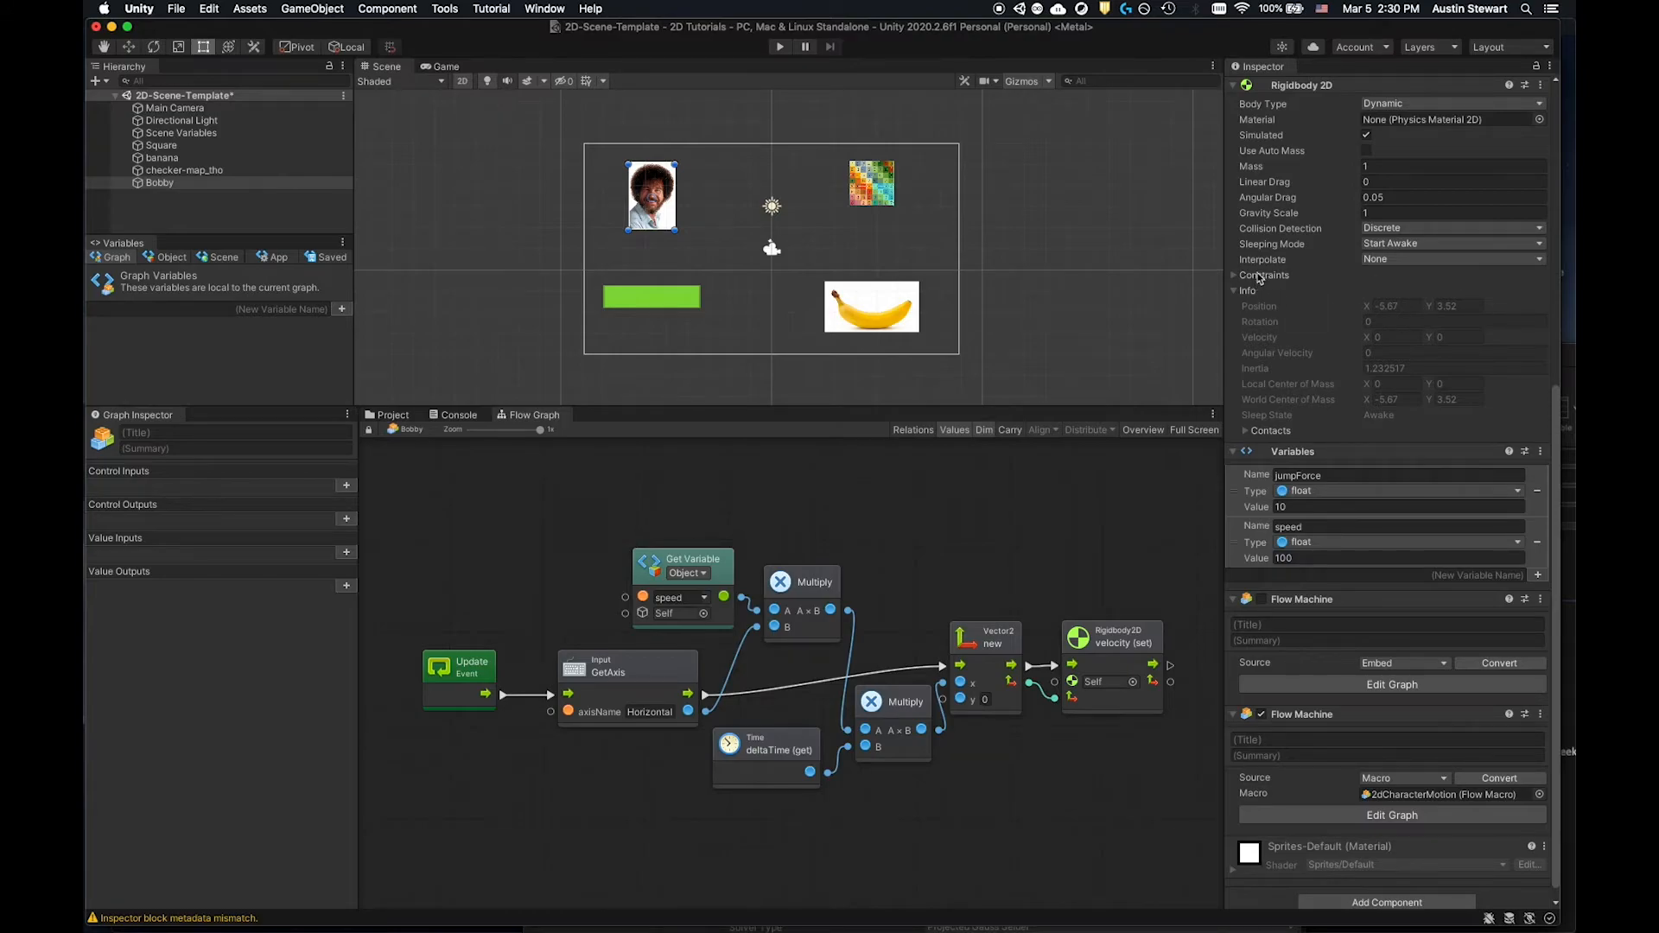
{"action": "left_click", "coordinate": [1234, 276]}
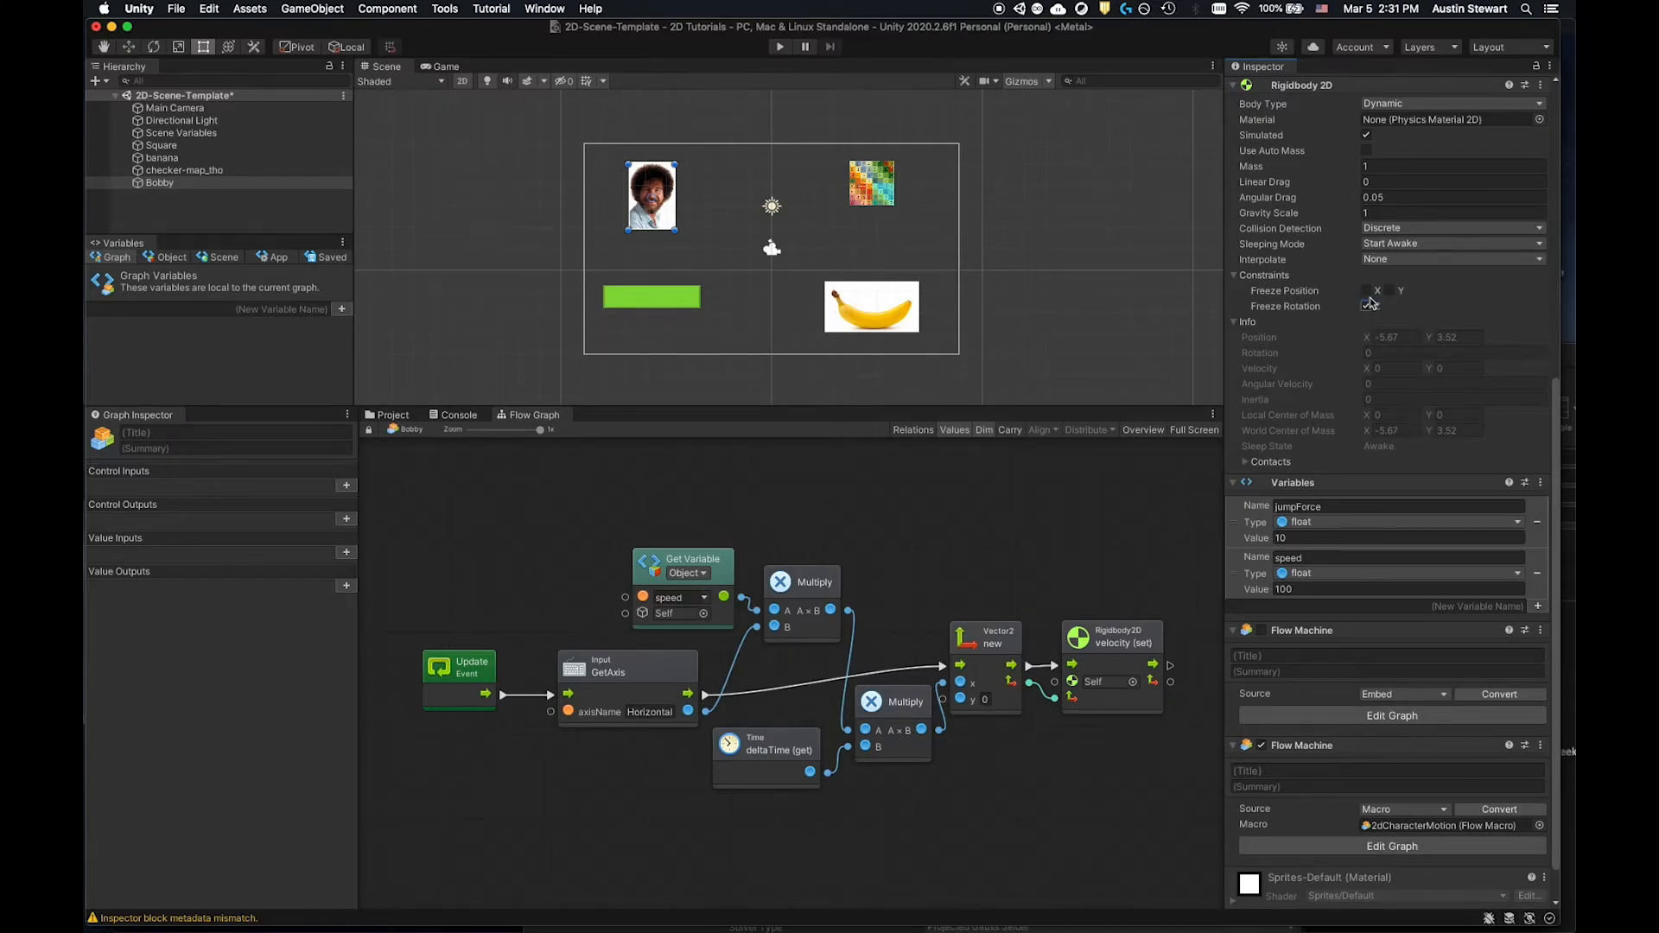
Run the scene to test the rotation-locked Bobby by moving him in both horizontal directions, and end play mode.
{"action": "left_click", "coordinate": [782, 47]}
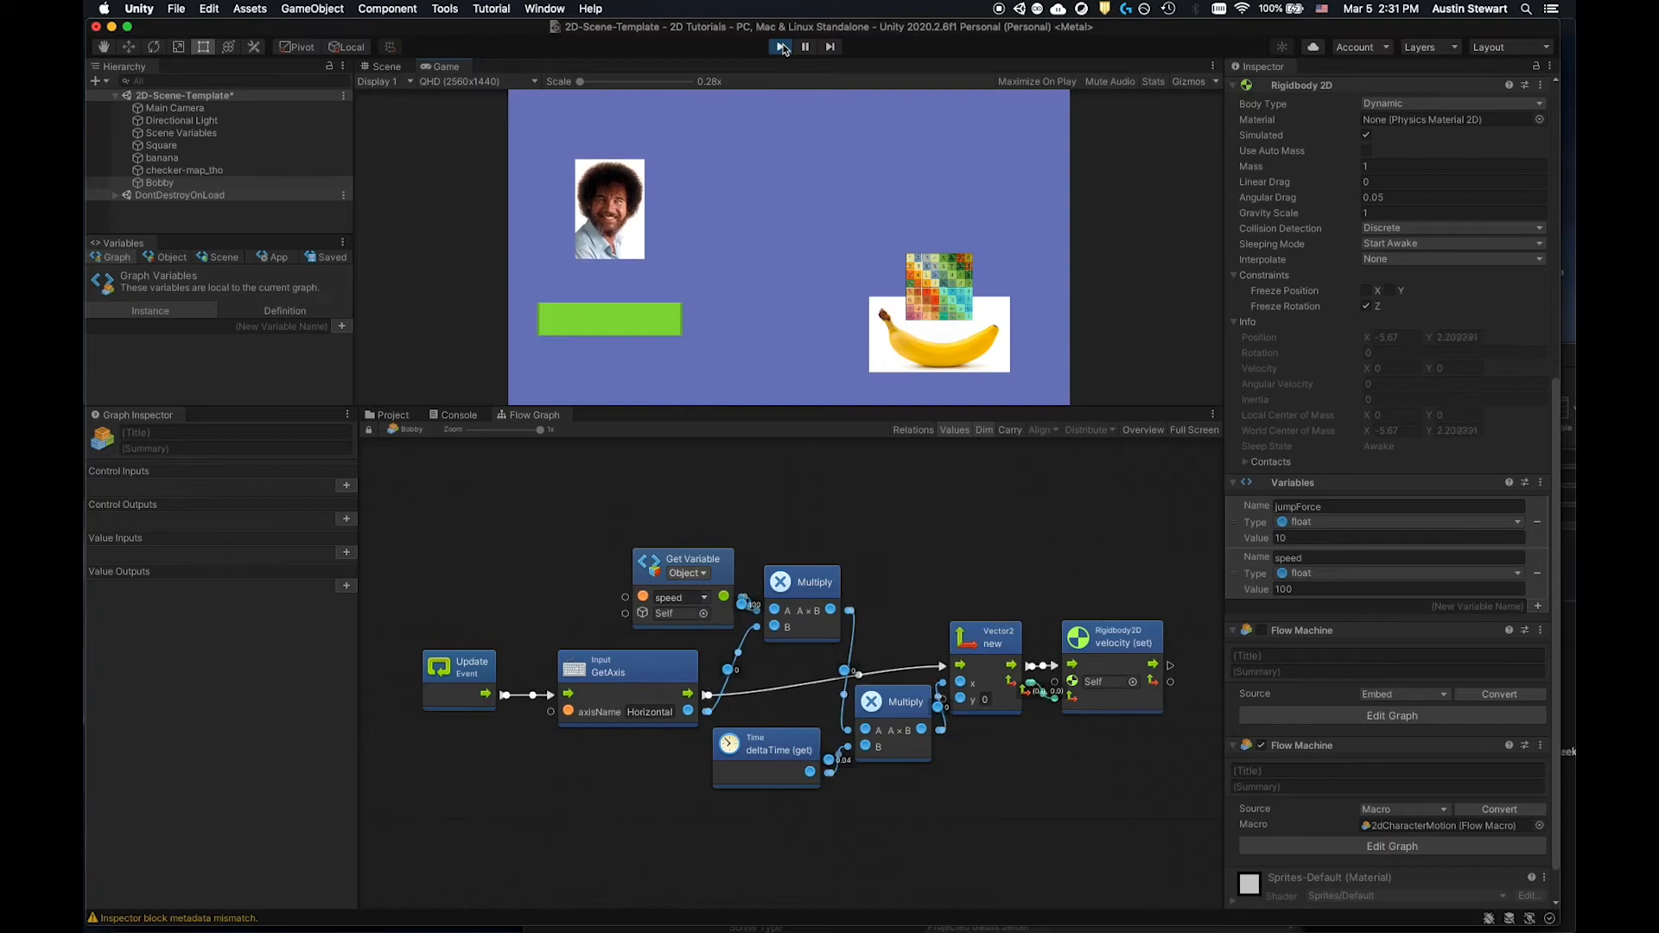
{"action": "key", "text": "Right"}
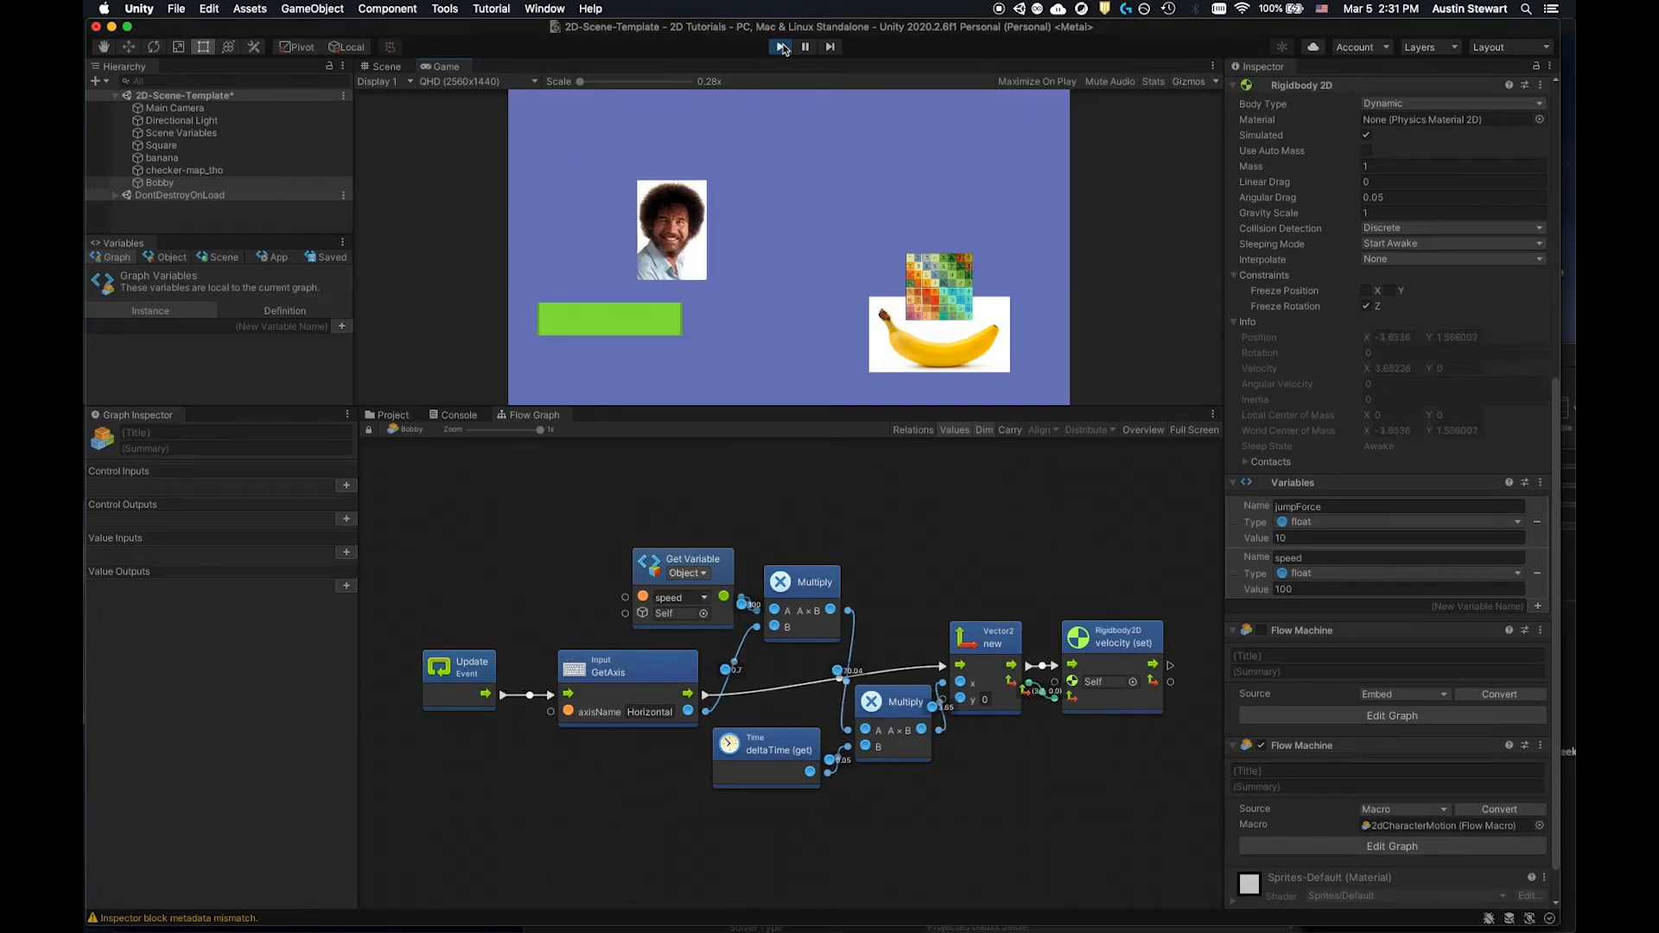
{"action": "key", "text": "Left"}
{"action": "key", "text": "Right"}
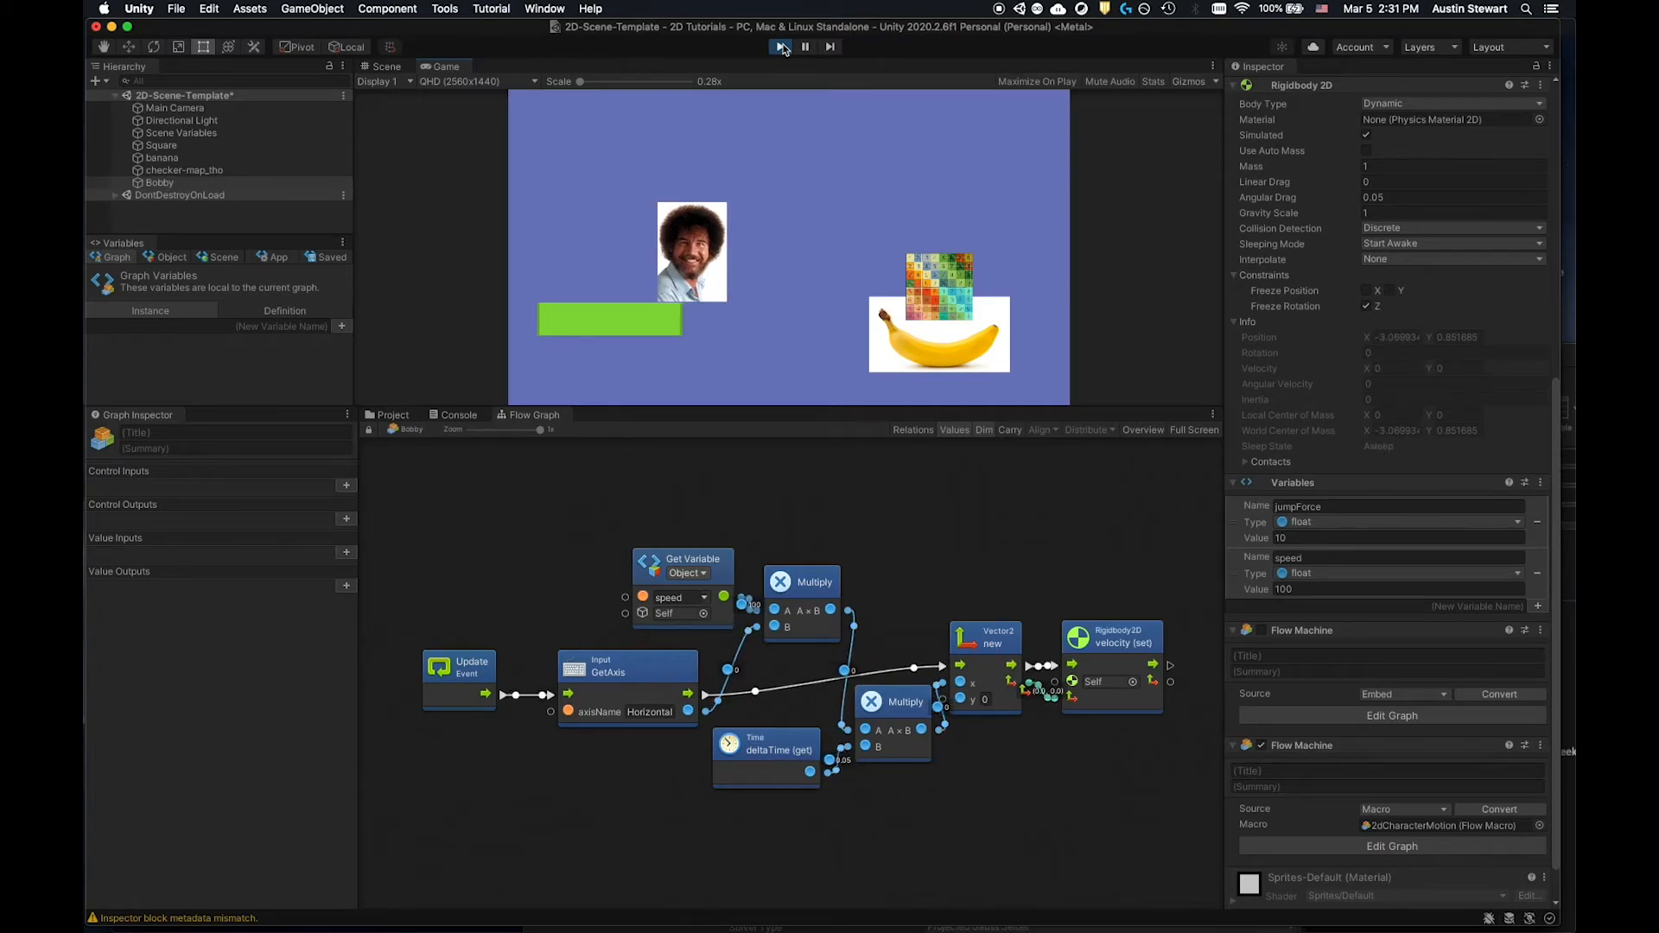
{"action": "key", "text": "Right"}
{"action": "key", "text": "Right"}
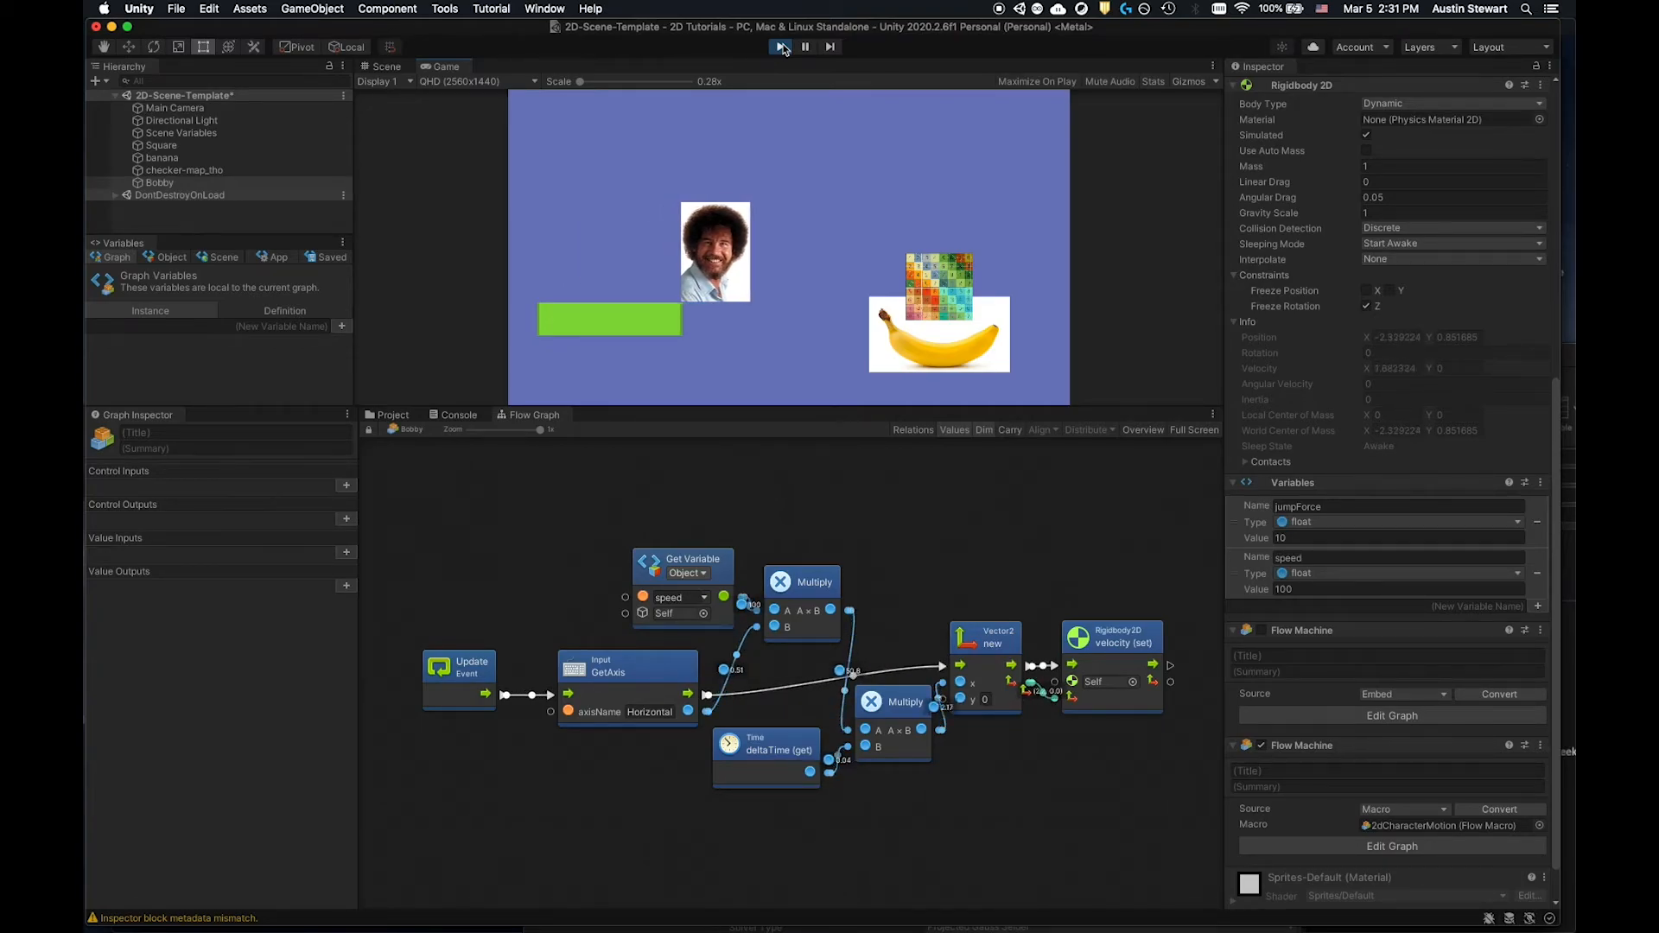
{"action": "key", "text": "Right"}
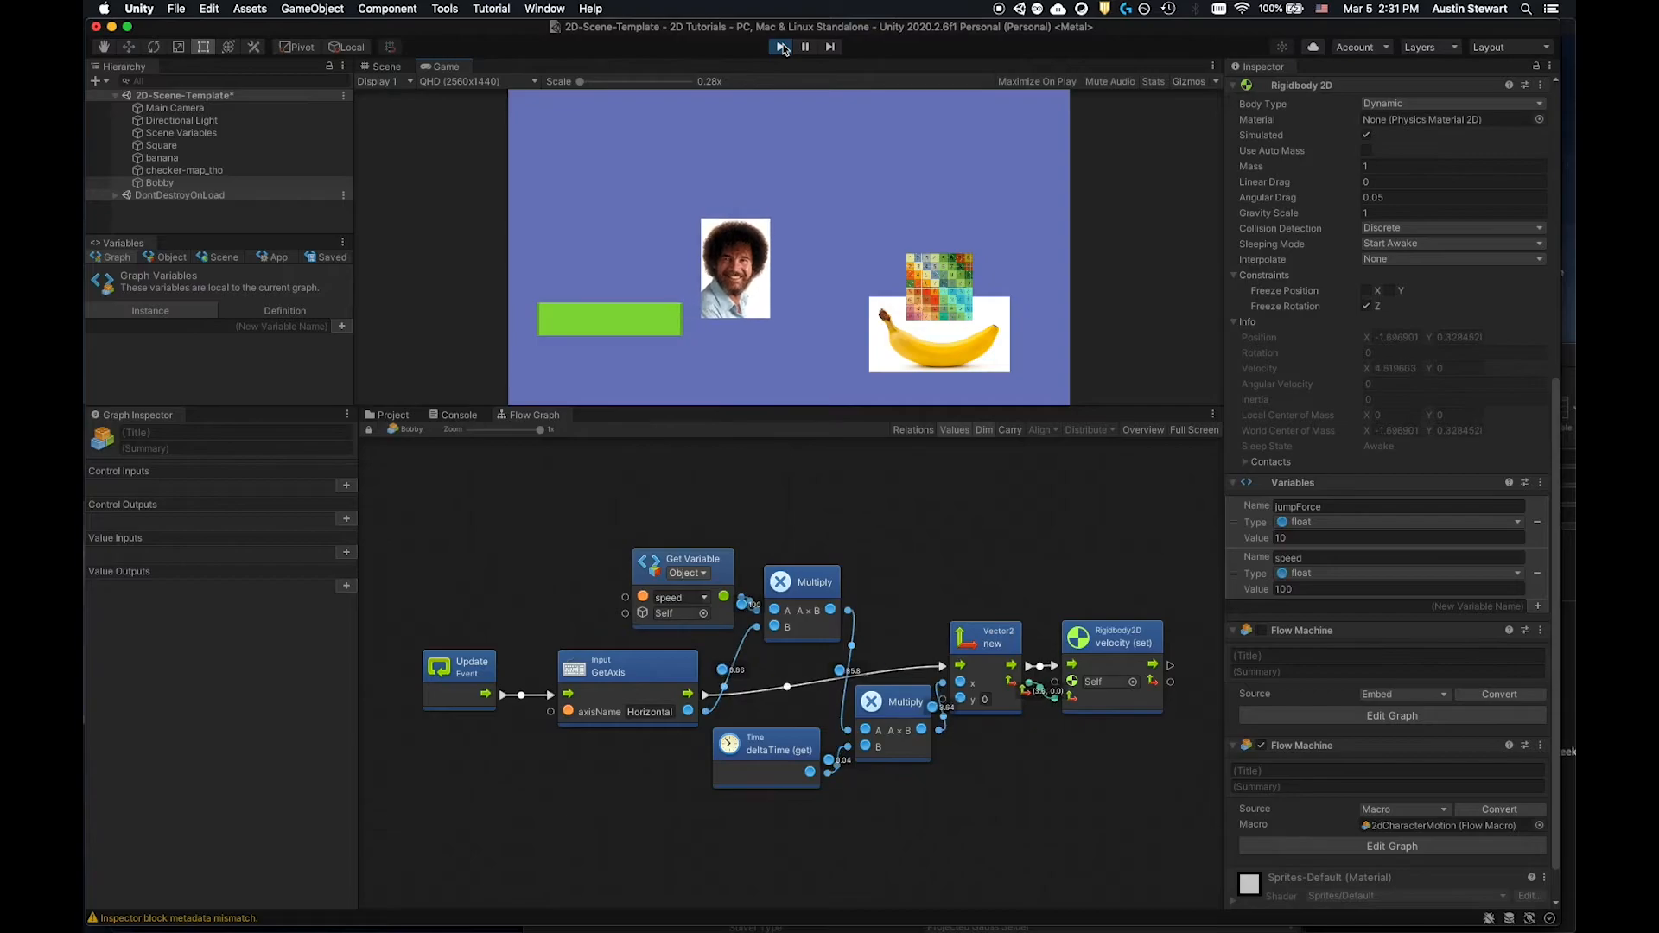
{"action": "key", "text": "Left"}
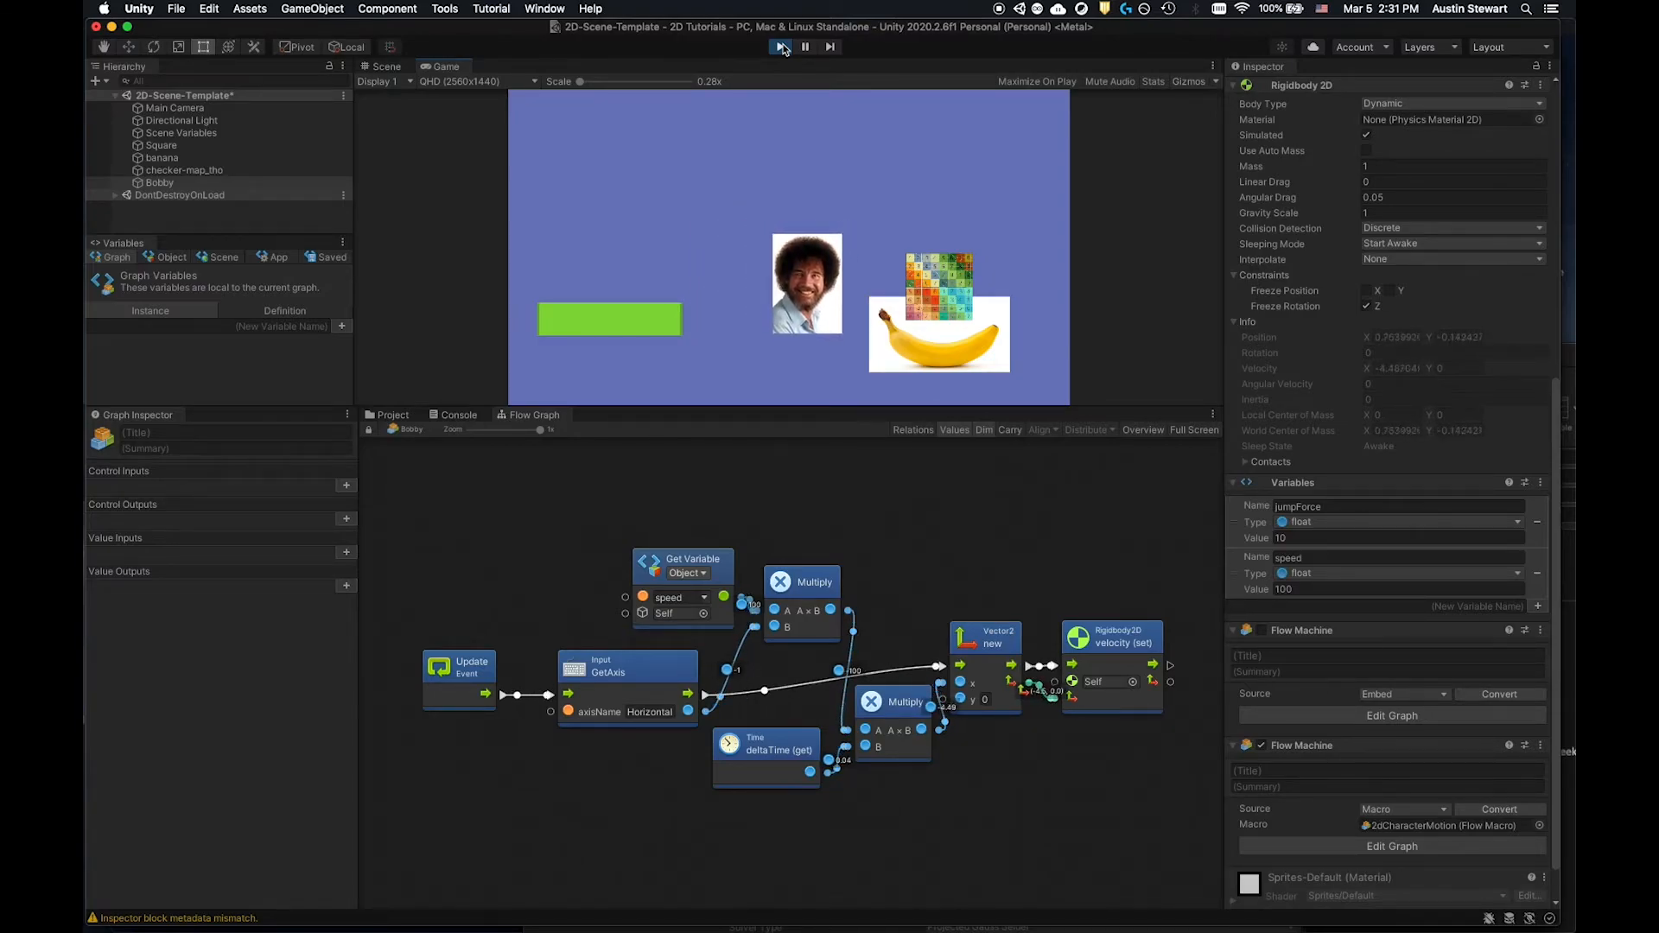
{"action": "key", "text": "Right"}
{"action": "key", "text": "Left"}
{"action": "key", "text": "Right"}
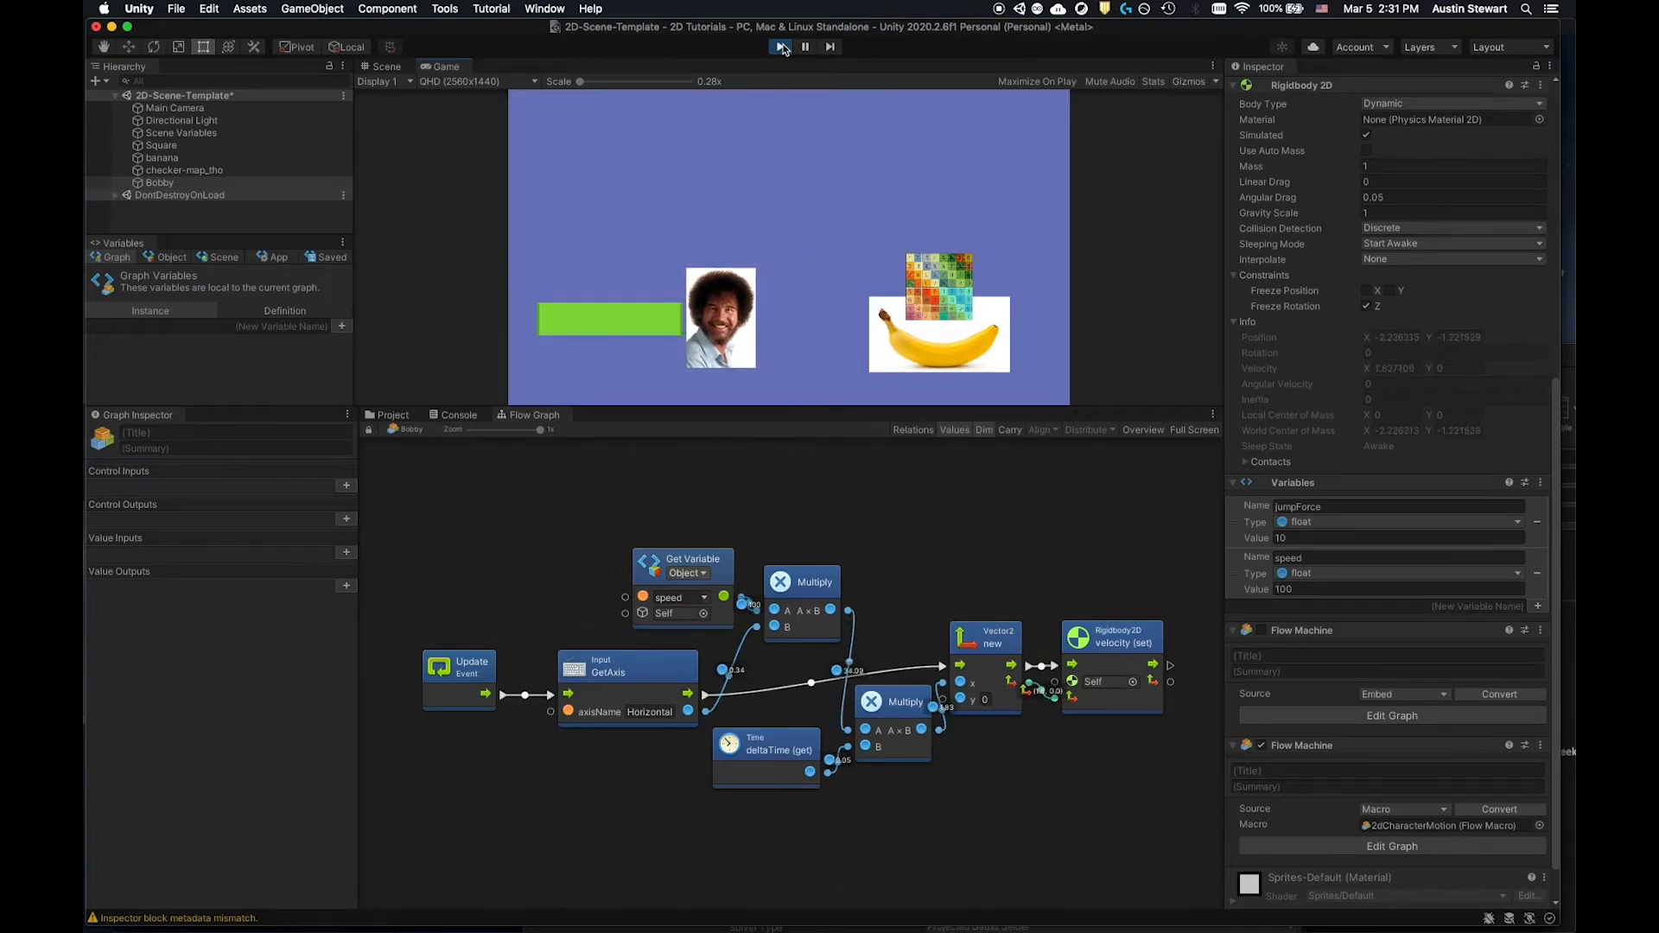
{"action": "key", "text": "Left"}
{"action": "key", "text": "Right"}
{"action": "key", "text": "Left"}
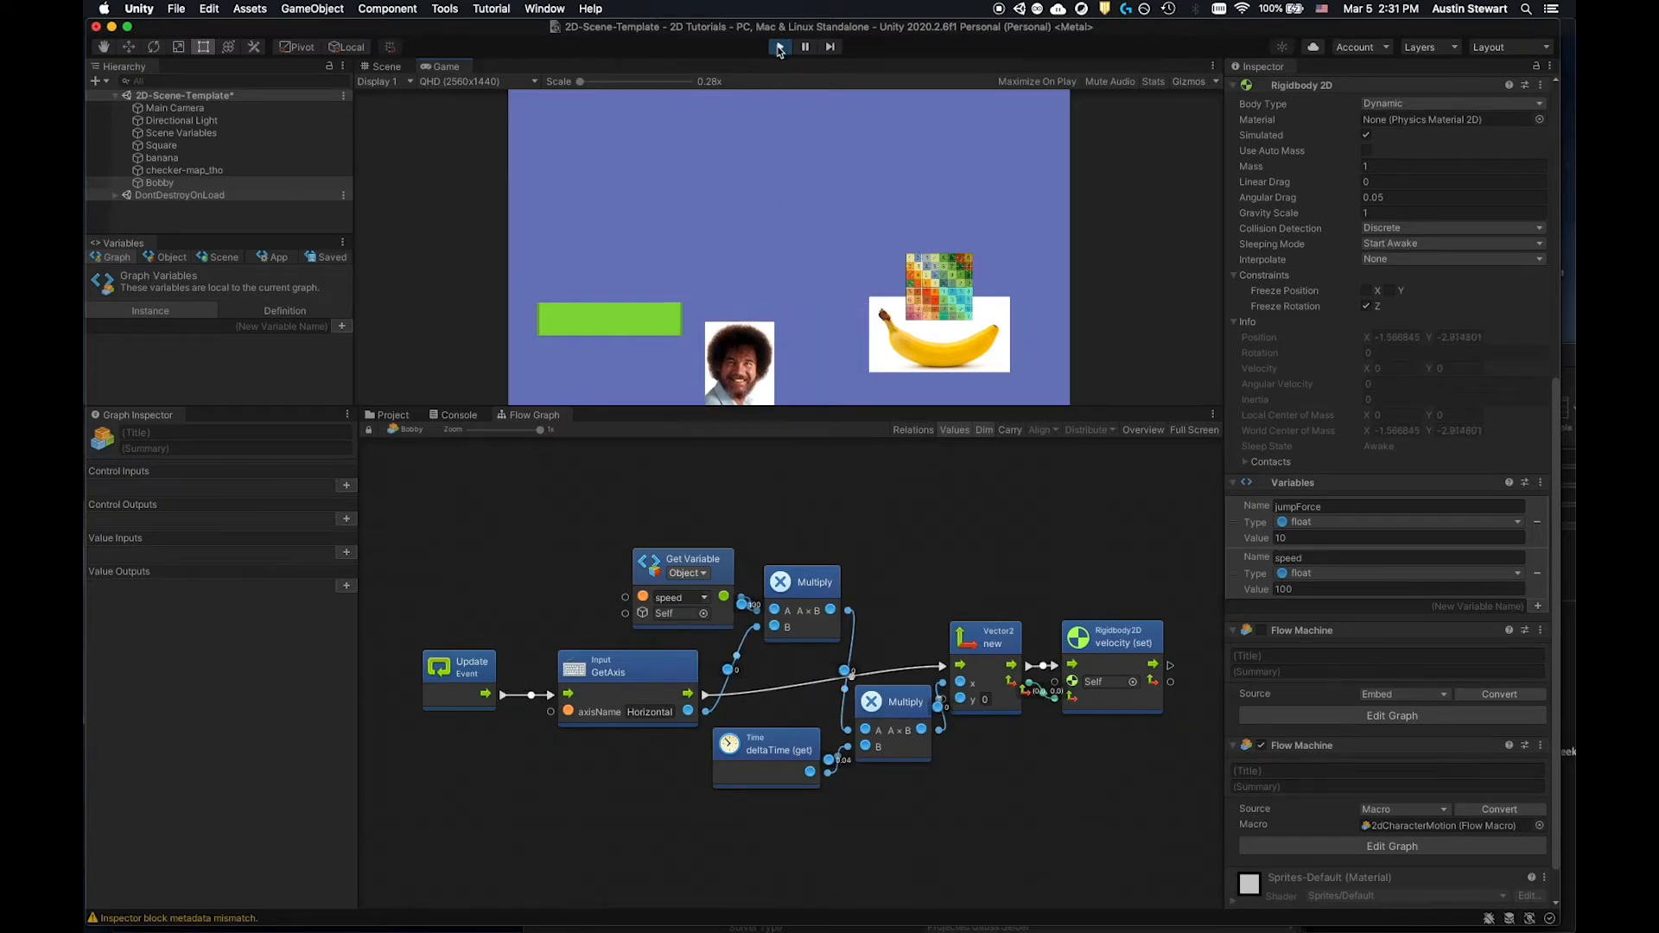
{"action": "left_click", "coordinate": [779, 46]}
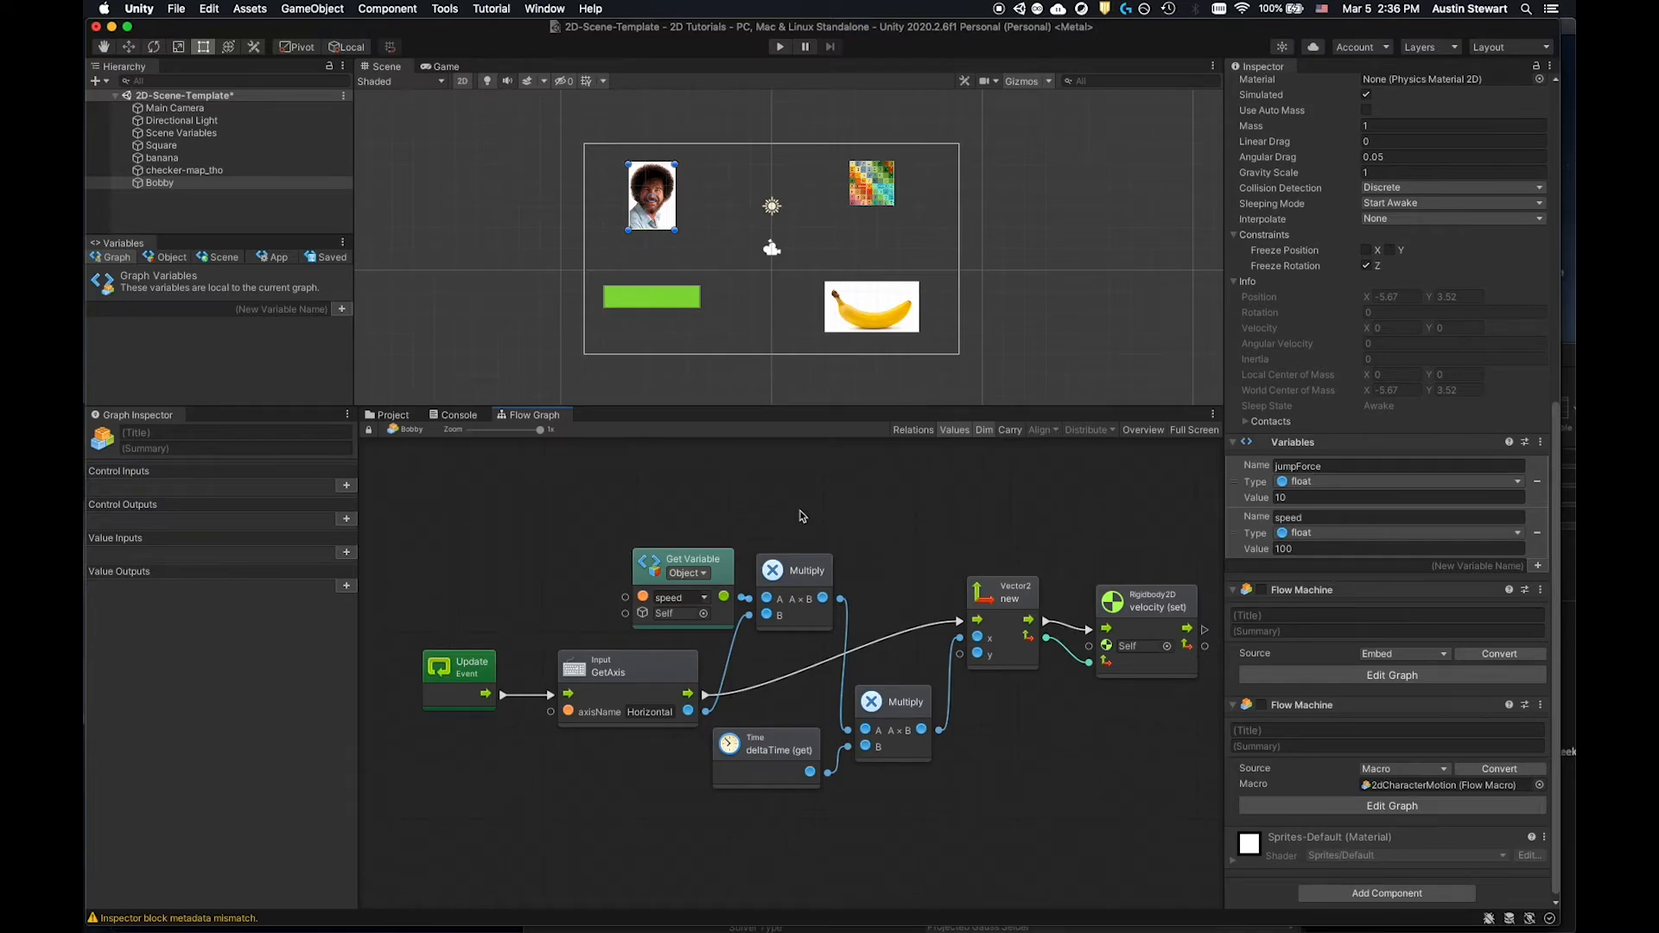
Reposition the Vector2 new and Rigidbody2D velocity (set) units higher and side by side in the flow graph.
{"action": "left_click_drag", "start_coordinate": [1009, 610], "coordinate": [992, 584]}
{"action": "left_click", "coordinate": [1145, 605]}
{"action": "left_click_drag", "start_coordinate": [1129, 570], "coordinate": [1115, 561]}
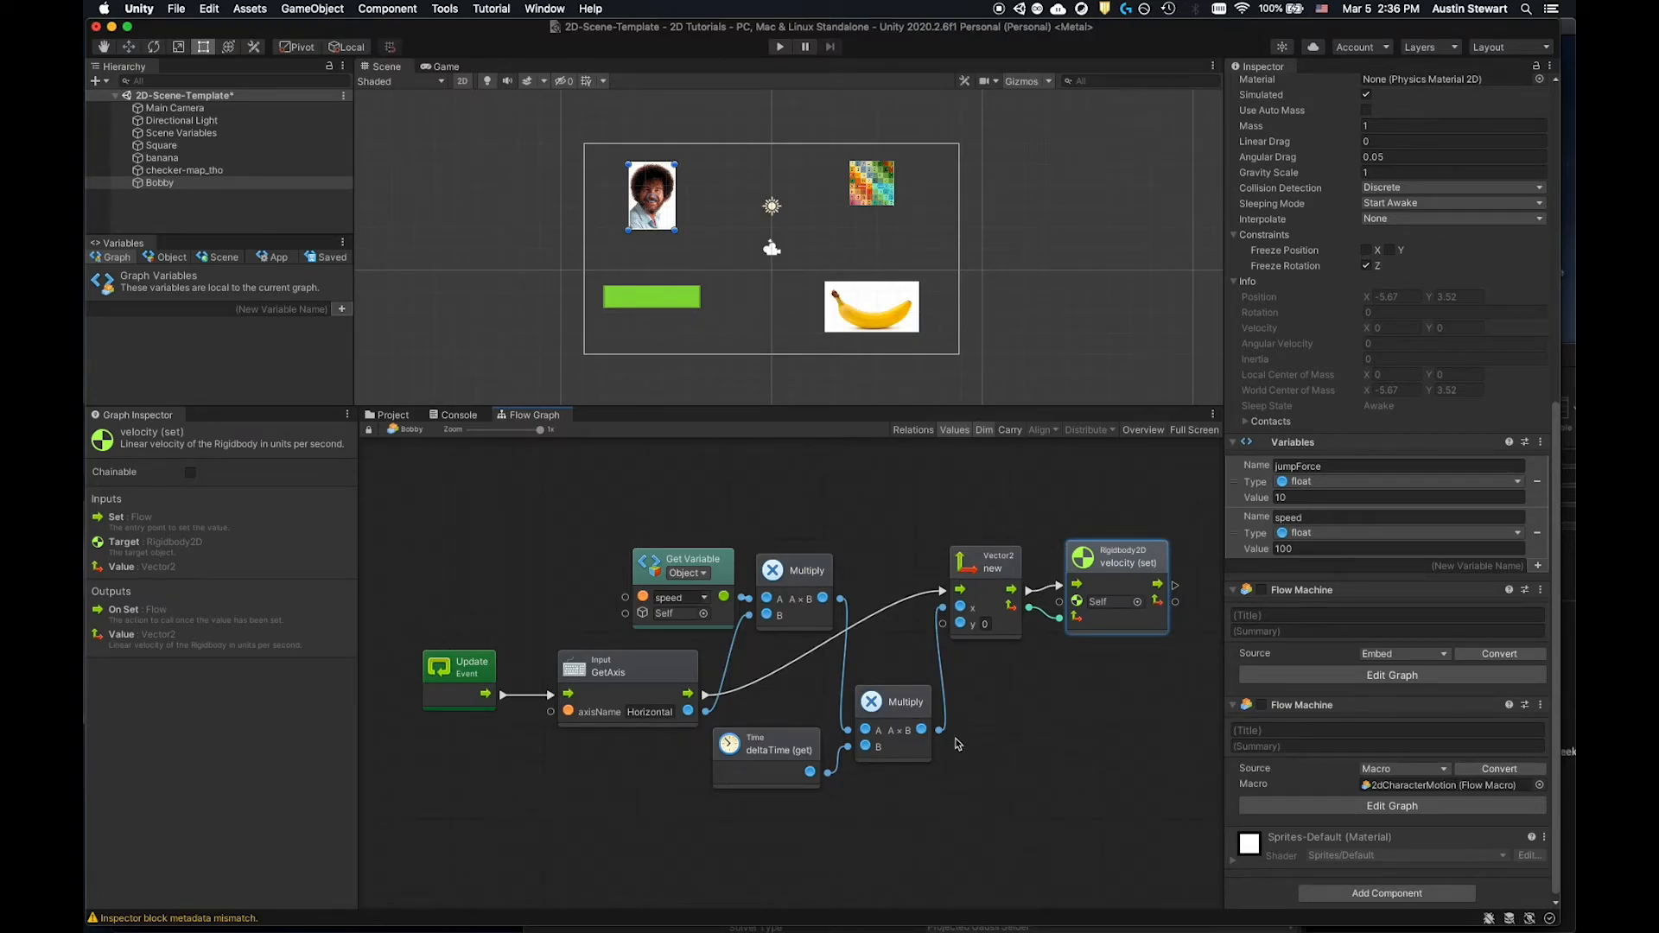
{"action": "left_click", "coordinate": [1132, 566]}
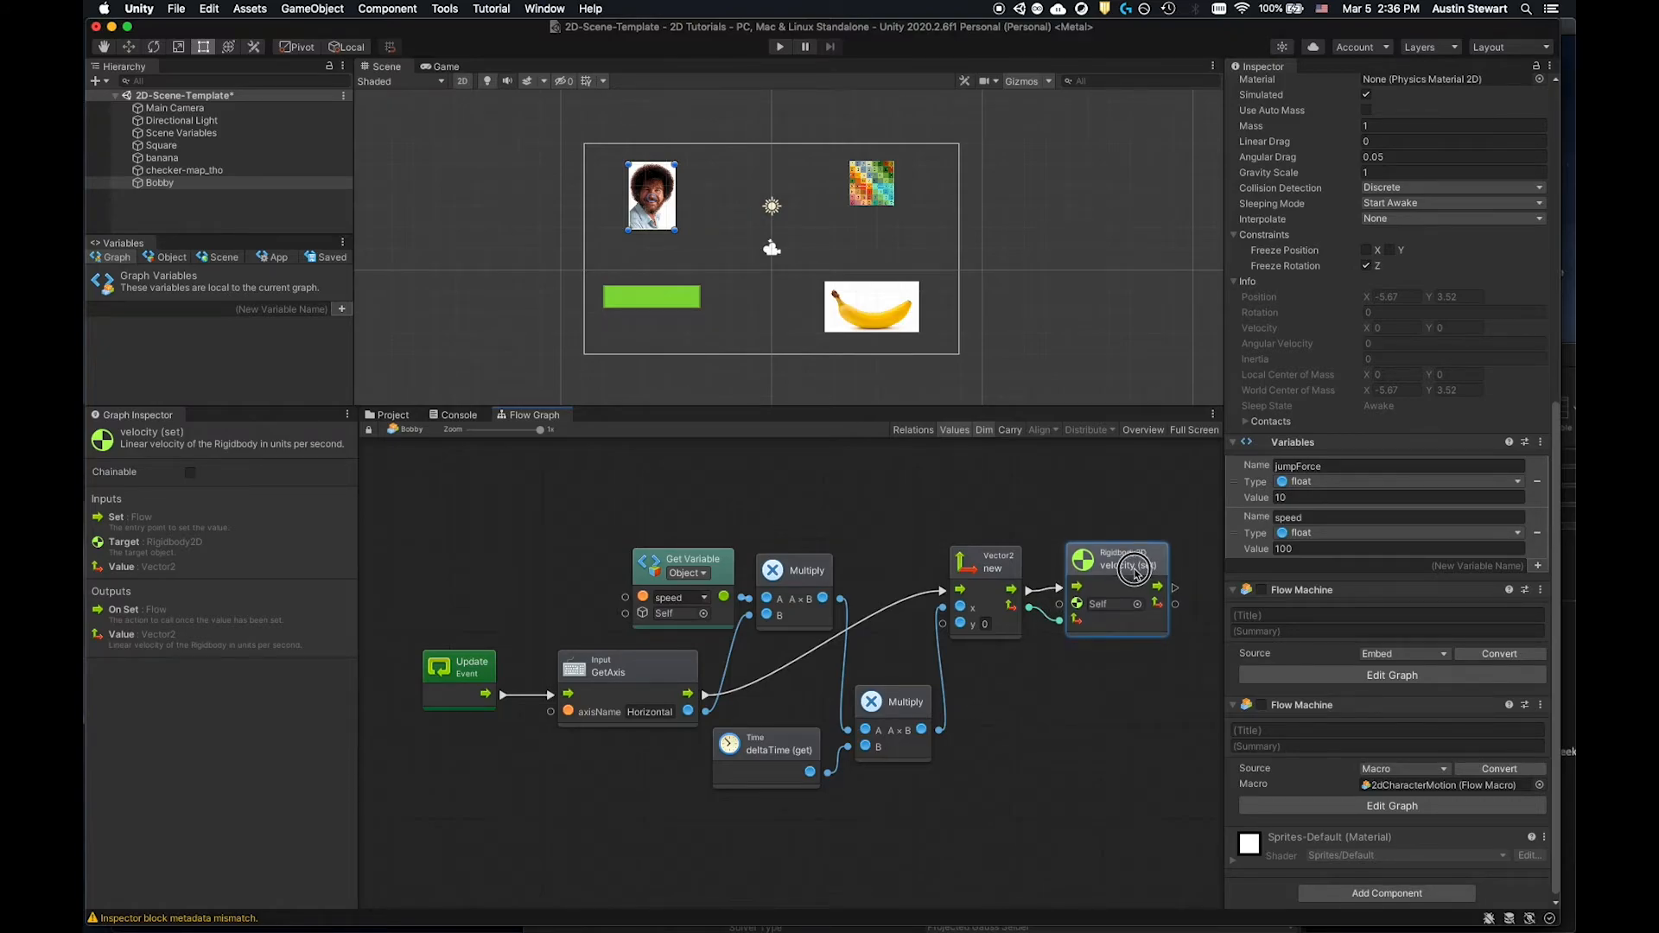
{"action": "left_click_drag", "start_coordinate": [1131, 566], "coordinate": [1136, 574]}
{"action": "left_click_drag", "start_coordinate": [974, 554], "coordinate": [977, 562]}
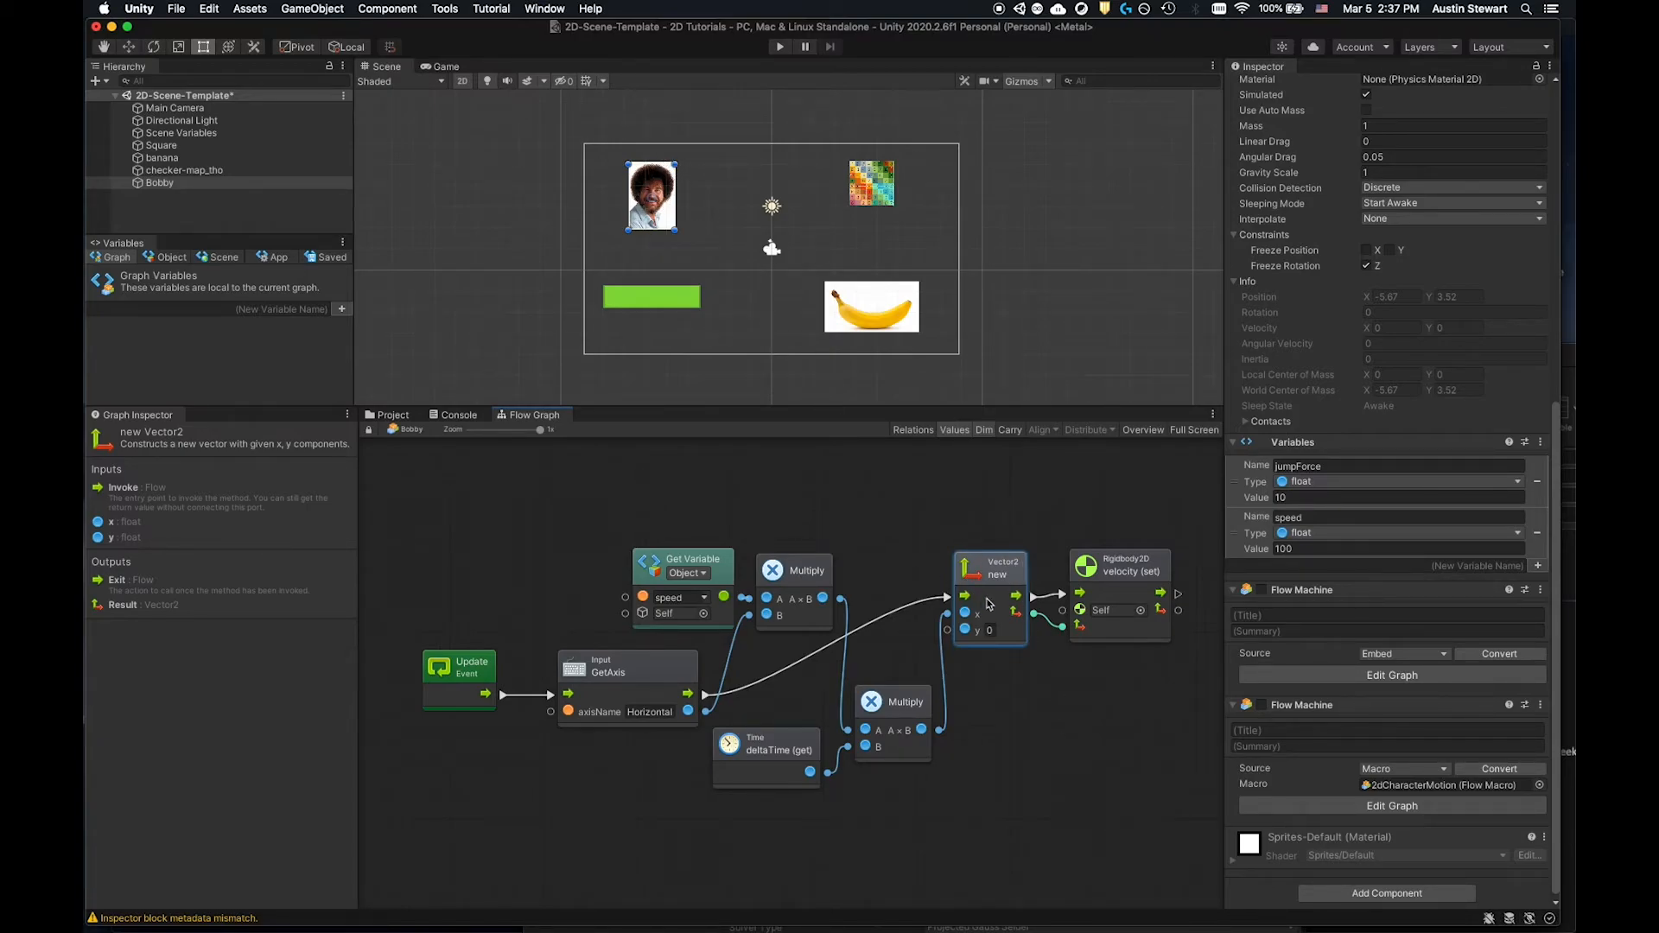
{"action": "left_click_drag", "start_coordinate": [1138, 575], "coordinate": [1151, 570]}
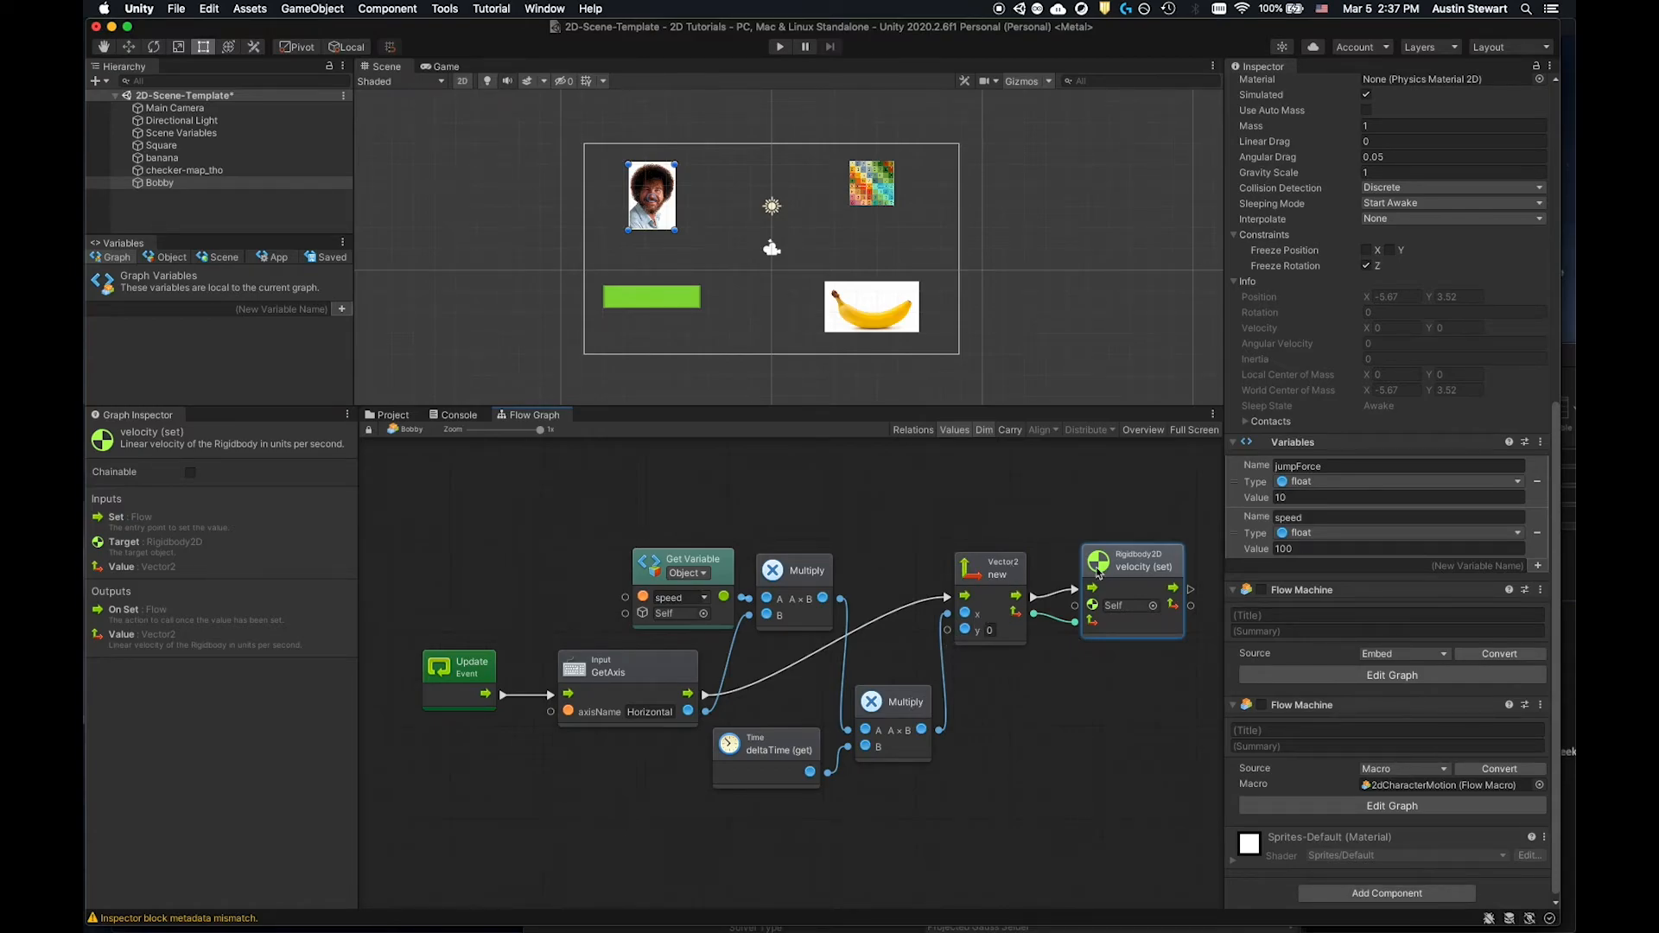
{"action": "left_click_drag", "start_coordinate": [1143, 570], "coordinate": [1123, 587]}
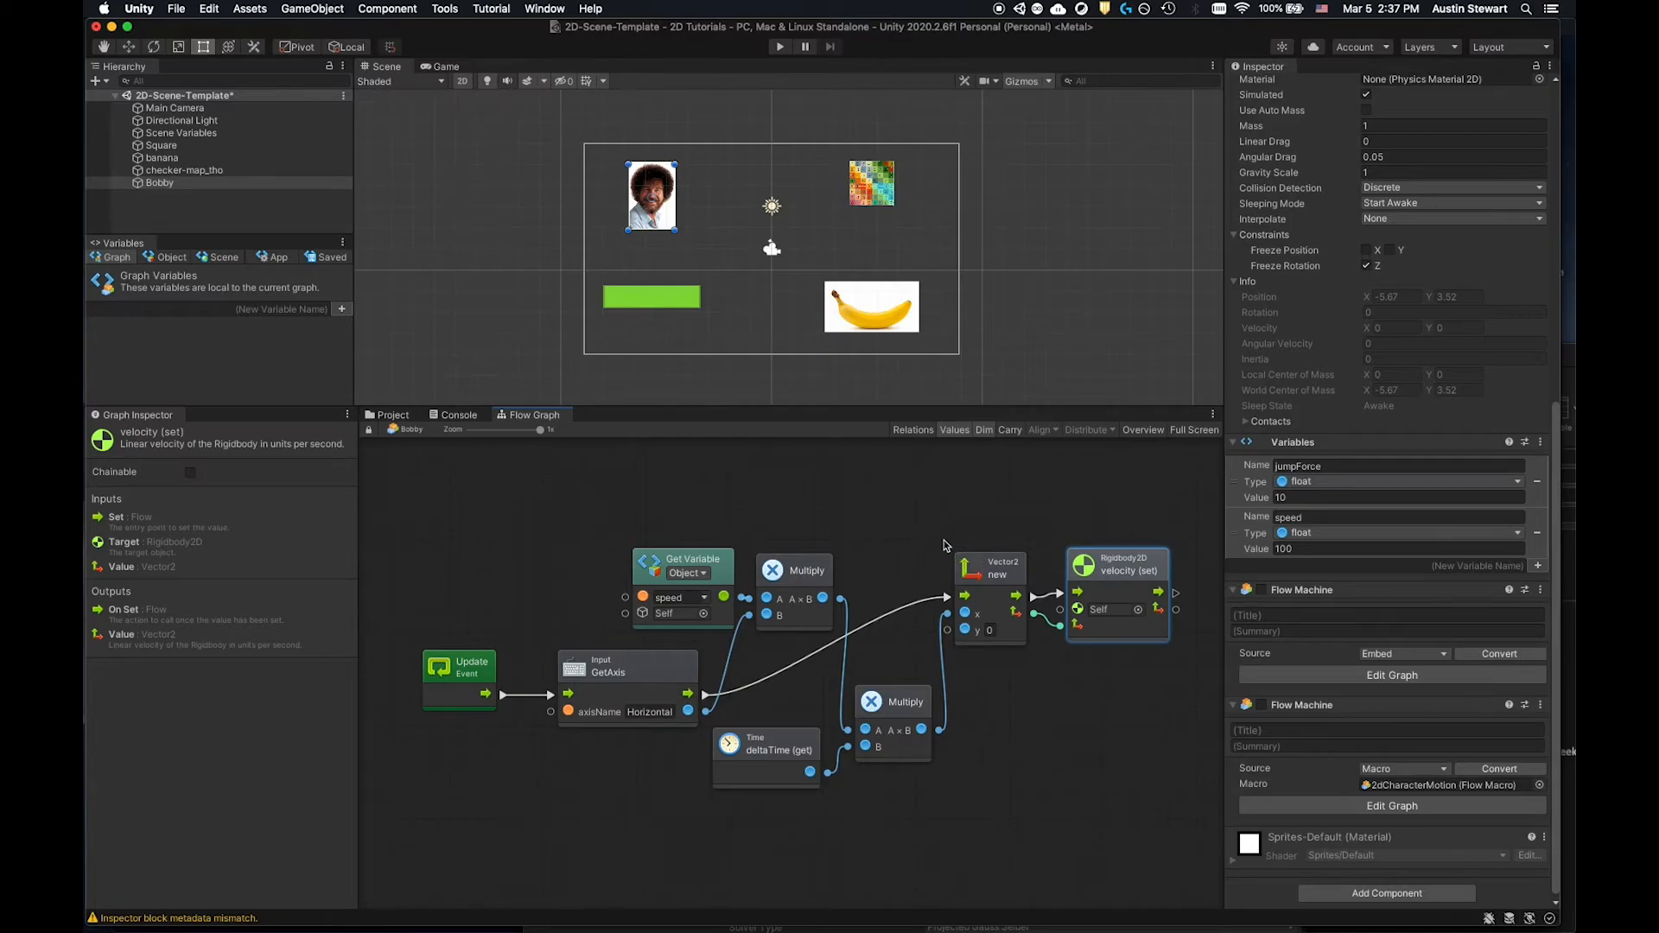
{"action": "left_click_drag", "start_coordinate": [1119, 571], "coordinate": [1125, 579]}
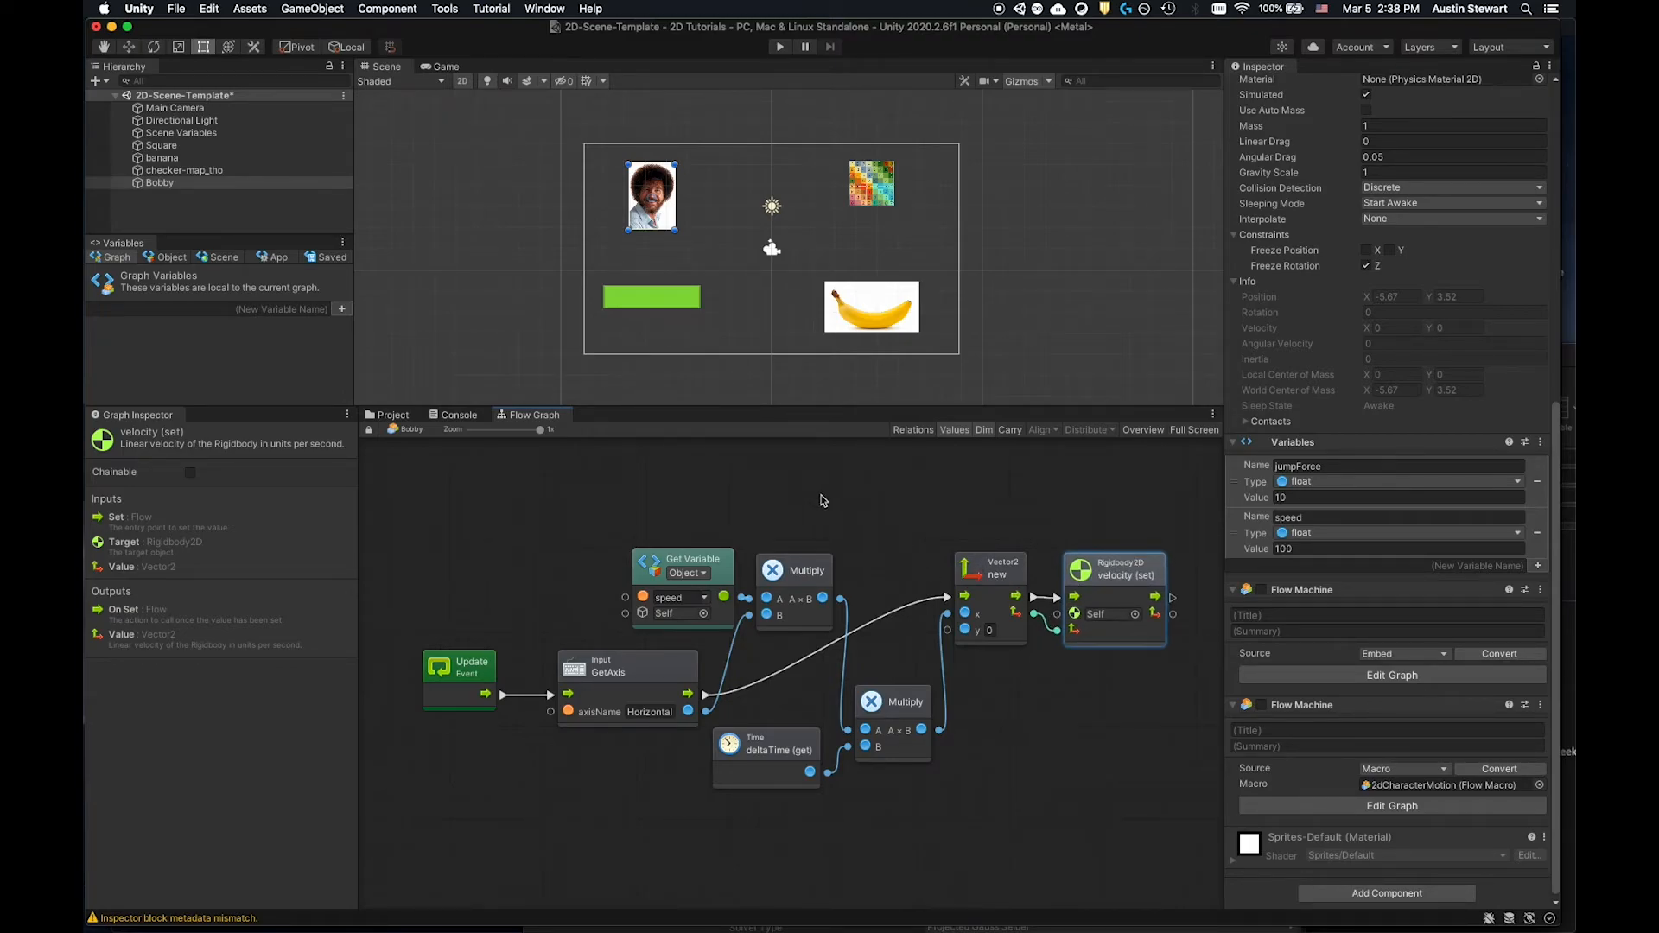
Add a Rigidbody2D velocity (get) unit and place it above the Get Variable and first Multiply units.
{"action": "right_click", "coordinate": [775, 471]}
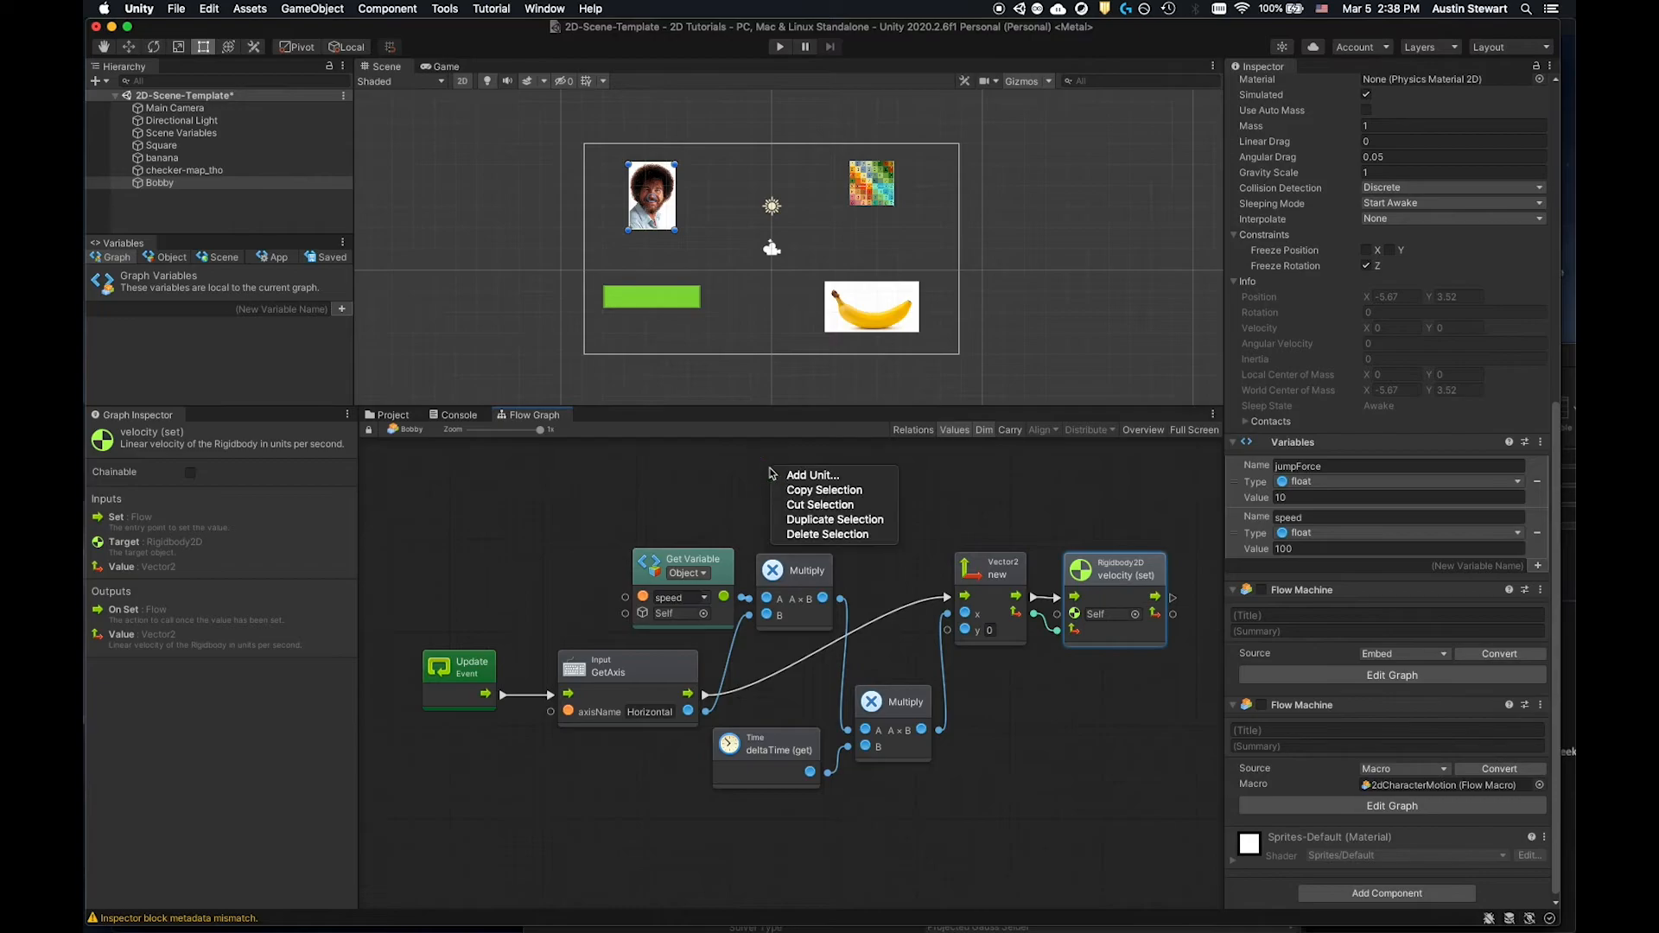
{"action": "left_click", "coordinate": [781, 476]}
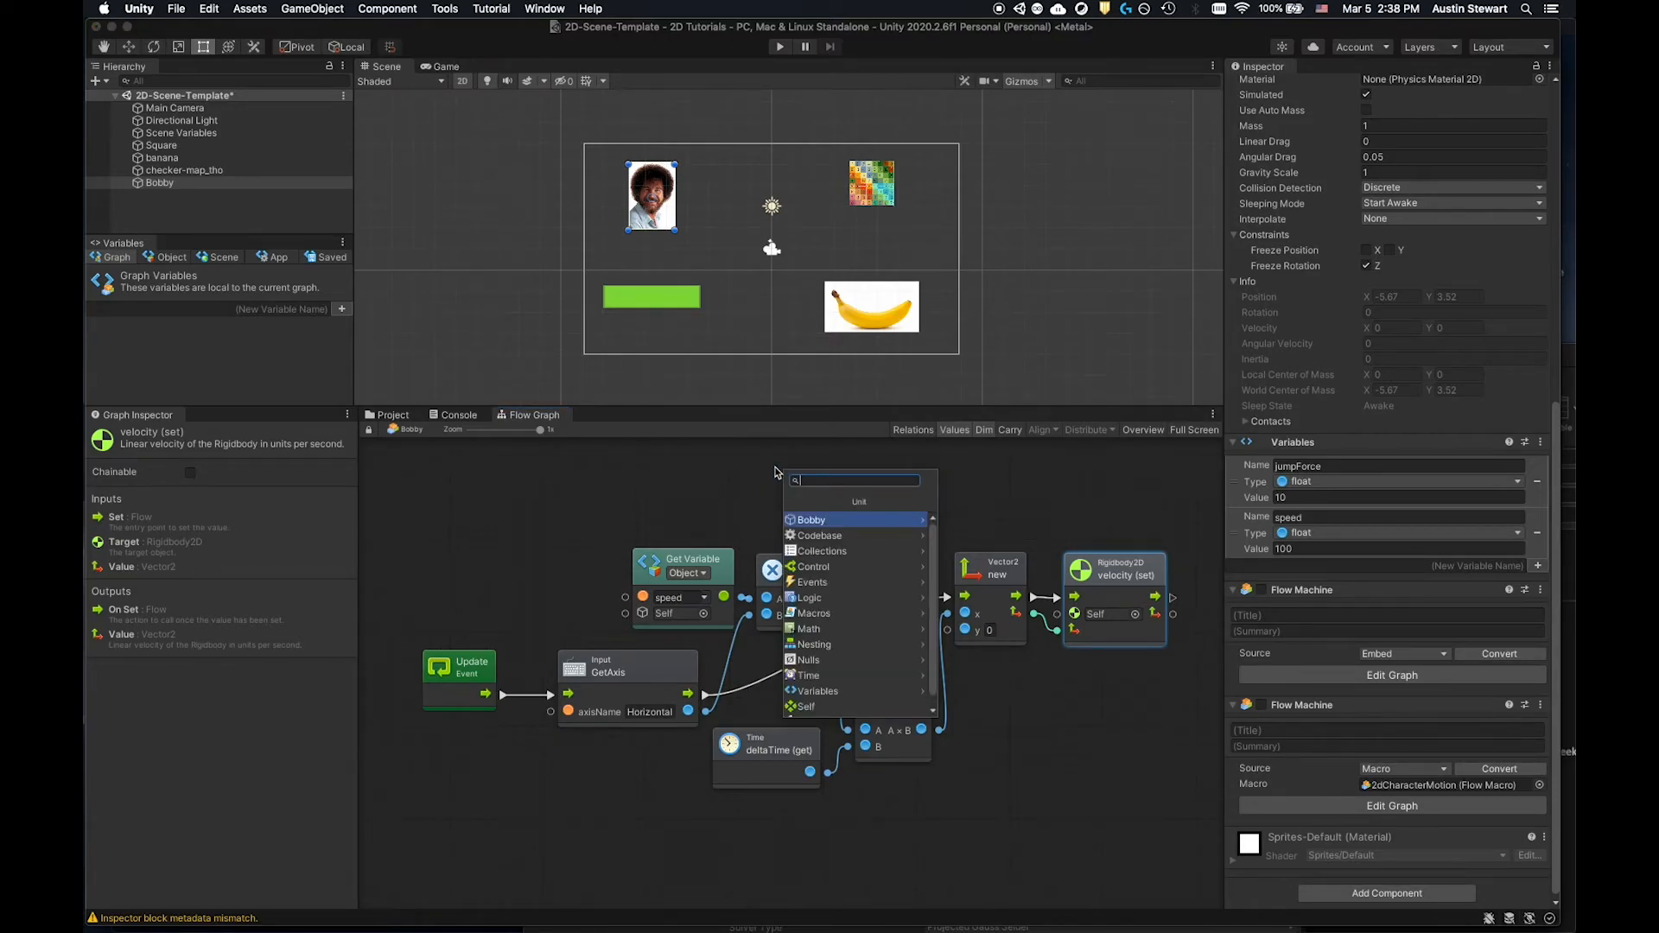
{"action": "type", "text": "vel"}
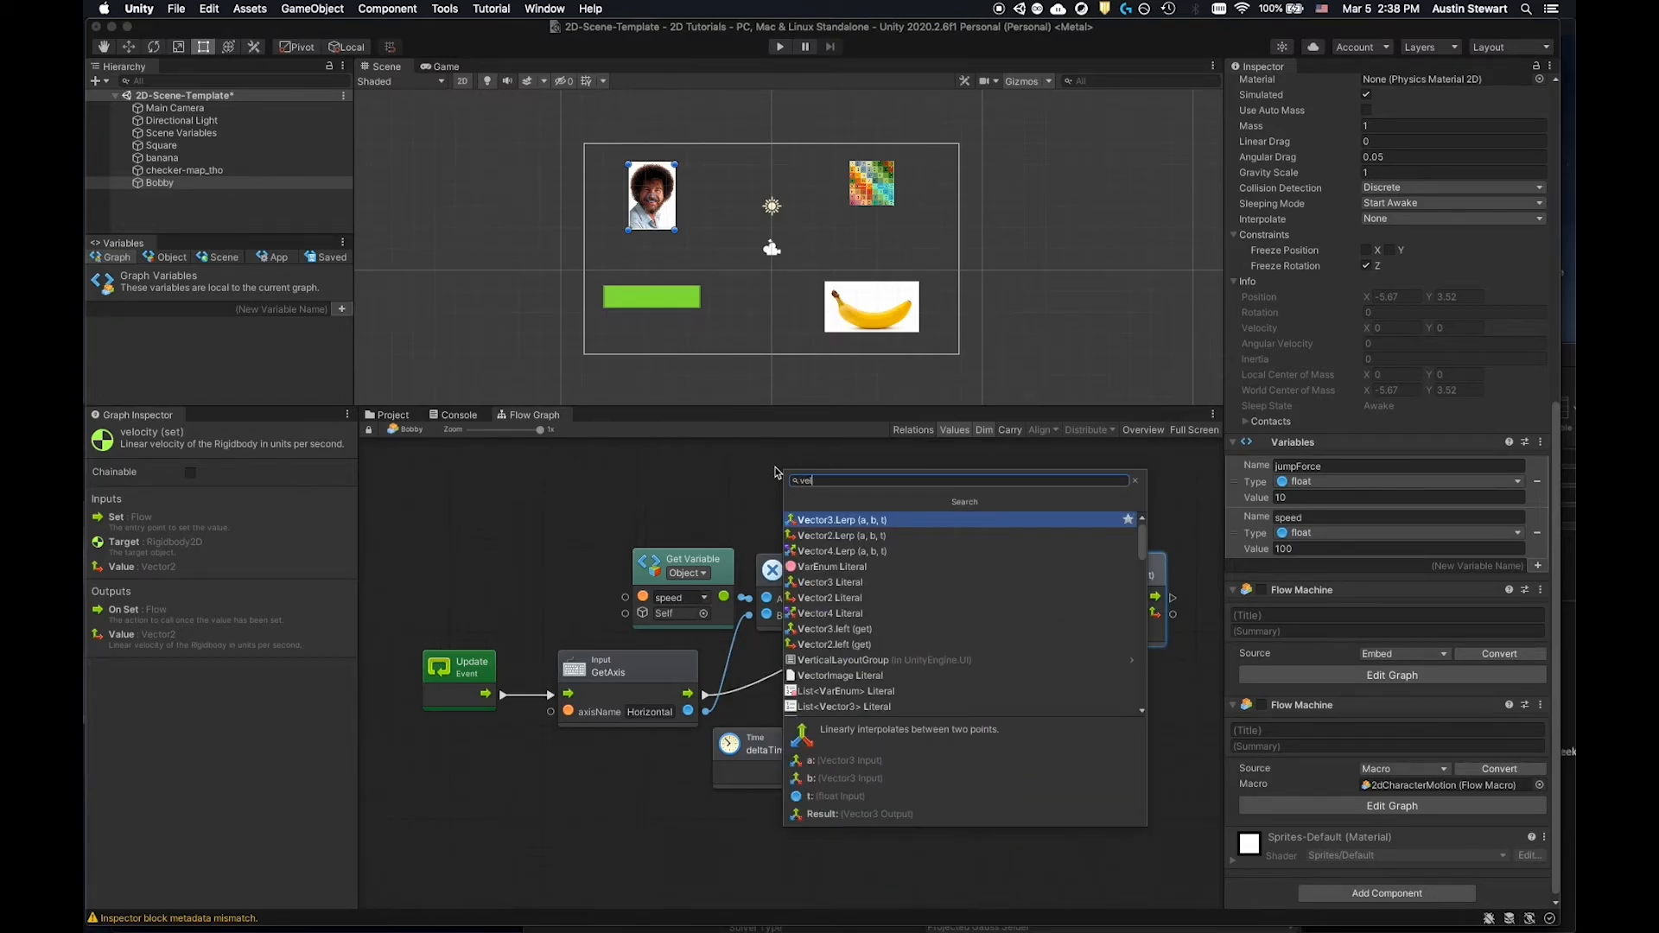
{"action": "type", "text": "ocity"}
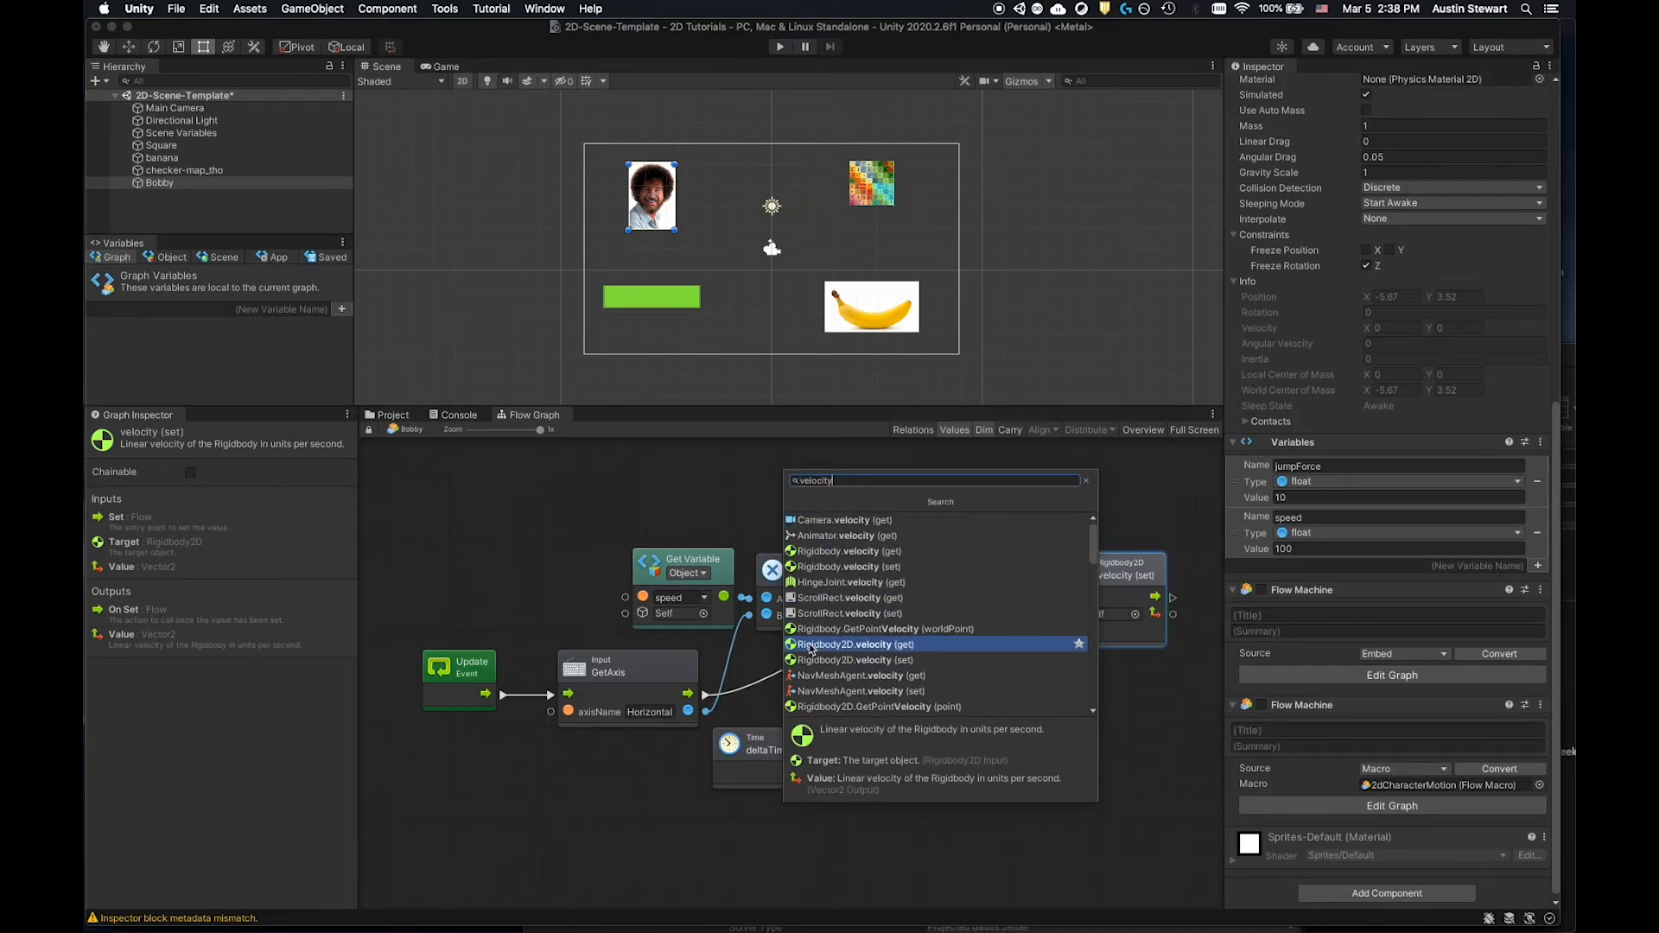
{"action": "left_click", "coordinate": [855, 644]}
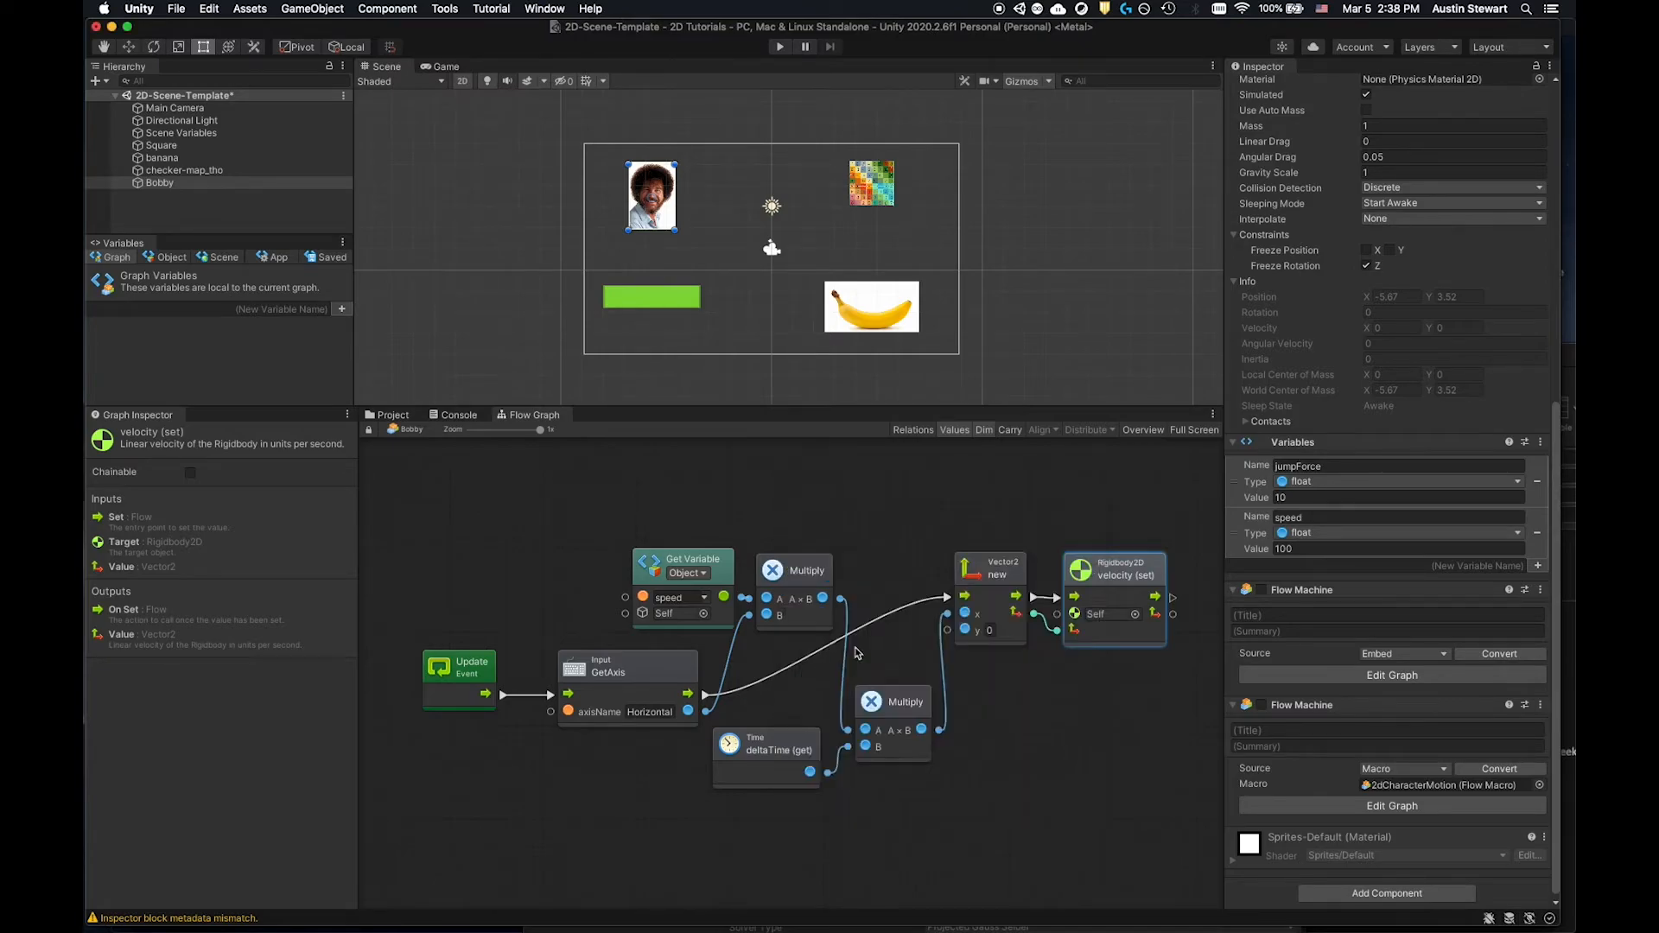
{"action": "left_click_drag", "start_coordinate": [809, 485], "coordinate": [780, 480]}
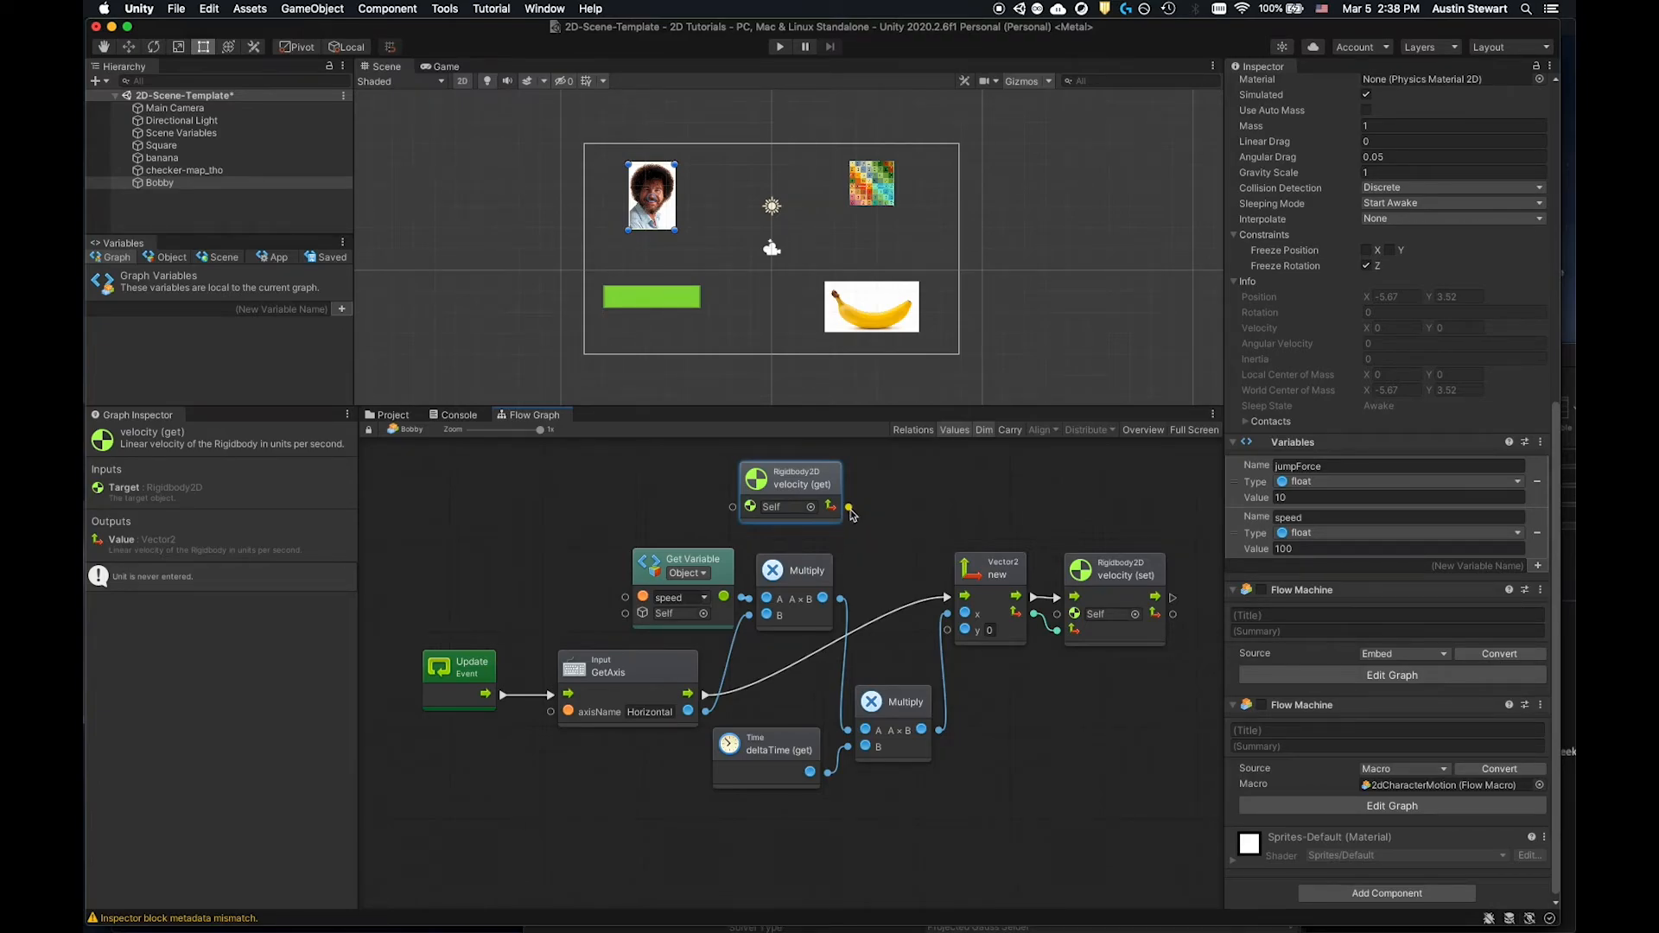
Add a Vector2 y (get) unit fed by the value output of the Rigidbody2D velocity (get) unit.
{"action": "left_click_drag", "start_coordinate": [848, 508], "coordinate": [890, 527]}
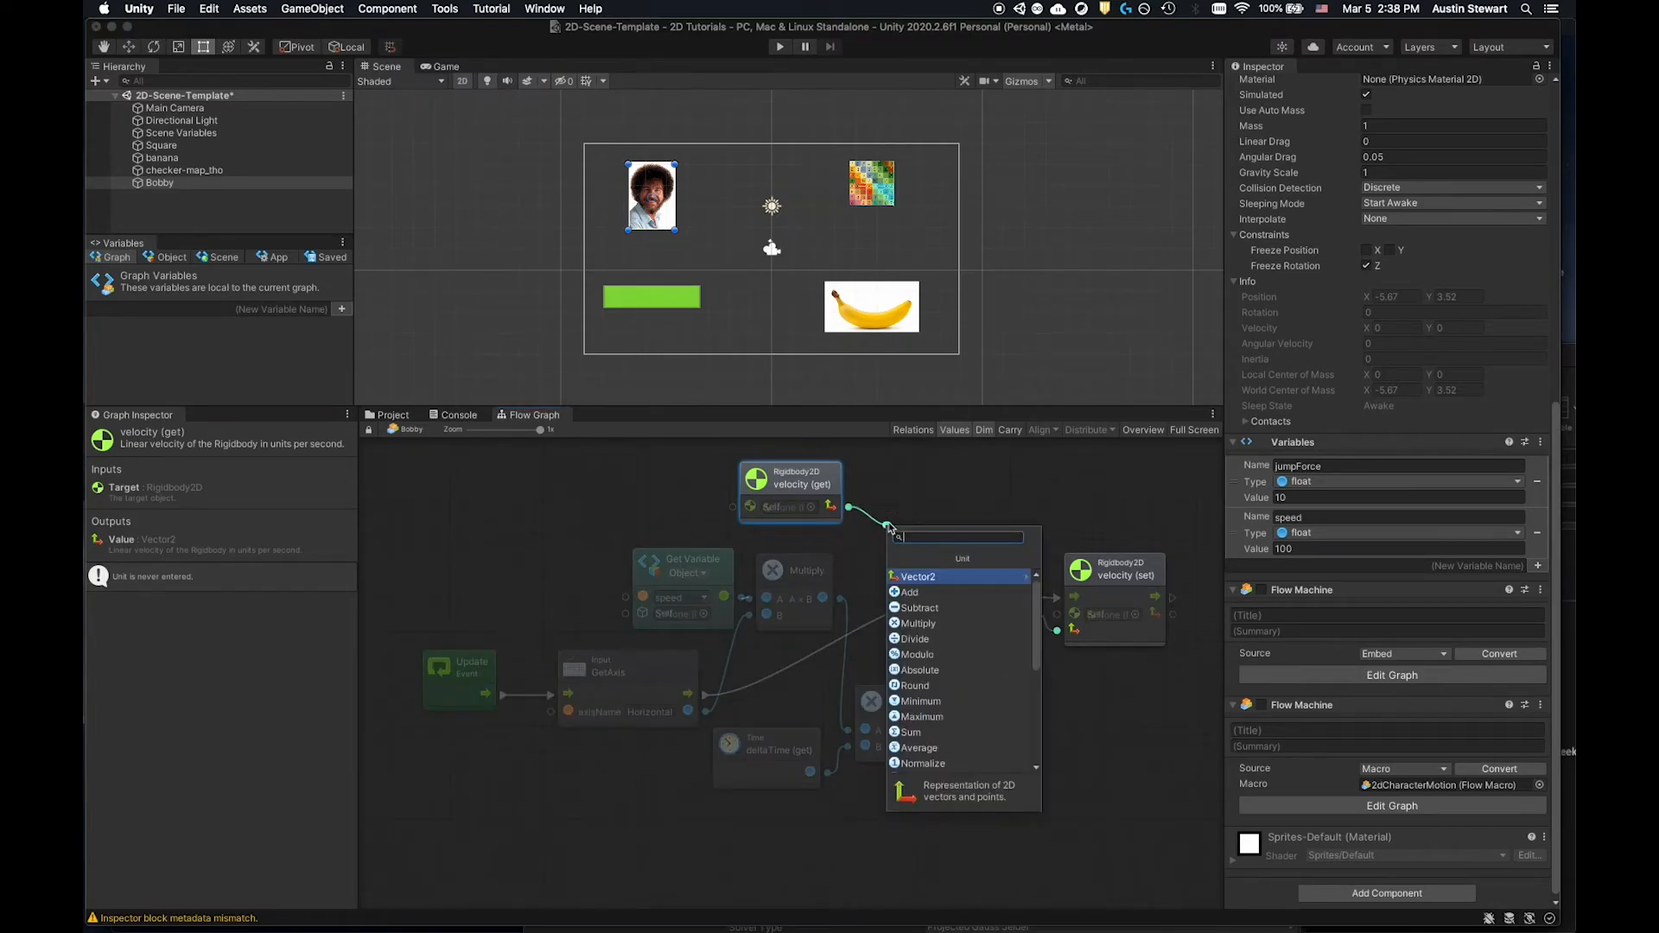
{"action": "type", "text": "get"}
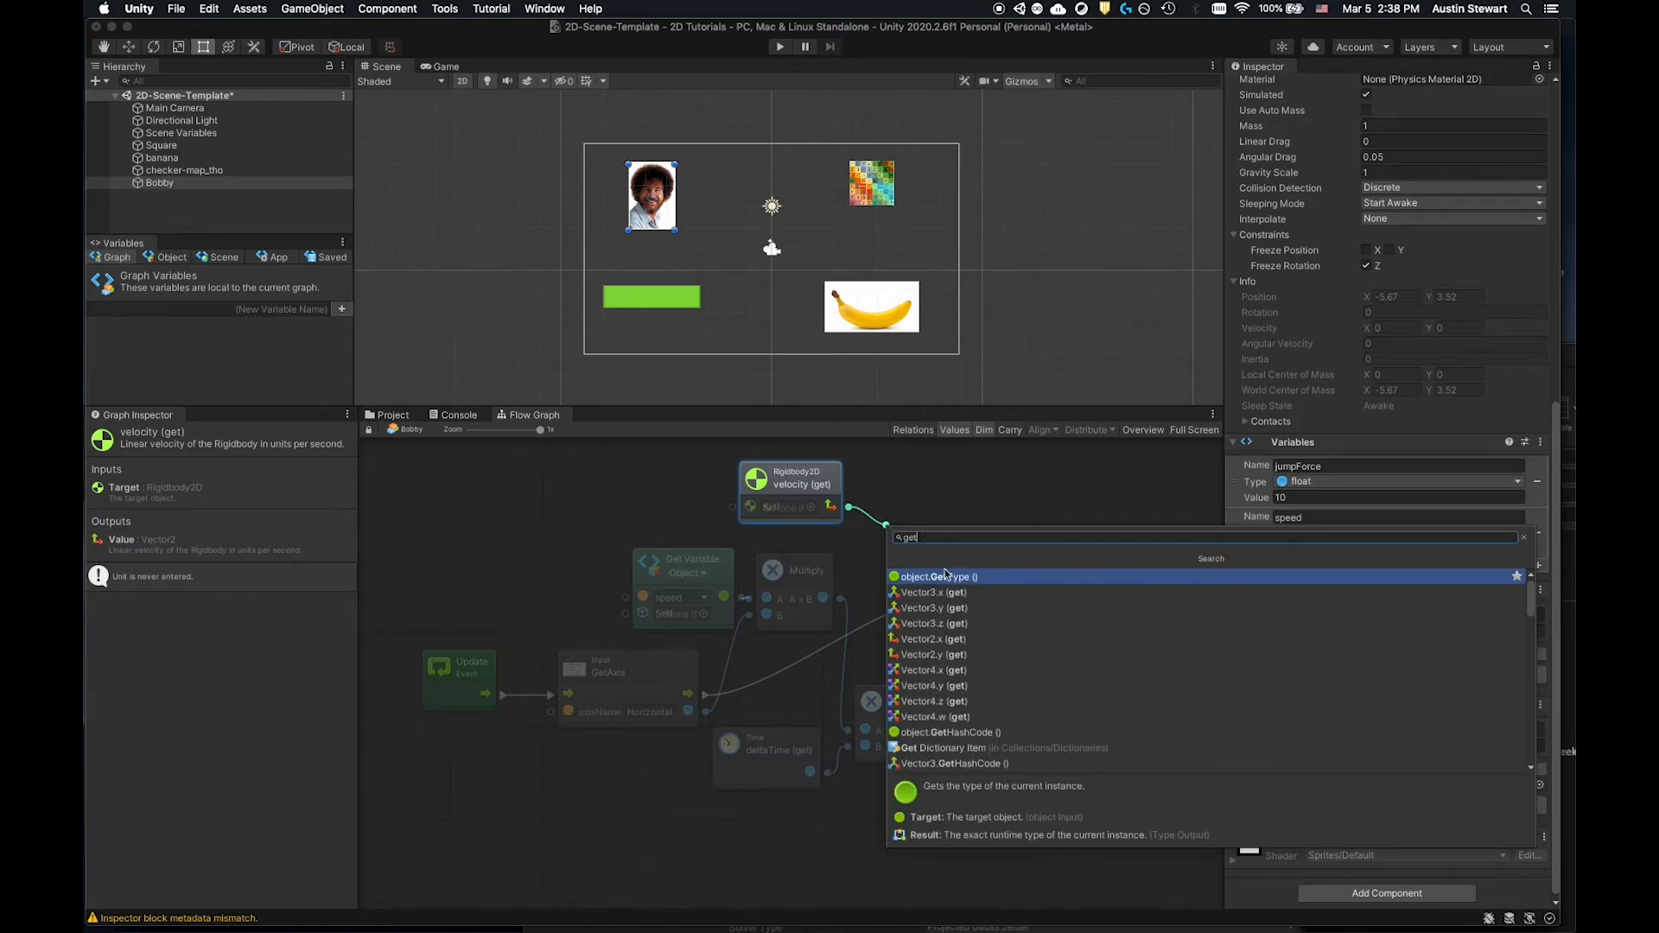
{"action": "left_click", "coordinate": [940, 661]}
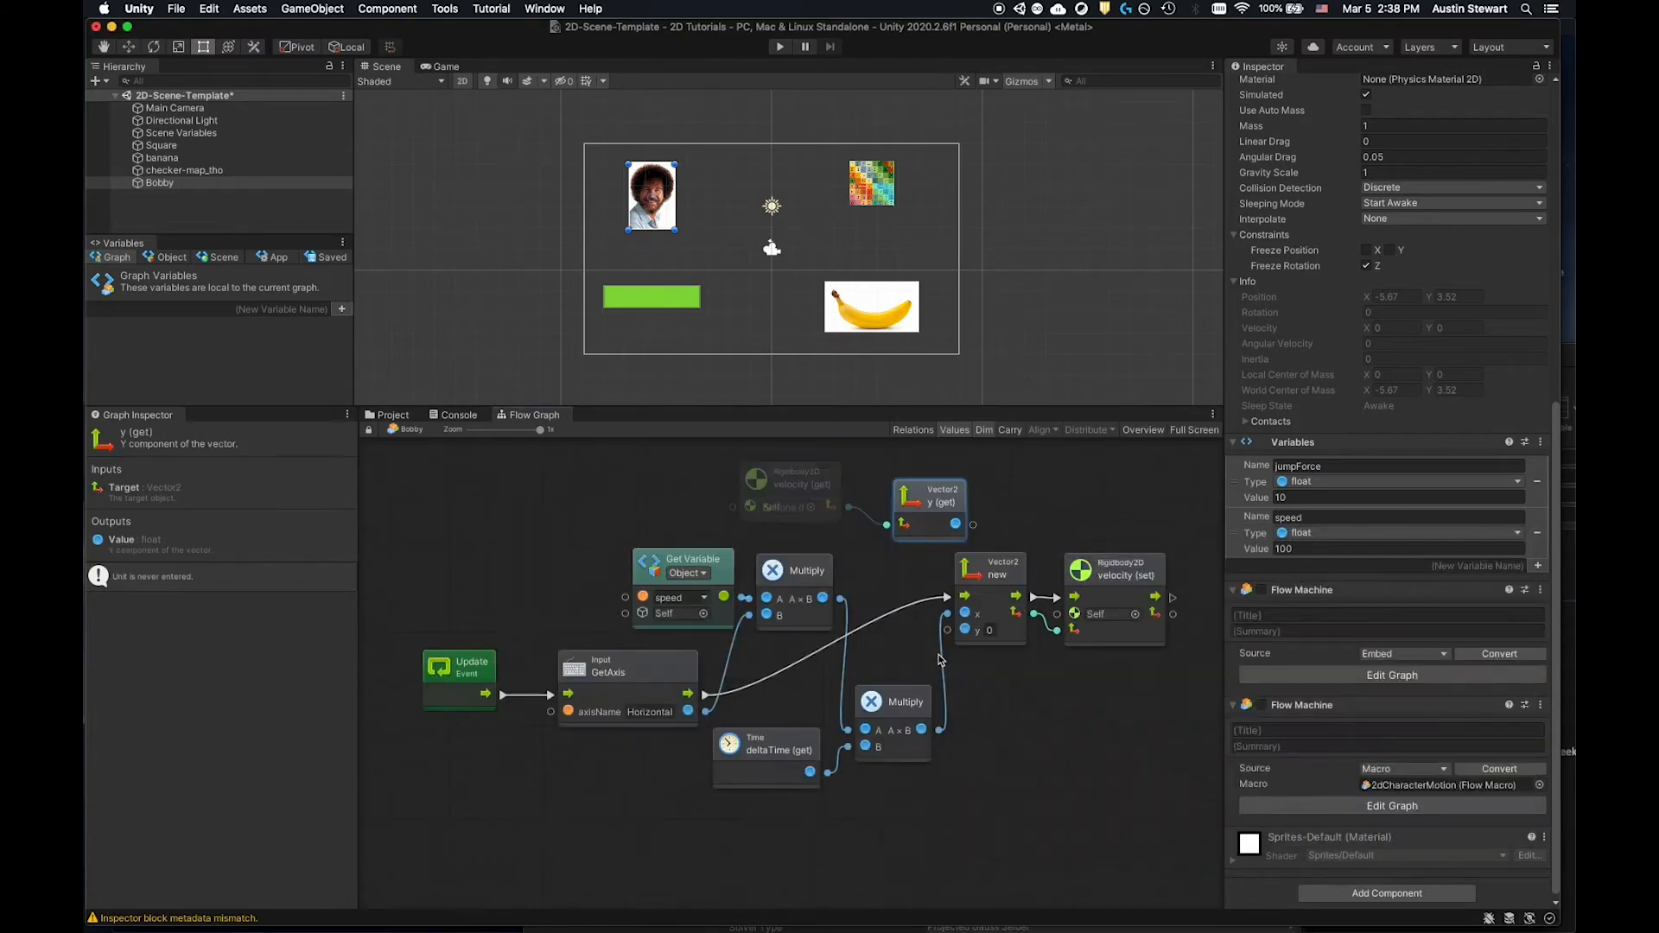
Feed the Vector2 y (get) value into the y input of Vector2 new, and arrange the velocity (get) and y (get) units side by side.
{"action": "left_click_drag", "start_coordinate": [811, 479], "coordinate": [735, 471]}
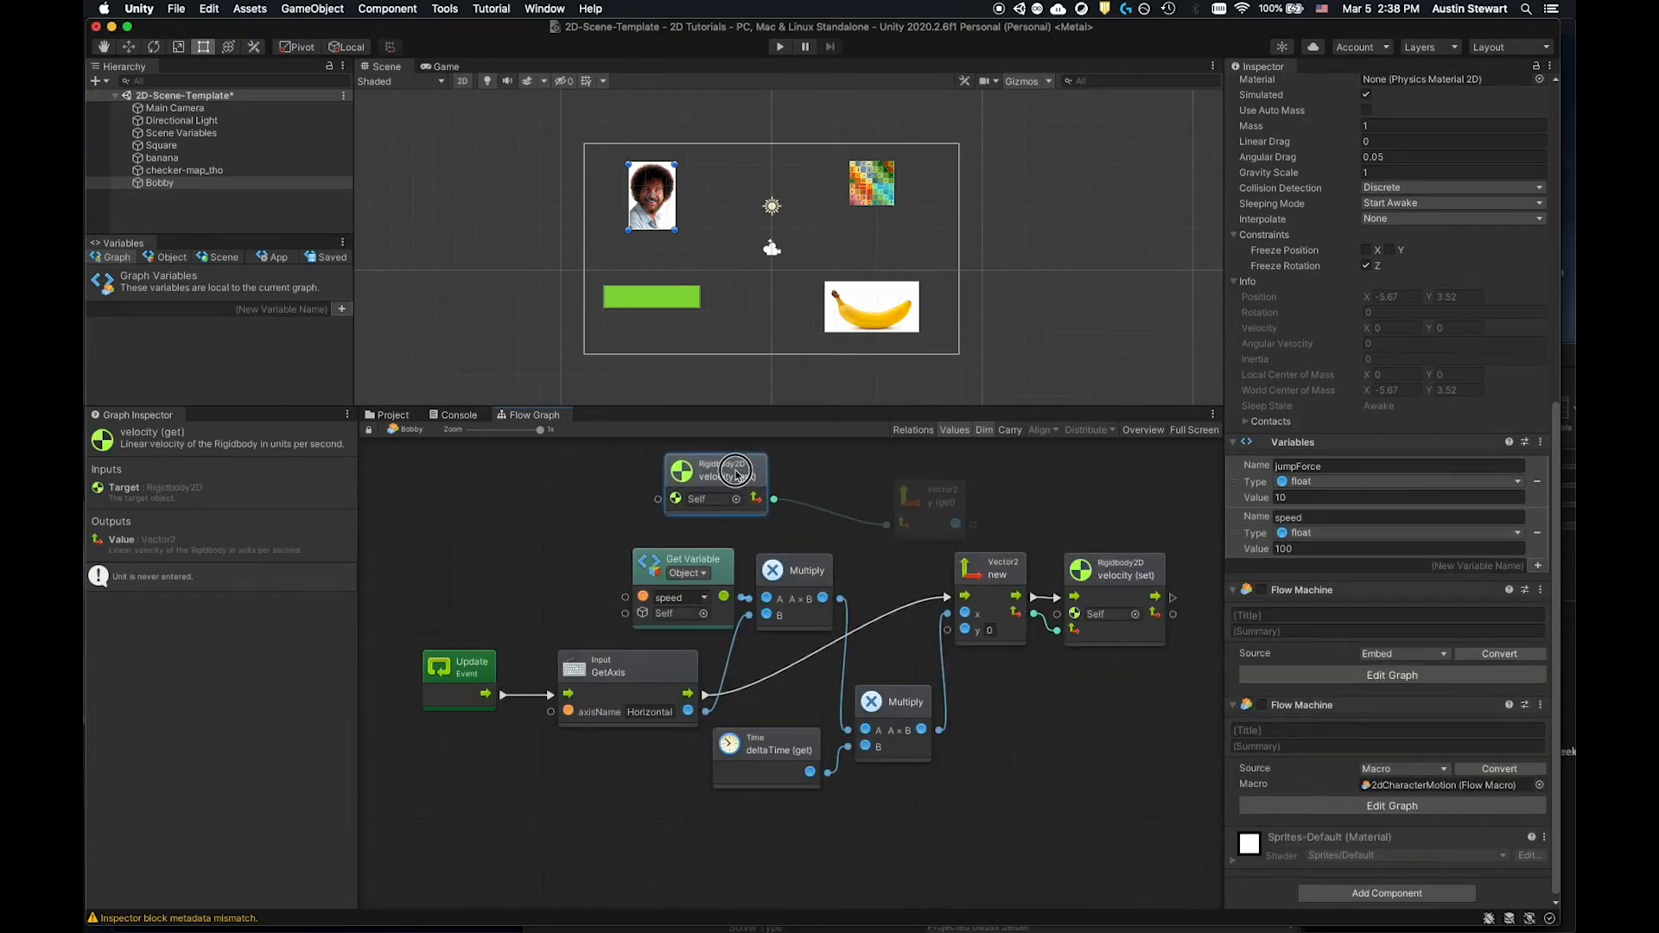
{"action": "left_click_drag", "start_coordinate": [909, 491], "coordinate": [948, 630]}
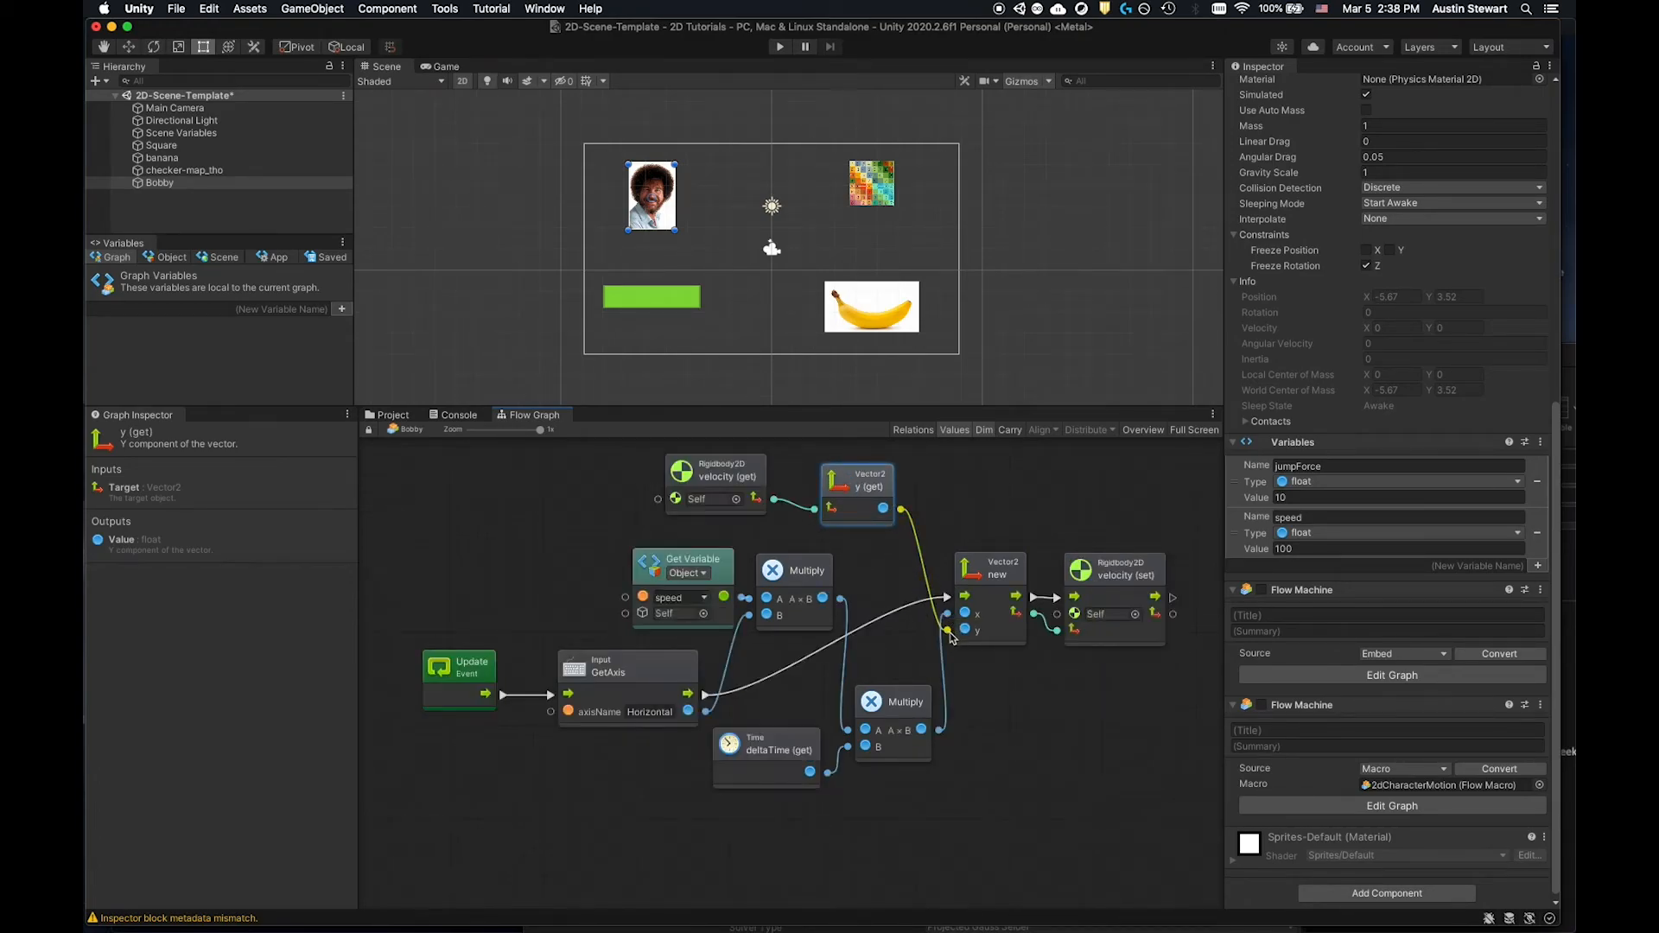
{"action": "left_click_drag", "start_coordinate": [745, 470], "coordinate": [768, 473]}
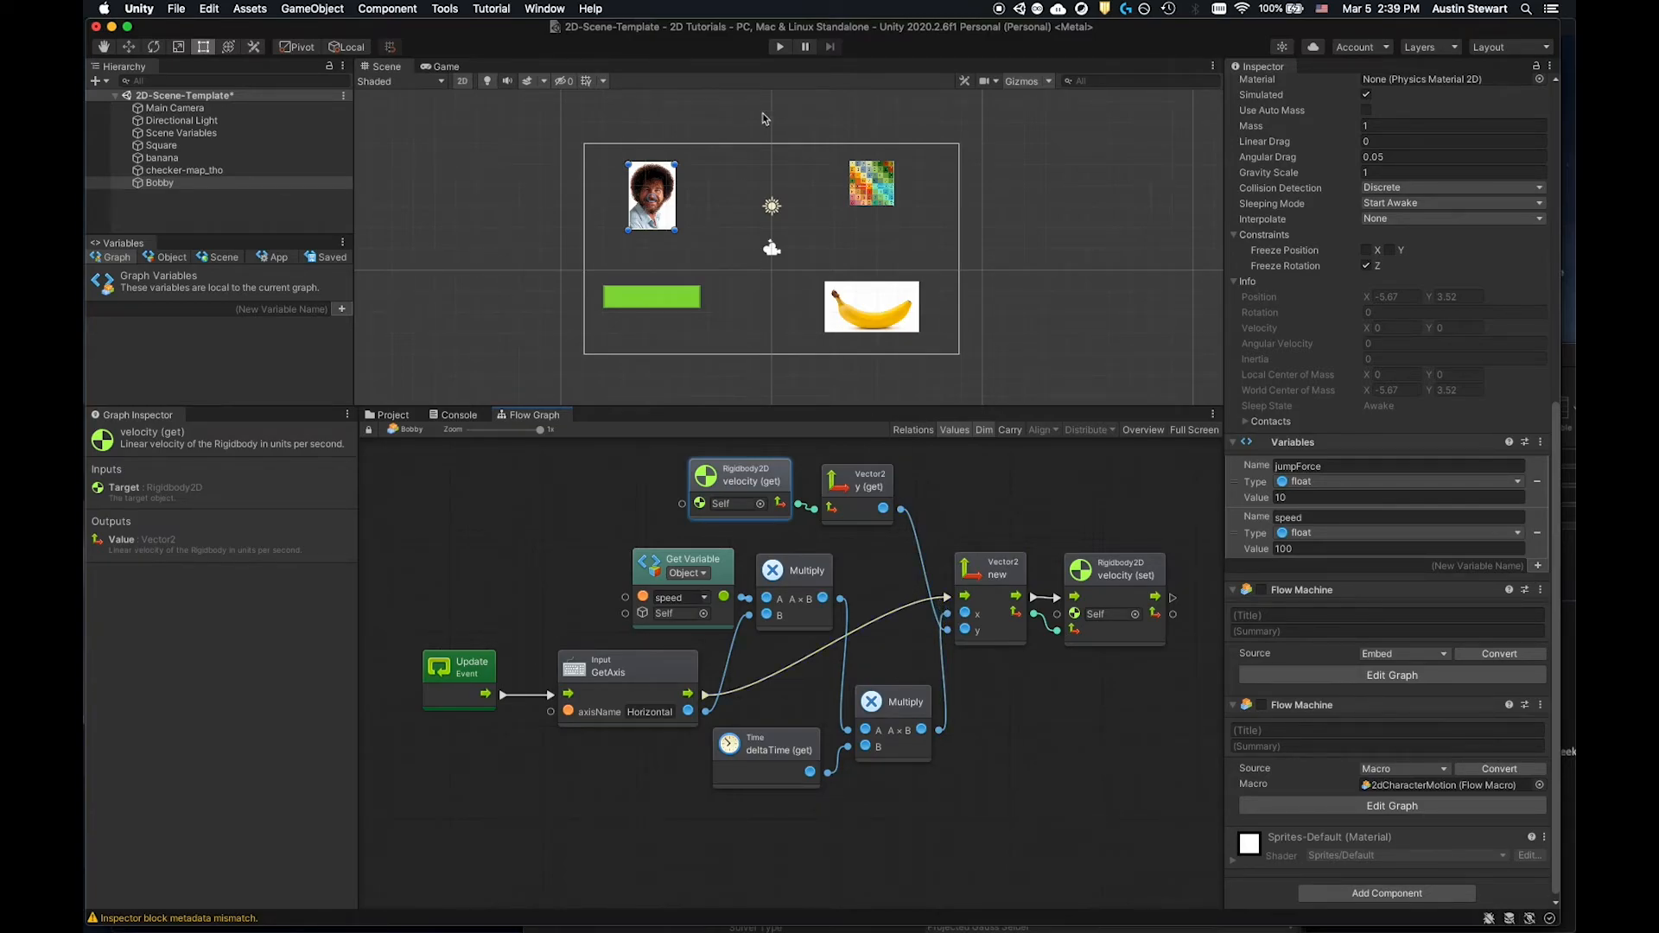
Run the scene to test the preserved vertical velocity by moving Bobby back and forth on the green platform, and end play mode.
{"action": "left_click", "coordinate": [780, 48]}
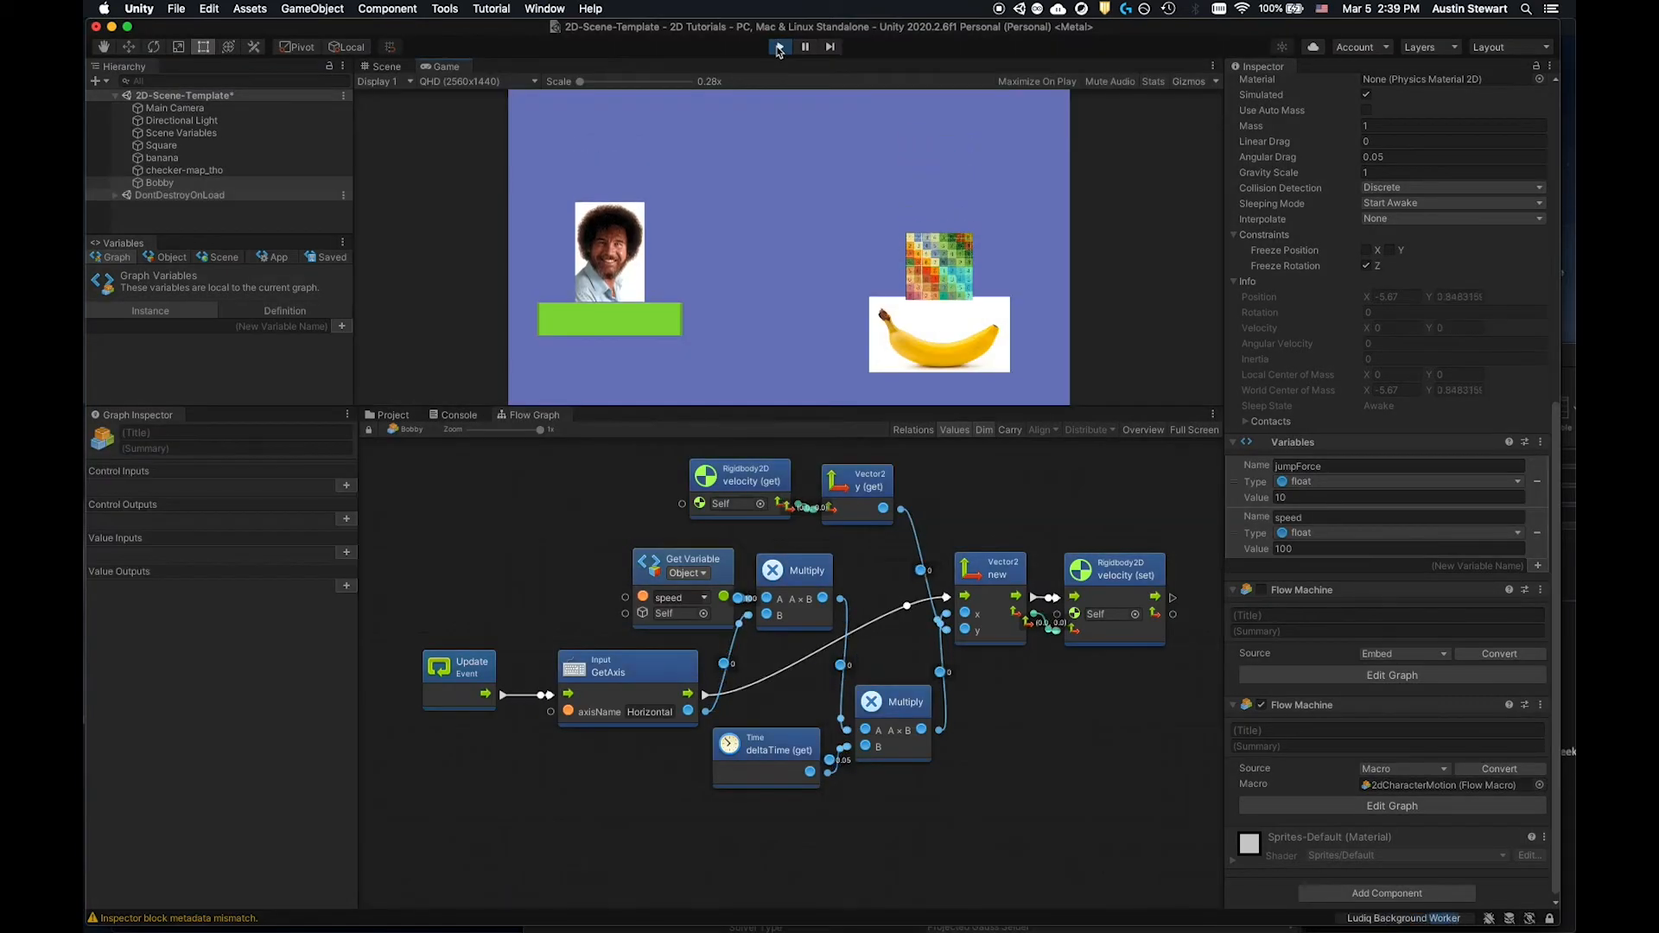
{"action": "key", "text": "Right"}
{"action": "key", "text": "Left"}
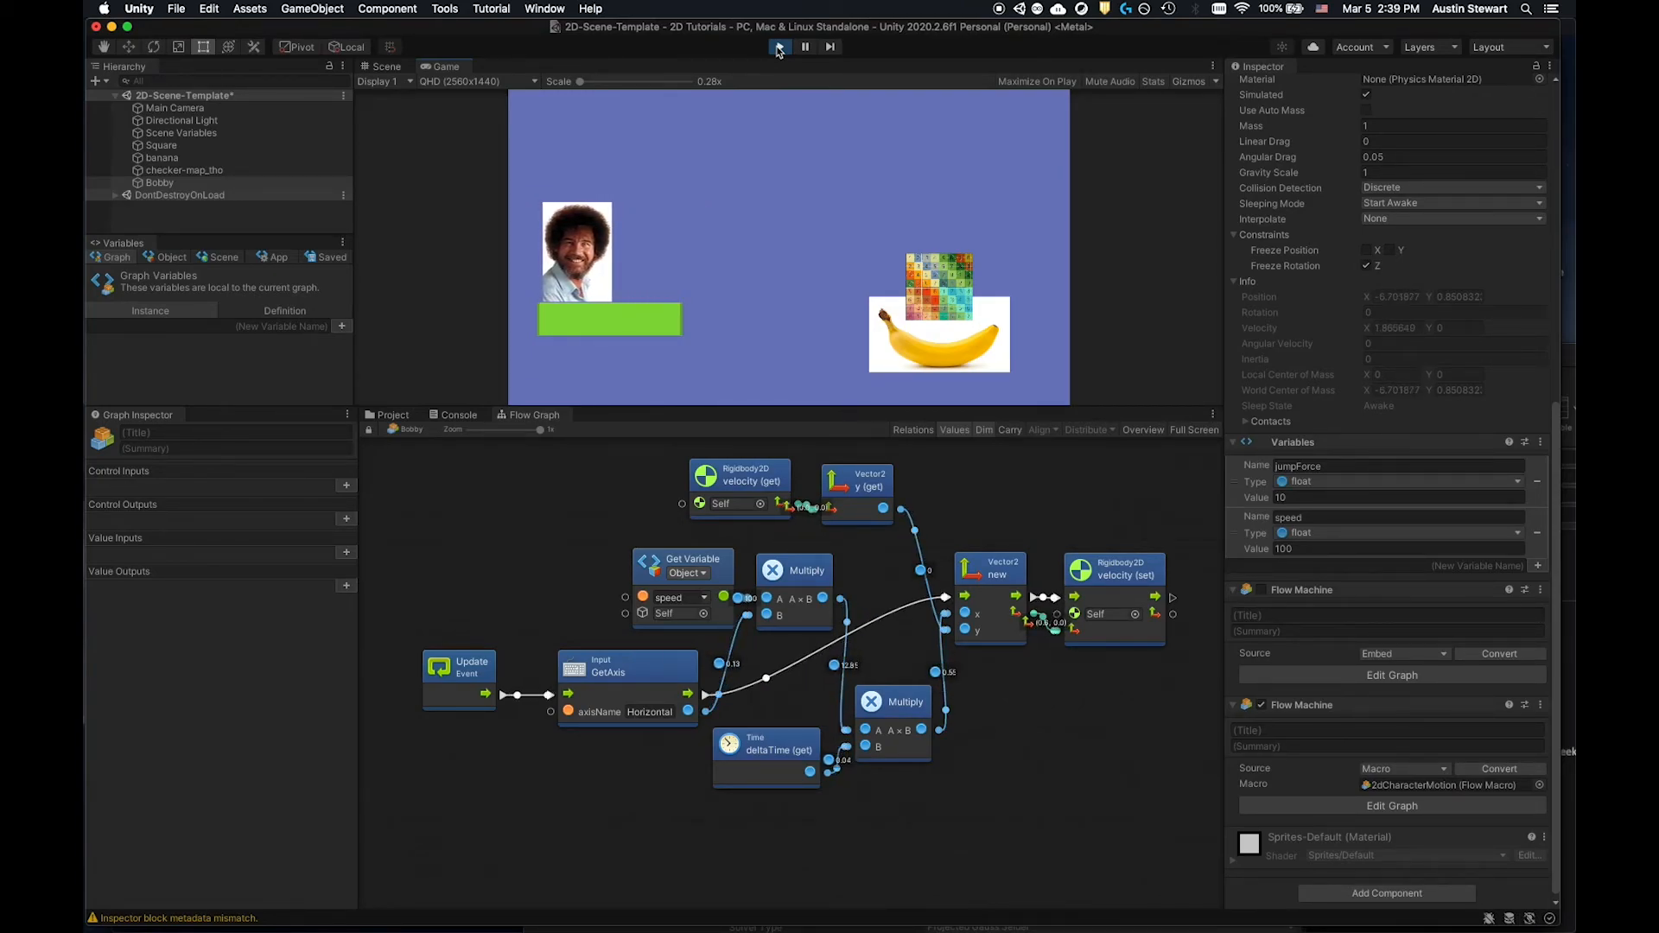
{"action": "key", "text": "Left"}
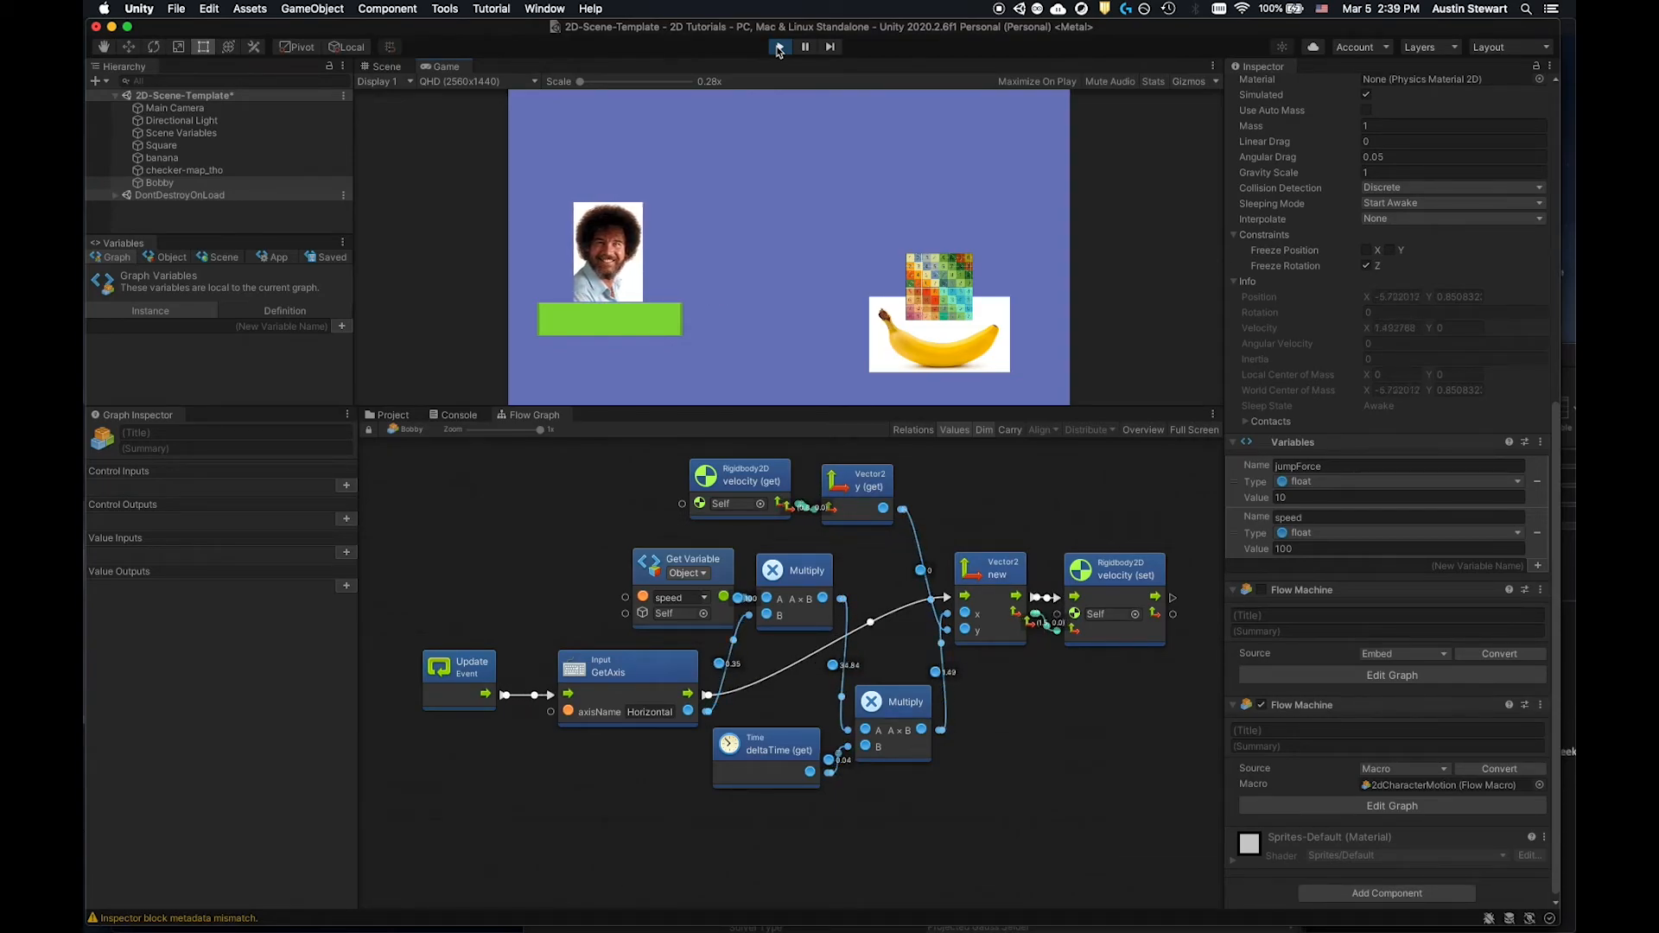
{"action": "key", "text": "Right"}
{"action": "key", "text": "Left"}
{"action": "key", "text": "Right"}
{"action": "key", "text": "Left"}
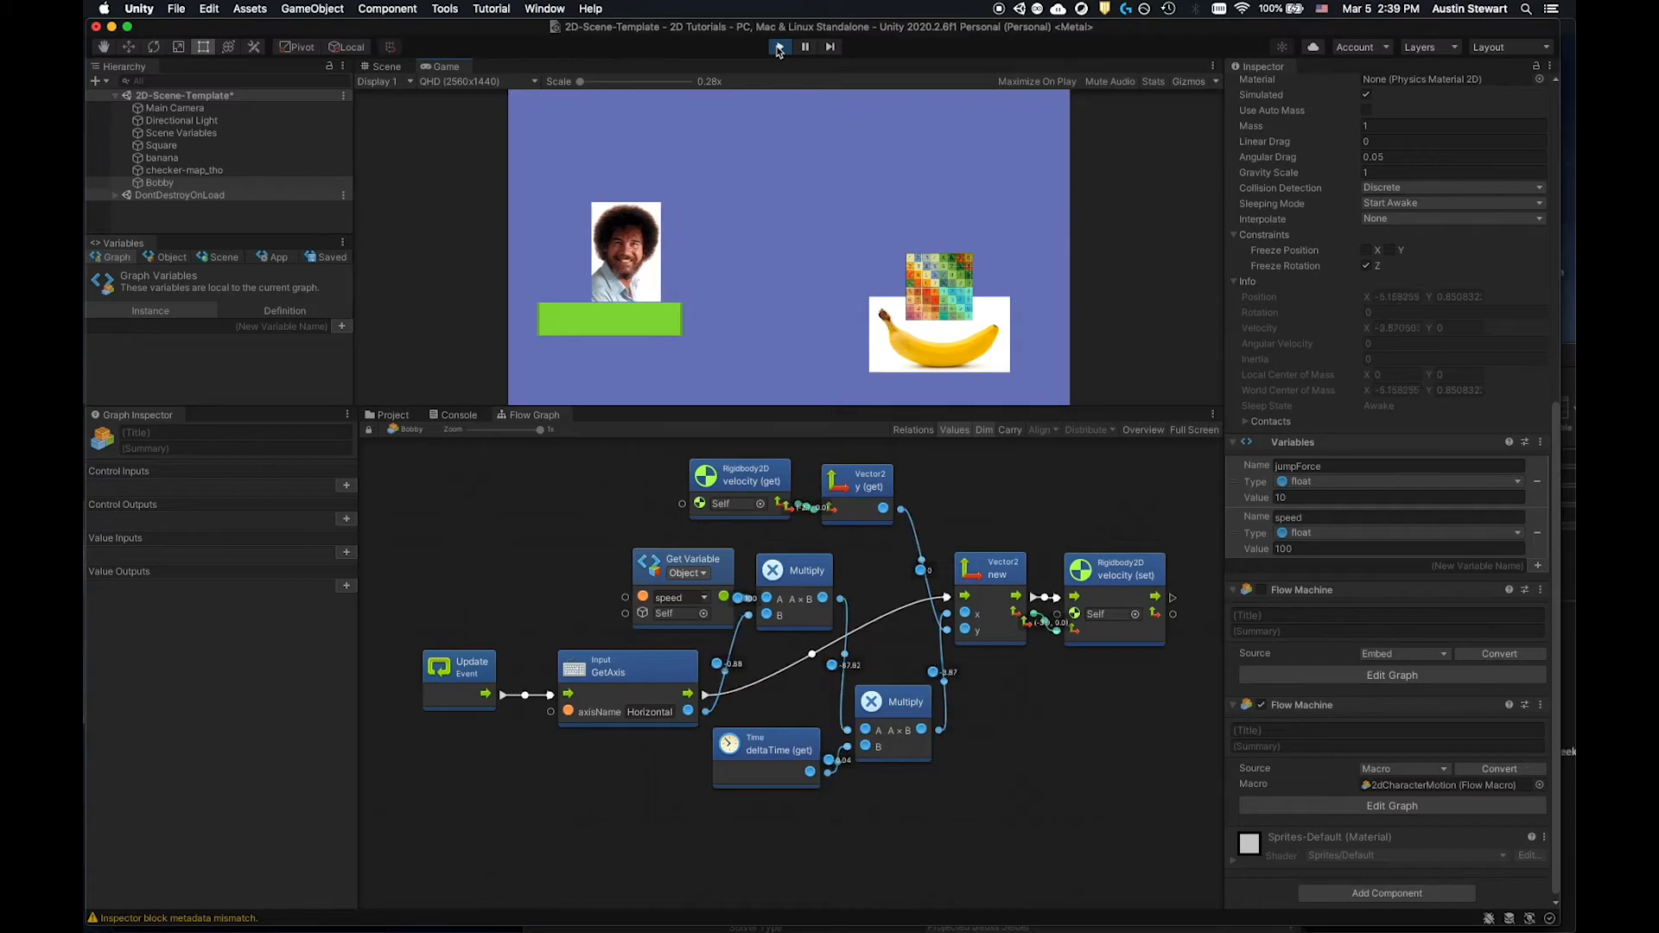
{"action": "key", "text": "Right"}
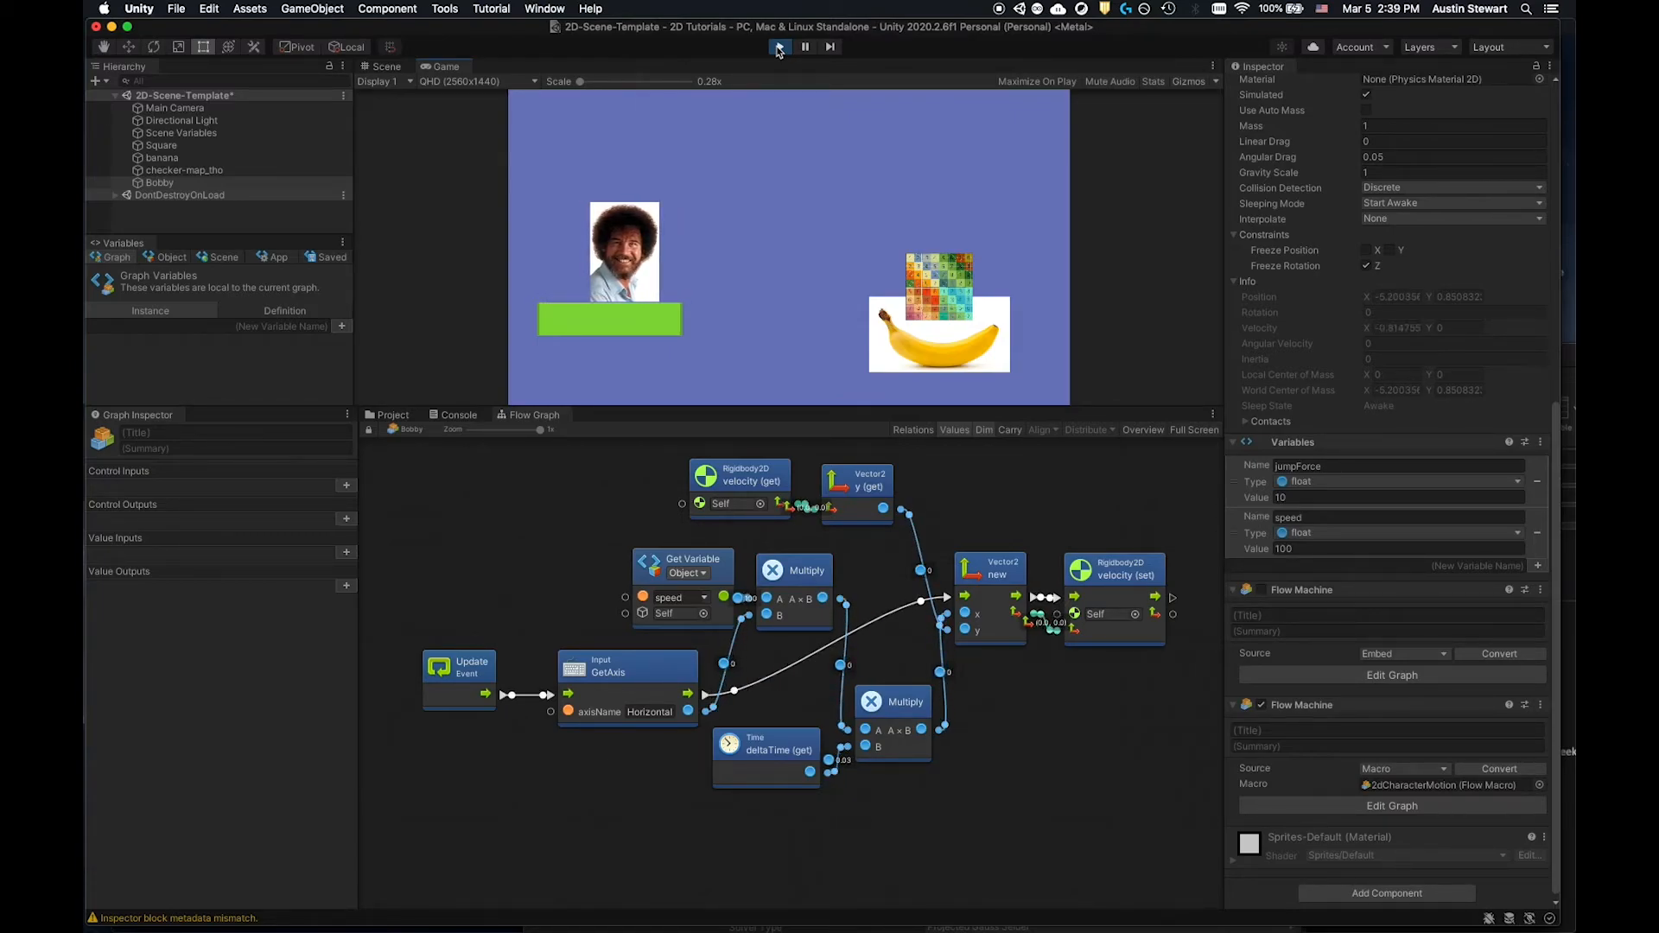
{"action": "key", "text": "Left"}
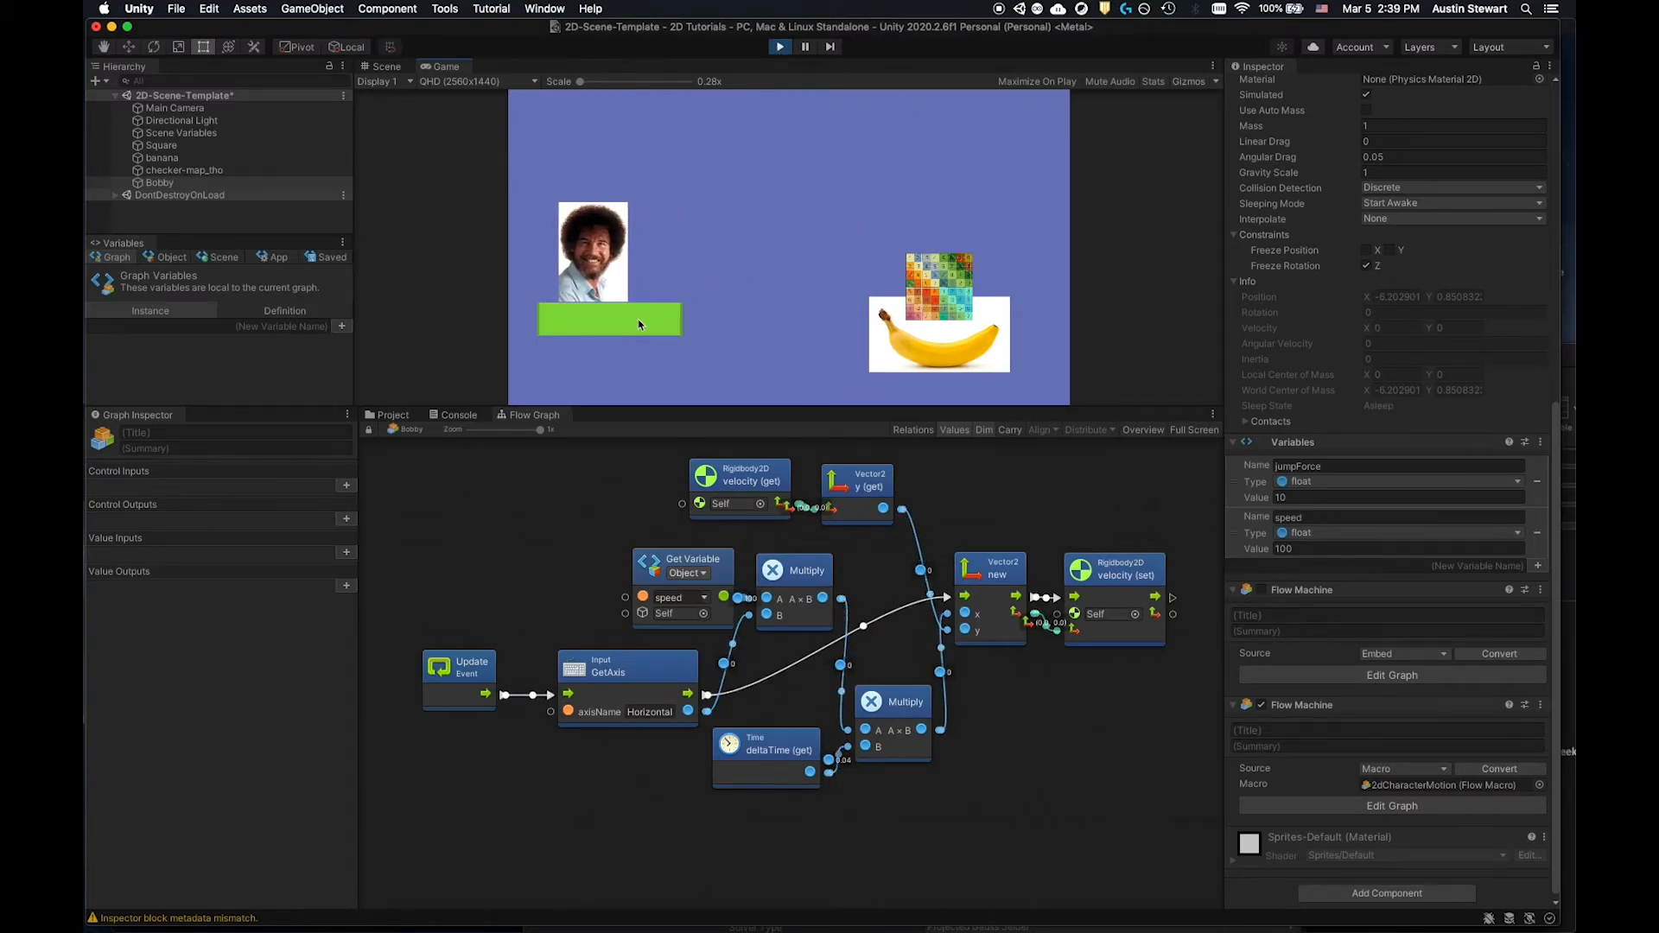
{"action": "left_click", "coordinate": [779, 47]}
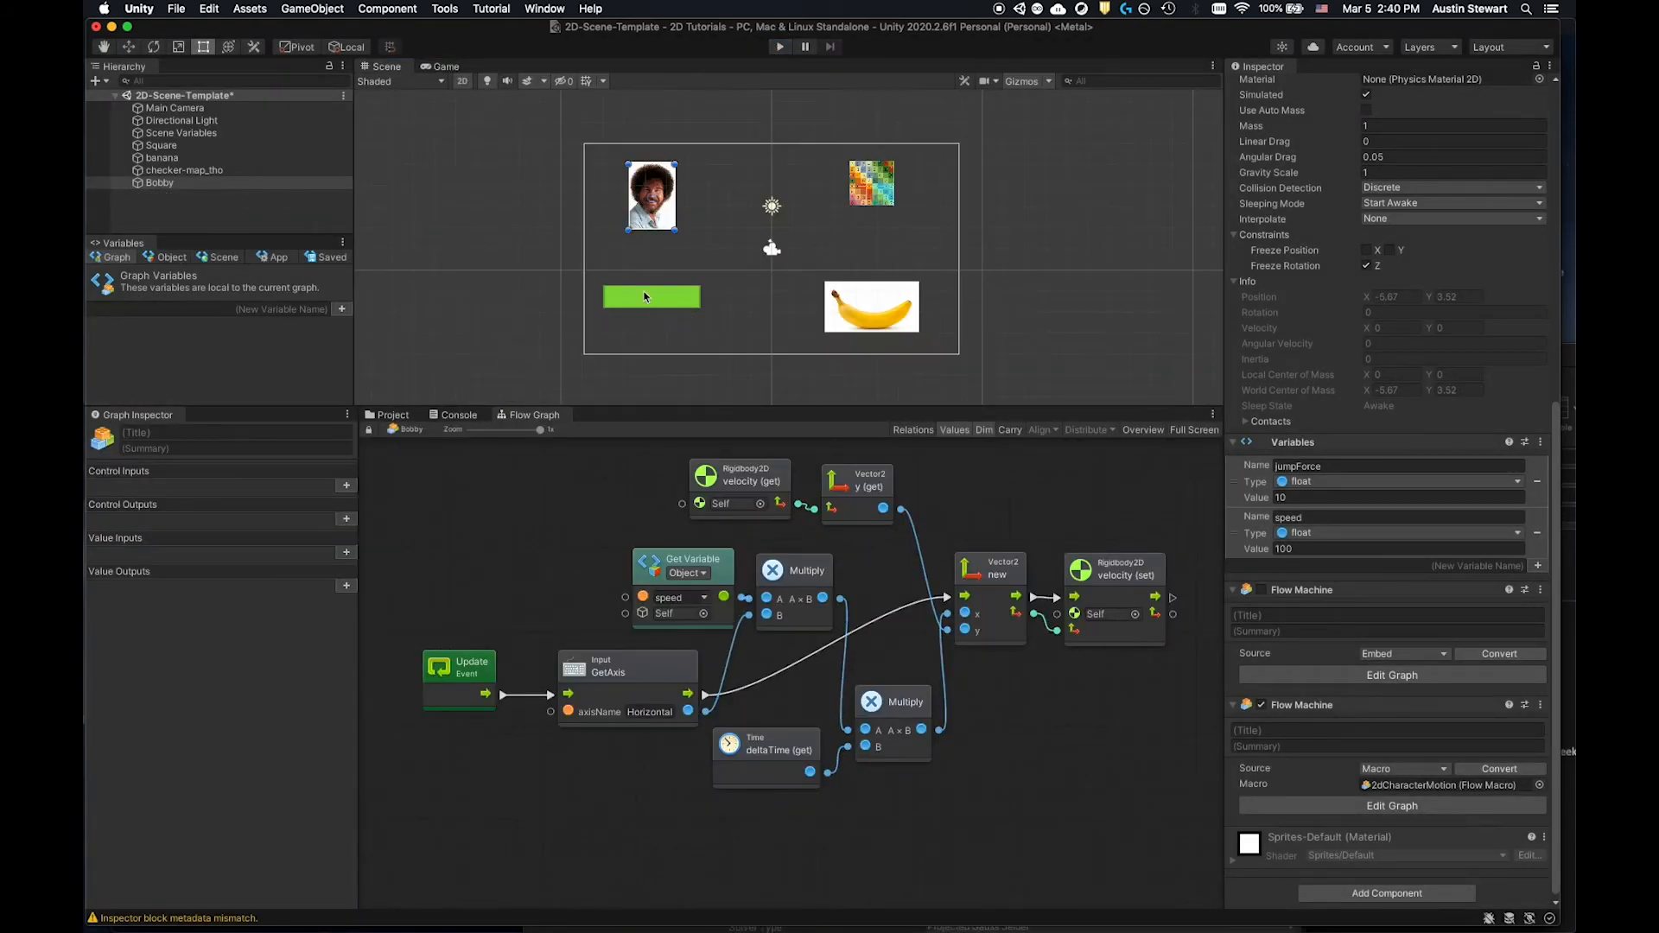
Duplicate the green Square platform and shift the copy horizontally to about X -2.23.
{"action": "left_click", "coordinate": [644, 298]}
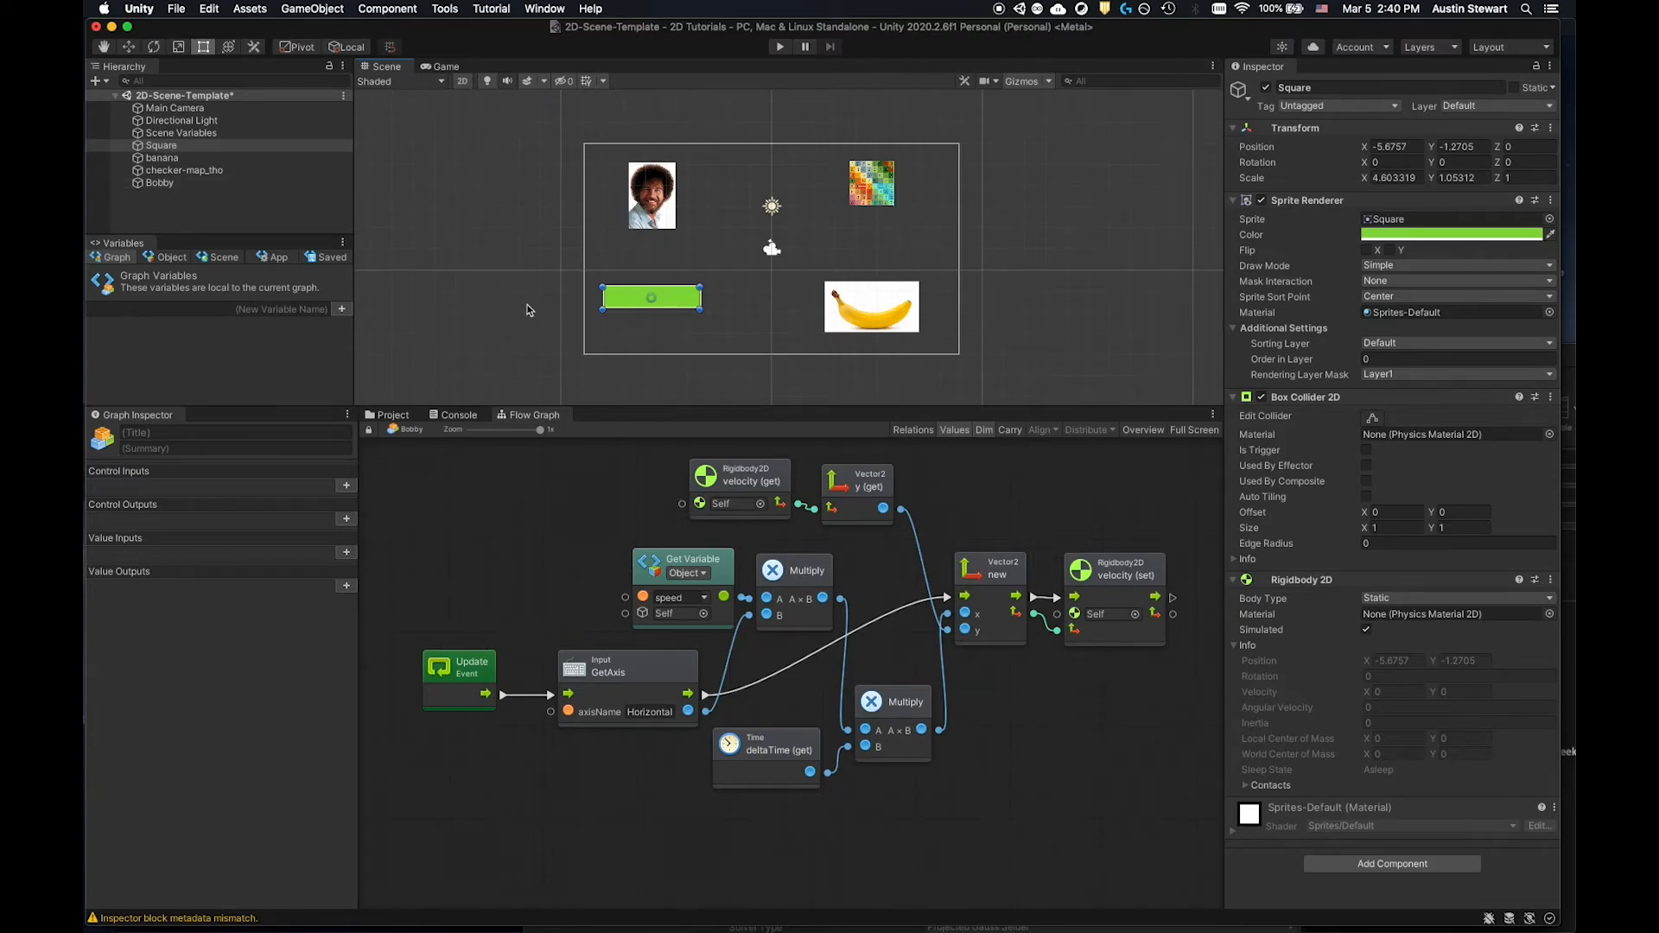
{"action": "key", "text": "super+d"}
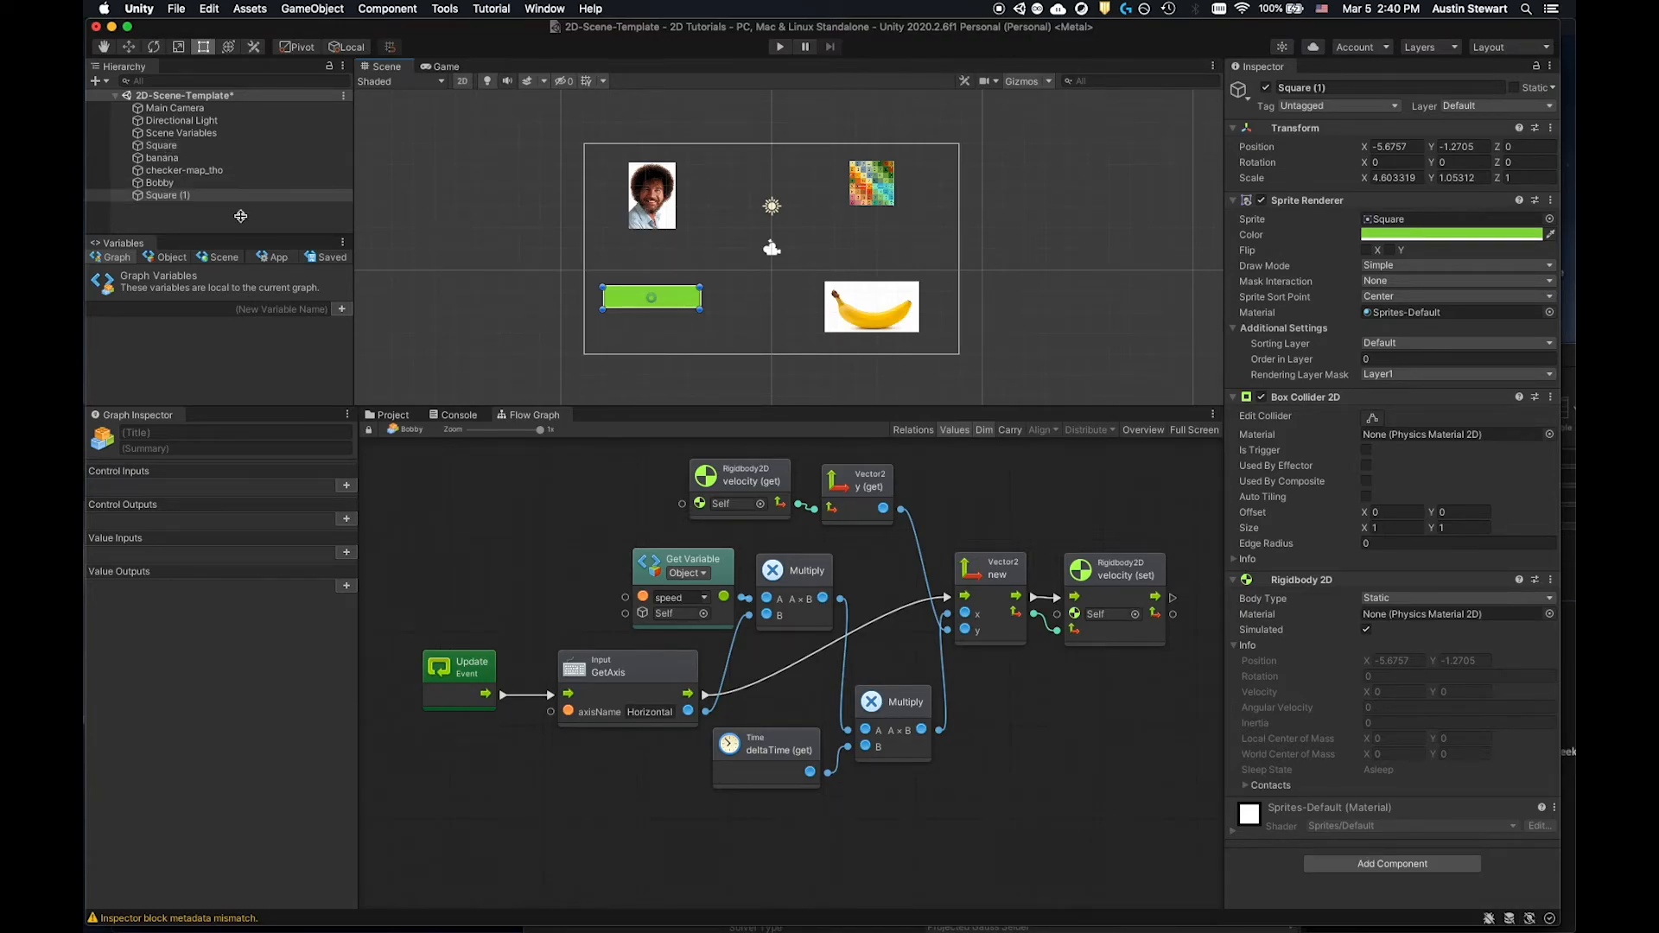
{"action": "left_click_drag", "start_coordinate": [687, 304], "coordinate": [759, 304]}
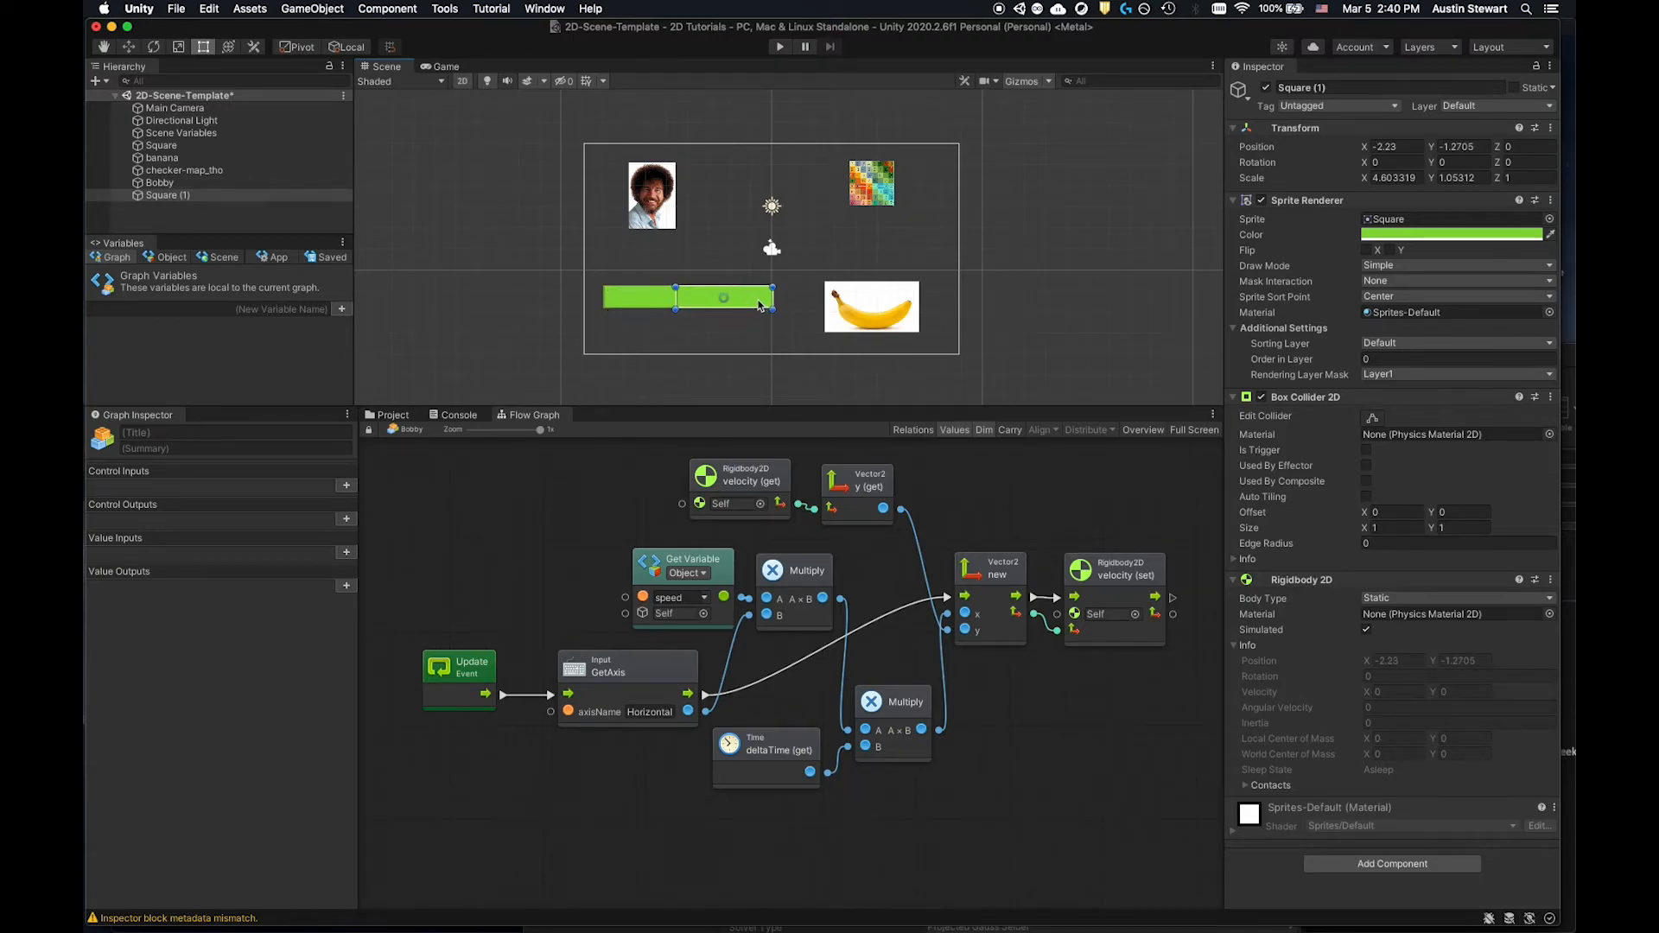
Rotate the duplicated square about 44.7 degrees around Z and position it as a ramp at the platform's end, at about X -2.04, Y 0.14.
{"action": "left_click", "coordinate": [155, 48]}
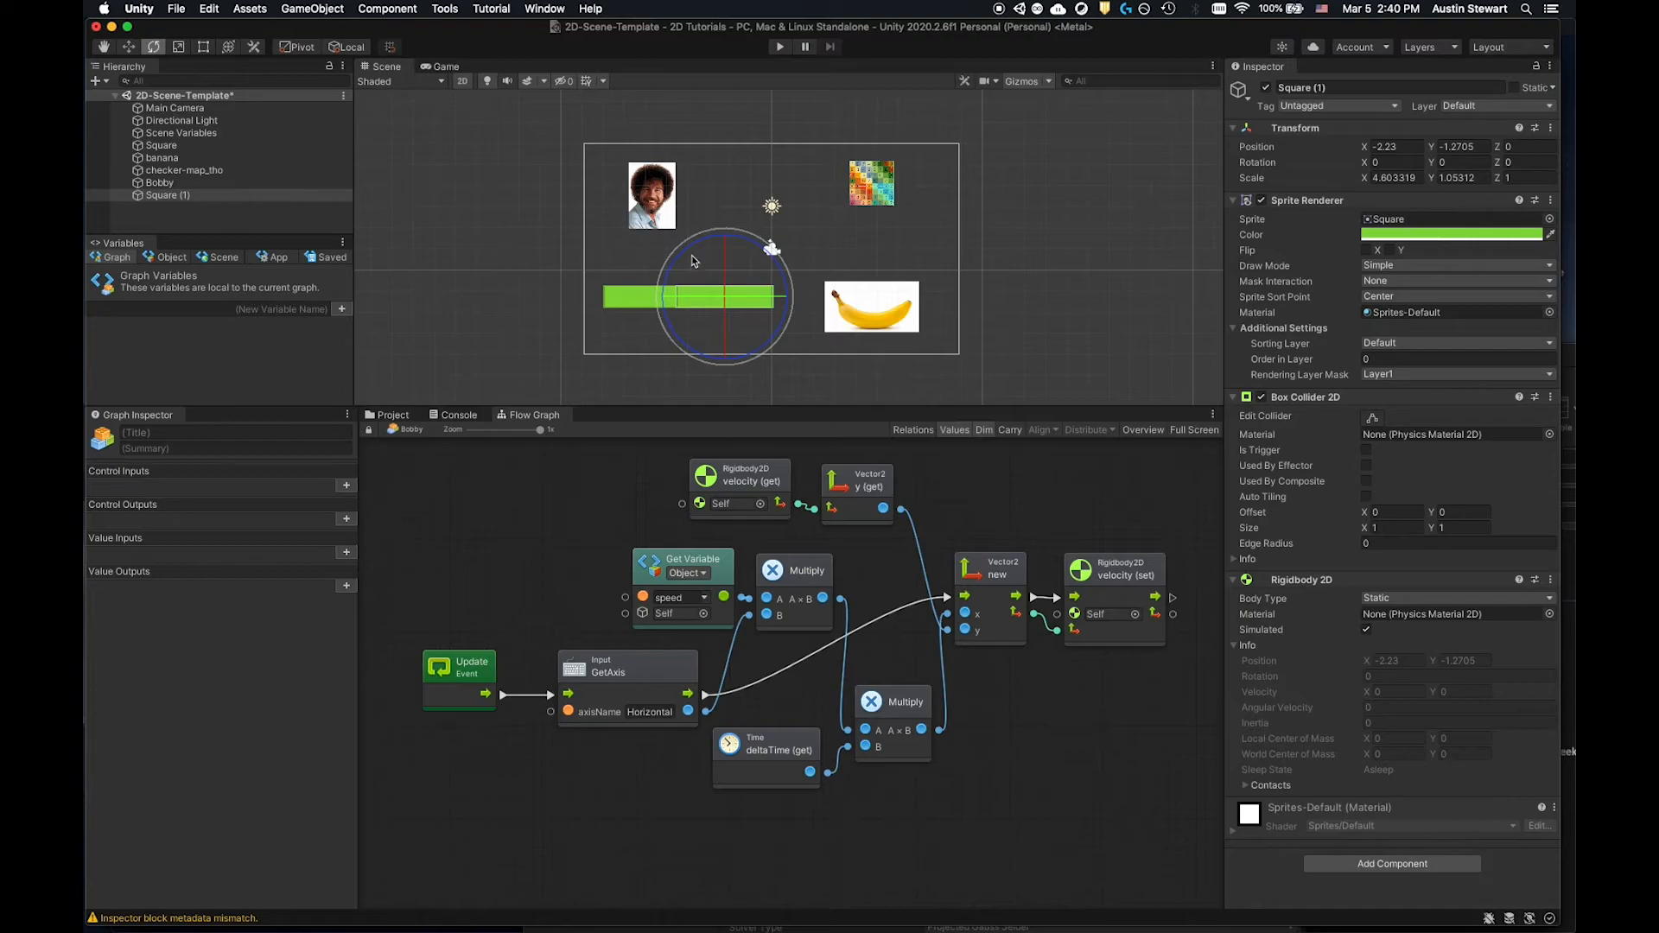
{"action": "left_click_drag", "start_coordinate": [691, 256], "coordinate": [648, 332]}
{"action": "left_click_drag", "start_coordinate": [667, 276], "coordinate": [667, 283]}
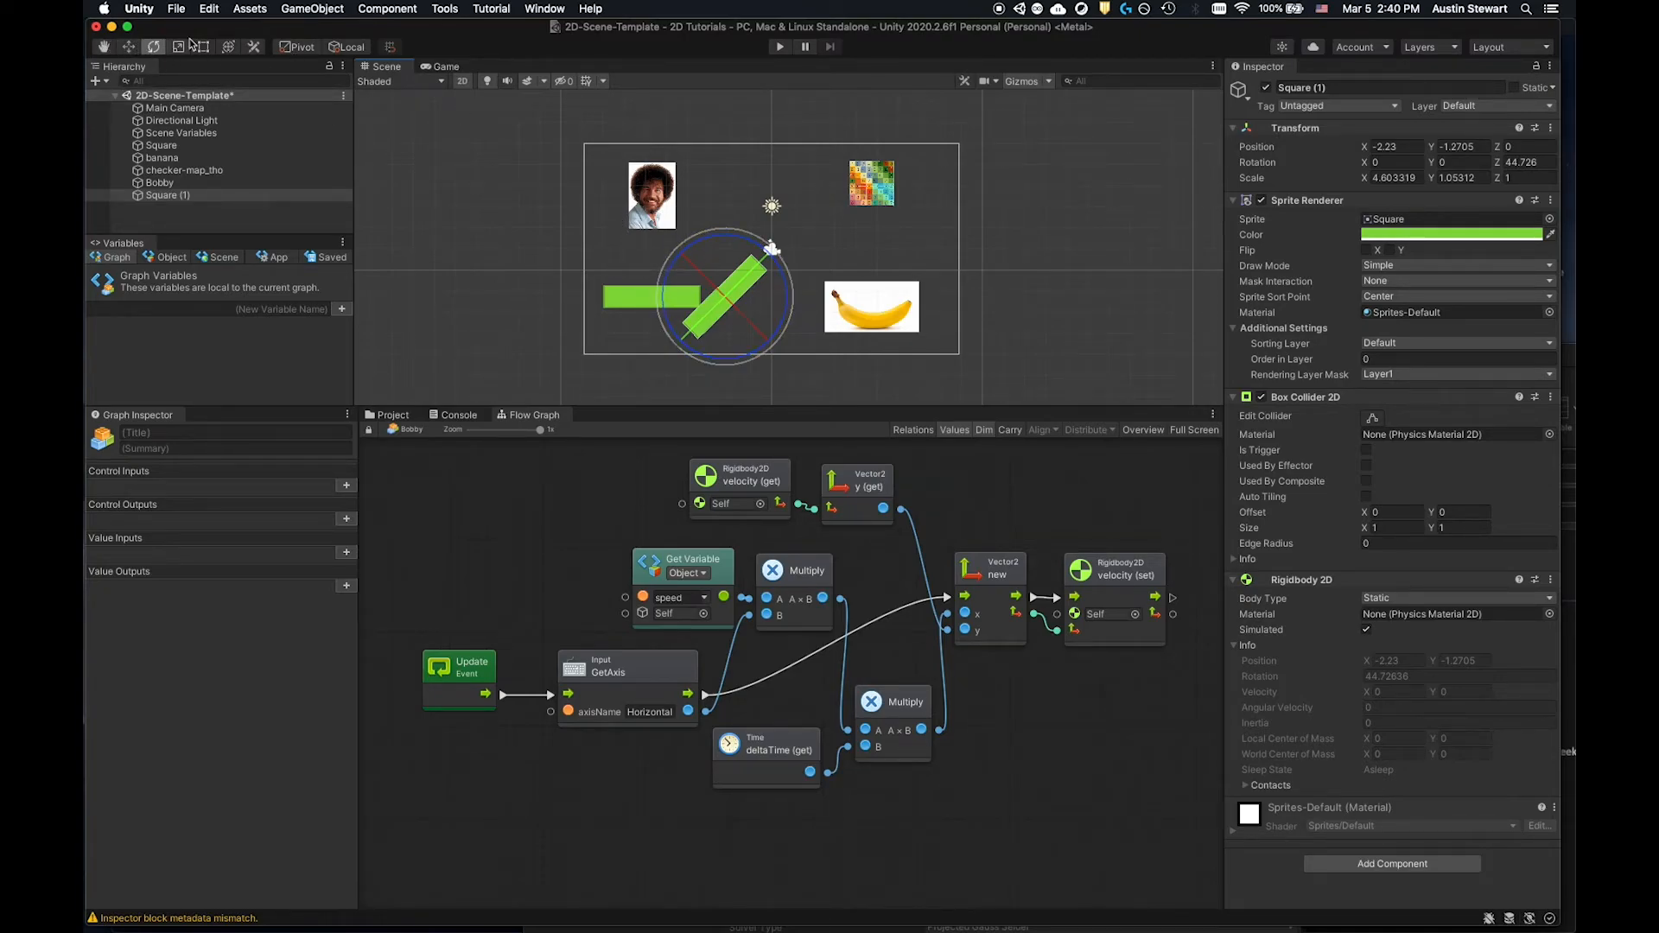
{"action": "left_click", "coordinate": [130, 47]}
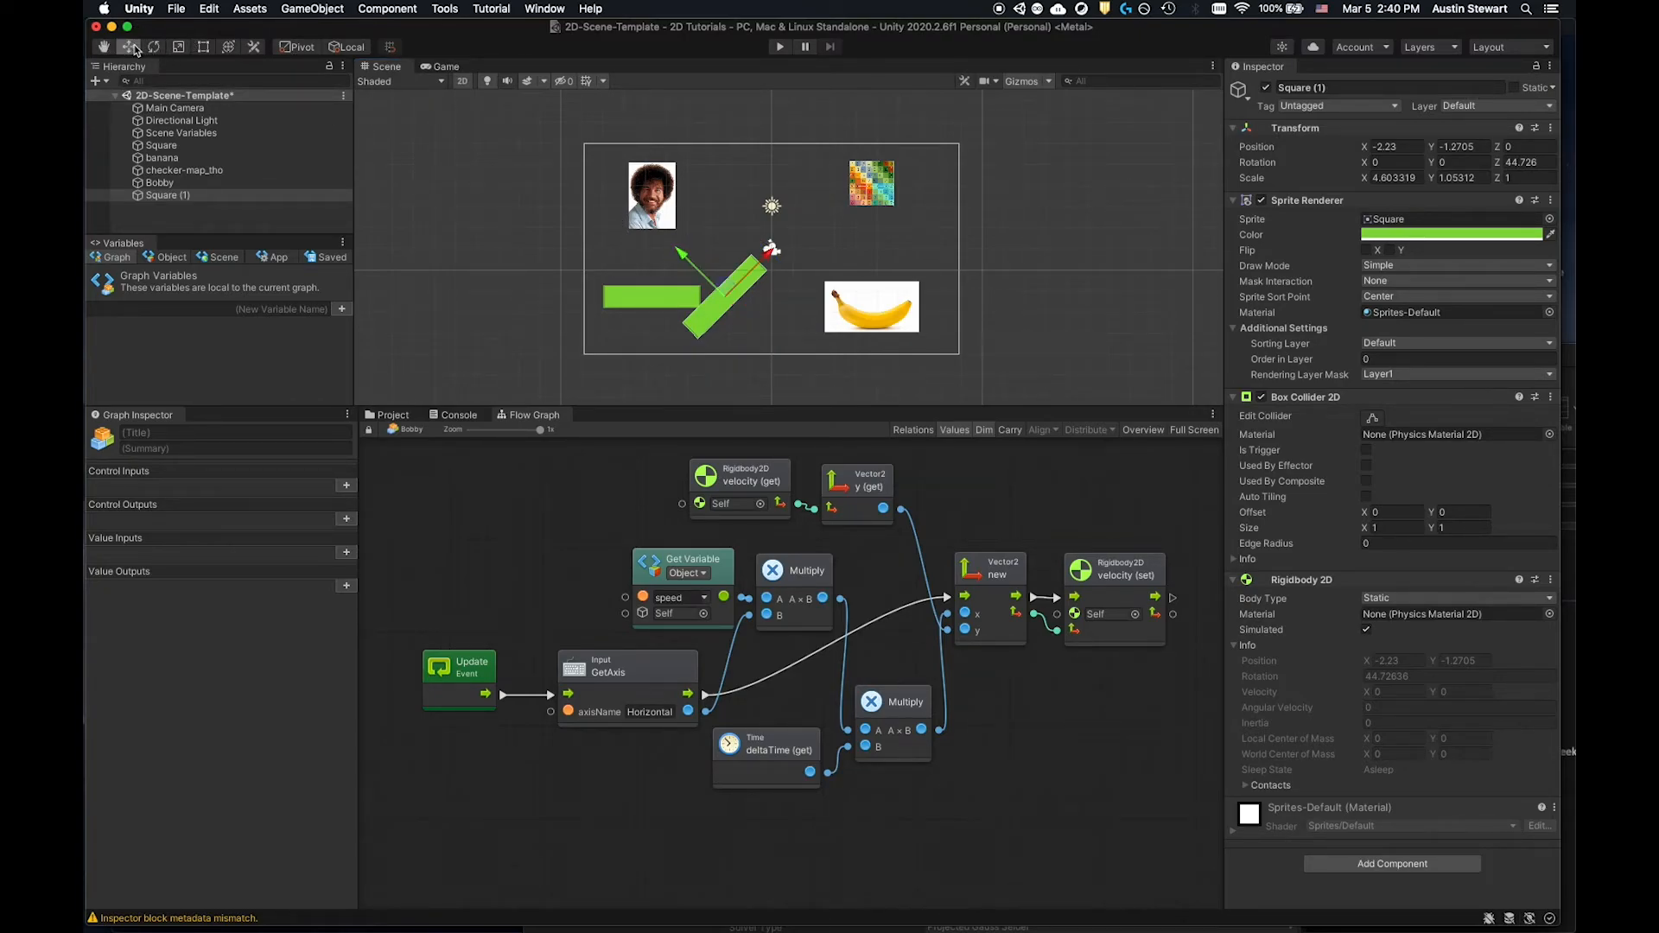
{"action": "left_click", "coordinate": [203, 46]}
{"action": "left_click_drag", "start_coordinate": [740, 283], "coordinate": [747, 257]}
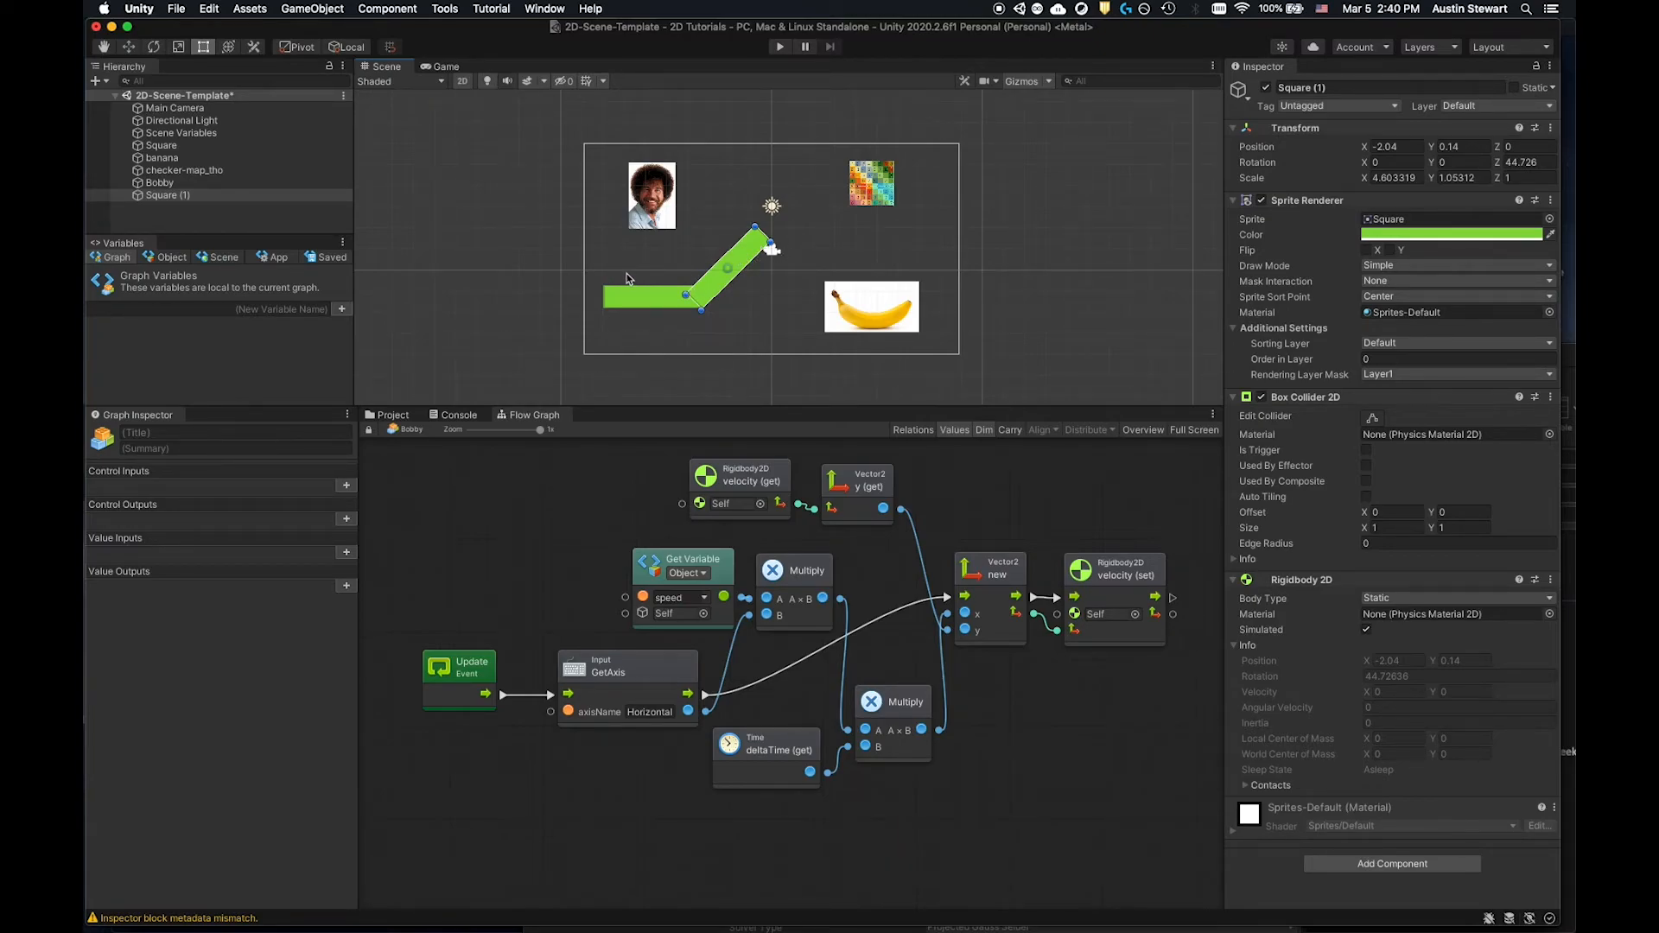
Run the scene to test Bobby moving up and down the angled ramp, and end play mode.
{"action": "left_click", "coordinate": [780, 46]}
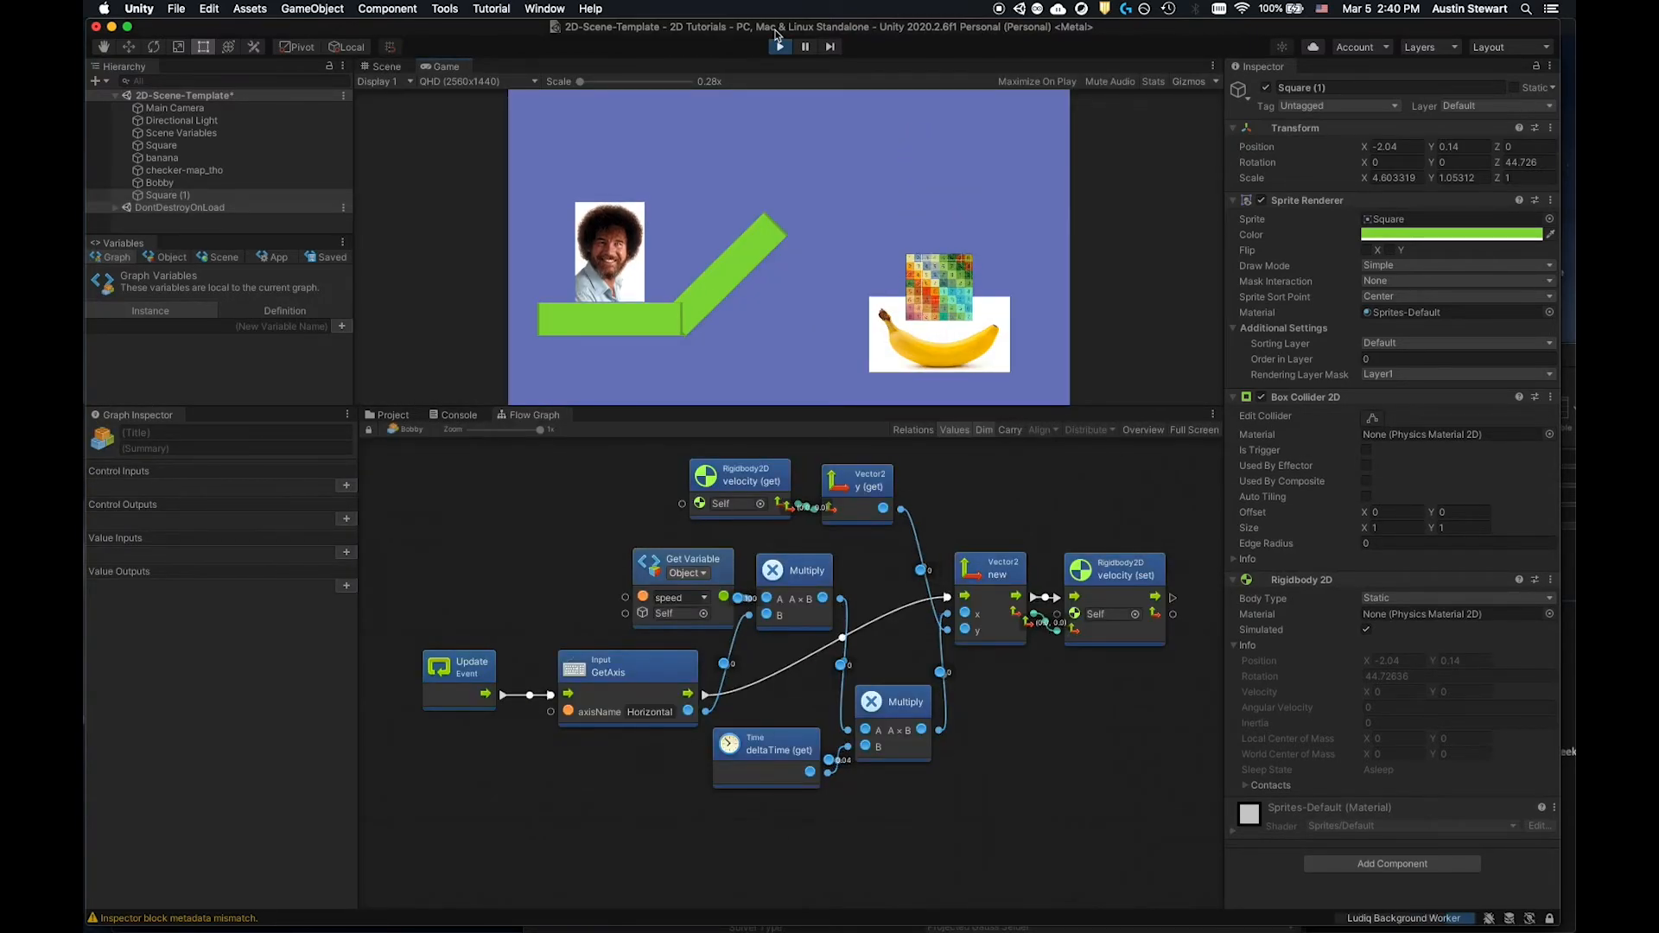
{"action": "key", "text": "Left"}
{"action": "key", "text": "Right"}
{"action": "key", "text": "Right"}
{"action": "key", "text": "Right"}
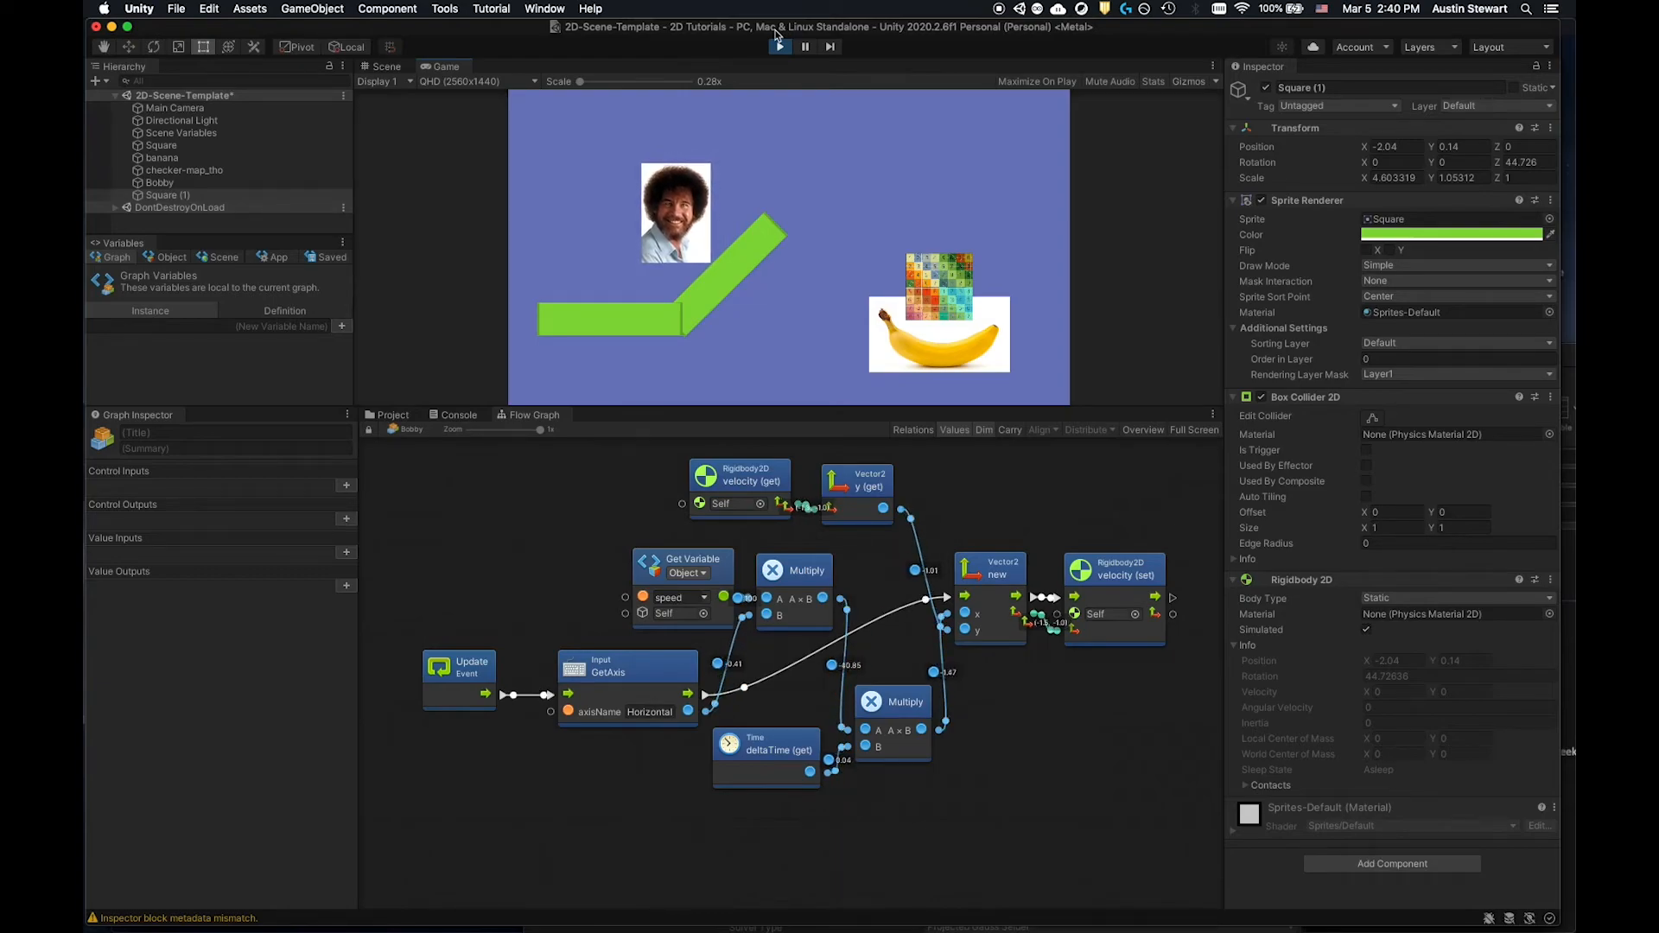
{"action": "key", "text": "Left"}
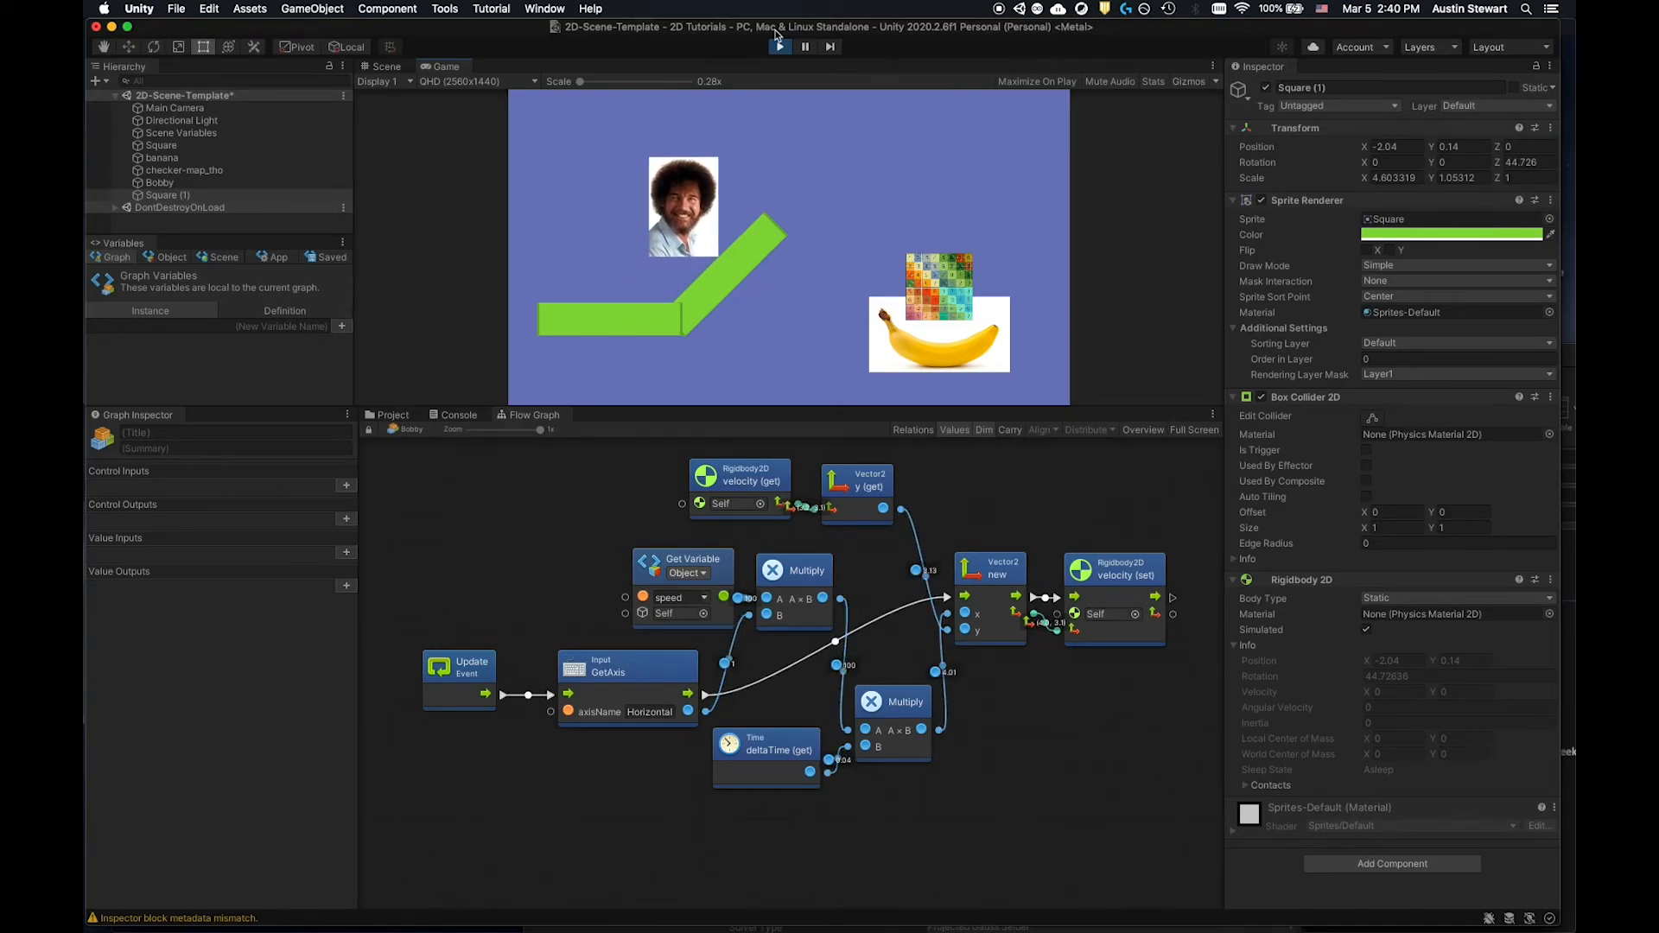
{"action": "key", "text": "Left"}
{"action": "key", "text": "Right"}
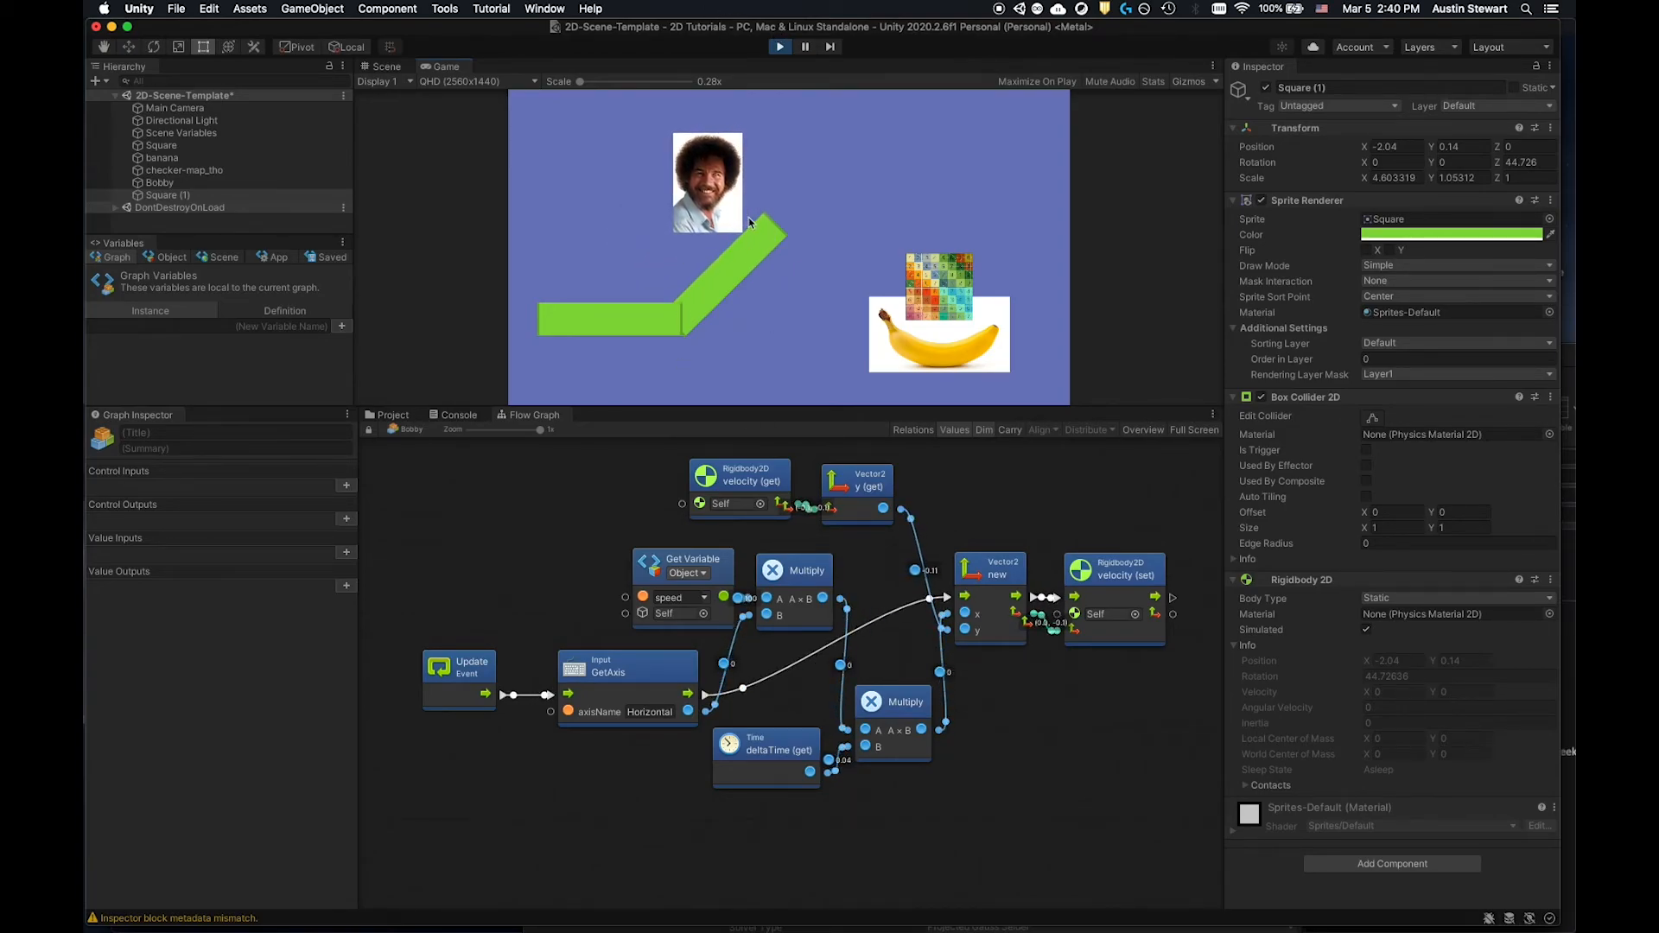
{"action": "key", "text": "Left"}
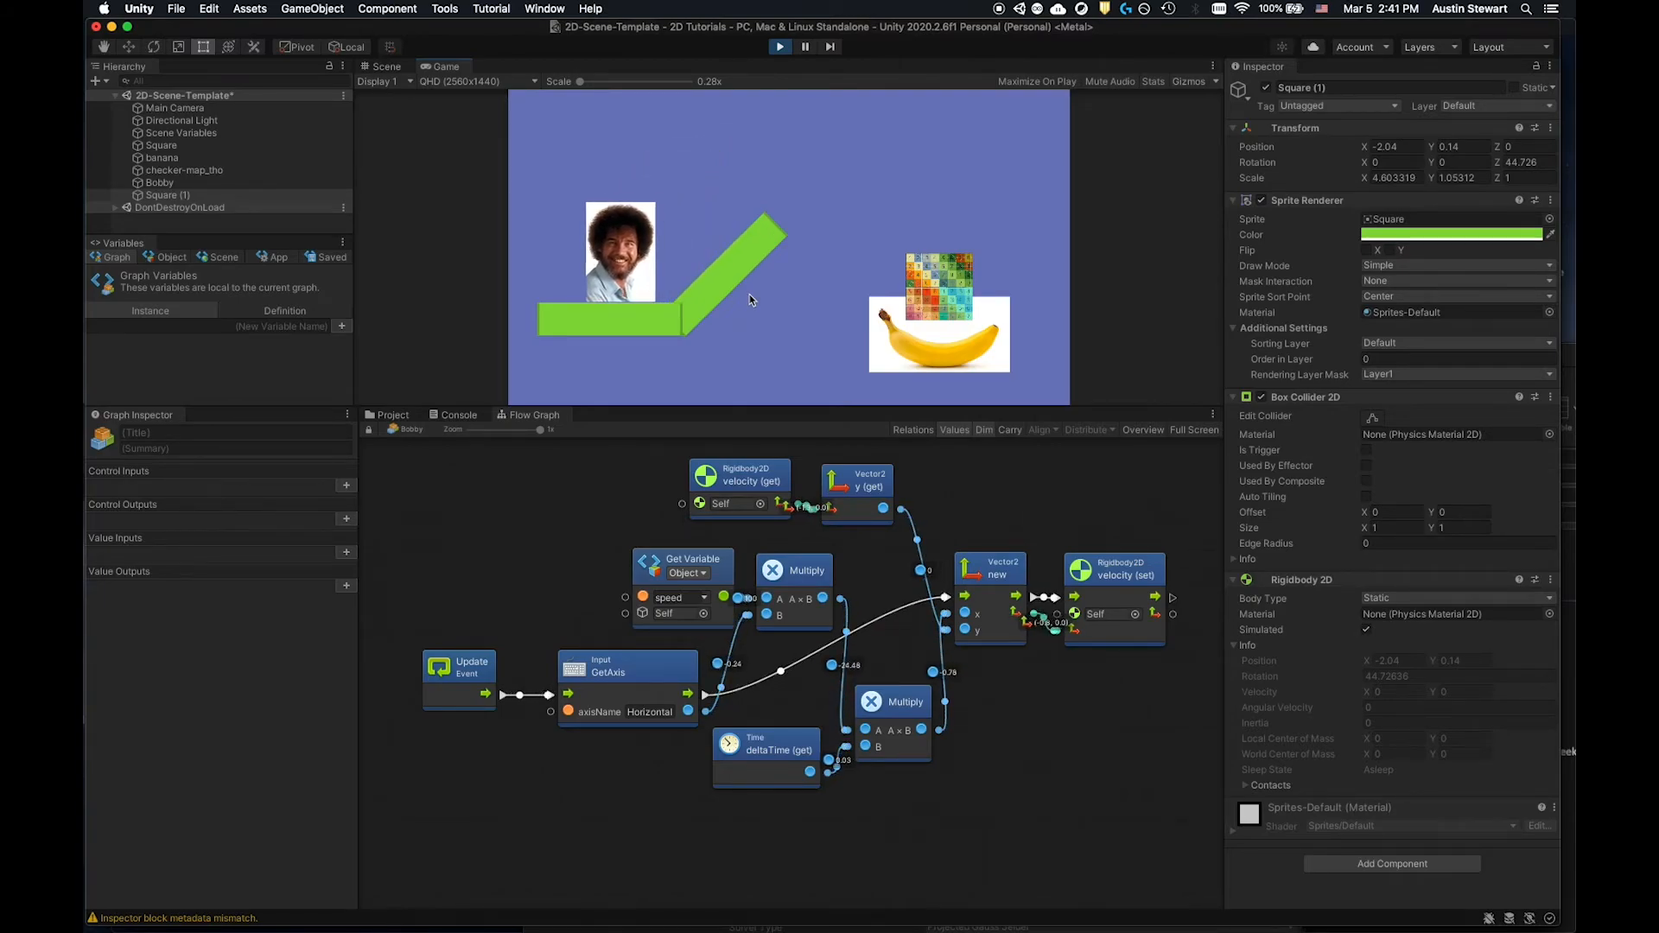
{"action": "key", "text": "Left"}
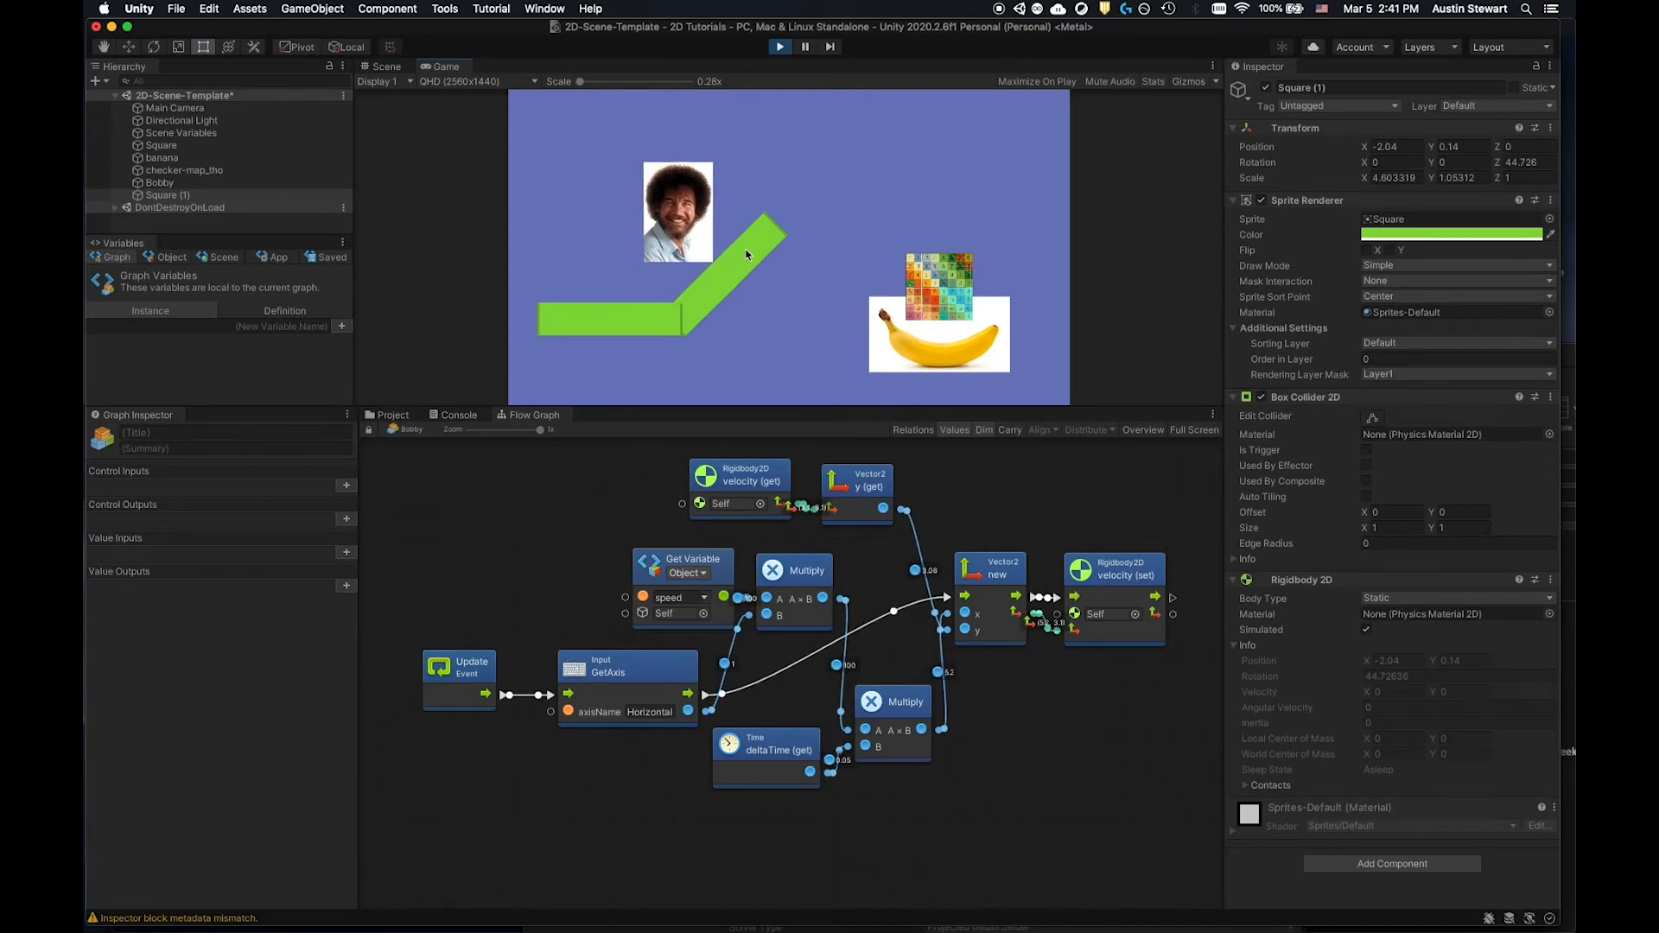
{"action": "key", "text": "Left"}
{"action": "key", "text": "Right"}
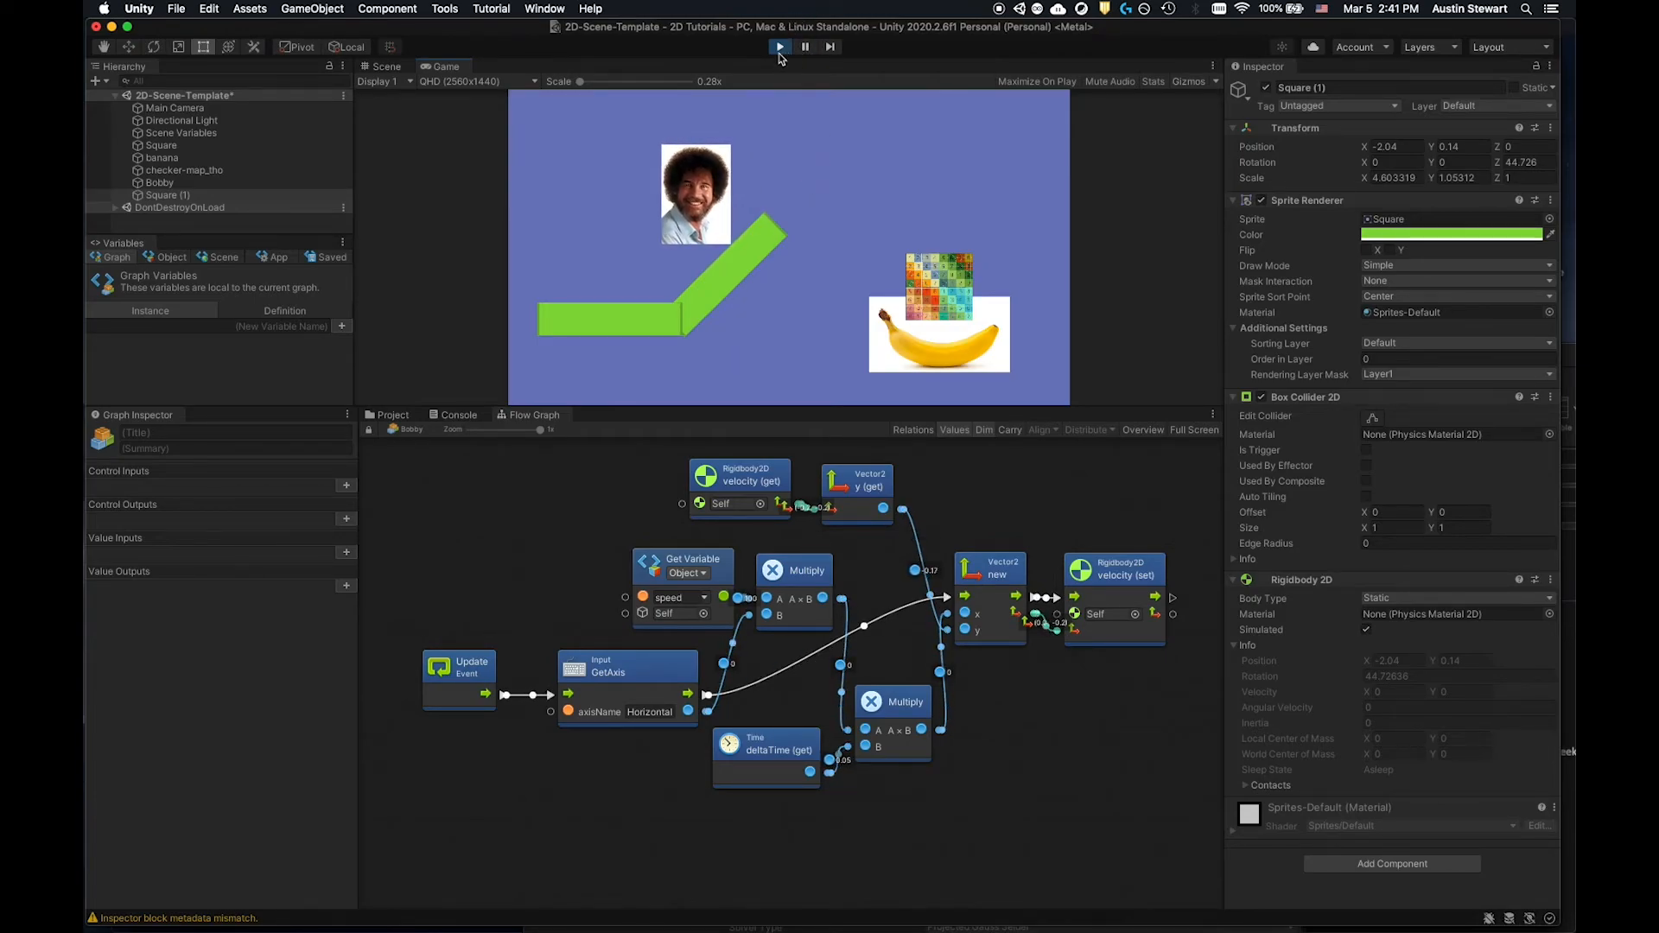
{"action": "left_click", "coordinate": [779, 47]}
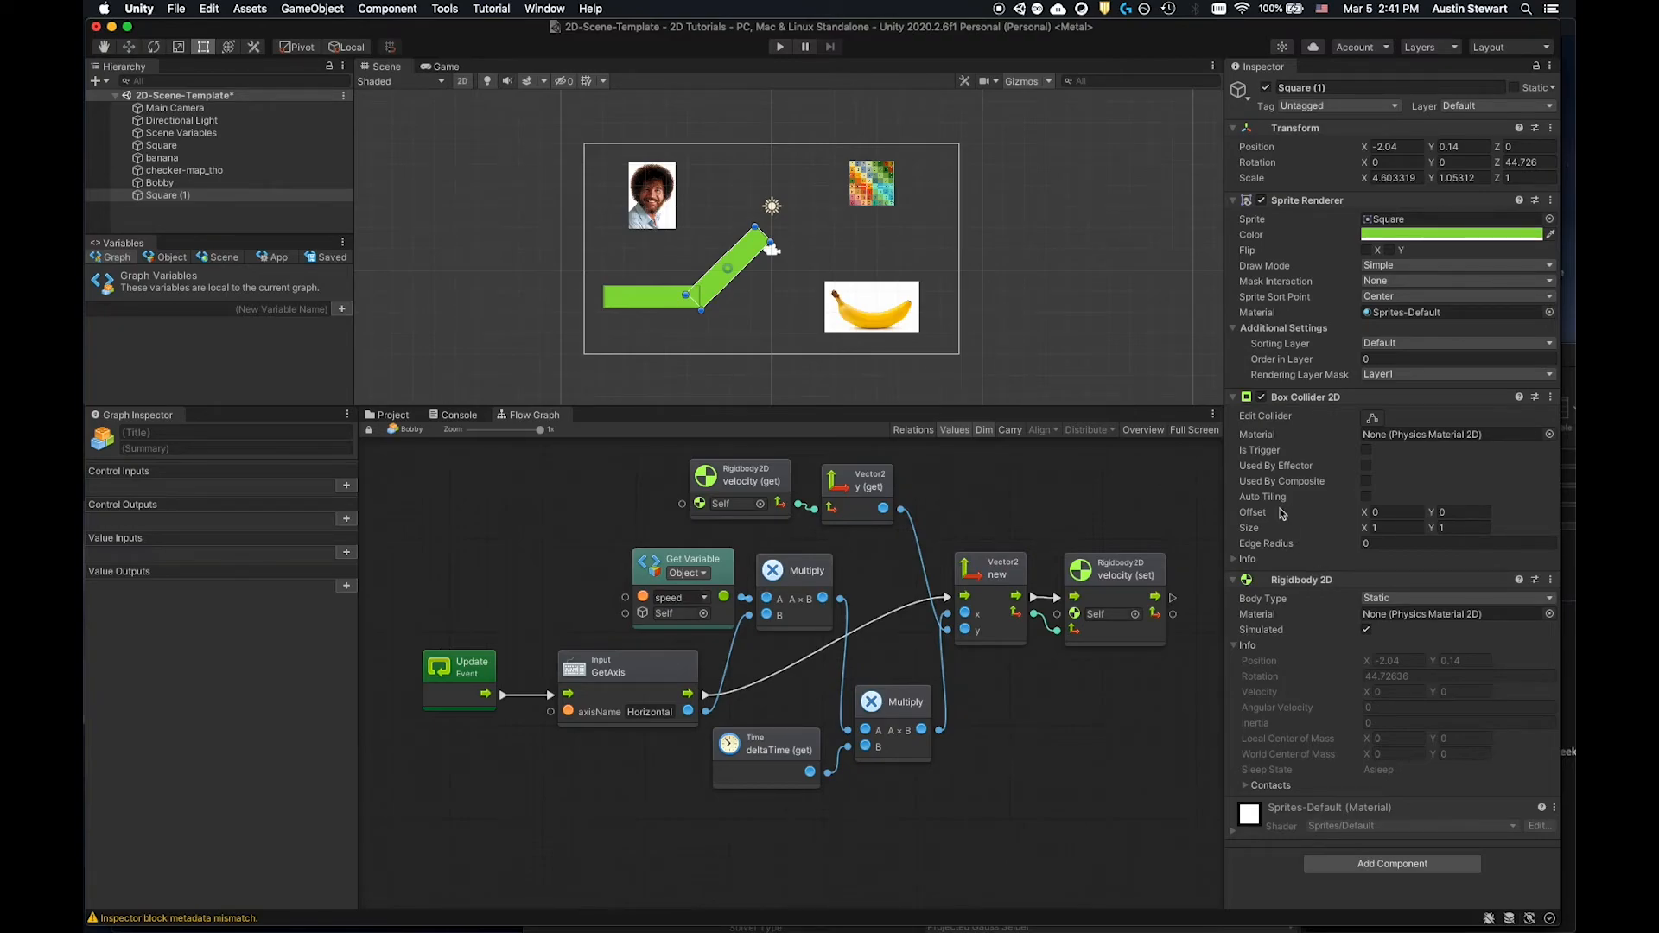
{"action": "left_click", "coordinate": [1418, 863]}
{"action": "left_click", "coordinate": [1365, 858]}
{"action": "left_click", "coordinate": [1365, 780]}
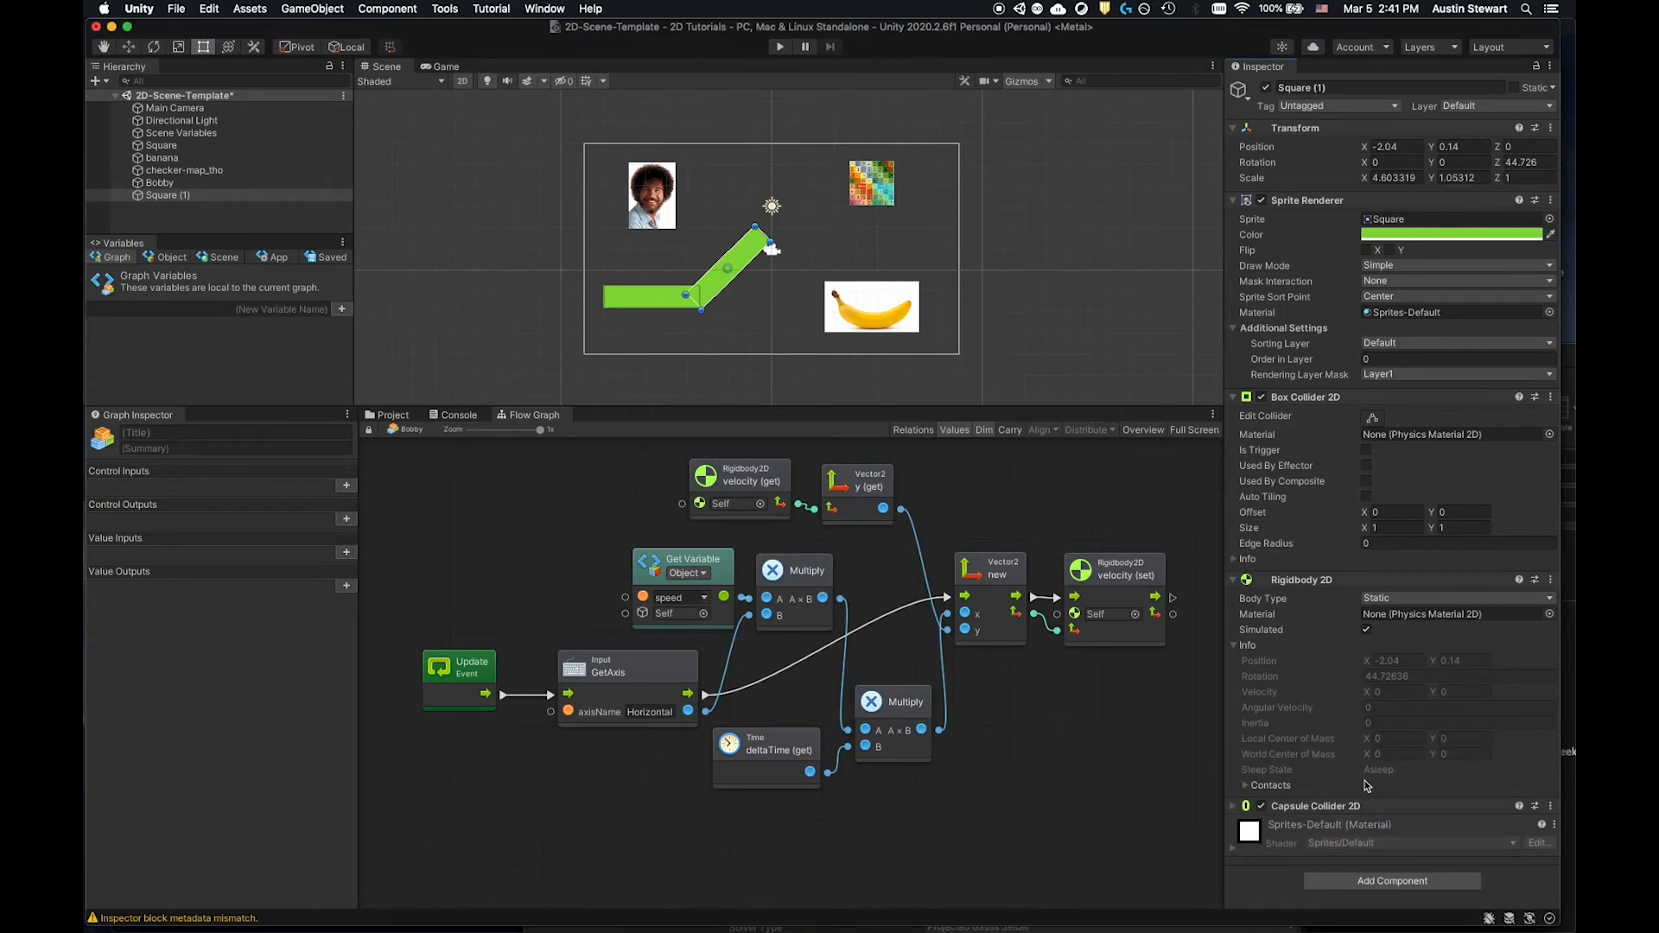
{"action": "key", "text": "super+z"}
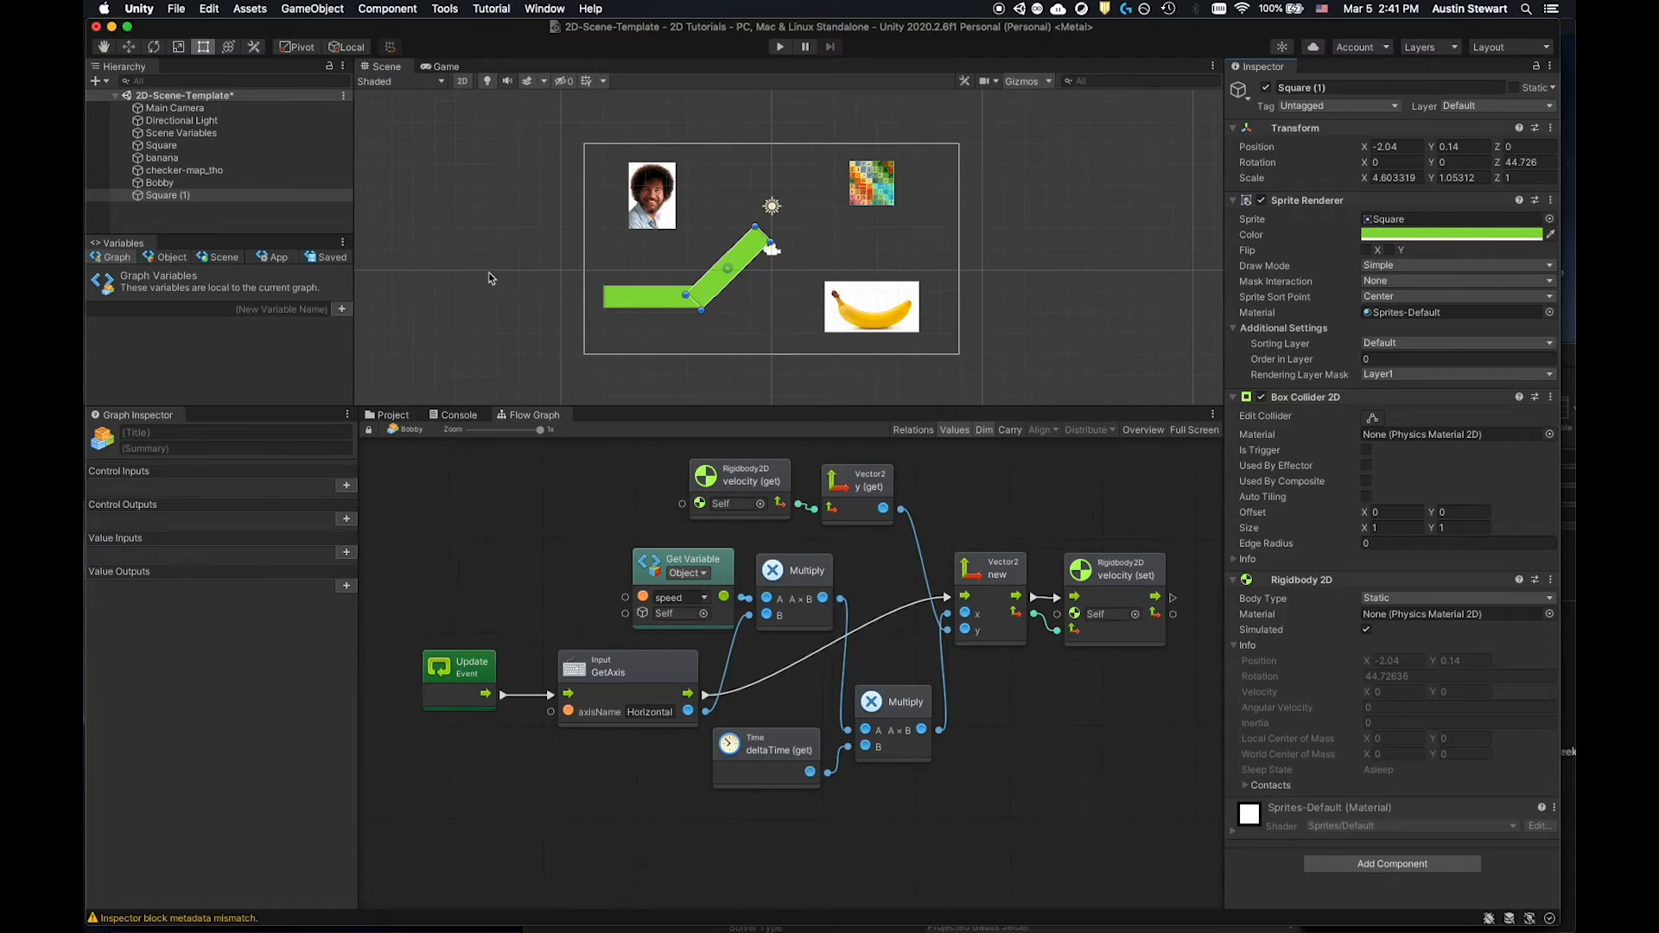
Add a Capsule Collider 2D component to Bobby and place it directly below his Rigidbody 2D component.
{"action": "left_click", "coordinate": [653, 194]}
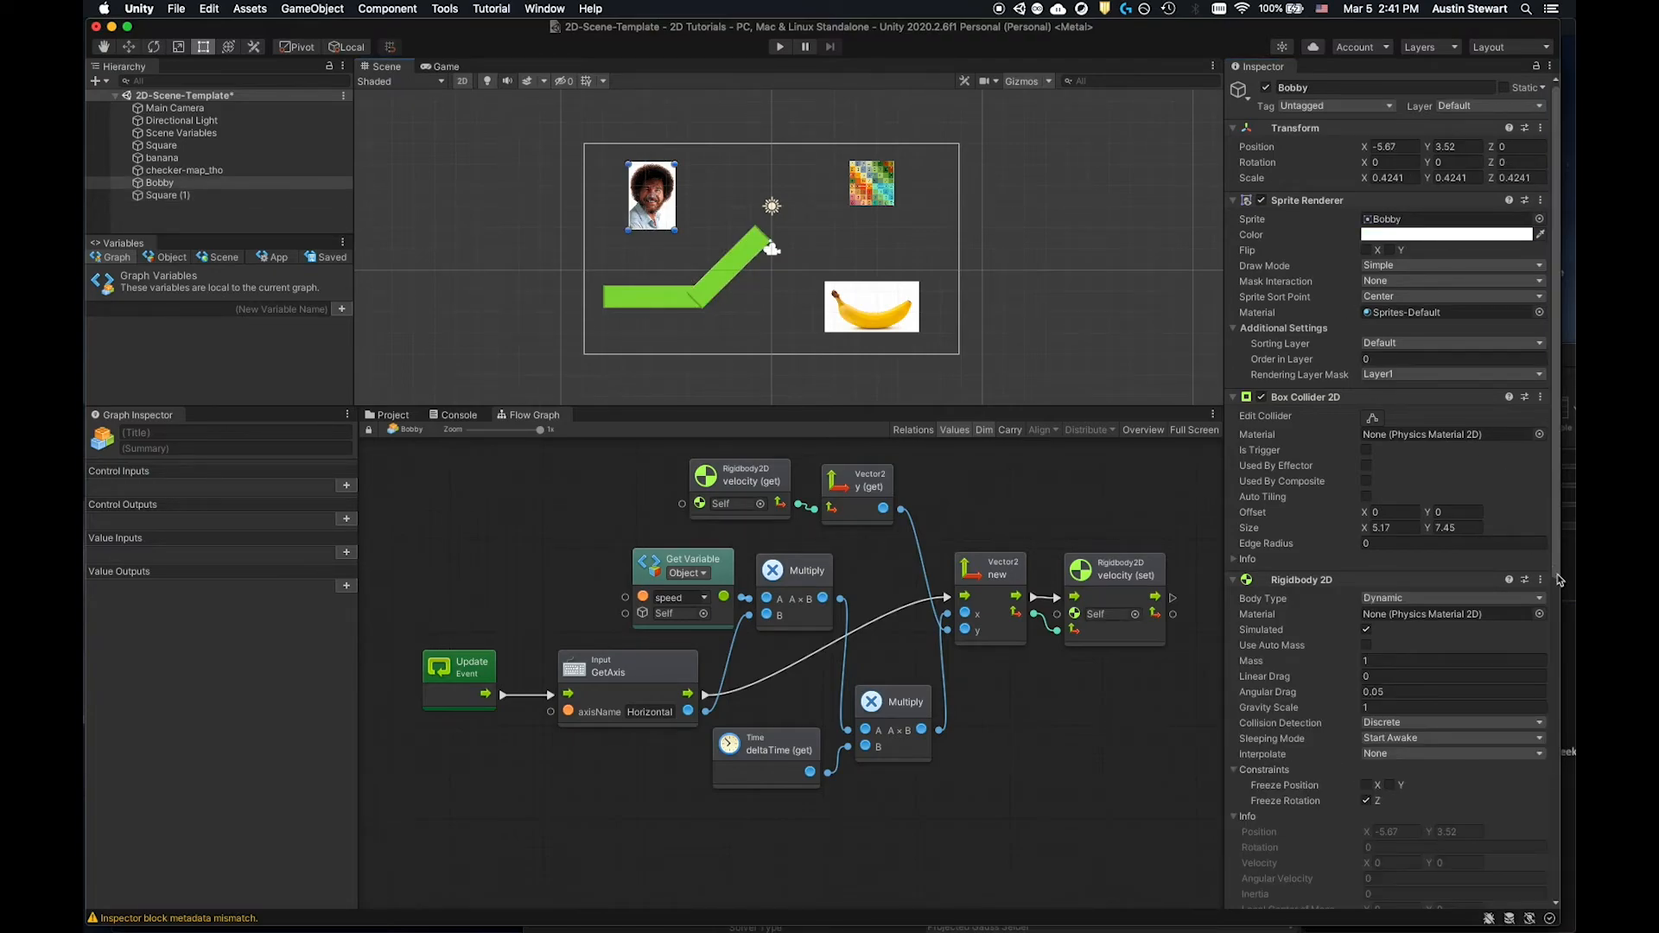
{"action": "scroll", "coordinate": [1395, 700], "scroll_direction": "down", "scroll_amount": 10}
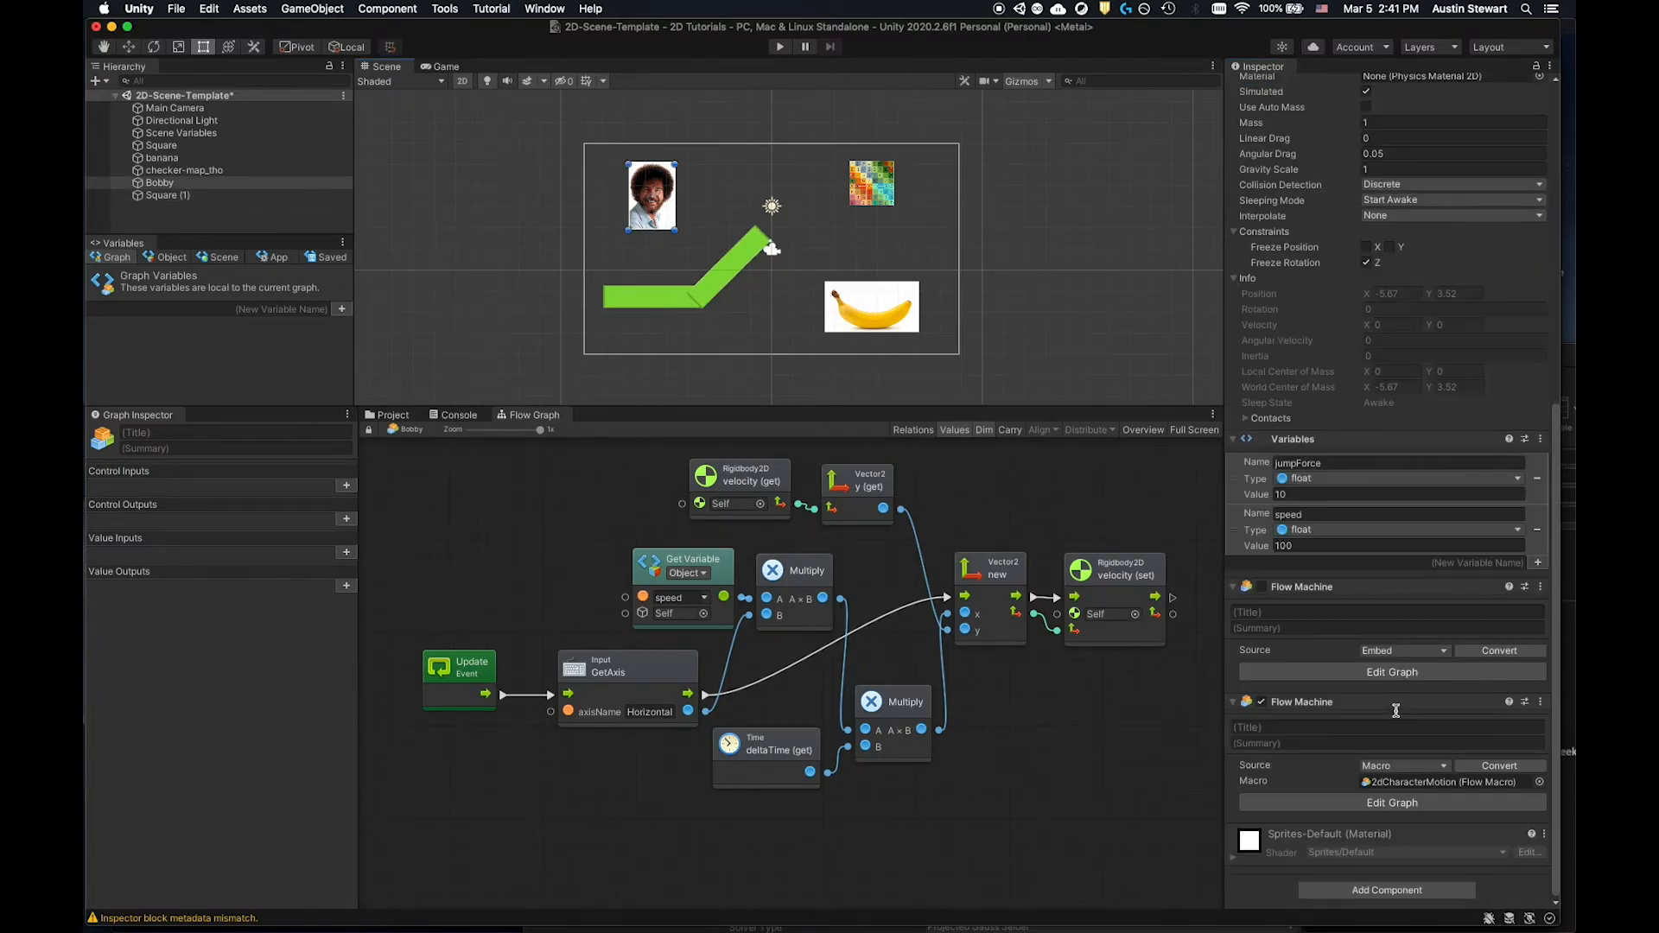
{"action": "left_click", "coordinate": [1387, 890]}
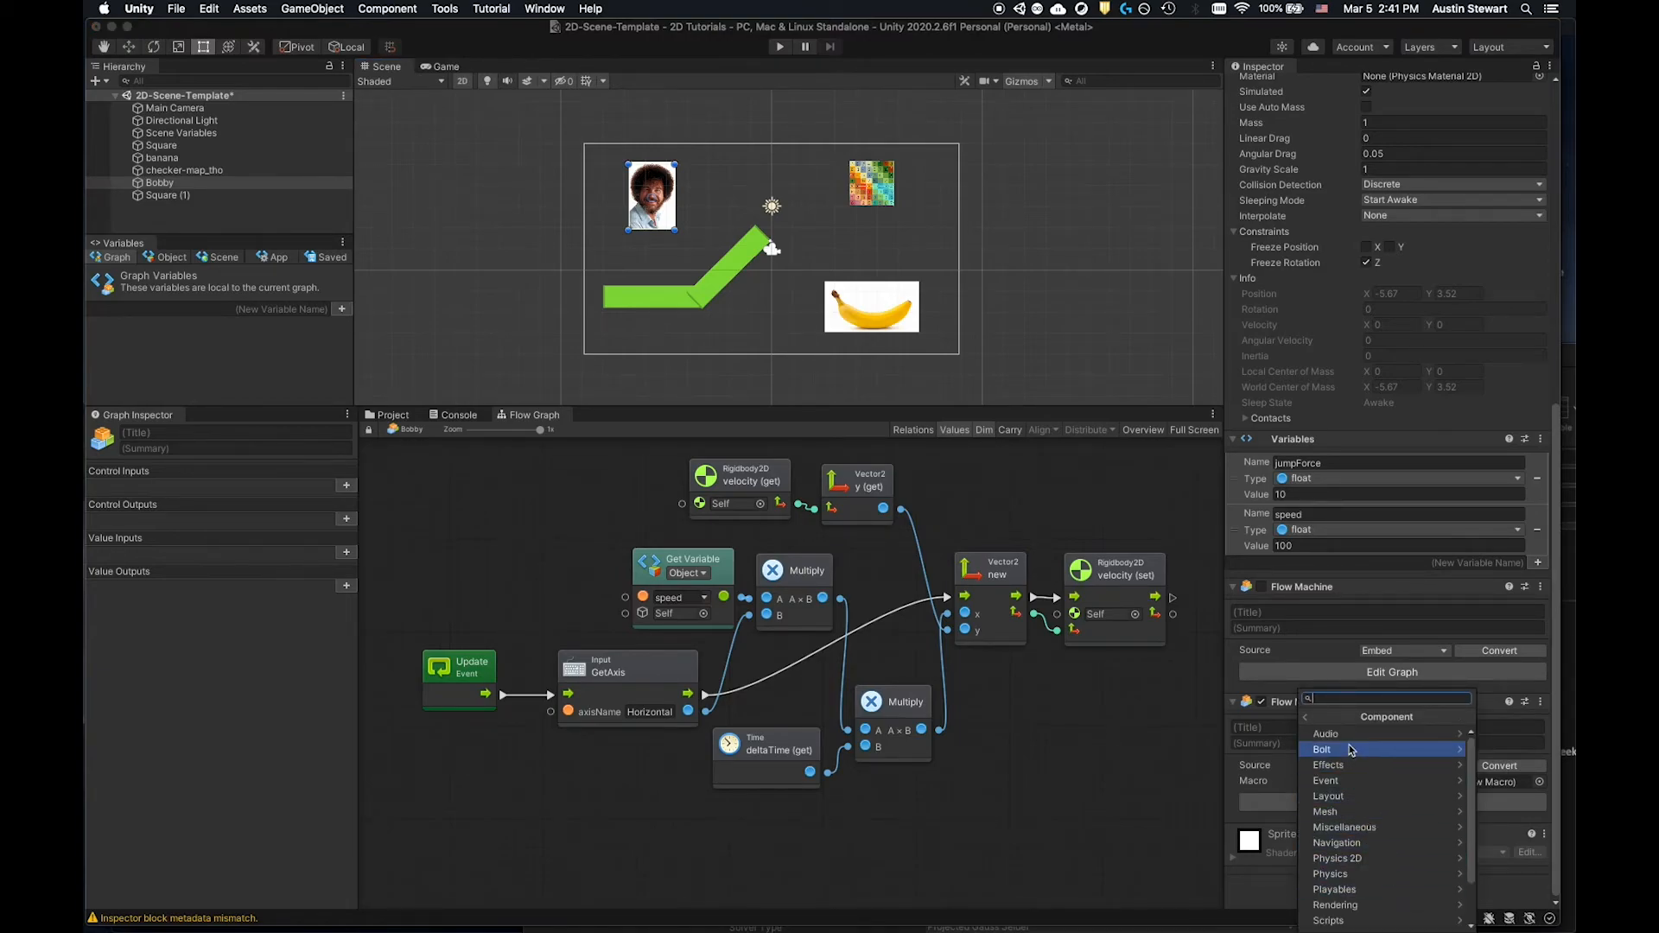
{"action": "left_click", "coordinate": [1361, 860]}
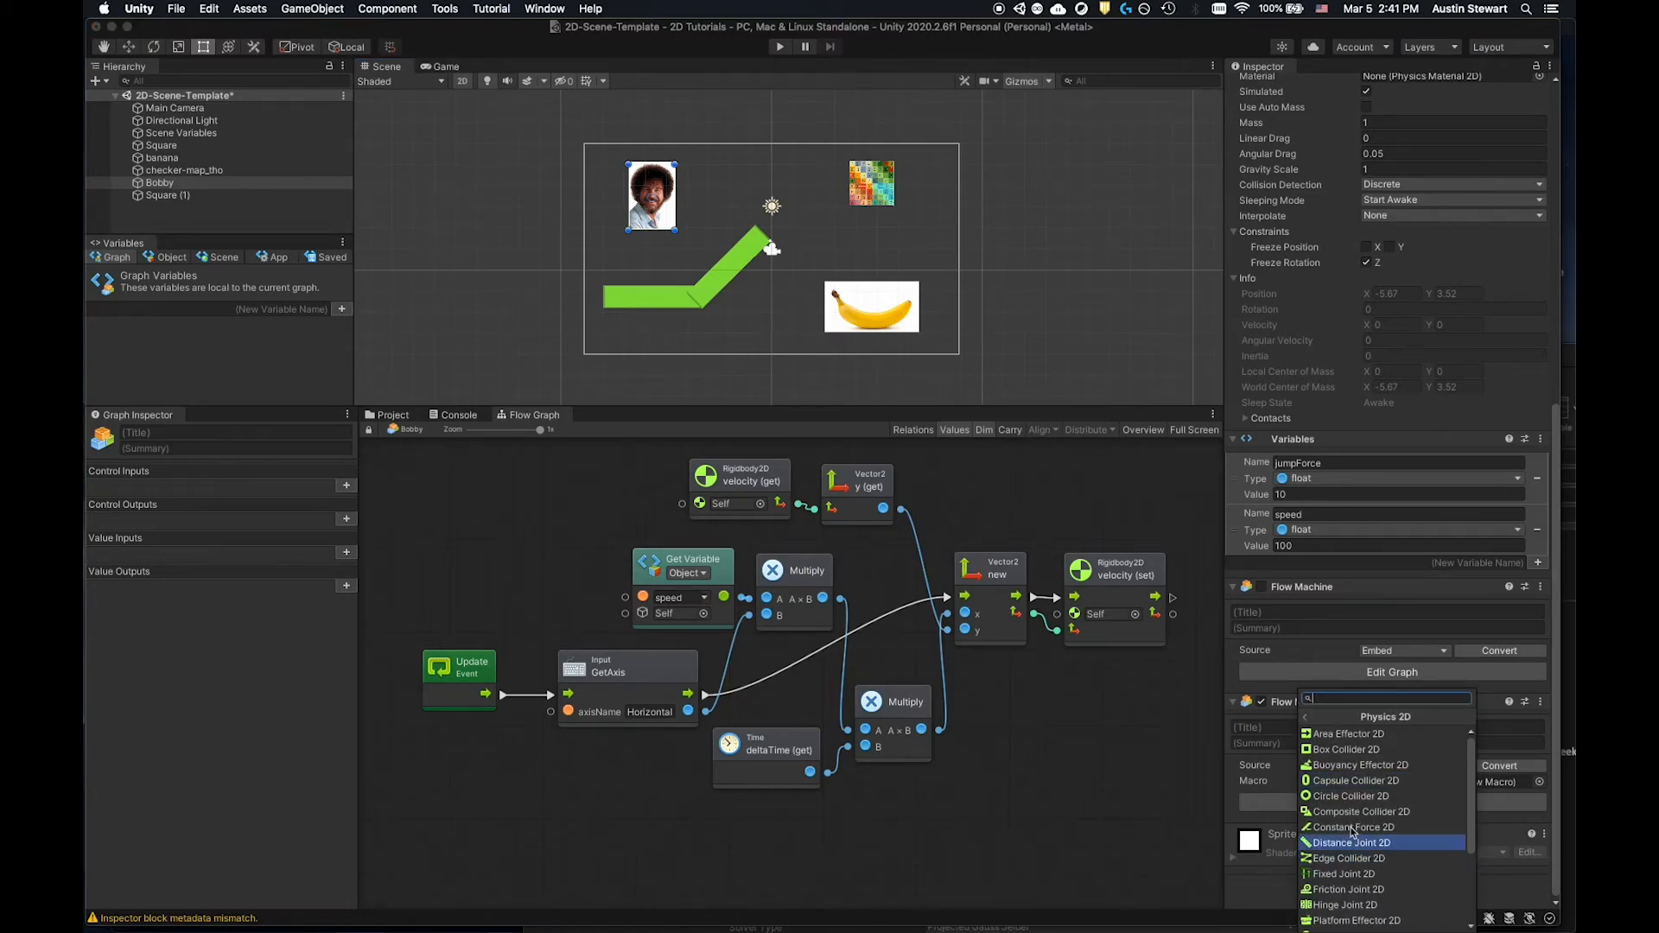
{"action": "left_click", "coordinate": [1363, 781]}
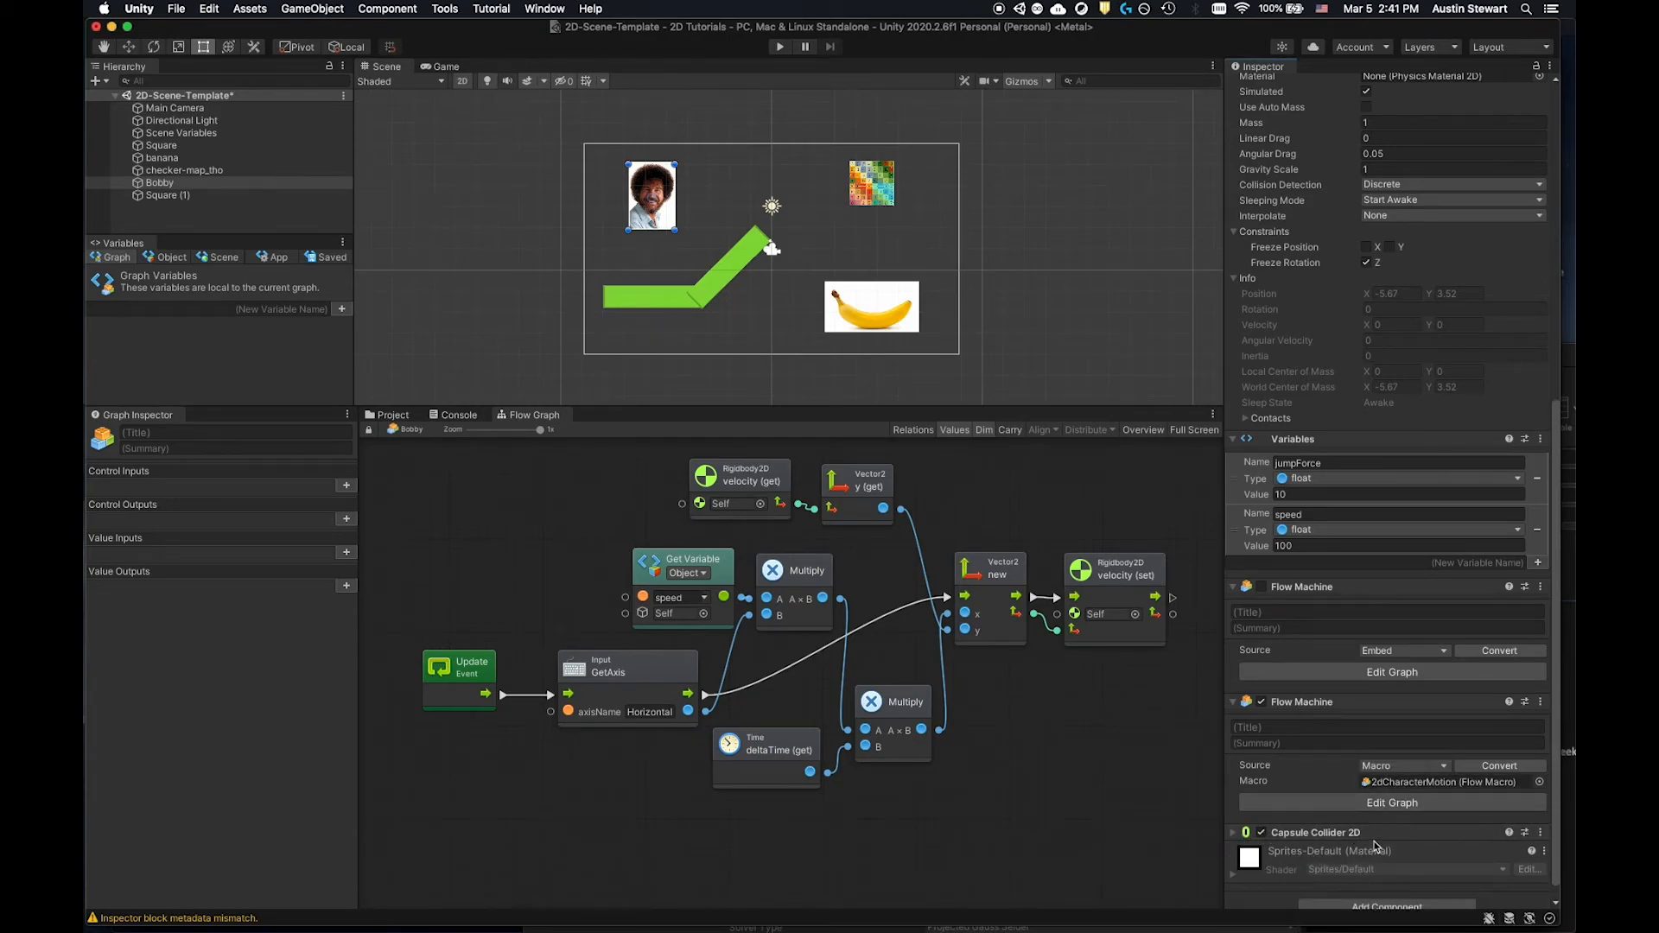
{"action": "left_click_drag", "start_coordinate": [1458, 839], "coordinate": [1479, 429]}
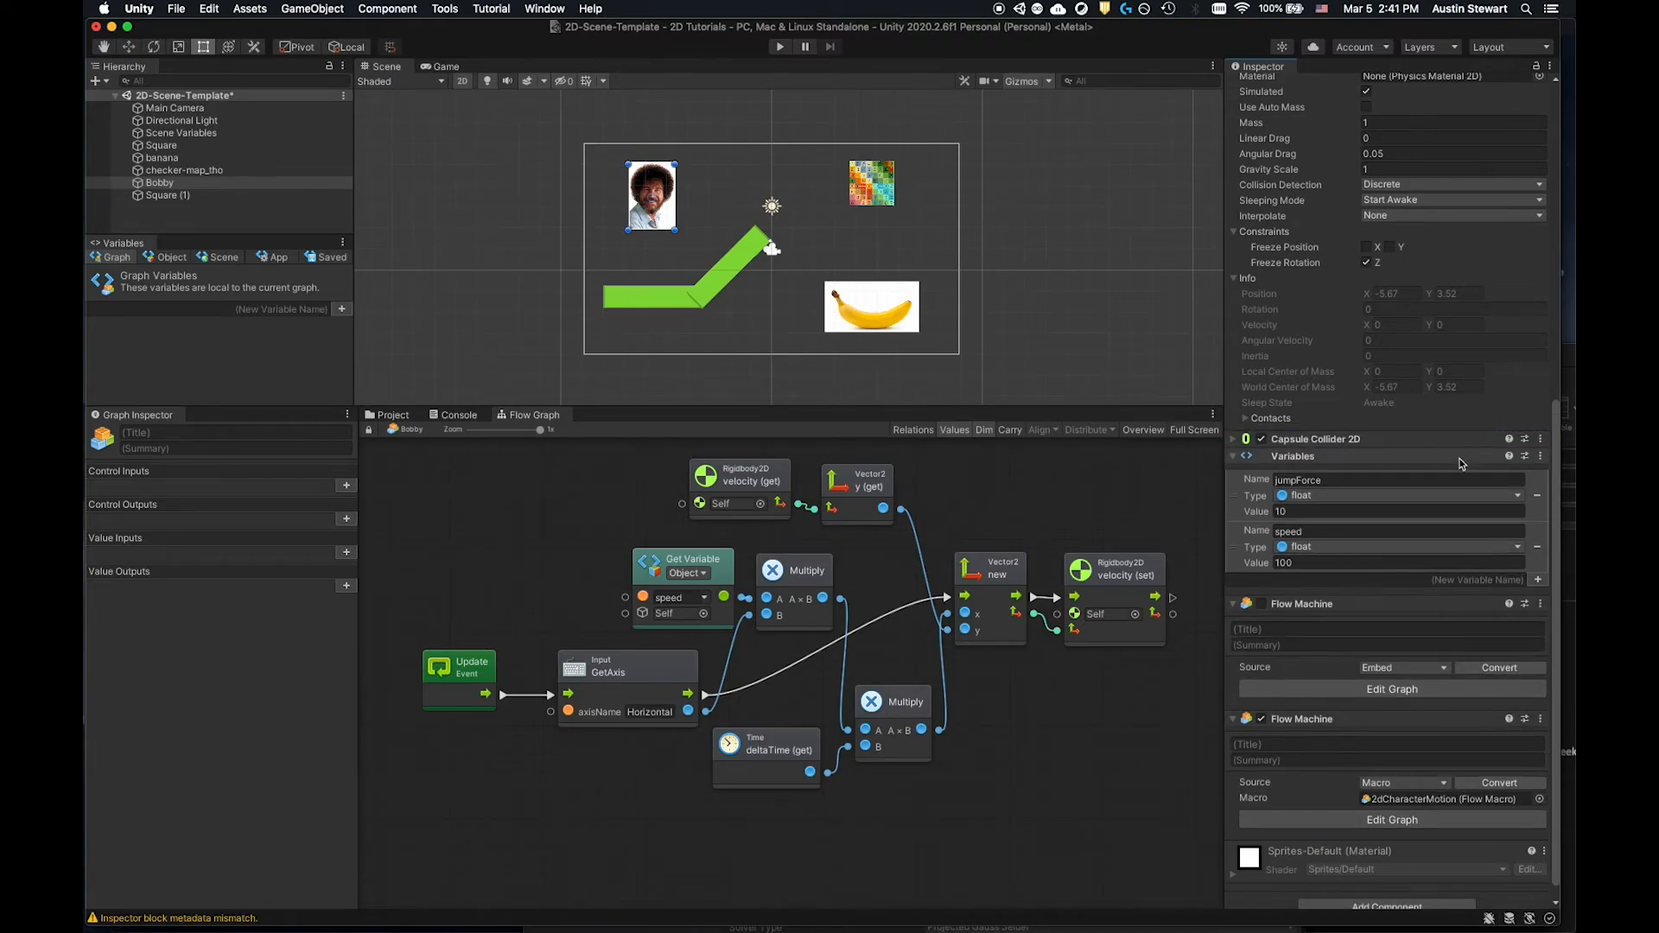
Disable the Box Collider 2D component on Bobby and remove it from the object.
{"action": "scroll", "coordinate": [1454, 476], "scroll_direction": "up", "scroll_amount": 5}
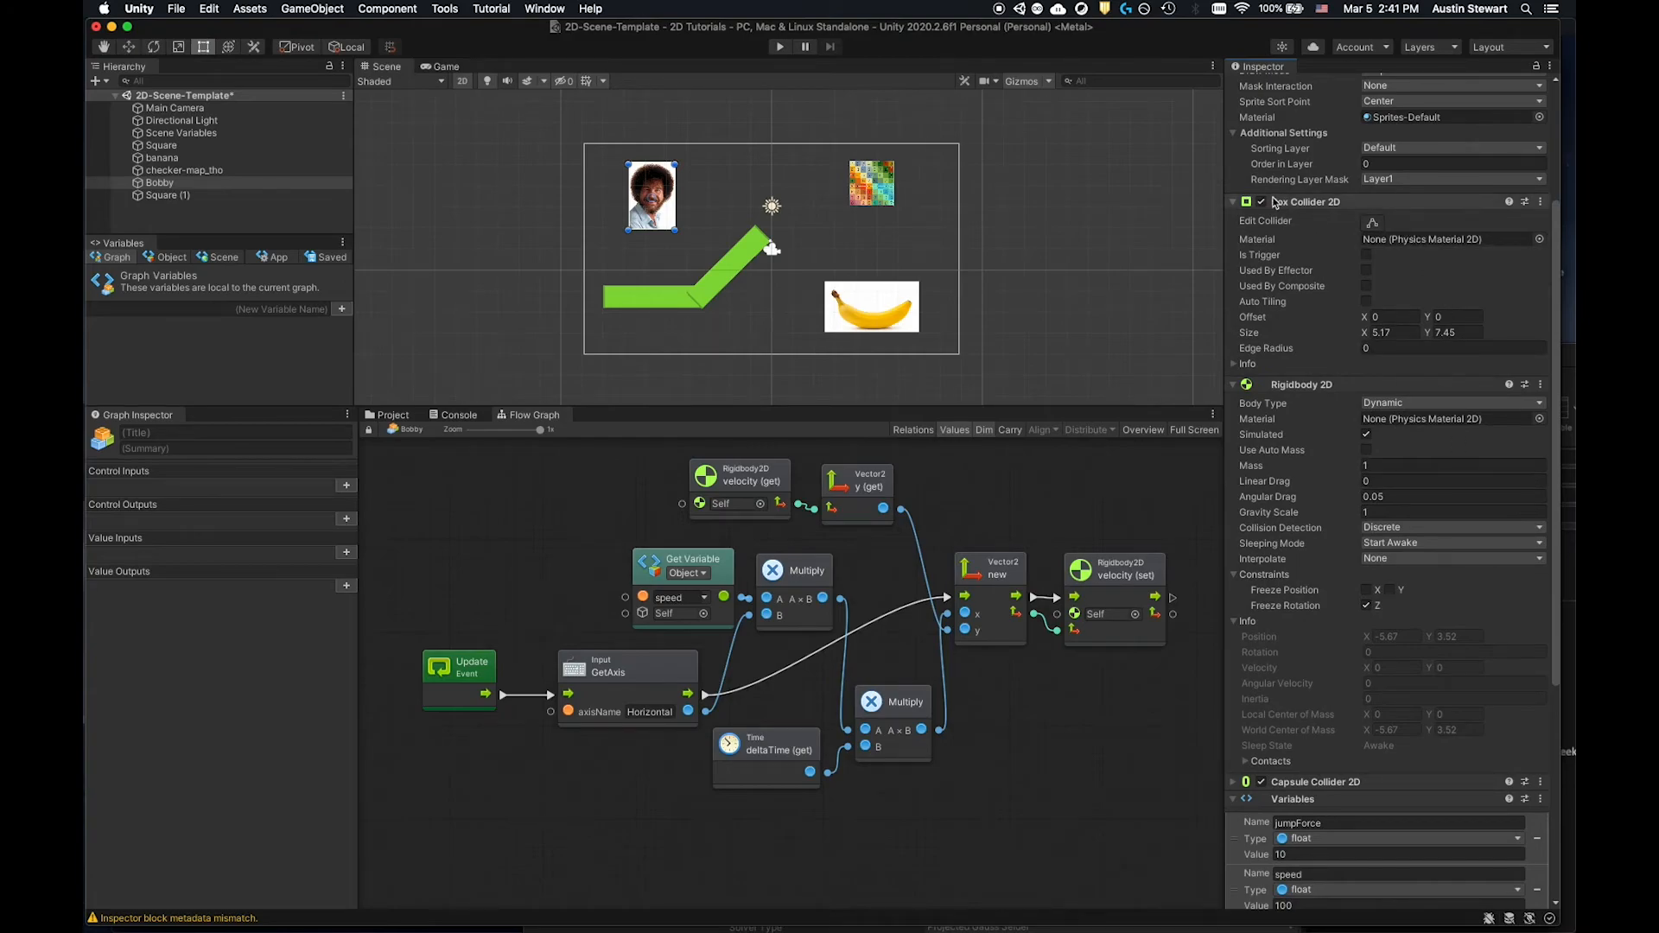
{"action": "left_click", "coordinate": [1262, 203]}
{"action": "left_click", "coordinate": [1540, 202]}
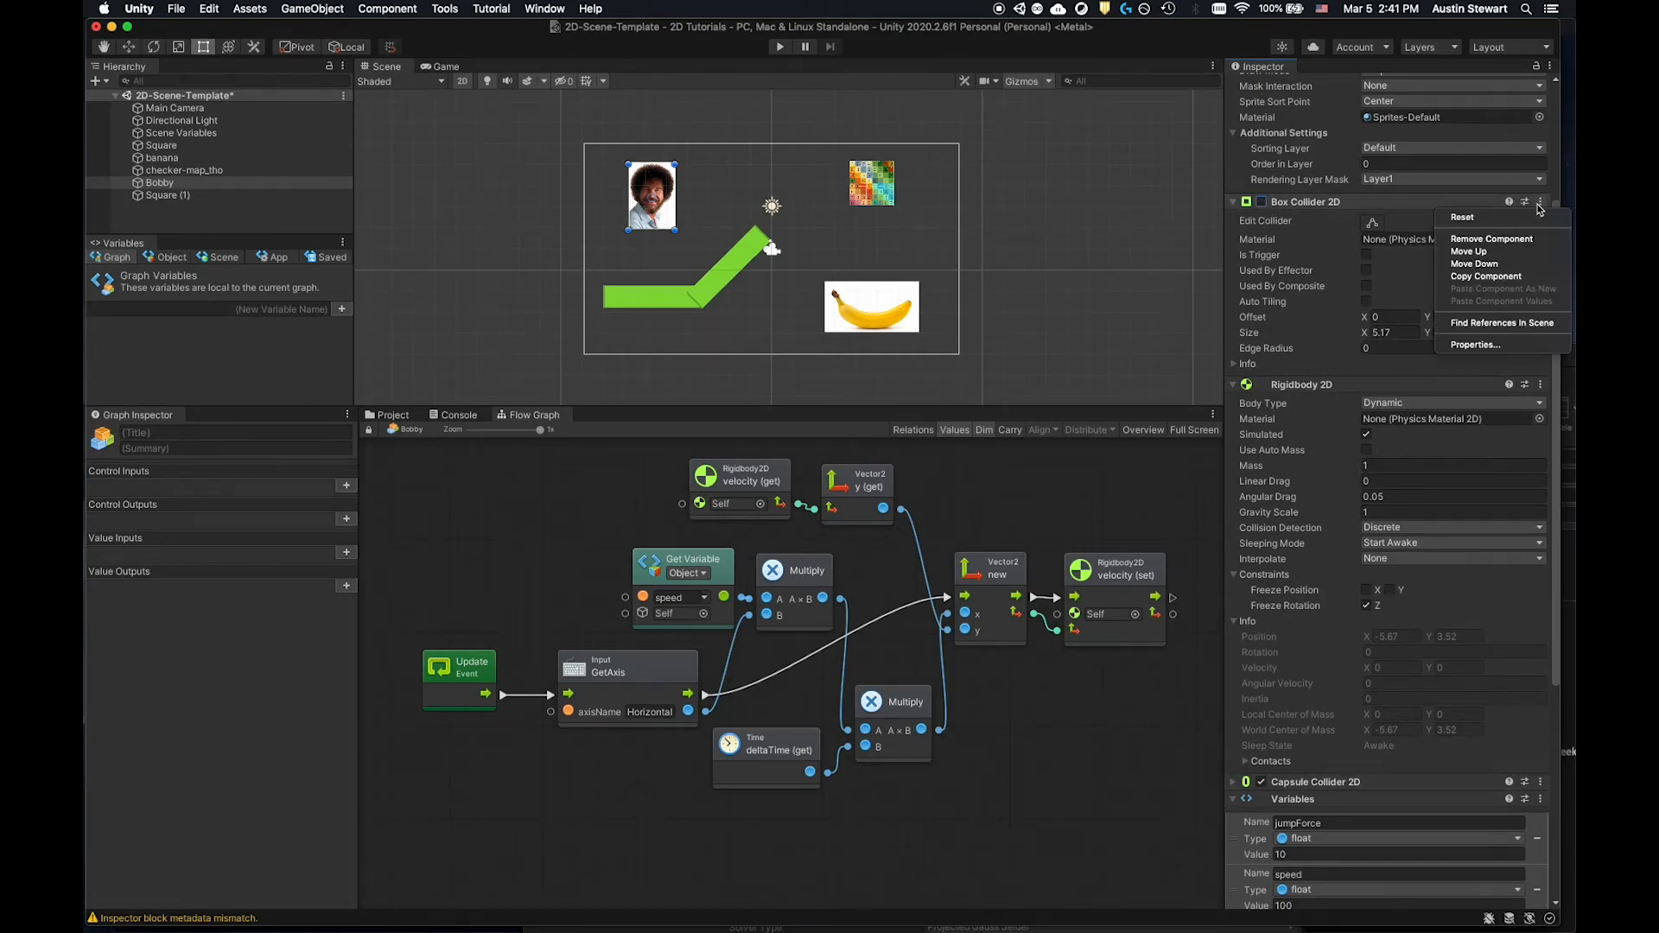
{"action": "left_click", "coordinate": [1504, 240]}
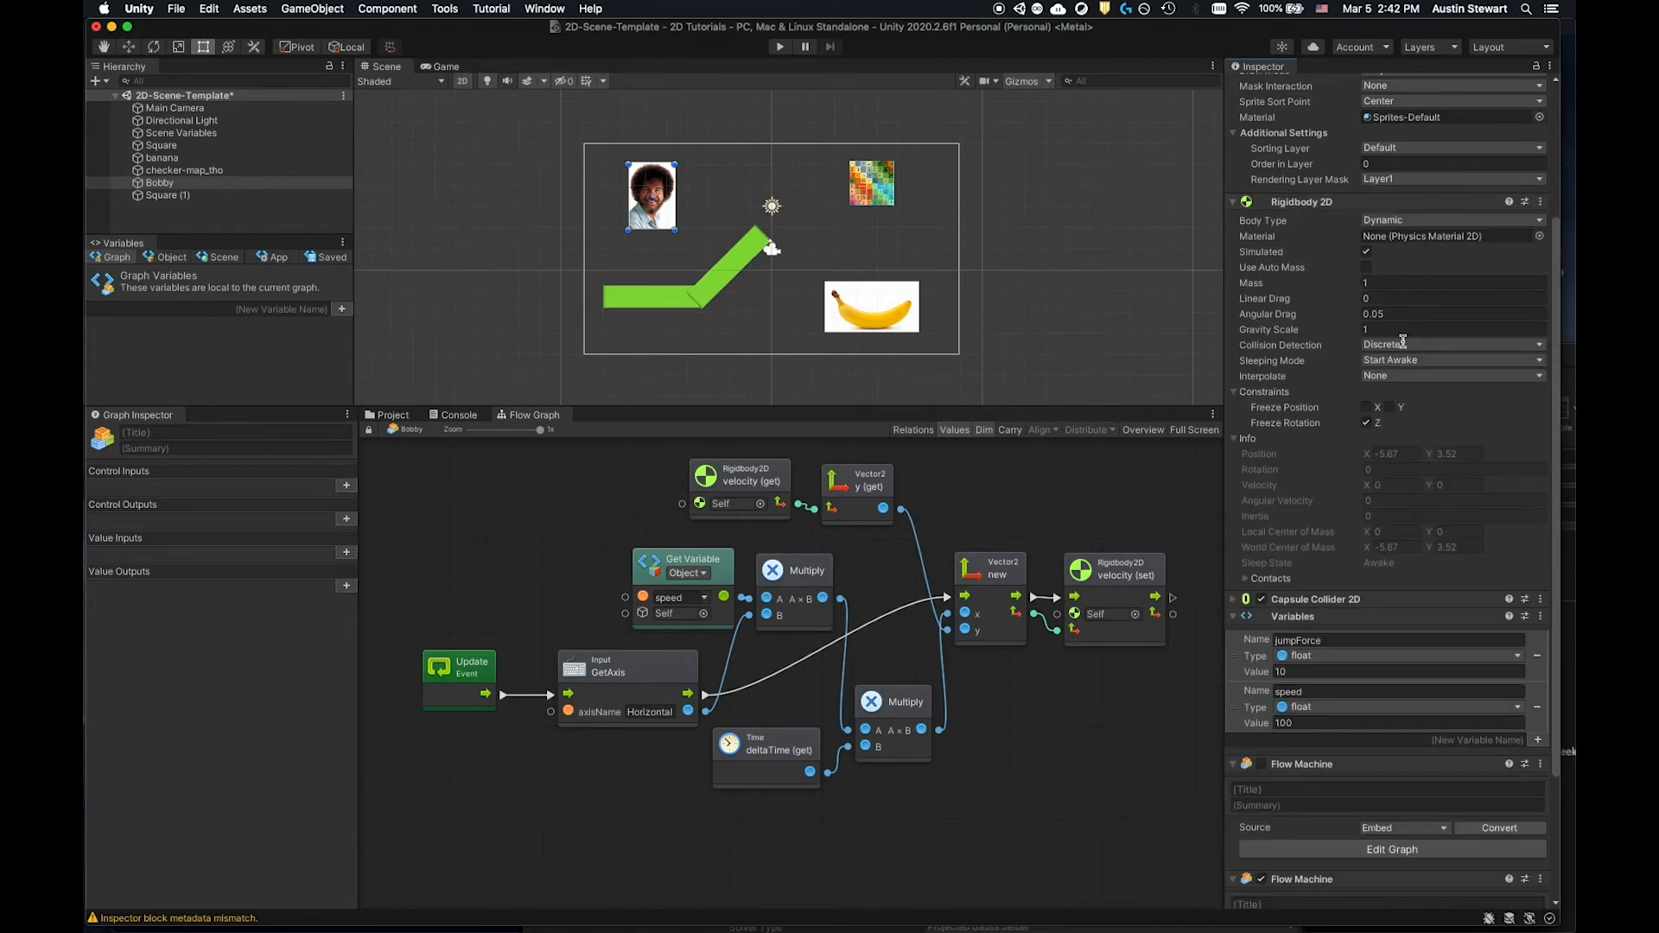
Place Bobby's Capsule Collider 2D directly above the Rigidbody 2D, expand its settings and turn on collider editing.
{"action": "left_click_drag", "start_coordinate": [1472, 602], "coordinate": [1458, 195]}
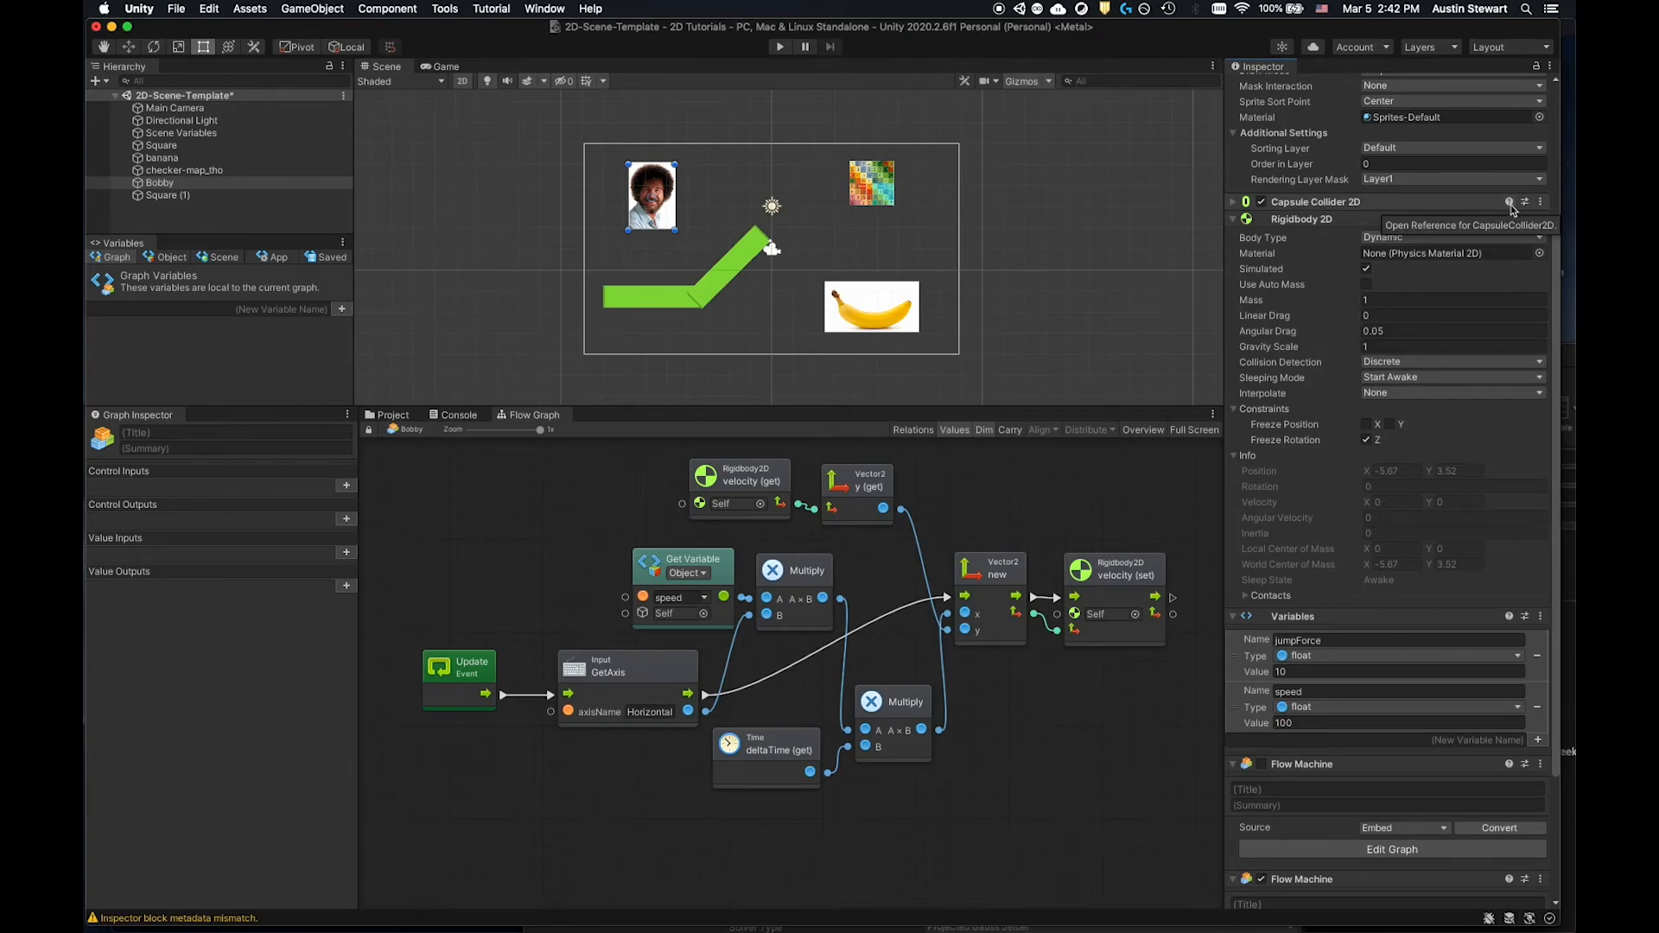
{"action": "left_click", "coordinate": [1542, 201]}
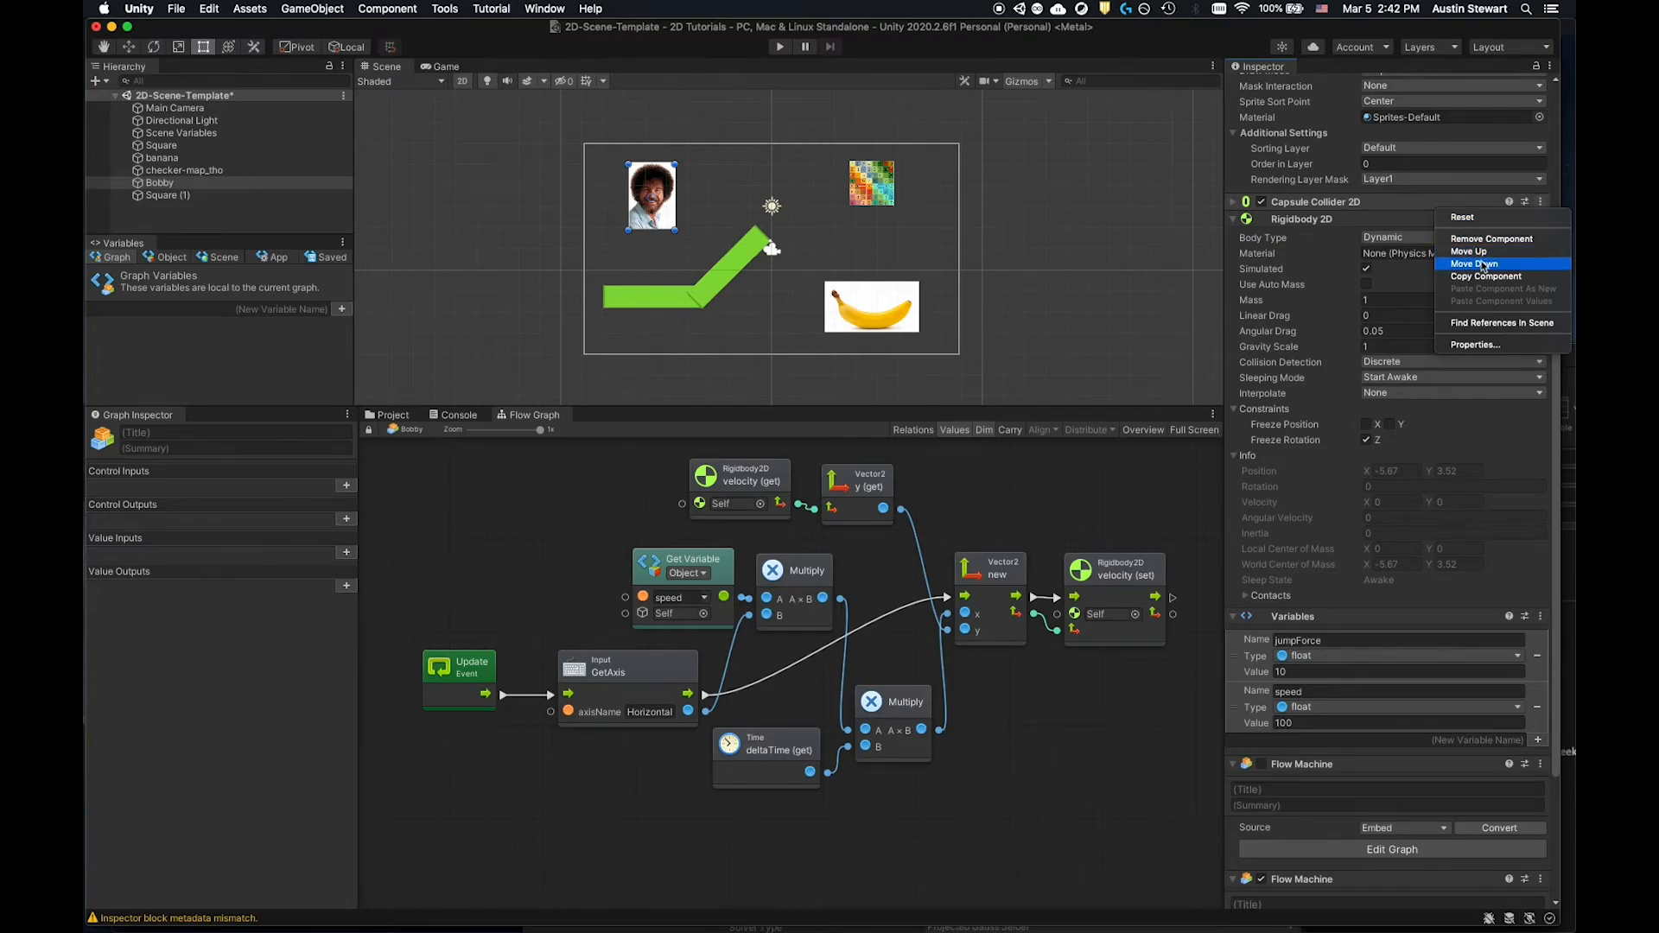
{"action": "left_click", "coordinate": [1385, 215]}
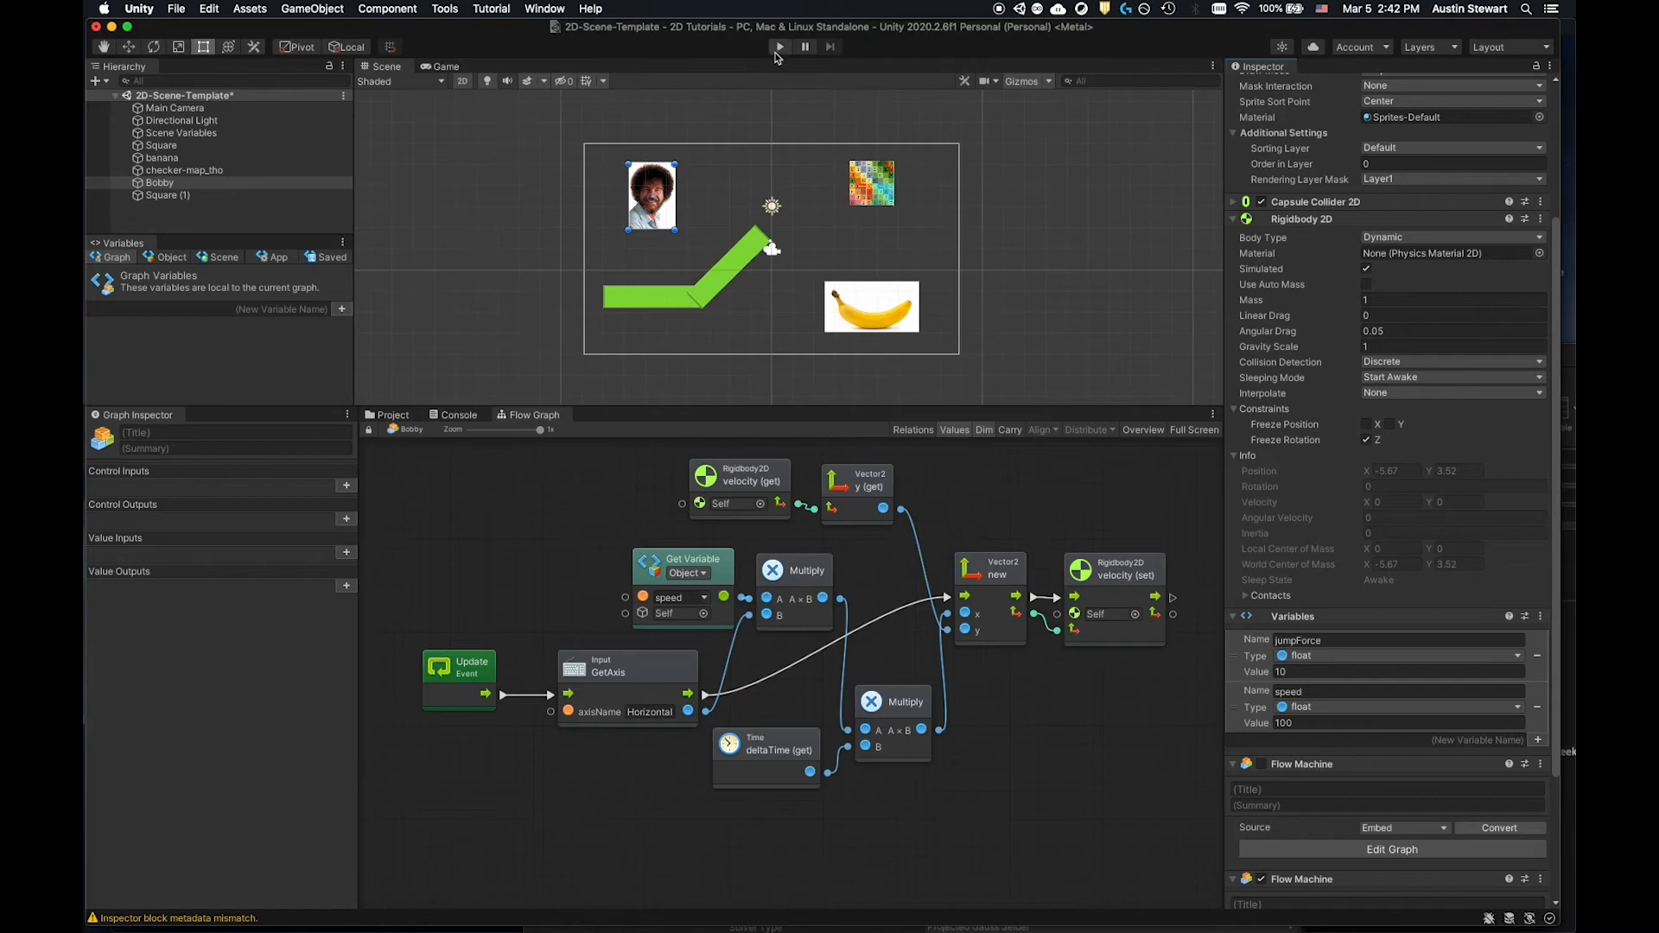
{"action": "left_click", "coordinate": [1233, 202]}
{"action": "left_click", "coordinate": [1372, 222]}
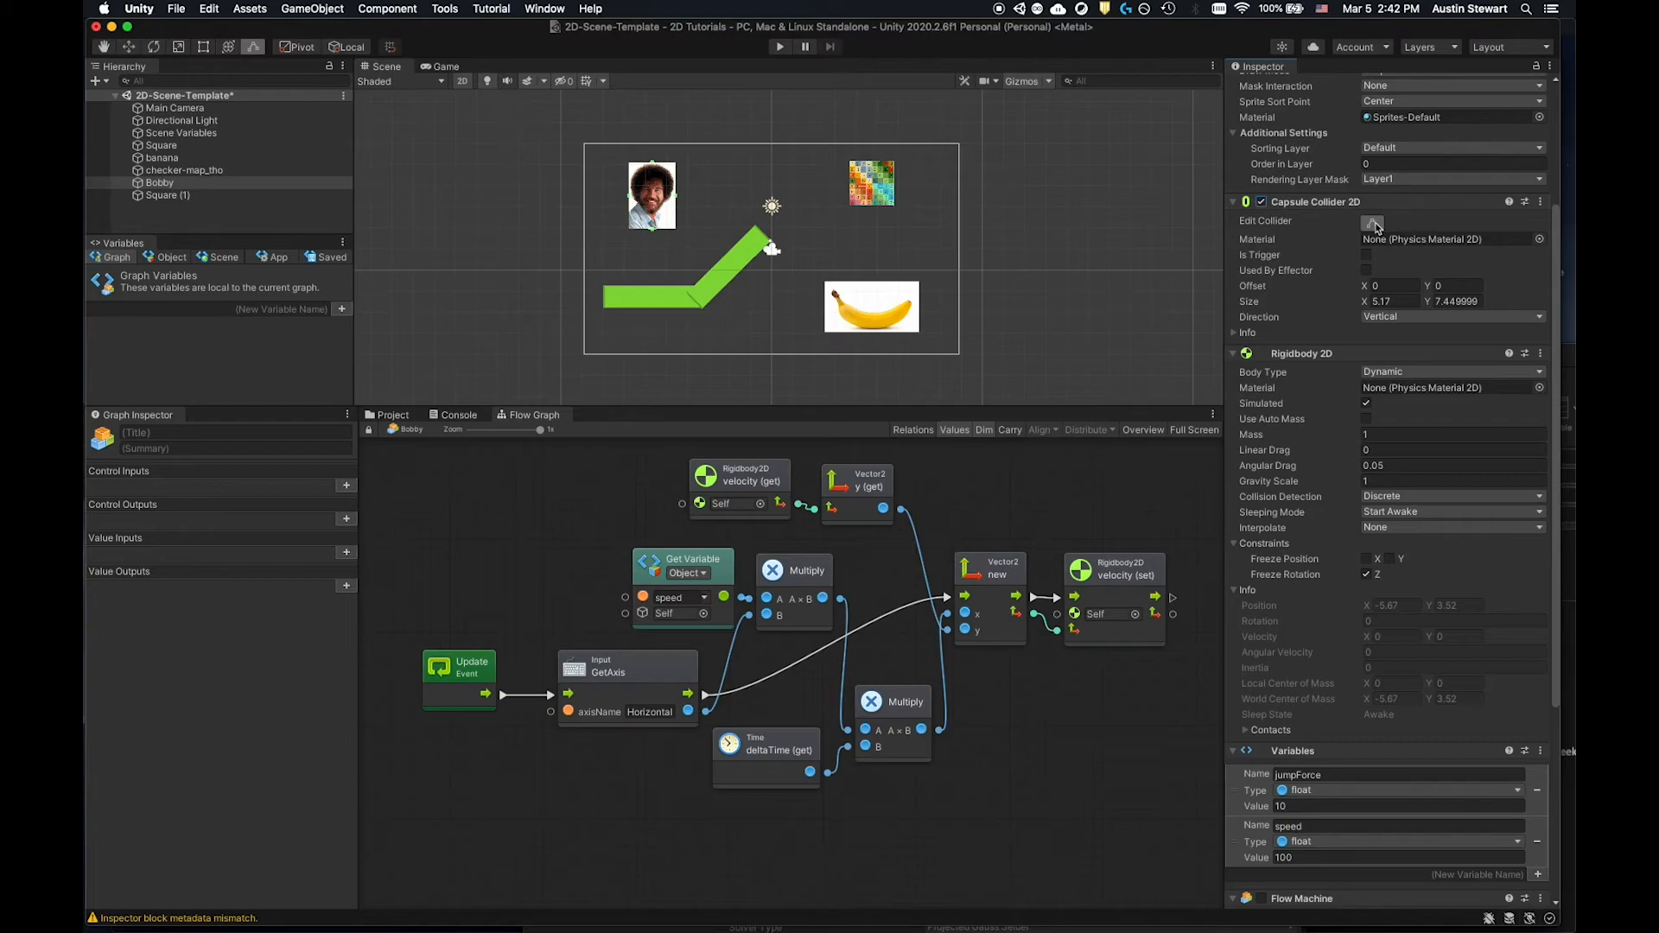
Run the scene to test Bobby moving up and down the ramp with the capsule collider, and end play mode.
{"action": "left_click", "coordinate": [777, 49]}
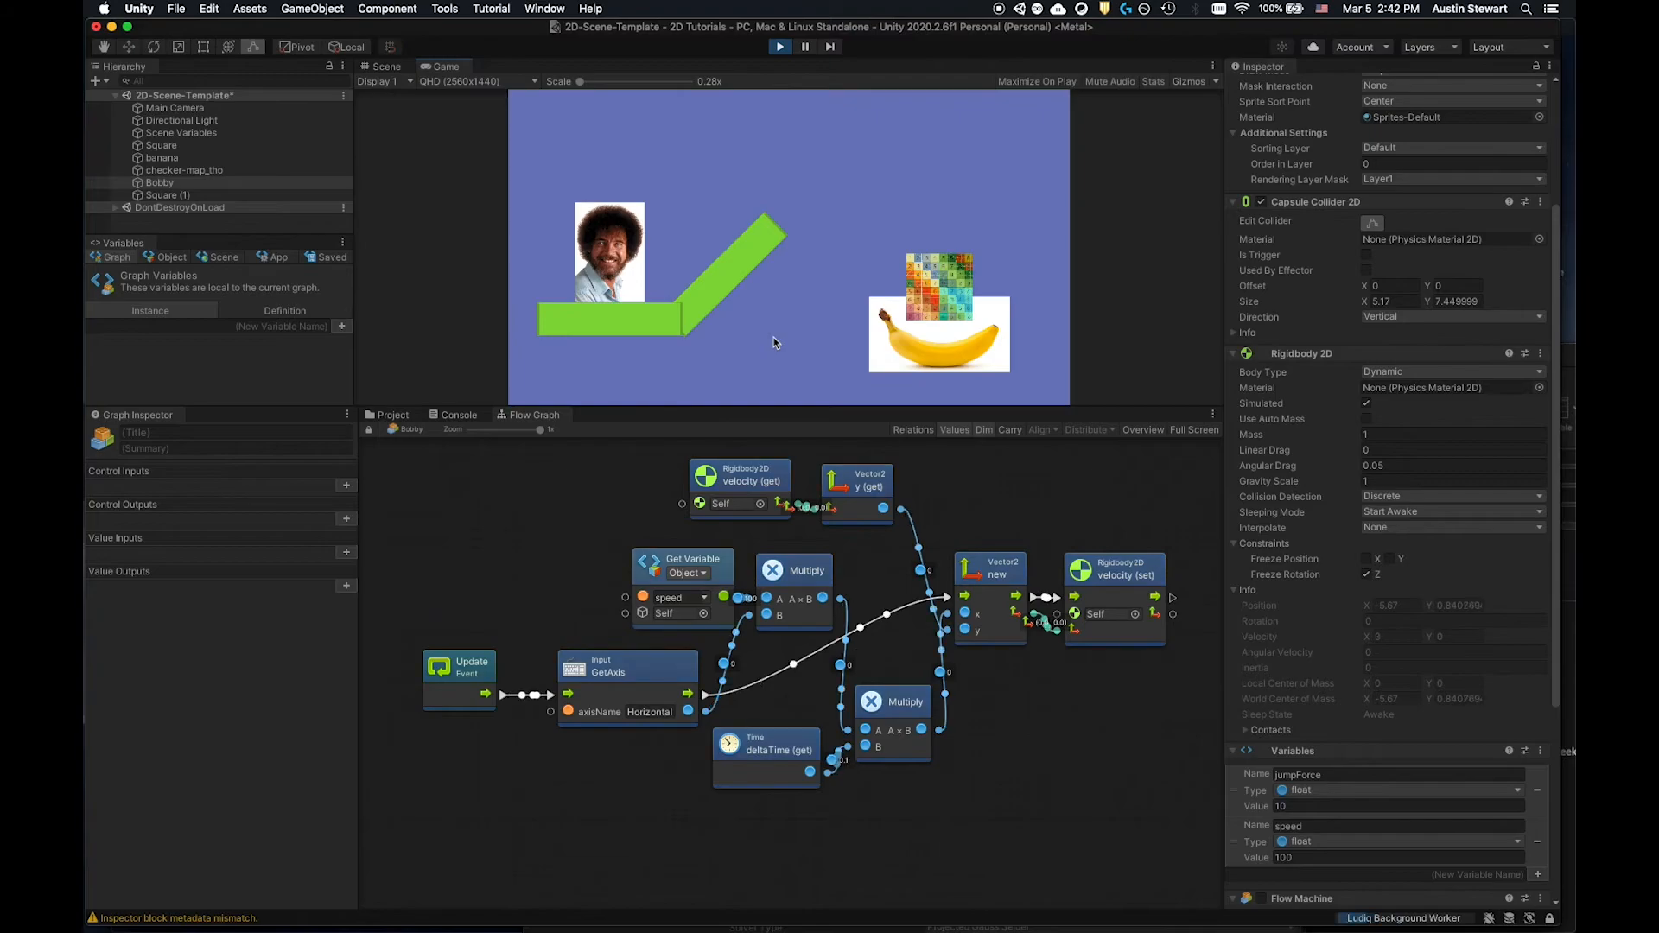
{"action": "key", "text": "Right"}
{"action": "key", "text": "Left"}
{"action": "key", "text": "Right"}
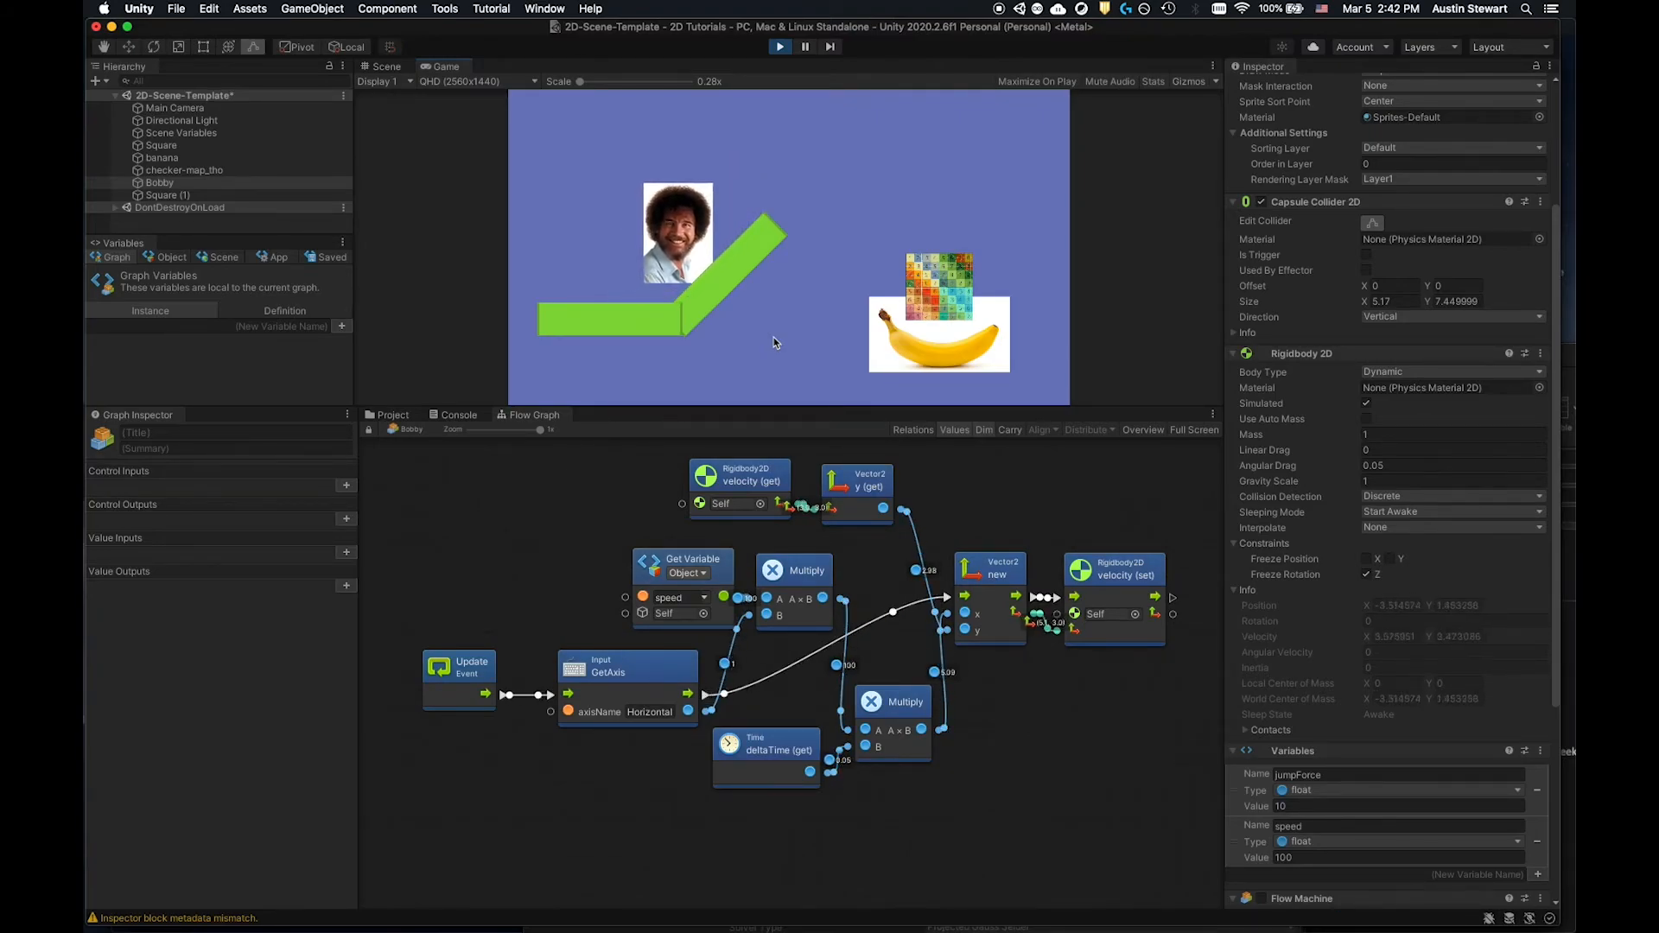
{"action": "key", "text": "Left"}
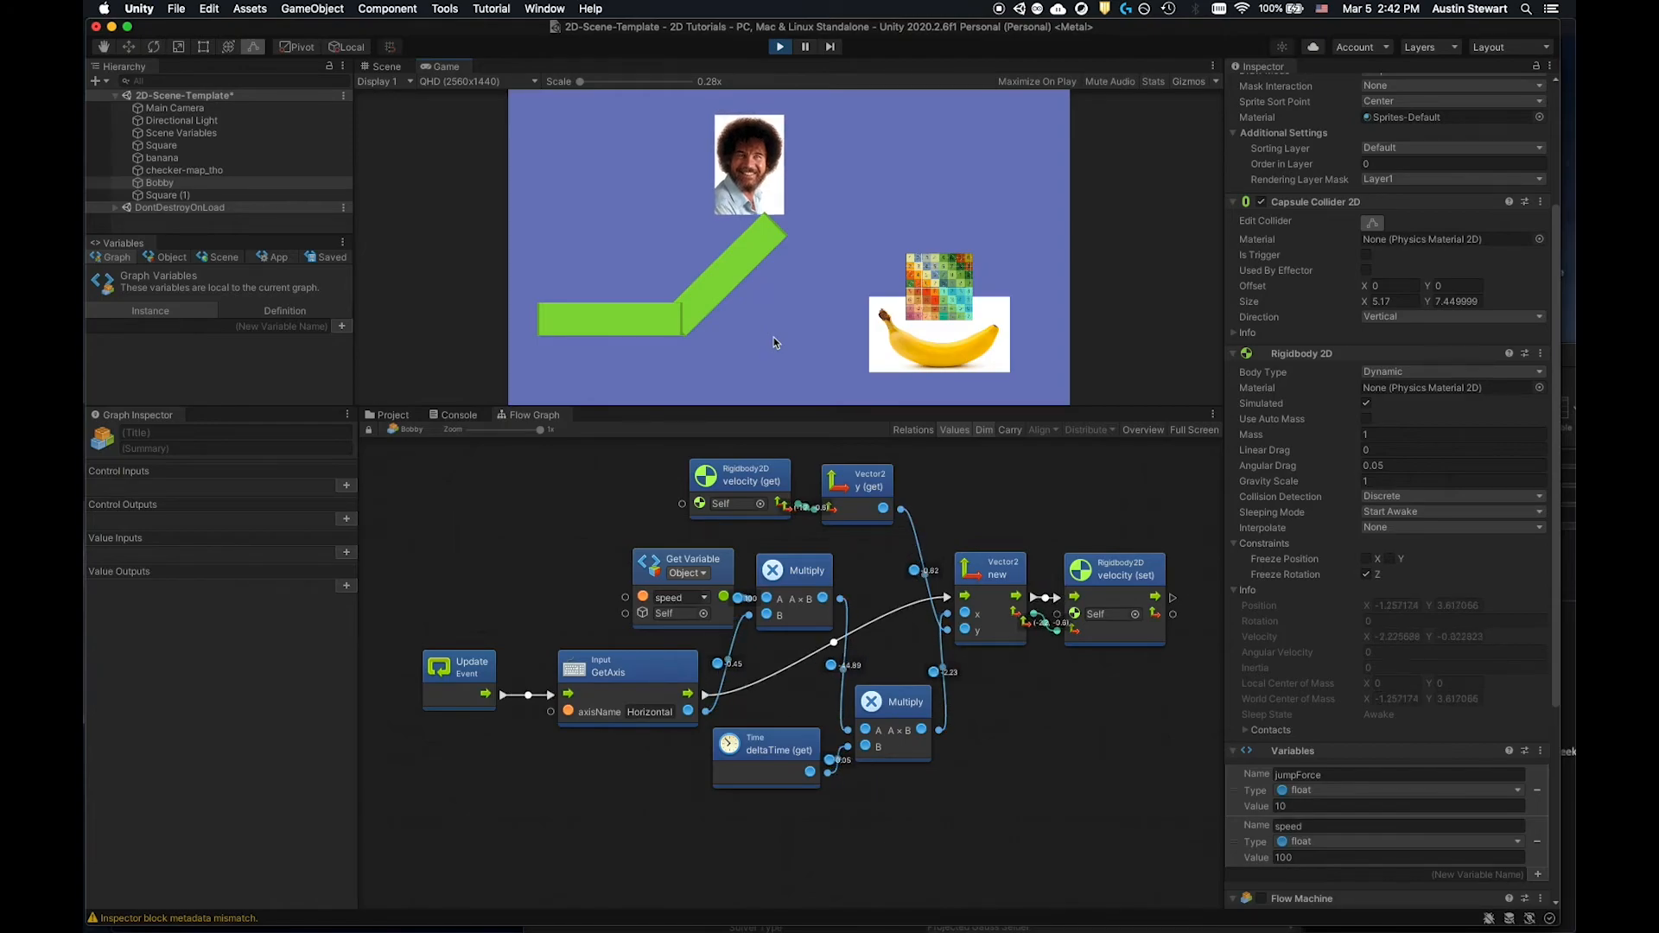
{"action": "key", "text": "Right"}
{"action": "key", "text": "Left"}
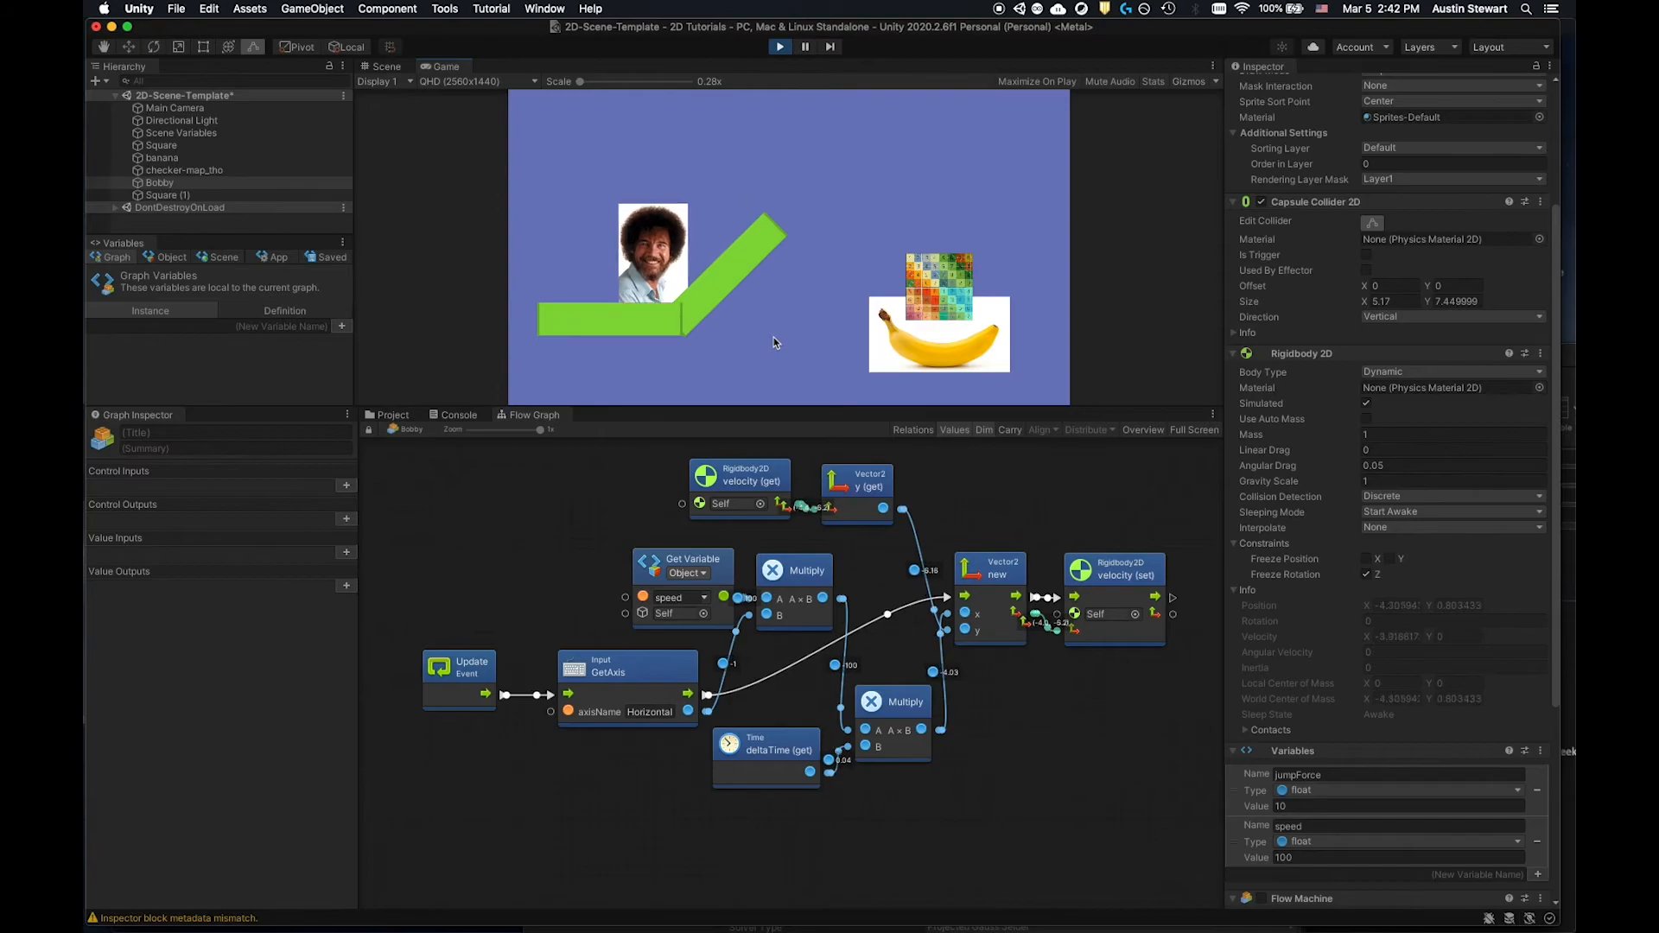
{"action": "key", "text": "Left"}
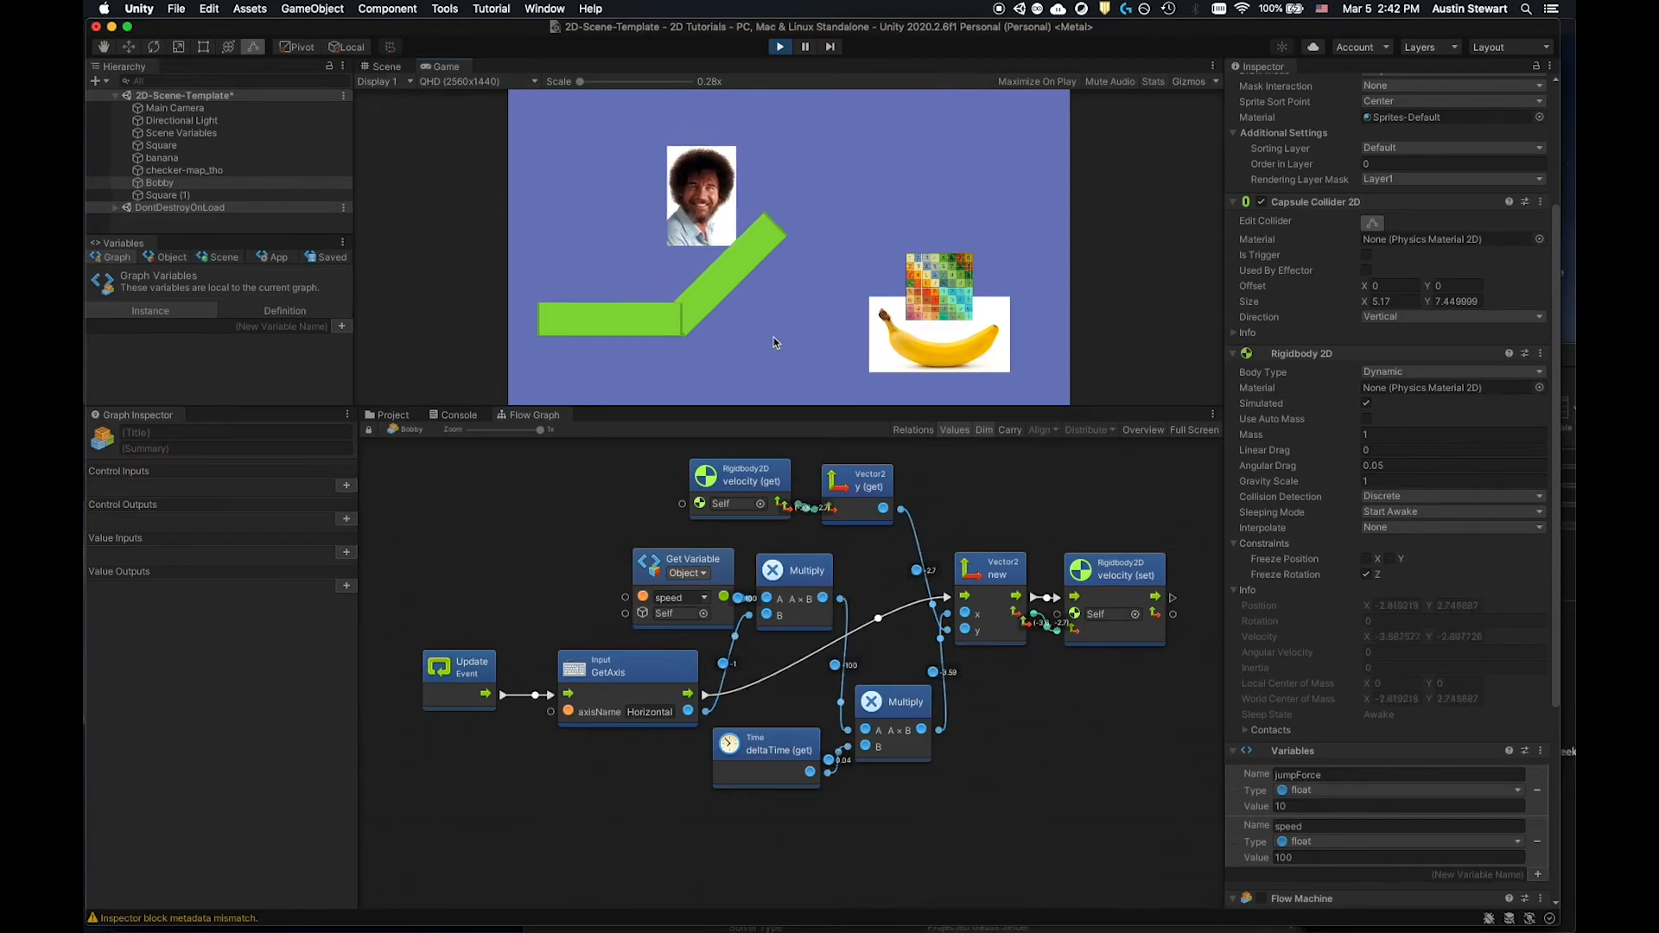
{"action": "key", "text": "Right"}
{"action": "key", "text": "Right"}
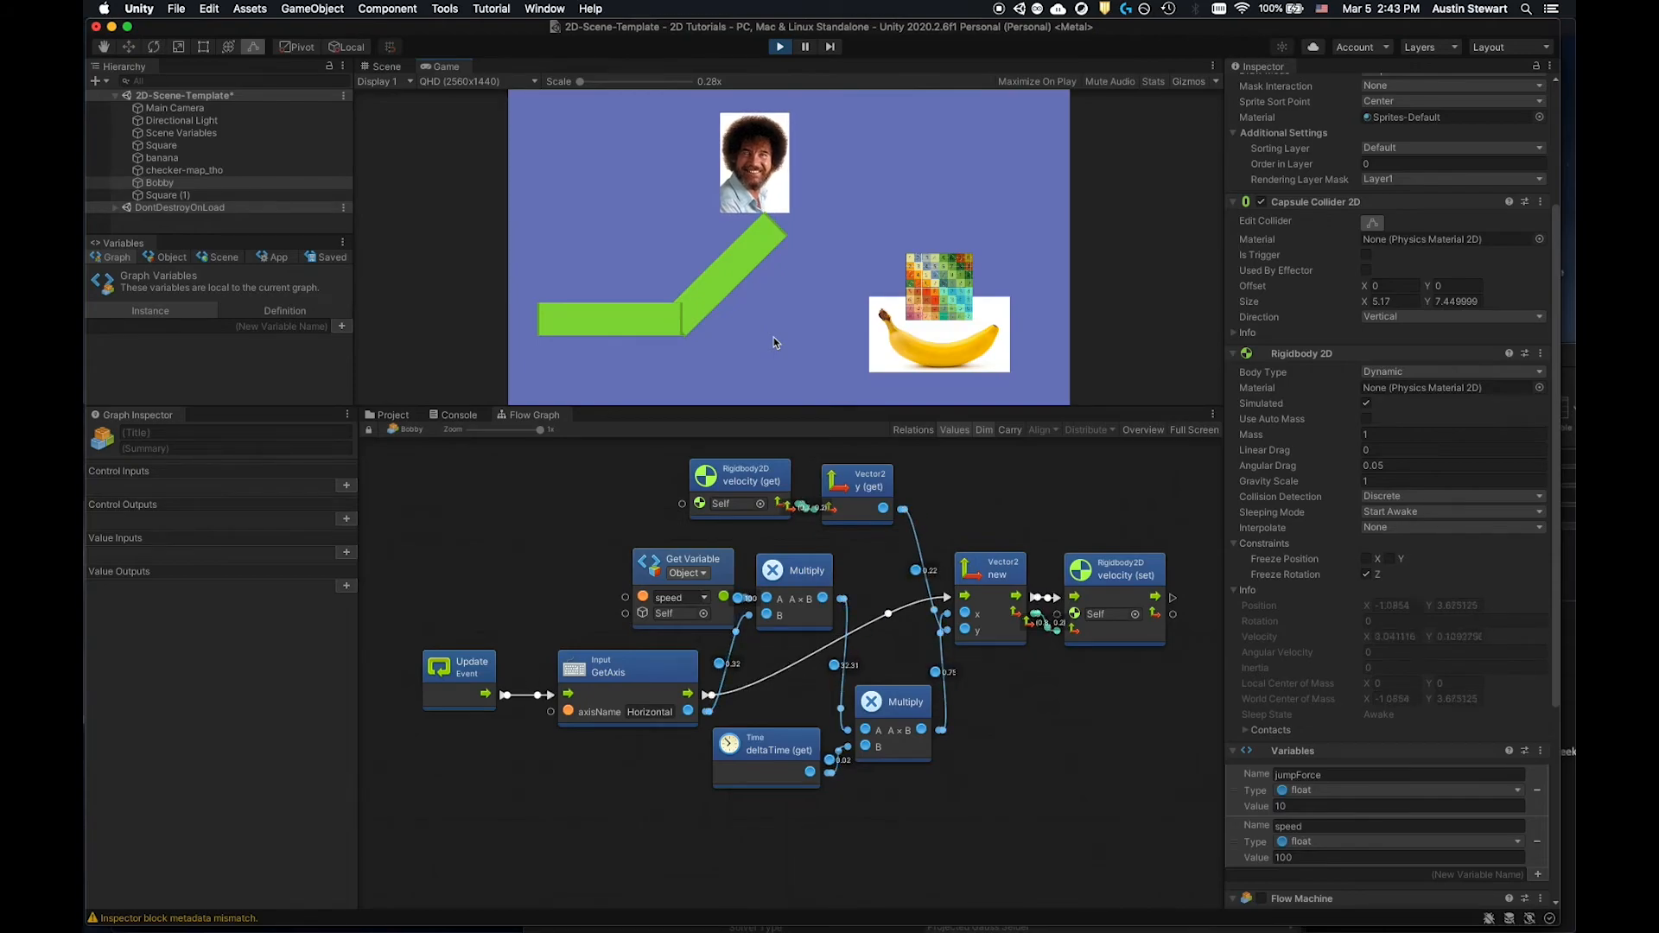
{"action": "key", "text": "Left"}
{"action": "key", "text": "Right"}
{"action": "key", "text": "Left"}
{"action": "key", "text": "Right"}
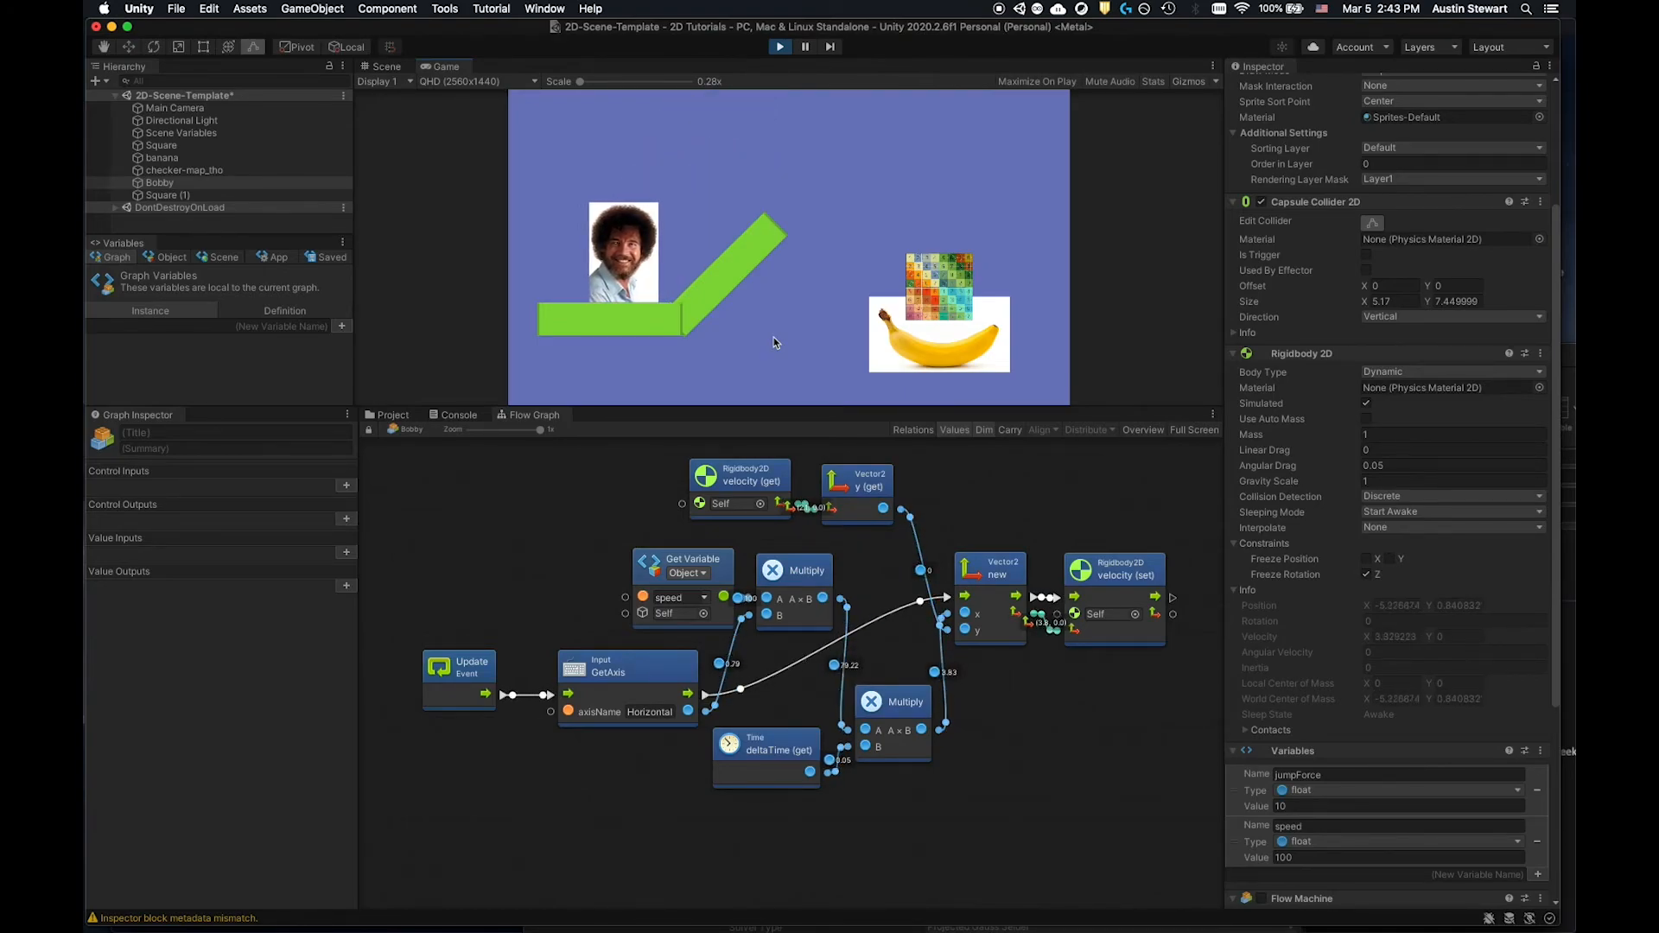
{"action": "key", "text": "Left"}
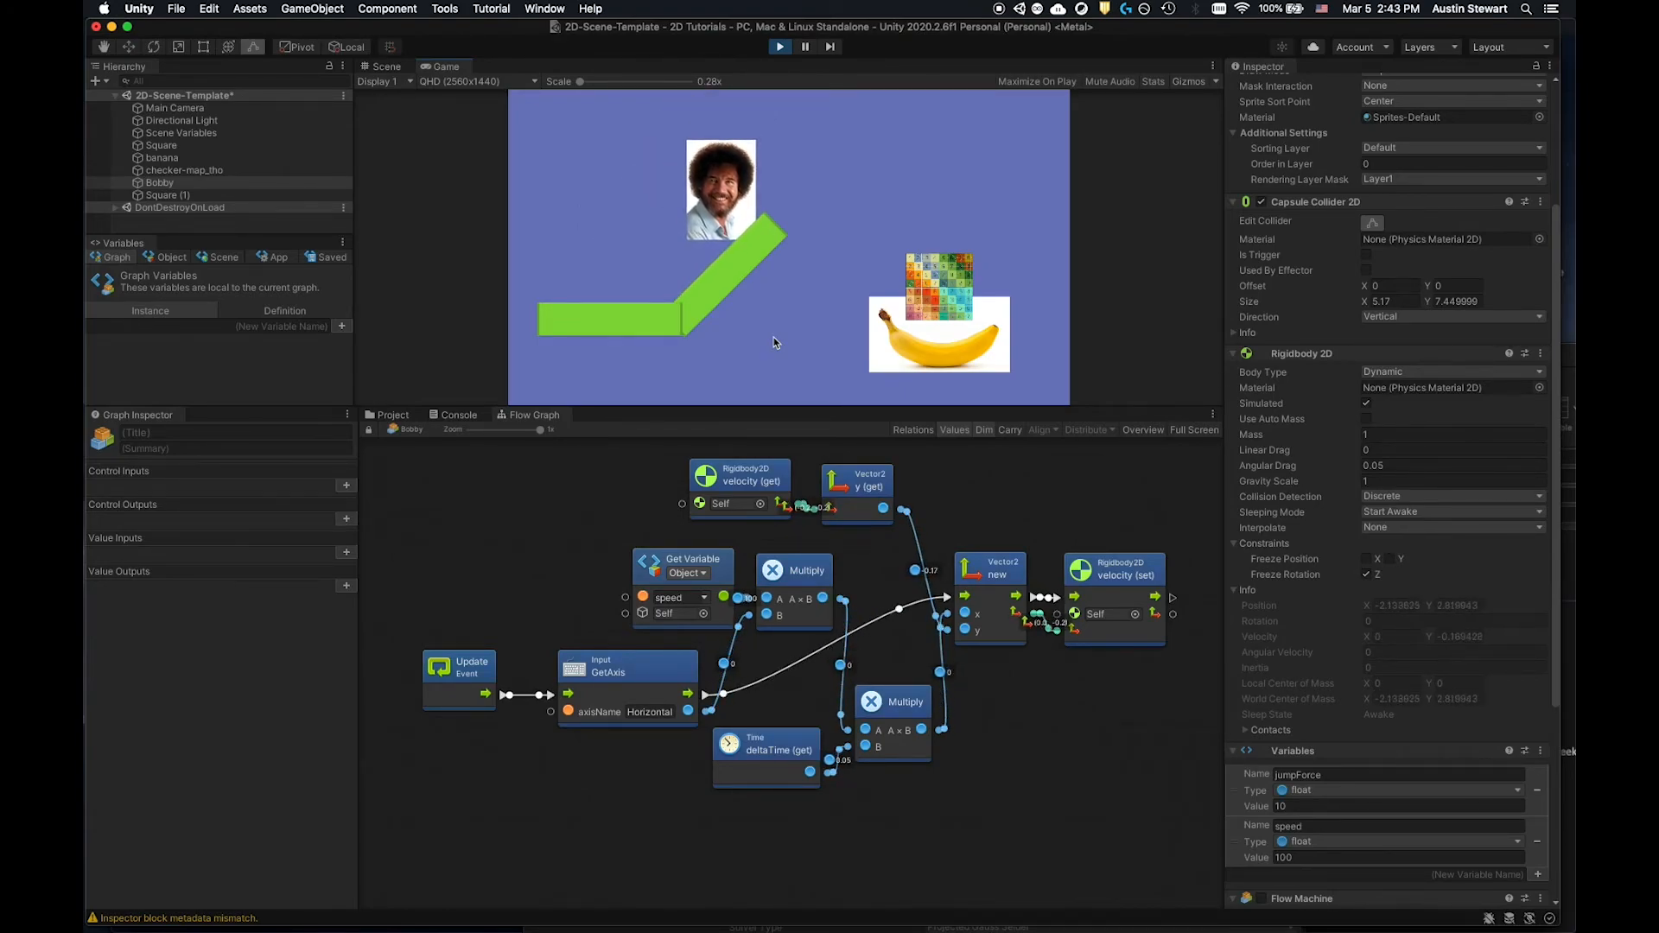
{"action": "key", "text": "Right"}
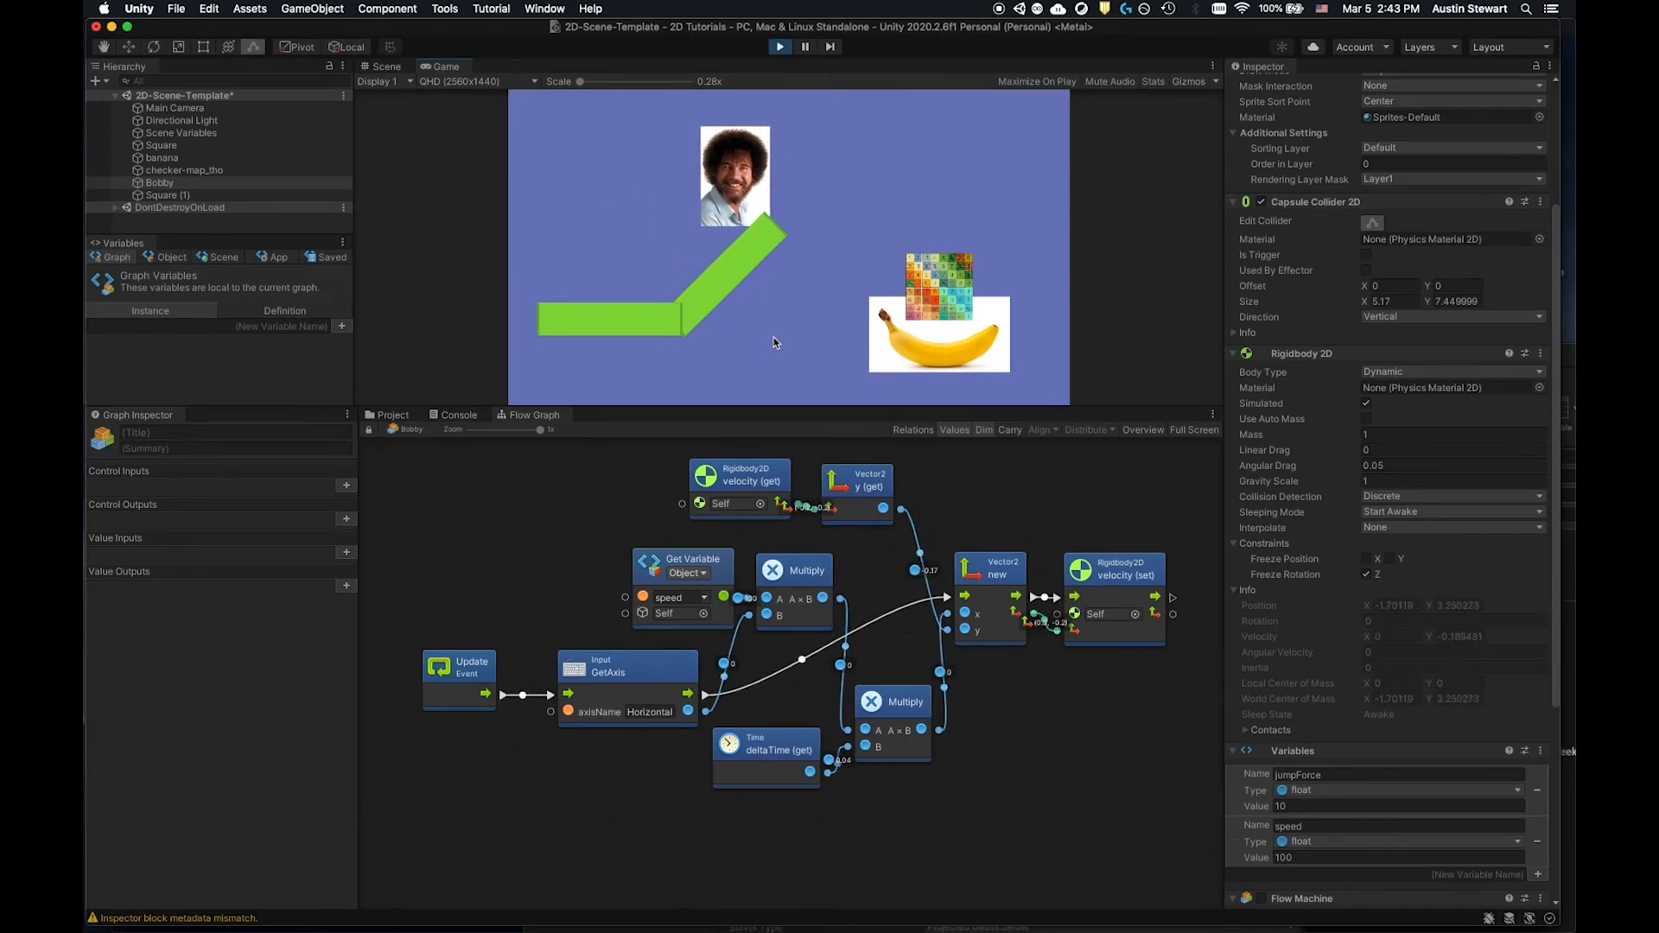
{"action": "left_click", "coordinate": [779, 47]}
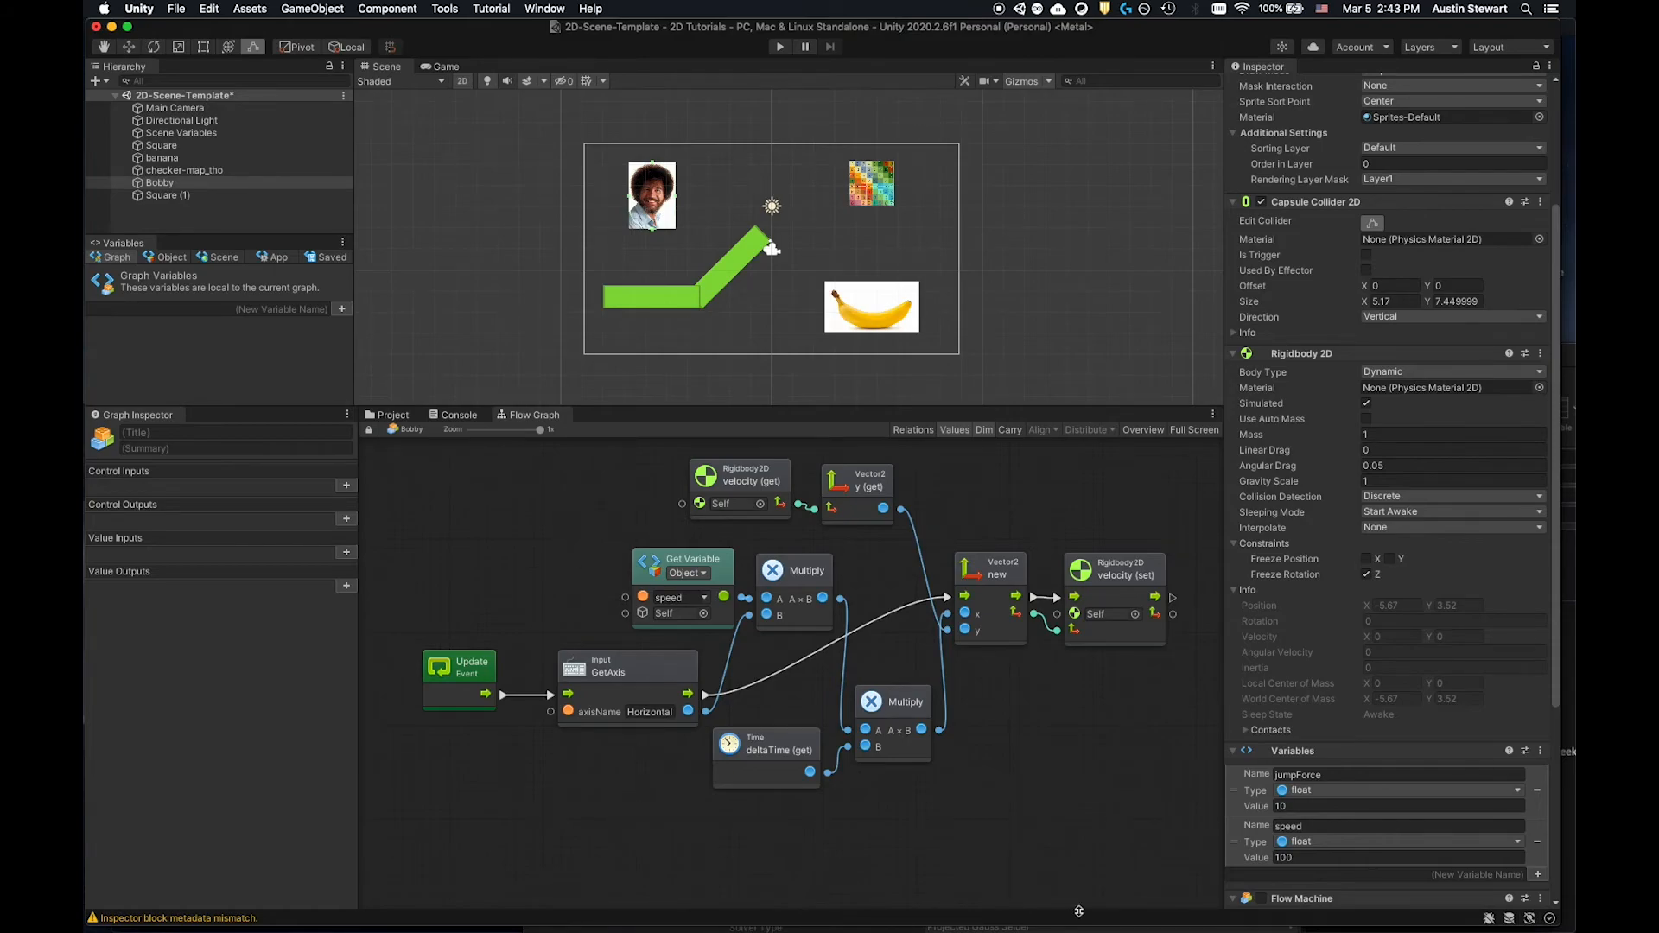
Enclose all the movement nodes in the flow graph in a group titled "Horizontal Motion".
{"action": "scroll", "coordinate": [994, 813], "scroll_direction": "down", "scroll_amount": 2}
{"action": "scroll", "coordinate": [991, 802], "scroll_direction": "down", "scroll_amount": 2}
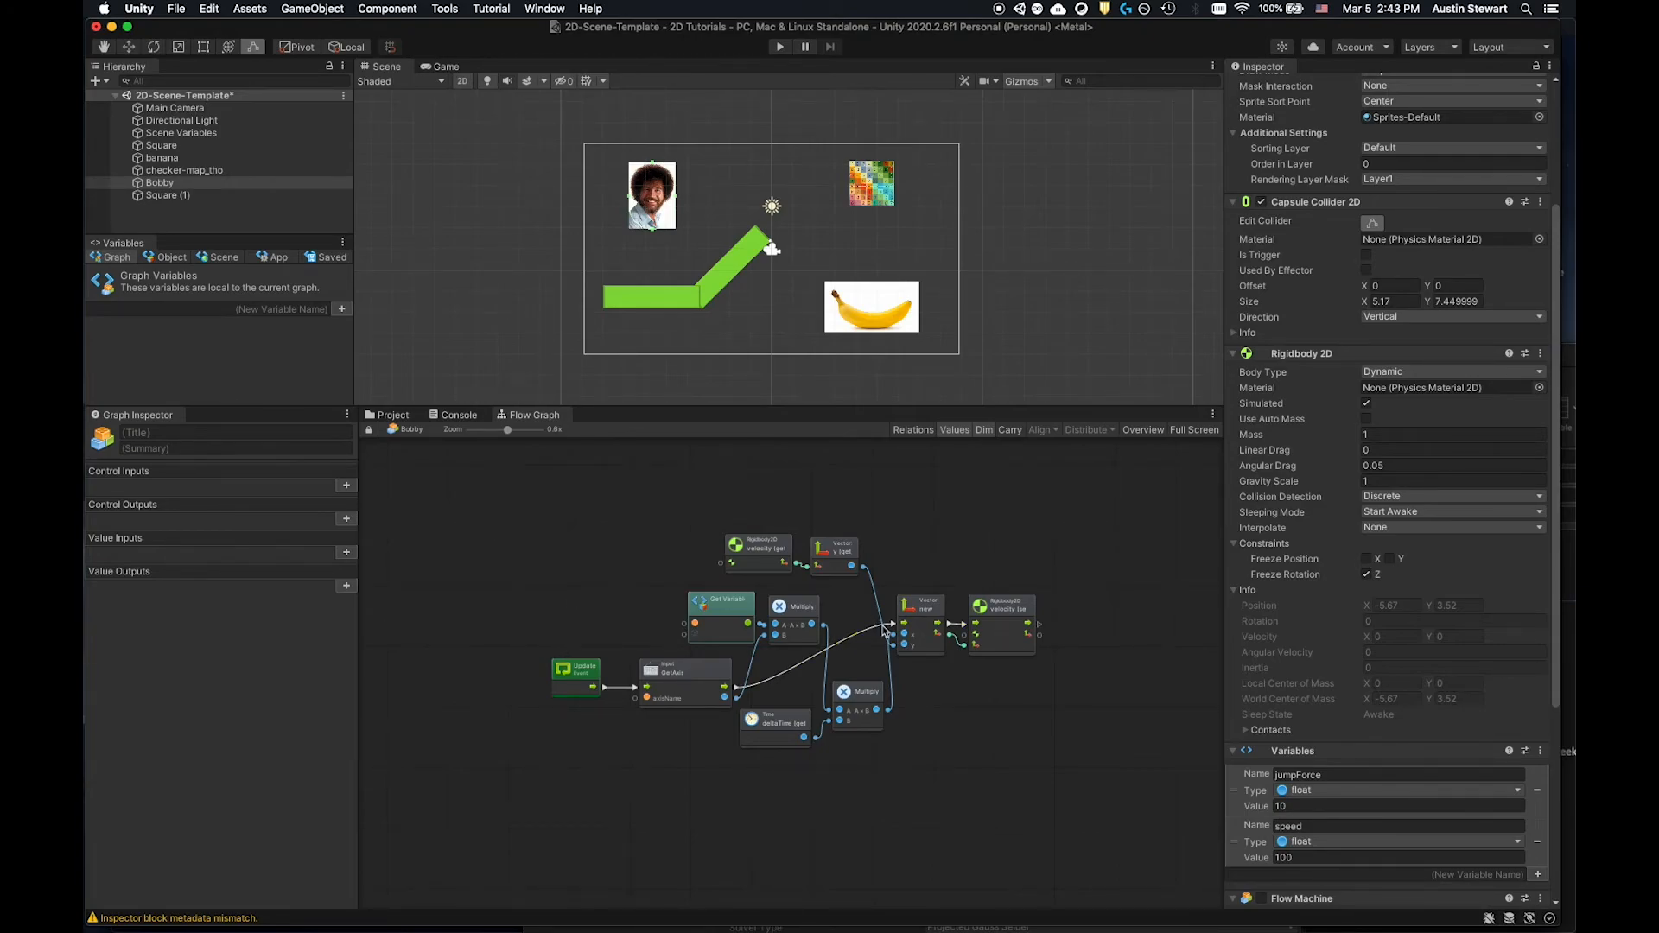
{"action": "left_click_drag", "start_coordinate": [510, 520], "coordinate": [1067, 789]}
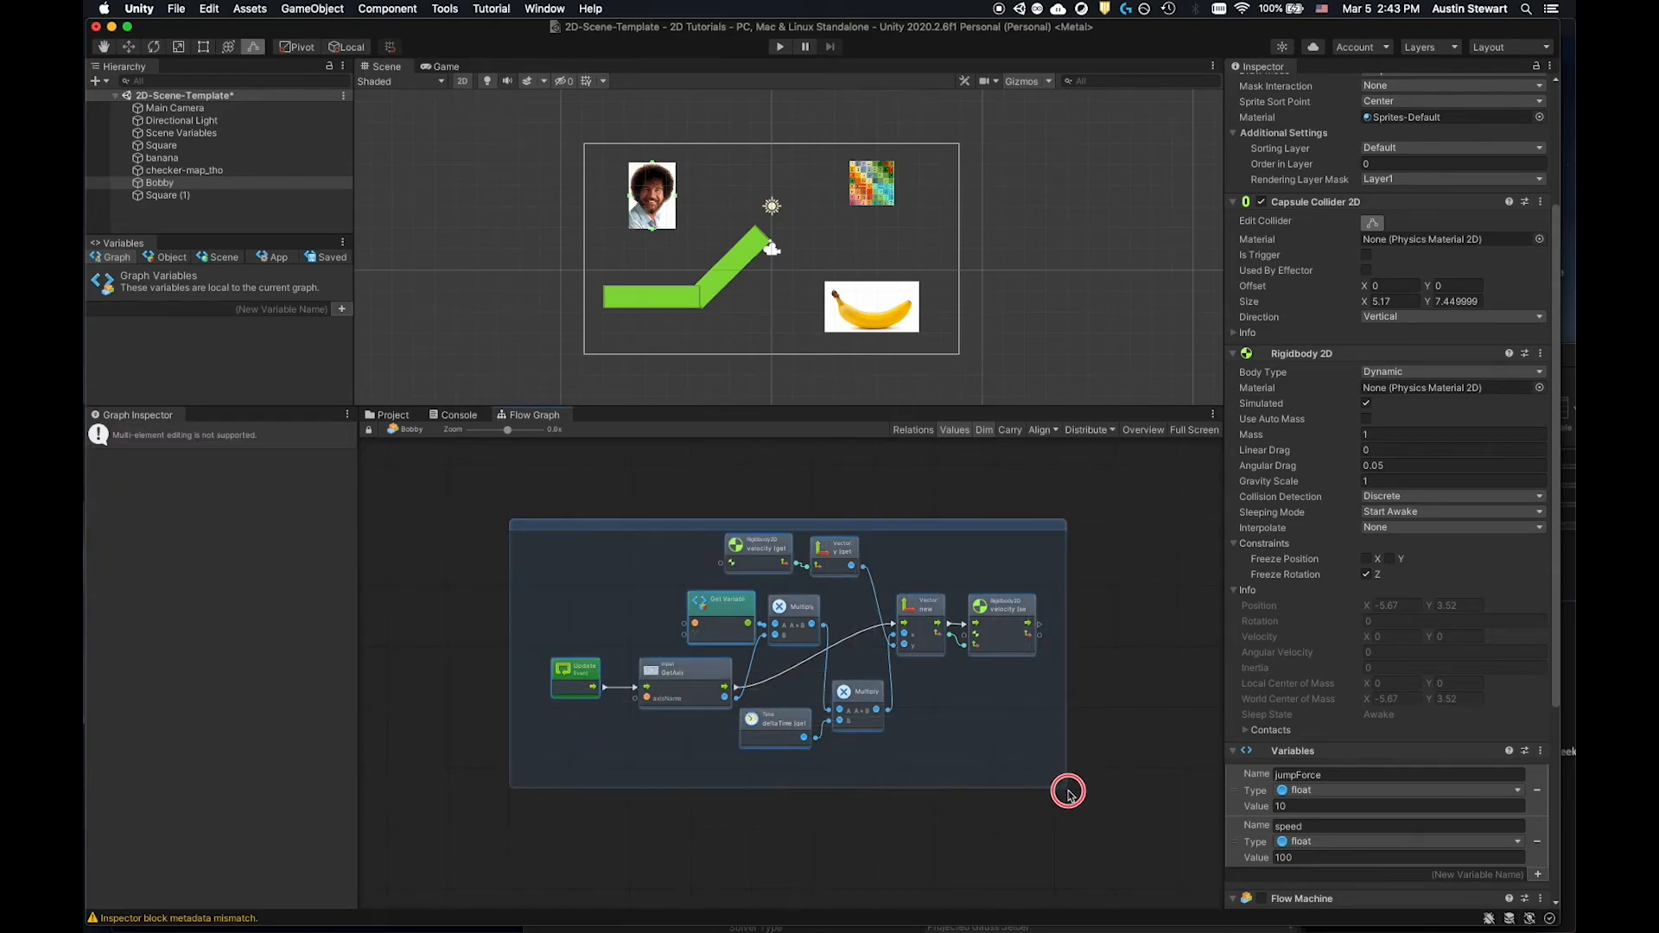
{"action": "double_click", "coordinate": [545, 526]}
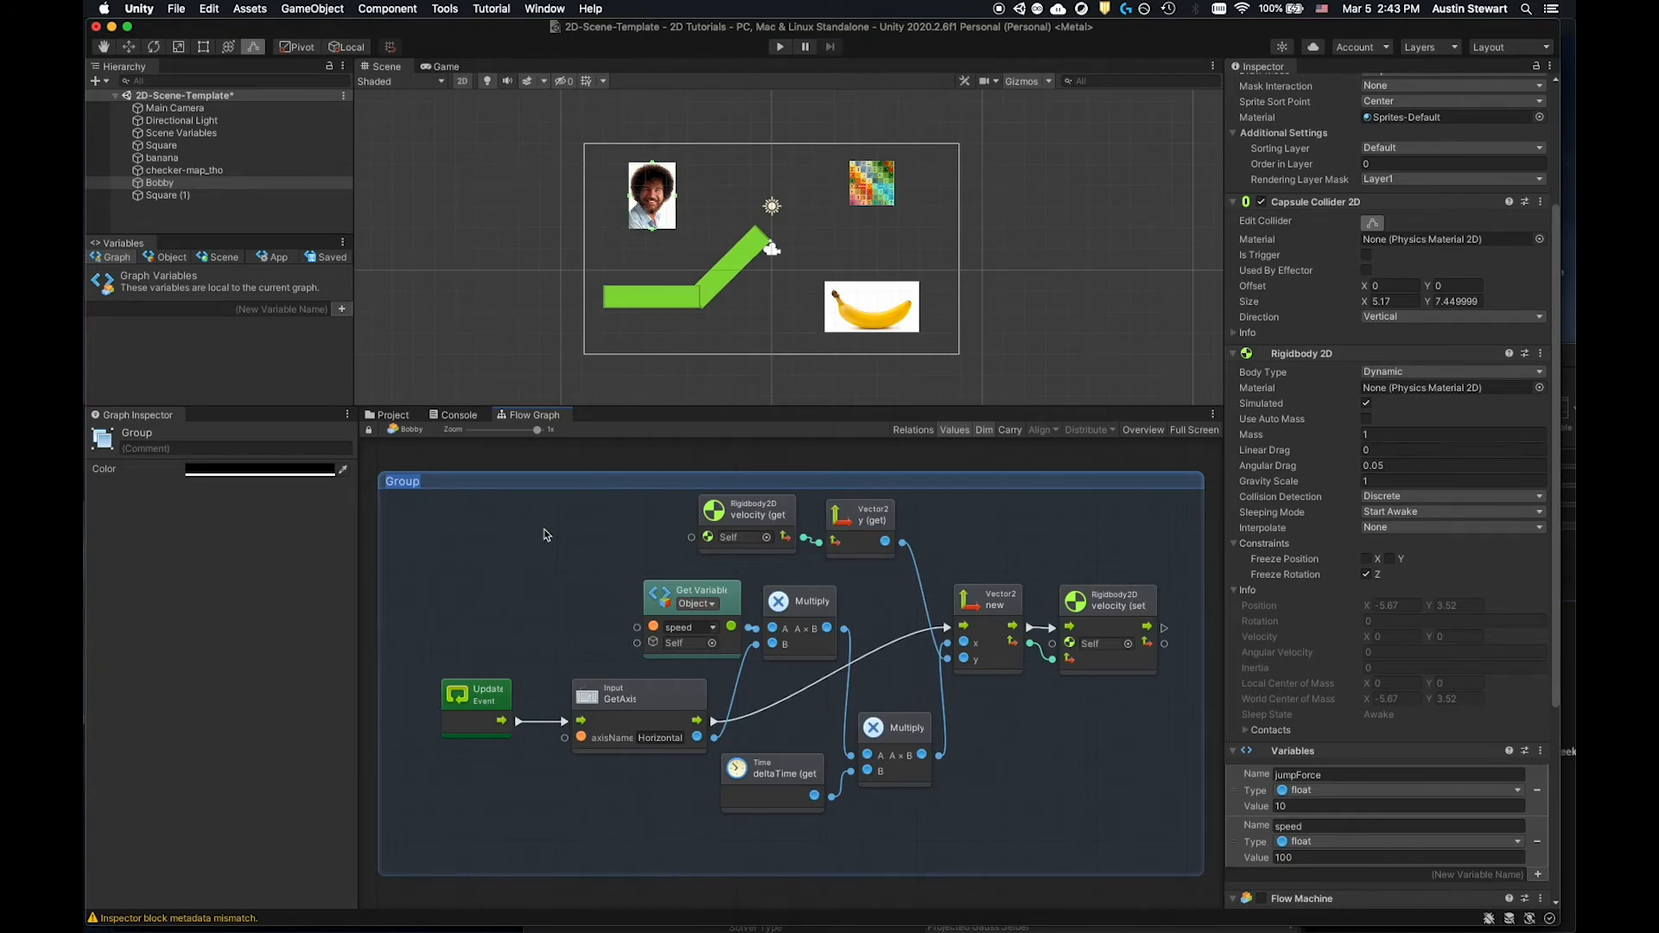
{"action": "type", "text": "H"}
{"action": "type", "text": "orizontal Motio"}
{"action": "type", "text": "ntal Motion"}
{"action": "left_click", "coordinate": [490, 459]}
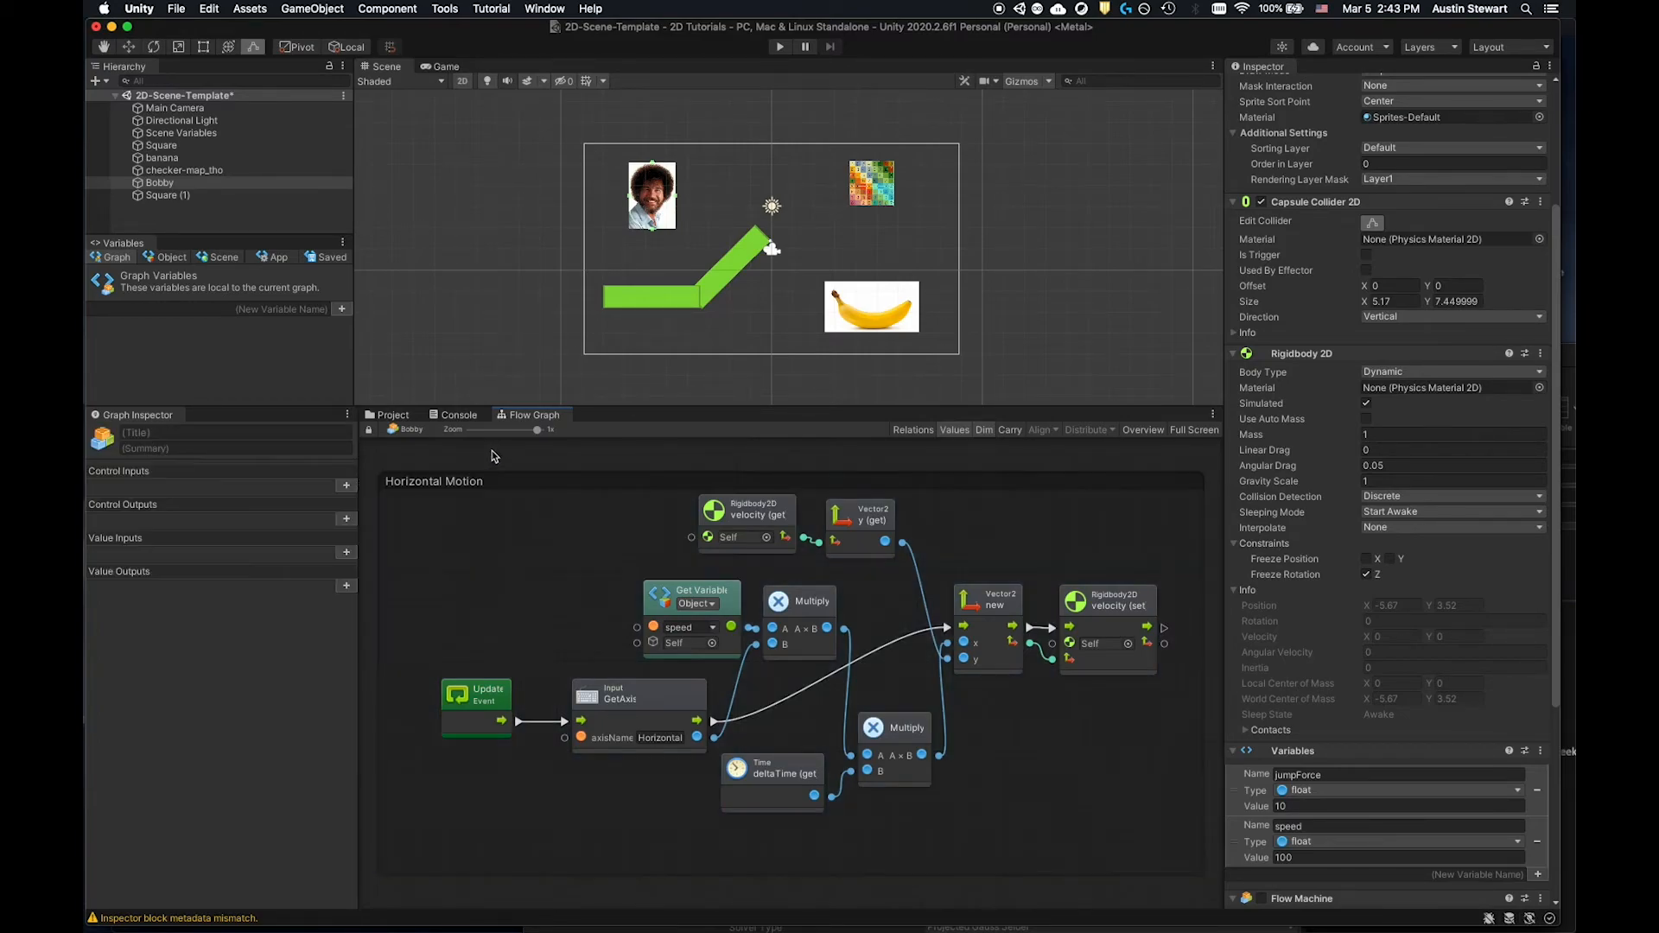
Nudge the Horizontal Motion group slightly left and down in the flow graph.
{"action": "left_click", "coordinate": [479, 484]}
{"action": "mouse_move", "coordinate": [484, 486]}
{"action": "left_mouse_down"}
{"action": "mouse_move", "coordinate": [530, 616]}
{"action": "mouse_move", "coordinate": [489, 572]}
{"action": "mouse_move", "coordinate": [491, 587]}
{"action": "mouse_move", "coordinate": [500, 526]}
{"action": "mouse_move", "coordinate": [498, 511]}
{"action": "mouse_move", "coordinate": [503, 573]}
{"action": "mouse_move", "coordinate": [480, 479]}
{"action": "mouse_move", "coordinate": [488, 495]}
{"action": "left_mouse_up"}
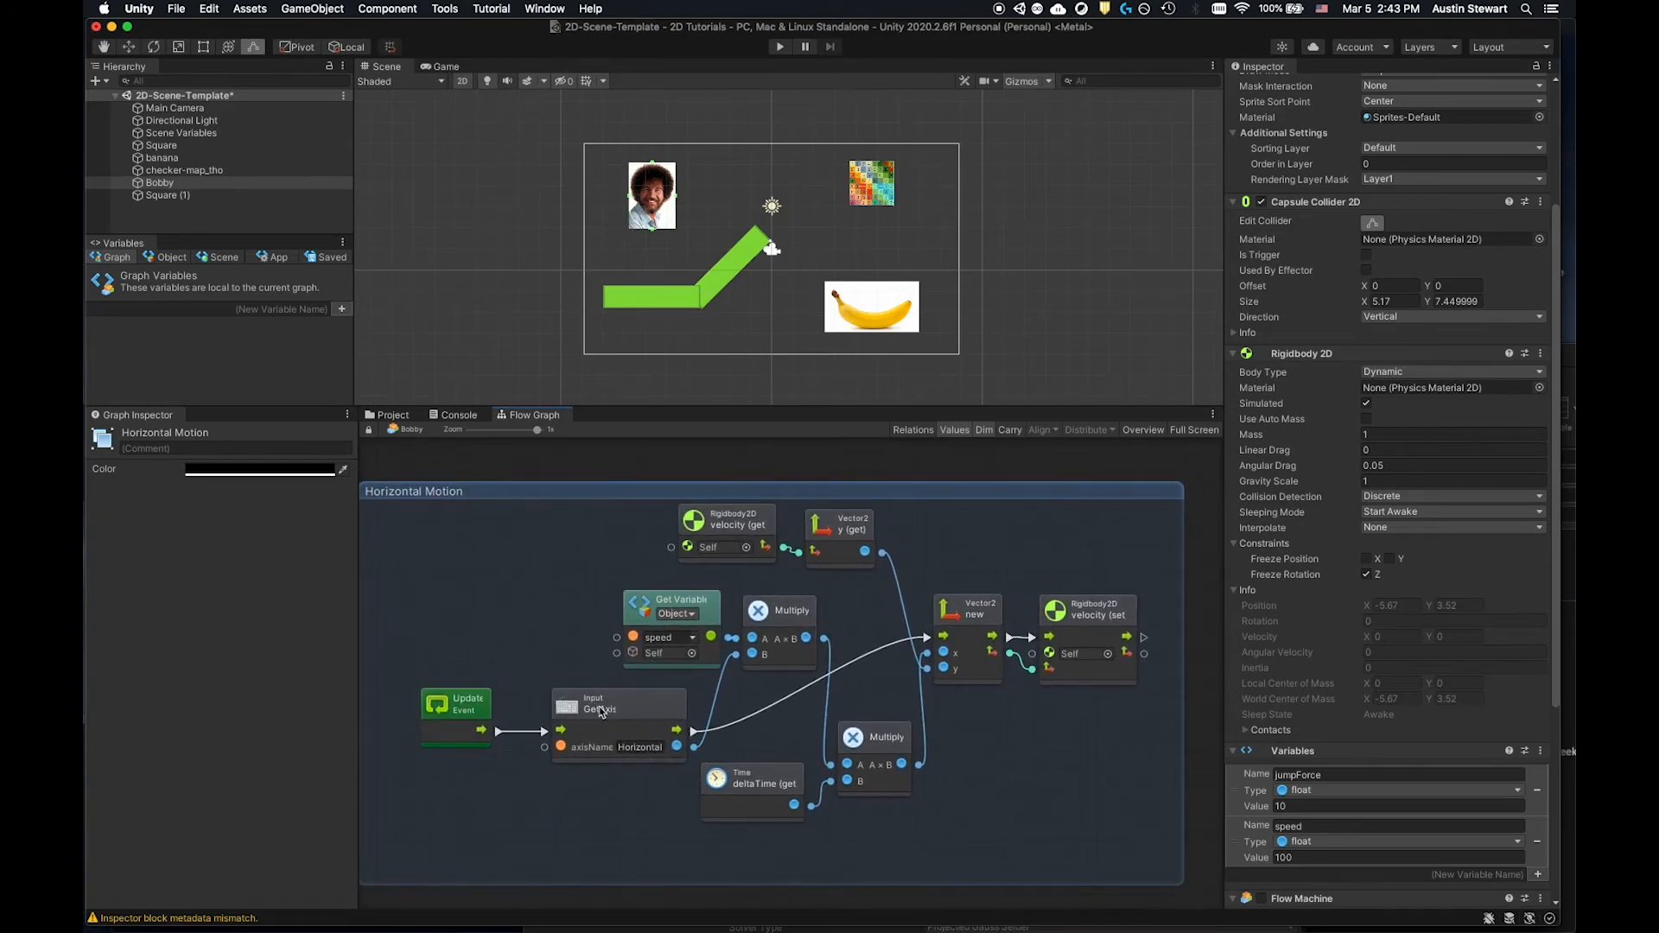
{"action": "scroll", "coordinate": [653, 848], "scroll_direction": "down", "scroll_amount": 2}
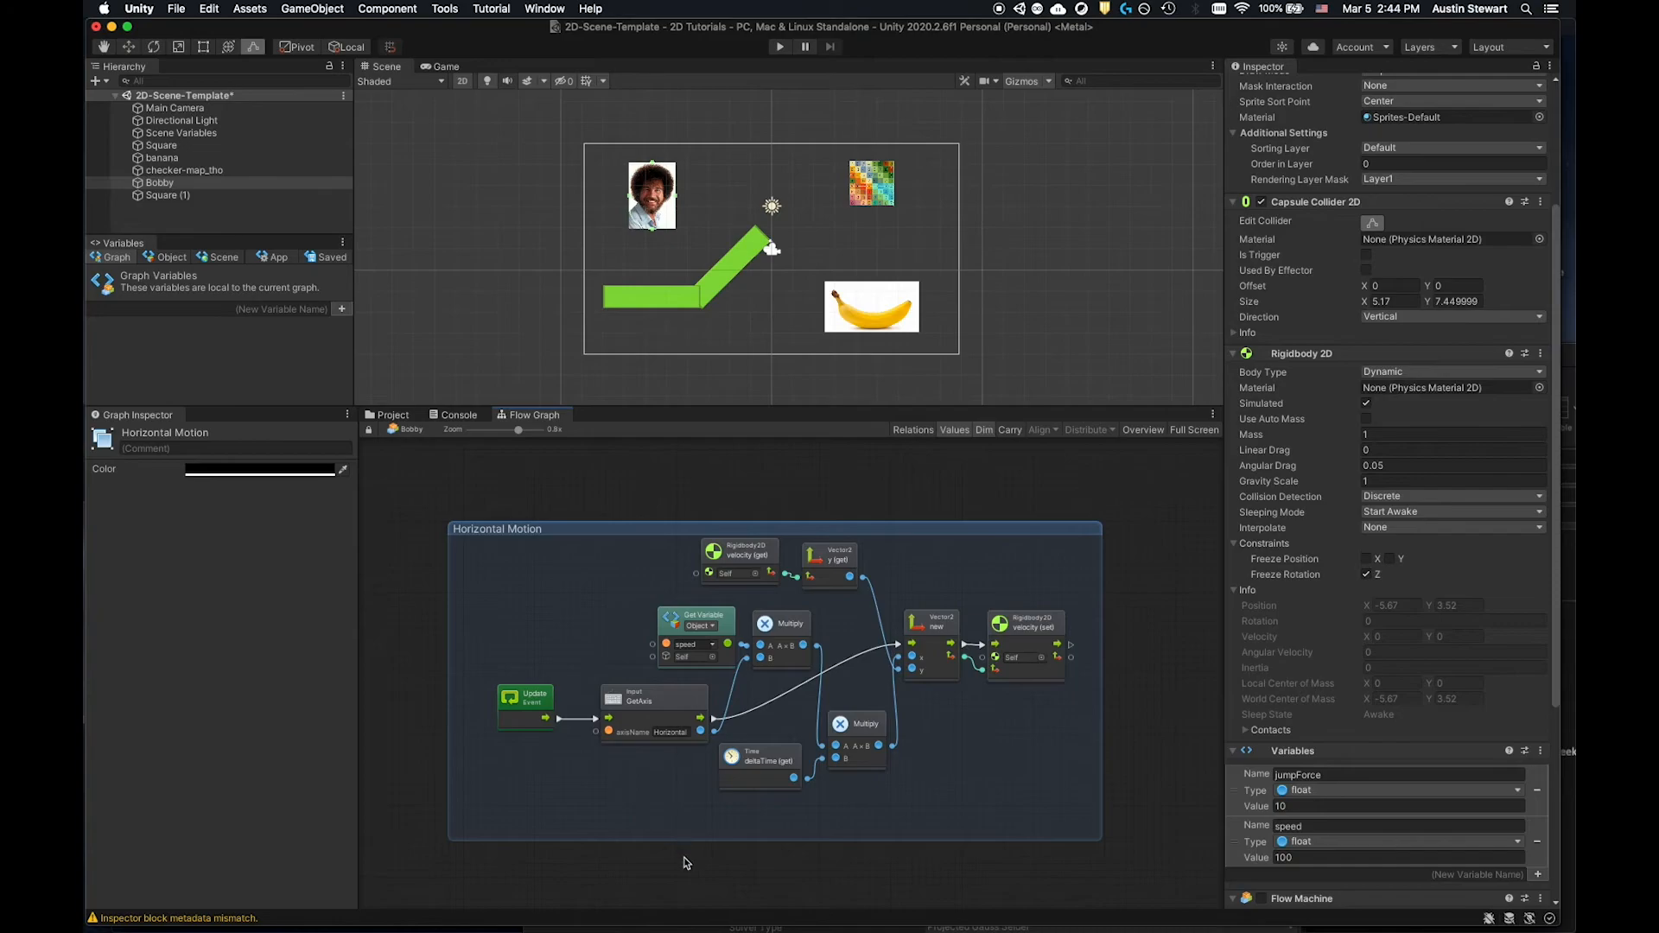
{"action": "middle_click_drag", "start_coordinate": [681, 882], "coordinate": [659, 654]}
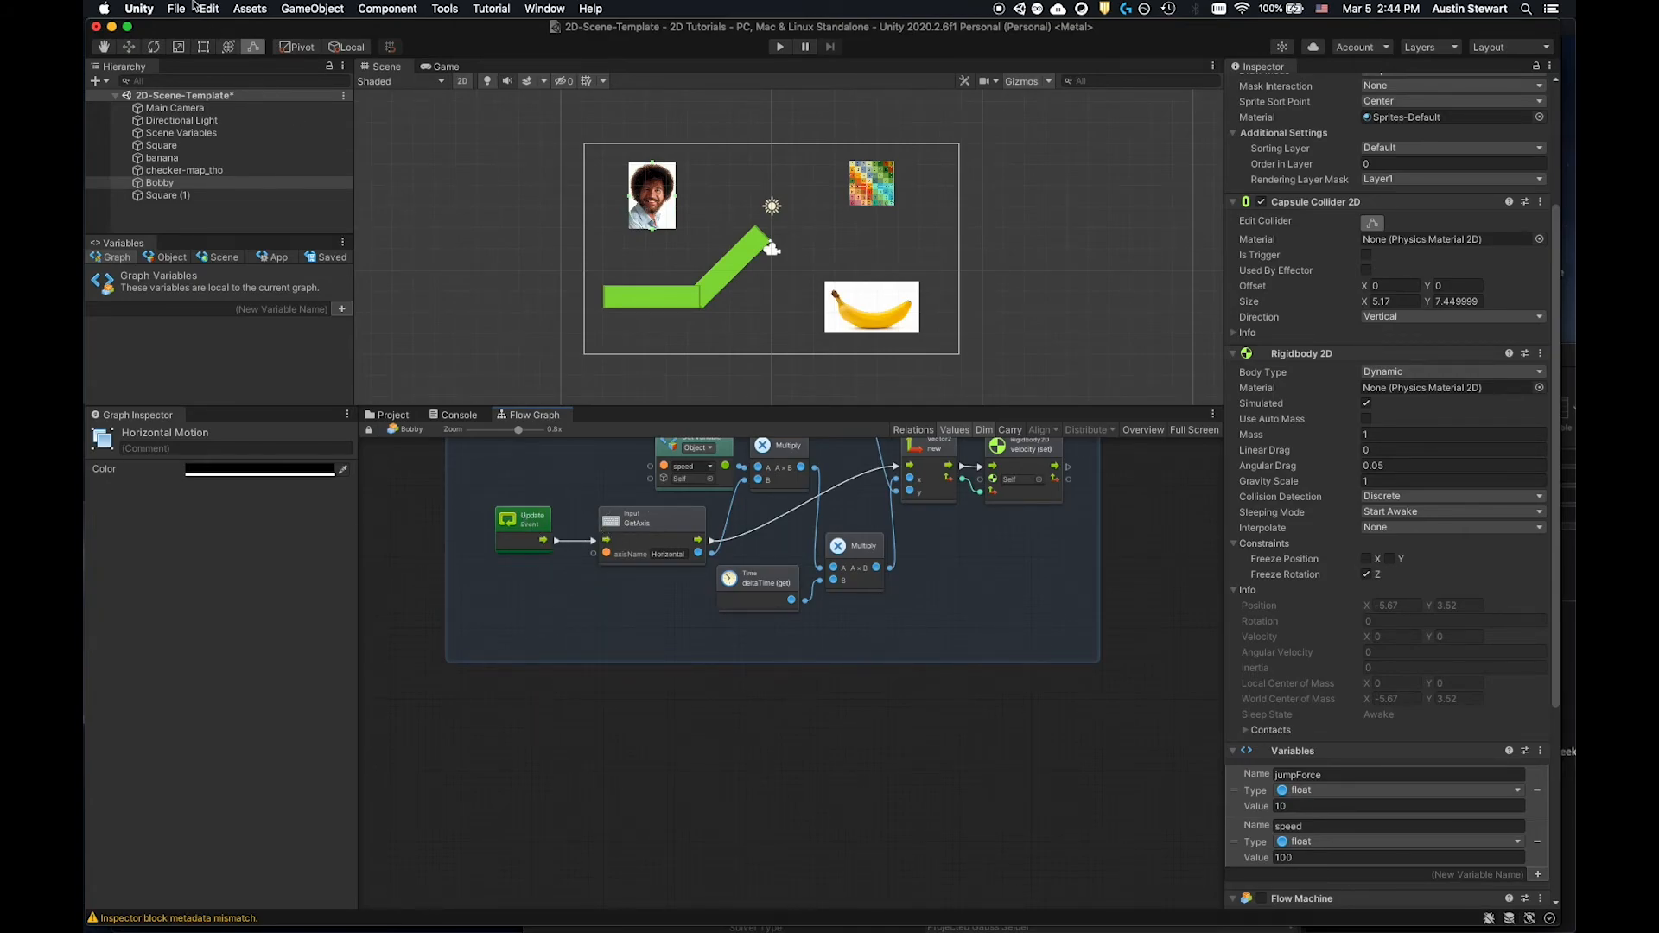
Open the Project Settings and display the Input Manager category.
{"action": "left_click", "coordinate": [171, 11]}
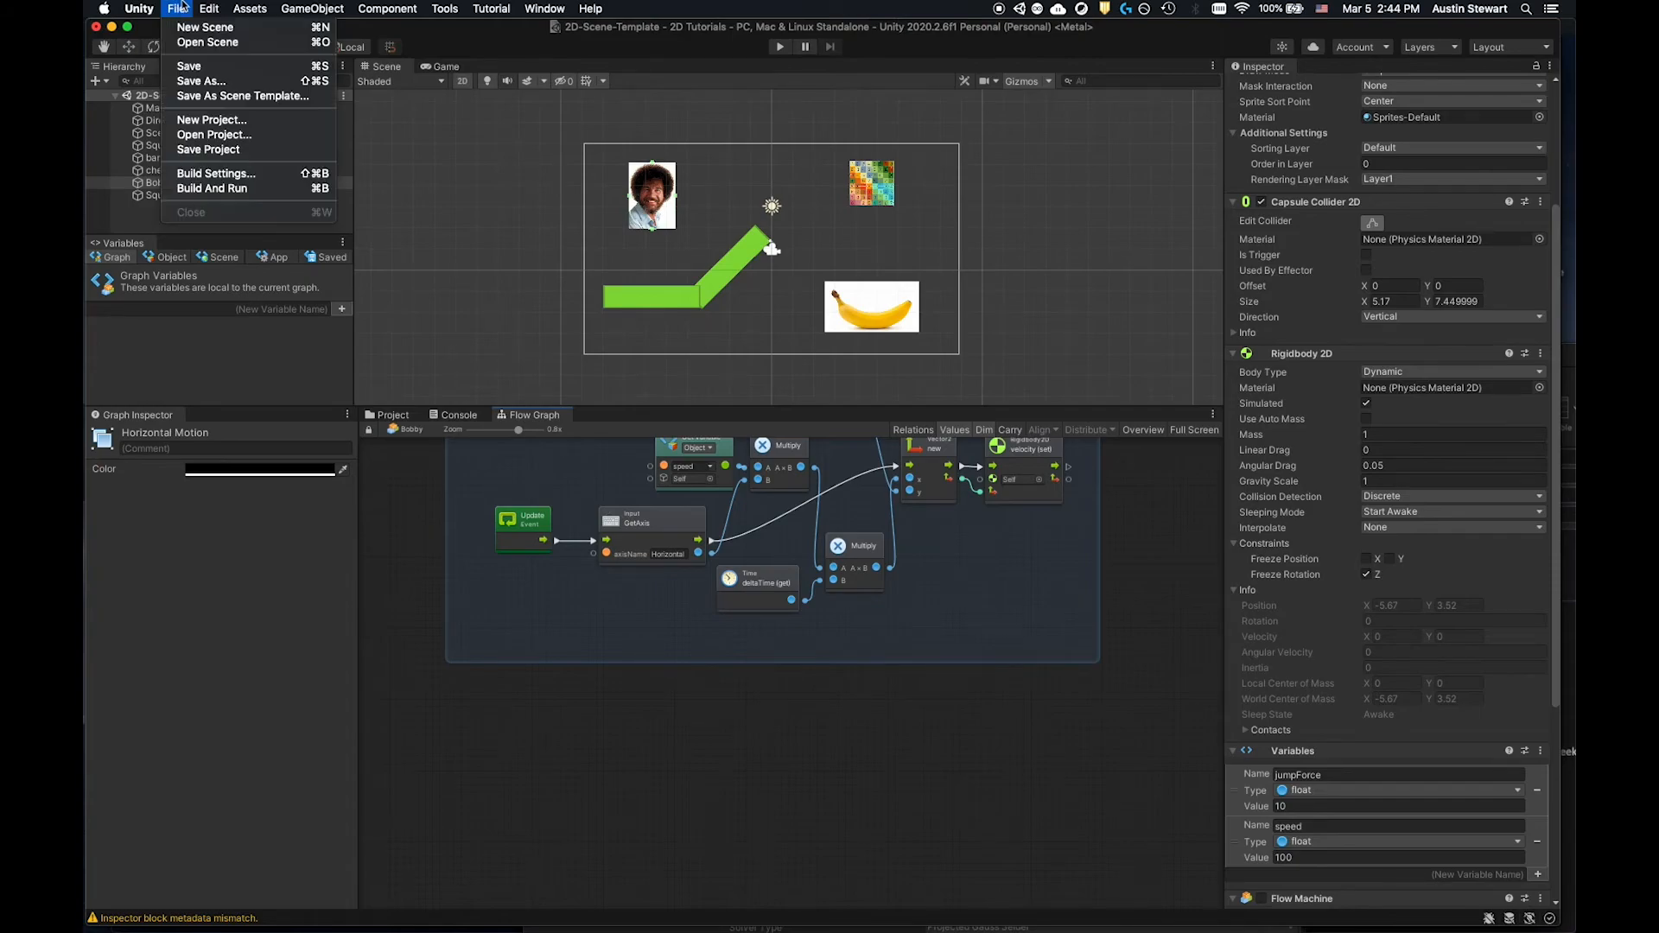
{"action": "mouse_move", "coordinate": [235, 12]}
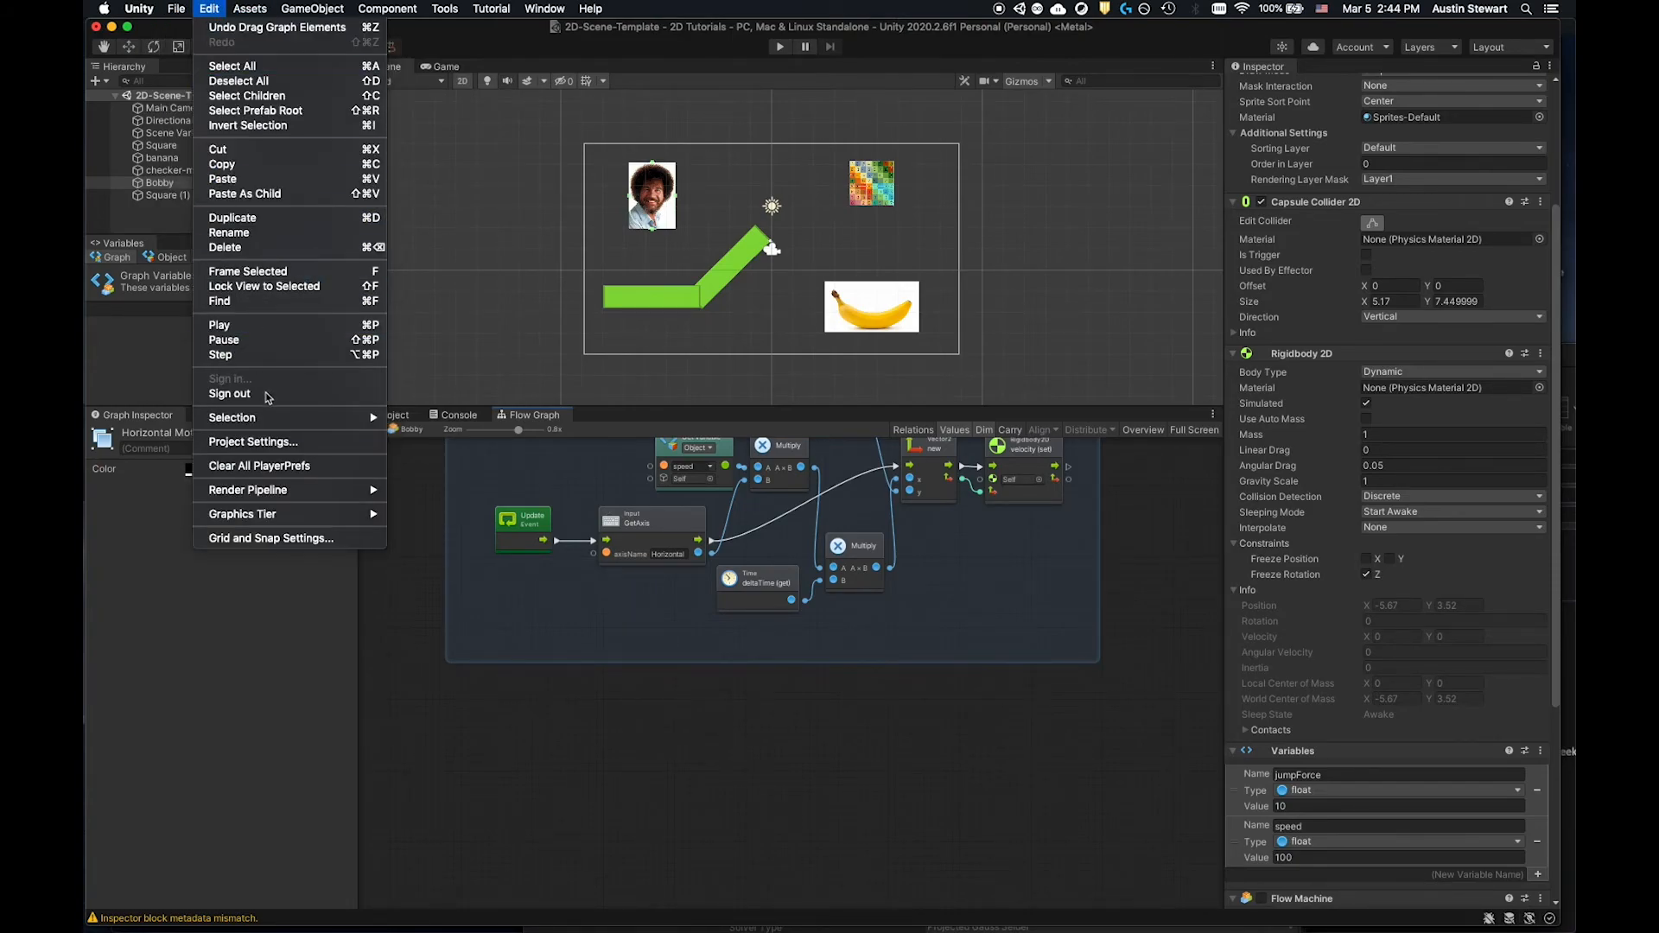
{"action": "left_click", "coordinate": [252, 443]}
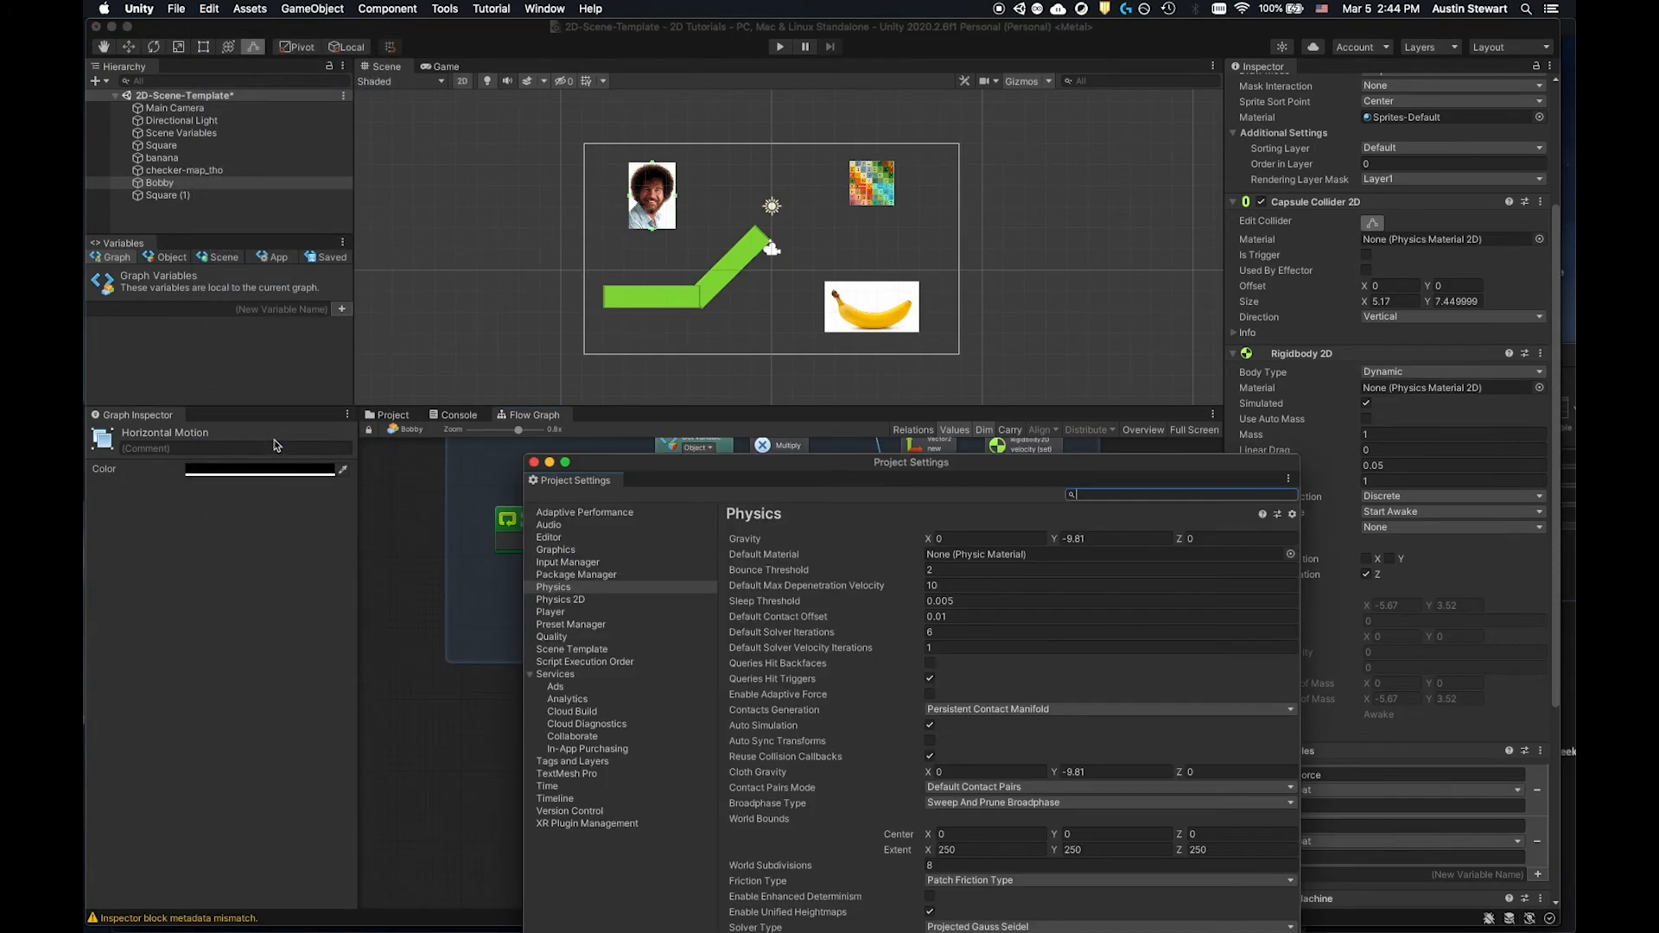
{"action": "left_click", "coordinate": [709, 464]}
{"action": "left_click_drag", "start_coordinate": [708, 464], "coordinate": [718, 189]}
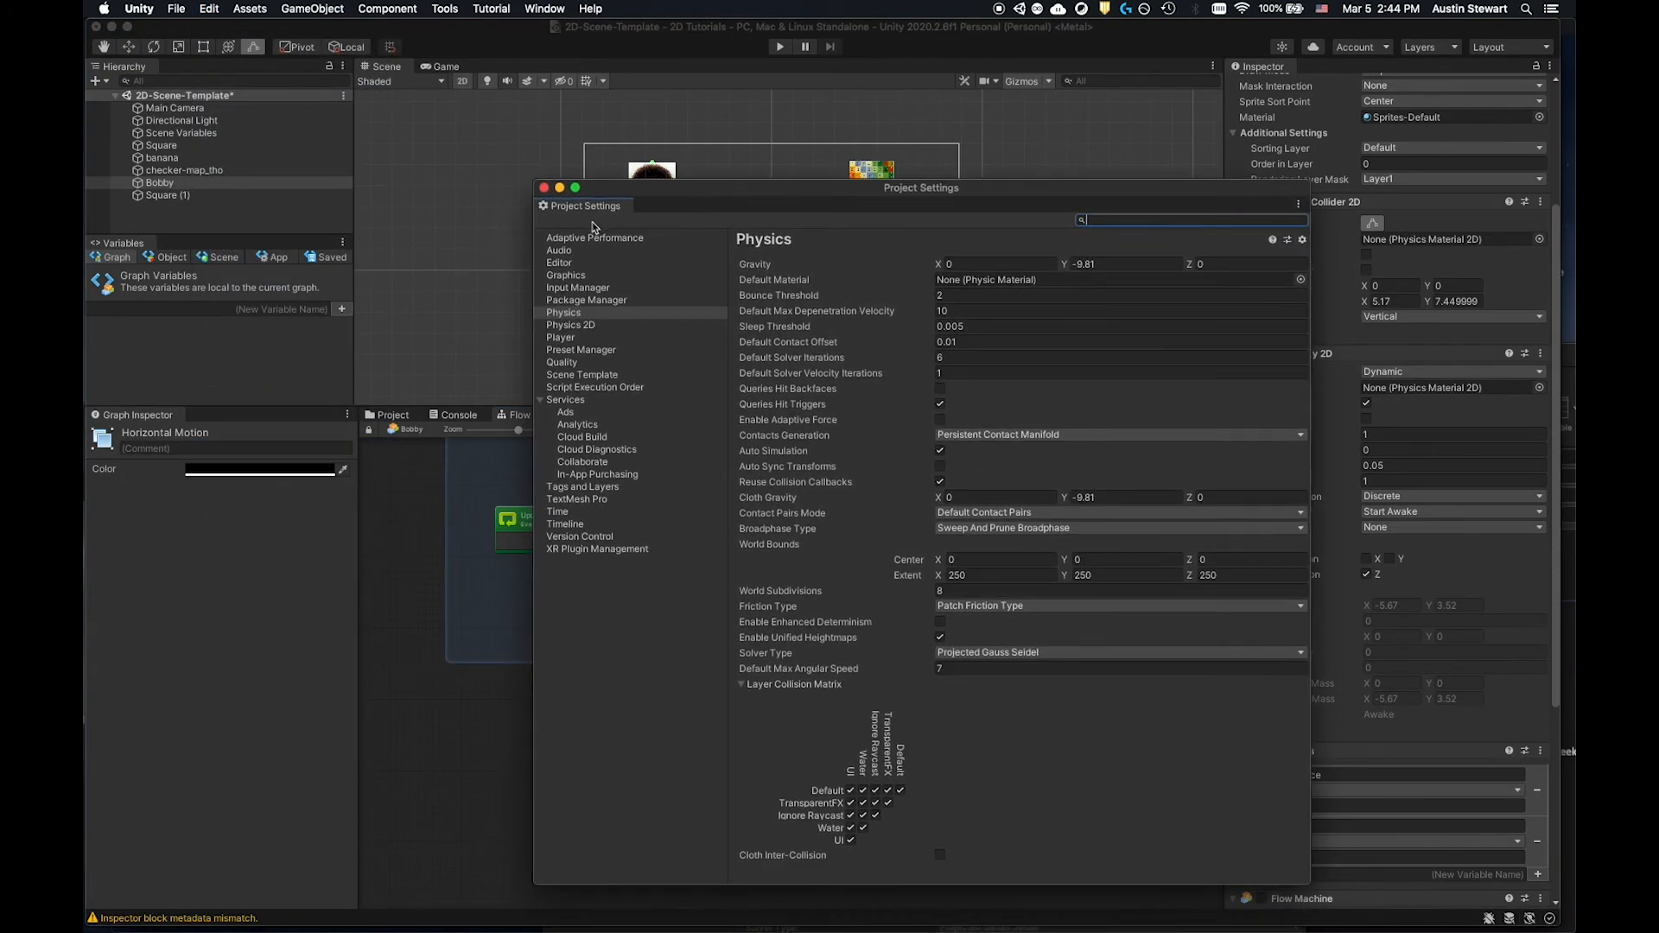
{"action": "left_click", "coordinate": [562, 338]}
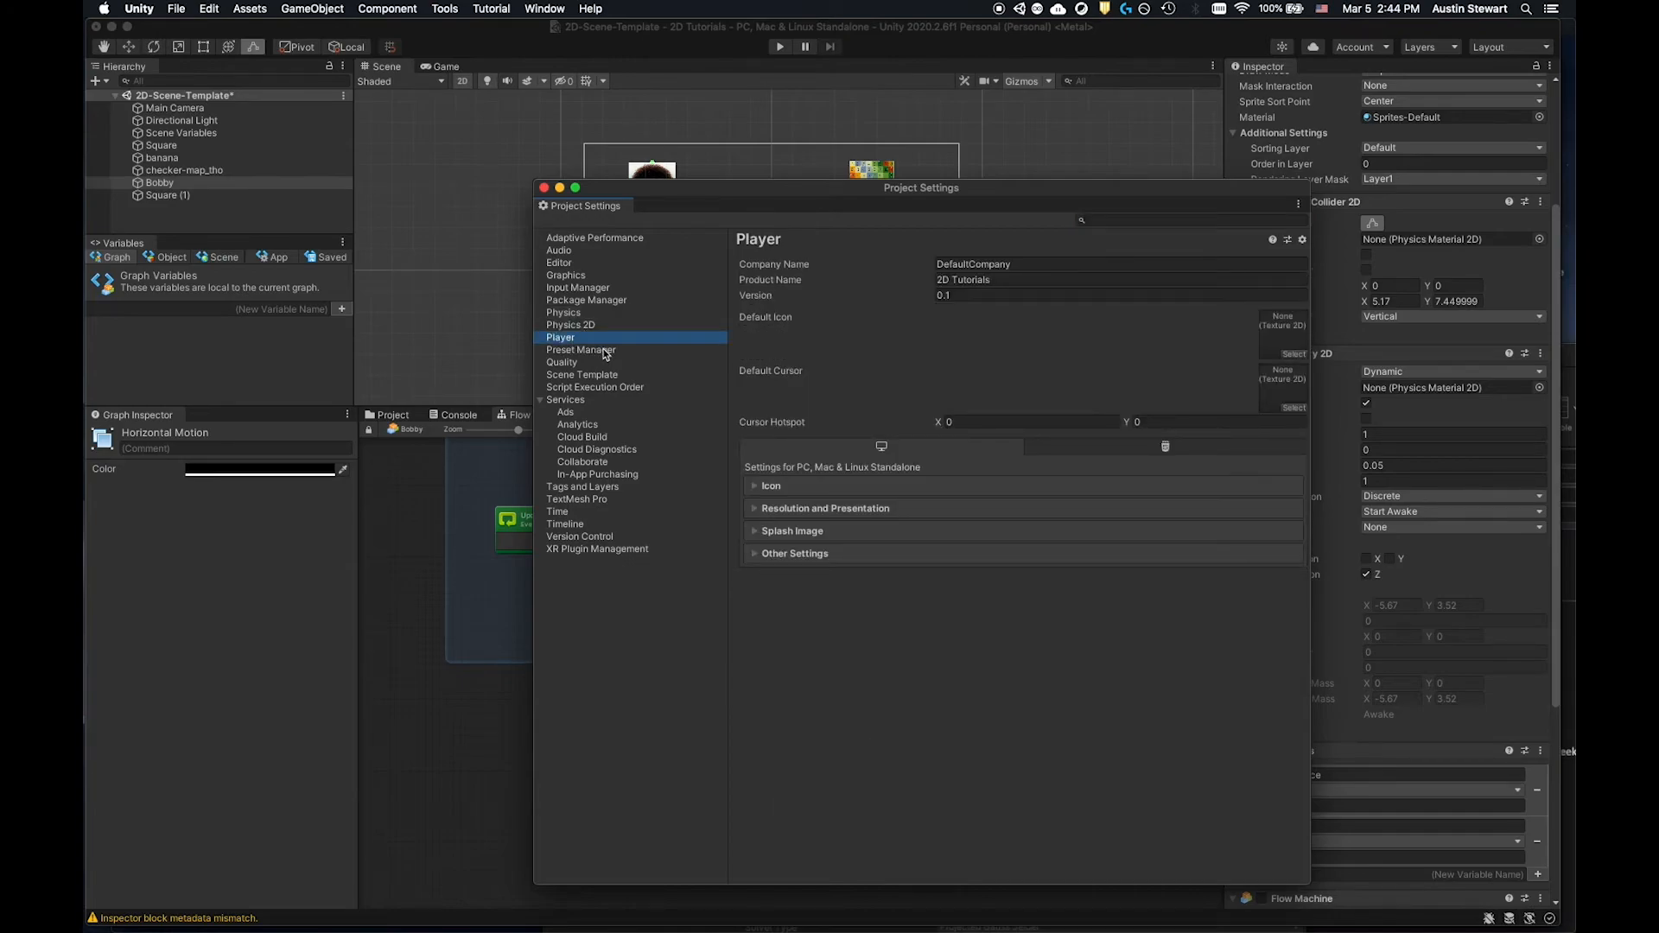
{"action": "left_click", "coordinate": [569, 288]}
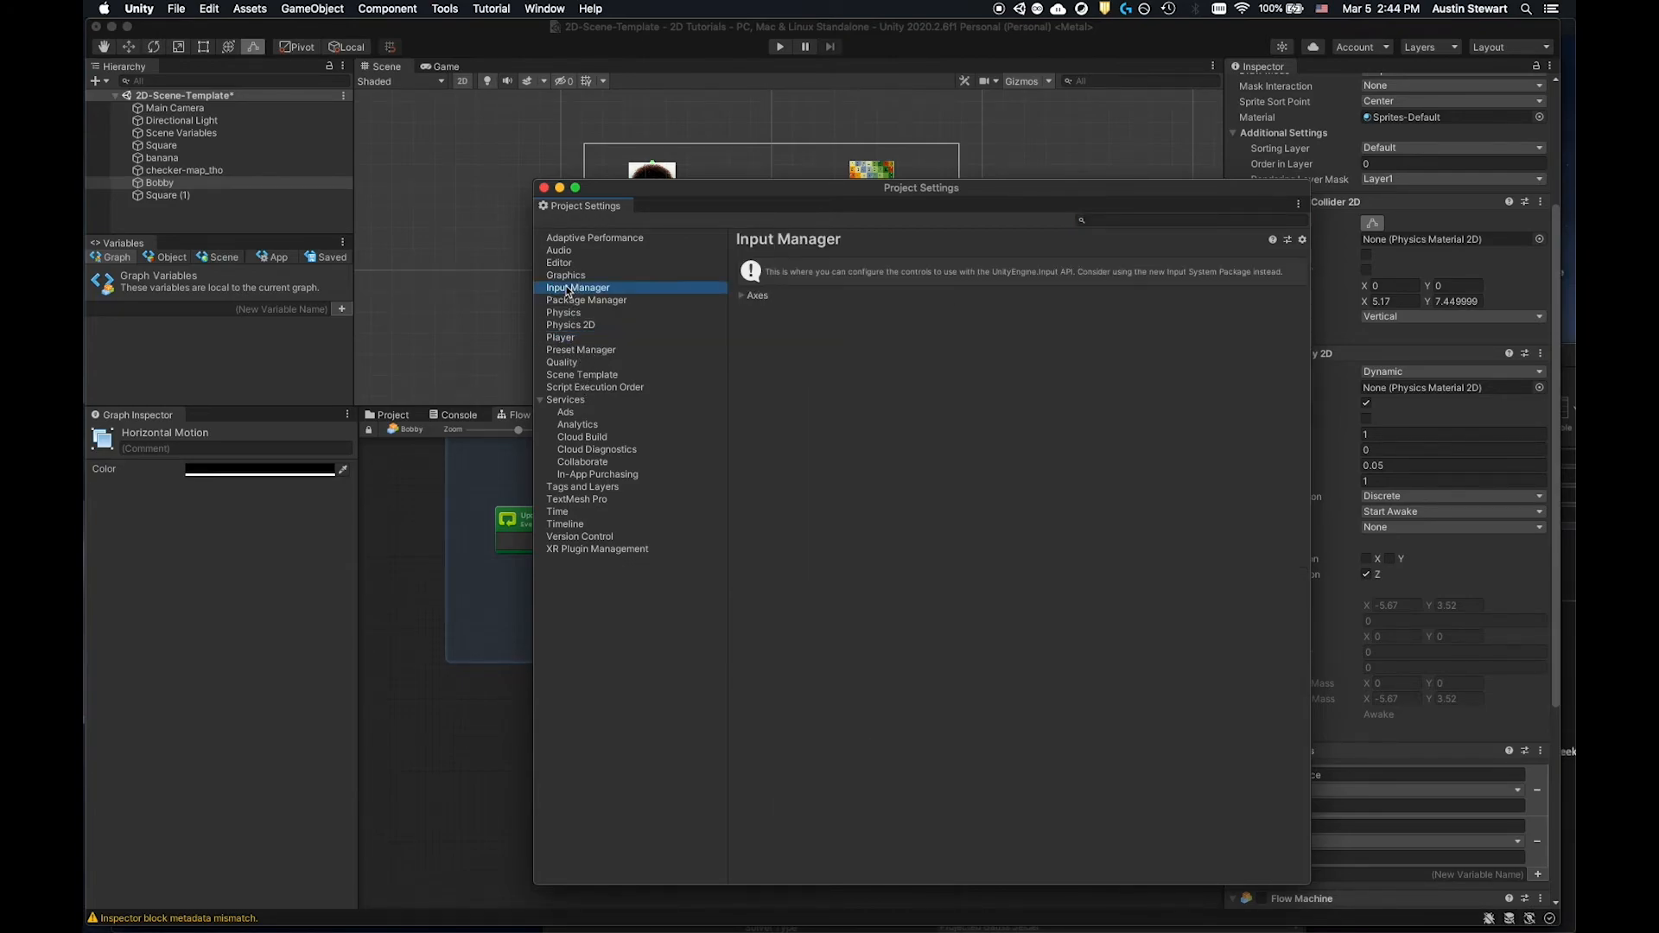
Expand the Input Manager's axes and the first Jump entry to examine its positive button, and move the settings window aside.
{"action": "left_click", "coordinate": [744, 296]}
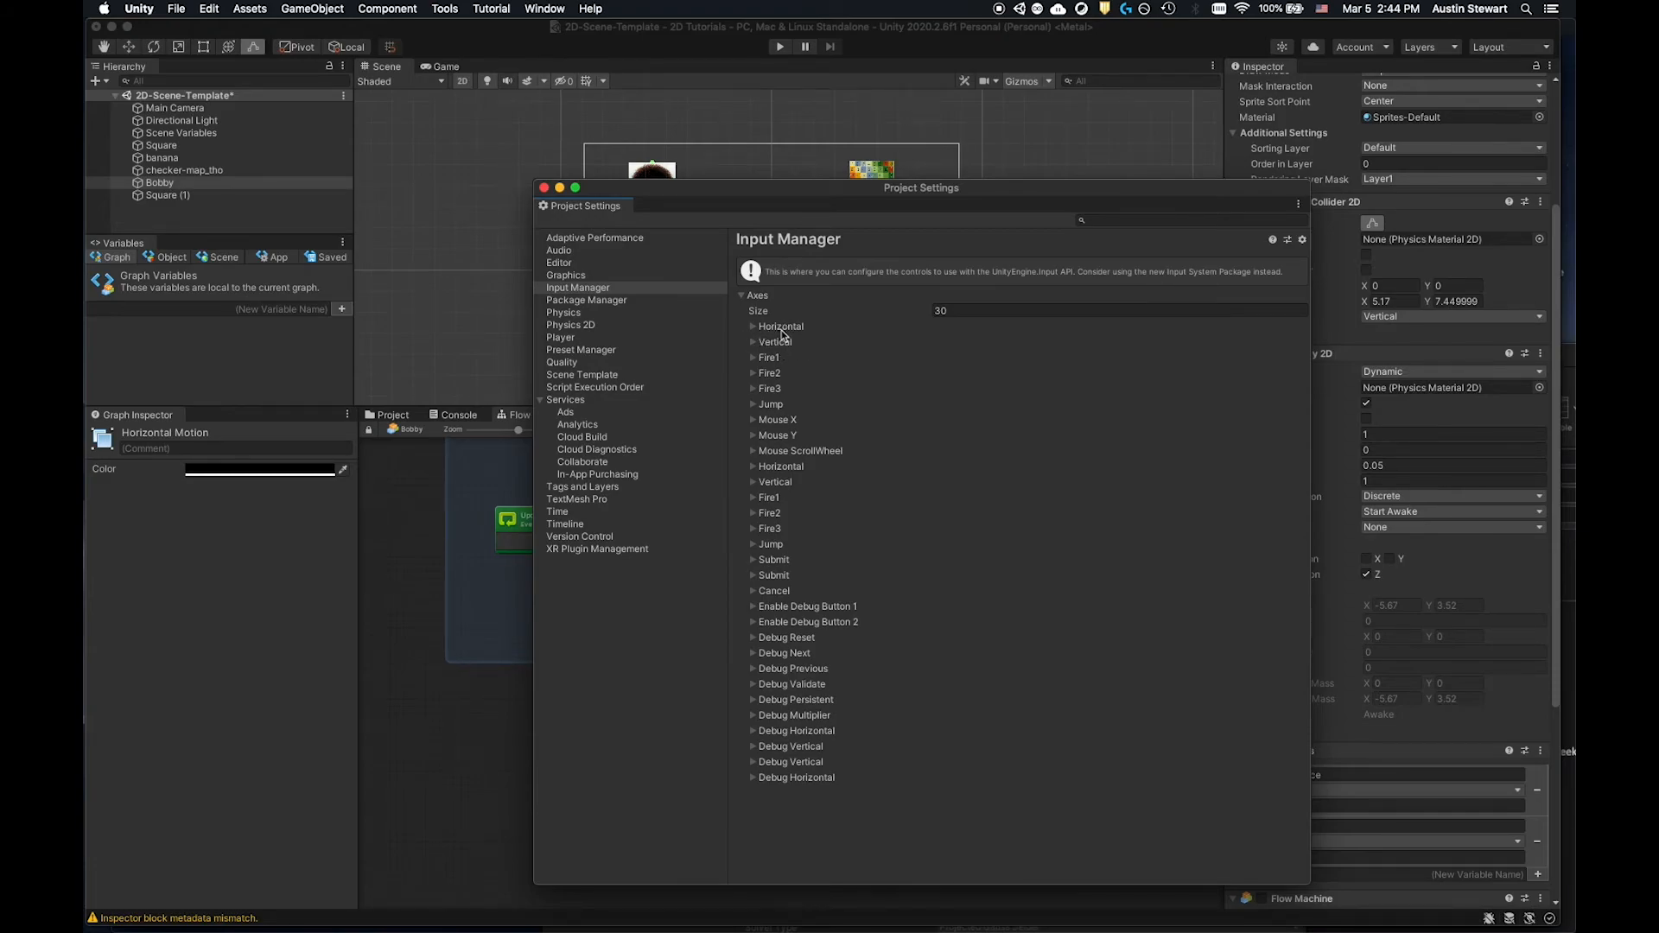
{"action": "left_click", "coordinate": [753, 405]}
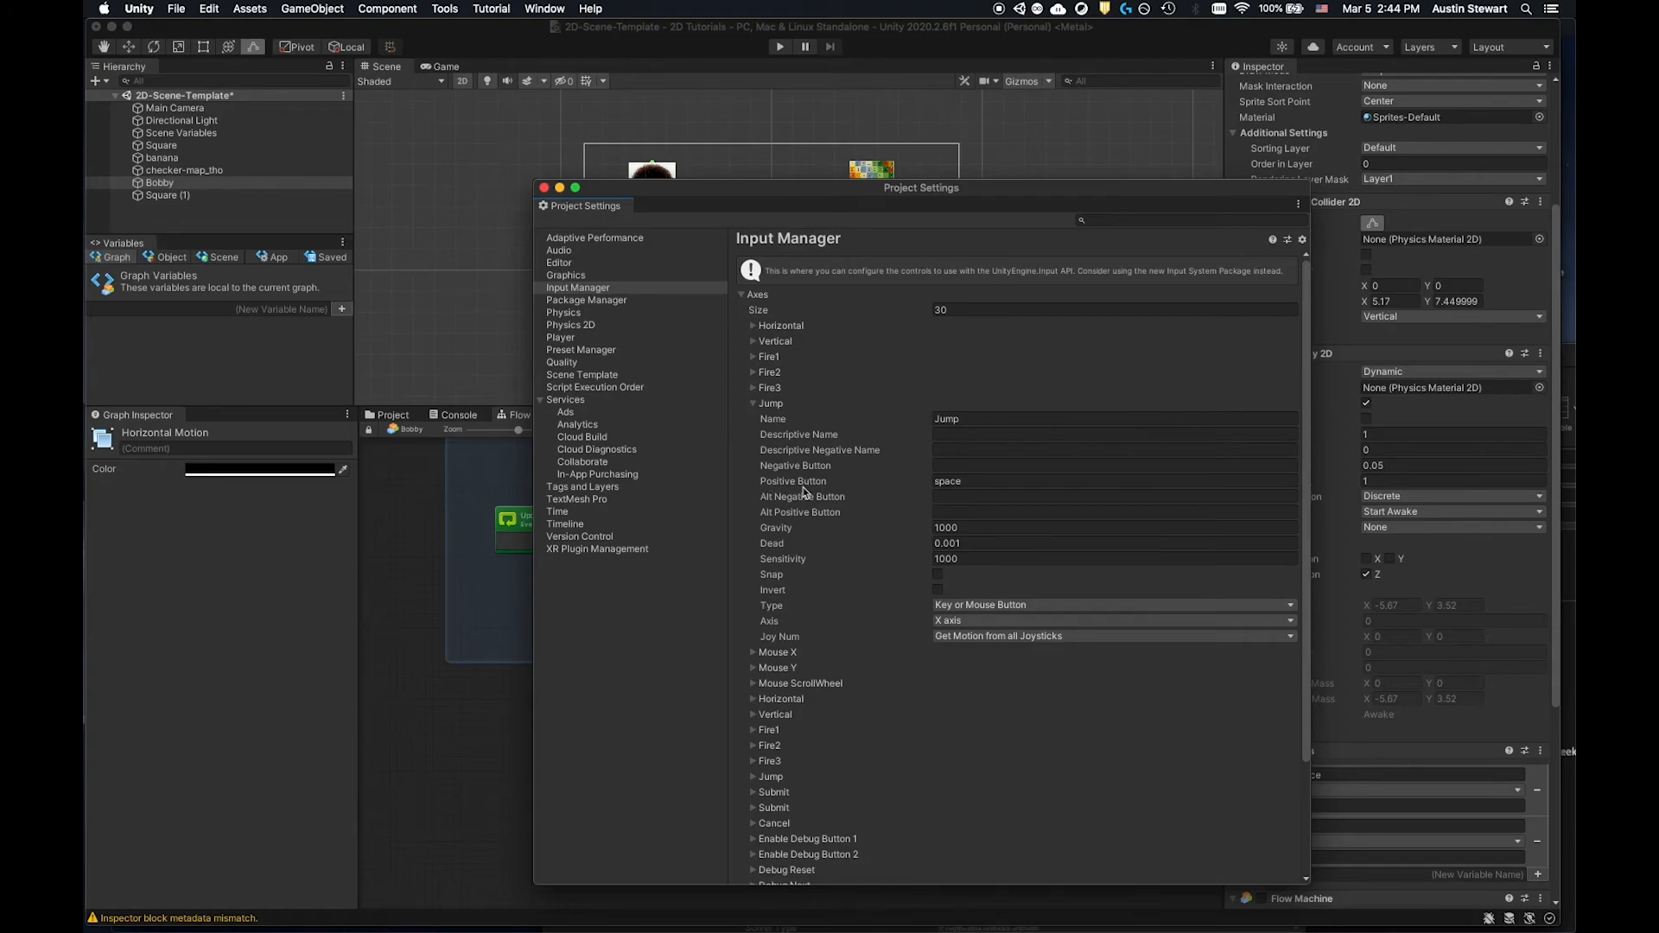
{"action": "left_click", "coordinate": [955, 482]}
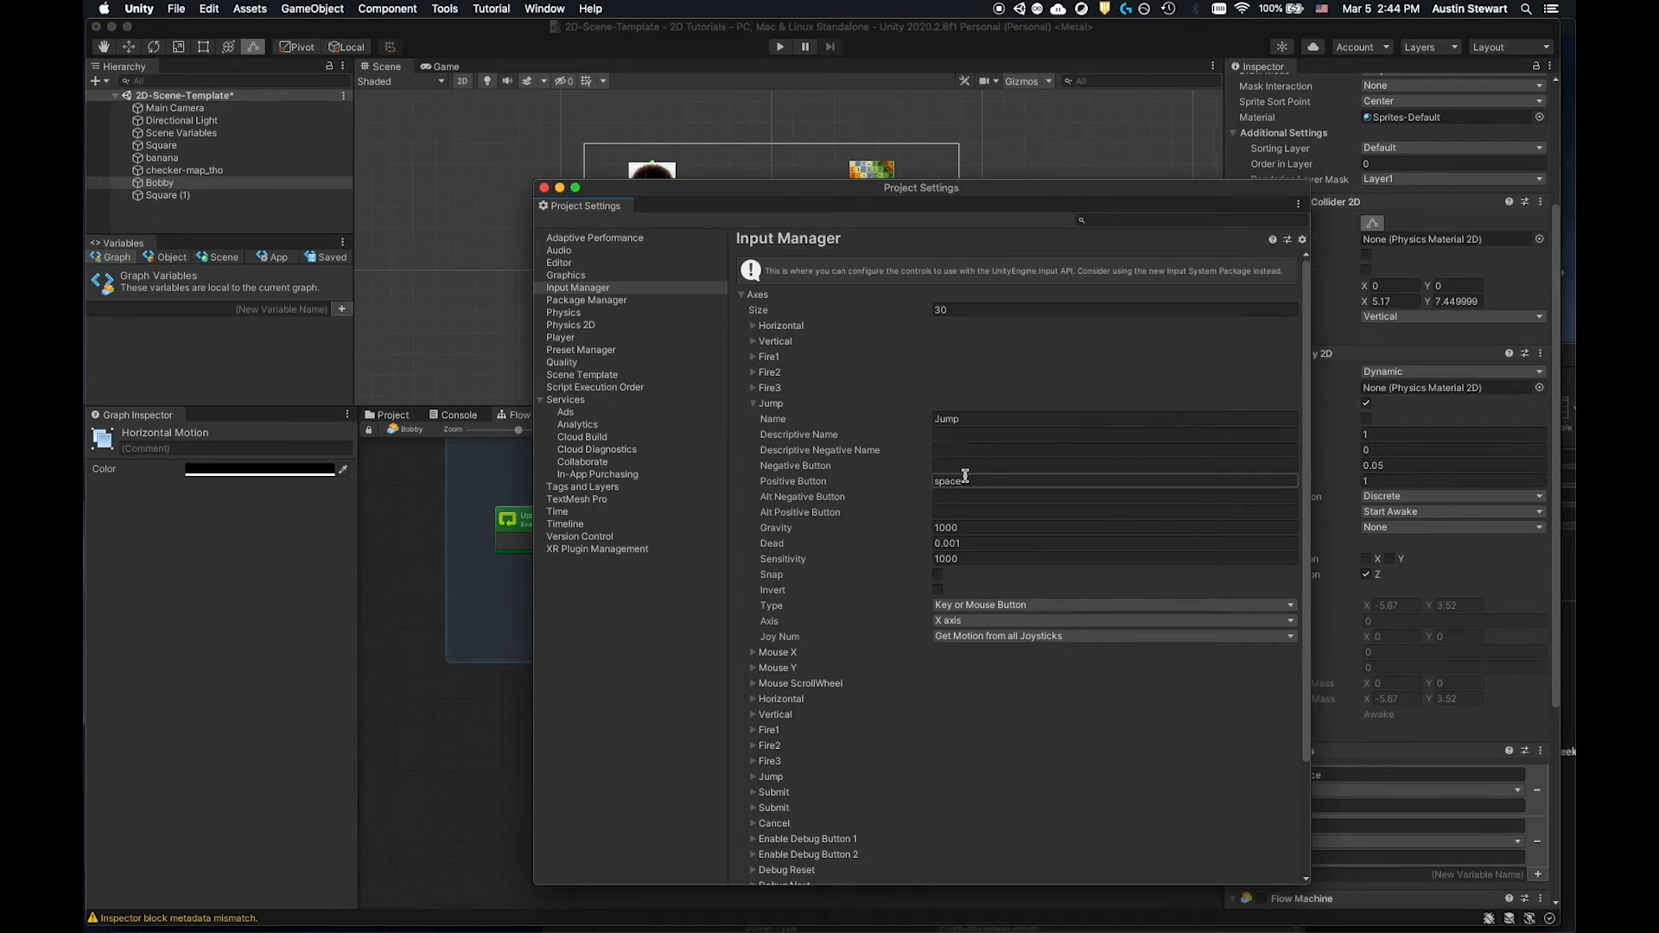
{"action": "left_click", "coordinate": [963, 467]}
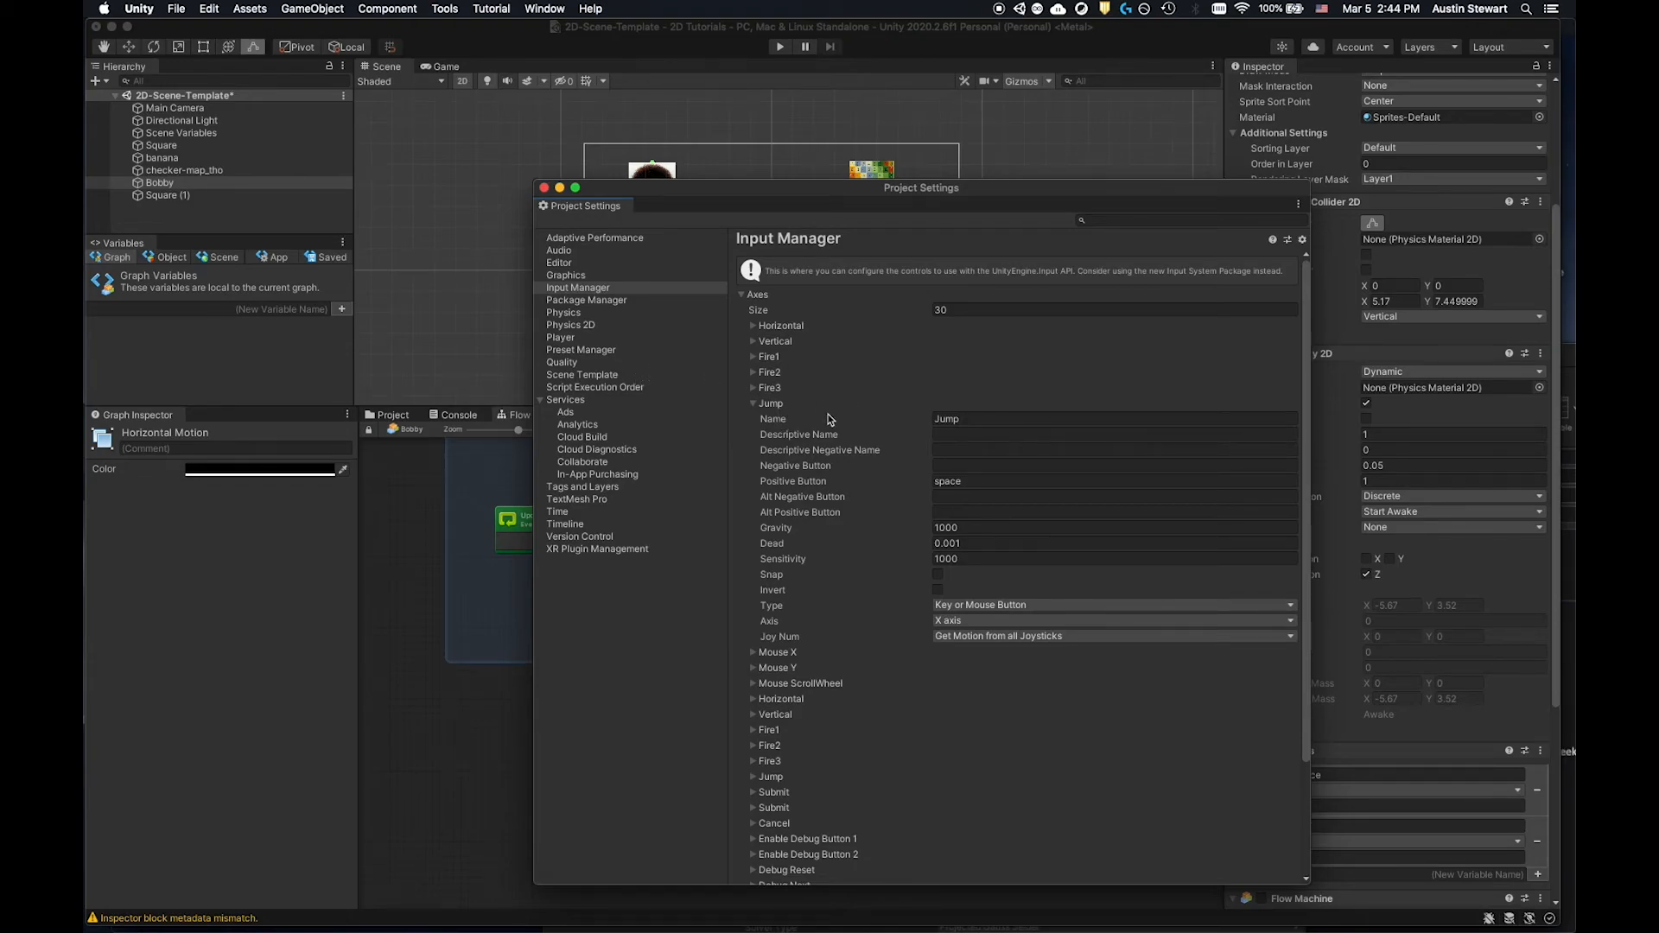
{"action": "left_click_drag", "start_coordinate": [740, 200], "coordinate": [927, 152]}
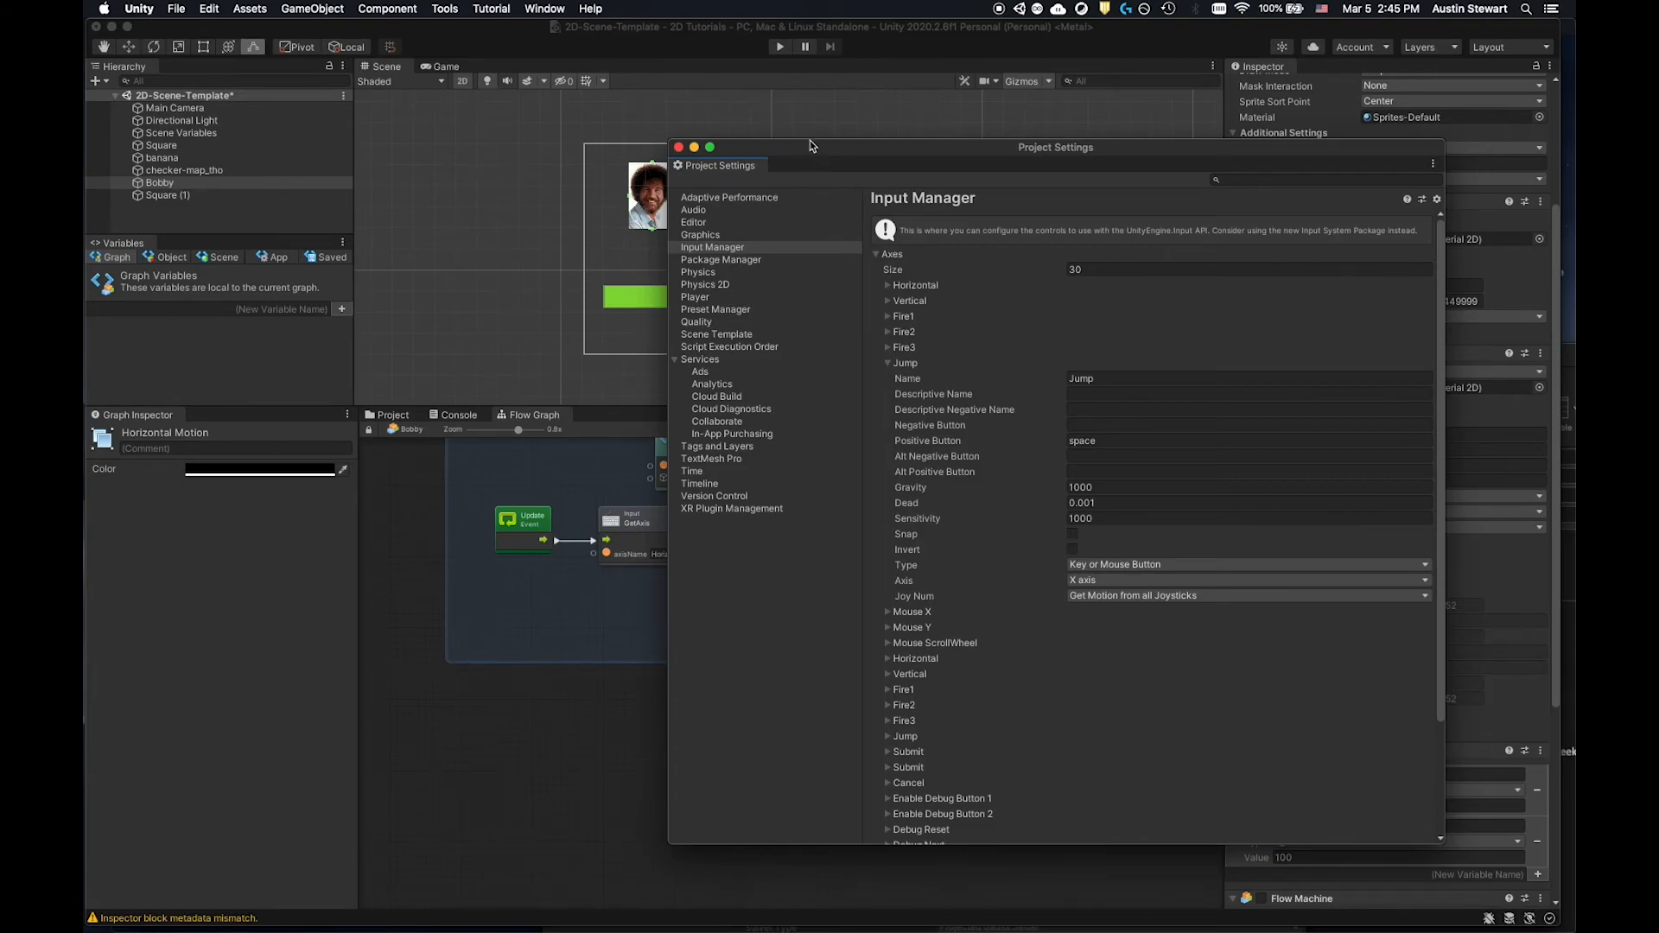
Close the Project Settings and add an Input GetButtonDown (buttonName) node below the Horizontal Motion group.
{"action": "left_click_drag", "start_coordinate": [811, 141], "coordinate": [881, 147]}
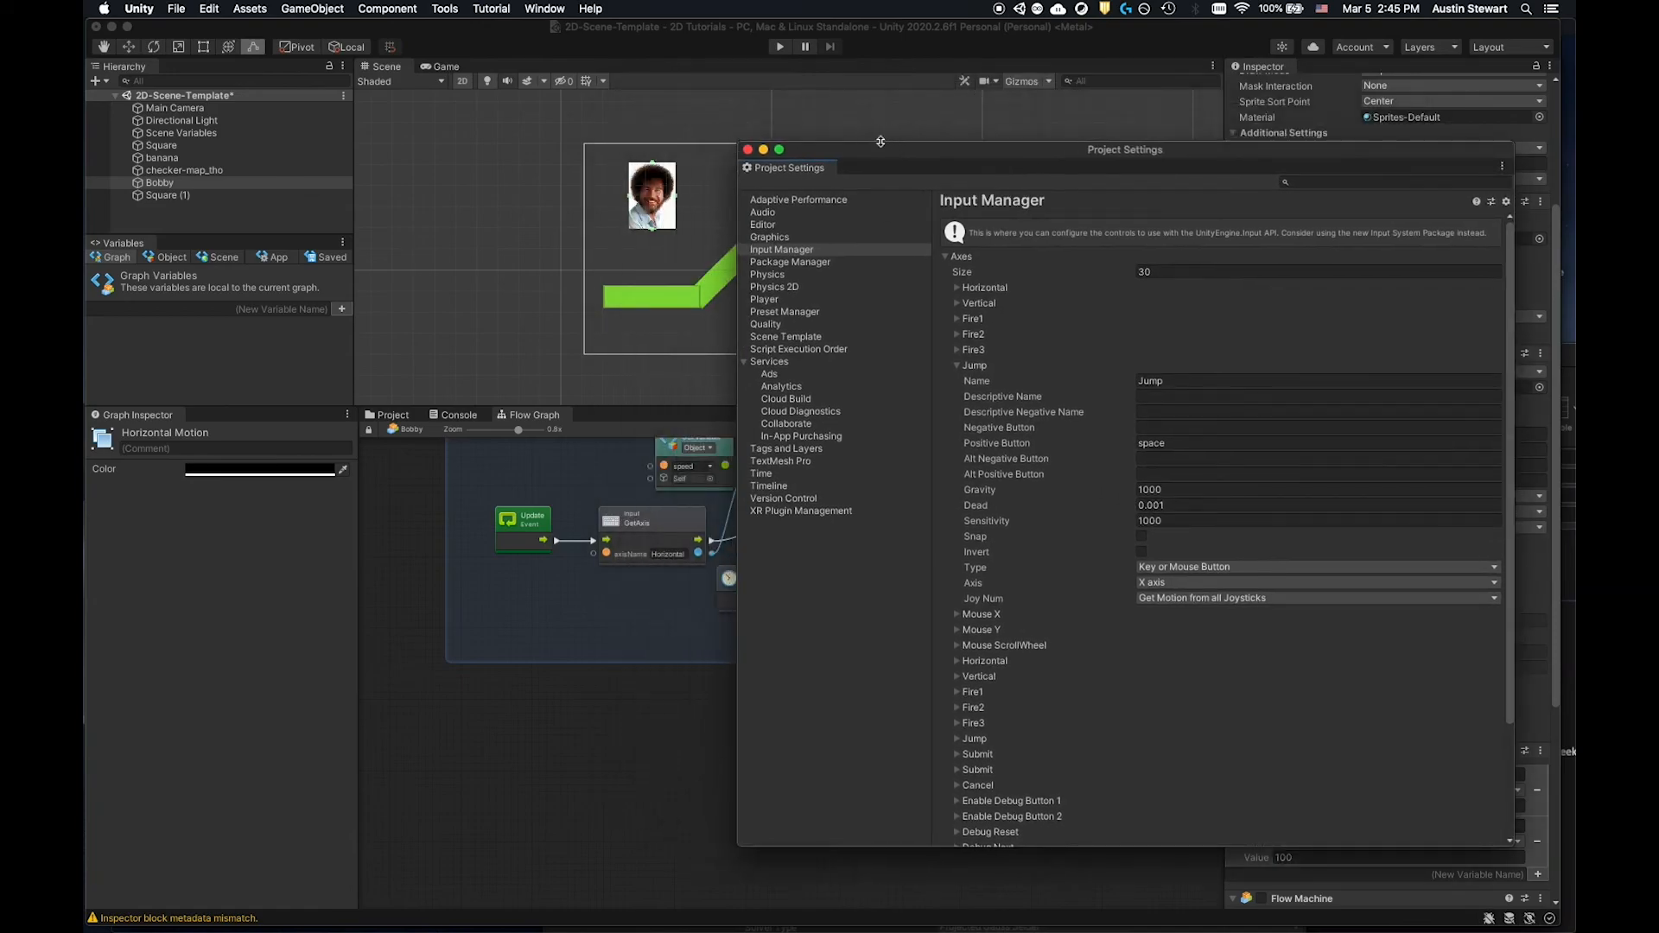
{"action": "left_click", "coordinate": [748, 151]}
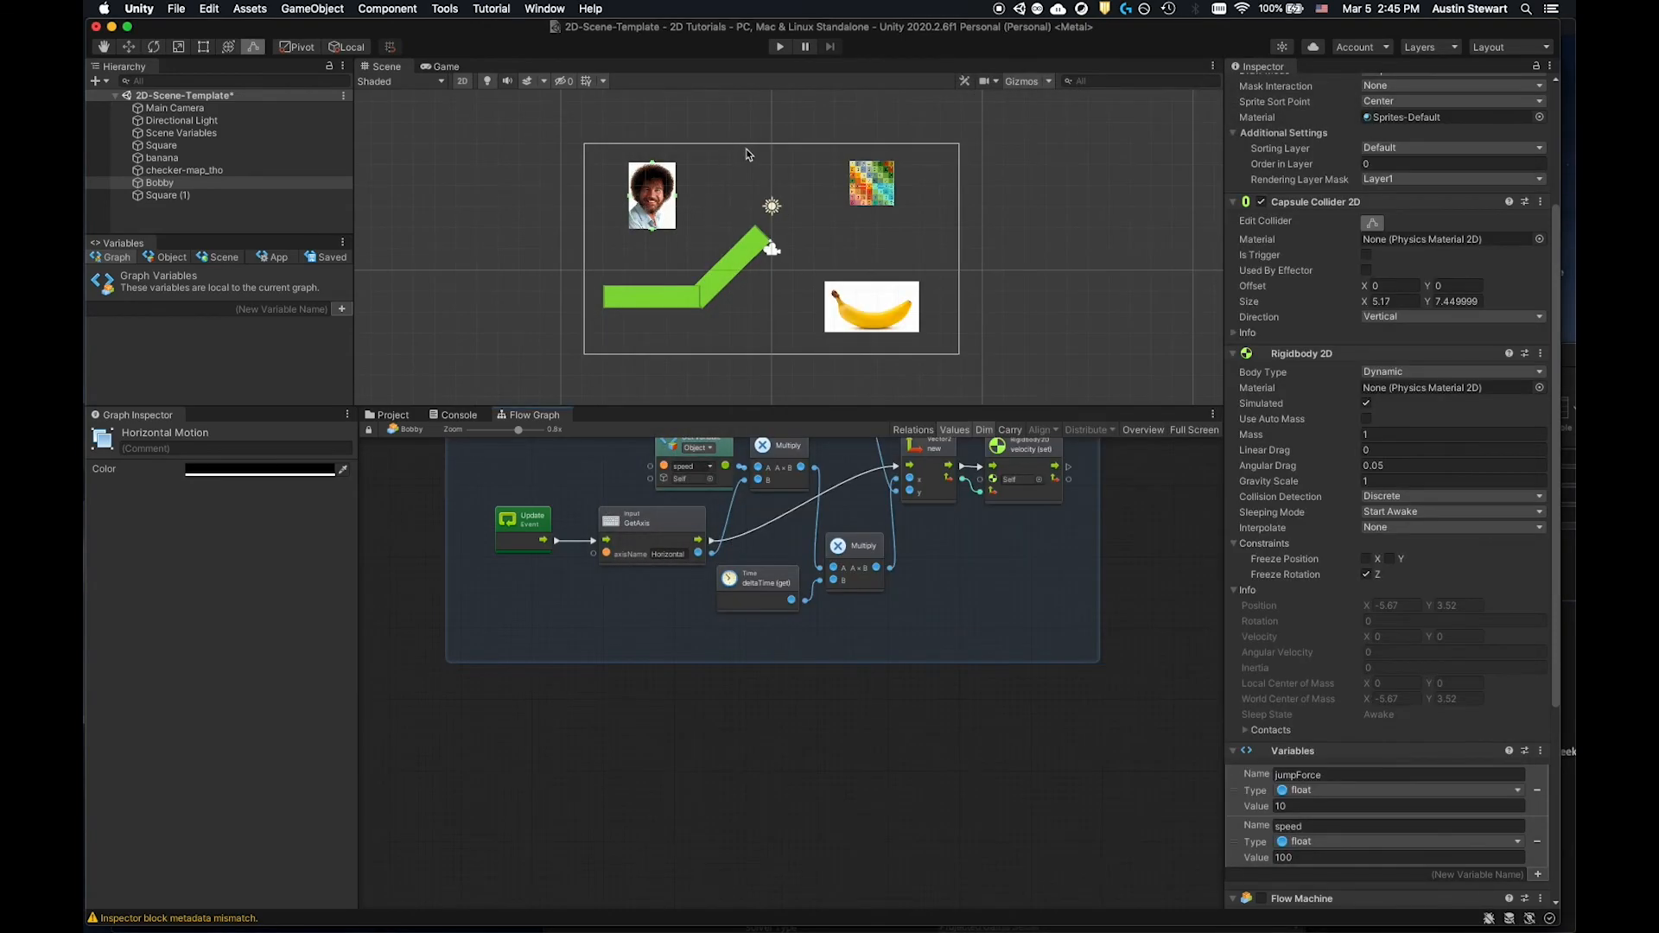
{"action": "right_click", "coordinate": [584, 722]}
{"action": "left_click", "coordinate": [634, 726]}
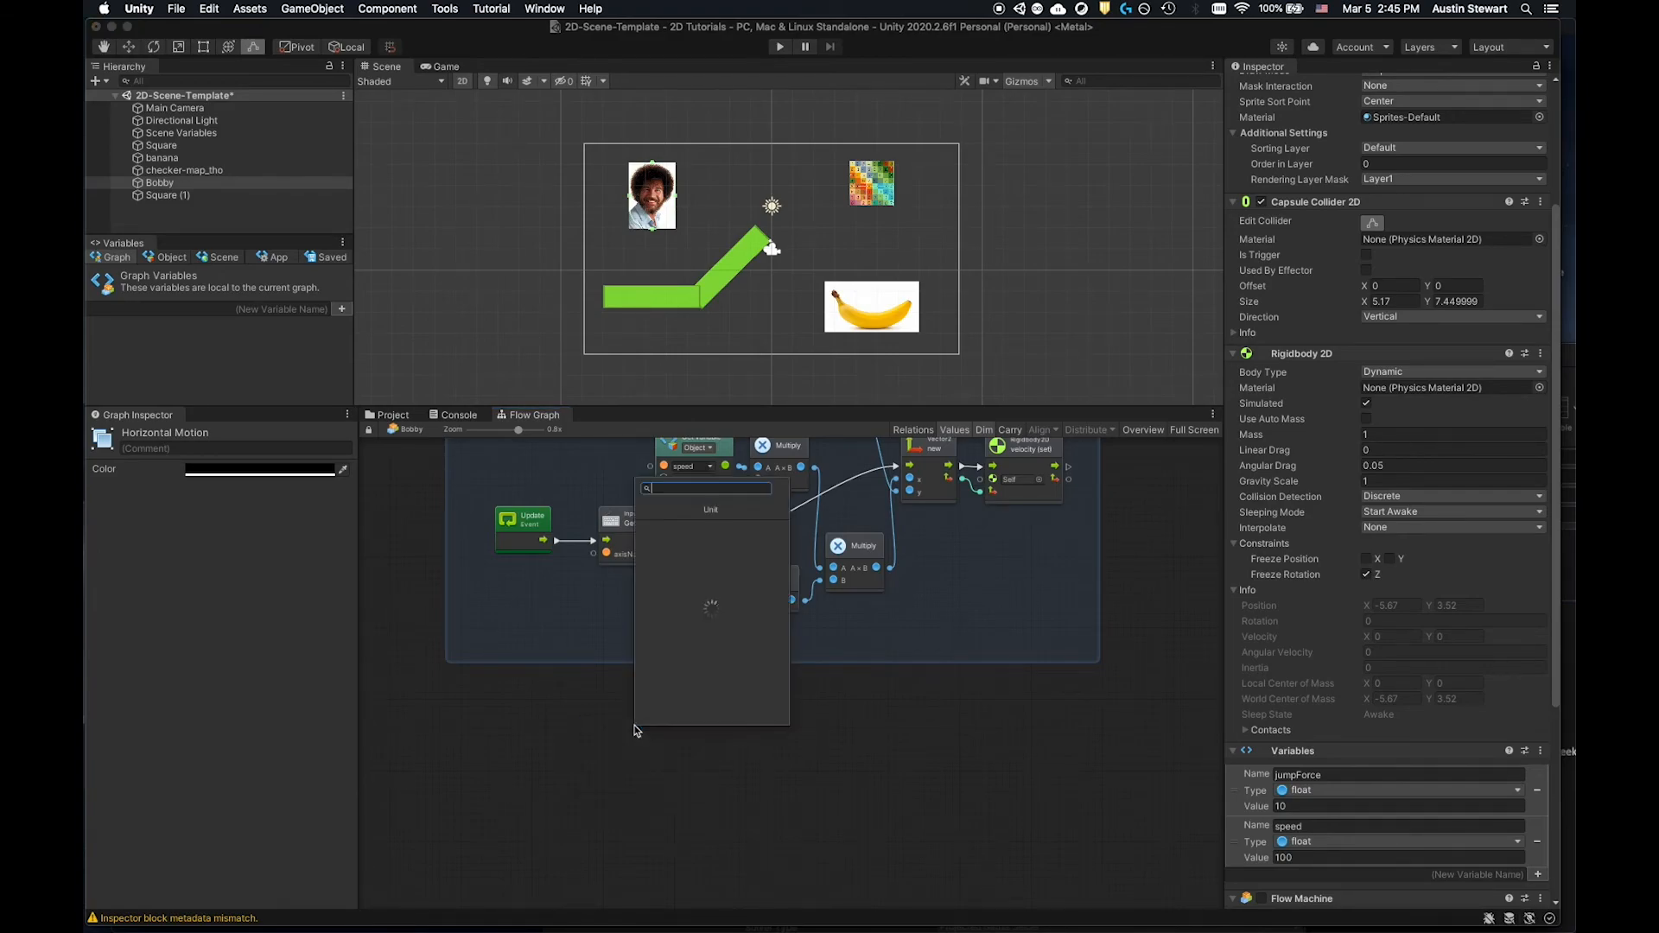
{"action": "type", "text": "In"}
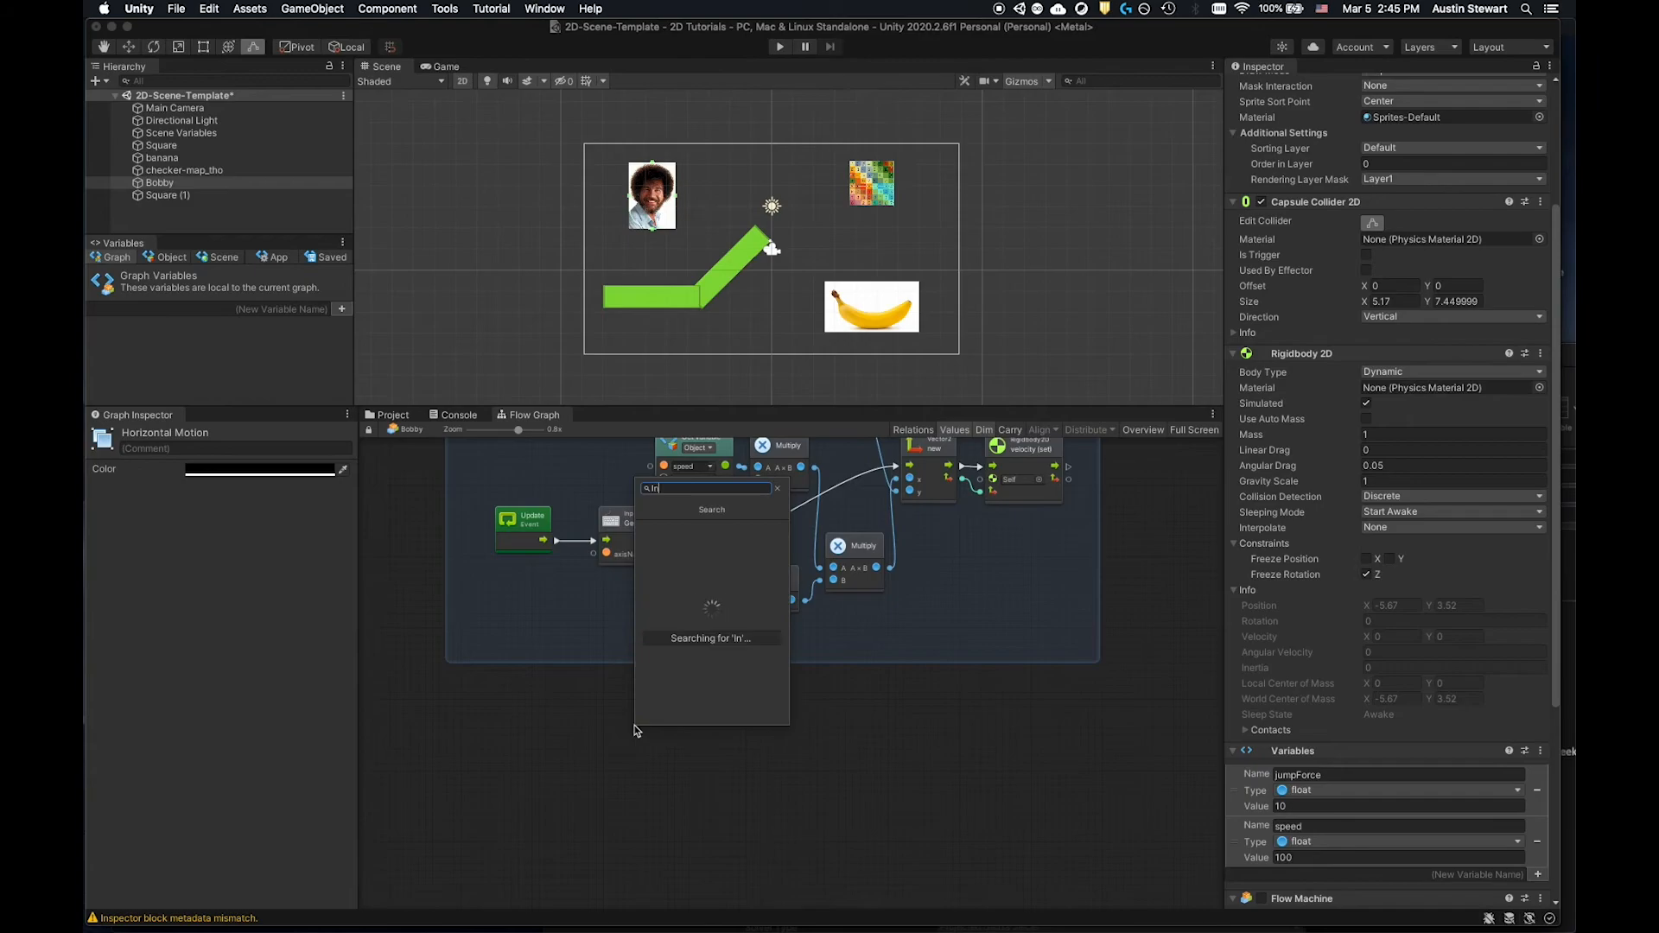
{"action": "type", "text": "put.get"}
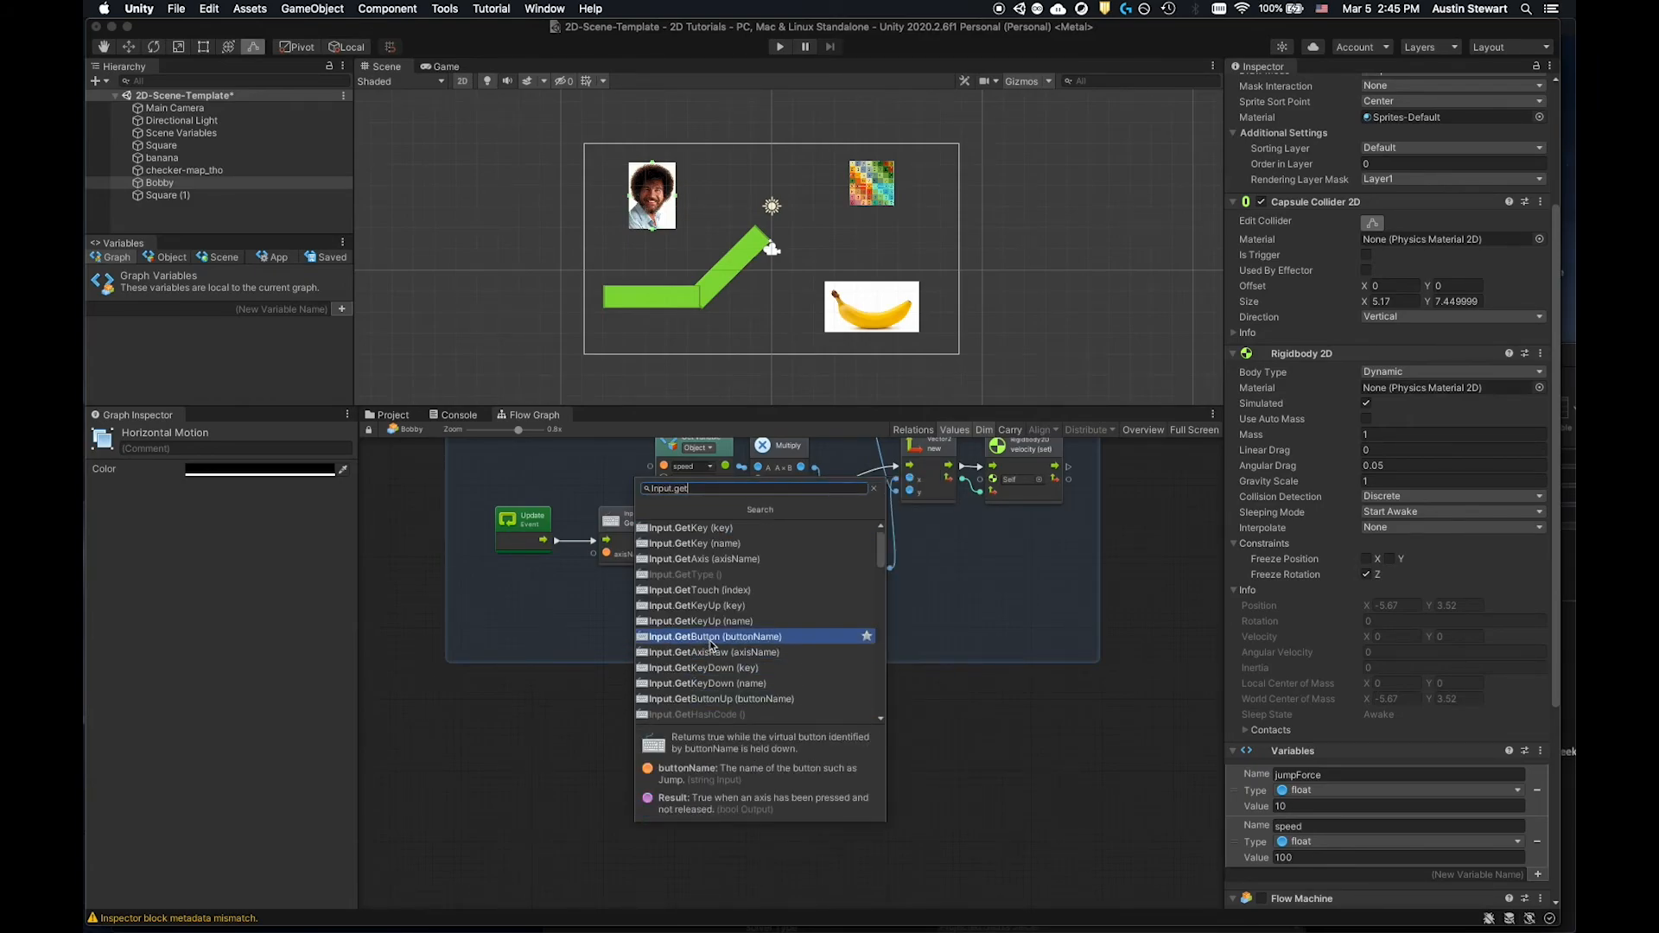
{"action": "scroll", "coordinate": [734, 648], "scroll_direction": "down", "scroll_amount": 1}
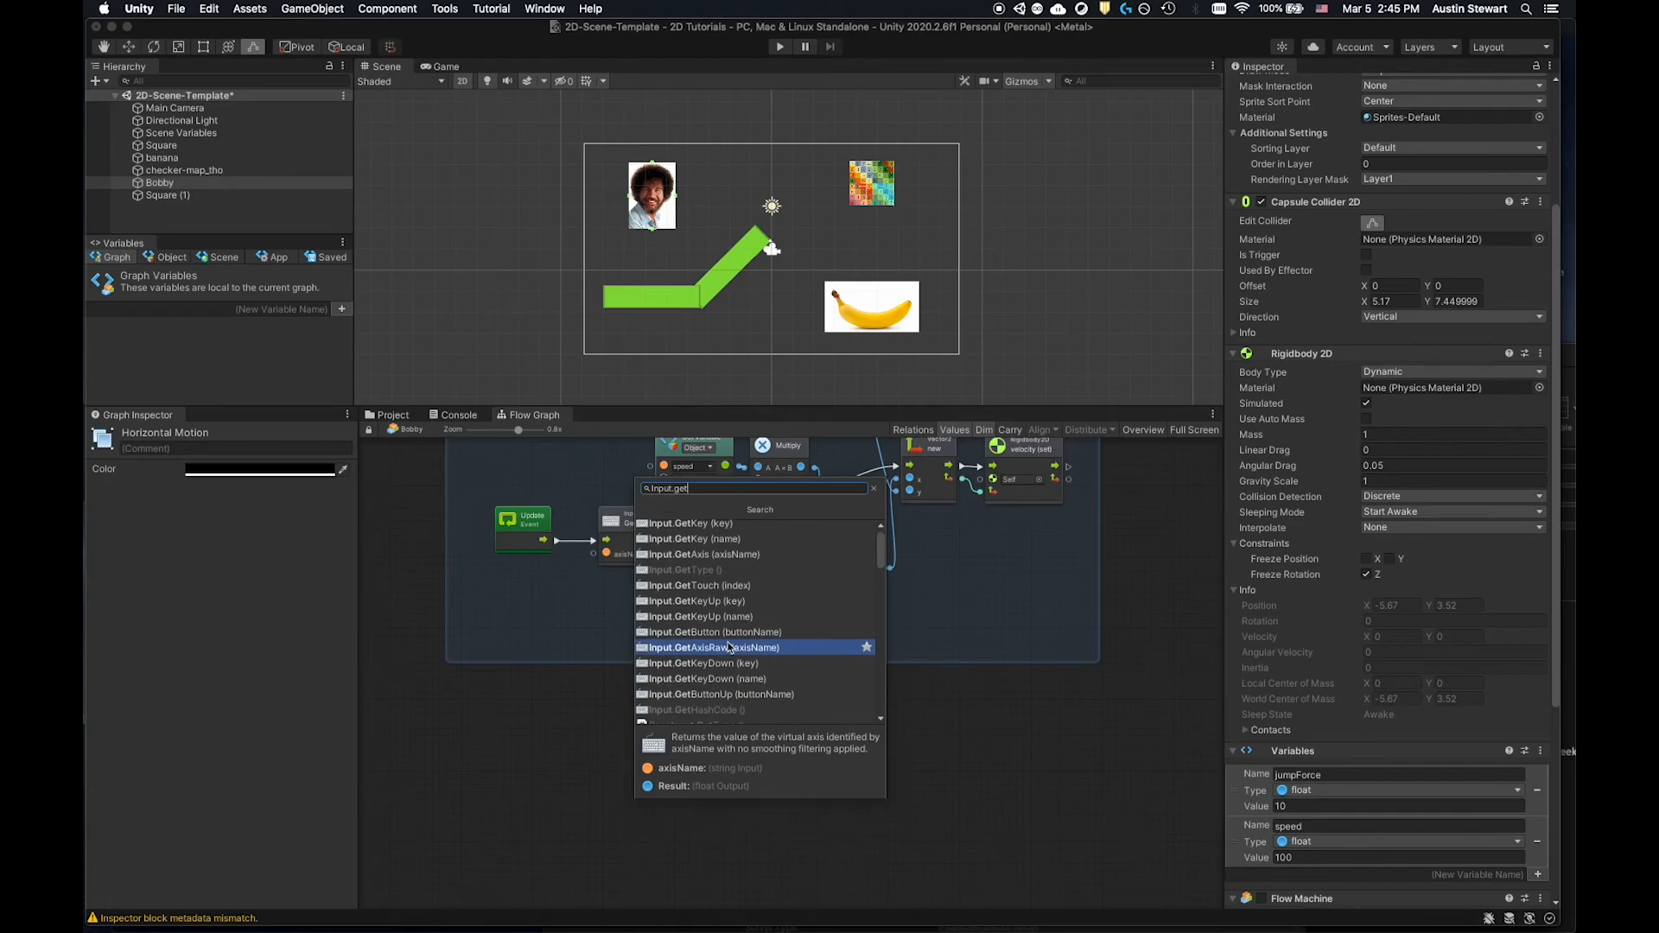
{"action": "scroll", "coordinate": [760, 687], "scroll_direction": "down", "scroll_amount": 3}
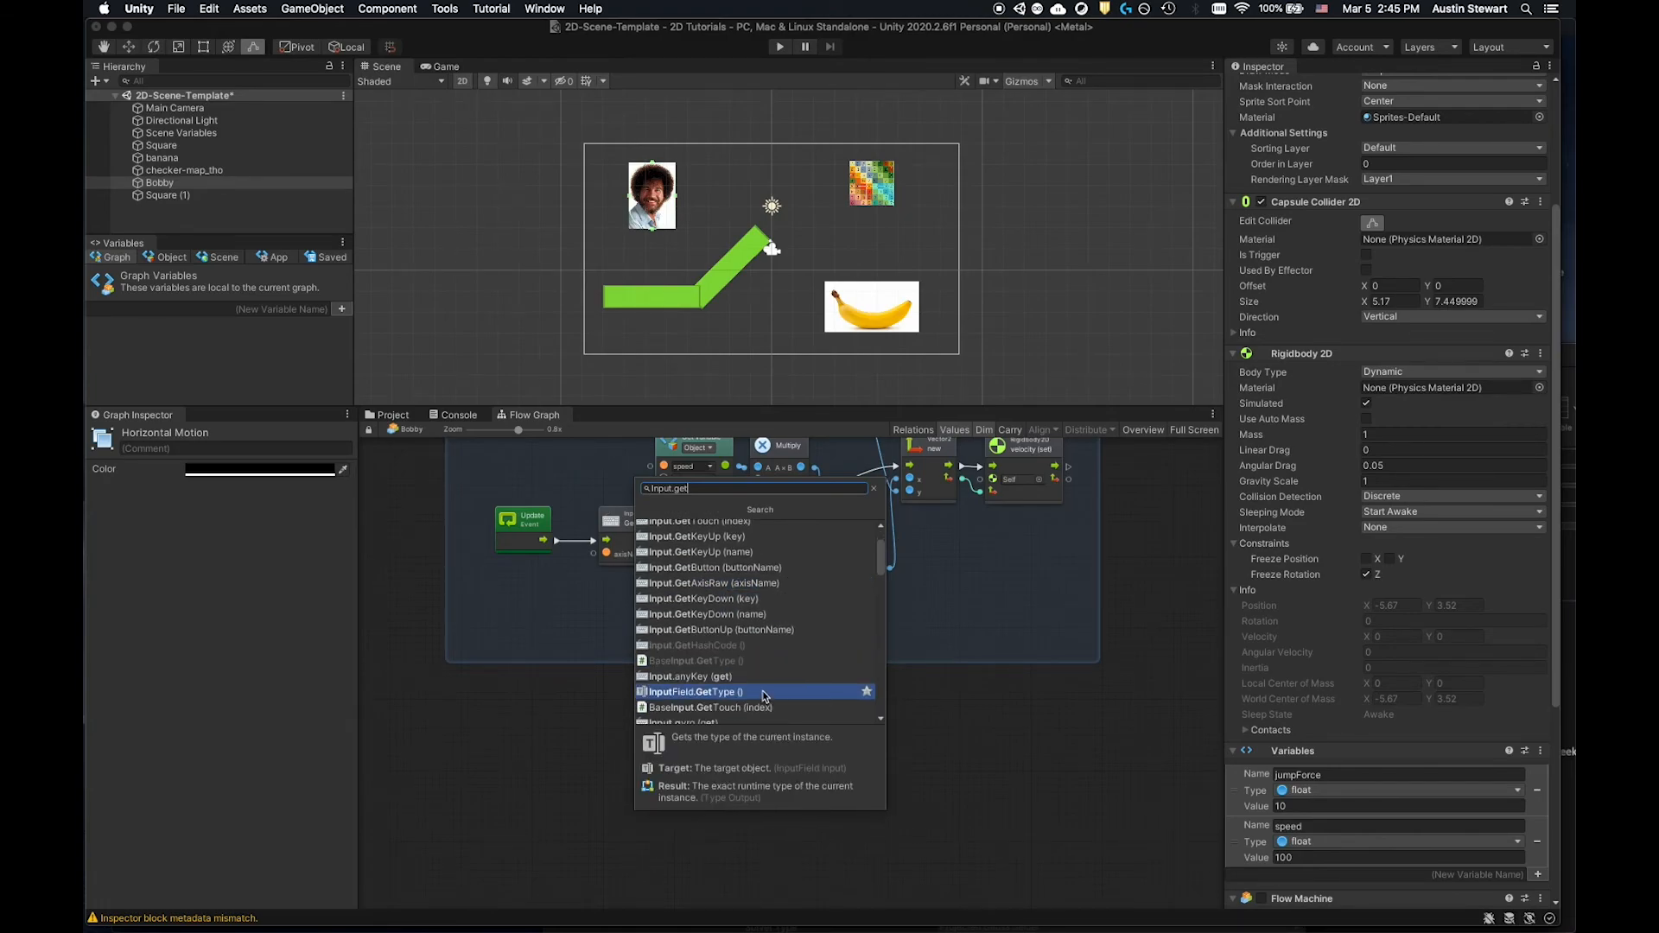
{"action": "scroll", "coordinate": [759, 683], "scroll_direction": "down", "scroll_amount": 5}
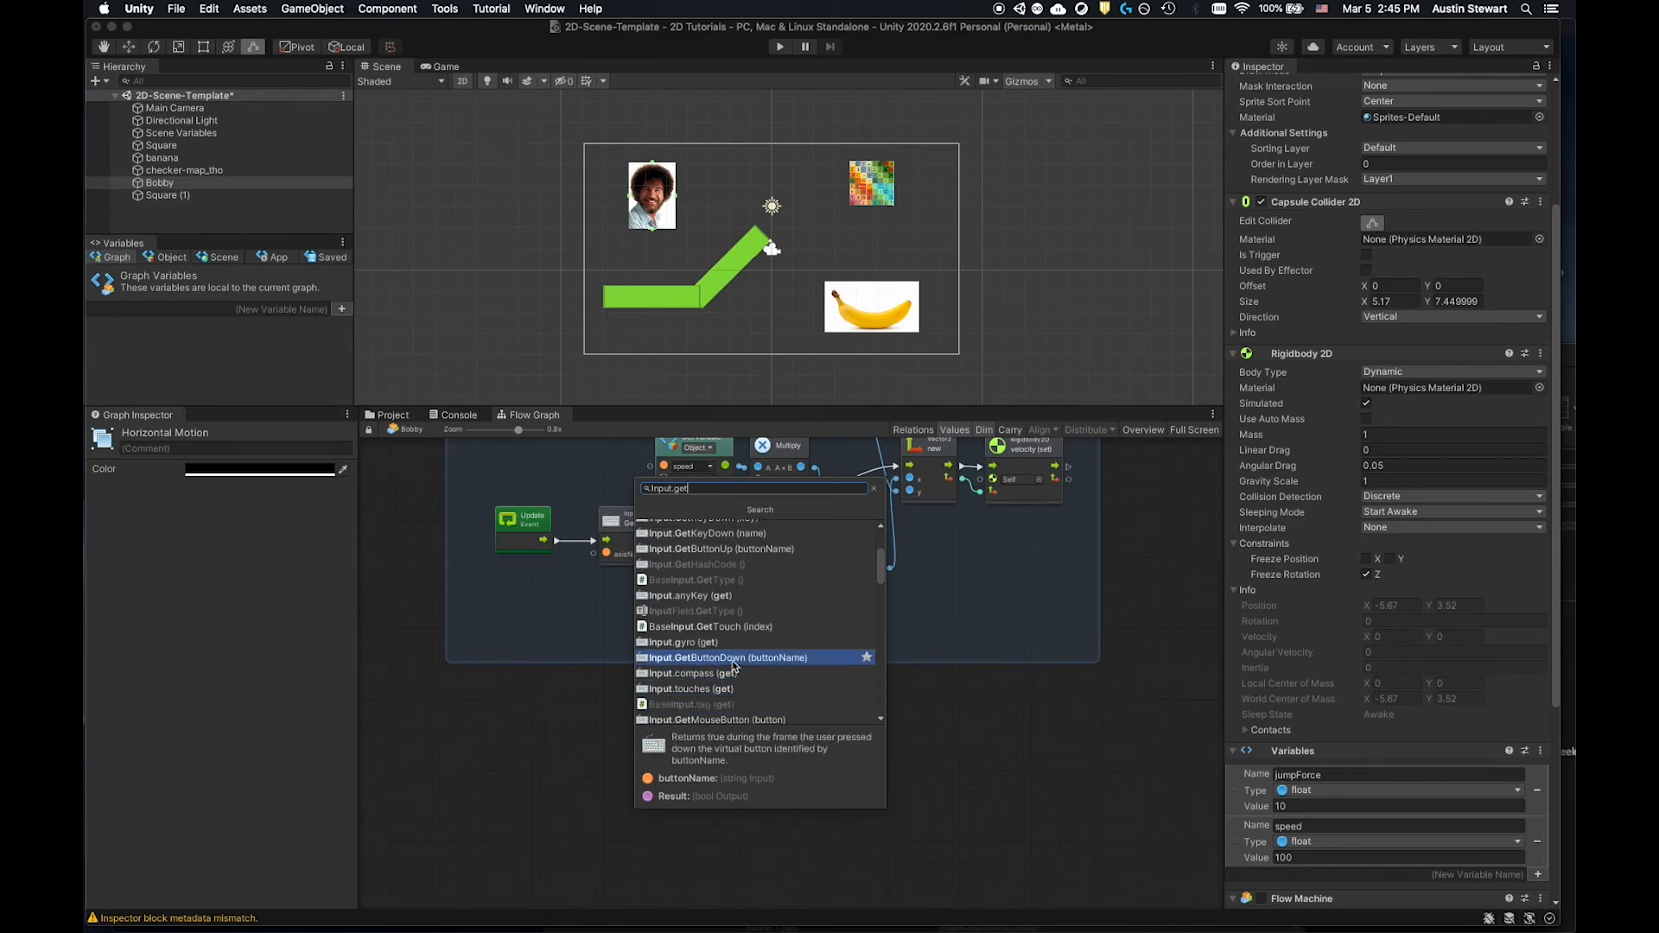
{"action": "left_click", "coordinate": [743, 660]}
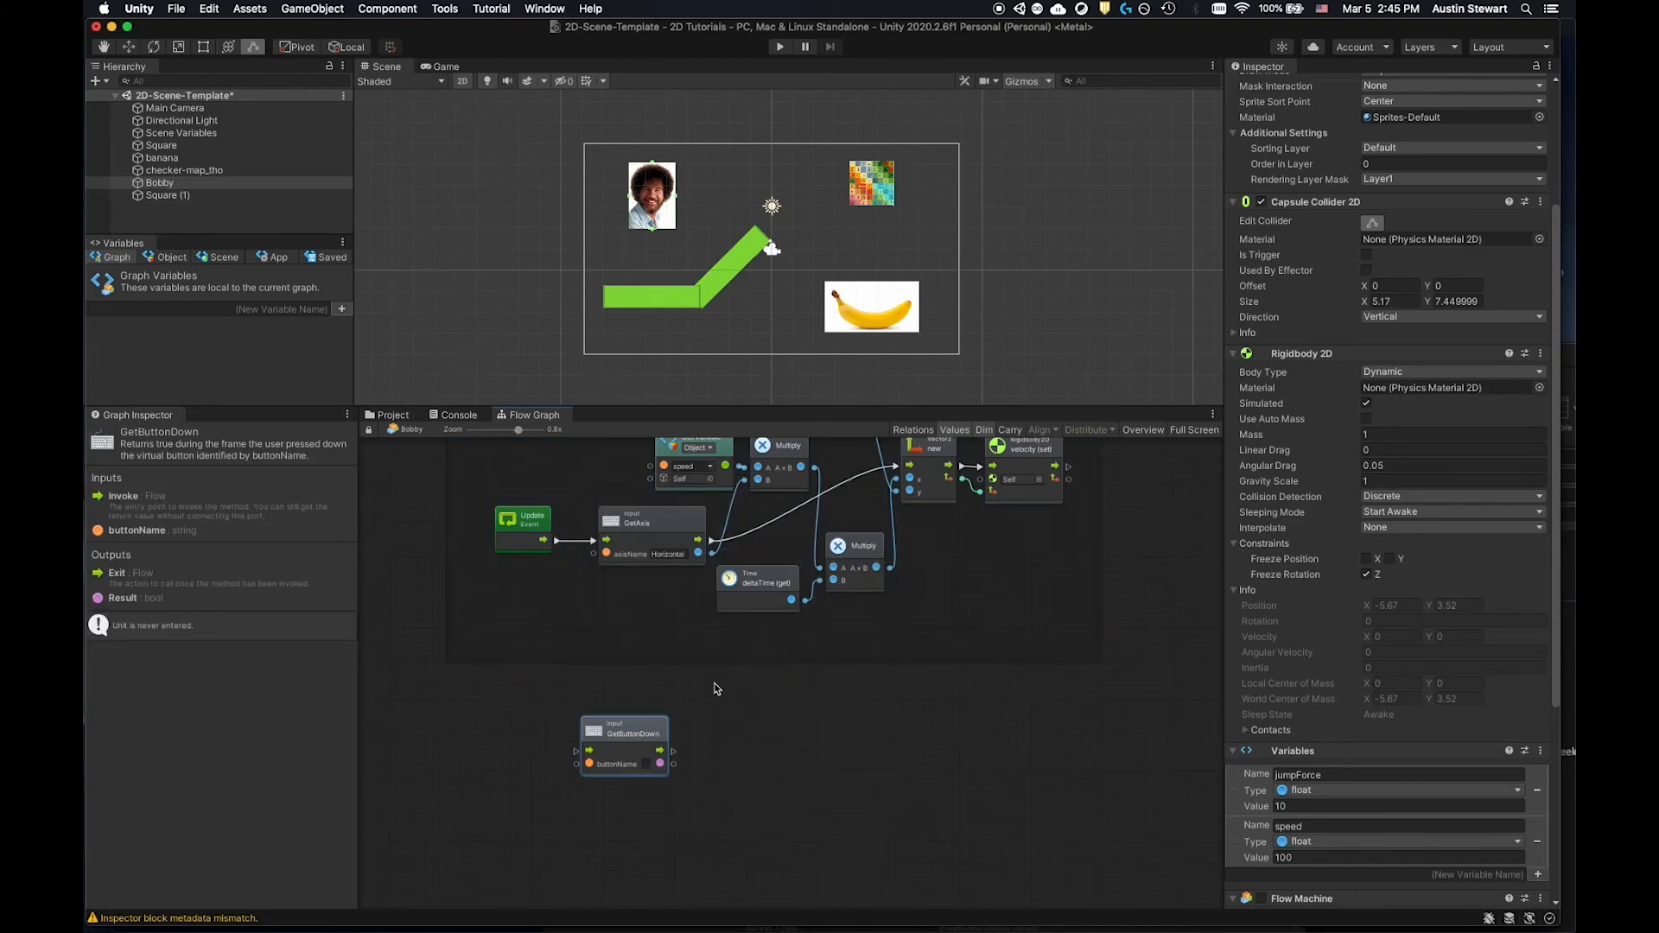
Set the GetButtonDown node's buttonName to Jump and position the node just below the Horizontal Motion group.
{"action": "left_click_drag", "start_coordinate": [623, 732], "coordinate": [569, 681]}
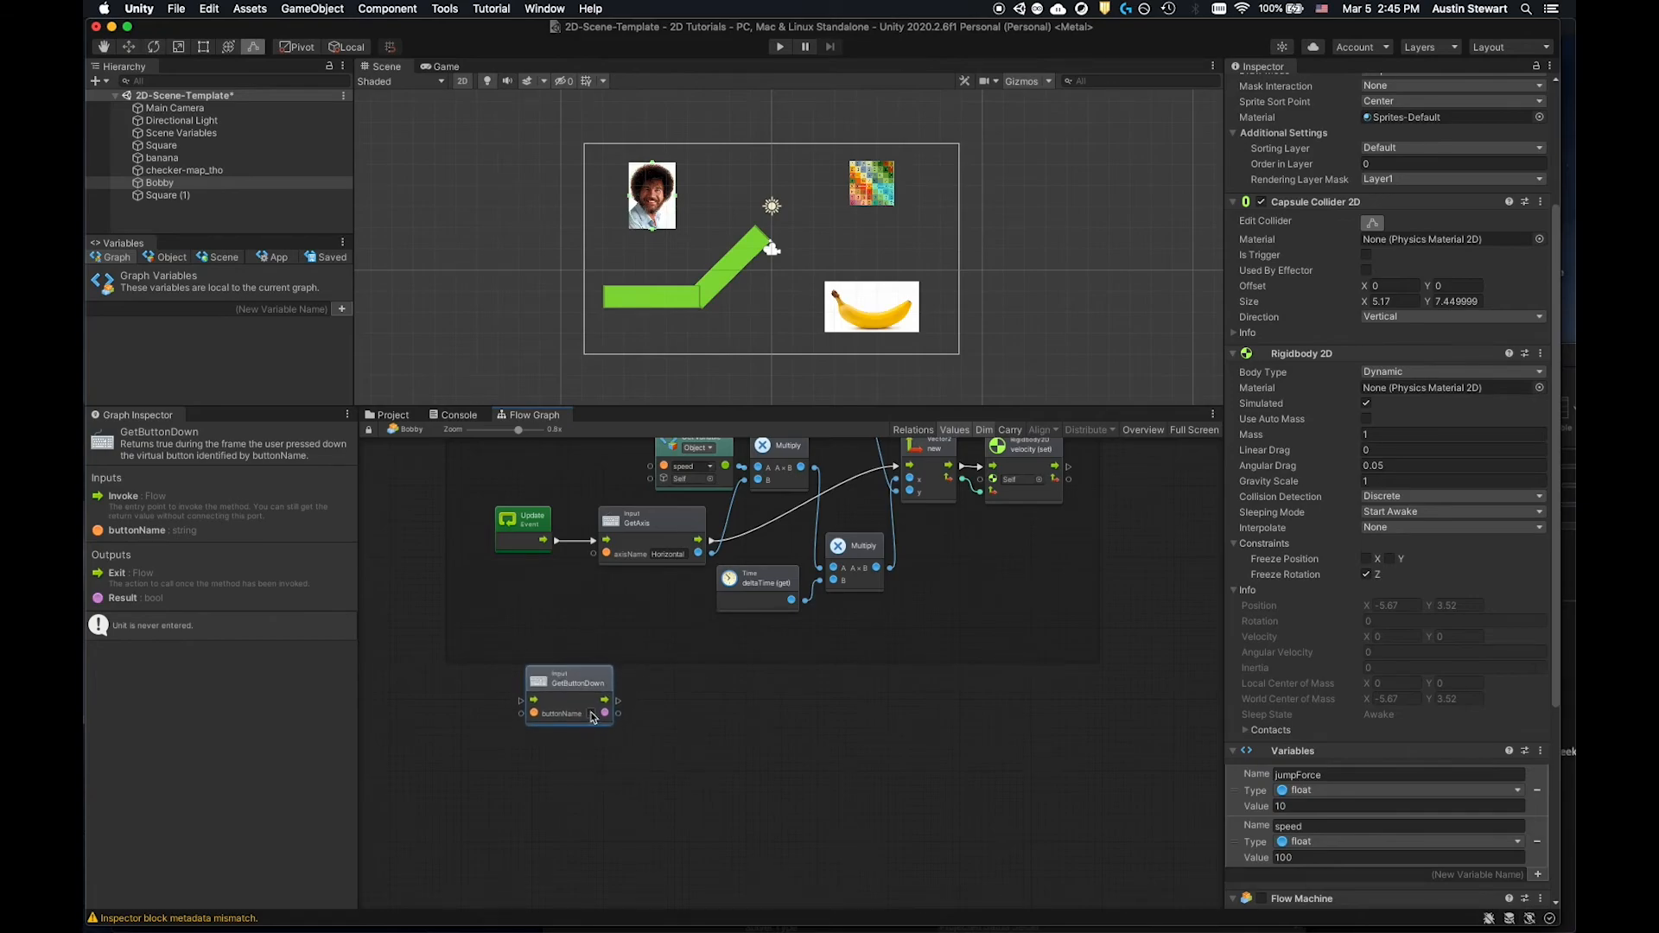
{"action": "type", "text": "Jump"}
{"action": "left_click", "coordinate": [712, 749]}
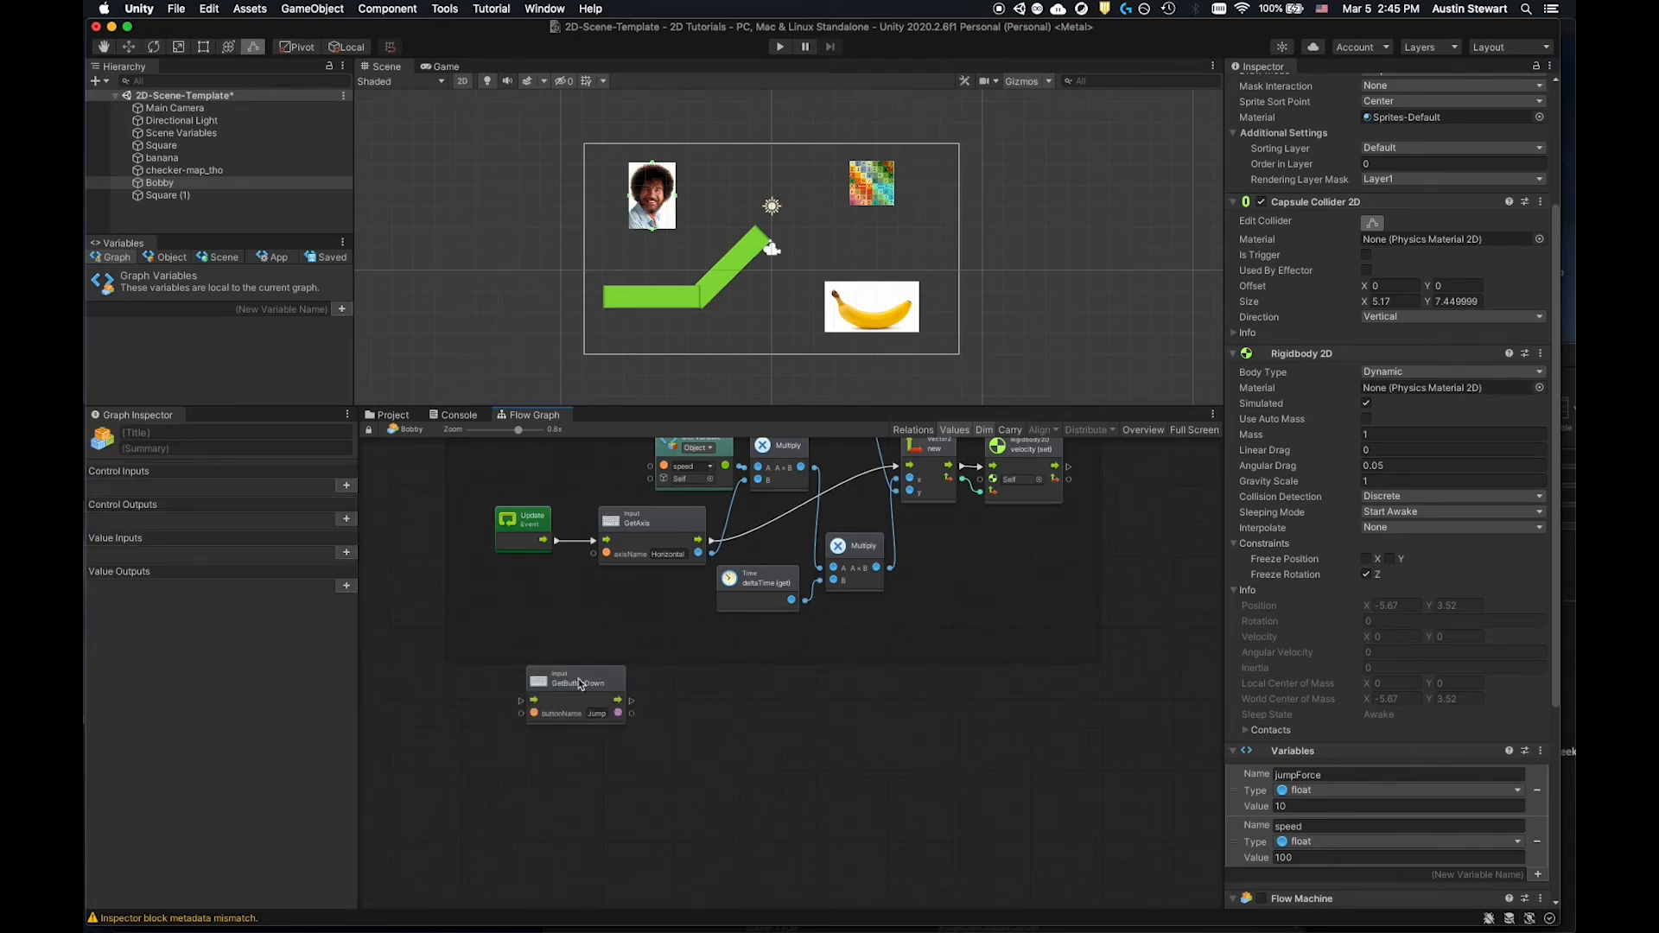
{"action": "left_click_drag", "start_coordinate": [582, 681], "coordinate": [635, 690]}
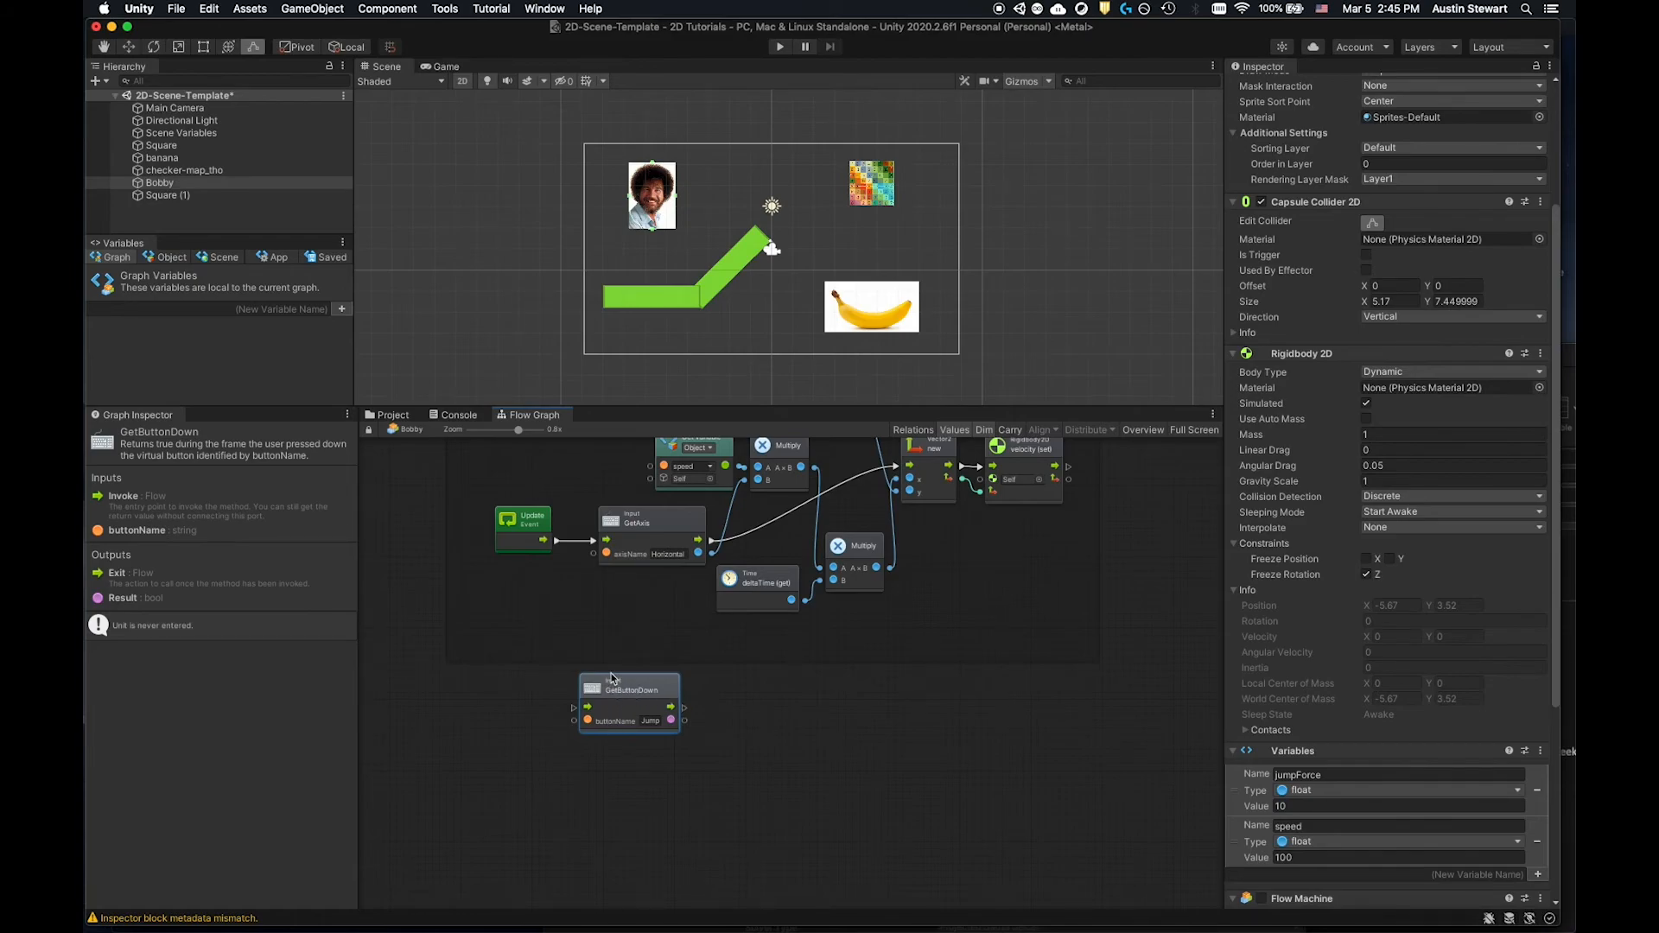
{"action": "scroll", "coordinate": [637, 719], "scroll_direction": "up", "scroll_amount": 2}
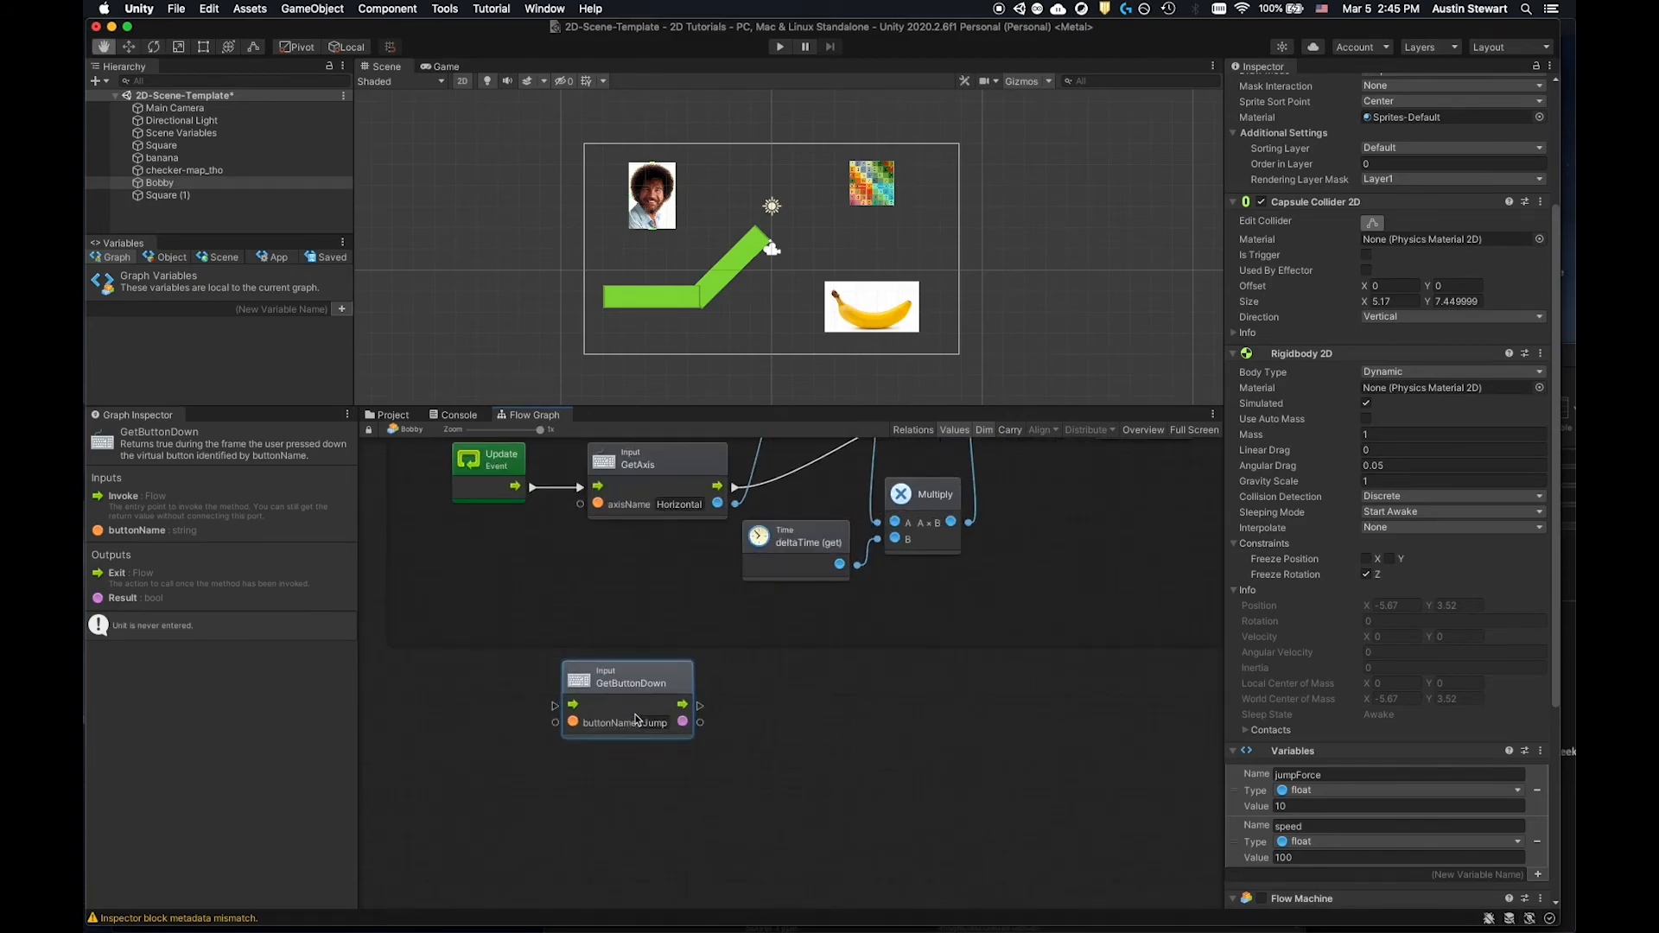
{"action": "left_click", "coordinate": [623, 680]}
{"action": "left_click_drag", "start_coordinate": [624, 680], "coordinate": [661, 680]}
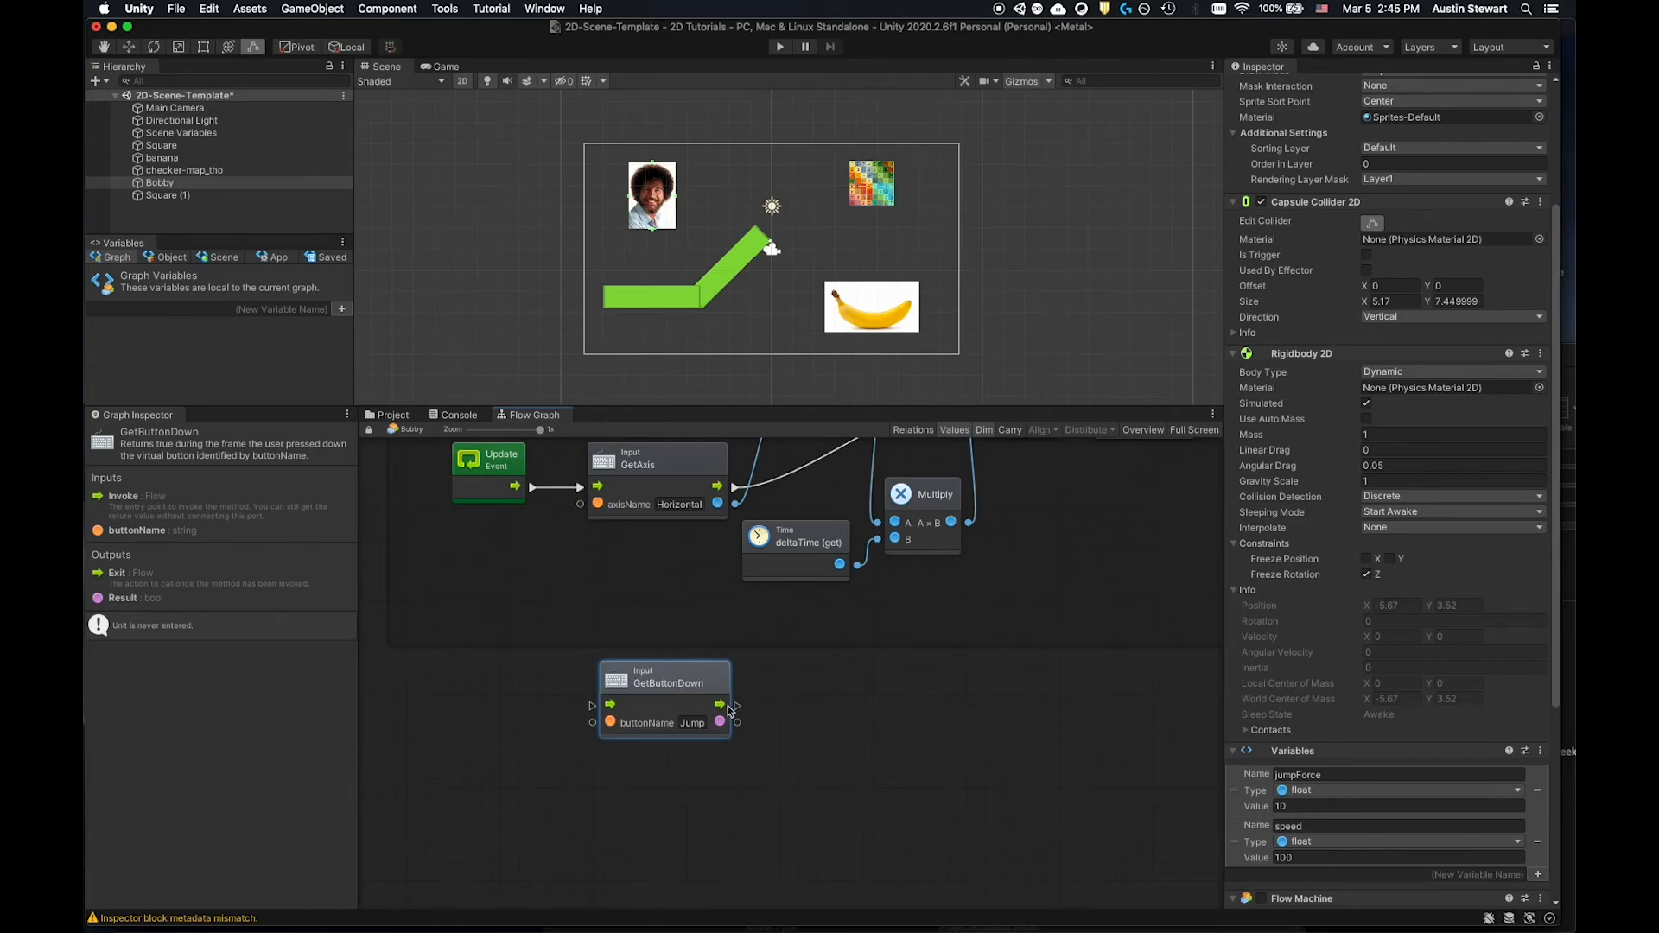
{"action": "left_click_drag", "start_coordinate": [680, 682], "coordinate": [722, 691]}
{"action": "left_click", "coordinate": [709, 687]}
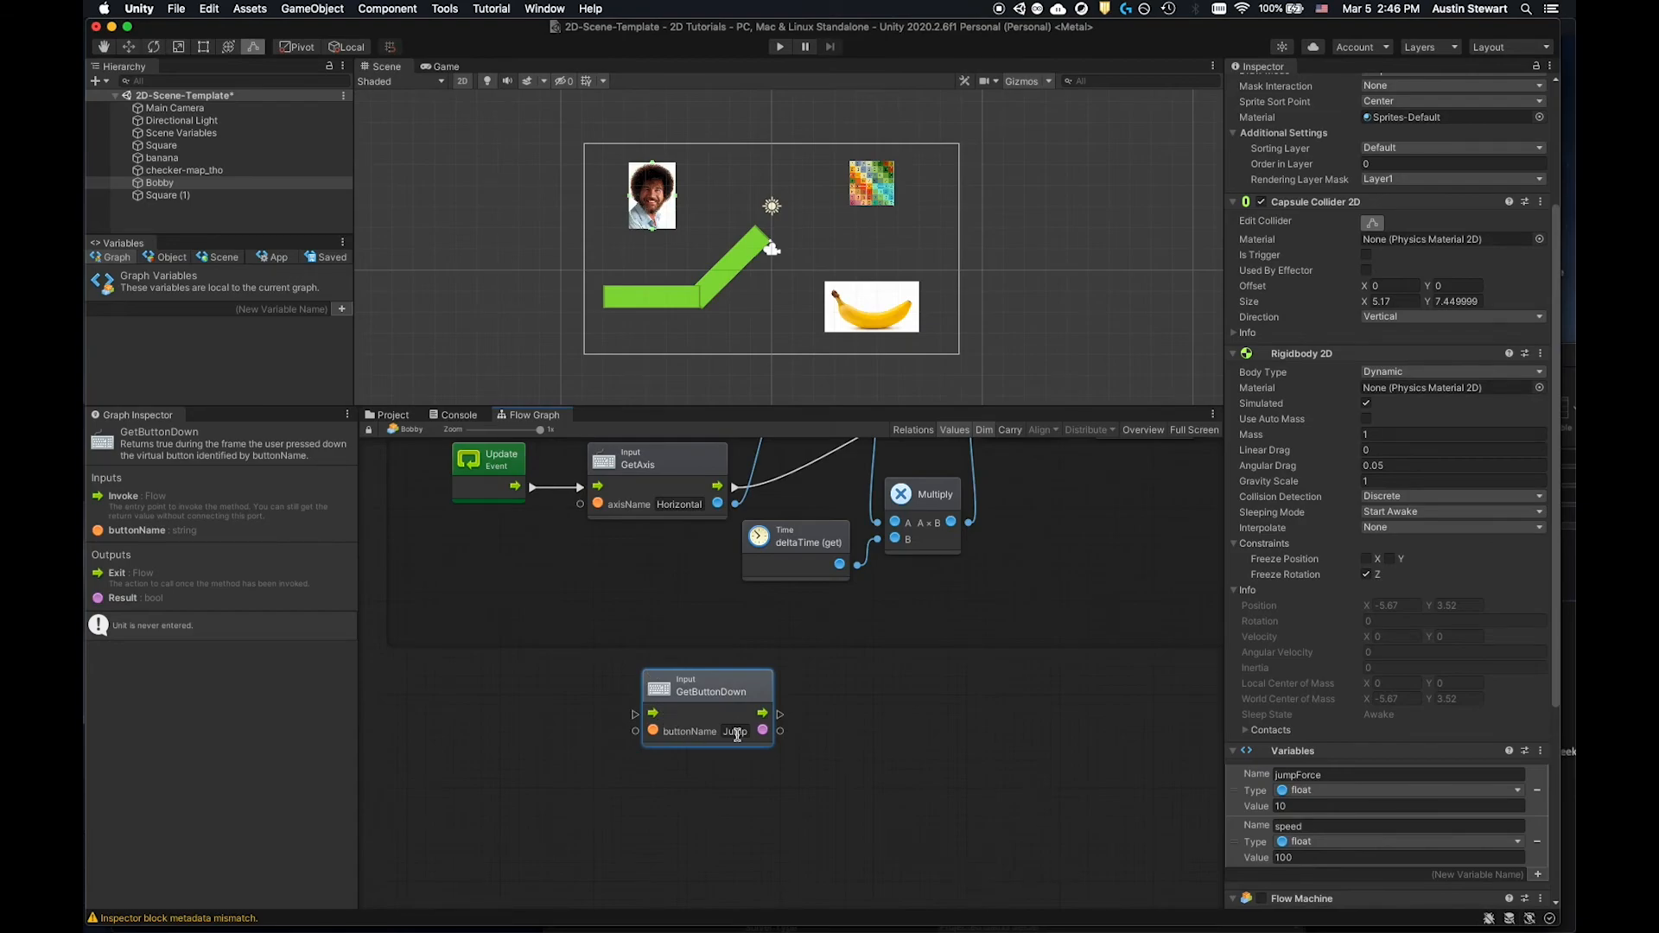
{"action": "left_click_drag", "start_coordinate": [741, 691], "coordinate": [682, 695]}
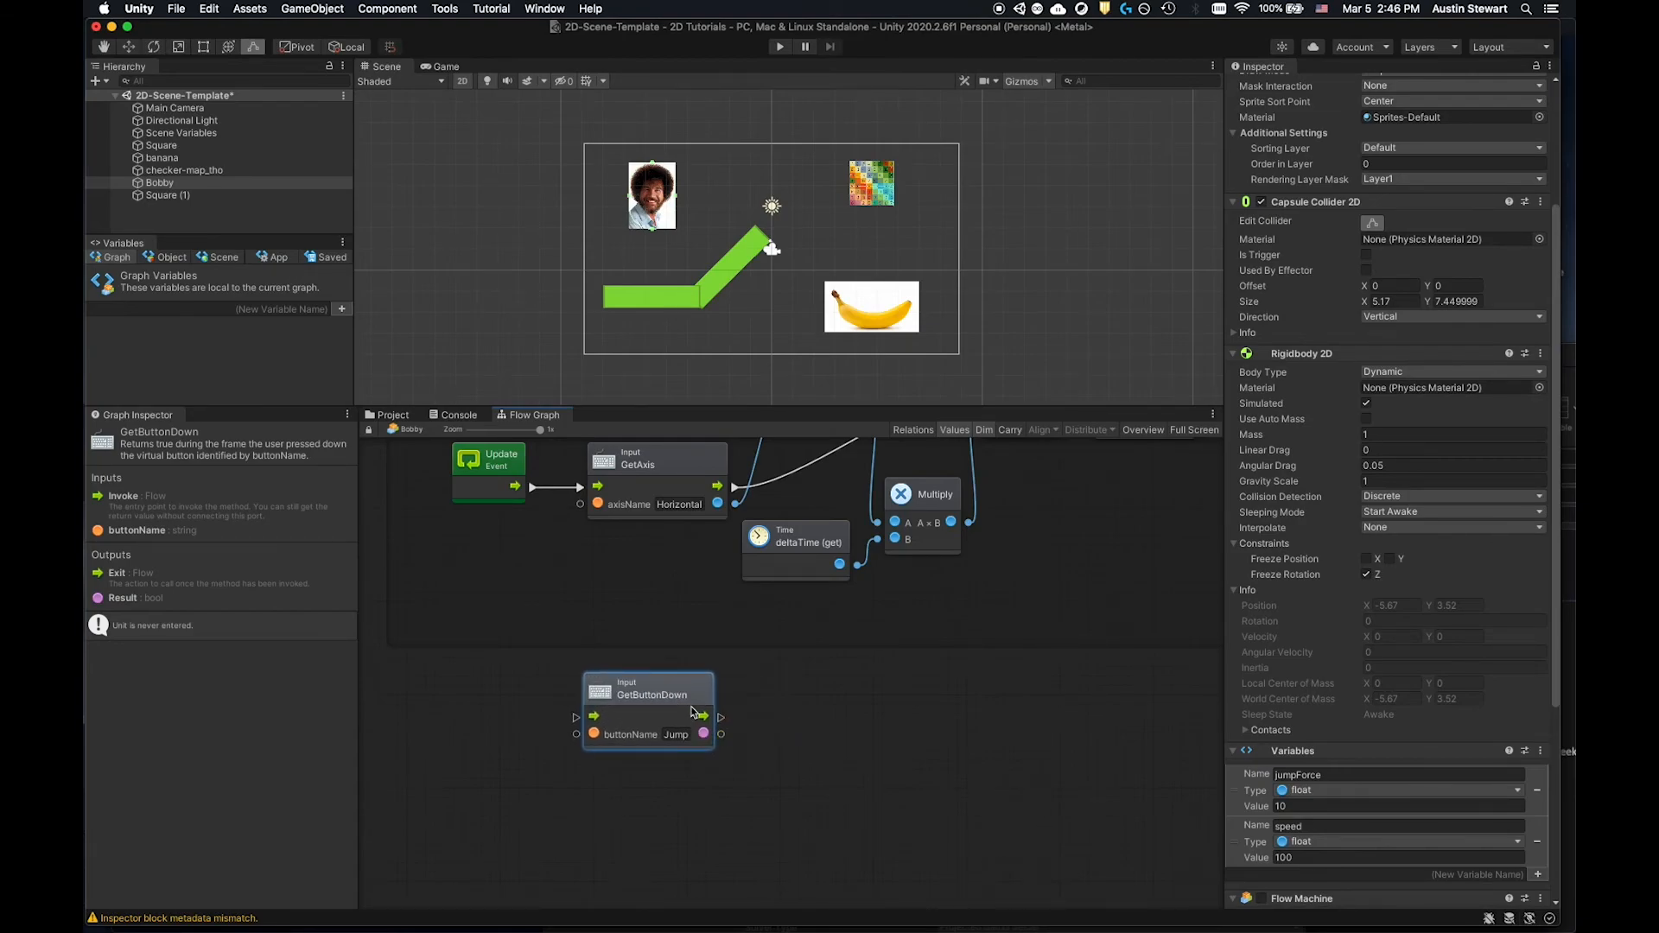
{"action": "left_click_drag", "start_coordinate": [579, 675], "coordinate": [546, 678]}
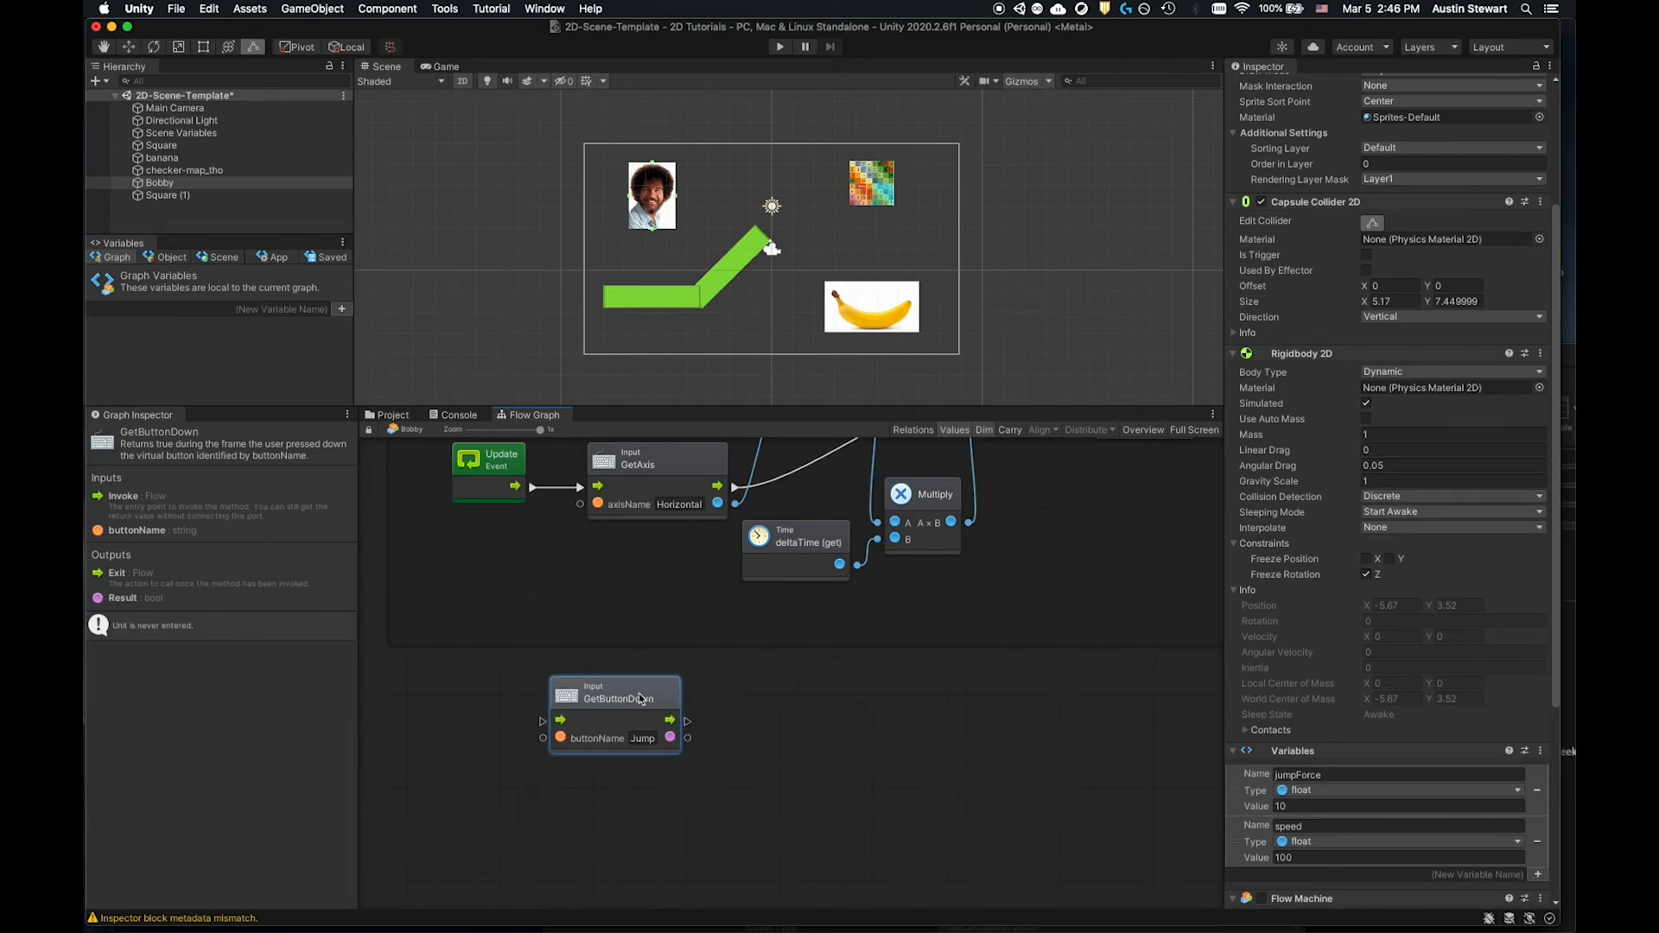
Add a Branch node after GetButtonDown, using GetButtonDown's result as its condition, and place it close beside that node.
{"action": "left_click_drag", "start_coordinate": [689, 722], "coordinate": [749, 724]}
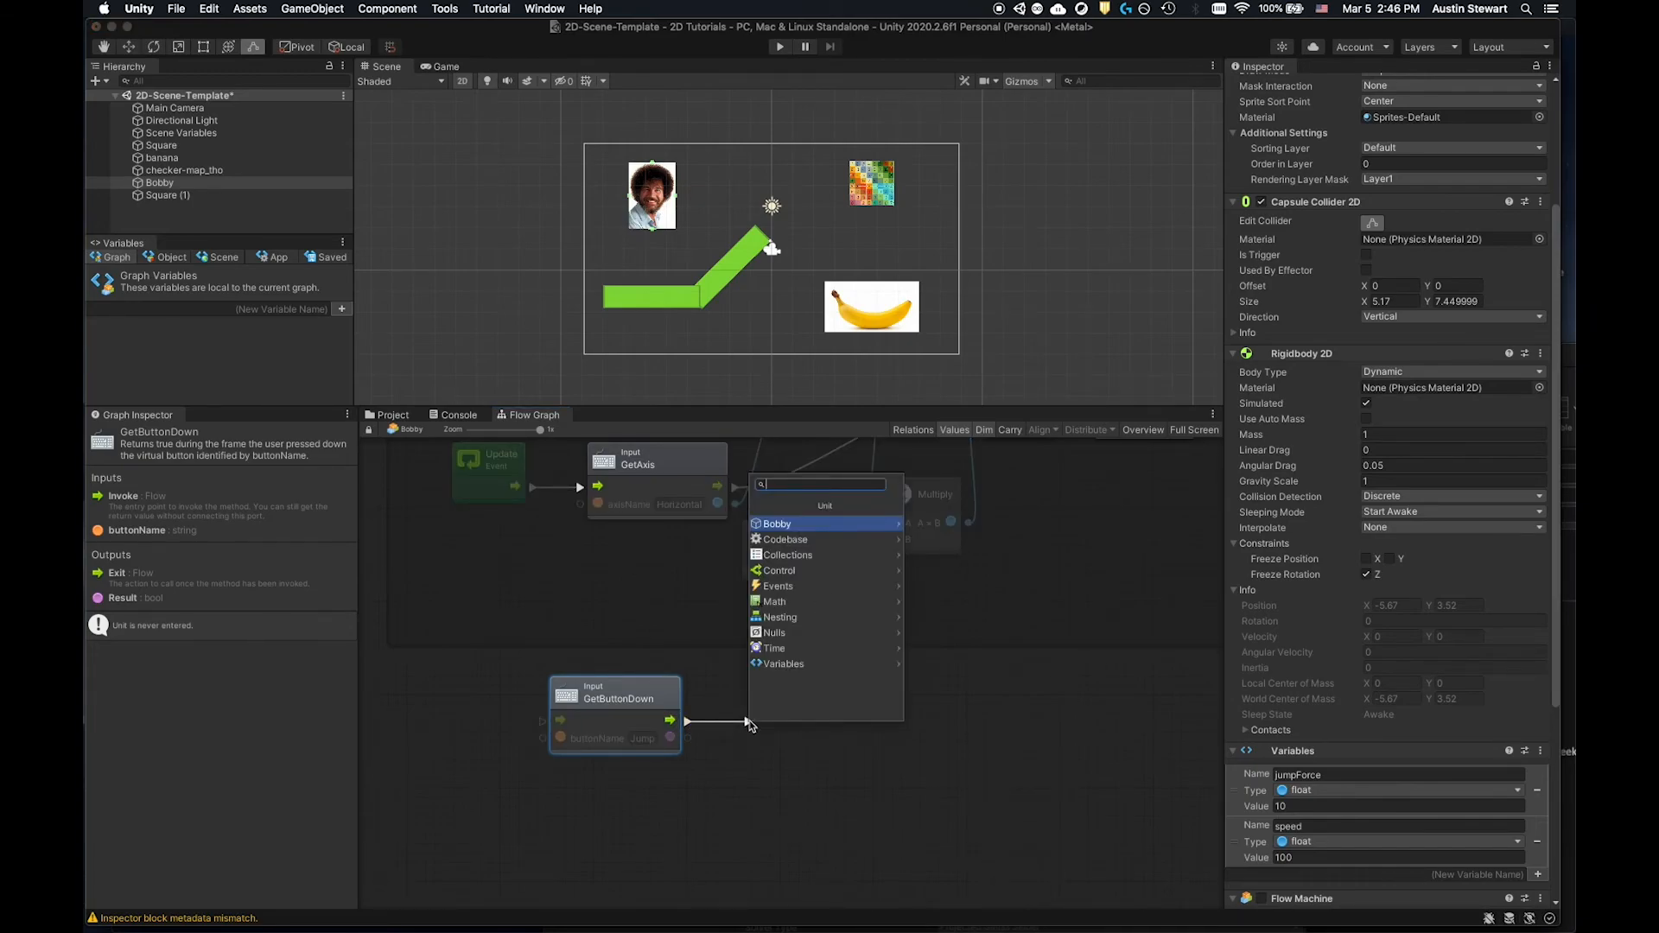
{"action": "type", "text": "branch"}
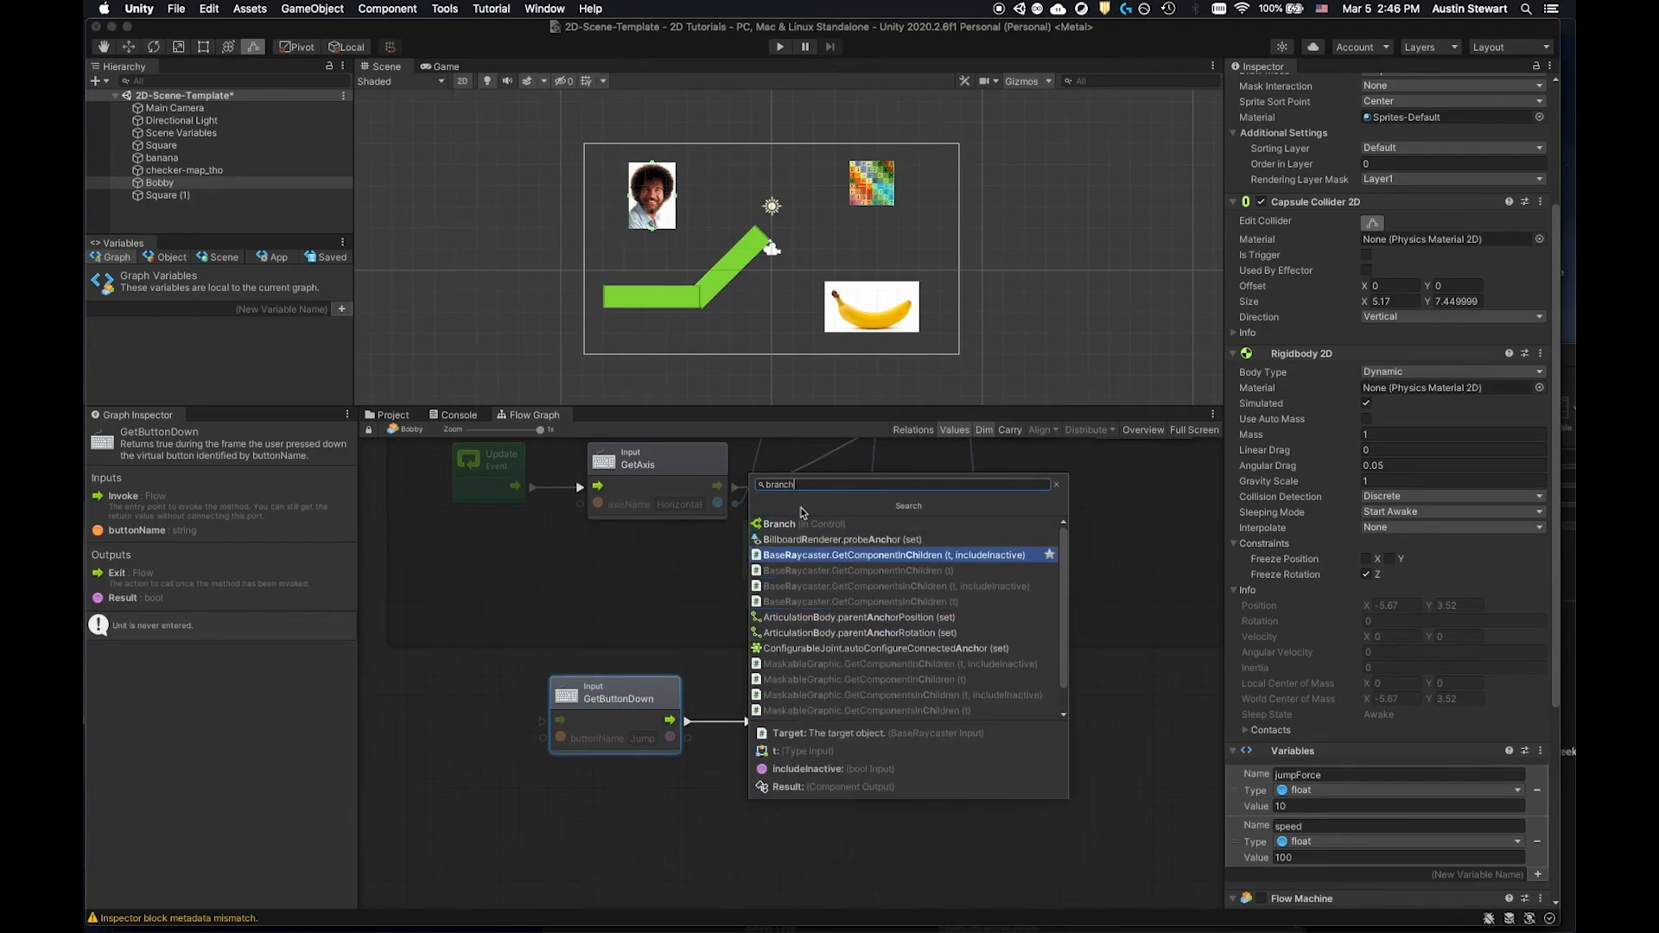
{"action": "left_click", "coordinate": [795, 524]}
{"action": "left_click_drag", "start_coordinate": [803, 695], "coordinate": [810, 701]}
{"action": "left_click", "coordinate": [691, 741]}
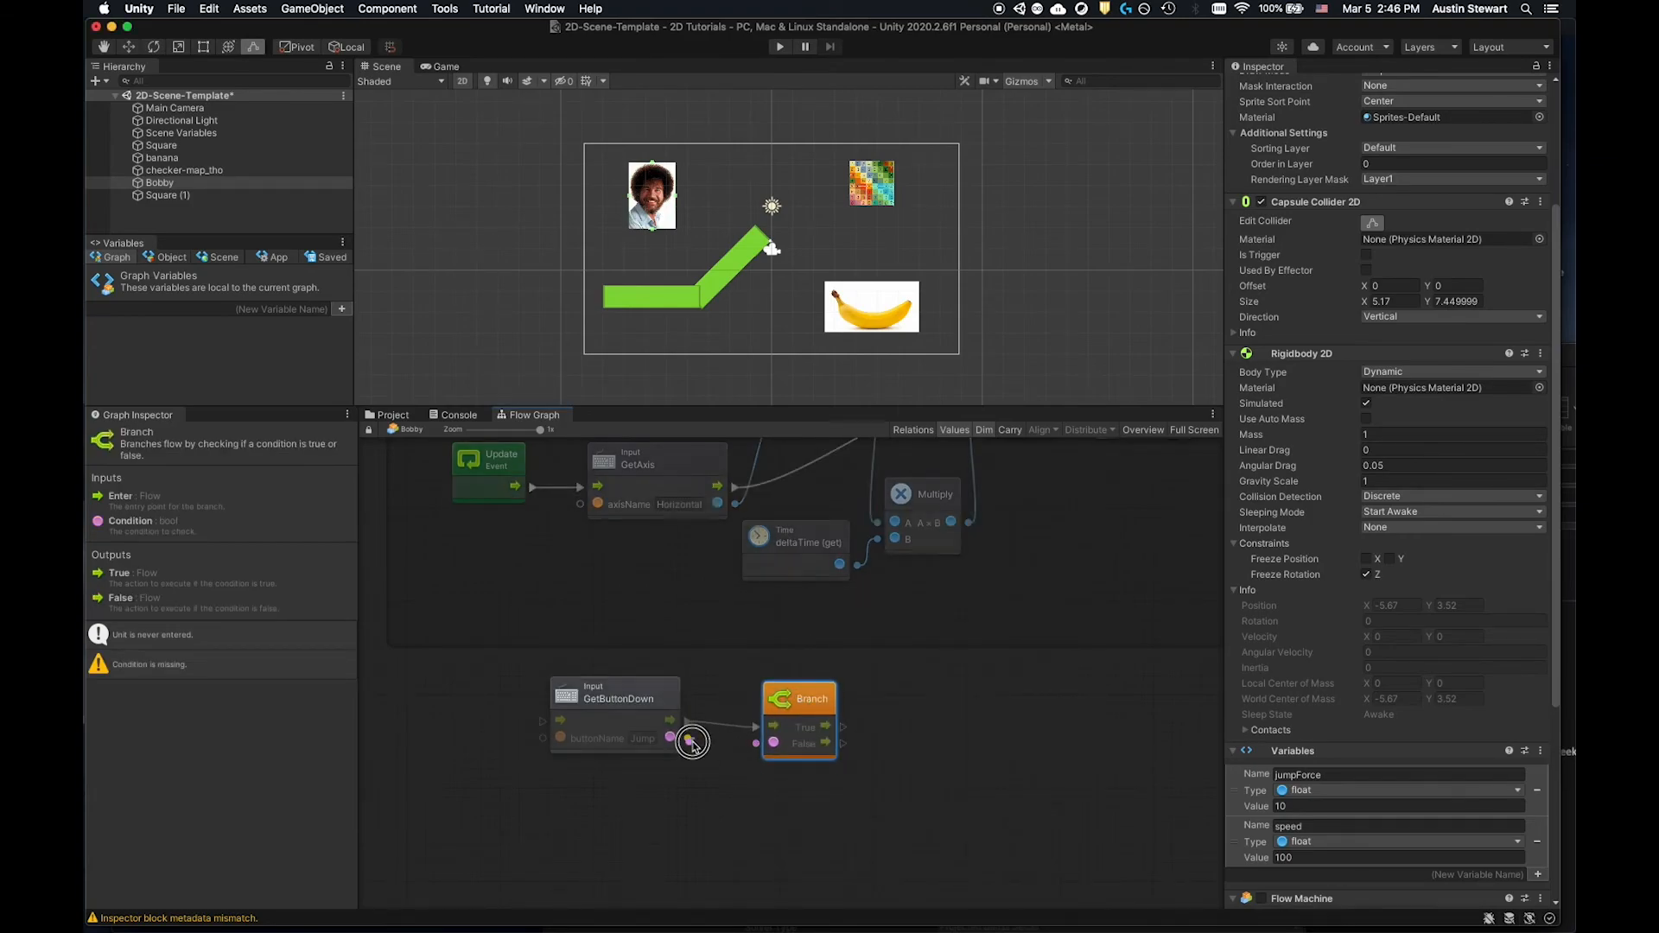
{"action": "left_click", "coordinate": [757, 743]}
{"action": "mouse_move", "coordinate": [809, 705]}
{"action": "left_mouse_down"}
{"action": "mouse_move", "coordinate": [810, 690]}
{"action": "mouse_move", "coordinate": [800, 701]}
{"action": "left_mouse_up"}
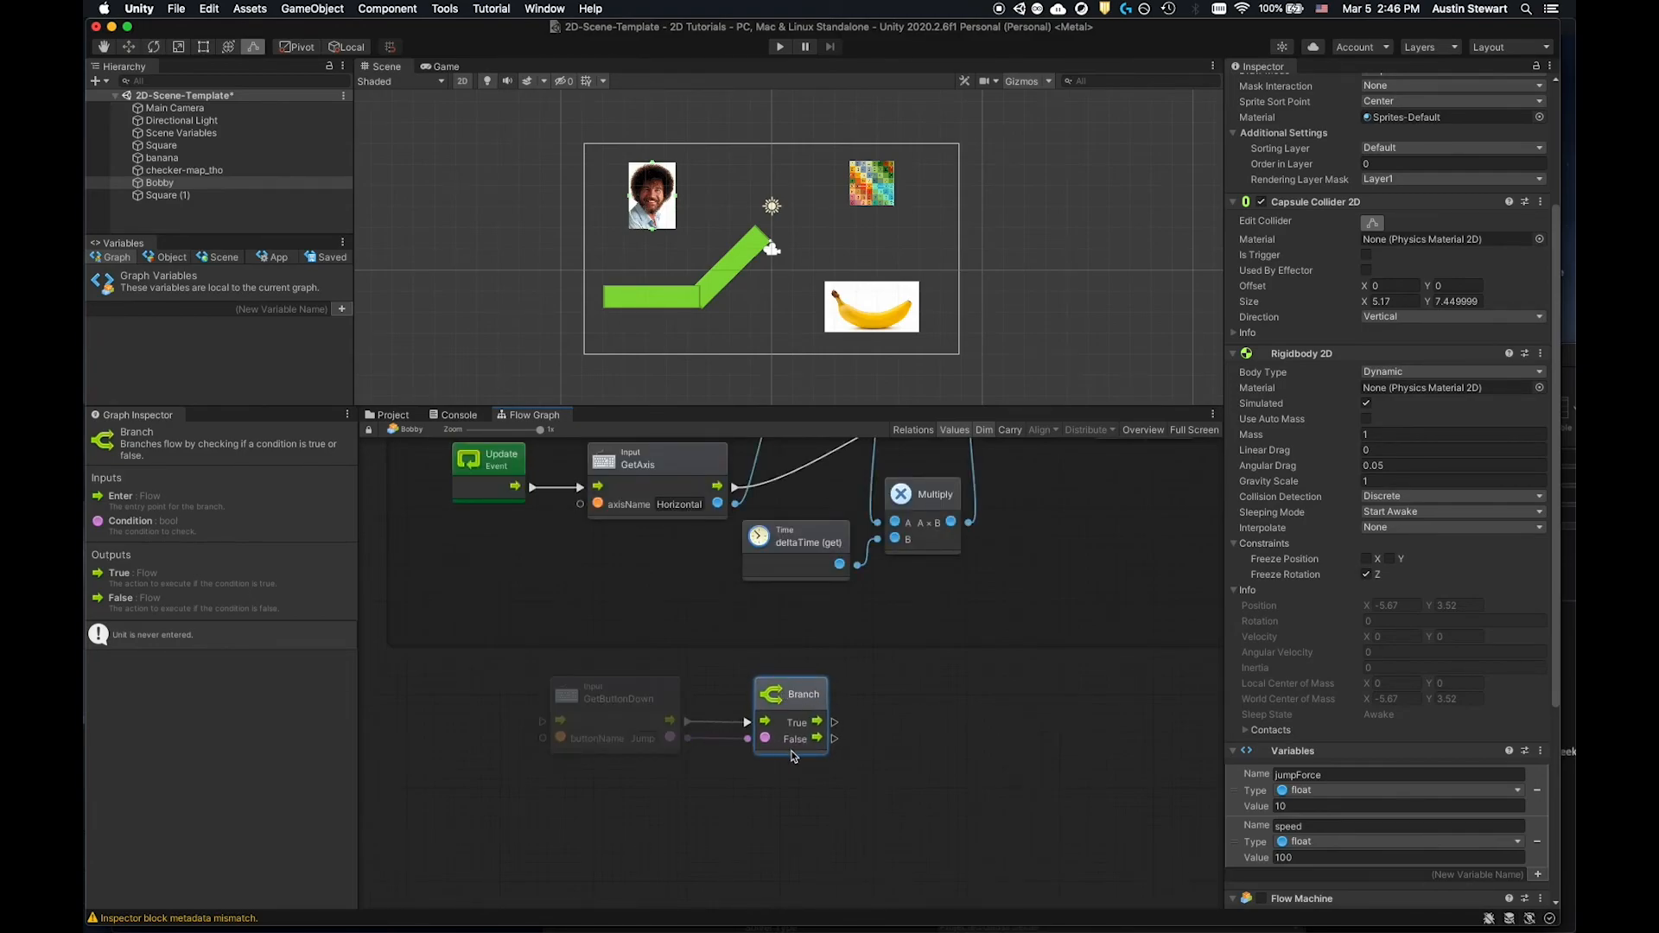
{"action": "left_click_drag", "start_coordinate": [792, 696], "coordinate": [764, 693]}
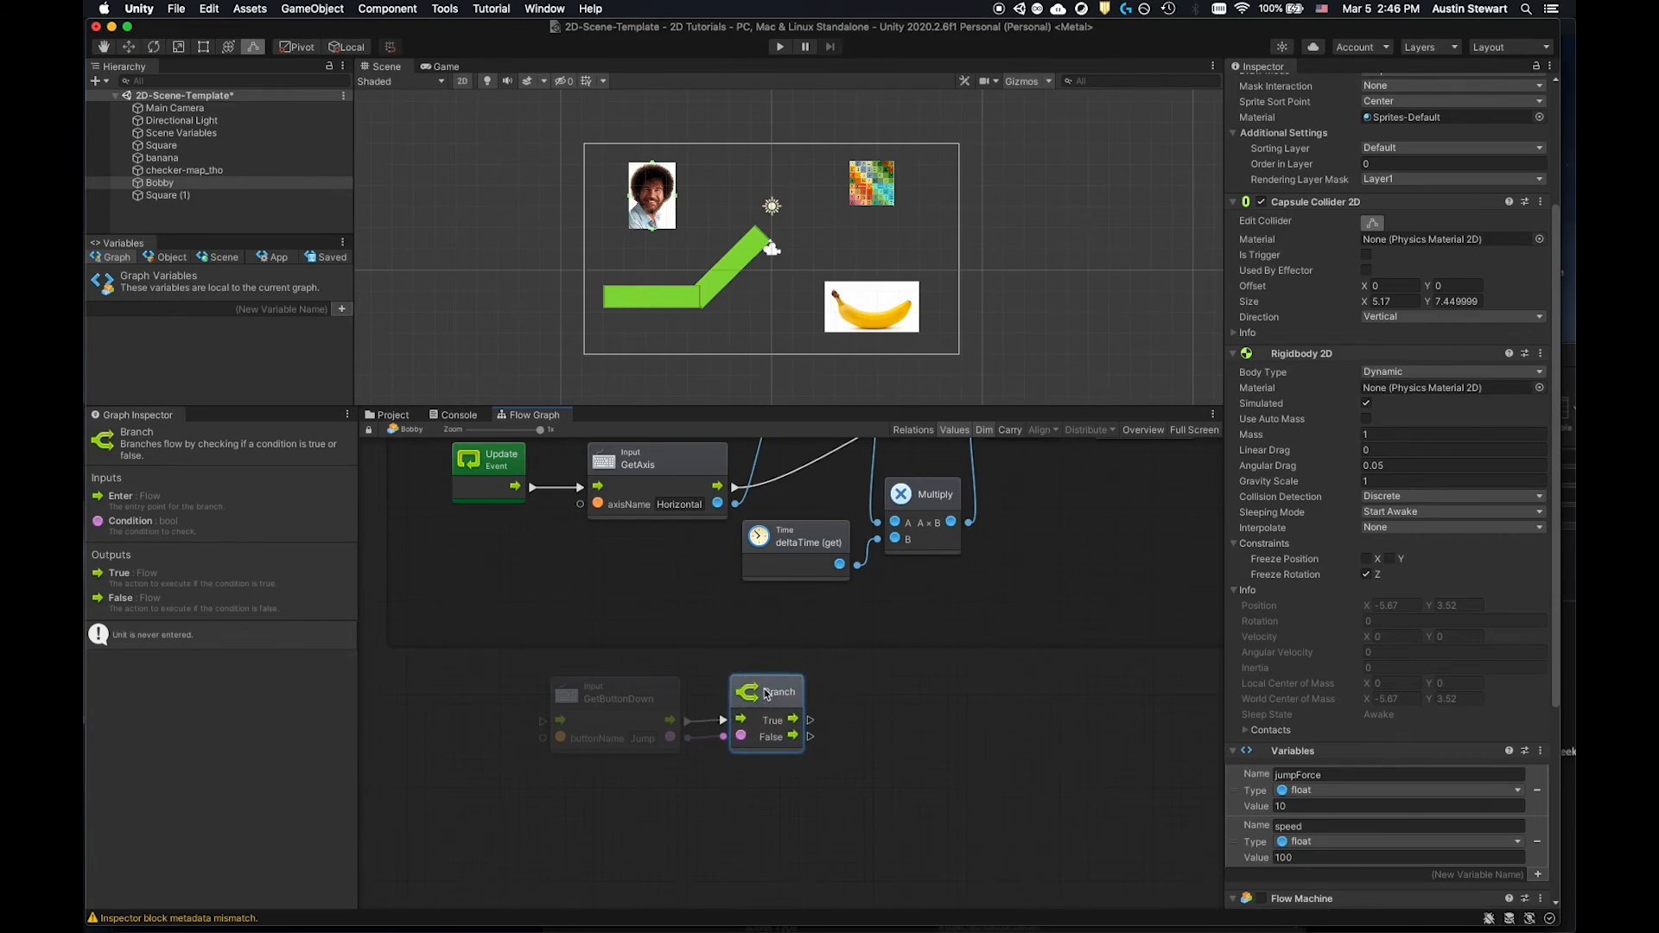
{"action": "scroll", "coordinate": [751, 741], "scroll_direction": "down", "scroll_amount": 4}
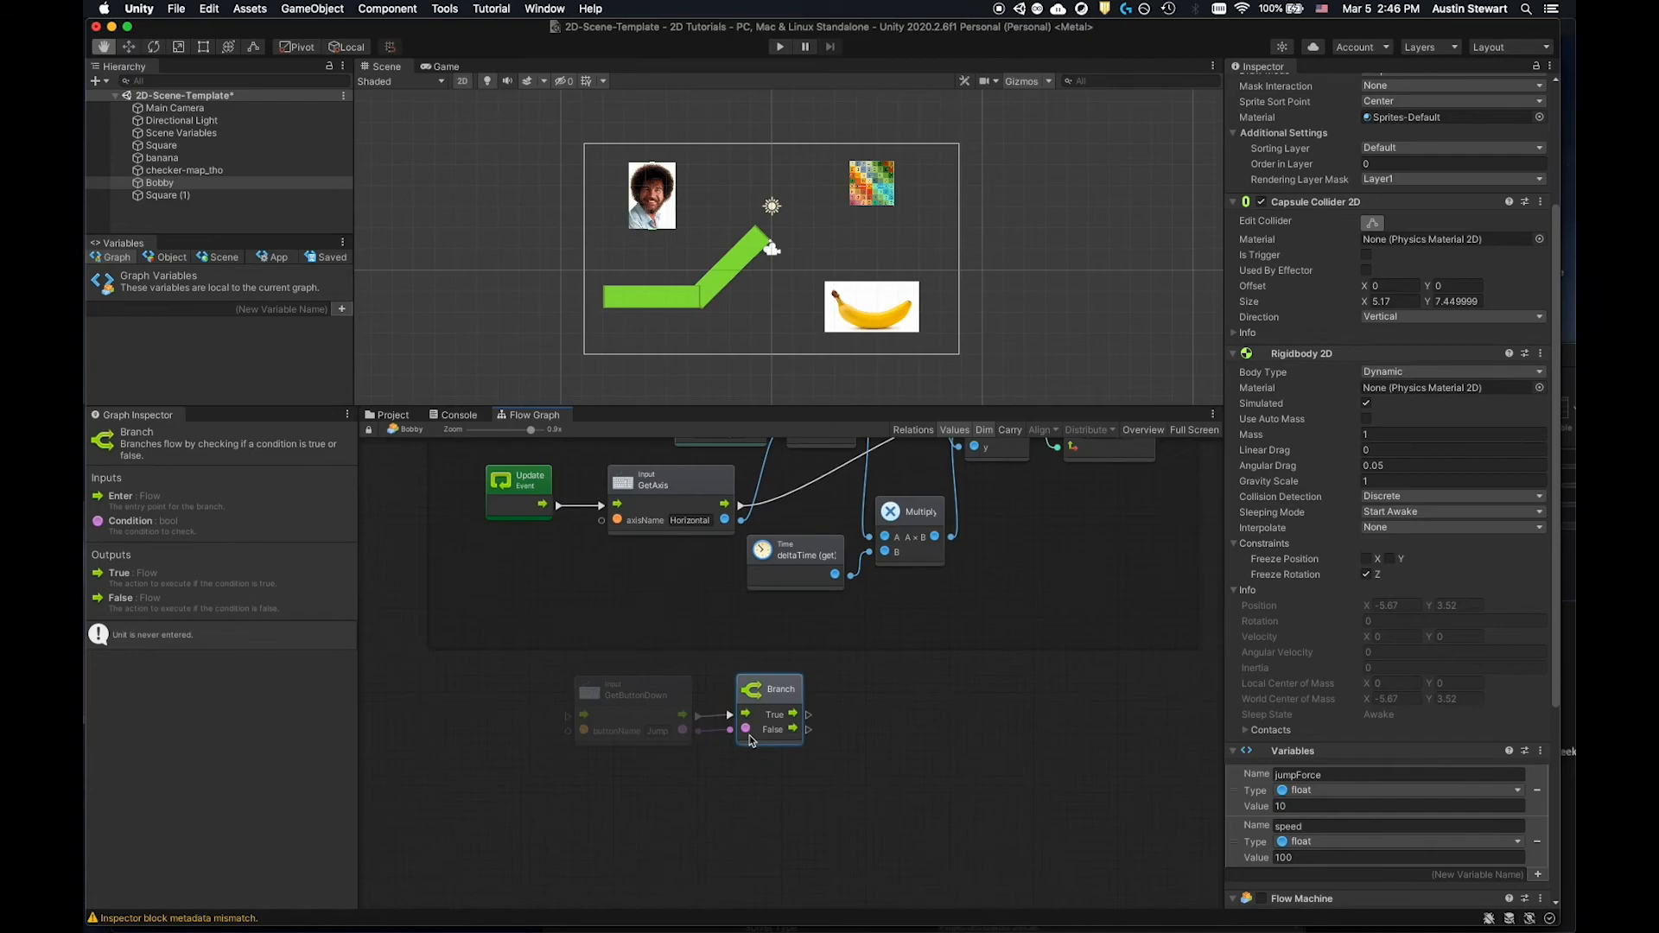
{"action": "scroll", "coordinate": [758, 734], "scroll_direction": "down", "scroll_amount": 1}
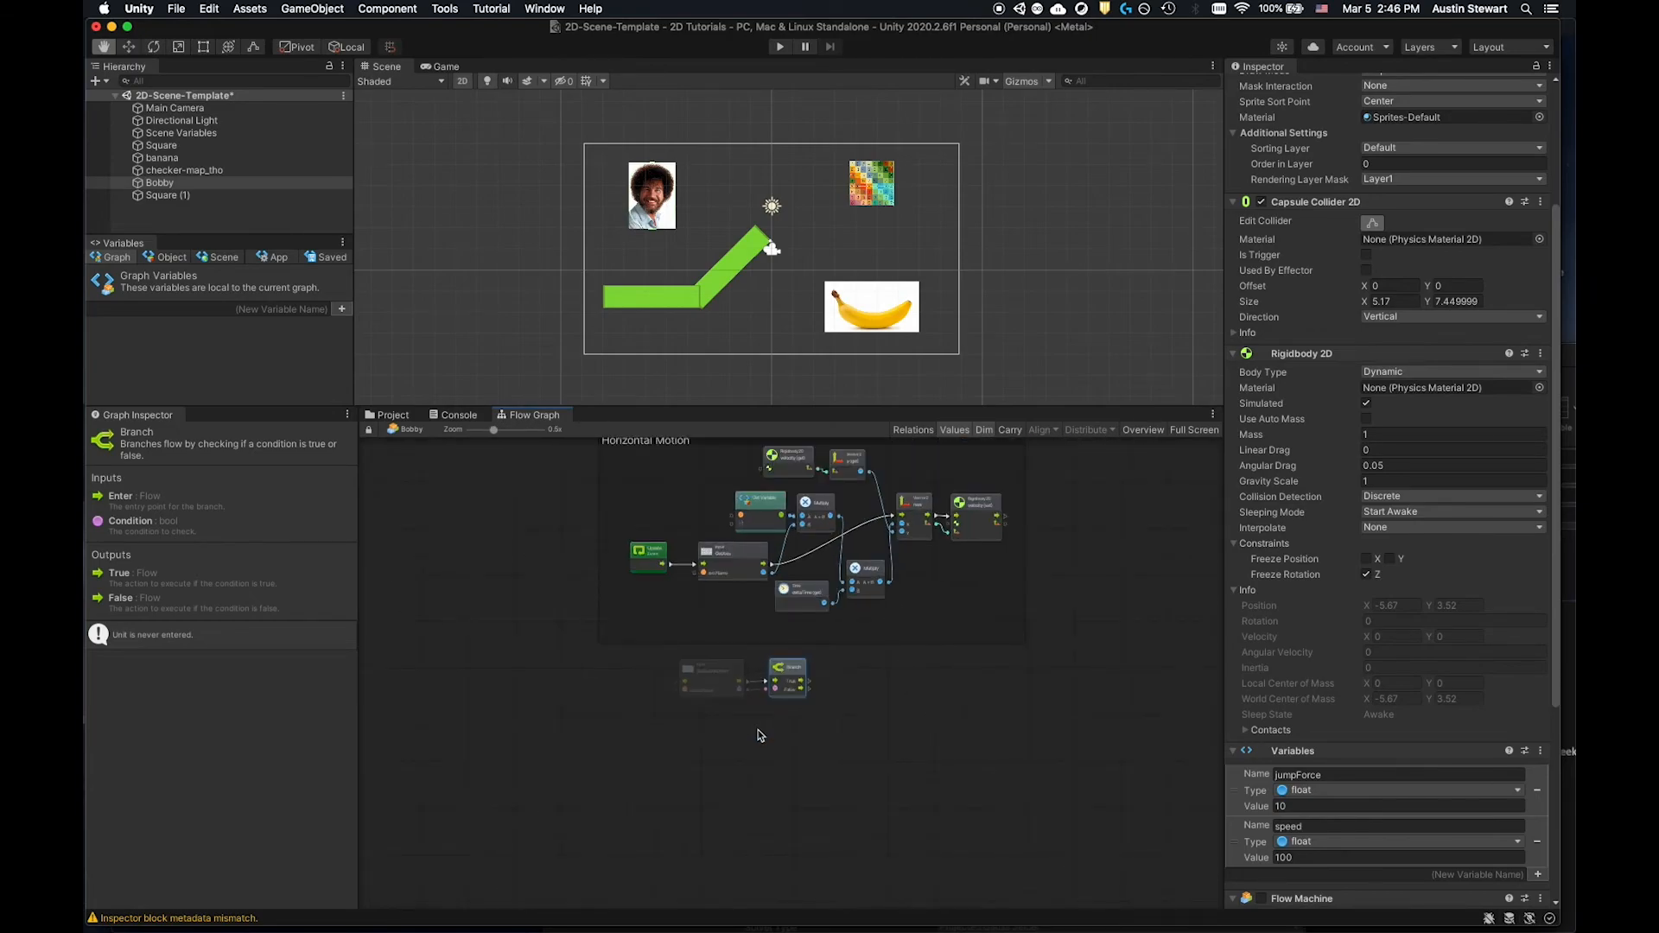
{"action": "left_click_drag", "start_coordinate": [674, 652], "coordinate": [800, 701]}
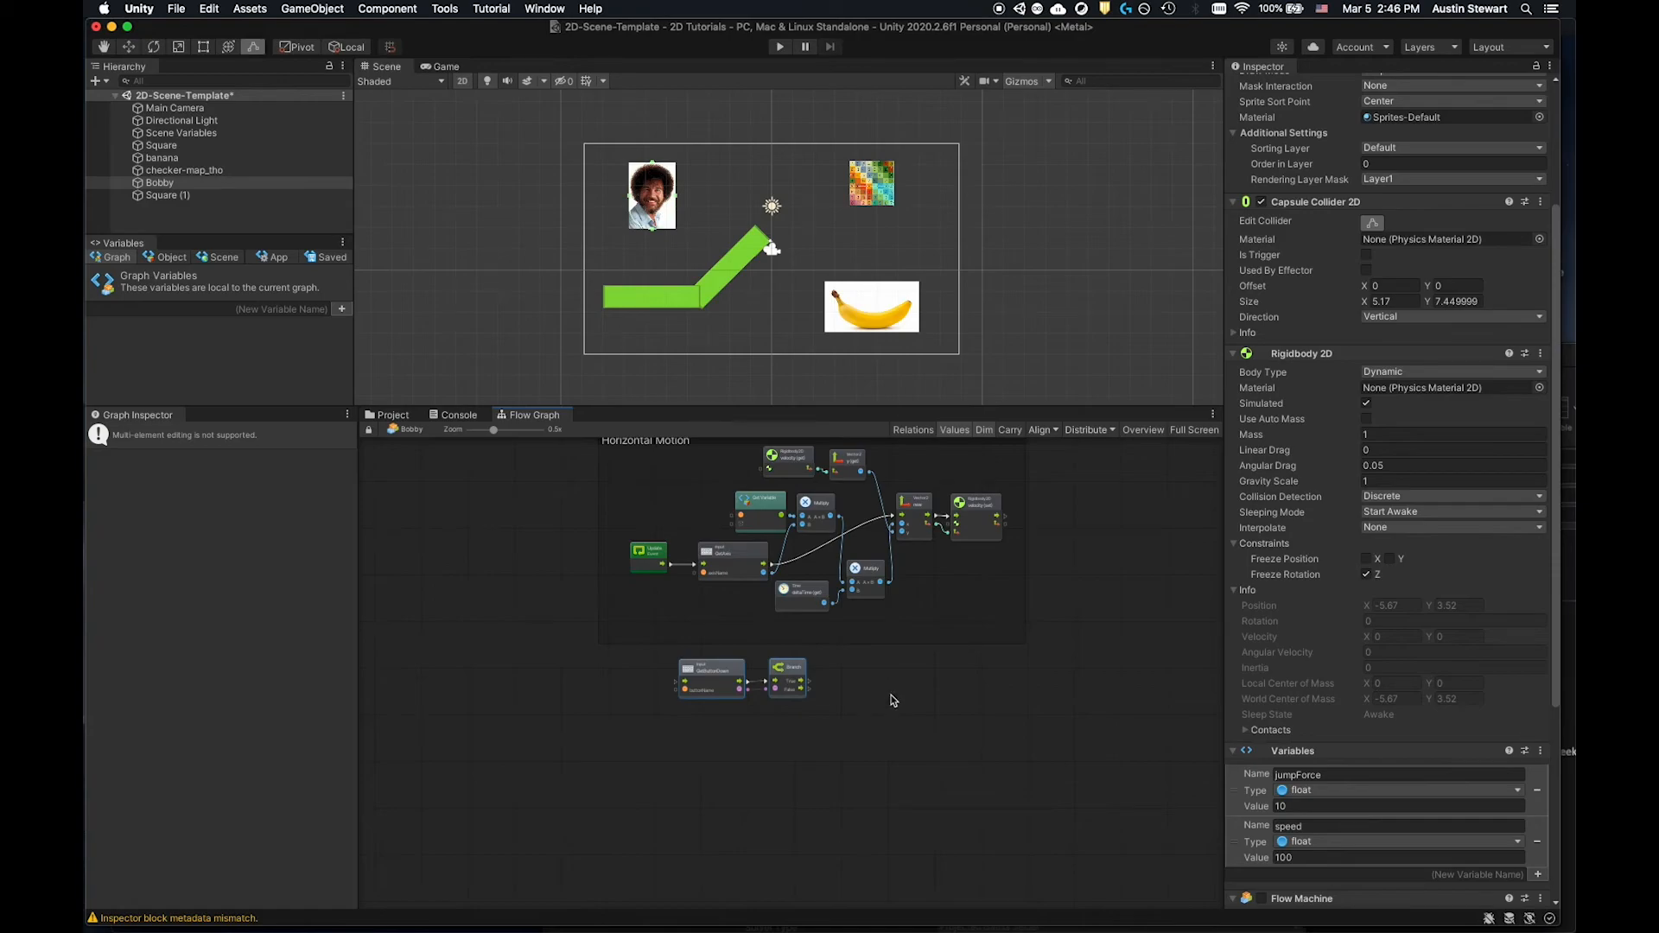
Spread out the flow graph by moving the Vector2 new, velocity (set), GetButtonDown and Branch nodes to the right.
{"action": "left_click_drag", "start_coordinate": [985, 501], "coordinate": [1091, 505]}
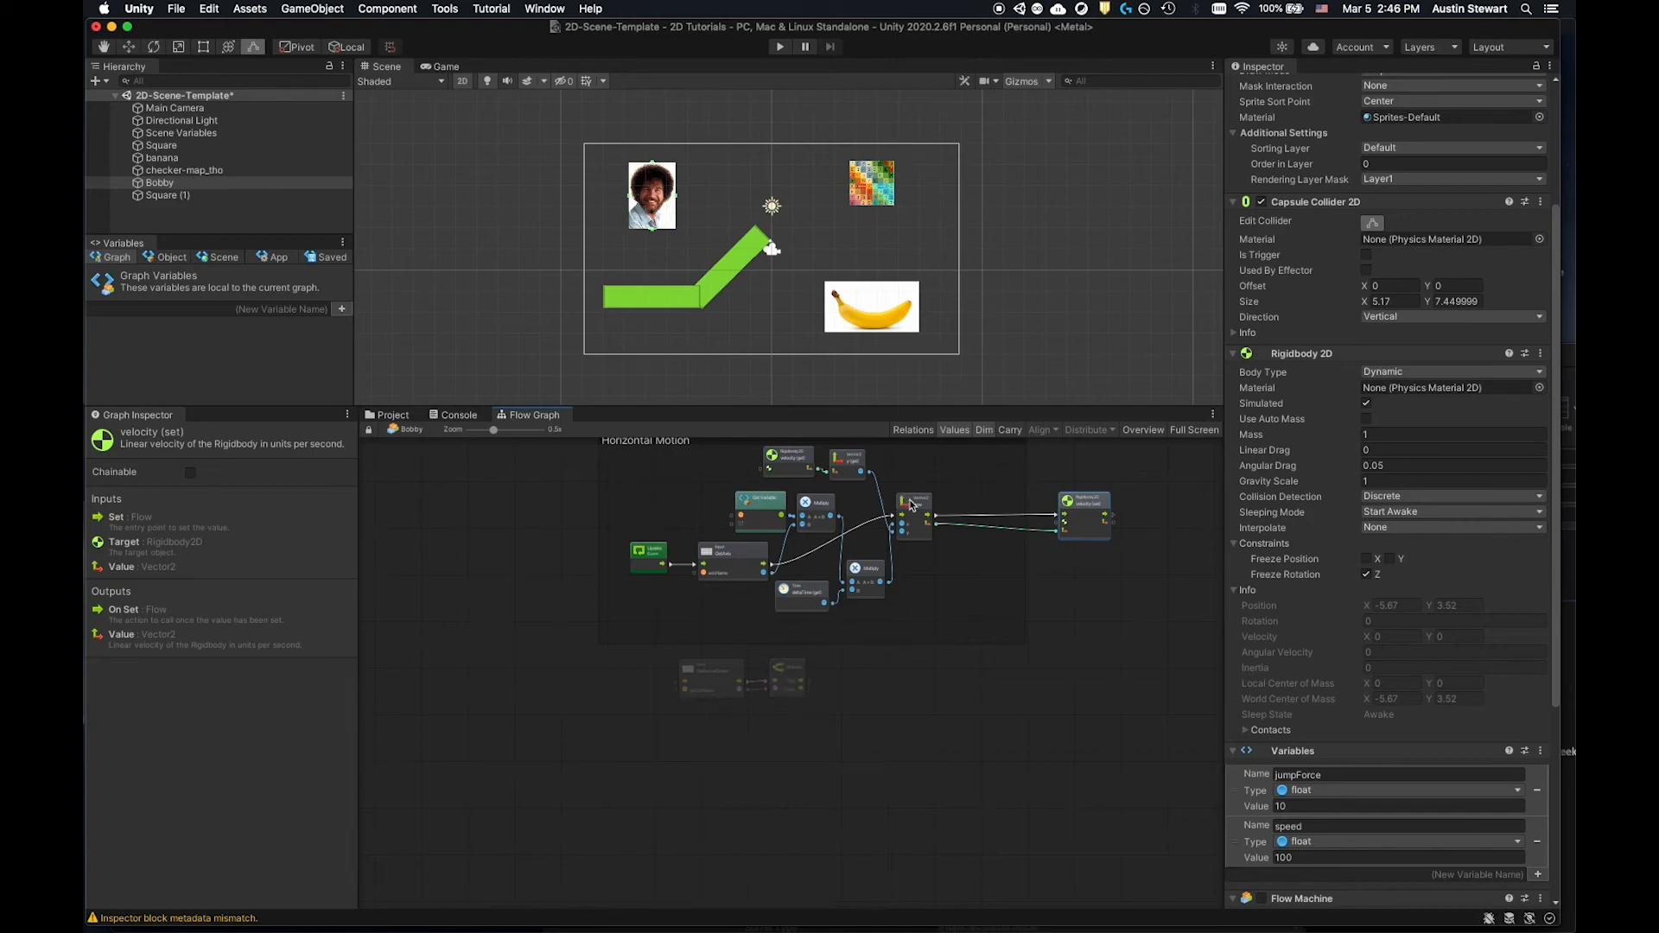
{"action": "left_click_drag", "start_coordinate": [920, 505], "coordinate": [1024, 505]}
{"action": "key", "text": "q"}
{"action": "scroll", "coordinate": [918, 604], "scroll_direction": "up", "scroll_amount": 3}
{"action": "scroll", "coordinate": [916, 596], "scroll_direction": "down", "scroll_amount": 2}
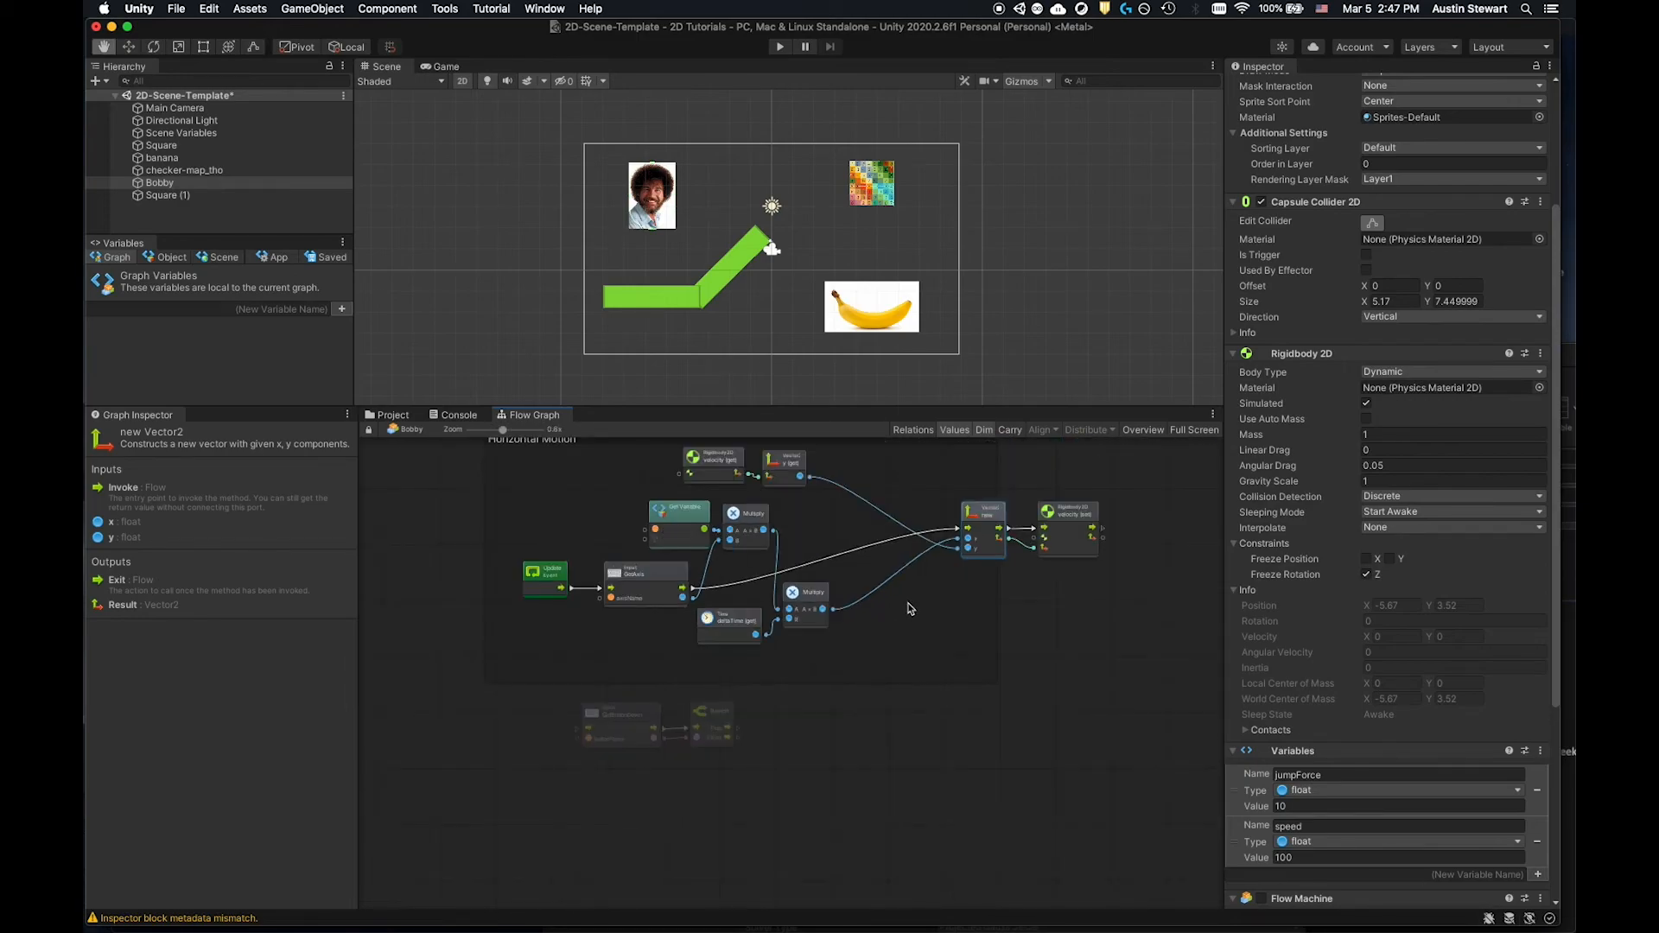
{"action": "left_click_drag", "start_coordinate": [932, 164], "coordinate": [819, 704]}
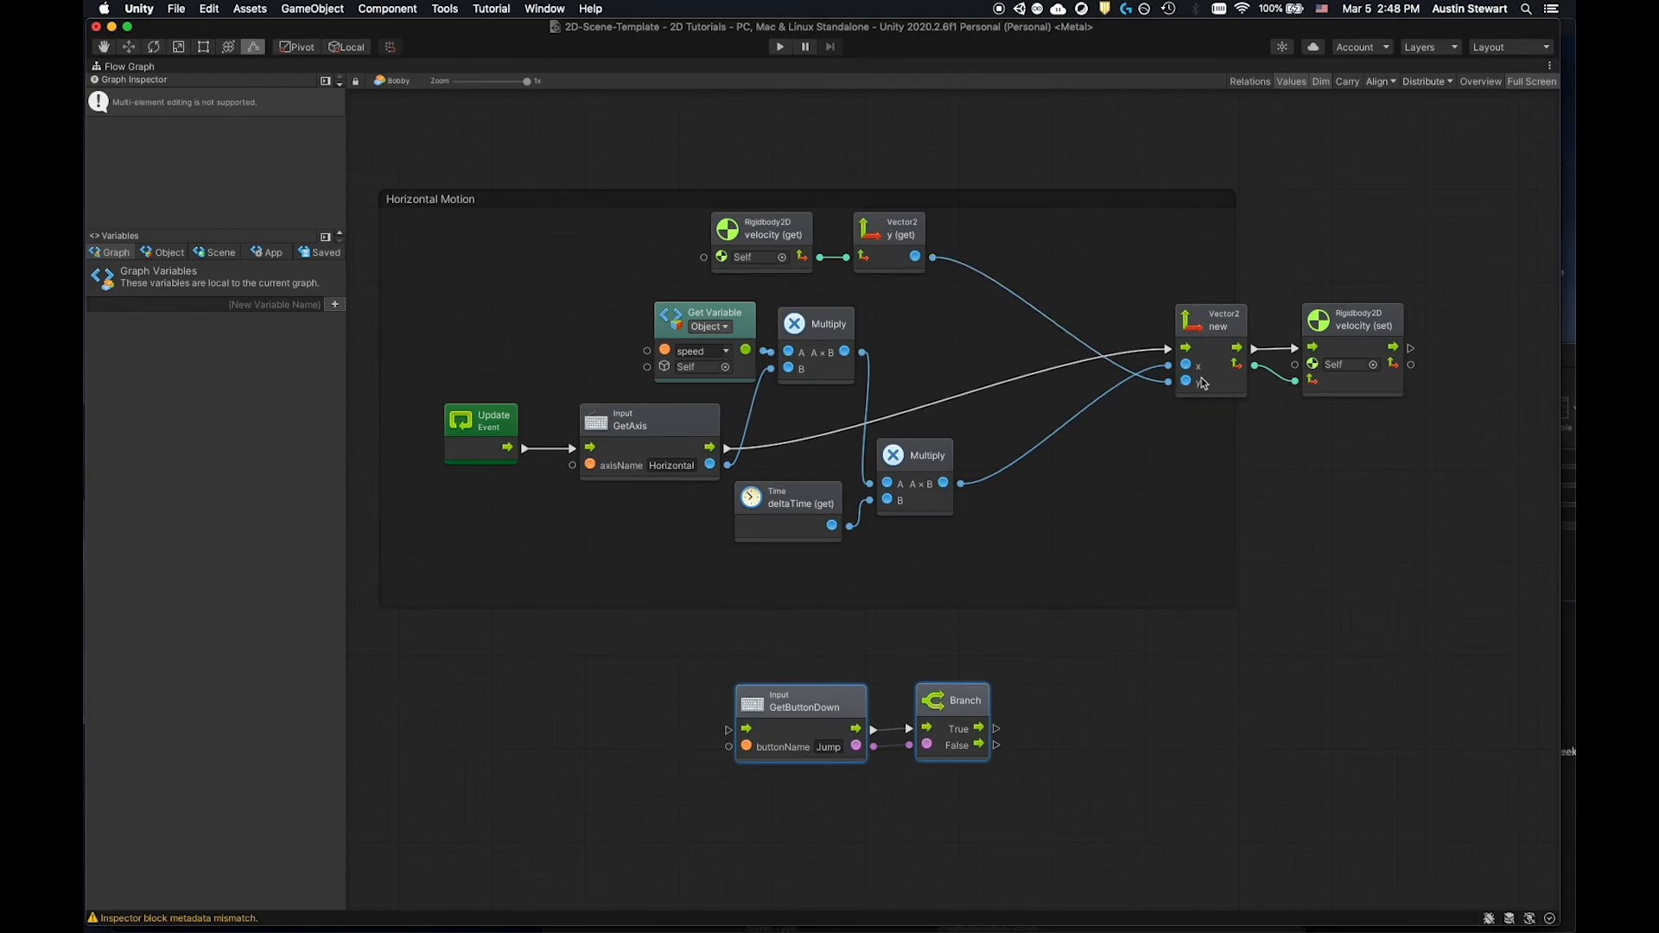
Duplicate the Vector2 new node, place the copy beside Branch, and connect Branch's True output to it.
{"action": "left_click_drag", "start_coordinate": [1205, 316], "coordinate": [1184, 315]}
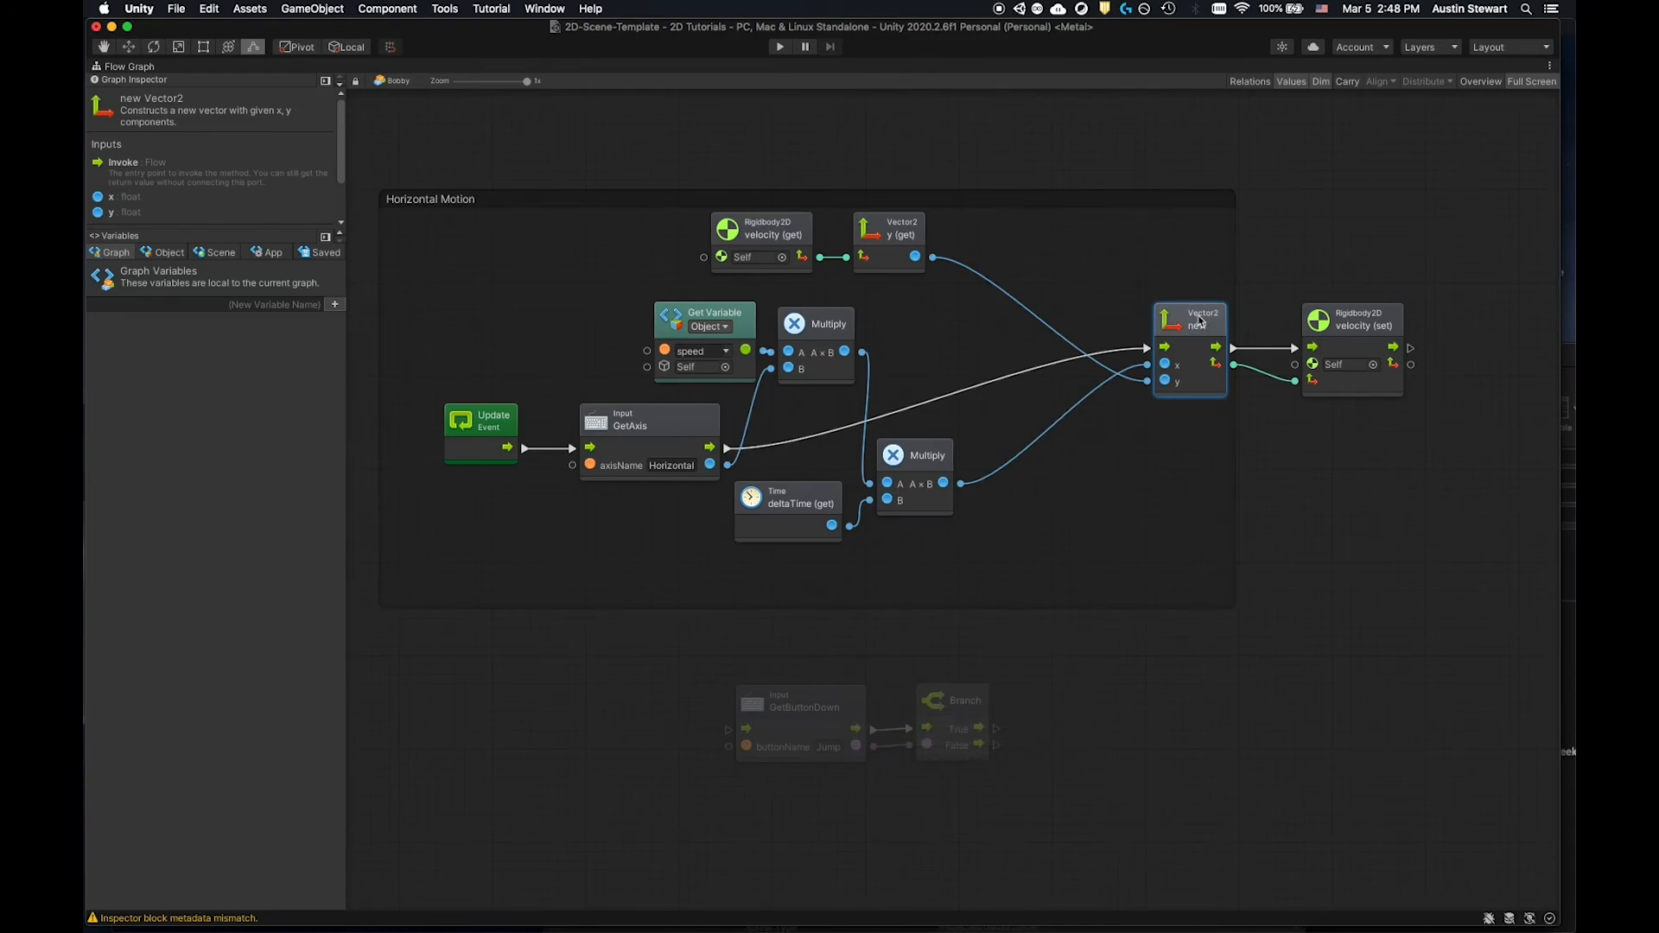
{"action": "key", "text": "super+d"}
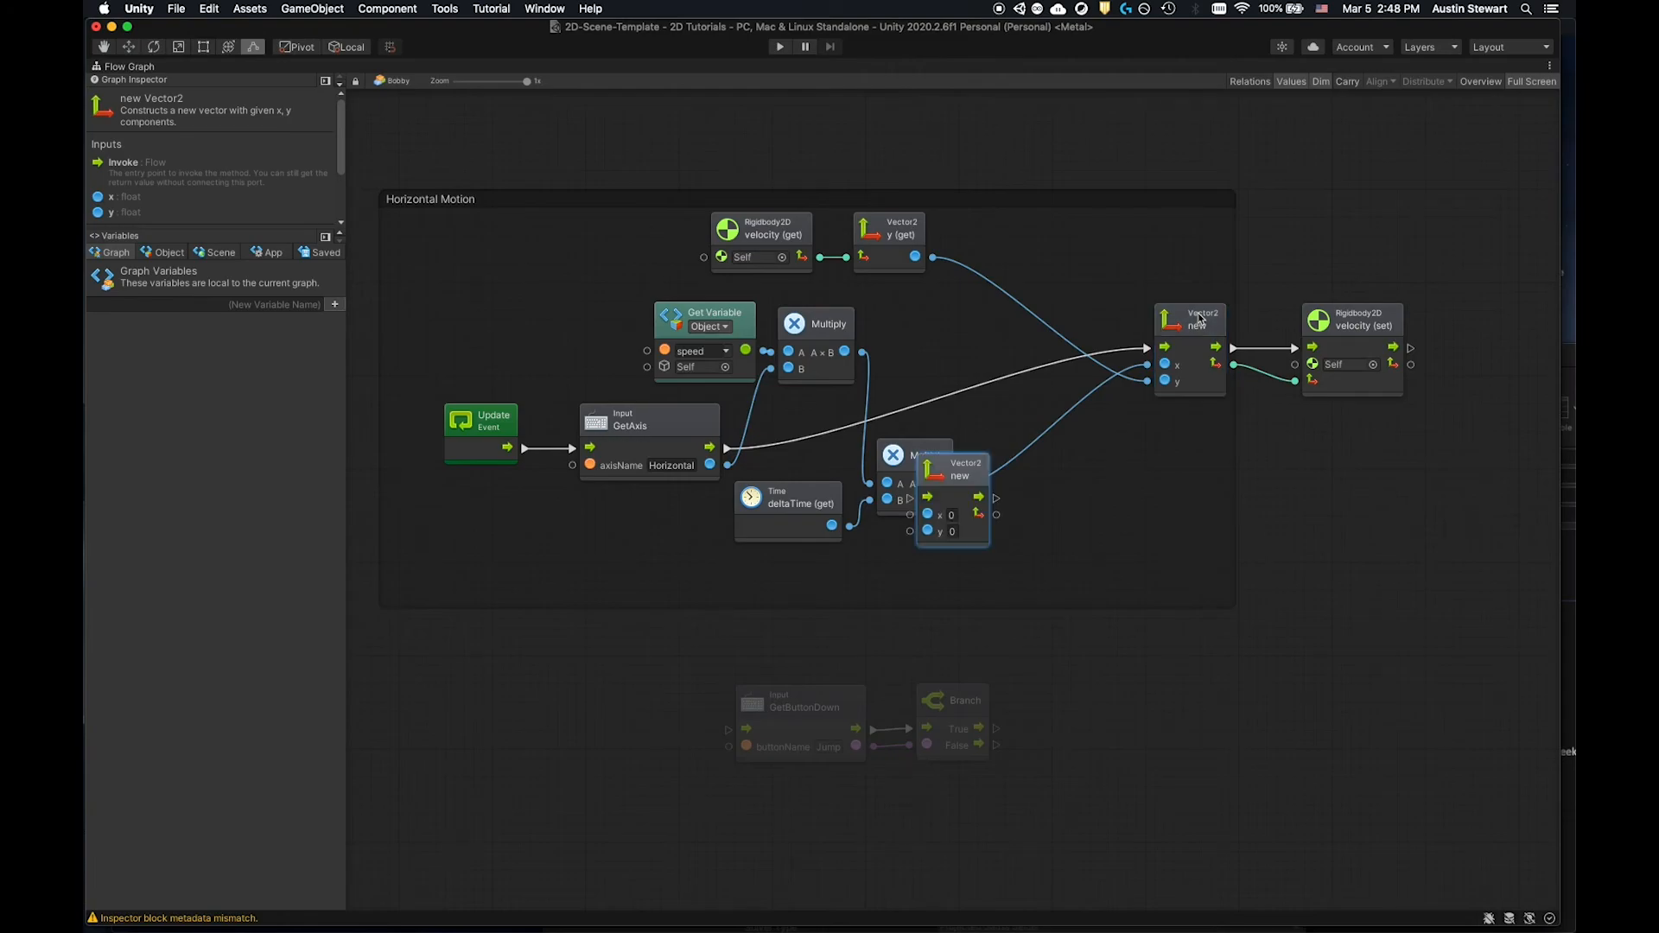
{"action": "left_click_drag", "start_coordinate": [956, 471], "coordinate": [1120, 672]}
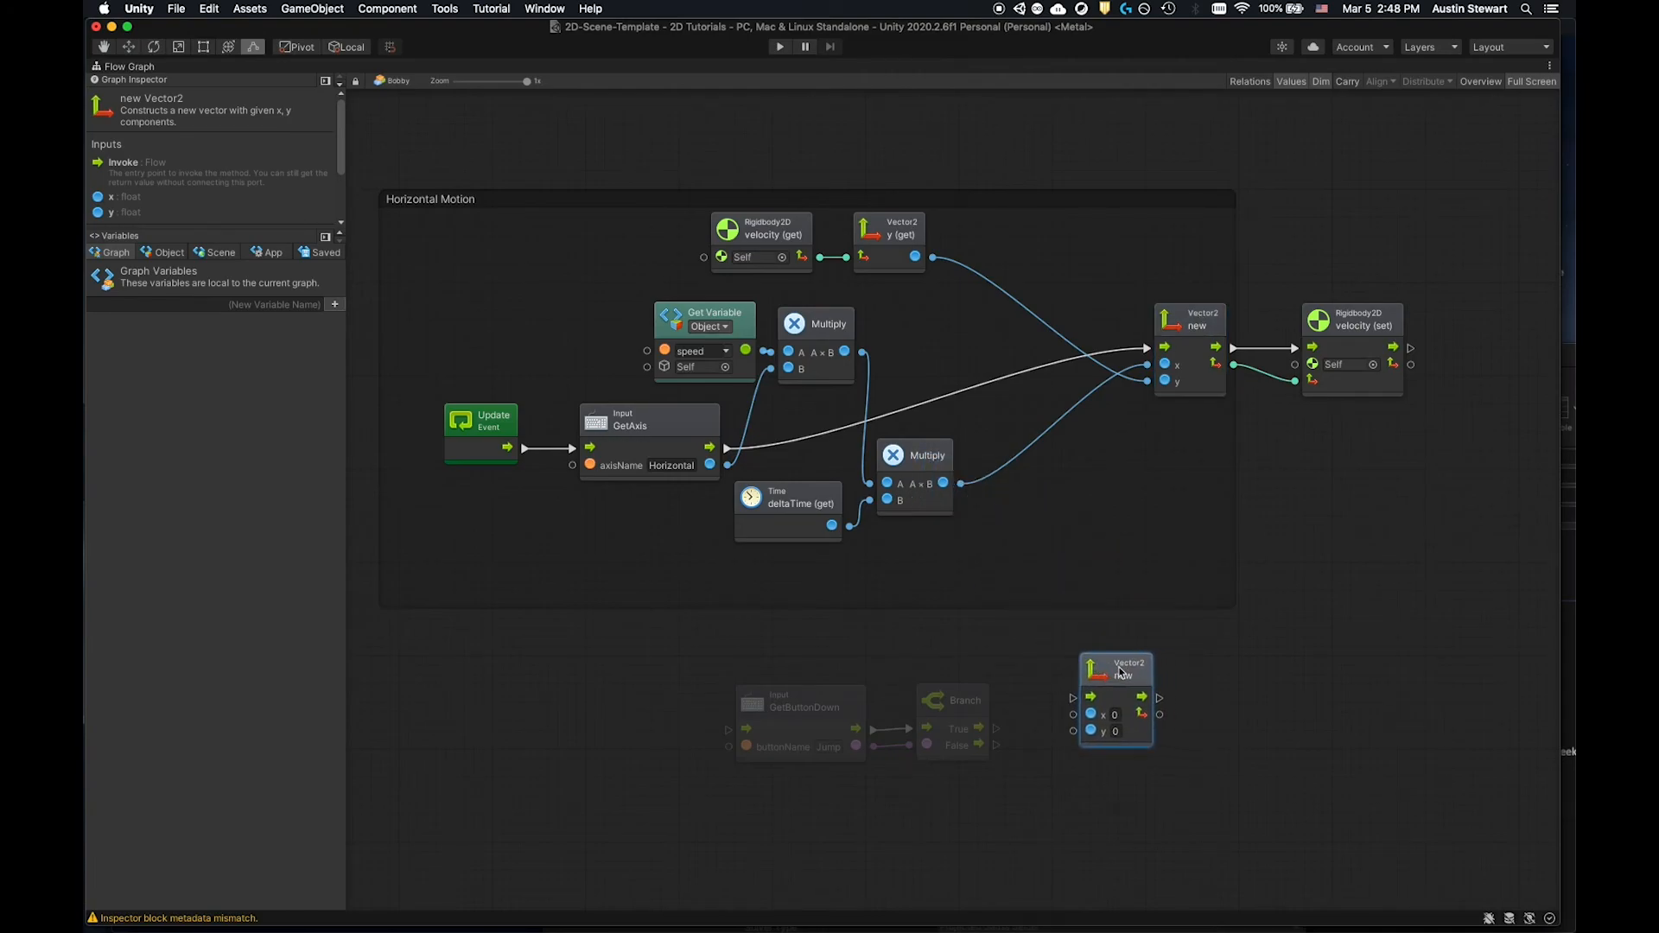
{"action": "left_click_drag", "start_coordinate": [998, 730], "coordinate": [1073, 699]}
Set the copied Vector2's y to 10 and feed its result into the velocity (set) node's value, with the copy placed further right.
{"action": "left_click", "coordinate": [1117, 732]}
{"action": "left_click", "coordinate": [1248, 720]}
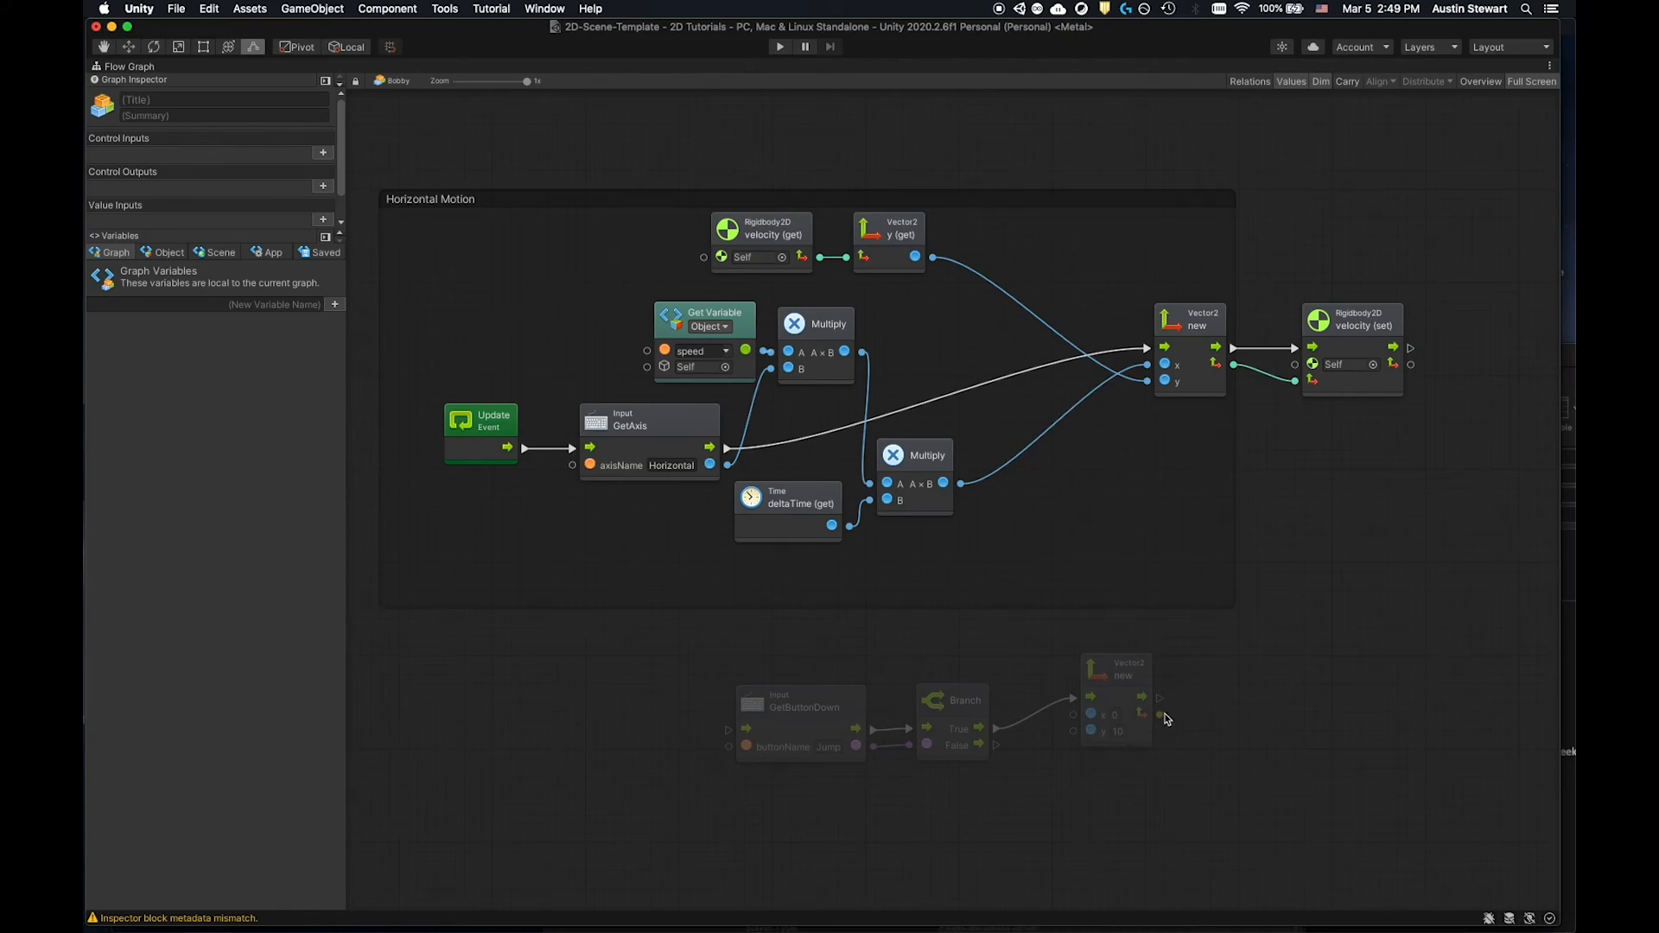
{"action": "left_click_drag", "start_coordinate": [1160, 715], "coordinate": [1298, 387]}
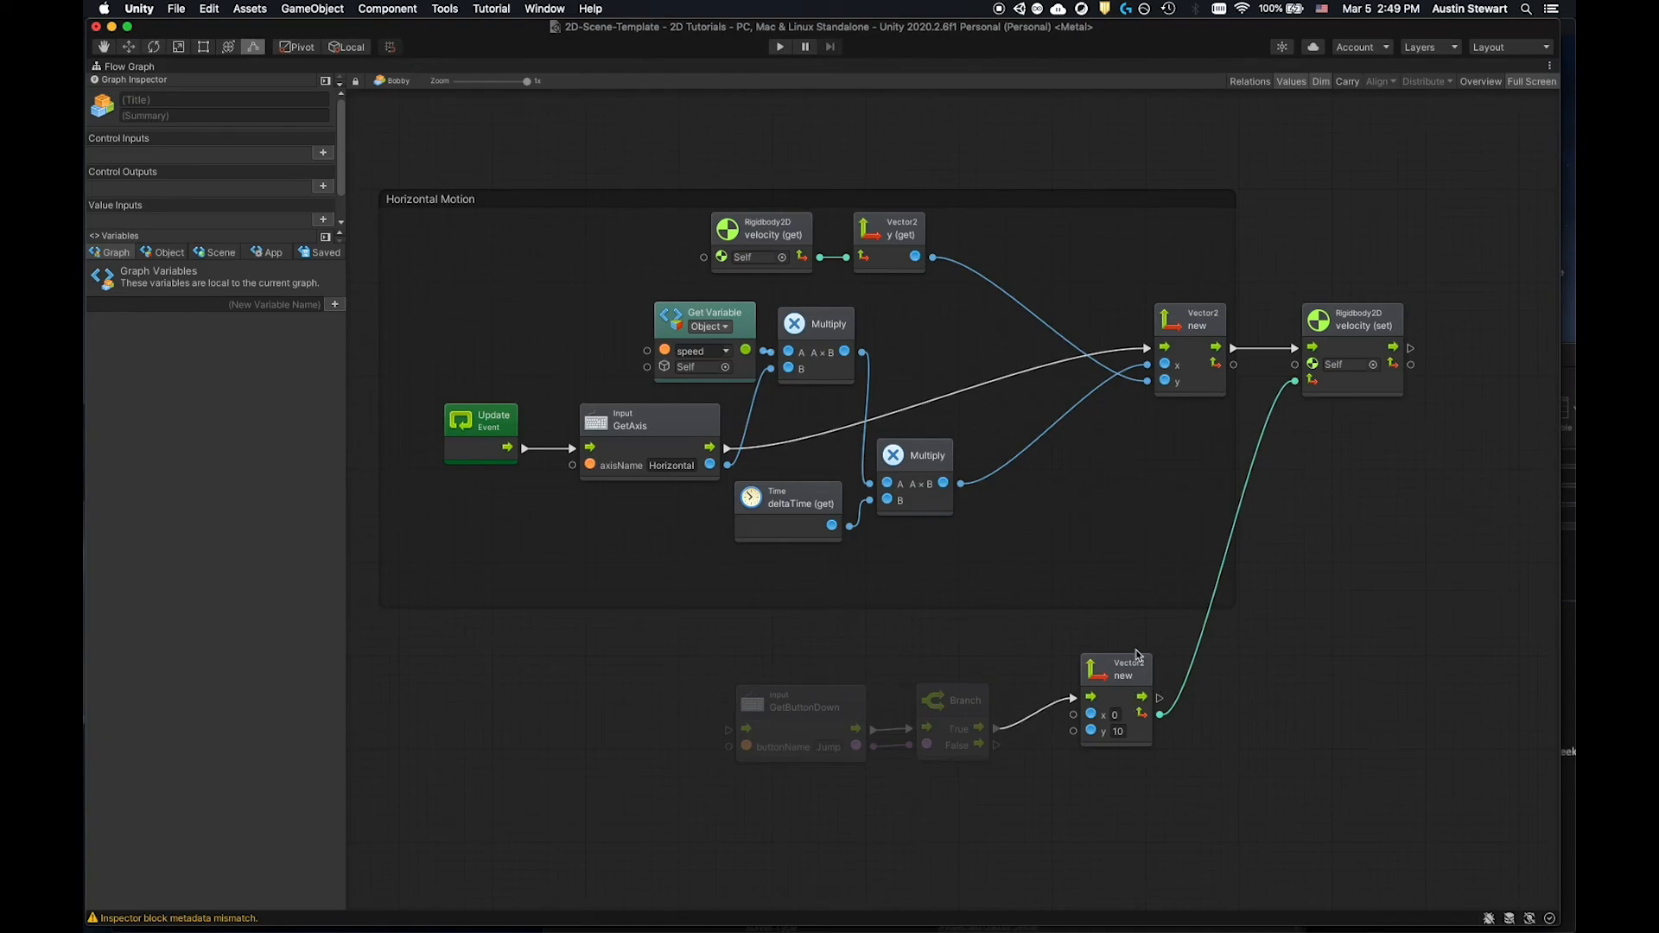
{"action": "left_click_drag", "start_coordinate": [1122, 678], "coordinate": [1221, 662]}
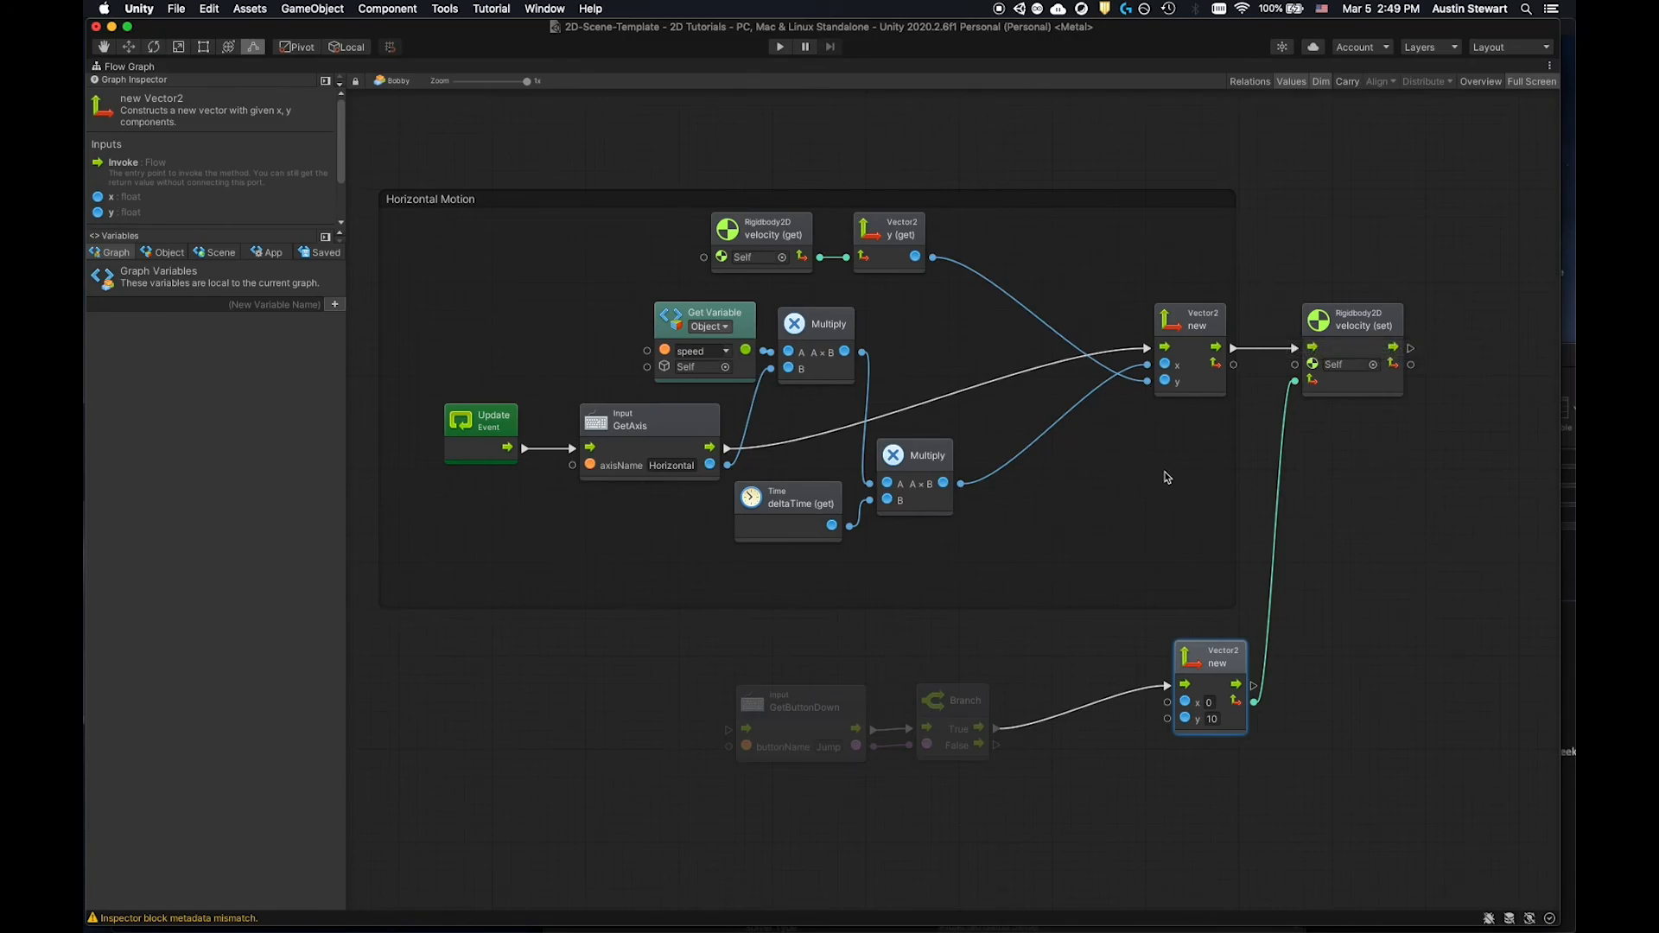
{"action": "left_click_drag", "start_coordinate": [1213, 668], "coordinate": [1203, 640]}
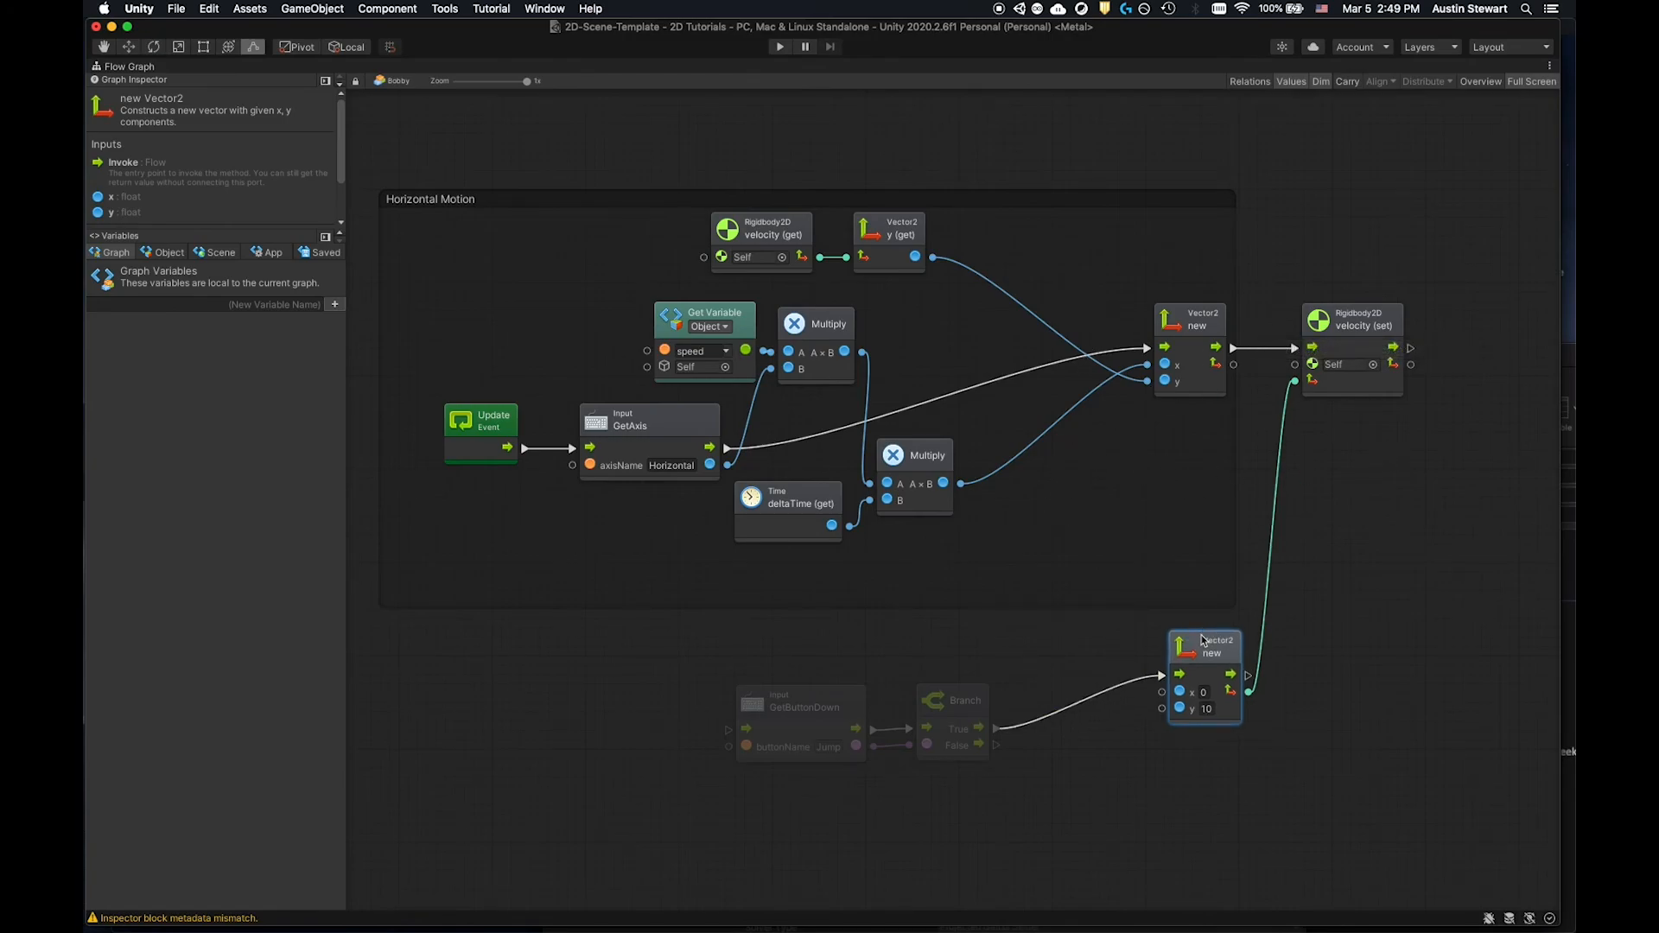
Replace the lower Vector2 copy with a duplicate of the Vector2 new and velocity (set) pair, placed beyond the Branch node.
{"action": "right_click", "coordinate": [1202, 640]}
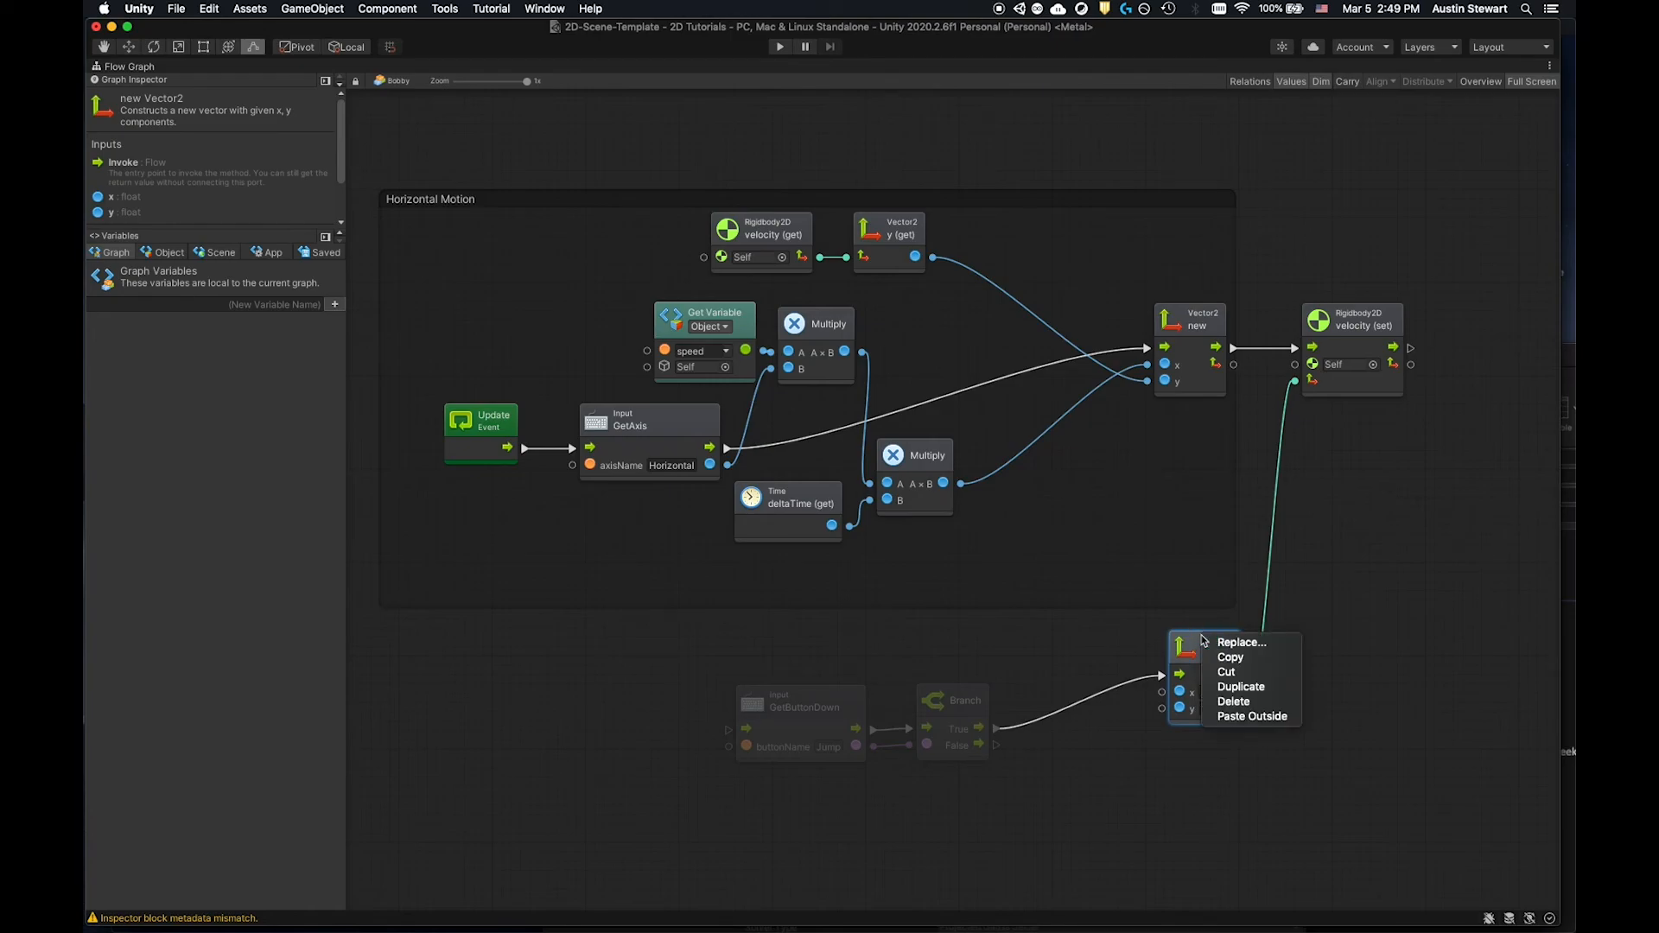
{"action": "left_click", "coordinate": [1228, 700]}
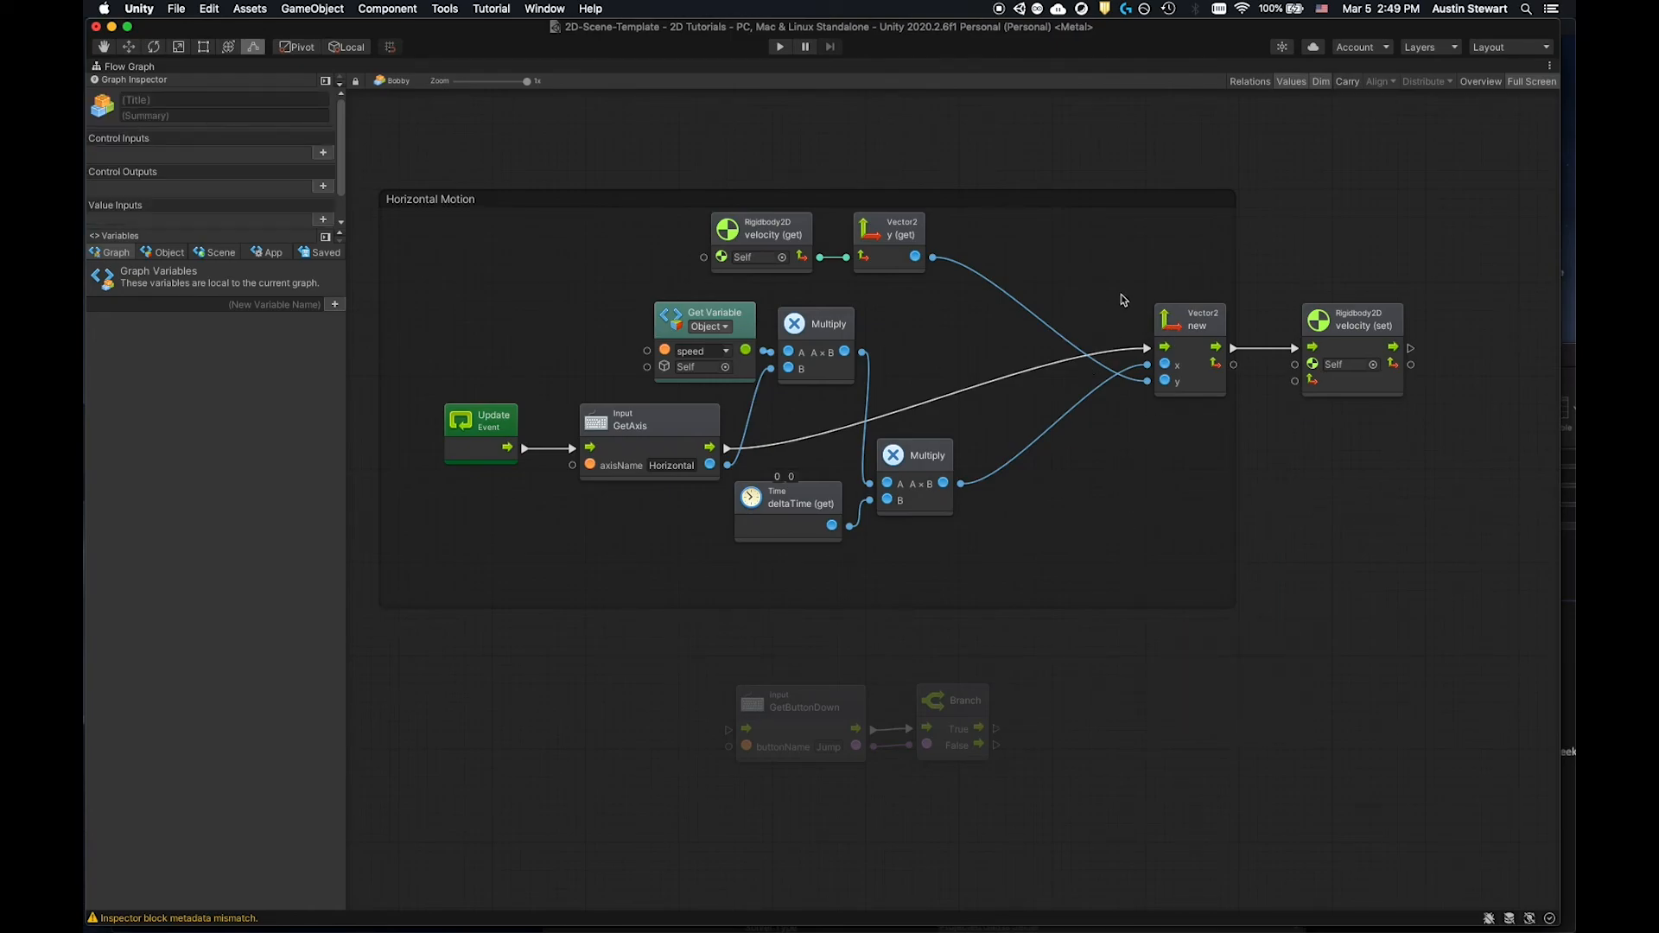
{"action": "left_click_drag", "start_coordinate": [1134, 273], "coordinate": [1399, 426]}
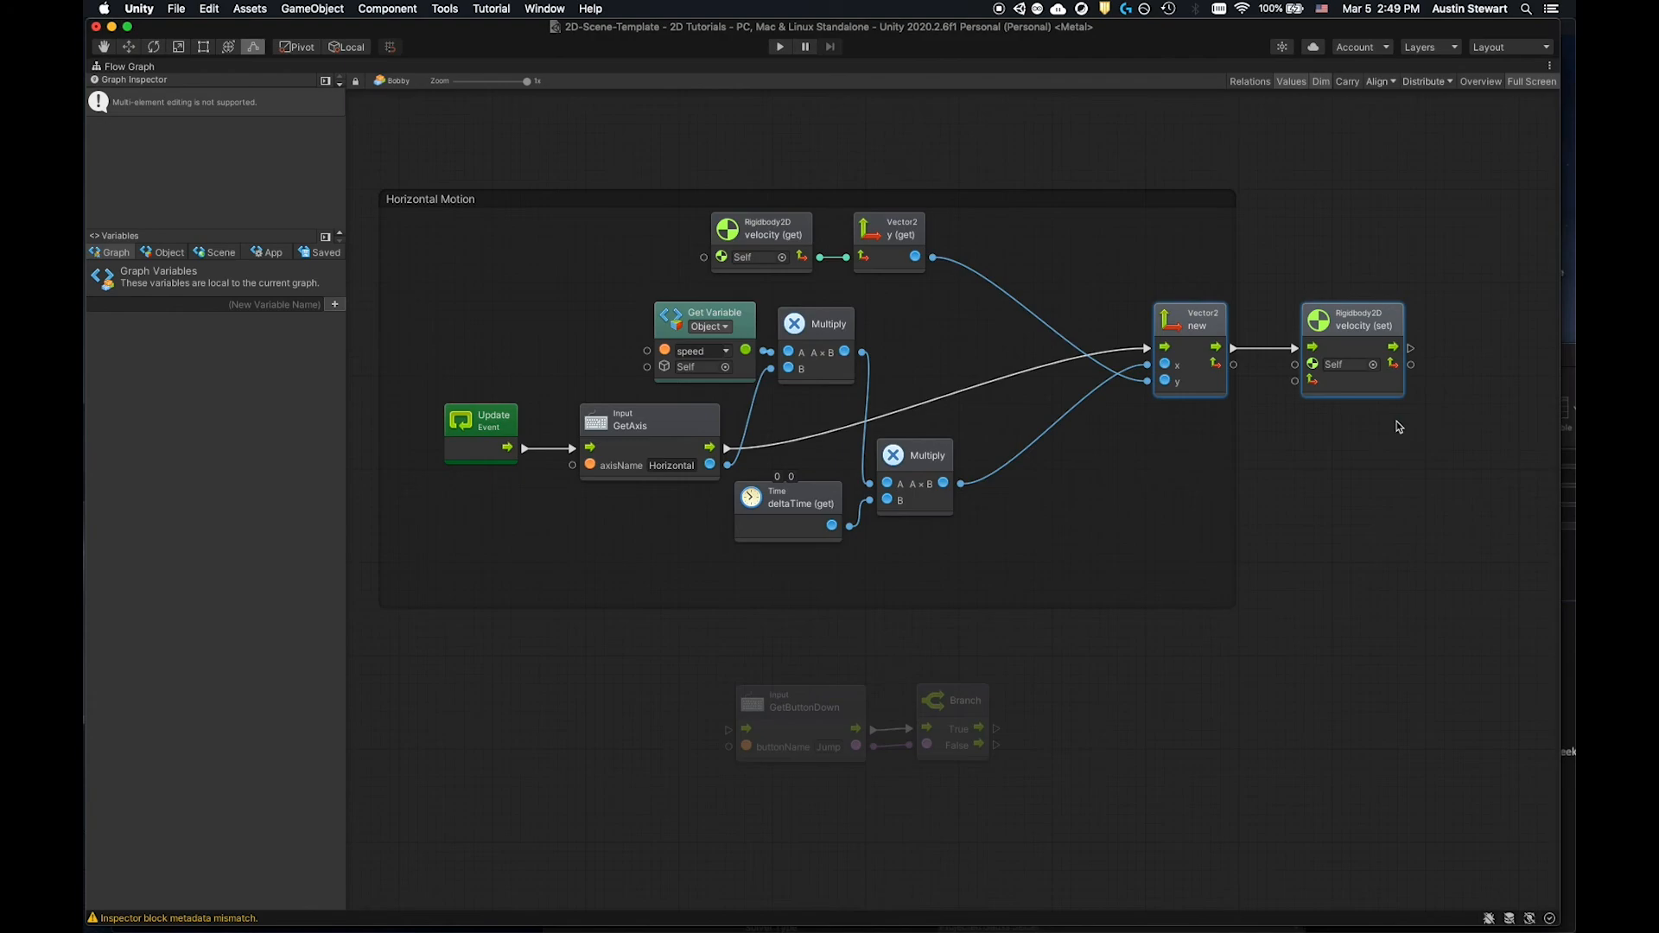
{"action": "key", "text": "ctrl+d"}
{"action": "left_click_drag", "start_coordinate": [1026, 467], "coordinate": [1375, 727]}
Move the original Vector2 new and velocity (set) nodes further right, and reroute GetAxis's flow output to GetButtonDown.
{"action": "left_click_drag", "start_coordinate": [1191, 316], "coordinate": [1343, 348]}
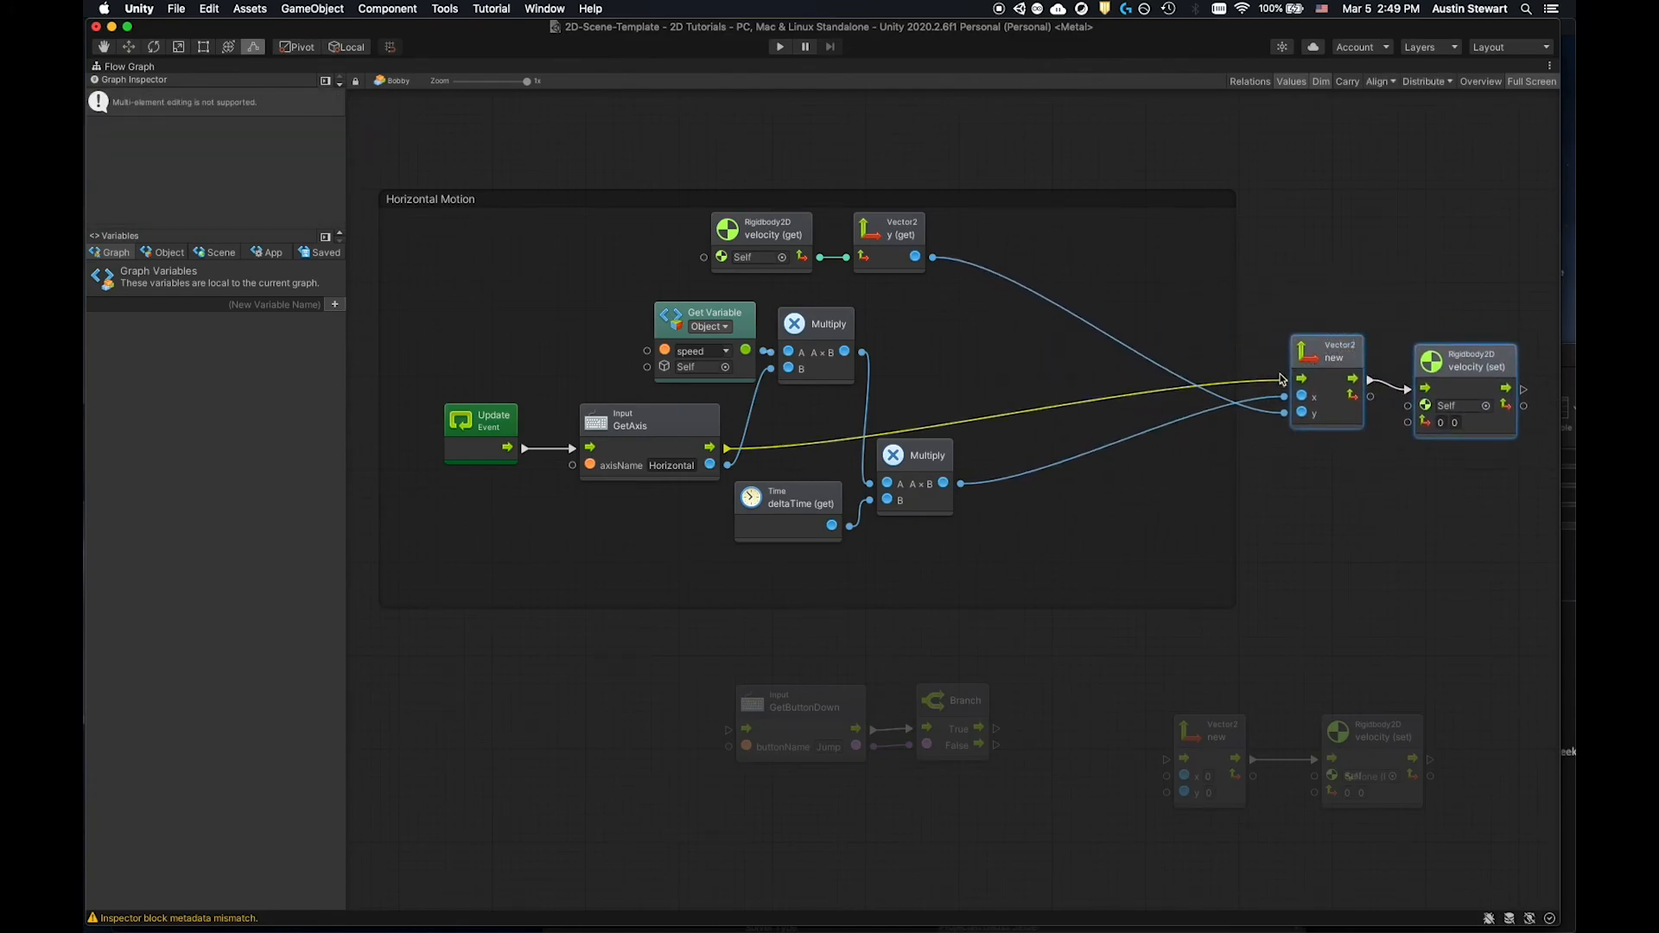
{"action": "right_click", "coordinate": [1282, 383]}
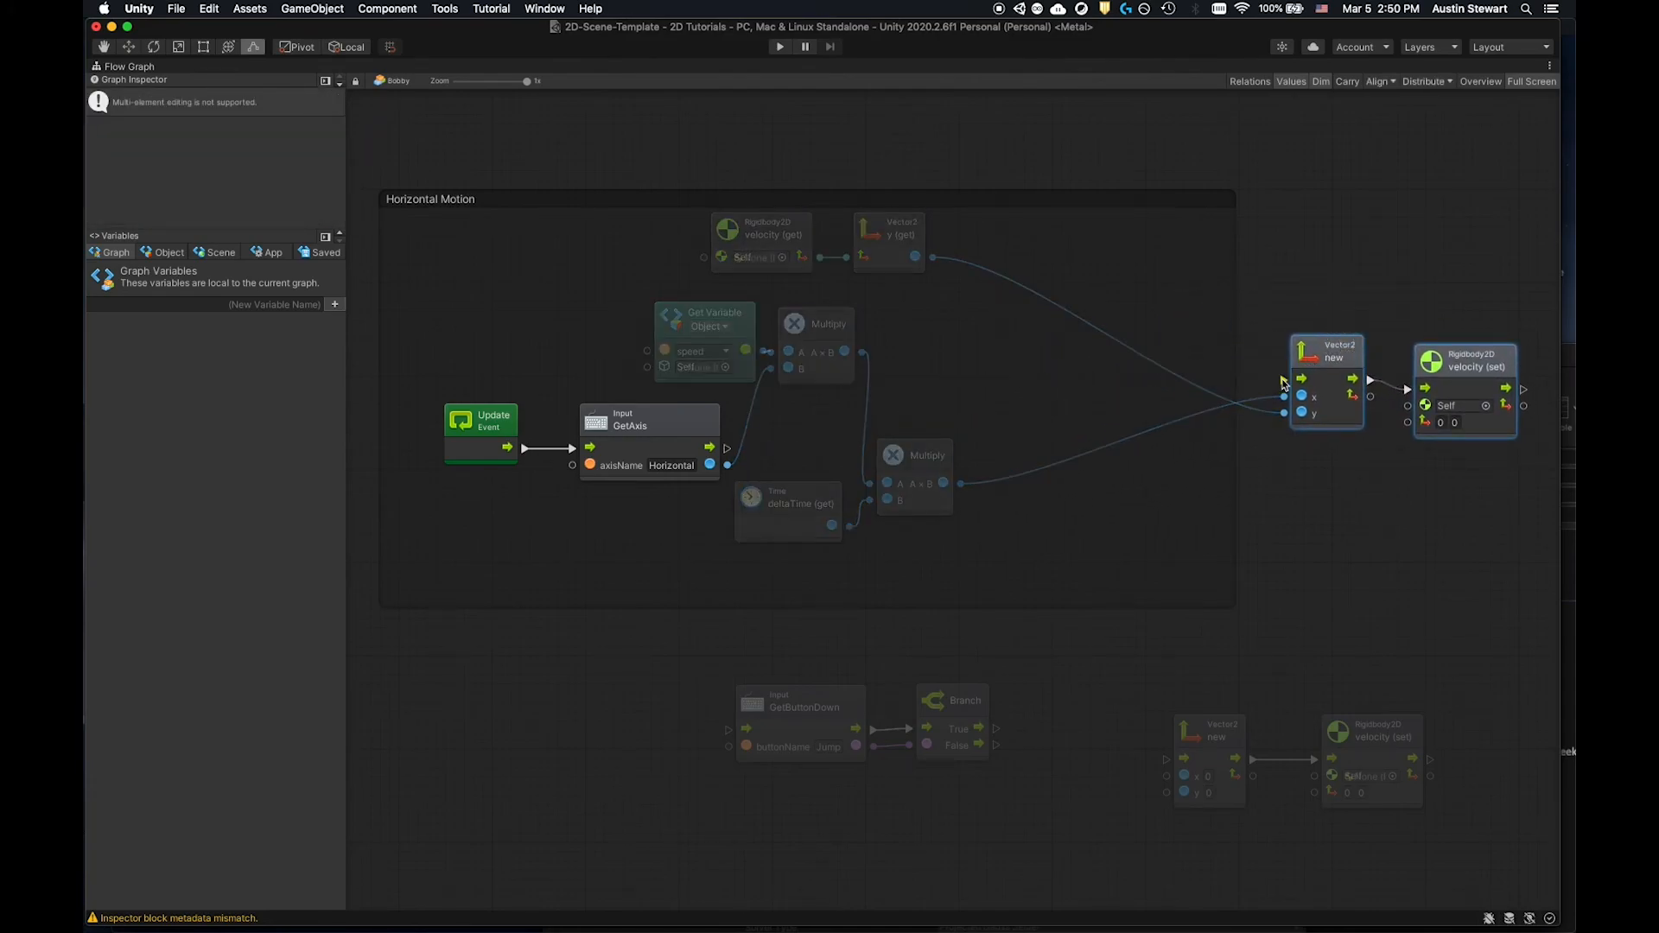
{"action": "left_click", "coordinate": [642, 423]}
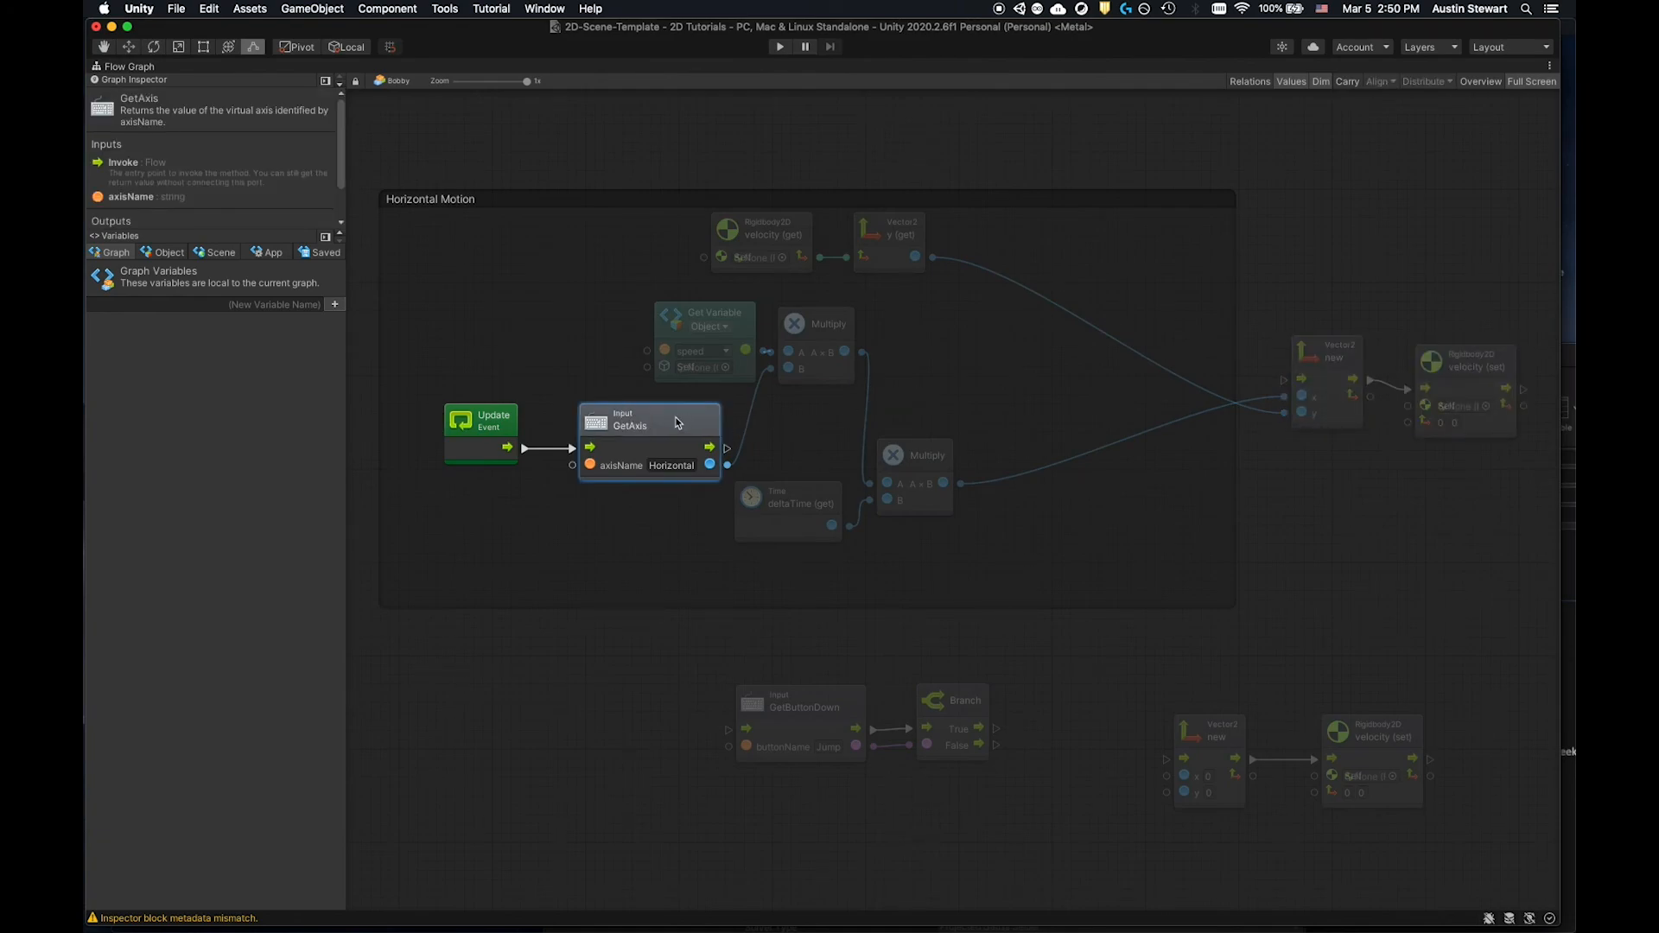
{"action": "left_click_drag", "start_coordinate": [720, 448], "coordinate": [728, 732]}
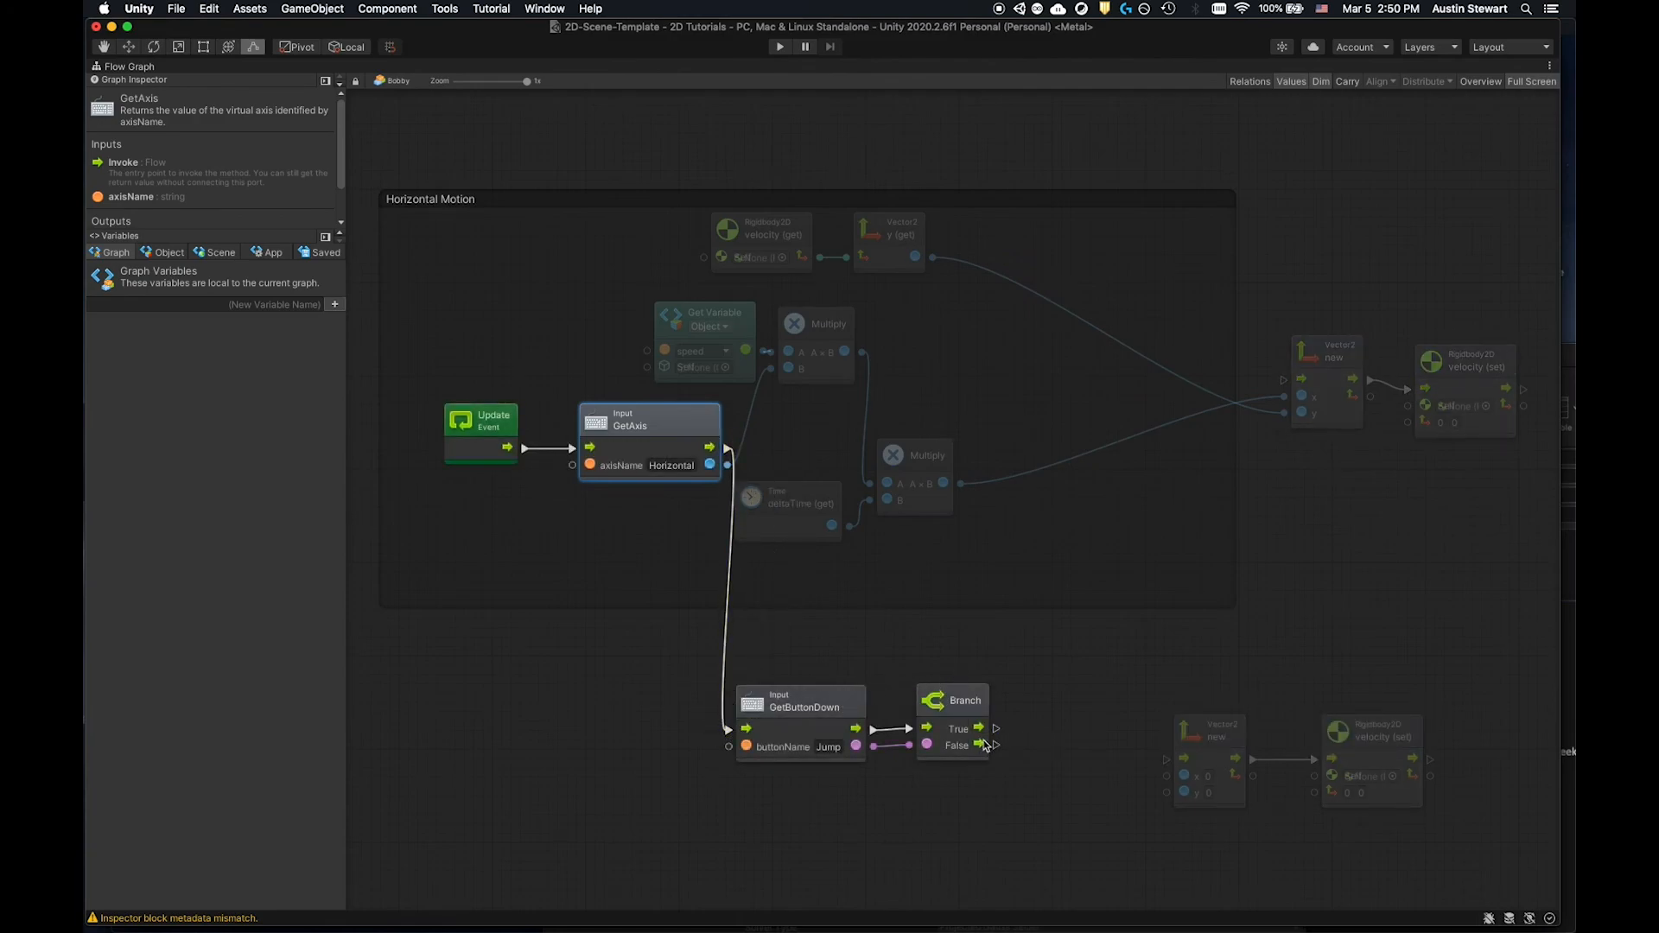
Connect Branch's False output to the flow input of the original Vector2 new node.
{"action": "mouse_move", "coordinate": [1001, 732]}
{"action": "left_mouse_down"}
{"action": "mouse_move", "coordinate": [1039, 724]}
{"action": "mouse_move", "coordinate": [1162, 765]}
{"action": "mouse_move", "coordinate": [990, 709]}
{"action": "left_mouse_up"}
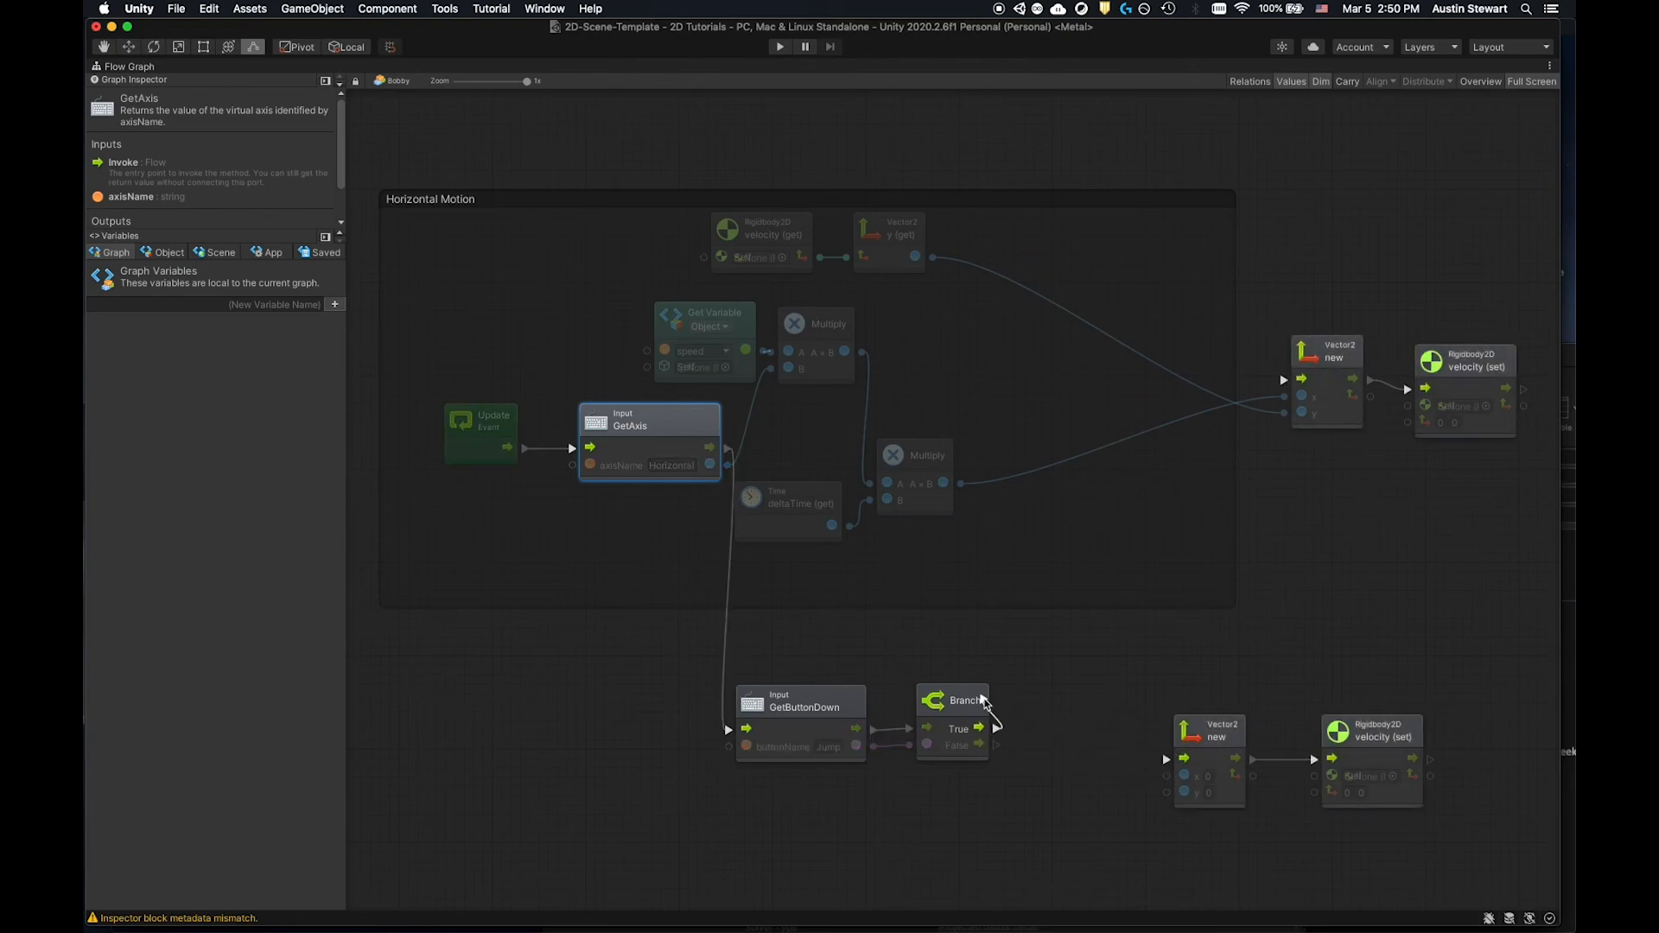
{"action": "key", "text": "Escape"}
{"action": "left_click_drag", "start_coordinate": [995, 748], "coordinate": [1285, 384]}
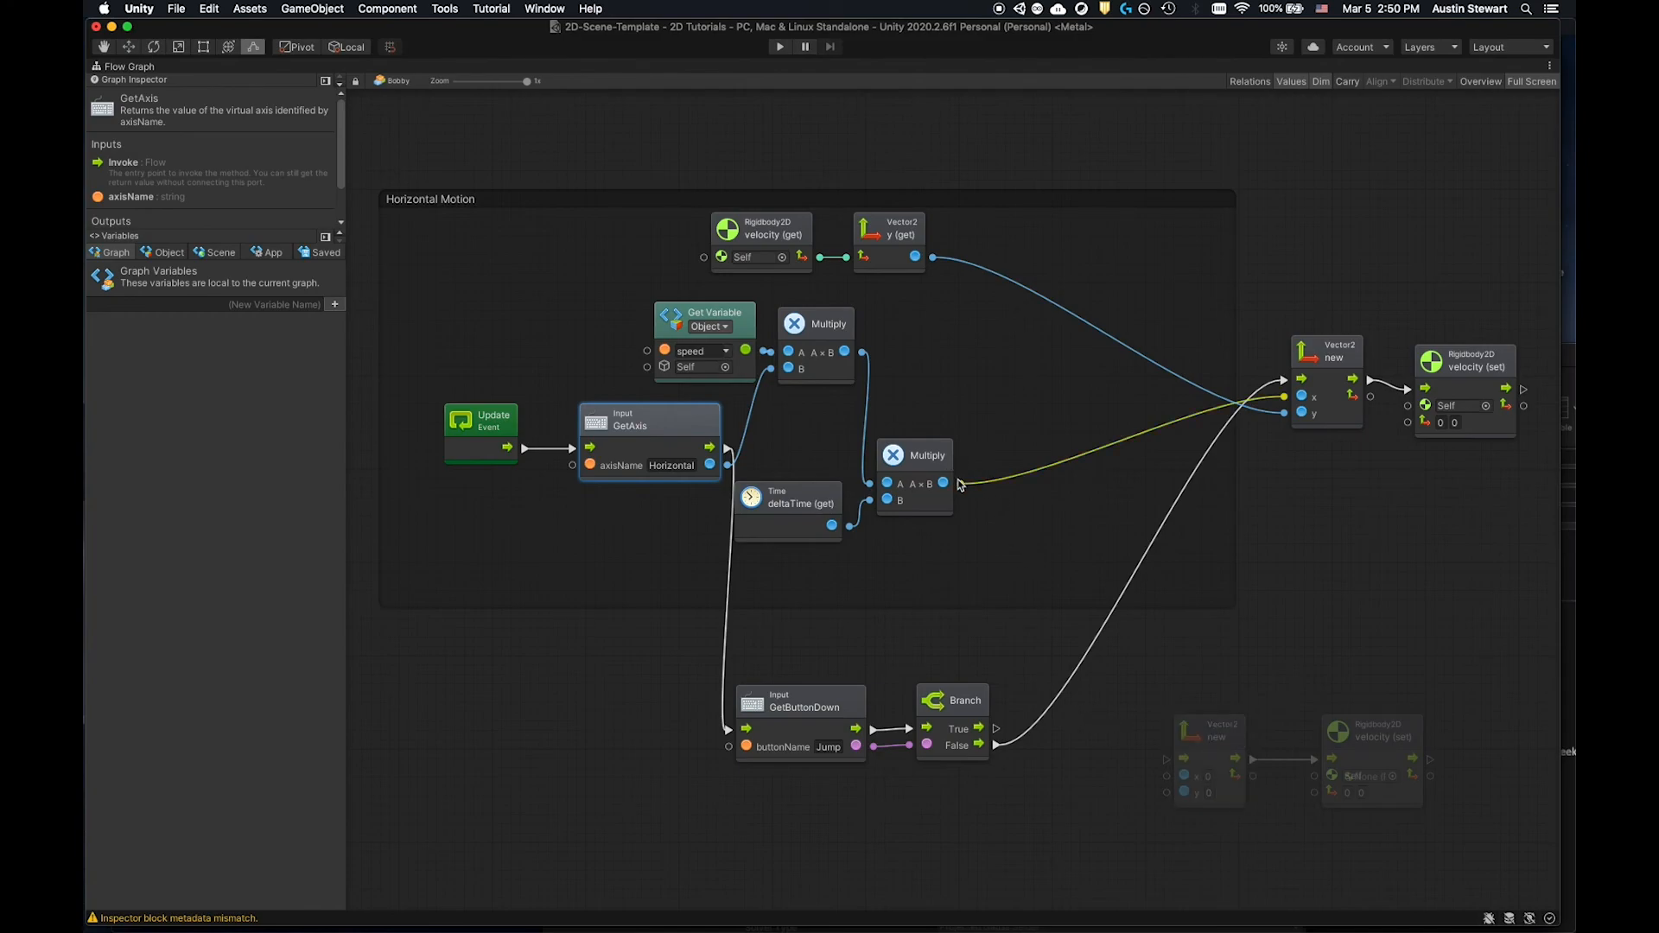
Feed the deltaTime Multiply node's result into the lower Vector2 new node's x and set its y to 10.
{"action": "left_click_drag", "start_coordinate": [960, 483], "coordinate": [1163, 788]}
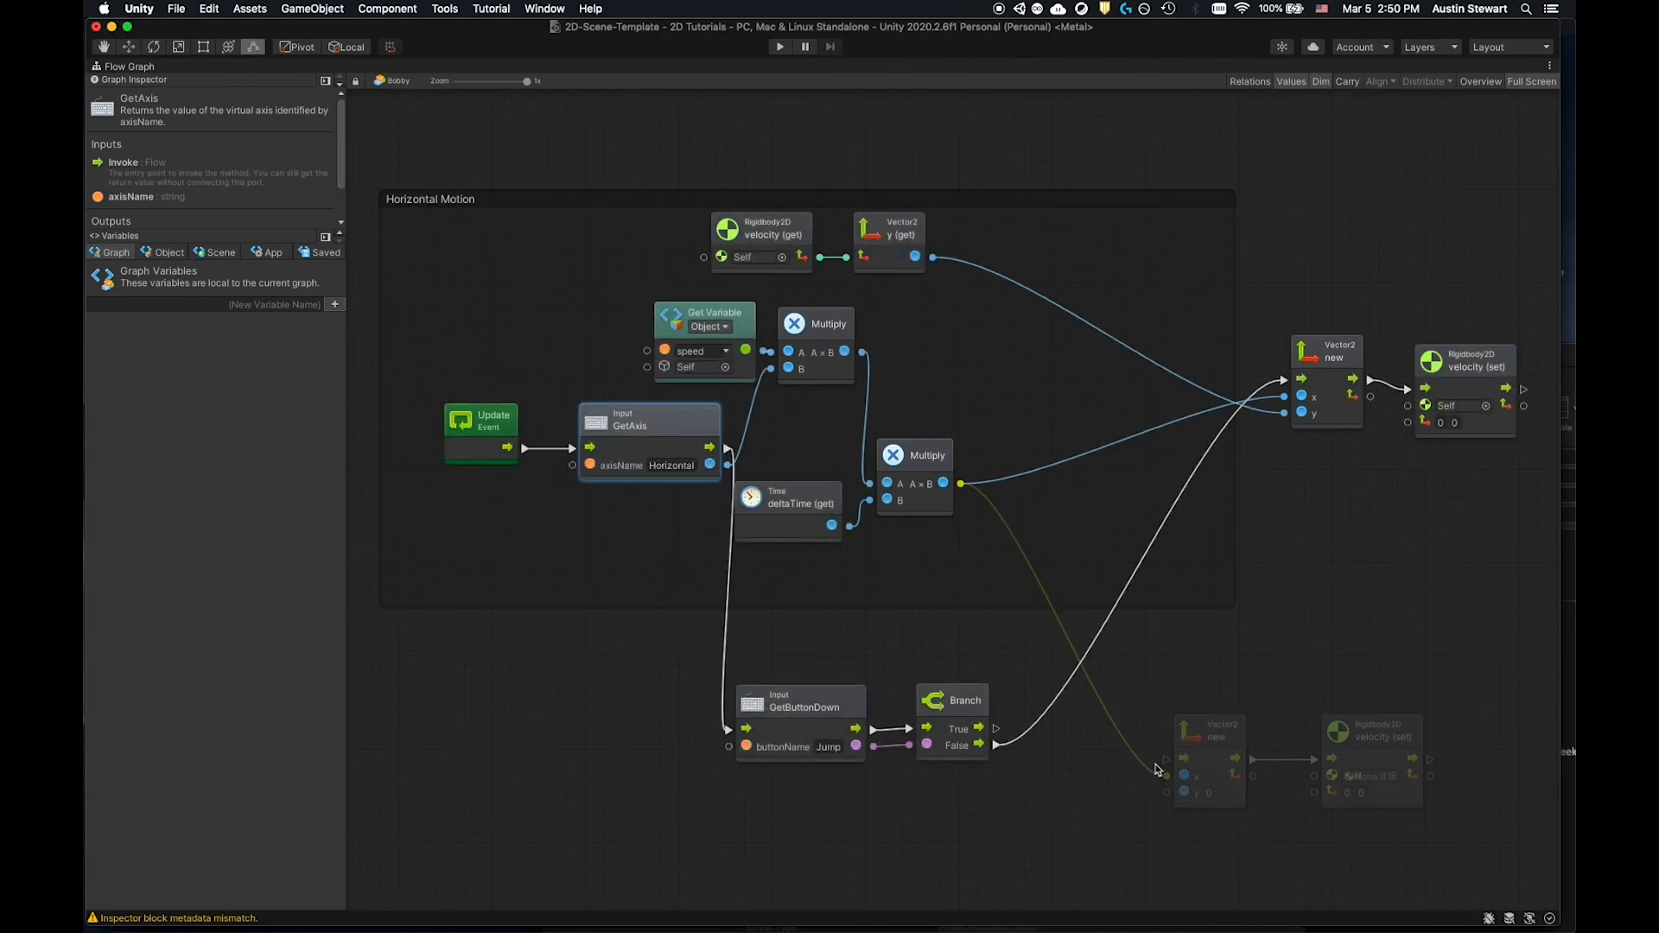
{"action": "left_click", "coordinate": [1207, 795]}
{"action": "left_click", "coordinate": [1237, 888]}
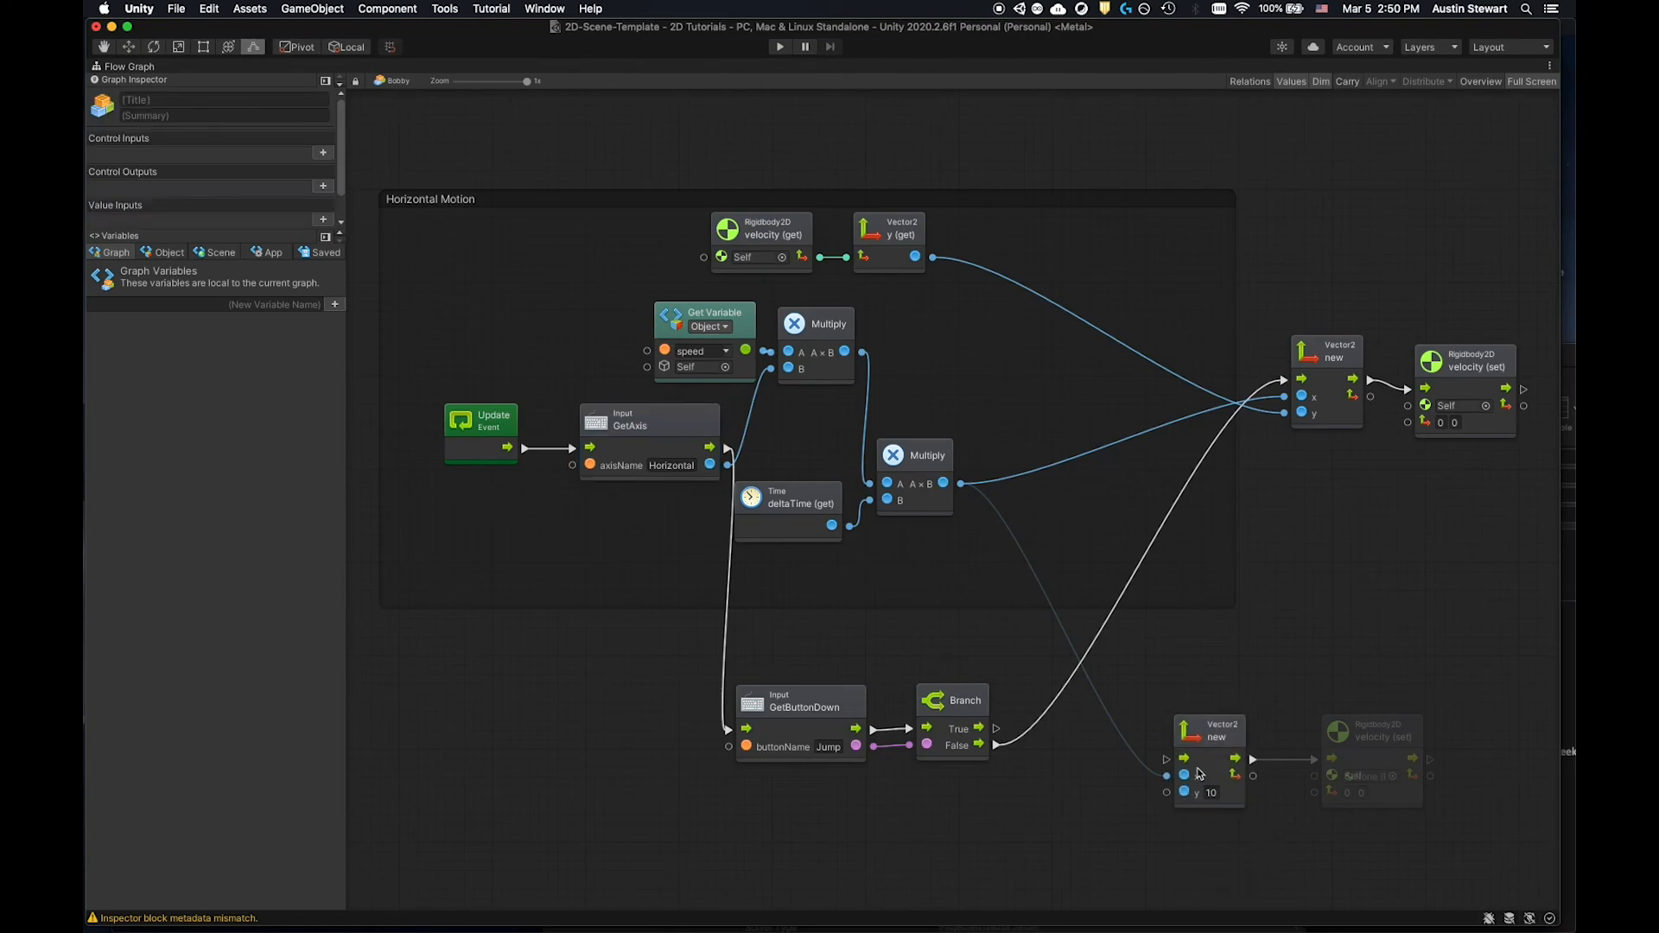
Connect Branch's True output to the lower Vector2 new node and feed its vector result into the lower velocity (set) value.
{"action": "left_click_drag", "start_coordinate": [1000, 731], "coordinate": [1314, 792]}
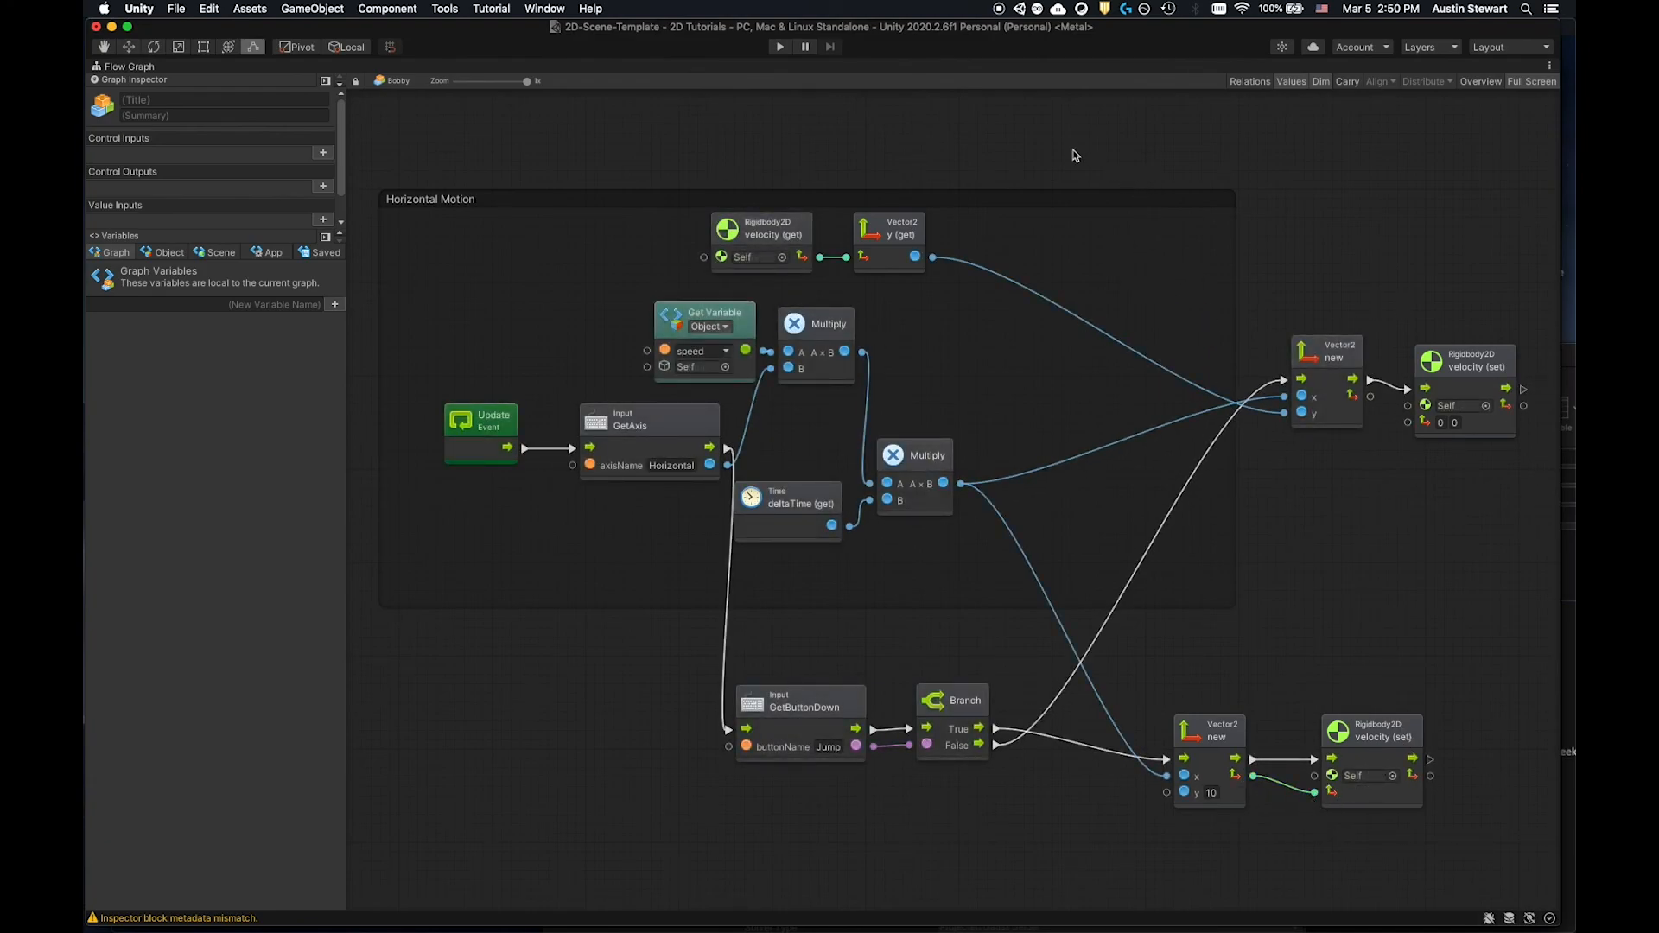
{"action": "key", "text": "shift+space"}
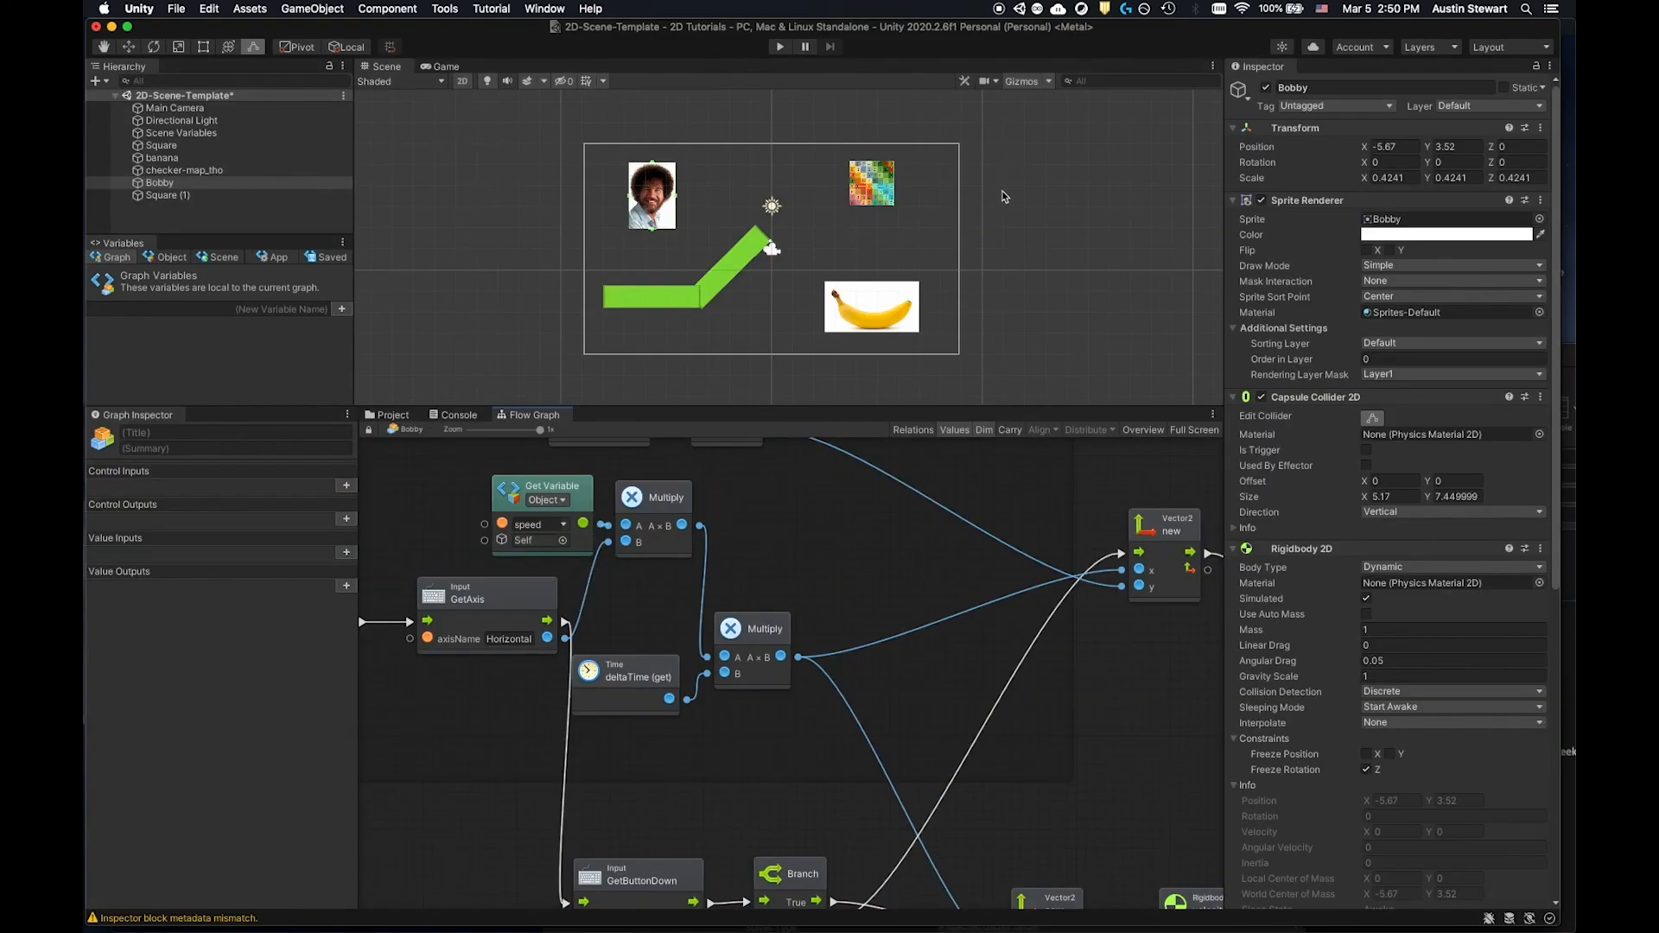
Run the game and test Bobby's jump.
{"action": "left_click", "coordinate": [779, 48]}
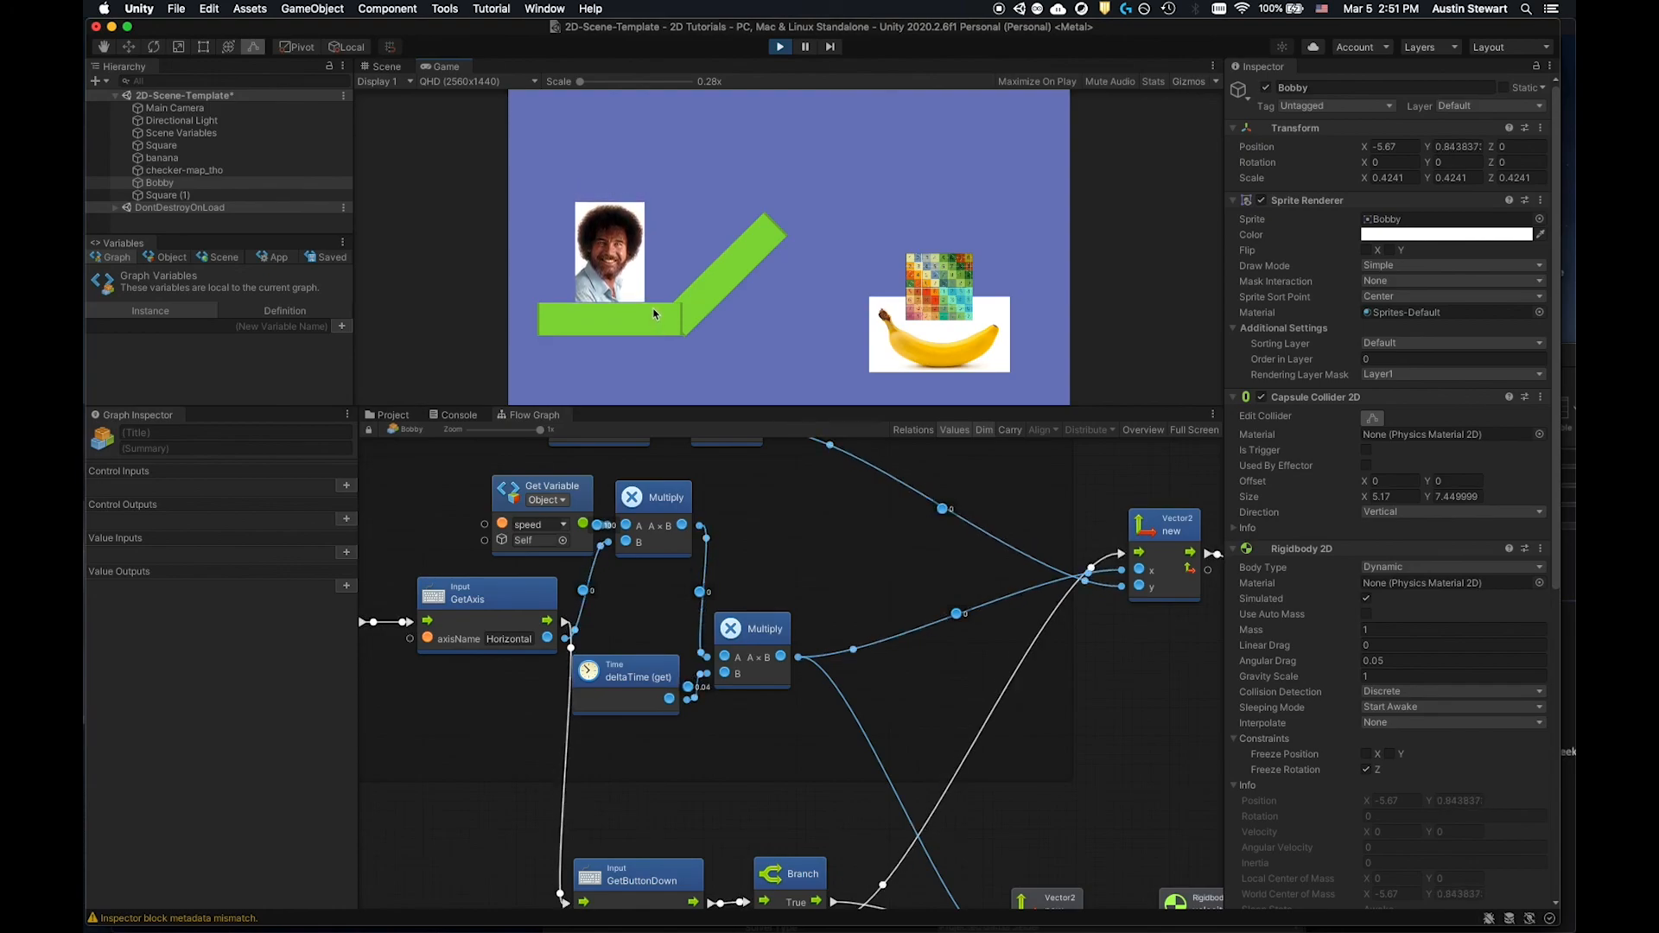
{"action": "key", "text": "space"}
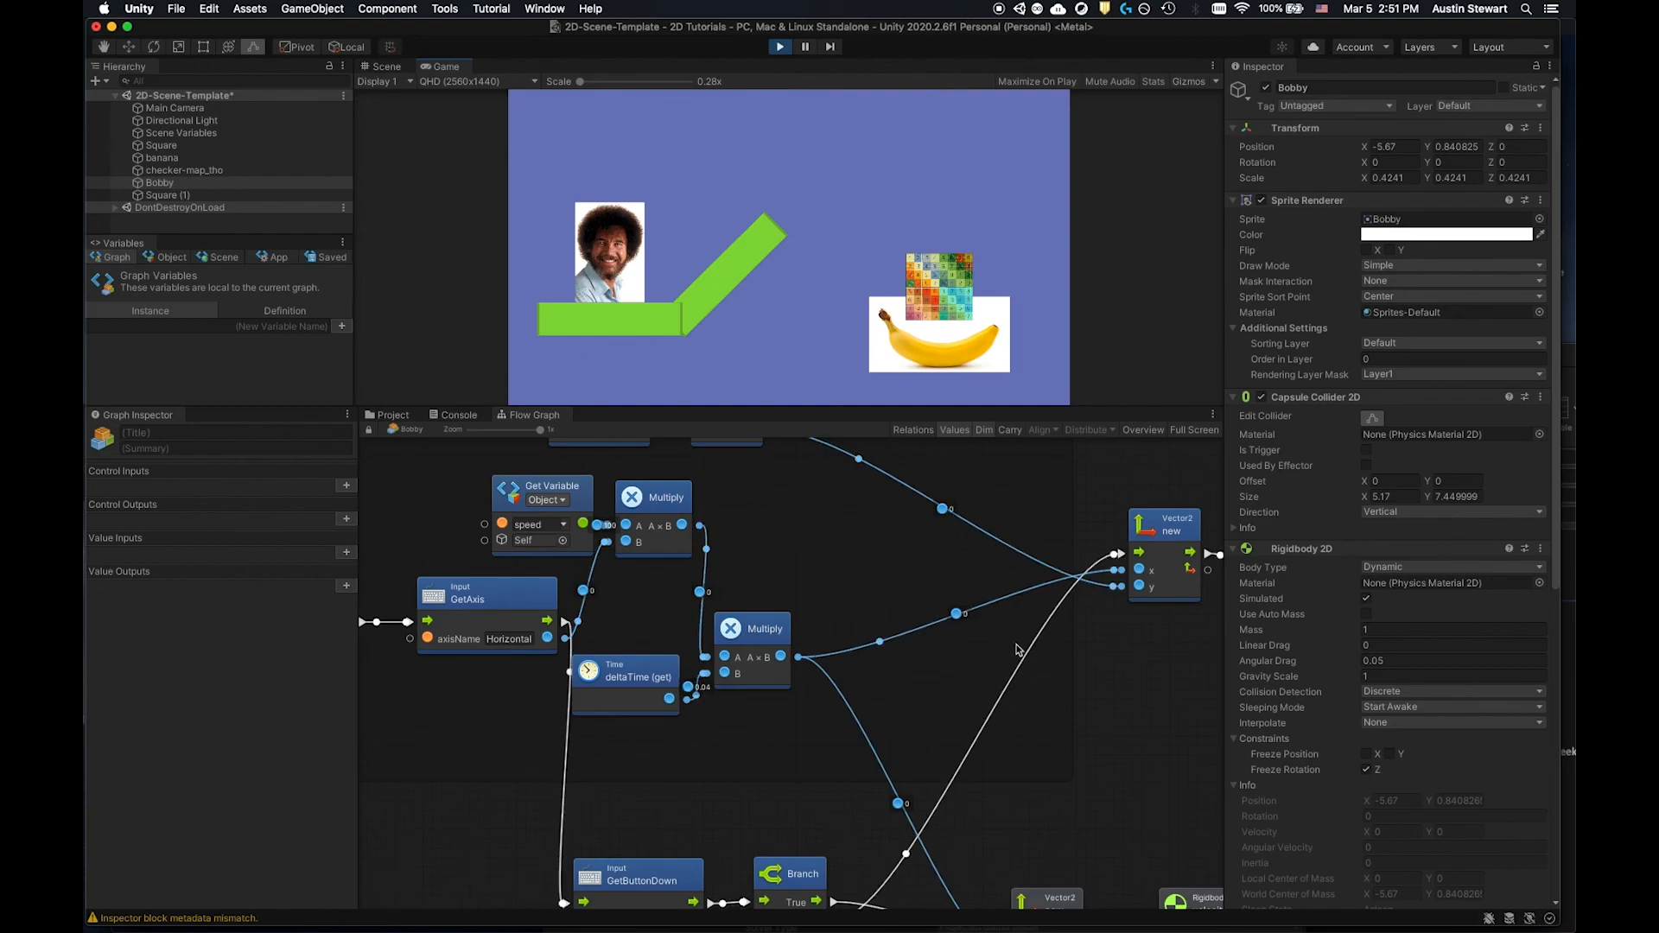
Feed the original Vector2 new node's result into the value input of its velocity (set) node while the game runs.
{"action": "scroll", "coordinate": [1016, 650], "scroll_direction": "down", "scroll_amount": 5}
{"action": "scroll", "coordinate": [1124, 651], "scroll_direction": "up", "scroll_amount": 1}
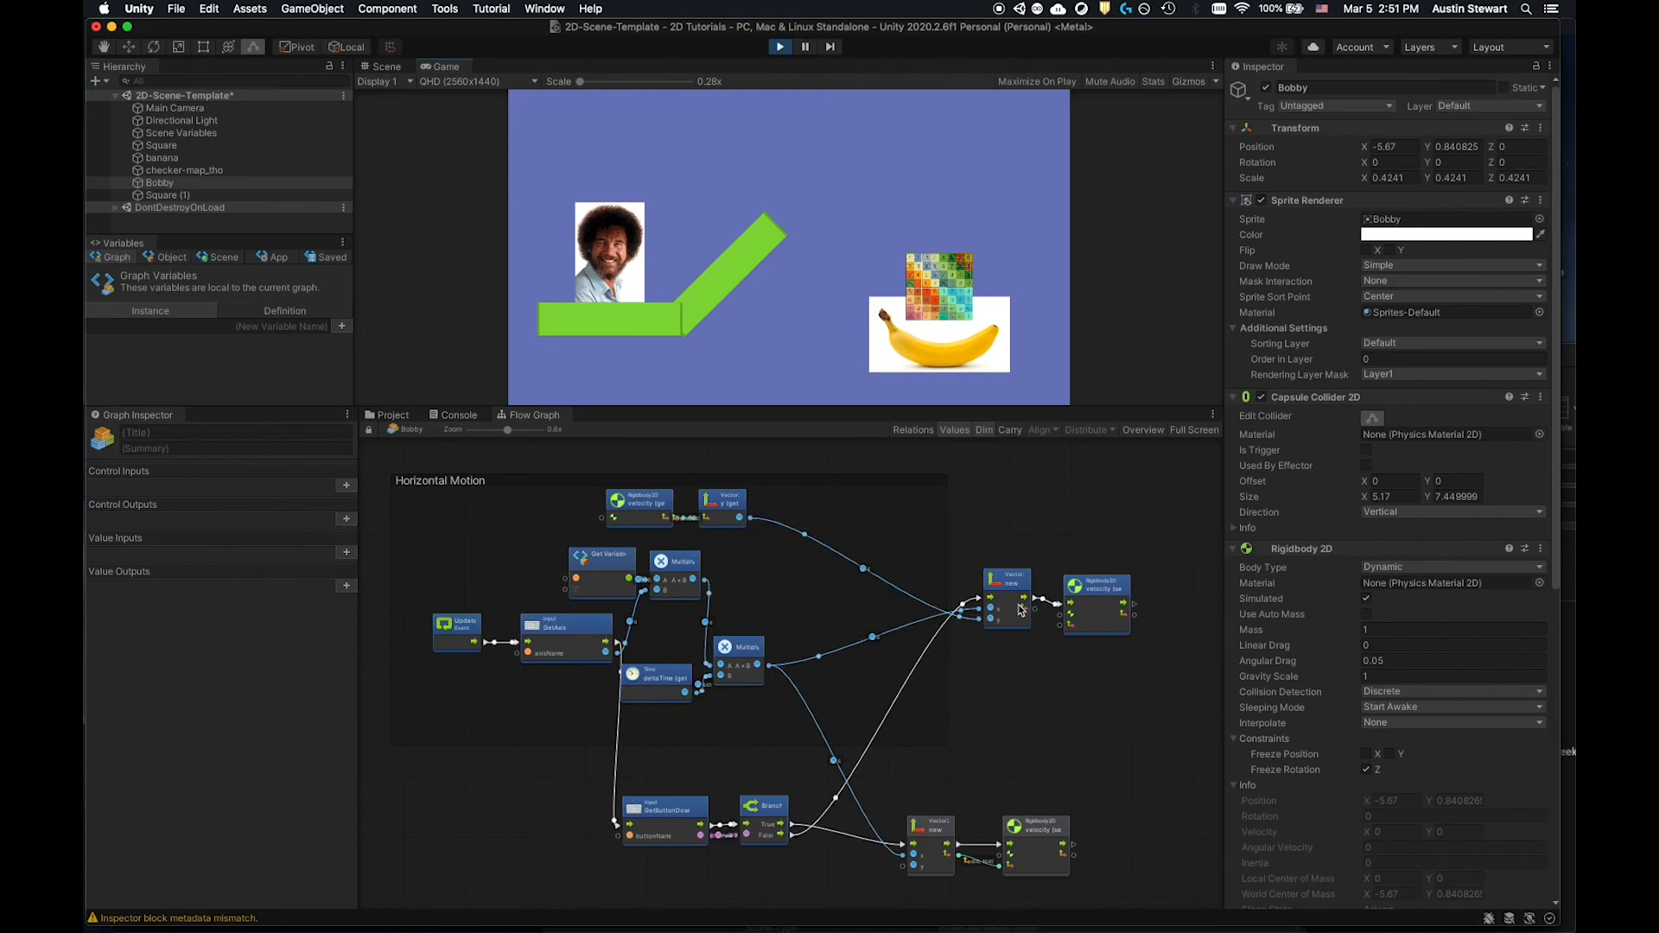
{"action": "left_click_drag", "start_coordinate": [1036, 610], "coordinate": [1062, 626]}
Test moving Bobby left and right combined with jumping in the running game, and stop play mode.
{"action": "key", "text": "Right"}
{"action": "key", "text": "Left"}
{"action": "key", "text": "Right"}
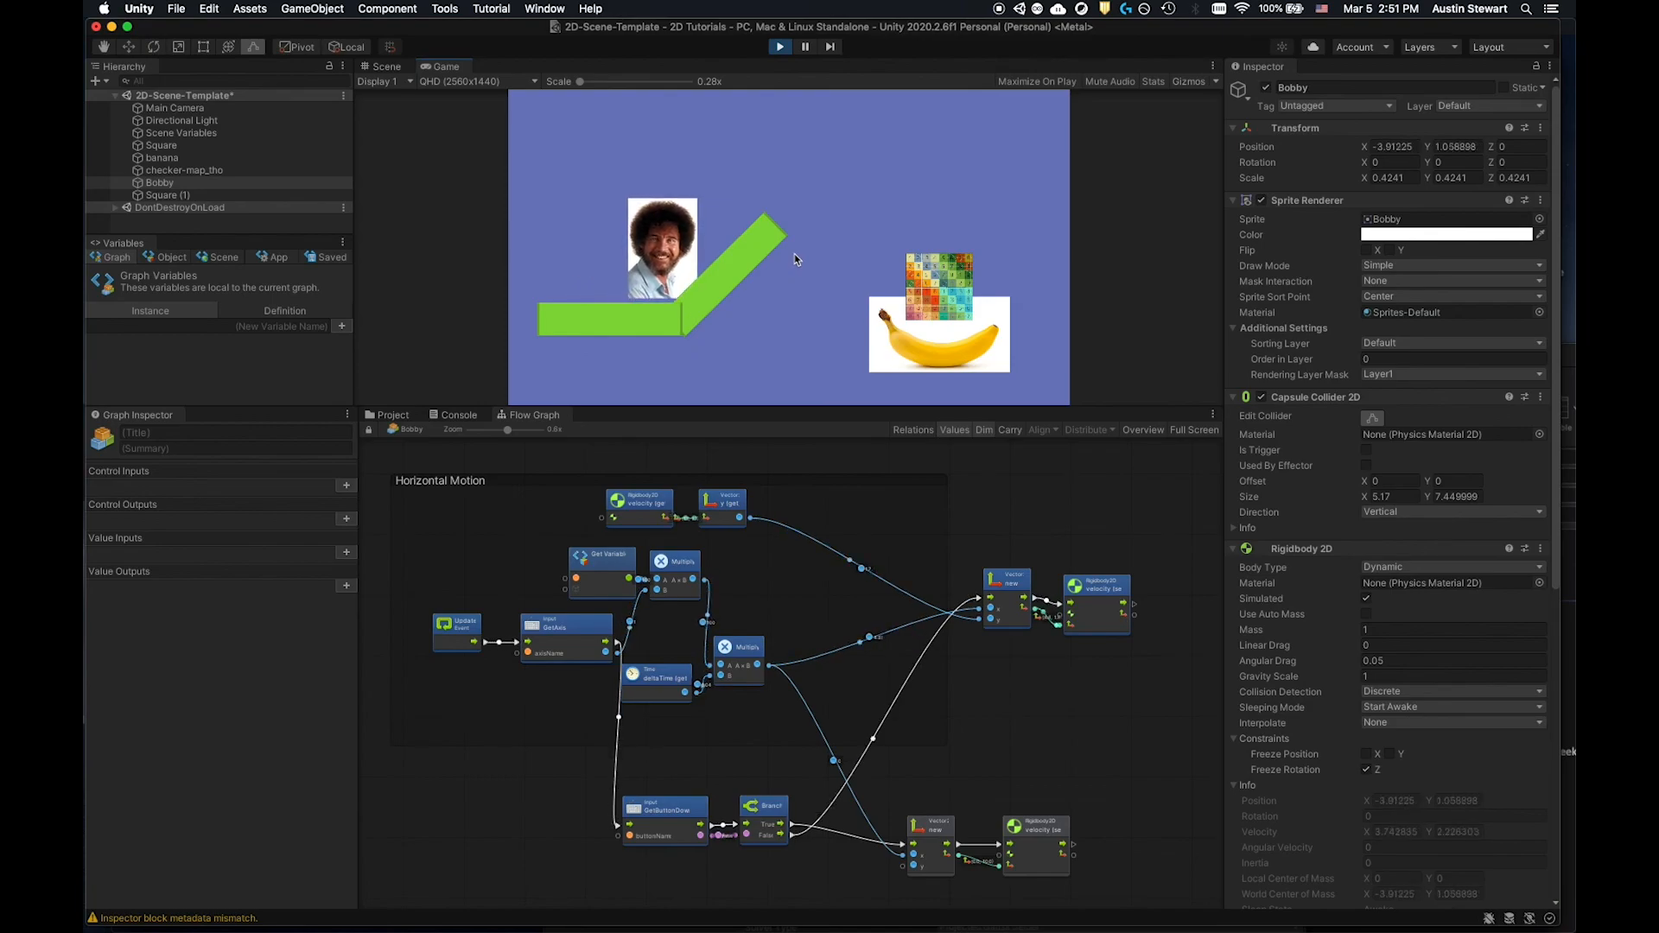
{"action": "key", "text": "Left"}
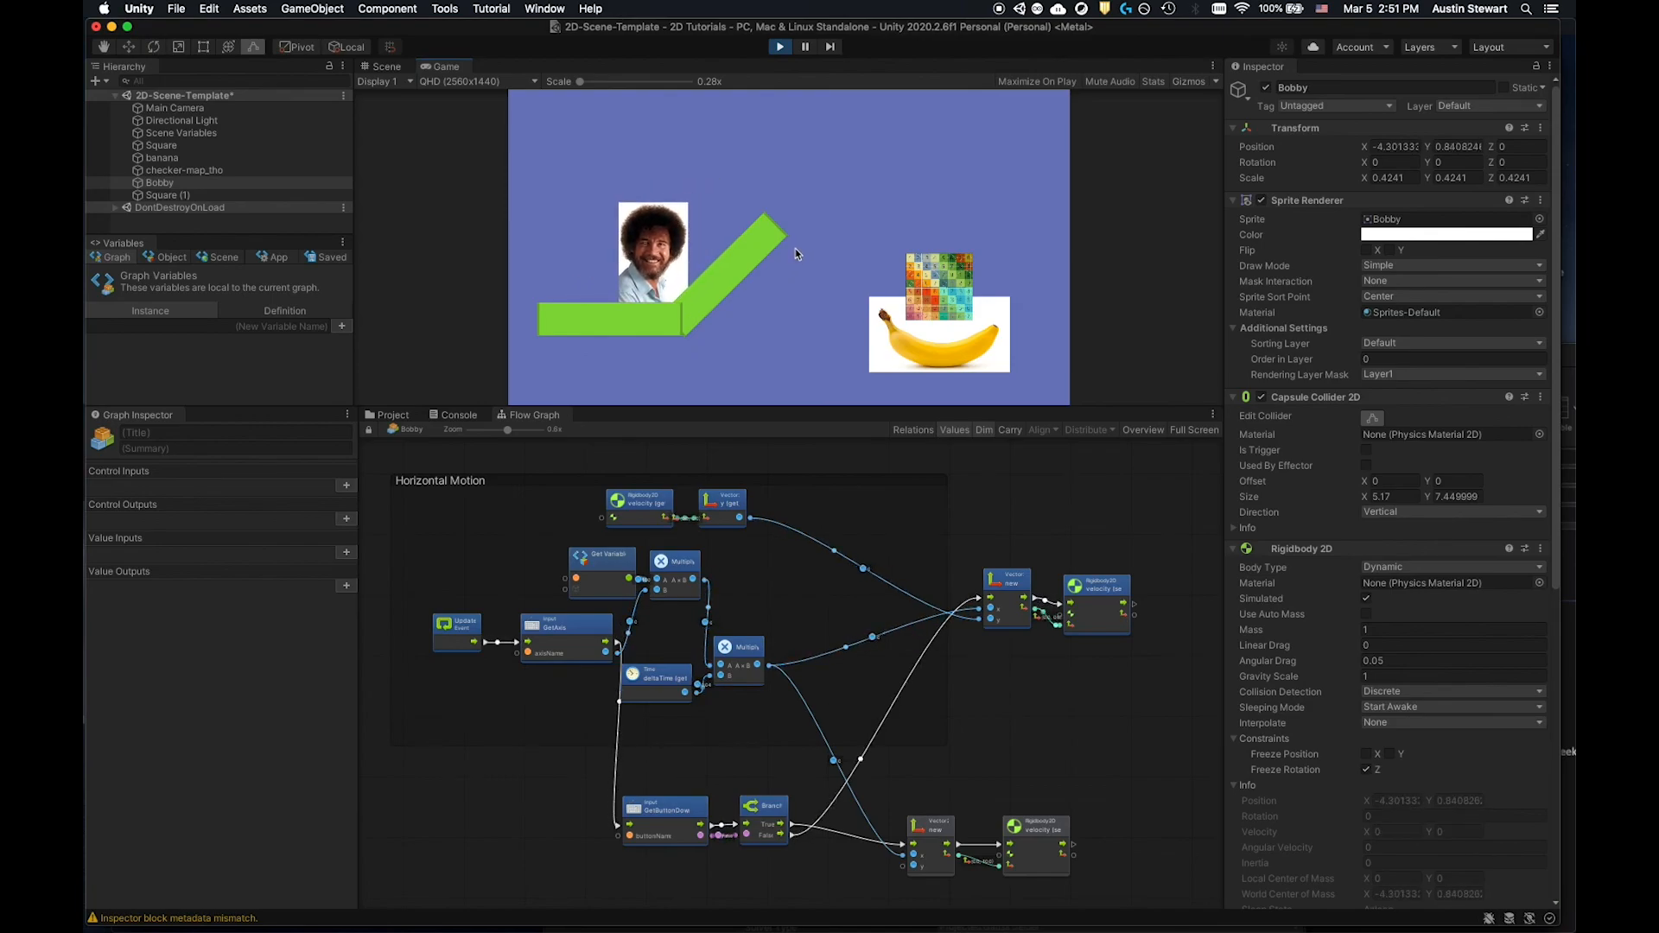
{"action": "key", "text": "space"}
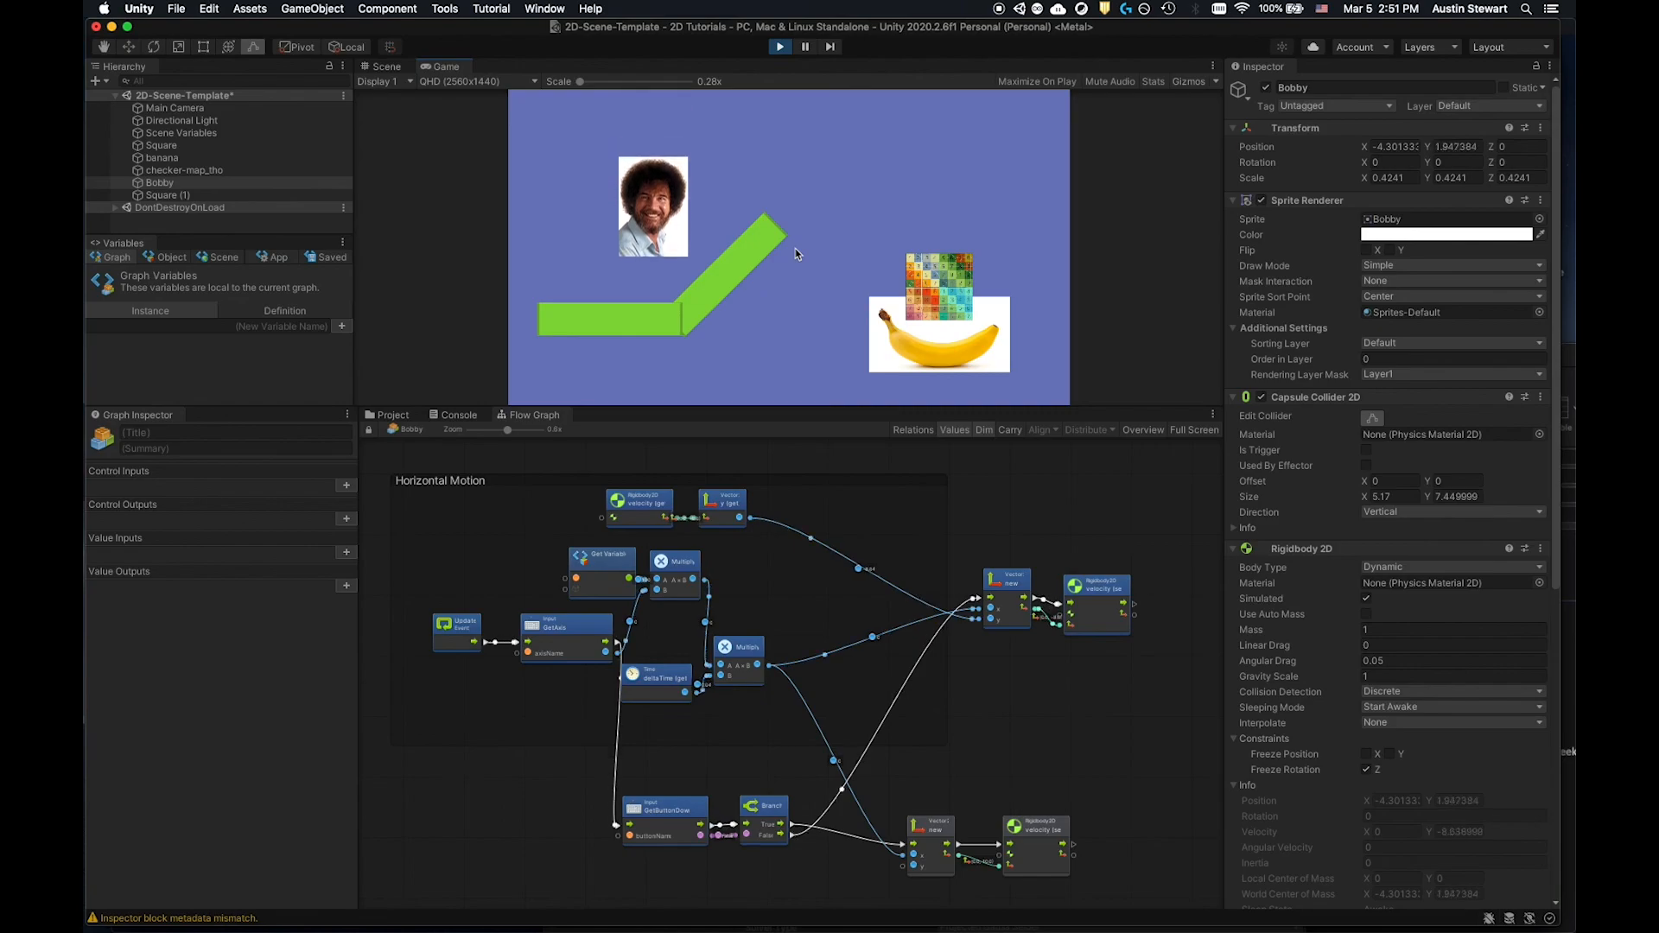
{"action": "key", "text": "Left"}
{"action": "key", "text": "space"}
{"action": "key", "text": "Right"}
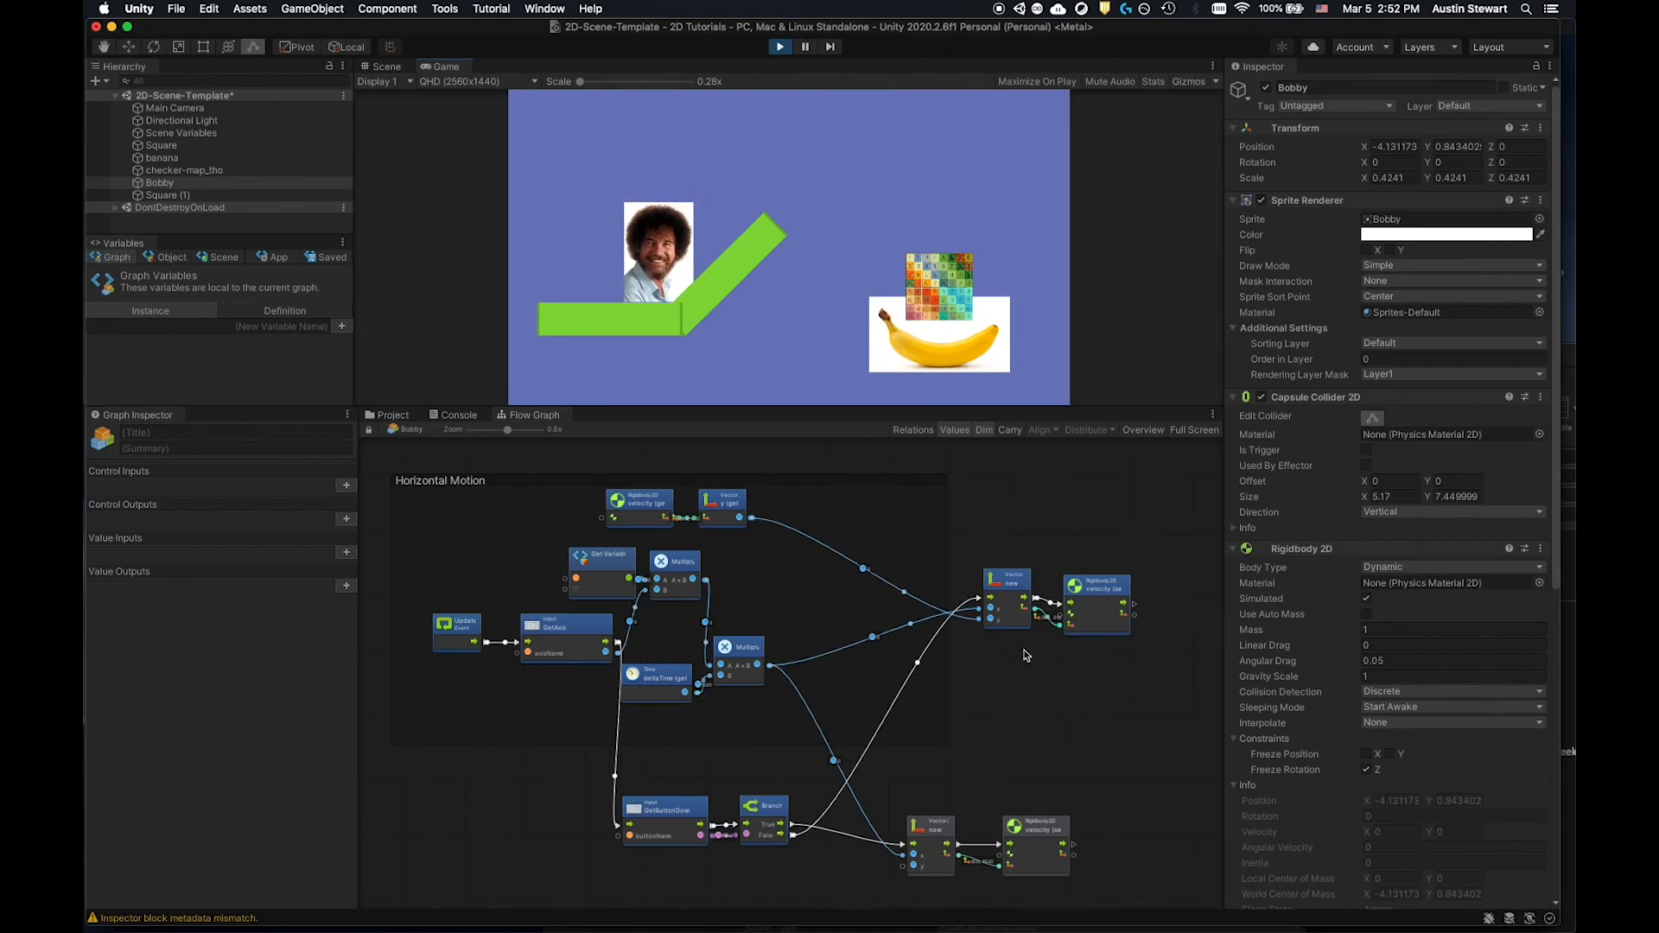
{"action": "key", "text": "space"}
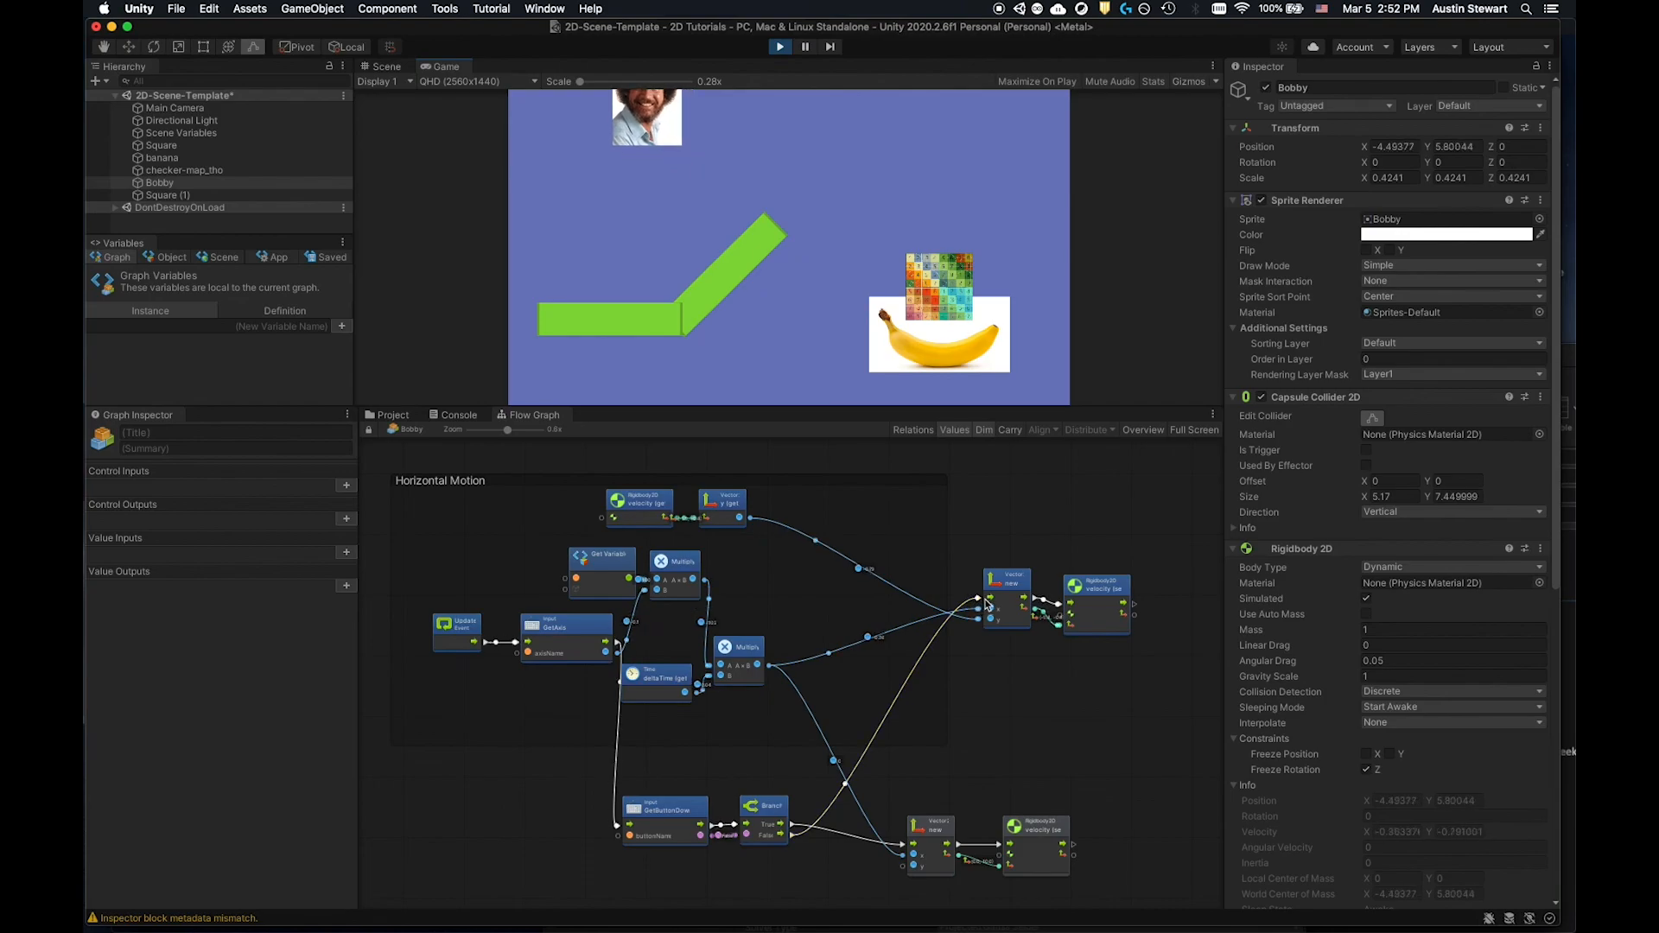
{"action": "key", "text": "Left"}
{"action": "key", "text": "Right"}
{"action": "key", "text": "space"}
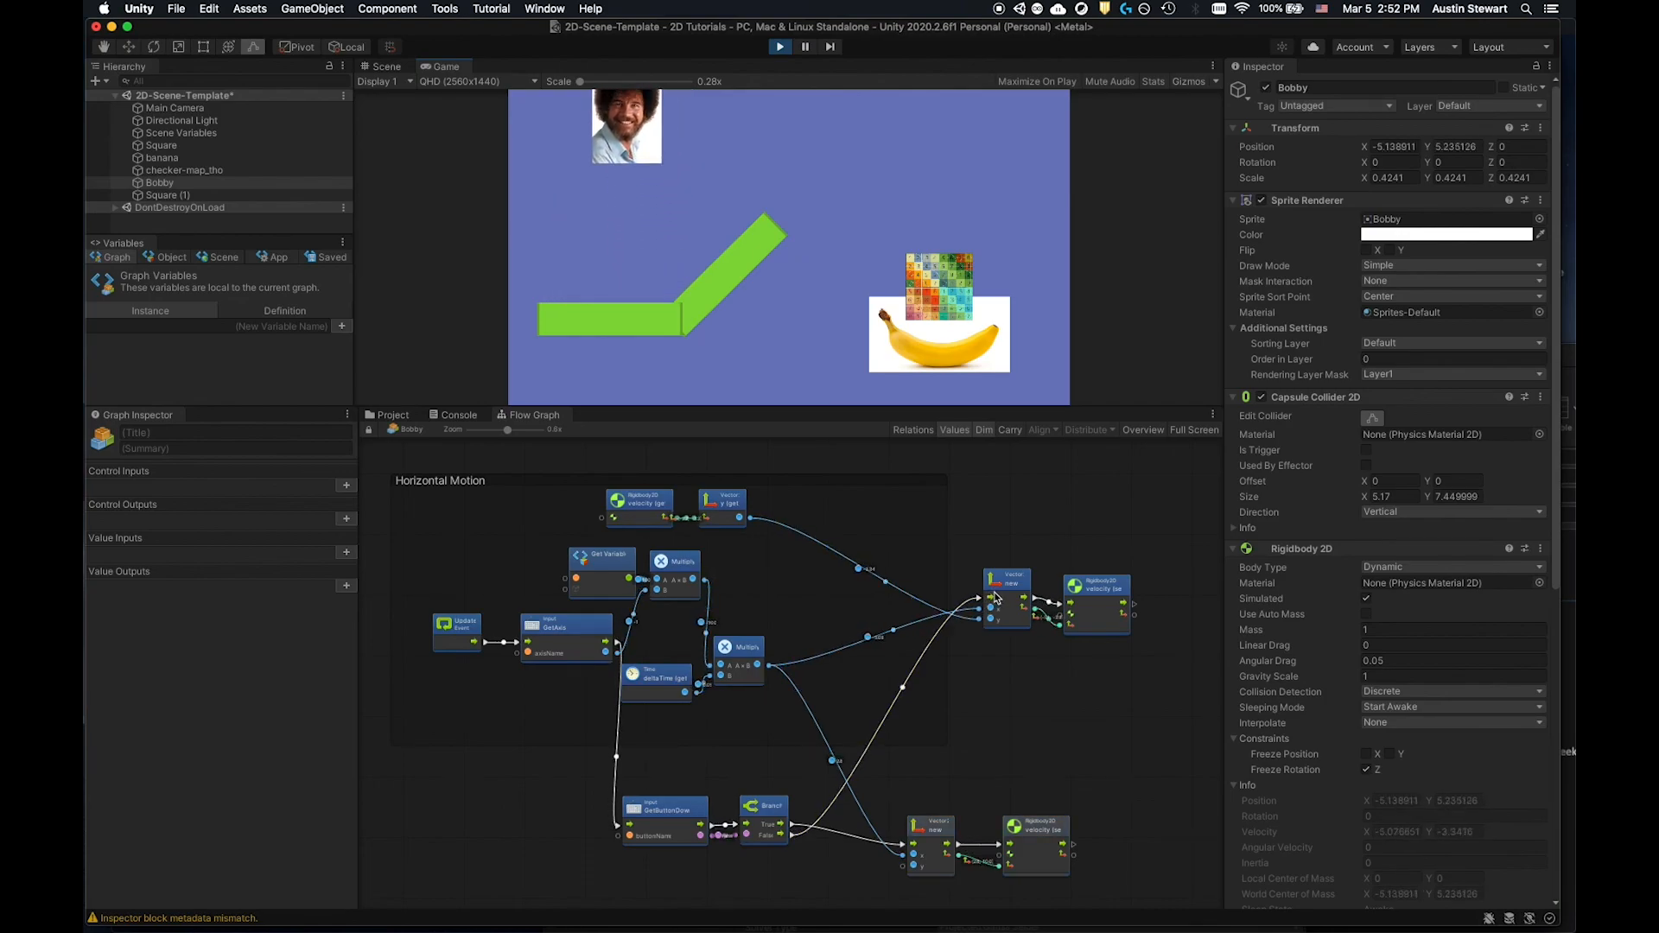
{"action": "key", "text": "space"}
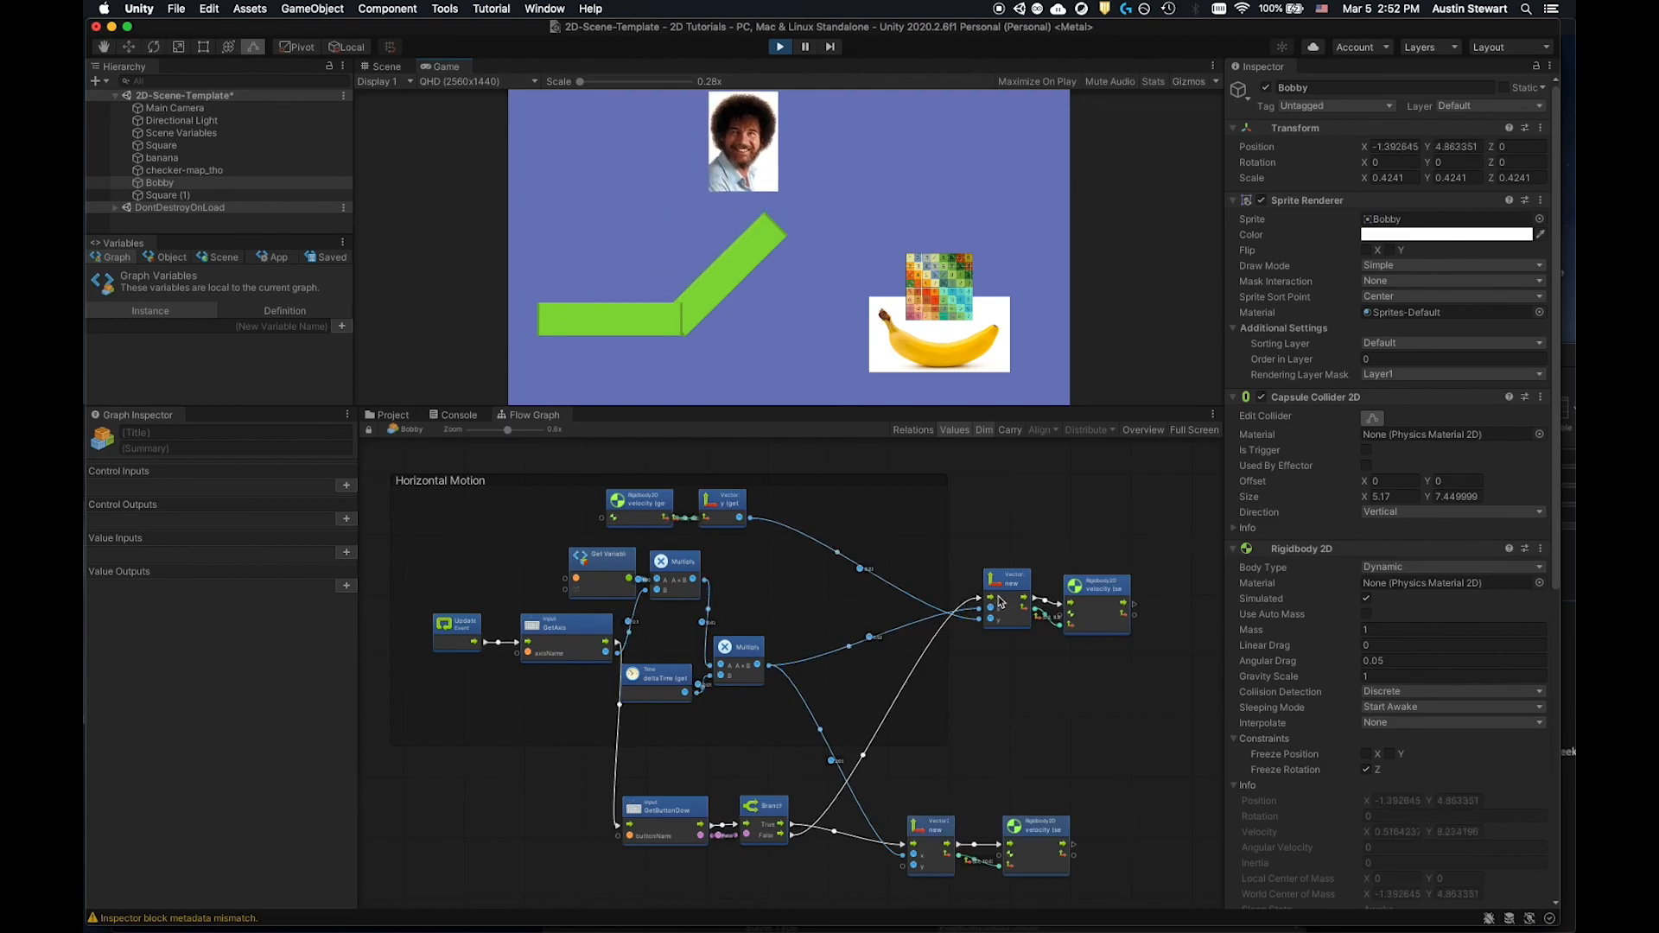
{"action": "key", "text": "Left"}
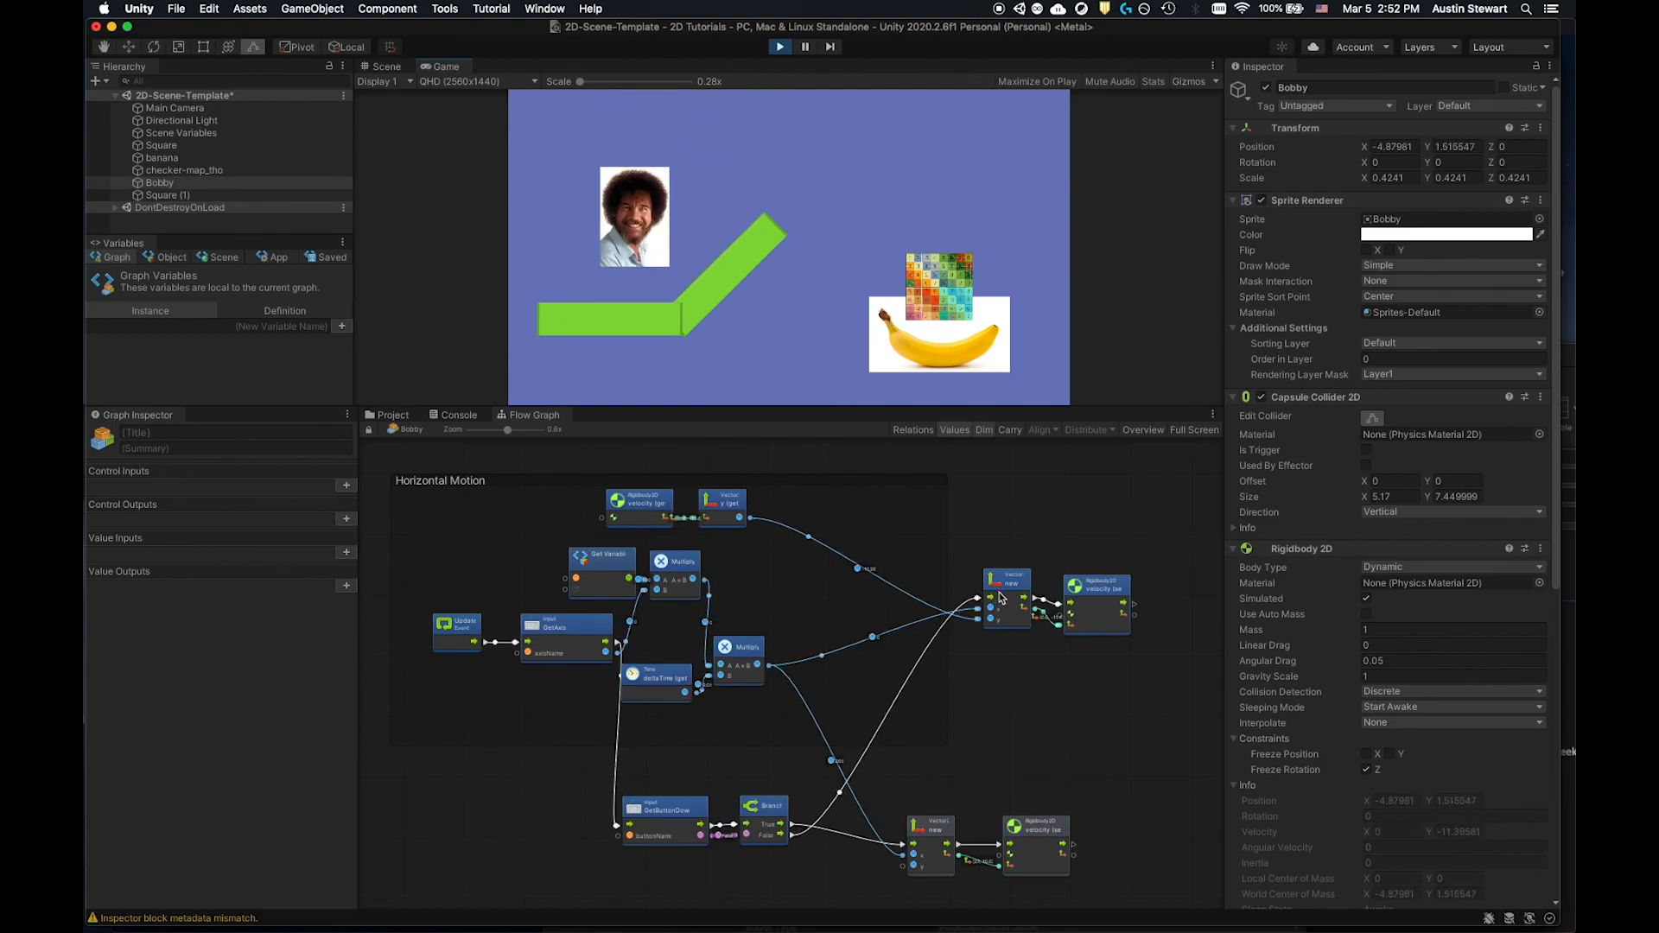
{"action": "left_click", "coordinate": [780, 44]}
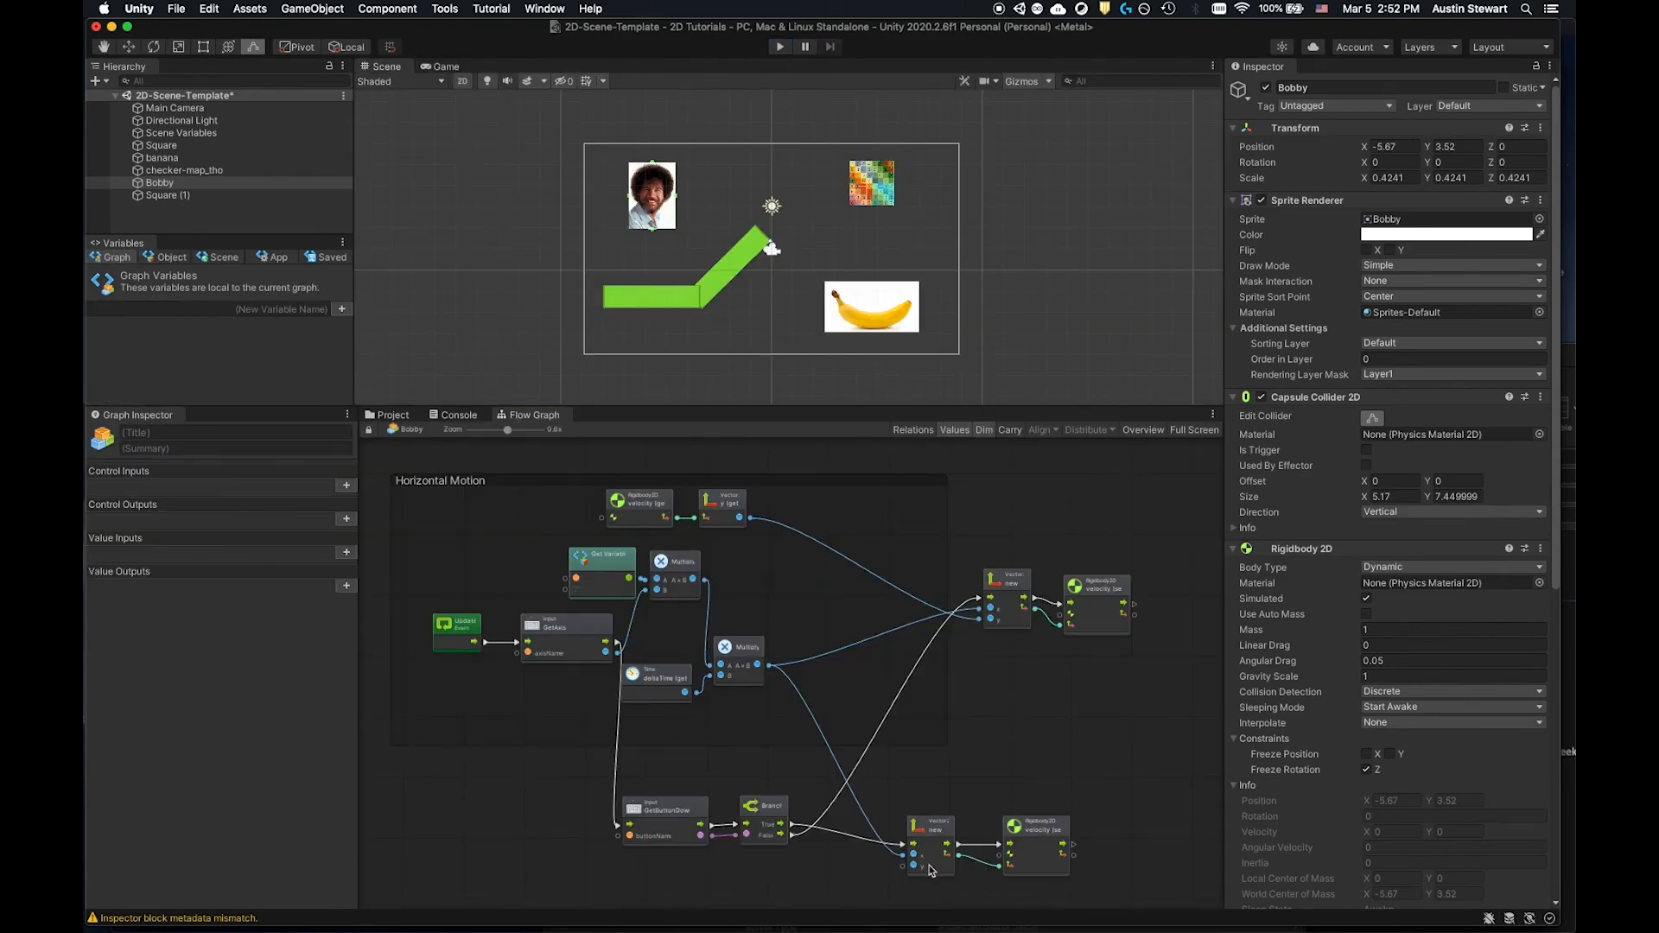
Add a Get Variable node for Bobby's jumpForce object variable and connect it to the lower Vector2 new node's y input.
{"action": "scroll", "coordinate": [929, 870], "scroll_direction": "up", "scroll_amount": 4}
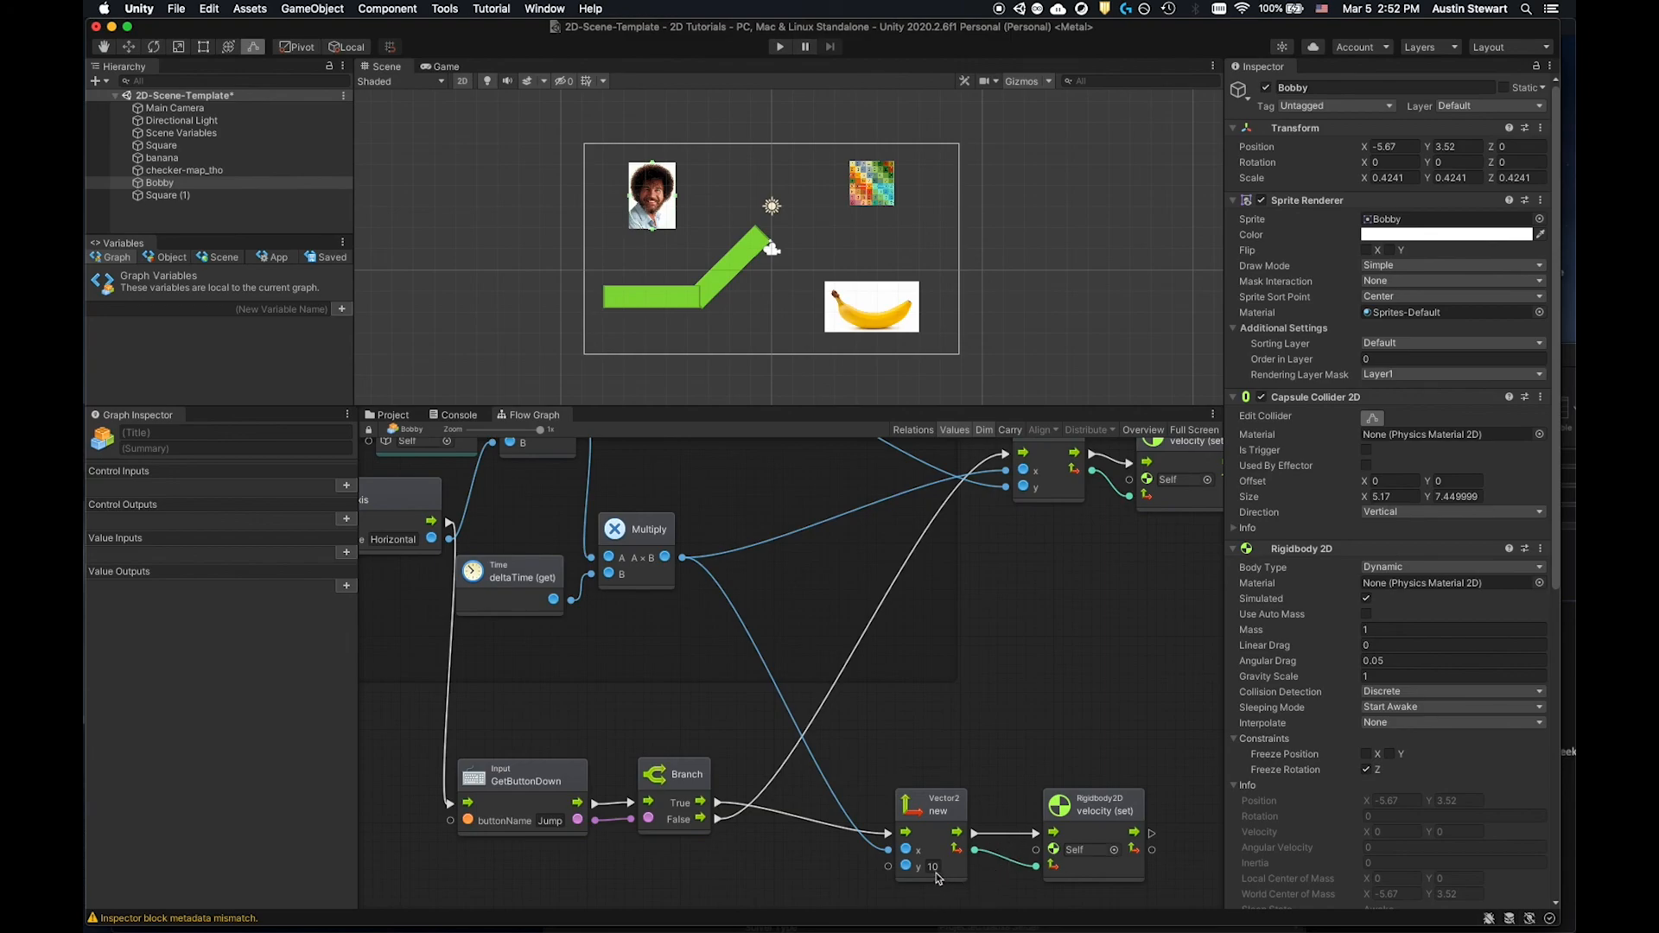
{"action": "scroll", "coordinate": [1314, 391], "scroll_direction": "down", "scroll_amount": 10}
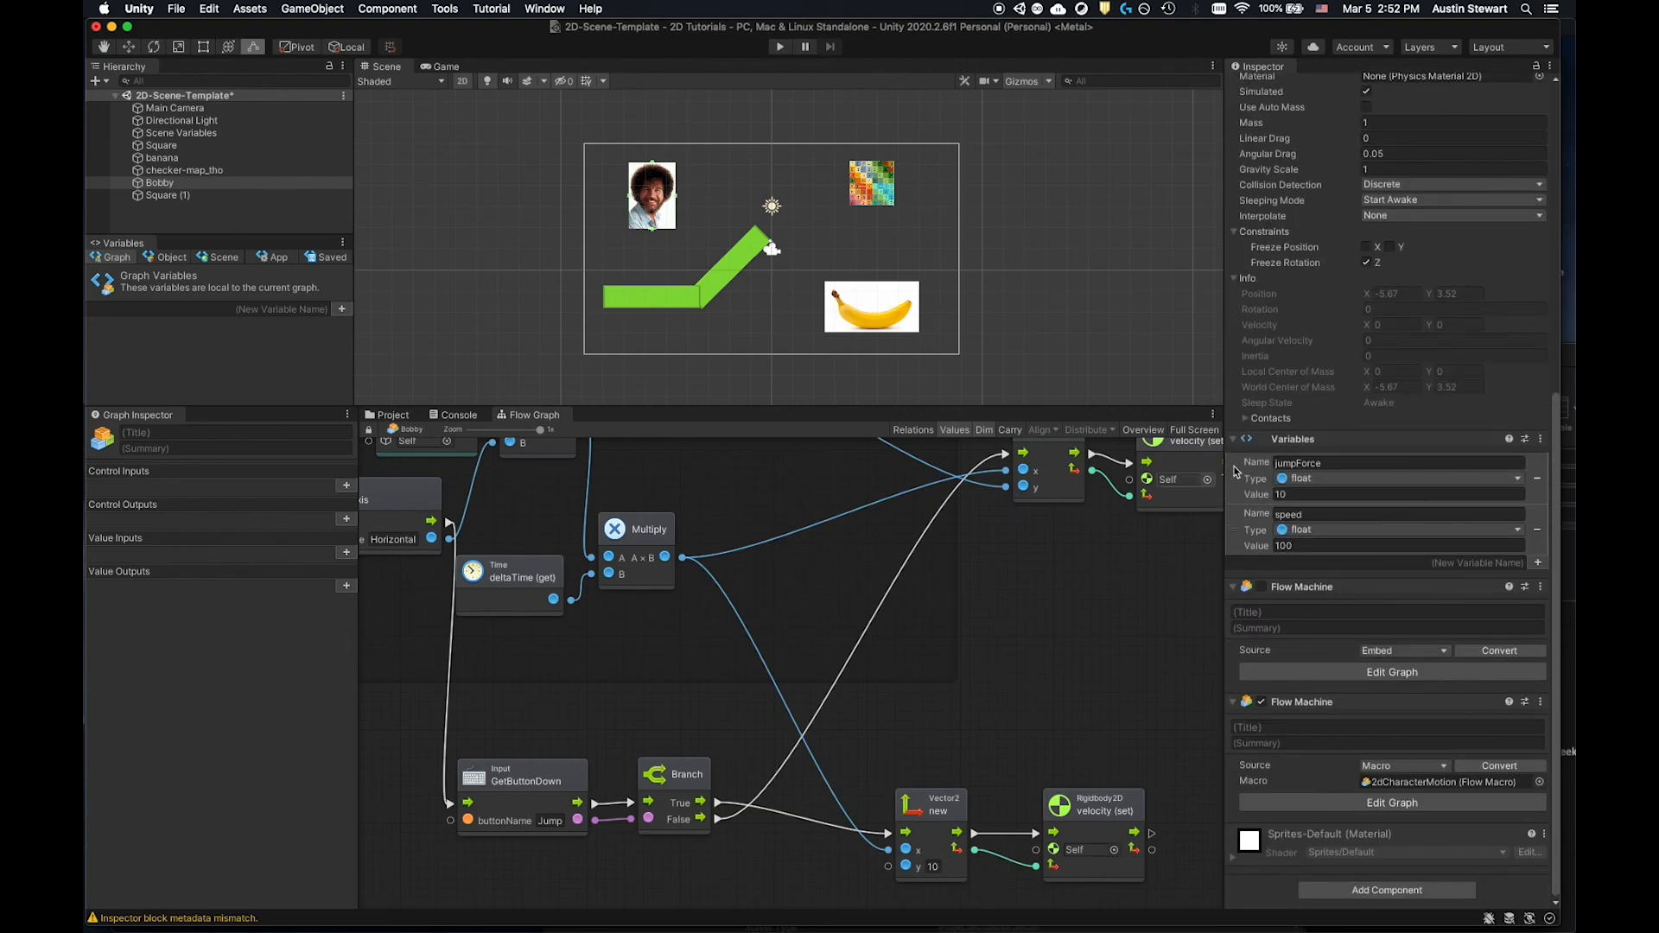
{"action": "left_click", "coordinate": [1319, 462]}
{"action": "left_click_drag", "start_coordinate": [1240, 482], "coordinate": [889, 866]}
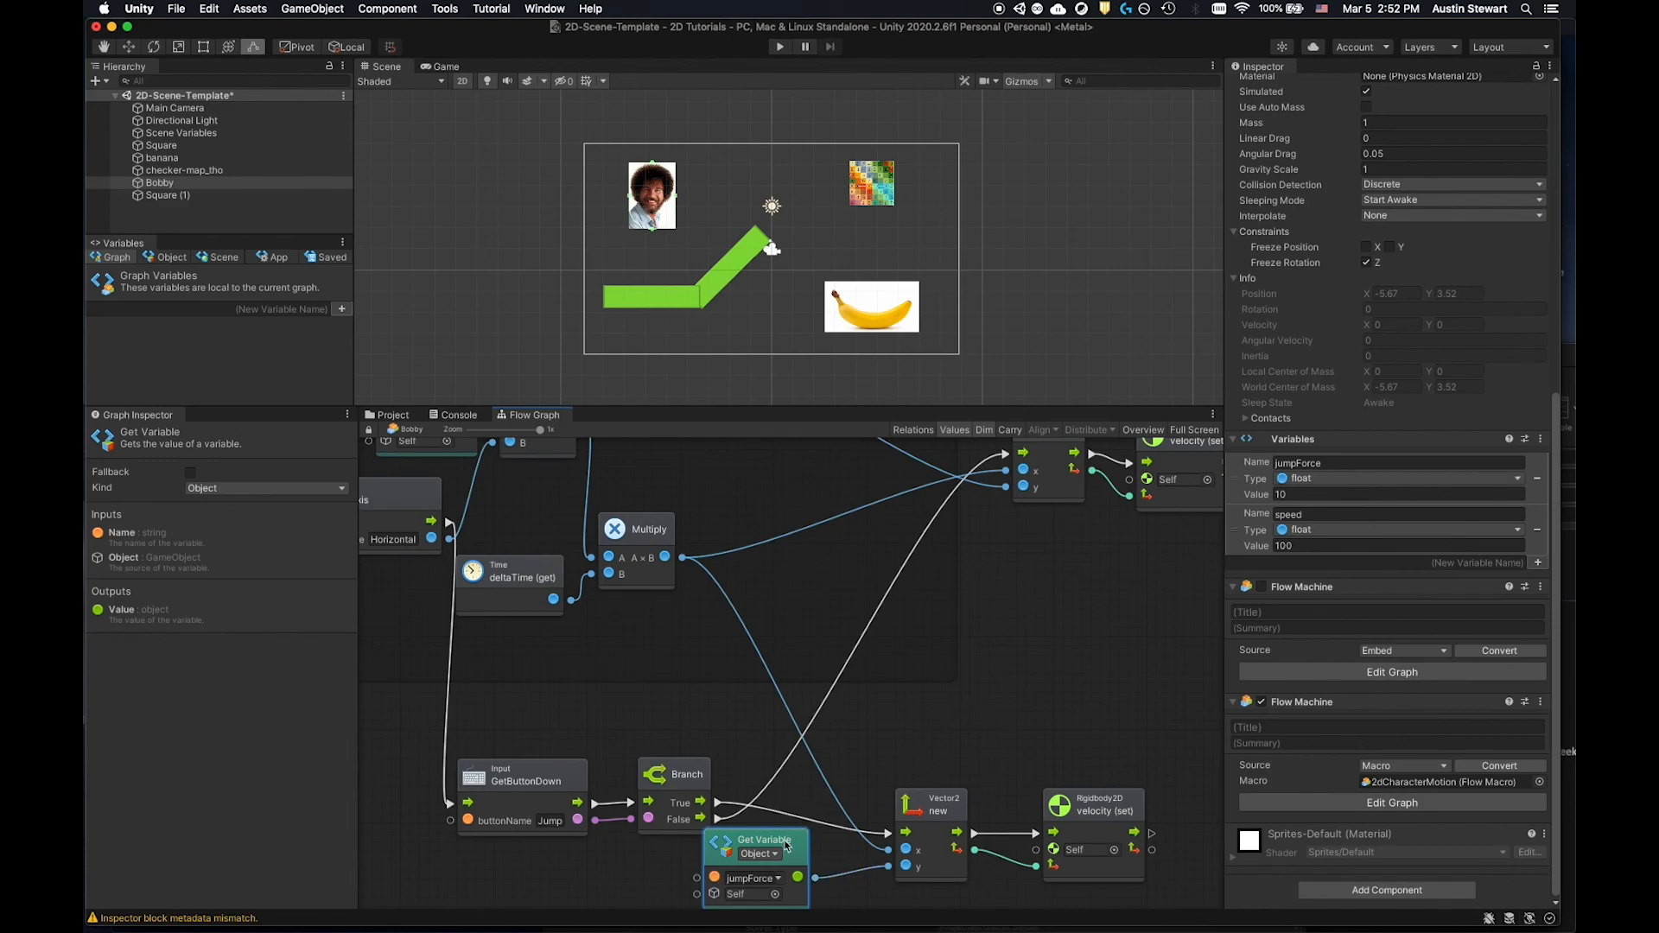
{"action": "left_click_drag", "start_coordinate": [787, 849], "coordinate": [806, 866]}
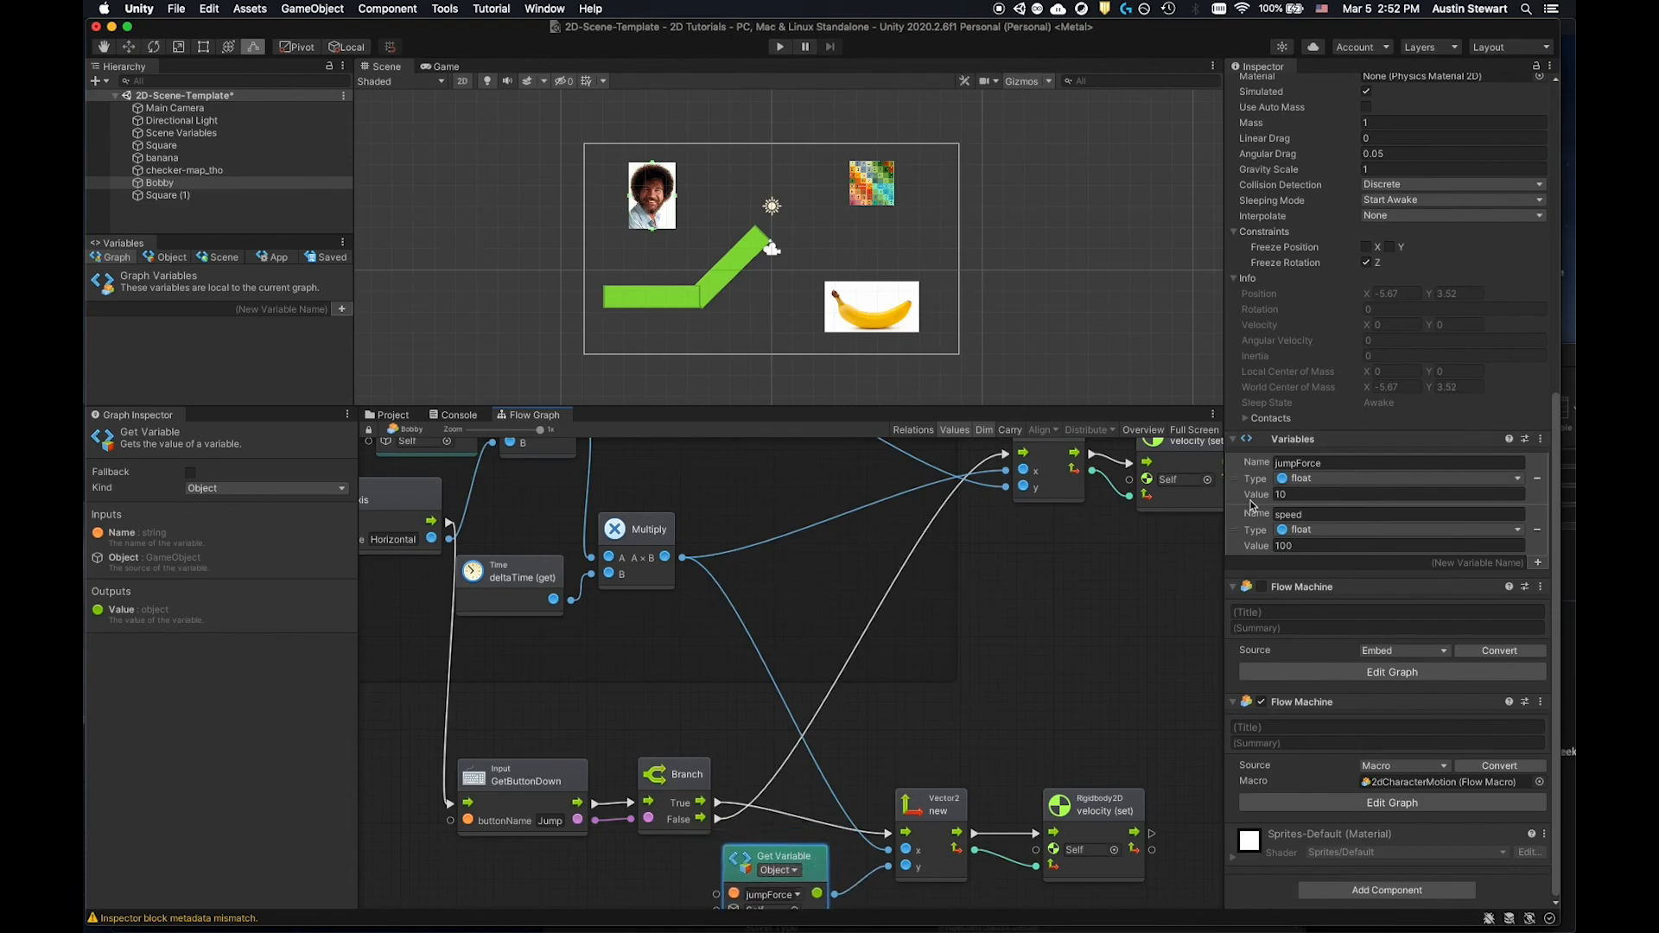
Set Bobby's jumpForce variable to 5.
{"action": "left_click", "coordinate": [1313, 496]}
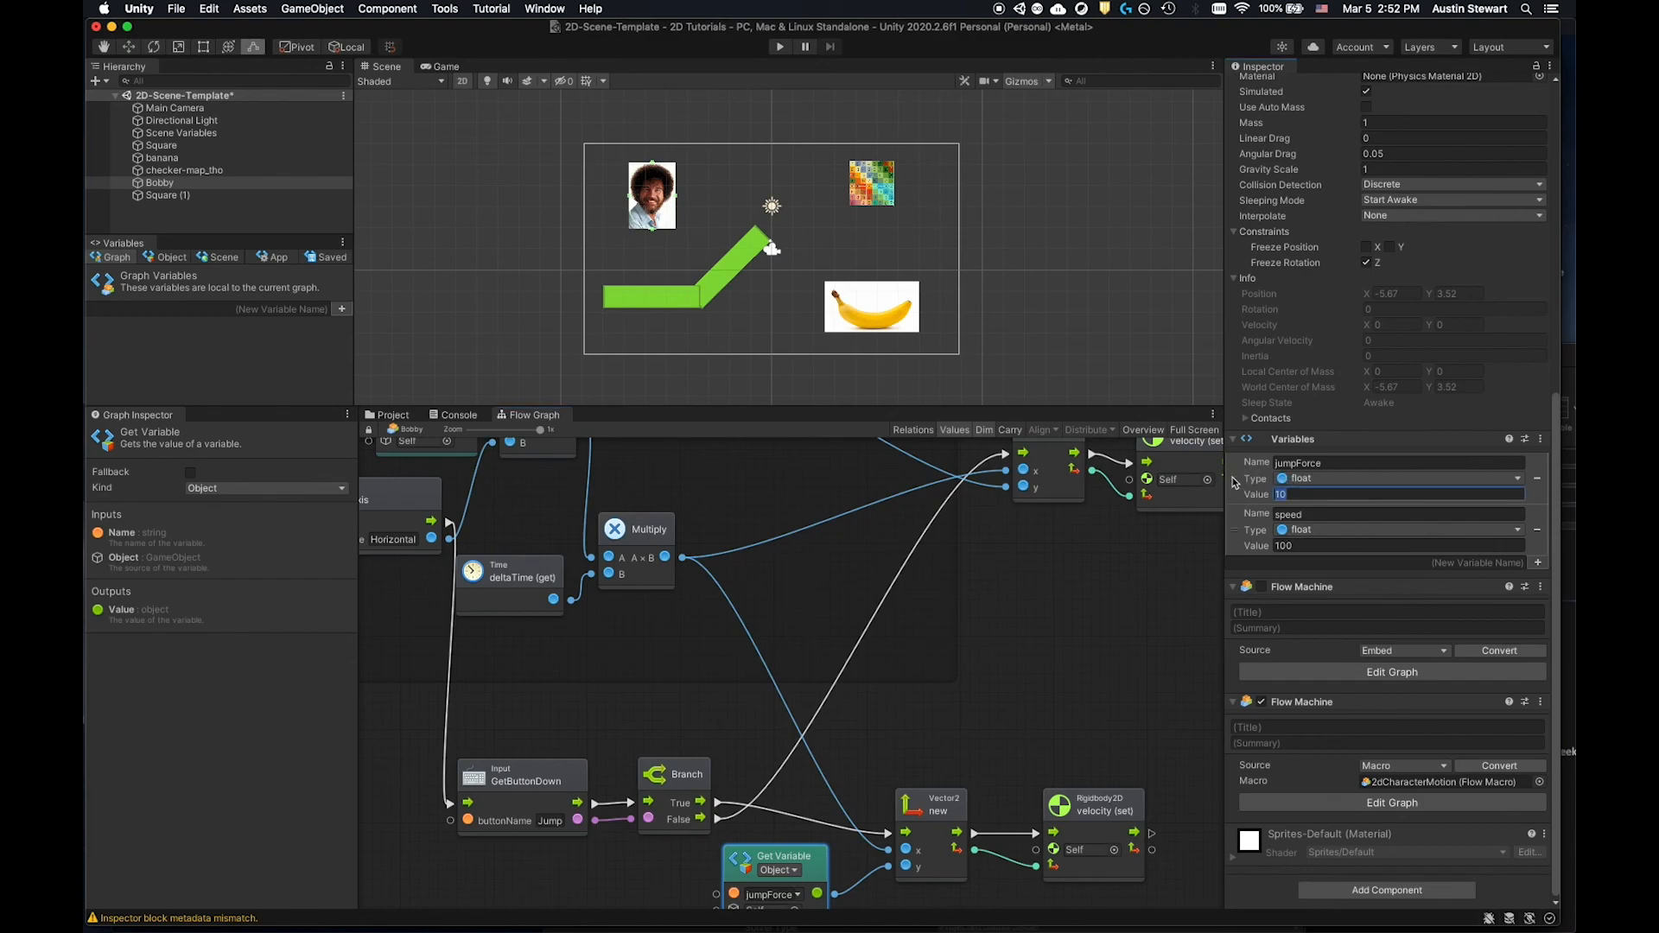
{"action": "left_click", "coordinate": [911, 445]}
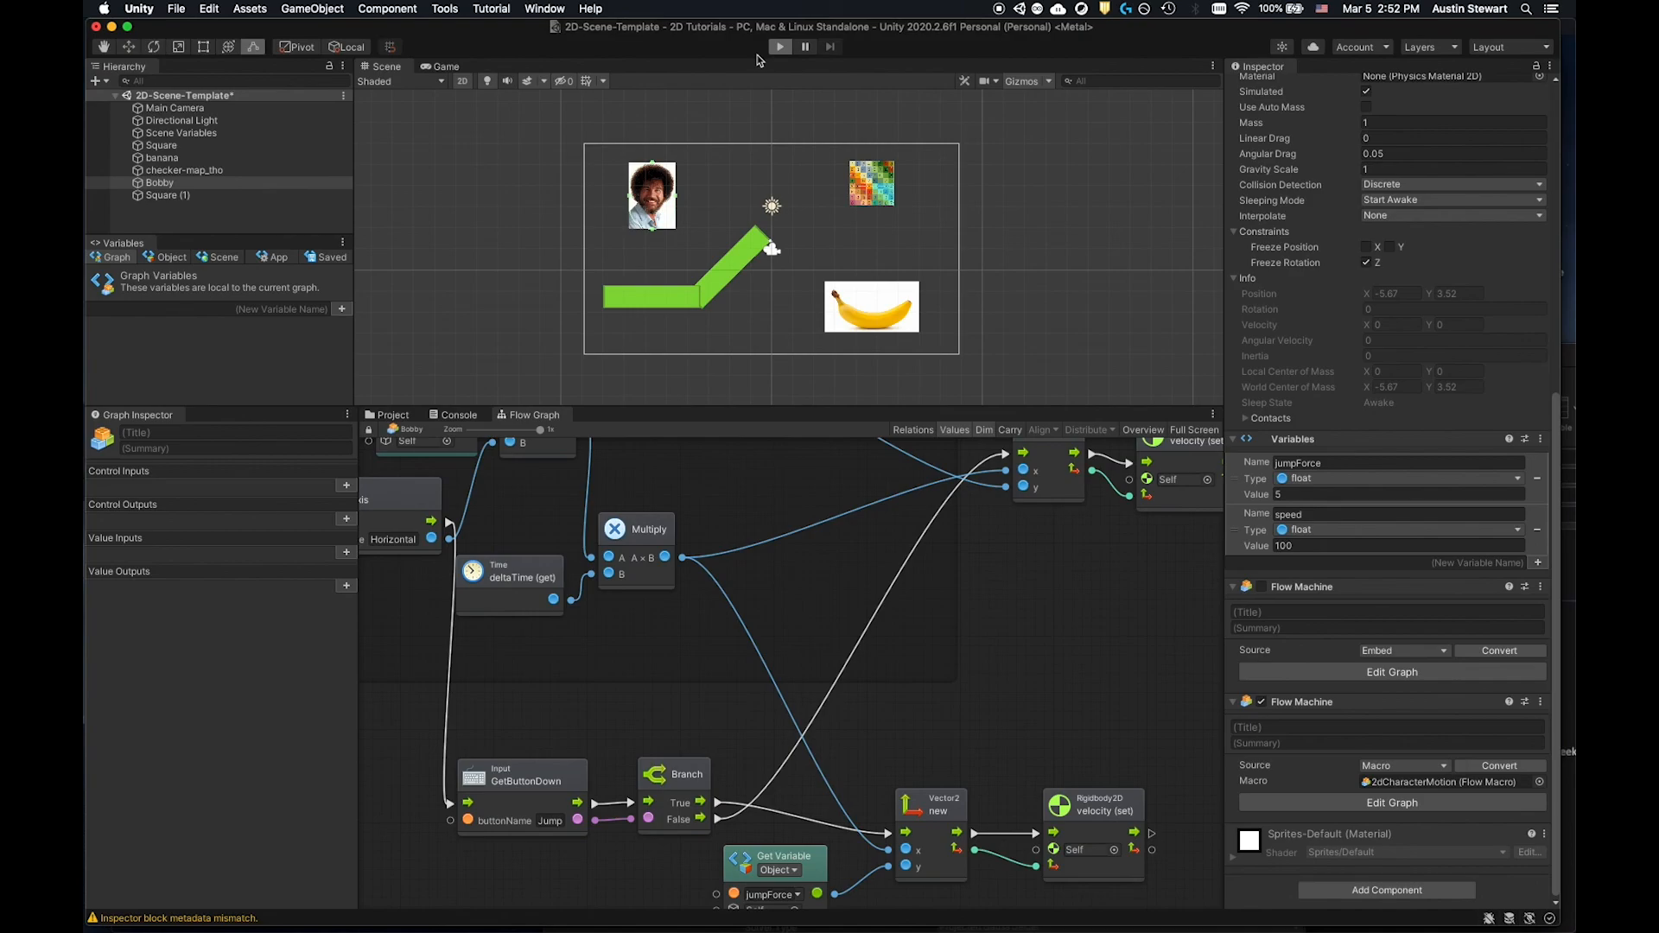
Run the game and test Bobby's jumps and sideways movement with the reduced jump force.
{"action": "key", "text": "super+p"}
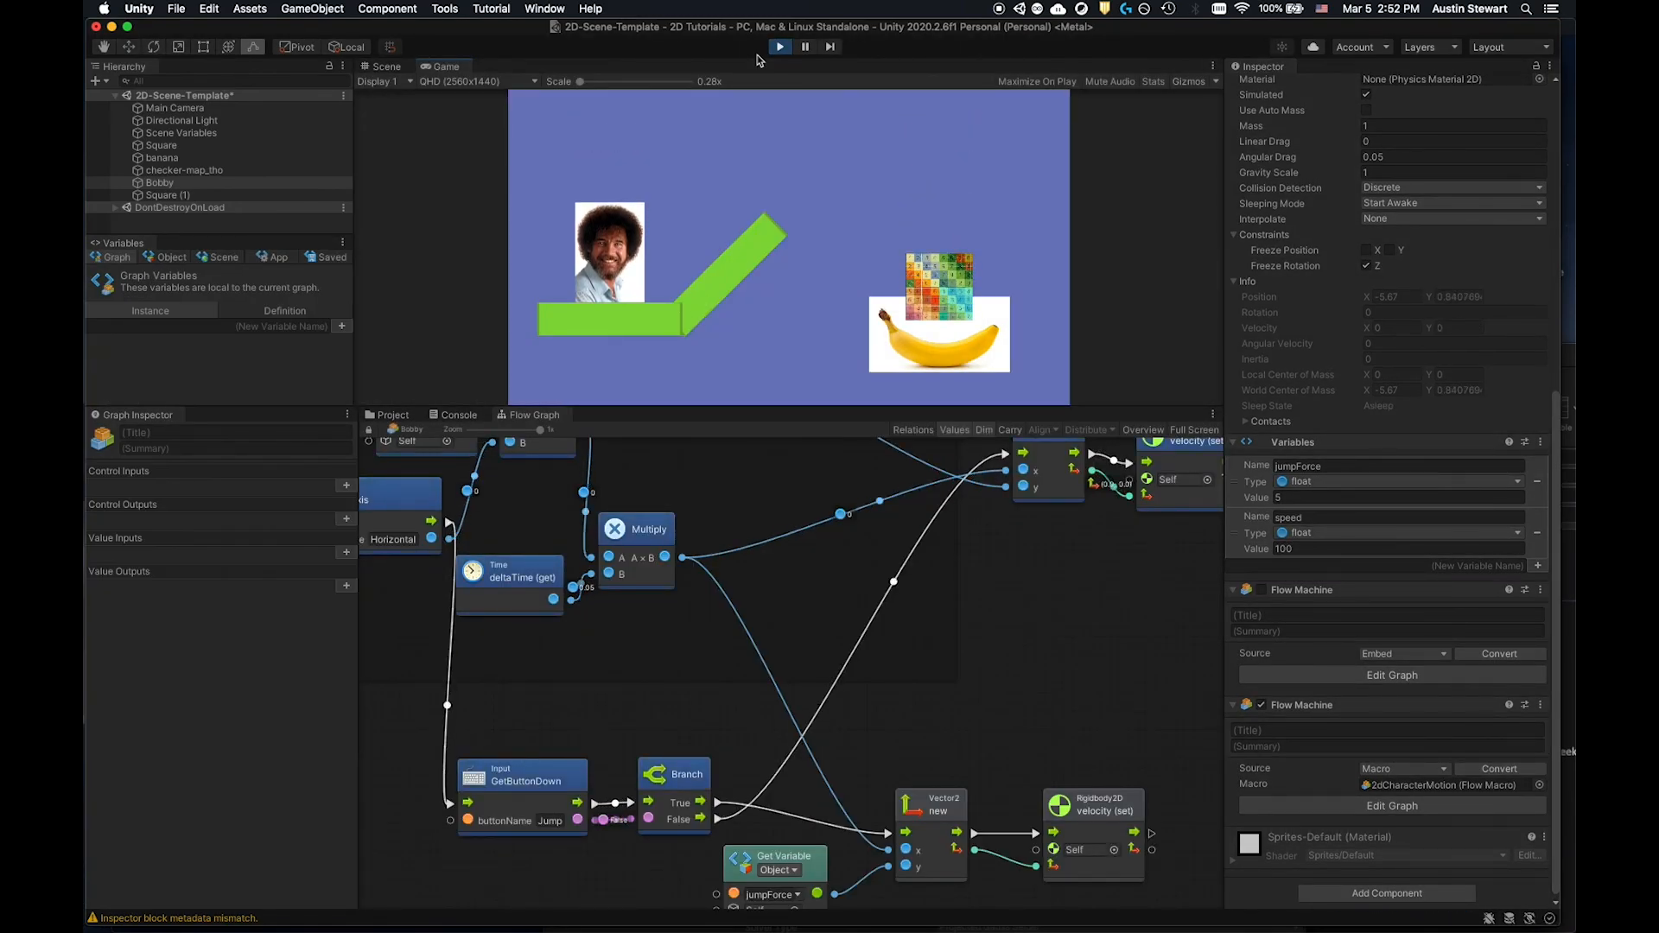
{"action": "key", "text": "space"}
{"action": "key", "text": "space"}
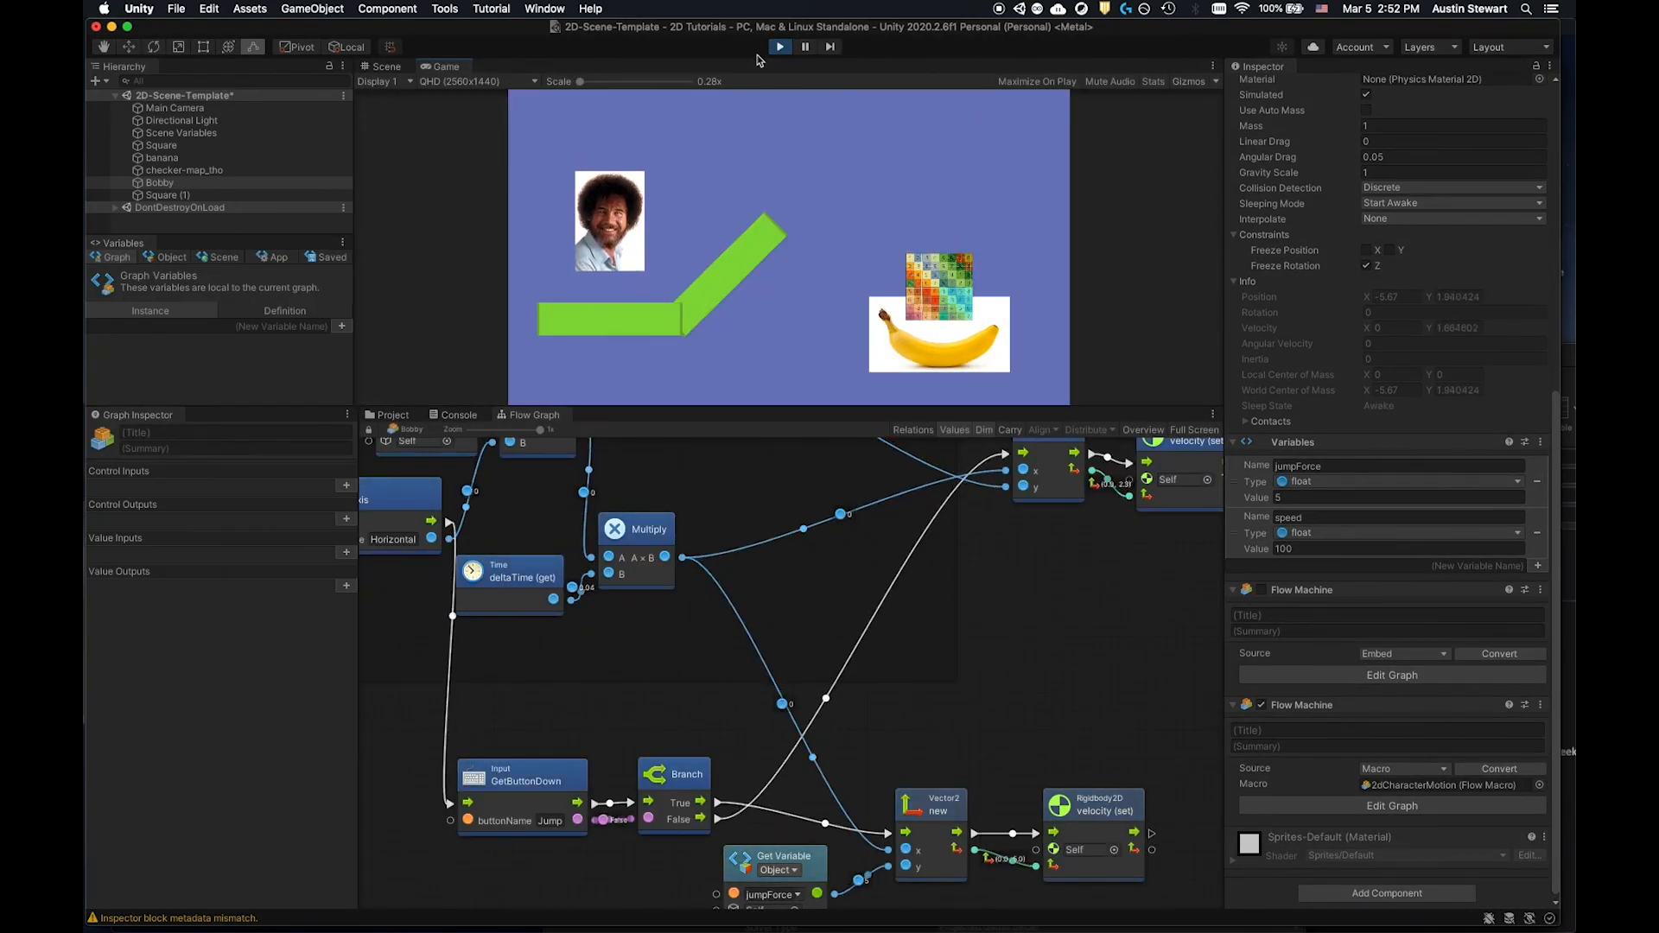
{"action": "key", "text": "Right"}
{"action": "key", "text": "space"}
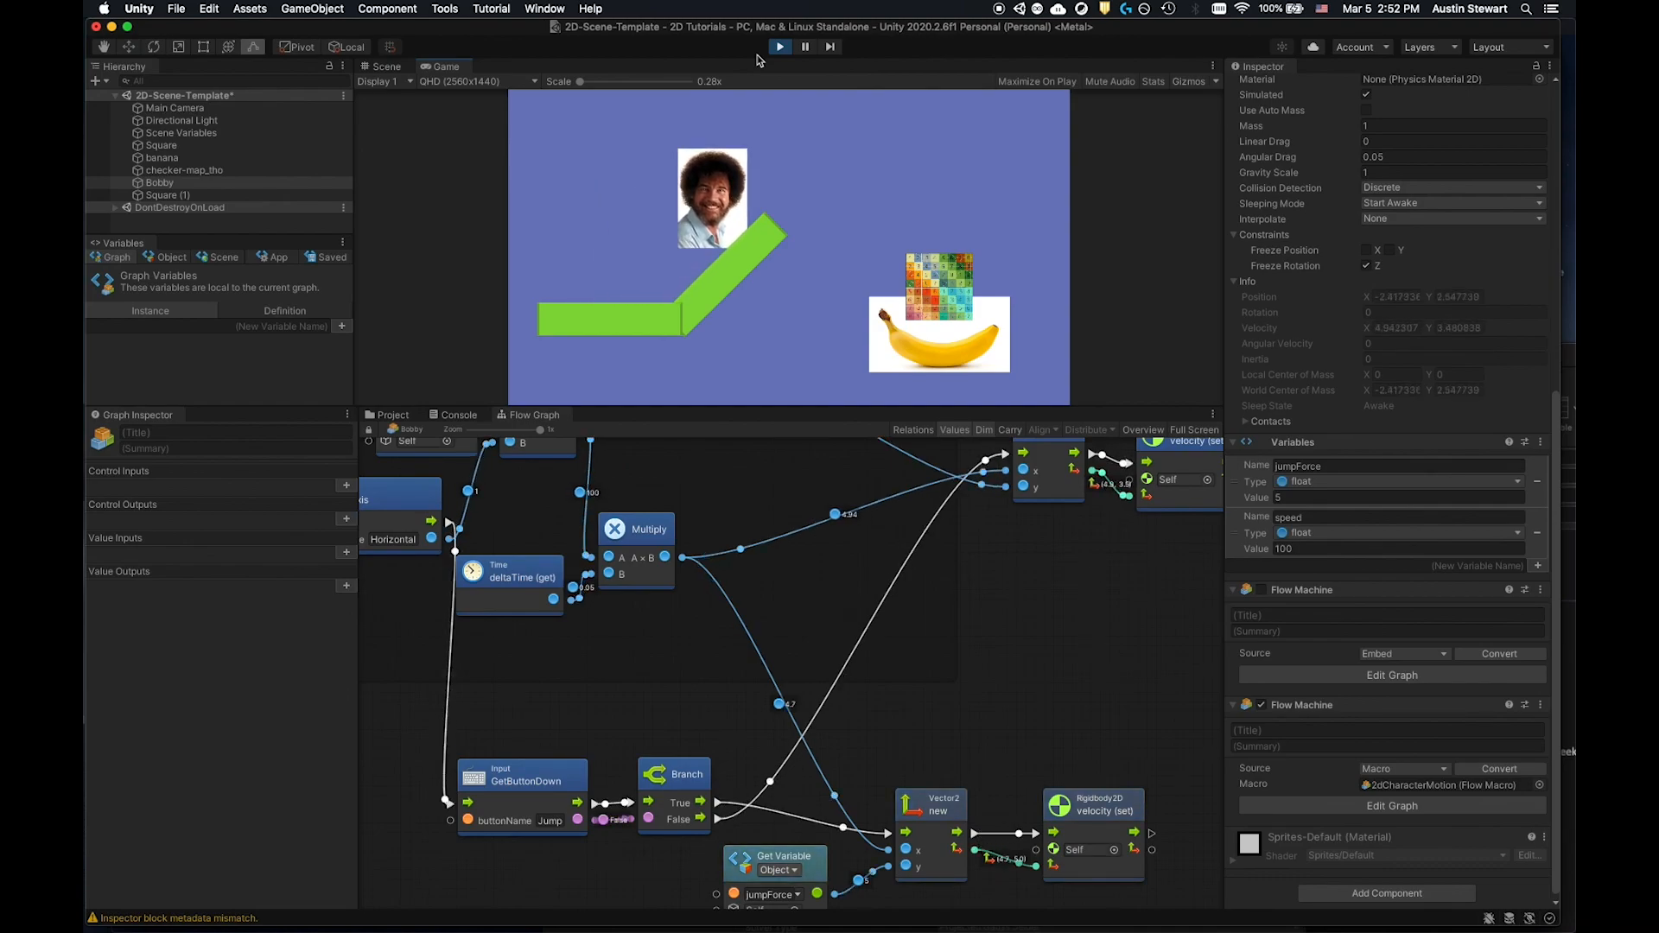
{"action": "key", "text": "space"}
{"action": "key", "text": "Left"}
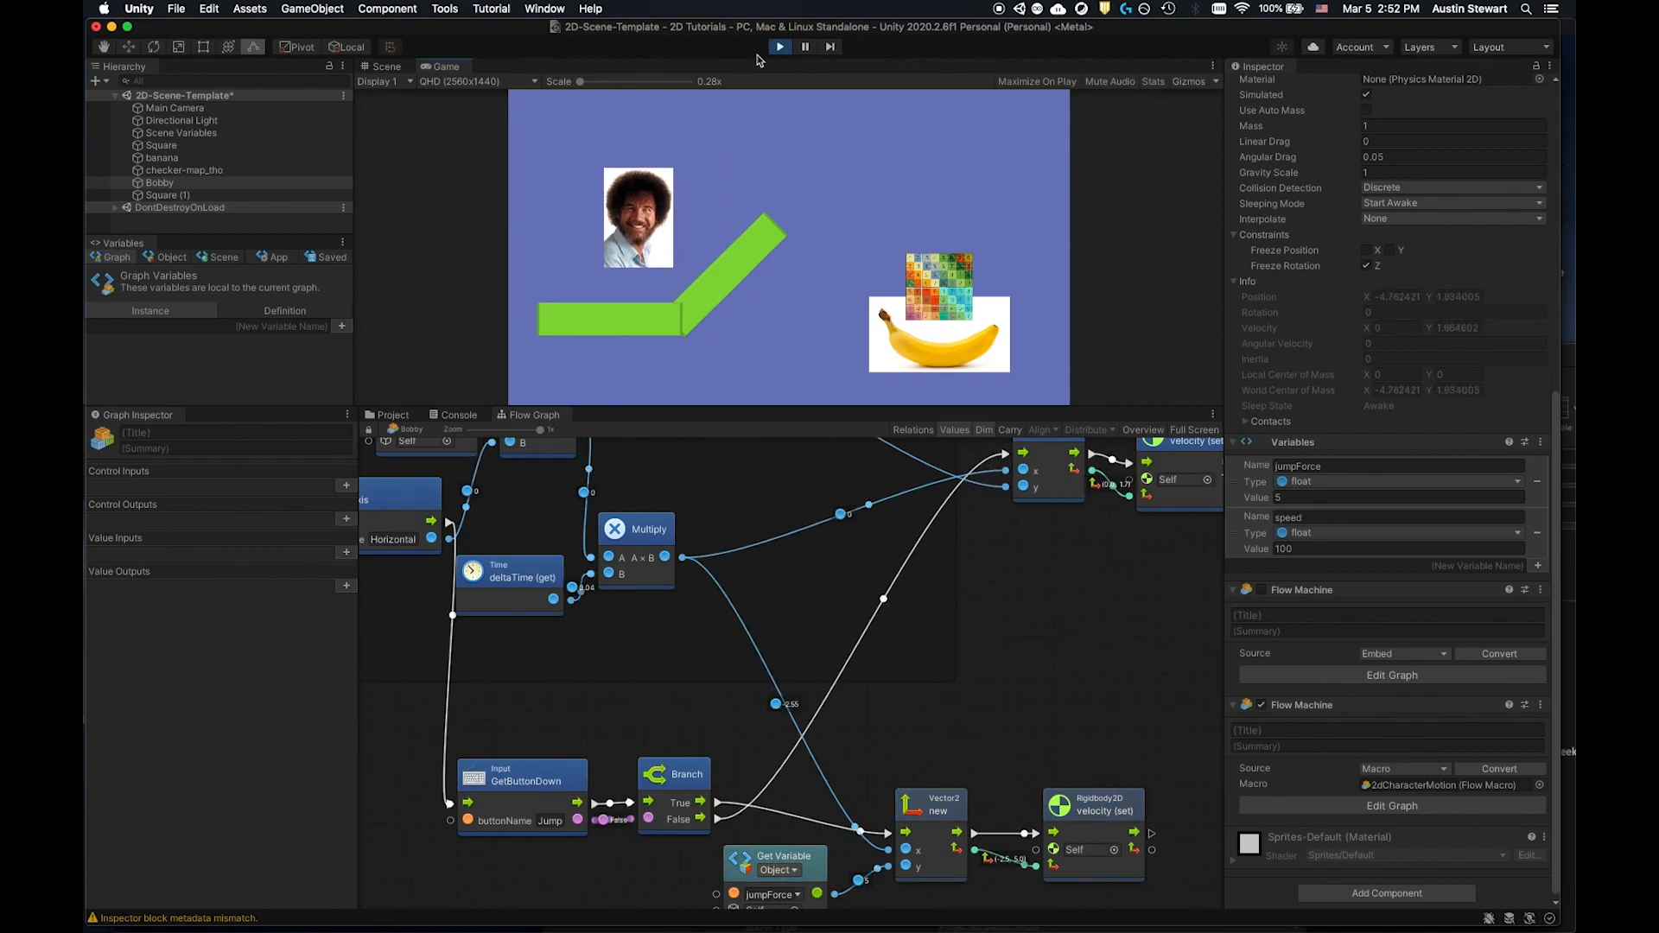
Test Bobby's repeated mid-air jumps while moving him right, off the green platform and across the scene.
{"action": "key", "text": "Right"}
{"action": "key", "text": "space"}
{"action": "key", "text": "space"}
{"action": "key", "text": "space"}
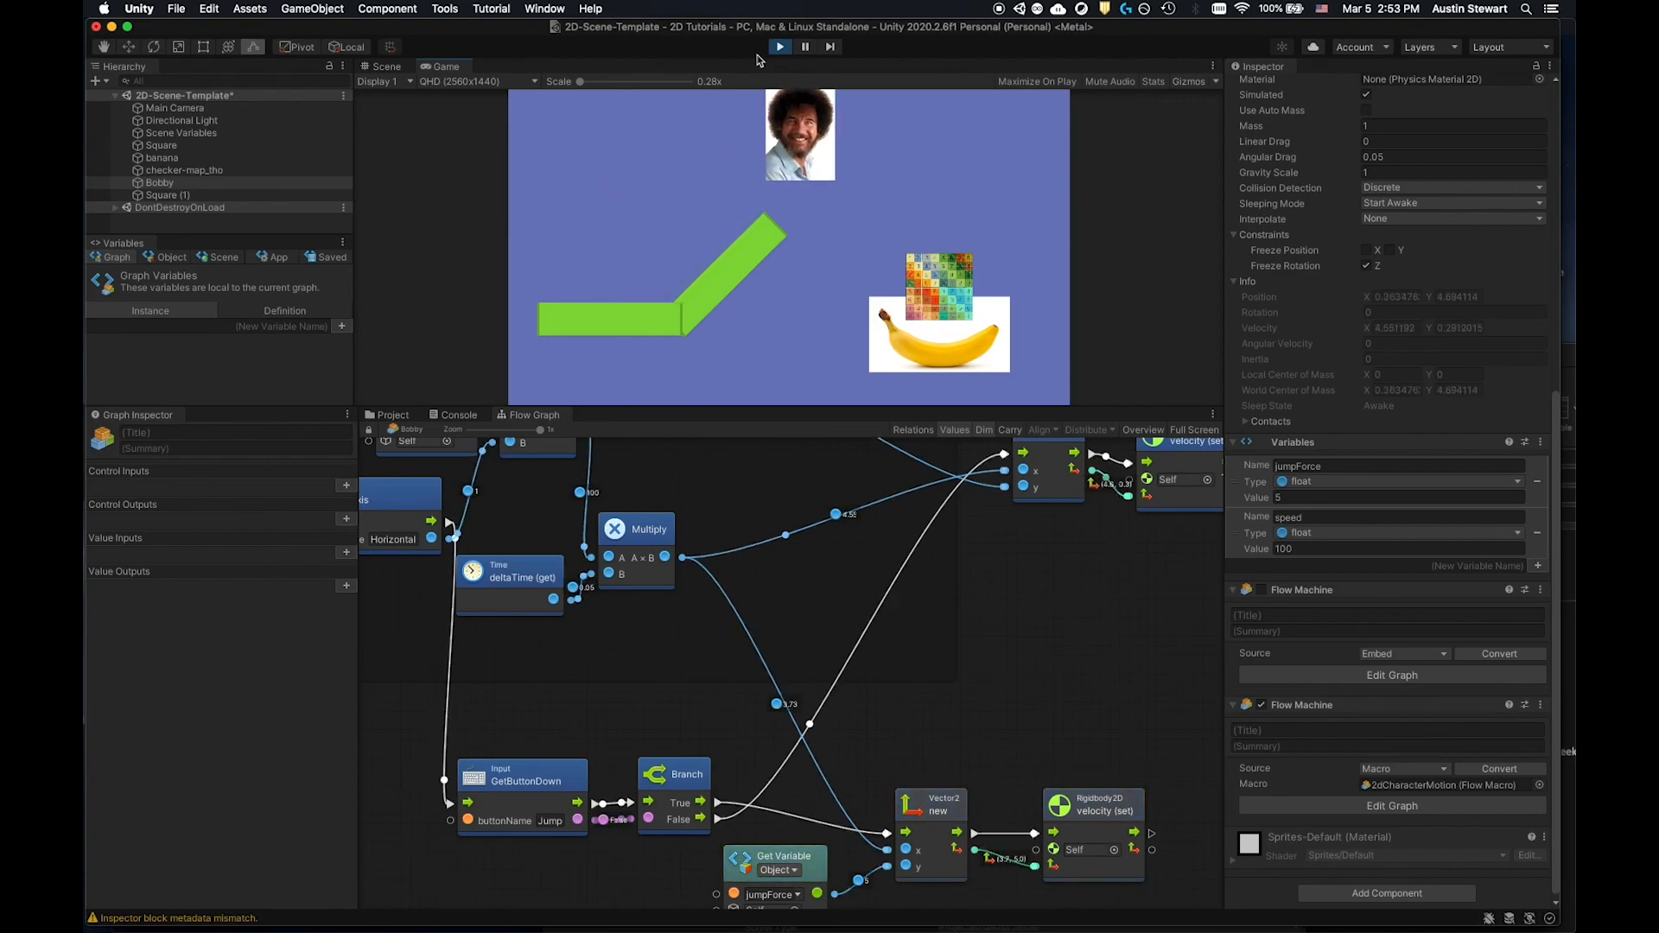
{"action": "key", "text": "Left"}
{"action": "key", "text": "space"}
{"action": "key", "text": "space"}
{"action": "key", "text": "space"}
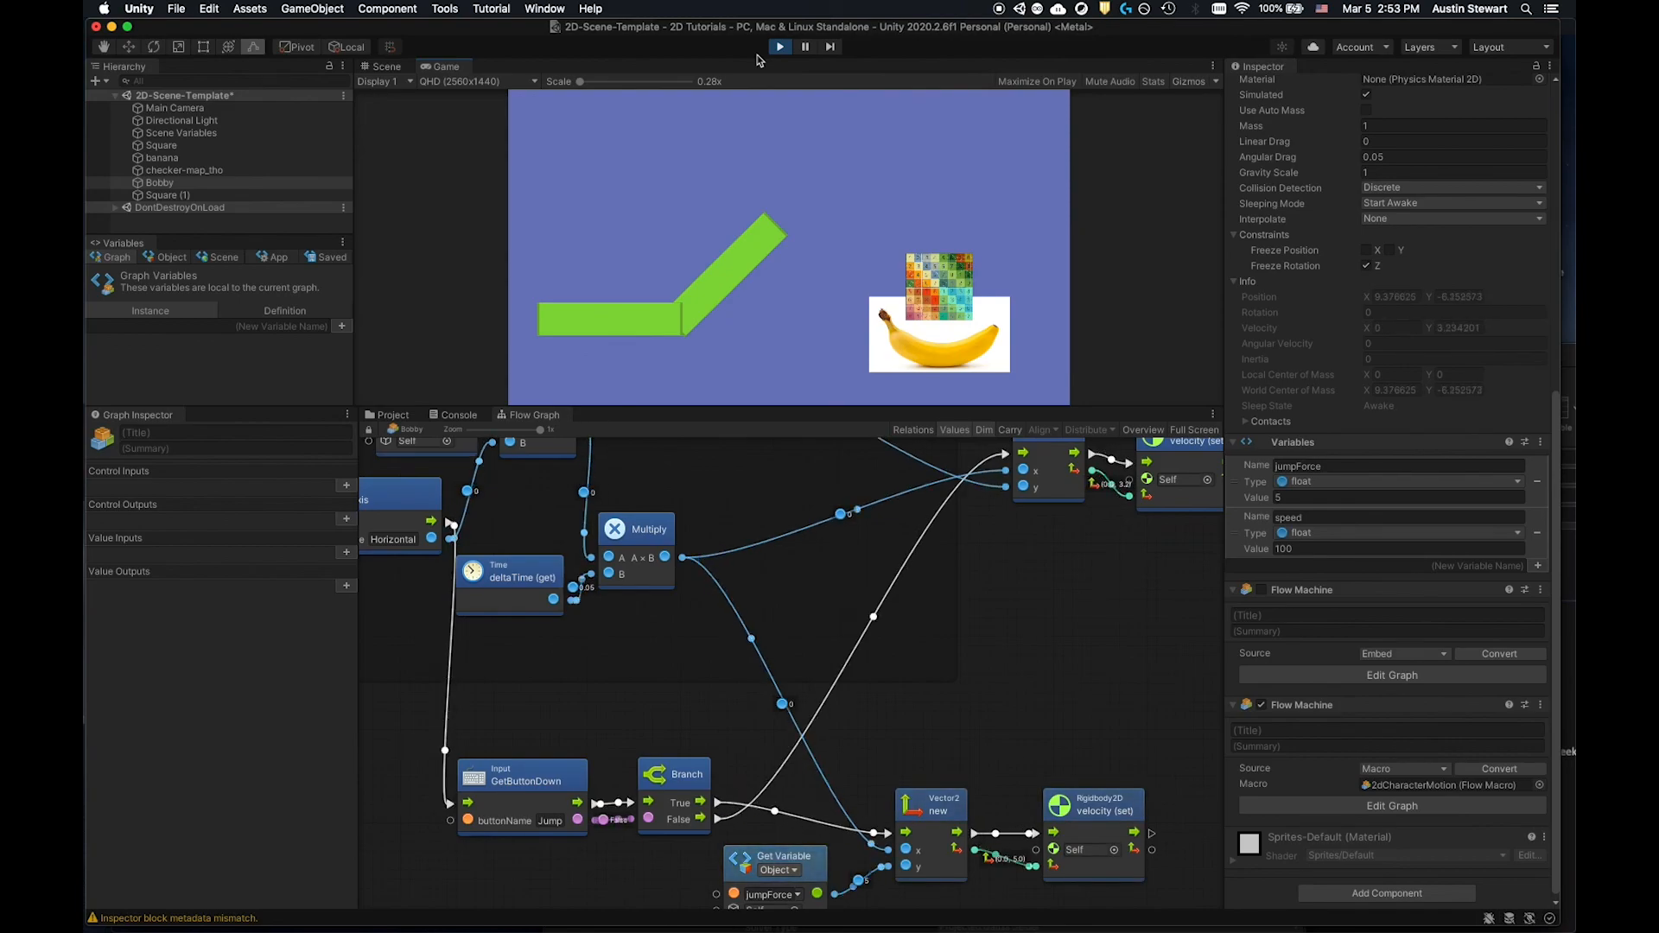
Jump Bobby back up into the camera view and steer him onto the banana, testing his push against the checker-map square.
{"action": "key", "text": "space"}
{"action": "key", "text": "space"}
{"action": "key", "text": "space"}
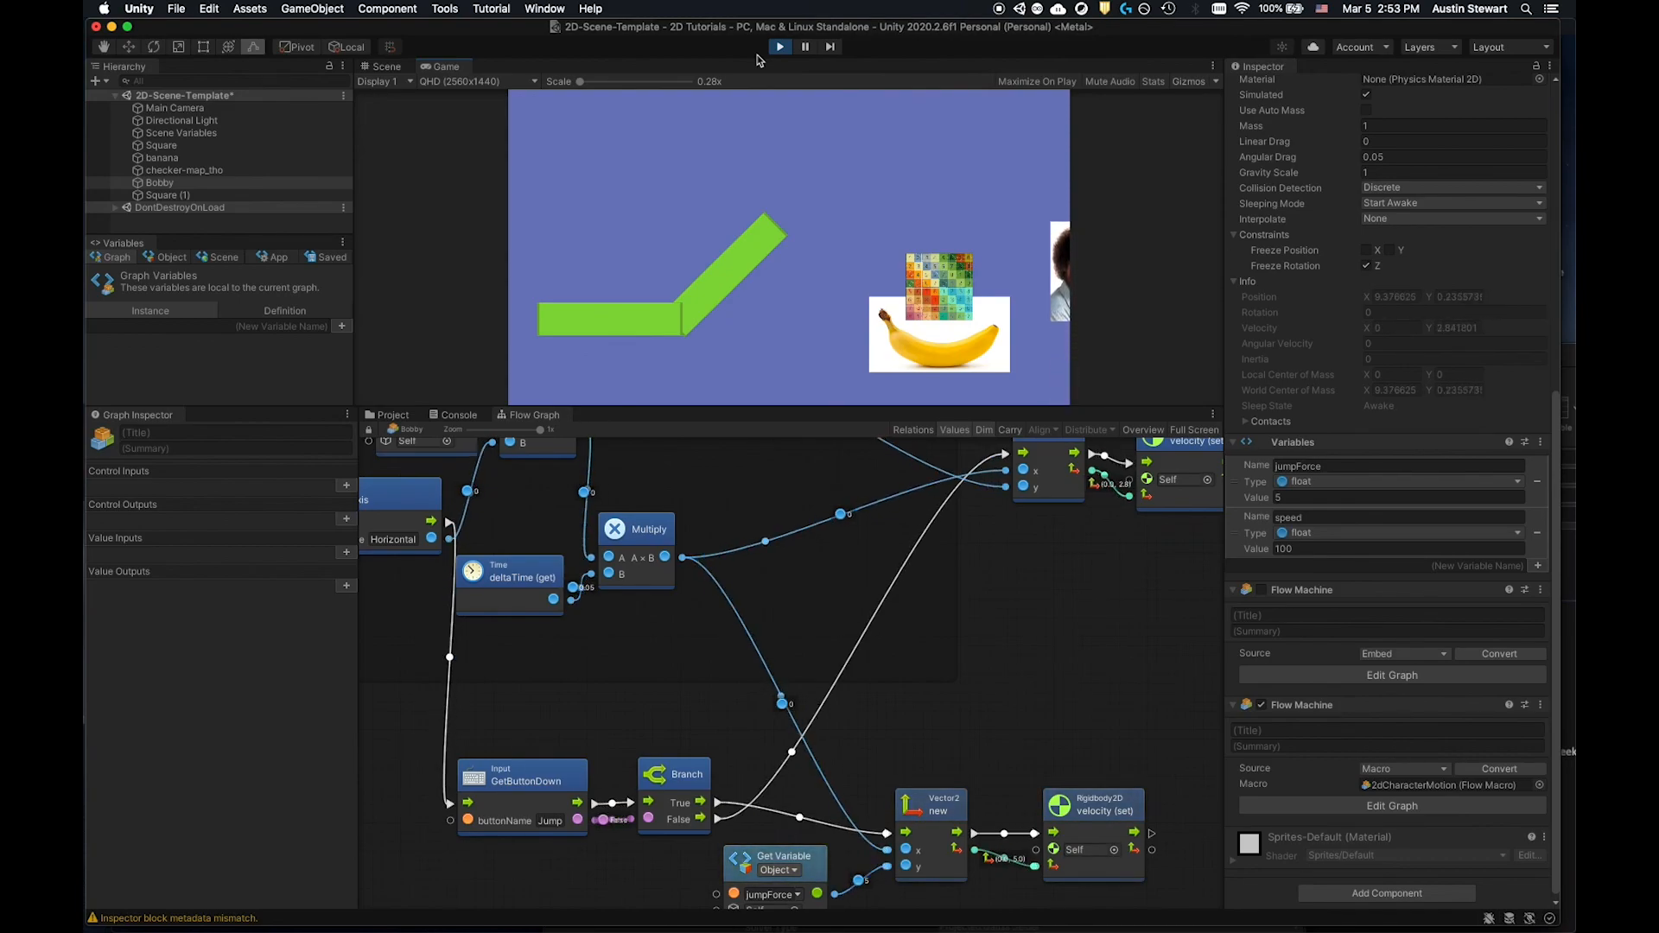
{"action": "key", "text": "Left"}
{"action": "key", "text": "space"}
{"action": "key", "text": "Left"}
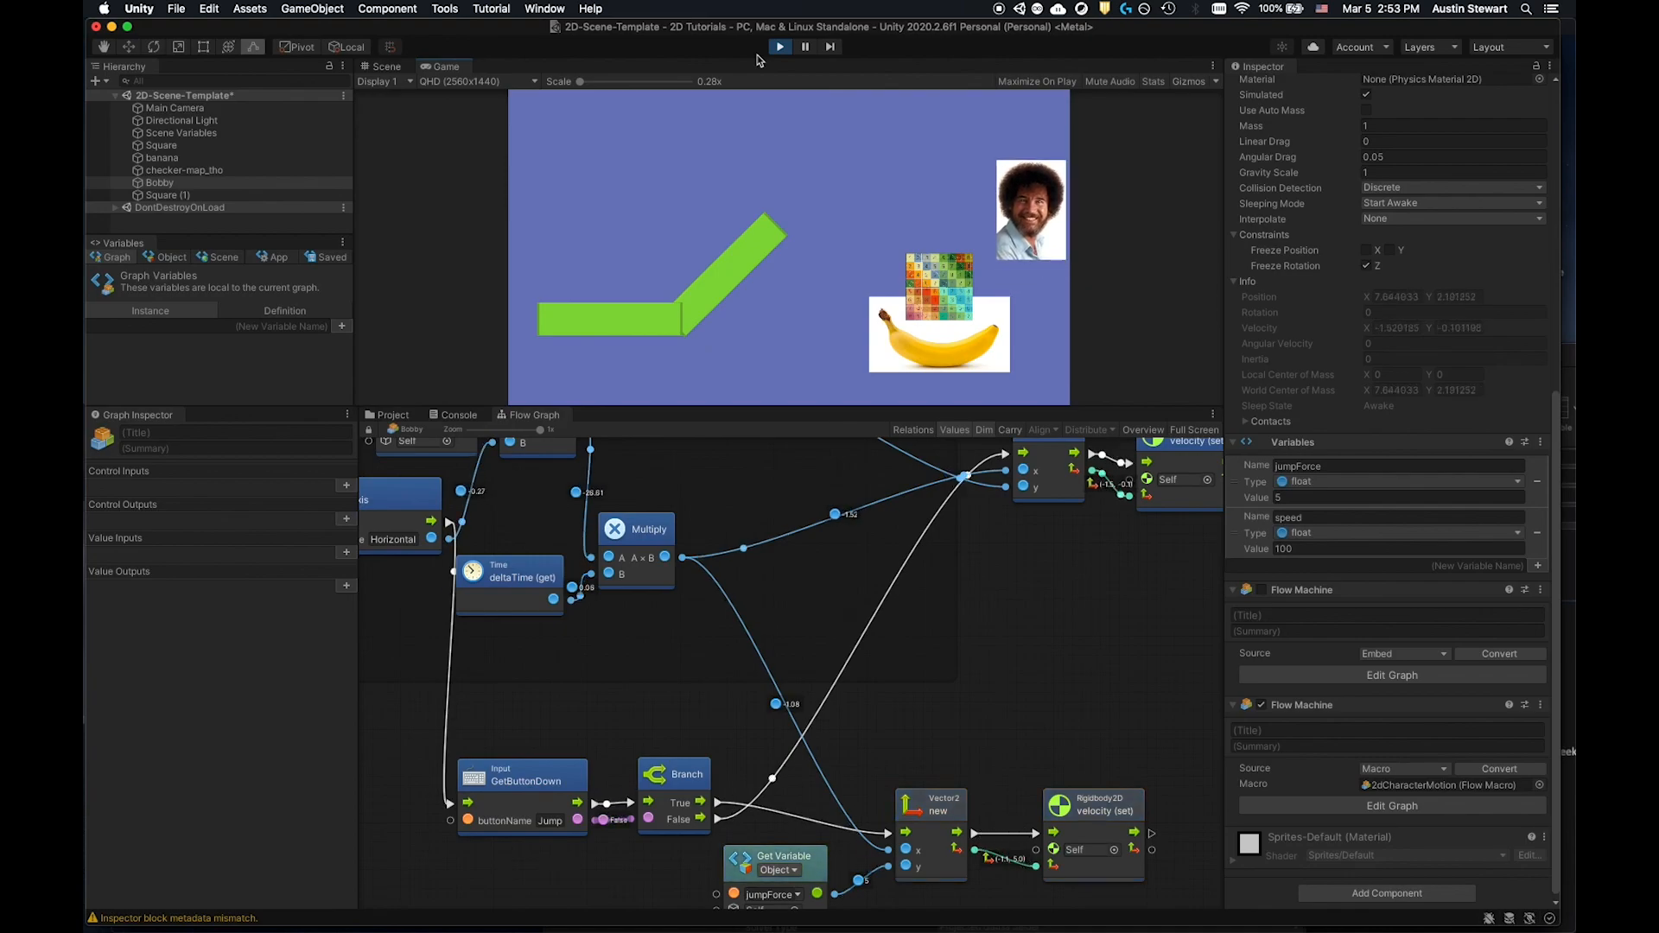
{"action": "key", "text": "Left"}
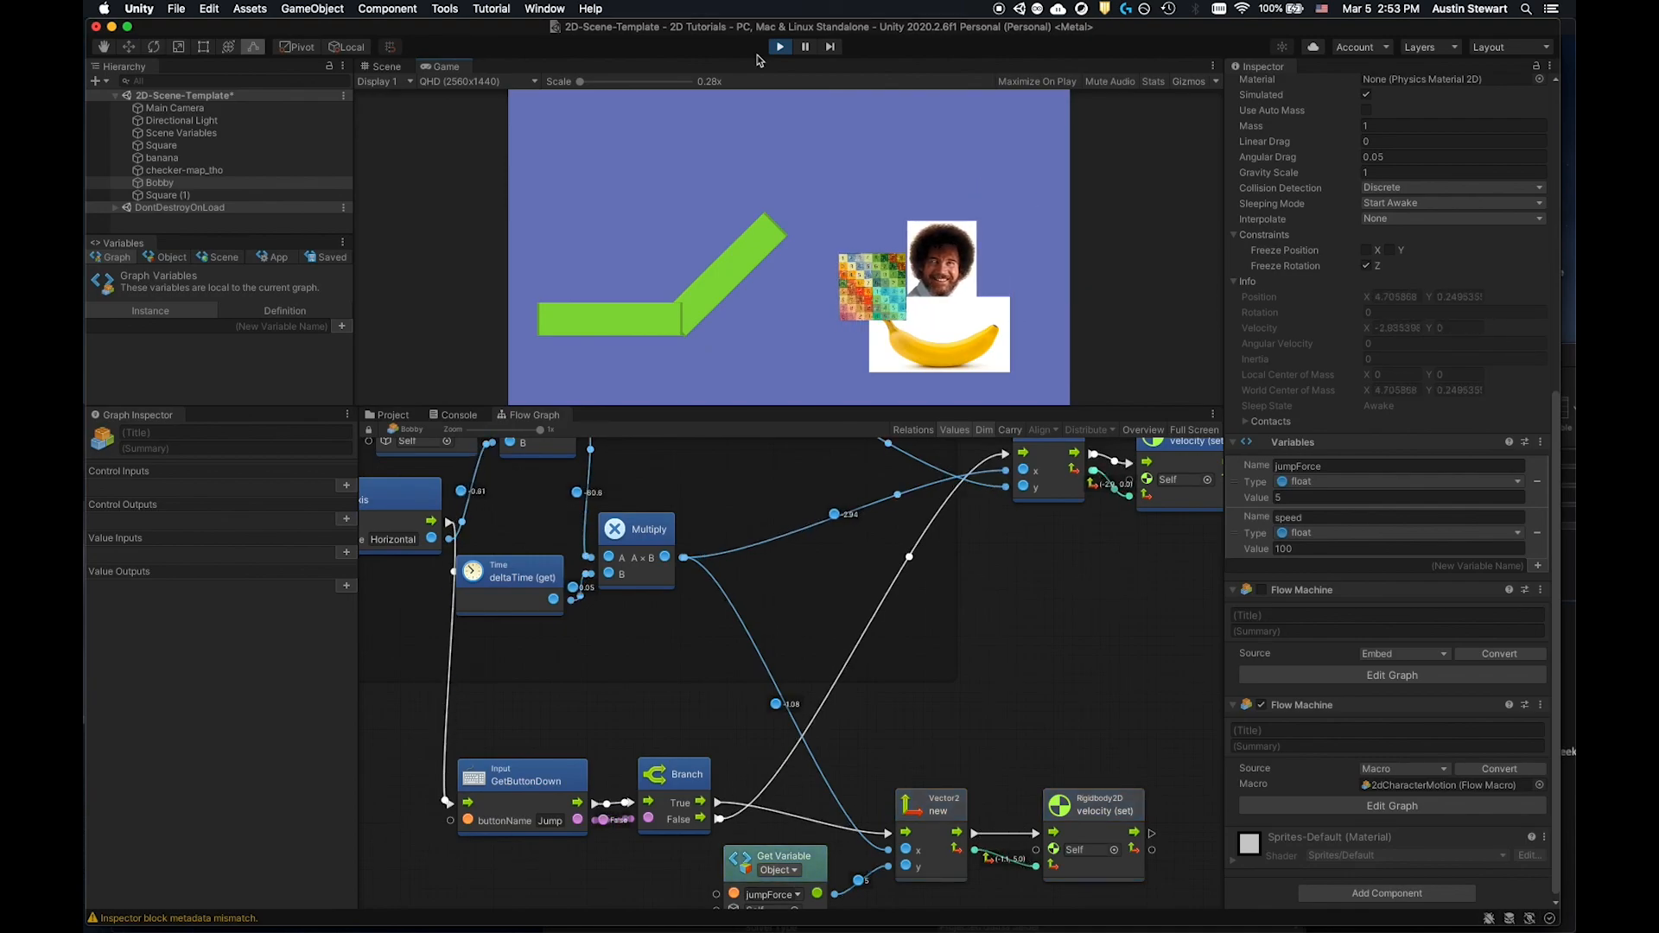
{"action": "key", "text": "Right"}
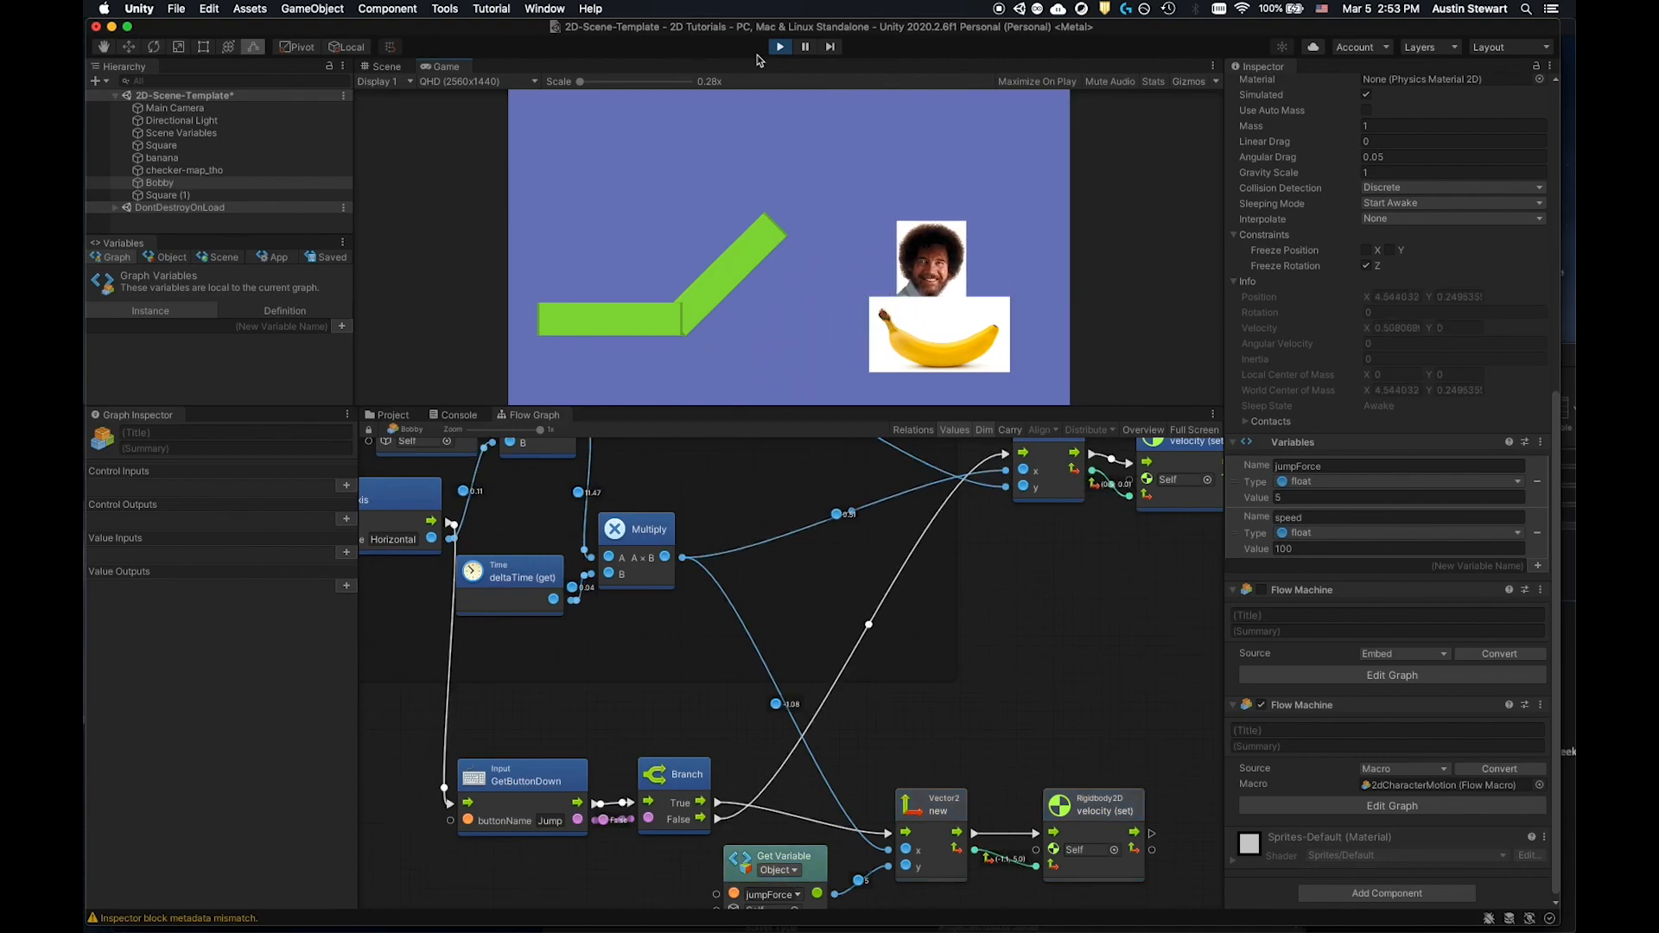
Test chaining unlimited jumps from the banana up past the camera view, and stop play mode.
{"action": "key", "text": "space"}
{"action": "key", "text": "space"}
{"action": "key", "text": "space"}
{"action": "key", "text": "space"}
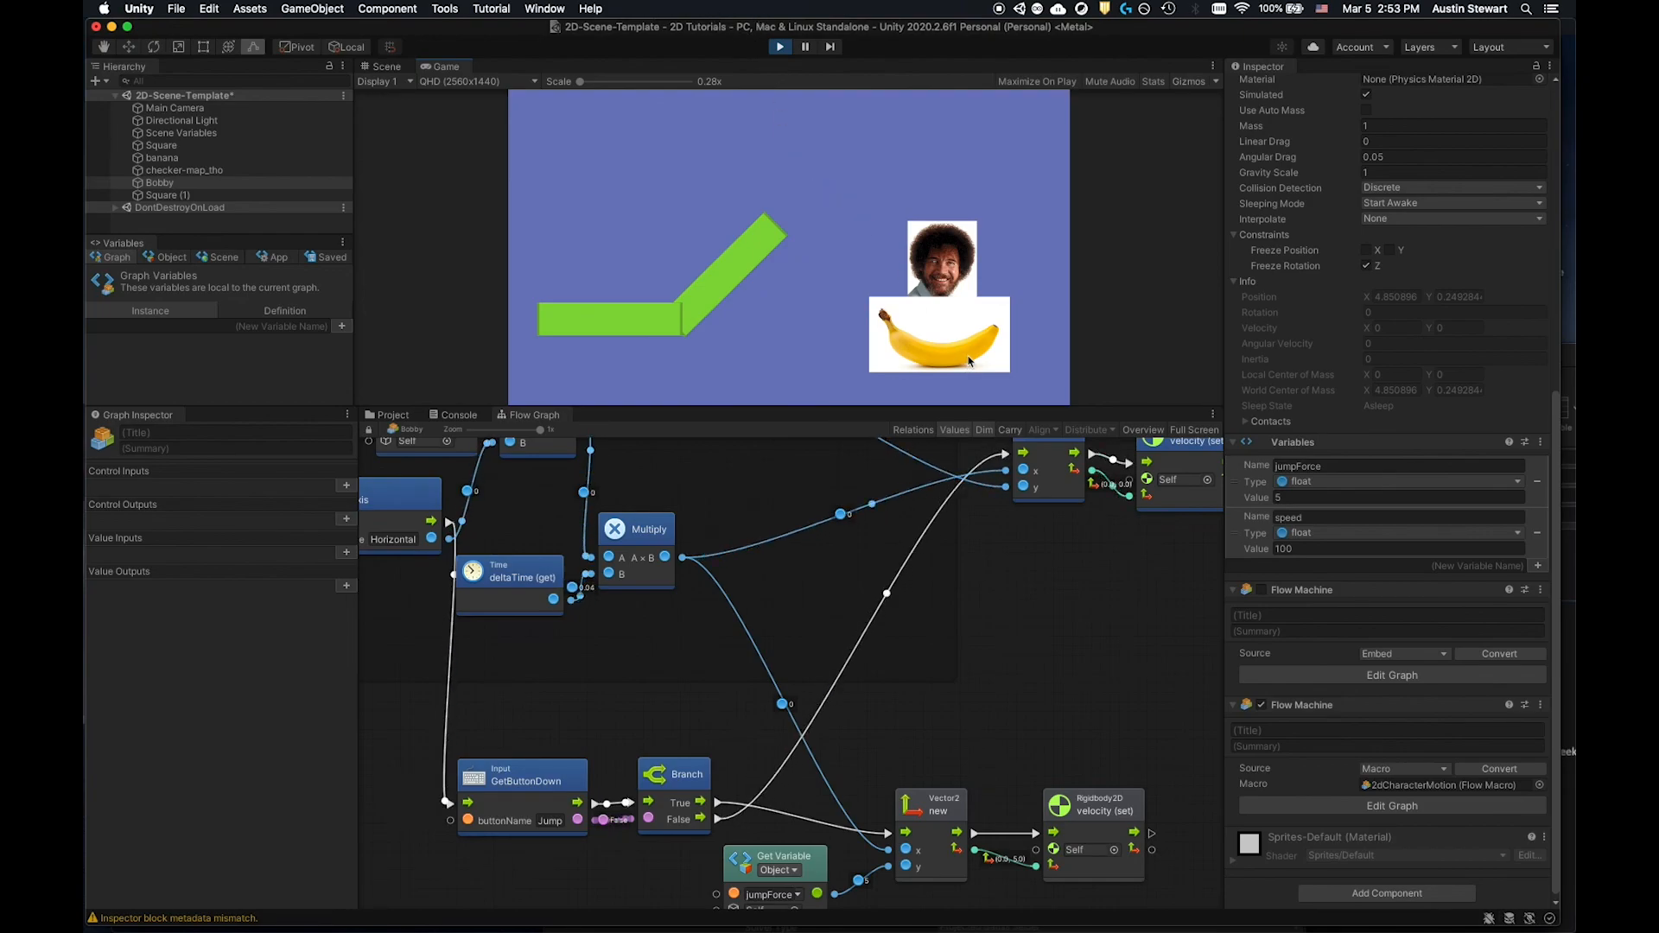
{"action": "key", "text": "space"}
{"action": "key", "text": "space"}
{"action": "key", "text": "space"}
{"action": "key", "text": "space"}
{"action": "key", "text": "space"}
{"action": "key", "text": "space"}
{"action": "key", "text": "space"}
{"action": "key", "text": "space"}
{"action": "key", "text": "space"}
{"action": "key", "text": "space"}
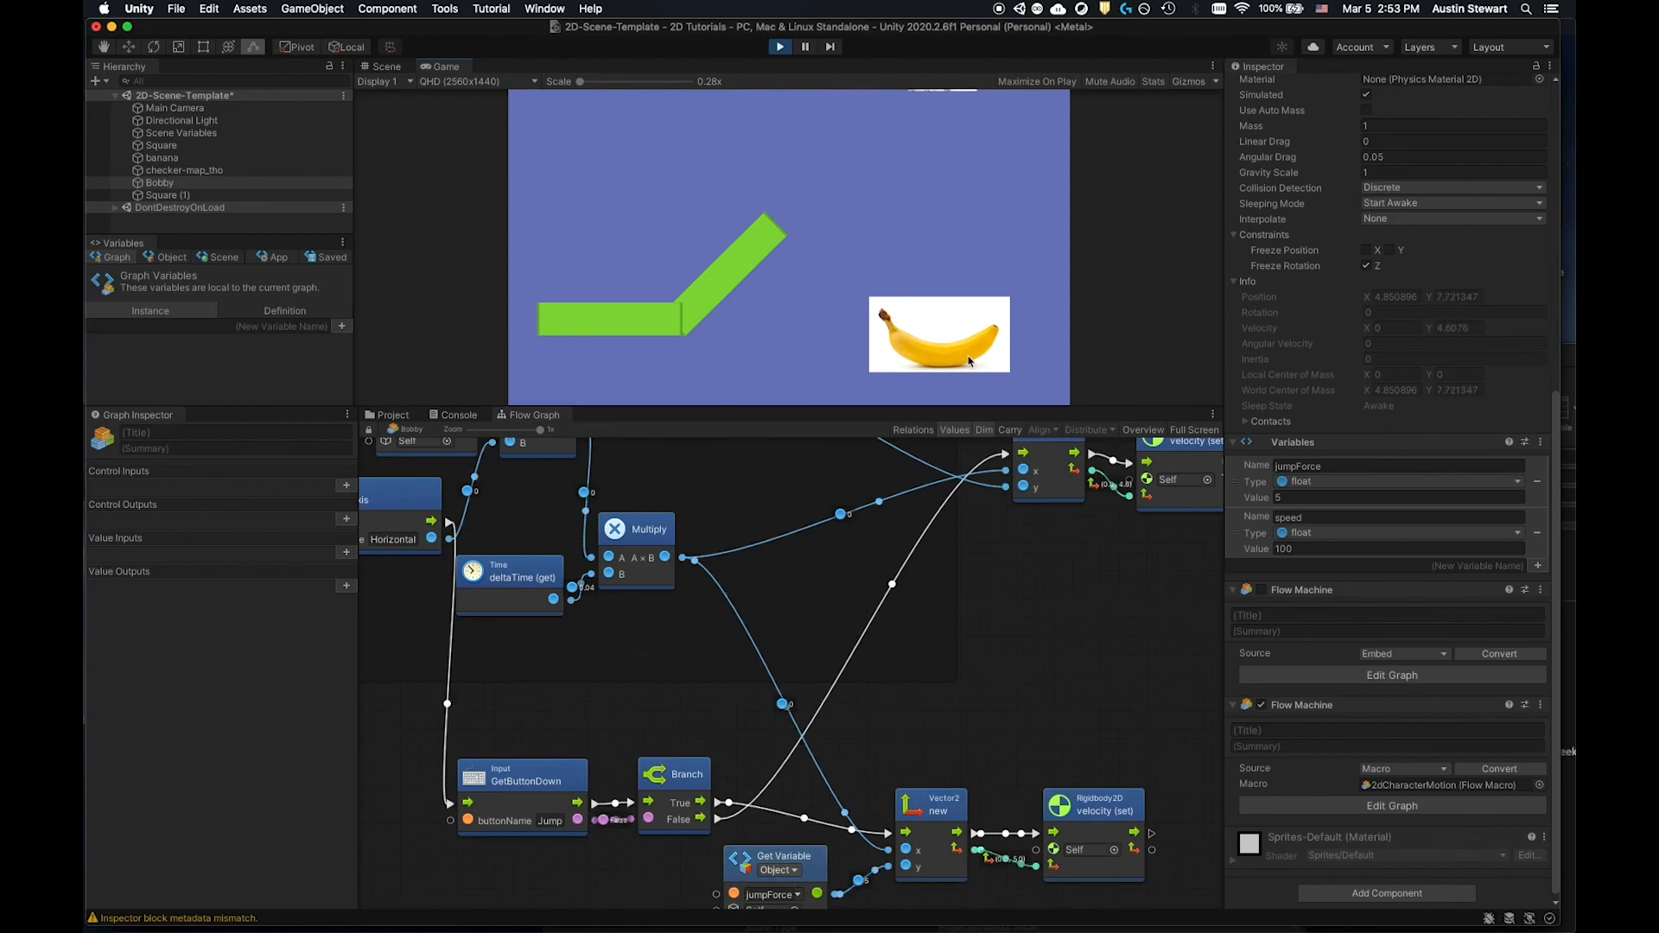
{"action": "key", "text": "Right"}
{"action": "key", "text": "space"}
{"action": "left_click", "coordinate": [780, 48]}
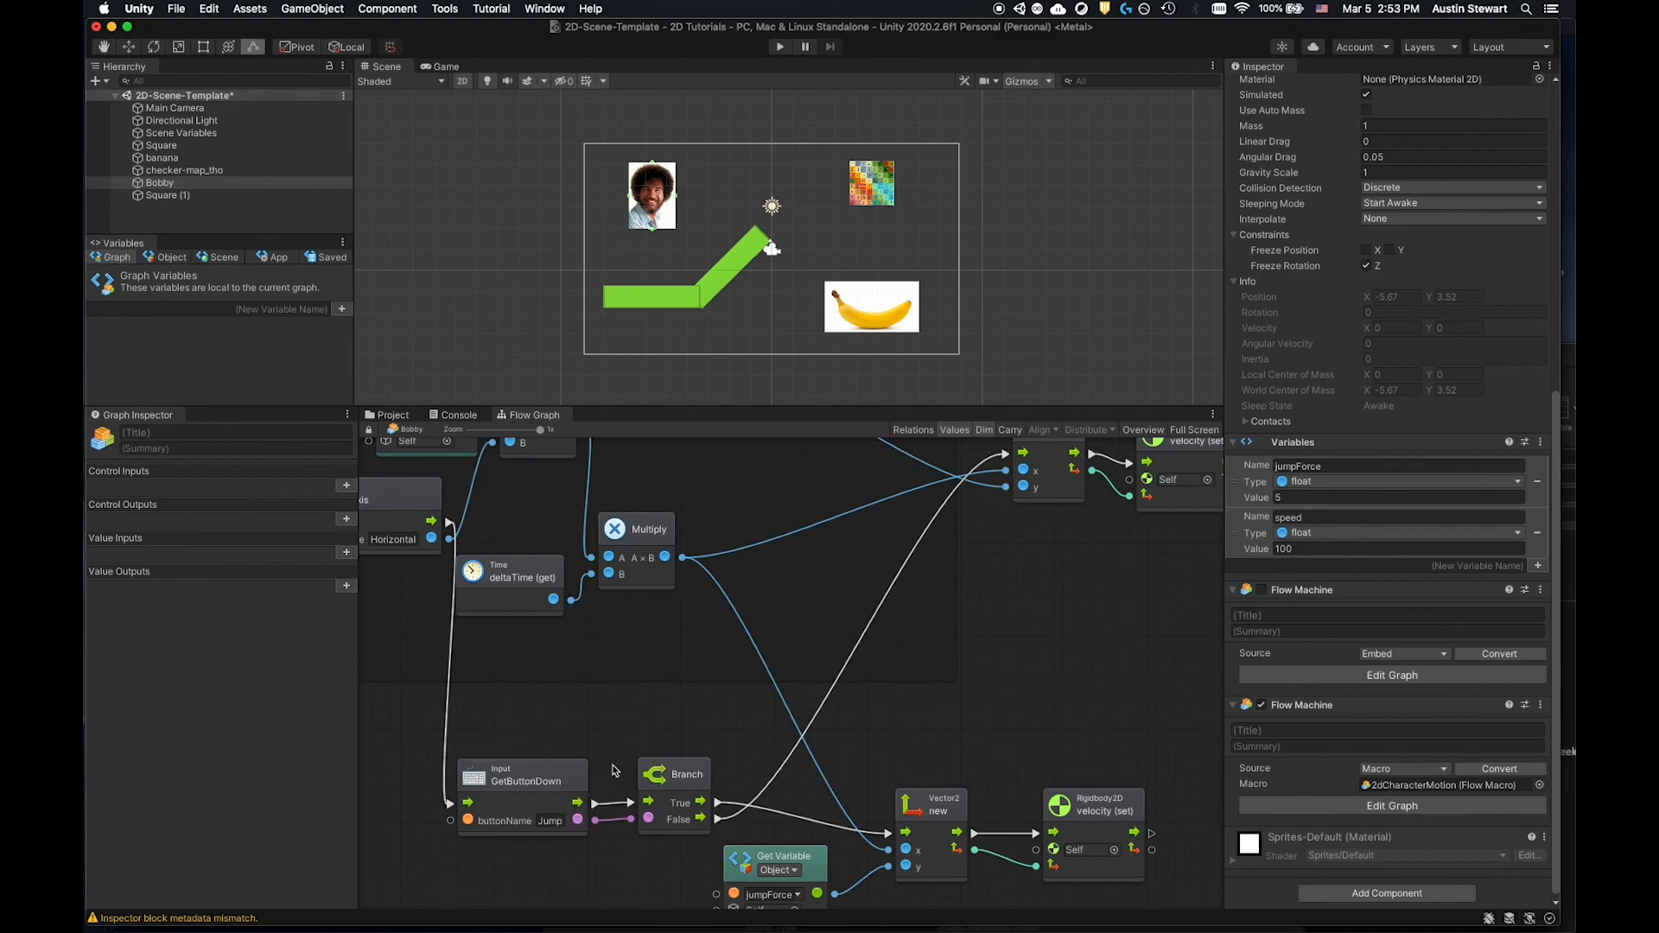
Maximize the flow graph and gather the deltaTime, second Multiply, Vector2 new and velocity set nodes compactly inside the Horizontal Motion group.
{"action": "scroll", "coordinate": [615, 771], "scroll_direction": "down", "scroll_amount": 3, "text": "super"}
{"action": "double_click", "coordinate": [662, 710]}
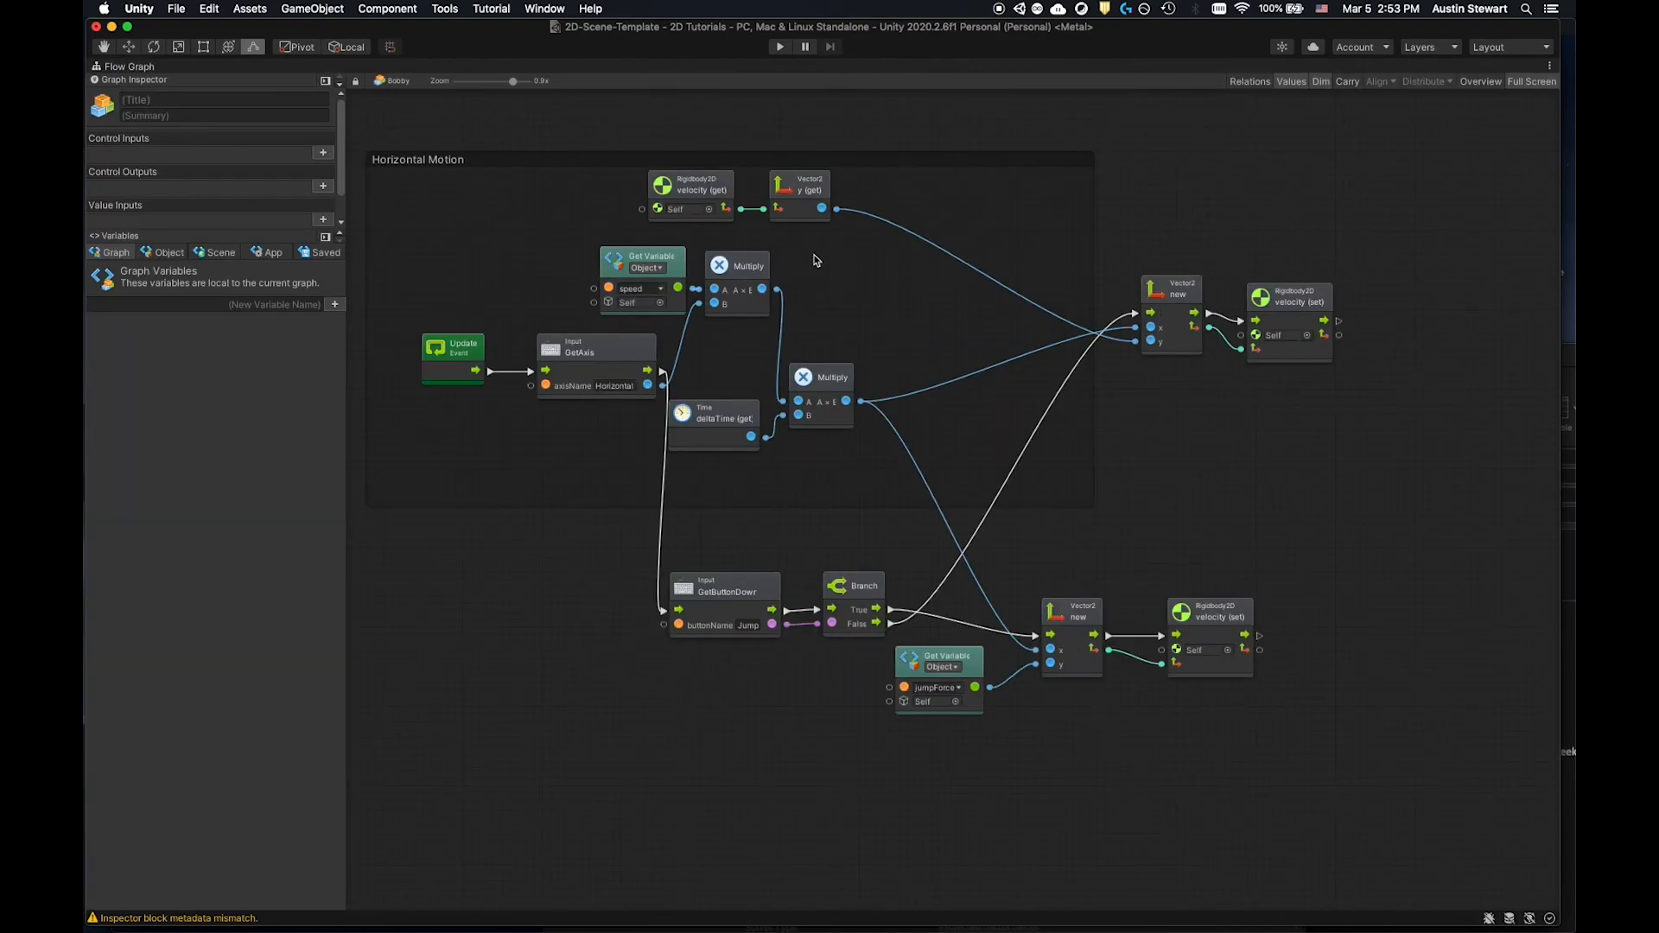
{"action": "left_click_drag", "start_coordinate": [751, 363], "coordinate": [849, 318]}
{"action": "left_click_drag", "start_coordinate": [1175, 290], "coordinate": [966, 304]}
{"action": "left_click_drag", "start_coordinate": [1292, 294], "coordinate": [1069, 315]}
Move the jump nodes up beneath the Horizontal Motion group, with the jumpForce variable and Vector2 new nodes close to the Branch node.
{"action": "left_click_drag", "start_coordinate": [585, 556], "coordinate": [1284, 713]}
{"action": "left_click_drag", "start_coordinate": [965, 658], "coordinate": [876, 620]}
{"action": "left_click", "coordinate": [984, 611]}
{"action": "left_click_drag", "start_coordinate": [1090, 563], "coordinate": [971, 549]}
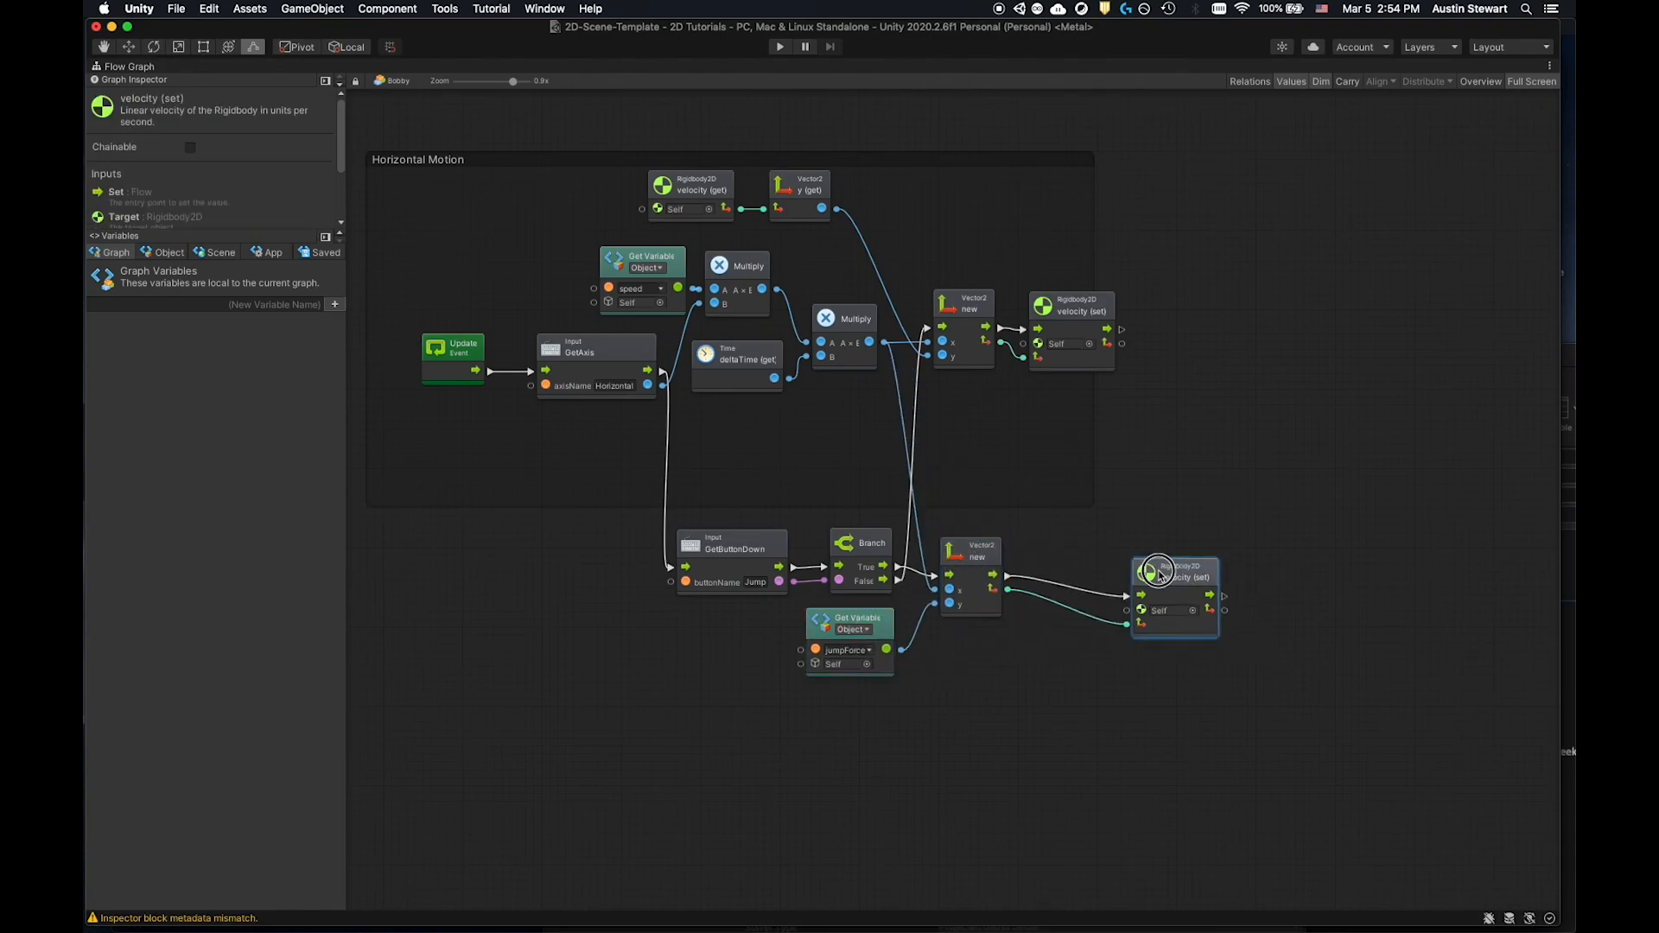